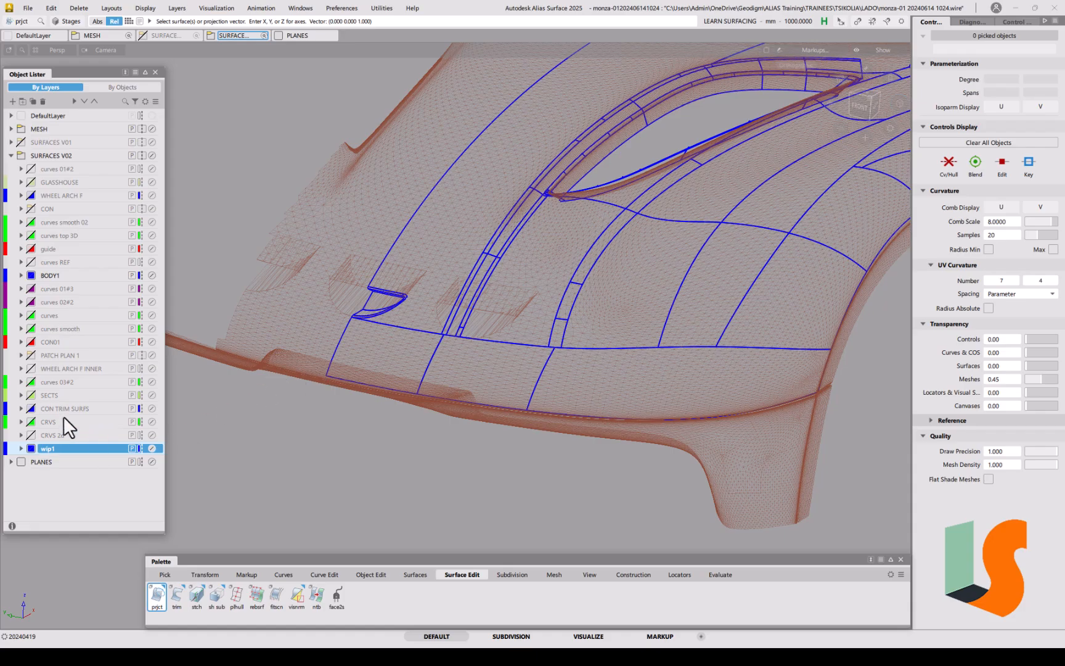
Step: Show the CRVS layer's curves and zoom in on the new arc in the front view
click(30, 423)
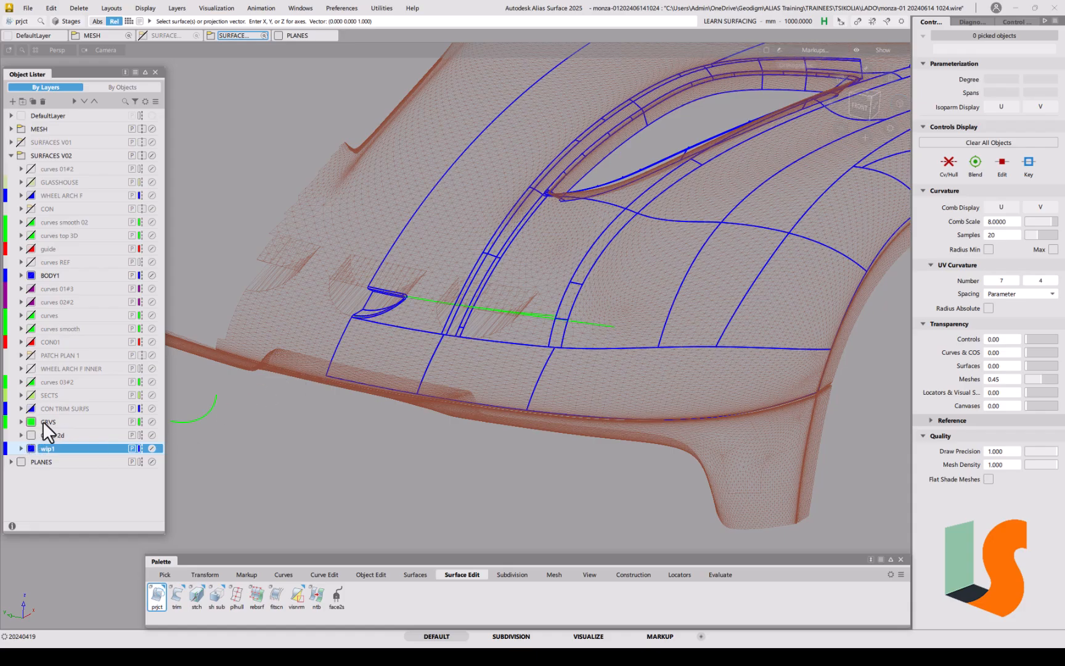
alt+shift+right_drag(457, 307, 439, 361)
alt+shift+middle_drag(439, 361, 487, 367)
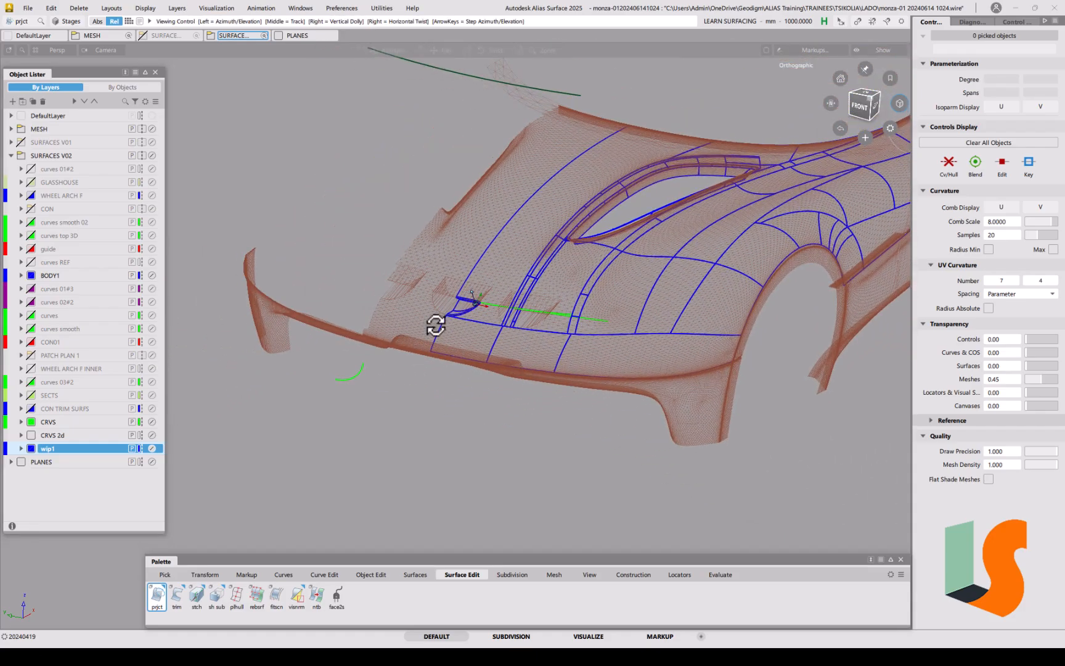
alt+shift+drag(430, 329, 527, 339)
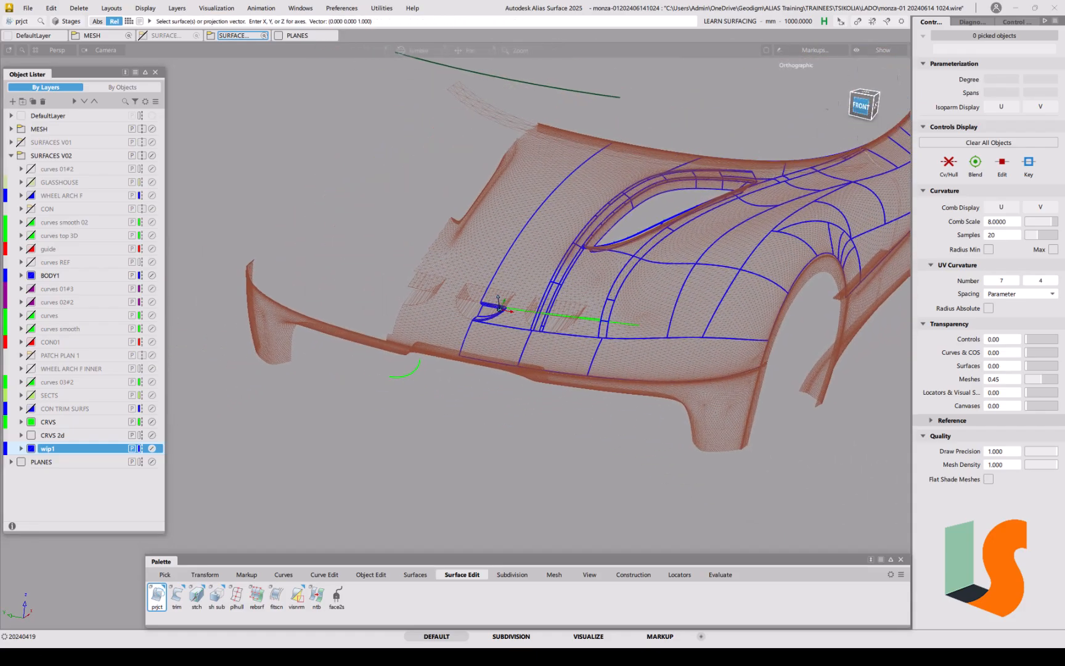
click(863, 108)
alt+shift+right_drag(504, 315, 532, 174)
Step: Pick the circle arc curve, then deselect it and zoom back out
ctrl+shift+drag(541, 308, 569, 323)
click(527, 262)
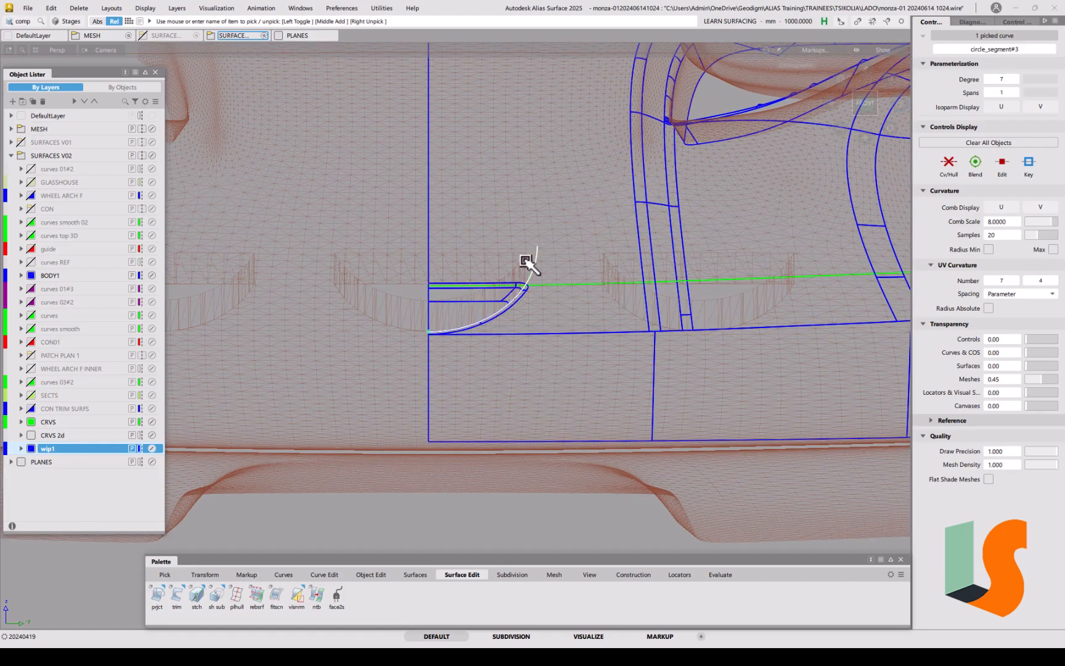
click(699, 173)
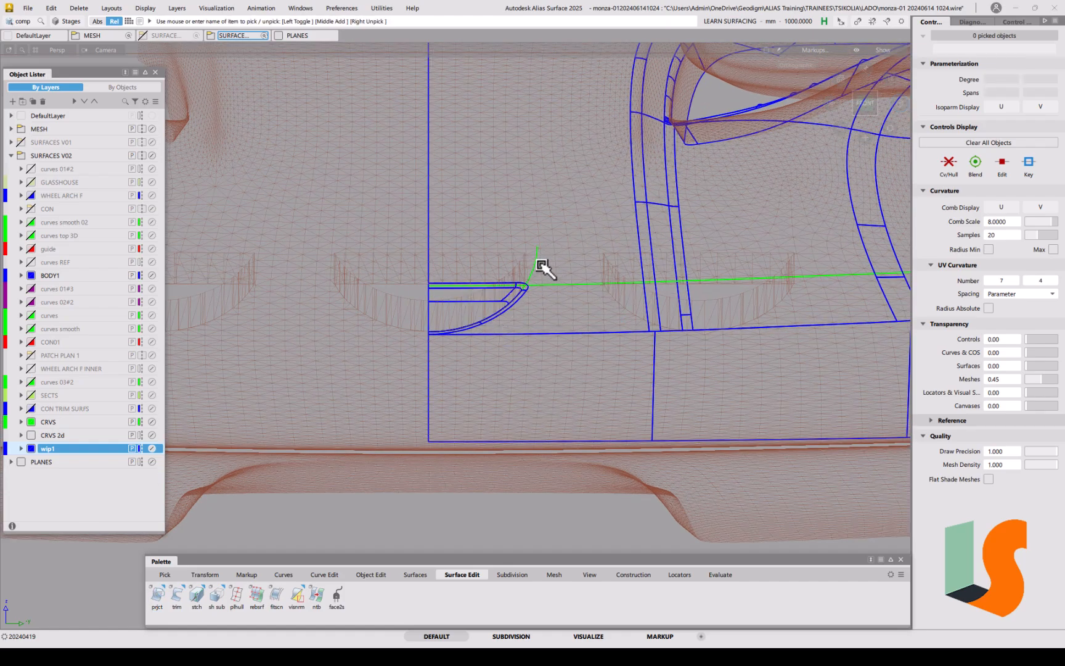
alt+shift+right_drag(592, 222, 598, 300)
alt+shift+middle_drag(598, 301, 587, 322)
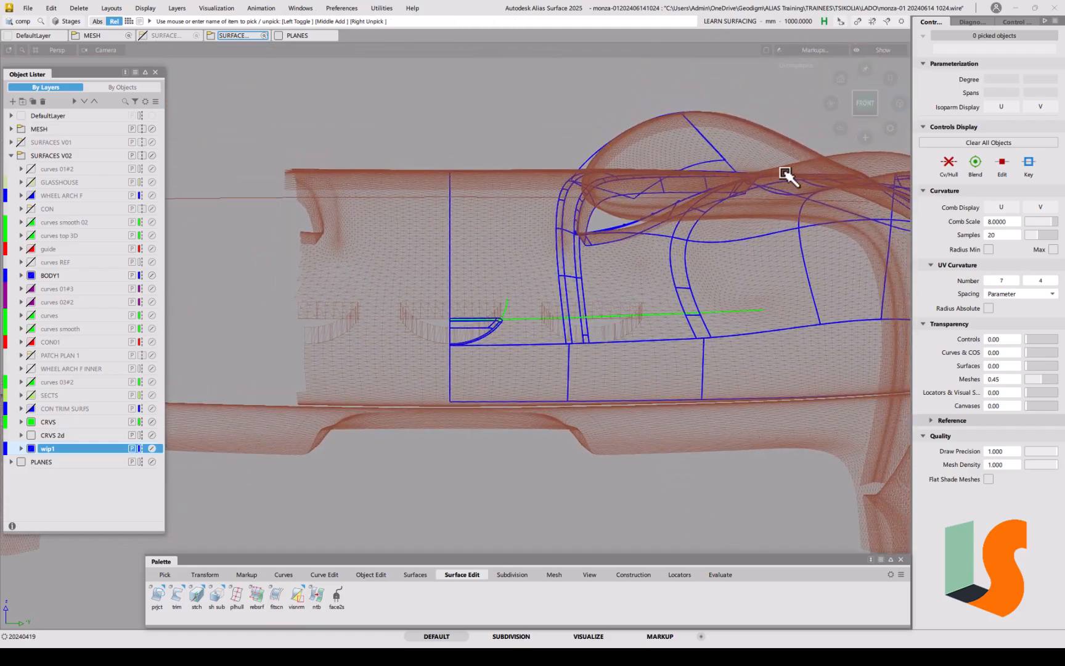
Step: Pick the green offset curve across the nose in a perspective view
click(869, 88)
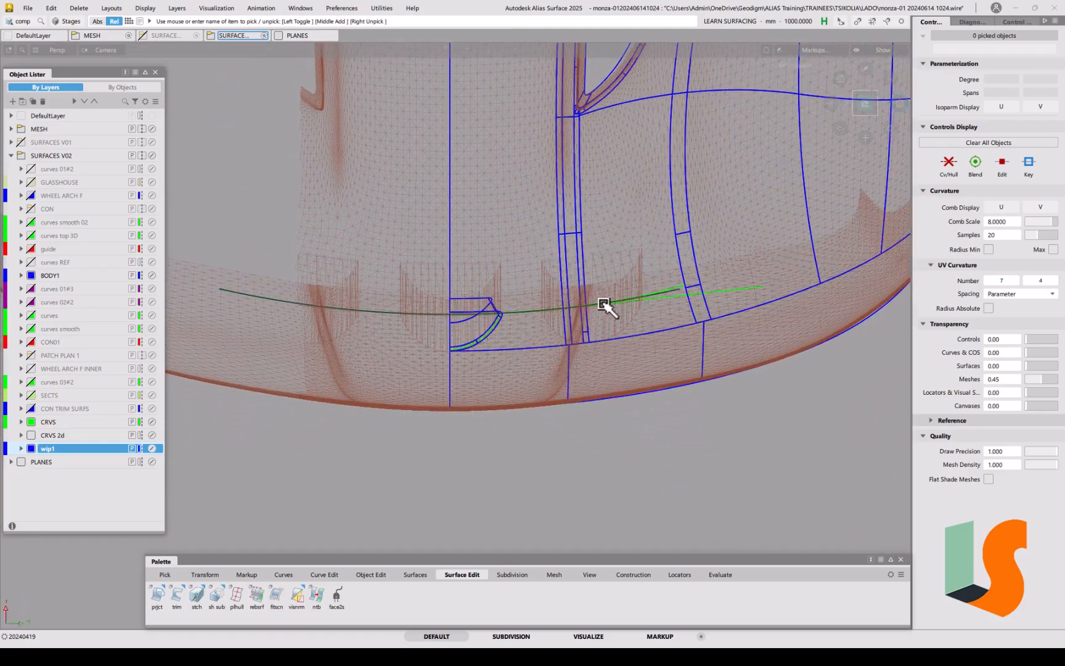
ctrl+shift+drag(419, 327, 440, 338)
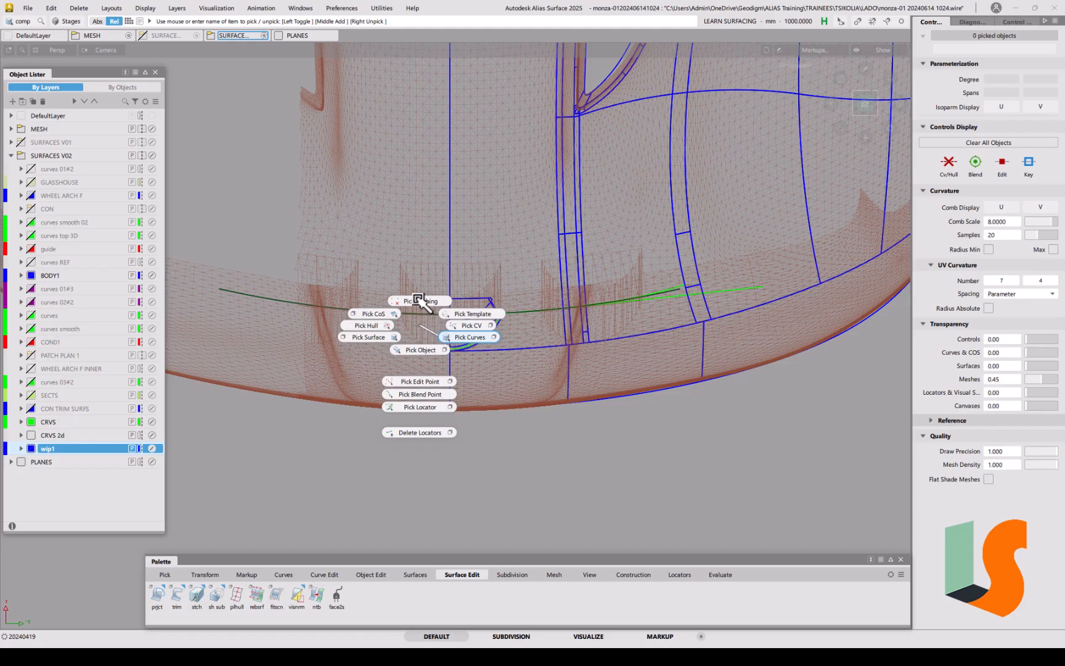
drag(417, 300, 387, 338)
alt+shift+right_drag(673, 300, 738, 243)
alt+shift+middle_drag(738, 243, 715, 275)
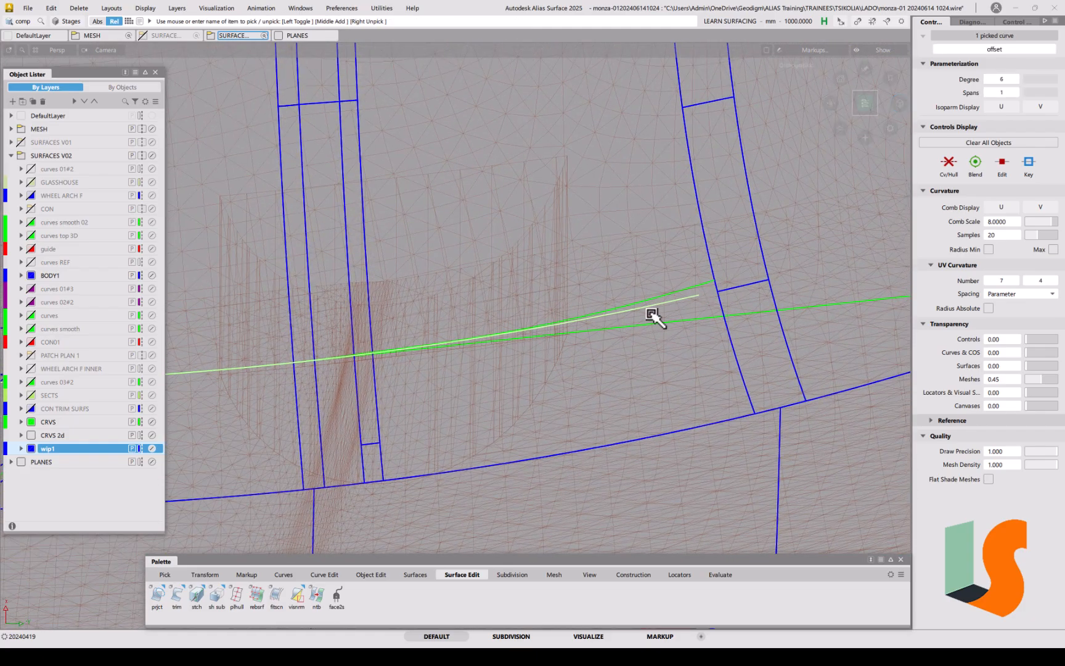
Step: Frame the picked curve, deselect it, and bring the whole car back into view
alt+shift+drag(652, 307, 712, 301)
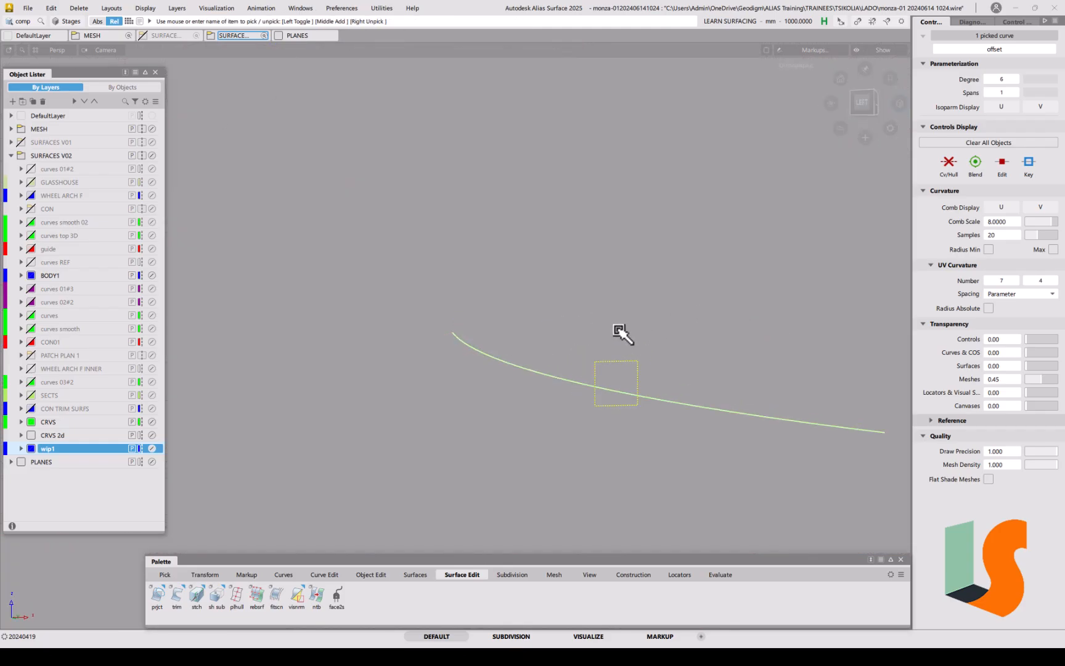
key(ctrl+alt+l)
ctrl+shift+drag(538, 363, 549, 326)
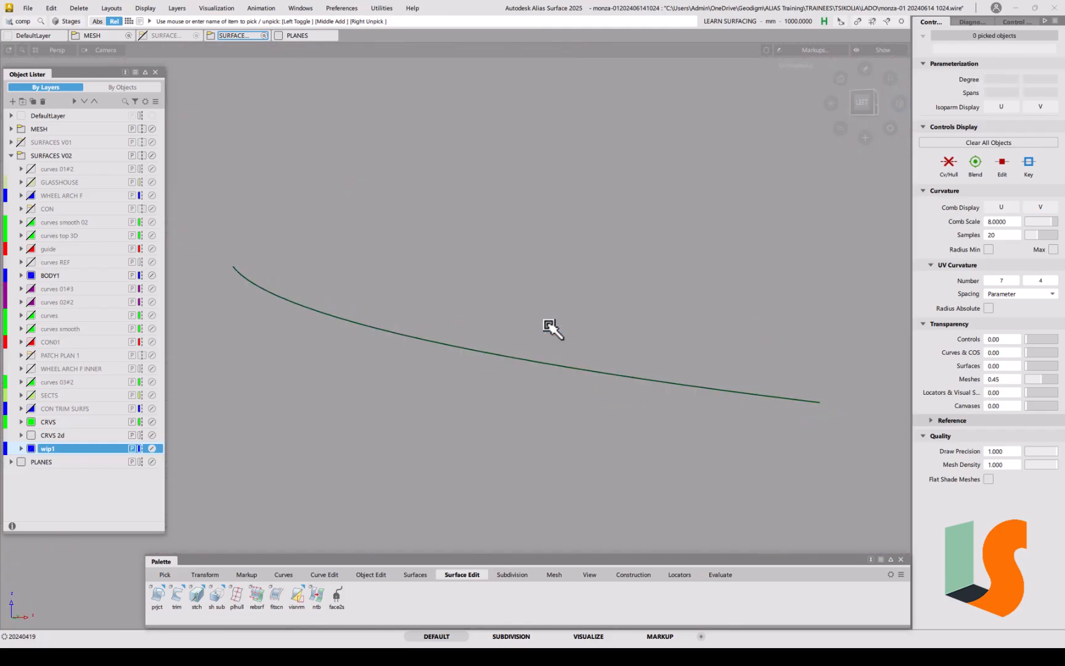
key(ctrl+alt+l)
alt+shift+middle_drag(294, 336, 482, 325)
alt+shift+drag(392, 339, 524, 390)
alt+shift+right_drag(447, 399, 471, 257)
alt+shift+drag(432, 358, 490, 395)
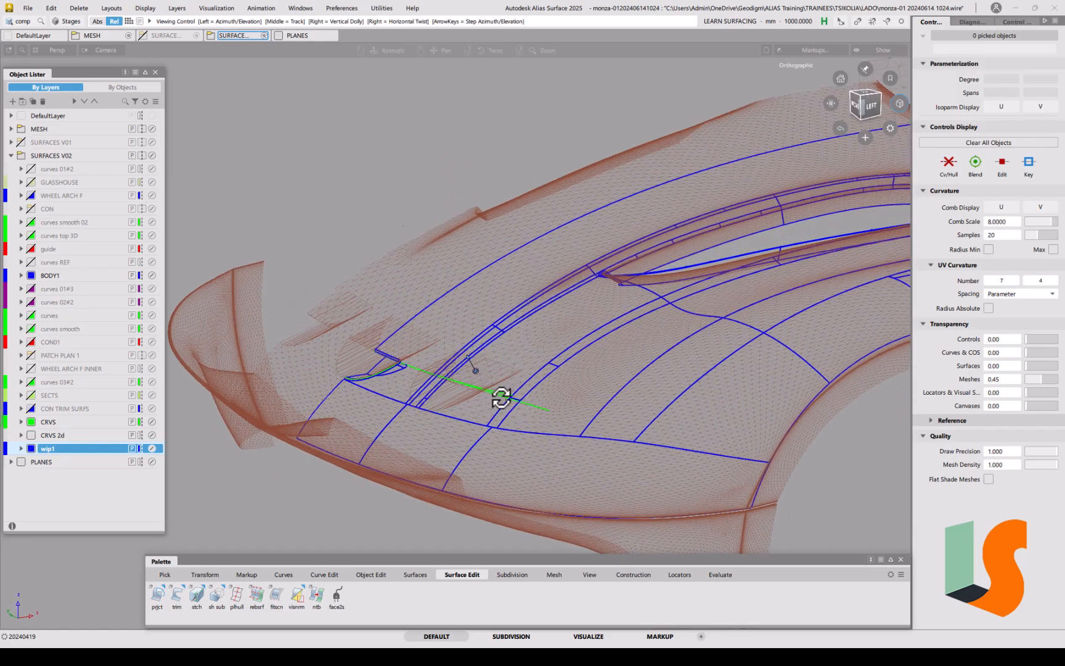
Step: Orbit around the nose to inspect the curves crossing the front wheel-arch area
alt+shift+right_drag(490, 395, 540, 290)
alt+shift+drag(438, 394, 364, 403)
alt+shift+right_drag(408, 387, 430, 369)
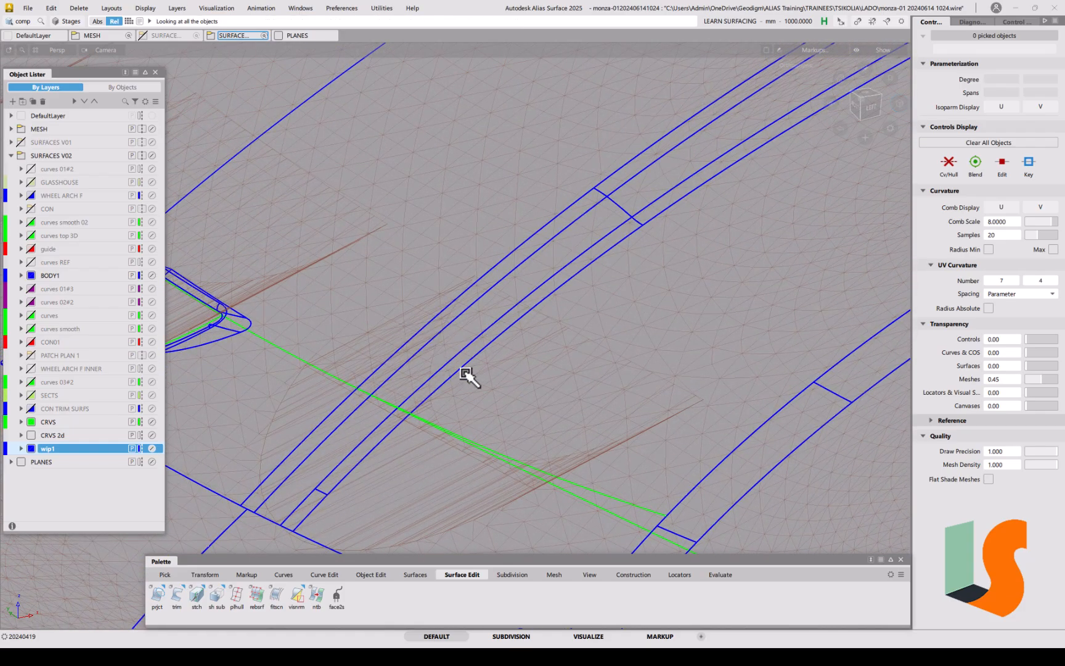
alt+shift+drag(457, 428, 419, 376)
alt+shift+right_drag(432, 350, 529, 381)
alt+shift+drag(529, 381, 590, 342)
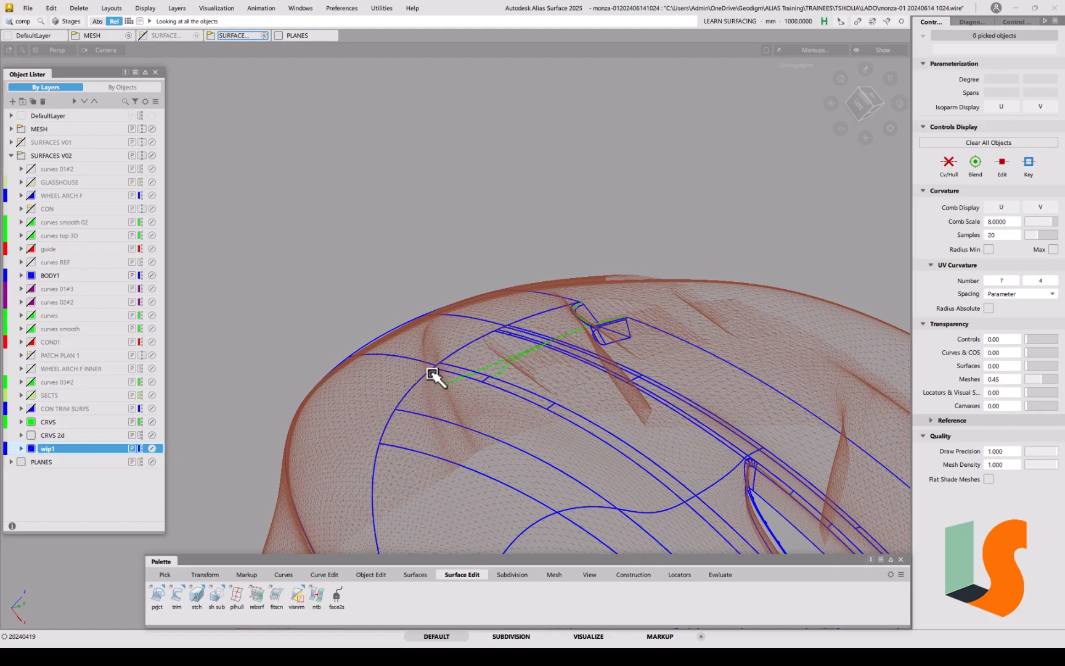
alt+shift+drag(542, 380, 500, 421)
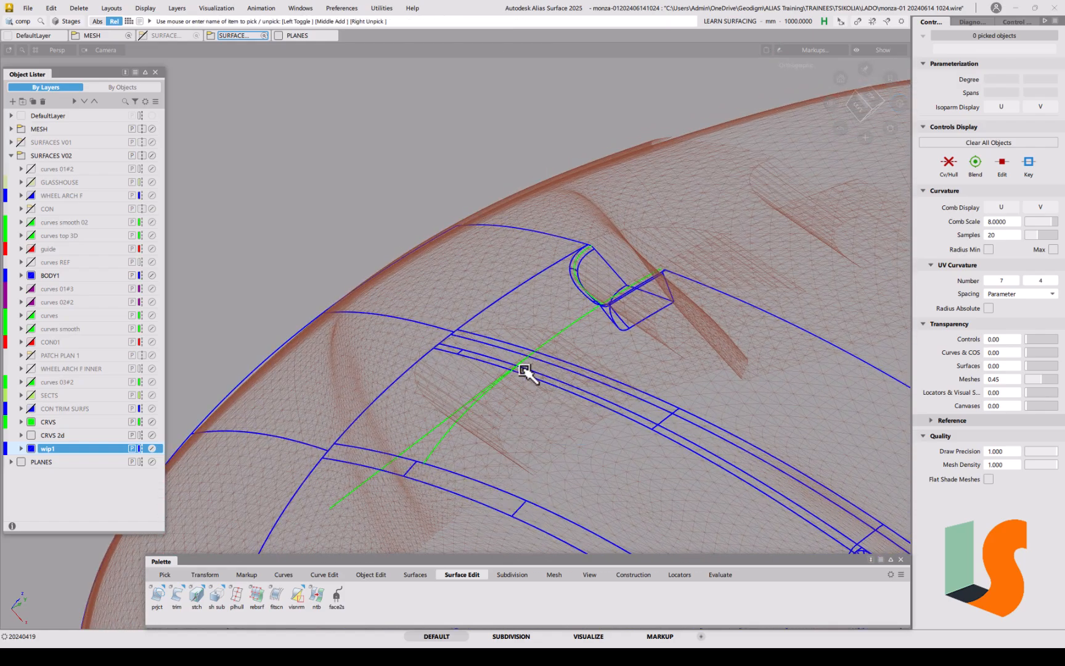
alt+shift+drag(535, 364, 471, 449)
Step: Delete the six curves crossing the wheel-arch area, keeping the dark green curve and arc
alt+shift+drag(512, 343, 707, 397)
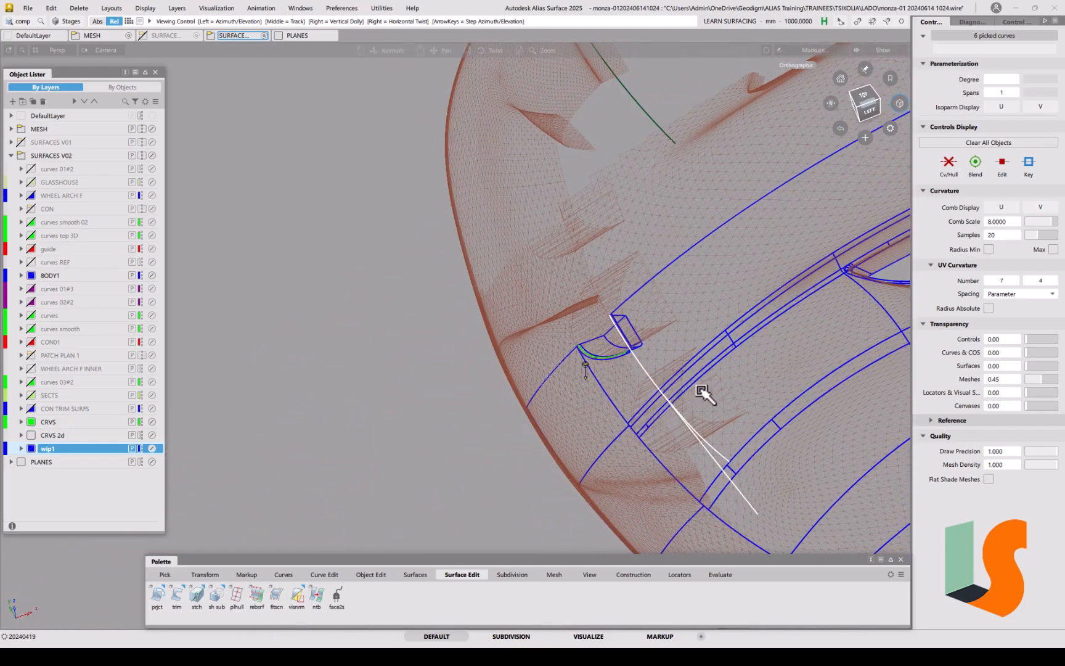
click(862, 101)
alt+shift+middle_drag(661, 437, 603, 219)
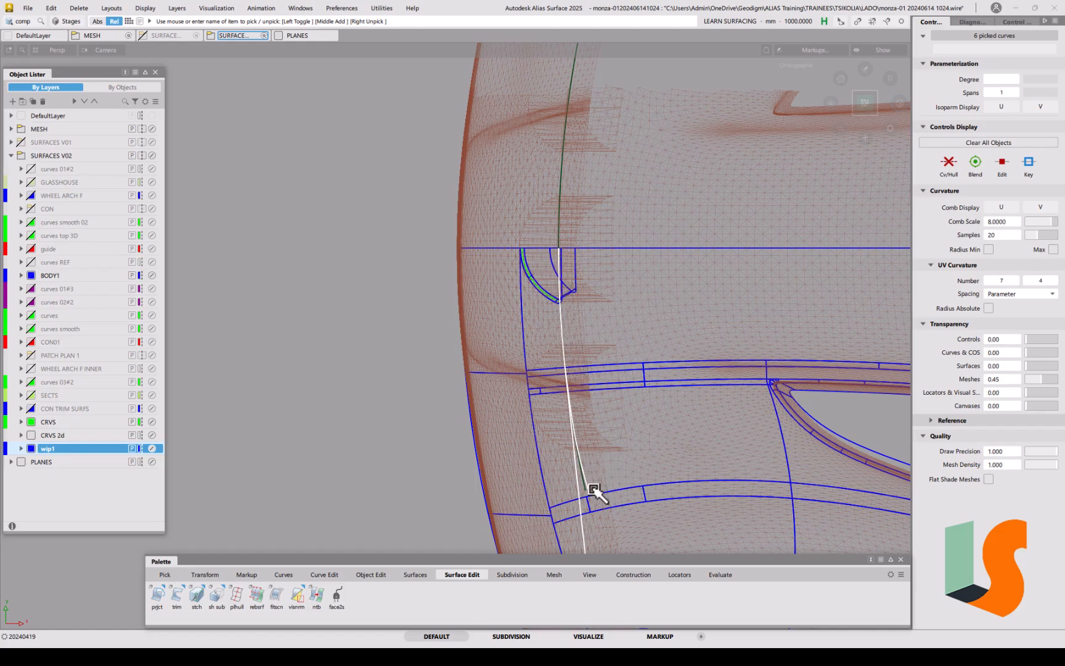
key(Delete)
click(515, 365)
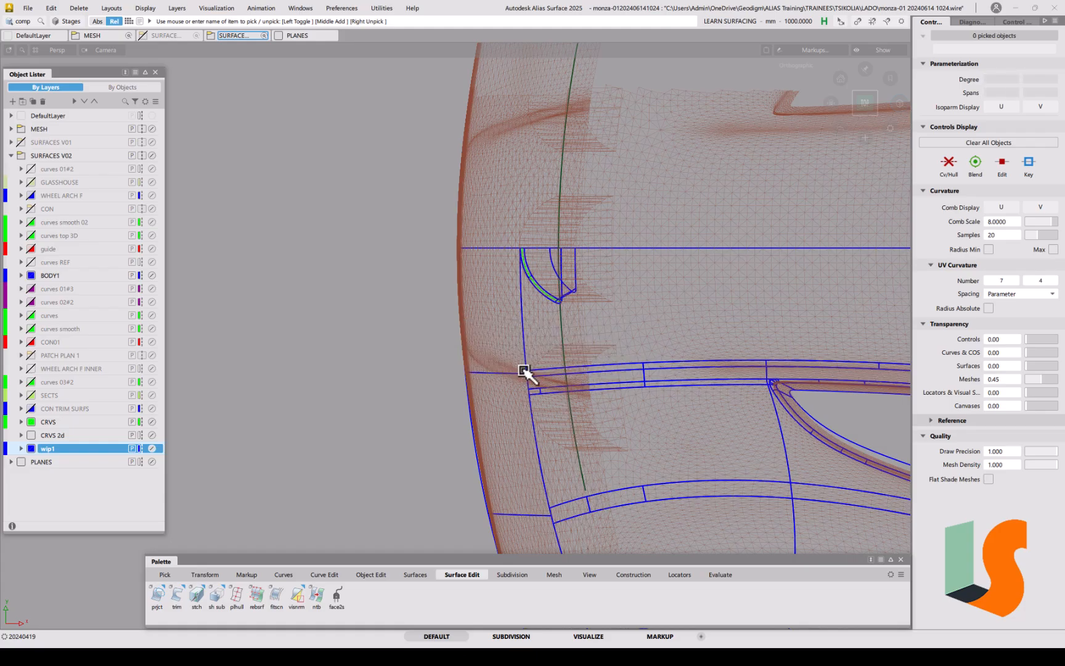
Step: Orbit around the nose to review the body after the deletion
alt+shift+drag(466, 392, 654, 382)
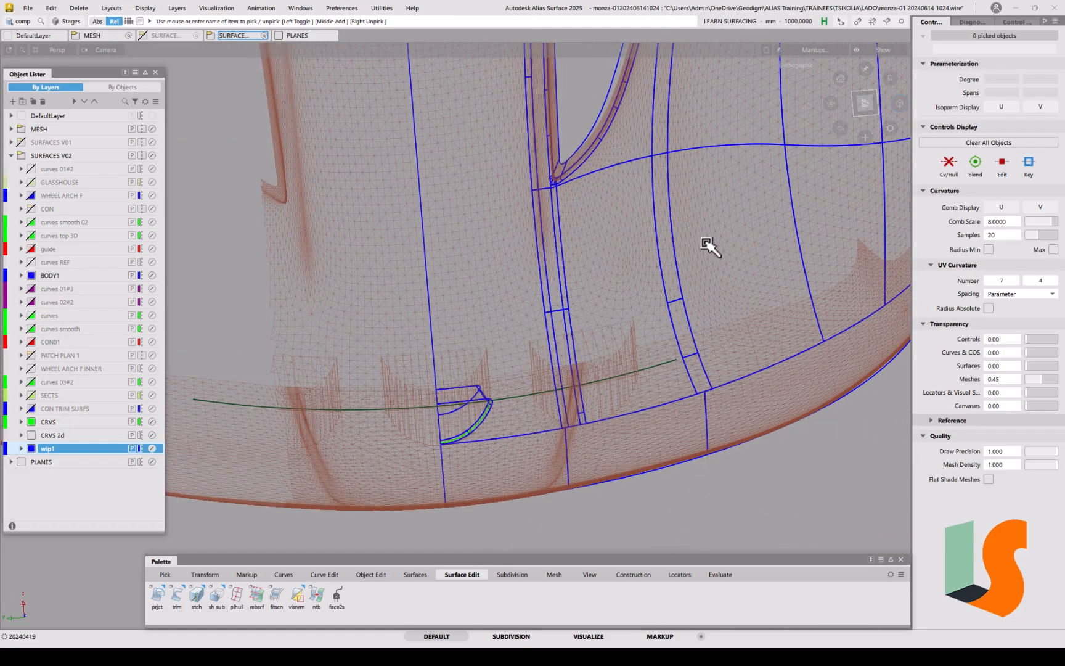
click(870, 105)
alt+shift+drag(571, 415, 557, 334)
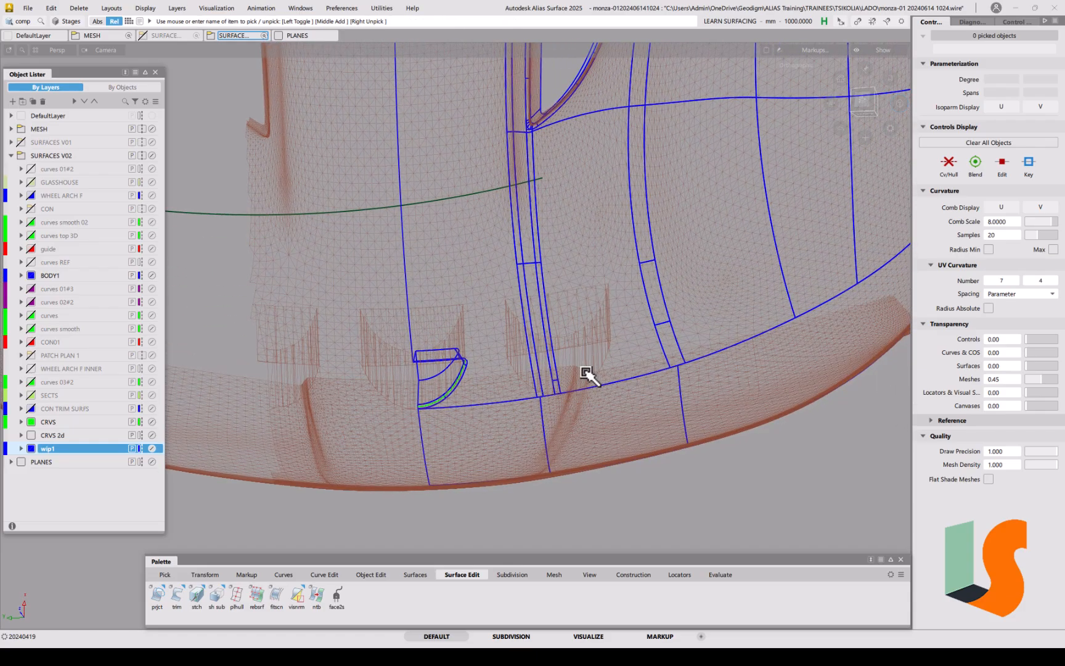
alt+shift+drag(639, 363, 563, 369)
alt+shift+right_drag(564, 370, 592, 370)
alt+shift+middle_drag(592, 370, 589, 377)
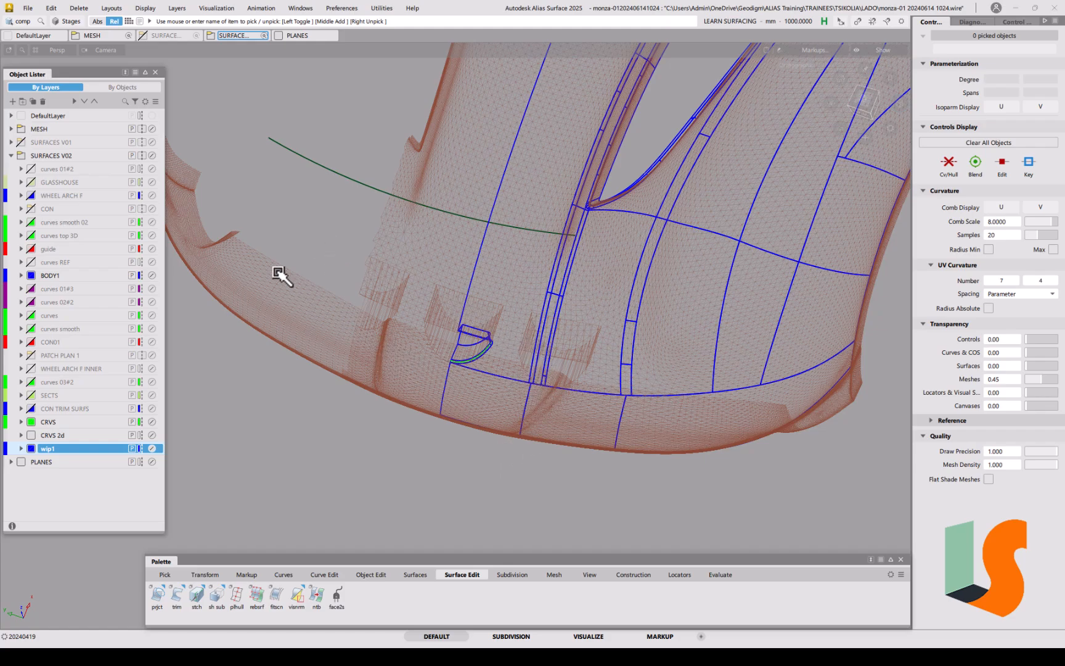
click(30, 10)
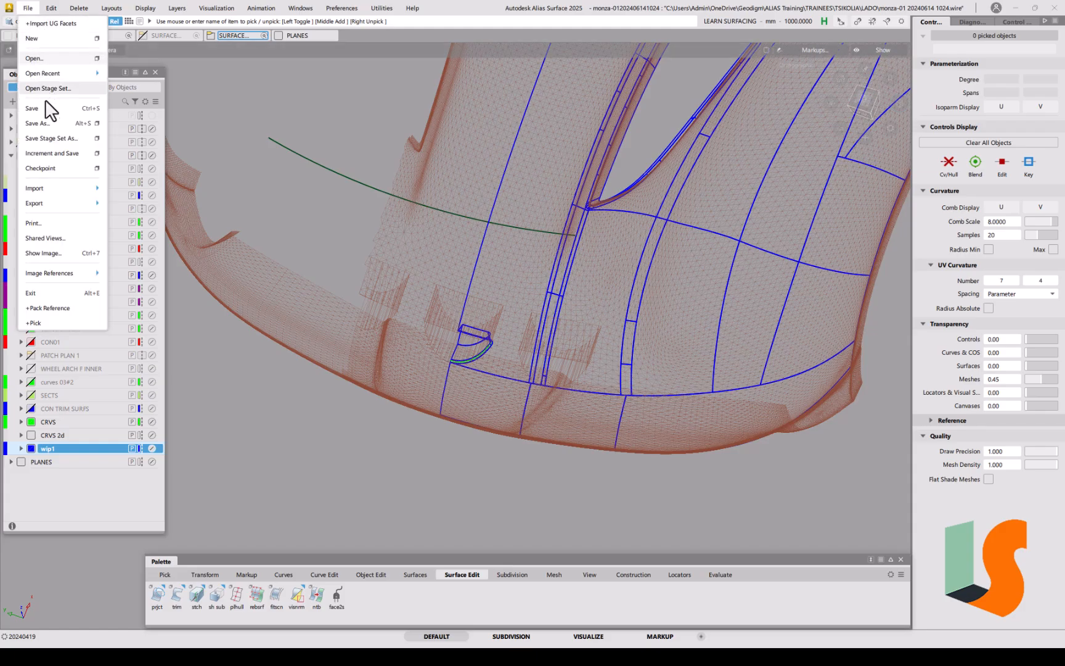
click(48, 123)
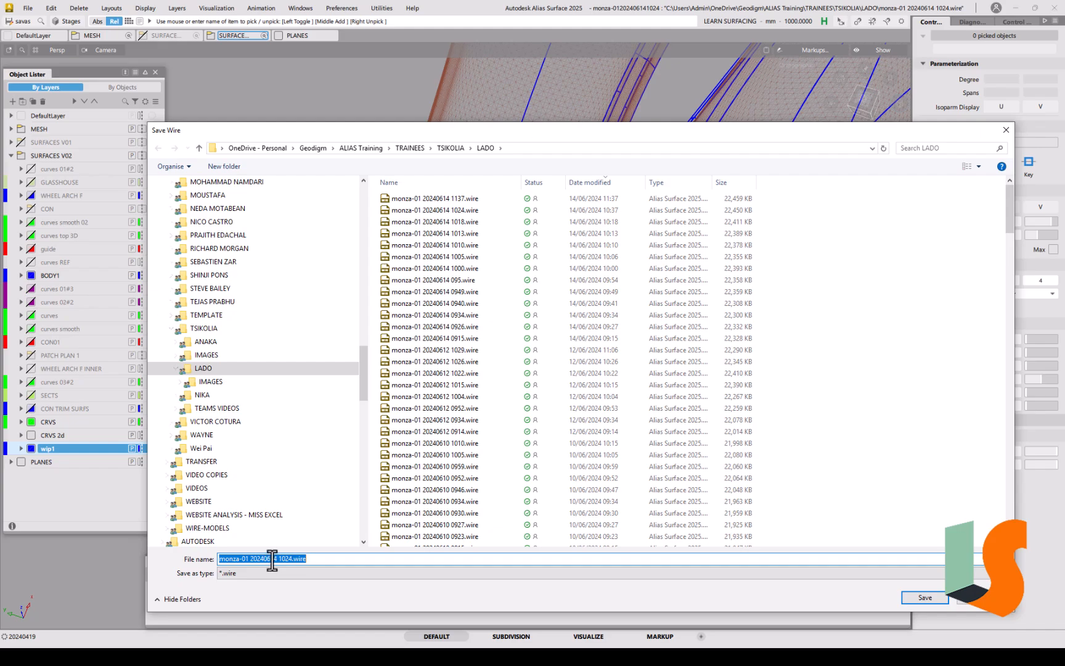
drag(272, 559, 306, 559)
key(Return)
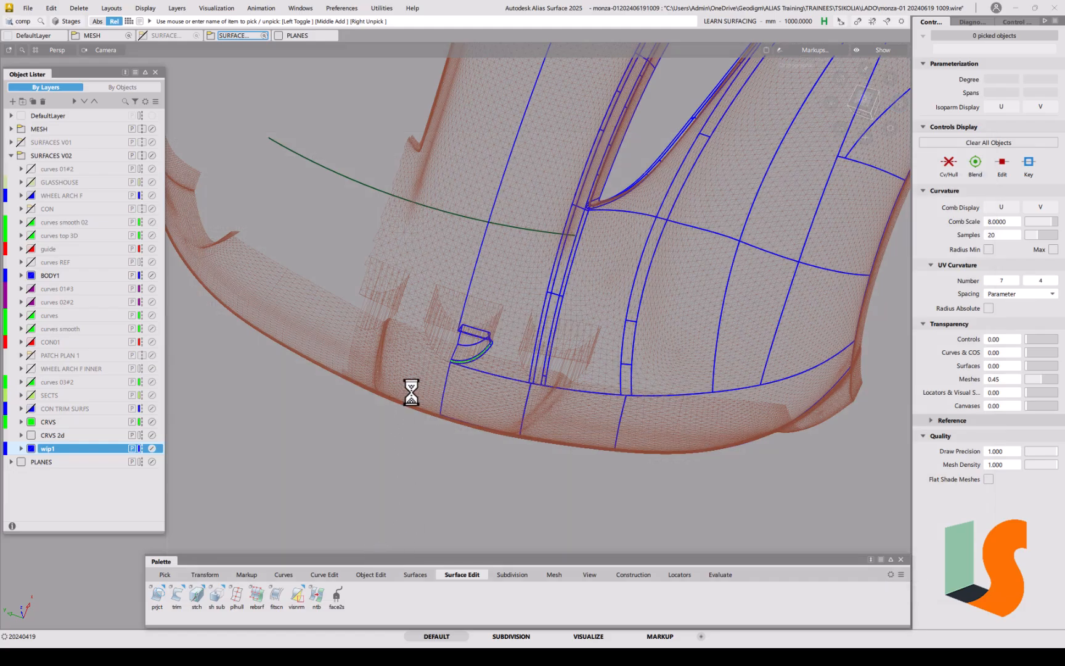
Step: Project the green curve onto five picked hood strip surfaces
alt+shift+drag(528, 285, 512, 329)
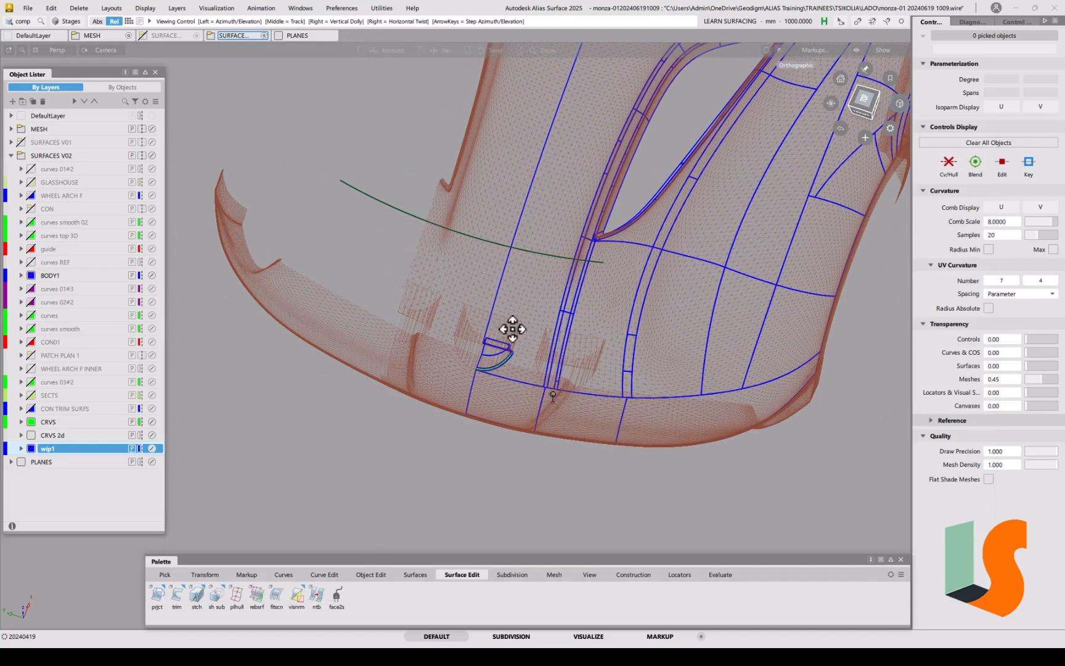
ctrl+shift+drag(583, 375, 532, 374)
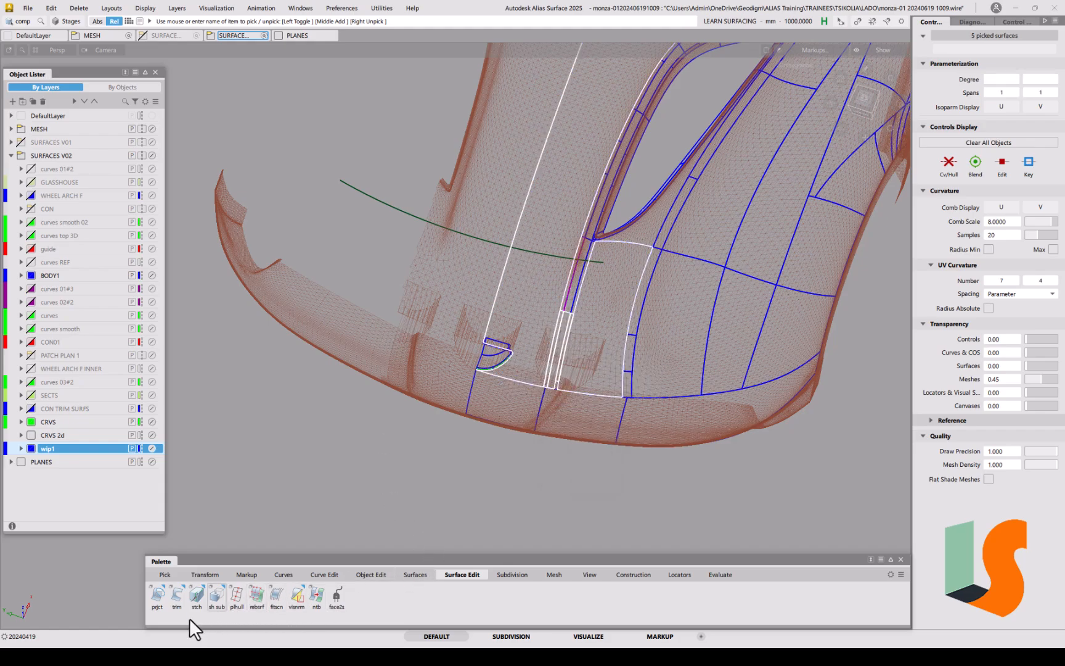
click(159, 595)
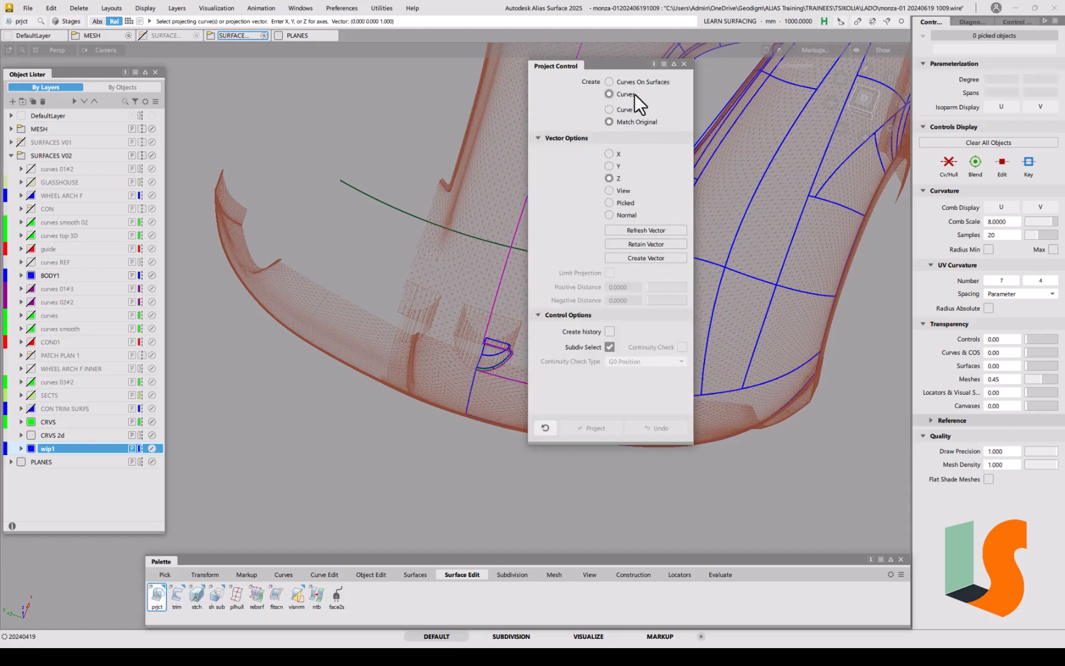
alt+shift+middle_drag(456, 351, 322, 362)
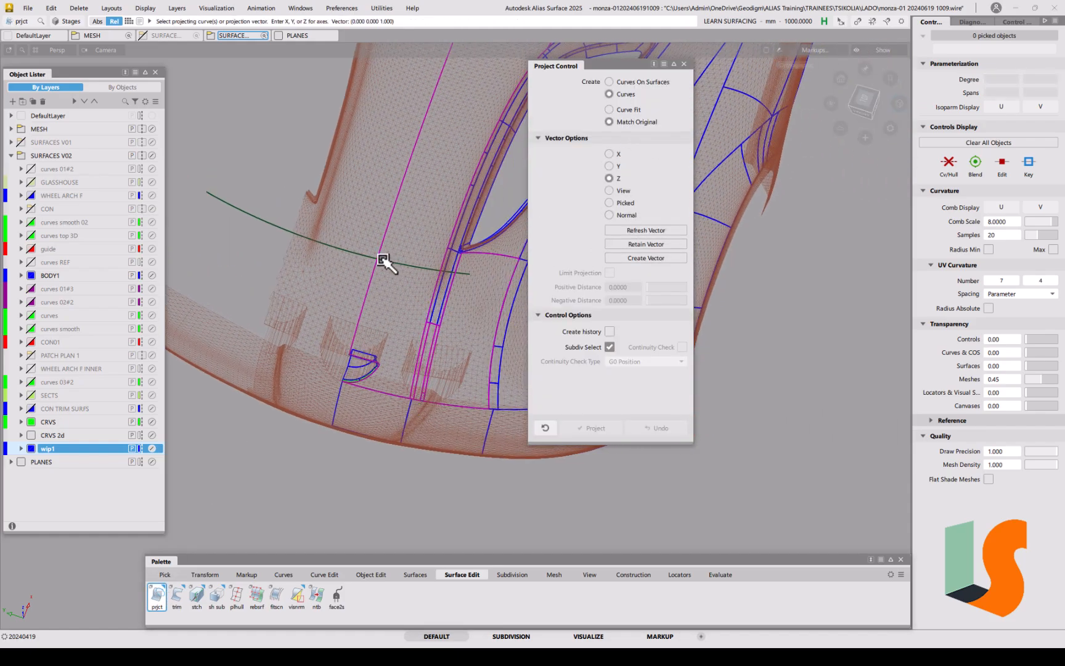
click(253, 217)
key(space)
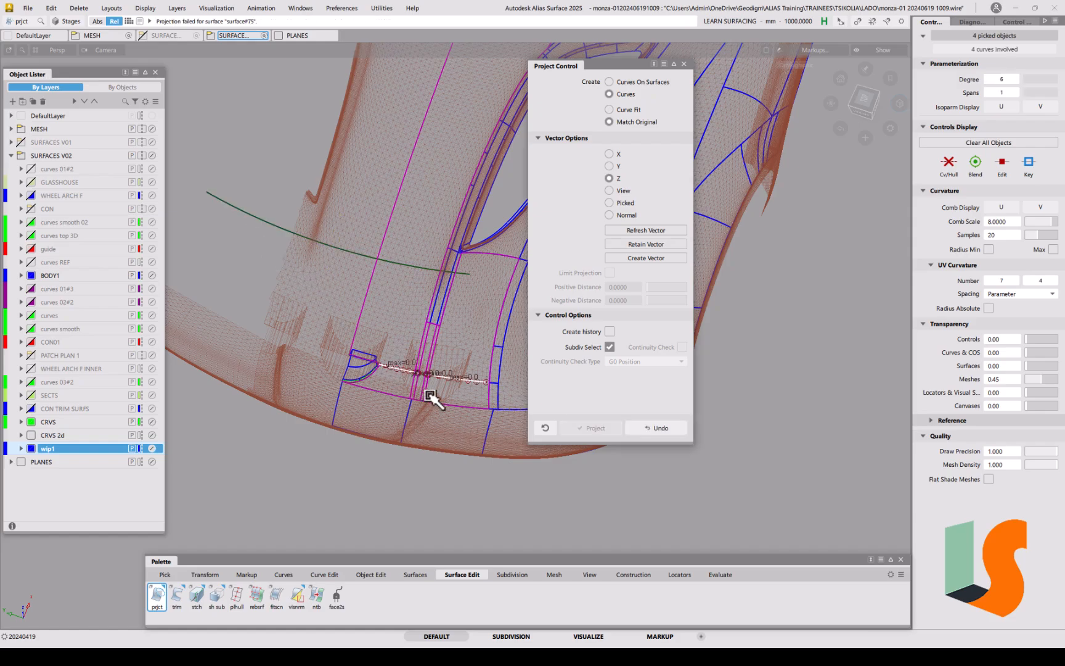
Step: Zoom and orbit to check the projected curves' max 0.0 deviation at their junction
alt+shift+right_drag(430, 382, 432, 331)
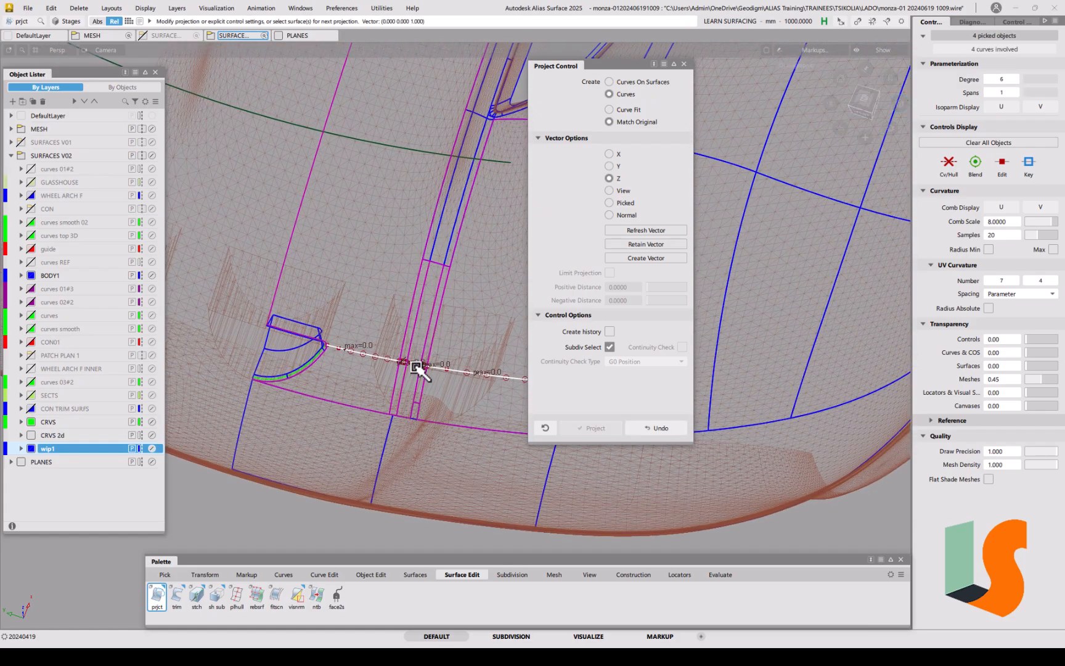
alt+shift+drag(439, 340, 431, 272)
alt+shift+right_drag(425, 278, 405, 191)
alt+shift+drag(389, 356, 388, 236)
alt+shift+middle_drag(430, 298, 435, 383)
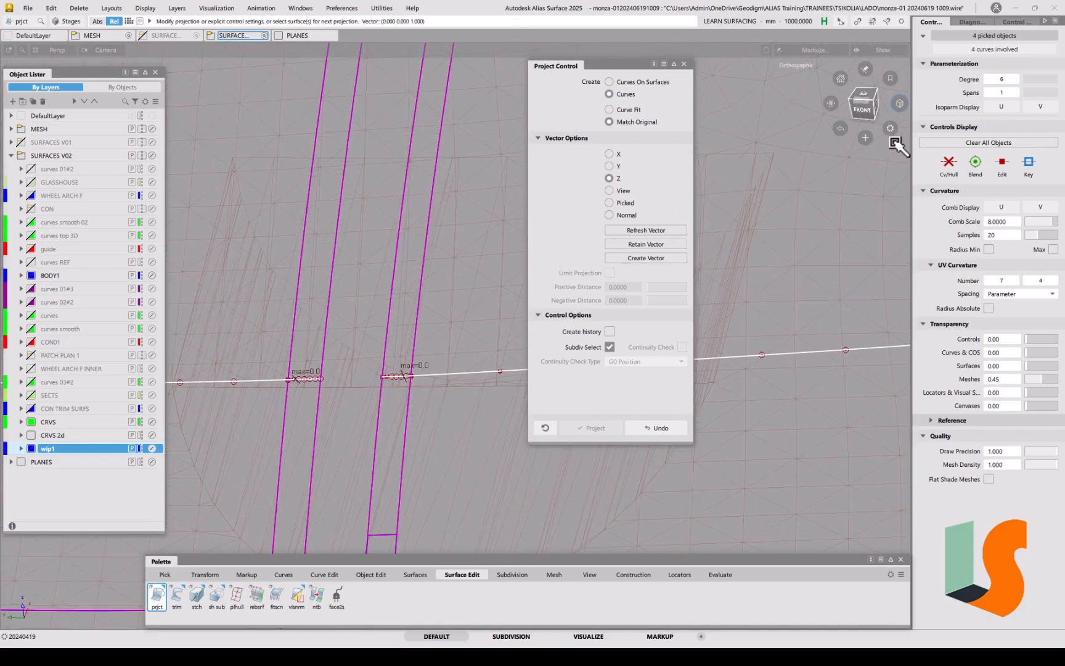
alt+shift+drag(453, 355, 372, 411)
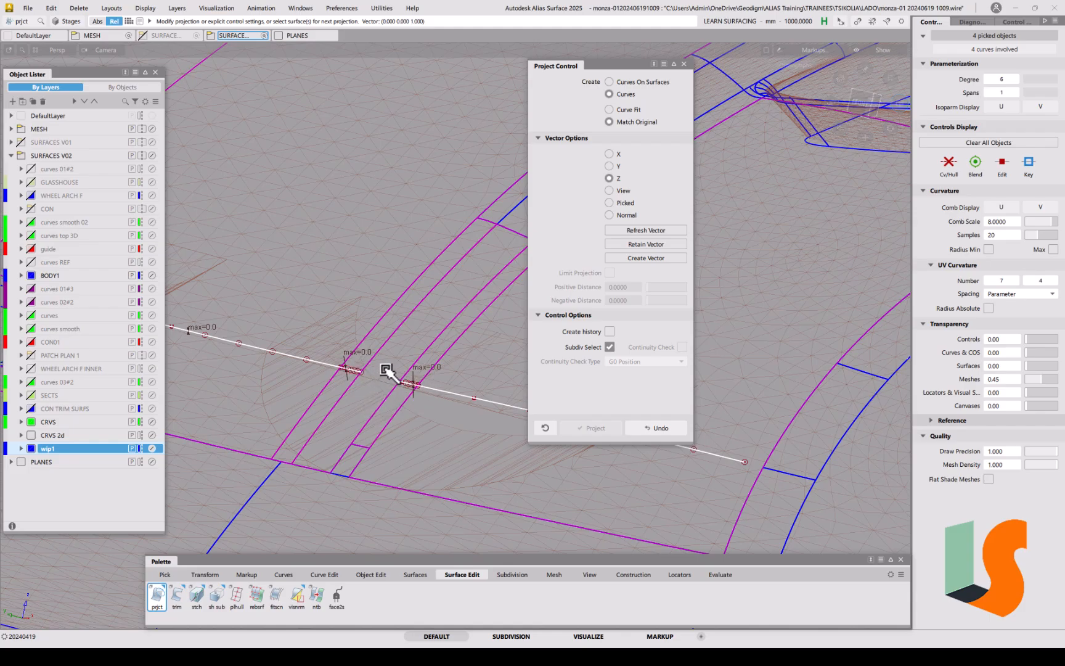
alt+shift+right_drag(392, 373, 385, 476)
Step: Clear the four picked curves and pick the light green offset curve
alt+shift+drag(385, 476, 410, 400)
ctrl+shift+drag(452, 444, 434, 389)
drag(404, 197, 383, 229)
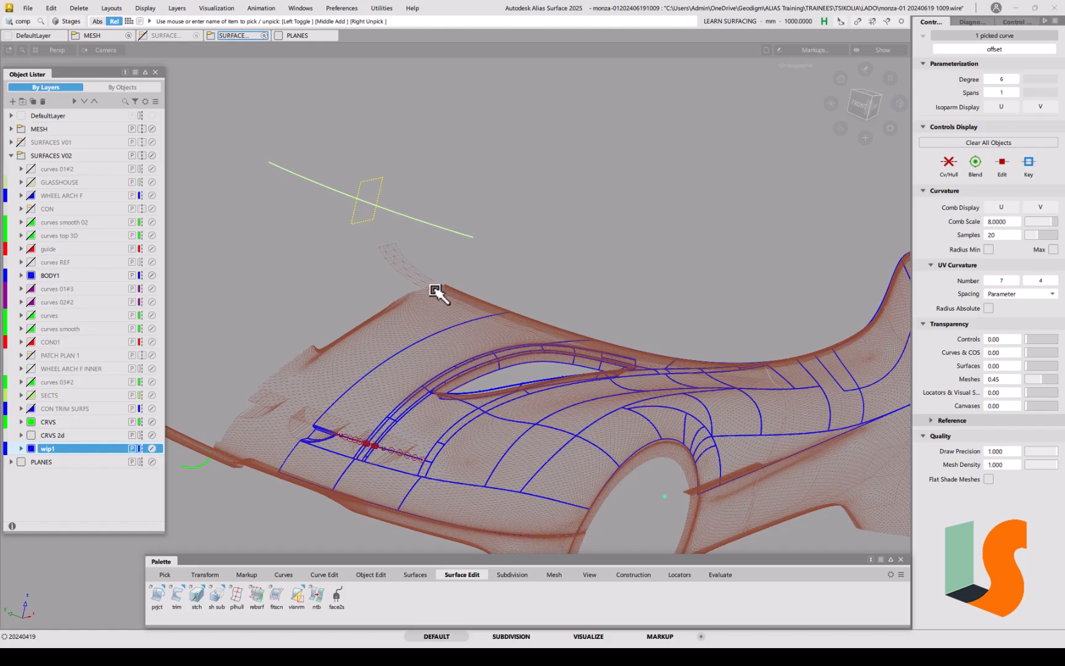
Step: Paste a copy of the offset curve and move it down in Z over the wheel arch
key(ctrl+v)
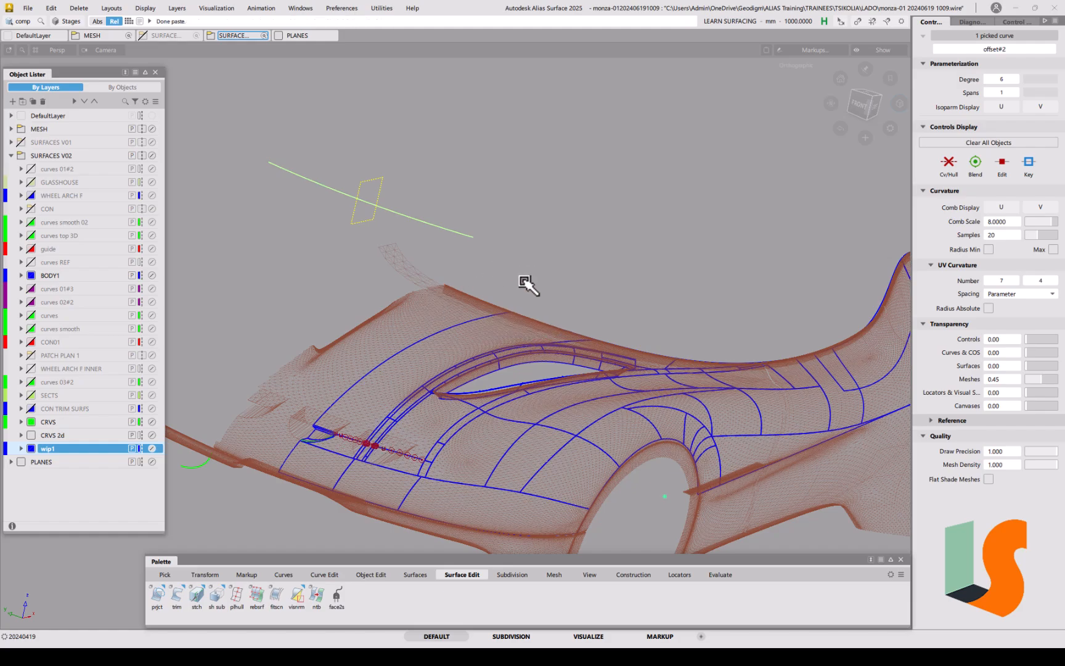
ctrl+shift+middle_drag(525, 282, 524, 248)
right_drag(528, 200, 491, 389)
alt+shift+right_drag(390, 439, 388, 329)
alt+shift+middle_drag(365, 373, 549, 388)
alt+shift+right_drag(503, 370, 500, 403)
alt+shift+middle_drag(490, 420, 515, 413)
ctrl+shift+drag(527, 435, 526, 398)
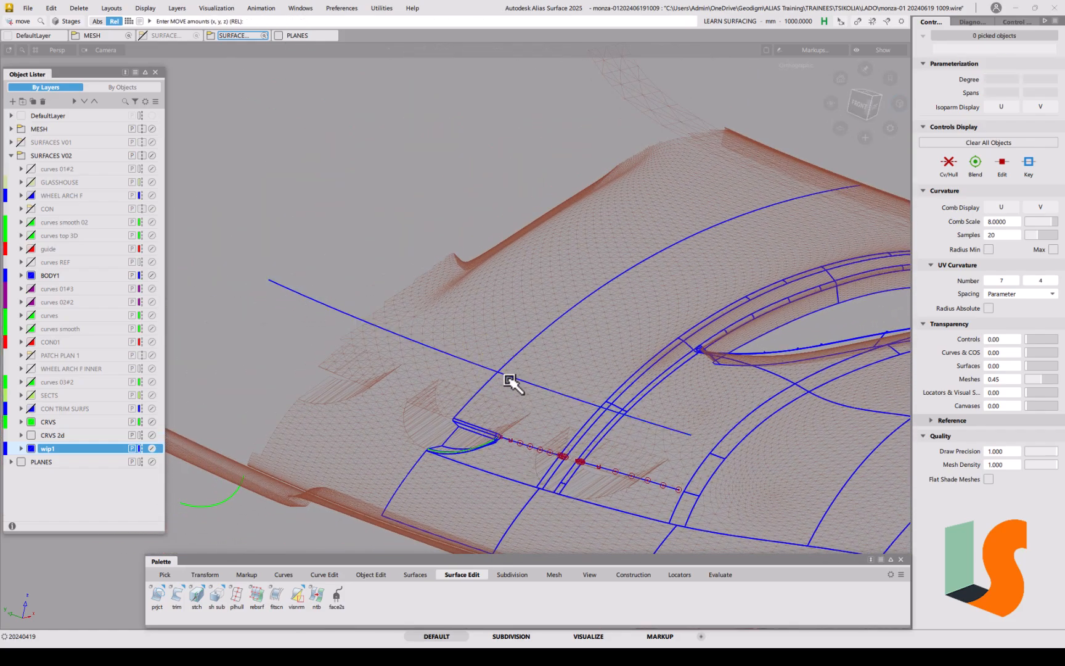
Step: Project the blue line onto strip surface surface#75 with Create history on
click(156, 600)
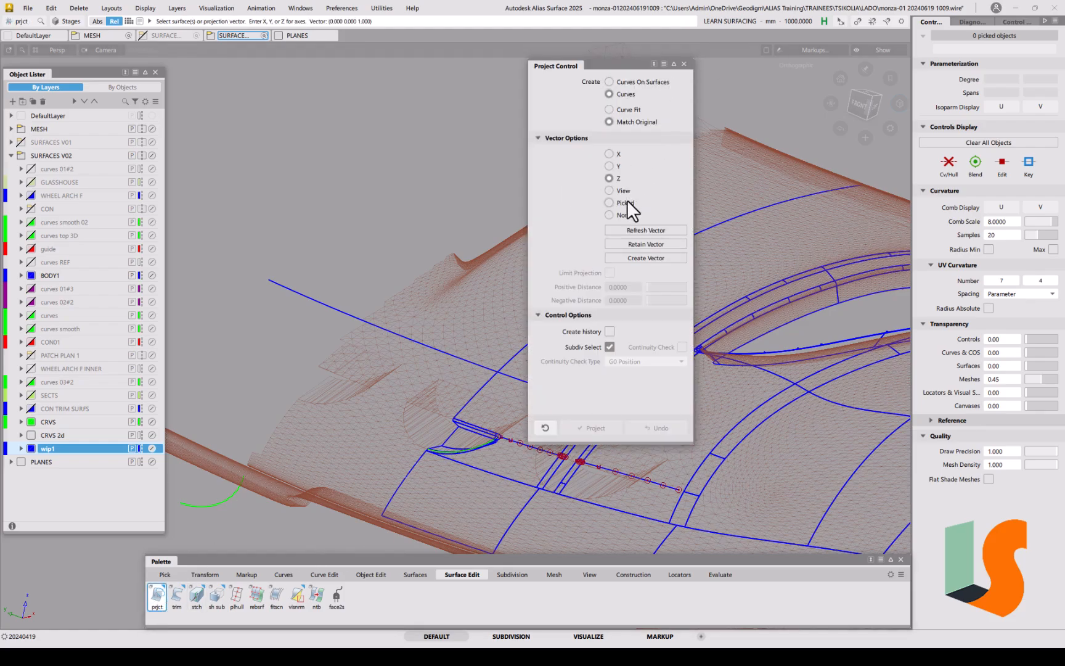
click(609, 331)
click(562, 470)
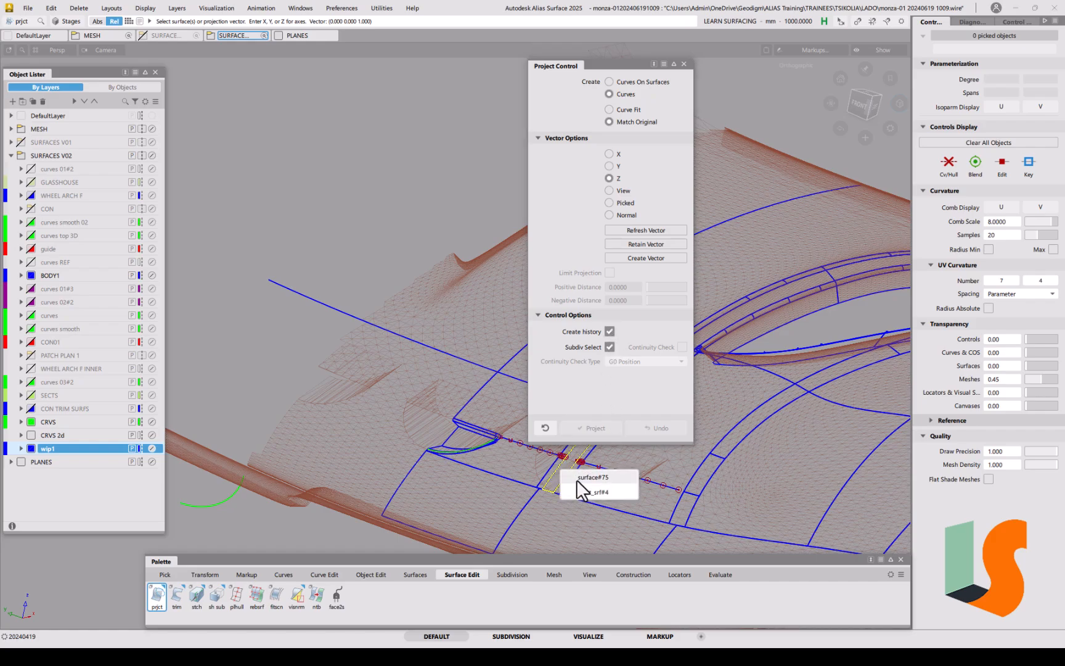
click(577, 480)
click(447, 351)
Step: Shorten the long blue curve across the fender with a negative extend
alt+shift+drag(507, 441, 403, 439)
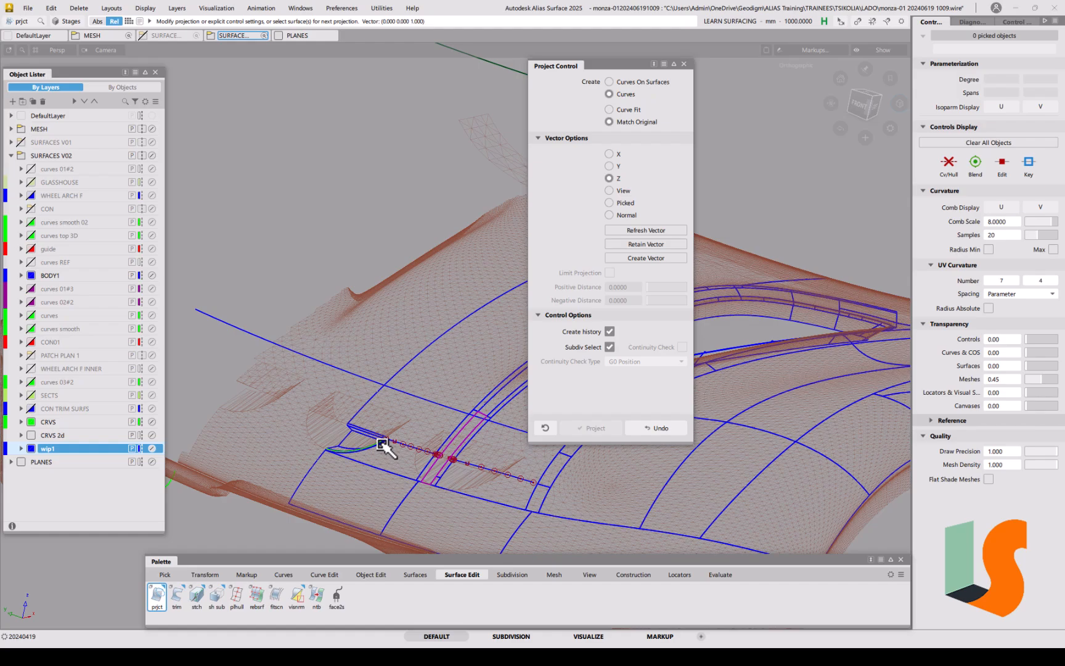
ctrl+shift+middle_drag(383, 445, 213, 351)
drag(203, 315, 428, 297)
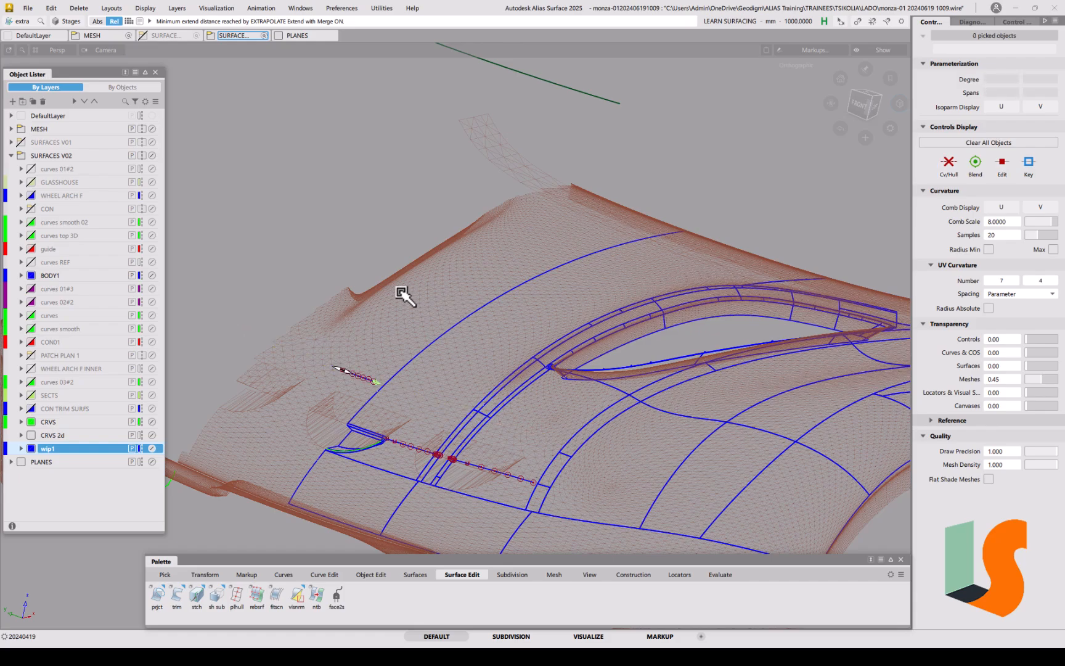
Step: Pick the offset curve copy and the narrow strip surface, and show only those
mouse_move(476, 444)
alt+shift+mouse_down()
mouse_move(468, 406)
mouse_move(431, 391)
alt+shift+mouse_up()
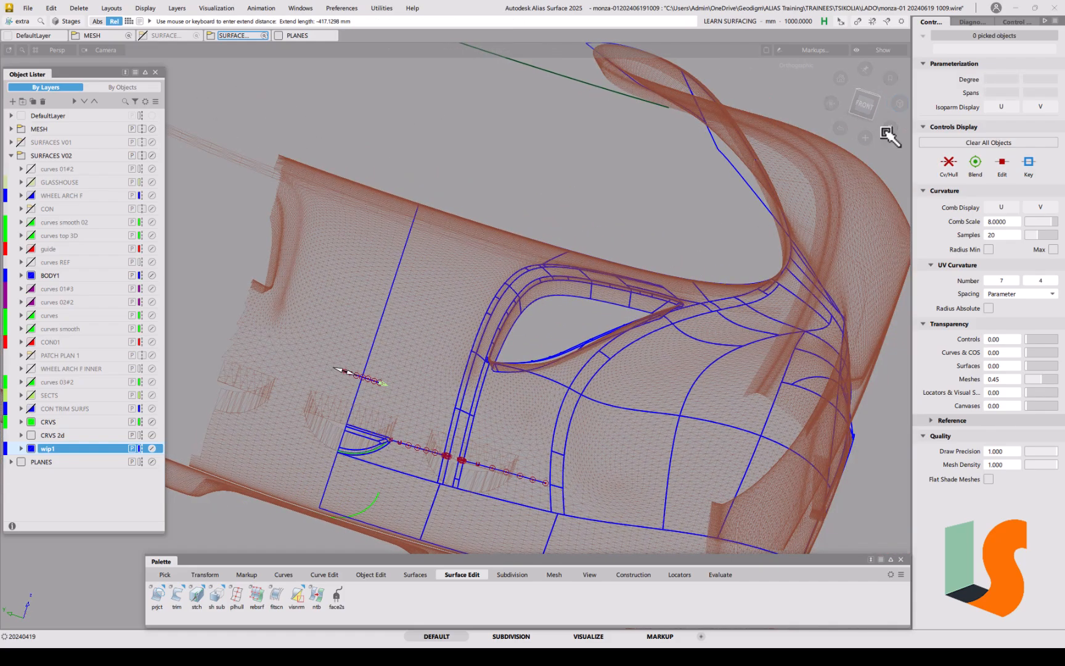
ctrl+shift+right_click(512, 410)
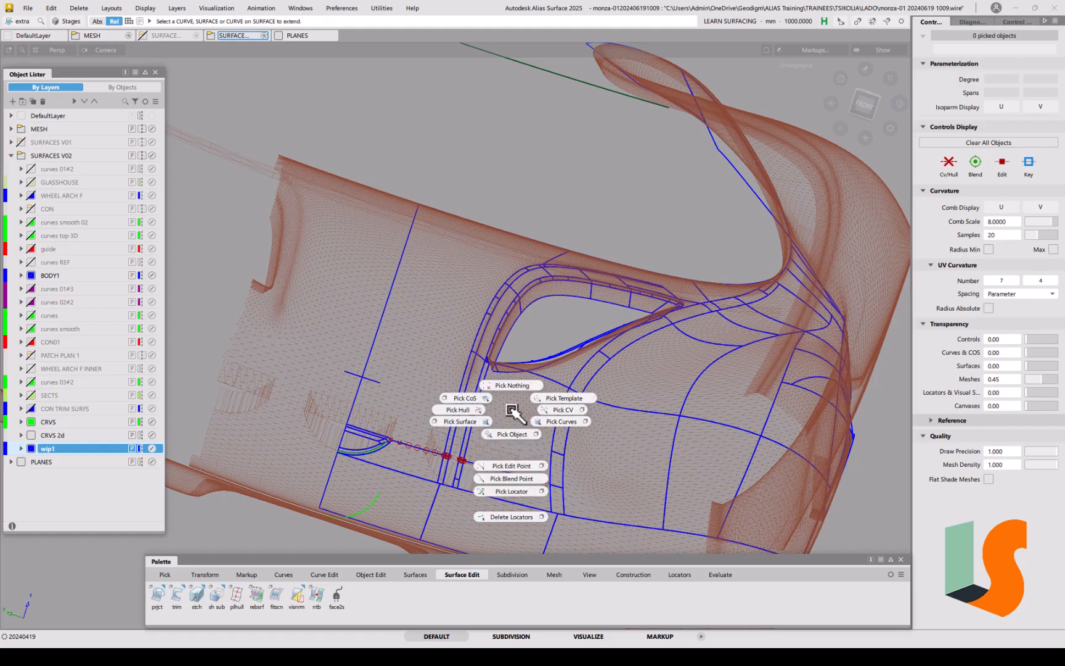
click(529, 422)
click(357, 379)
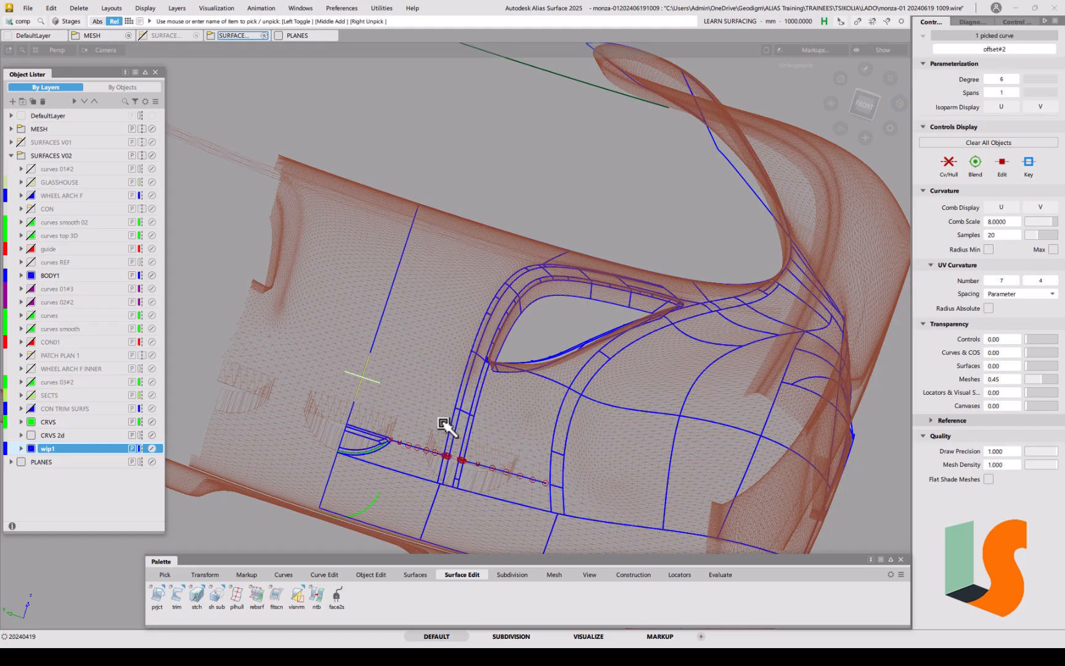
ctrl+shift+right_click(478, 430)
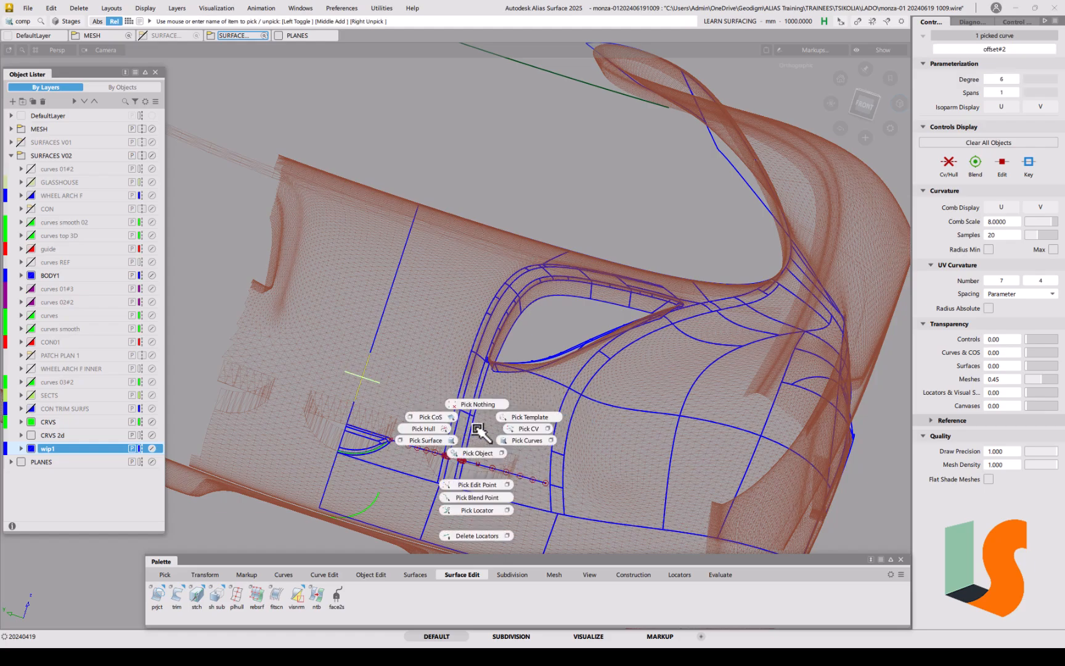
click(449, 440)
click(456, 439)
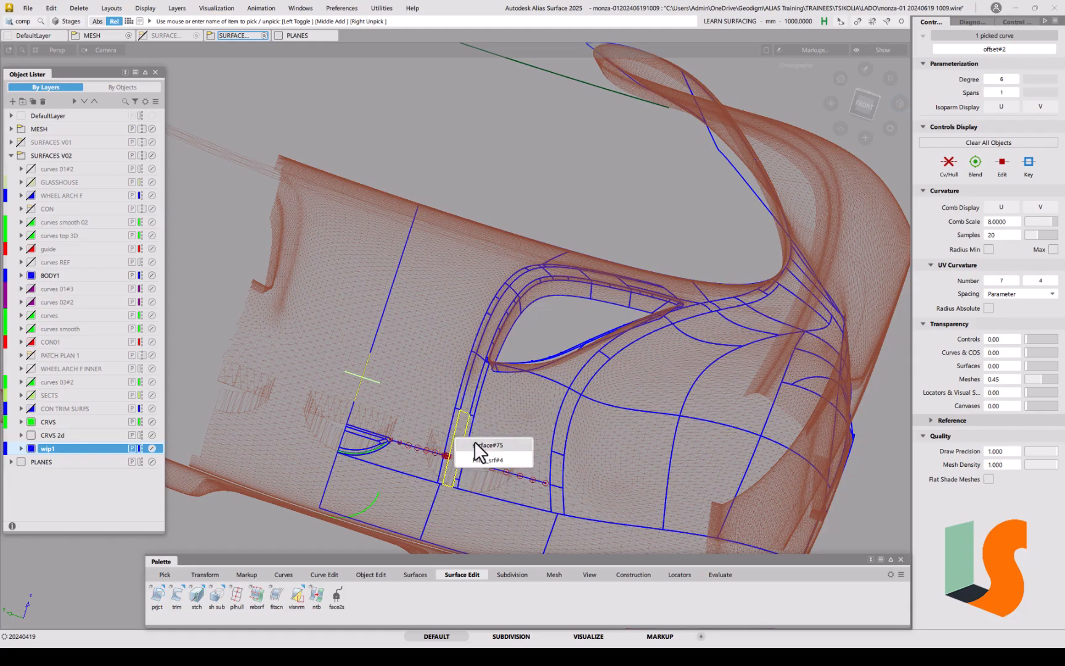
key(alt+h)
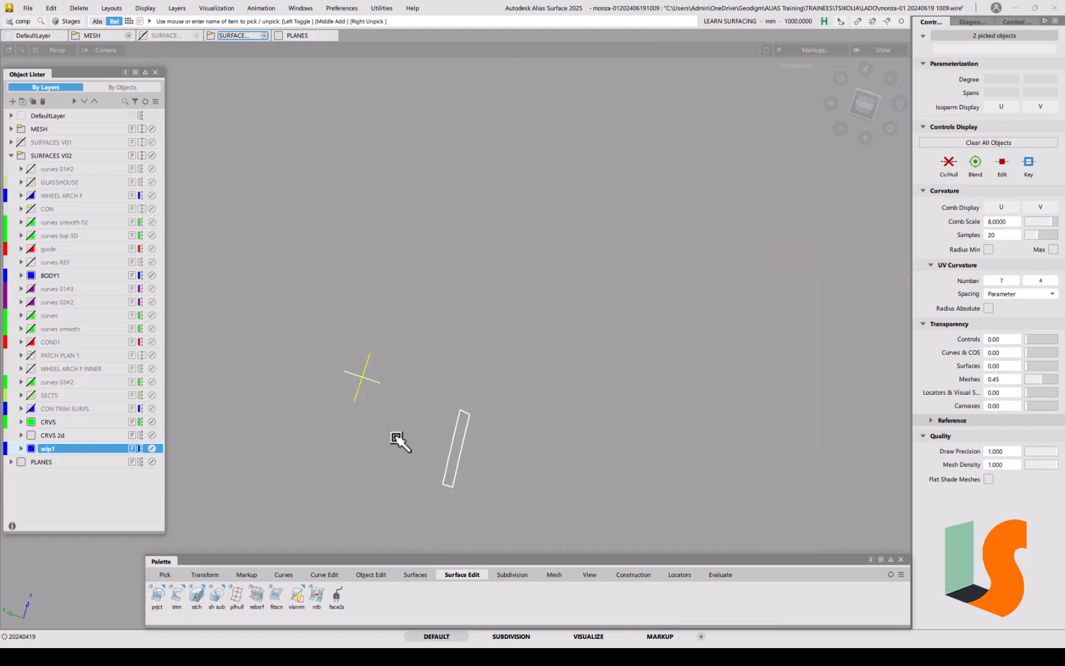
Step: Pick offset#2 alone and delete its construction history
ctrl+shift+drag(366, 440, 384, 419)
click(507, 361)
ctrl+shift+drag(373, 377, 391, 387)
drag(374, 367, 353, 396)
key(ctrl+h)
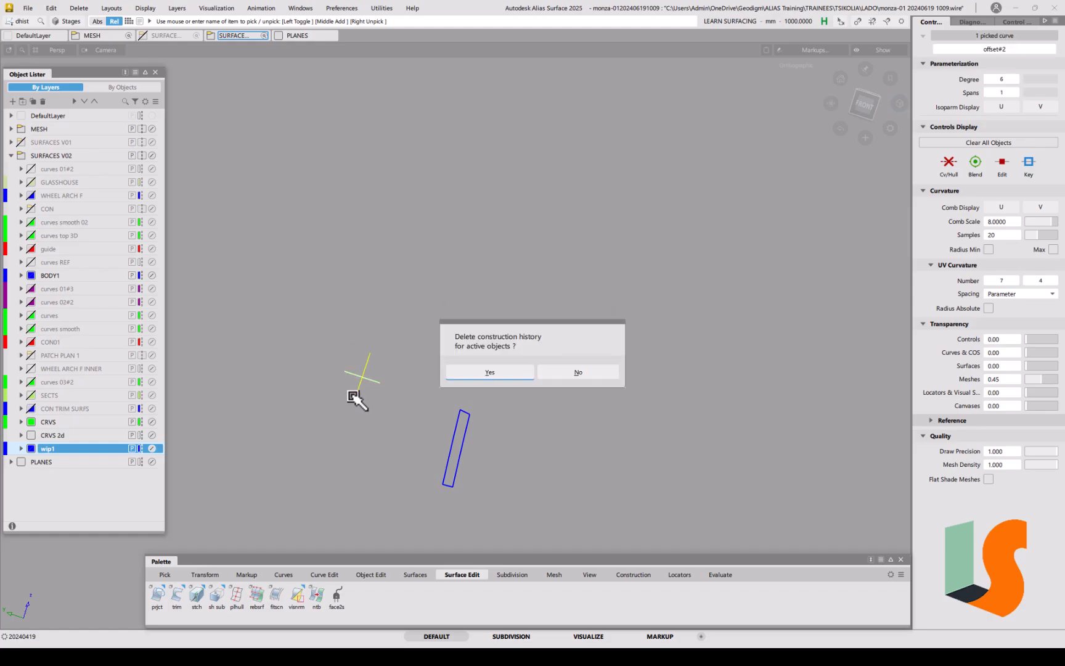
click(487, 372)
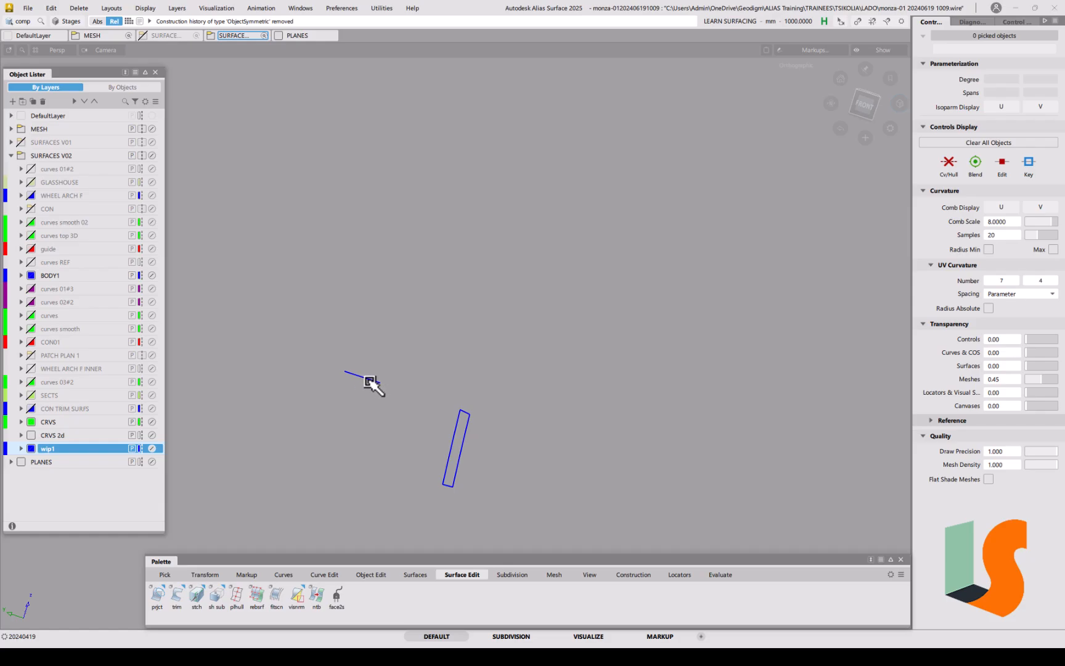
Step: Extend the curve to about 433 mm, then shorten both ends to span the strip
key(e)
click(378, 383)
drag(317, 275, 689, 361)
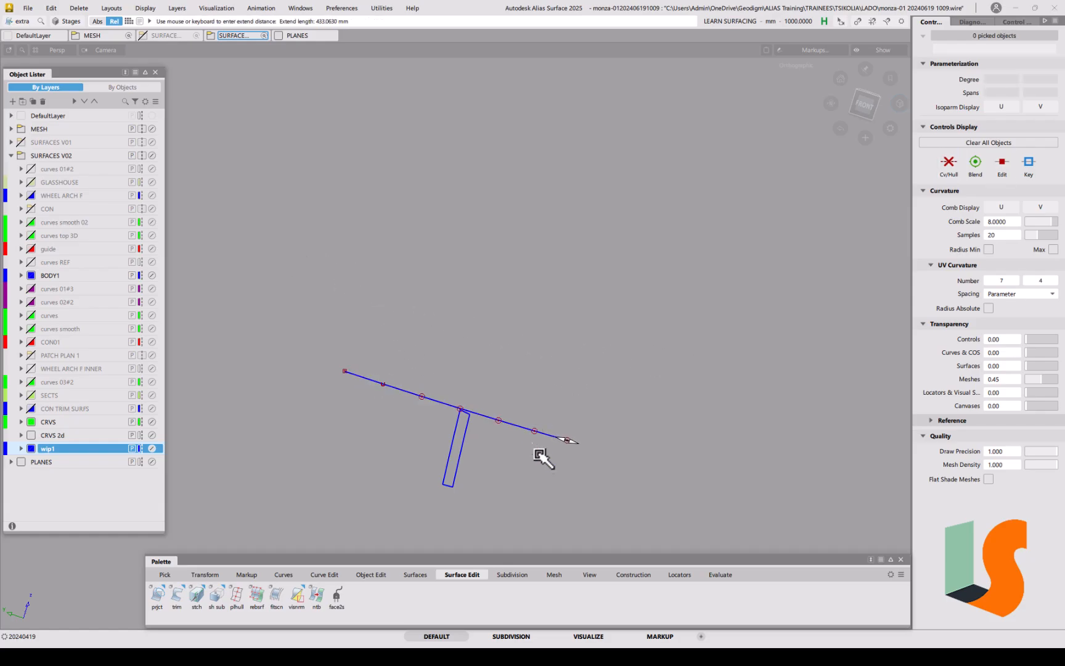
alt+shift+drag(482, 435, 452, 462)
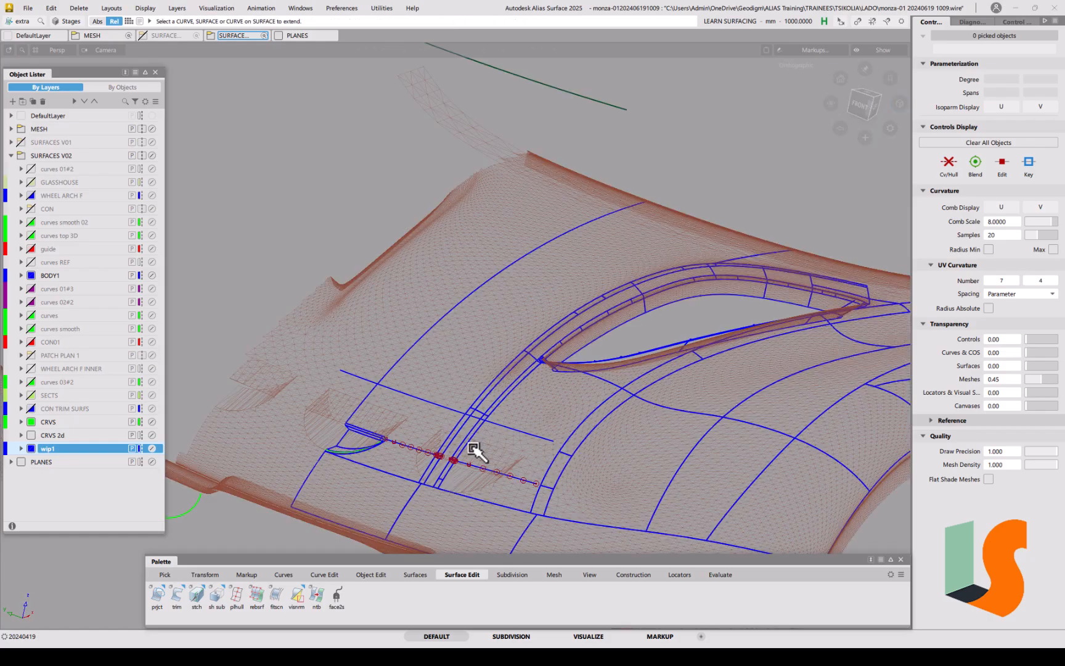
mouse_move(450, 445)
alt+shift+right_down()
mouse_move(450, 419)
mouse_move(466, 434)
alt+shift+right_up()
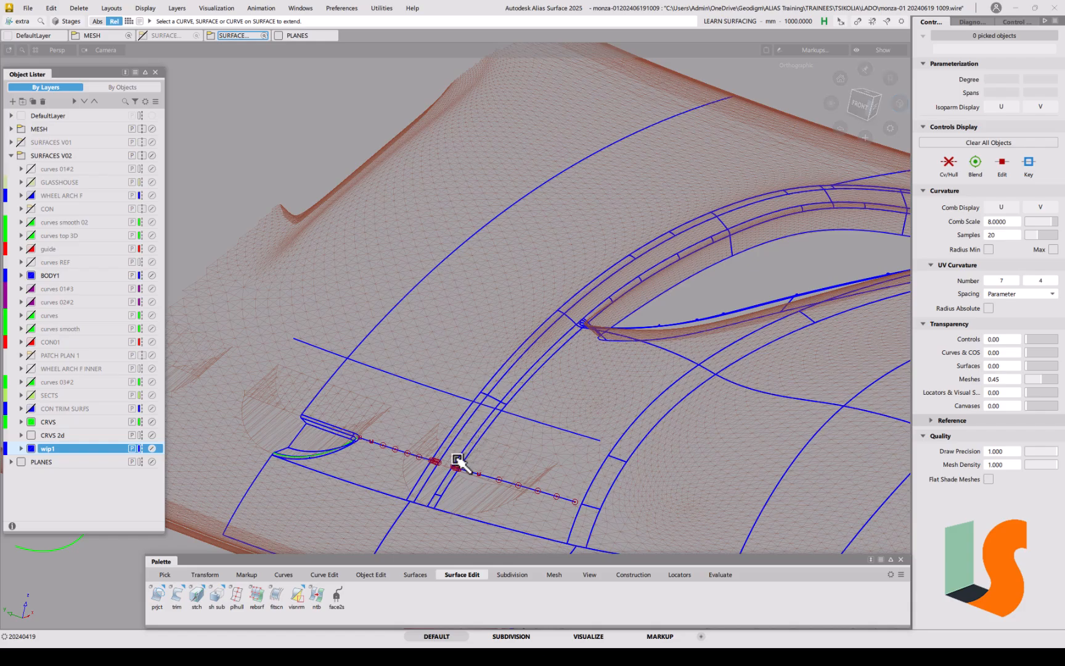
drag(299, 343, 529, 393)
alt+shift+drag(430, 453, 464, 400)
alt+shift+drag(480, 450, 438, 441)
alt+shift+right_drag(438, 440, 483, 454)
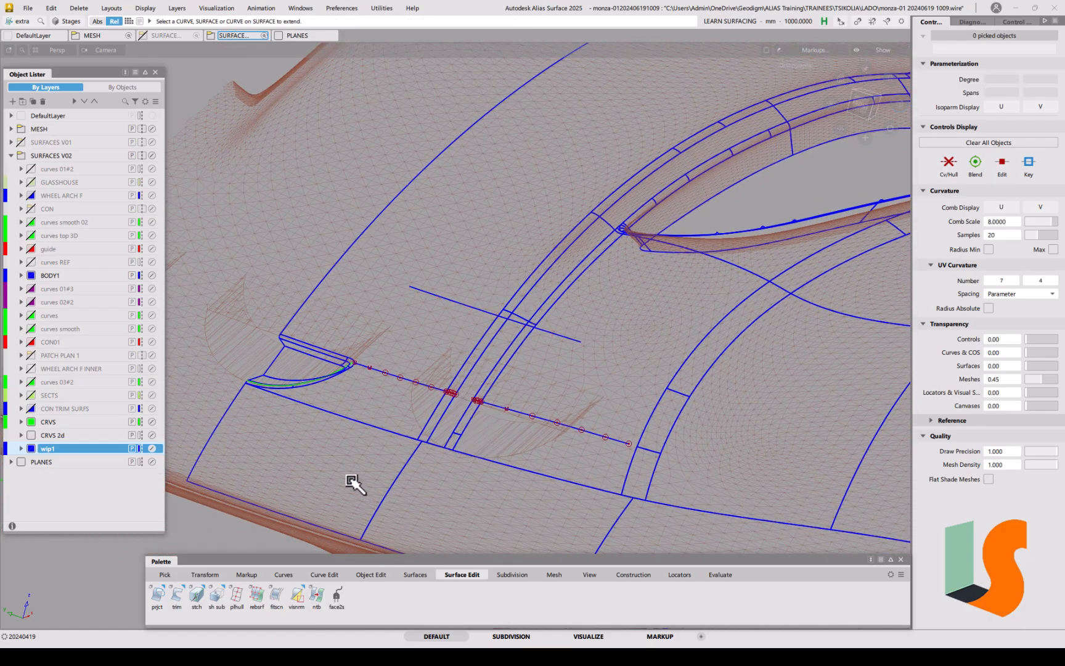
Step: Project the trimmed curve onto strip surface surface#75 with zero deviation
double_click(155, 598)
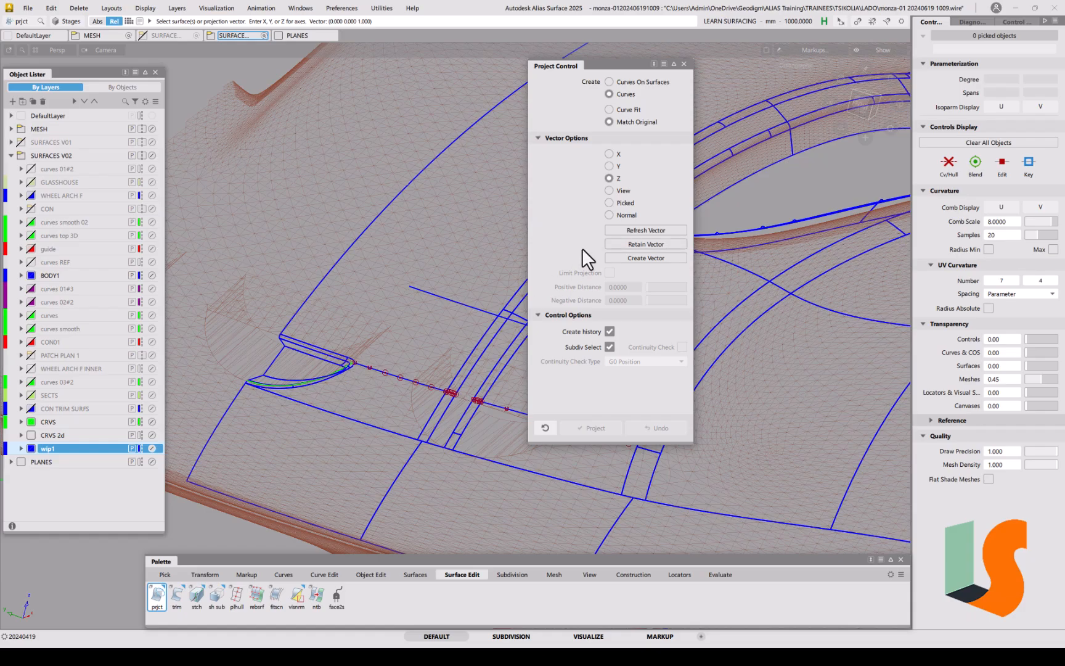
click(479, 369)
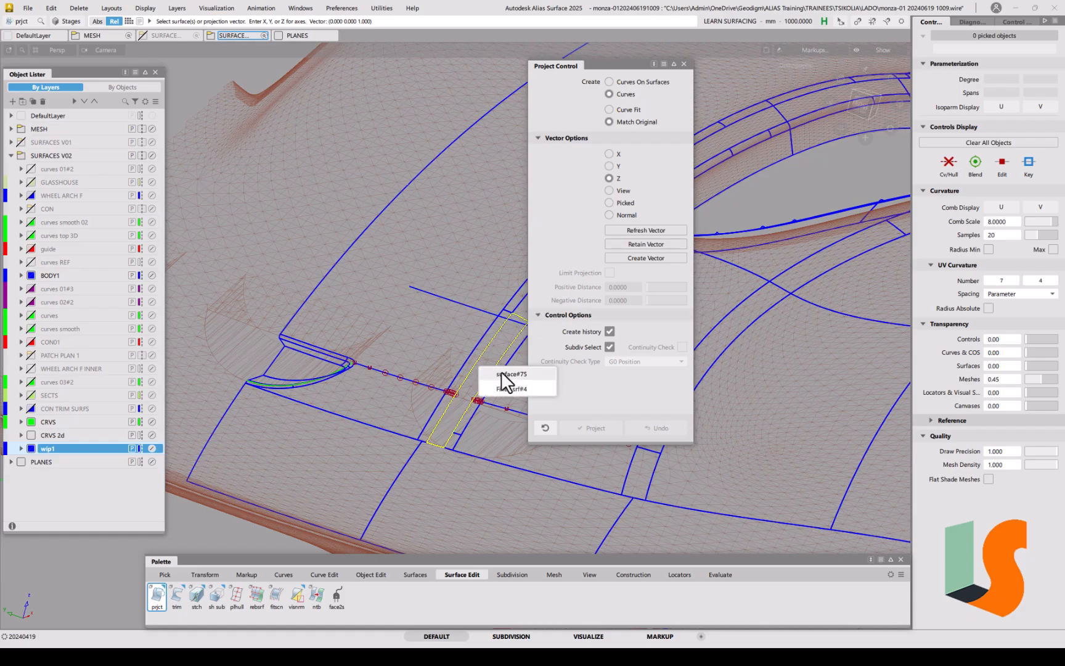
click(501, 371)
click(457, 304)
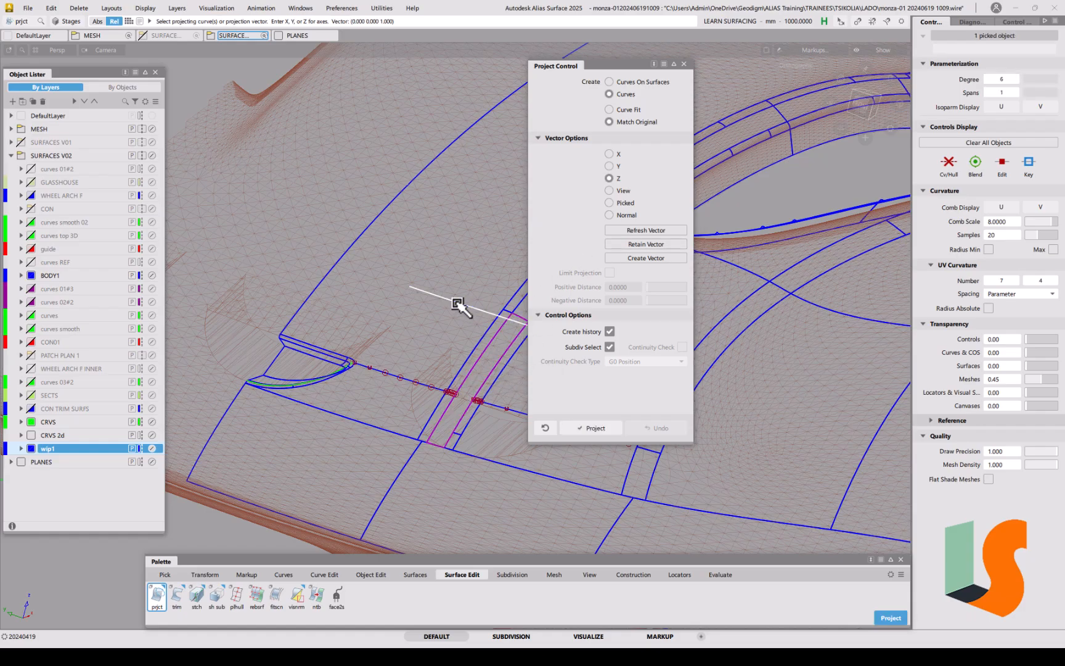
alt+shift+right_drag(501, 457, 511, 422)
alt+shift+middle_drag(507, 418, 419, 416)
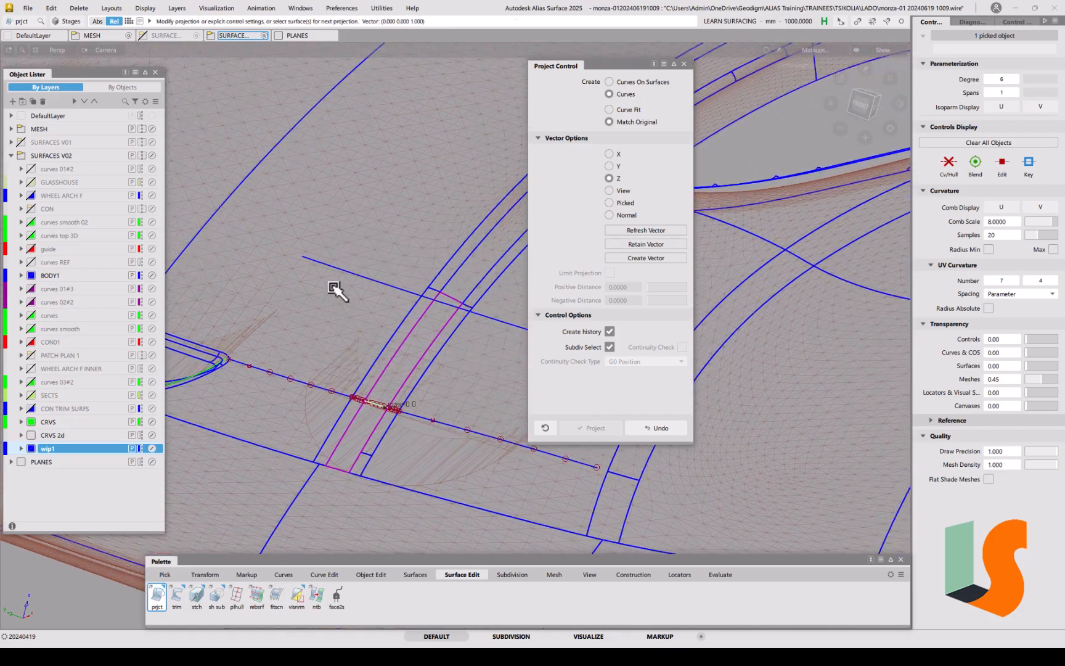
alt+shift+right_drag(415, 335, 409, 352)
alt+shift+middle_drag(409, 352, 373, 368)
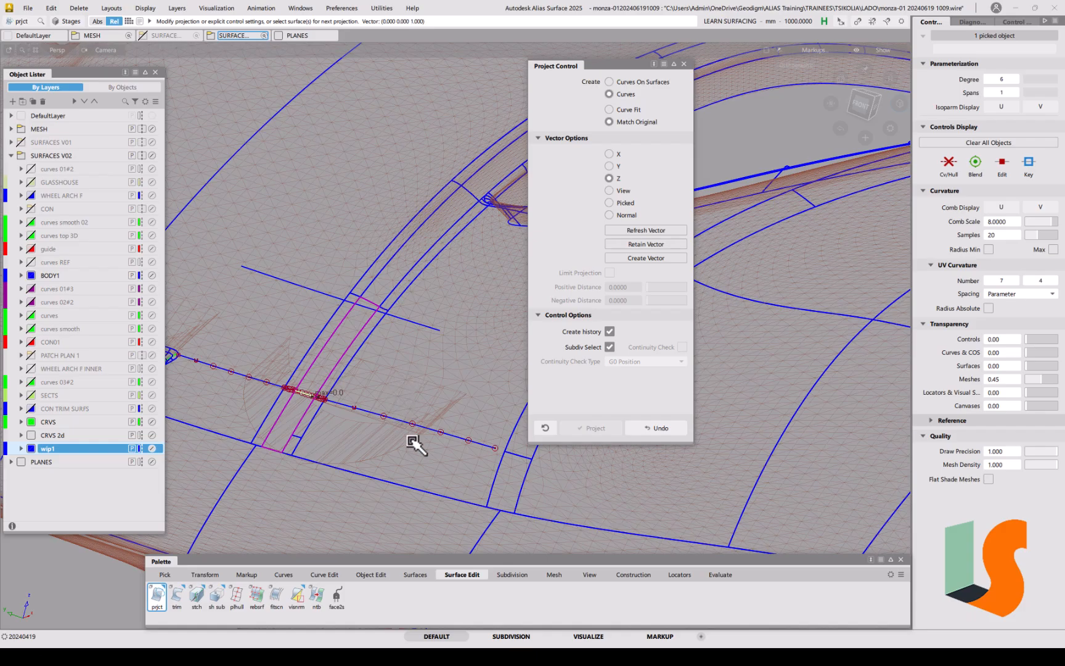
click(376, 323)
Step: Extend the upper offset curve's left and right ends, reaching 60.775 mm
alt+shift+right_drag(389, 333, 393, 350)
alt+shift+middle_drag(393, 351, 414, 356)
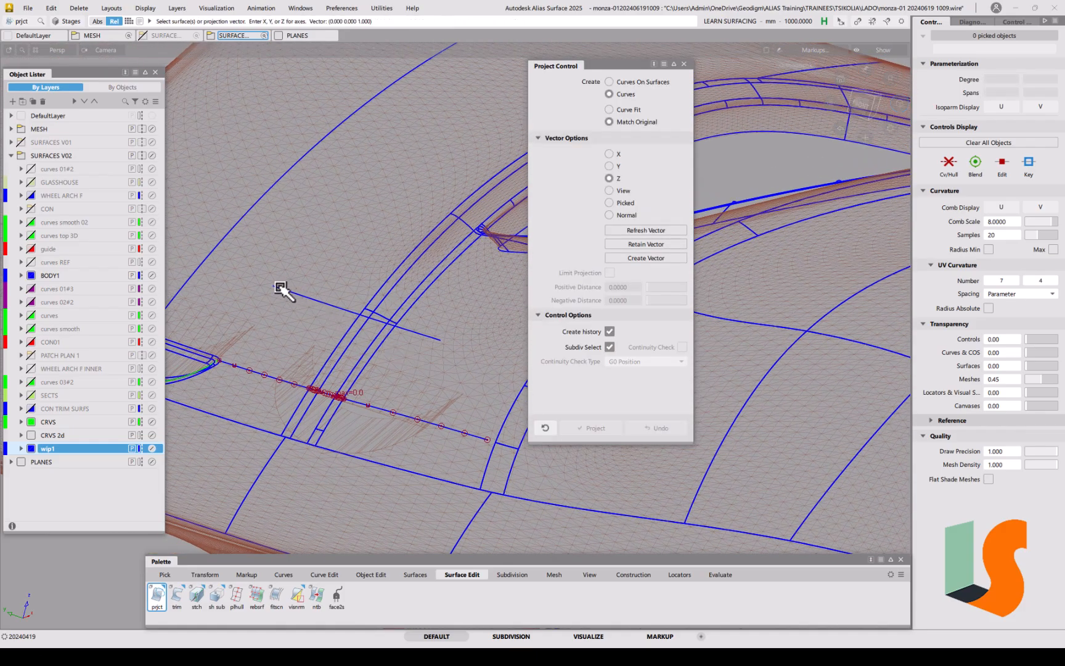
key(e)
drag(275, 287, 191, 252)
drag(440, 345, 552, 371)
click(225, 267)
drag(226, 266, 163, 229)
key(Escape)
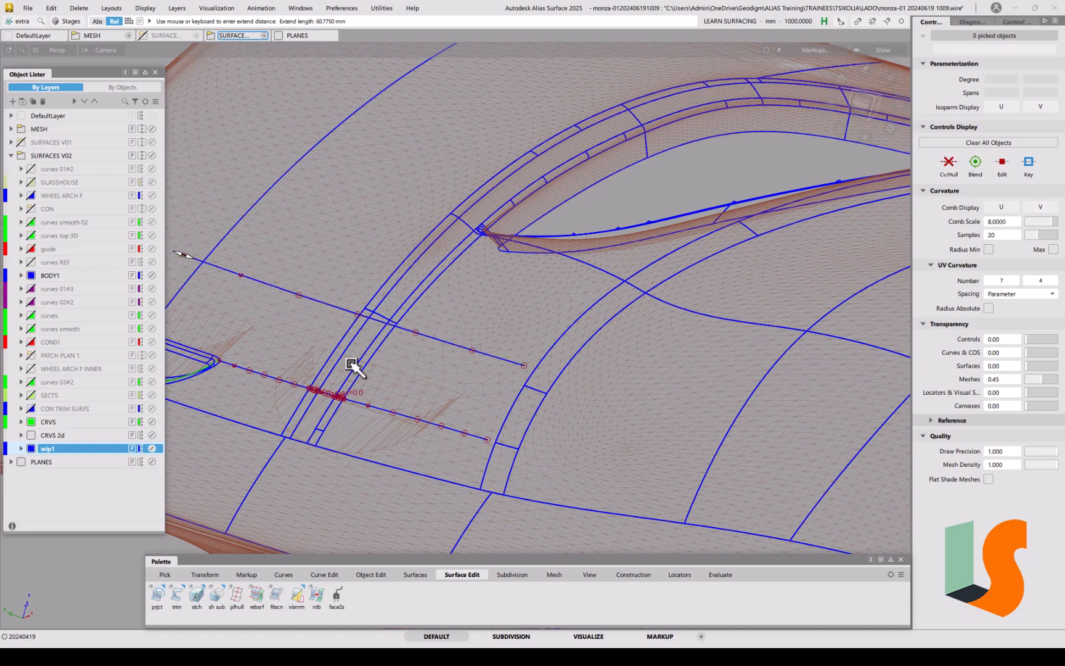
alt+shift+drag(329, 381, 306, 285)
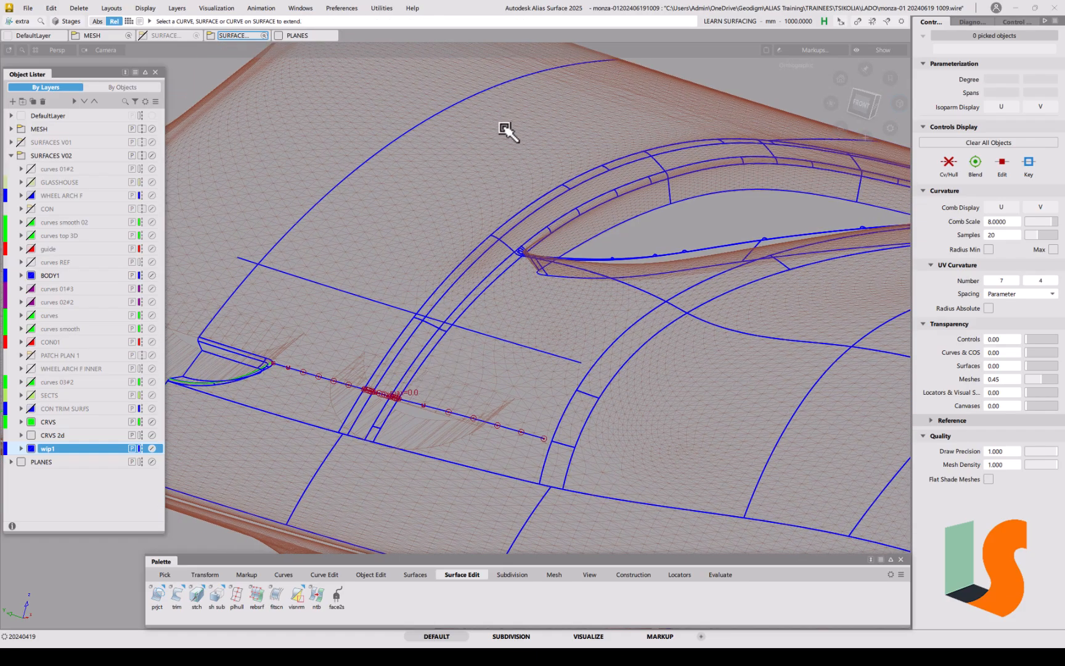
alt+shift+drag(431, 322, 454, 308)
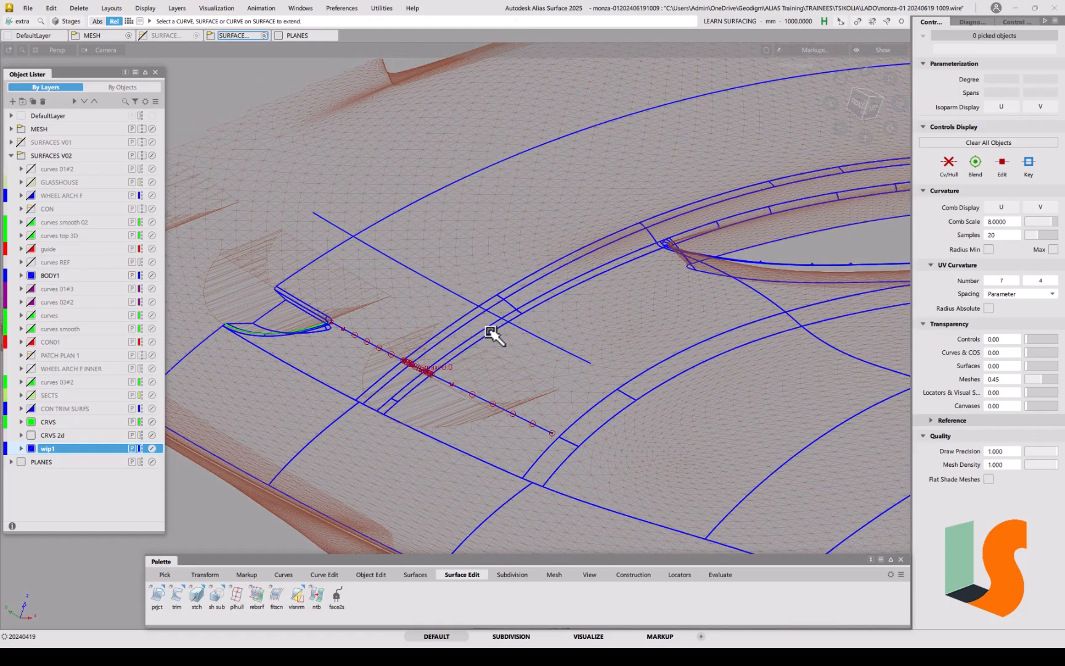
mouse_move(484, 353)
alt+shift+mouse_down()
mouse_move(418, 388)
mouse_move(435, 333)
mouse_move(483, 345)
alt+shift+mouse_up()
alt+shift+right_drag(483, 345, 503, 220)
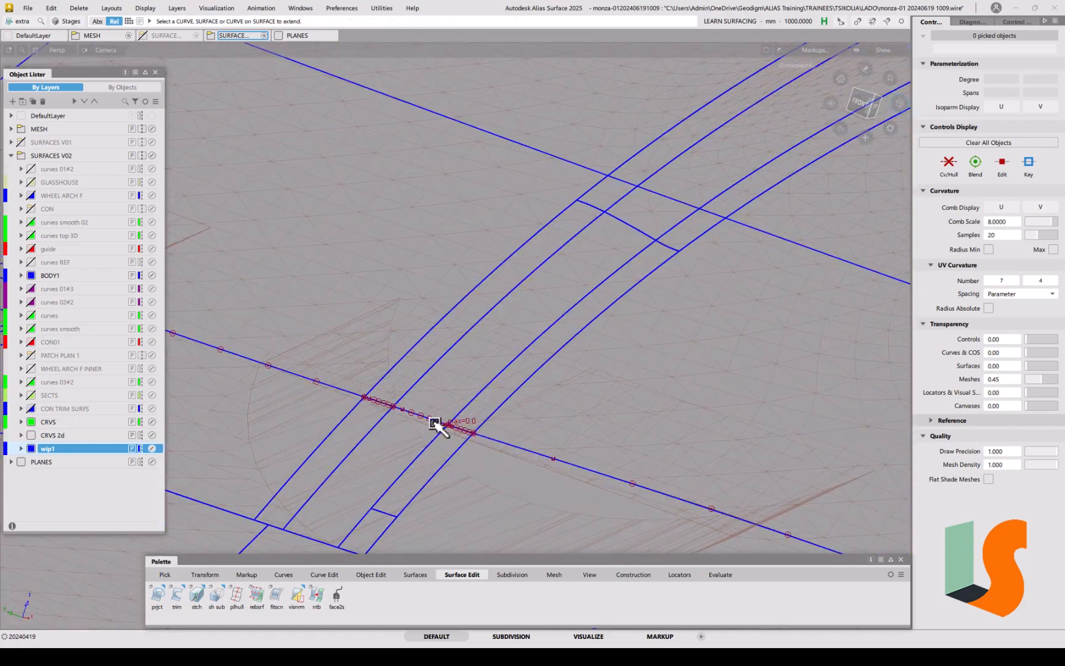
alt+shift+right_drag(434, 417, 449, 456)
alt+shift+drag(449, 457, 457, 388)
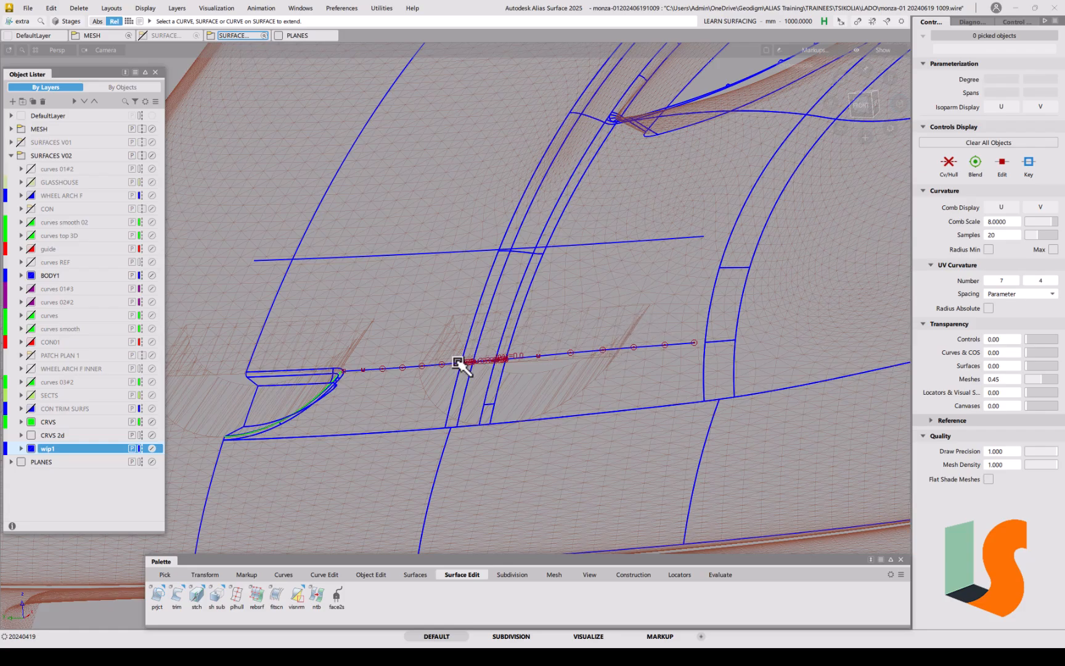
alt+shift+right_drag(489, 360, 501, 291)
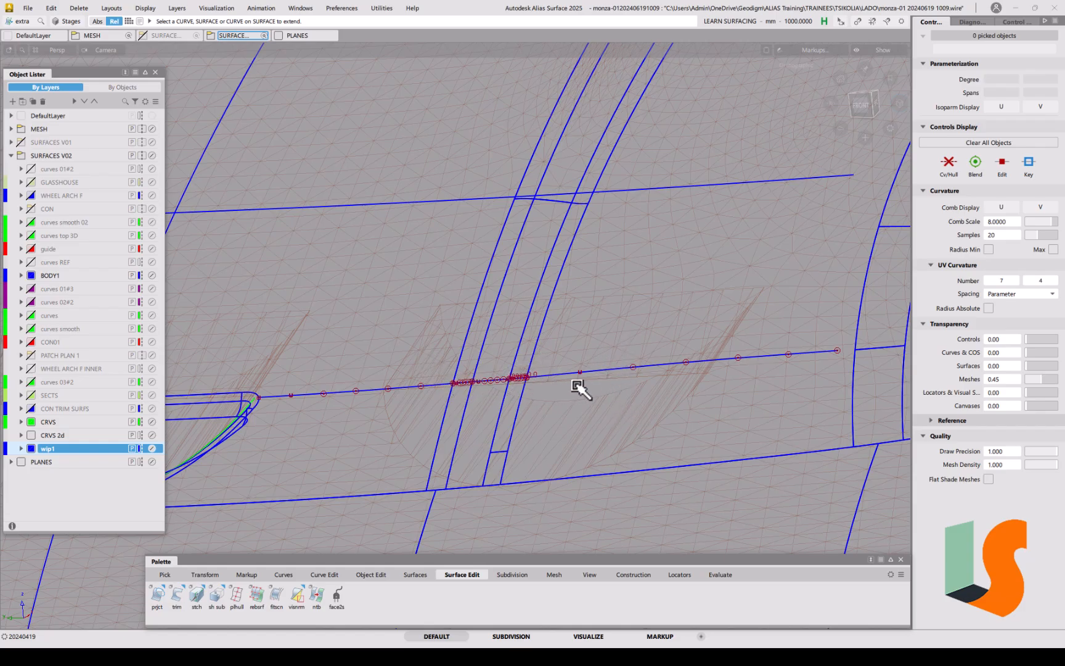
key(alt+shift)
alt+shift+drag(591, 377, 629, 407)
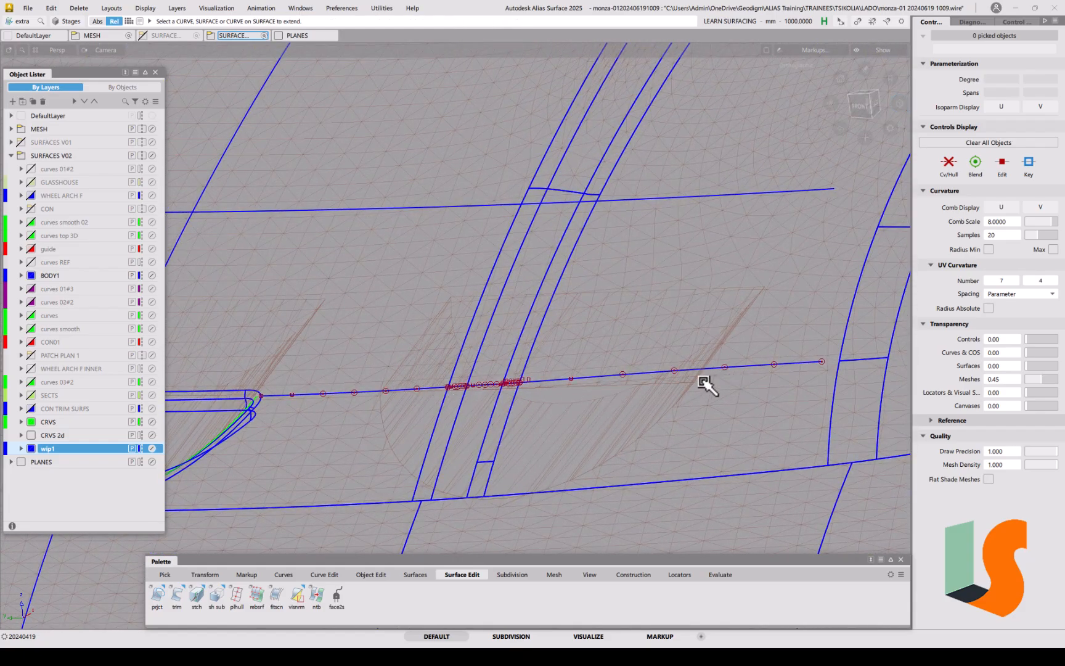
alt+shift+drag(442, 380, 544, 364)
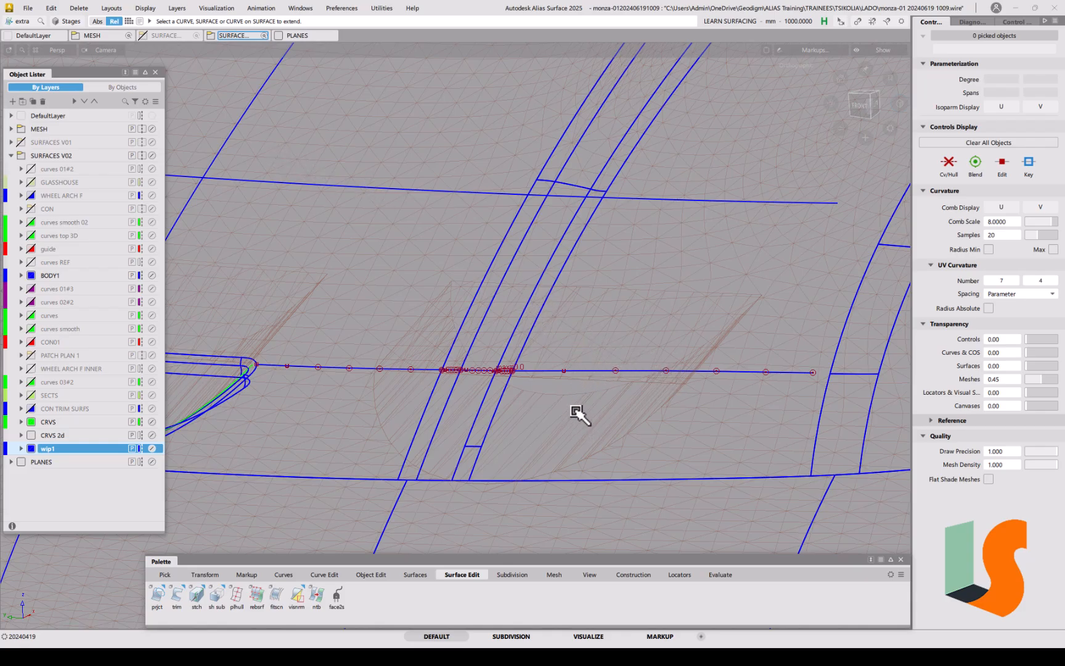
alt+shift+drag(573, 352, 826, 162)
ctrl+shift+drag(463, 359, 472, 384)
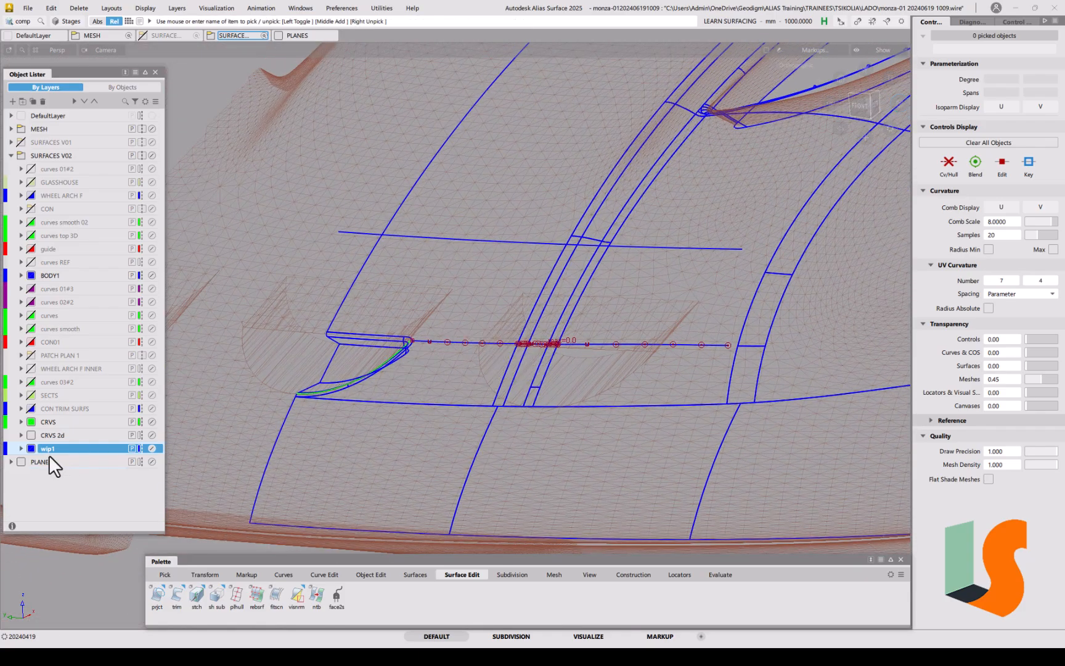
Step: Make the wip1 layer green and assign the 19 lower body surfaces to BODY1
click(31, 449)
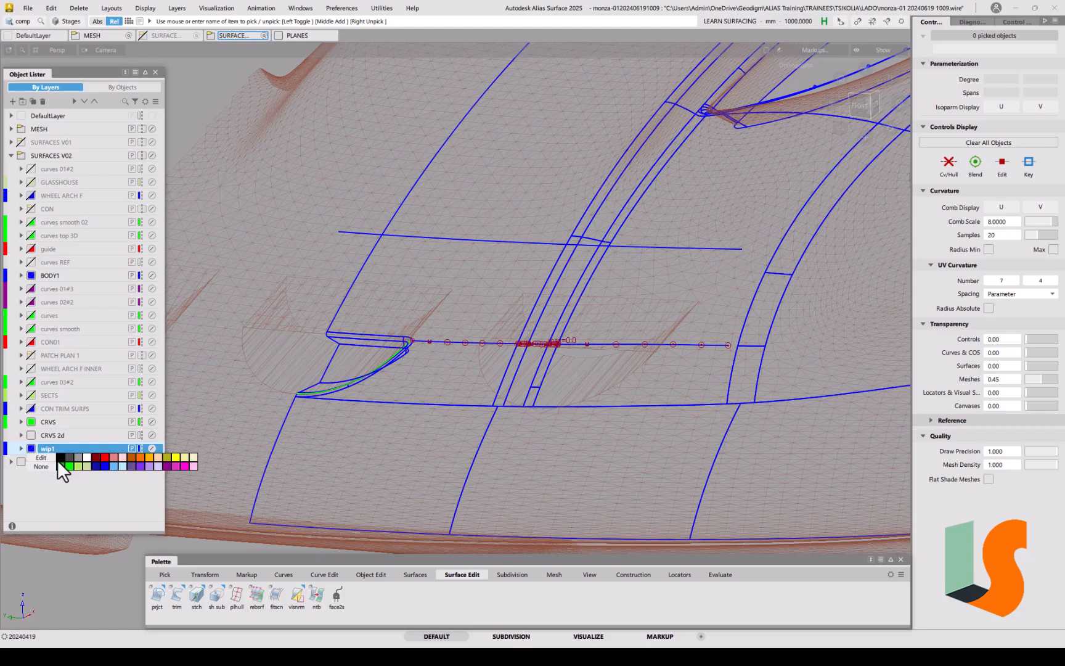
click(69, 465)
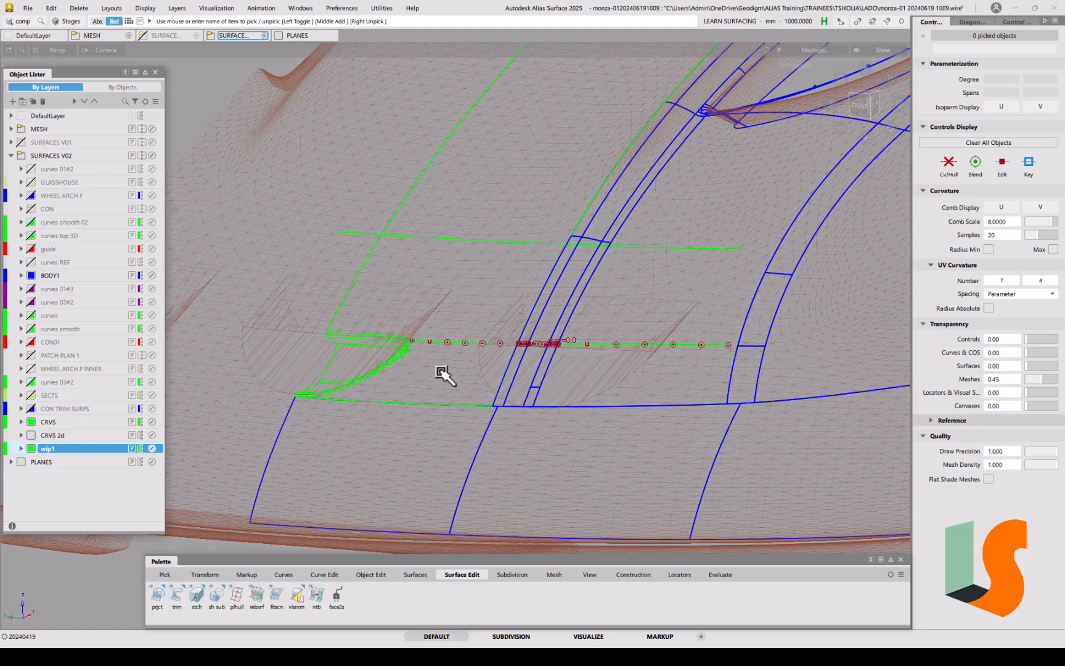
ctrl+shift+drag(381, 335, 383, 339)
drag(247, 191, 602, 443)
right_click(43, 272)
click(66, 279)
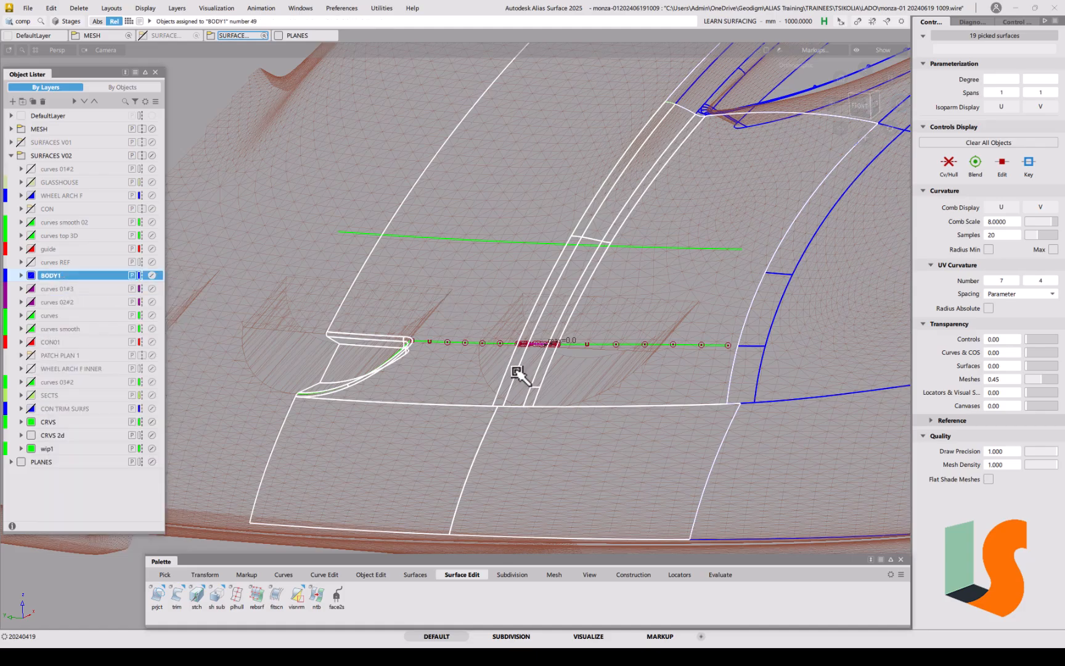
click(480, 299)
Step: Delete the horizontal offset curve in the front view and review the arch area
alt+shift+drag(478, 299, 622, 303)
click(856, 111)
ctrl+shift+click(707, 310)
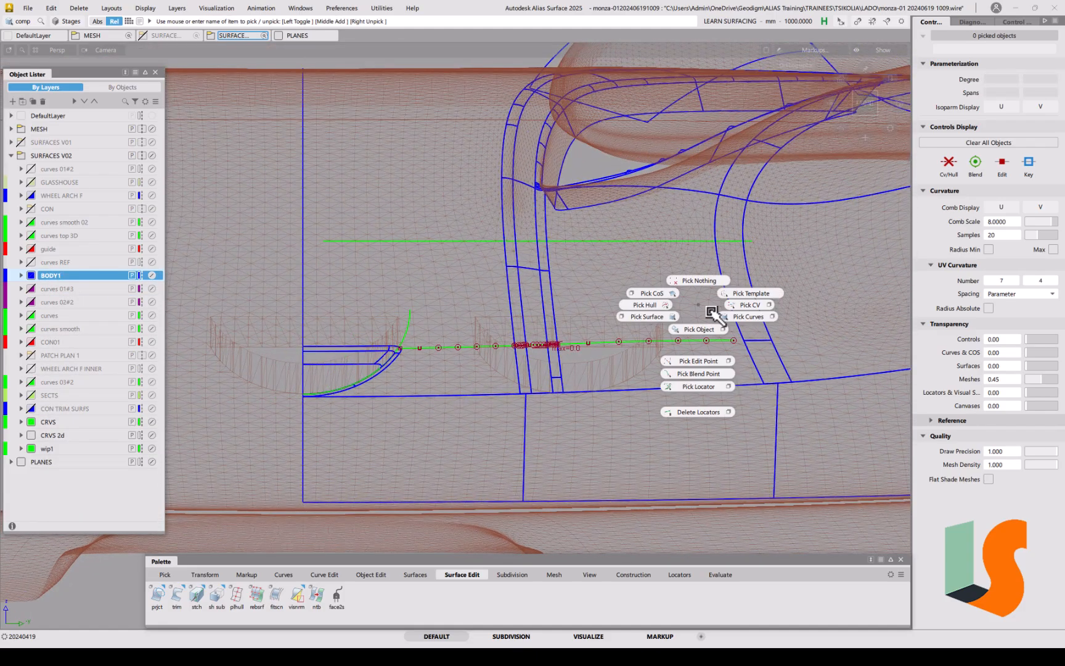
click(720, 316)
click(680, 263)
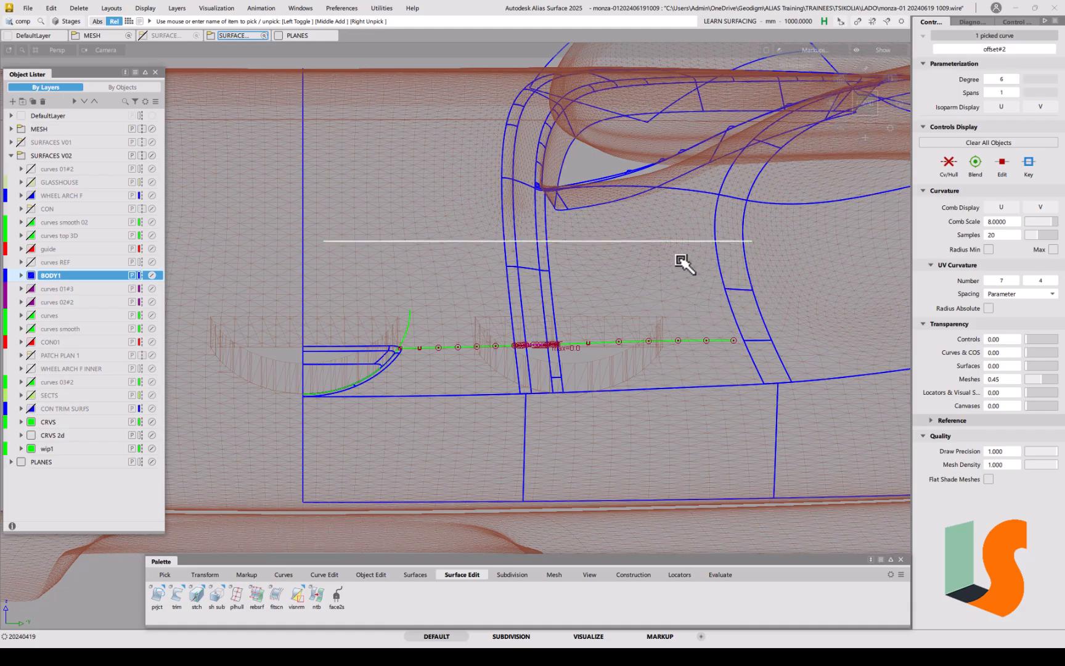
key(Delete)
click(509, 370)
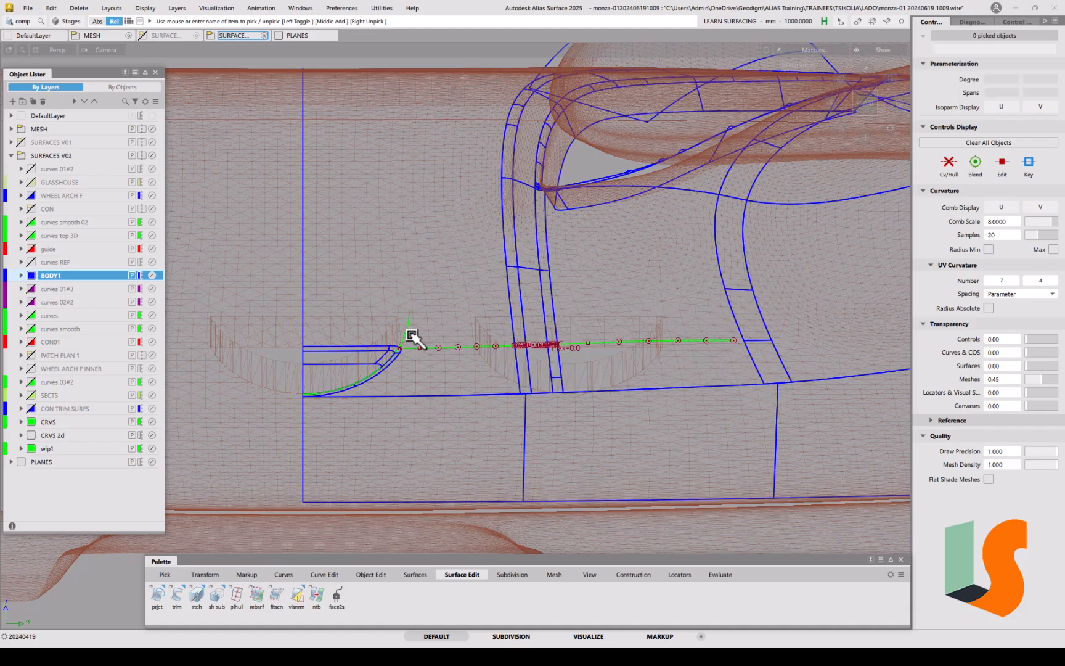
scroll(411, 338, up, 3)
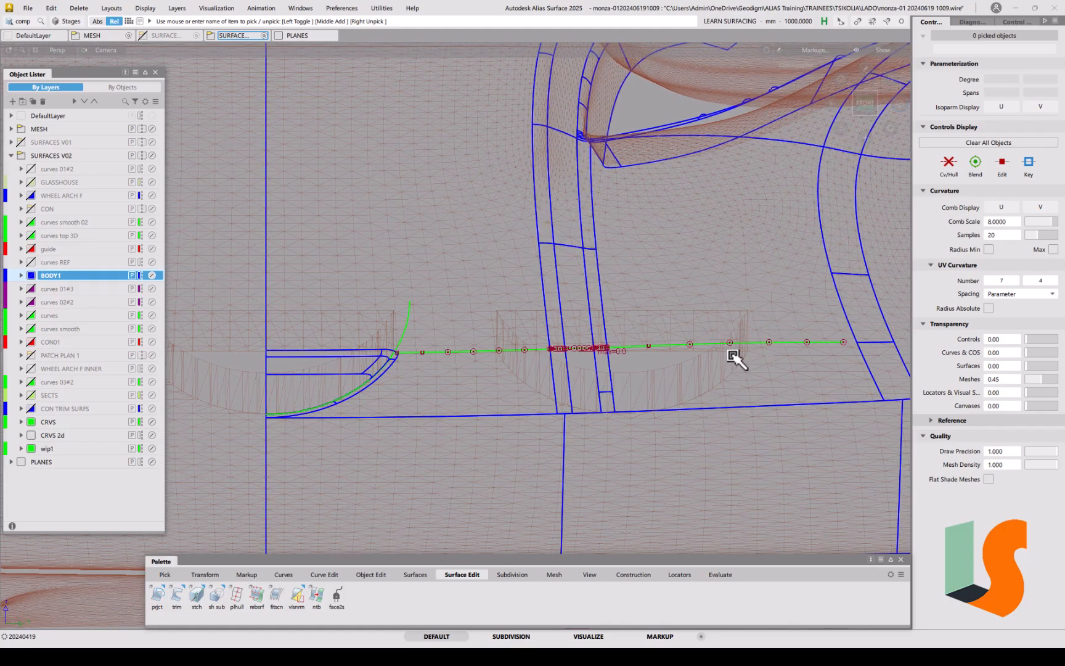
alt+shift+right_drag(402, 328, 404, 349)
alt+shift+middle_drag(419, 350, 561, 320)
alt+shift+middle_drag(517, 356, 552, 312)
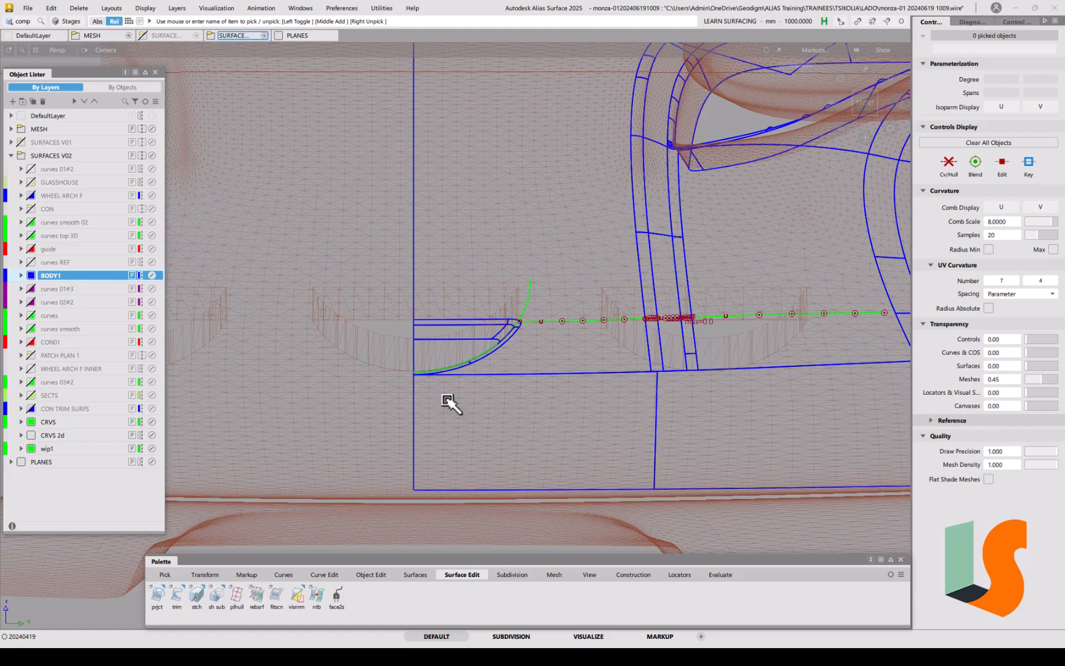
ctrl+shift+middle_drag(456, 411, 431, 399)
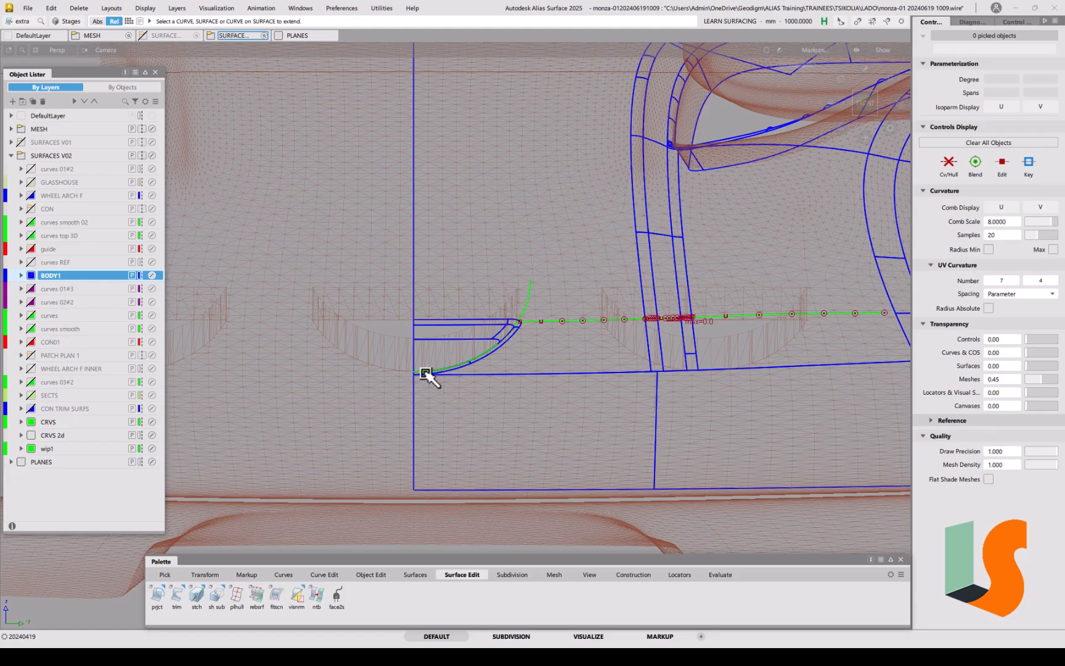
Step: Extend the circle_segment#3 arc end by 151.4681 mm into a wide half-circle, then pick the arc
click(425, 374)
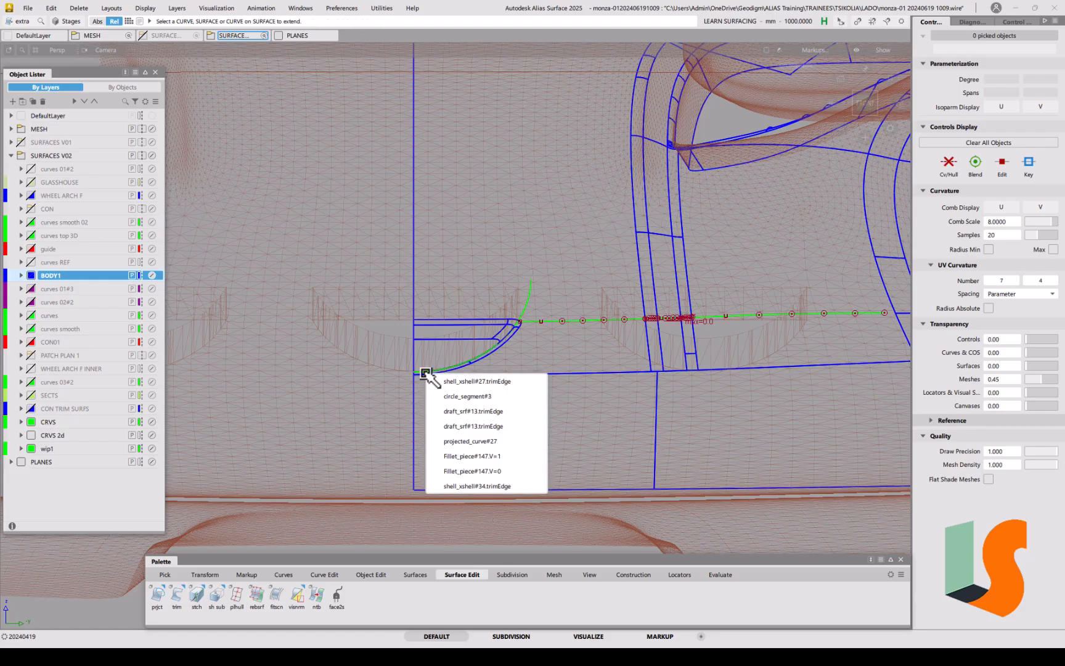
click(463, 397)
alt+shift+right_drag(471, 375, 494, 361)
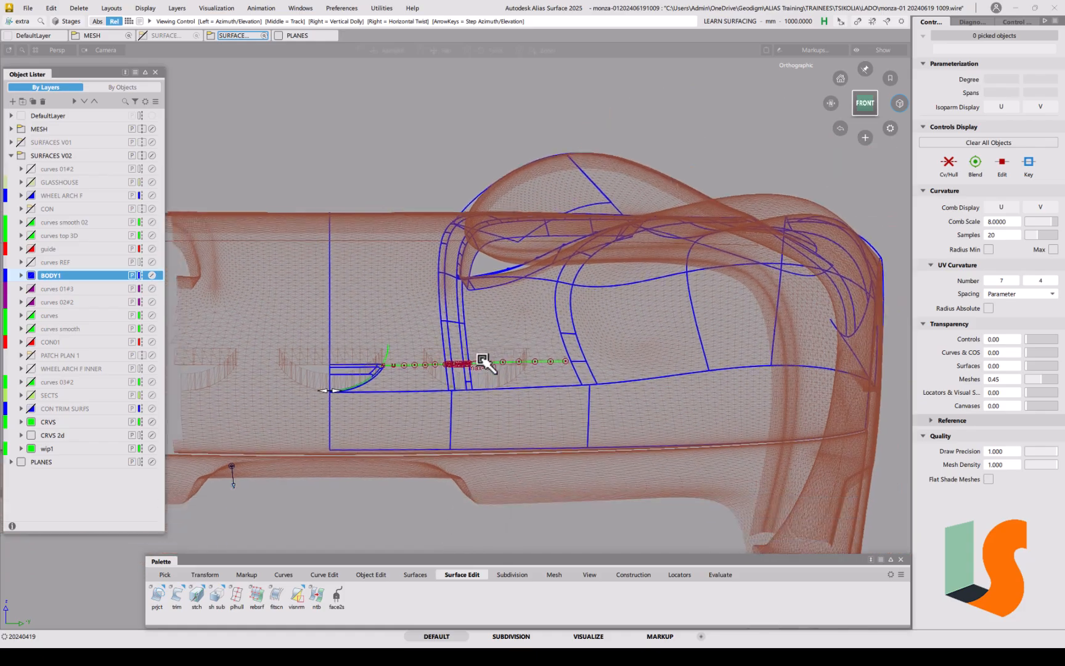
alt+shift+middle_drag(494, 362, 503, 161)
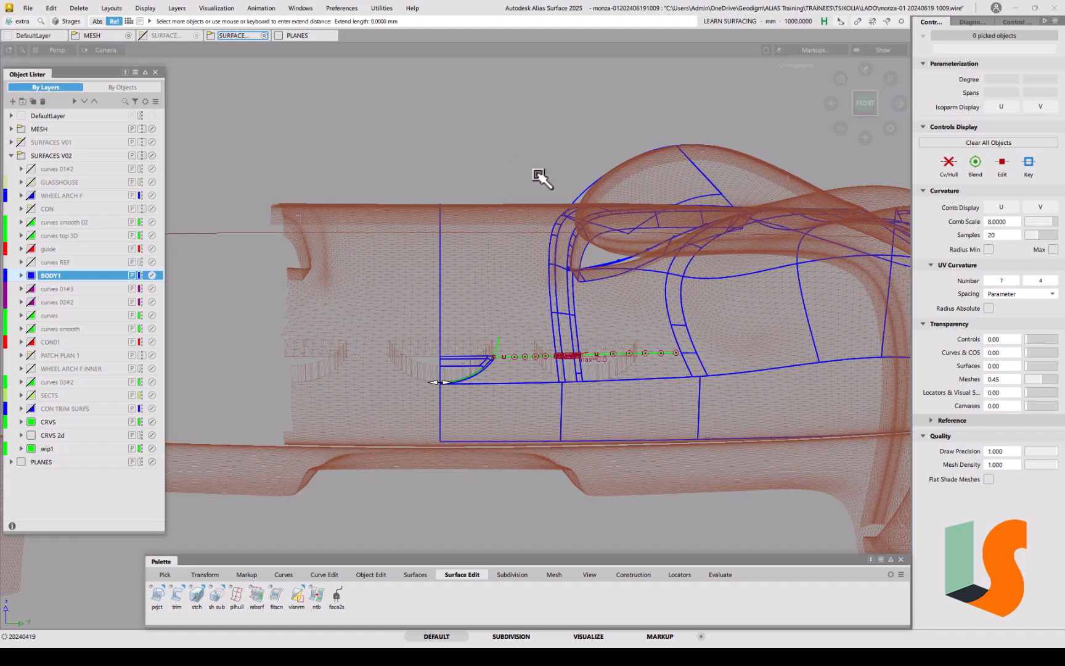
drag(542, 183, 391, 158)
alt+shift+right_drag(428, 359, 438, 375)
alt+shift+middle_drag(438, 375, 458, 381)
ctrl+shift+drag(431, 364, 454, 382)
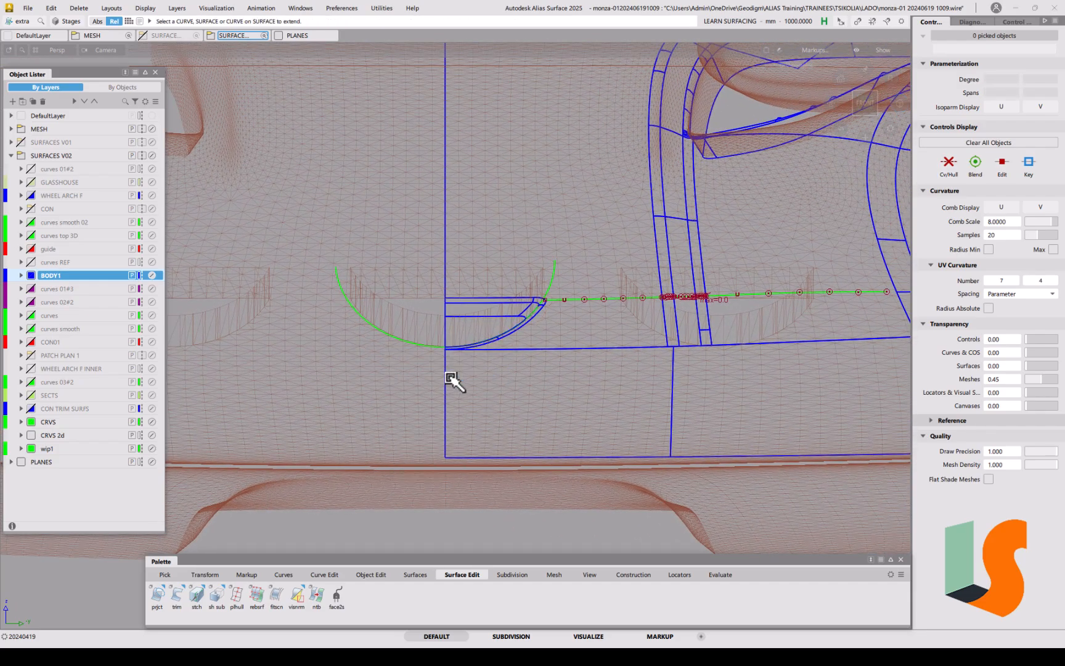
click(437, 349)
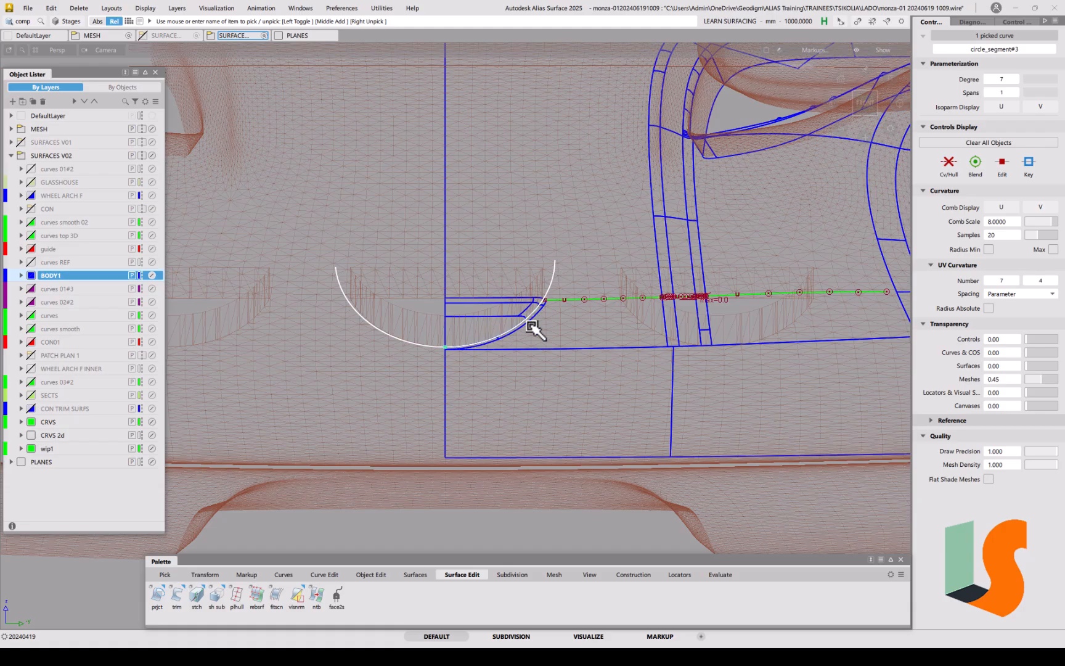
Step: Apply Symmetric Modeling (symm) to the wheel-arch arc
click(363, 574)
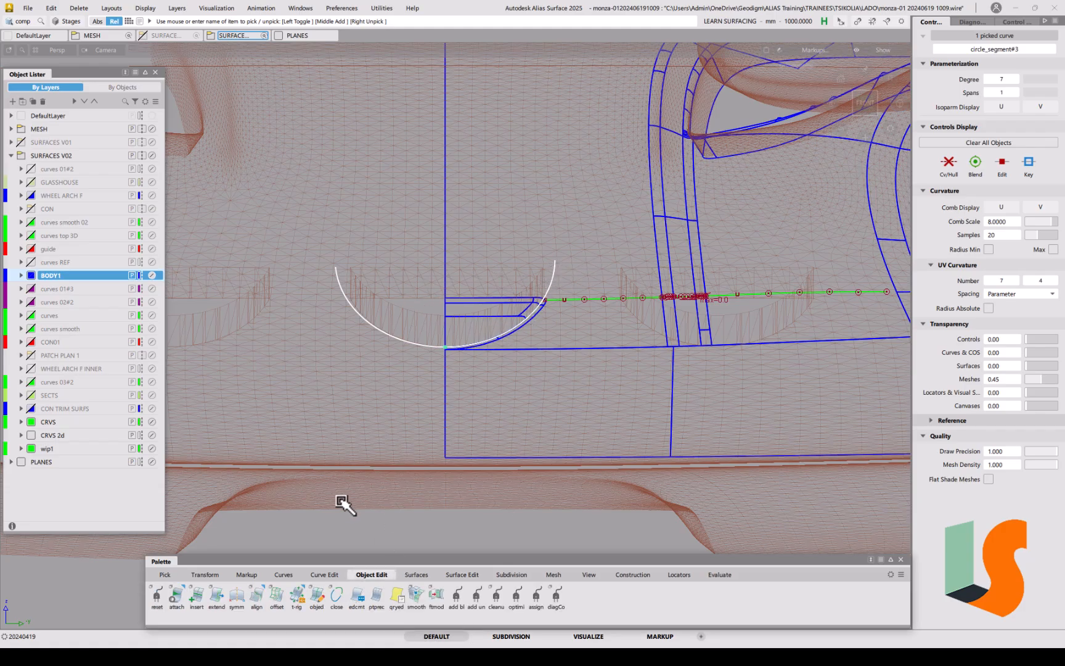
click(236, 595)
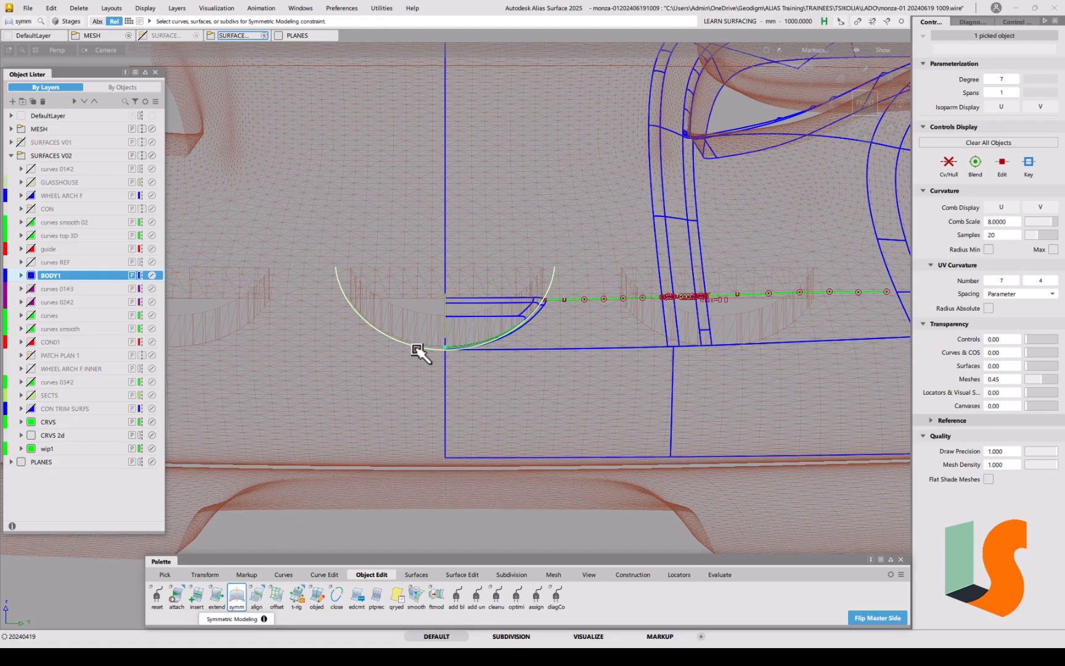
click(459, 365)
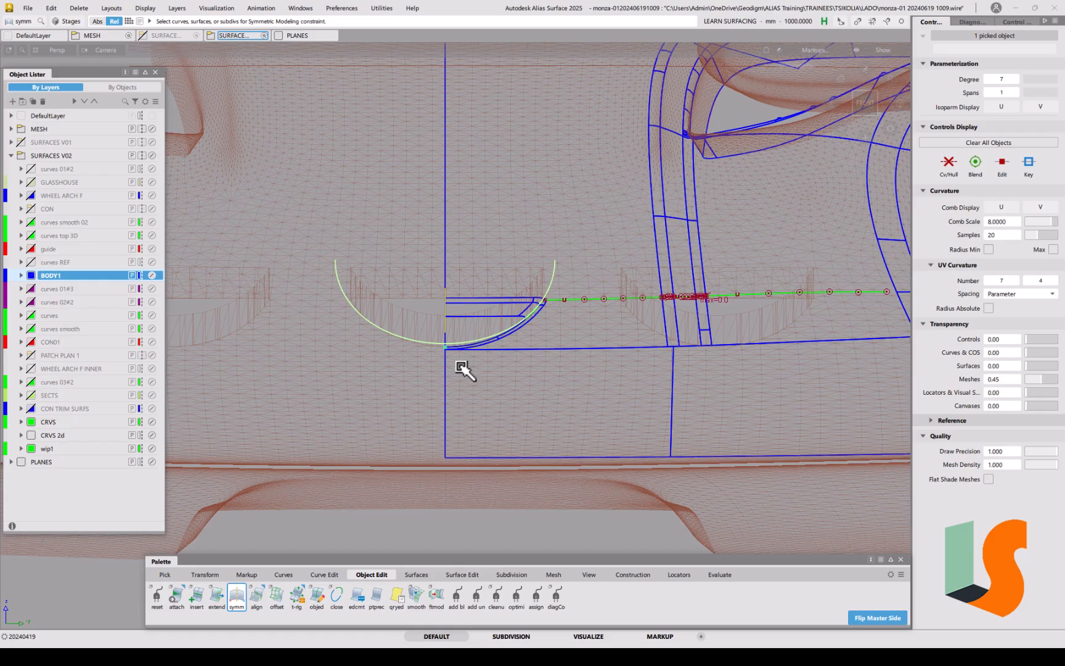
click(459, 365)
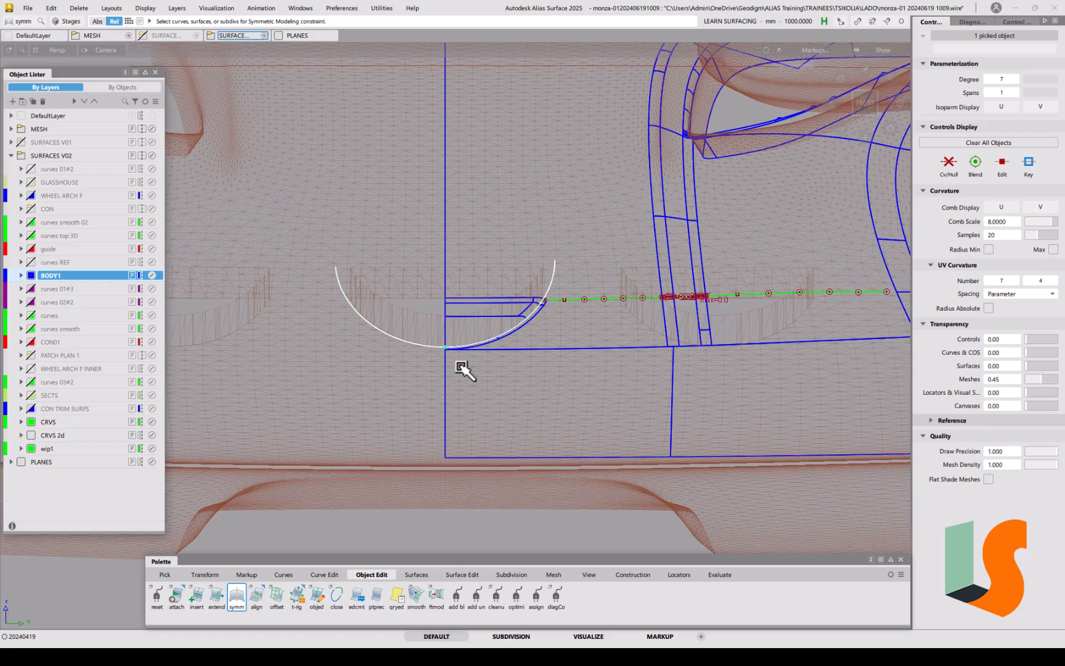
Step: Pick the arc, hide all unpicked geometry with Alt+H, and deselect it
ctrl+shift+drag(474, 462, 459, 370)
alt+shift+right_drag(455, 346, 439, 424)
alt+shift+middle_drag(439, 423, 382, 465)
ctrl+shift+drag(454, 383, 472, 396)
click(394, 377)
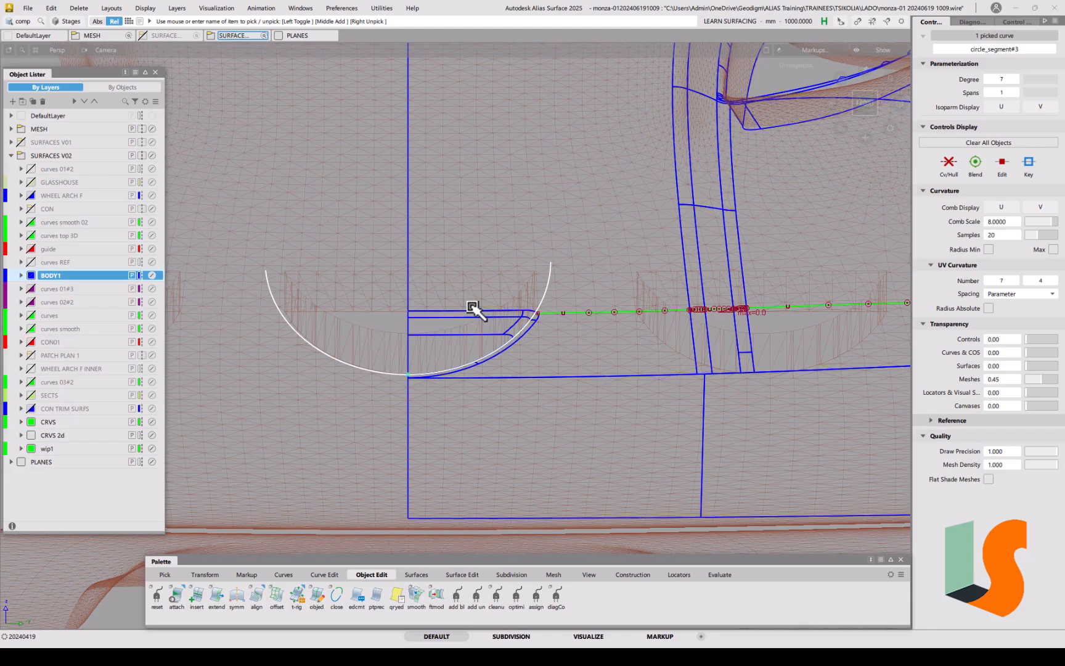
key(alt+h)
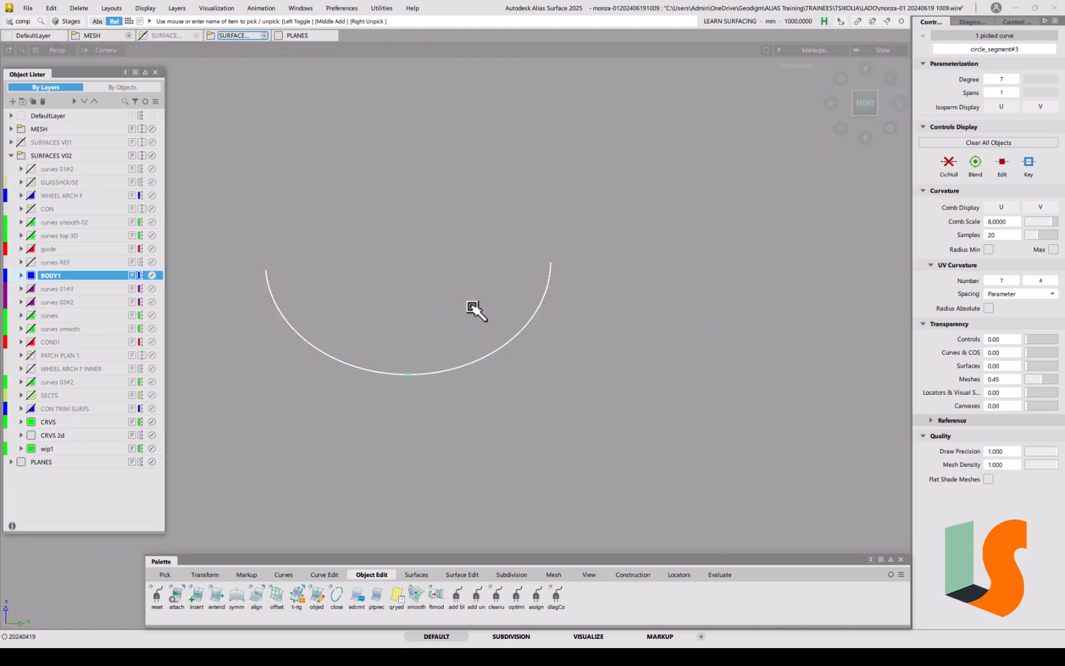
click(406, 331)
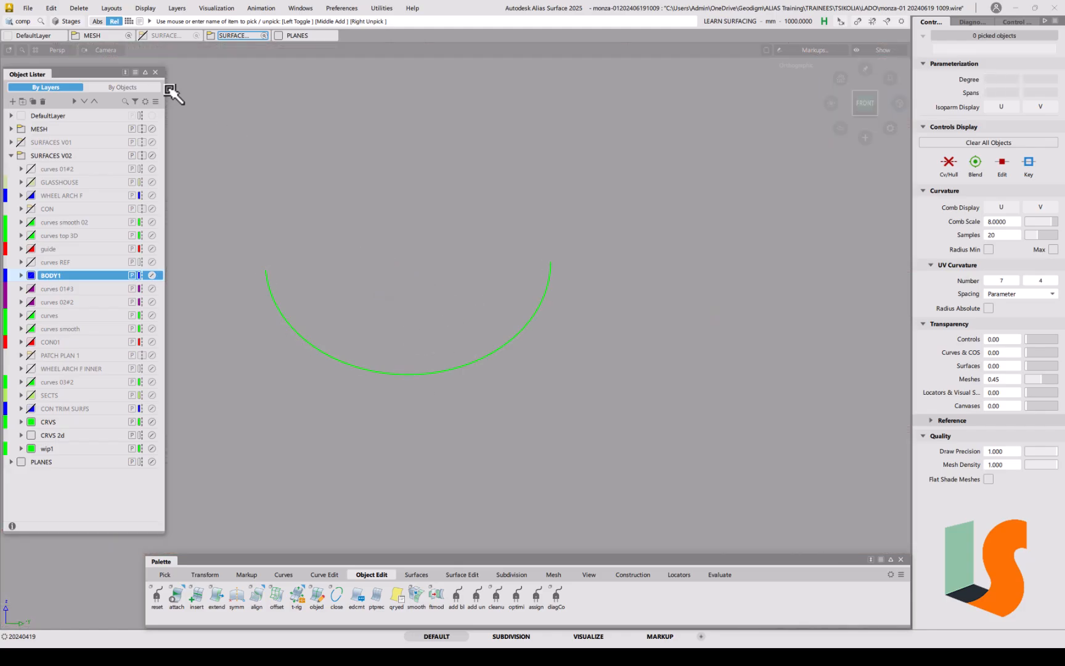
click(31, 9)
click(38, 128)
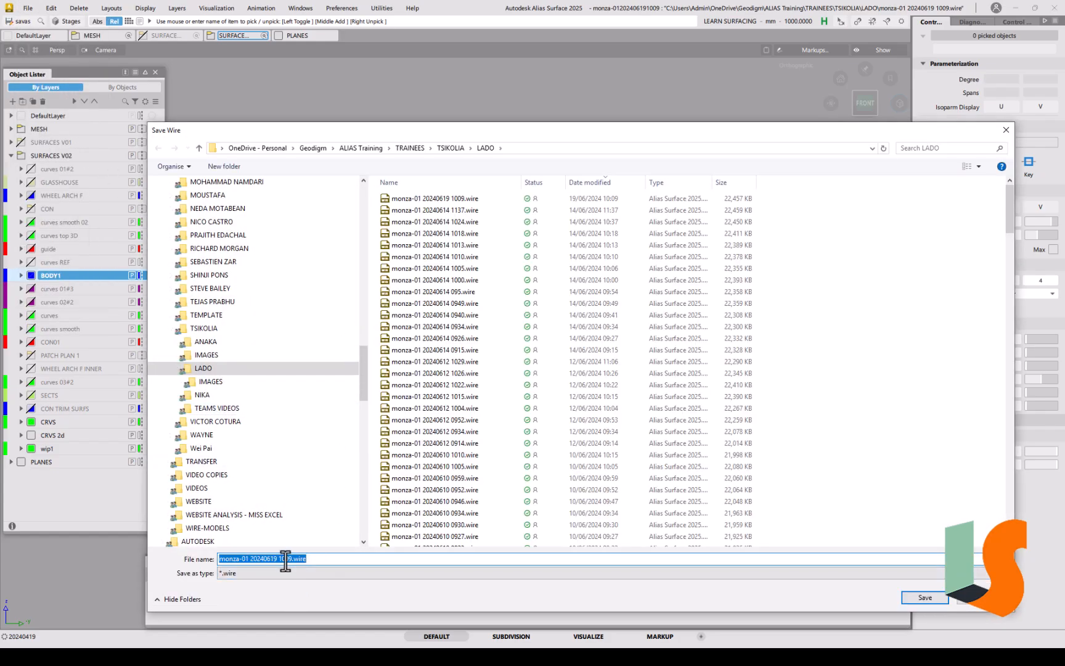
drag(286, 558, 353, 559)
key(Return)
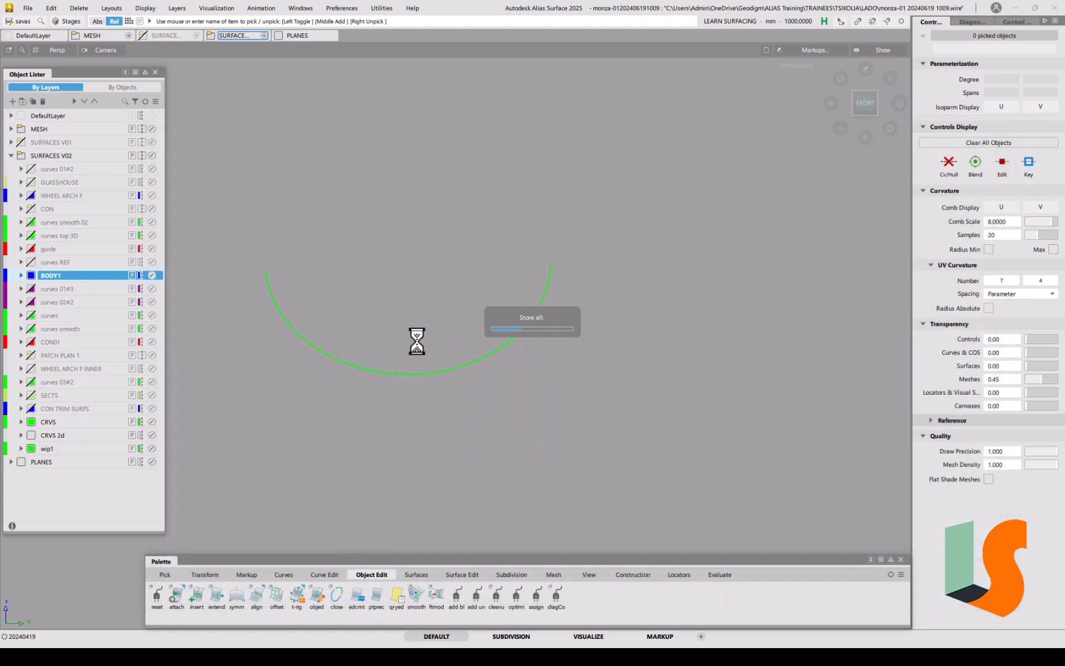
Step: Draw a straight two-point CV curve across the top of the arc
click(284, 574)
double_click(154, 595)
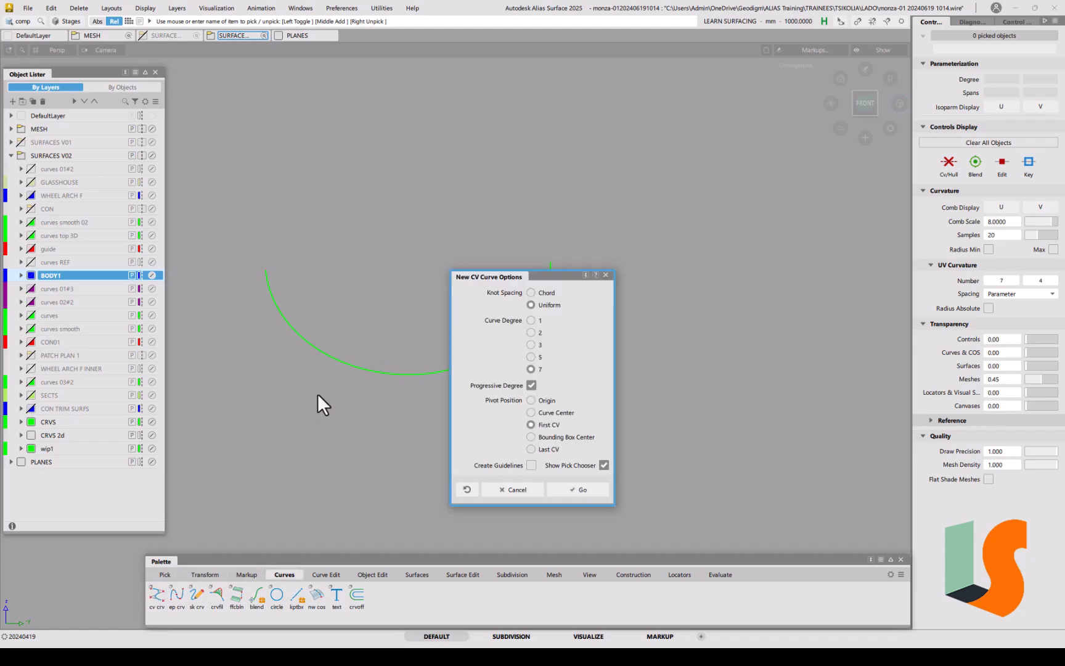
click(582, 489)
click(268, 274)
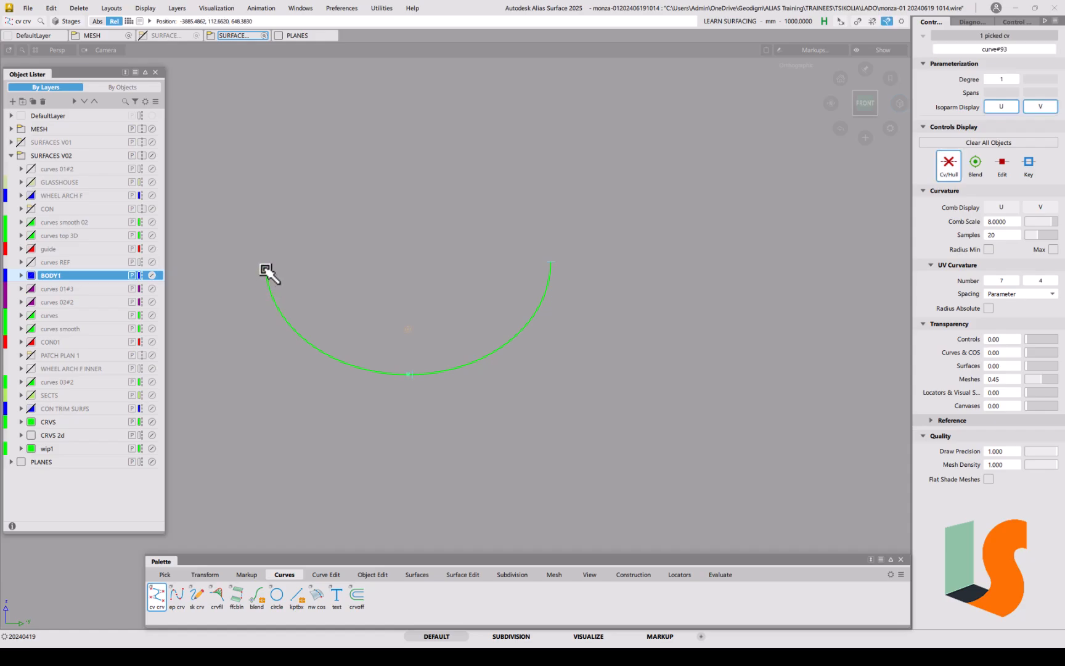
click(635, 272)
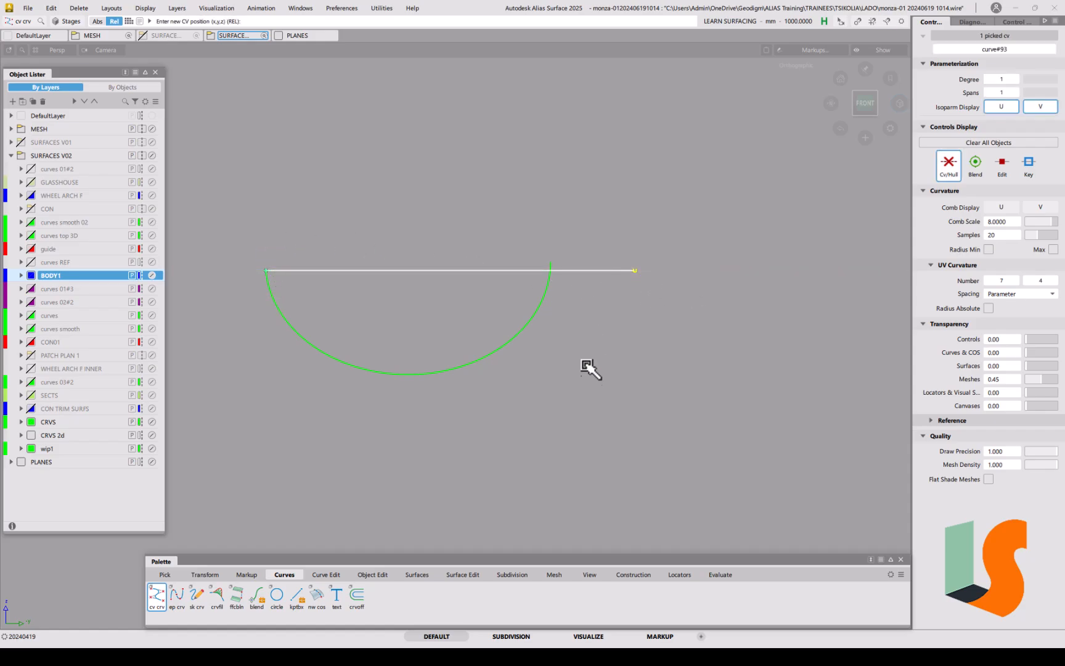
Step: Assign the new straight line to the wip1 layer, then deselect it
ctrl+shift+drag(318, 339, 343, 356)
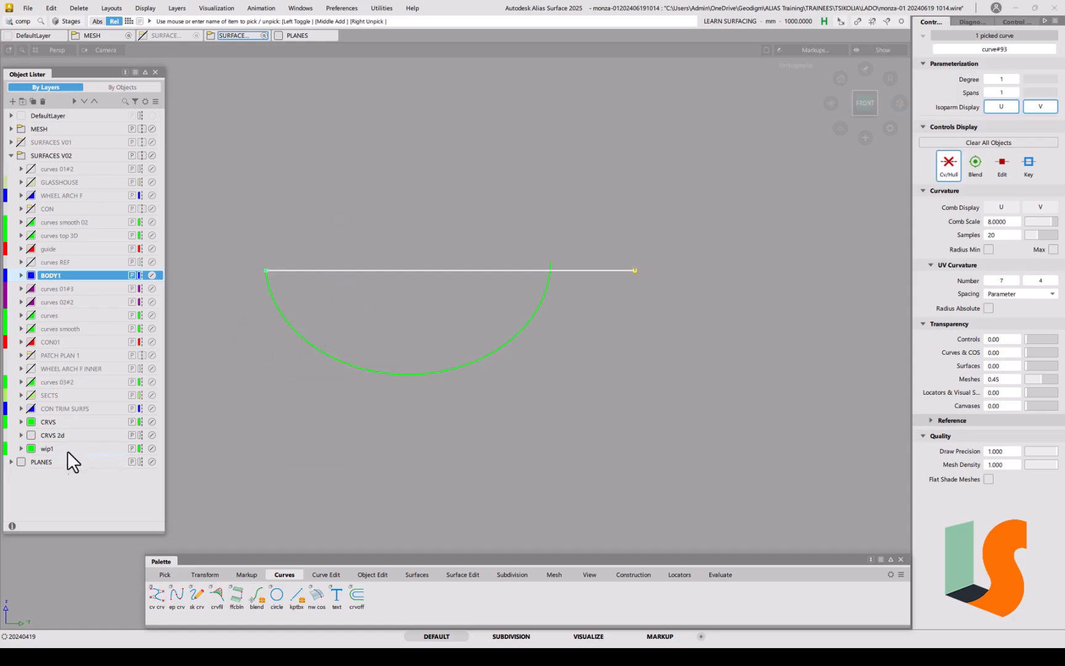
right_click(51, 449)
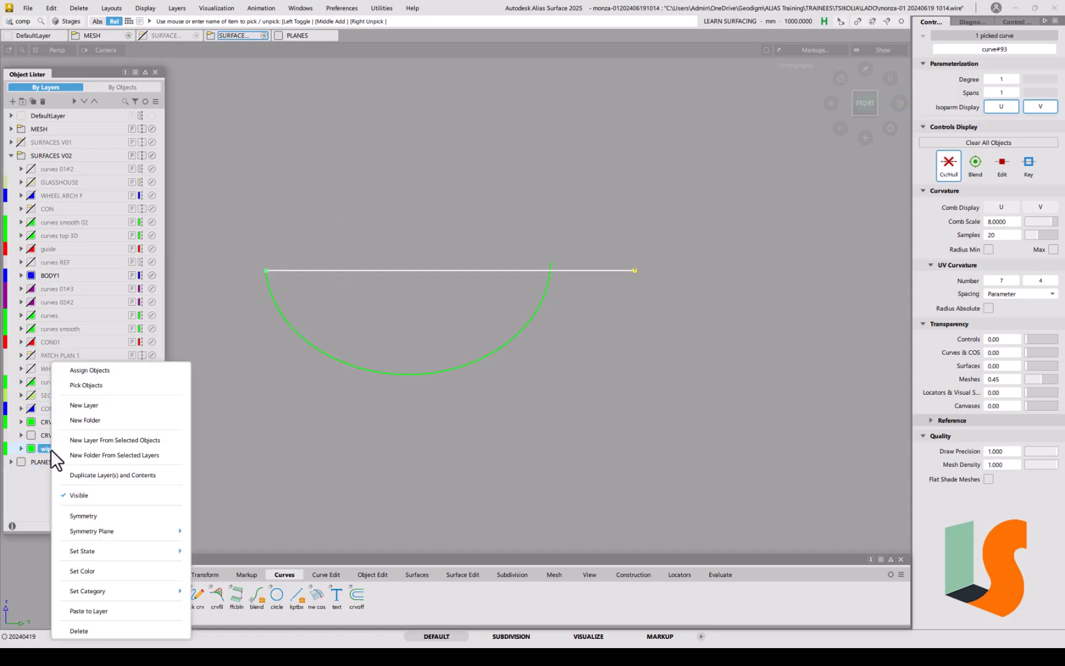
click(97, 370)
ctrl+shift+drag(425, 356, 430, 276)
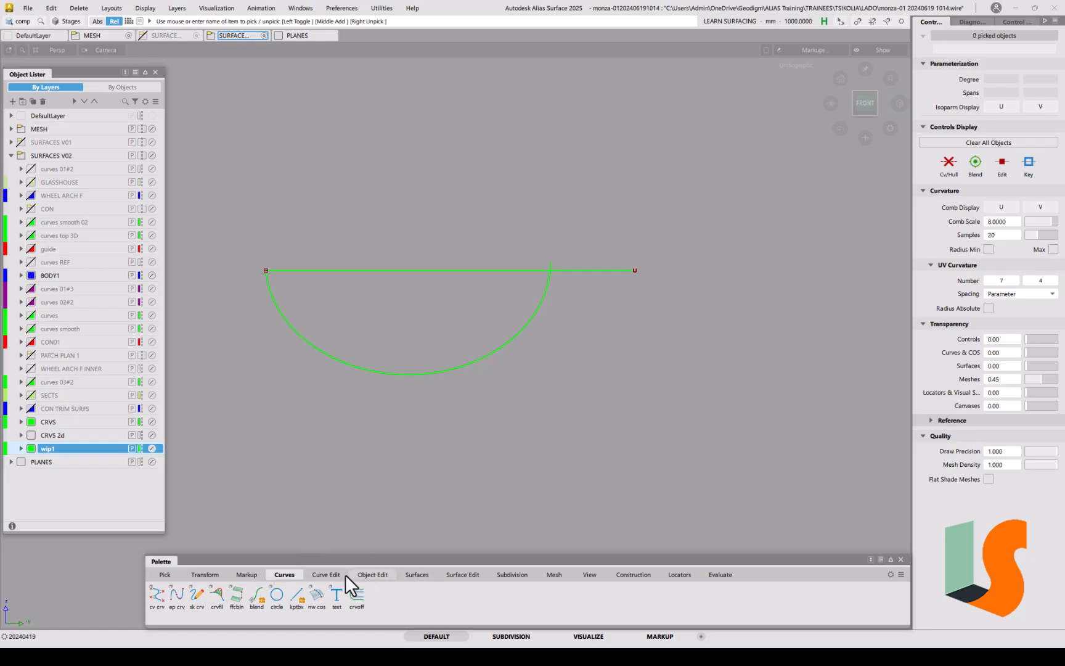
Step: Start the crvsct curve-section tool and pick the arc to cut at the line
click(324, 570)
click(278, 598)
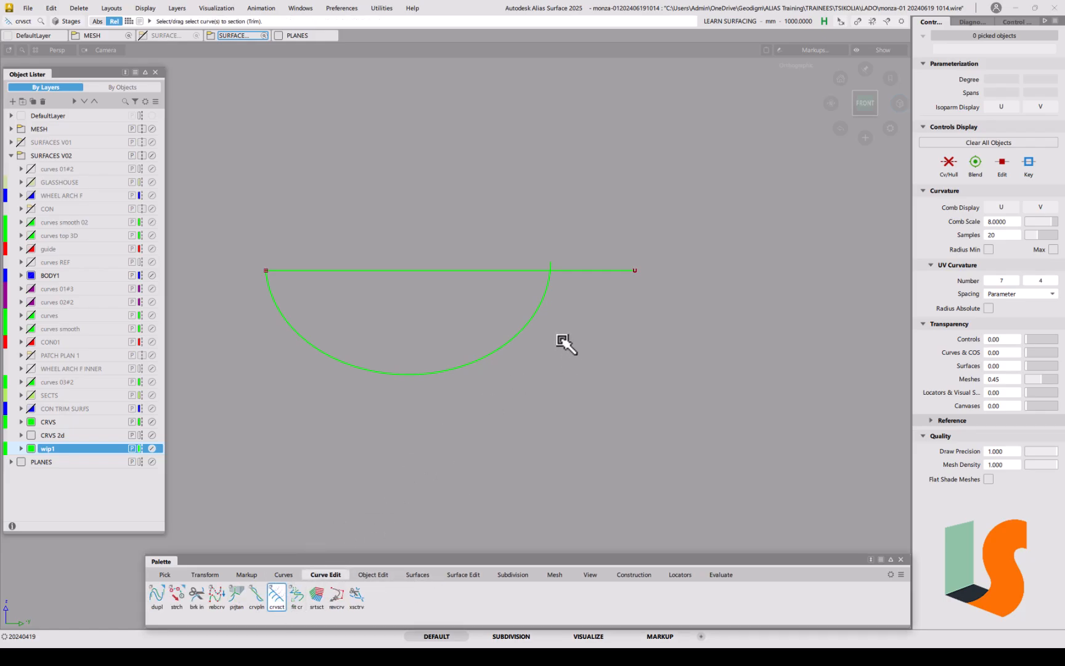
click(536, 317)
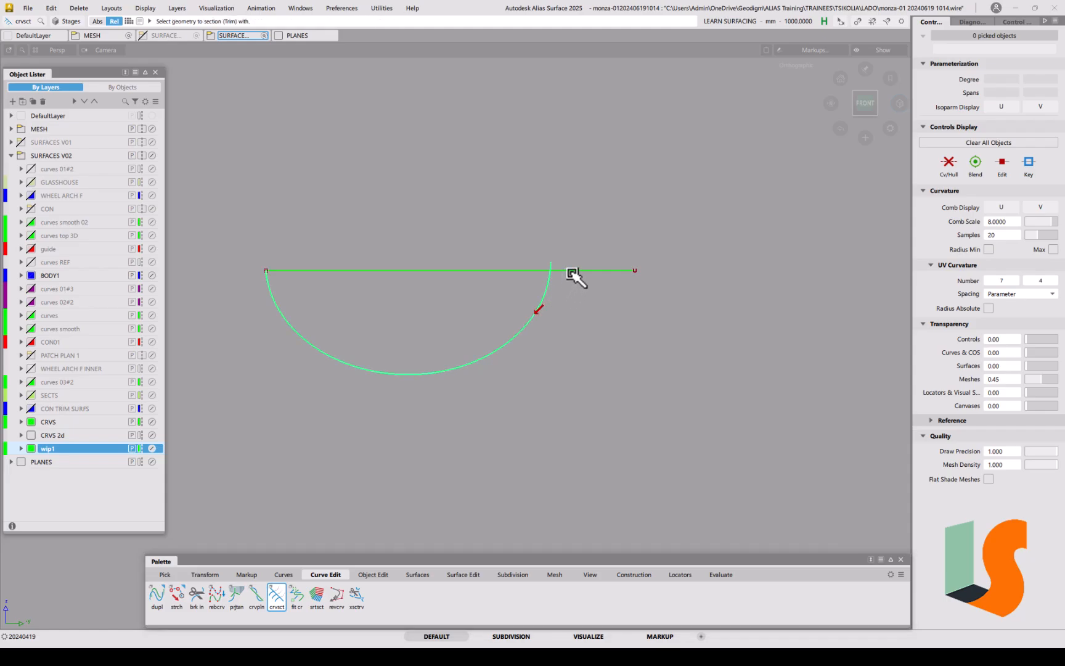
ctrl+shift+drag(574, 356, 575, 289)
ctrl+shift+drag(478, 351, 463, 377)
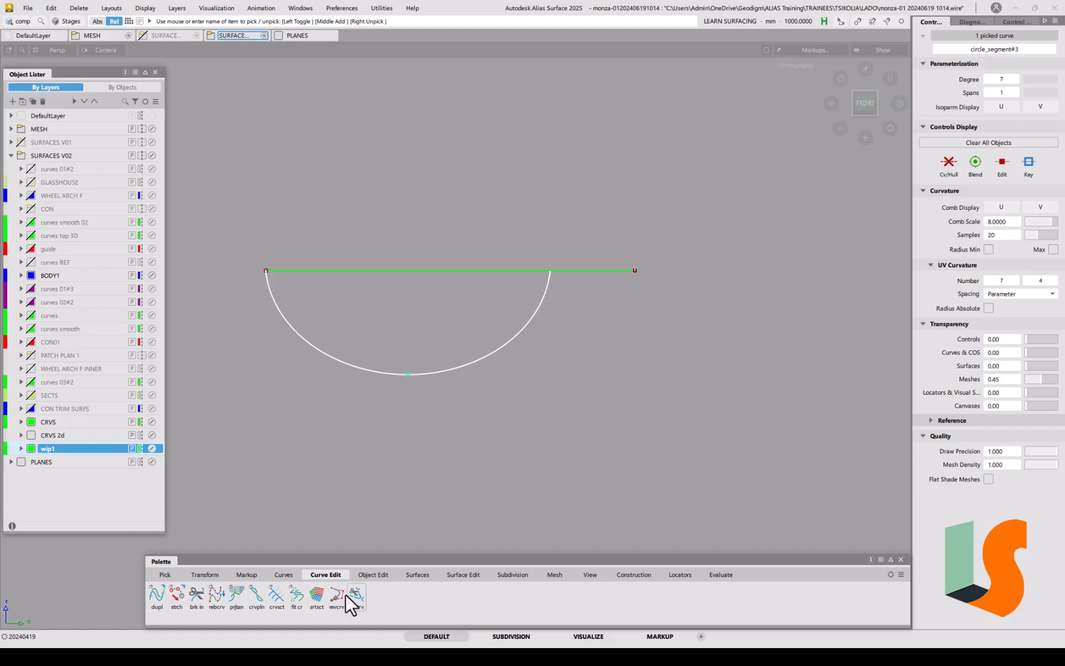
Step: Try symmetry on the arc, undo it, then select the arc and paste a copy
click(368, 575)
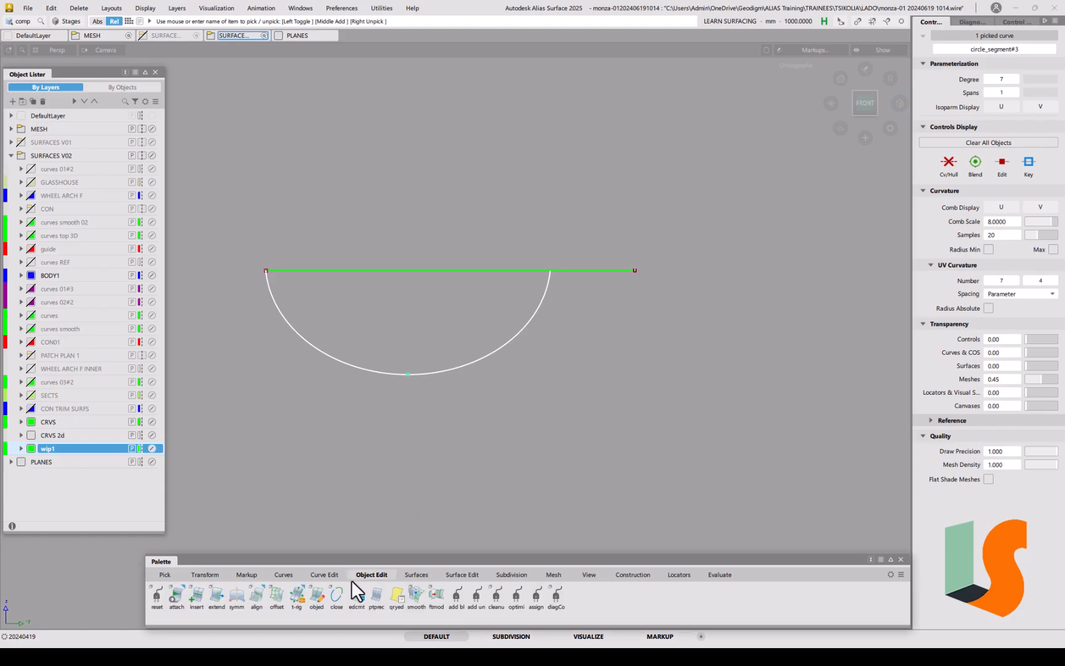
click(236, 596)
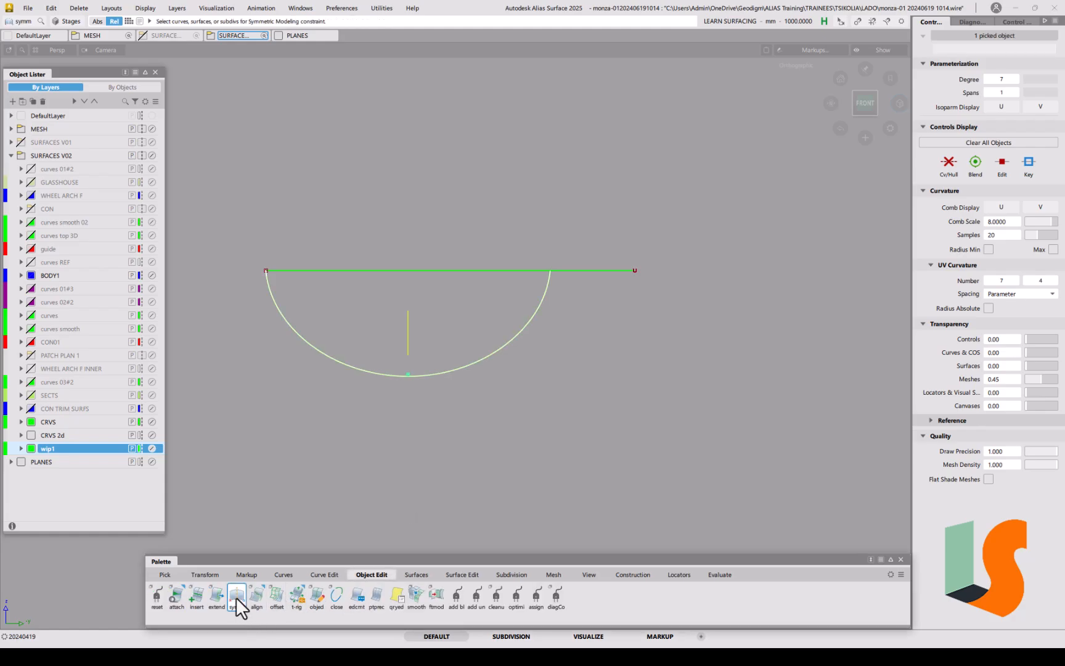
key(ctrl+z)
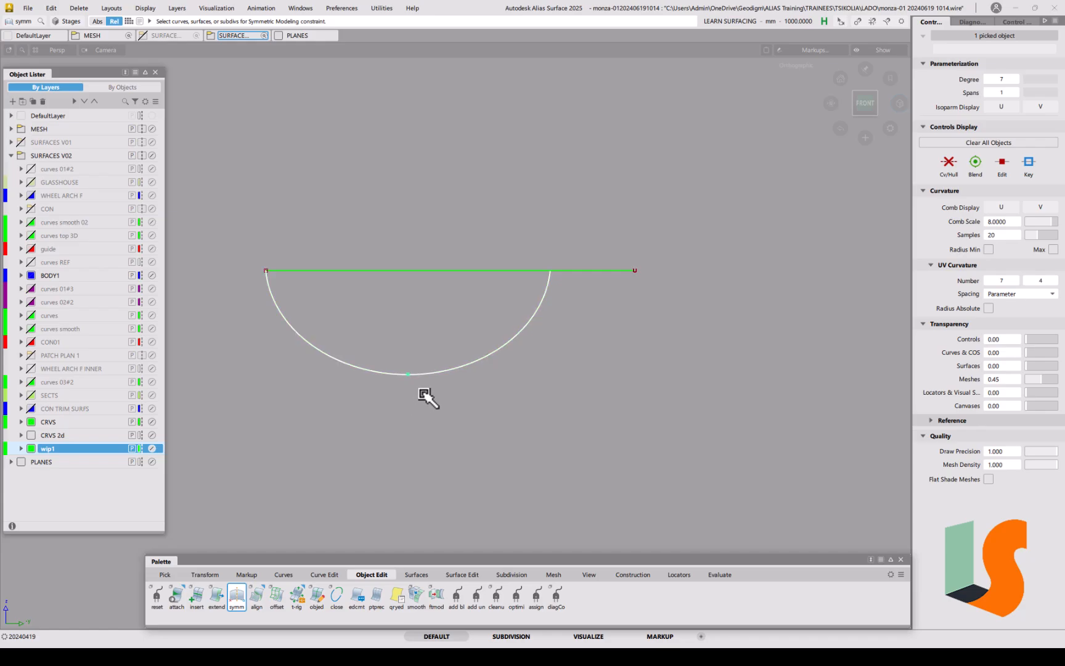
ctrl+shift+drag(423, 397, 450, 411)
drag(442, 343, 434, 385)
key(ctrl+v)
Step: Zoom in on the arc, pick it, and apply symmetry again
alt+shift+right_drag(449, 404, 487, 355)
alt+shift+middle_drag(487, 356, 495, 412)
alt+shift+right_drag(495, 413, 490, 409)
alt+shift+middle_drag(490, 408, 486, 435)
ctrl+shift+drag(505, 479, 505, 424)
ctrl+shift+drag(464, 443, 492, 456)
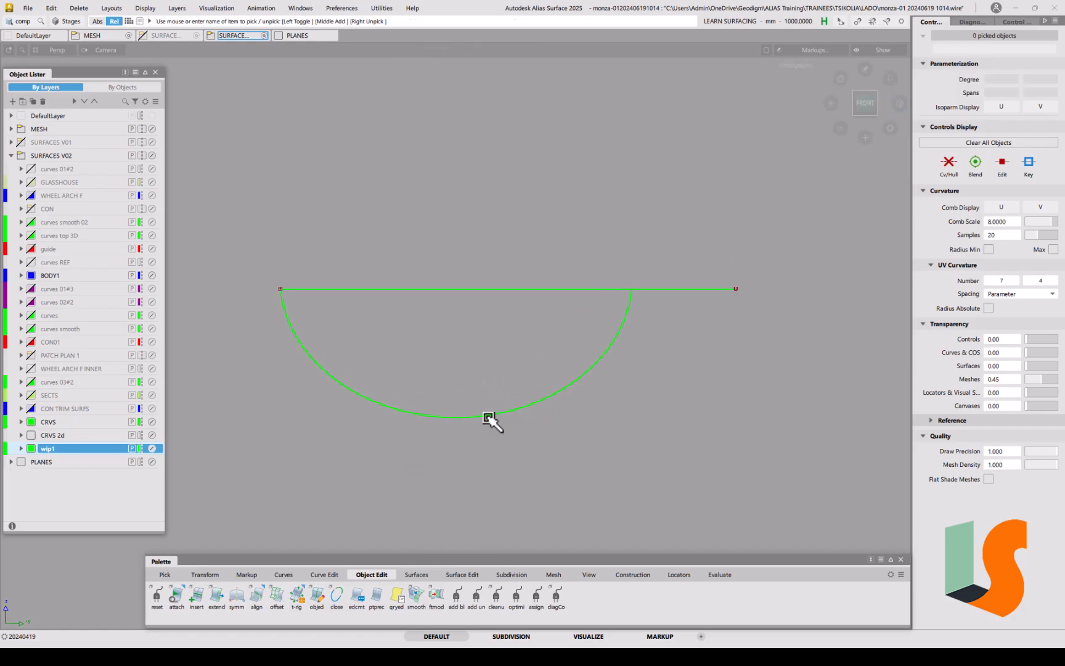
click(502, 421)
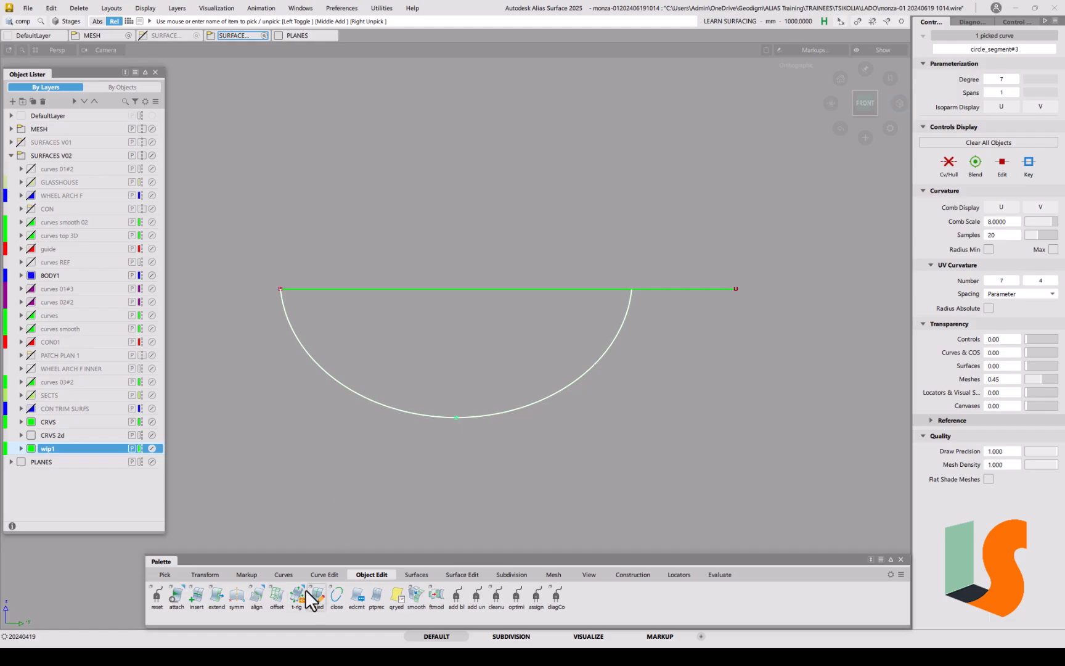
click(236, 597)
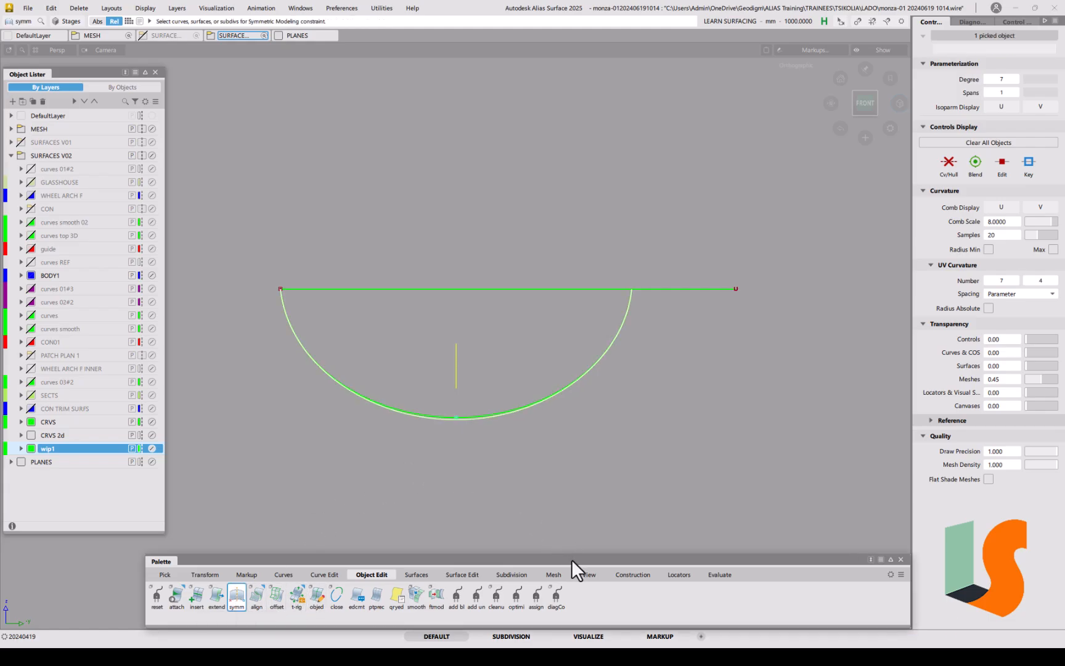
drag(571, 559, 476, 556)
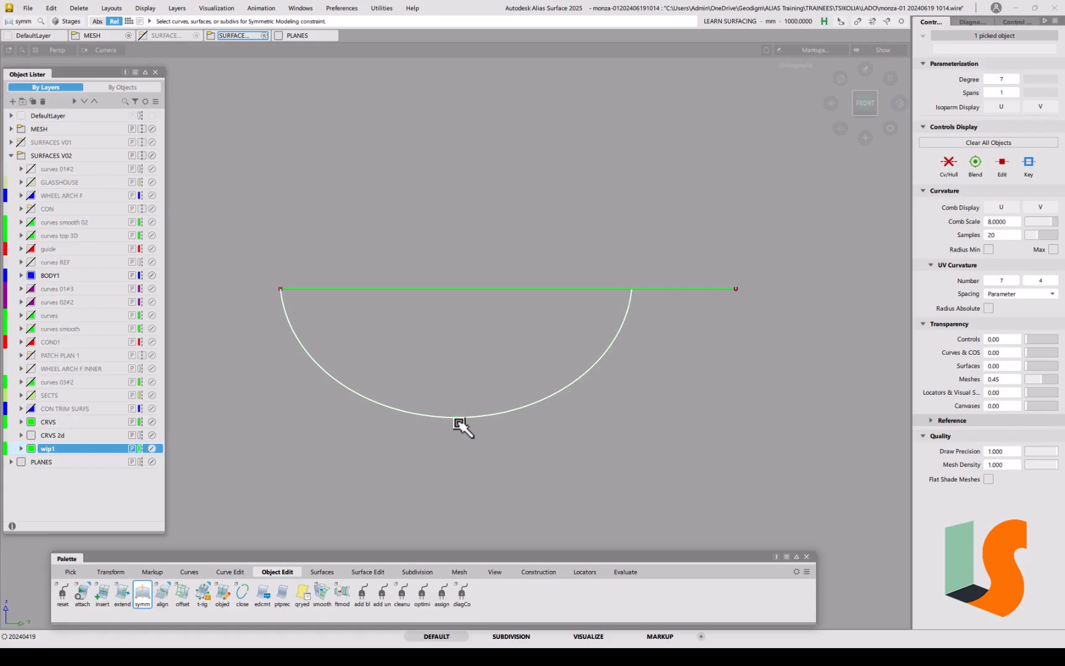
Step: Delete the duplicate circle_segment#3 arc, confirming the deletion
ctrl+shift+drag(494, 463, 508, 444)
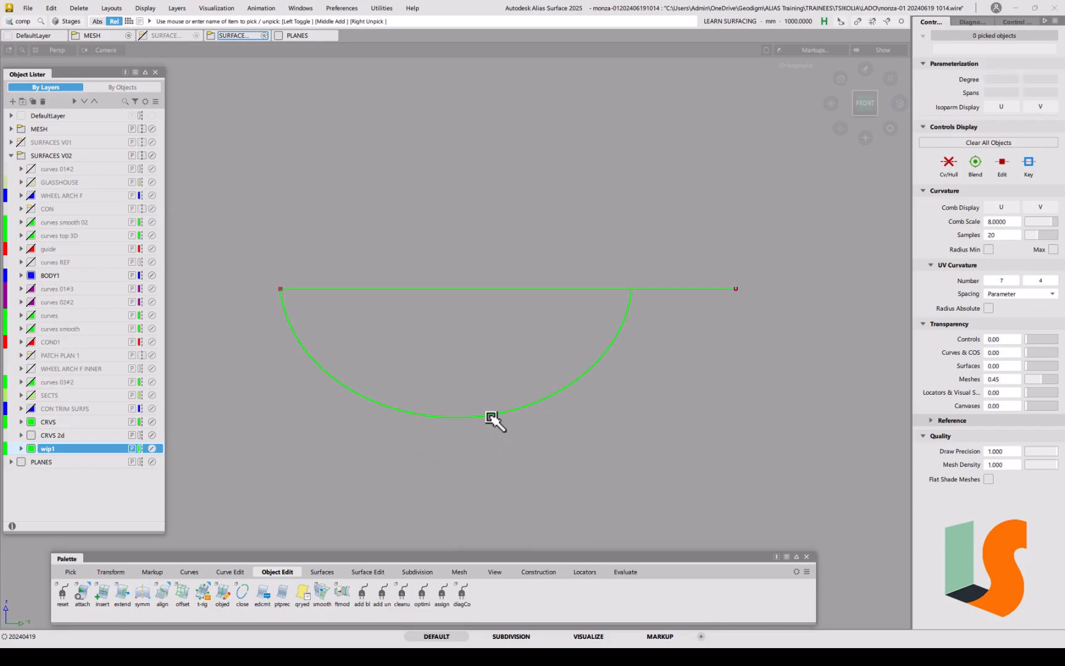
click(511, 424)
key(Delete)
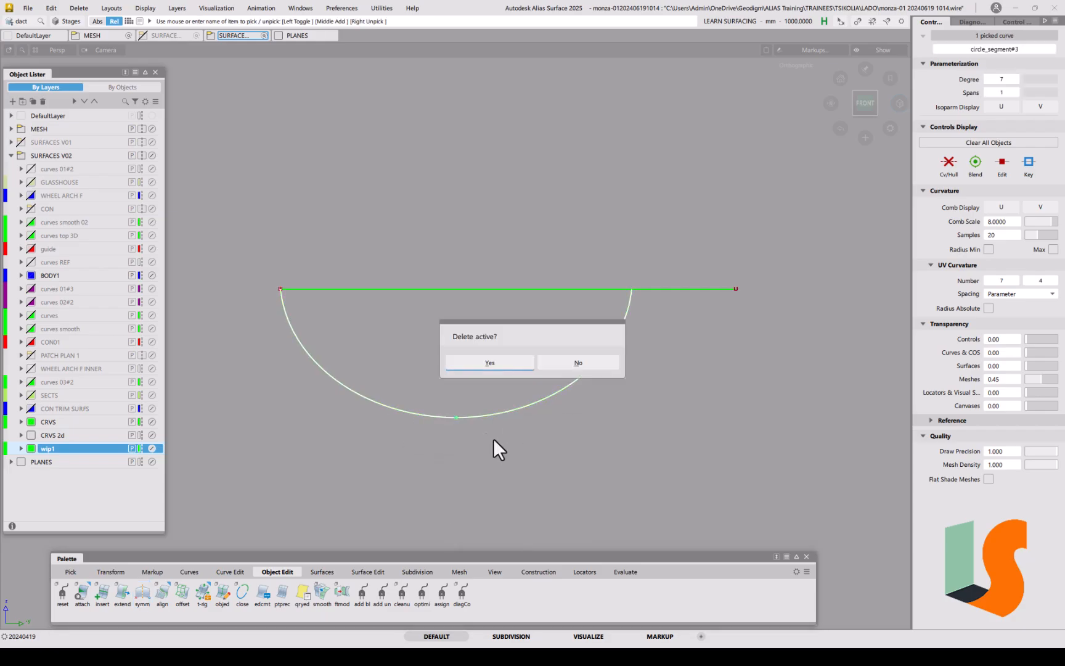
click(492, 363)
Step: Pick the straight line over the arc and delete it
alt+shift+right_drag(534, 329, 536, 414)
alt+shift+middle_drag(607, 403, 435, 457)
ctrl+shift+drag(419, 404, 422, 355)
click(422, 359)
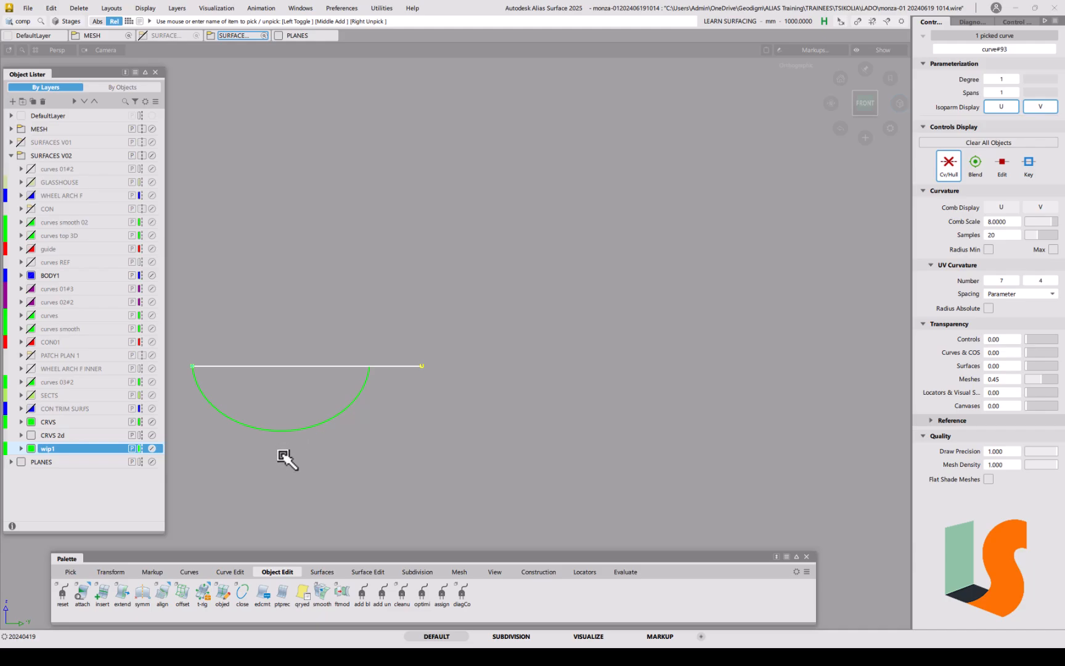
key(Delete)
Step: Confirm the straight line's deletion, then check the wheel-arch arc by picking and deselecting it
click(502, 367)
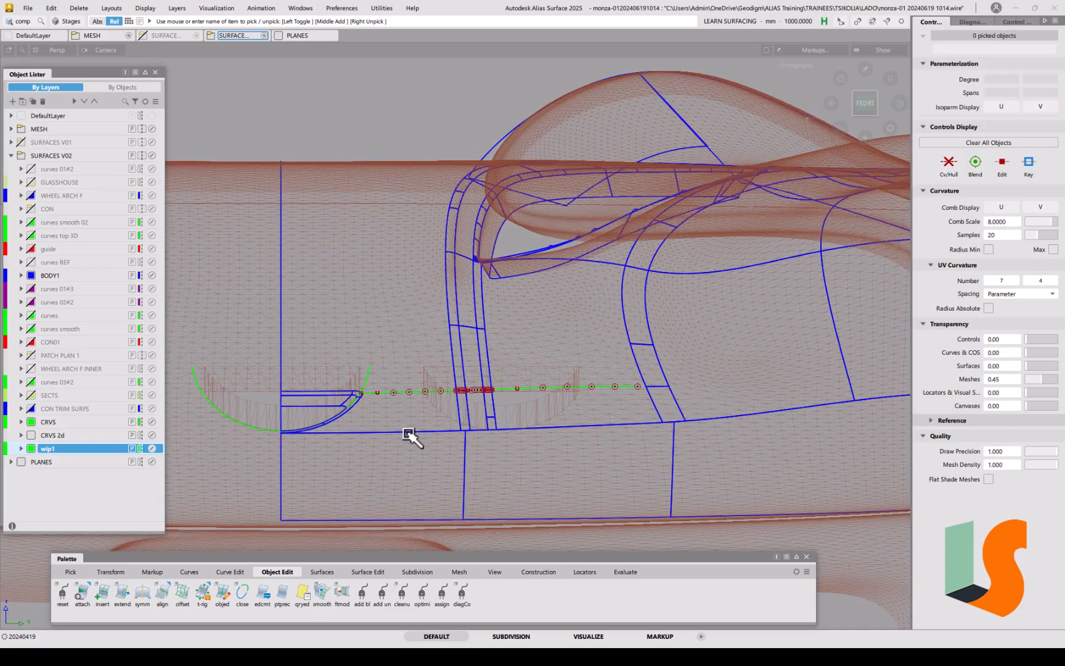
ctrl+shift+drag(369, 418, 386, 384)
click(369, 374)
alt+shift+right_drag(335, 430, 383, 364)
alt+shift+middle_drag(383, 364, 404, 420)
click(436, 407)
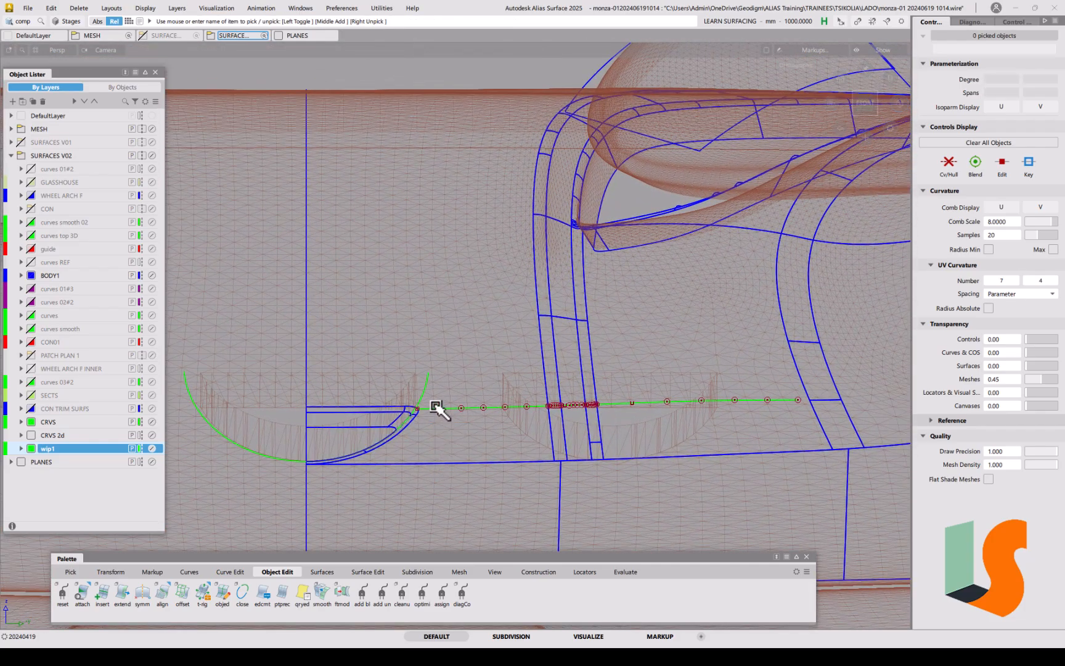
Step: Extend curve#93 about 117.69 mm leftward so it crosses the wheel-arch arc
key(ctrl+e)
drag(434, 410, 183, 426)
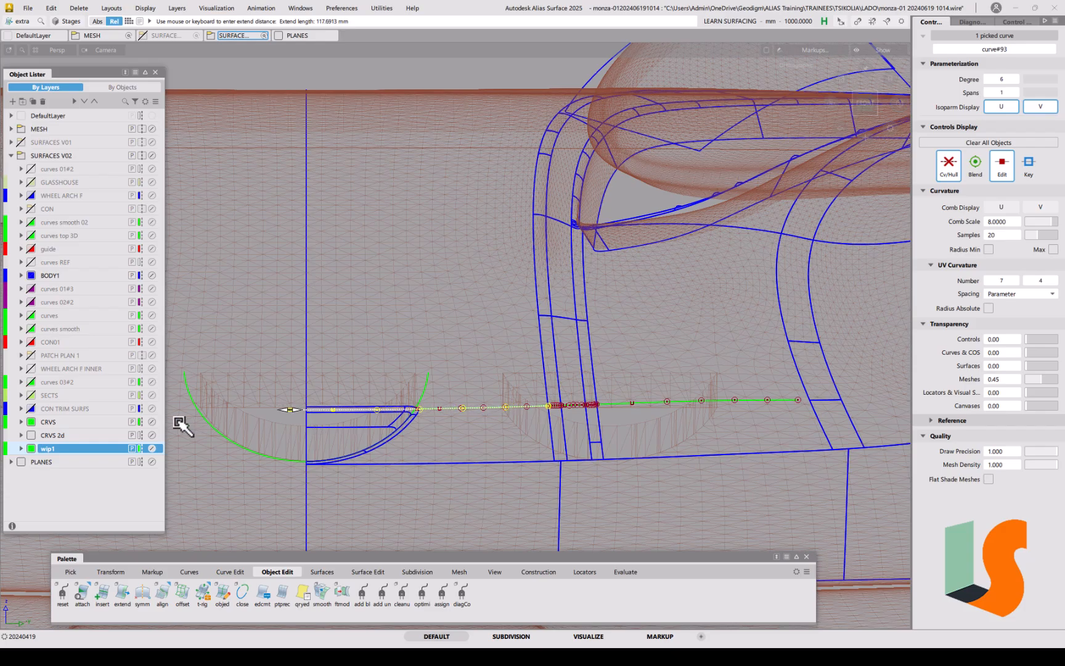
click(288, 396)
ctrl+shift+drag(355, 467, 349, 412)
alt+shift+right_drag(350, 421, 350, 387)
alt+shift+middle_drag(350, 387, 360, 433)
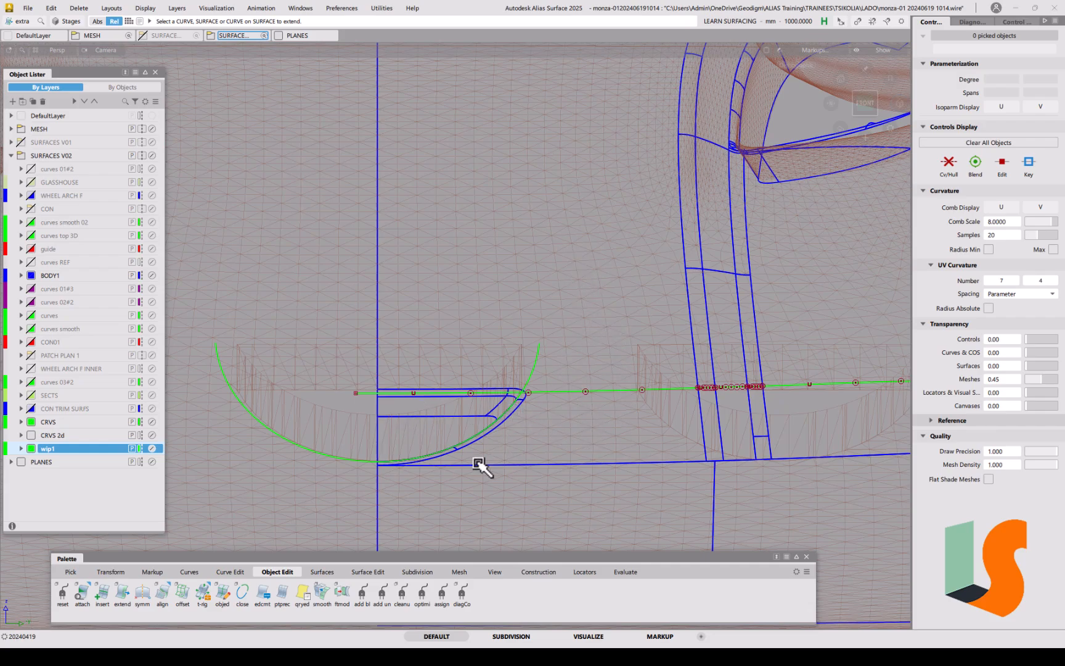
Step: Cut the horizontal body curve where it meets the vertical line
click(230, 573)
click(182, 592)
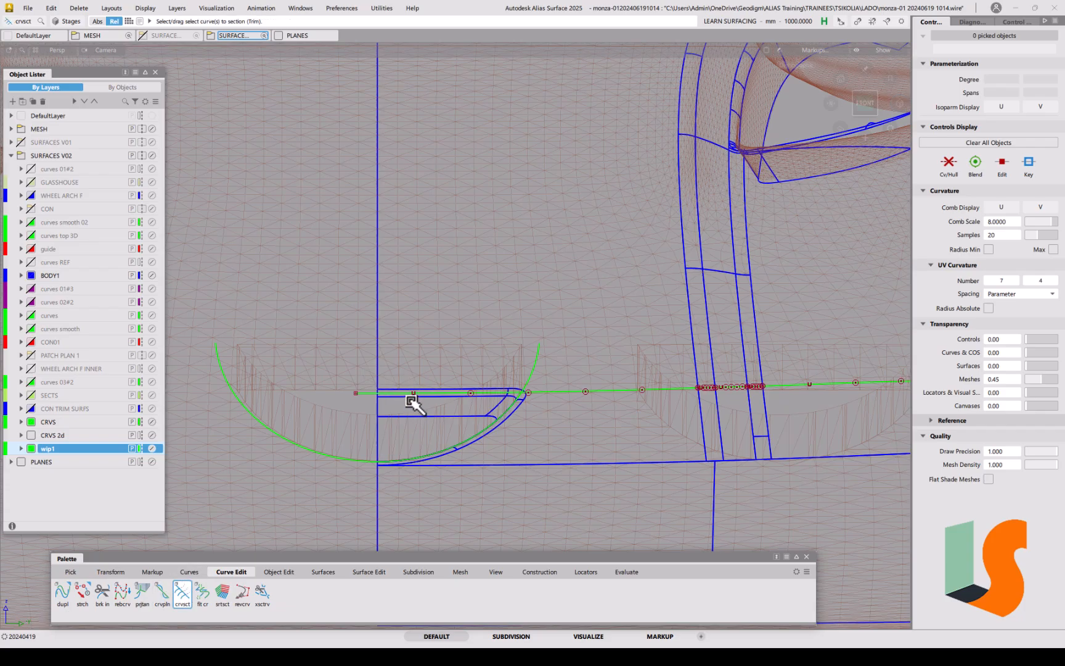
click(415, 392)
alt+shift+right_drag(378, 410, 374, 314)
alt+shift+middle_drag(351, 387, 435, 335)
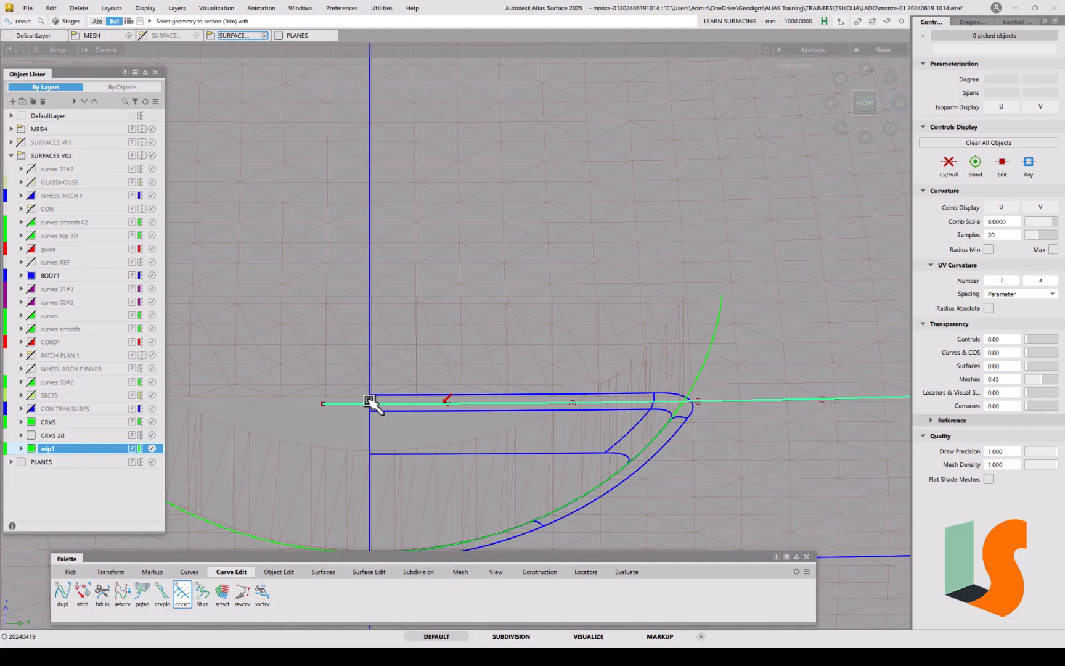
click(371, 401)
Step: Pick the arc, try moving it, then undo the trial move
ctrl+shift+drag(463, 467, 474, 358)
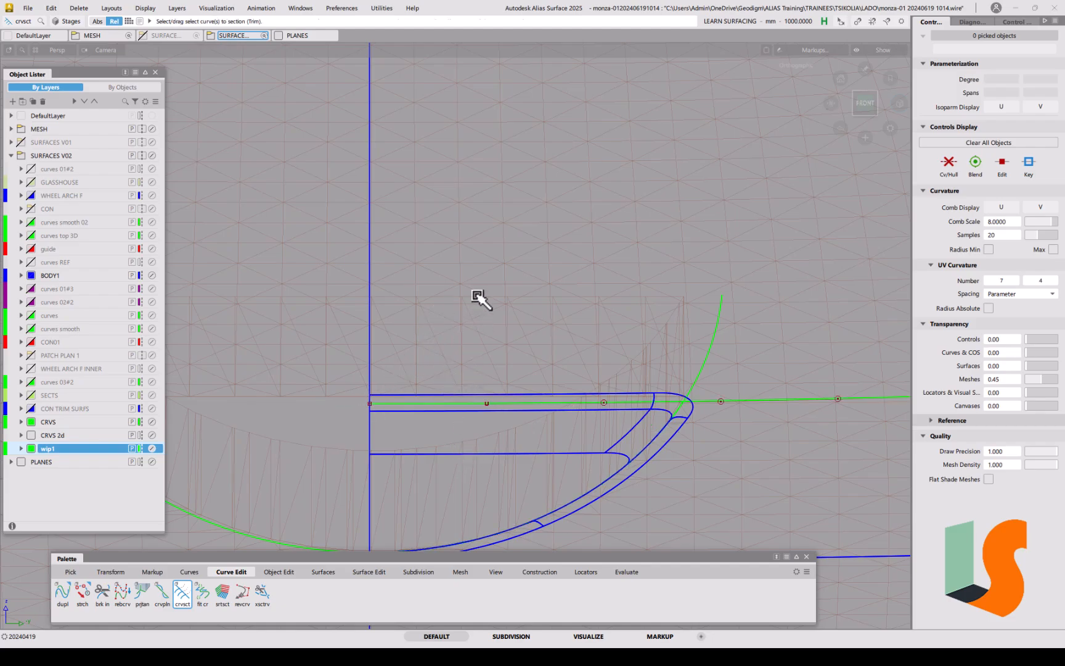
alt+shift+right_drag(477, 297, 479, 405)
alt+shift+middle_drag(479, 405, 436, 371)
mouse_move(381, 397)
ctrl+shift+mouse_down()
mouse_move(326, 447)
mouse_move(336, 434)
ctrl+shift+mouse_up()
ctrl+shift+middle_drag(366, 424, 397, 418)
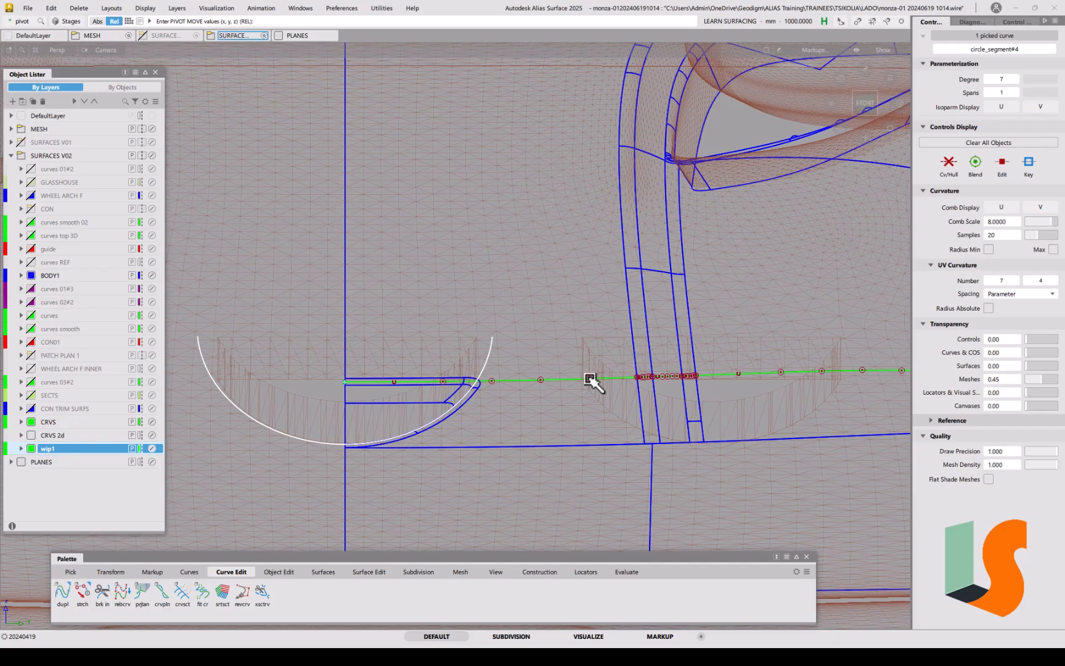
ctrl+shift+middle_drag(564, 373, 590, 380)
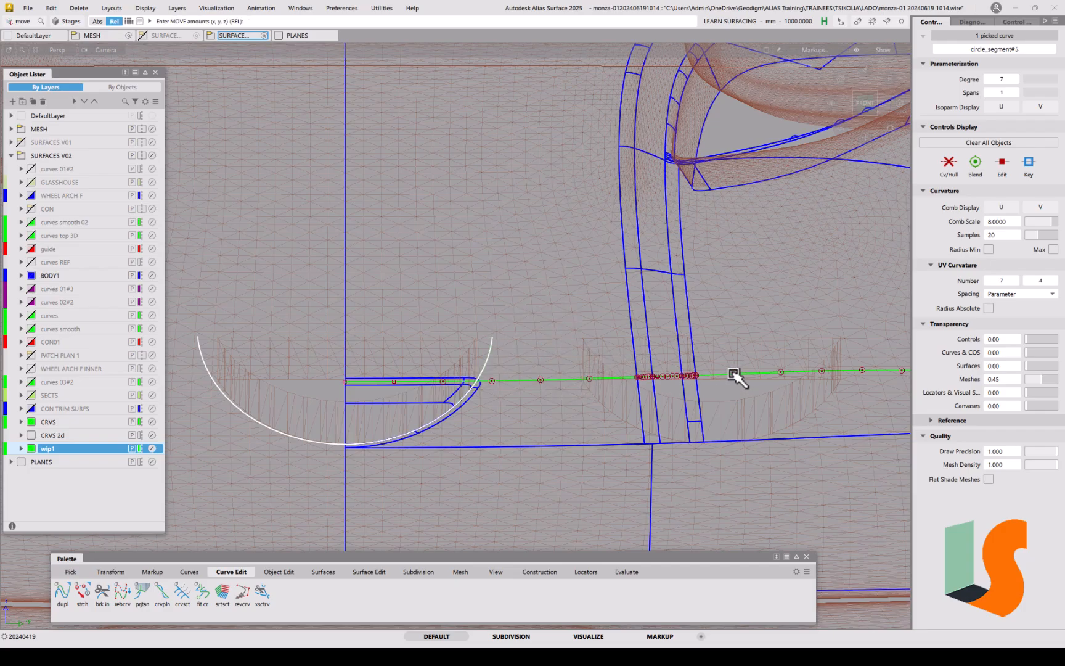
mouse_move(733, 374)
ctrl+alt+mouse_down()
mouse_move(757, 373)
mouse_move(741, 376)
ctrl+alt+mouse_up()
key(ctrl+z)
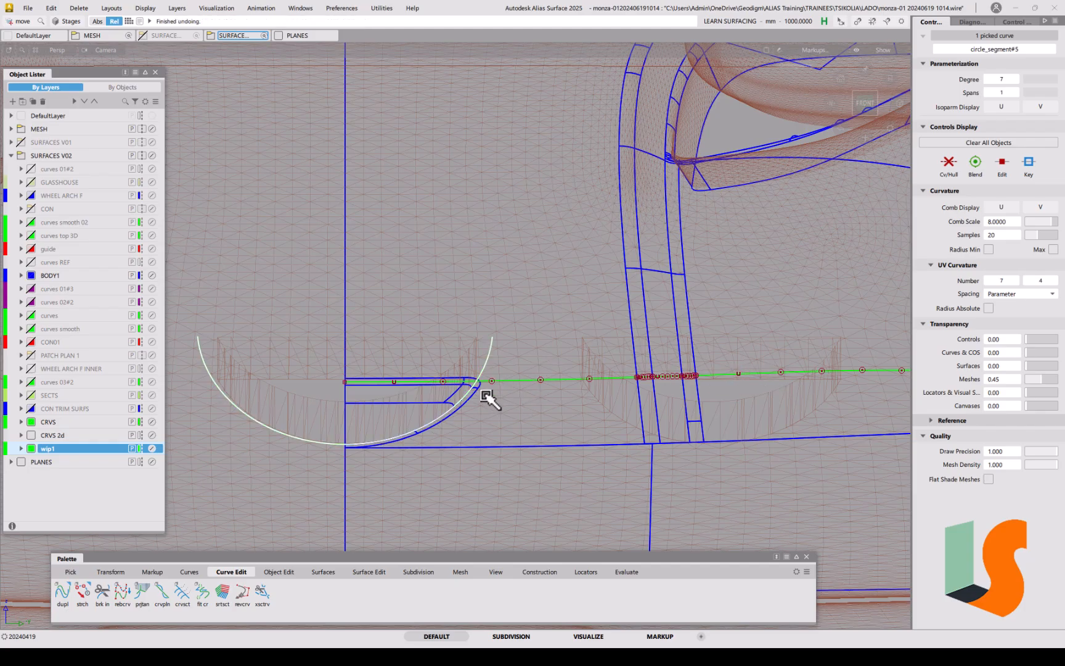
Step: Clear the pick and select circle_segment#5 alone from the overlapping arcs
mouse_move(459, 454)
ctrl+shift+mouse_down()
mouse_move(482, 449)
mouse_move(468, 451)
ctrl+shift+mouse_up()
ctrl+shift+middle_drag(467, 452, 503, 440)
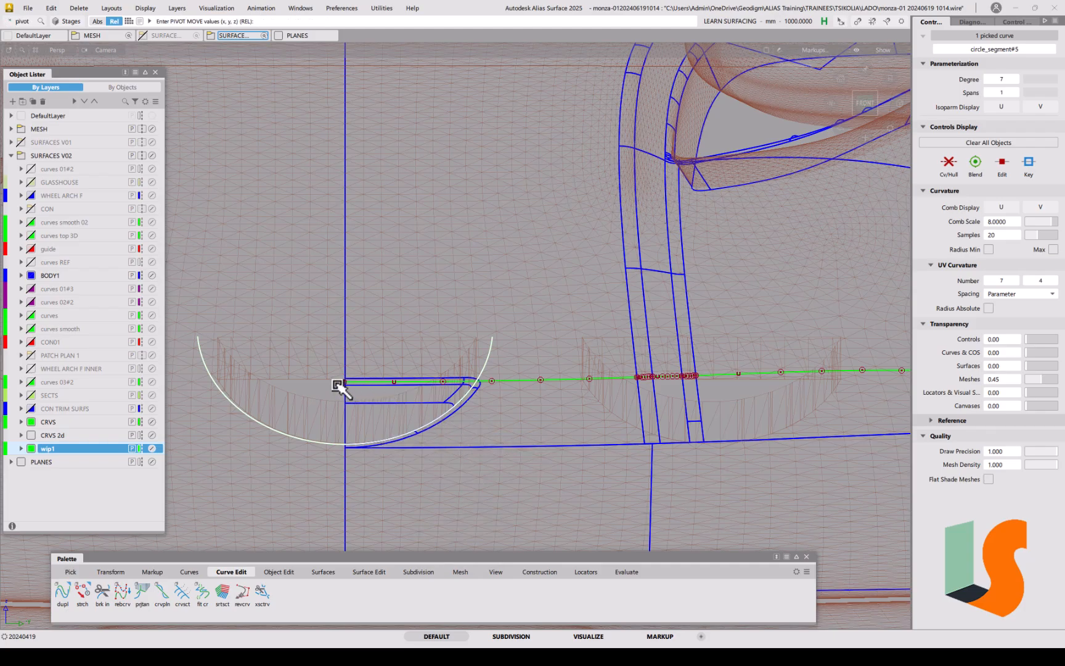
ctrl+shift+drag(428, 500, 422, 432)
ctrl+shift+drag(353, 436, 380, 449)
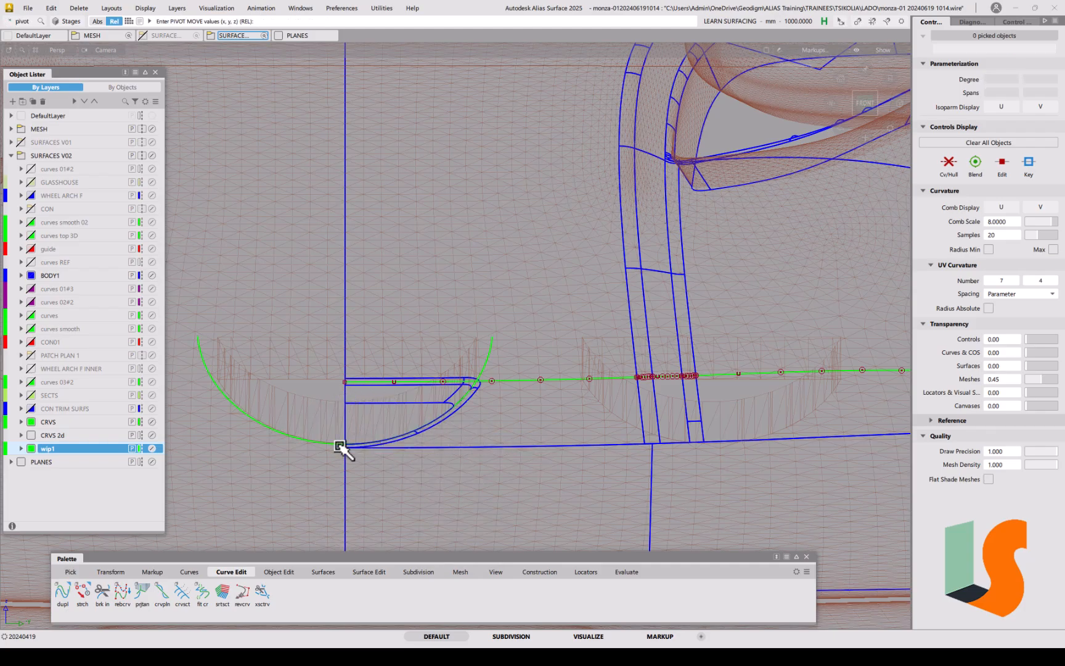
click(327, 448)
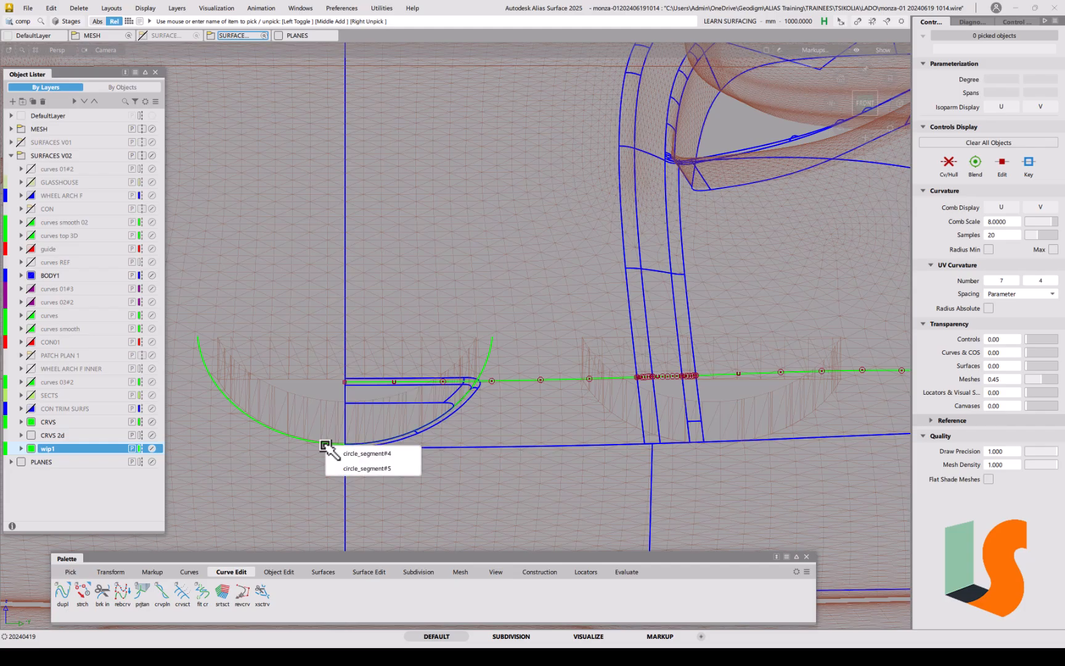
click(367, 468)
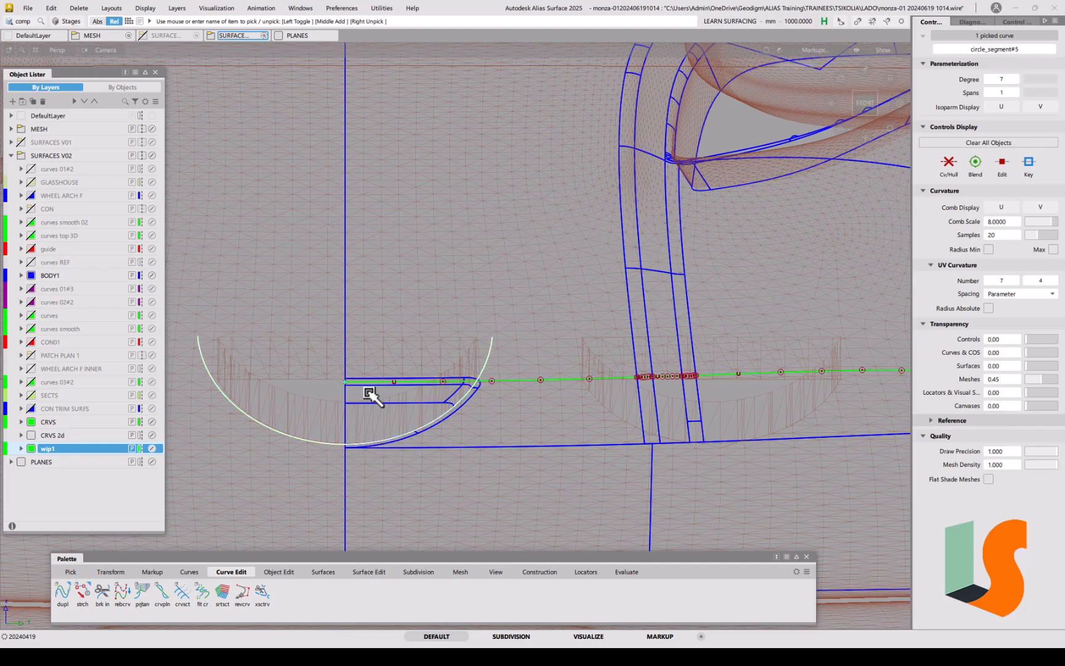
Step: Move circle_segment#5 right over the second curve group, fine-tuning it in Front view
ctrl+shift+middle_drag(380, 375, 548, 337)
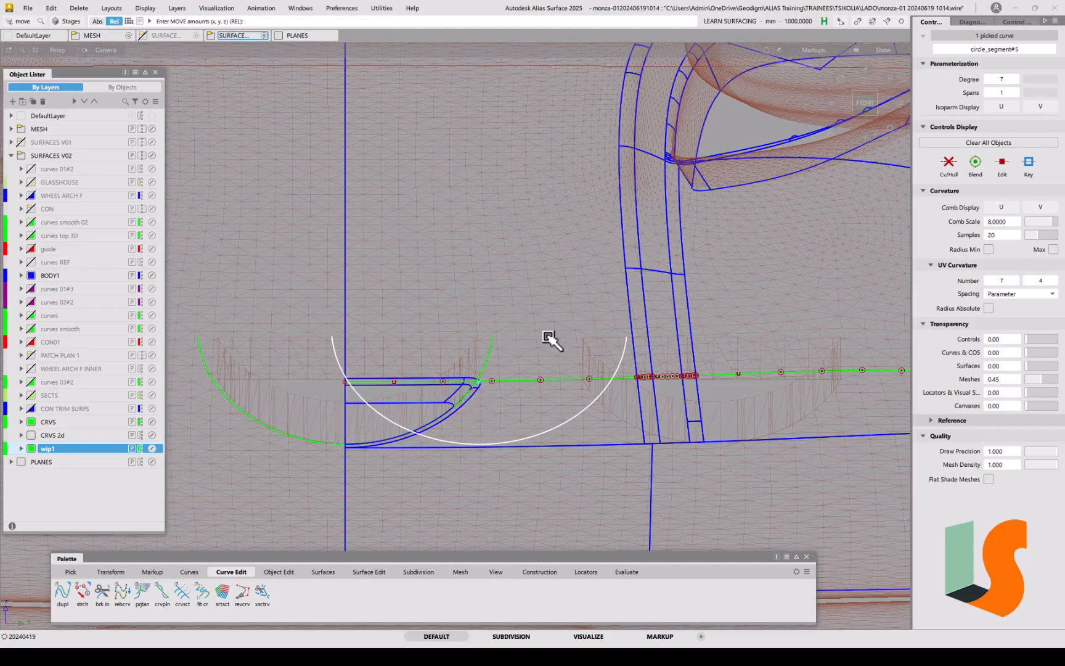
mouse_move(729, 379)
middle_down()
mouse_move(761, 377)
mouse_move(714, 378)
middle_up()
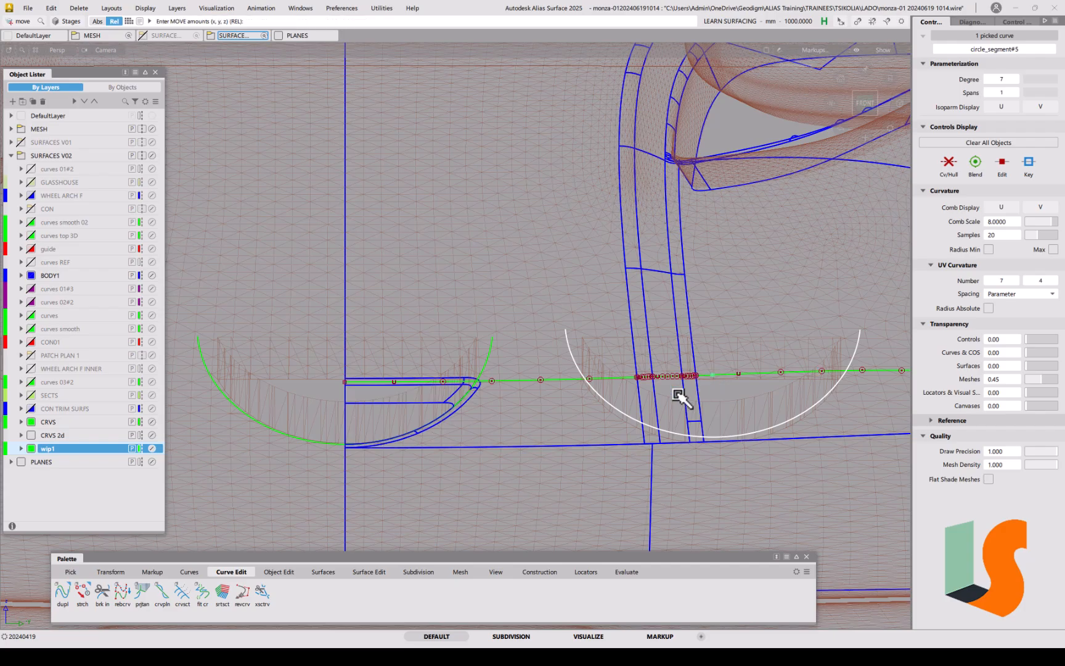
alt+shift+right_drag(666, 405, 705, 376)
alt+shift+middle_drag(705, 376, 456, 333)
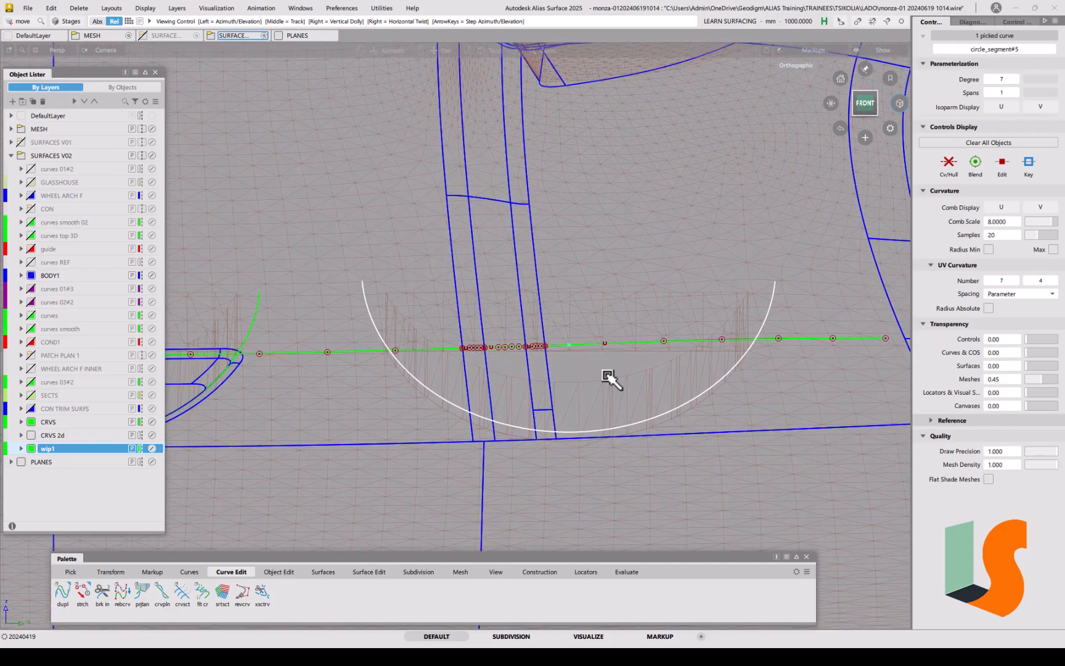
alt+shift+right_drag(617, 364, 612, 382)
alt+shift+middle_drag(612, 385, 701, 362)
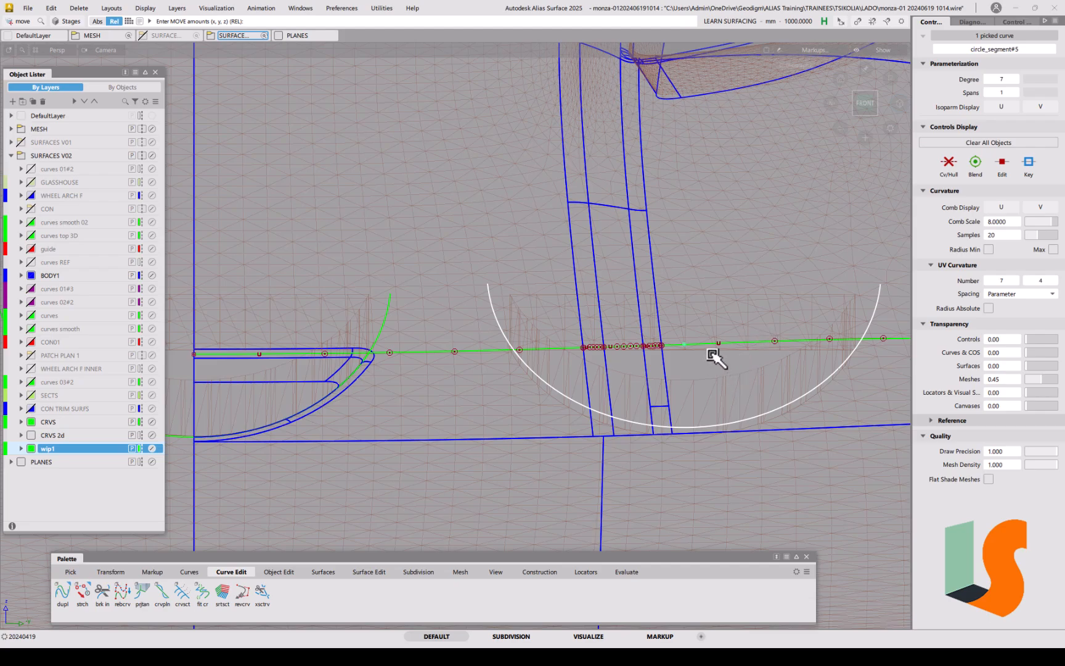
drag(701, 347, 683, 348)
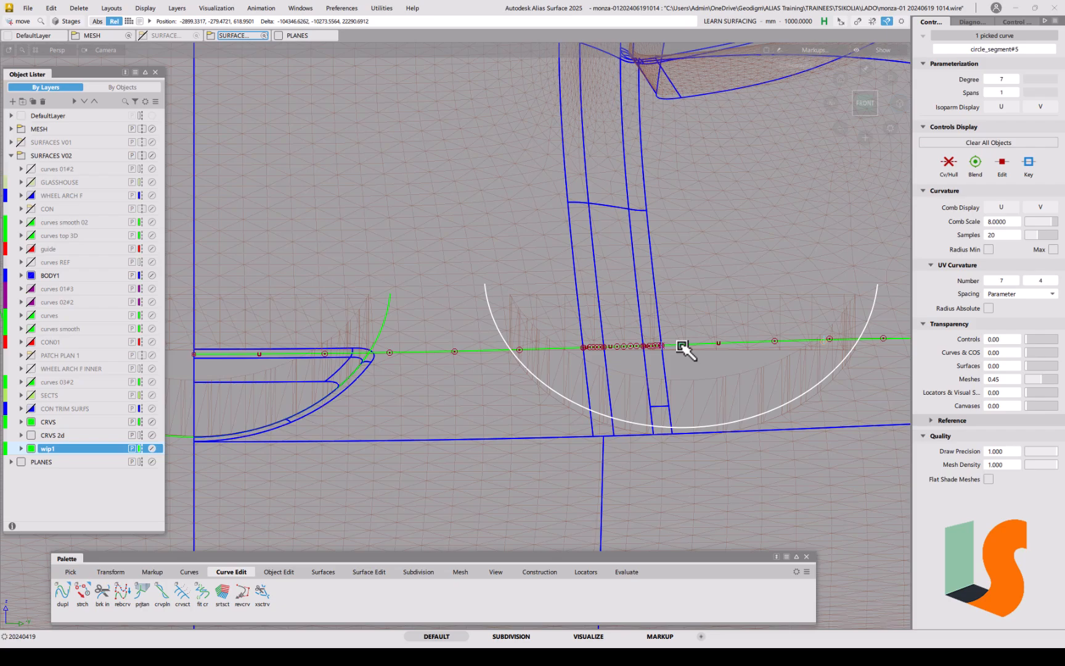
drag(682, 347, 682, 347)
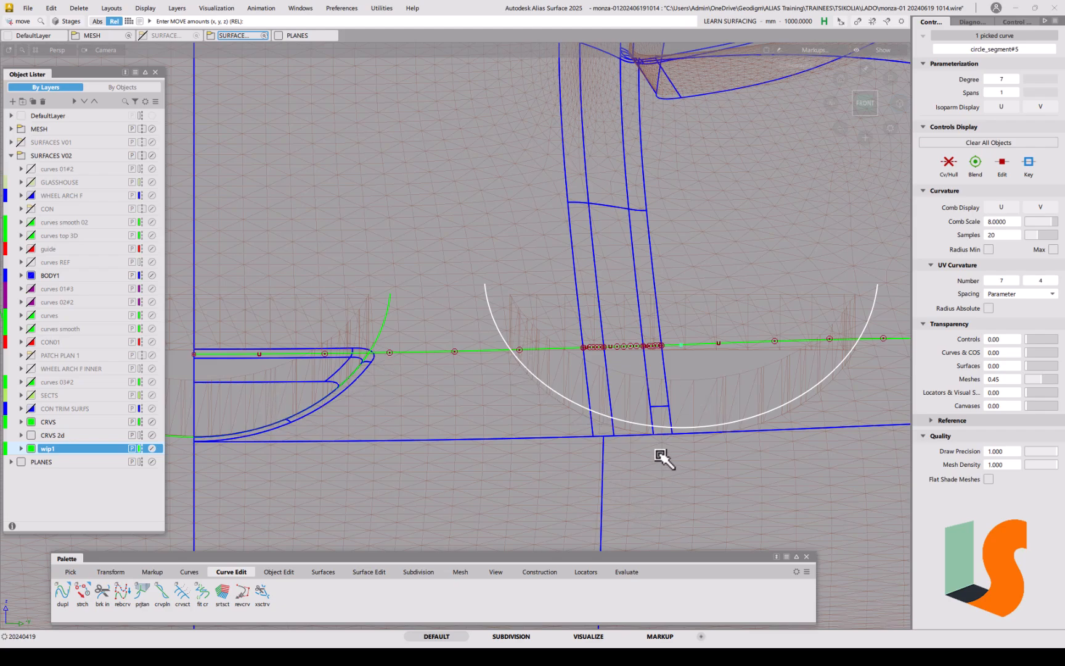
Step: Orbit the perspective view around the car to check the arc's new position
ctrl+shift+drag(667, 422, 667, 336)
alt+shift+right_drag(670, 338, 655, 427)
alt+shift+drag(634, 322, 664, 425)
alt+shift+drag(647, 380, 595, 359)
alt+shift+click(595, 359)
alt+shift+right_drag(633, 375, 604, 438)
alt+shift+drag(603, 439, 563, 371)
alt+shift+middle_drag(564, 371, 576, 356)
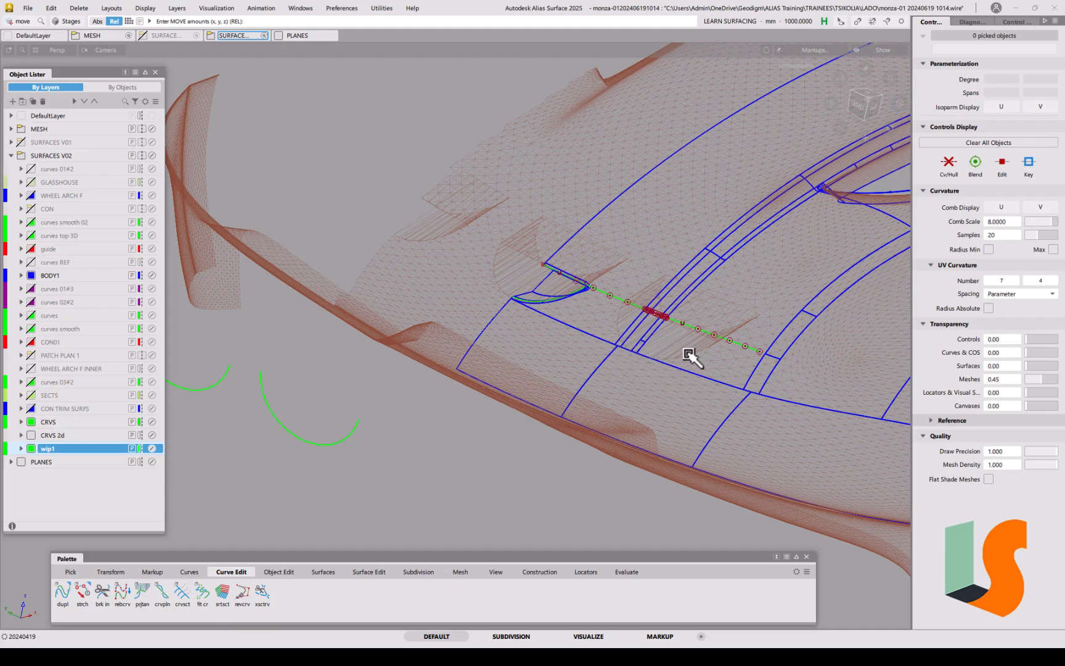
Step: Project the green arcs along X onto the eight picked wheel-arch surfaces
mouse_move(646, 362)
ctrl+shift+mouse_down()
mouse_move(623, 354)
mouse_move(643, 340)
ctrl+shift+mouse_up()
click(608, 377)
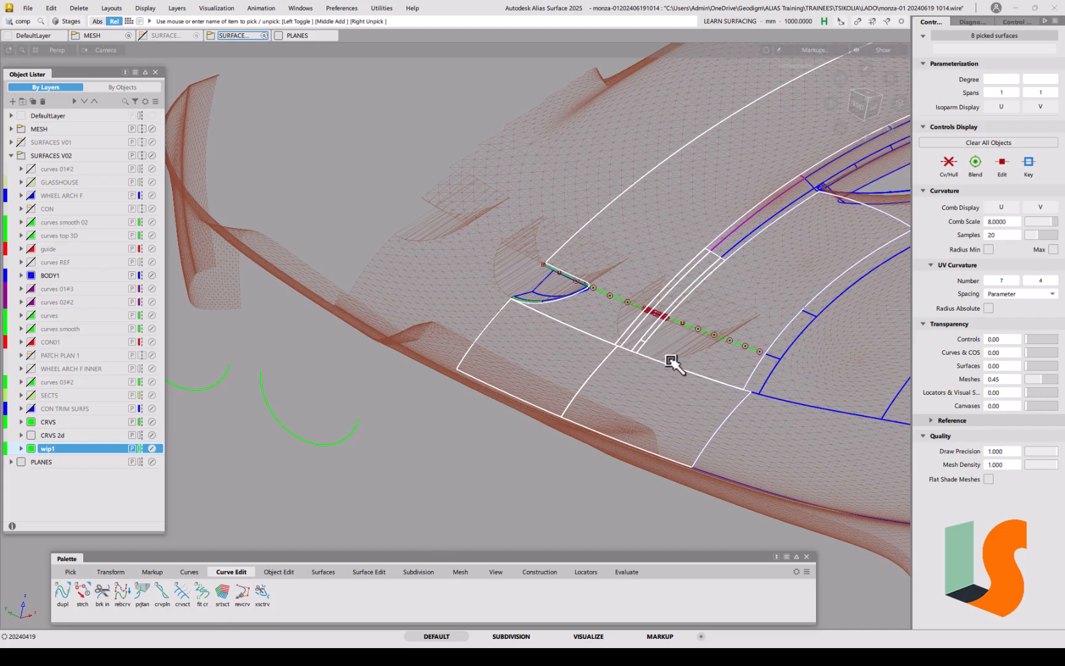
click(368, 572)
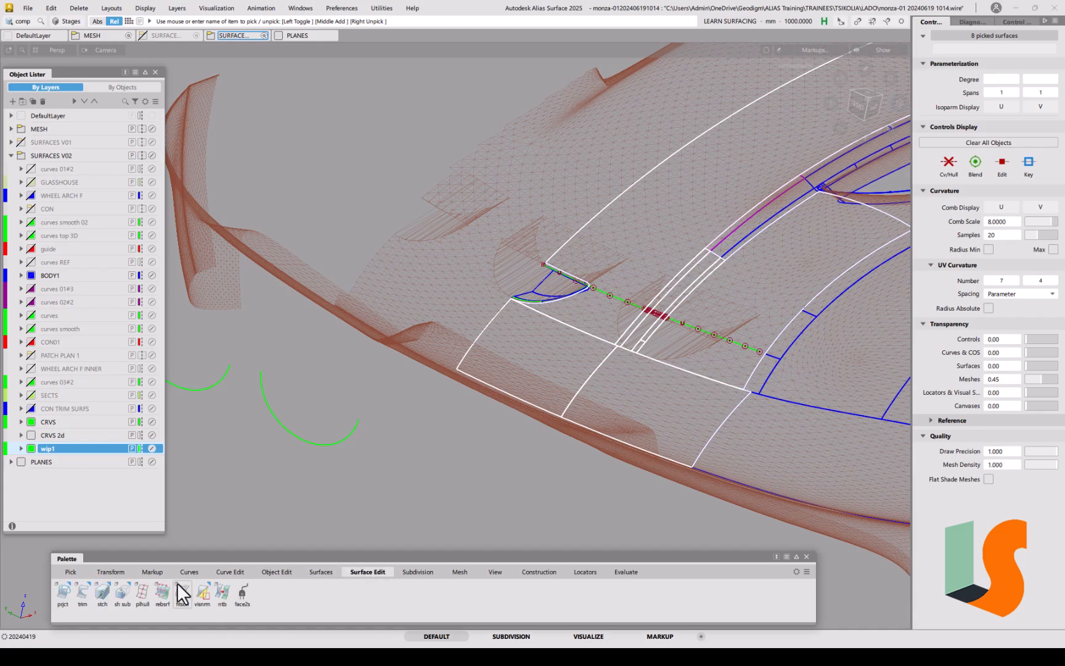
click(64, 592)
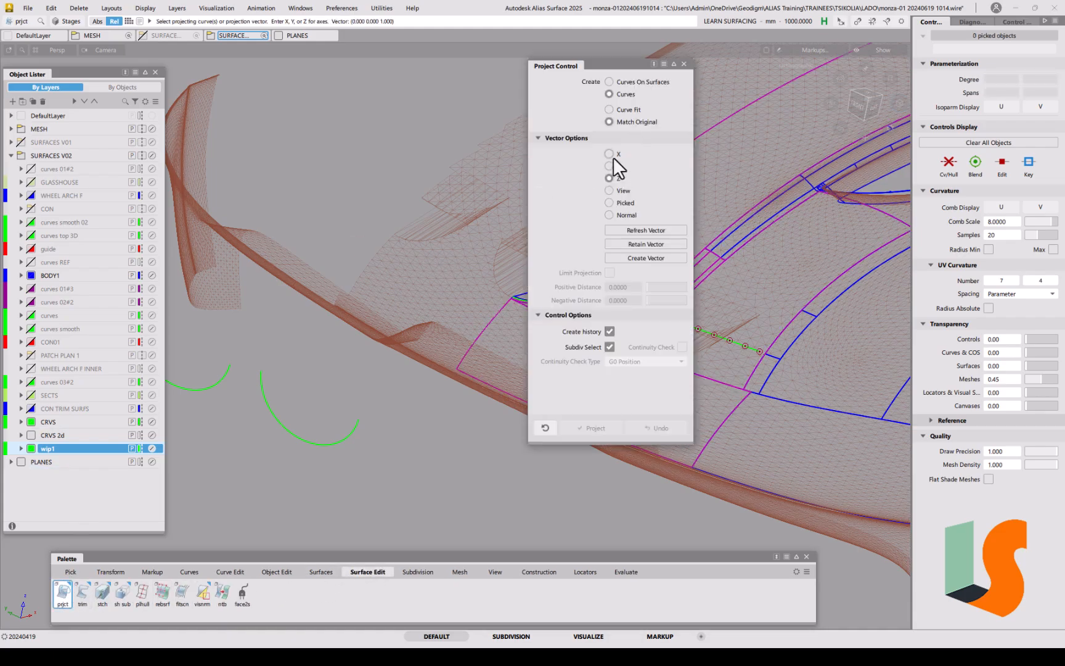
drag(619, 66, 386, 95)
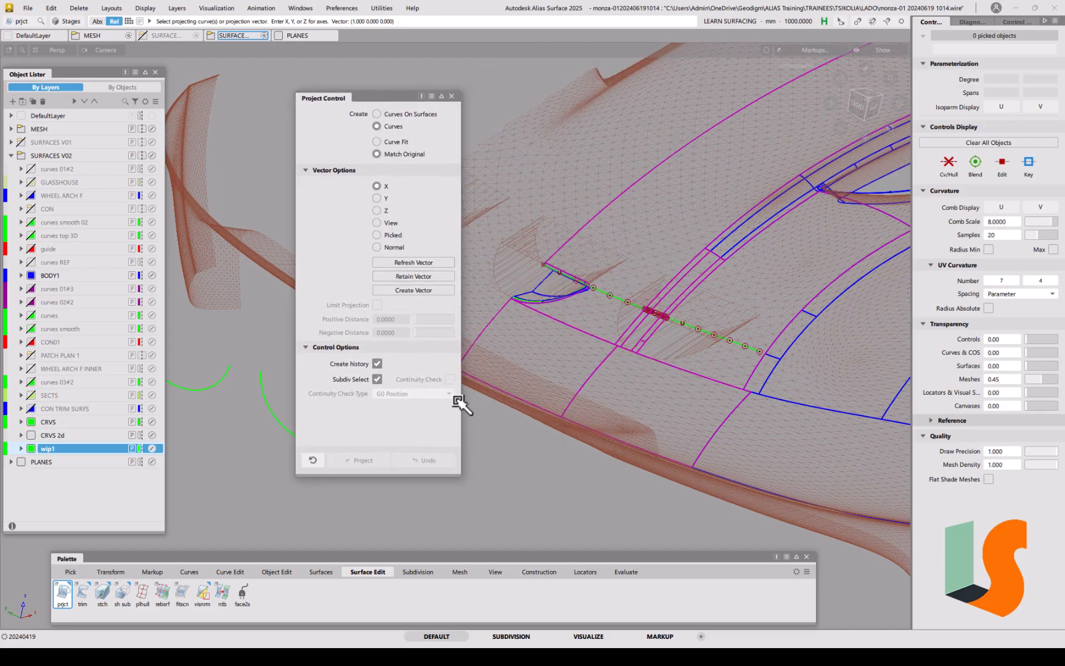
click(282, 429)
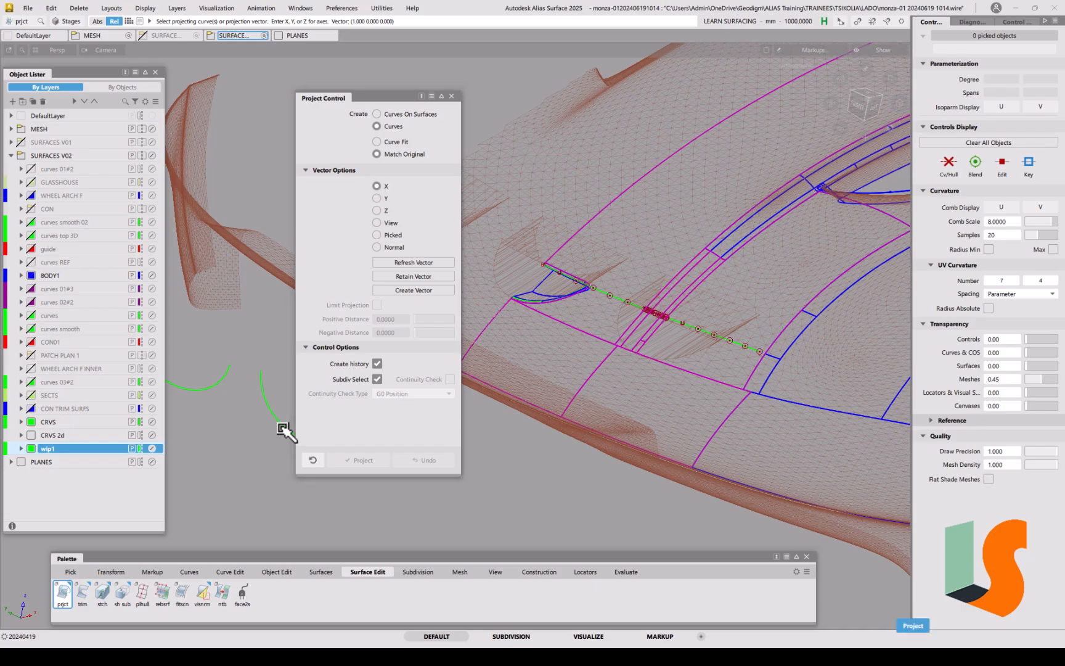
key(space)
scroll(671, 292, up, 5)
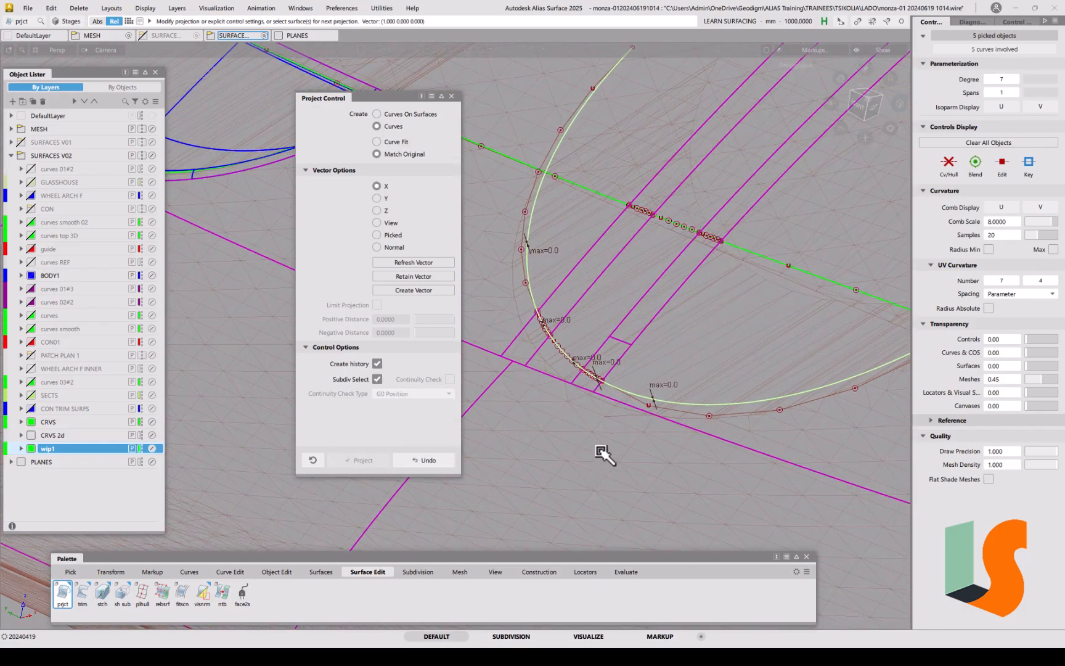
alt+shift+drag(594, 280, 637, 399)
alt+shift+drag(737, 369, 583, 369)
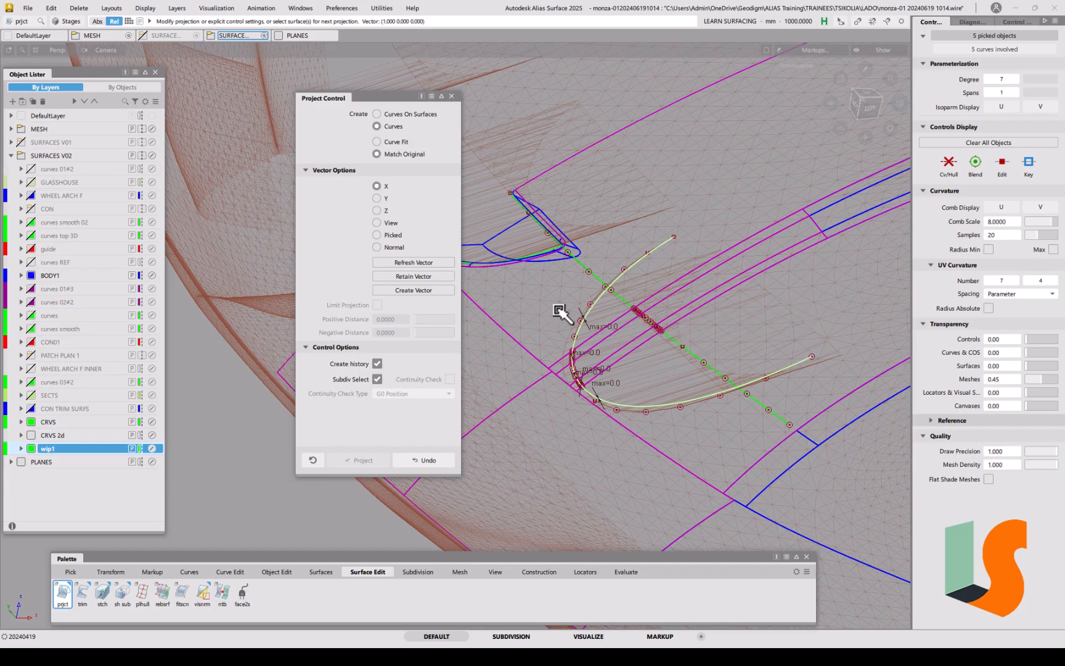
click(452, 96)
Step: Tumble and zoom around the projected curves to inspect them on both body strips
alt+shift+drag(574, 292, 608, 316)
alt+shift+middle_drag(607, 315, 470, 291)
alt+shift+right_drag(469, 322, 476, 251)
alt+shift+drag(457, 332, 456, 339)
alt+shift+right_drag(398, 370, 428, 325)
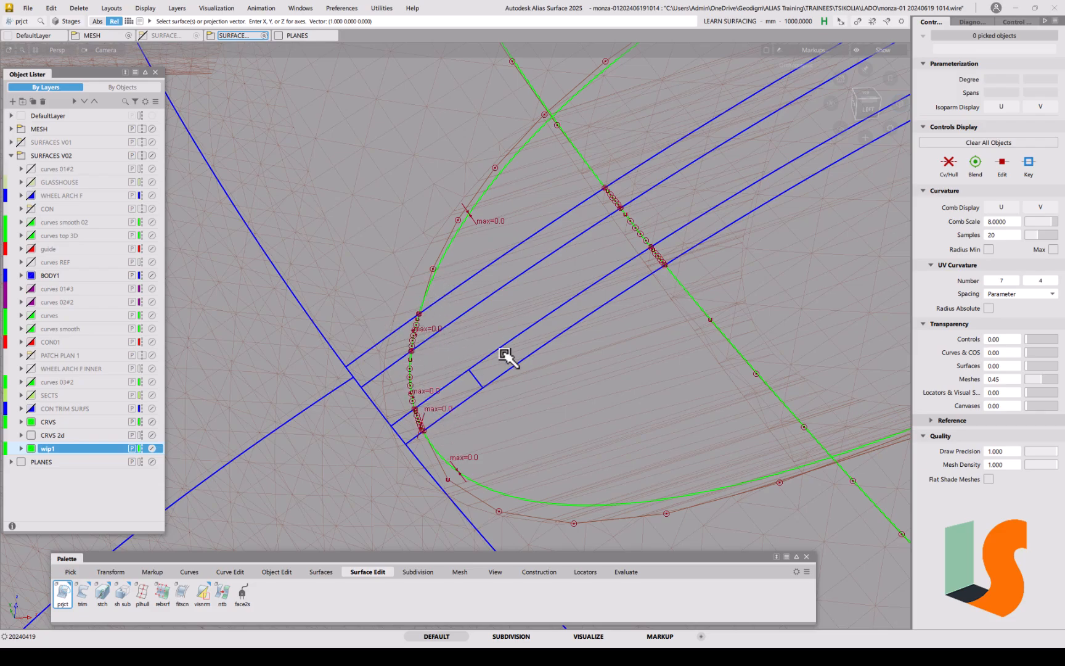
key(shift+alt)
alt+shift+drag(536, 294, 544, 326)
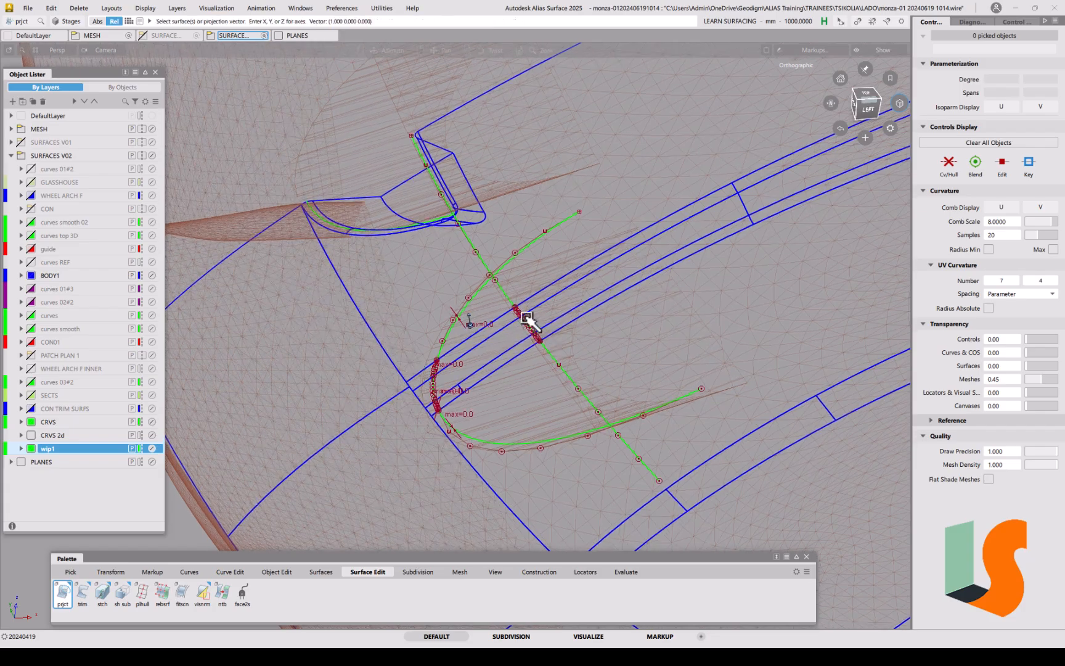
alt+shift+drag(421, 335, 537, 297)
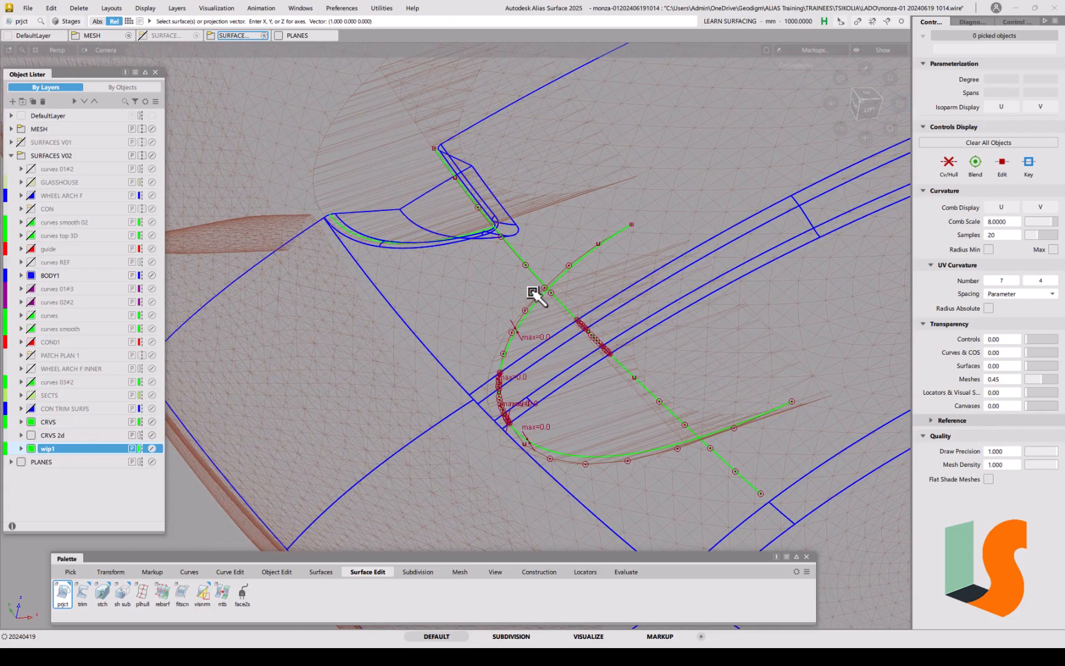
alt+shift+drag(595, 365, 503, 359)
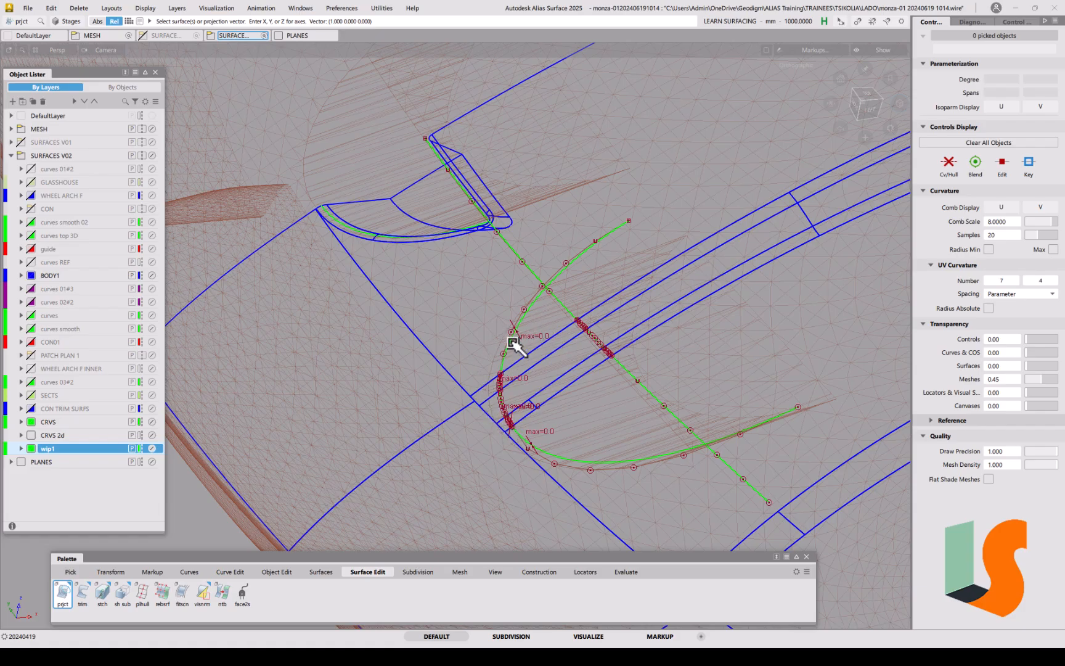
alt+shift+drag(535, 444, 506, 428)
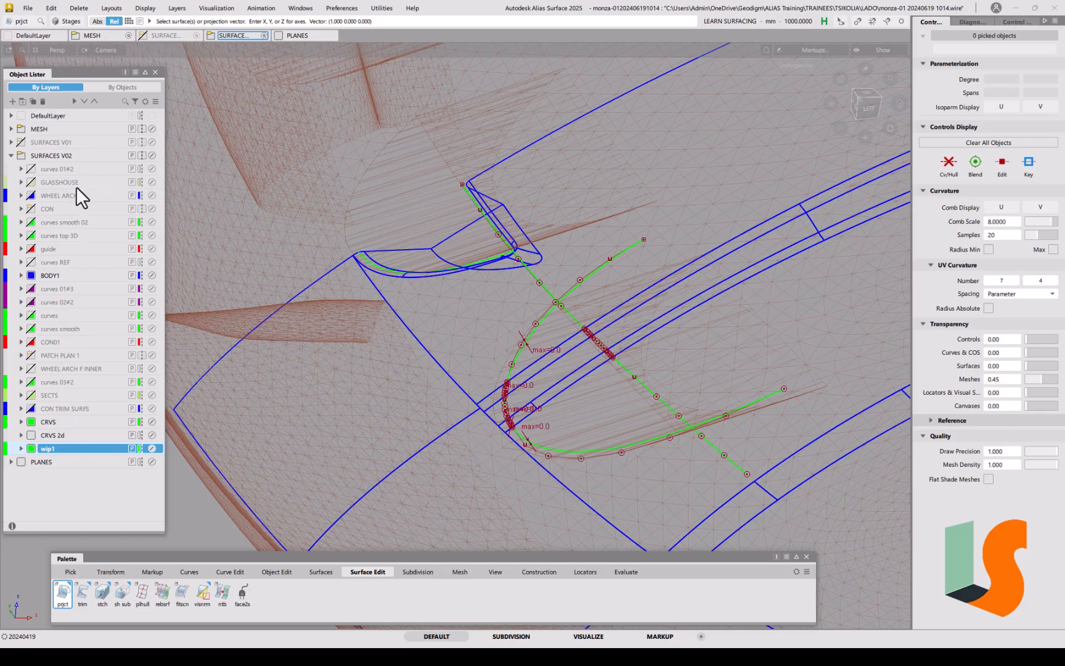
Step: Hide the MESH layer and delete all deviation locators
click(21, 128)
alt+shift+right_drag(364, 273, 191, 120)
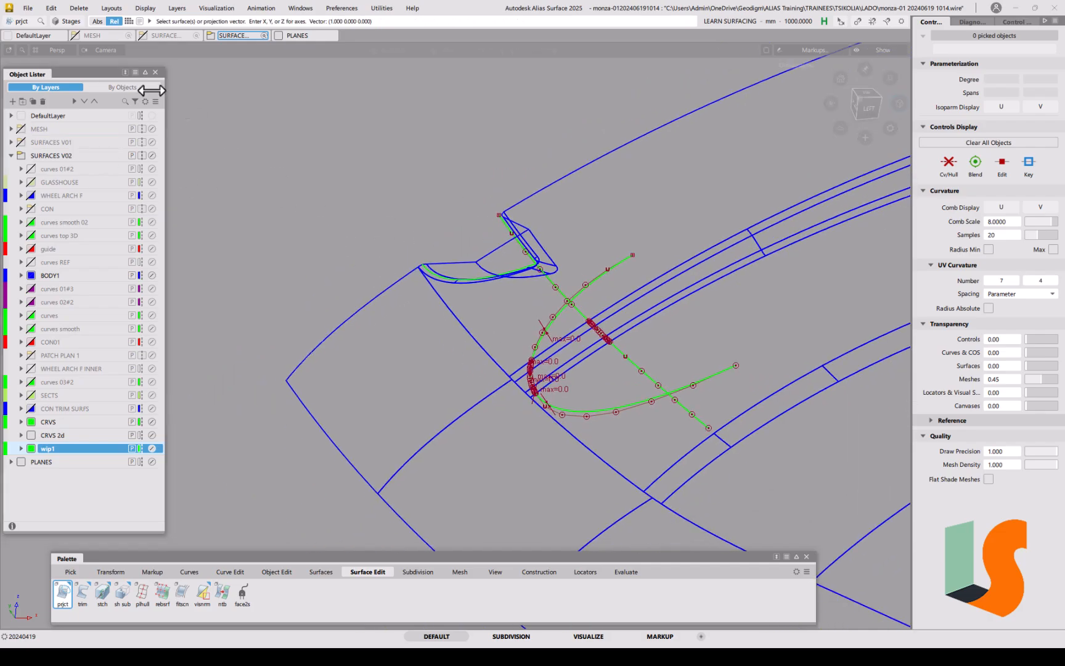
click(73, 11)
click(82, 76)
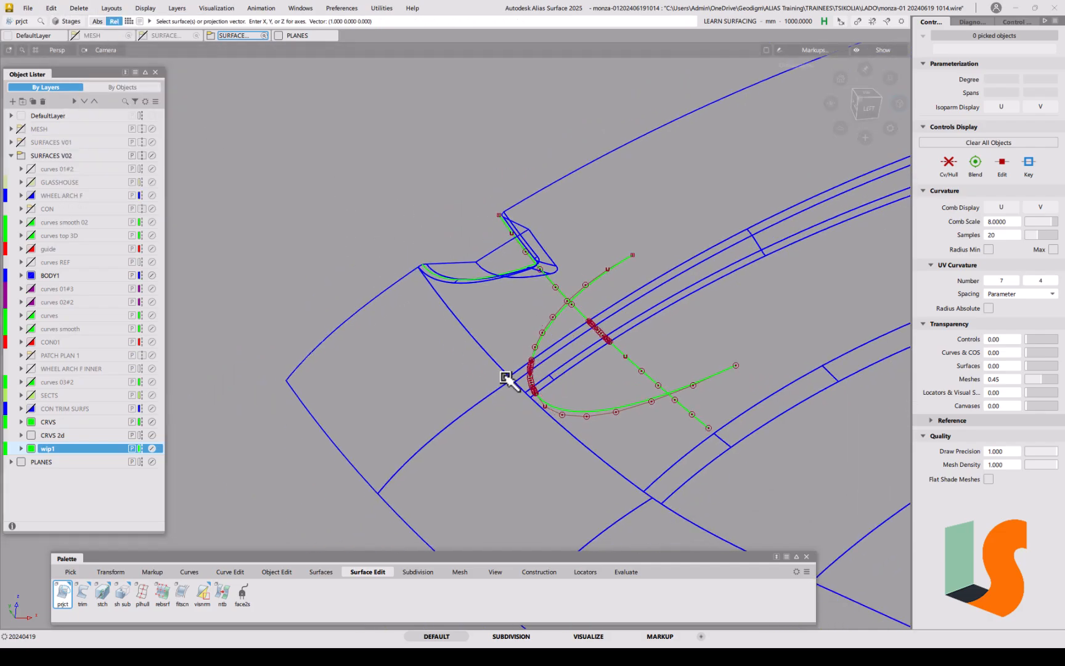
alt+shift+middle_drag(505, 345, 600, 331)
alt+shift+right_drag(600, 331, 583, 347)
alt+shift+middle_drag(584, 346, 559, 367)
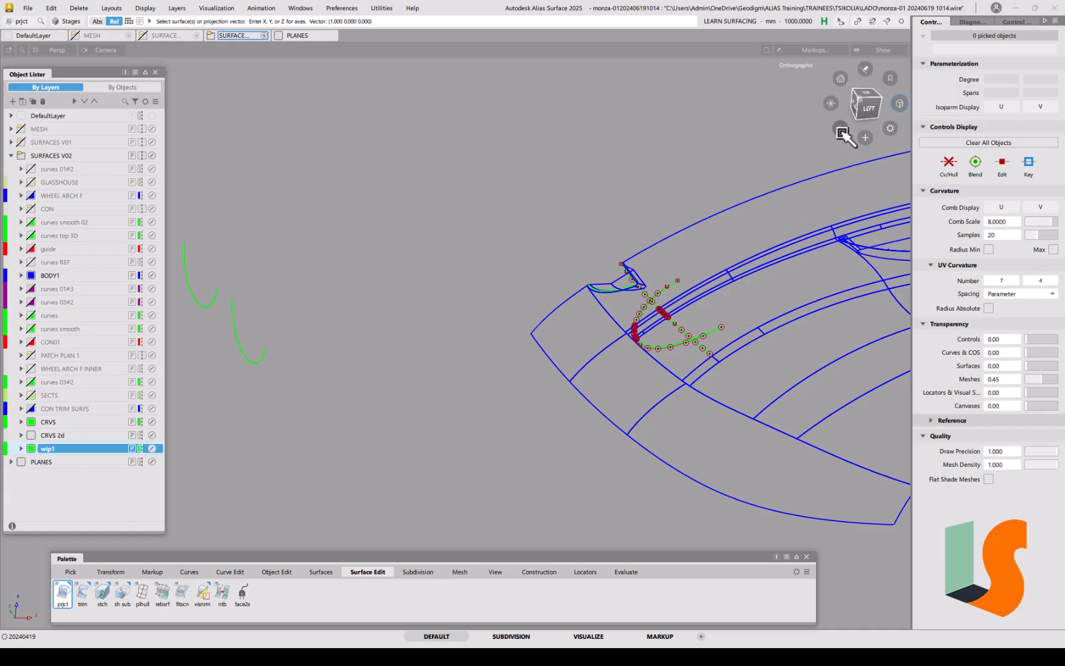
Step: In Front view, trim the arc's left upper end at the horizontal green curve, accepting the history loss
click(866, 107)
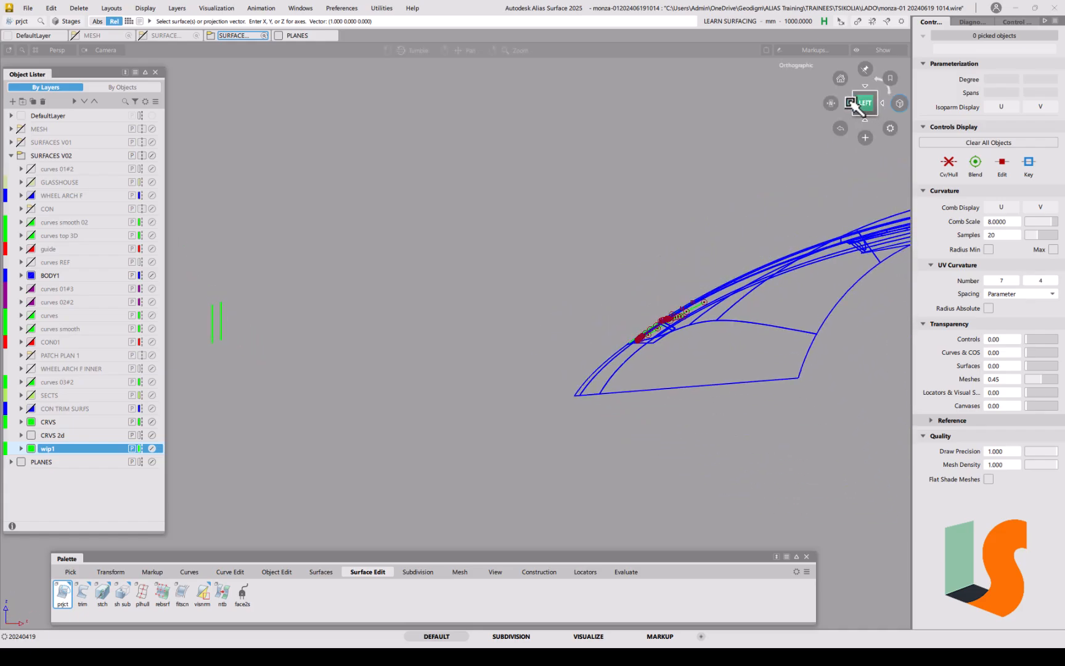
click(855, 106)
alt+shift+right_drag(666, 340, 672, 195)
alt+shift+middle_drag(706, 289, 649, 315)
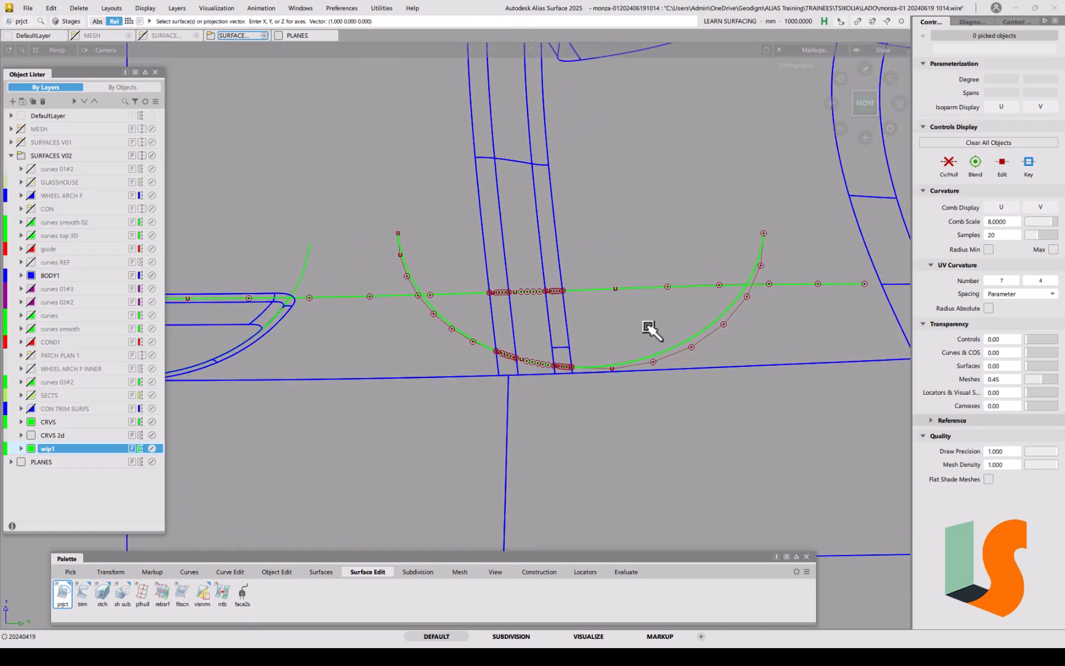
alt+shift+right_drag(617, 303, 636, 286)
alt+shift+middle_drag(636, 286, 617, 297)
alt+shift+drag(531, 302, 507, 314)
alt+shift+middle_drag(505, 323, 524, 310)
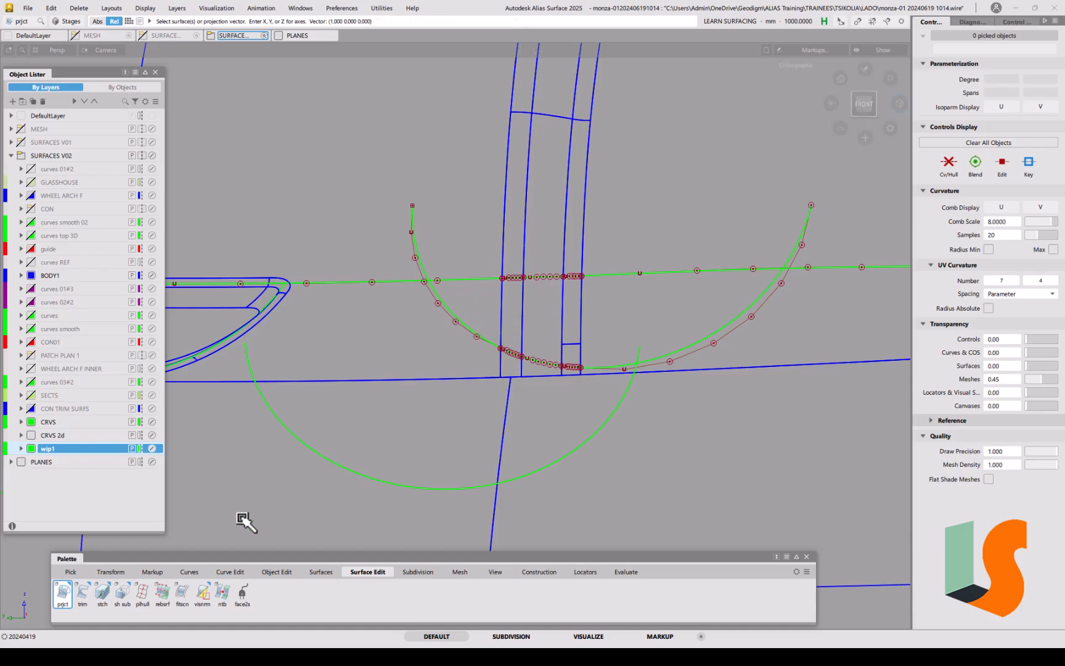
click(229, 574)
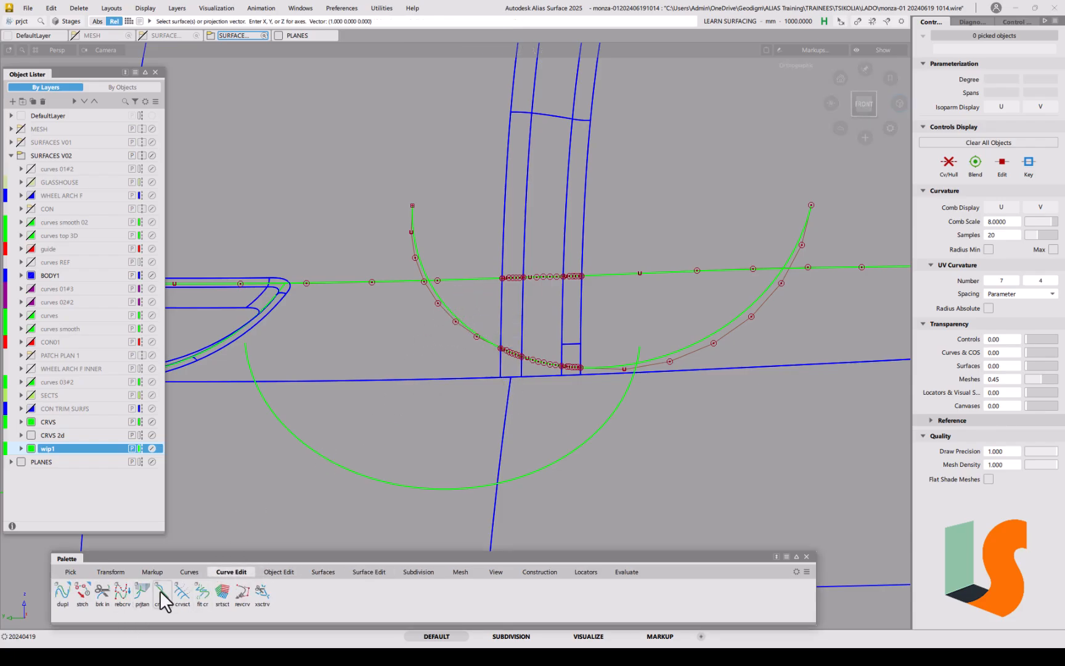
click(183, 592)
click(447, 305)
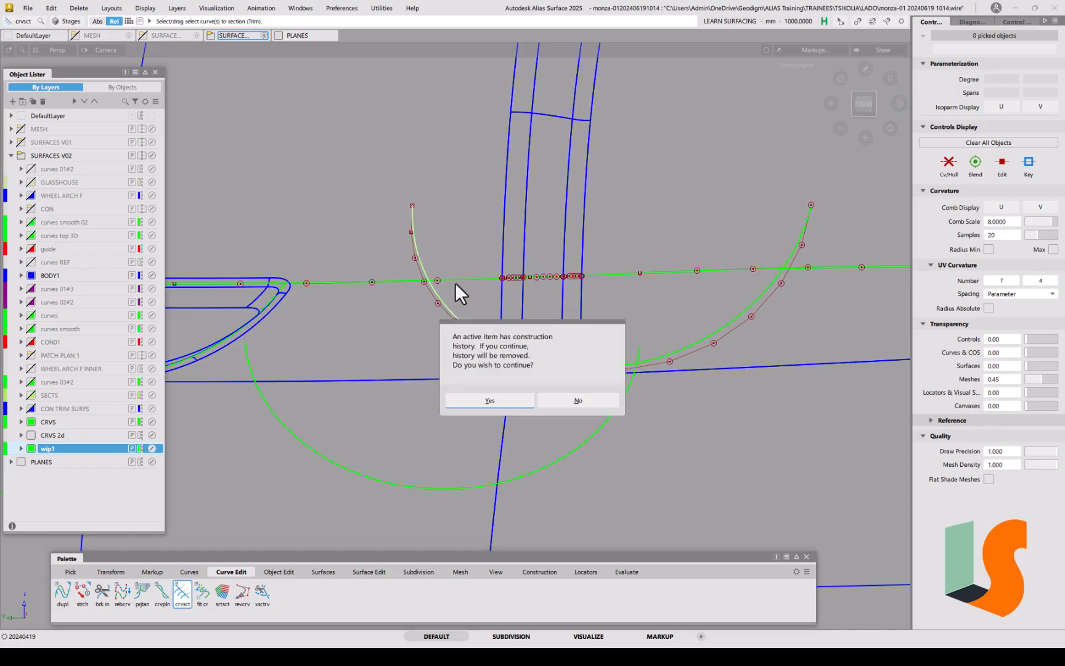
click(490, 400)
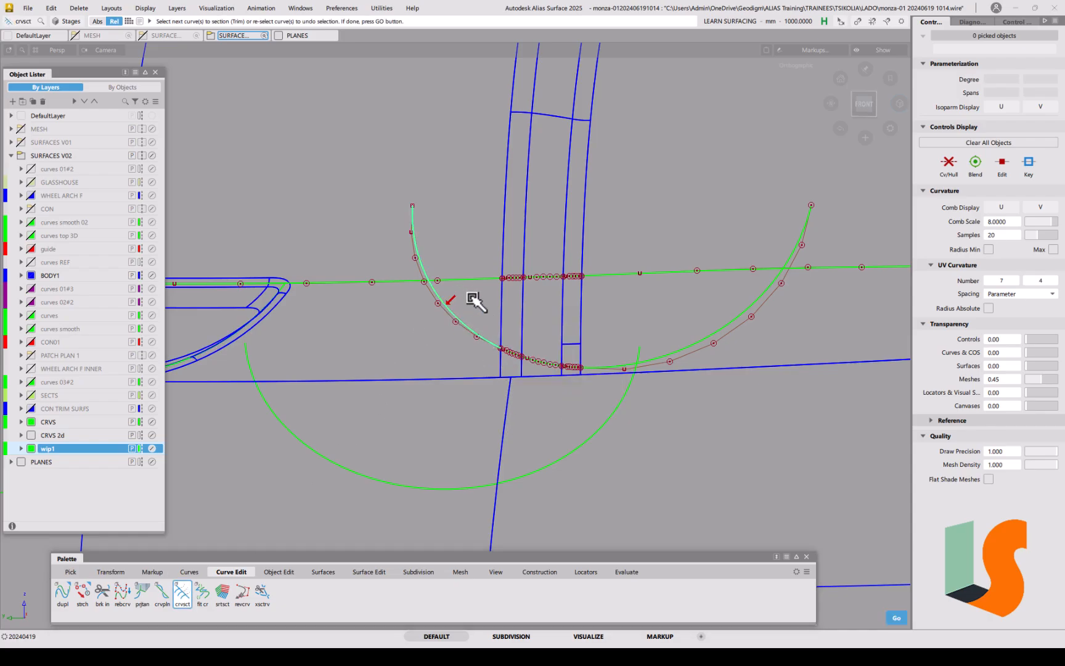
key(space)
click(465, 280)
key(space)
Step: Trim the arc's right upper end at the horizontal curve, again discarding its history
click(739, 312)
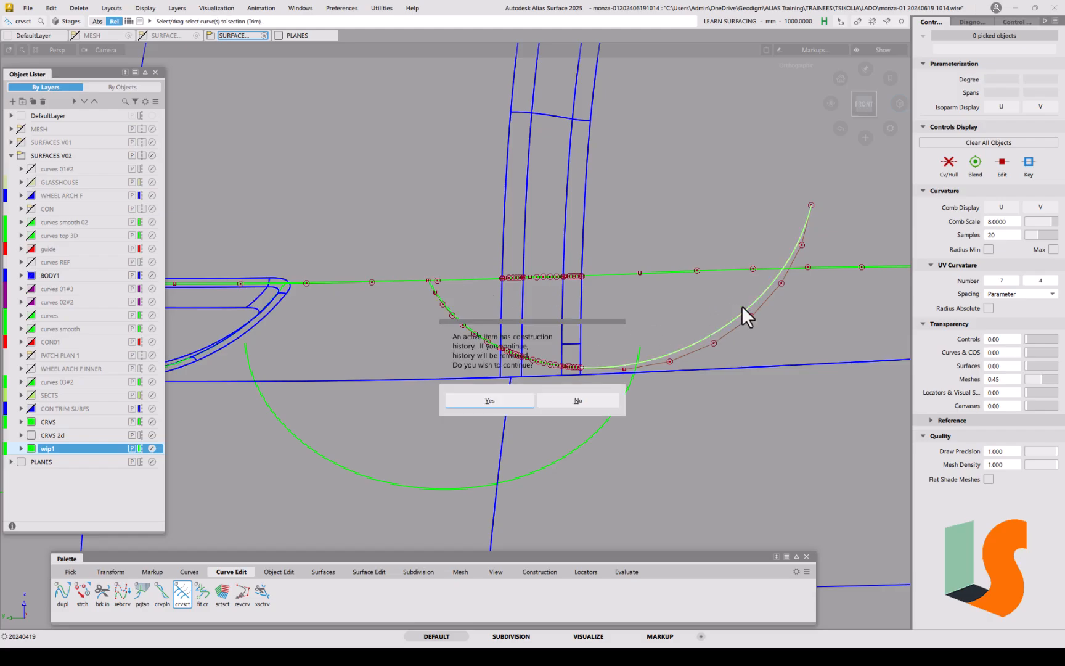
click(492, 401)
key(space)
click(734, 270)
key(space)
Step: Select all ten green wheel-arch curves
alt+shift+drag(753, 288, 683, 311)
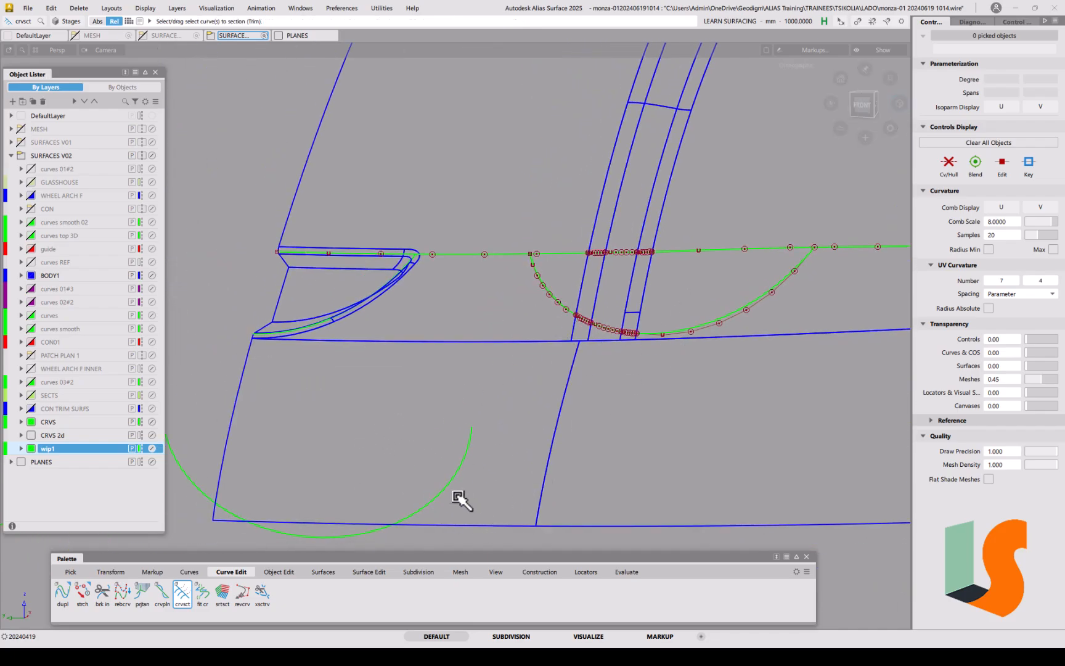
ctrl+shift+drag(576, 313, 572, 264)
drag(503, 230, 708, 339)
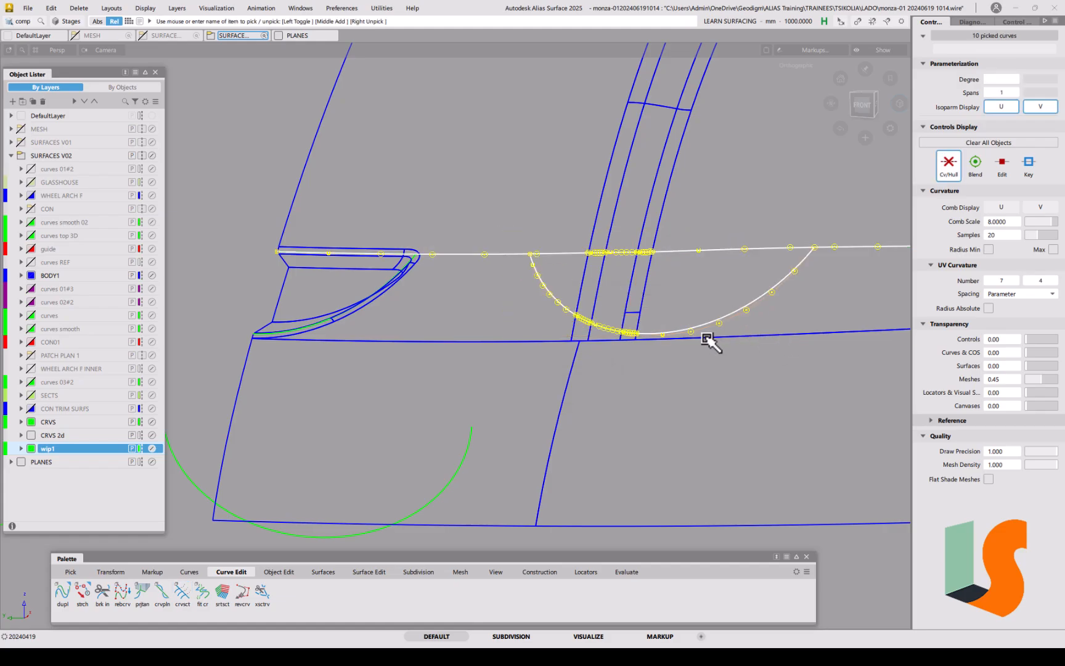
Step: Delete the construction history of the arch and horizontal curves
click(951, 165)
click(662, 301)
alt+shift+right_drag(662, 300, 641, 275)
ctrl+shift+drag(547, 290, 574, 305)
drag(532, 221, 764, 331)
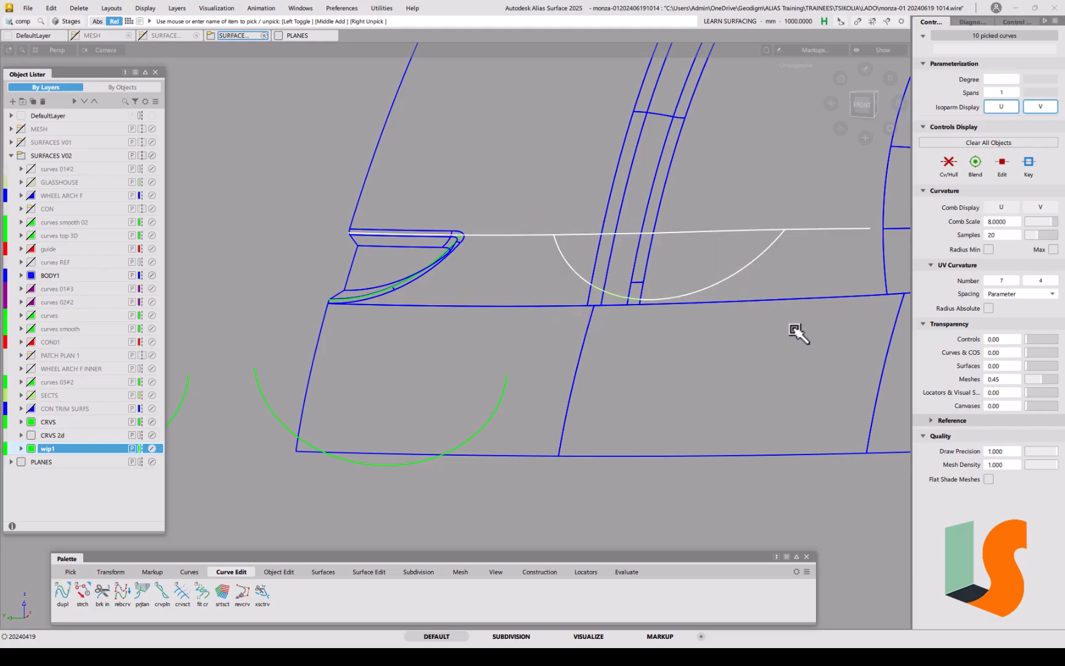
key(ctrl+h)
click(534, 382)
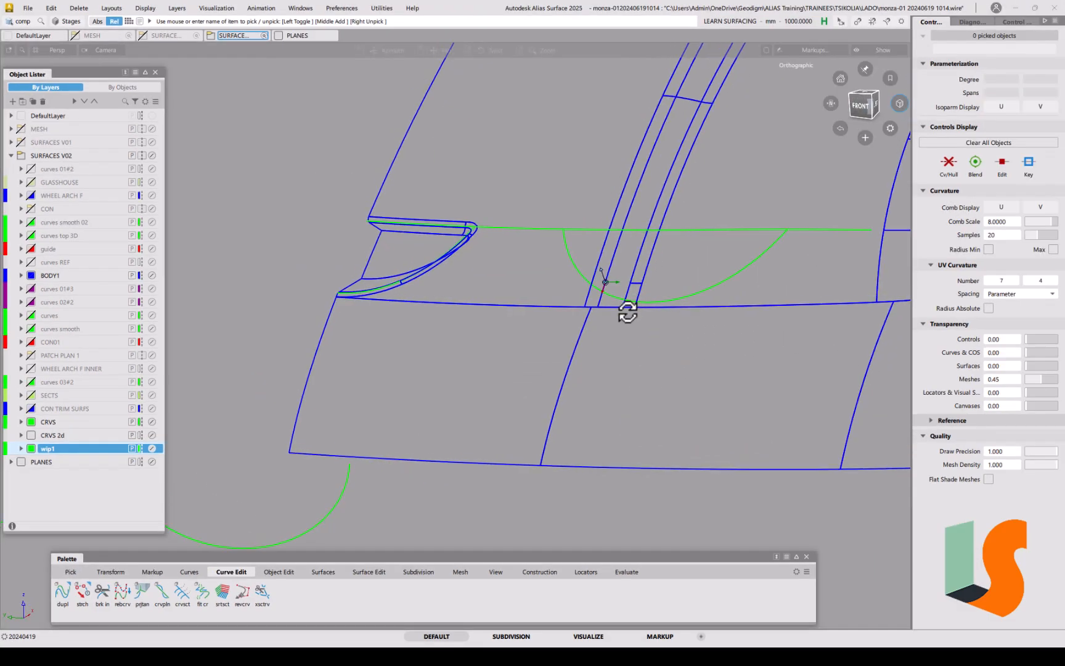
Step: Isolate the circle-segment arc and both horizontal line parts in Front view
alt+shift+right_drag(620, 297, 606, 292)
alt+shift+middle_drag(607, 292, 641, 274)
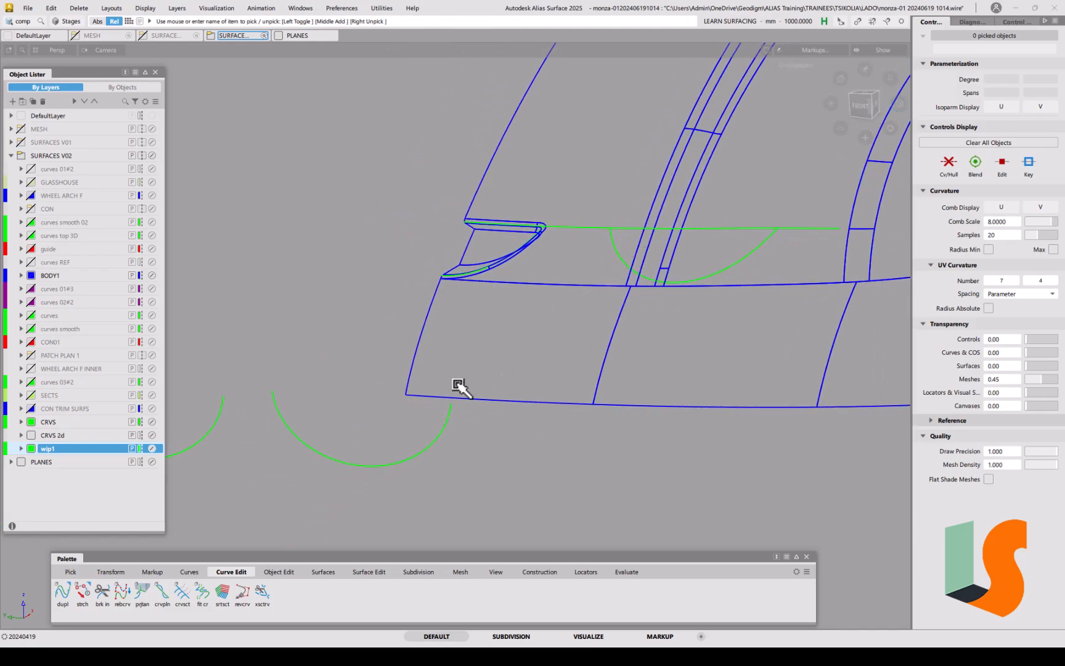
ctrl+shift+drag(521, 343, 558, 361)
click(420, 443)
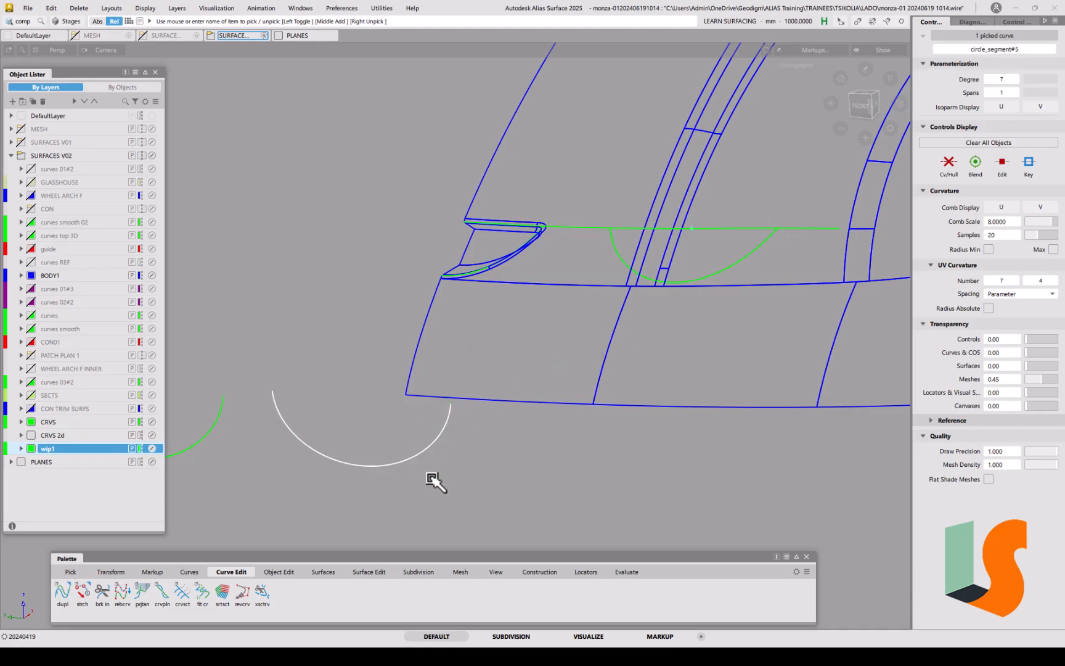
click(628, 233)
click(709, 238)
key(alt+h)
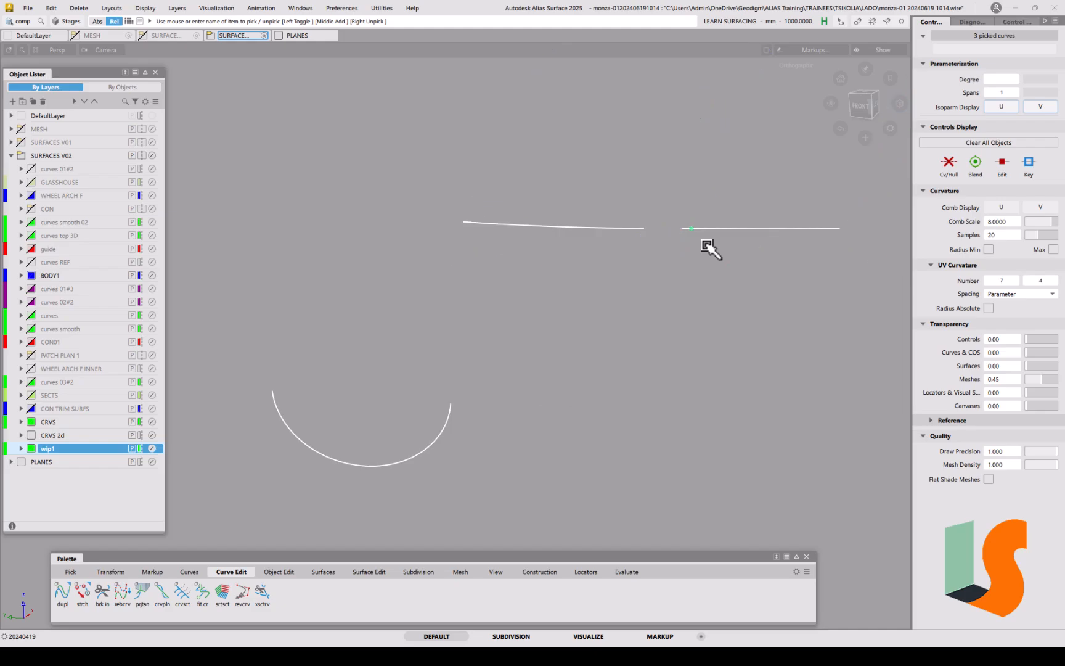
click(865, 105)
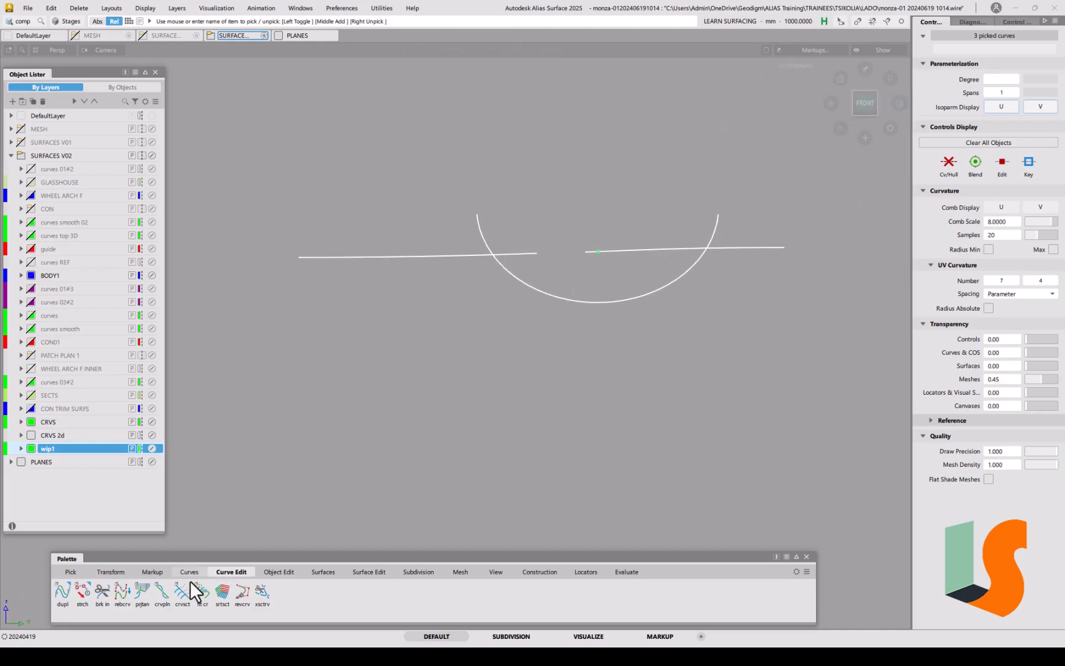
Step: Trim the circle-segment arc's left end at the horizontal line with crvsct
click(182, 604)
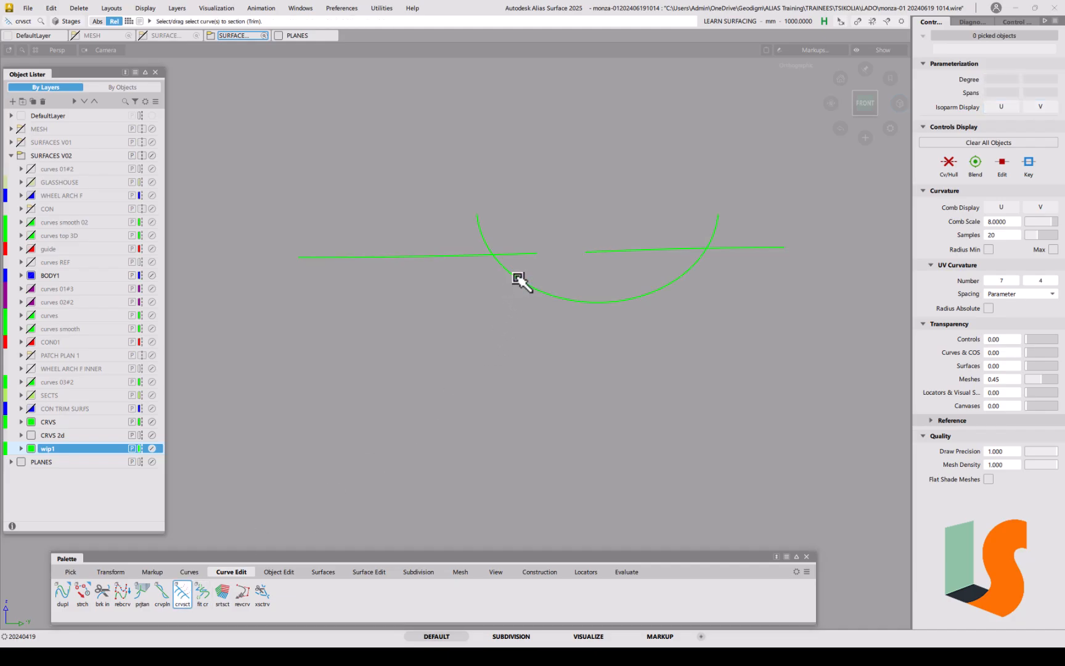
key(space)
click(507, 255)
key(space)
click(697, 265)
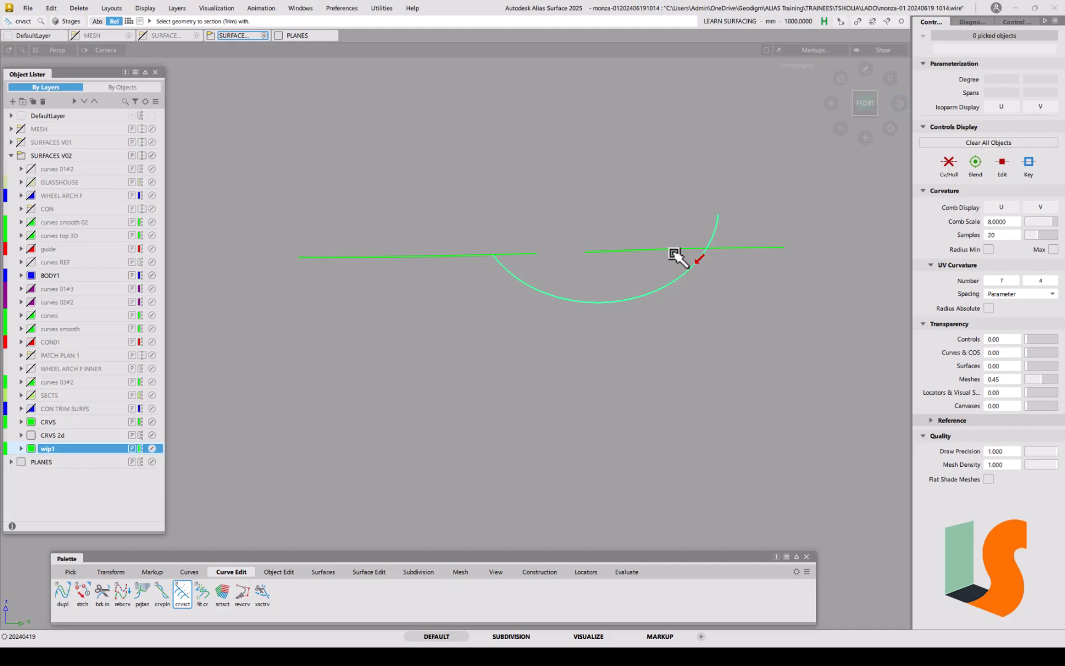
key(space)
mouse_move(665, 281)
alt+shift+mouse_down()
mouse_move(566, 317)
mouse_move(590, 331)
mouse_move(583, 278)
mouse_move(571, 300)
mouse_move(582, 328)
mouse_move(533, 407)
alt+shift+mouse_up()
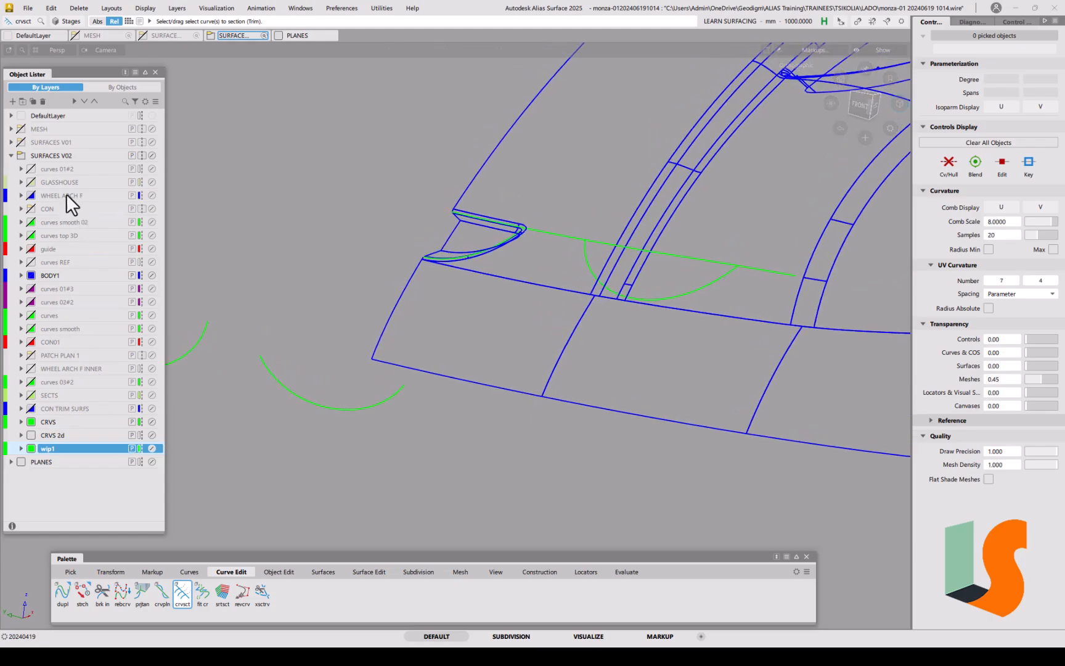
Step: Create a red layer named wip2 inside SURFACES V02
right_click(45, 155)
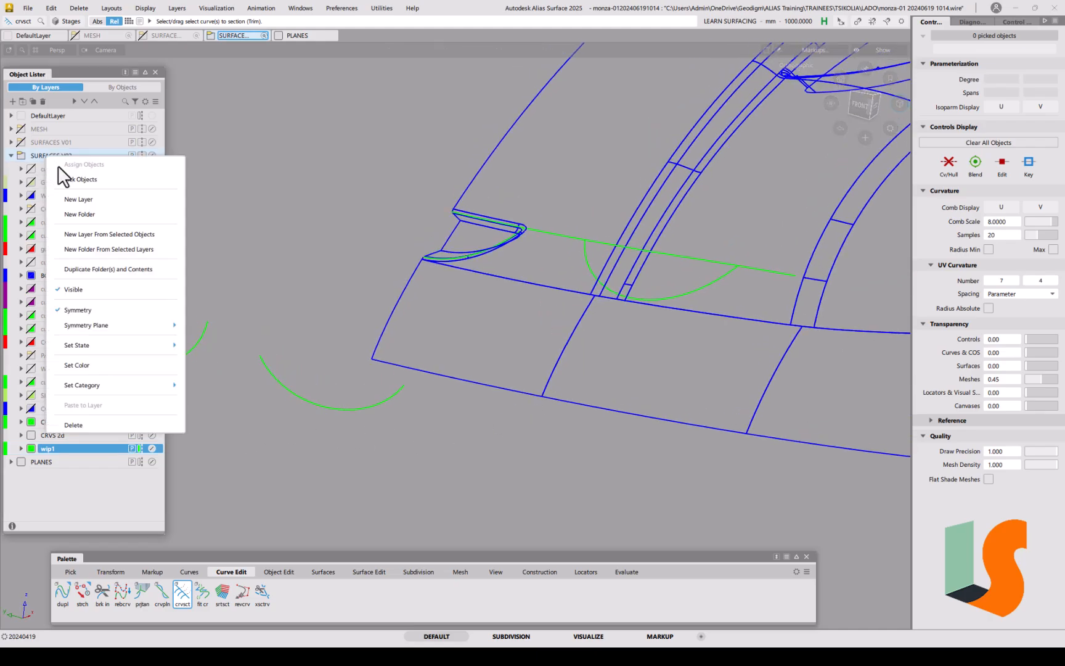
click(69, 203)
double_click(50, 463)
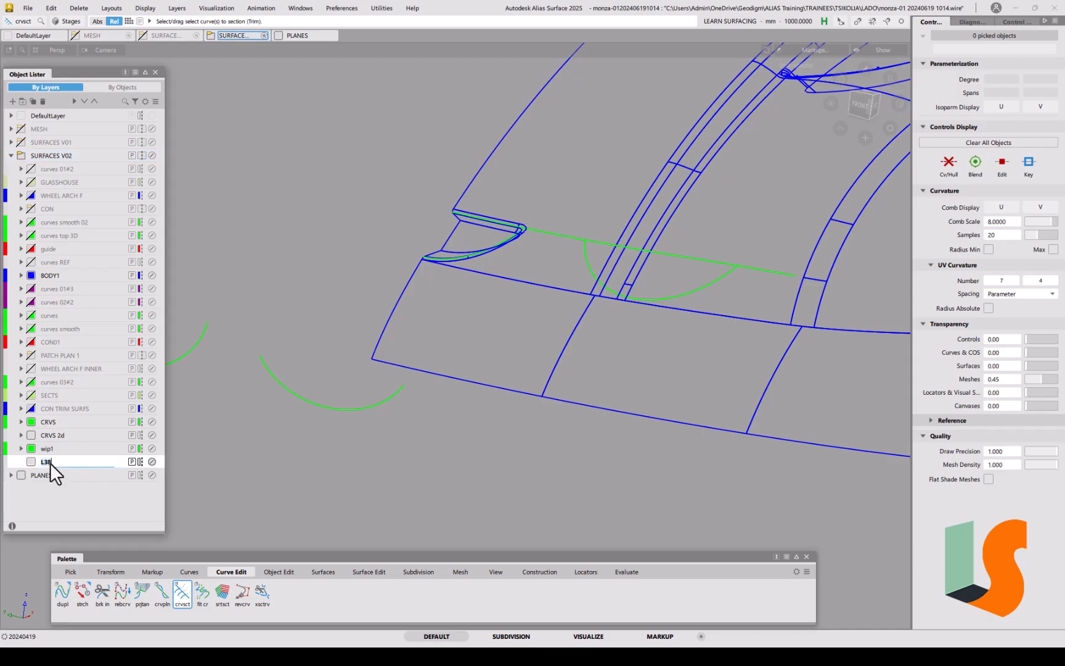
key(Return)
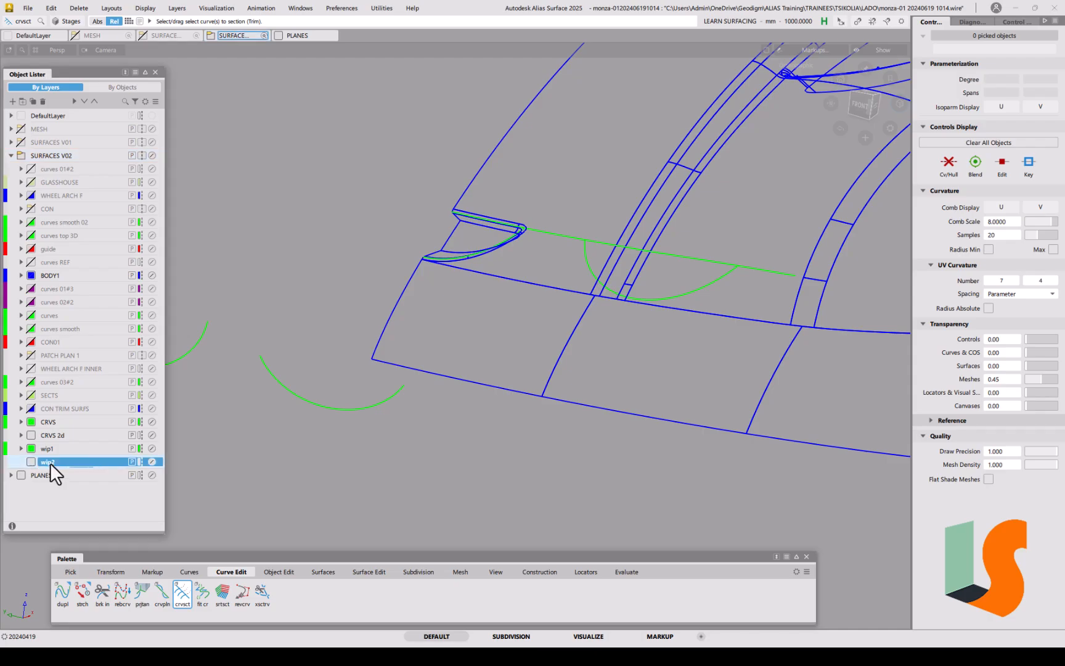
click(30, 463)
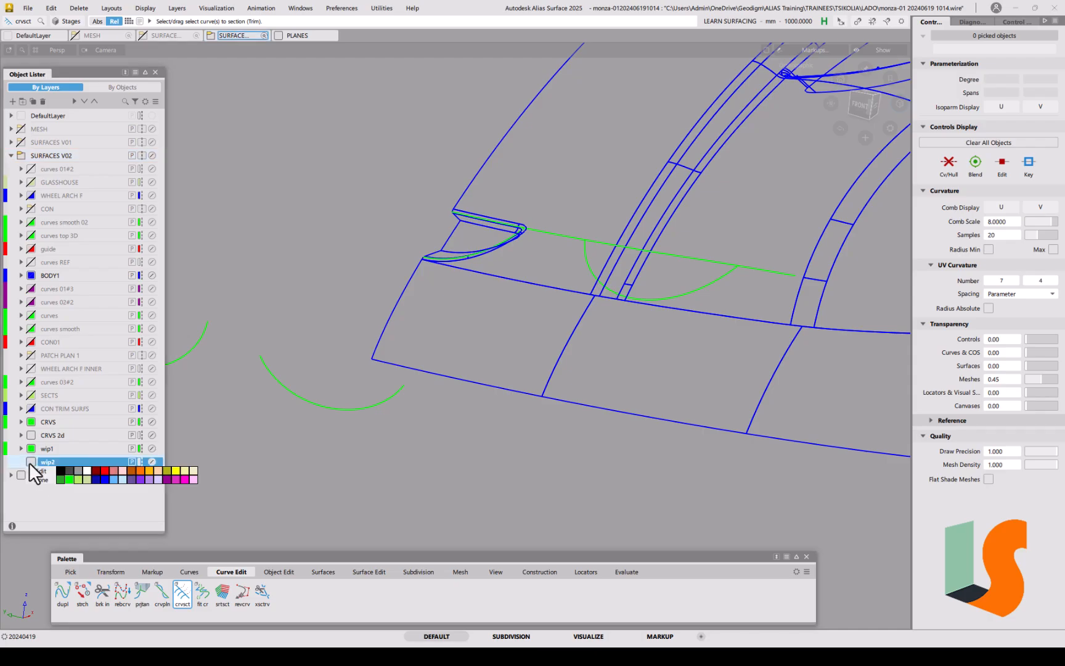
click(104, 469)
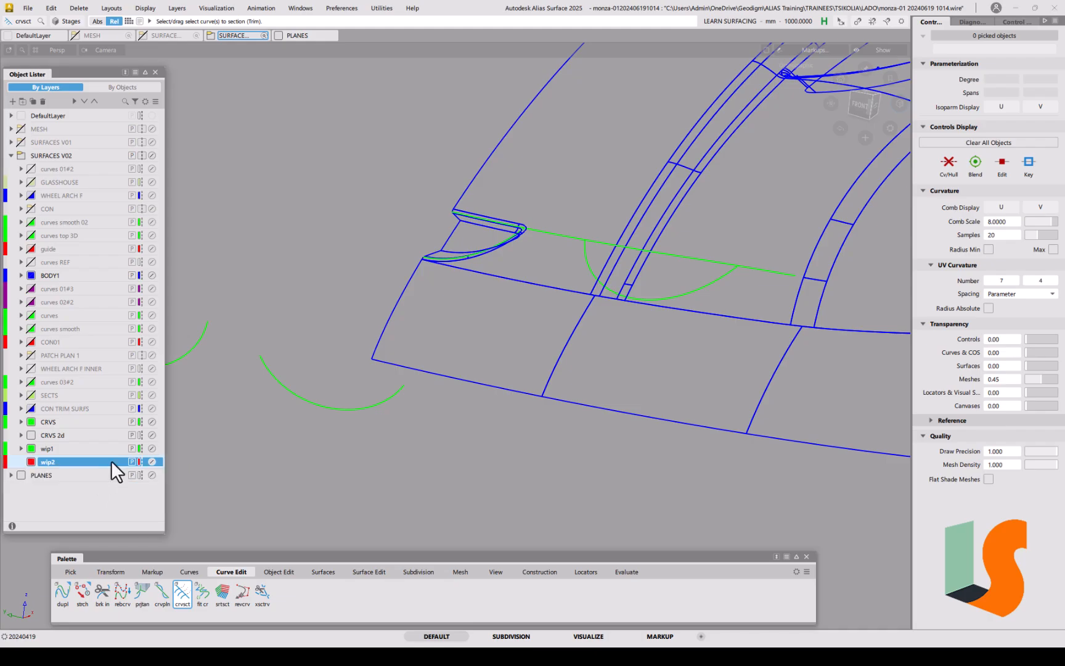
Step: Assign the circle-segment arc to the wip2 layer
ctrl+shift+drag(314, 403, 330, 405)
click(331, 407)
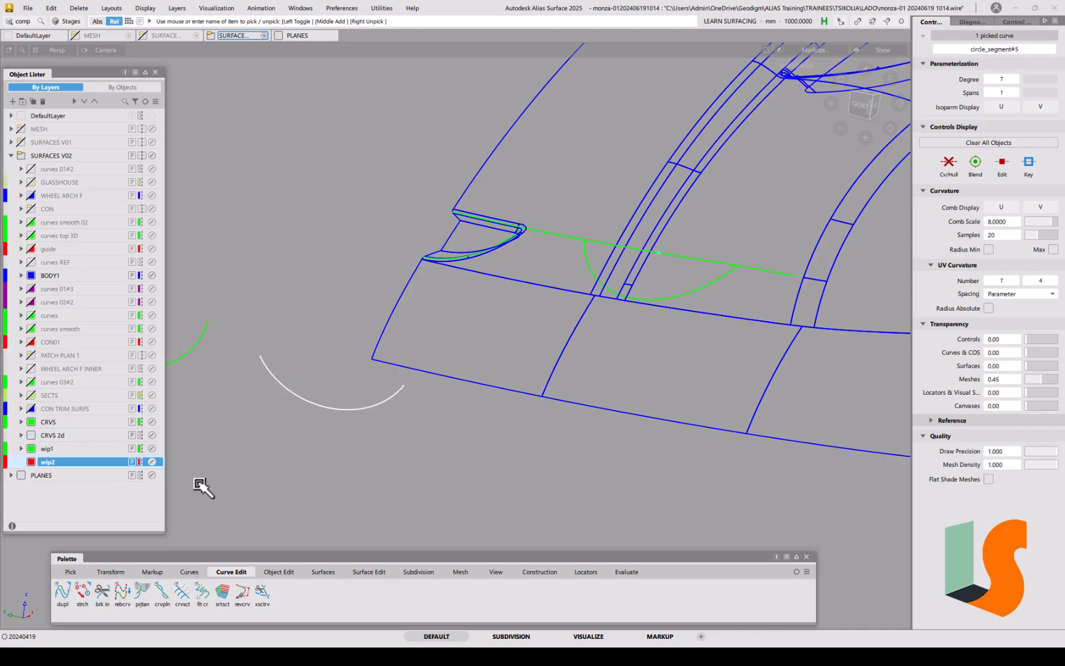
right_click(71, 462)
click(103, 371)
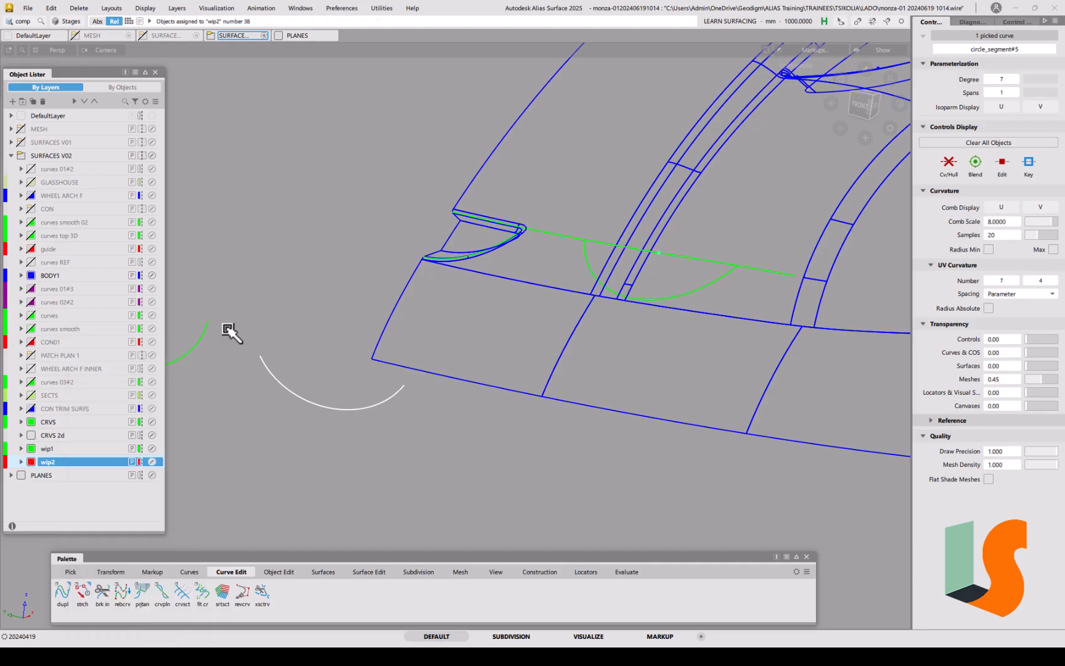
Step: Move the arc sideways and up onto the car body near the wheel arch
ctrl+shift+right_drag(452, 471, 452, 450)
drag(377, 479, 669, 385)
alt+shift+right_drag(668, 352, 783, 305)
alt+shift+middle_drag(783, 305, 505, 361)
alt+shift+drag(625, 347, 590, 370)
alt+shift+drag(666, 386, 638, 402)
alt+shift+middle_drag(647, 406, 624, 412)
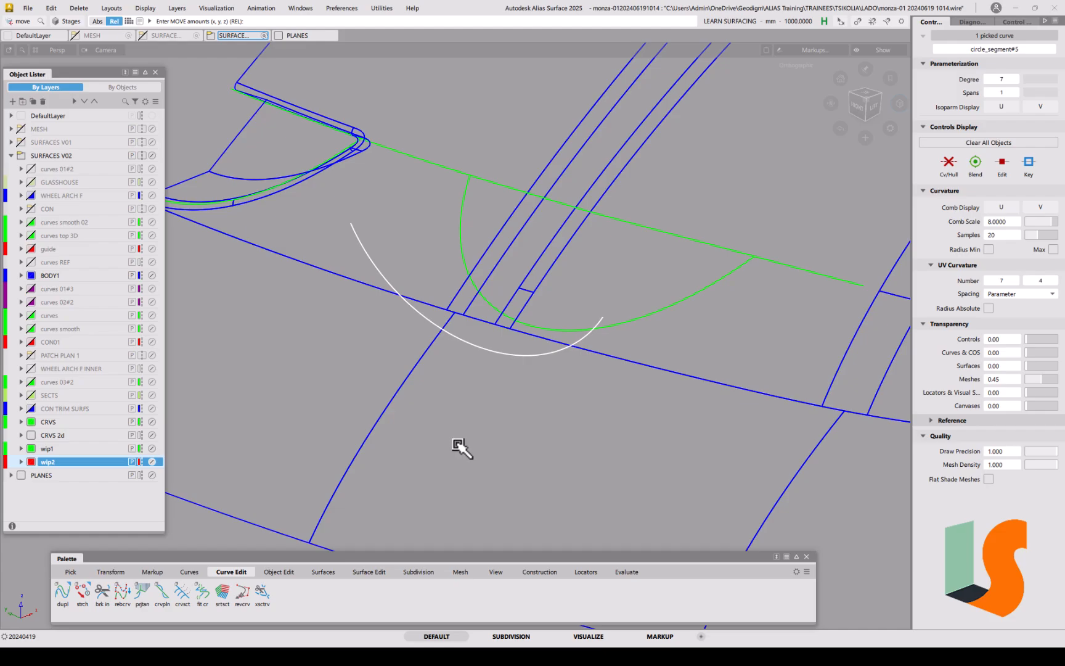
drag(453, 449, 548, 427)
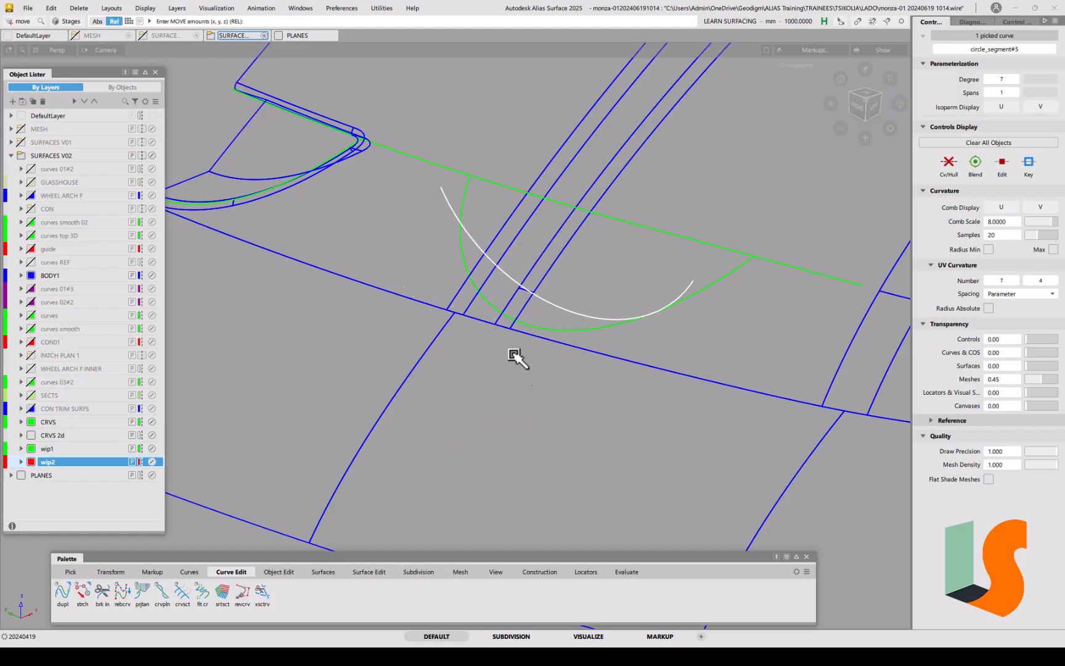
Step: Set the arc's pivot at its upper-left end and snap that end onto the green curve's end
ctrl+shift+right_click(536, 302)
click(580, 289)
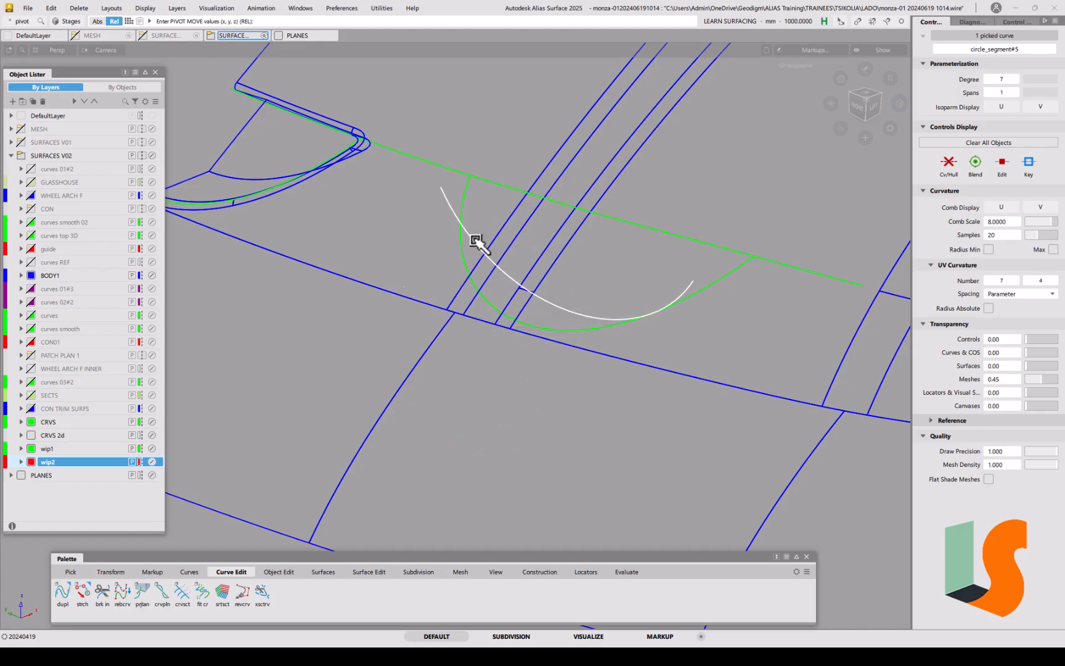
ctrl+alt+drag(470, 240, 435, 189)
ctrl+shift+right_drag(478, 204, 475, 182)
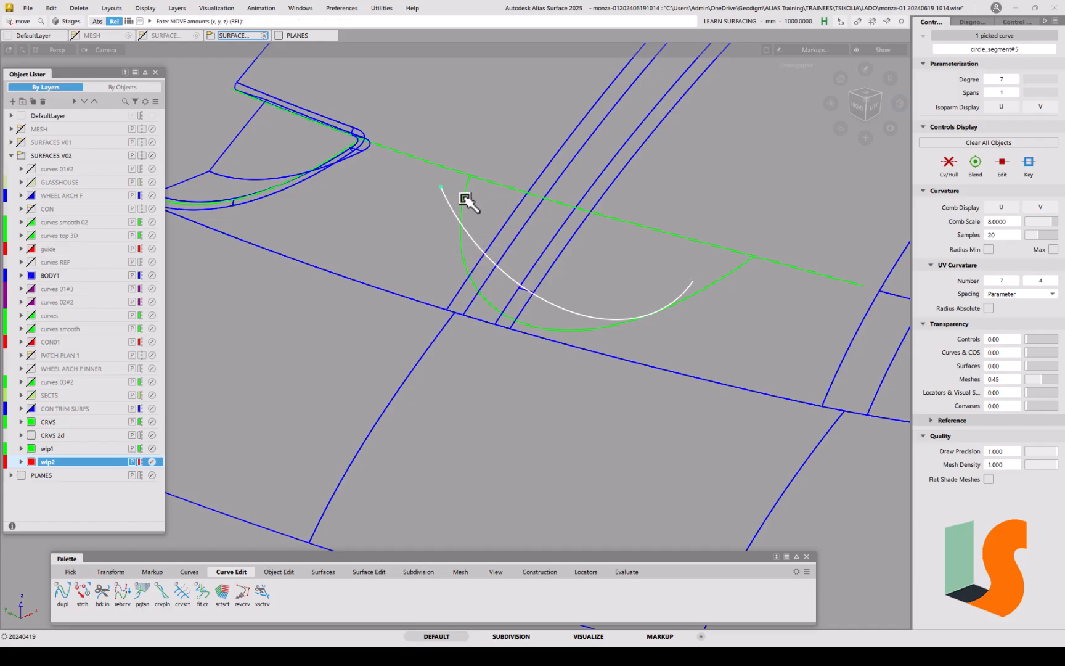
drag(467, 201, 493, 146)
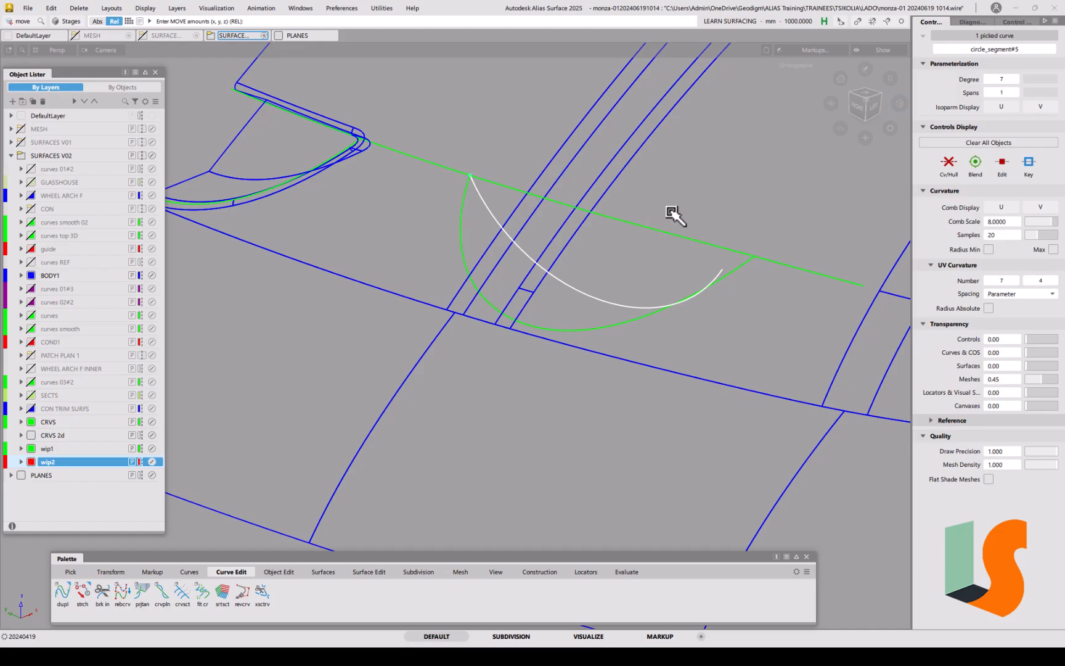
Step: Show circle_segment#5's control points and hull from an angled view
click(878, 108)
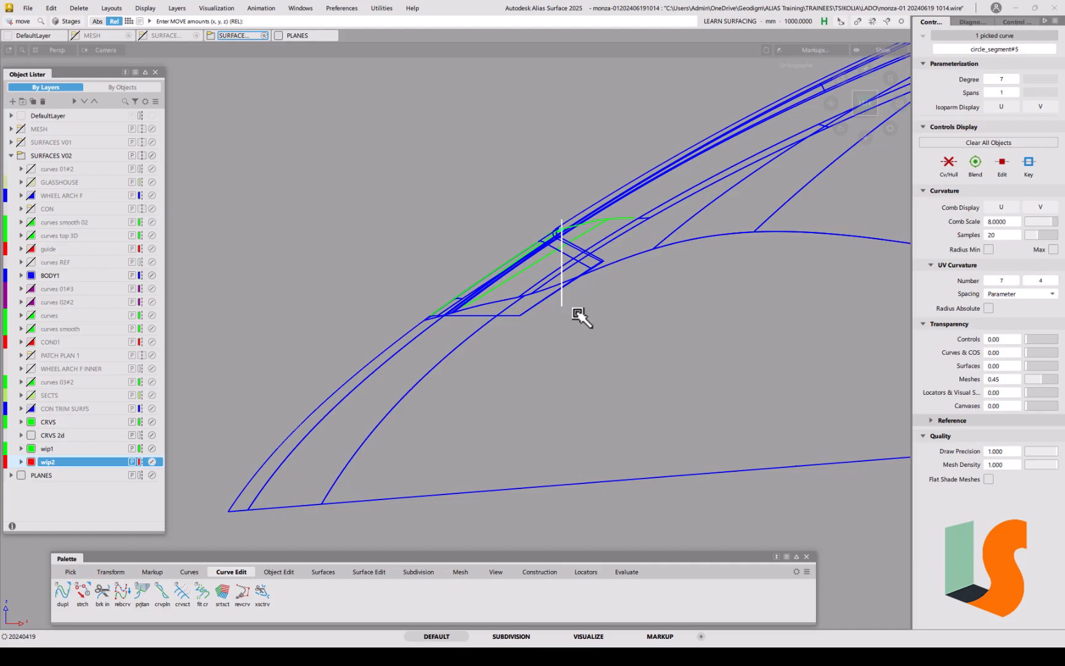
alt+shift+drag(488, 263, 649, 317)
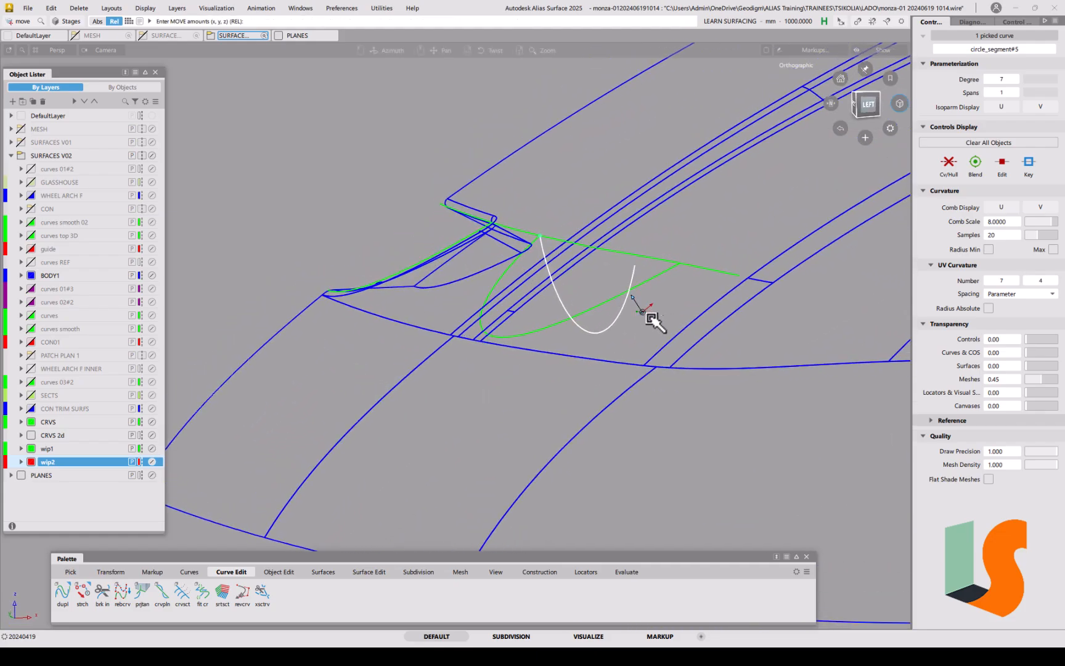
click(949, 165)
alt+shift+drag(657, 309, 707, 318)
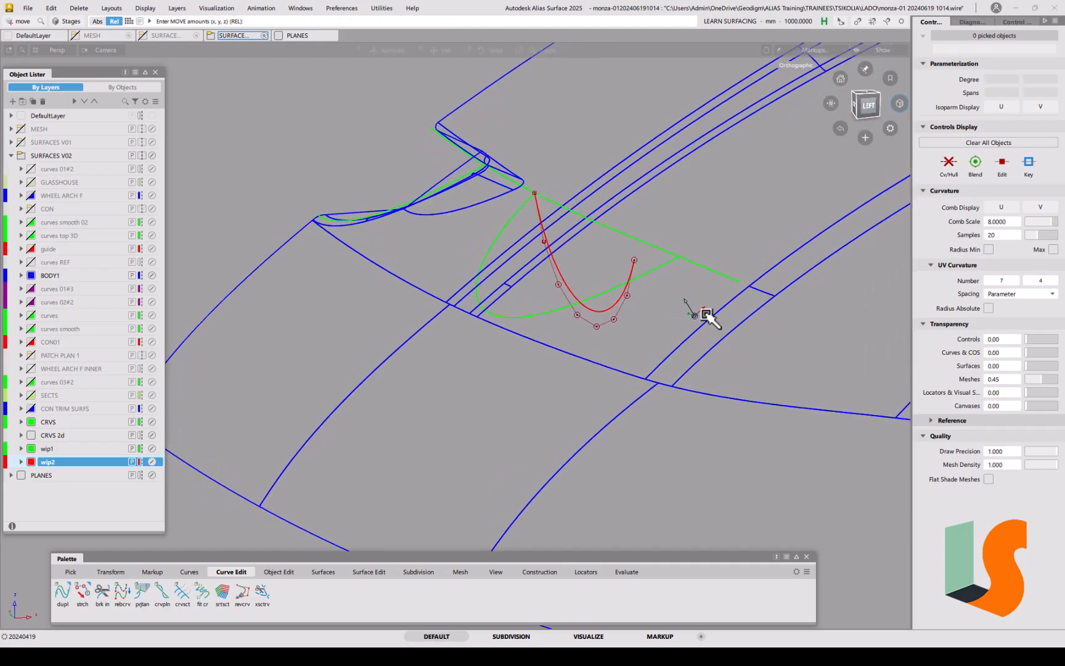
Step: Turn on Prop Mod and pull six arc CVs left to sweep the lower bend
key(t)
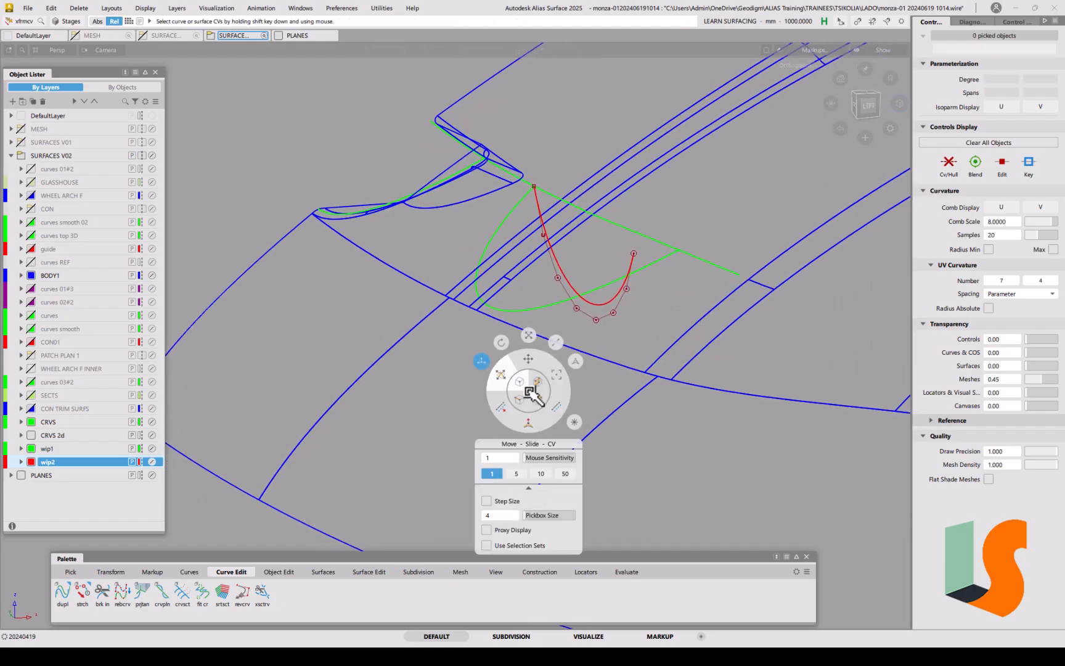
click(574, 362)
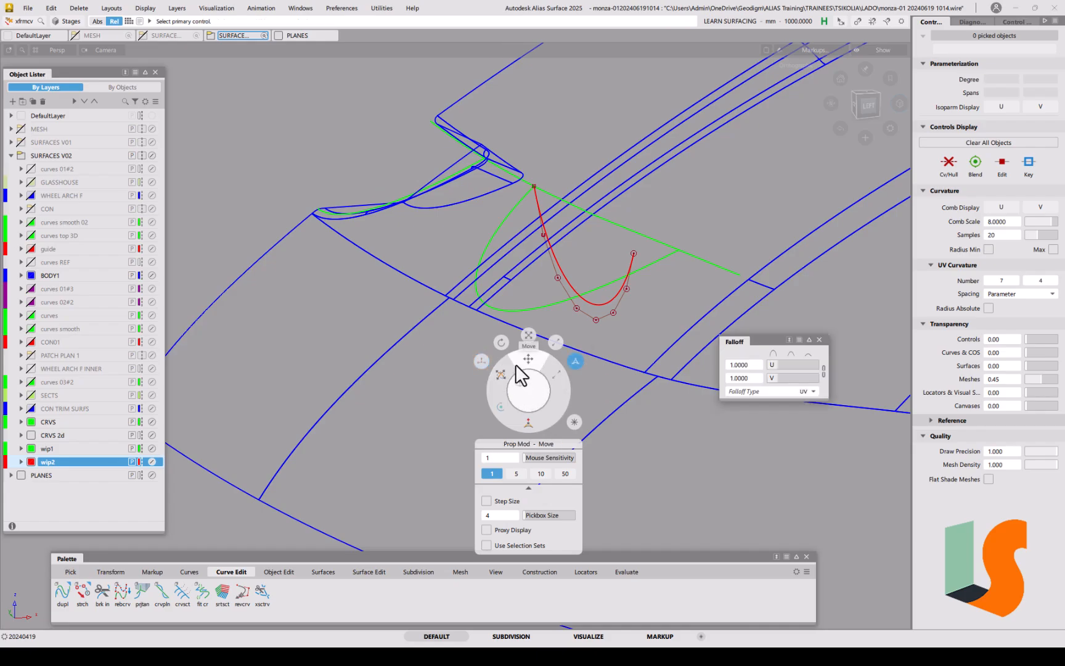
click(596, 321)
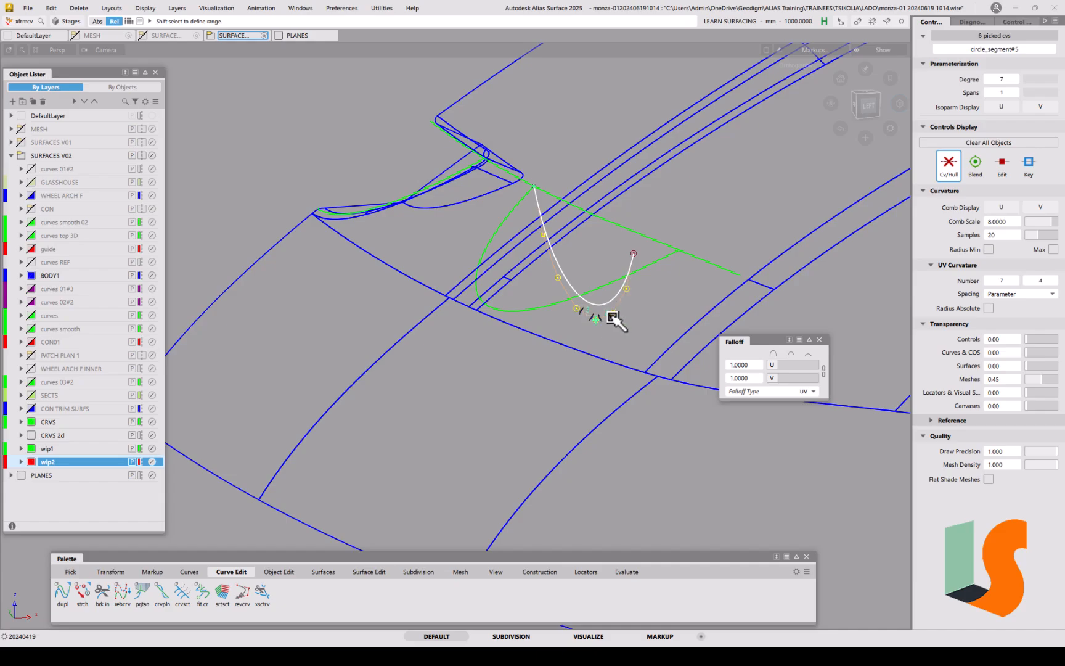
drag(671, 330, 533, 357)
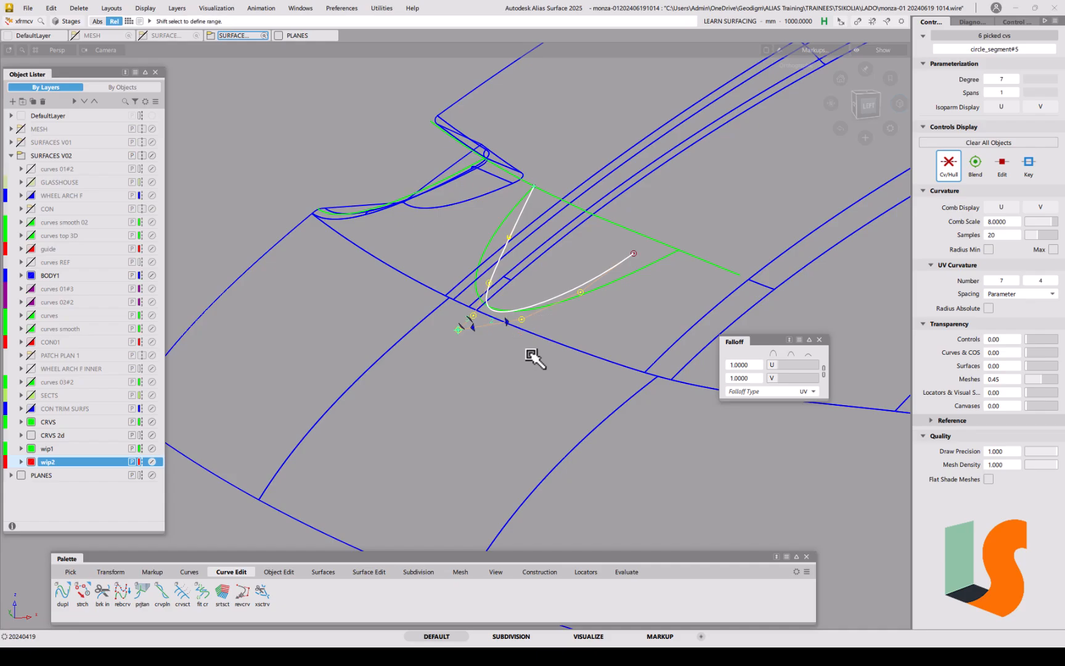
Step: Check the reshaped arc against the green curves from Front and oblique views, then deselect
click(867, 106)
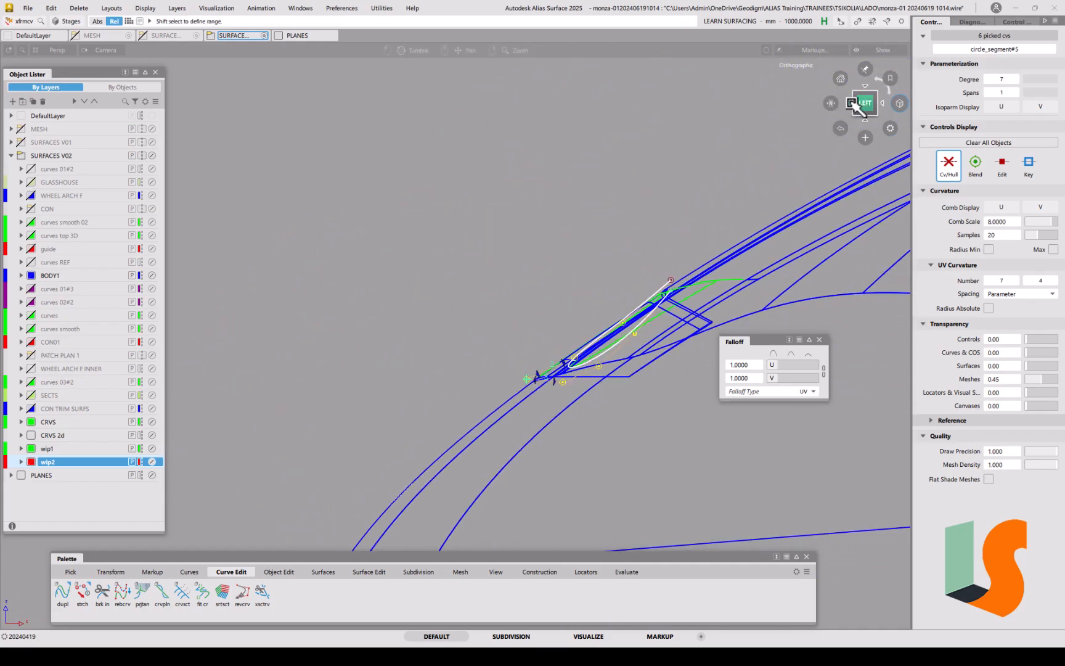
click(856, 104)
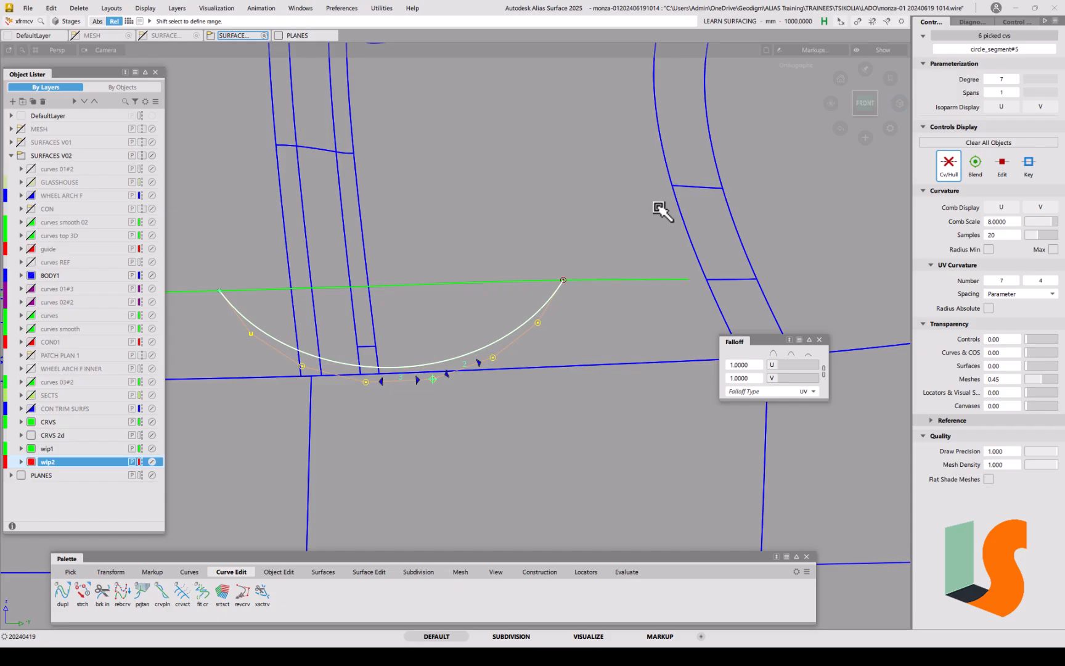
alt+shift+drag(592, 349, 525, 421)
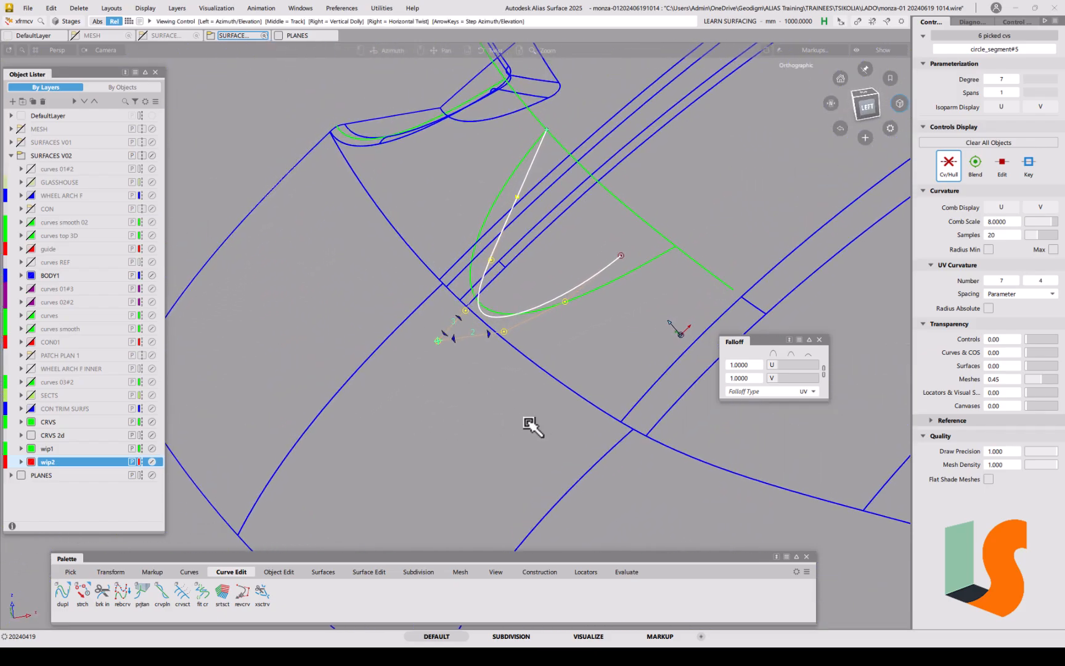
alt+shift+middle_drag(527, 424, 482, 450)
alt+shift+drag(471, 433, 518, 377)
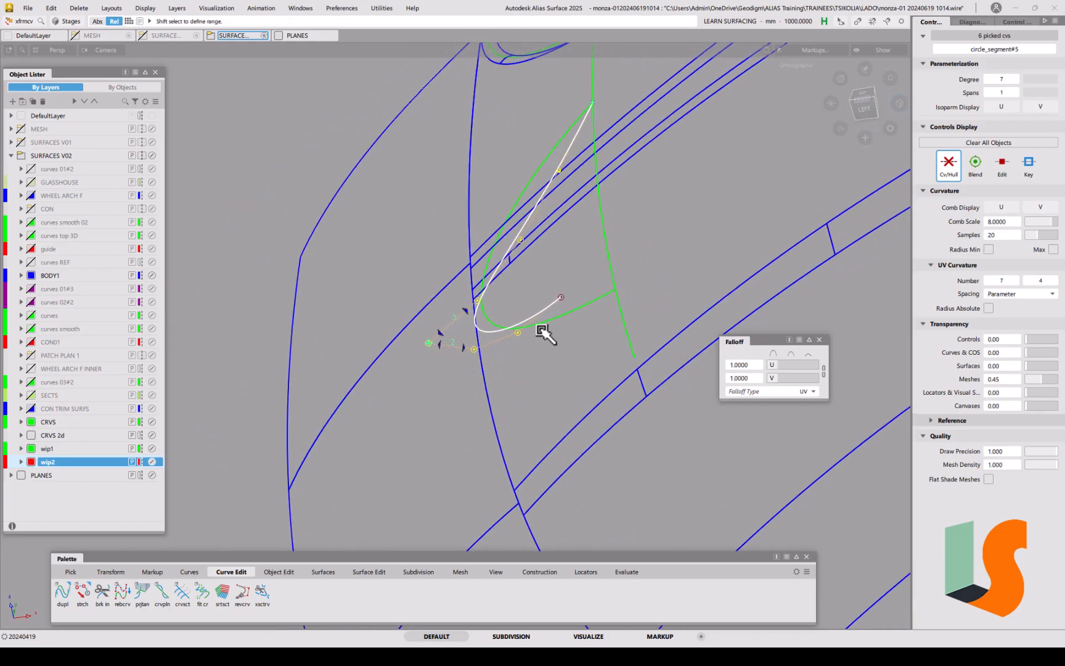
alt+shift+drag(545, 334, 495, 352)
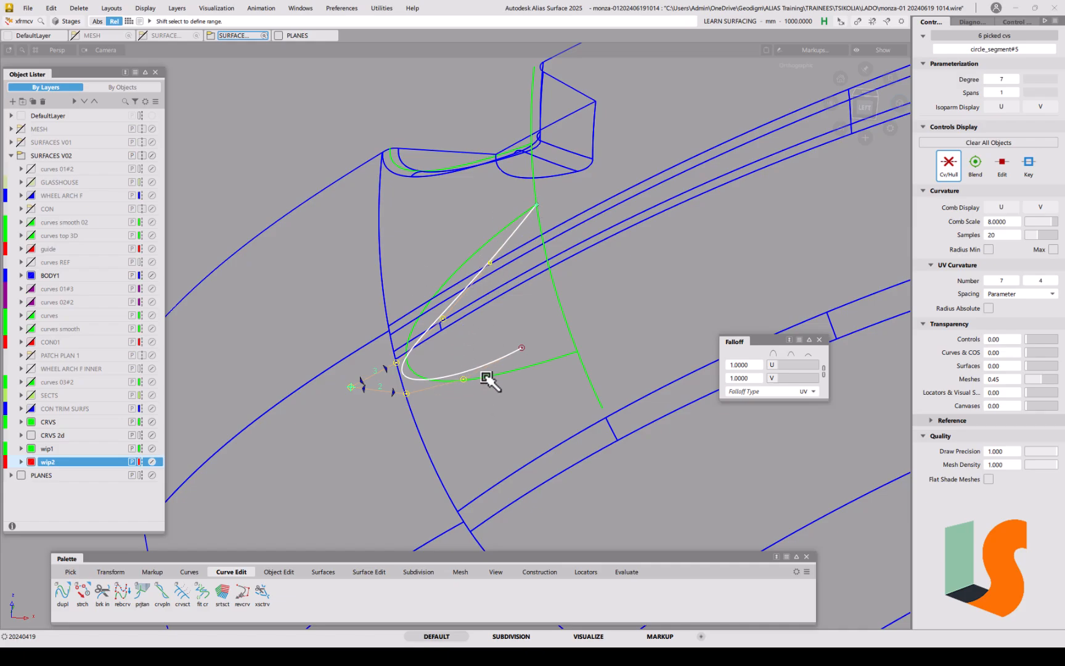
click(501, 427)
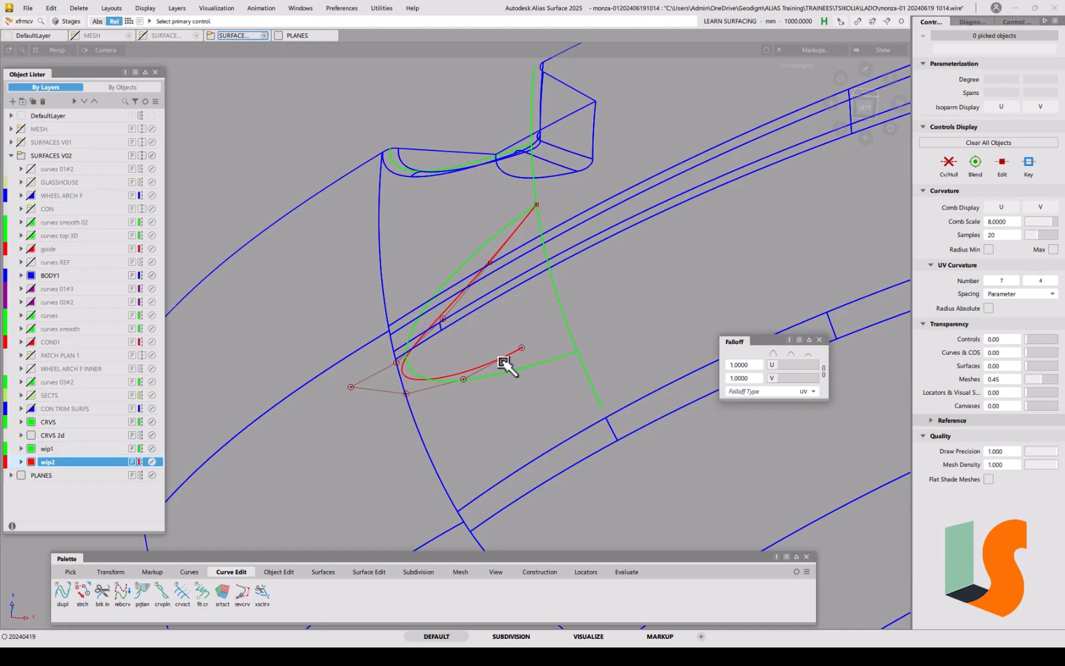
Step: Switch CV transform to Move in free XYZ mode and shift one arc control point along X
key(space)
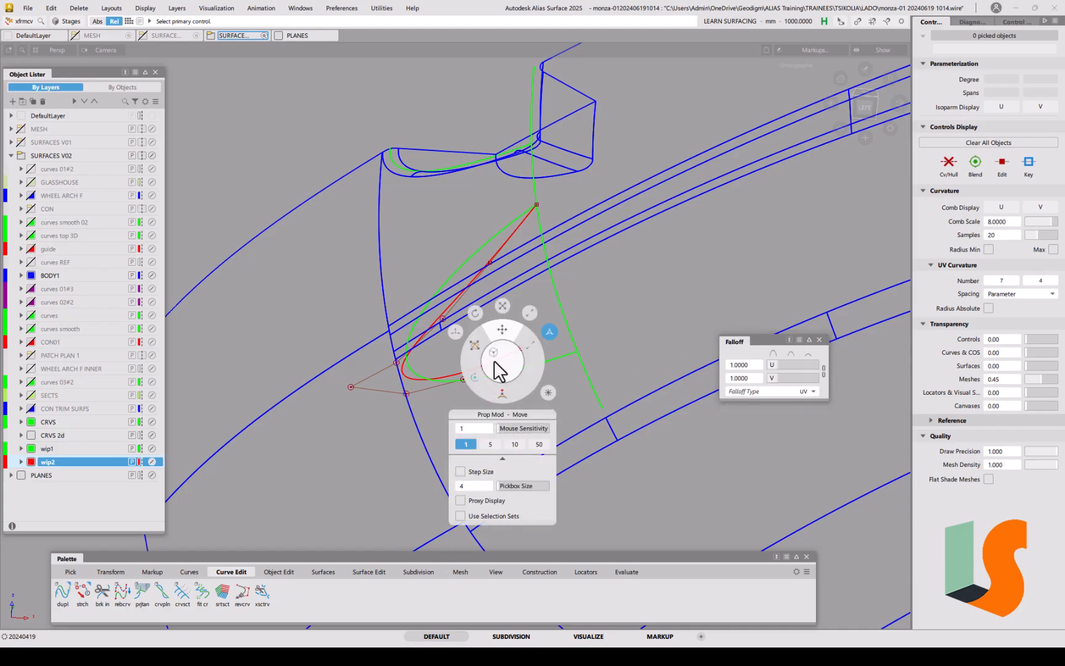
click(456, 333)
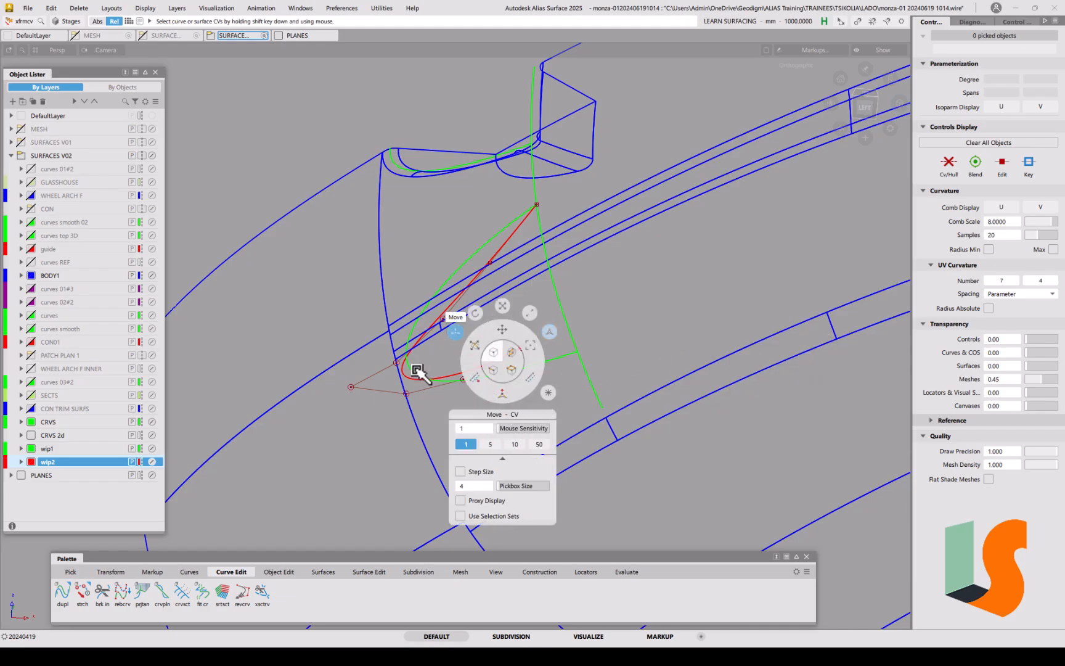
click(490, 265)
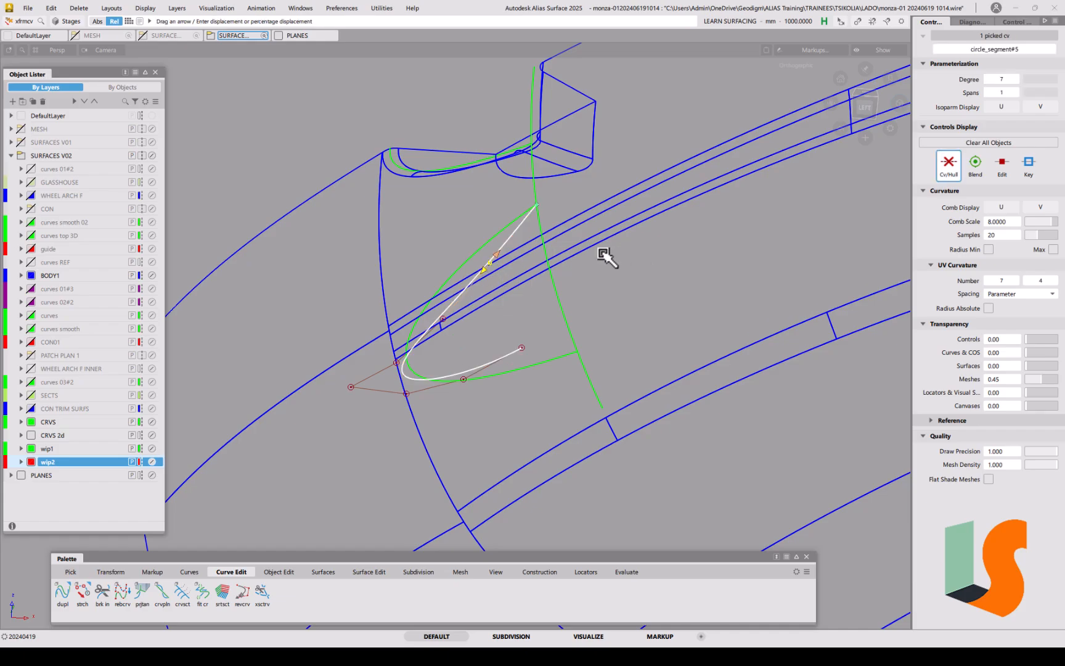
key(space)
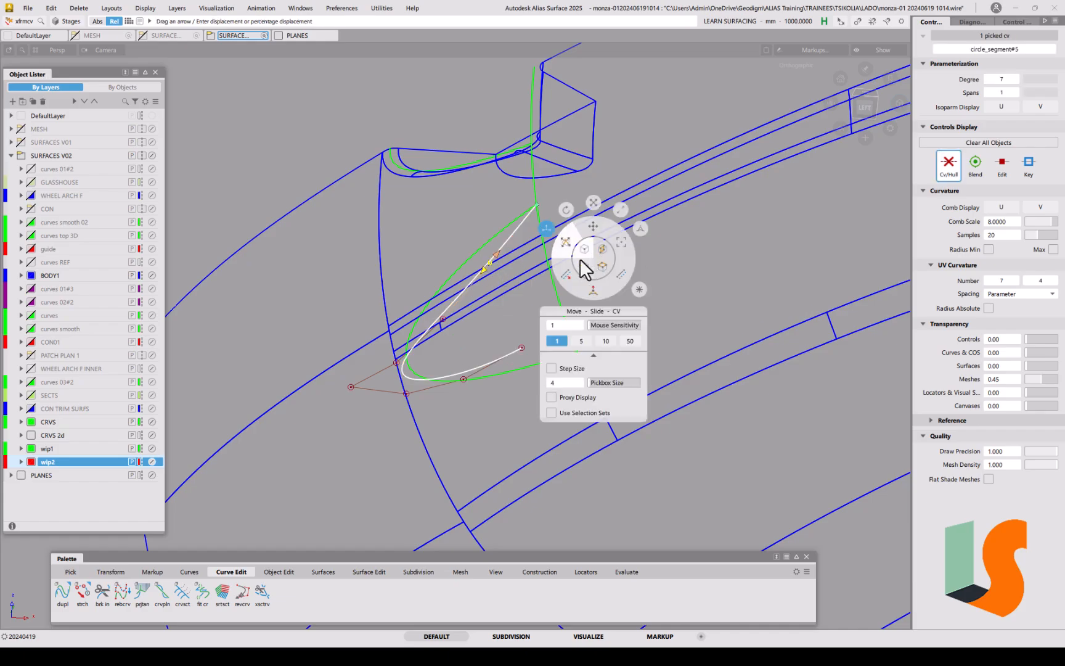
click(594, 228)
drag(748, 252, 729, 255)
drag(442, 320, 400, 333)
Step: Snap the arc's end CV onto the green curve and refine nearby hull CVs to fit
click(522, 349)
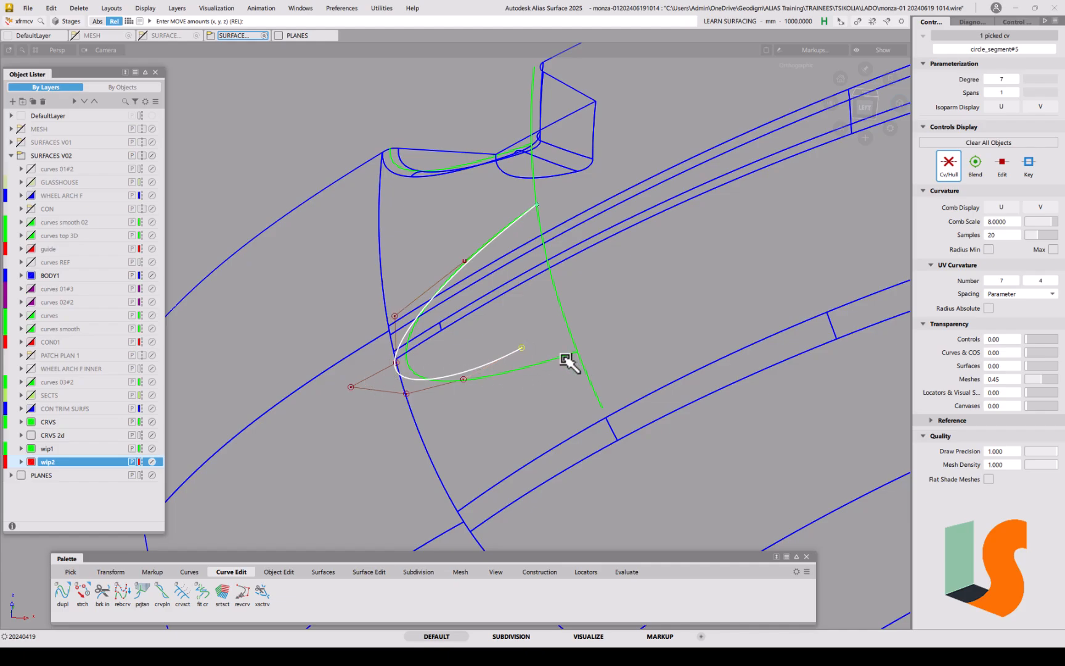
drag(566, 360, 571, 361)
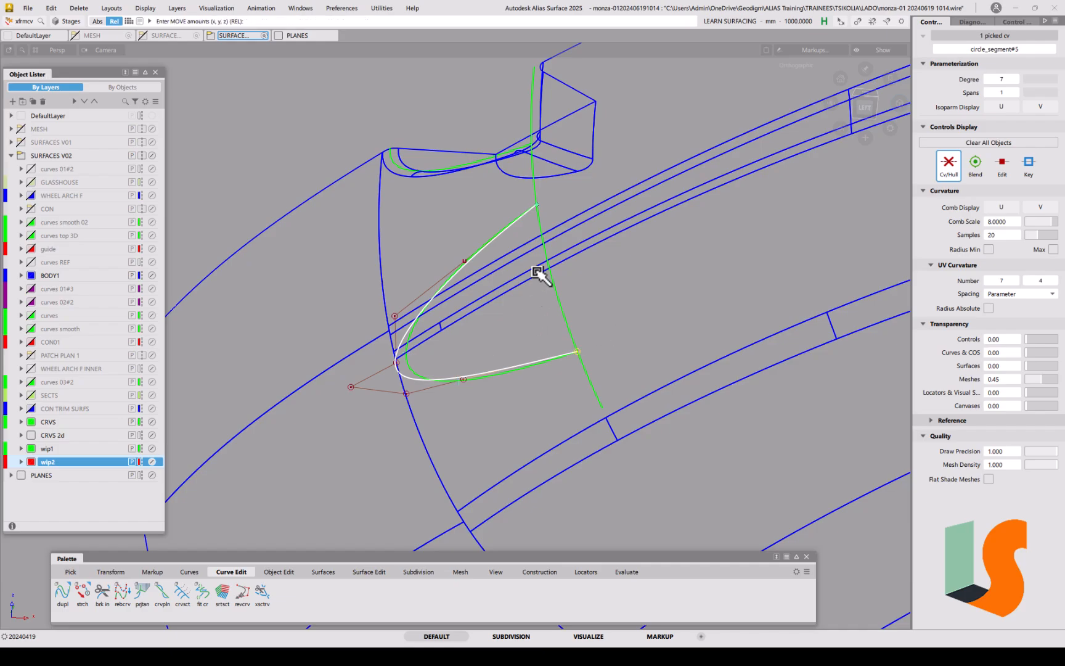
middle_drag(465, 381, 499, 403)
mouse_move(499, 399)
alt+shift+mouse_down()
mouse_move(492, 383)
mouse_move(417, 374)
alt+shift+mouse_up()
middle_drag(344, 305, 422, 333)
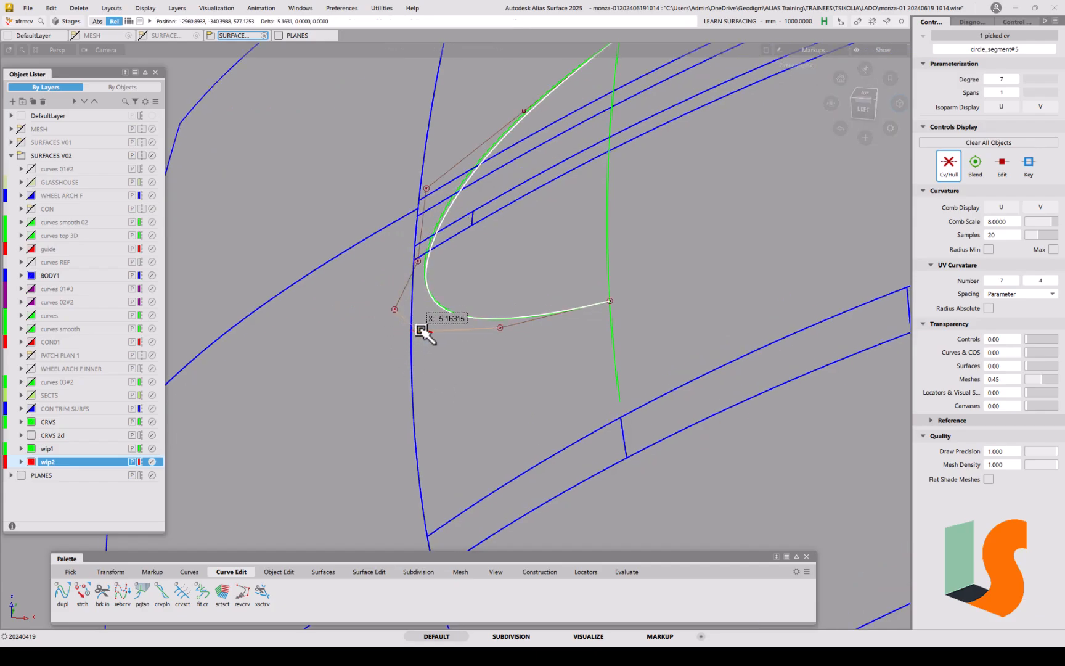
middle_drag(422, 265, 405, 261)
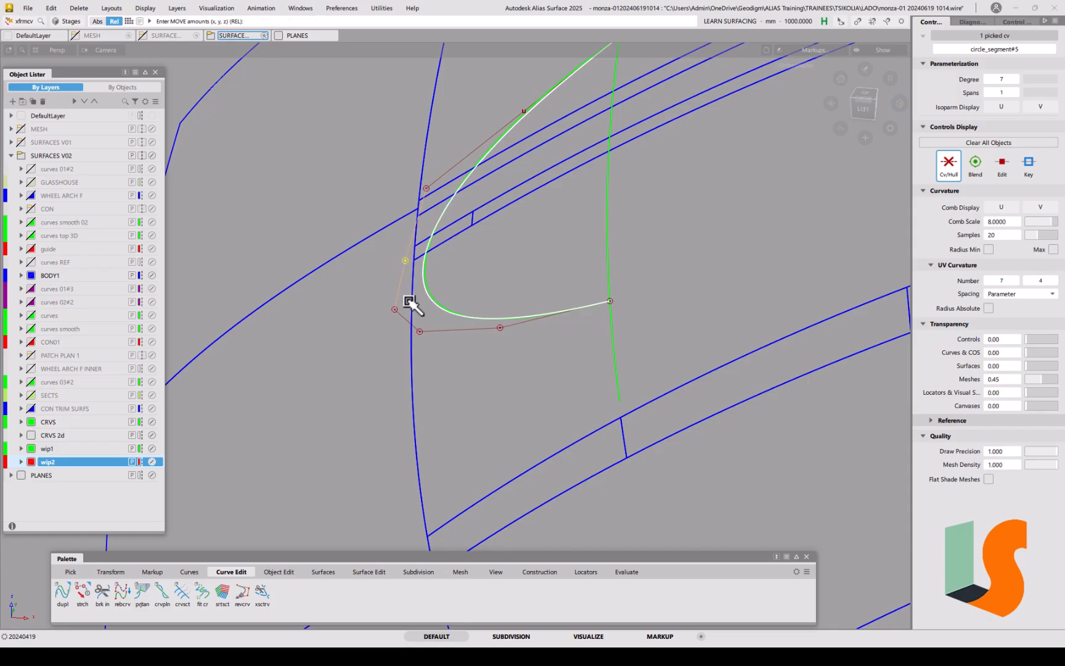
mouse_move(396, 313)
middle_down()
mouse_move(426, 333)
mouse_move(401, 312)
middle_up()
alt+shift+drag(496, 165, 440, 255)
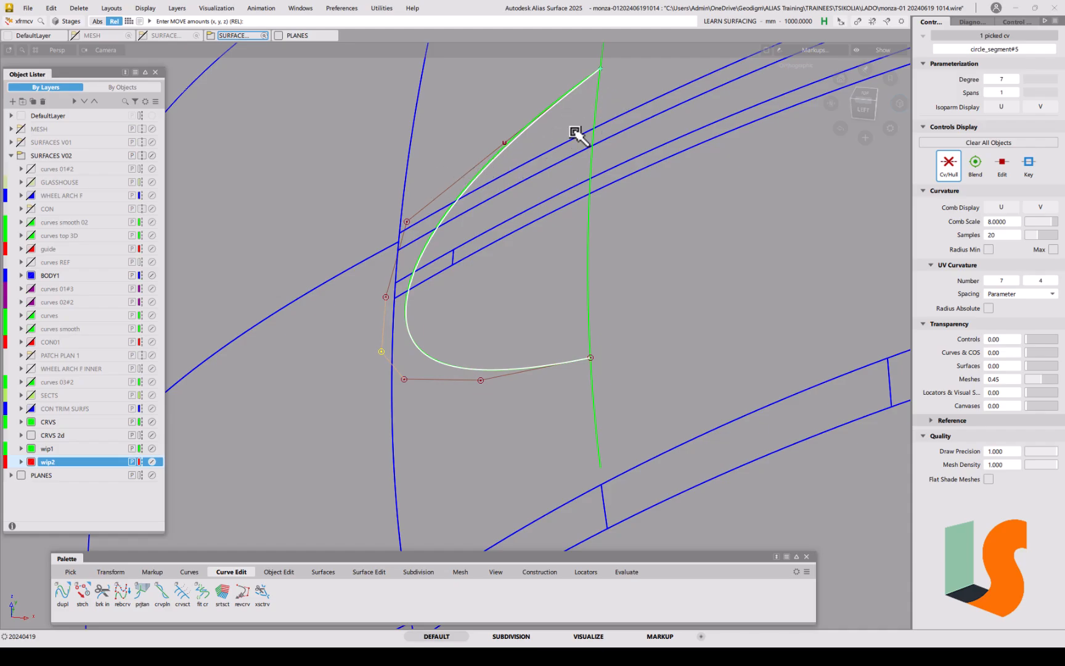
Step: In Top view, nudge the arc's upper and lower control points to tighten its shape
click(867, 93)
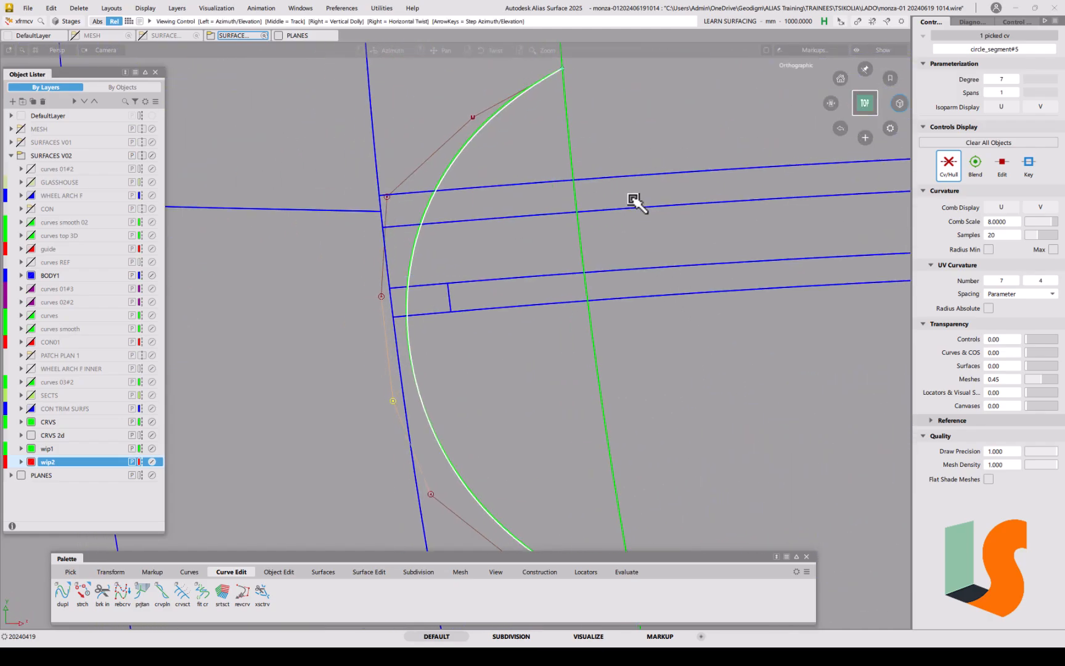
click(472, 118)
drag(686, 123, 675, 124)
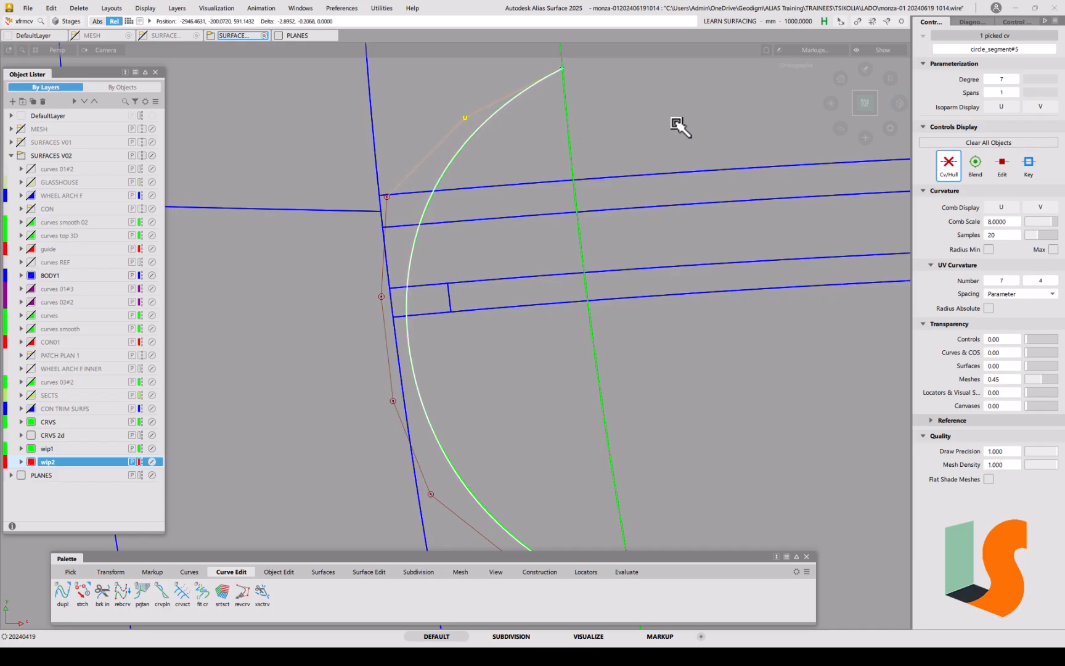
click(388, 200)
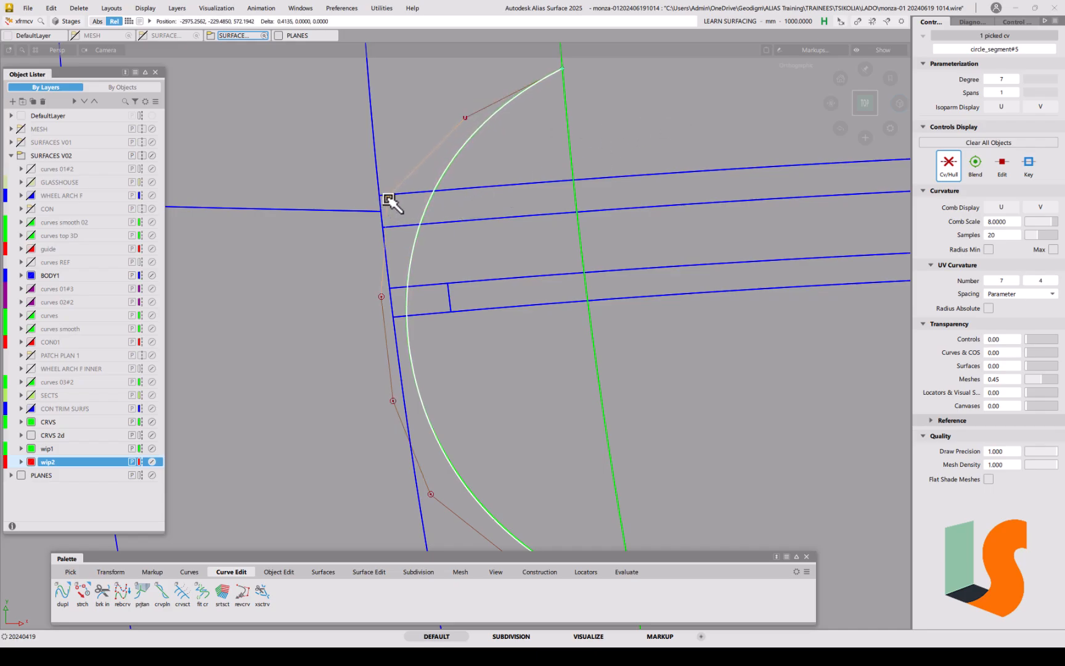
drag(382, 299, 380, 299)
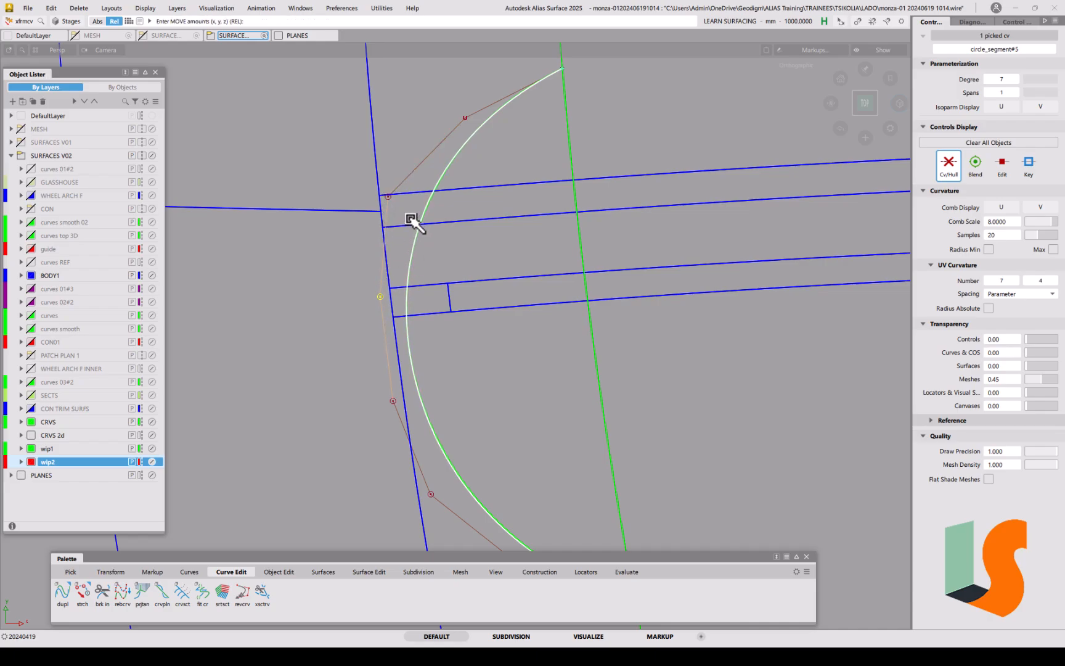
click(389, 198)
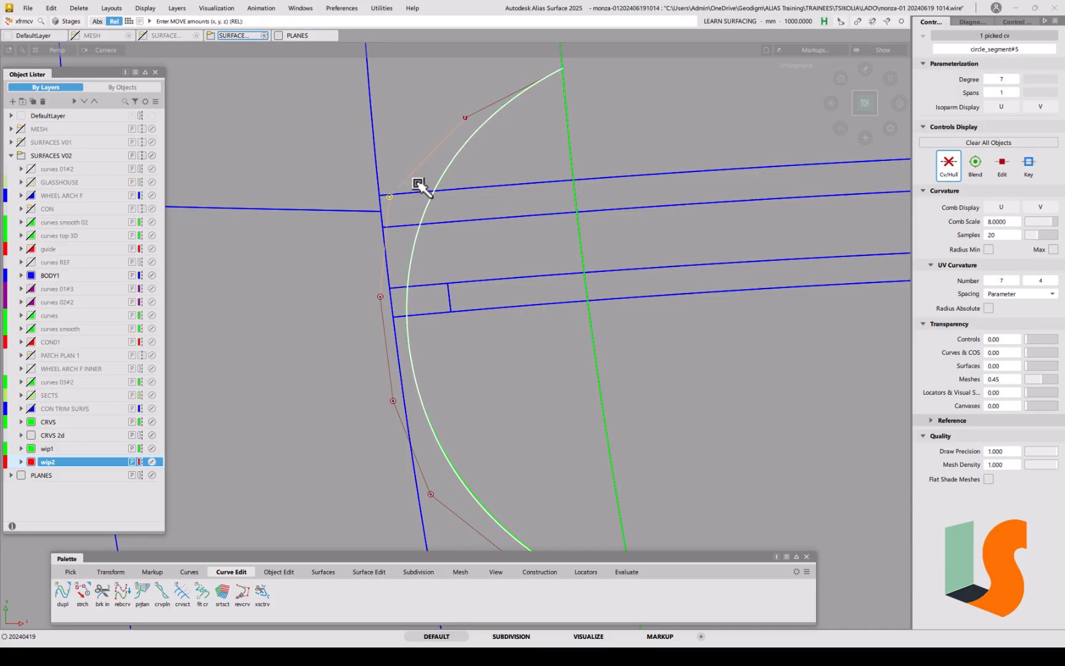
click(394, 402)
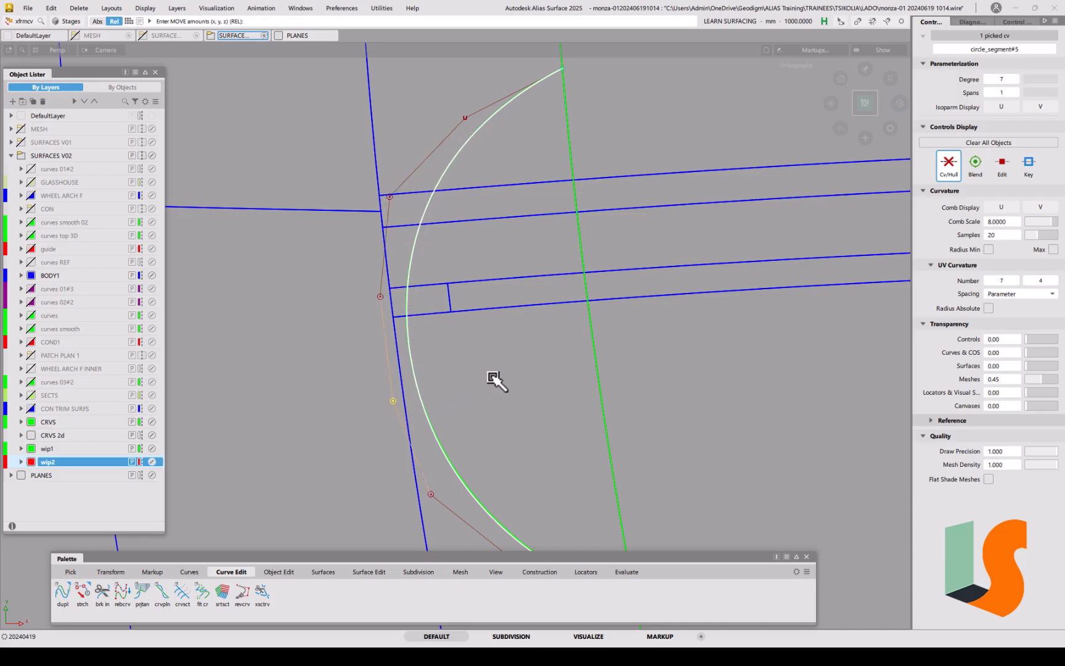
drag(505, 387, 504, 374)
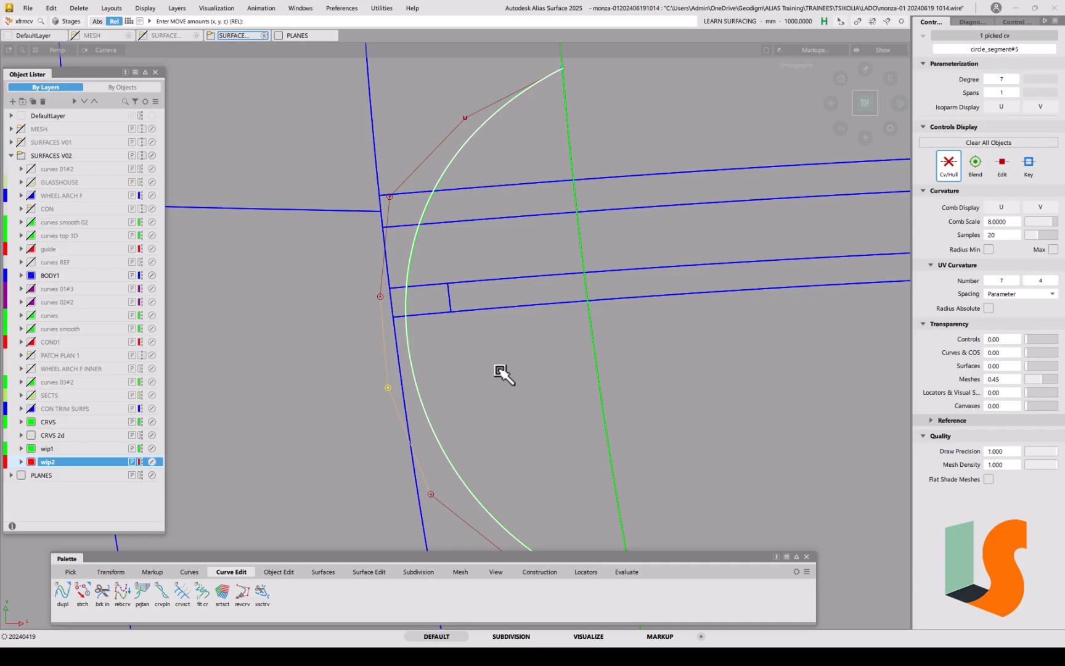
Step: Undo the last four control-vertex moves with Ctrl+Z
key(ctrl+z)
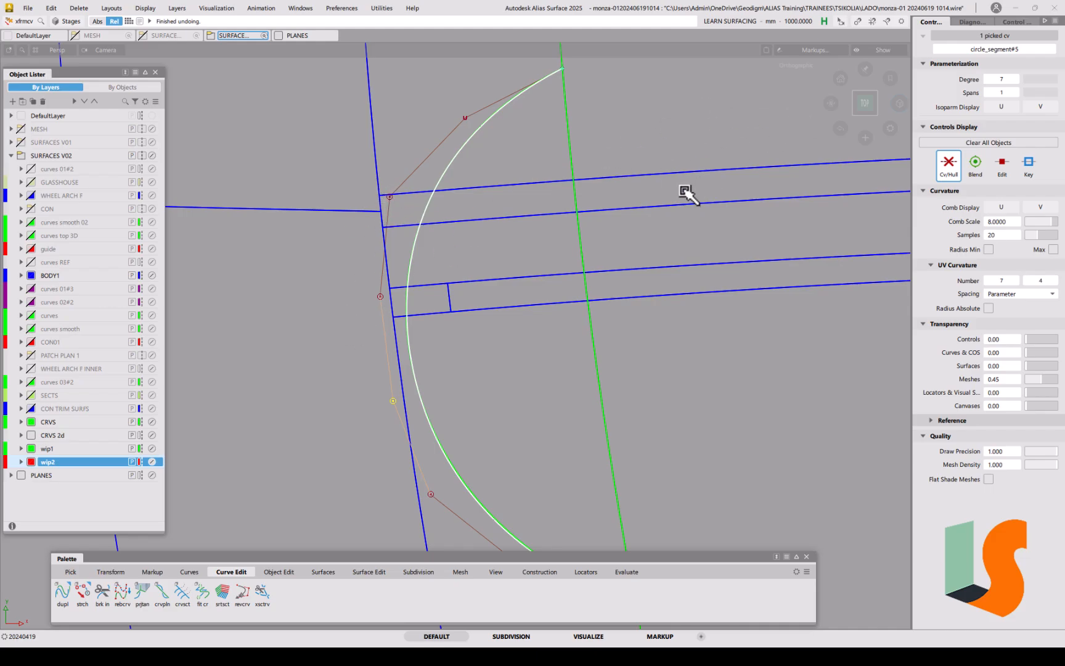
key(ctrl+z)
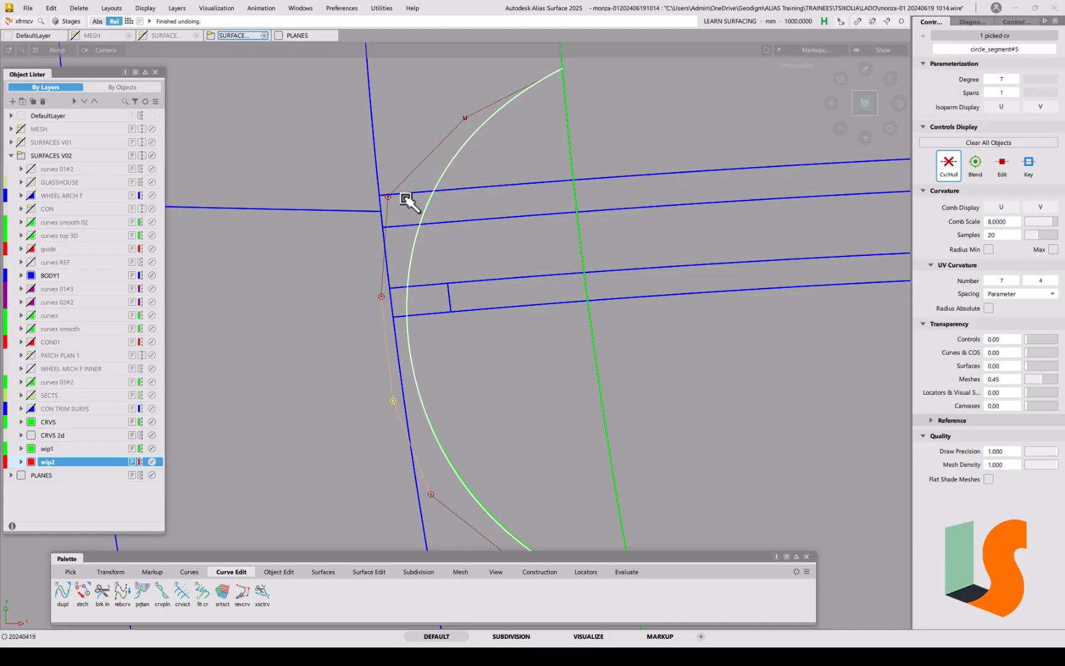
key(ctrl+z)
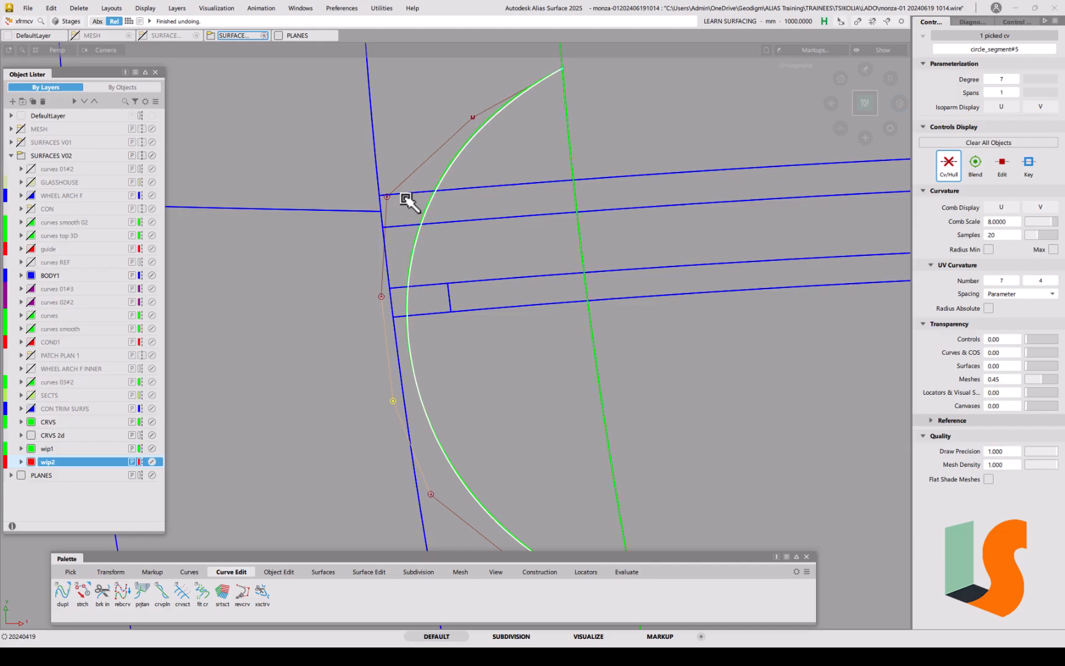
key(ctrl+z)
key(ctrl+z)
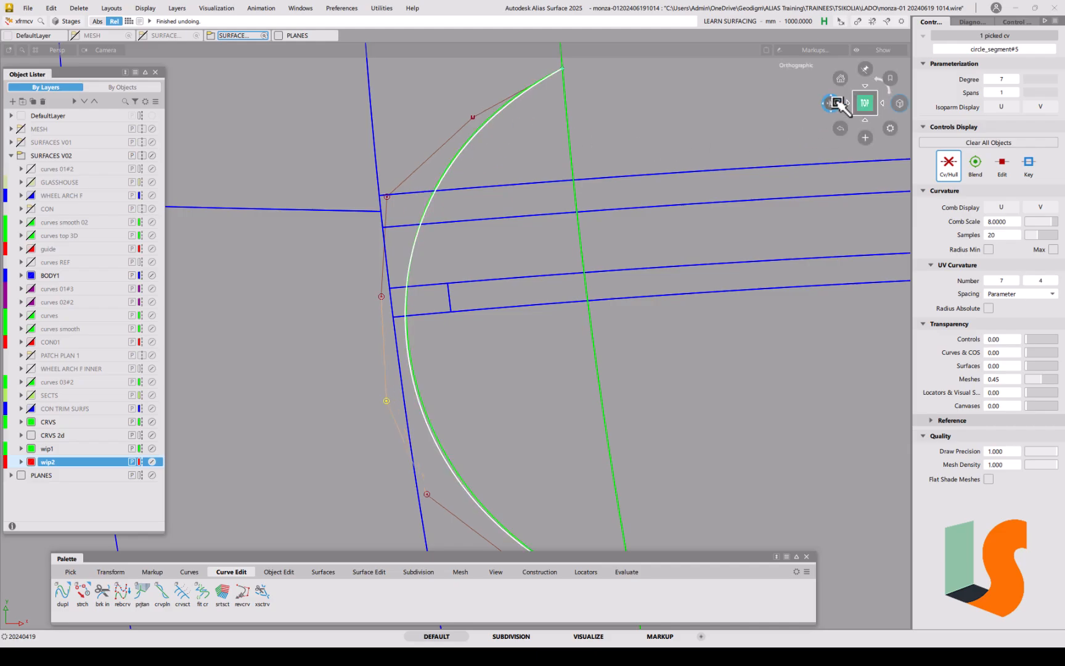
Step: In Top view, shift three lower control vertices of circle_segment#5 slightly right
click(860, 113)
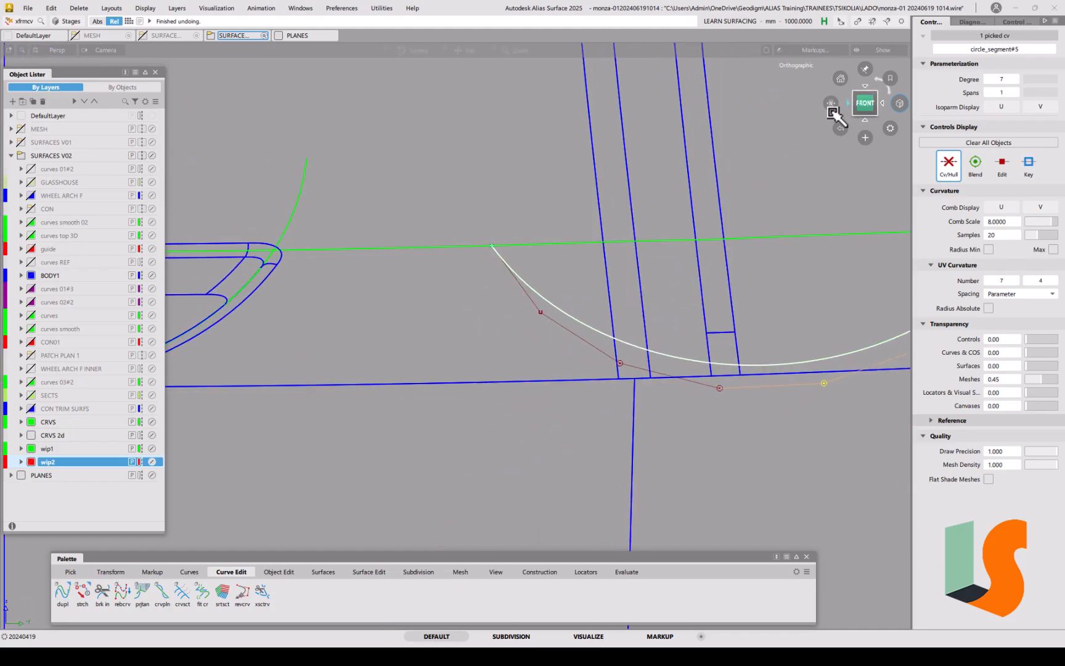
alt+shift+drag(590, 290, 515, 325)
key(ctrl+z)
click(874, 106)
click(868, 84)
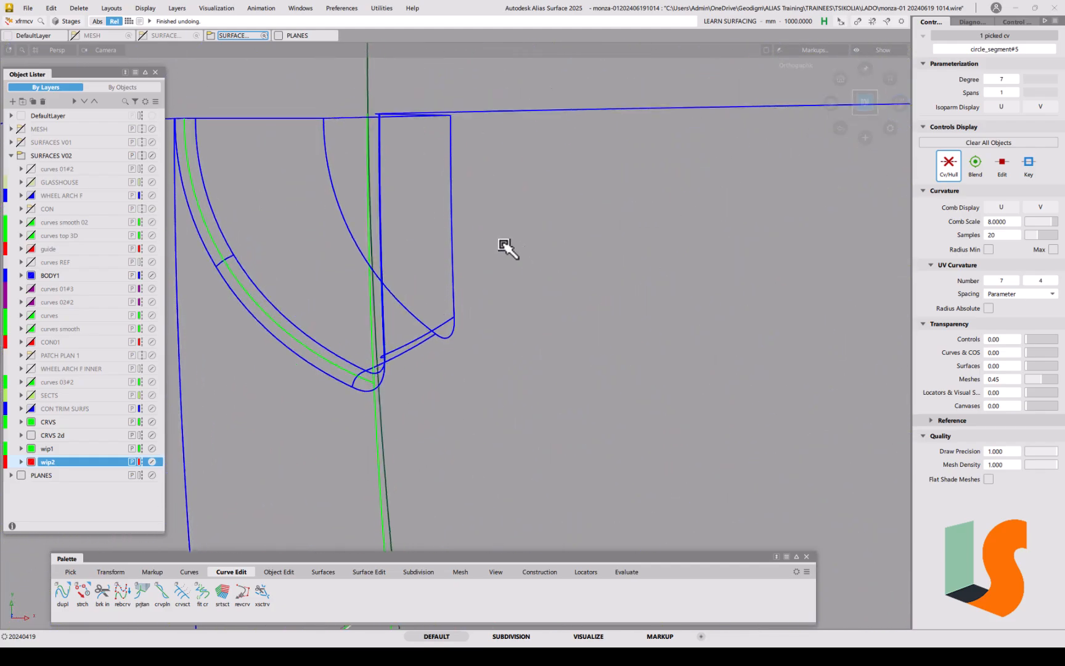
alt+shift+right_drag(519, 253, 506, 301)
alt+shift+middle_drag(505, 301, 514, 126)
alt+shift+middle_drag(512, 333, 500, 126)
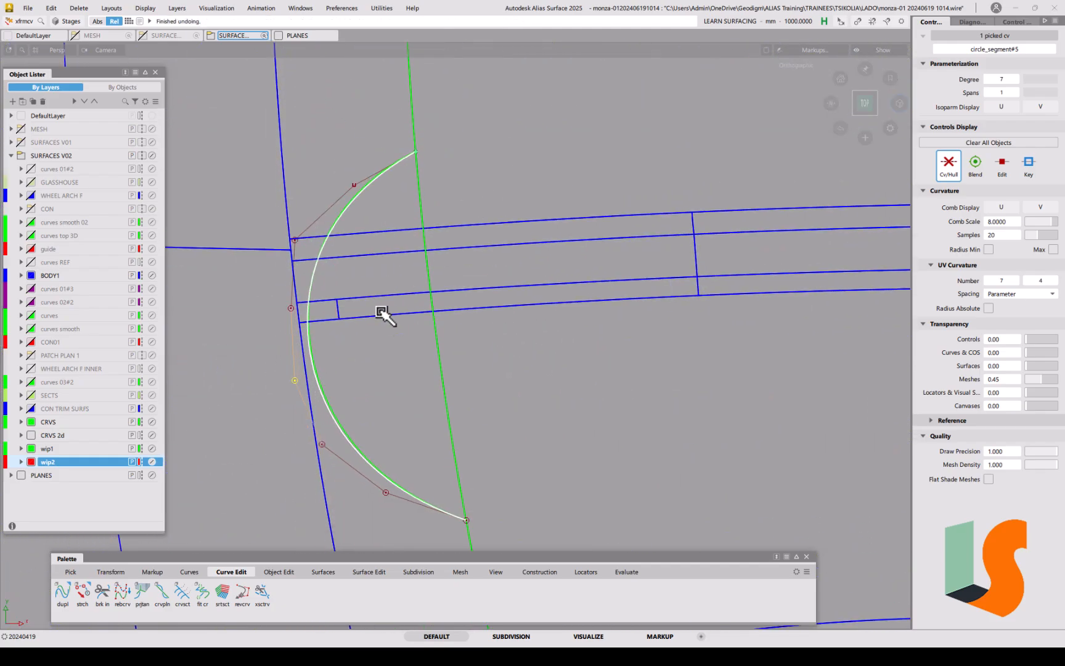
middle_drag(380, 384, 384, 381)
drag(321, 444, 326, 444)
click(386, 493)
middle_drag(401, 447, 402, 447)
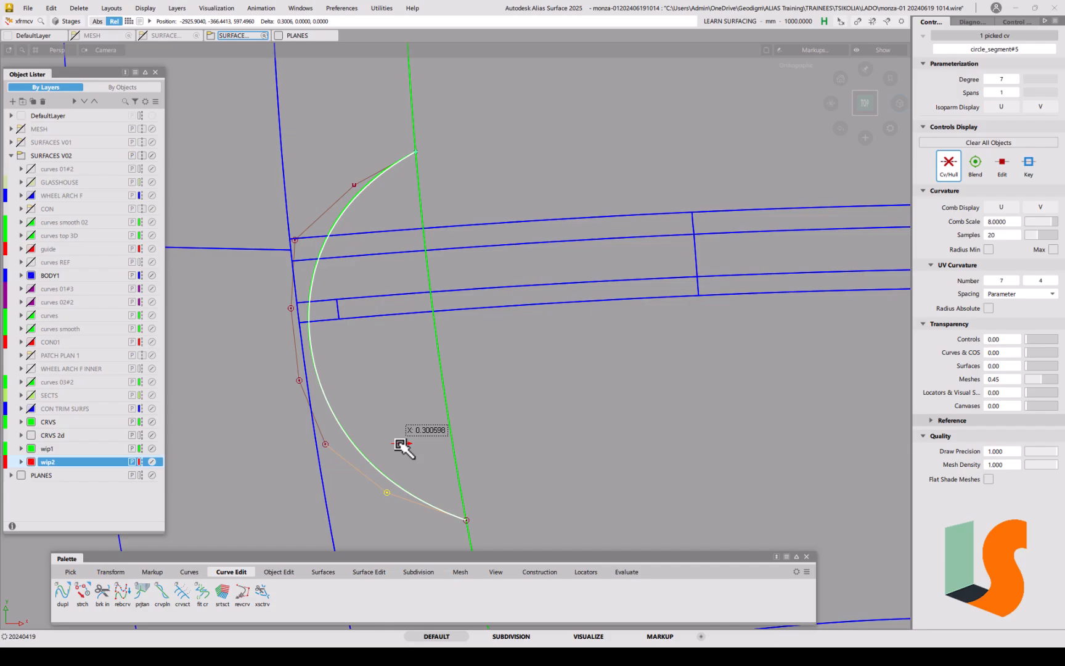
Step: Adjust the upper-left, middle and next lower arc vertices to follow the projected curves
click(291, 309)
drag(369, 335, 366, 390)
click(299, 381)
click(327, 445)
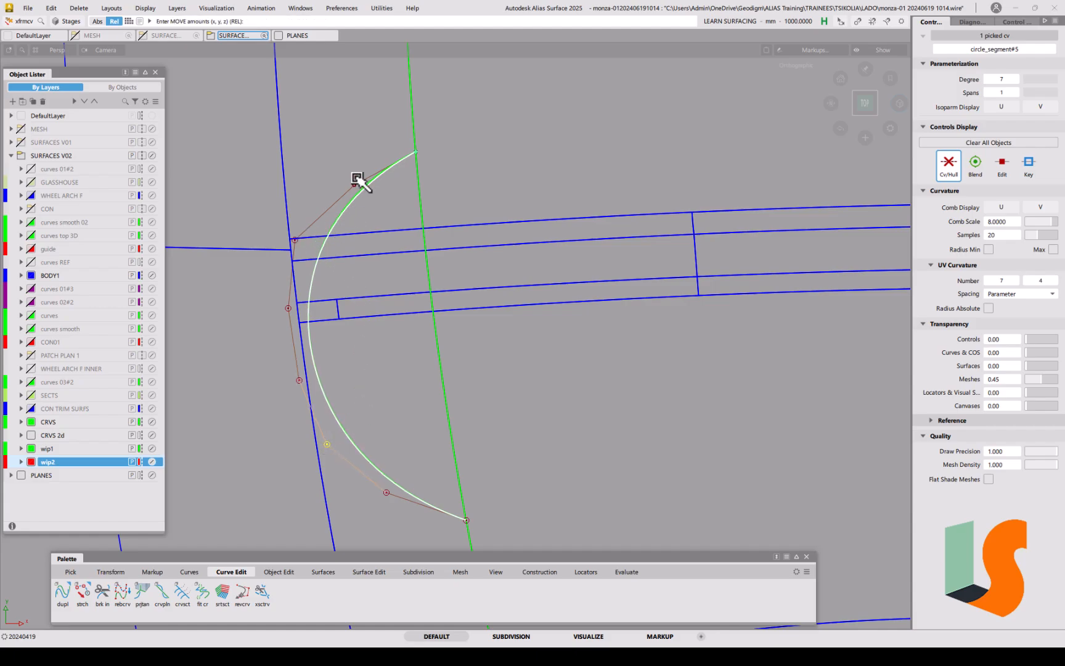
Step: Nudge the arc's top control vertex about 1.45 mm along X
alt+shift+right_drag(374, 178, 367, 293)
alt+shift+middle_drag(368, 292, 363, 316)
click(388, 215)
middle_drag(381, 175, 375, 171)
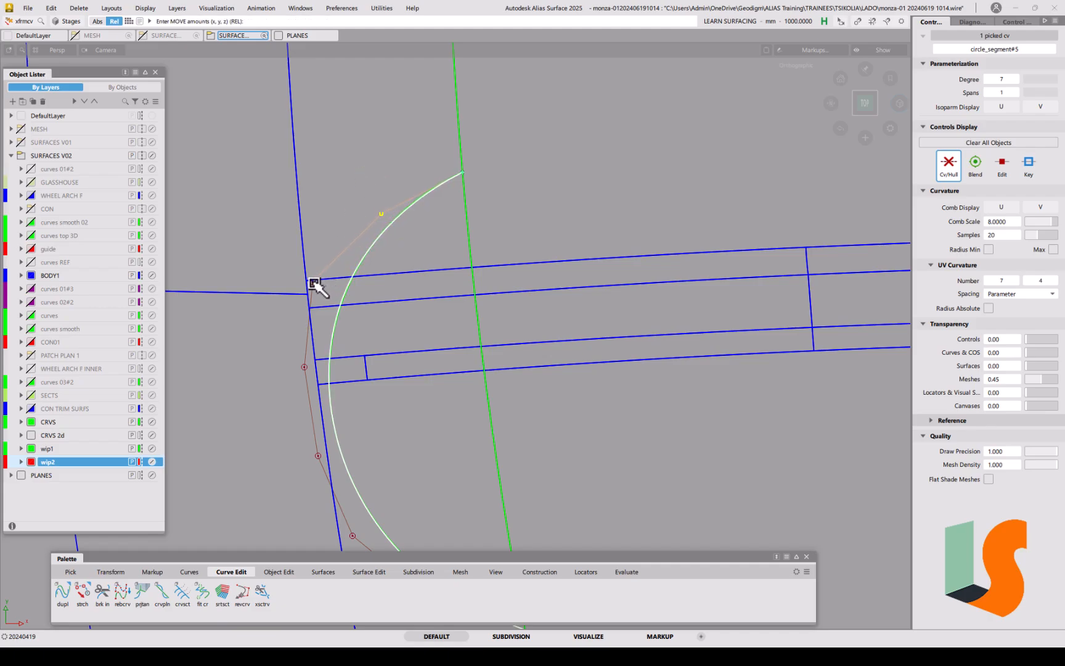
drag(314, 283, 316, 282)
ctrl+shift+drag(399, 386, 428, 359)
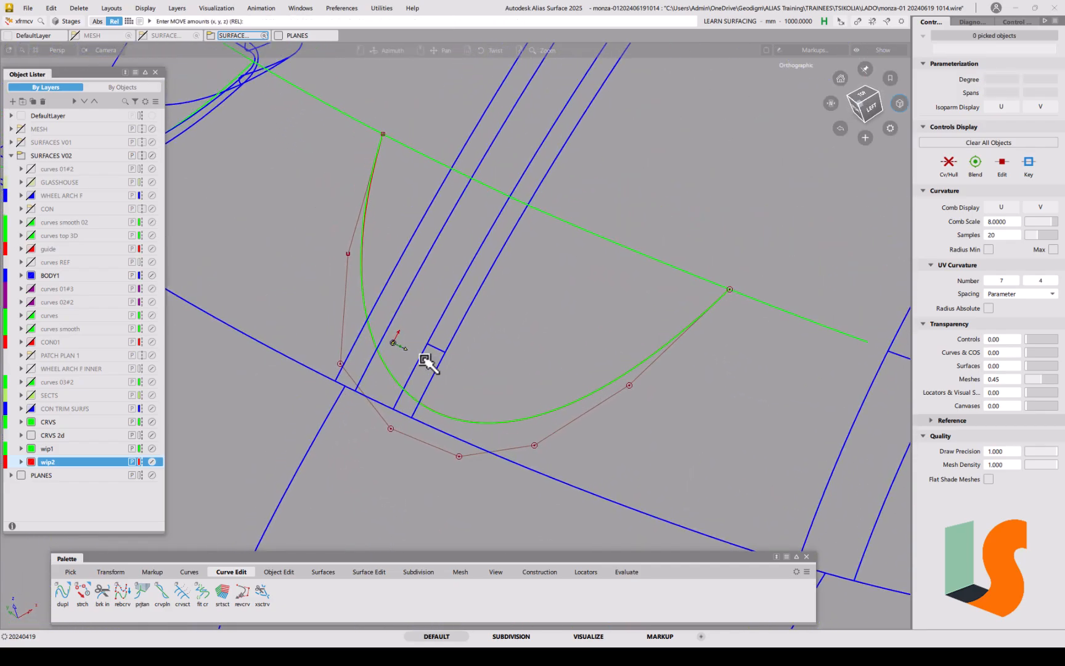
Step: Make a first curve-to-curve deviation pick on the overlapping arc curves, then discard it
click(586, 572)
drag(126, 601, 134, 582)
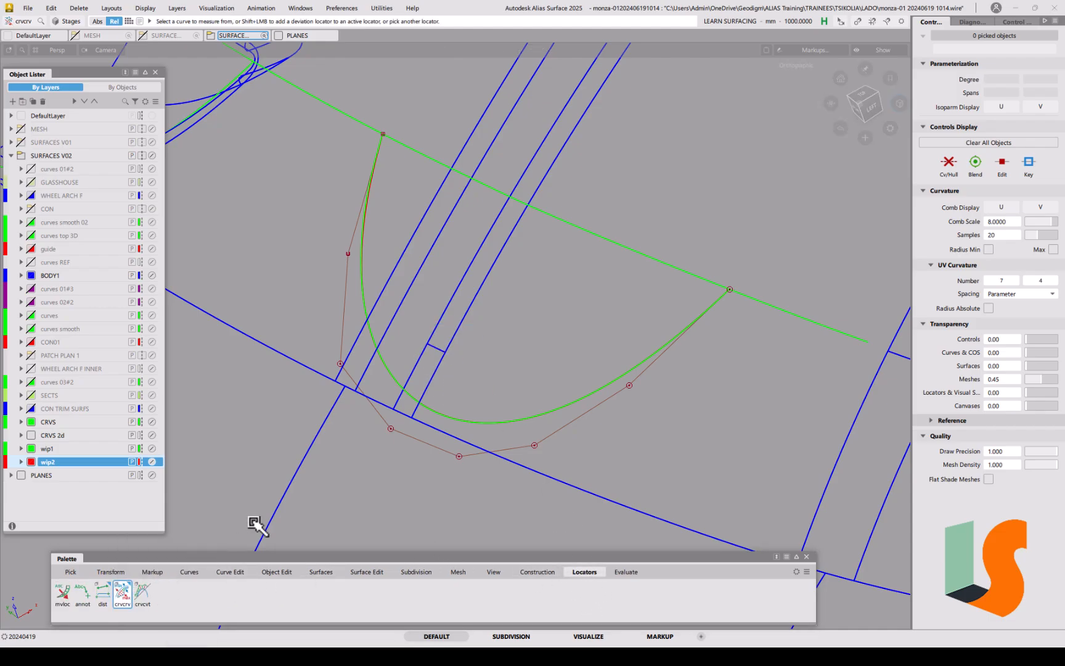
click(390, 371)
click(397, 380)
click(391, 372)
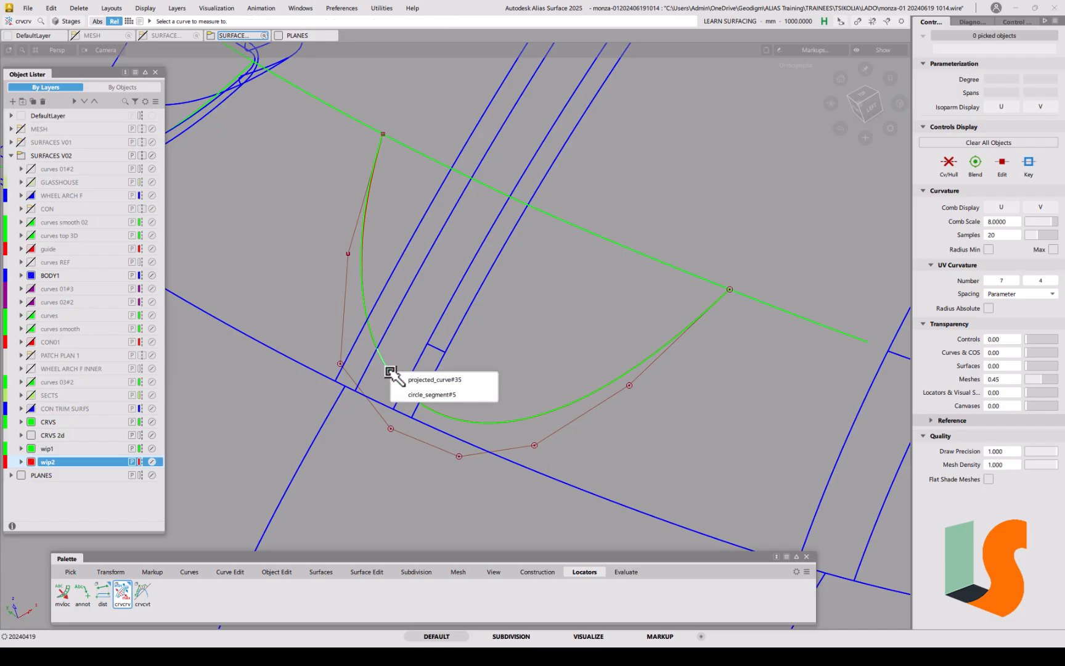
click(410, 395)
alt+shift+drag(419, 357, 355, 423)
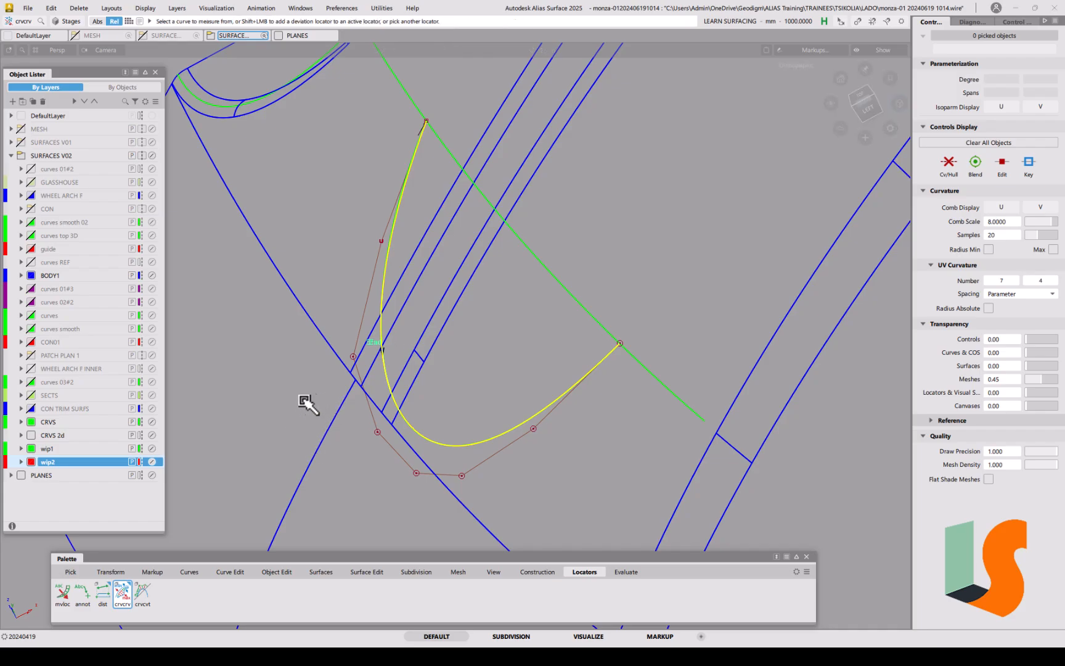
click(442, 387)
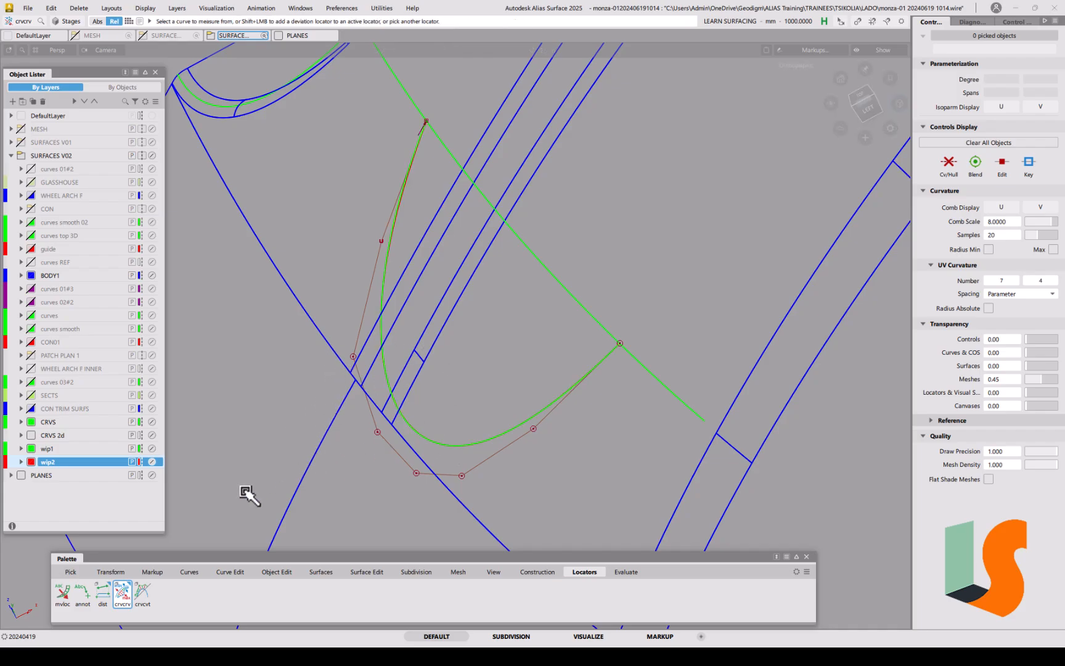
Step: Set crvcrv Length to True and measure circle_segment#5 against projected_curve#37
double_click(122, 591)
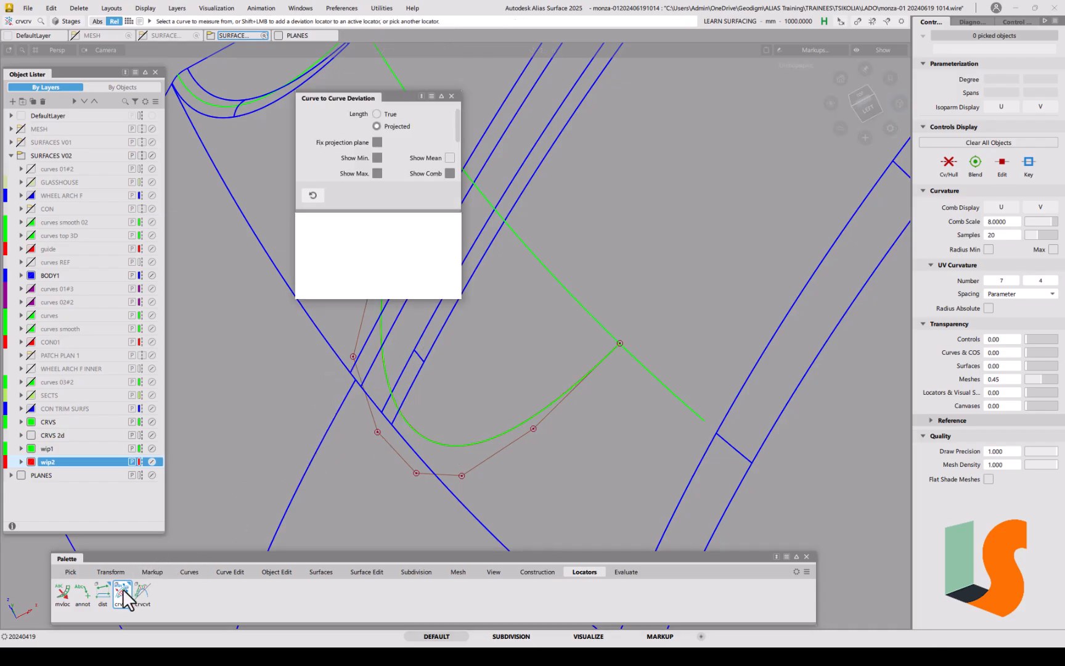
click(389, 114)
click(452, 96)
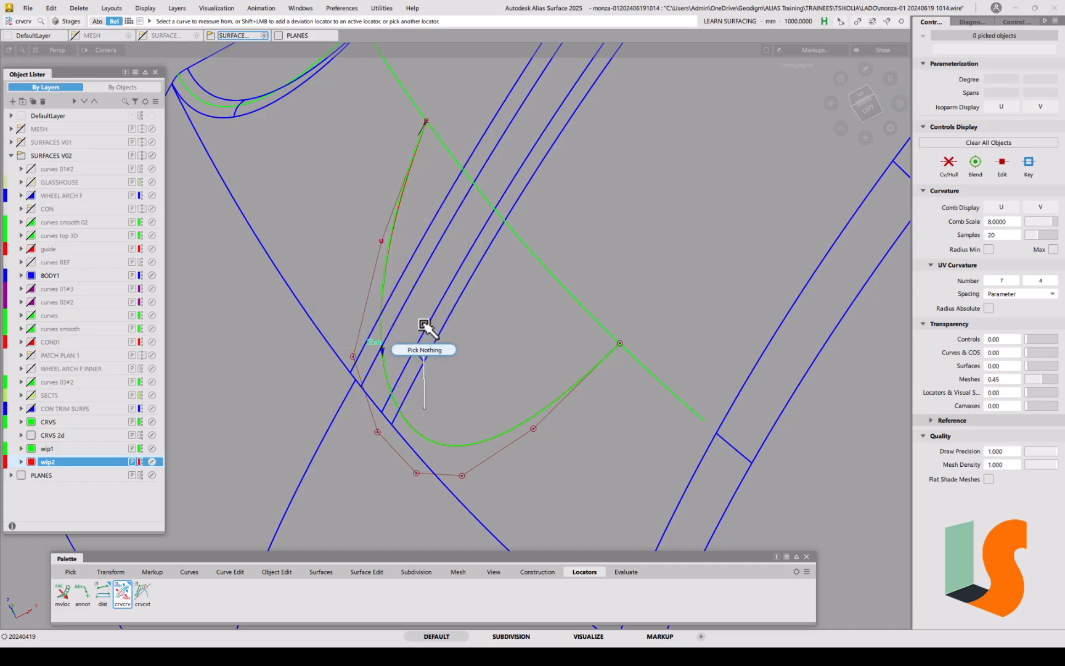
click(436, 444)
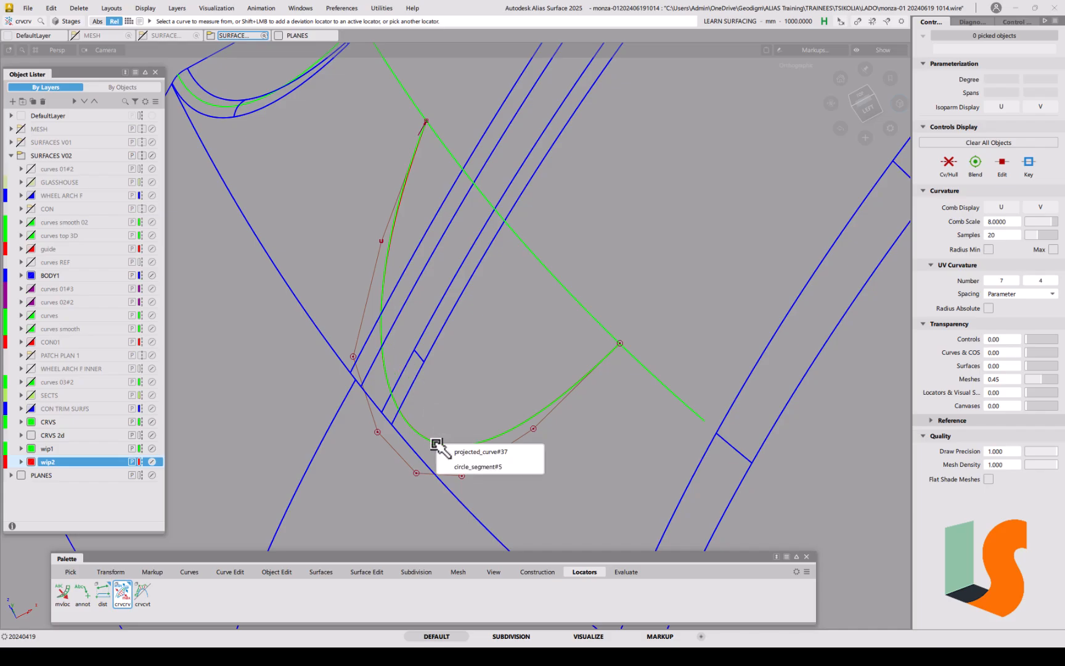
click(471, 470)
click(453, 446)
click(473, 454)
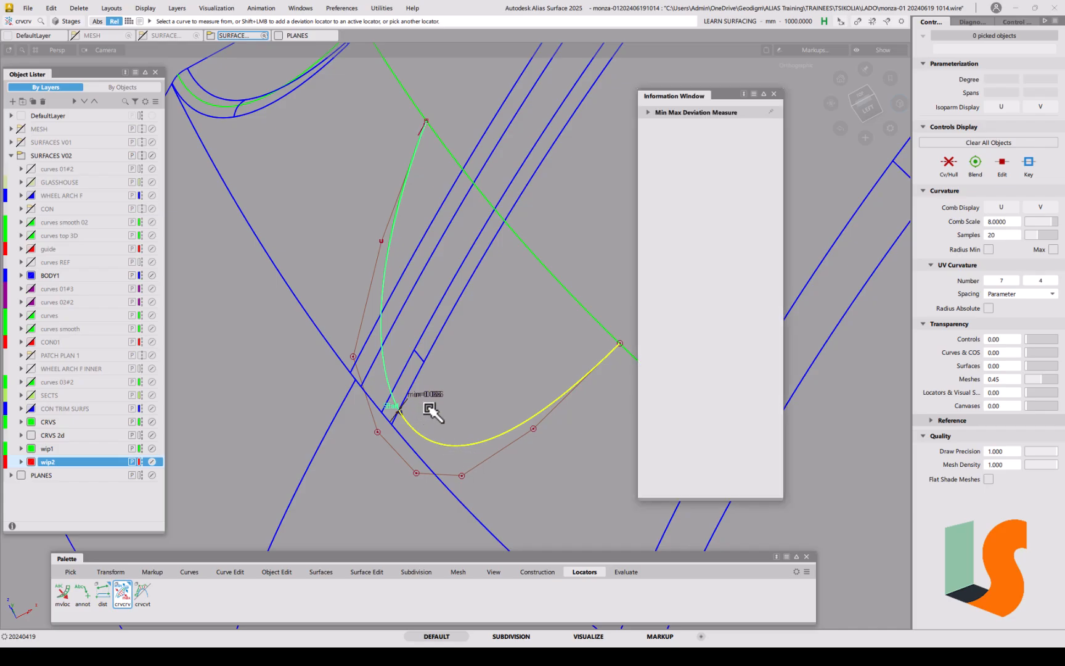
Step: Read the 0.0656 maximum deviation, close the Information Window, and tumble to a perspective view
click(649, 113)
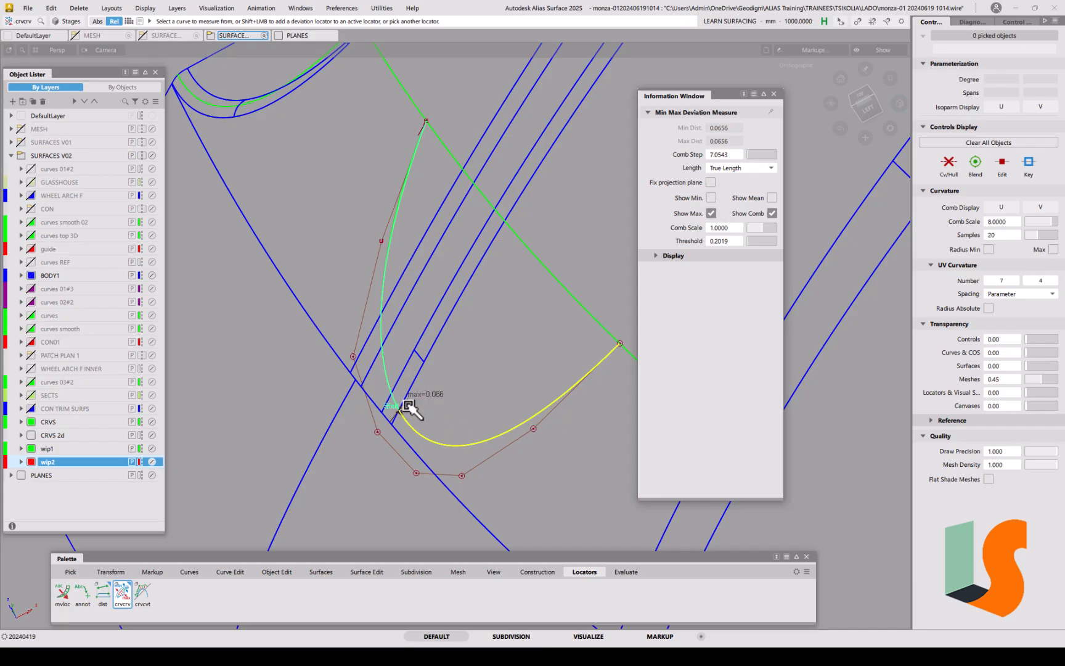
click(775, 94)
alt+shift+drag(447, 375, 495, 399)
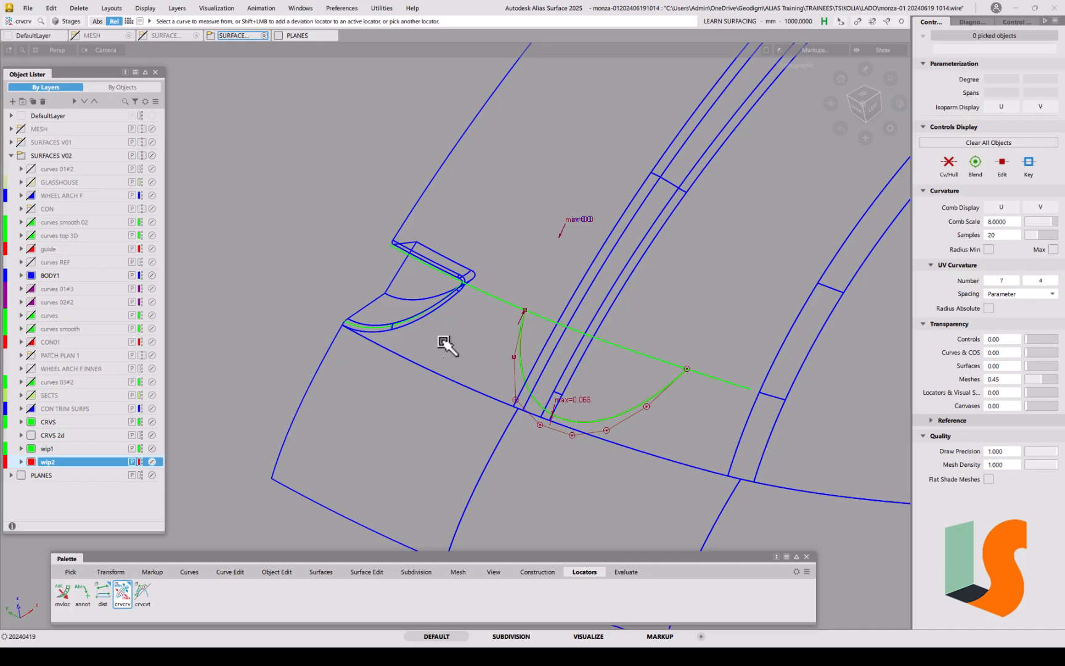
Step: Pick the surface draft_srf#13 using Pick Surface
ctrl+shift+click(411, 340)
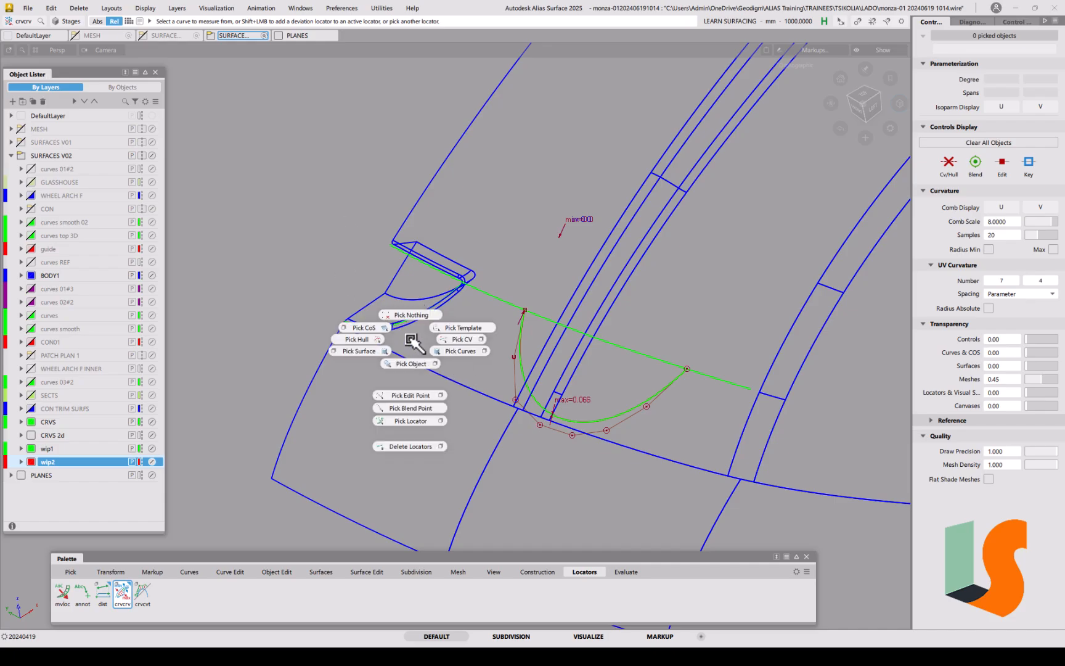
click(383, 351)
click(379, 307)
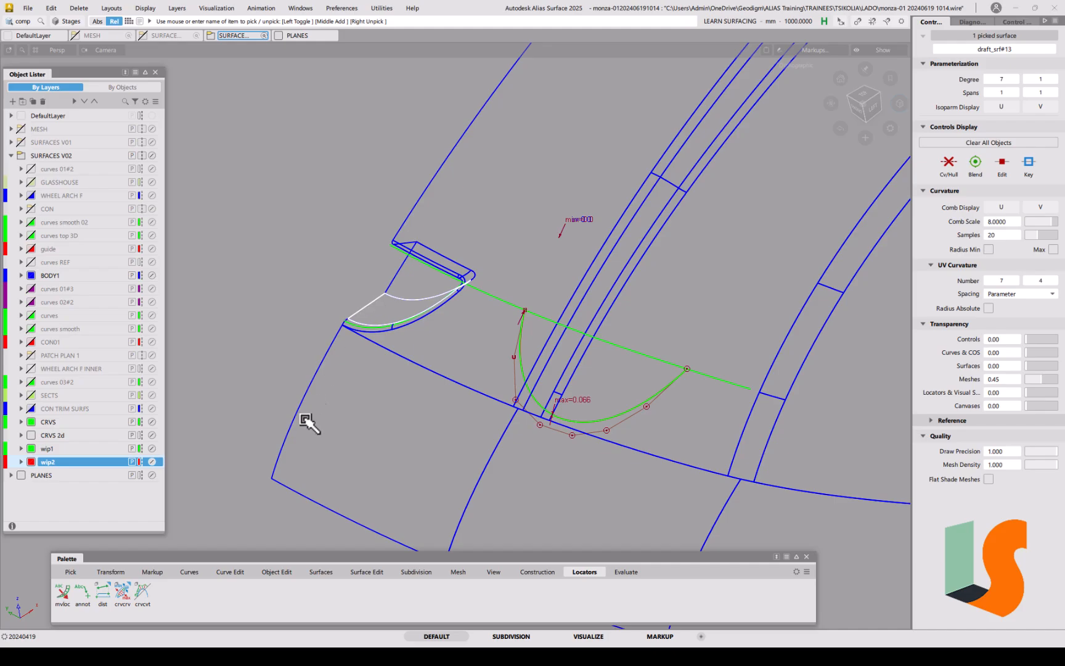
Step: Build a multi-surface draft from circle_segment#5 with stored options: 233.896 long, 0° draft
click(321, 571)
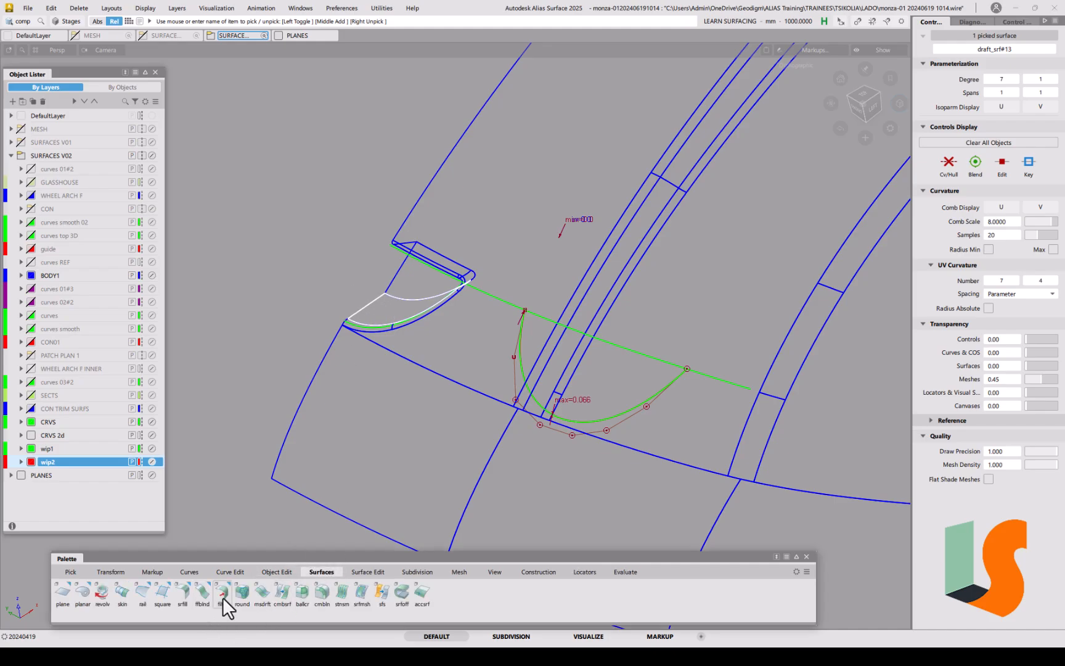
click(262, 591)
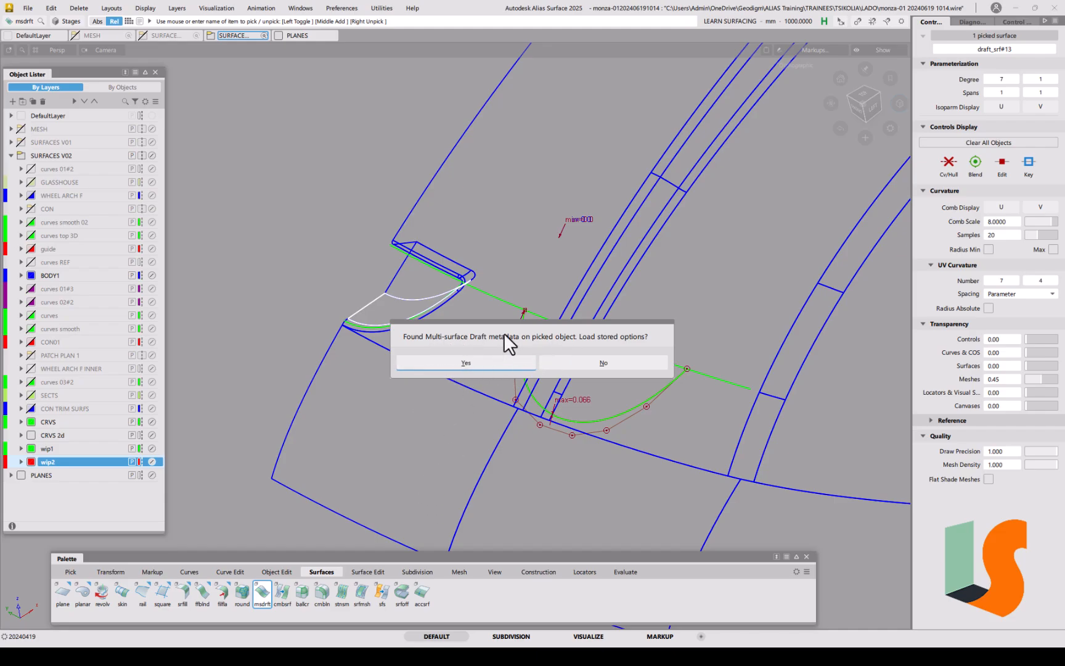
click(466, 362)
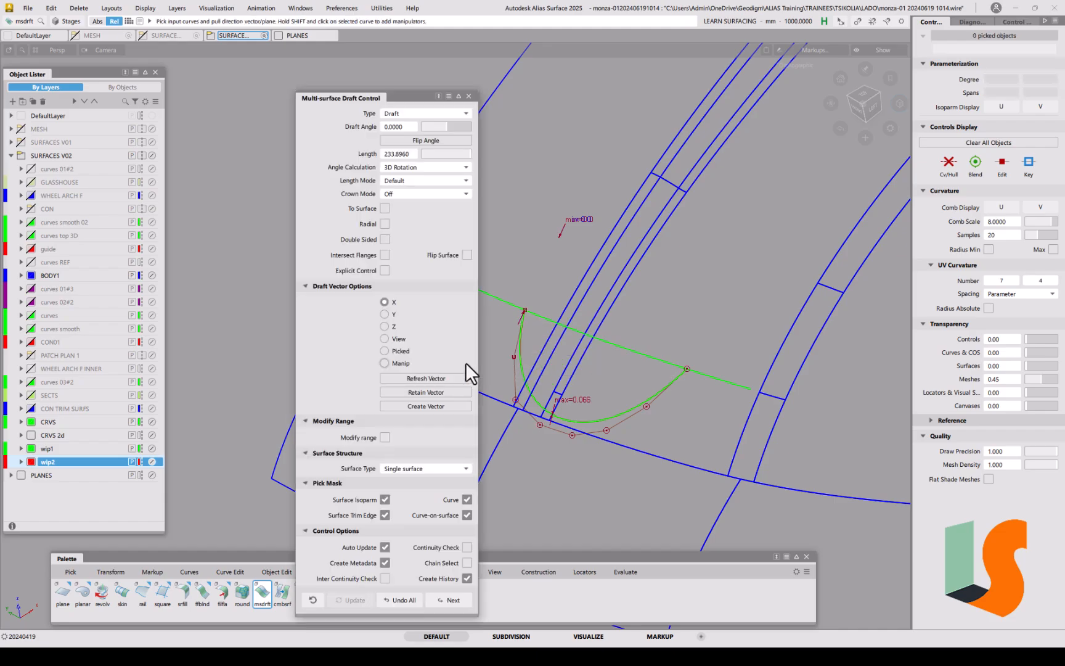
drag(314, 95, 54, 65)
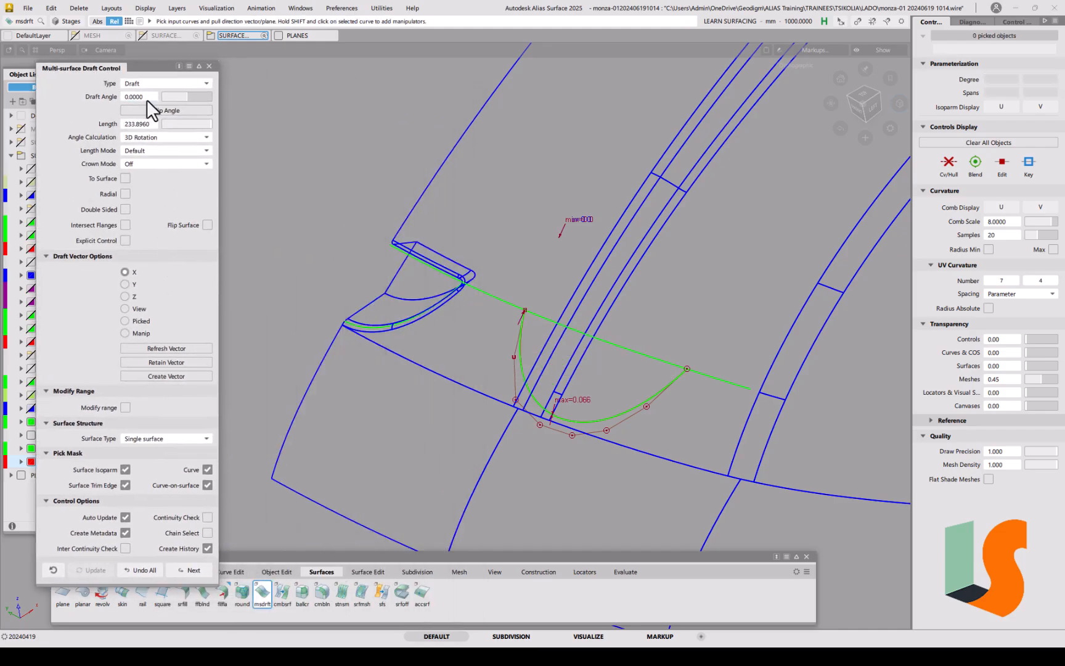
click(521, 366)
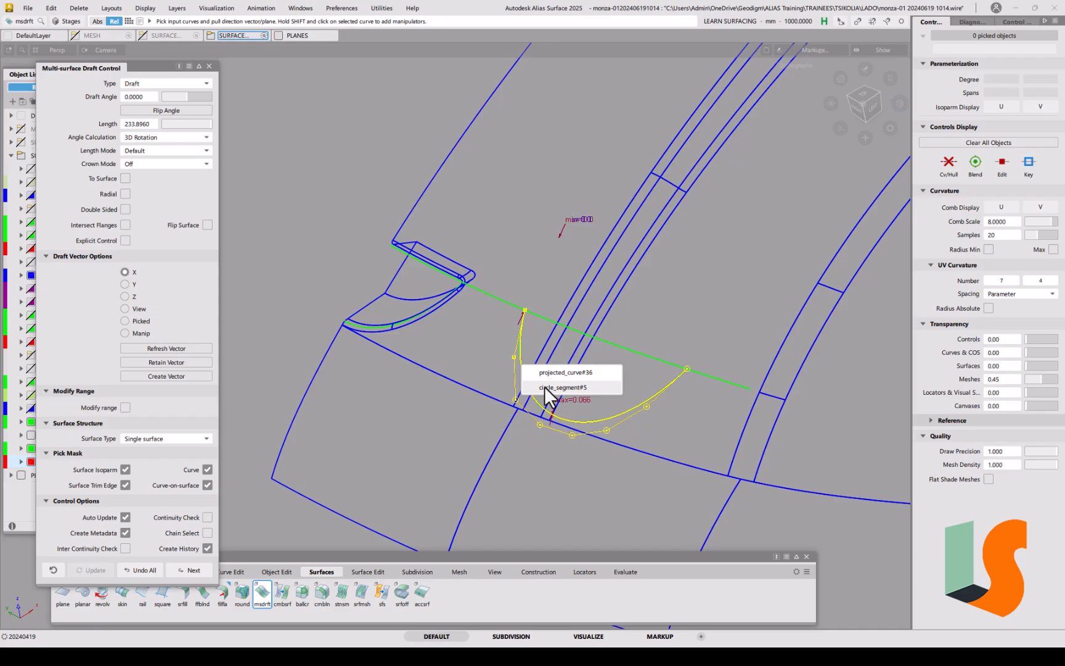
click(545, 388)
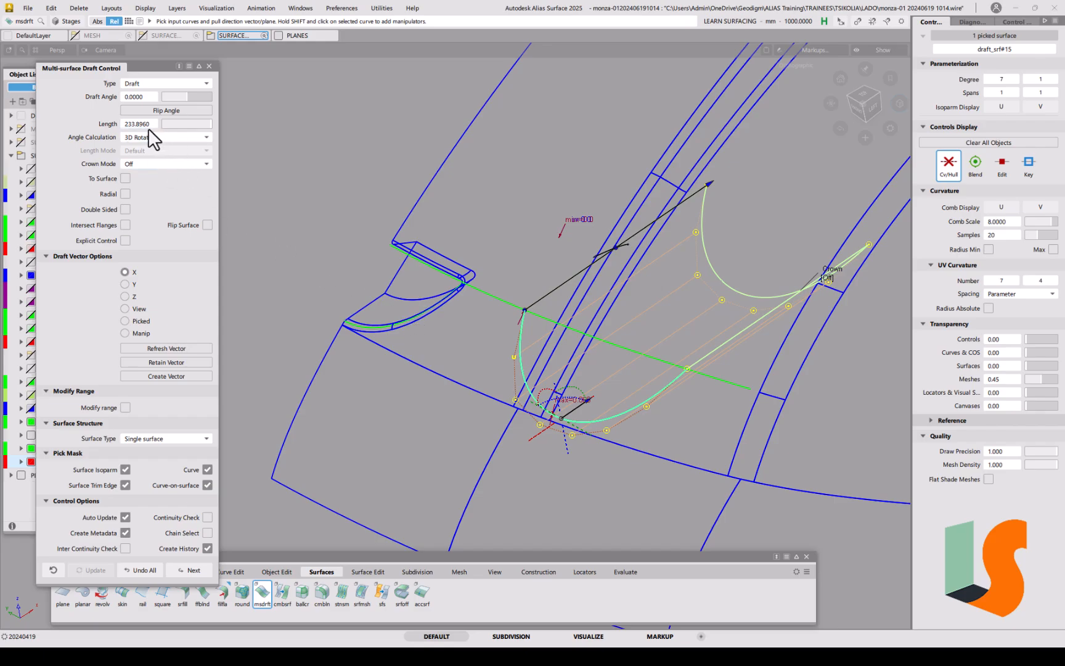
ctrl+shift+drag(371, 323, 351, 329)
Step: Toggle draft_srf#13's CV/hull display, then recolour the wip2 layer from red to dark blue
click(368, 308)
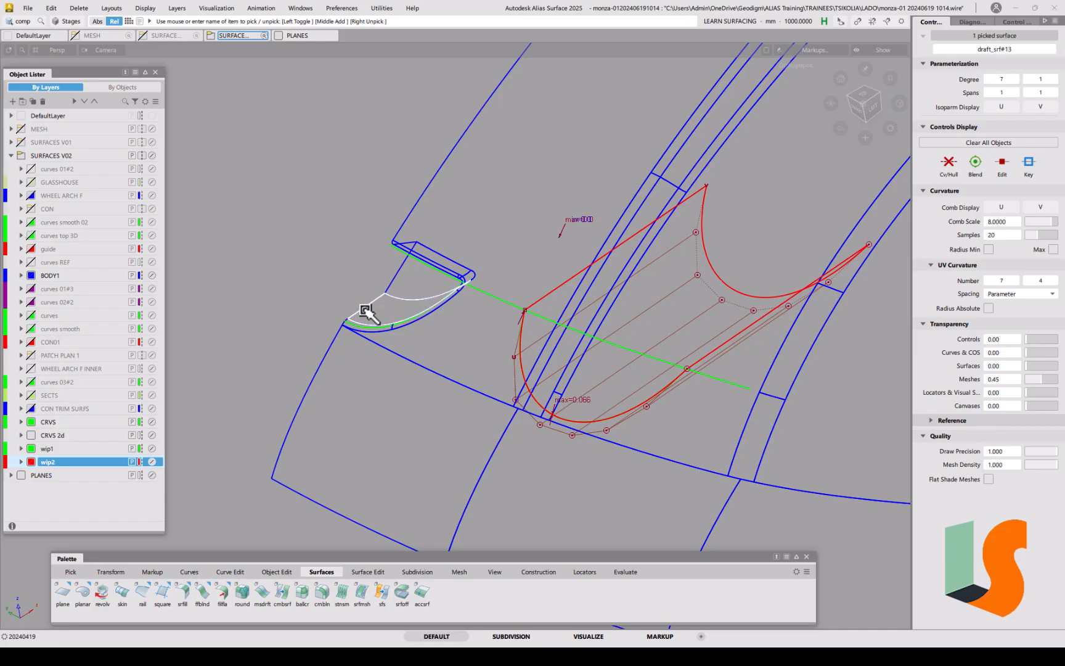
click(949, 166)
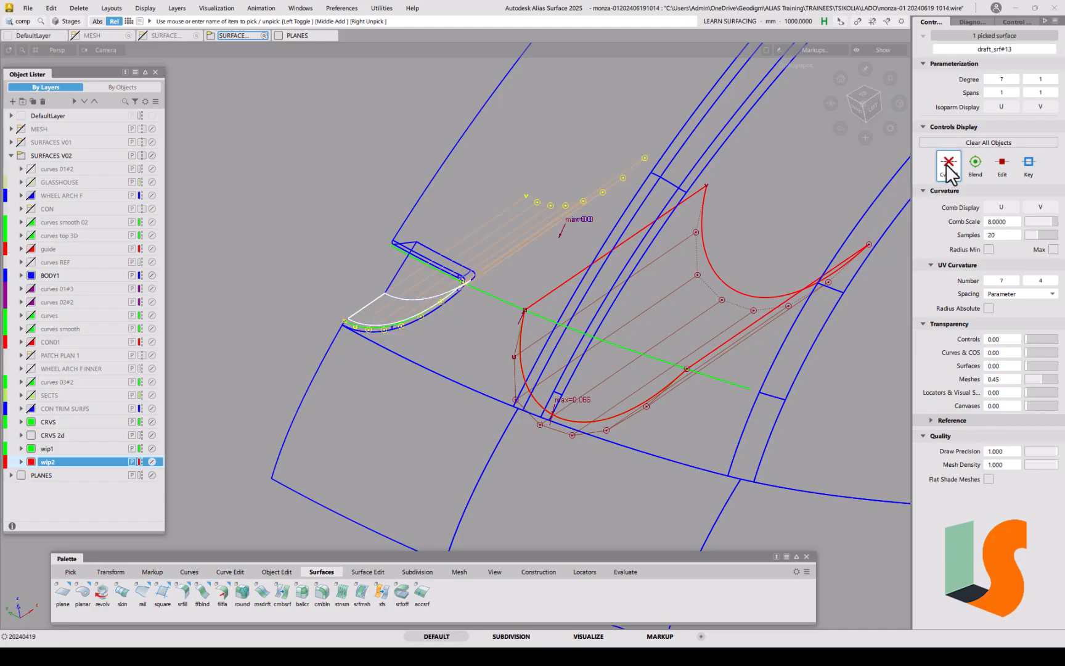
click(948, 166)
ctrl+shift+drag(602, 346, 601, 288)
alt+shift+drag(546, 315, 641, 348)
alt+shift+middle_drag(641, 349, 572, 346)
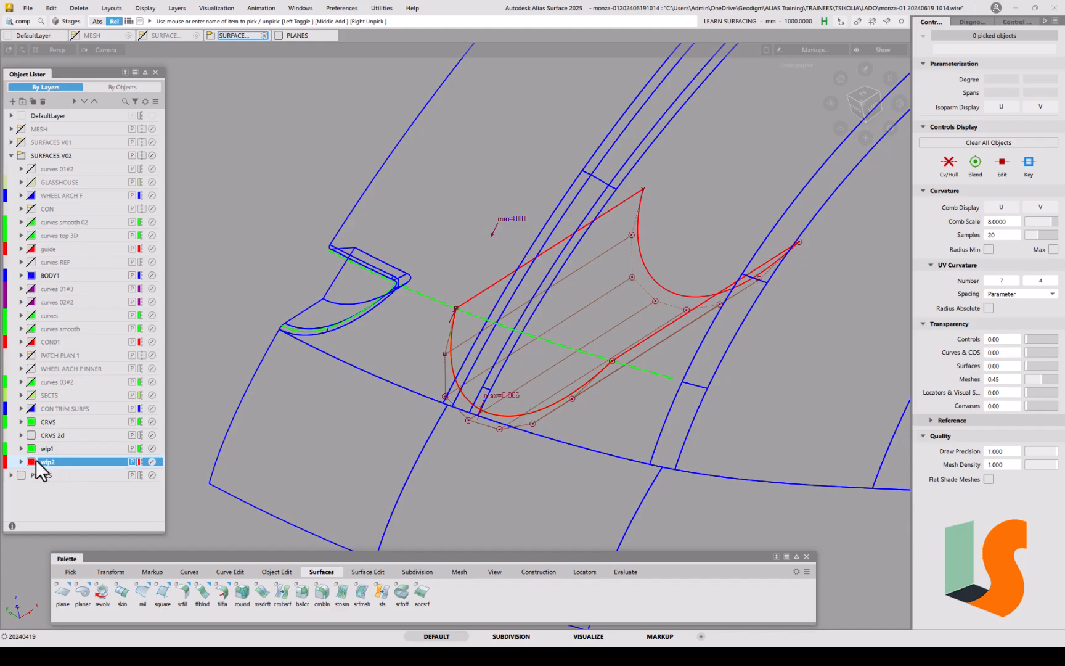
click(32, 462)
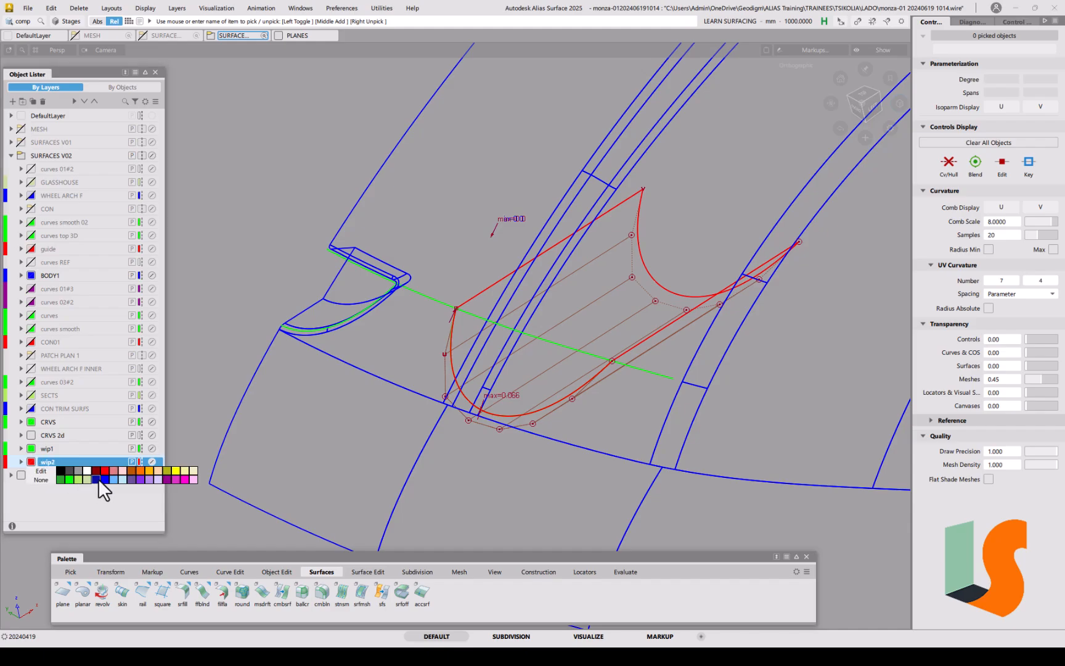
click(97, 480)
Step: Inspect the notch by the wheel arch and pick the draft surface draft_srf#14
alt+shift+drag(462, 380, 492, 359)
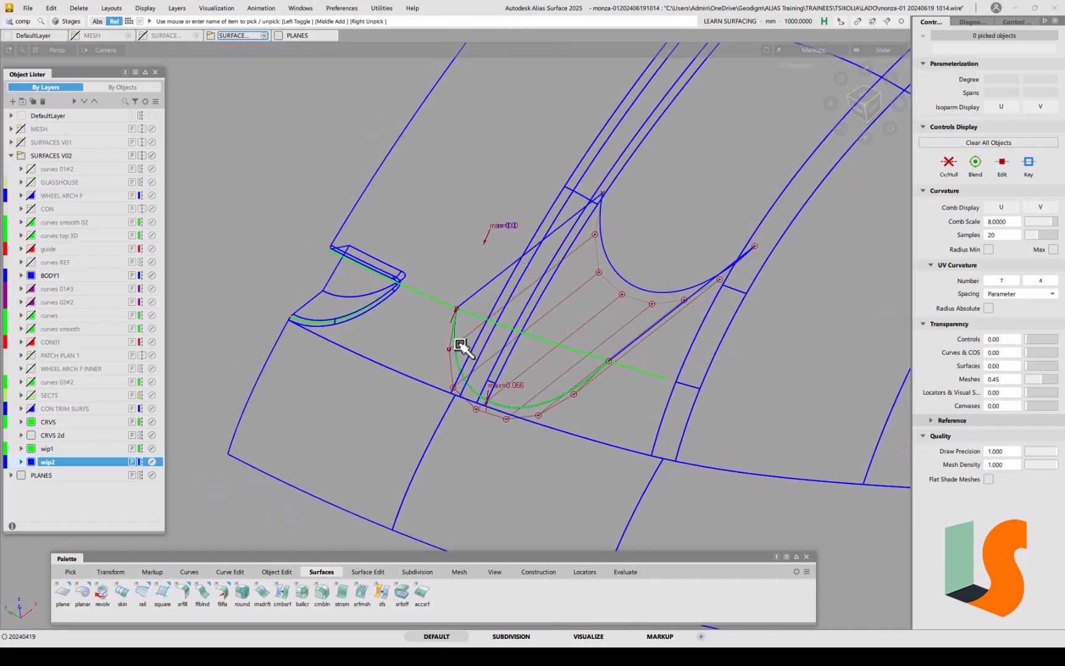
alt+shift+drag(430, 336, 451, 362)
alt+shift+right_drag(451, 362, 472, 368)
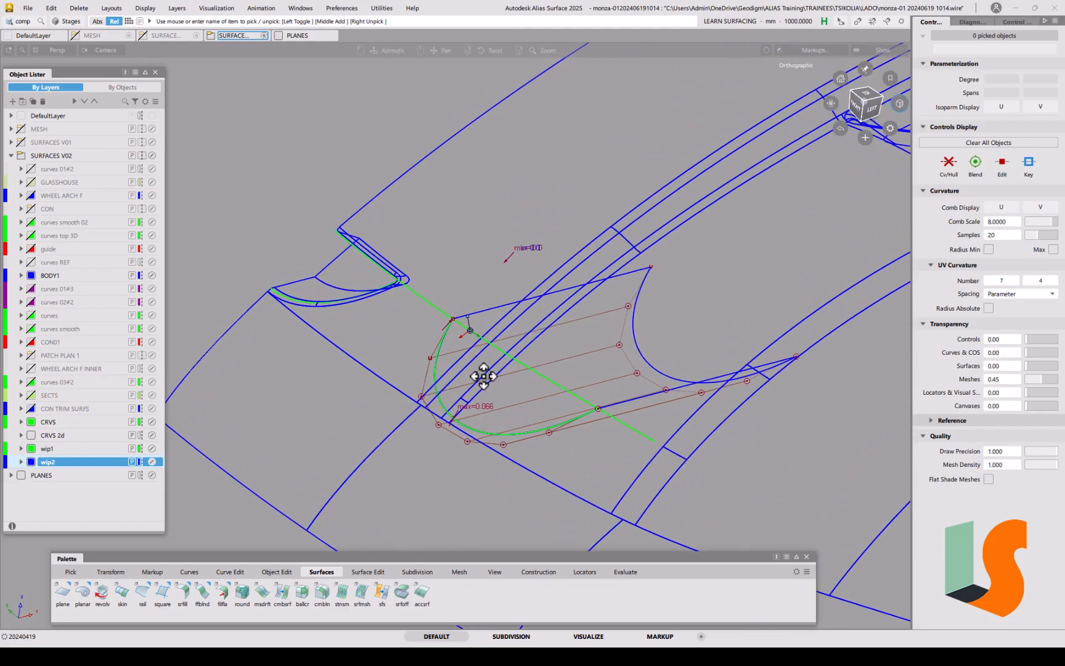
alt+shift+middle_drag(472, 368, 536, 398)
alt+shift+click(419, 285)
alt+shift+right_drag(419, 286, 459, 233)
alt+shift+middle_drag(459, 234, 419, 286)
alt+shift+drag(418, 286, 353, 329)
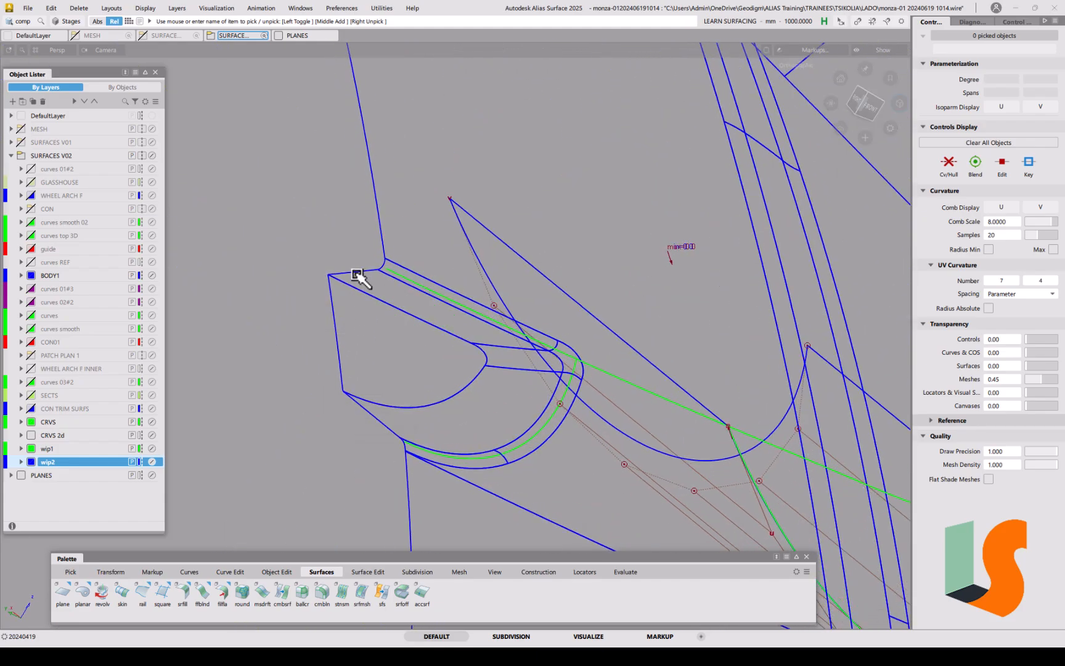
click(360, 277)
alt+shift+drag(436, 284, 432, 370)
click(264, 599)
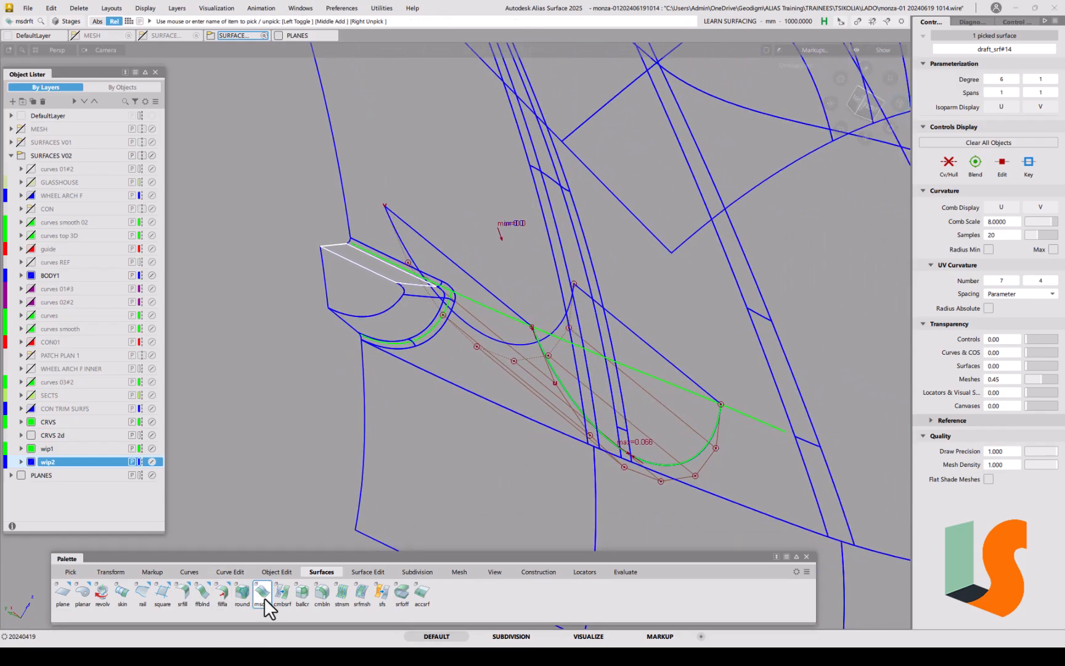
click(503, 363)
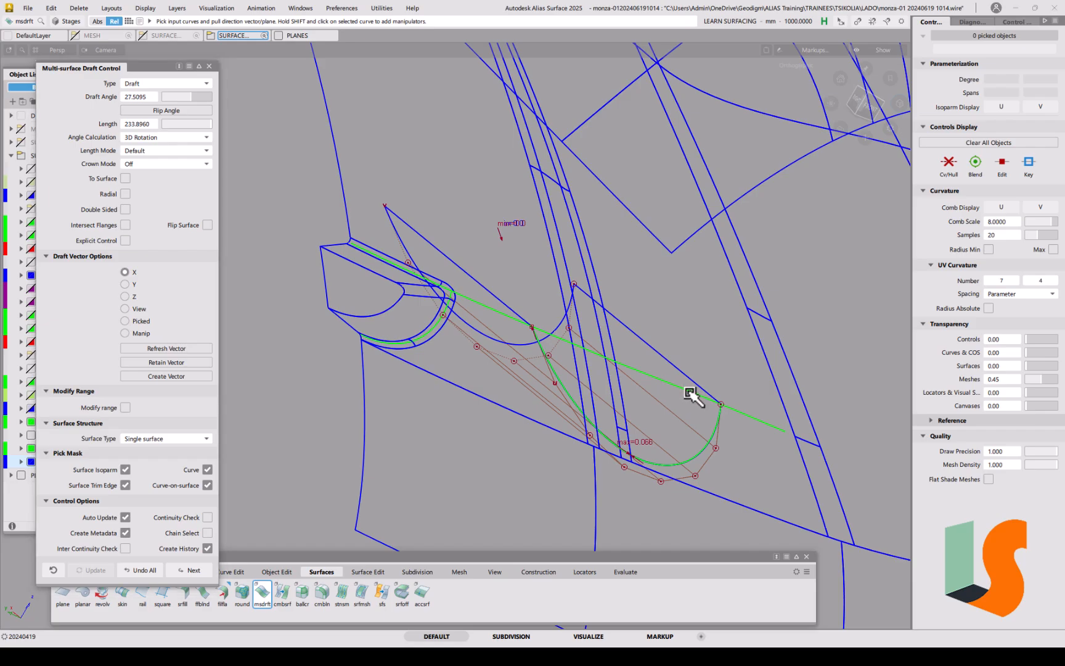
alt+shift+drag(674, 388, 613, 421)
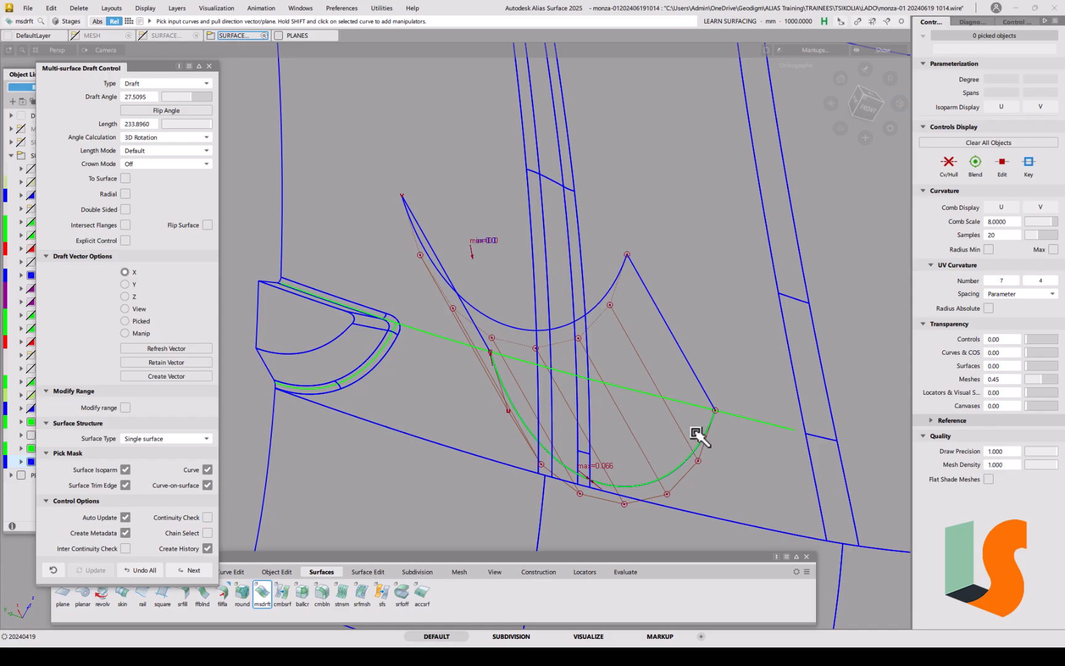
click(681, 405)
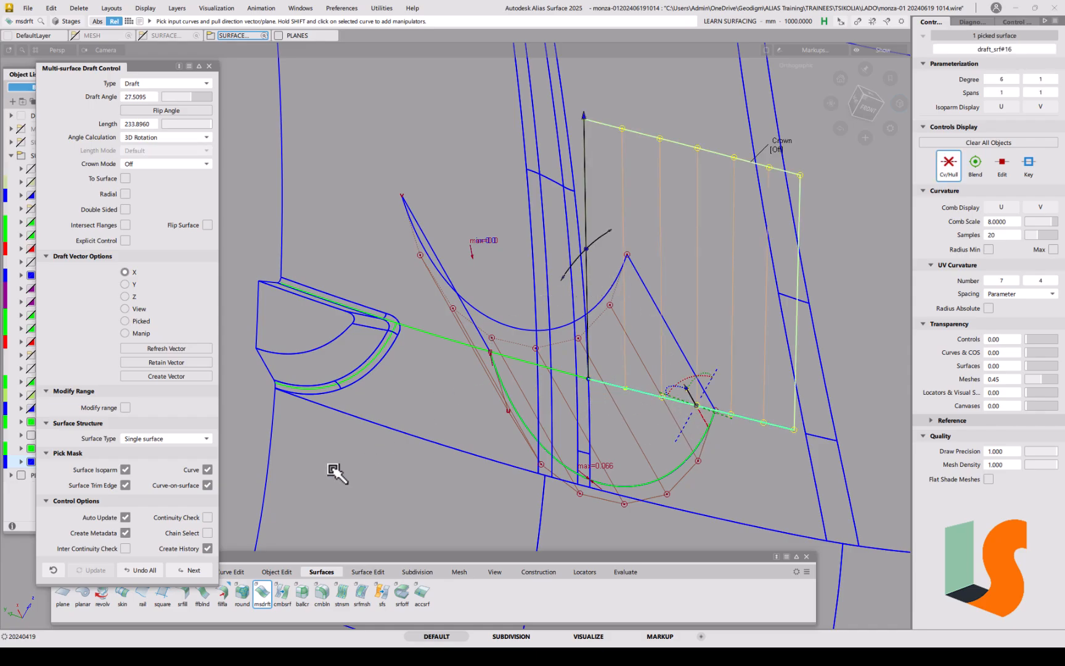
click(145, 570)
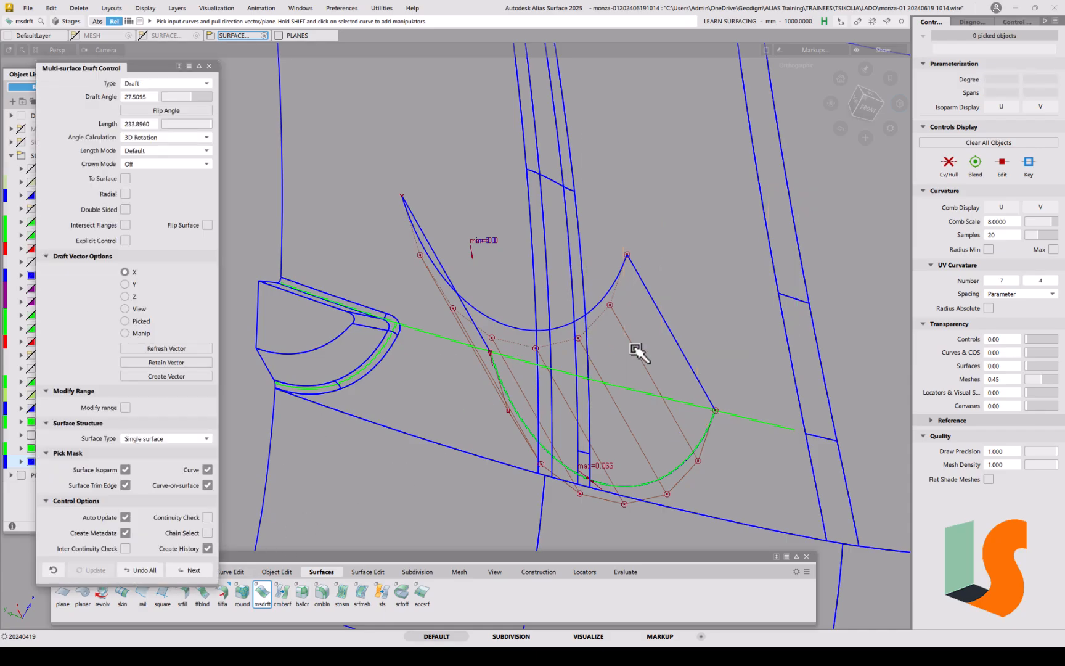
mouse_move(606, 399)
alt+shift+mouse_down()
mouse_move(664, 370)
mouse_move(496, 372)
alt+shift+mouse_up()
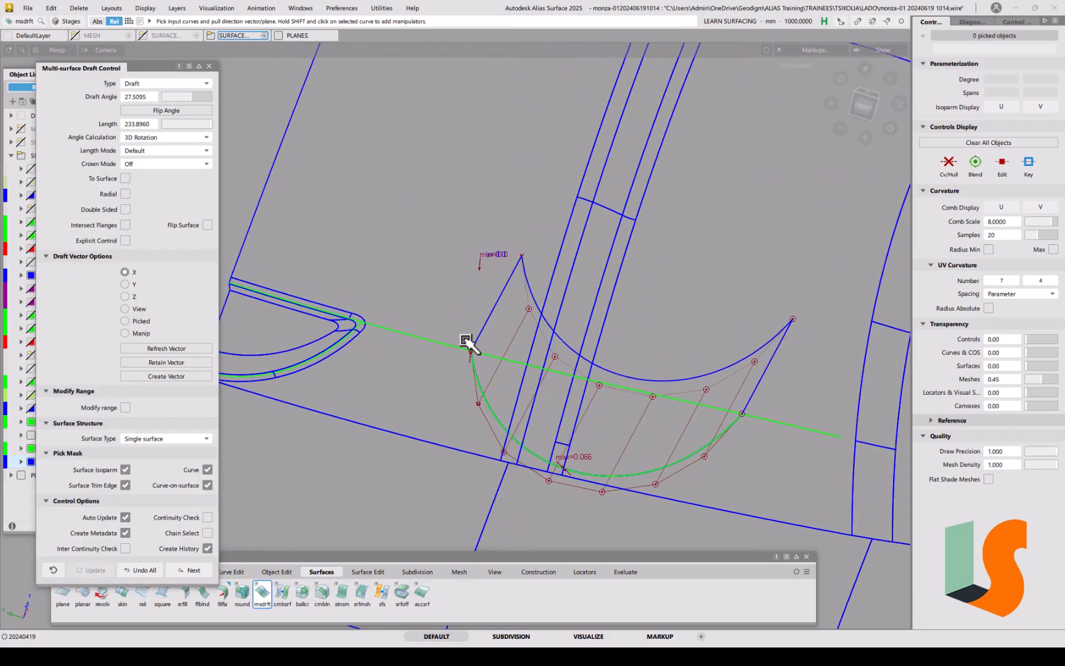
mouse_move(715, 419)
alt+shift+mouse_down()
mouse_move(606, 402)
mouse_move(668, 427)
alt+shift+mouse_up()
alt+shift+middle_drag(667, 427, 618, 415)
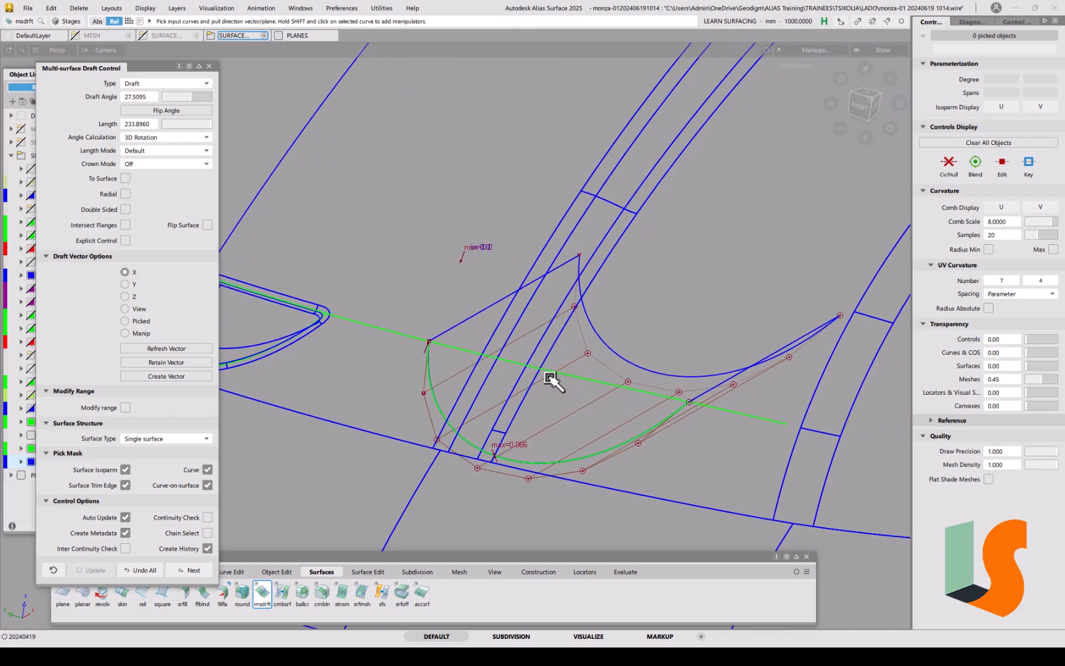
Step: Close the draft options and isolate the offset curve and white arc curve in top view
click(208, 66)
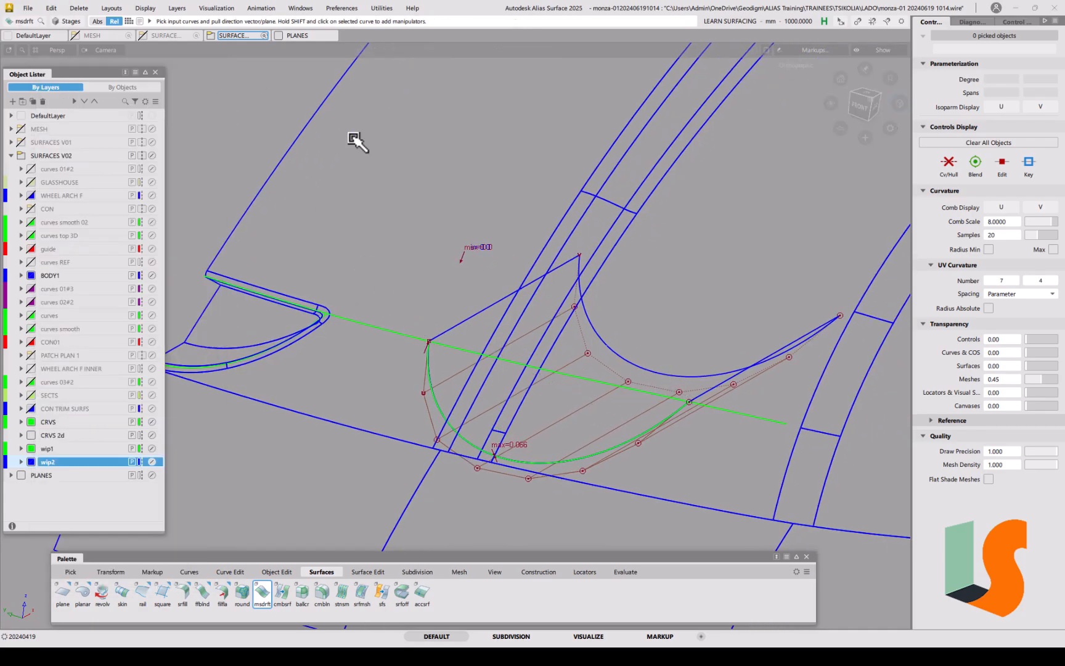
alt+shift+drag(542, 357, 508, 405)
scroll(439, 401, down, 10)
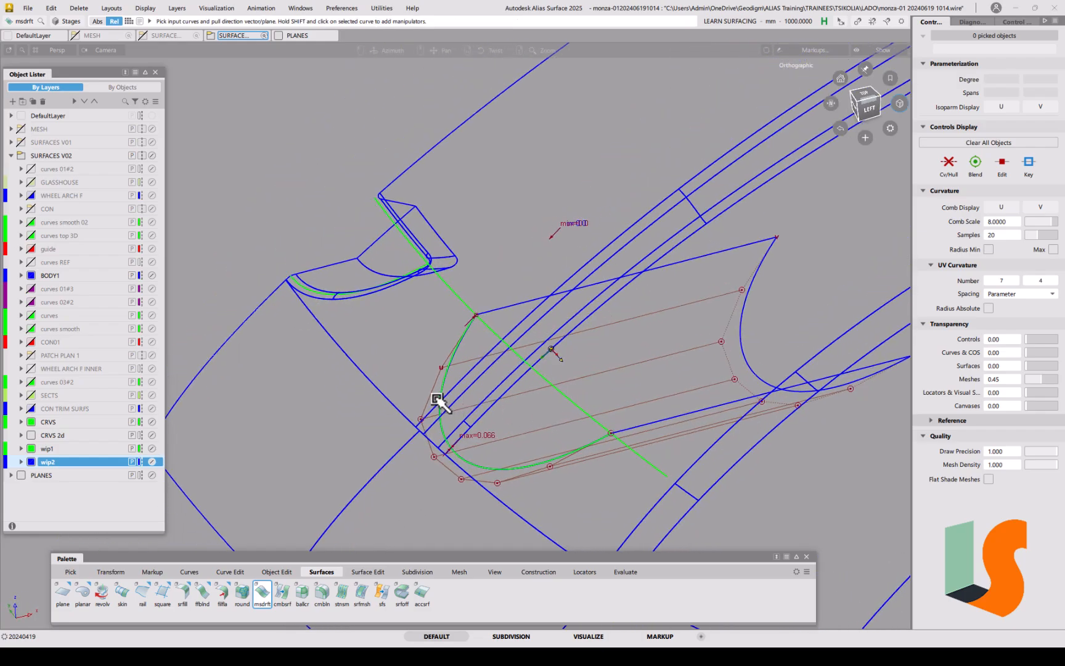
alt+shift+middle_drag(342, 384, 394, 424)
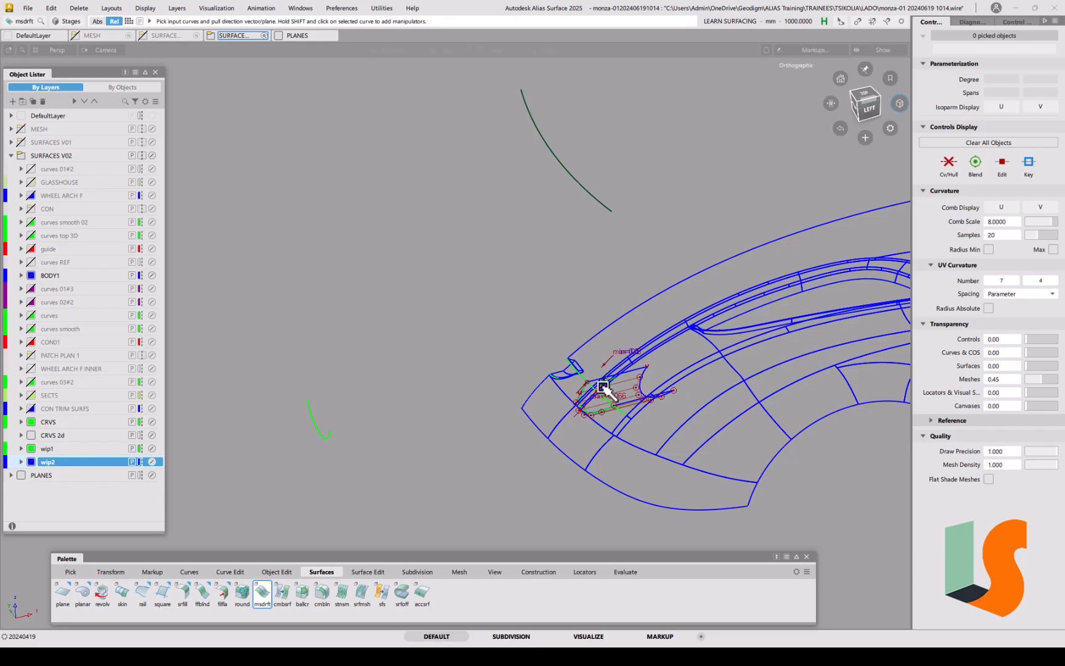
ctrl+shift+drag(576, 230, 608, 247)
click(595, 180)
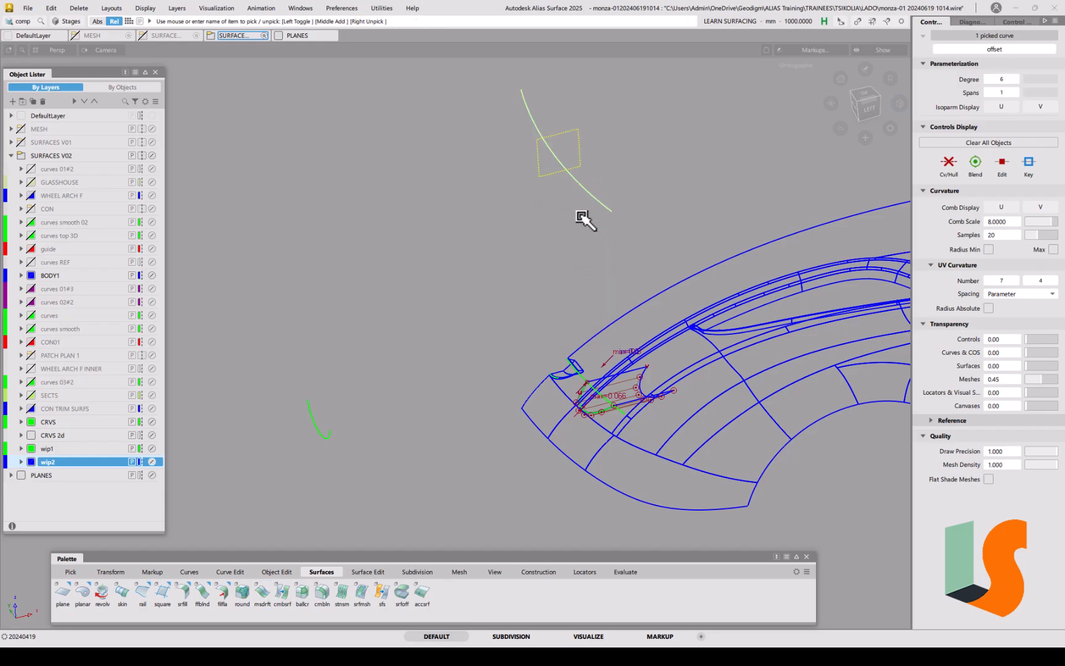
alt+shift+right_drag(611, 393, 608, 338)
alt+shift+middle_drag(609, 338, 566, 355)
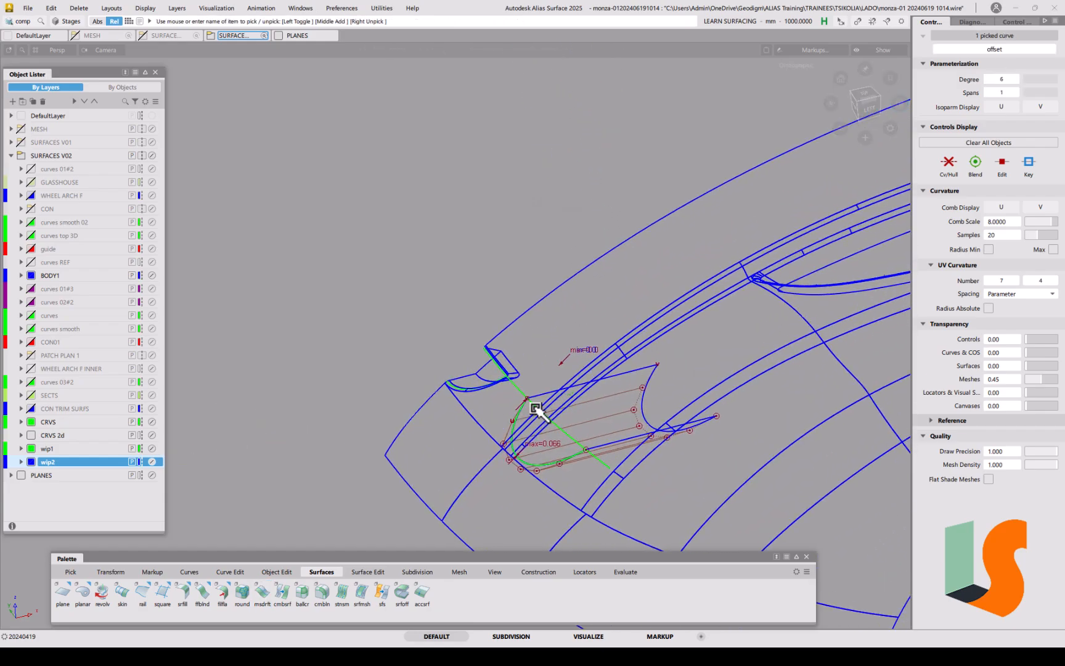
click(523, 412)
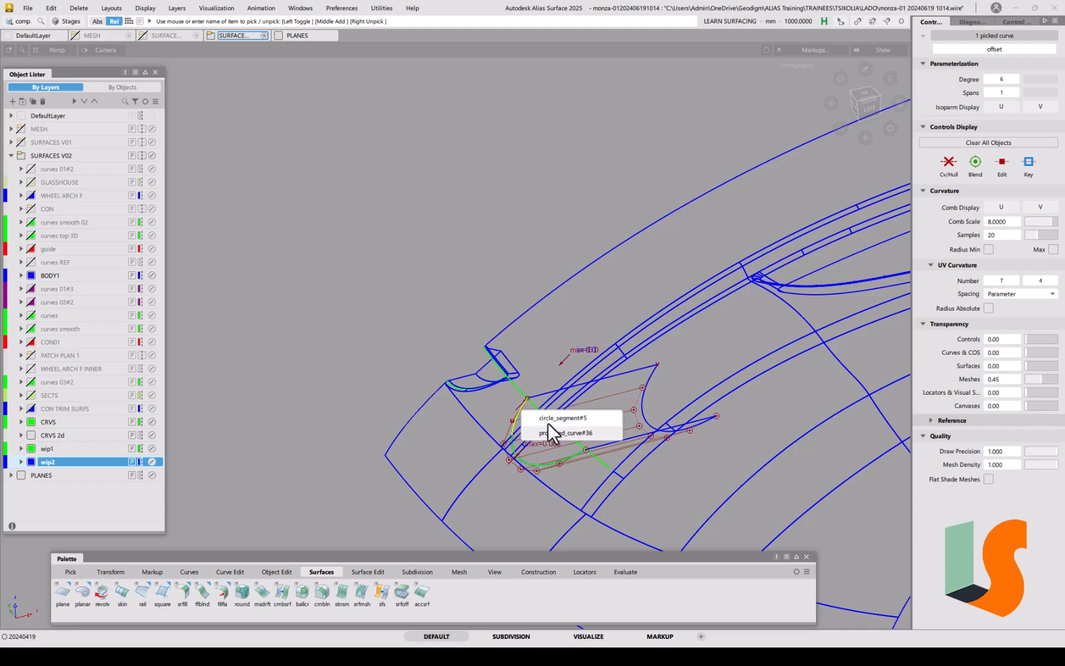
click(551, 429)
key(alt+h)
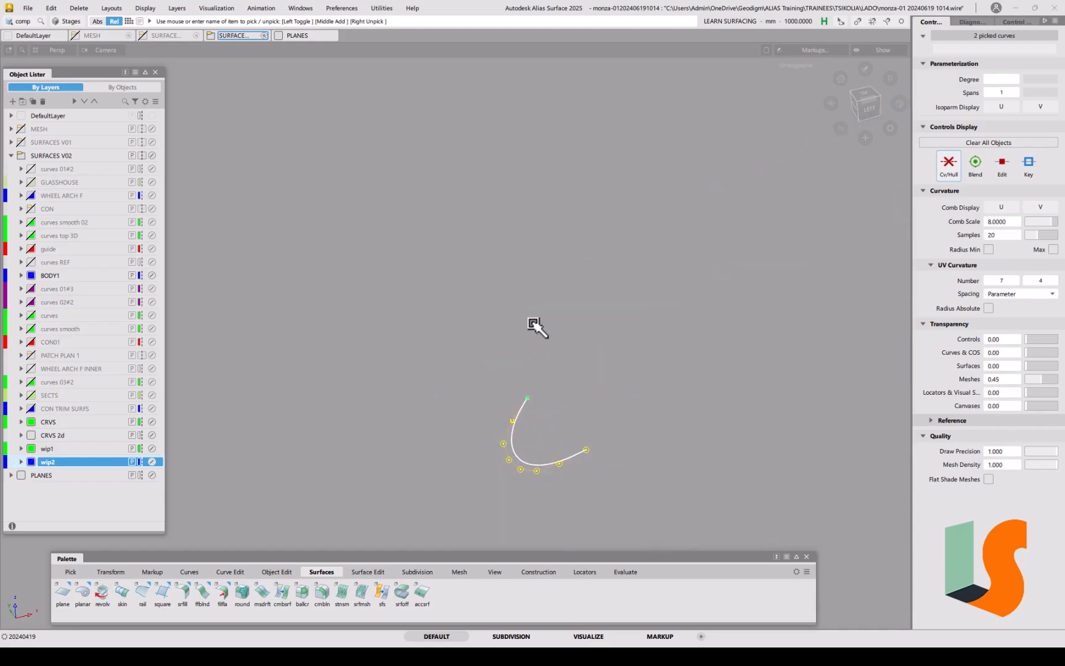
click(642, 291)
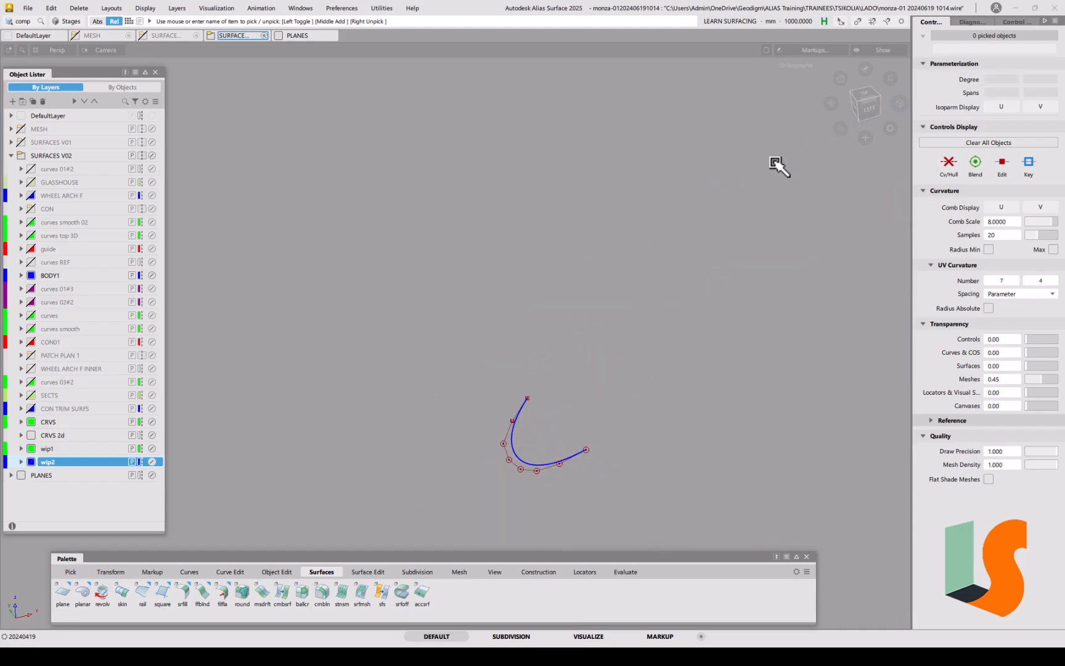
click(864, 94)
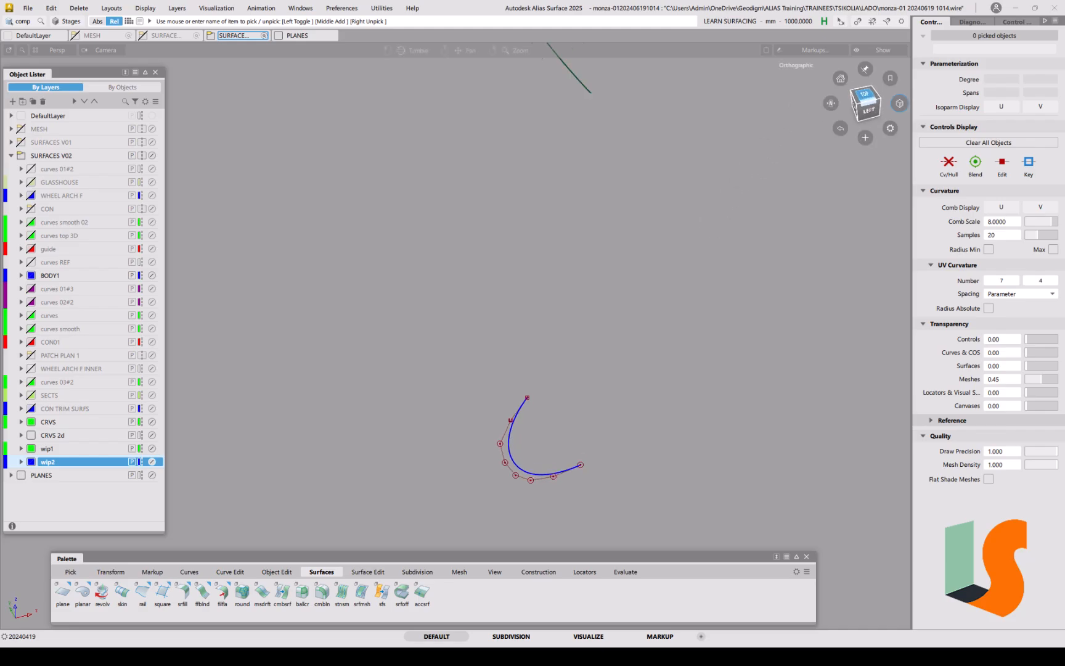
Step: Copy and paste the long offset curve and move the copy down-left across the arc
ctrl+shift+click(541, 439)
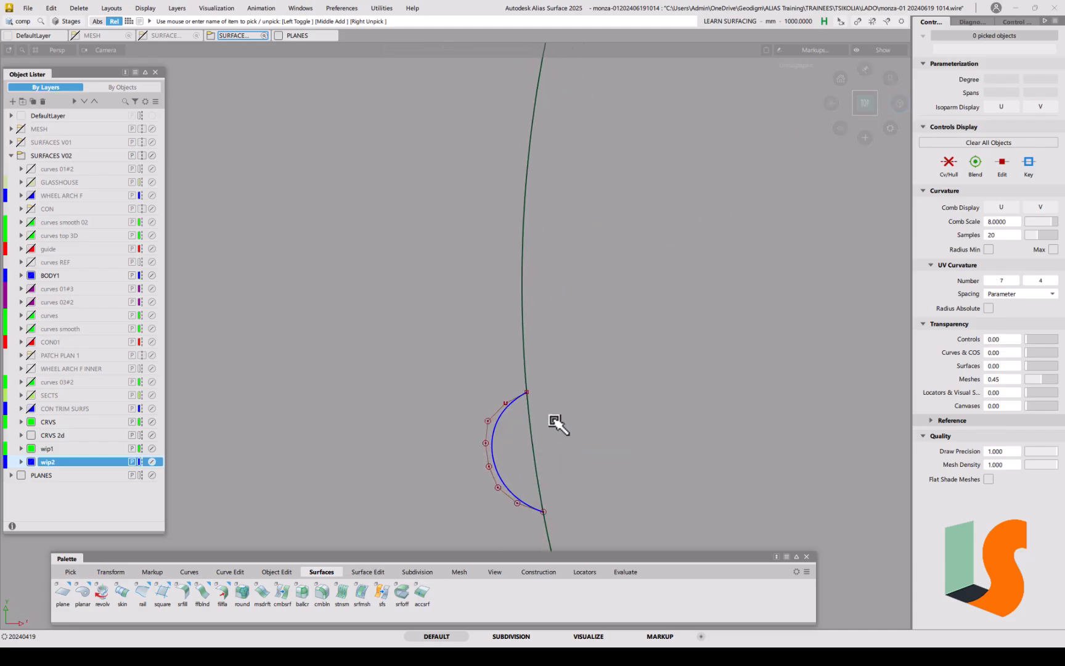
click(530, 446)
key(ctrl+v)
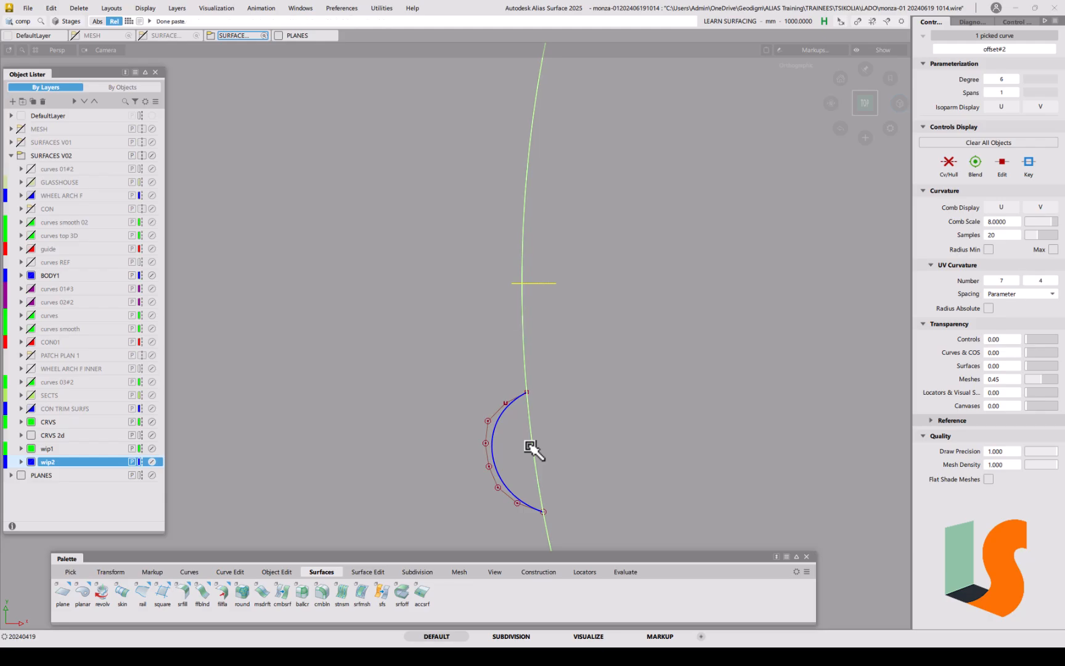
alt+shift+drag(554, 447, 604, 308)
ctrl+shift+middle_drag(602, 305, 602, 280)
right_drag(602, 246, 506, 449)
Step: Delete the original offset curve and return to the front view
ctrl+shift+drag(635, 361, 673, 369)
click(647, 267)
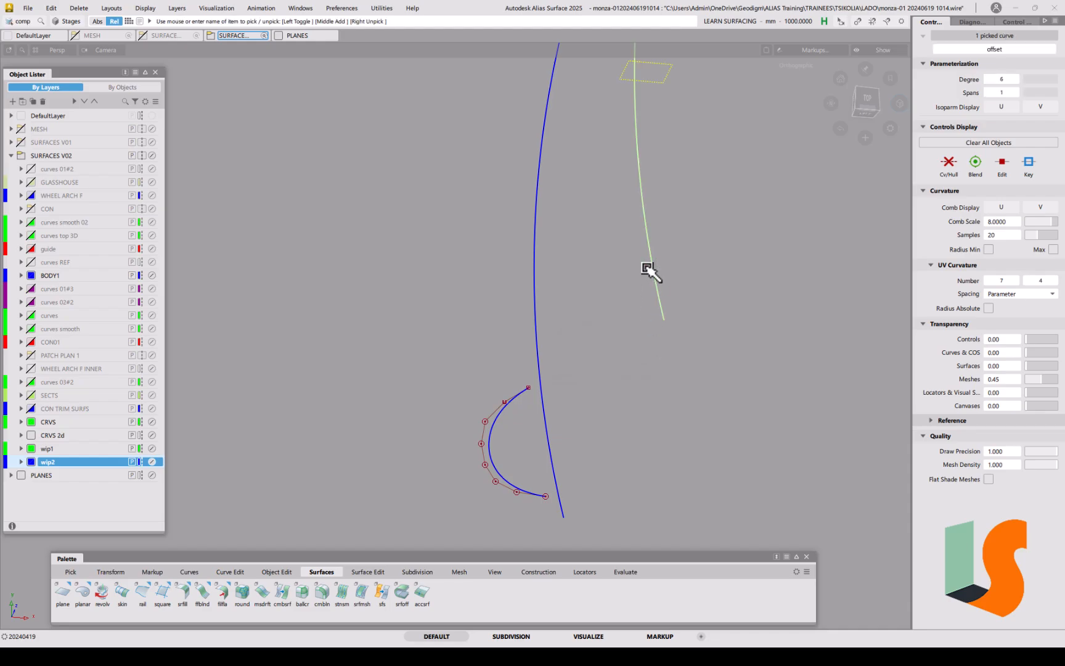
key(Delete)
click(866, 100)
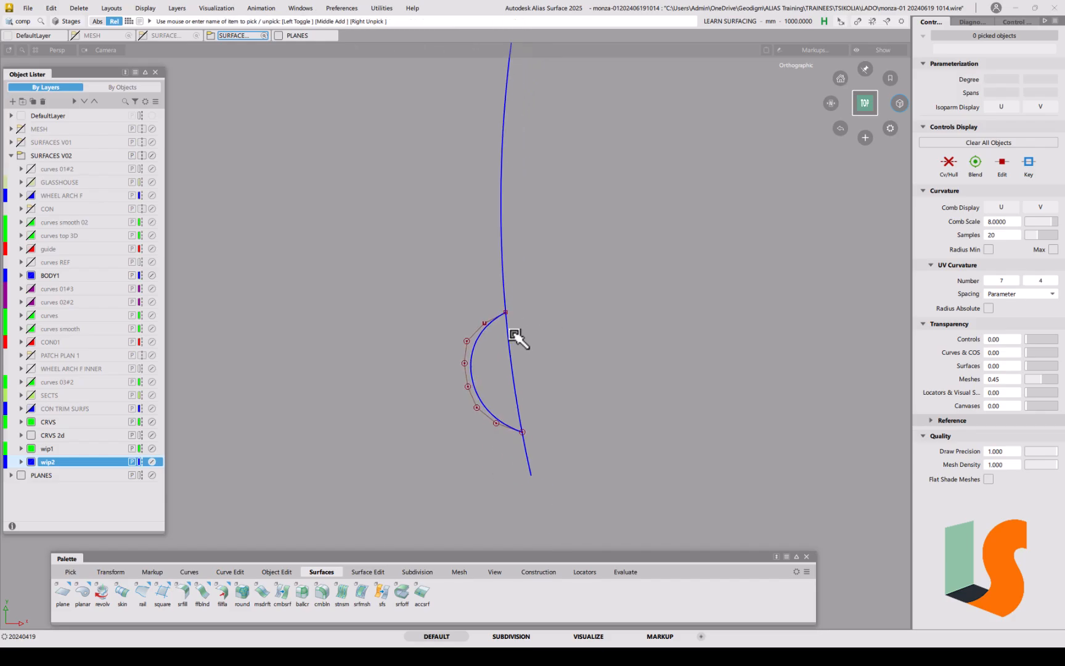
Step: Trim the long curve at the arc with Curve Section, removing construction history
click(238, 573)
double_click(182, 592)
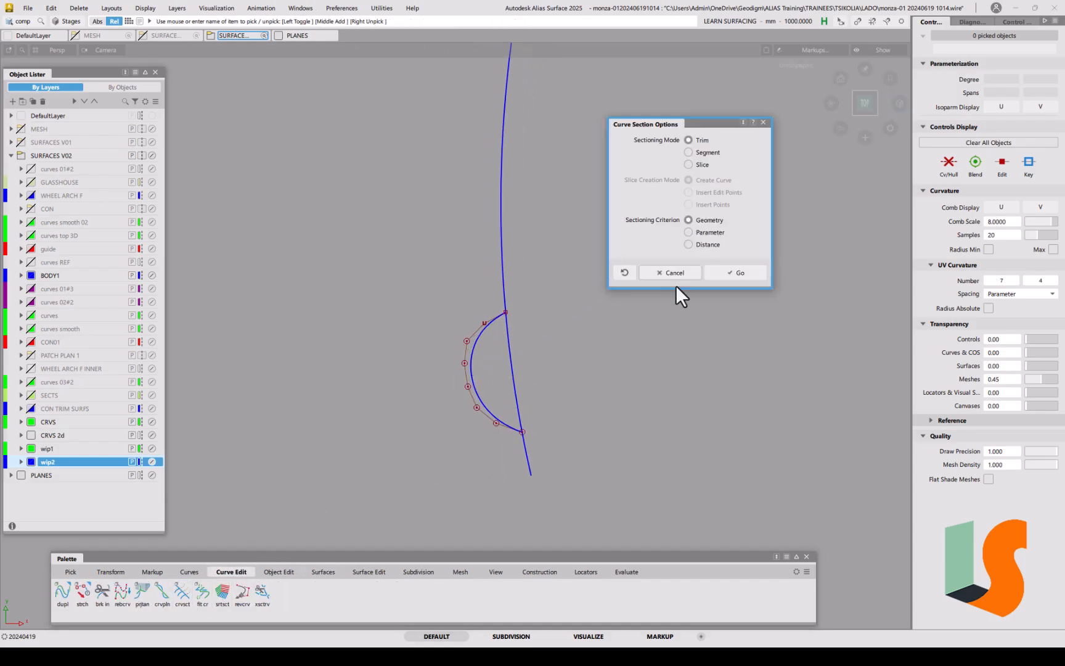
click(737, 277)
click(511, 352)
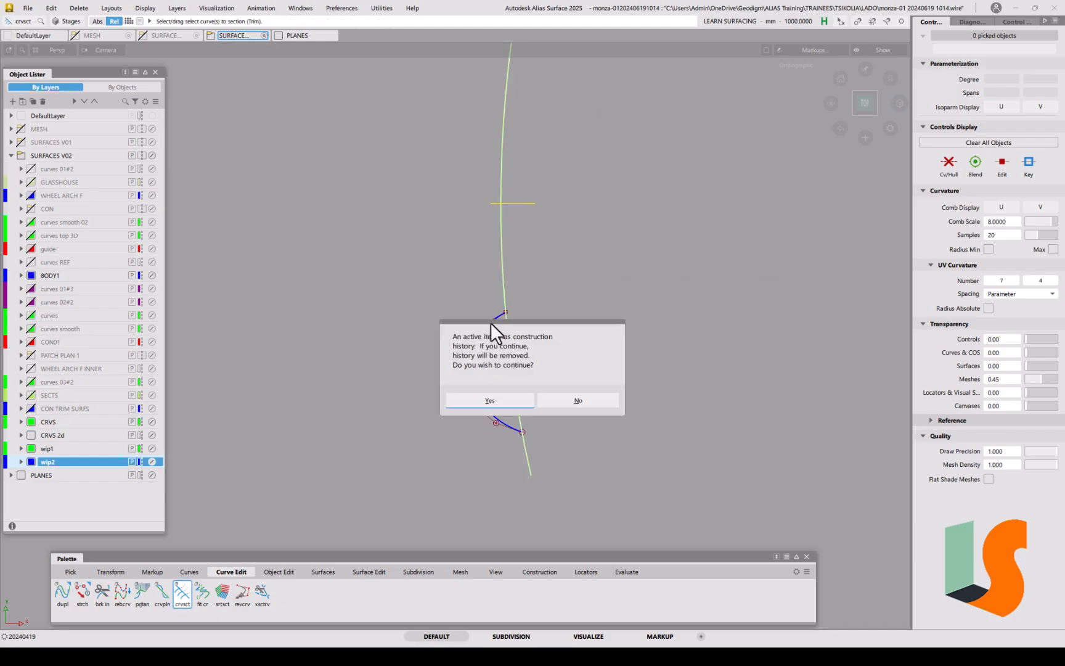
click(490, 401)
click(491, 361)
click(498, 400)
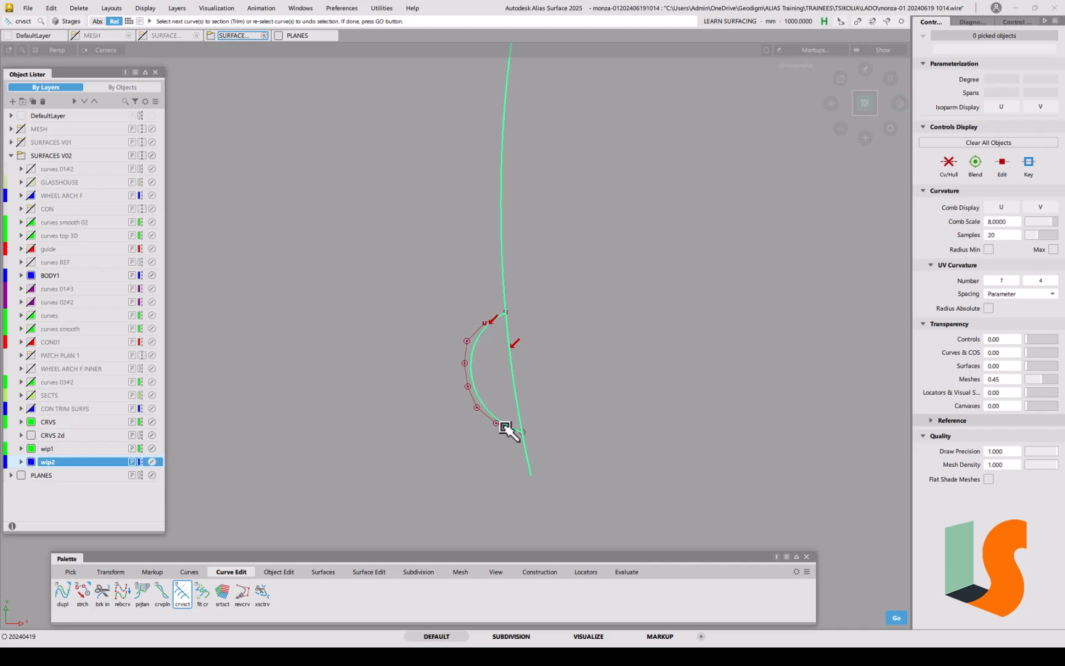
ctrl+shift+drag(538, 397, 535, 365)
click(511, 366)
click(484, 326)
mouse_move(542, 432)
ctrl+shift+mouse_down()
mouse_move(524, 333)
mouse_move(561, 338)
mouse_move(552, 354)
ctrl+shift+mouse_up()
Step: Put the trimmed line's pivot at its top end and snap that end onto the arc's end
click(552, 354)
mouse_move(581, 335)
ctrl+shift+middle_down()
mouse_move(614, 331)
mouse_move(583, 286)
ctrl+shift+middle_up()
click(538, 291)
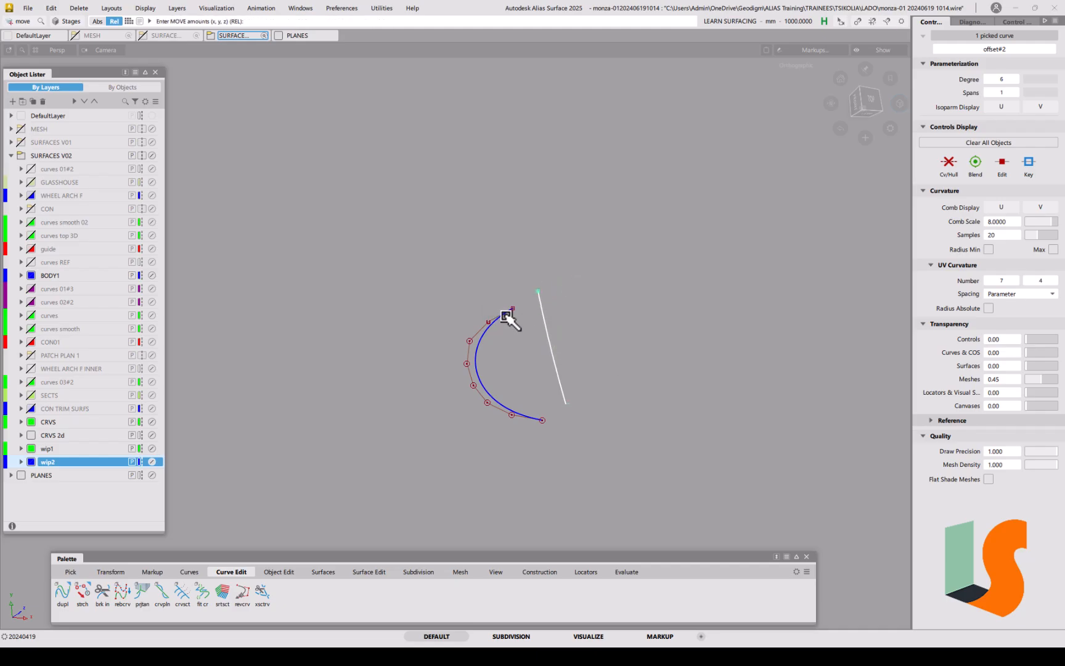
ctrl+alt+click(507, 314)
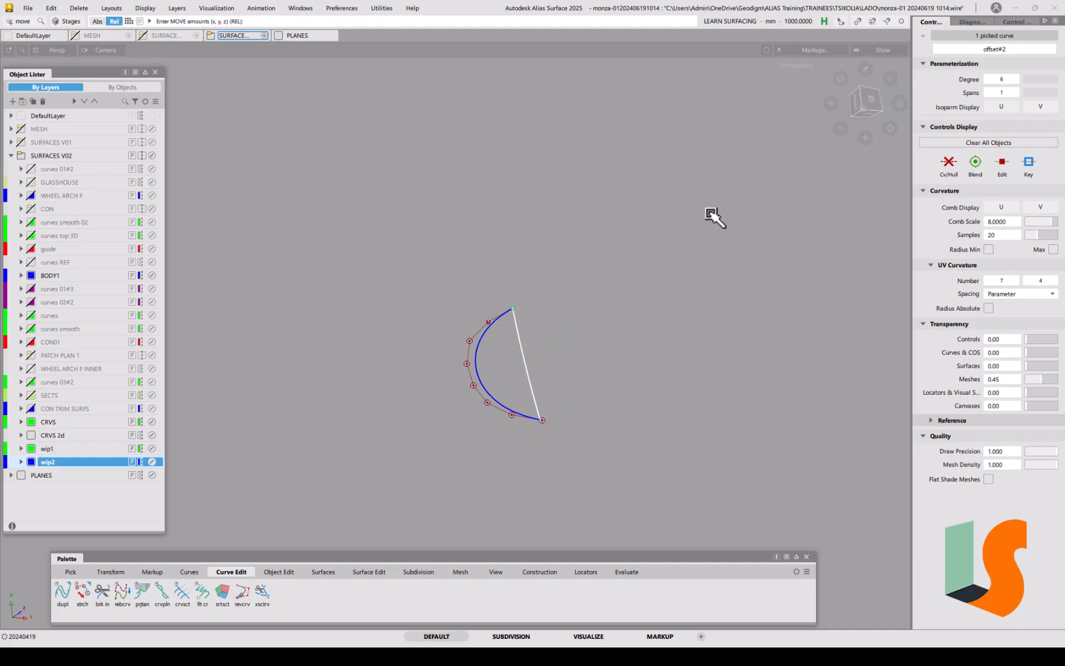
Step: Unhide all geometry and frame the view around the trimmed line
key(alt+v)
alt+shift+right_drag(540, 434, 586, 377)
alt+shift+drag(587, 380, 636, 355)
alt+shift+drag(683, 427, 605, 461)
alt+shift+middle_drag(604, 461, 600, 435)
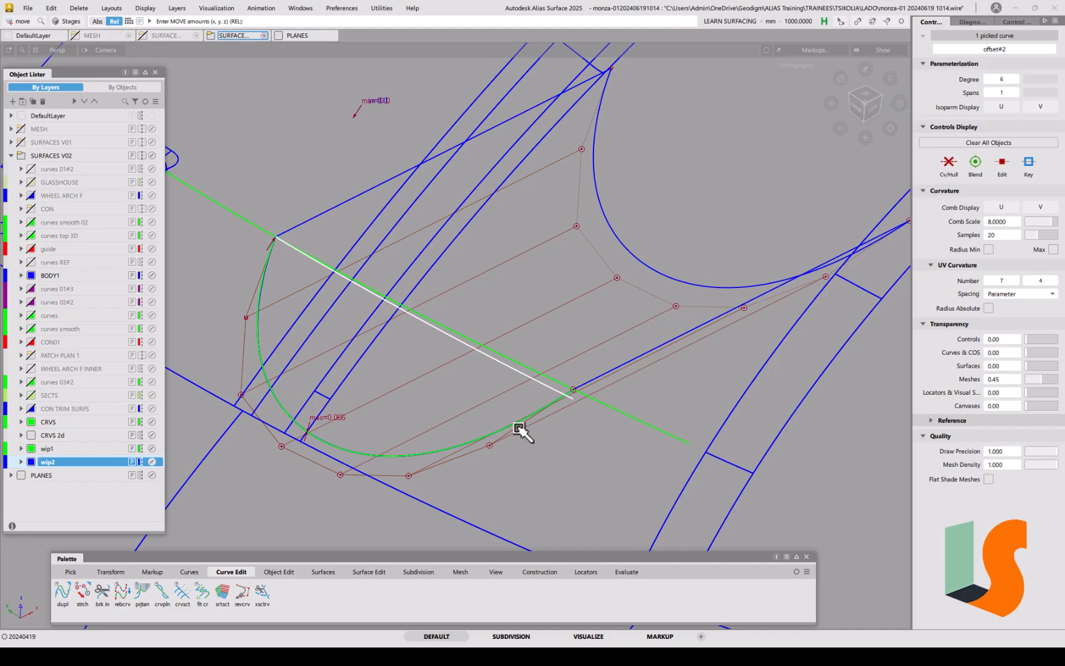
Step: Stretch offset#2's lower end to snap onto the arc's lower endpoint, then inspect the joint
click(83, 593)
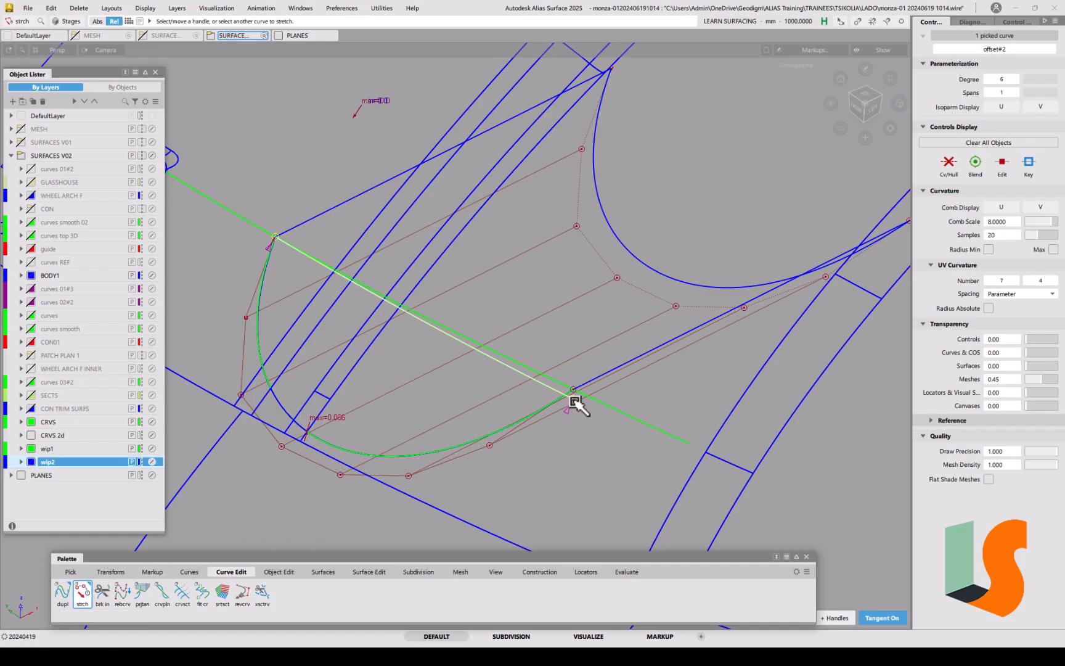
drag(577, 402, 572, 407)
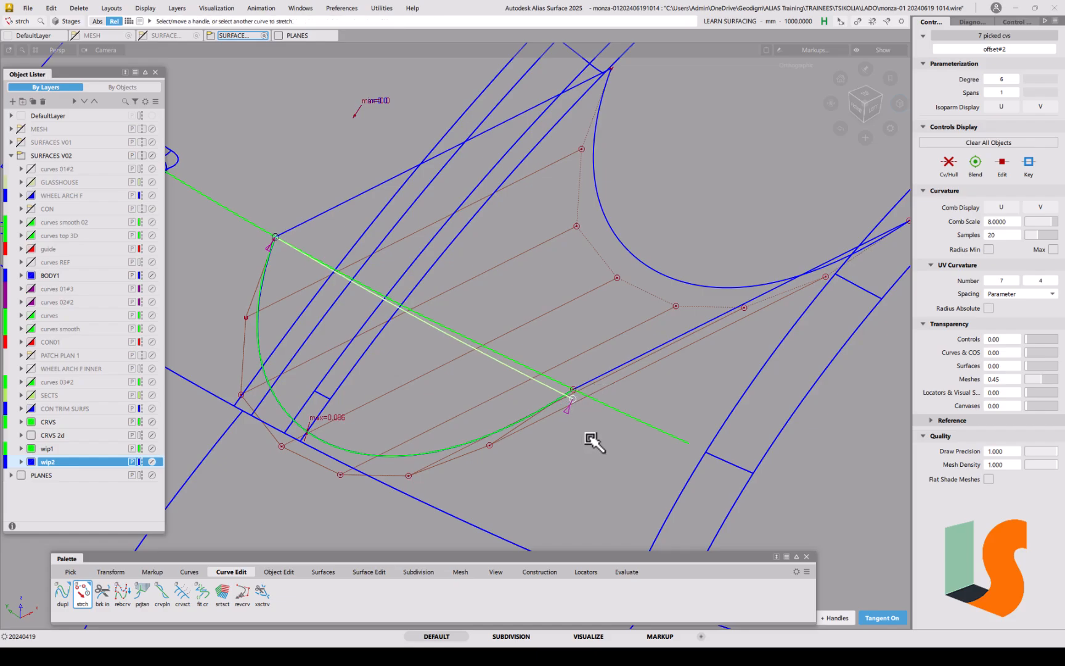
ctrl+click(577, 384)
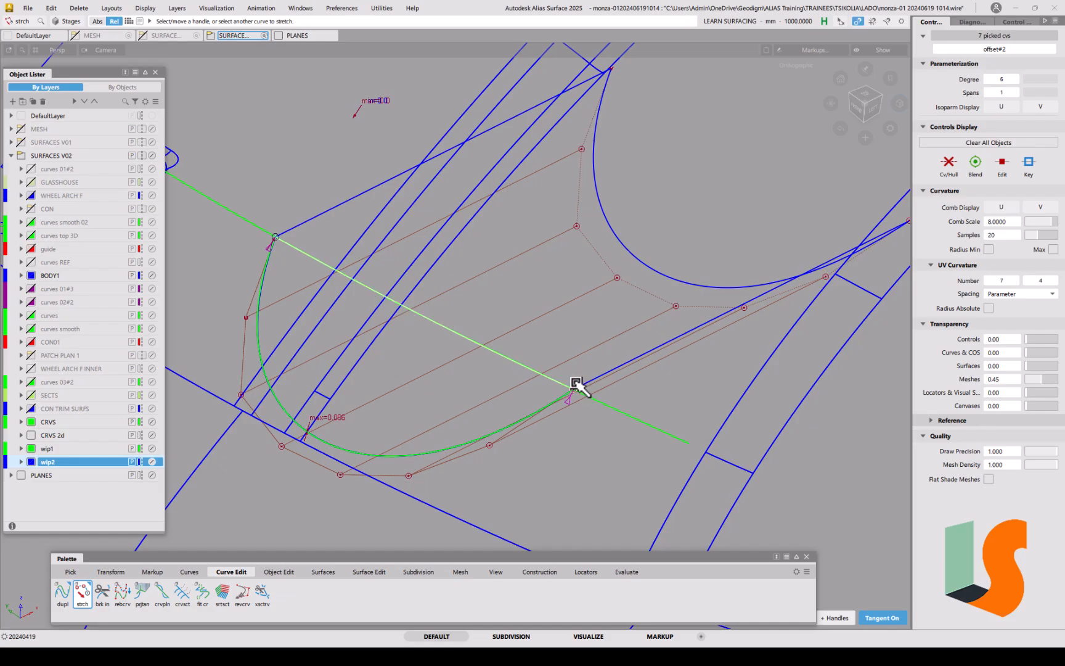
alt+shift+drag(577, 380, 449, 349)
alt+shift+right_drag(450, 349, 481, 259)
alt+shift+middle_drag(370, 288, 396, 340)
alt+shift+drag(396, 340, 445, 307)
mouse_move(423, 391)
ctrl+shift+mouse_down()
mouse_move(423, 344)
mouse_move(455, 380)
ctrl+shift+mouse_up()
alt+shift+click(417, 344)
alt+shift+middle_drag(455, 379, 447, 319)
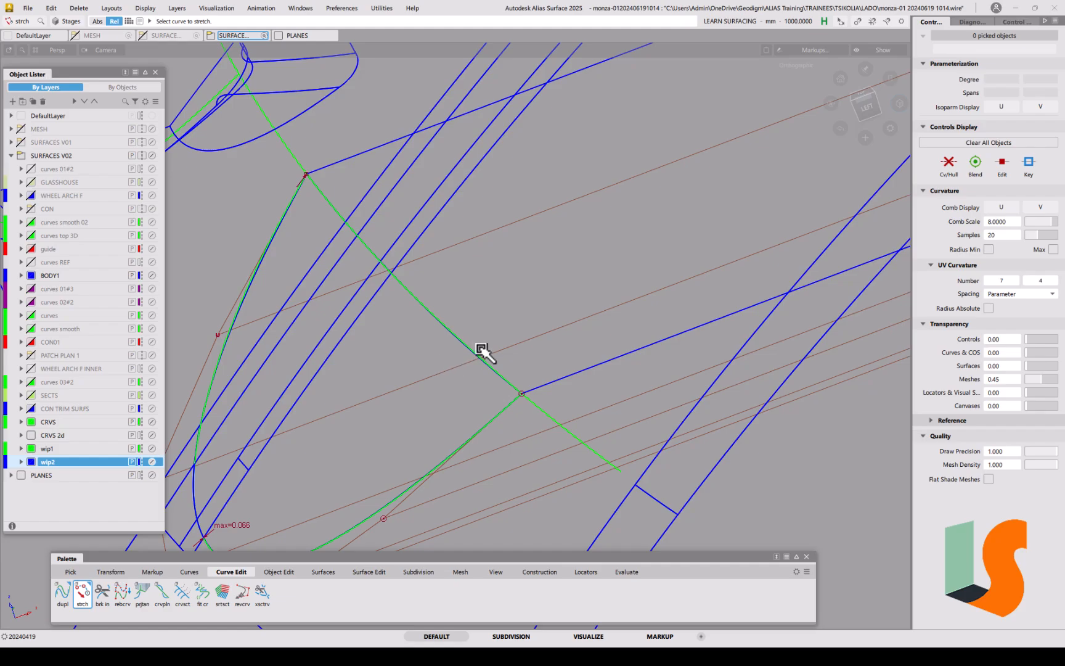
Step: Box-pick the six connected curves, hide everything else, and view them from Top rolled 90°
ctrl+shift+click(439, 341)
ctrl+shift+drag(467, 354, 470, 353)
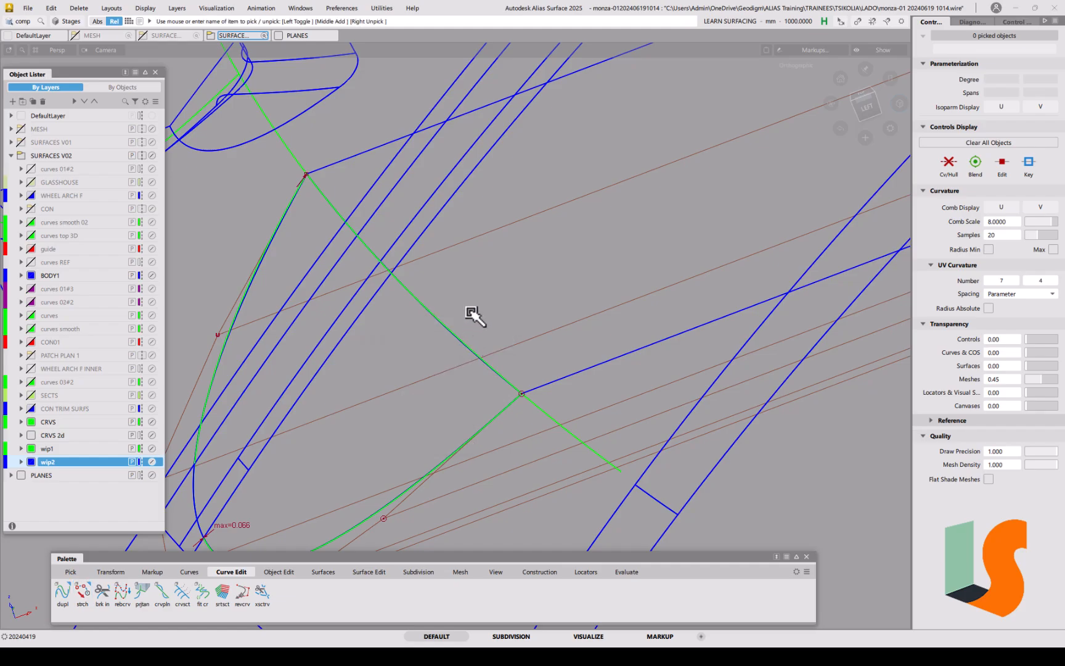
click(463, 331)
drag(342, 211, 437, 317)
key(alt+h)
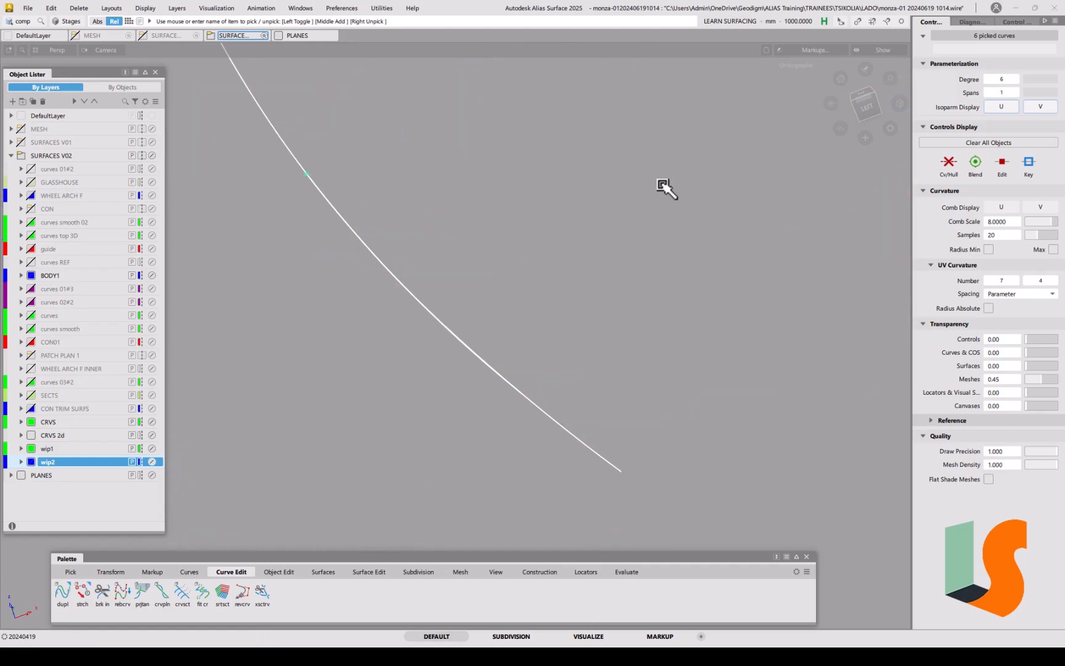
click(866, 94)
click(876, 82)
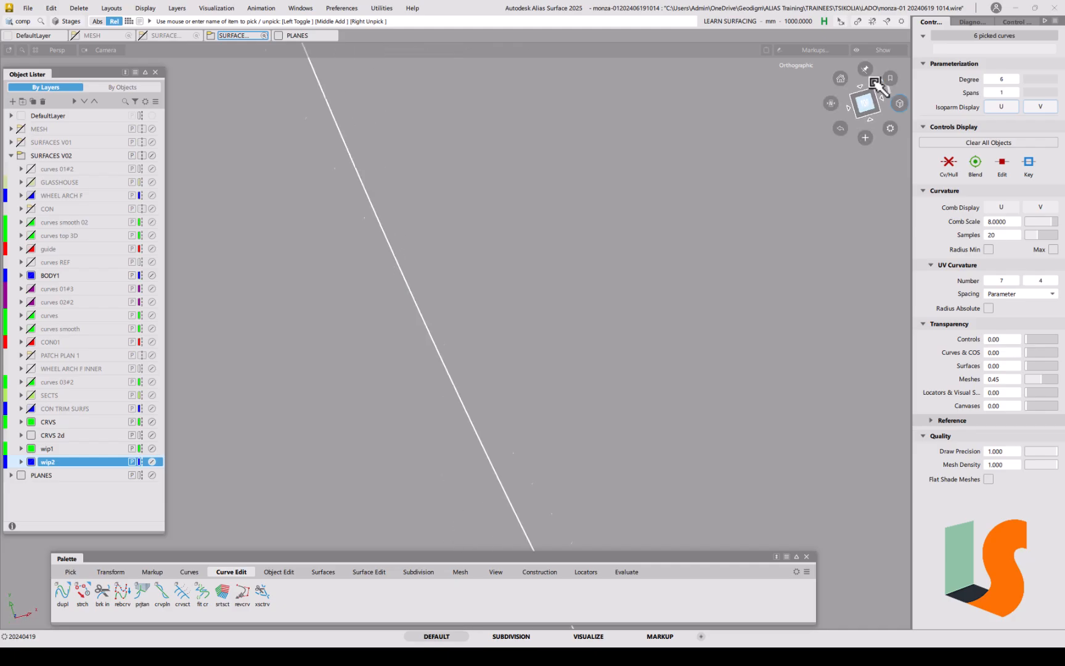
alt+shift+right_drag(644, 207, 619, 286)
alt+shift+middle_drag(618, 285, 652, 302)
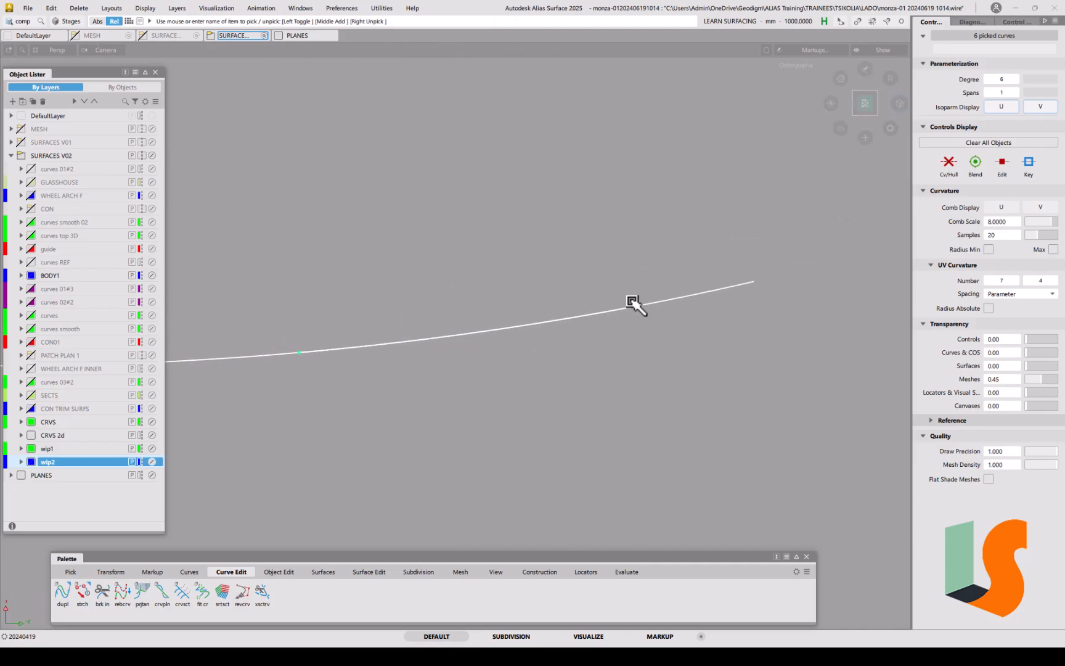
Step: In front view, pick offset#2 (degree 6, 1 span) and display its CV hull
click(868, 121)
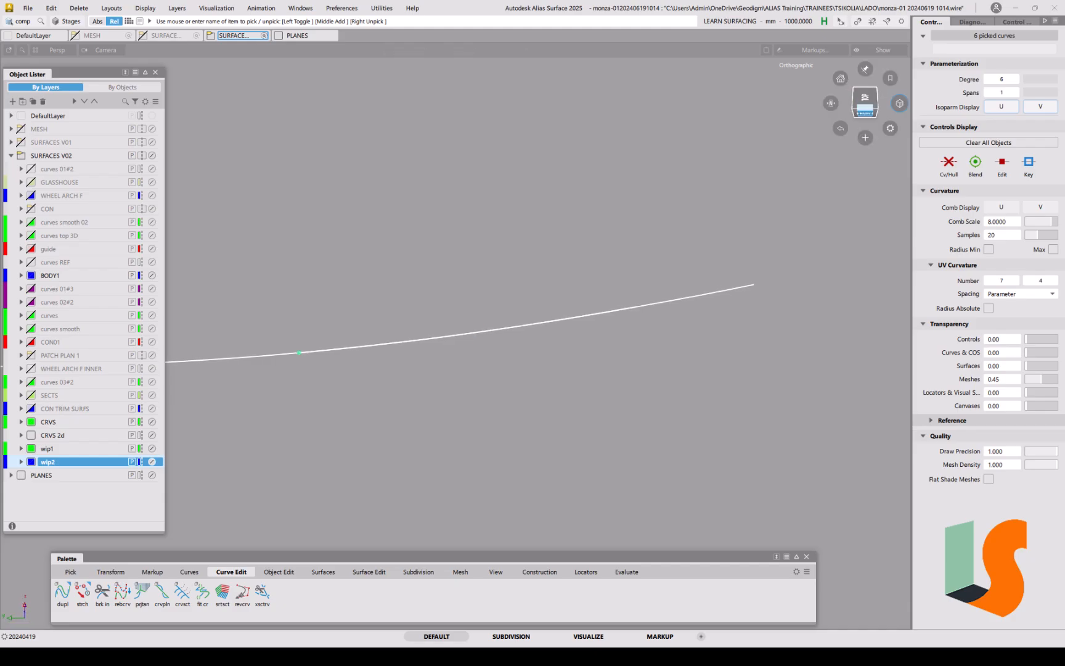
ctrl+shift+drag(661, 431, 652, 346)
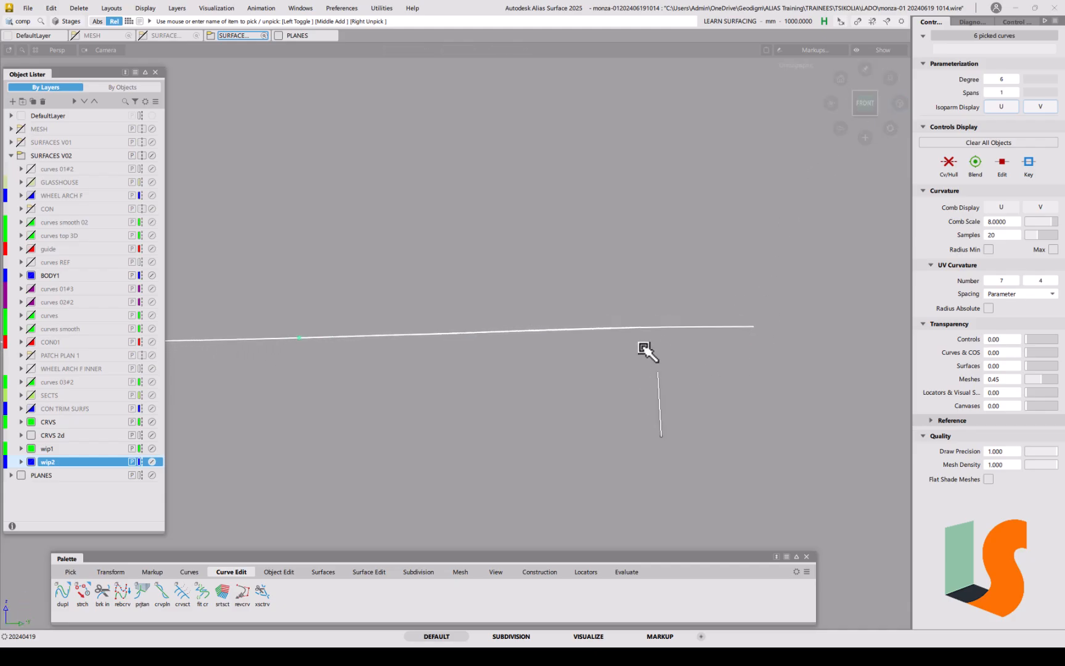
ctrl+shift+click(567, 362)
click(596, 375)
click(577, 330)
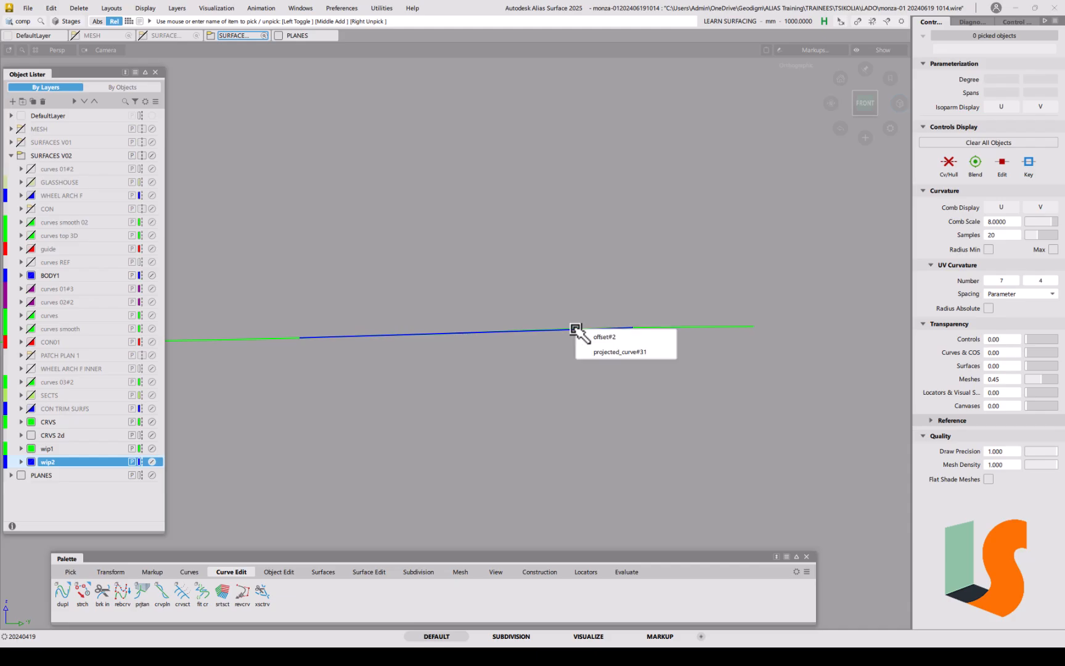
click(594, 336)
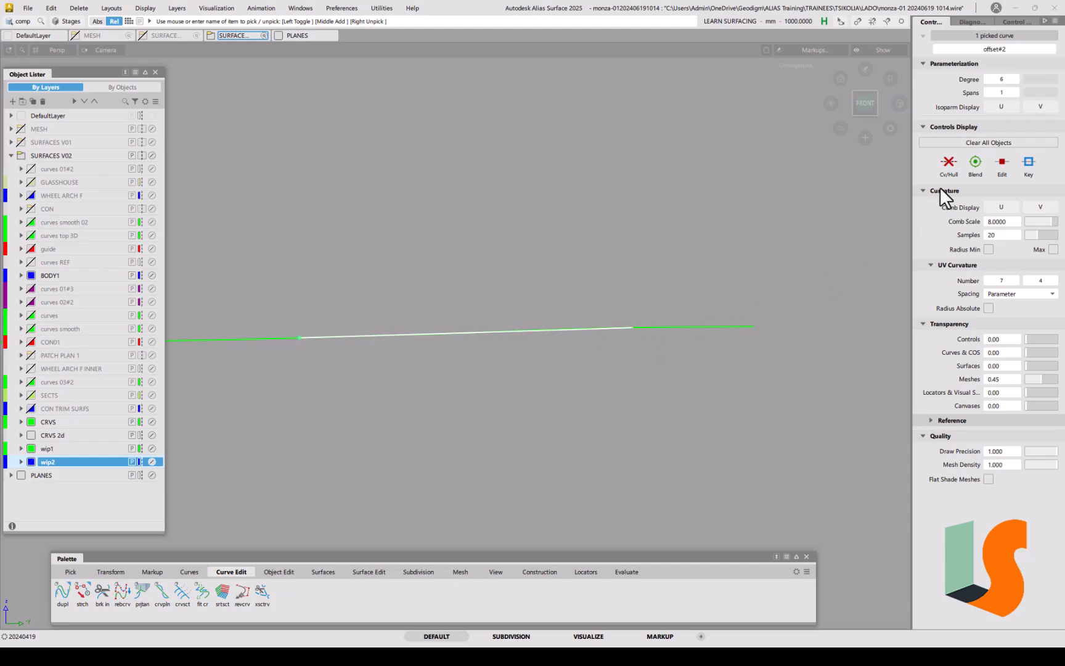
click(948, 165)
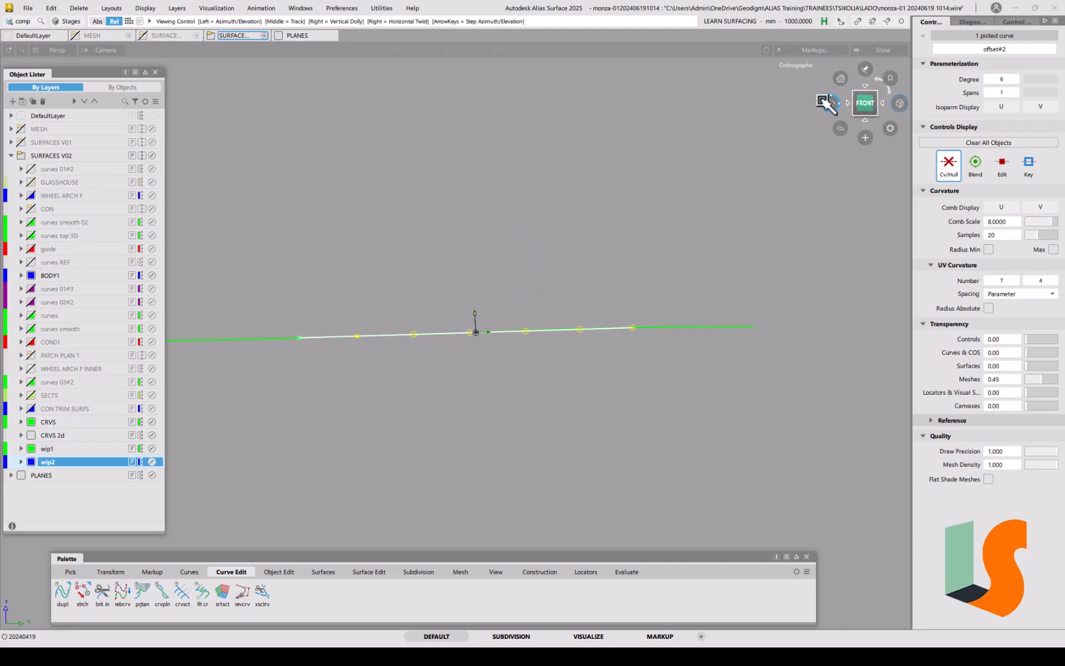
Step: Scale the view non-proportionally and zoom in to inspect offset#2's shape
mouse_move(832, 103)
mouse_down()
mouse_move(888, 114)
mouse_move(821, 114)
mouse_up()
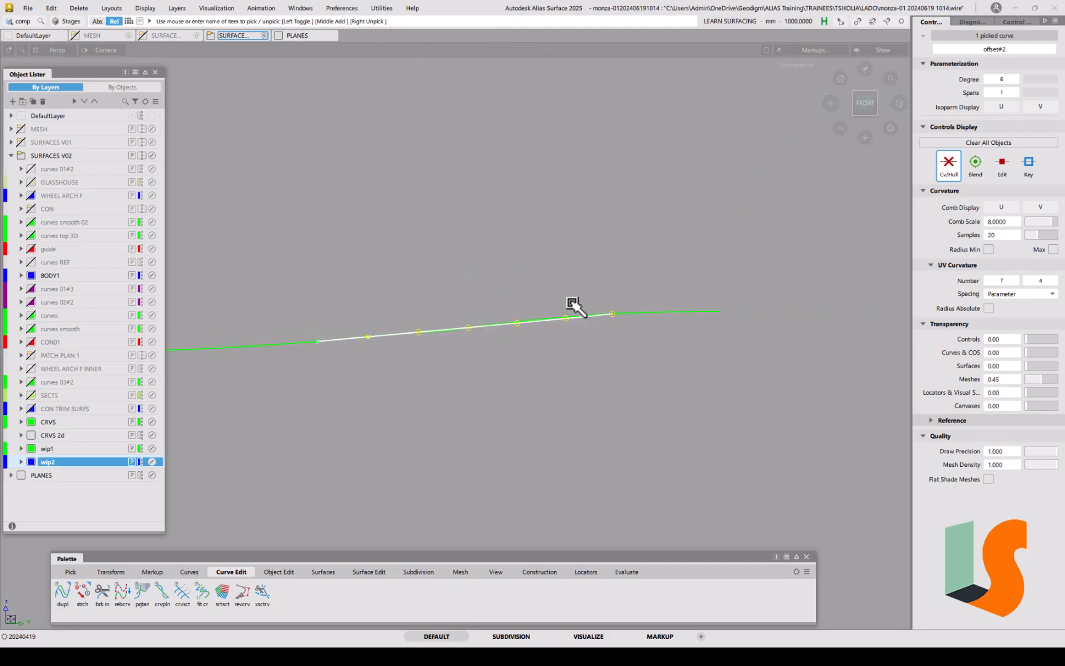
mouse_move(516, 337)
alt+shift+right_down()
mouse_move(530, 214)
mouse_move(529, 244)
alt+shift+right_up()
alt+shift+middle_drag(548, 253, 575, 258)
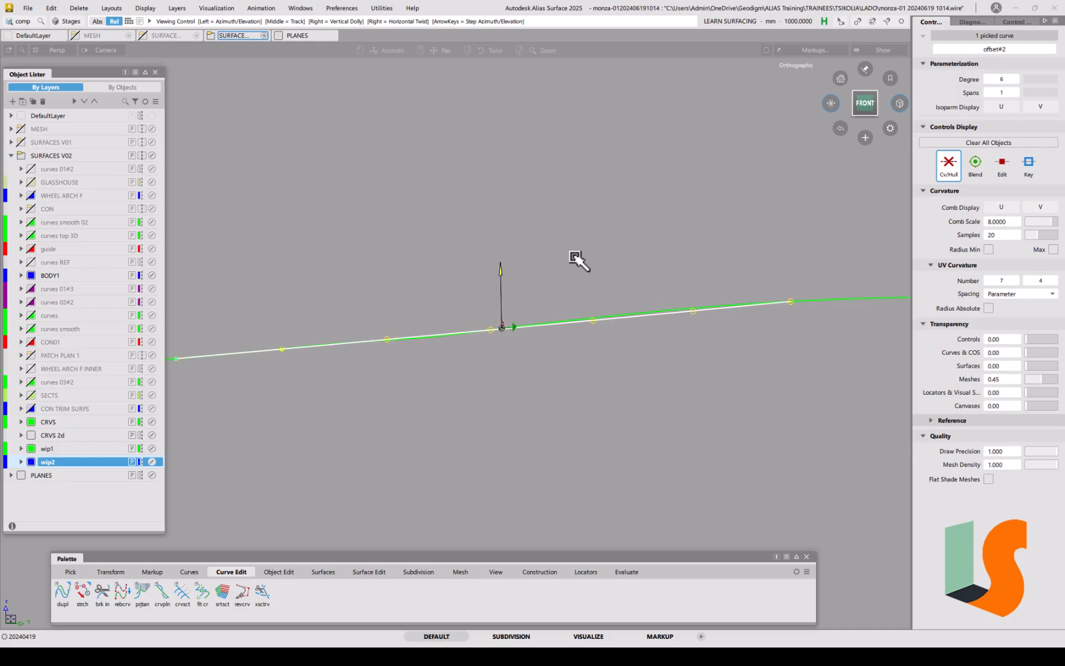
alt+shift+right_drag(580, 239, 618, 255)
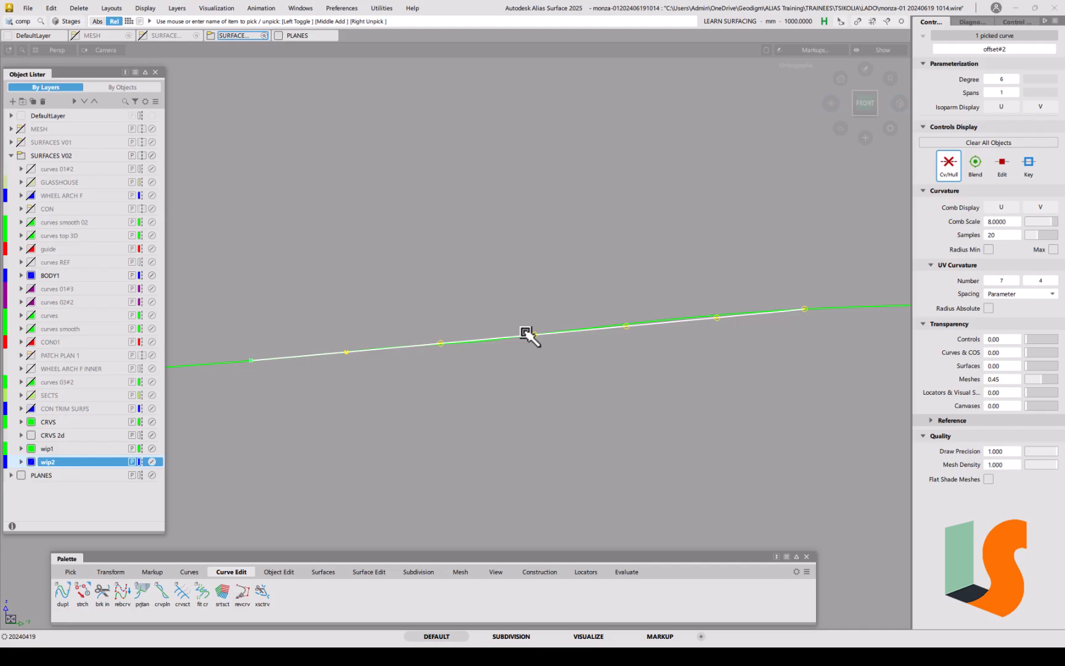
mouse_move(526, 334)
alt+shift+right_down()
mouse_move(649, 338)
mouse_move(652, 325)
alt+shift+right_up()
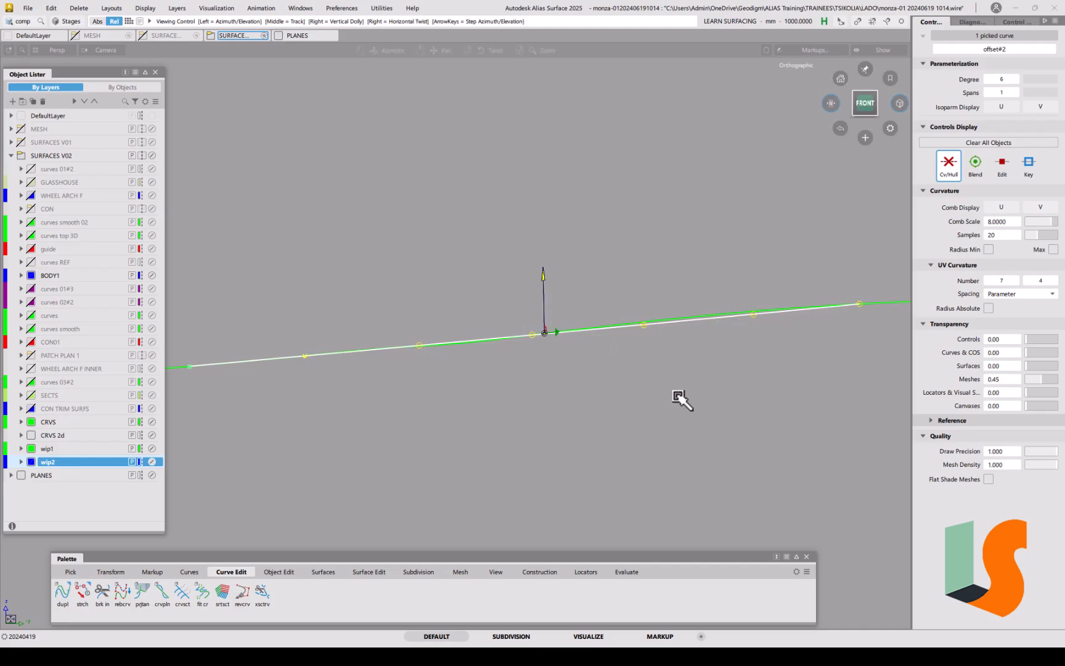
alt+shift+right_drag(762, 331, 707, 323)
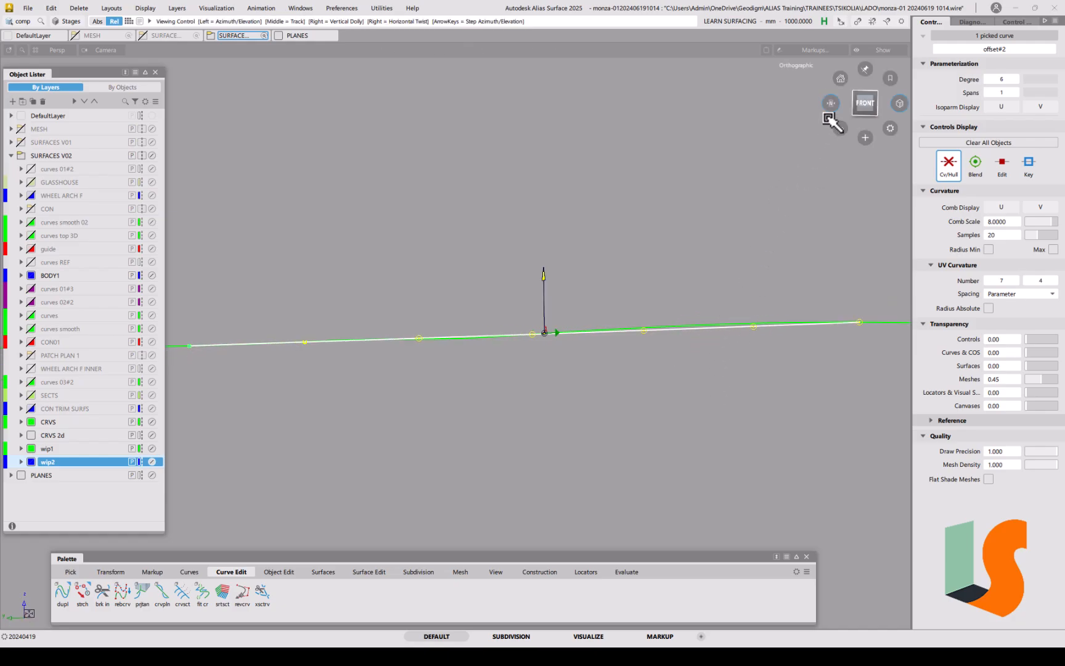
alt+shift+drag(831, 103, 825, 103)
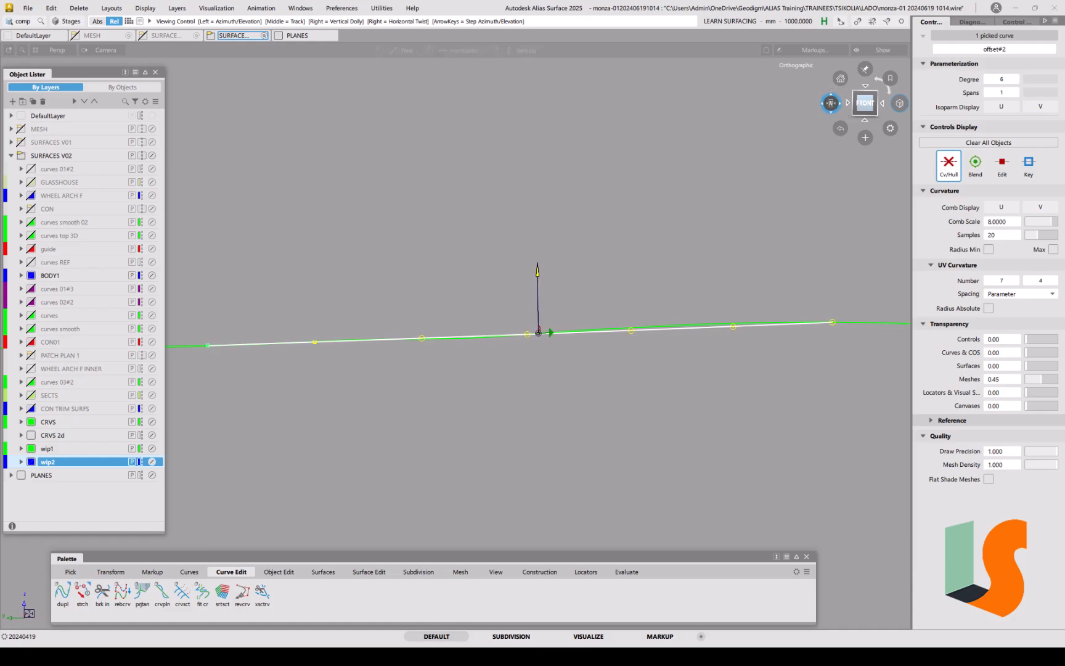
Step: With Move CV, raise the first two control vertices of offset#2 slightly
click(620, 331)
mouse_move(623, 334)
alt+shift+right_down()
mouse_move(621, 347)
mouse_move(630, 322)
alt+shift+right_up()
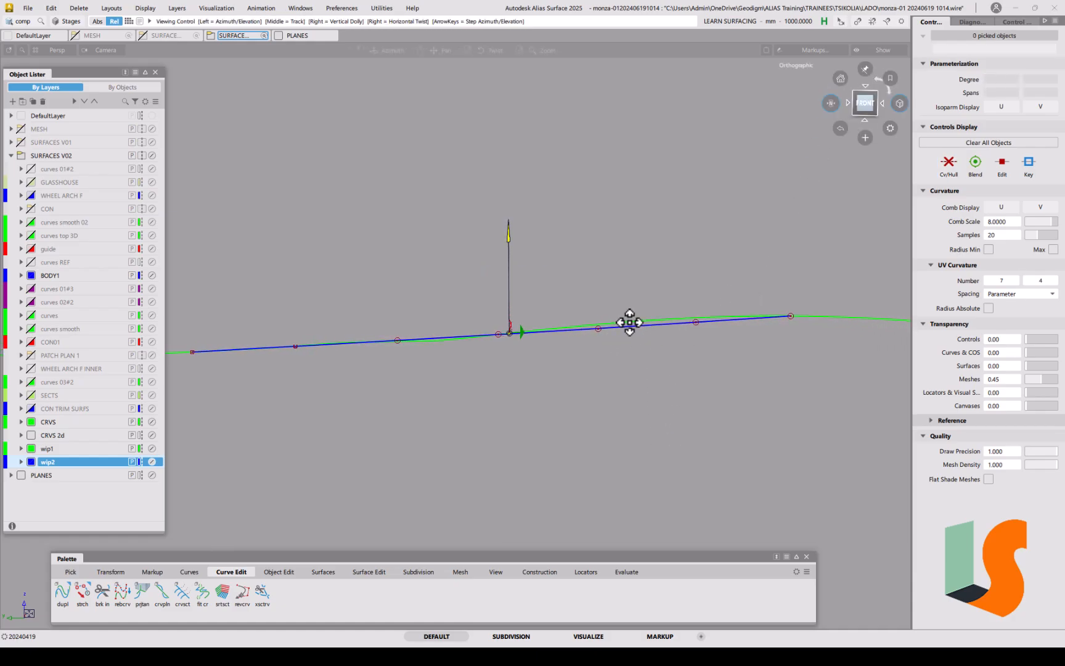
alt+shift+middle_drag(630, 322, 640, 336)
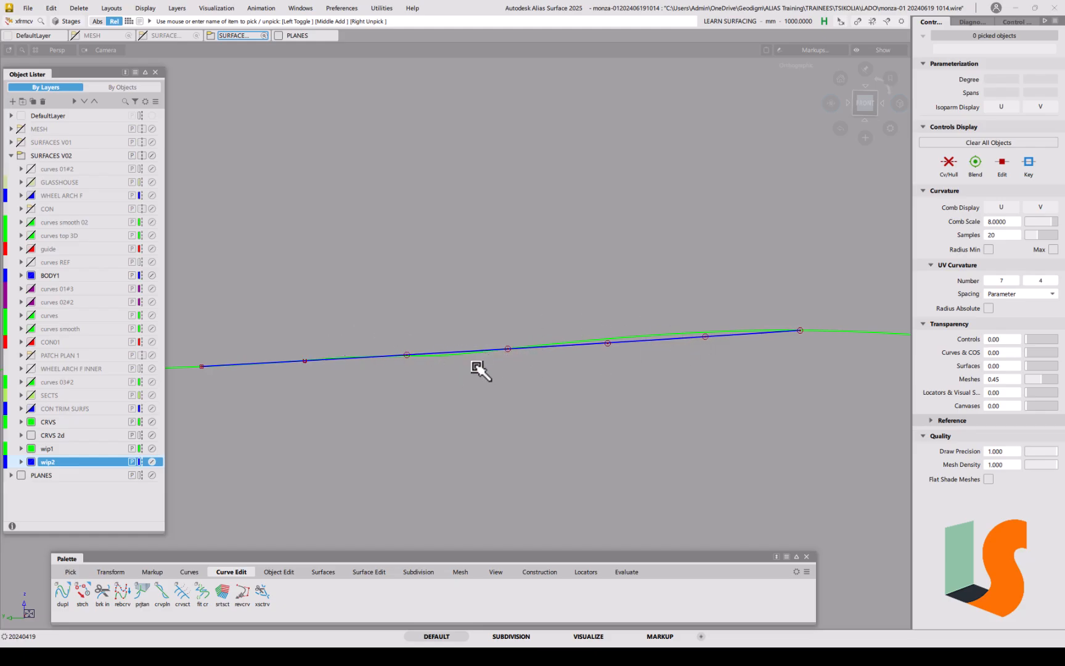
right_click(475, 365)
click(707, 338)
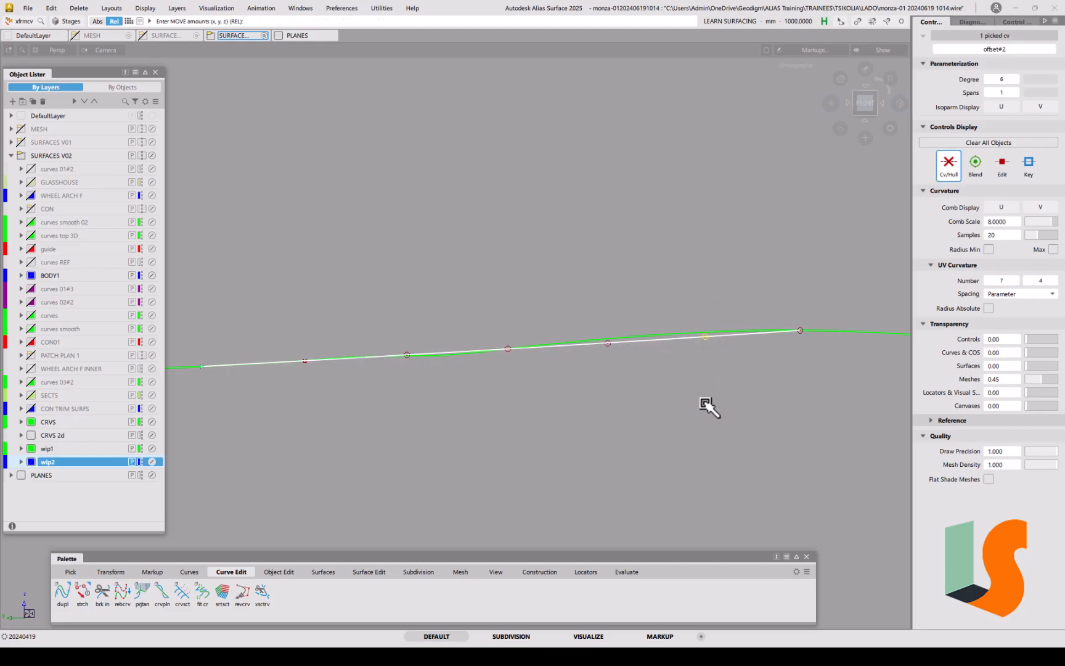
right_drag(705, 404, 713, 367)
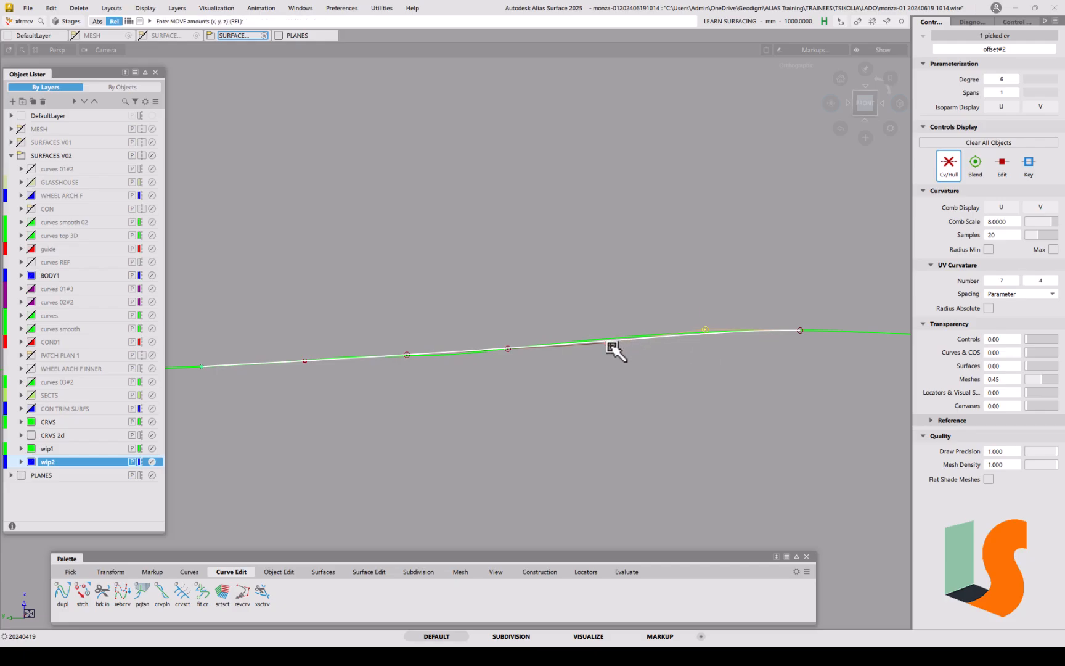
click(608, 342)
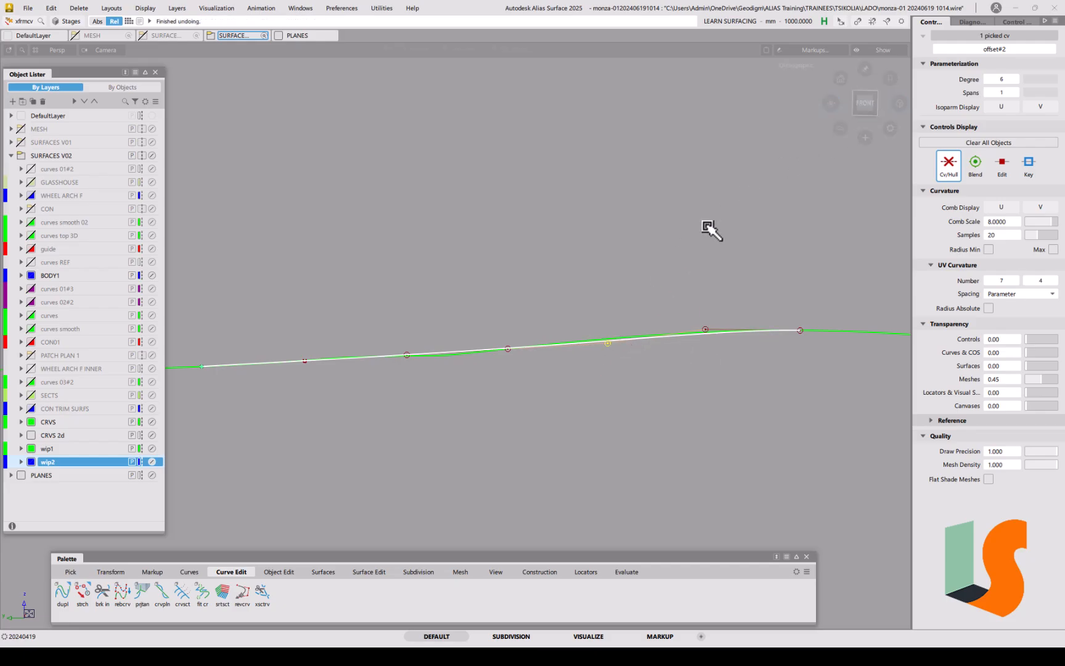
click(865, 103)
right_drag(695, 359, 713, 334)
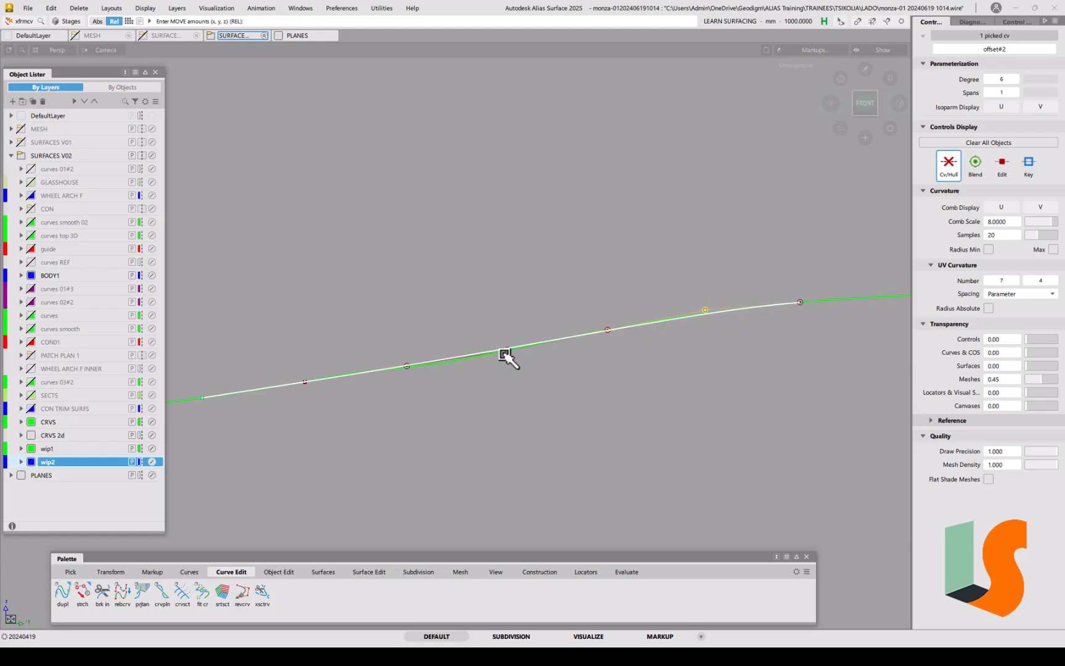
Step: Nudge the remaining control vertices up and down so offset#2 hugs the green curve
right_drag(508, 350, 536, 380)
click(408, 366)
right_drag(446, 285, 503, 302)
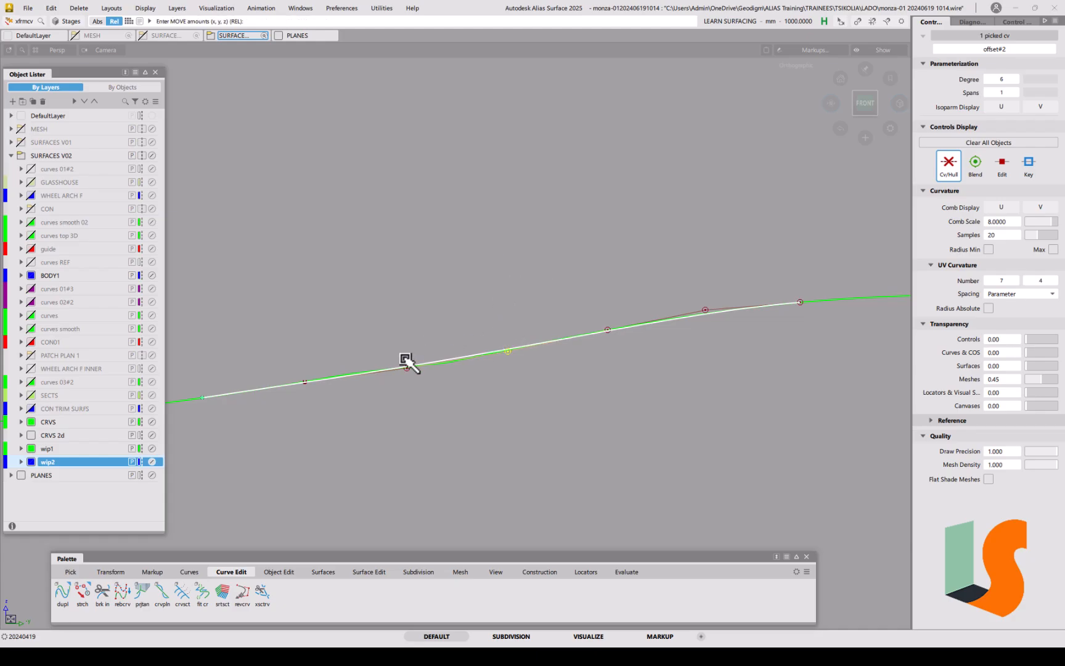
right_drag(409, 337, 412, 335)
right_drag(430, 406, 432, 409)
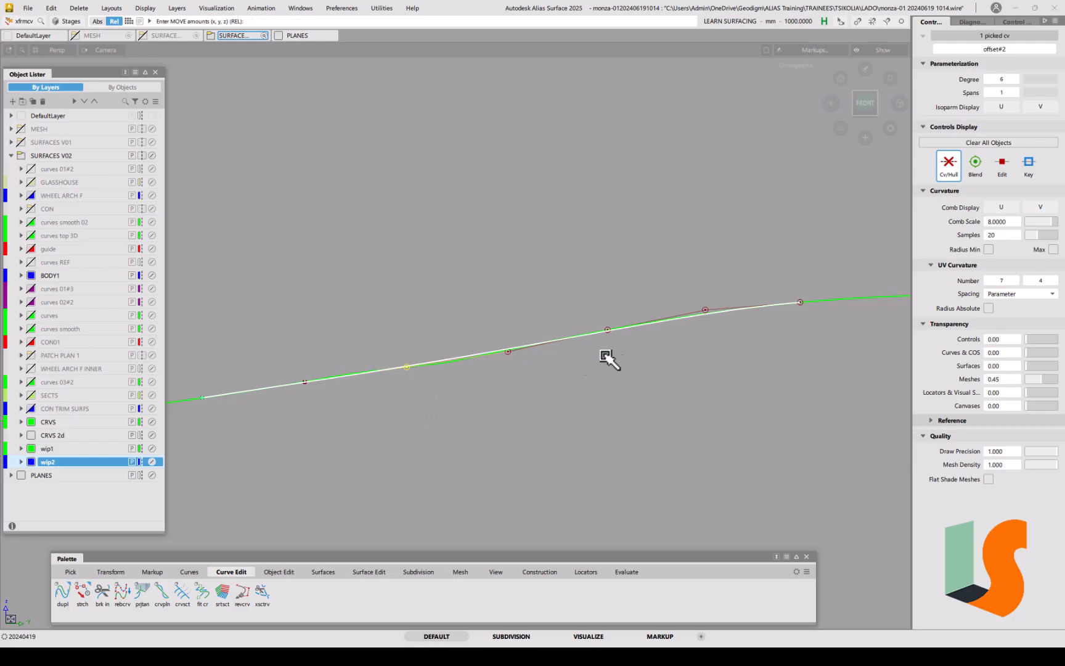
click(678, 397)
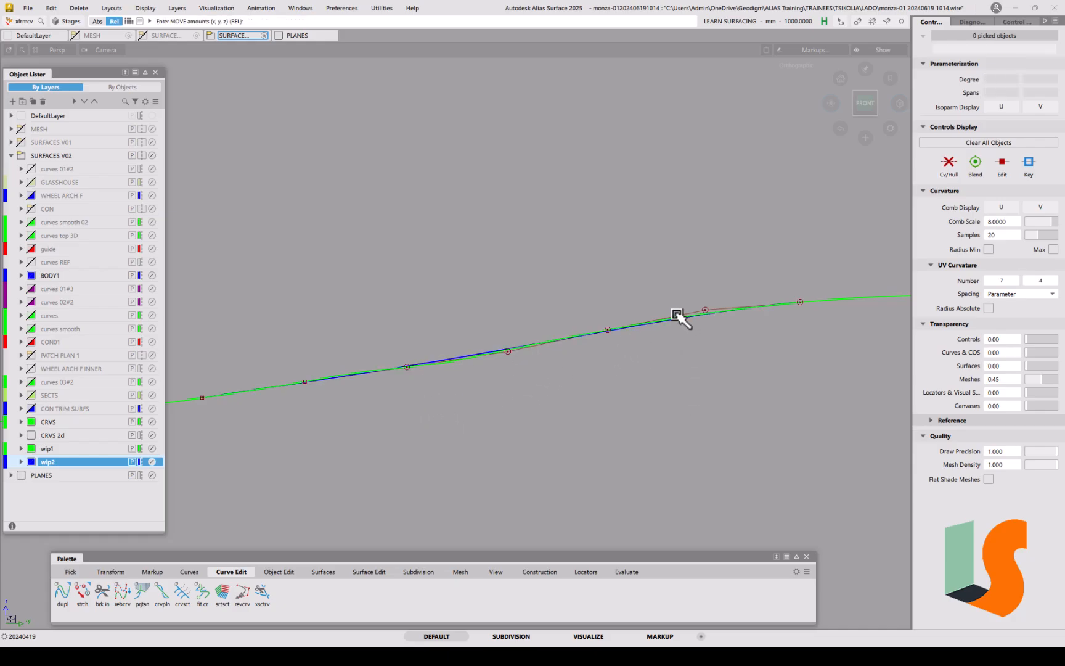
mouse_move(563, 357)
alt+shift+mouse_down()
mouse_move(704, 294)
mouse_move(614, 302)
mouse_move(625, 297)
mouse_move(607, 325)
mouse_move(633, 338)
mouse_move(580, 368)
alt+shift+mouse_up()
Step: Unhide the geometry and pick offset#2 from the overlapping curves
key(alt+v)
click(583, 335)
mouse_move(498, 316)
ctrl+shift+mouse_down()
mouse_move(510, 323)
mouse_move(512, 303)
ctrl+shift+mouse_up()
click(514, 301)
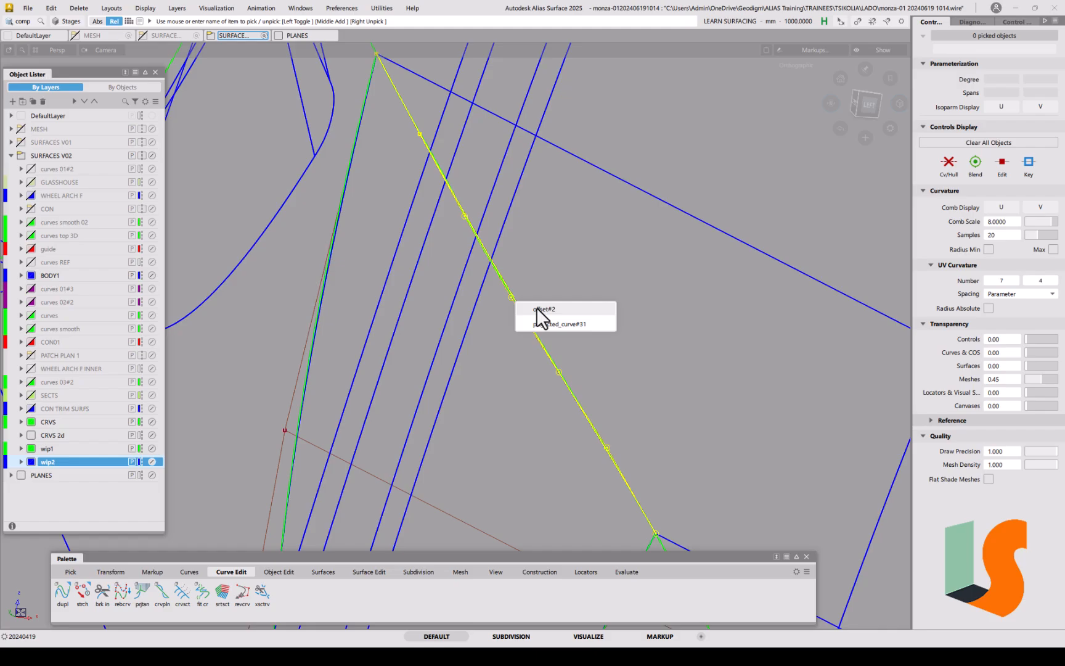
click(539, 310)
alt+shift+drag(540, 292, 477, 364)
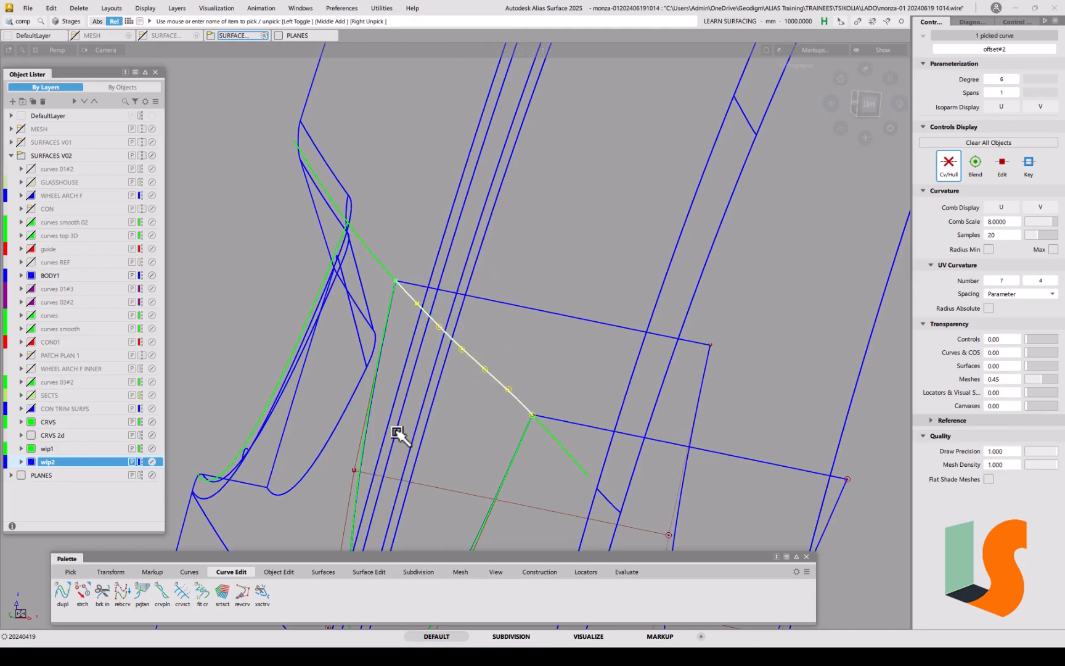
Step: Show the Surfaces palette and pick draft surface draft_srf#14
click(326, 573)
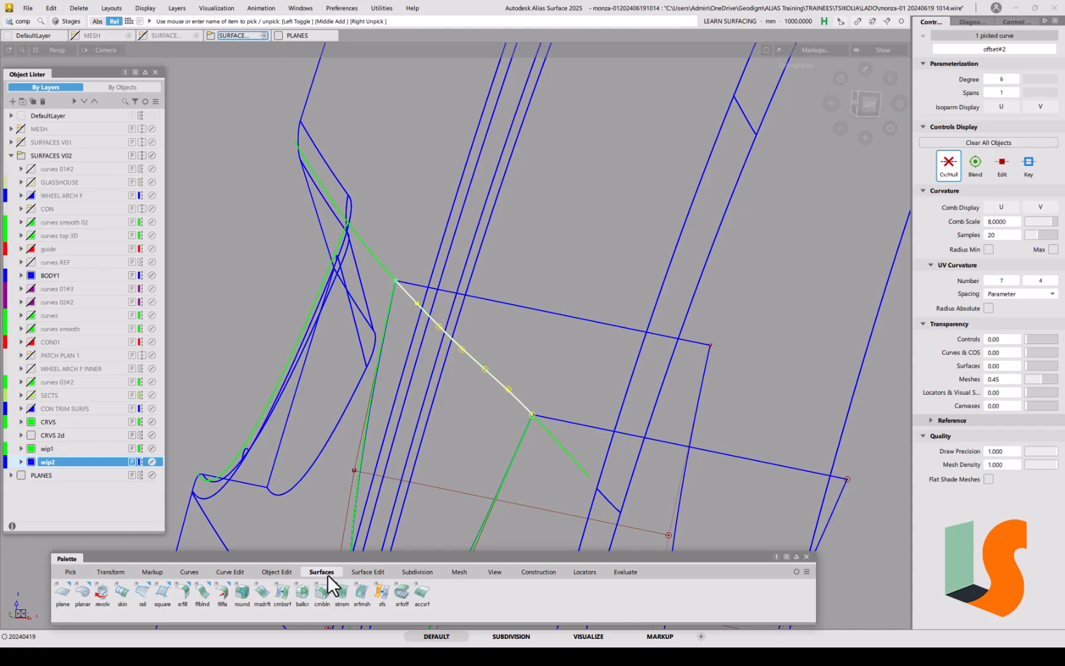
ctrl+shift+drag(339, 259, 323, 240)
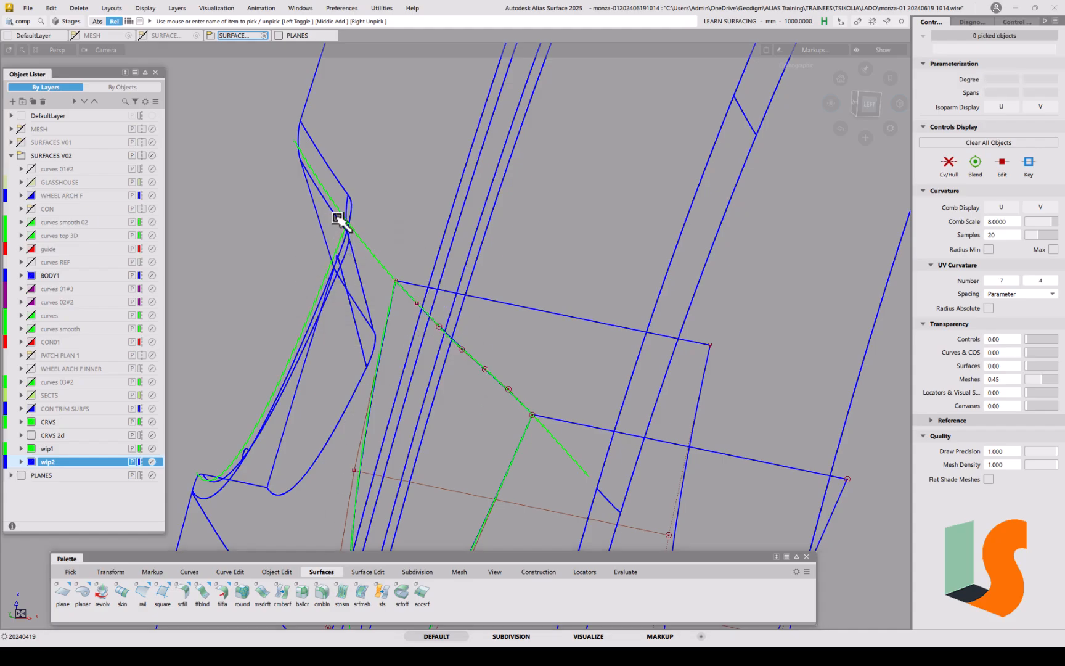
click(320, 224)
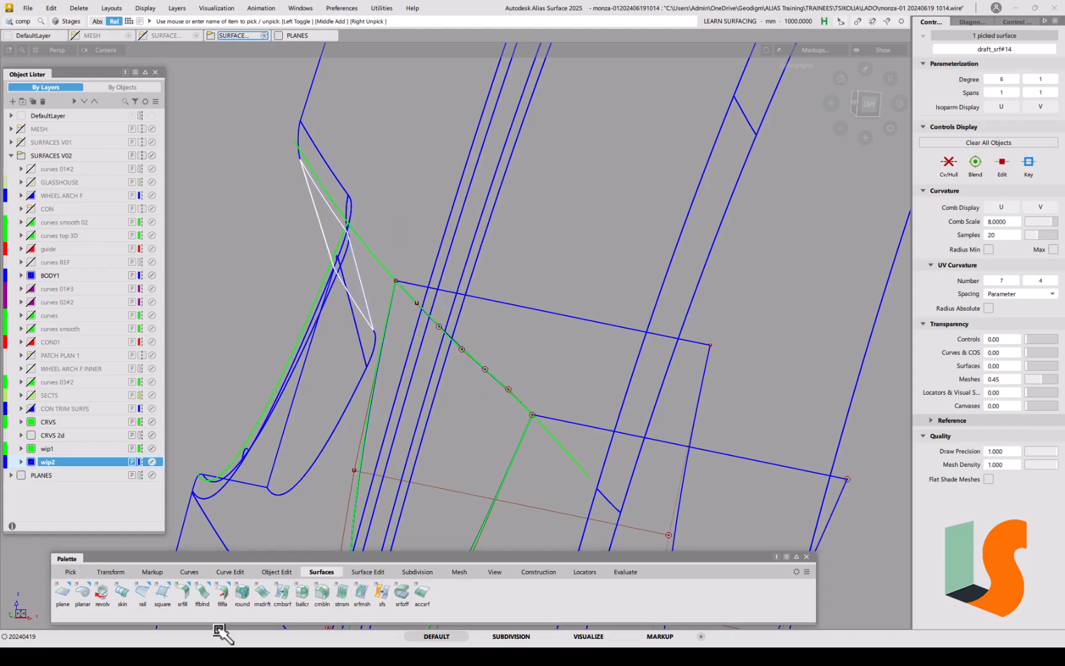
Step: Create draft_srf#16 from offset#2 with stored options: 27.5095° draft, 233.896 length
click(262, 590)
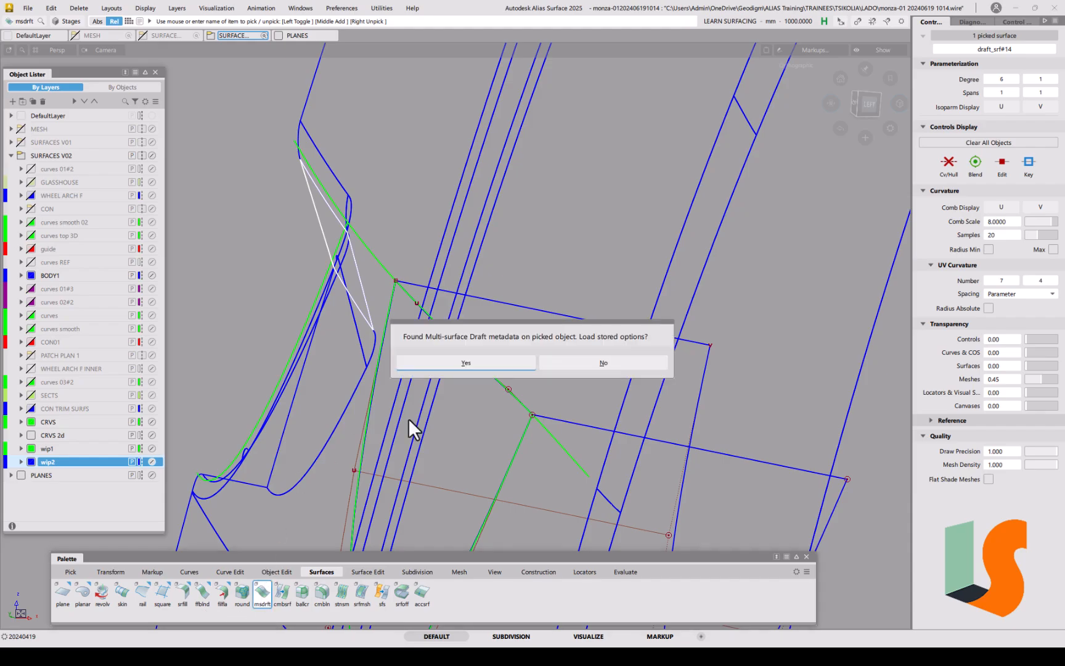
click(498, 361)
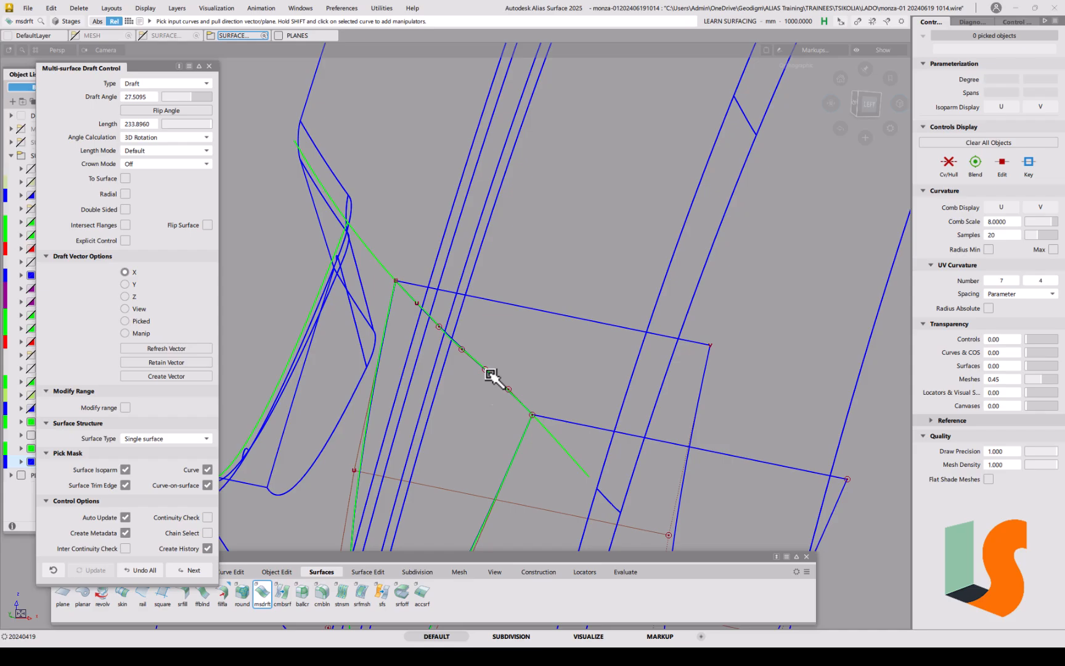
click(491, 375)
click(523, 385)
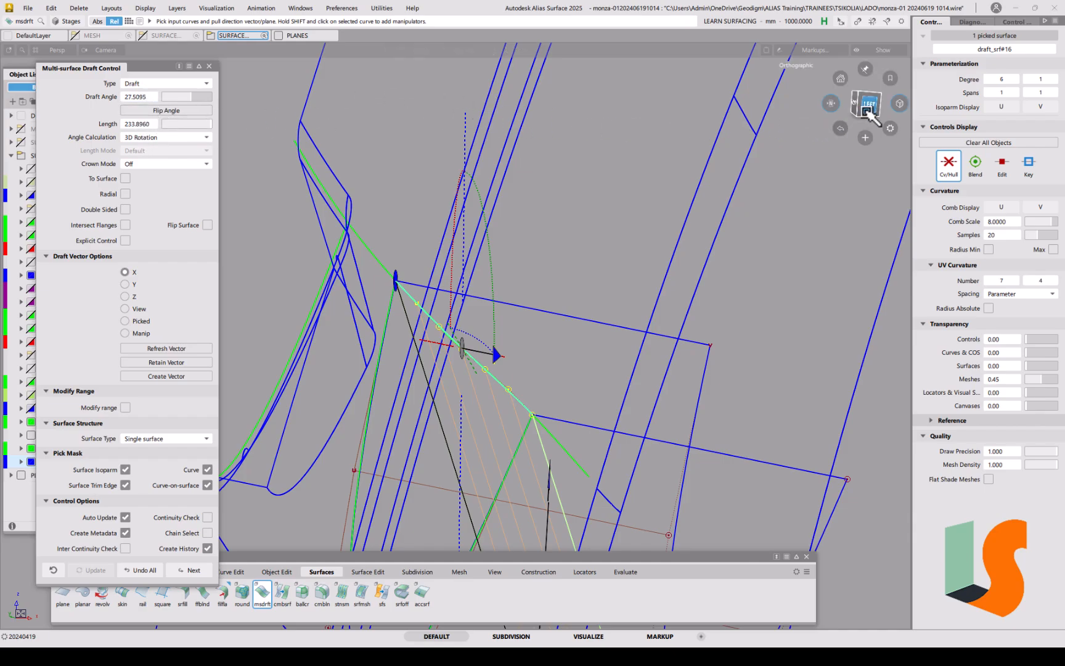
click(871, 105)
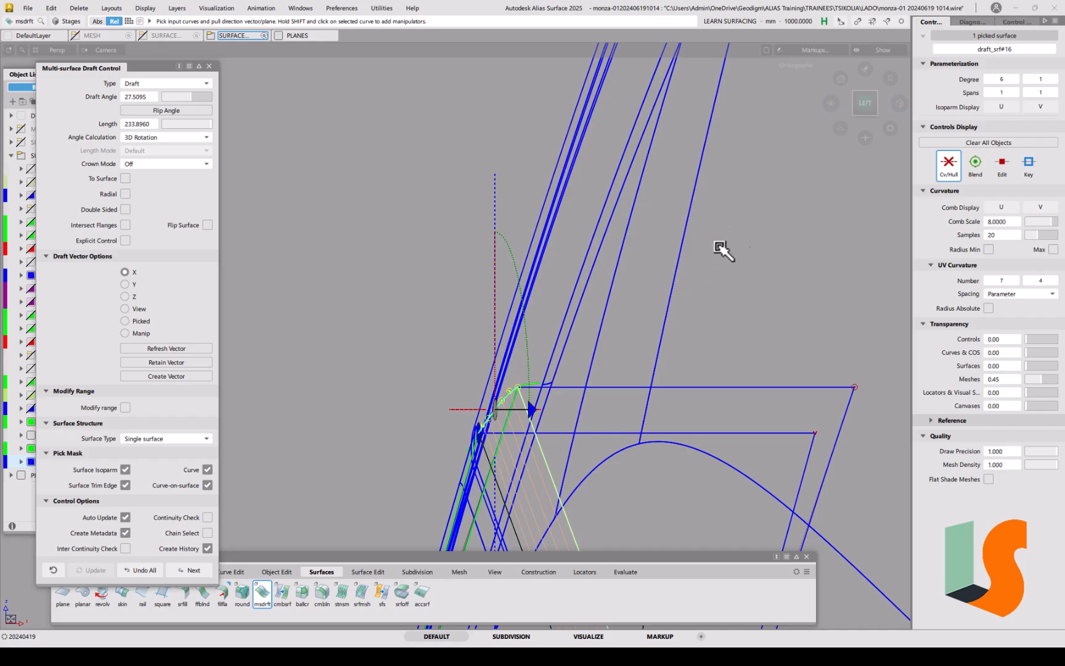
click(832, 105)
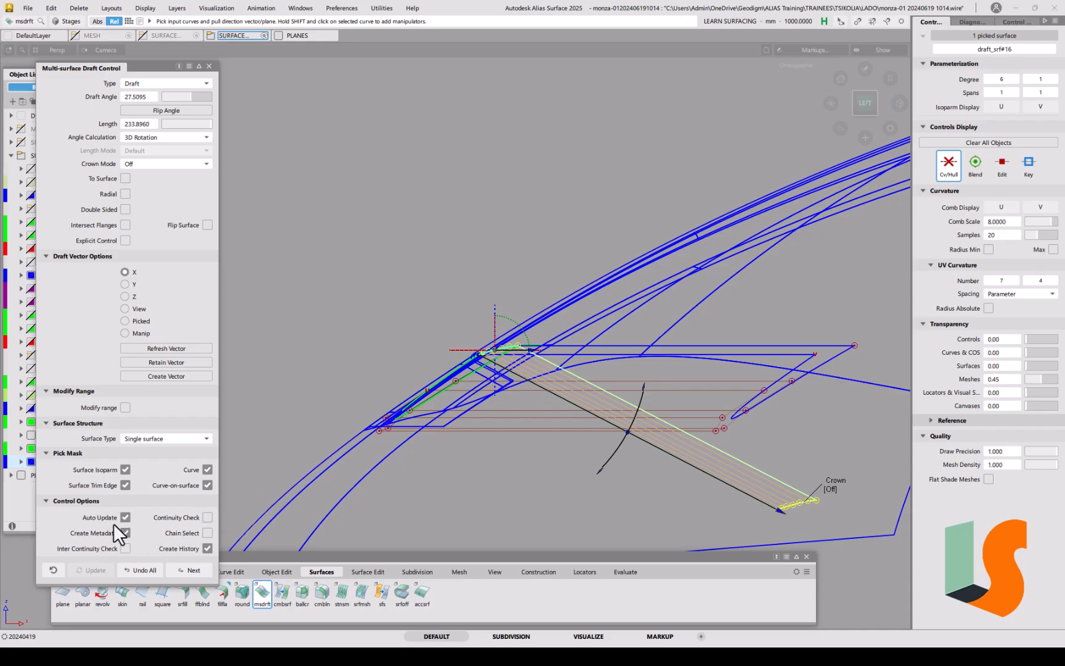
alt+shift+drag(466, 352, 552, 271)
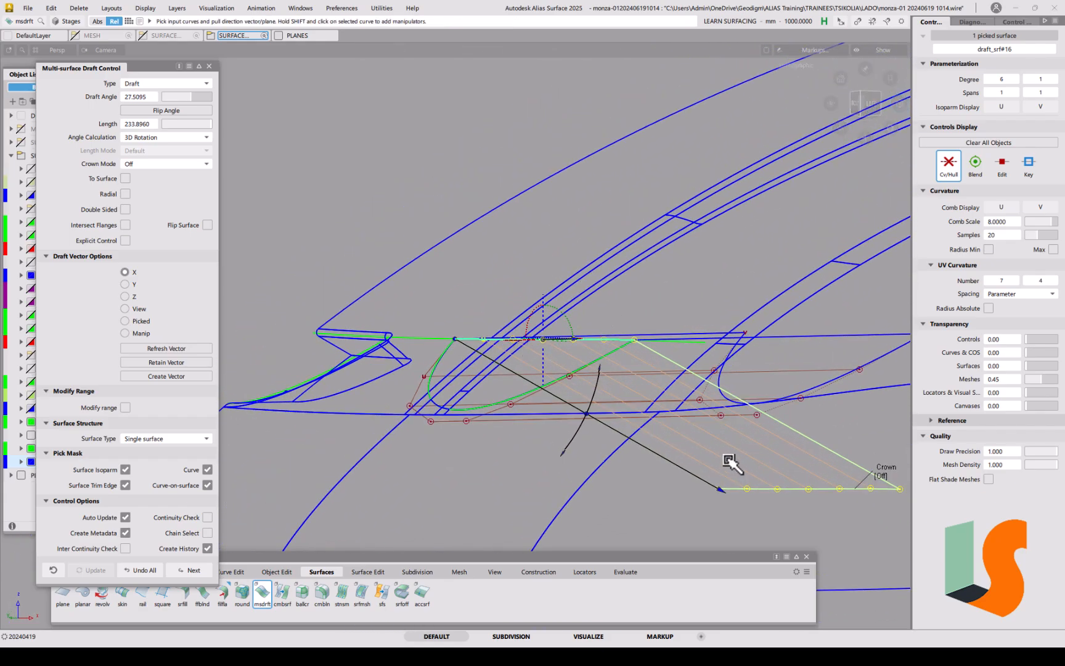
click(209, 65)
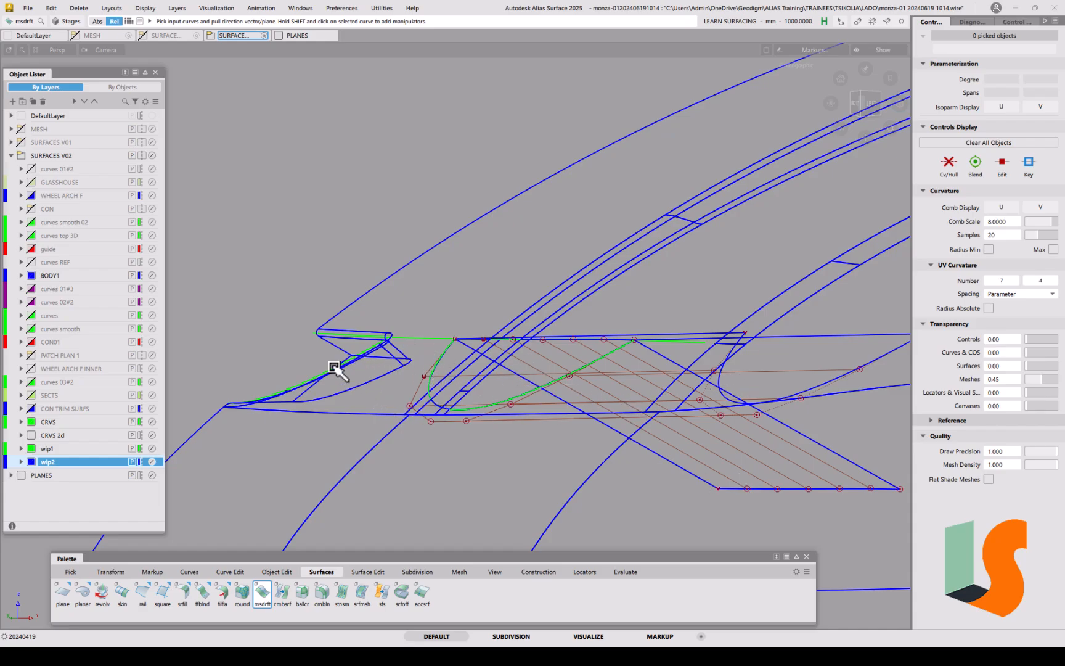
alt+shift+drag(345, 349, 365, 351)
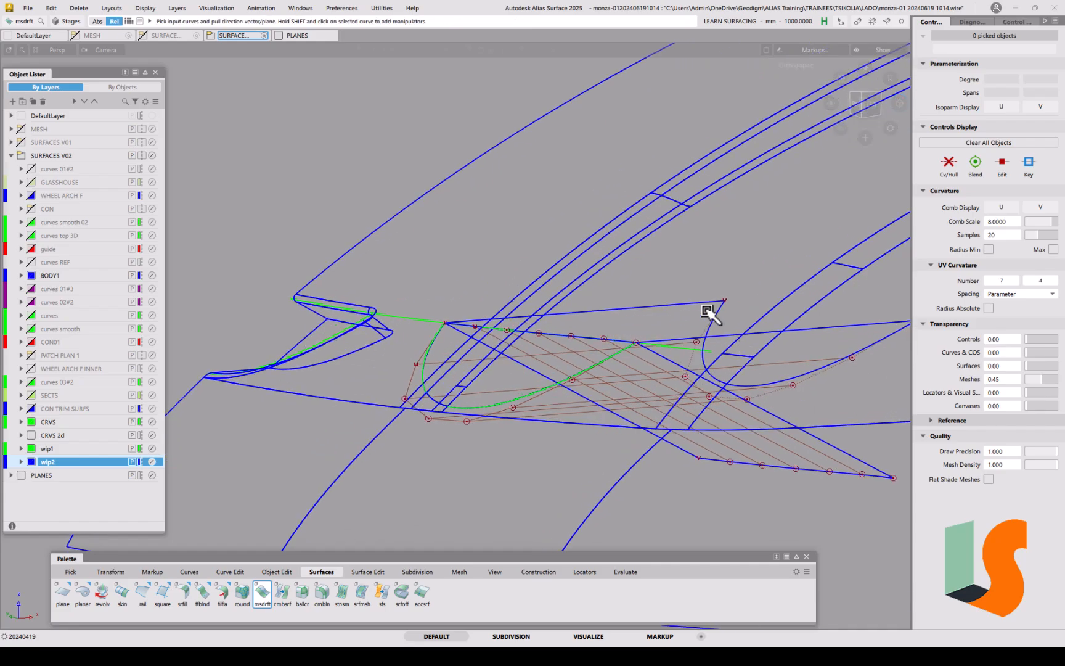
key(shift+alt)
alt+shift+drag(523, 331, 552, 321)
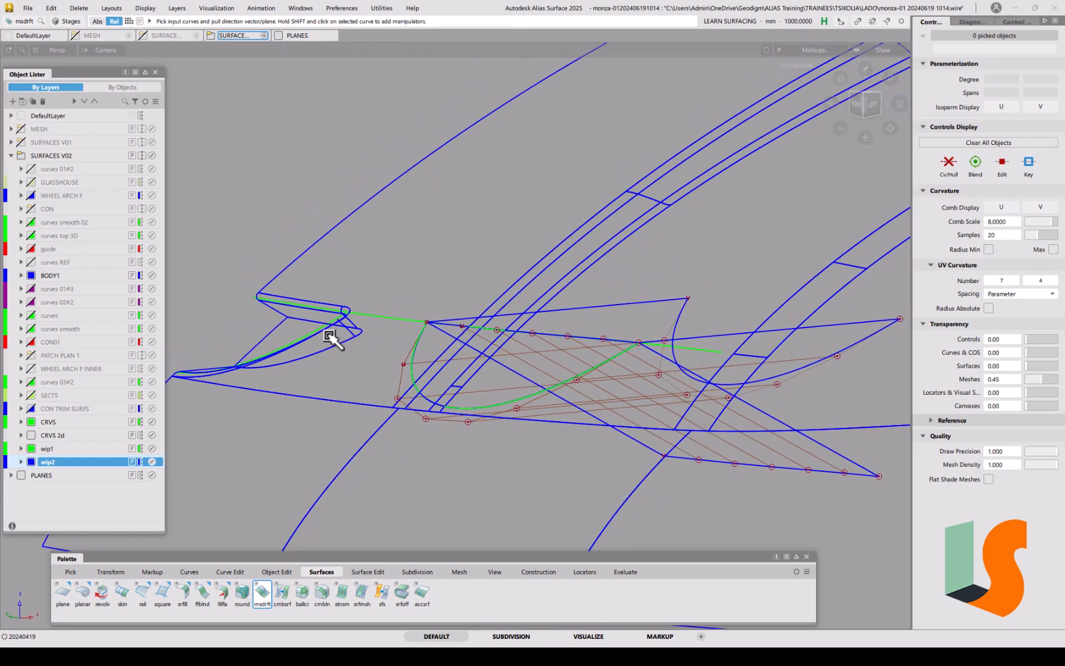
alt+shift+drag(537, 363, 507, 344)
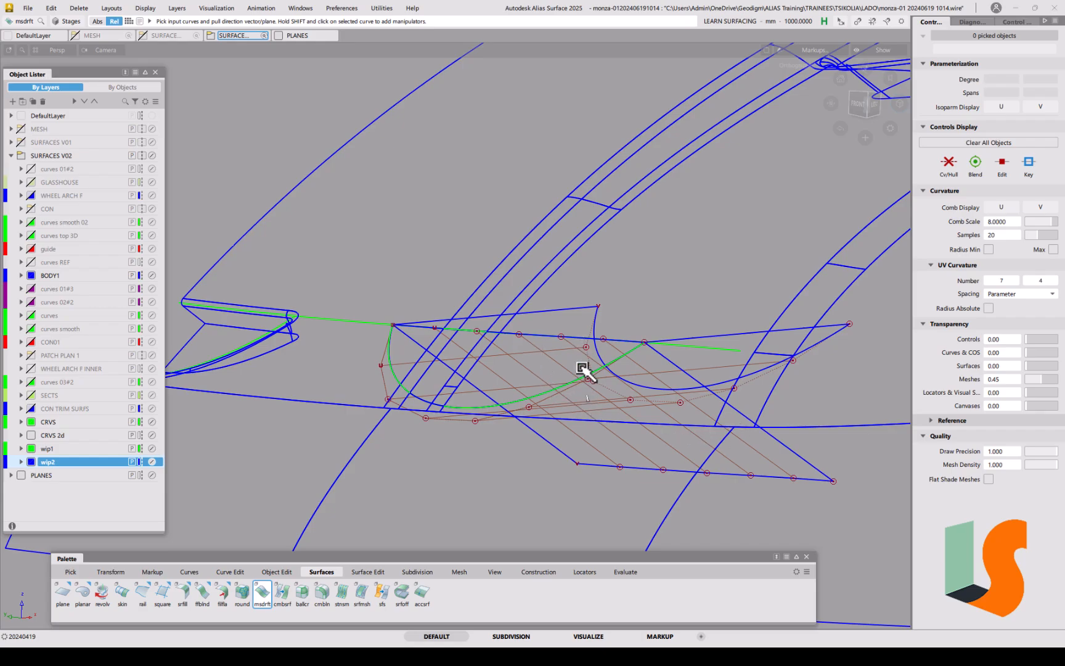
alt+shift+click(548, 335)
mouse_move(524, 315)
alt+shift+mouse_down()
mouse_move(571, 349)
mouse_move(608, 335)
mouse_move(575, 355)
mouse_move(558, 346)
mouse_move(571, 340)
mouse_move(571, 362)
mouse_move(556, 368)
mouse_move(369, 226)
alt+shift+mouse_up()
click(28, 8)
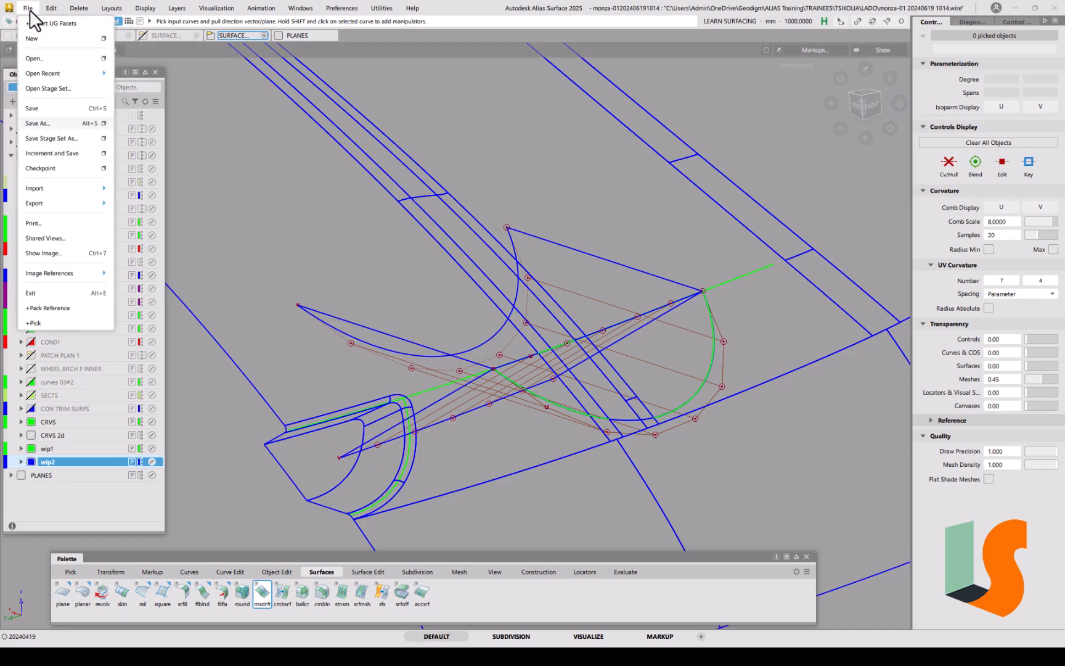
click(42, 124)
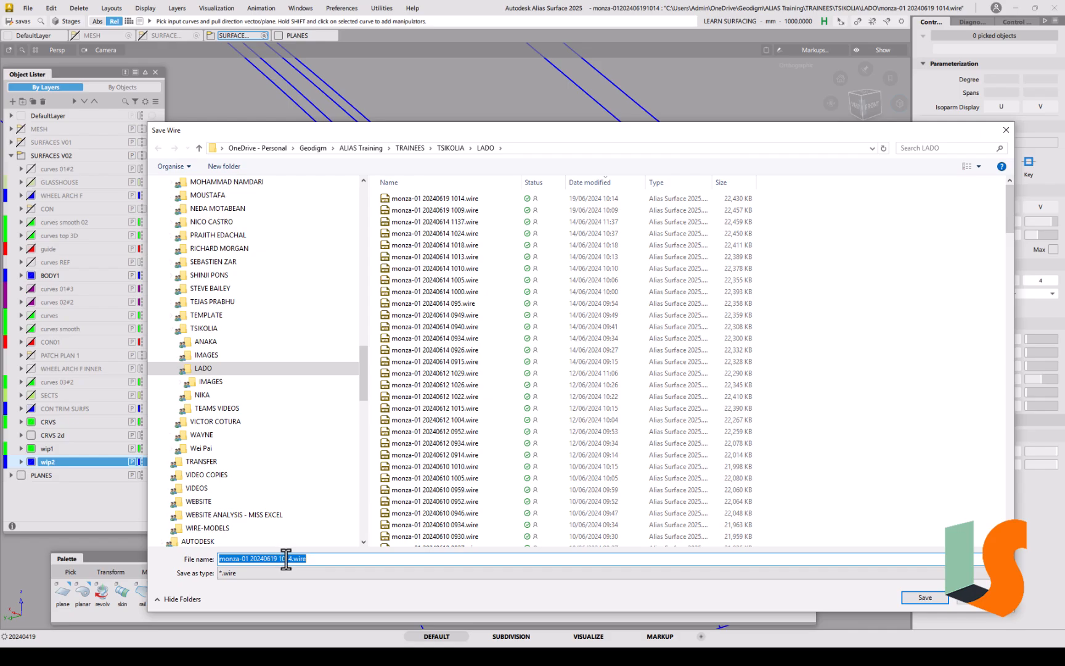
drag(285, 558, 325, 559)
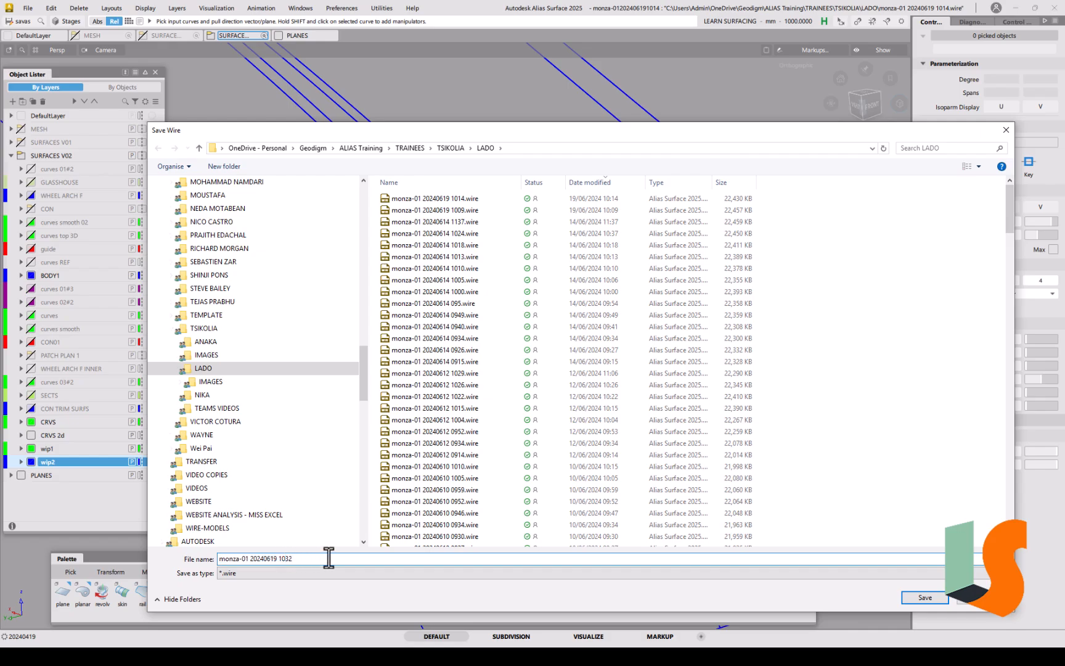
key(Return)
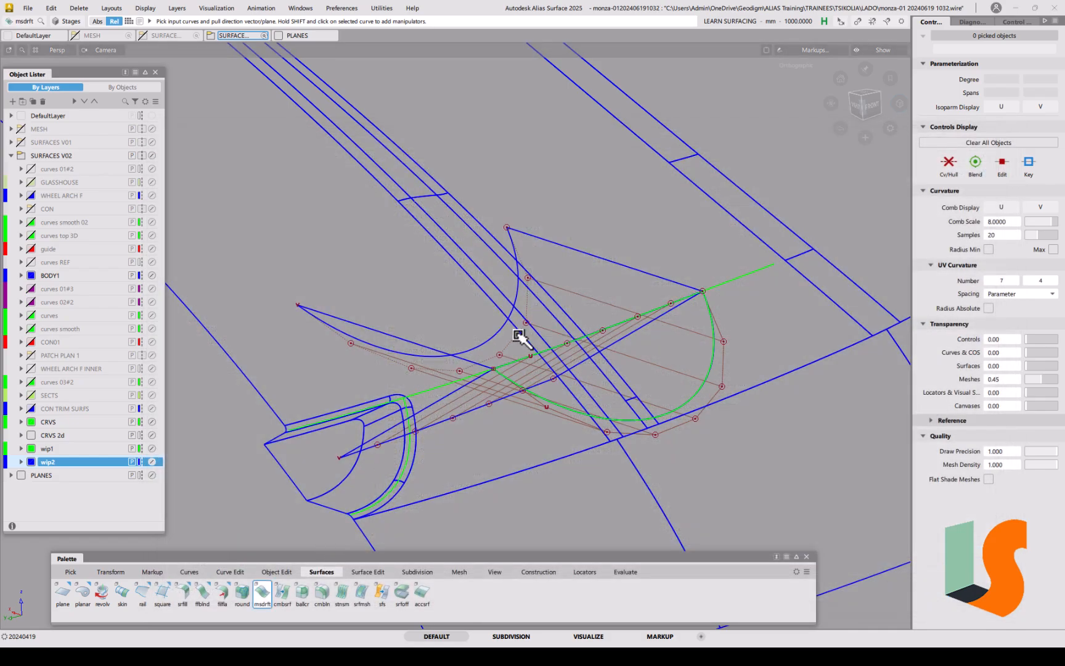
Step: Hide layer wip1 and assign the green projected curve (projected_curve#27) to it
mouse_move(633, 341)
alt+shift+mouse_down()
mouse_move(618, 321)
mouse_move(678, 354)
mouse_move(663, 371)
mouse_move(599, 376)
mouse_move(641, 382)
mouse_move(594, 345)
mouse_move(638, 369)
alt+shift+mouse_up()
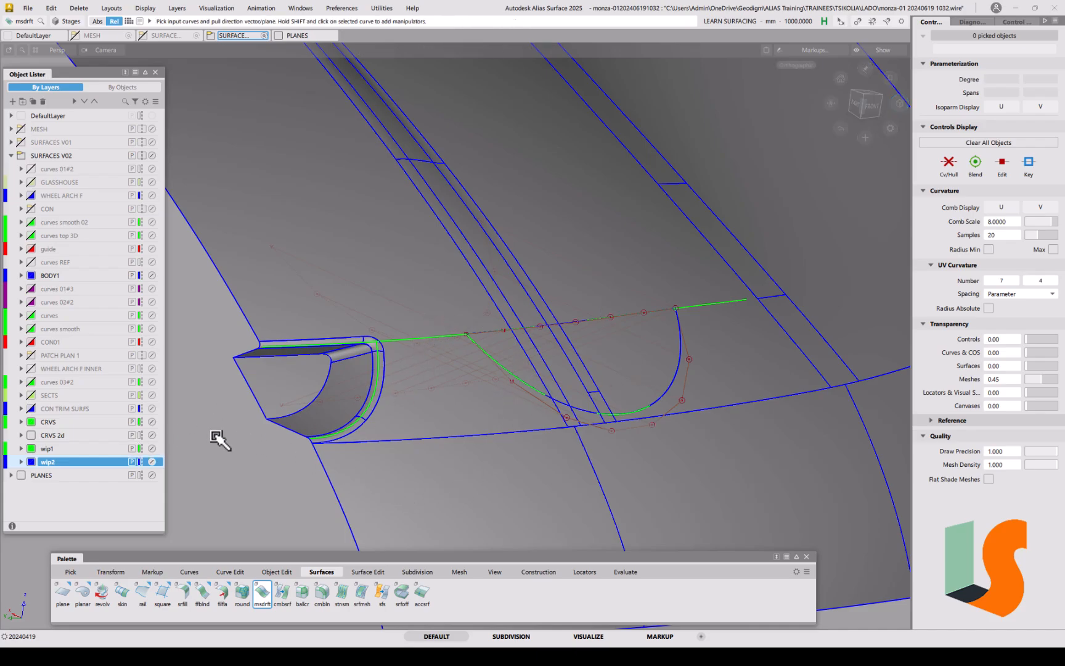
click(30, 448)
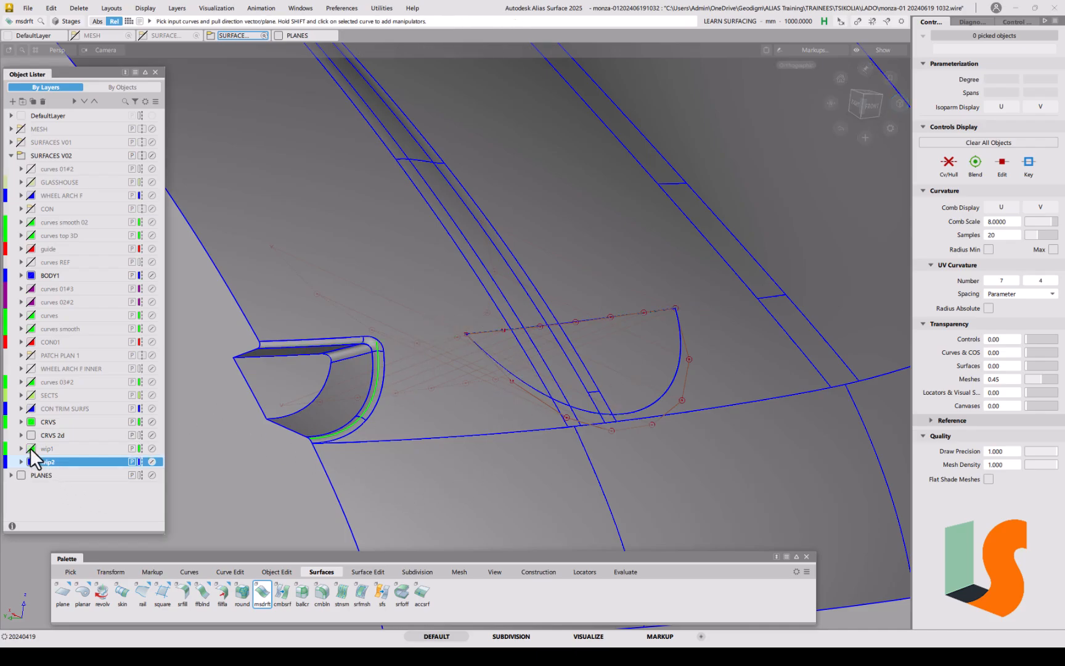
ctrl+shift+drag(434, 458, 461, 472)
click(382, 358)
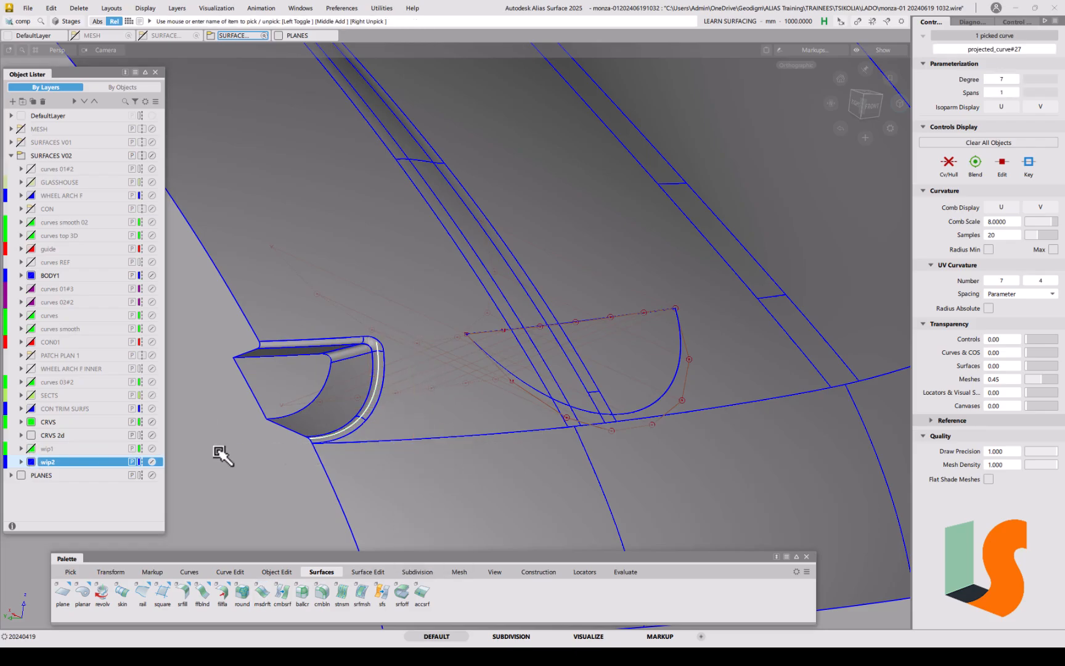
right_click(53, 445)
click(91, 372)
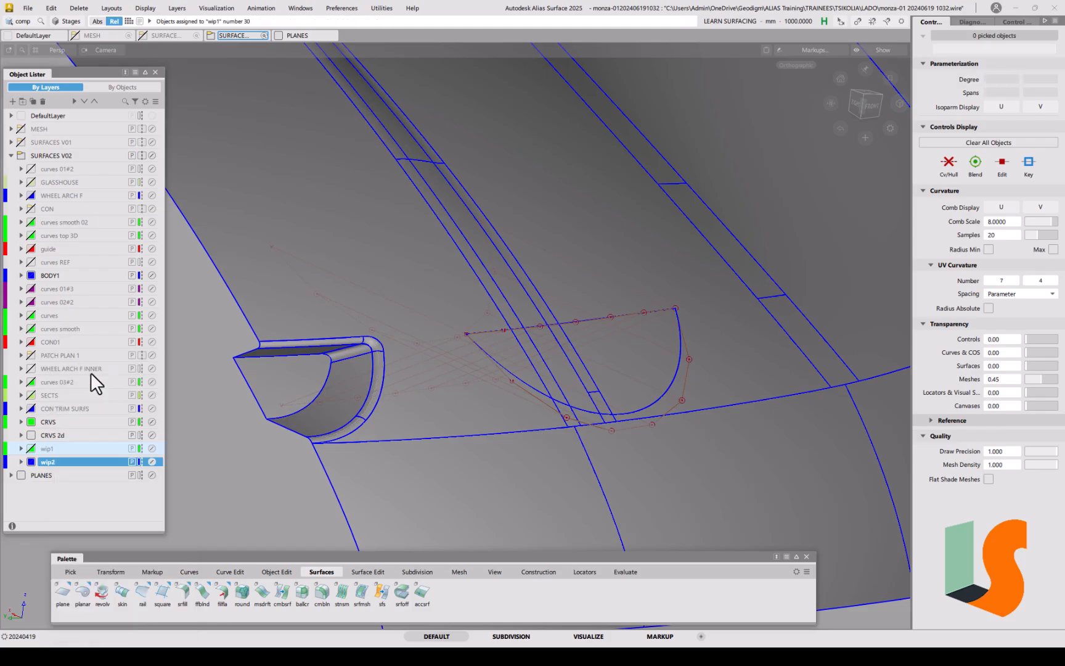
alt+shift+drag(467, 349, 477, 361)
alt+shift+drag(534, 323, 558, 316)
alt+shift+right_drag(559, 316, 575, 323)
alt+shift+drag(574, 323, 506, 310)
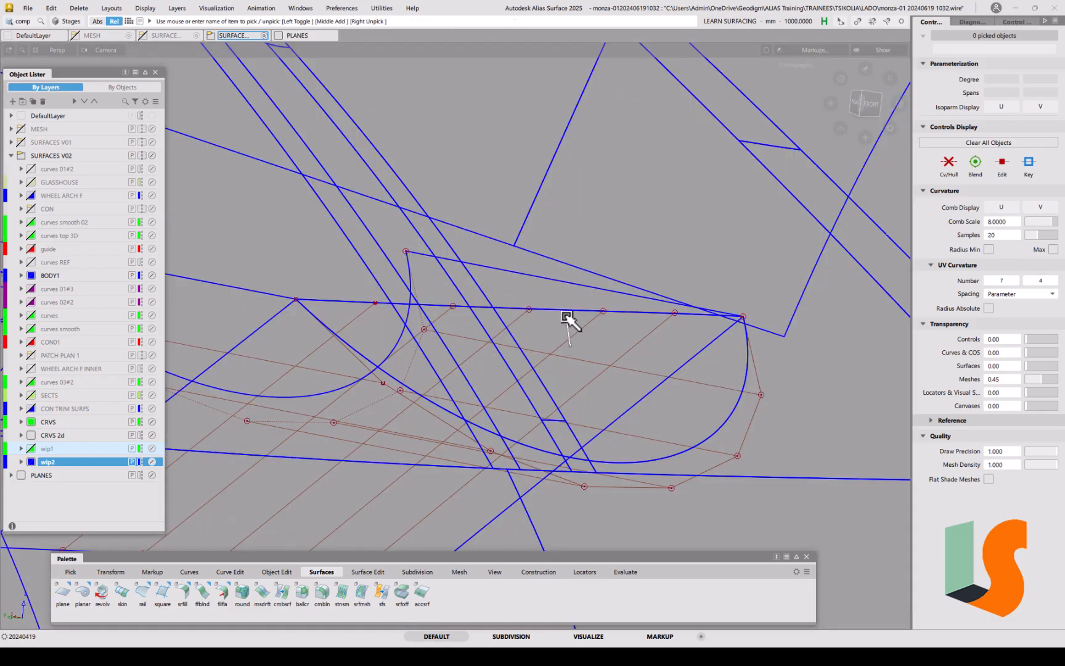
Step: Reopen draft_srf#16's draft settings and tick Double Sided so it extends both ways from offset#2
double_click(512, 316)
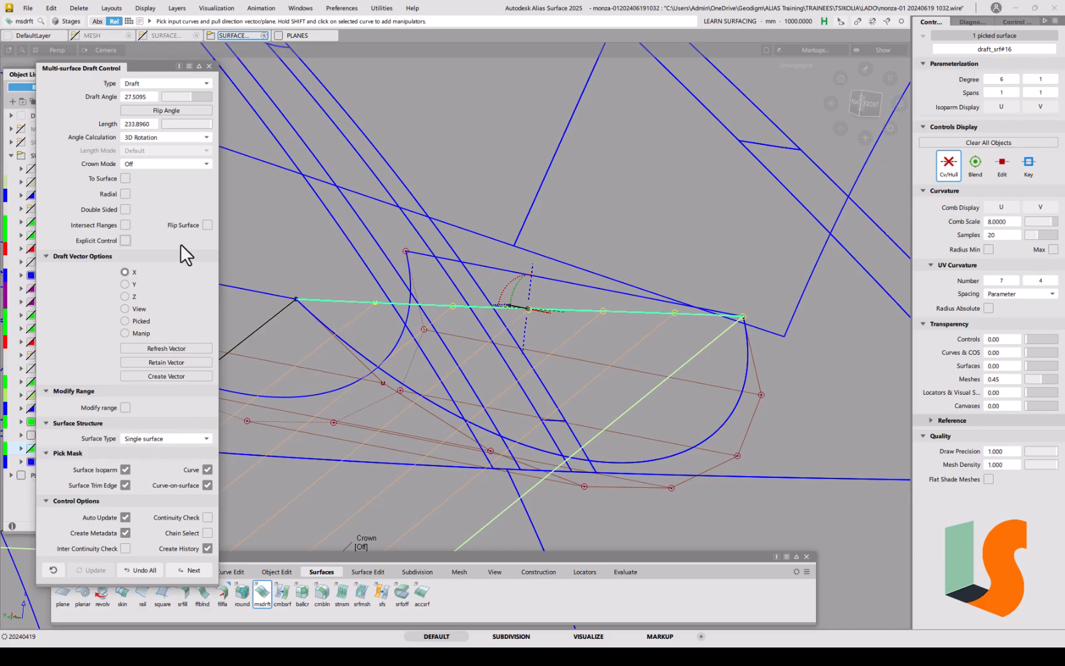
click(125, 210)
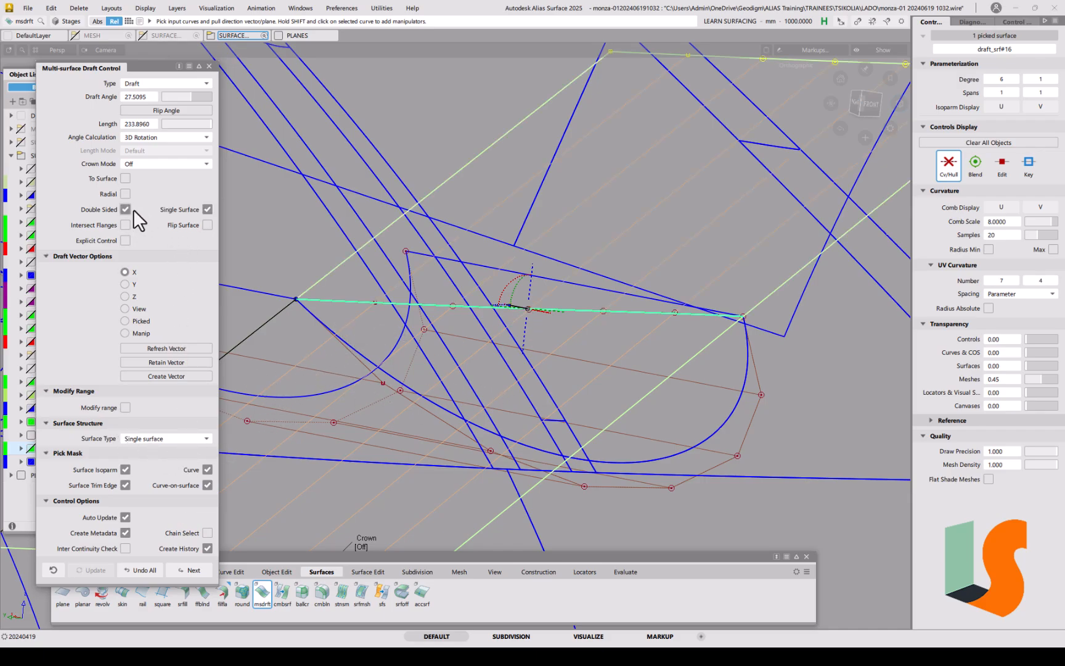
mouse_move(541, 191)
alt+shift+right_down()
mouse_move(575, 274)
mouse_move(591, 266)
alt+shift+right_up()
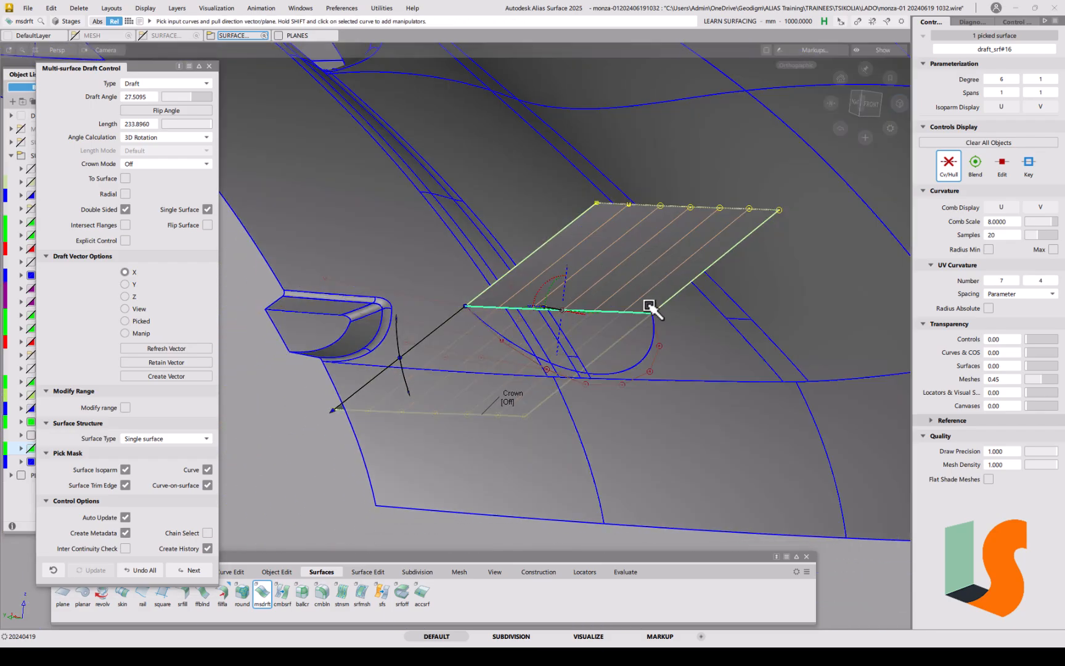
alt+shift+right_drag(623, 383, 566, 250)
ctrl+shift+drag(523, 315, 573, 324)
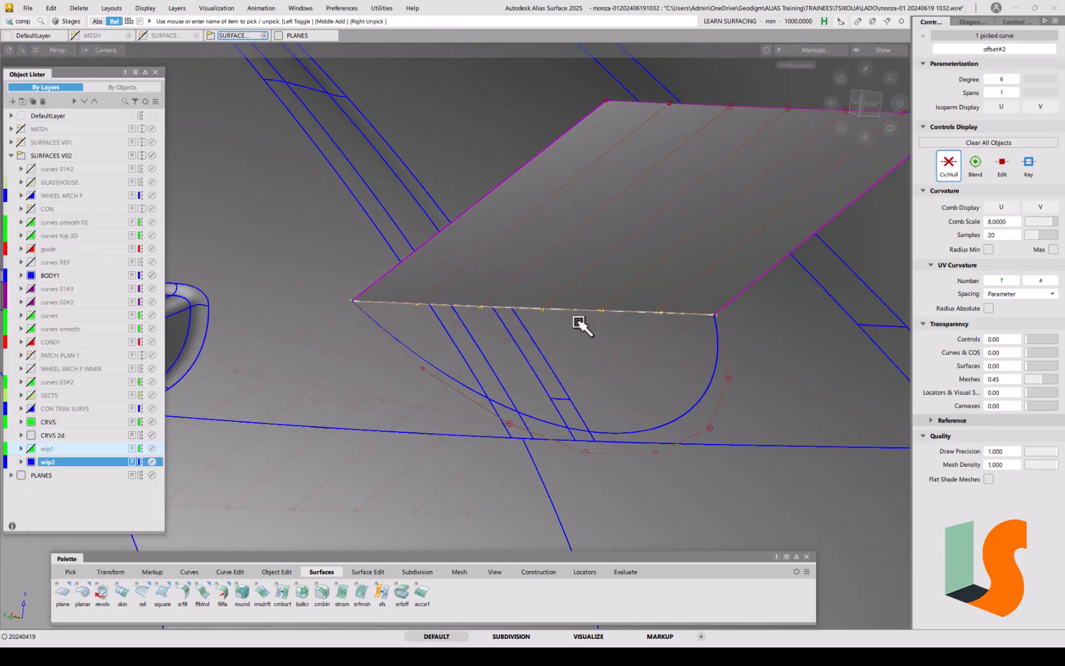
Step: Assign the picked offset#2 curve to layer wip1
right_click(50, 449)
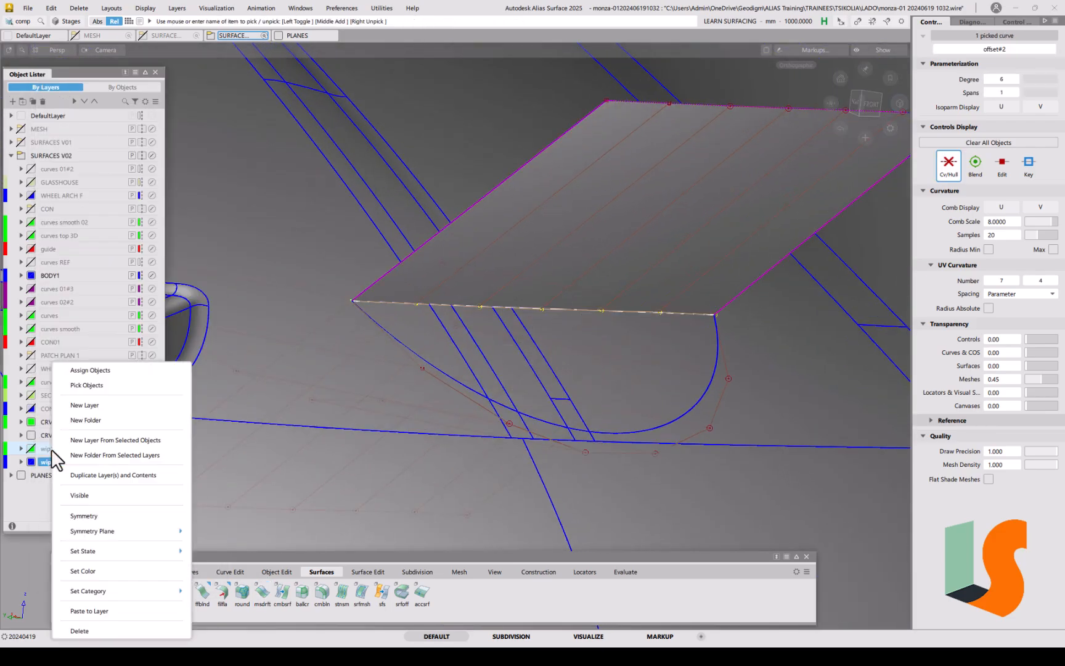
click(105, 371)
alt+shift+drag(611, 335, 497, 333)
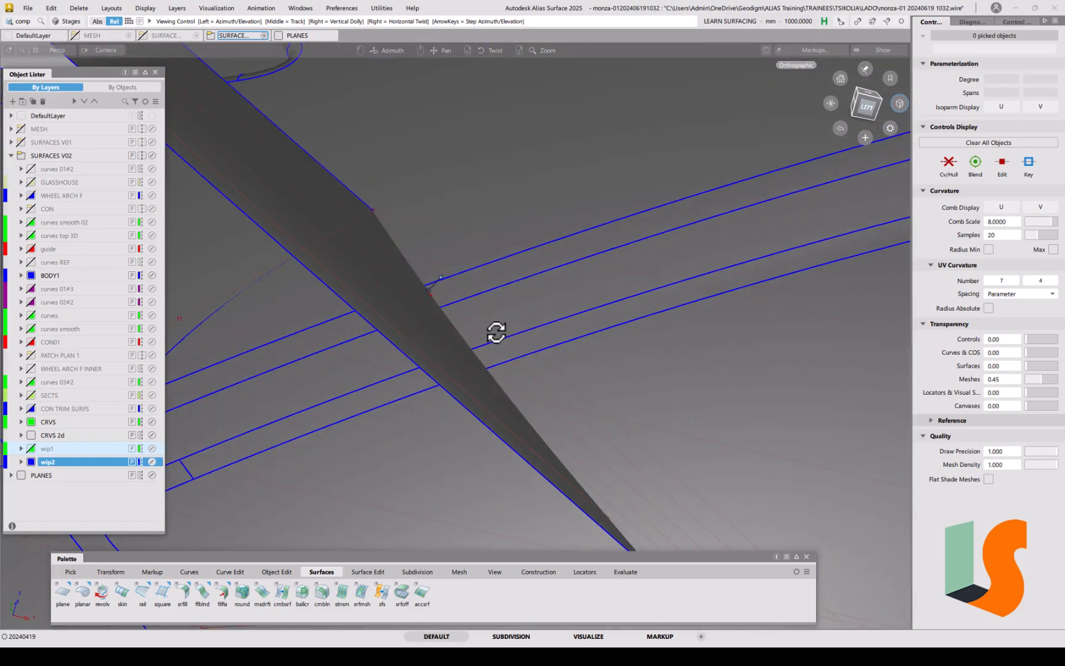
Step: Inspect the draft surface edge from the LEFT and FRONT views, stretching then resetting the view
click(868, 106)
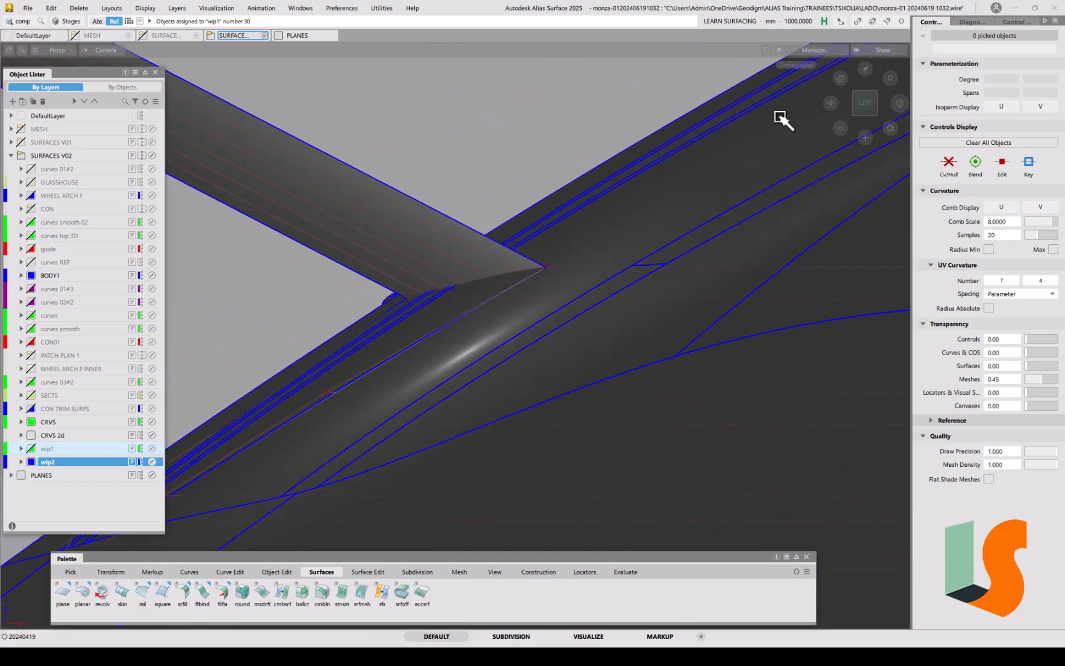
click(865, 102)
alt+shift+right_drag(518, 228, 531, 302)
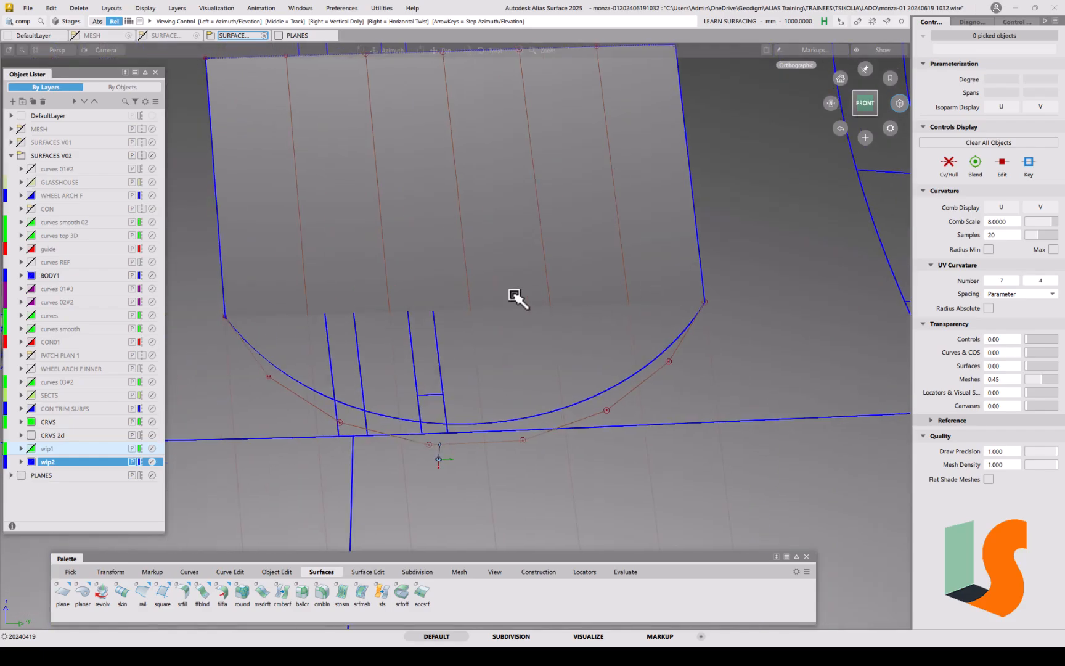
alt+shift+middle_drag(535, 299, 635, 311)
alt+shift+drag(834, 106, 873, 256)
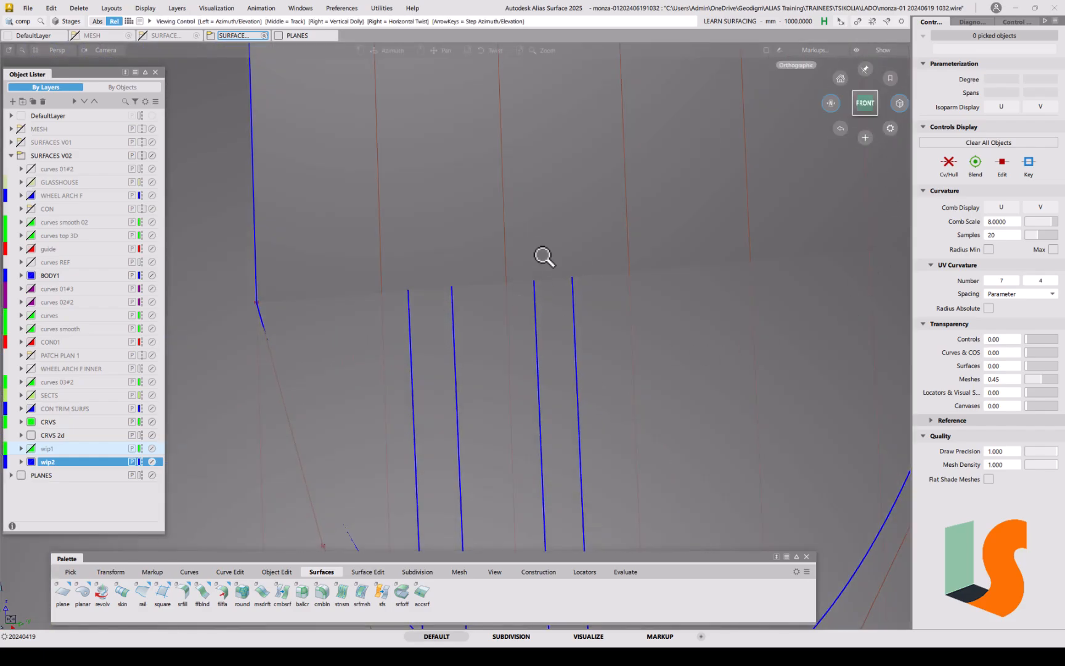
alt+shift+right_drag(542, 252, 547, 297)
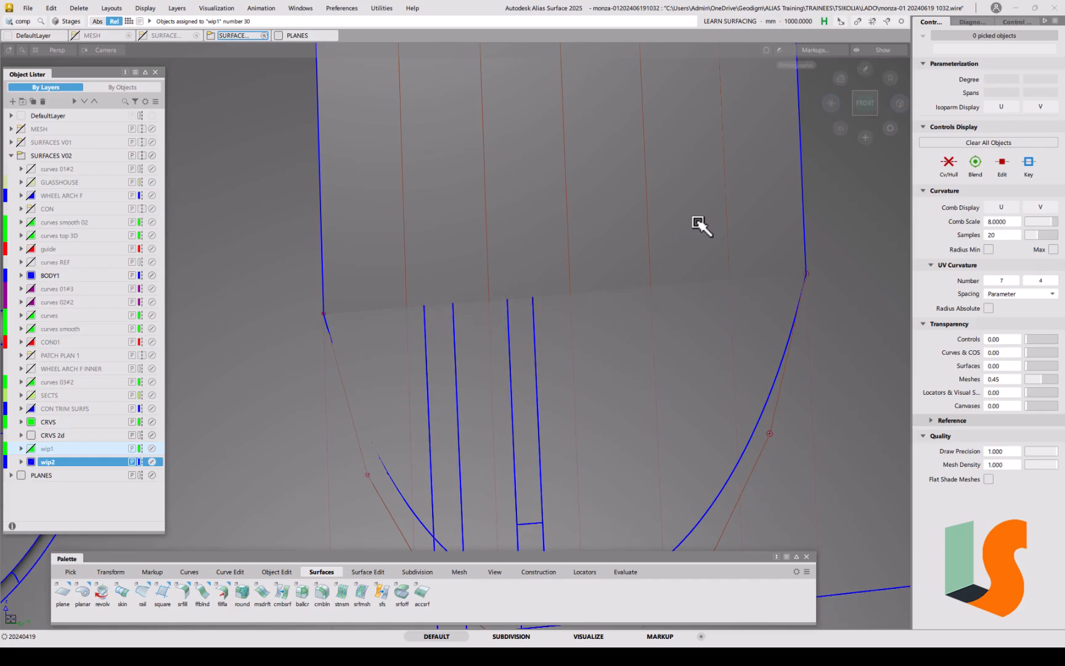
alt+shift+click(834, 107)
alt+shift+right_drag(557, 242, 535, 308)
alt+shift+drag(535, 308, 511, 344)
alt+shift+middle_drag(511, 345, 696, 305)
alt+shift+drag(549, 330, 607, 372)
alt+shift+middle_drag(606, 372, 580, 333)
Step: Query Edit the draft surface and untick Double Sided to make it single sided again
key(q)
click(390, 336)
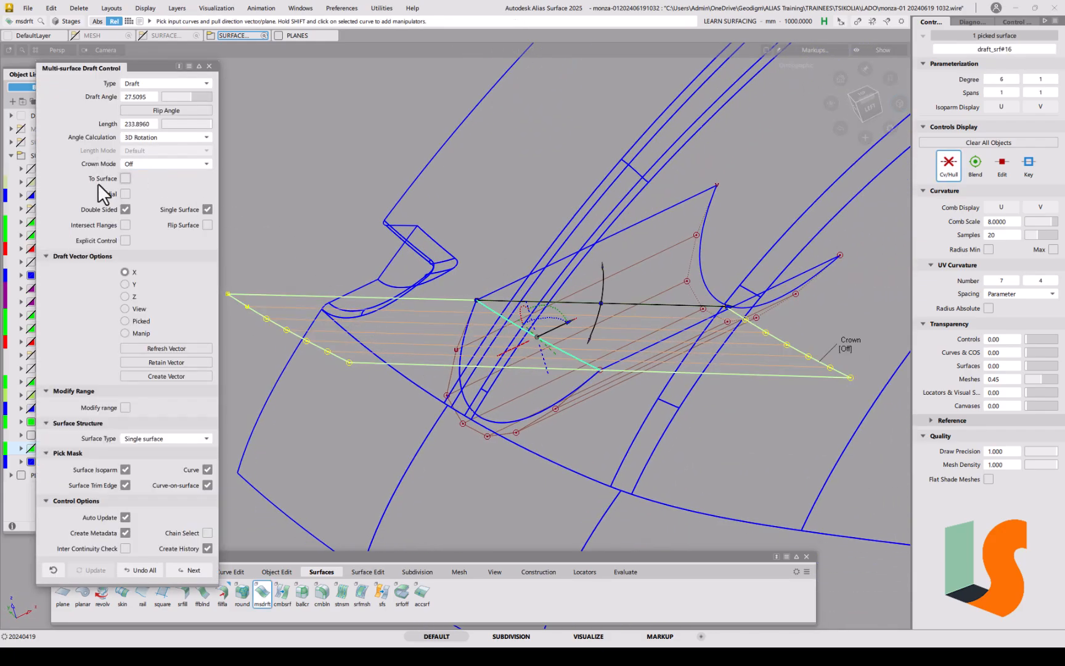
click(125, 209)
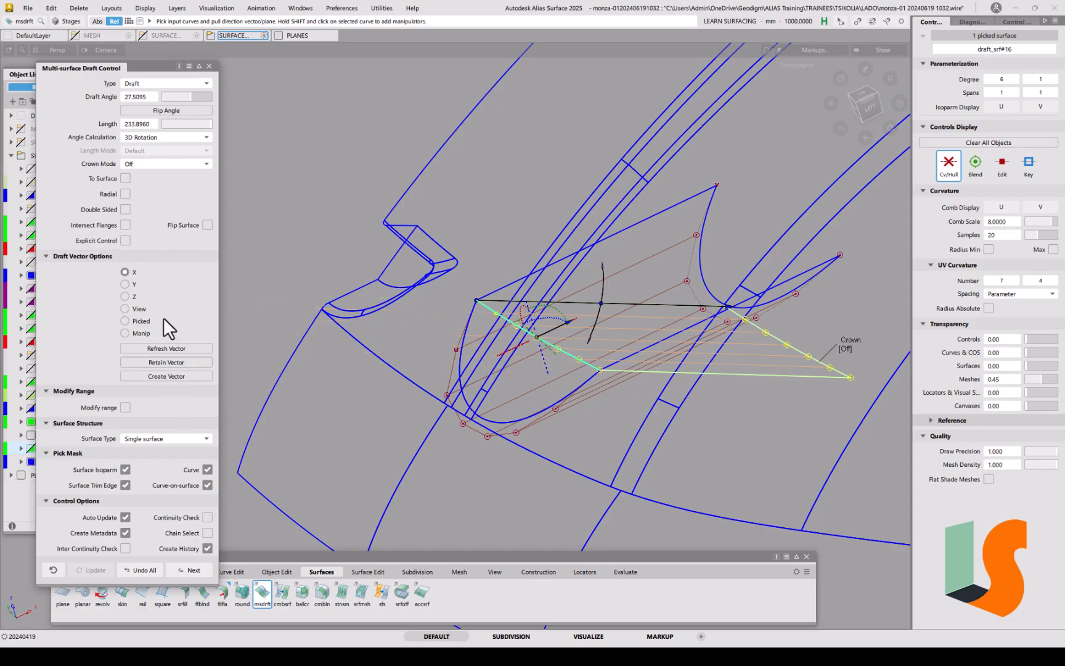
click(211, 66)
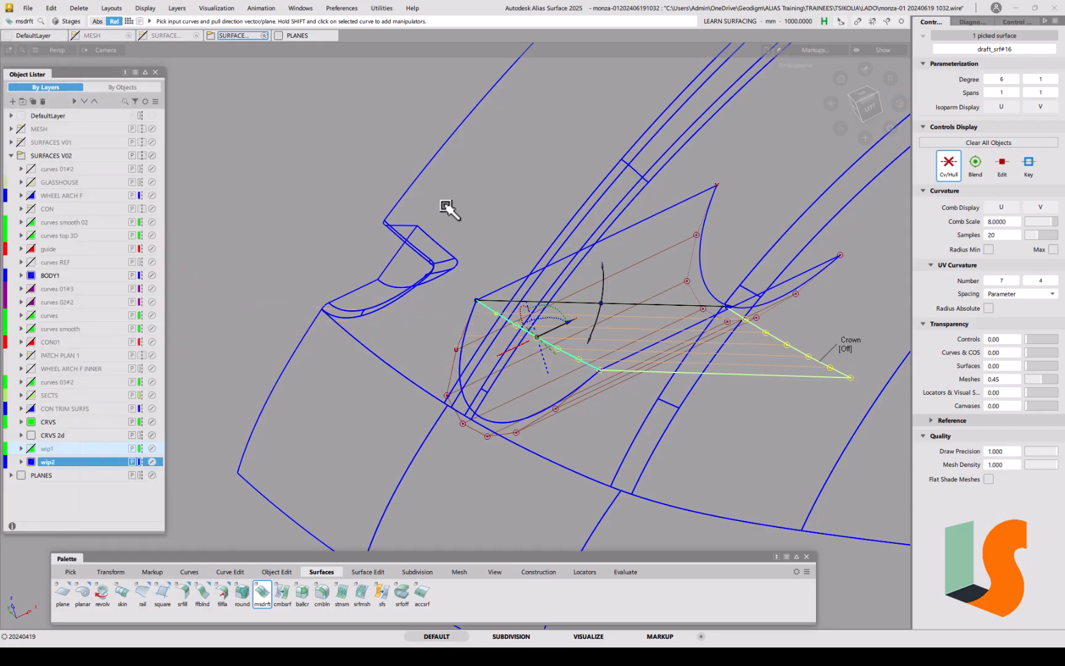
alt+shift+drag(524, 357, 572, 317)
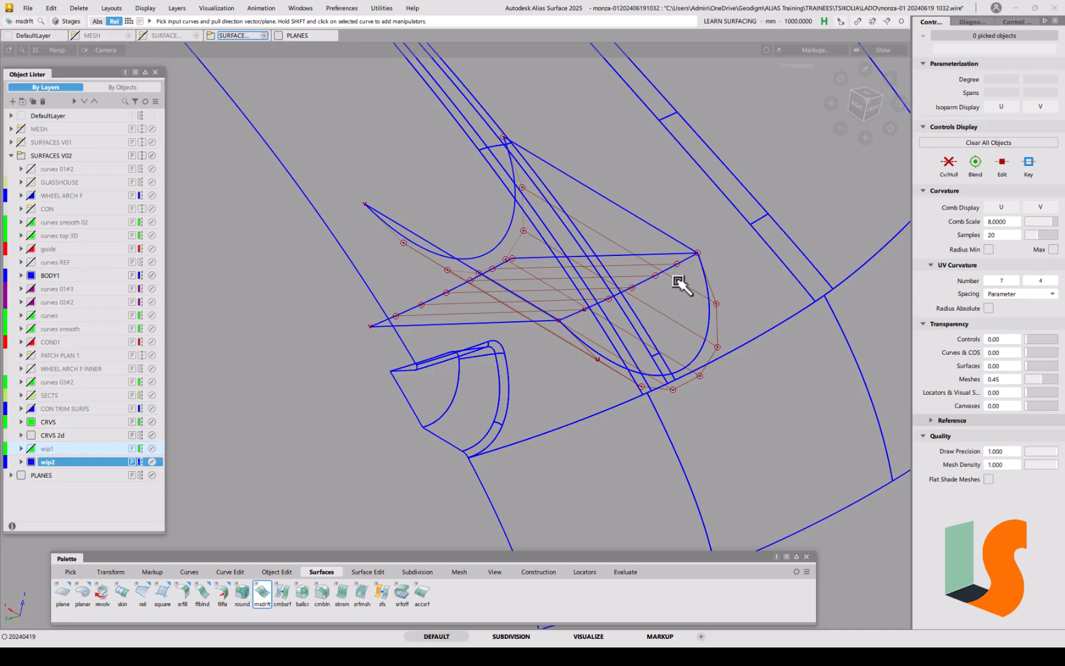
Step: Pick the two wheel-arch draft surfaces and show their control vertices
alt+shift+drag(602, 316, 624, 355)
alt+shift+middle_drag(624, 355, 587, 360)
ctrl+shift+drag(615, 317, 590, 323)
drag(645, 275, 664, 290)
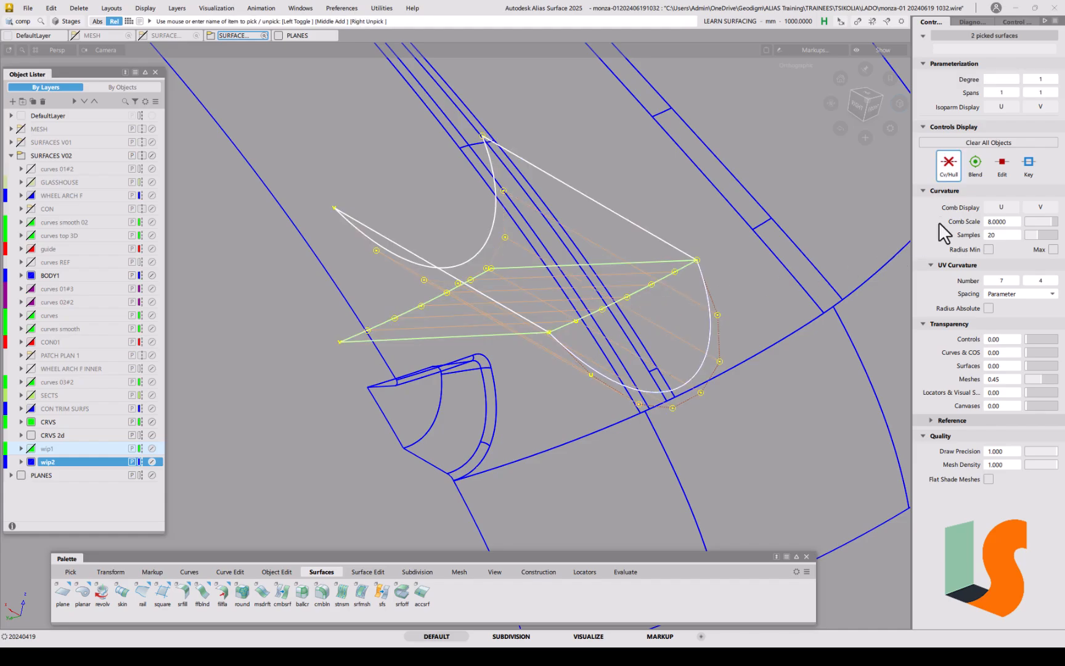
click(949, 174)
Step: Assign circle_segment#5 to layer wip1 and turn on shaded display
ctrl+shift+drag(725, 309, 675, 341)
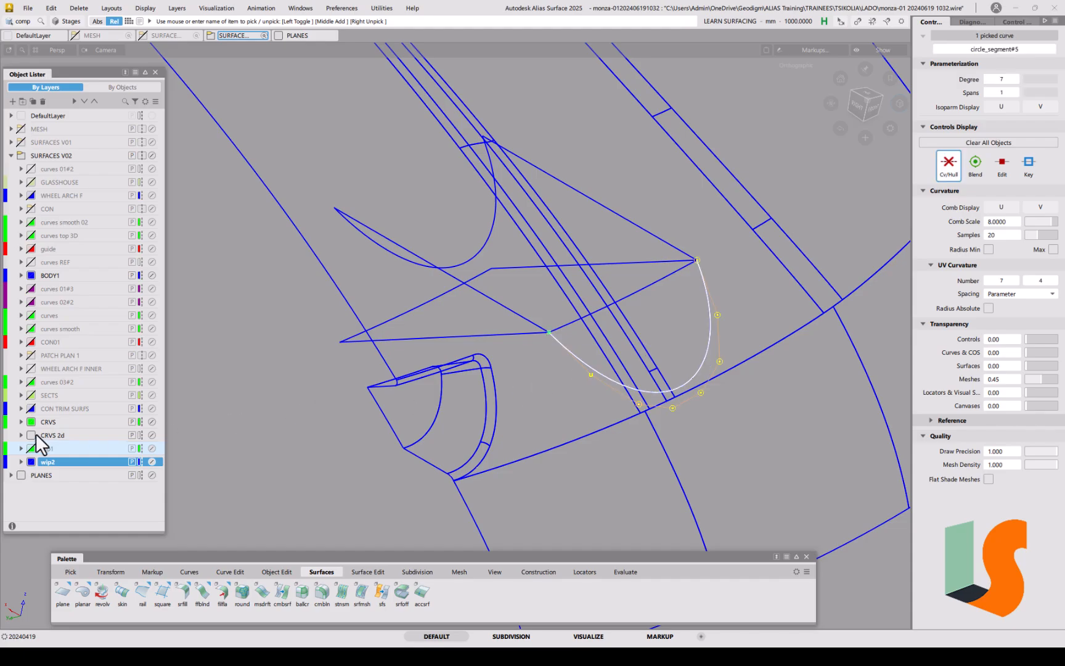
right_click(58, 445)
click(91, 371)
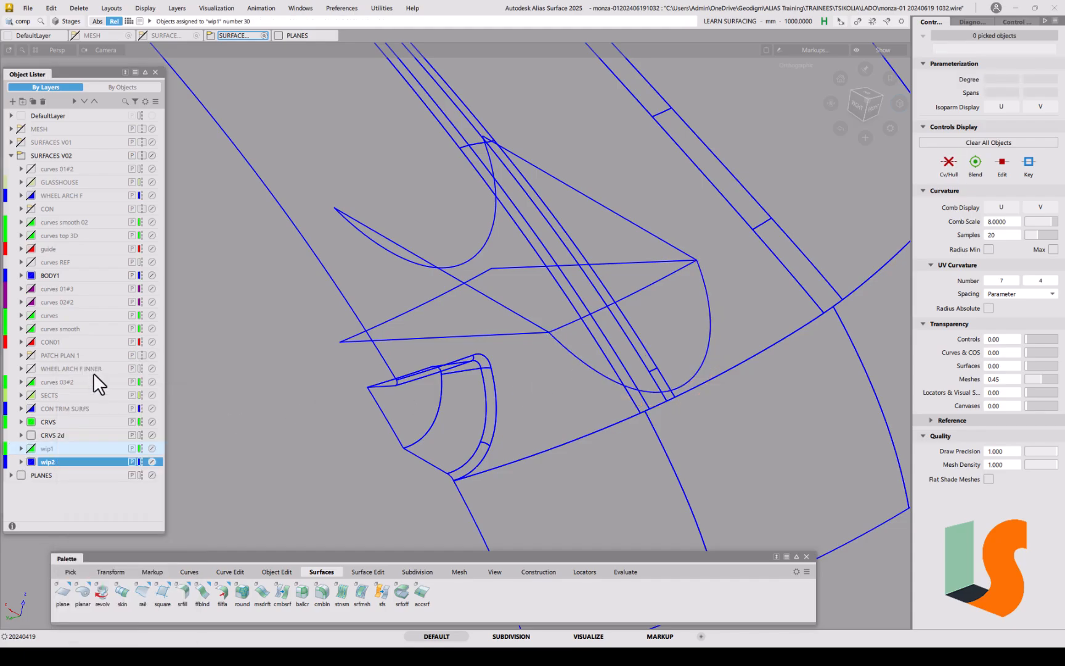
ctrl+shift+drag(592, 248, 590, 246)
alt+shift+drag(580, 258, 575, 272)
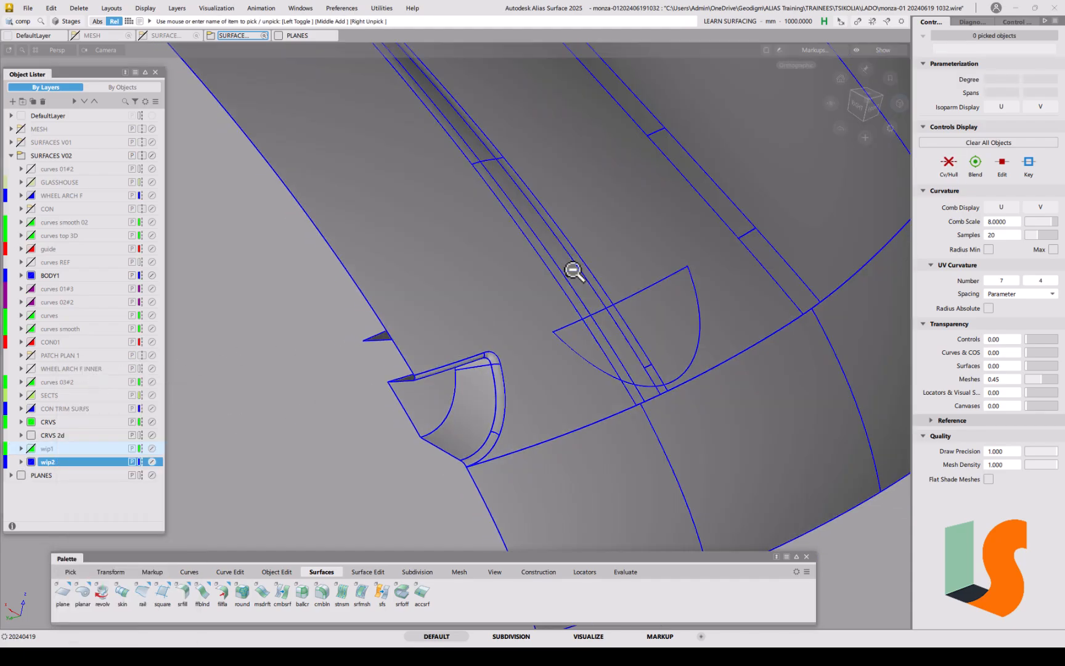
alt+shift+drag(670, 336, 645, 358)
ctrl+shift+drag(644, 363, 644, 329)
alt+shift+click(654, 352)
mouse_move(695, 363)
alt+shift+mouse_down()
mouse_move(588, 391)
mouse_move(536, 386)
mouse_move(535, 364)
alt+shift+mouse_up()
alt+shift+right_drag(477, 372, 487, 363)
Step: Pick surface#97 from the overlapping candidates at the lip and toggle its Cv/Hull display
ctrl+shift+drag(442, 362, 425, 370)
click(463, 363)
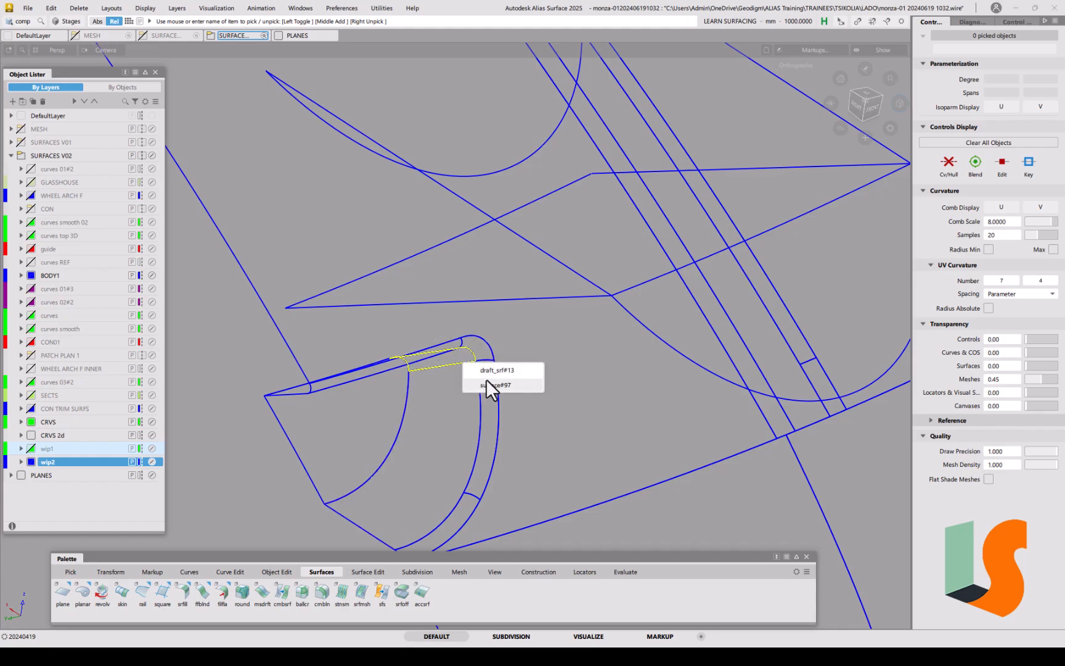
click(487, 383)
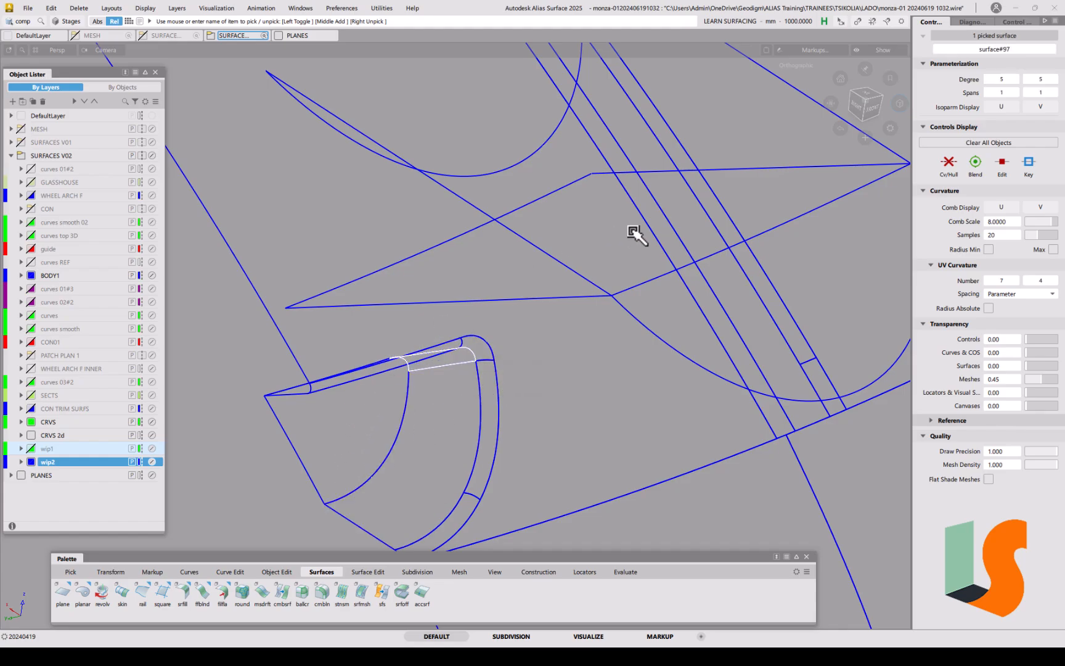
click(948, 163)
click(949, 164)
alt+shift+drag(627, 309, 602, 359)
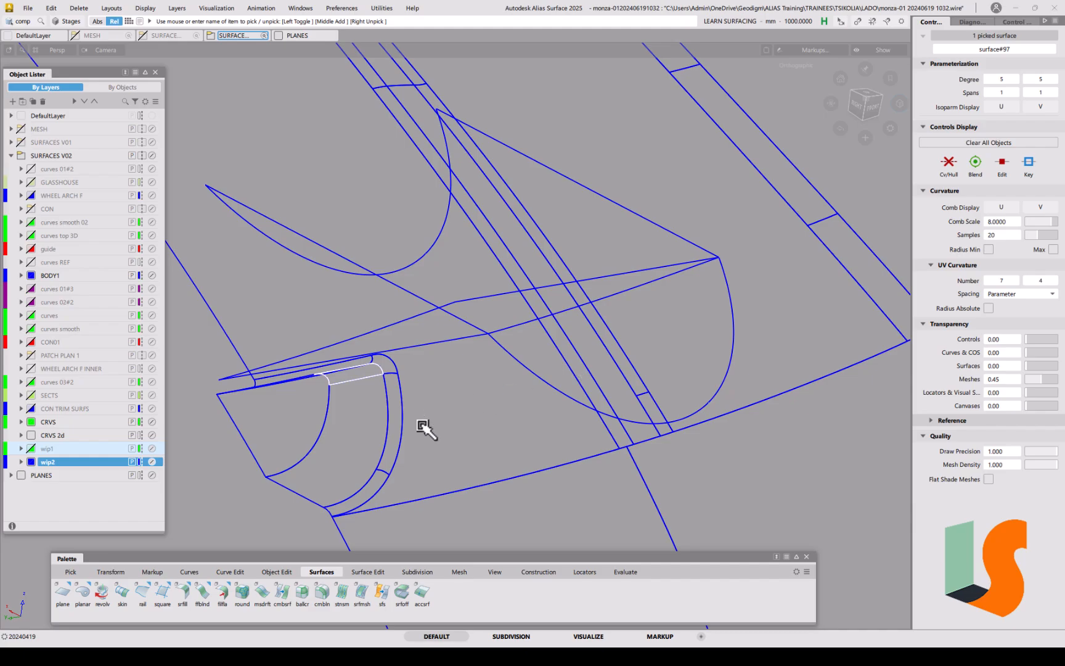
Step: Start the surface fillet tool, then close its settings without filleting
click(183, 592)
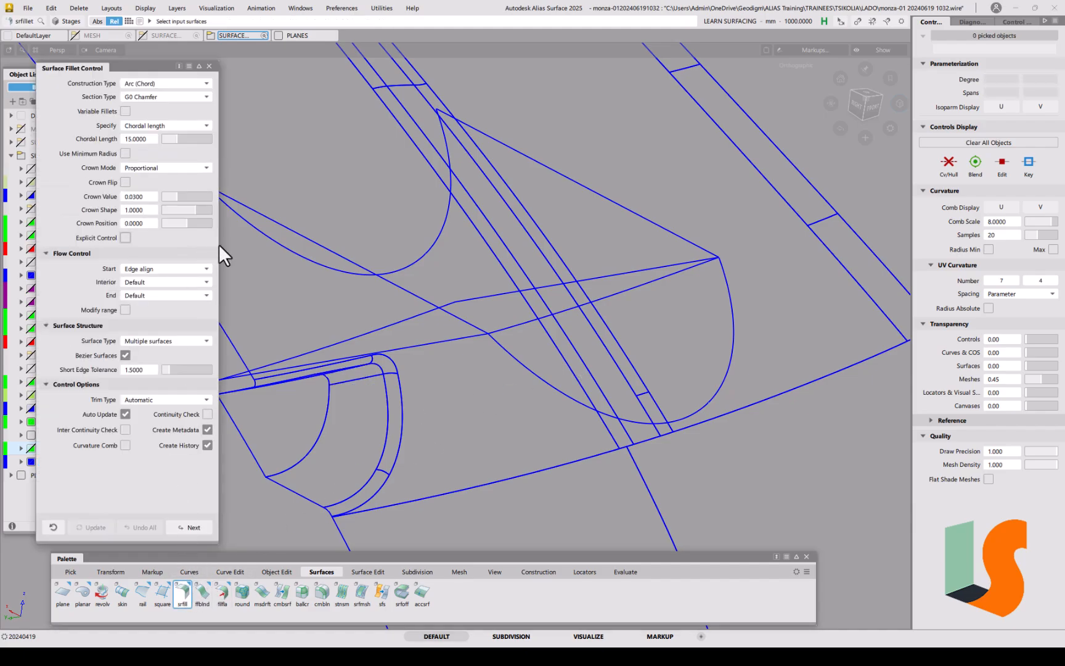
alt+shift+drag(382, 382, 362, 325)
alt+shift+middle_drag(362, 325, 419, 321)
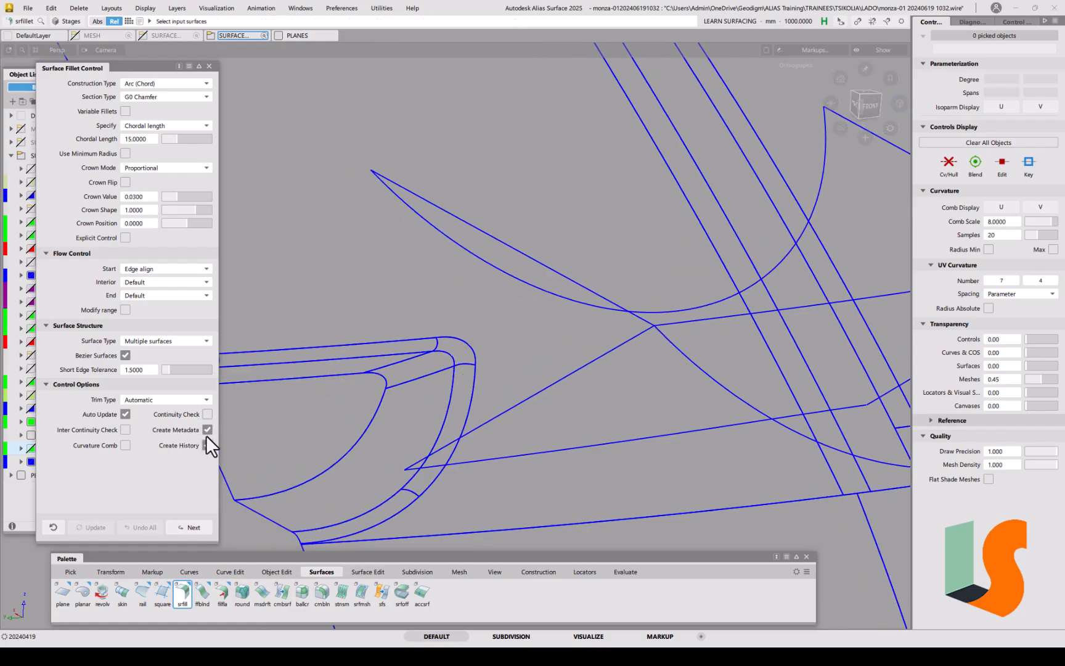
click(208, 65)
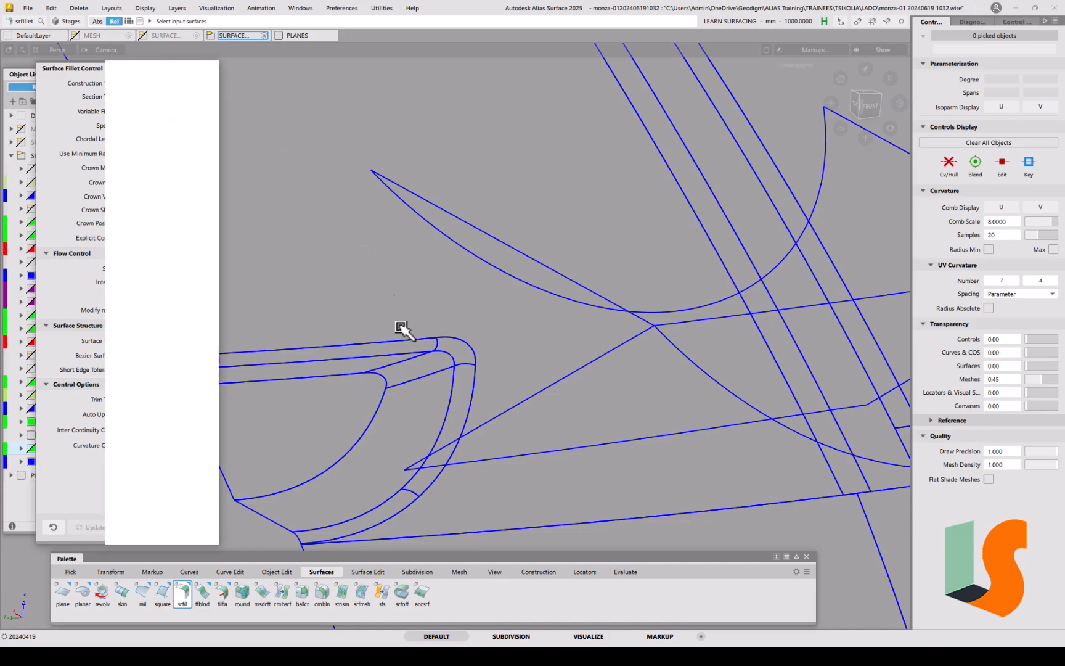
Step: Pick surface#97 at the arch bend, show its Cv/Hull, then unpick it with the hull still shown
mouse_move(399, 392)
alt+shift+mouse_down()
mouse_move(382, 367)
mouse_move(391, 388)
alt+shift+mouse_up()
alt+shift+right_drag(390, 387, 392, 332)
ctrl+shift+drag(365, 391, 353, 401)
click(392, 377)
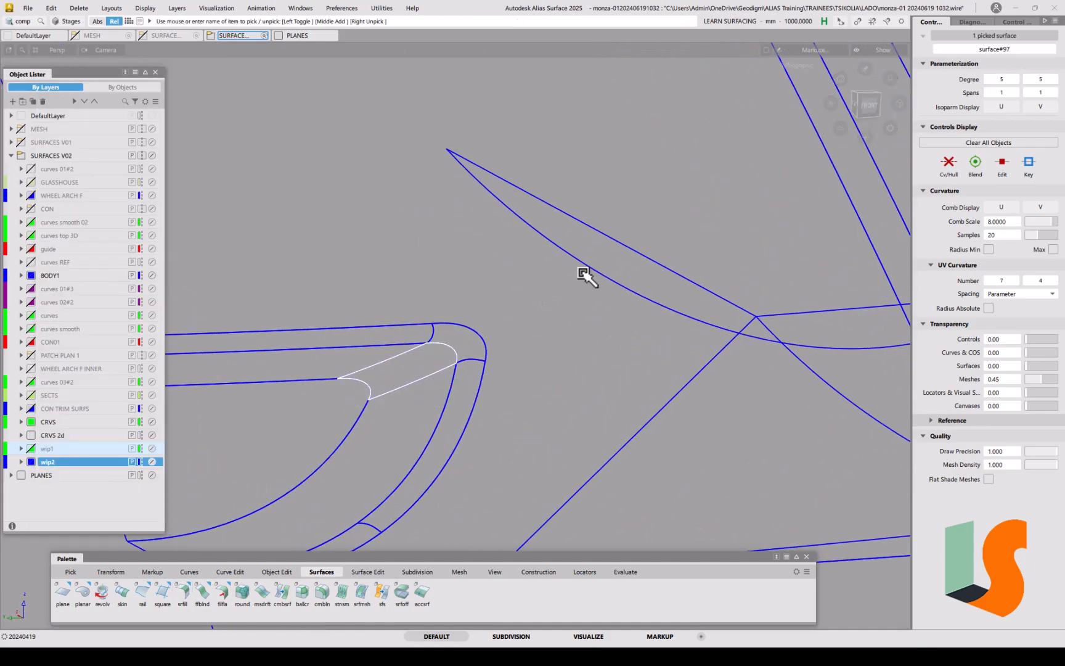
click(951, 167)
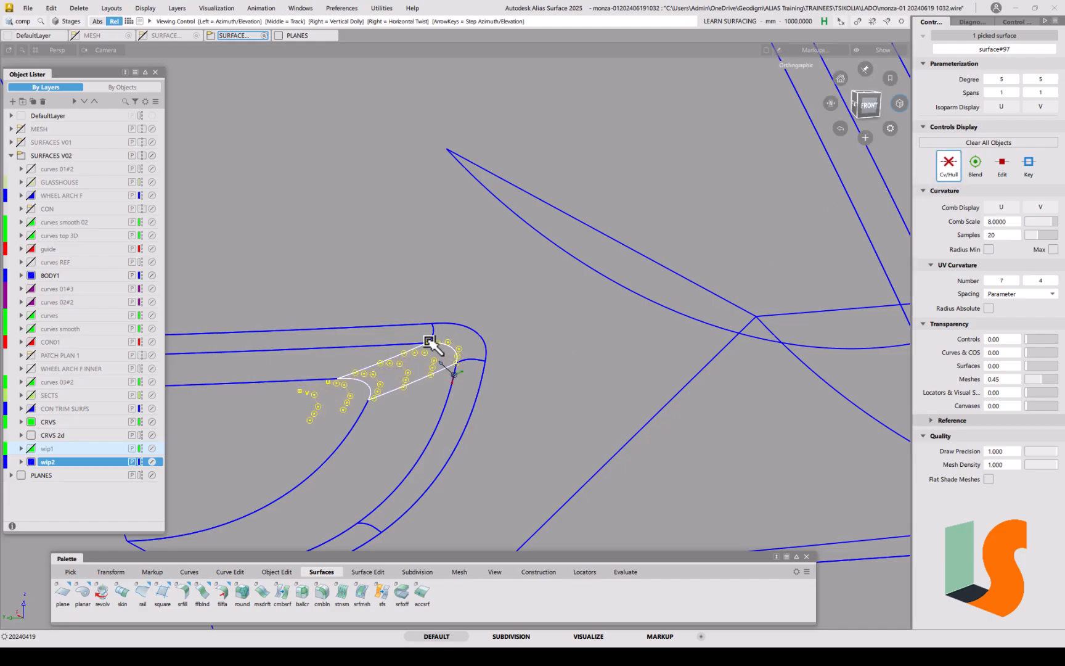
alt+shift+right_drag(433, 340, 442, 246)
alt+shift+middle_drag(408, 359, 548, 335)
alt+shift+drag(553, 340, 464, 304)
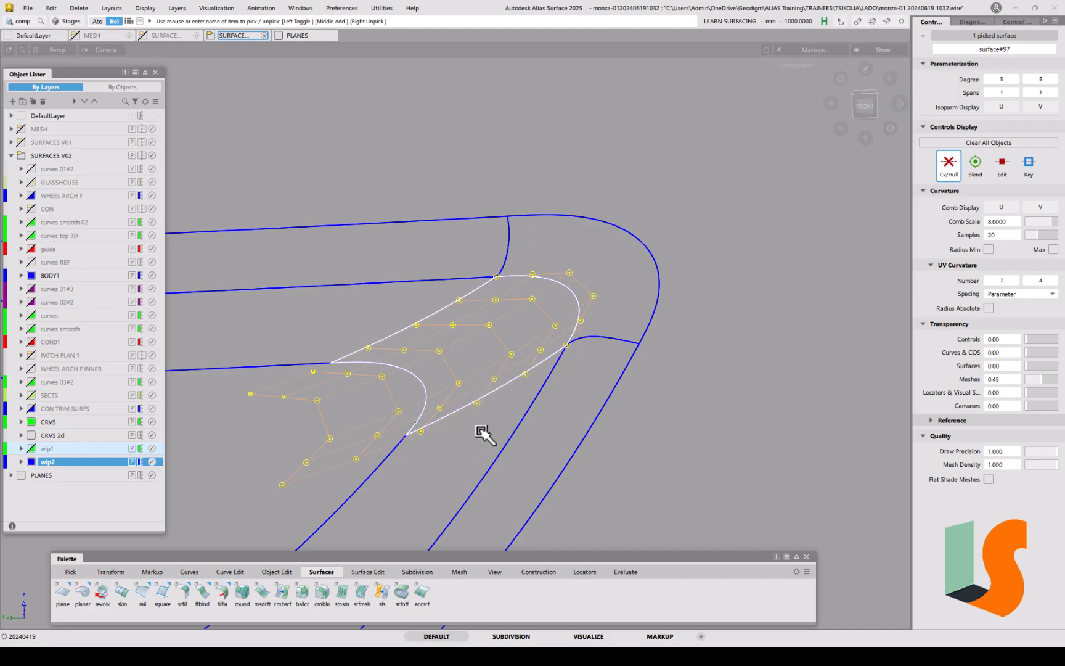
click(548, 437)
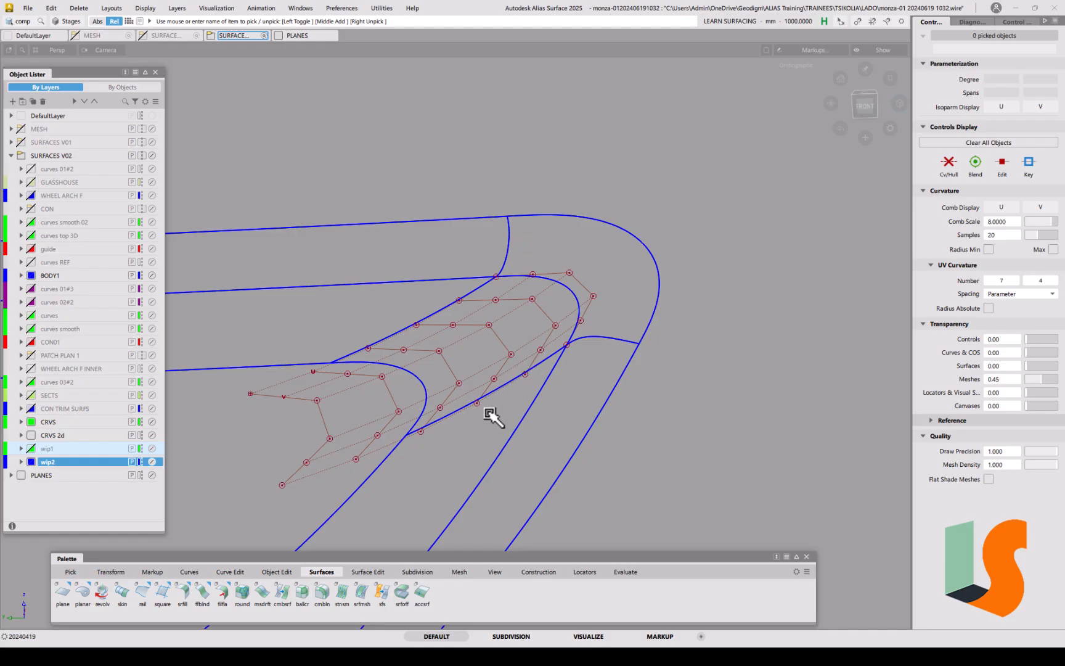
alt+shift+drag(490, 359, 498, 355)
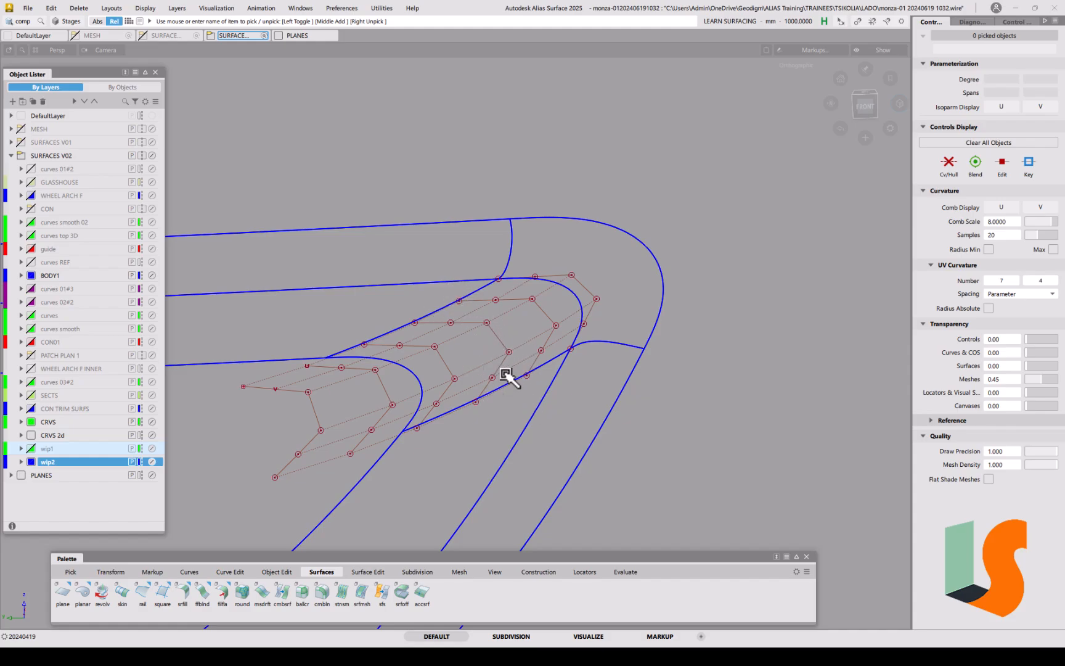
Step: Switch the palette to Locators and measure crvcrv deviation between the upper curve and lower trim edge
click(538, 571)
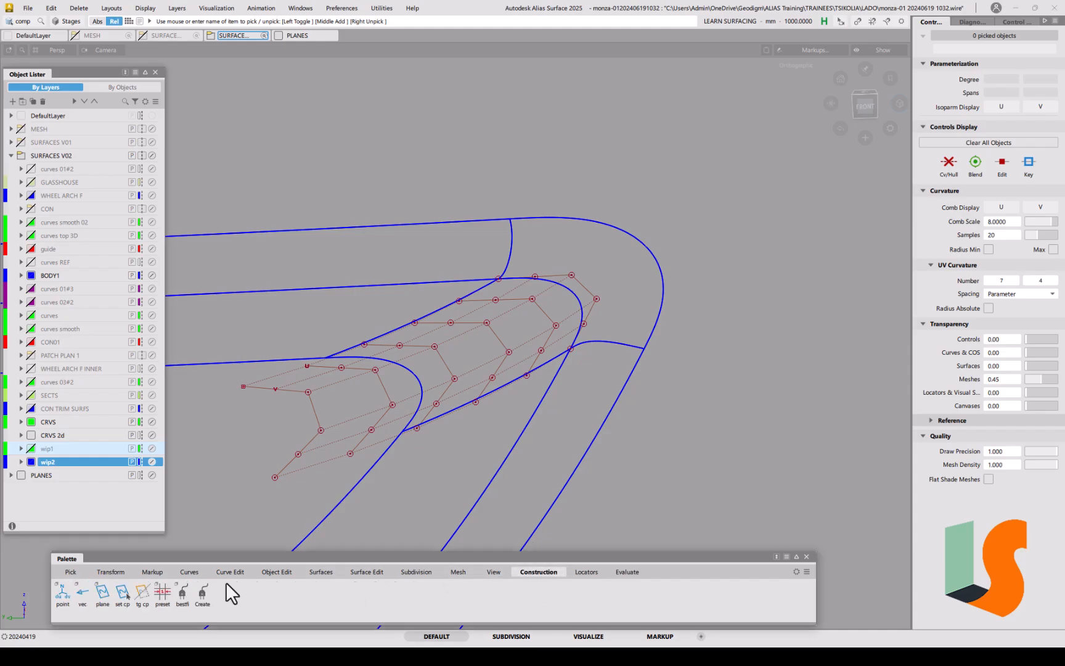
click(587, 572)
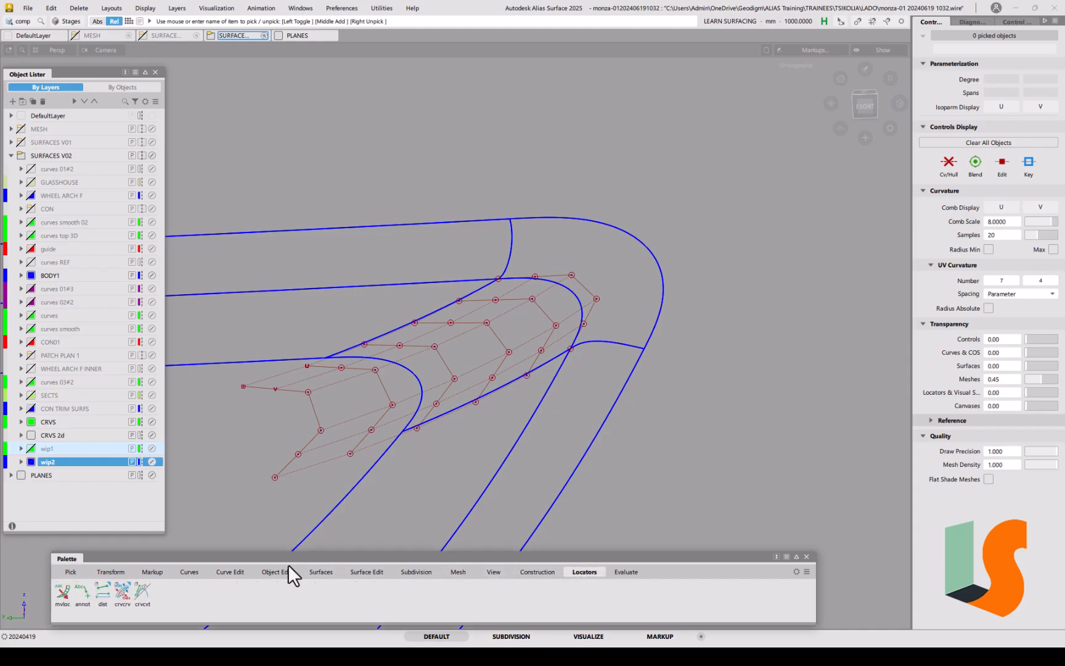
click(123, 593)
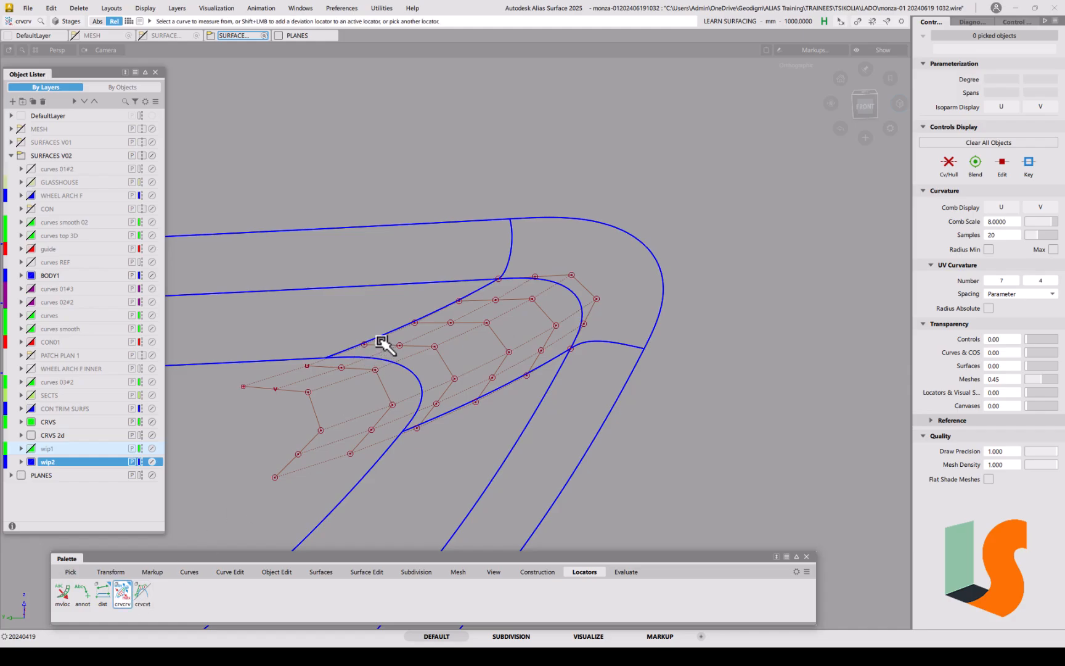
click(405, 333)
click(466, 410)
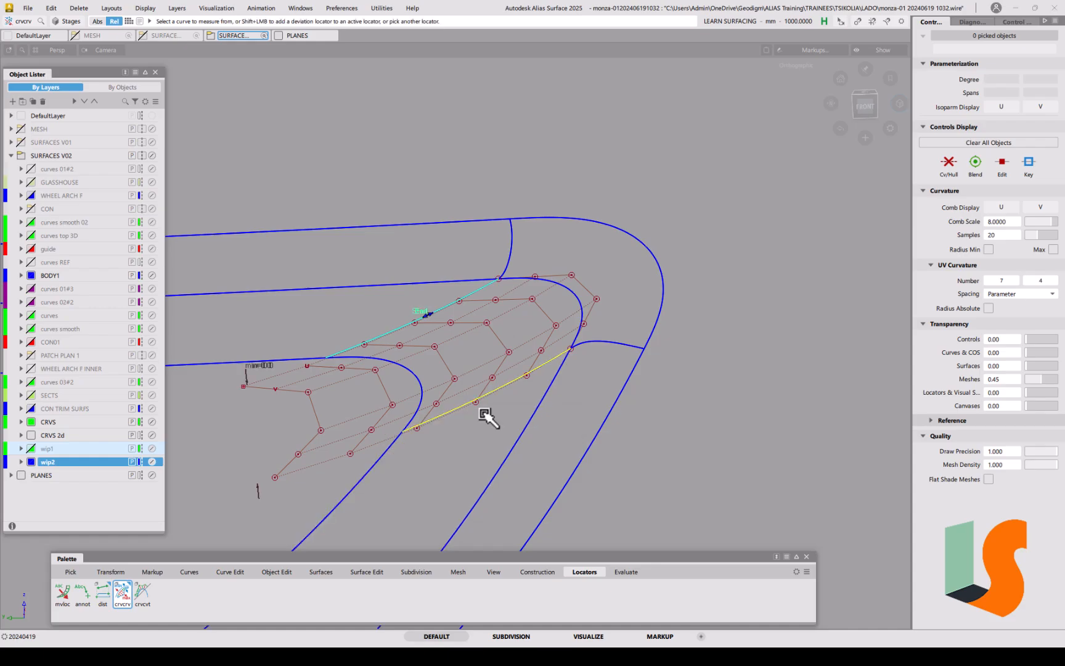
alt+shift+drag(483, 371, 506, 389)
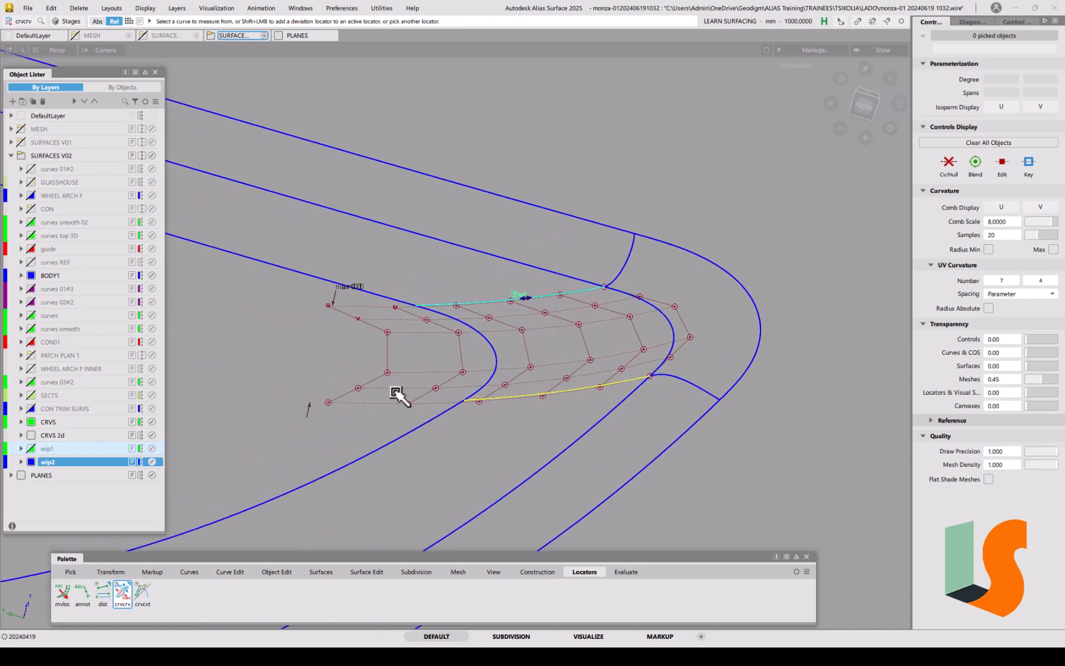
Step: Delete the trial deviation locator and open the crvcrv option window
key(Delete)
click(484, 363)
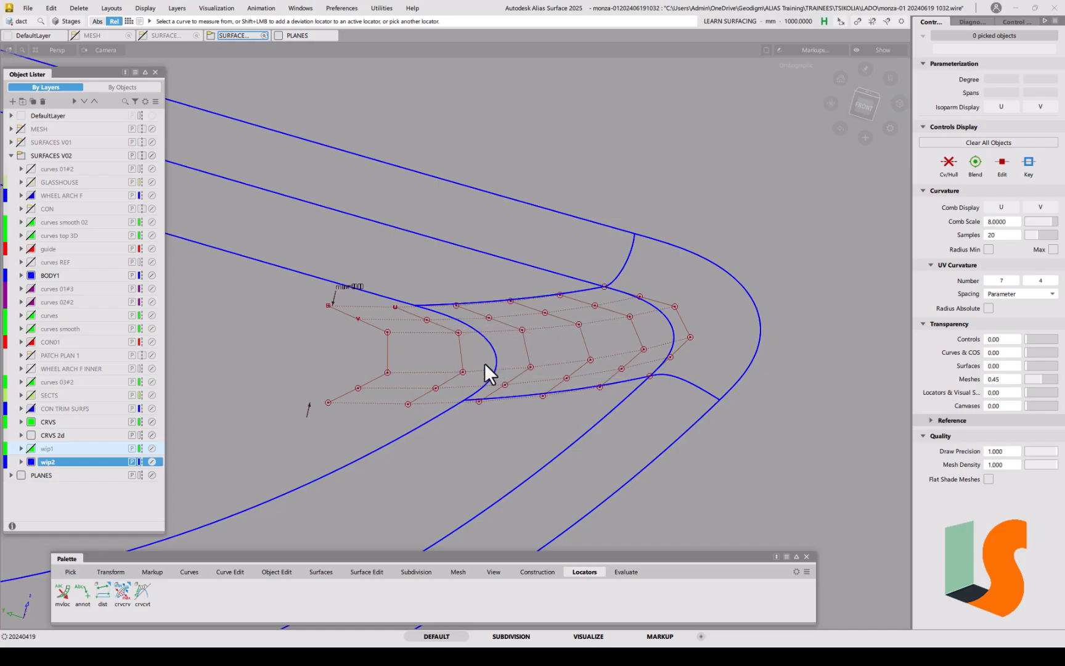
double_click(127, 595)
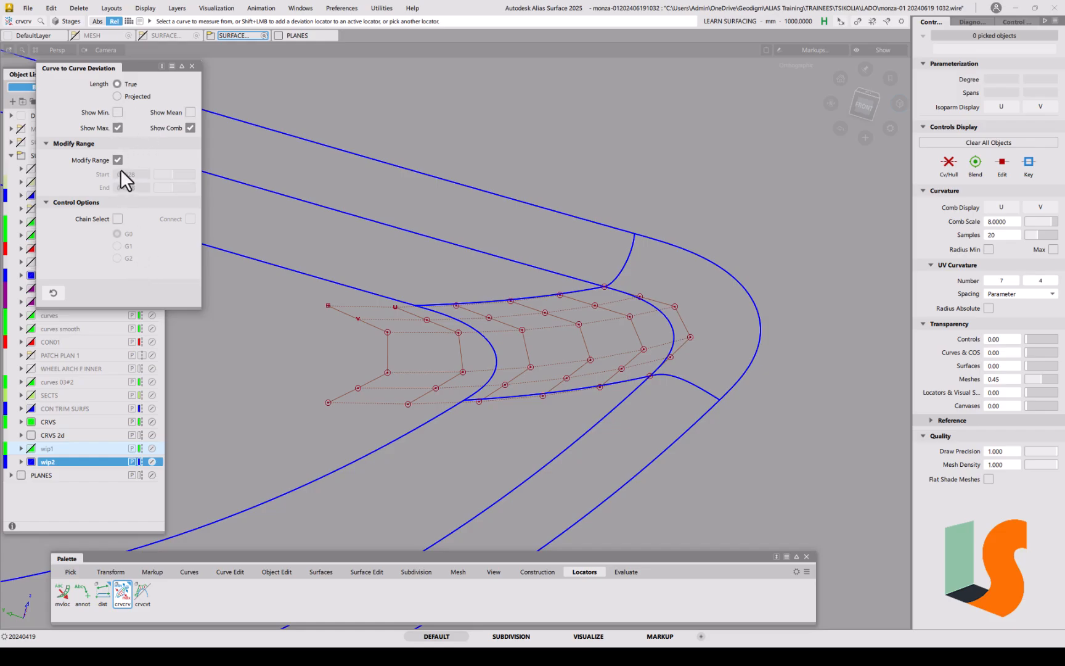
Step: Measure crvcrv deviation from the draft surface's trim edge to the lower curve, drawing the comb
click(527, 302)
click(555, 310)
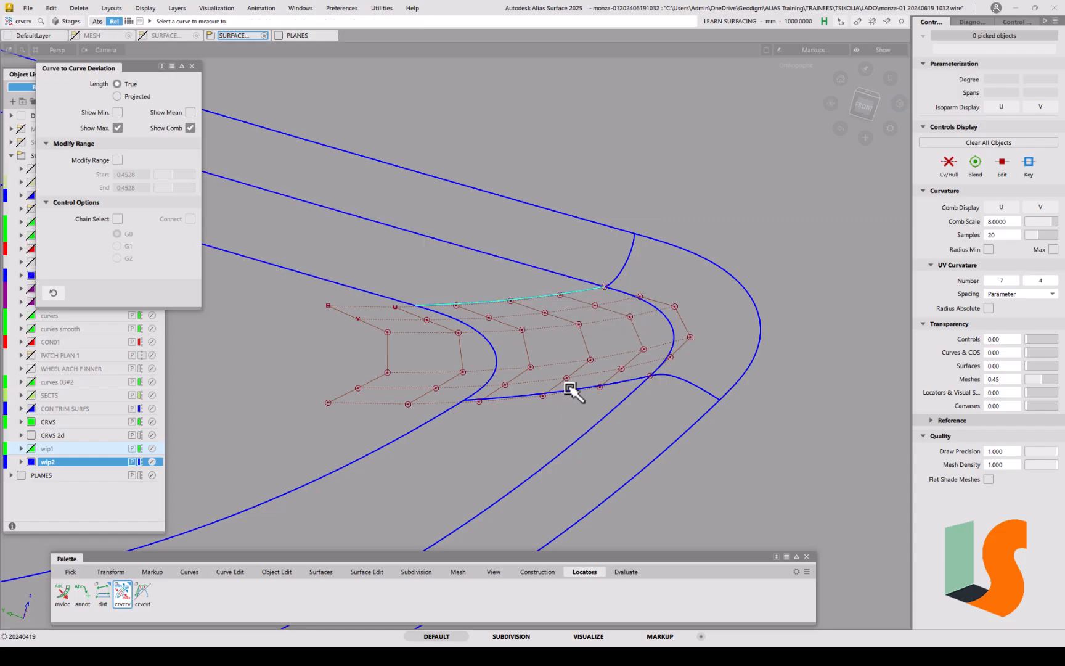
click(571, 390)
click(599, 398)
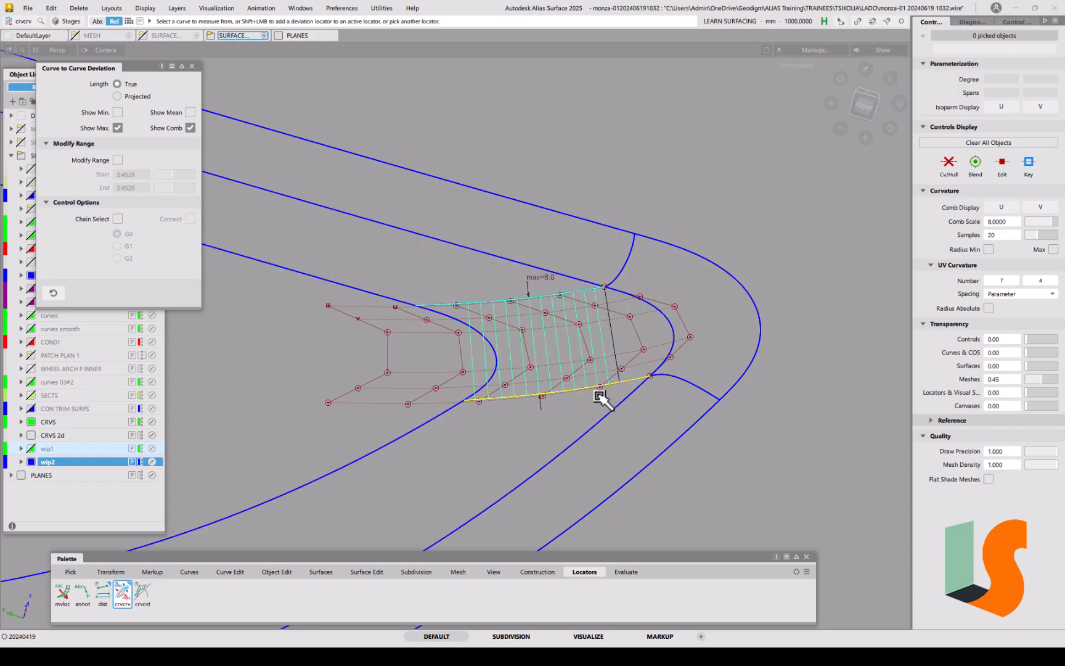
alt+shift+drag(577, 340, 601, 339)
alt+shift+middle_drag(601, 339, 557, 391)
alt+shift+drag(557, 391, 508, 335)
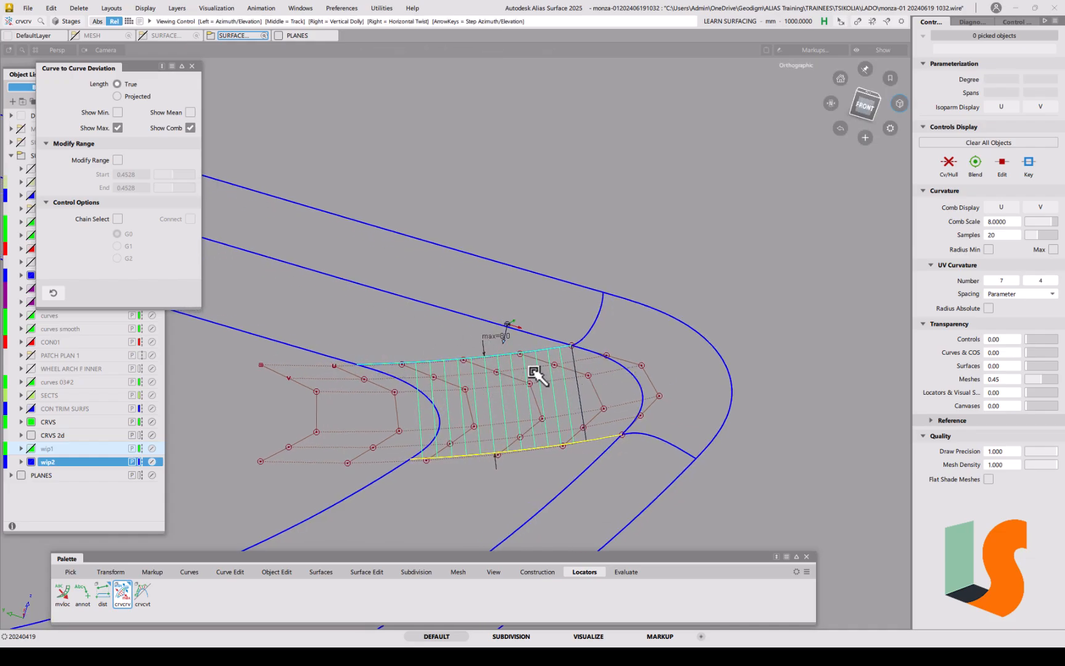
alt+shift+drag(537, 376, 212, 235)
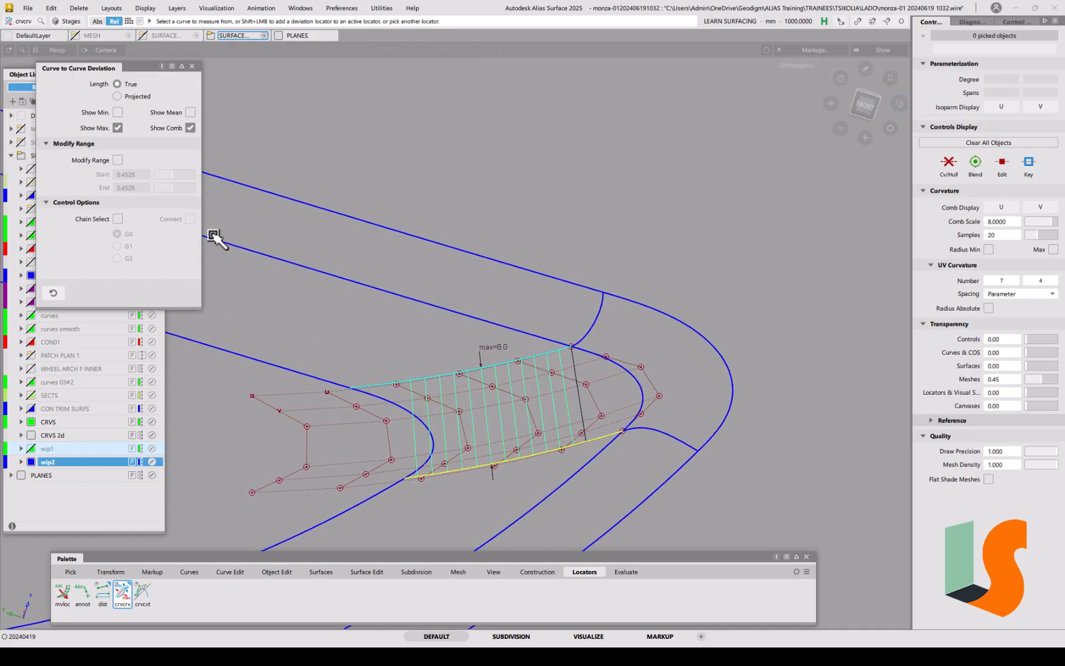
Step: Toggle Modify Range on, slide it along the curve, then off for a full-length comb reading max 8.0
click(118, 160)
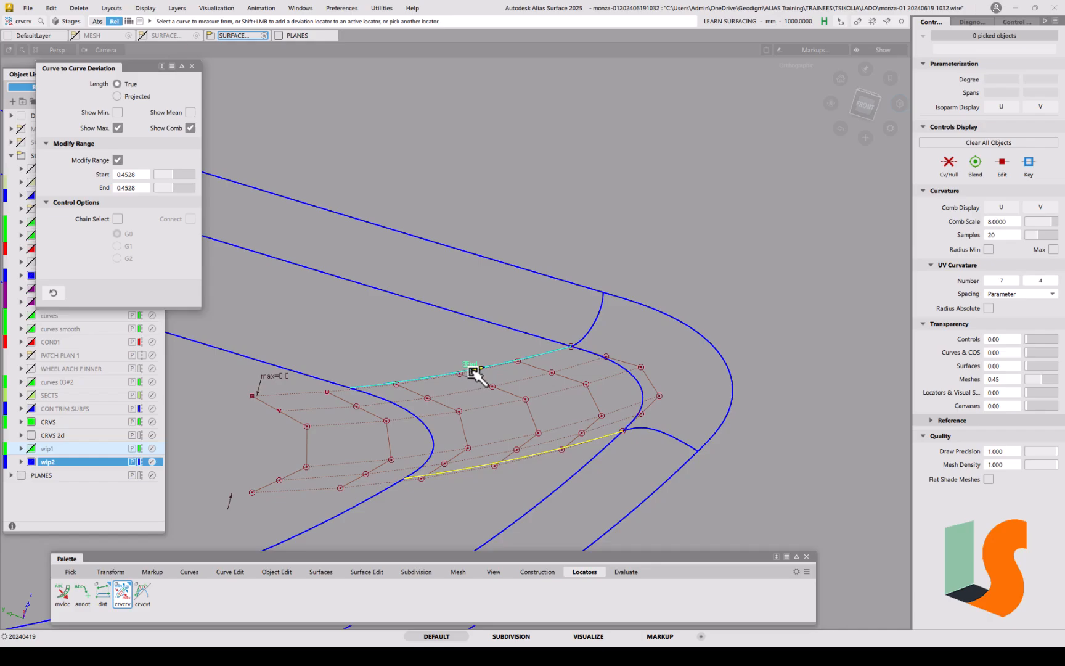
drag(475, 372, 582, 345)
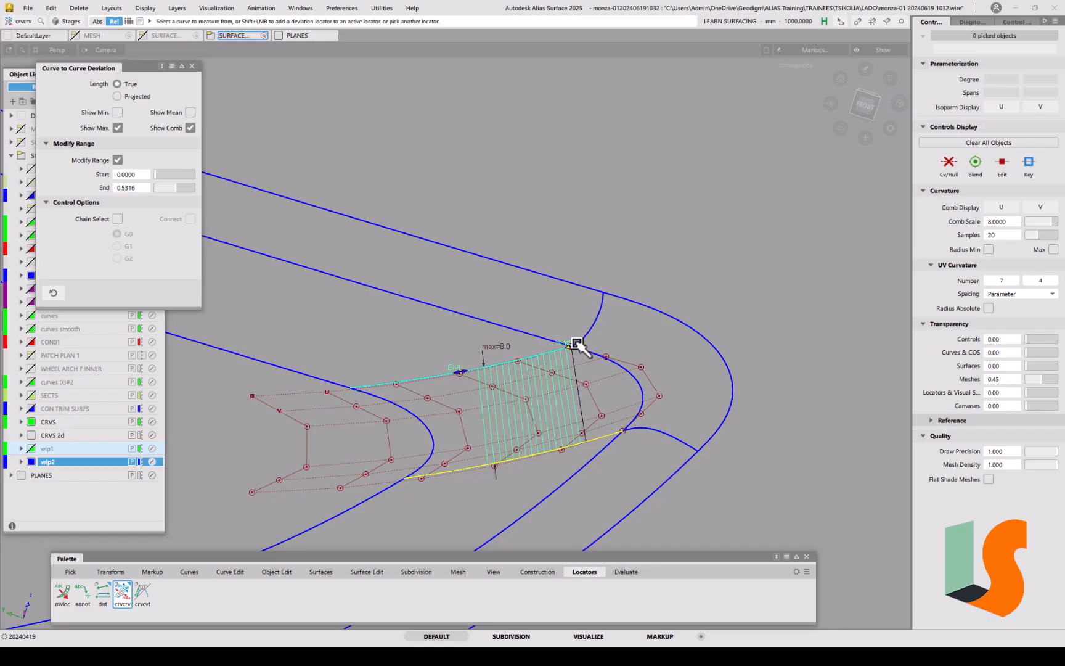
click(117, 159)
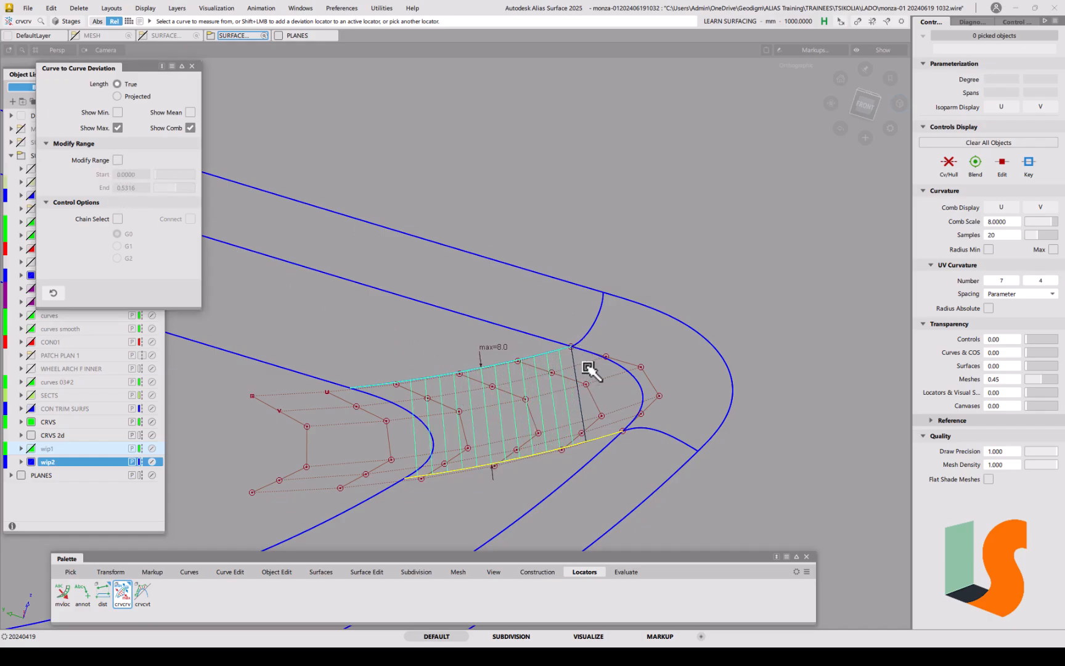
scroll(583, 352, down, 5)
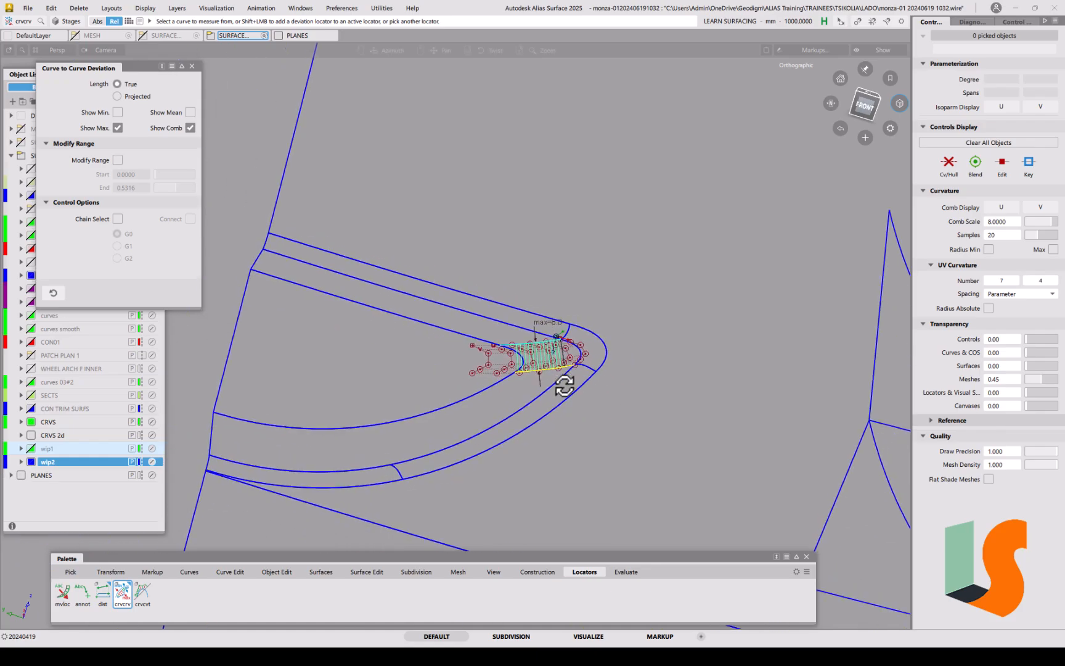
alt+shift+middle_drag(786, 381, 578, 381)
alt+shift+drag(510, 342, 638, 365)
alt+shift+middle_drag(624, 368, 513, 375)
alt+shift+drag(615, 385, 475, 367)
alt+shift+middle_drag(475, 366, 682, 303)
alt+shift+drag(482, 389, 445, 365)
alt+shift+right_drag(445, 365, 472, 324)
alt+shift+middle_drag(475, 328, 628, 286)
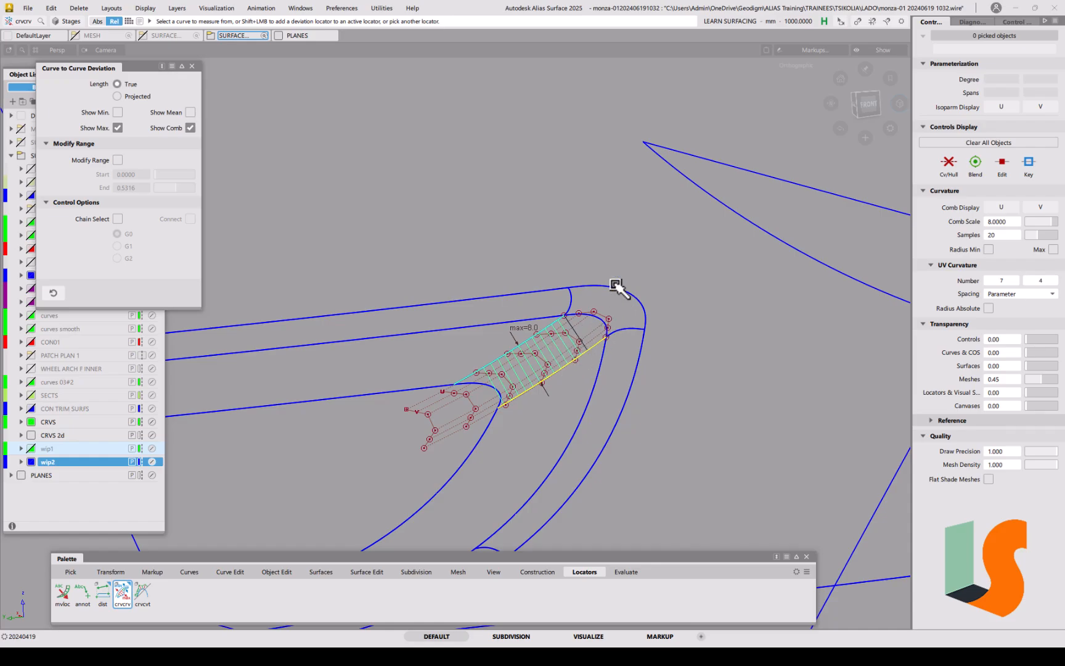
Step: Orbit, pan and zoom out to inspect the comb across the wheel arch and other draft surfaces
alt+shift+drag(618, 288, 614, 331)
alt+shift+right_drag(688, 312, 722, 333)
alt+shift+middle_drag(721, 333, 572, 336)
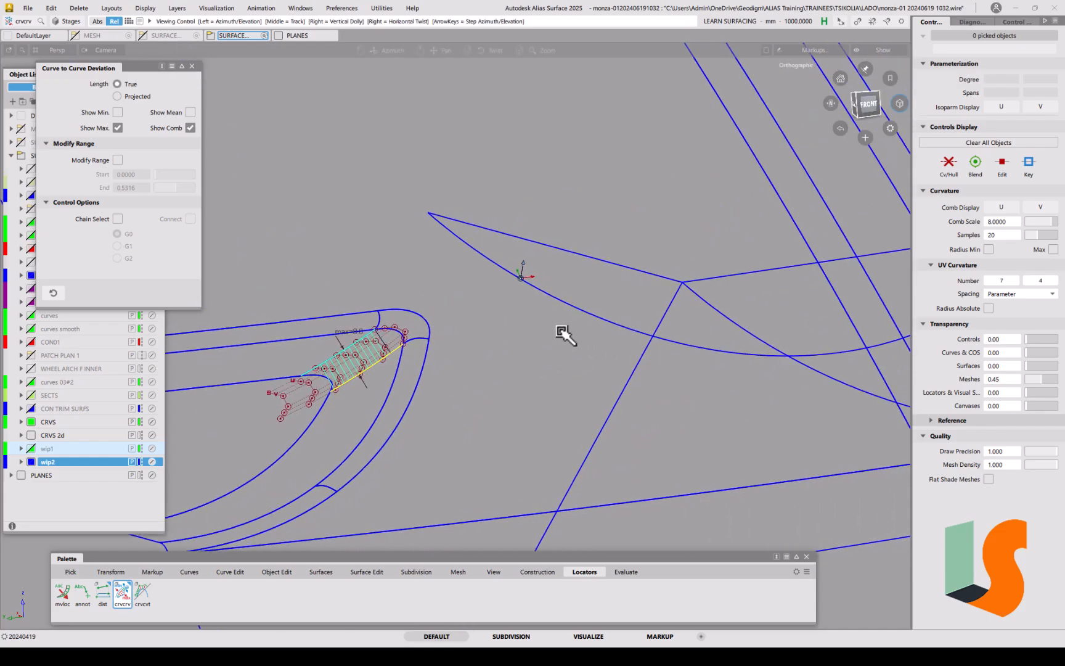
scroll(407, 342, up, 5)
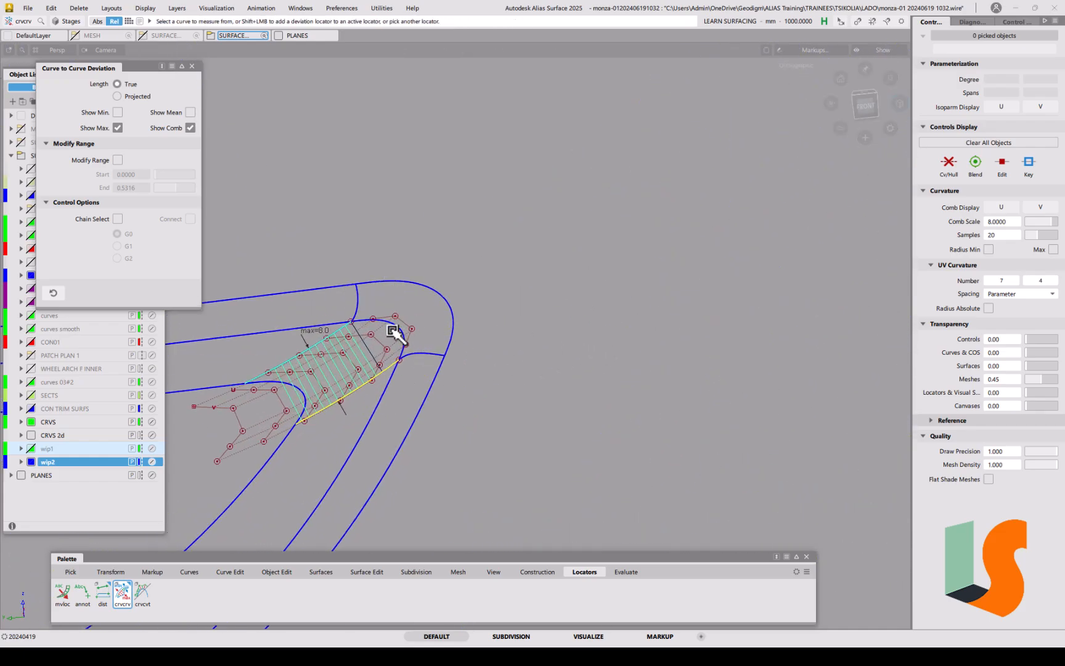
scroll(440, 336, down, 2)
alt+shift+right_drag(457, 280, 542, 352)
alt+shift+middle_drag(556, 354, 445, 390)
alt+shift+right_drag(490, 315, 604, 386)
alt+shift+middle_drag(606, 386, 355, 434)
alt+shift+drag(598, 333, 666, 380)
Step: Start a surface fillet with G2 Curvature section, Form Factor 1.0 and Default start flow
click(321, 573)
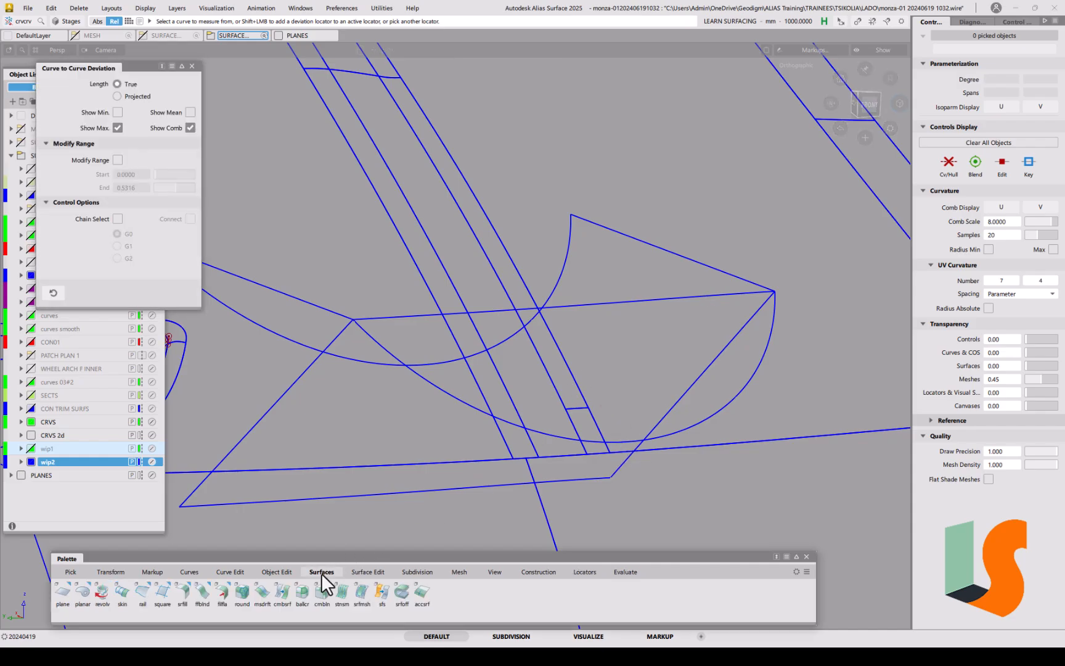
click(183, 593)
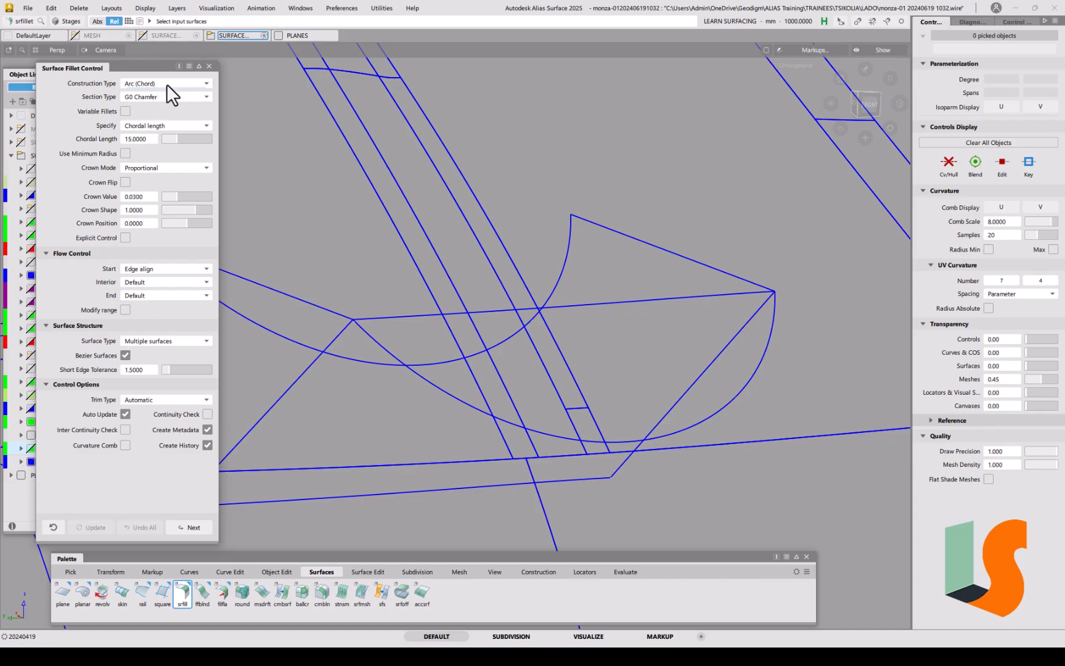
click(155, 97)
click(150, 147)
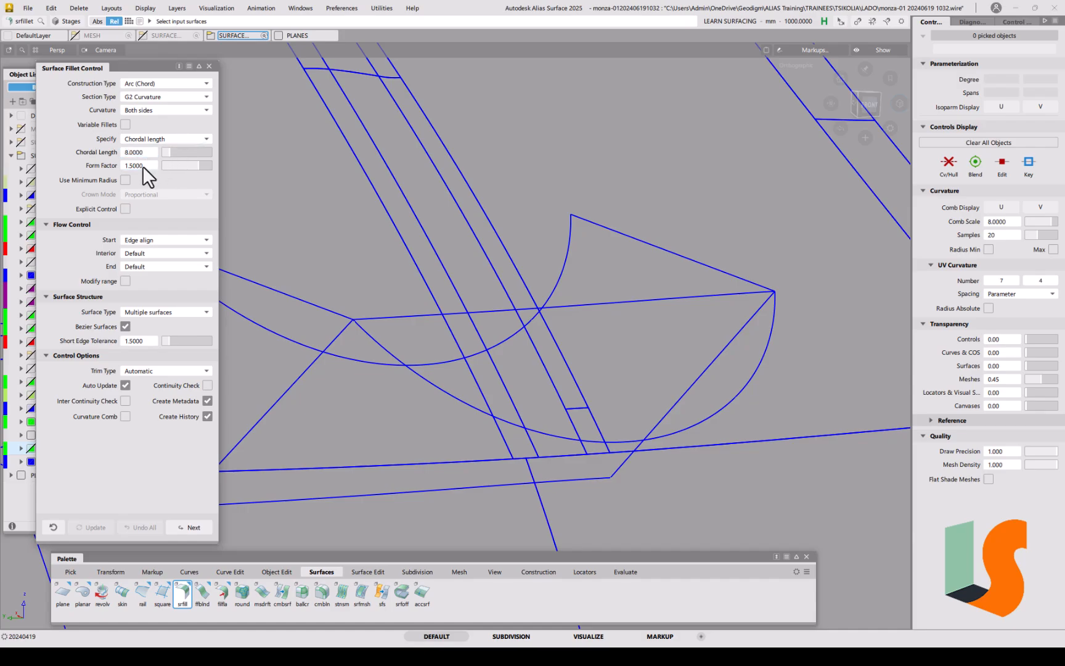
click(137, 166)
click(150, 239)
click(149, 252)
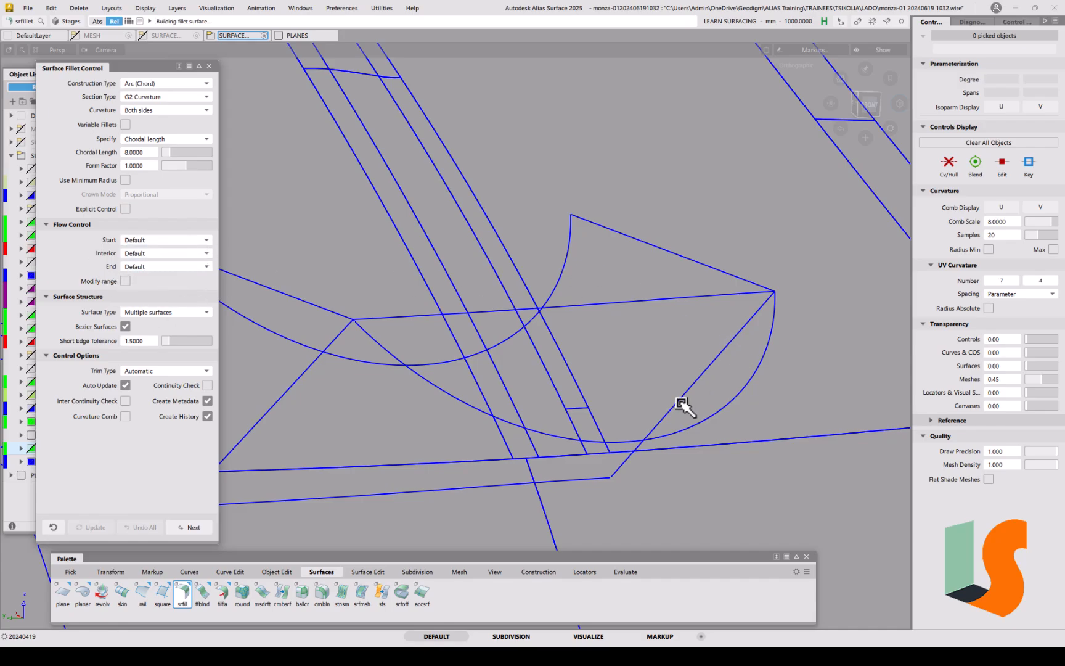
Step: Pick both notch surface sets and flip the second set's normal to face upward
click(611, 478)
click(570, 238)
alt+shift+drag(625, 352, 599, 398)
click(526, 416)
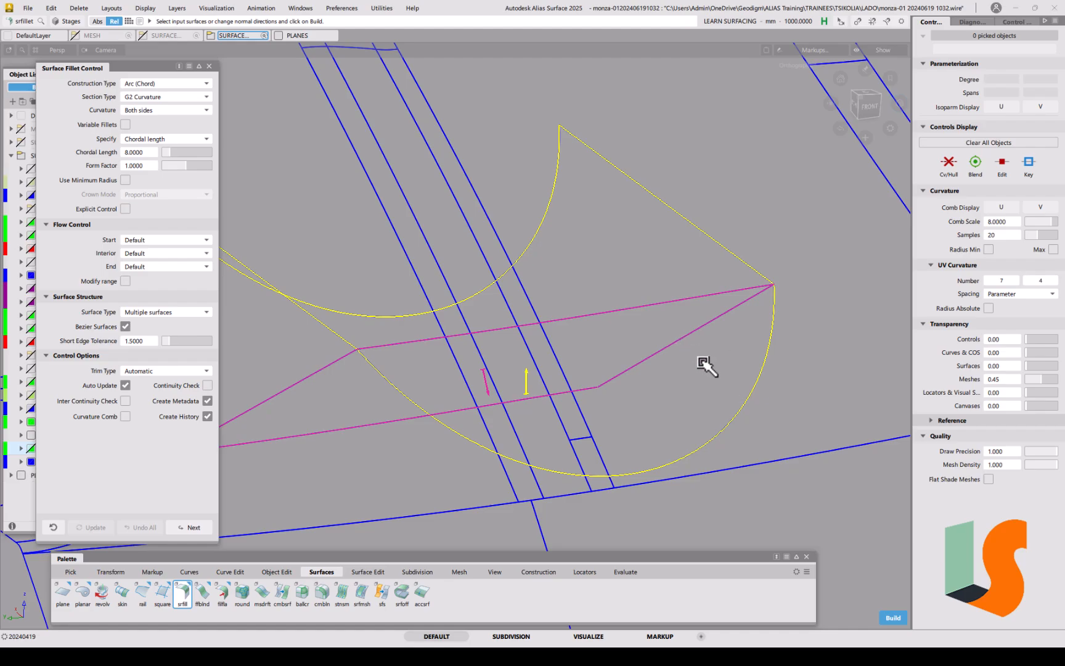
Step: Build the G2 fillet surface and turn on its Continuity Check
key(space)
alt+shift+drag(714, 347, 706, 323)
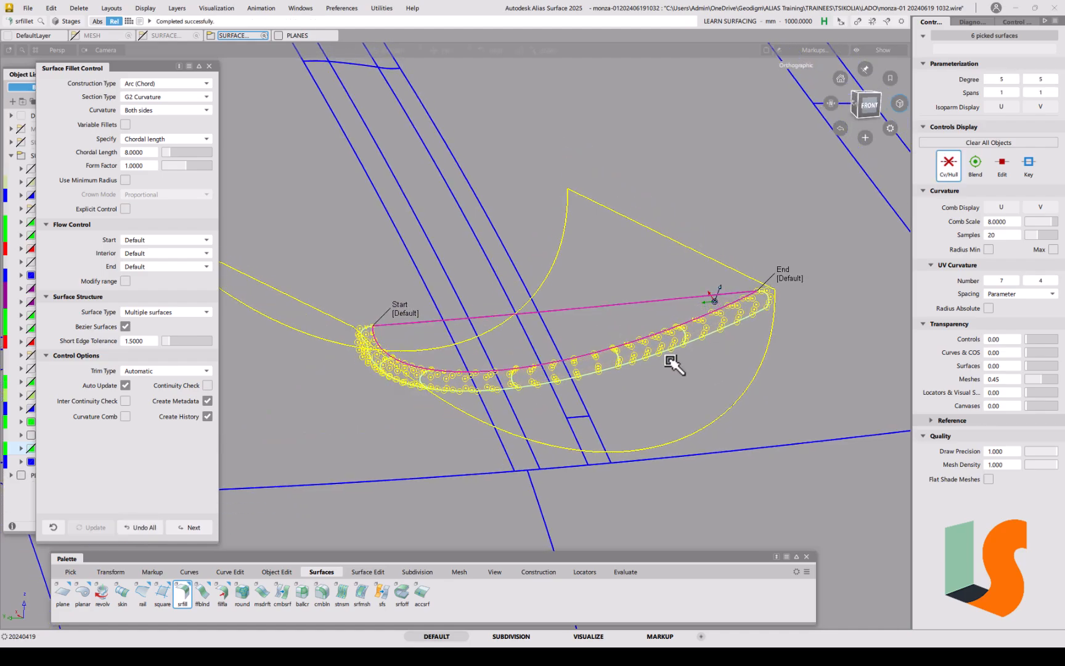
click(207, 385)
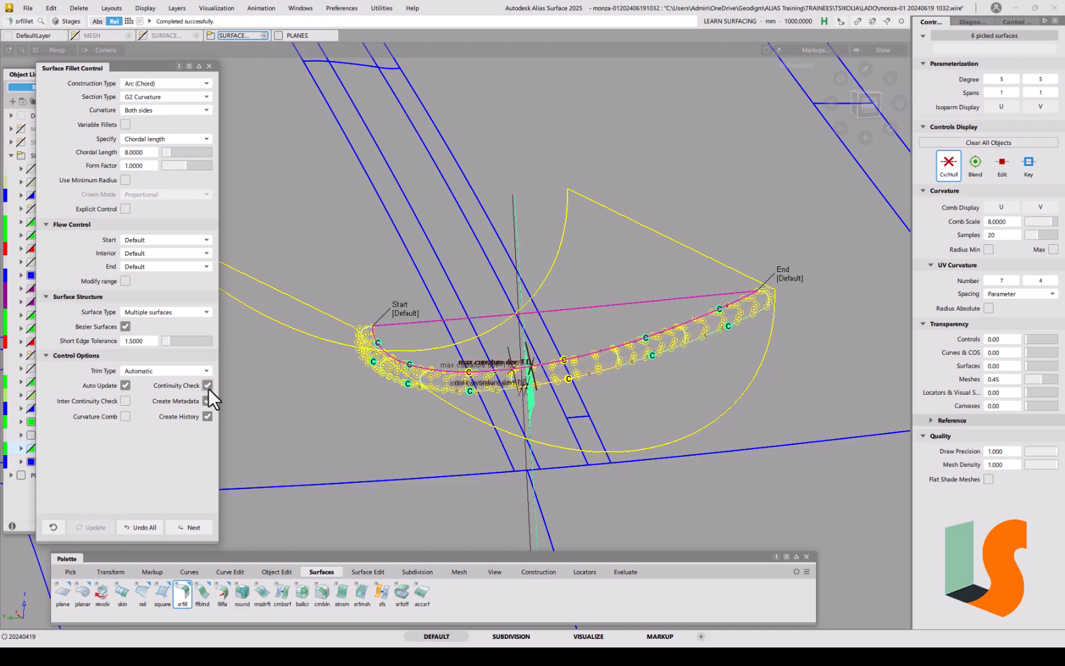
scroll(685, 338, up, 3)
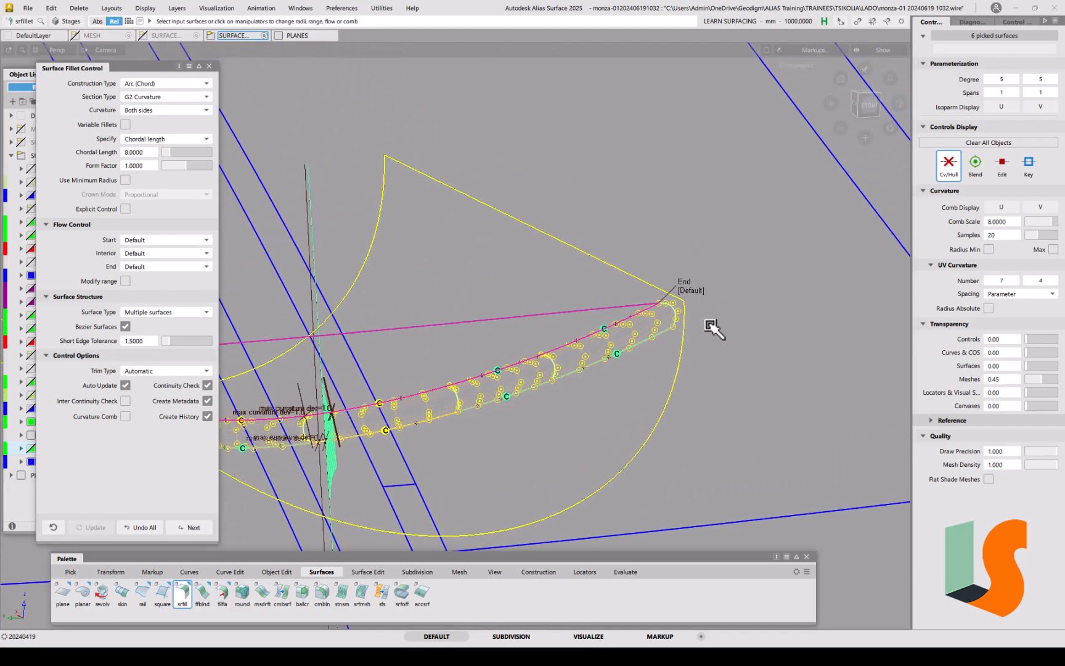
mouse_move(674, 302)
alt+shift+mouse_down()
mouse_move(647, 302)
mouse_move(730, 327)
mouse_move(721, 316)
mouse_move(682, 328)
mouse_move(677, 295)
alt+shift+mouse_up()
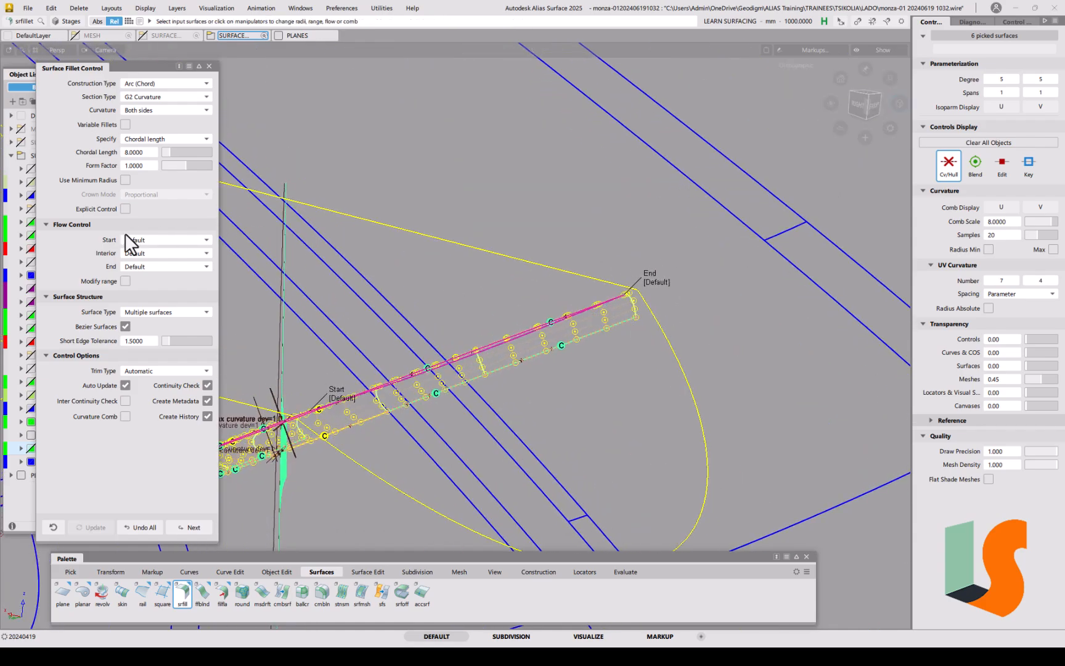
Step: Set the fillet's Flow Control End to Edge align
click(148, 266)
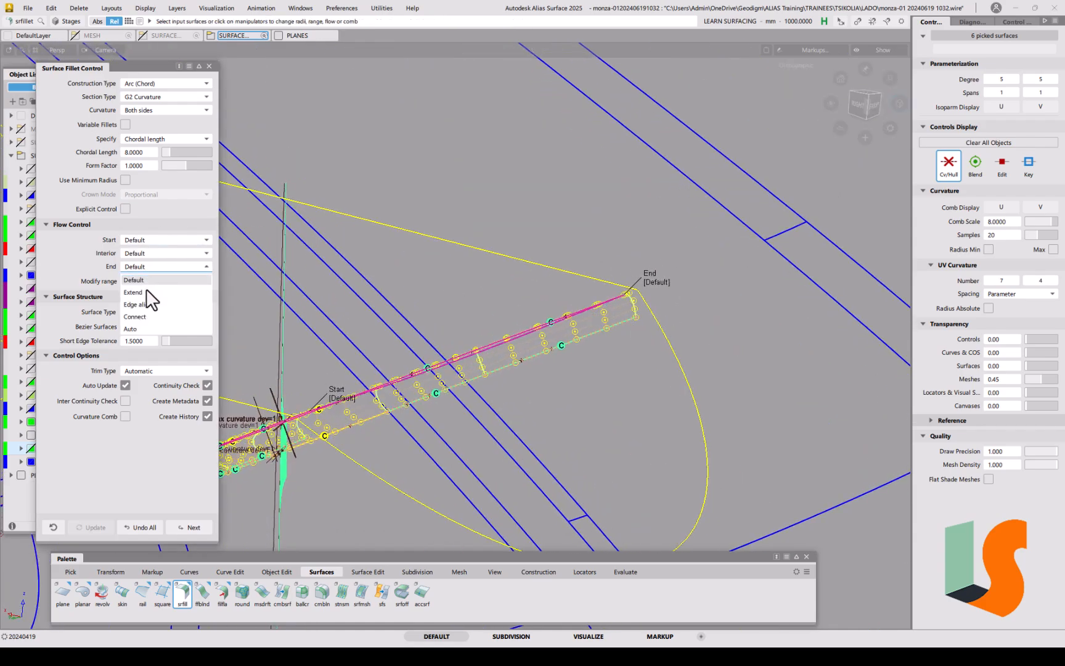
click(144, 304)
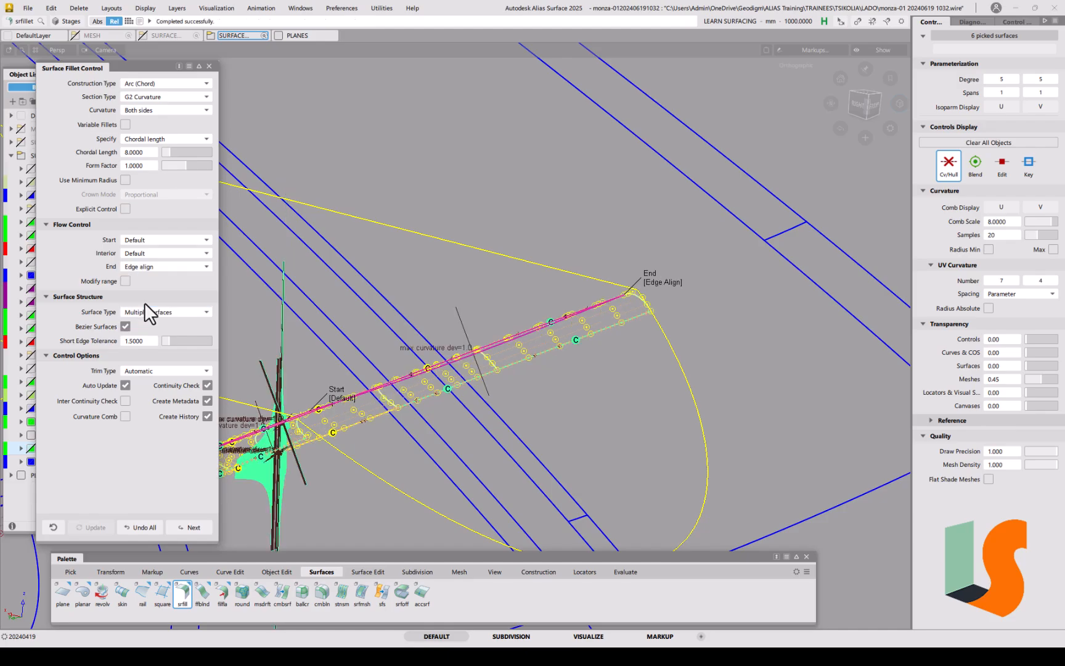
alt+shift+drag(645, 317, 592, 424)
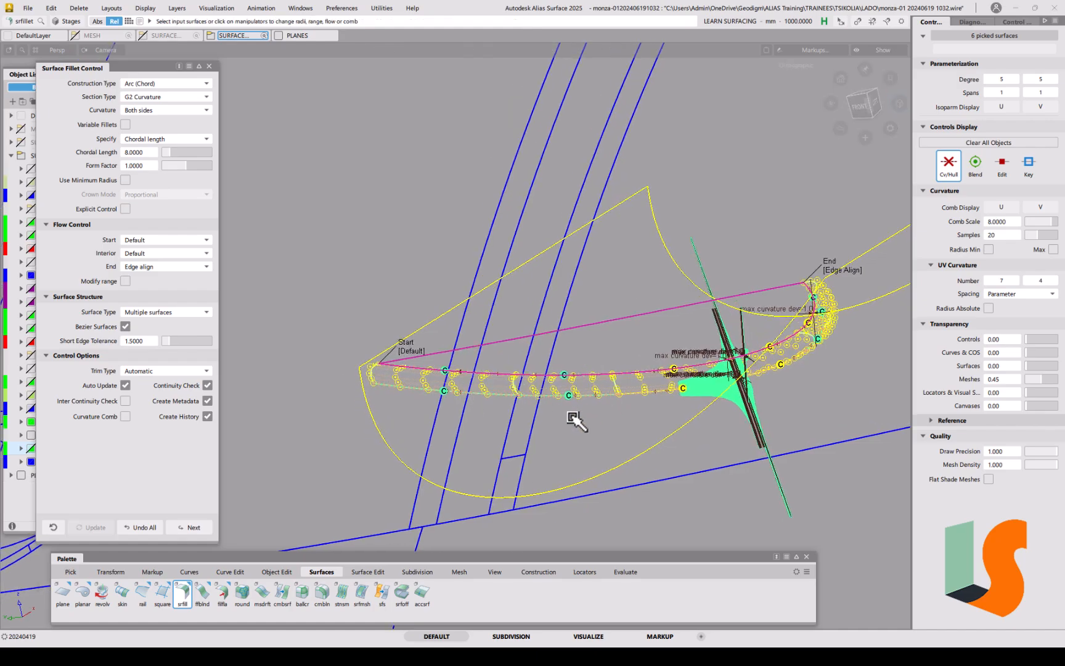
alt+shift+drag(409, 386, 539, 311)
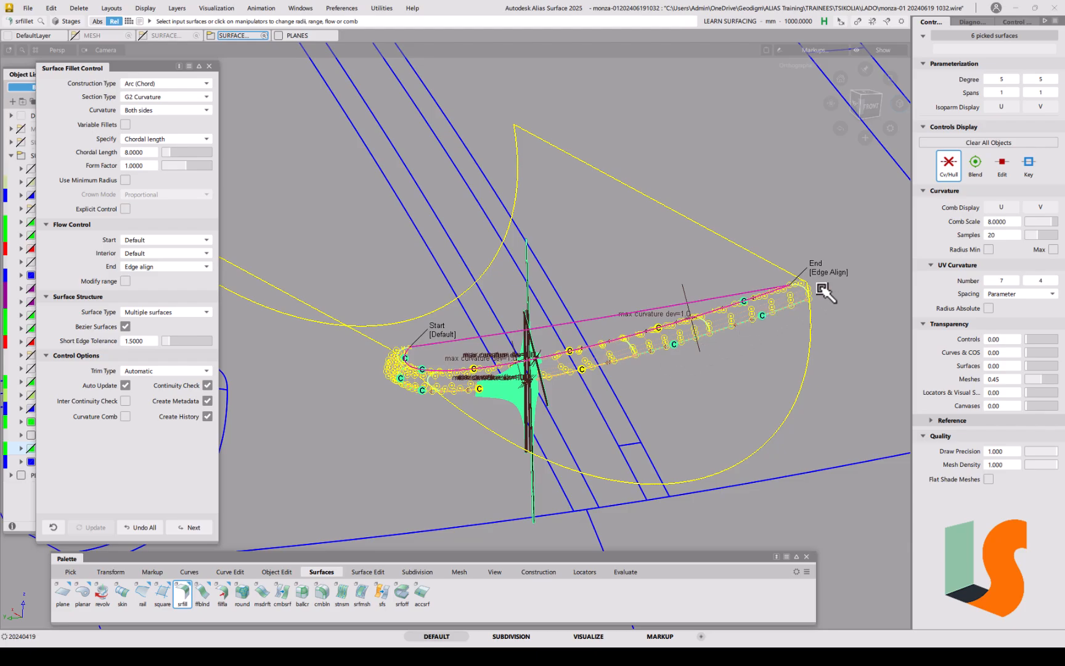
alt+shift+drag(493, 303, 814, 314)
alt+shift+drag(683, 325, 814, 302)
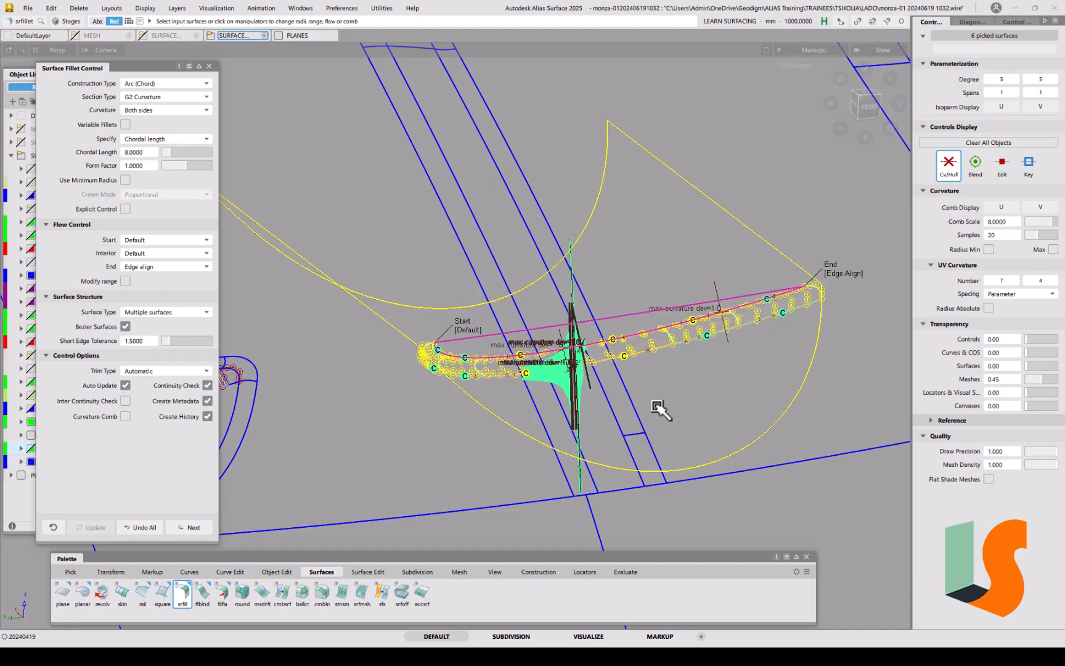
Step: Set the fillet's Flow Control Start to Edge align
click(143, 241)
click(148, 278)
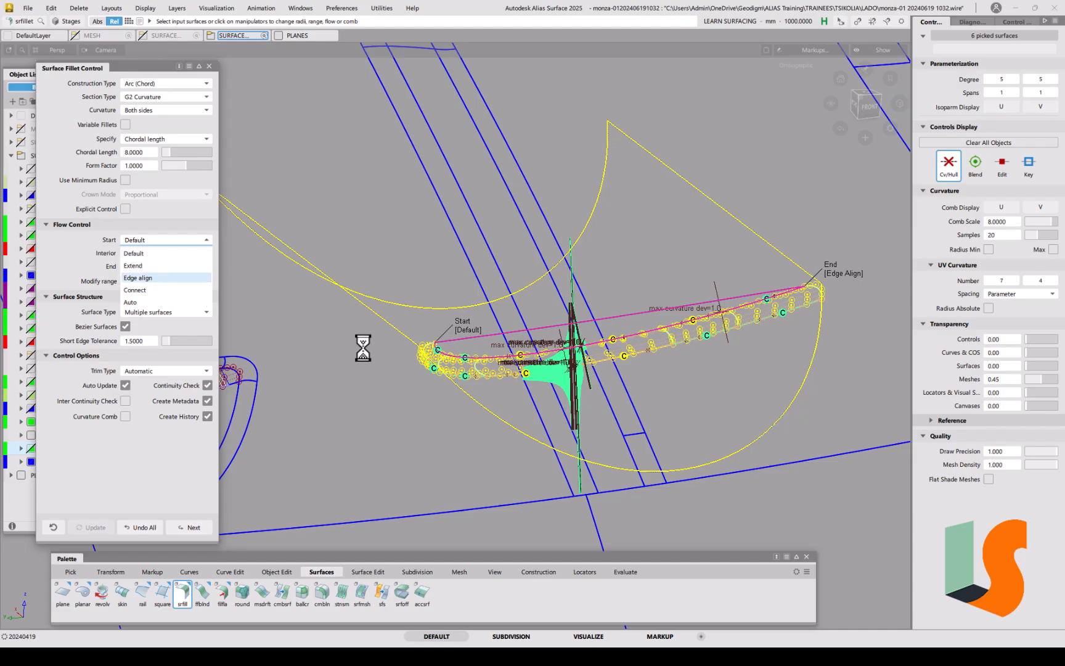
alt+shift+drag(530, 354, 759, 366)
alt+shift+drag(669, 373, 703, 381)
alt+shift+middle_drag(703, 381, 604, 356)
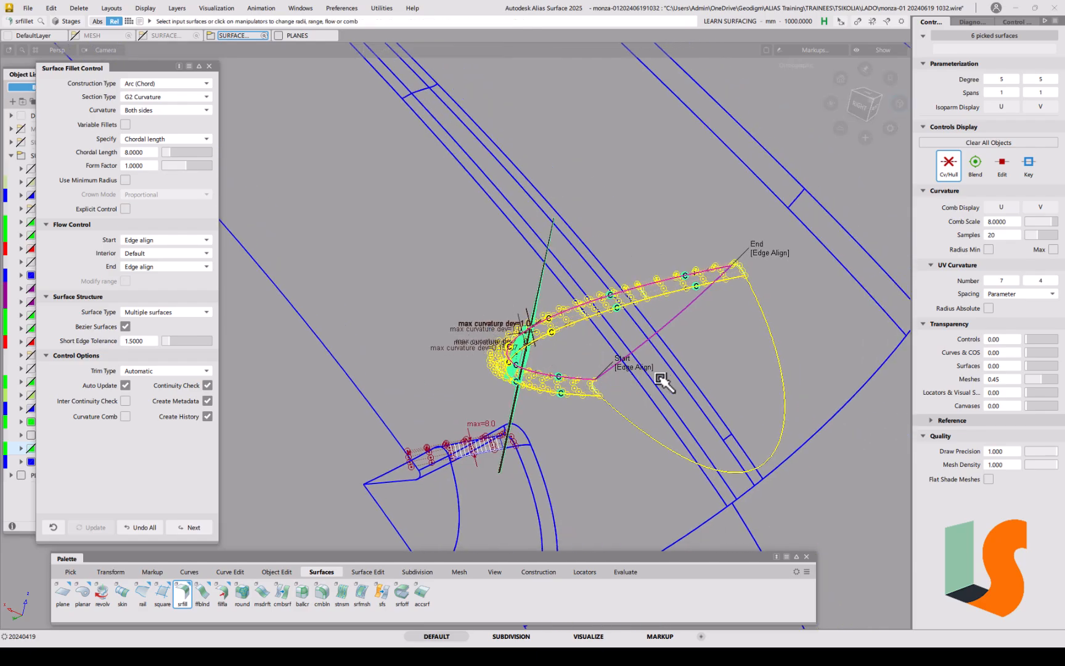
alt+shift+drag(651, 379, 668, 373)
alt+shift+right_drag(668, 373, 642, 368)
alt+shift+middle_drag(642, 368, 638, 364)
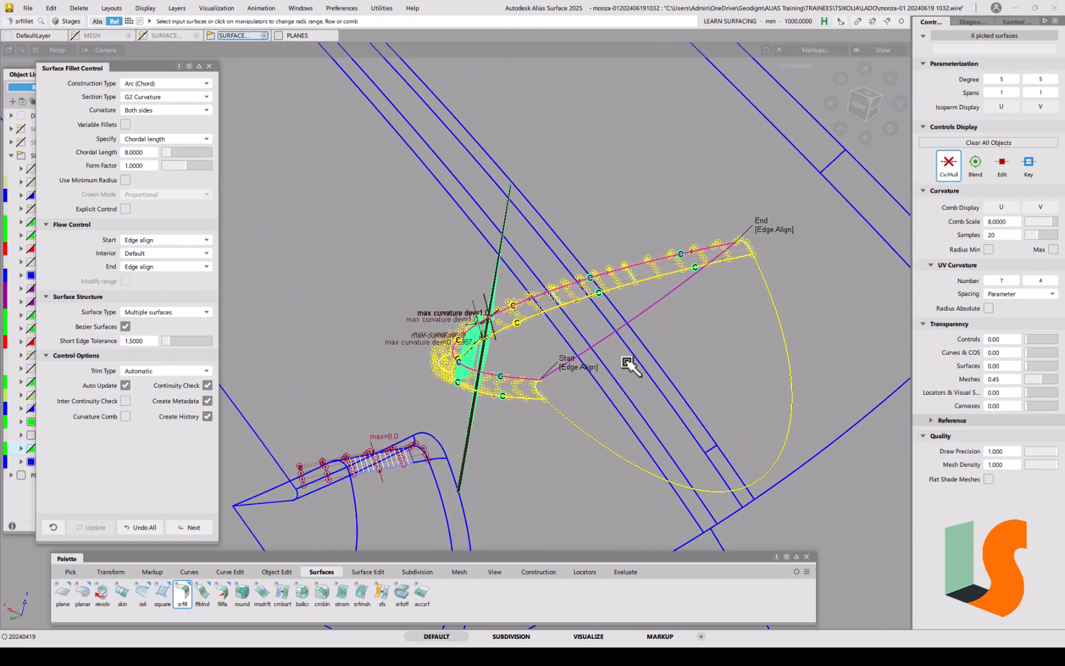
Step: Inspect the updated fillet from several angles in wireframe display
alt+shift+drag(691, 344, 709, 330)
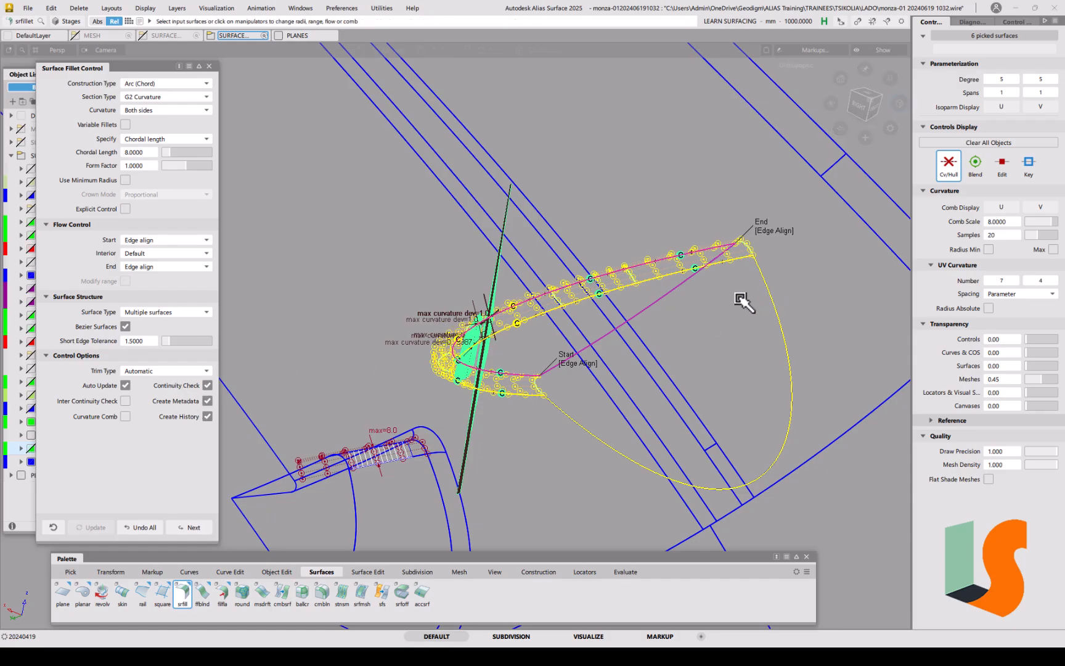
alt+shift+drag(726, 275, 775, 295)
alt+shift+middle_drag(775, 295, 794, 318)
ctrl+shift+drag(758, 395, 756, 333)
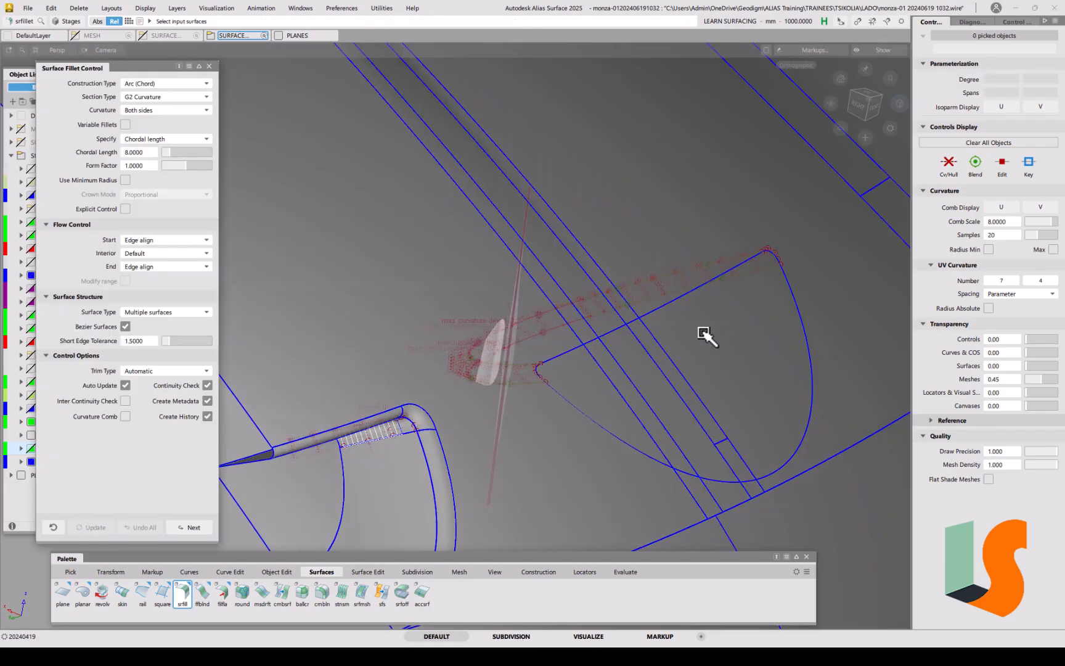
alt+shift+drag(679, 307, 707, 314)
mouse_move(609, 276)
alt+shift+mouse_down()
mouse_move(637, 323)
mouse_move(704, 314)
mouse_move(697, 349)
alt+shift+mouse_up()
key(F2)
alt+shift+middle_drag(697, 349, 656, 341)
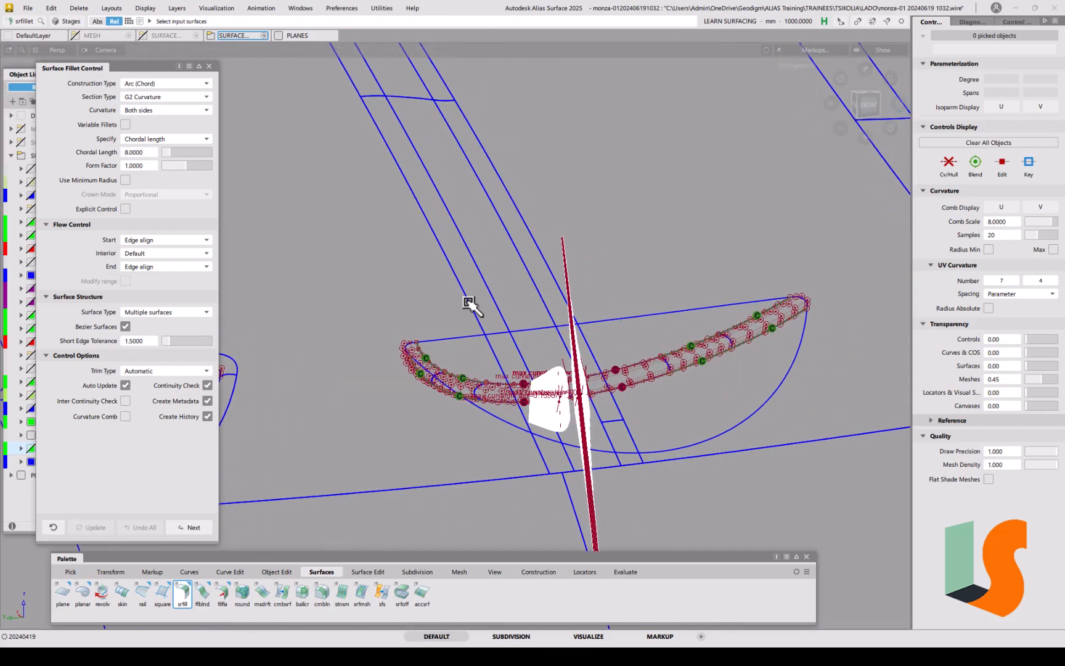
Step: Delete the curvature check locators with Delete > Delete Locators
click(79, 8)
click(101, 76)
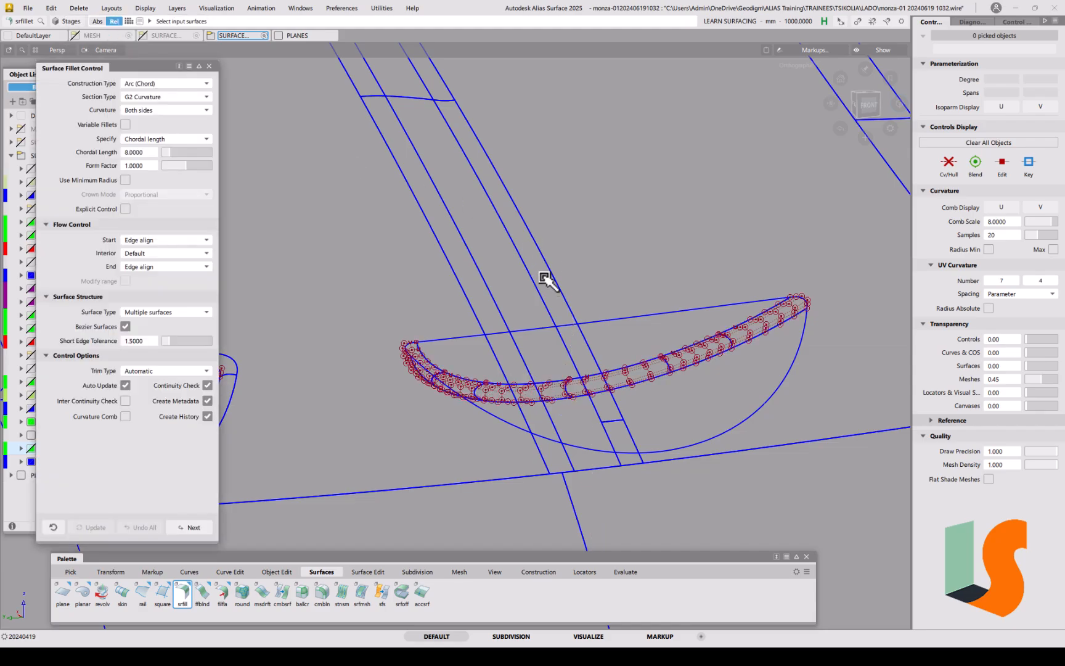
alt+shift+drag(498, 214, 556, 196)
alt+shift+middle_drag(556, 195, 464, 168)
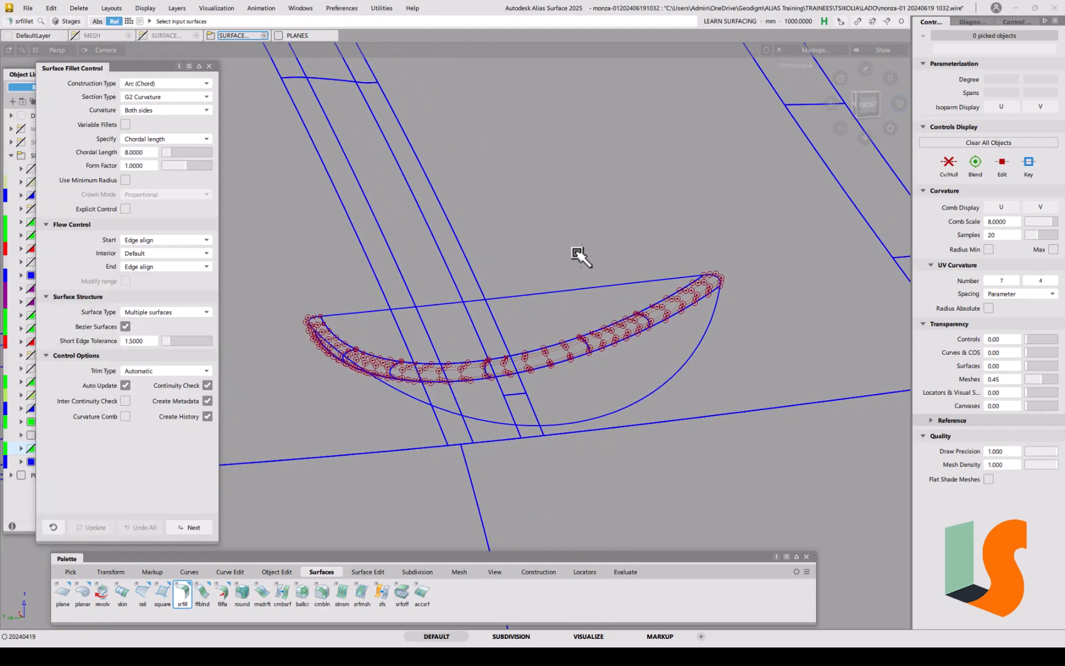
alt+shift+middle_drag(571, 335, 605, 304)
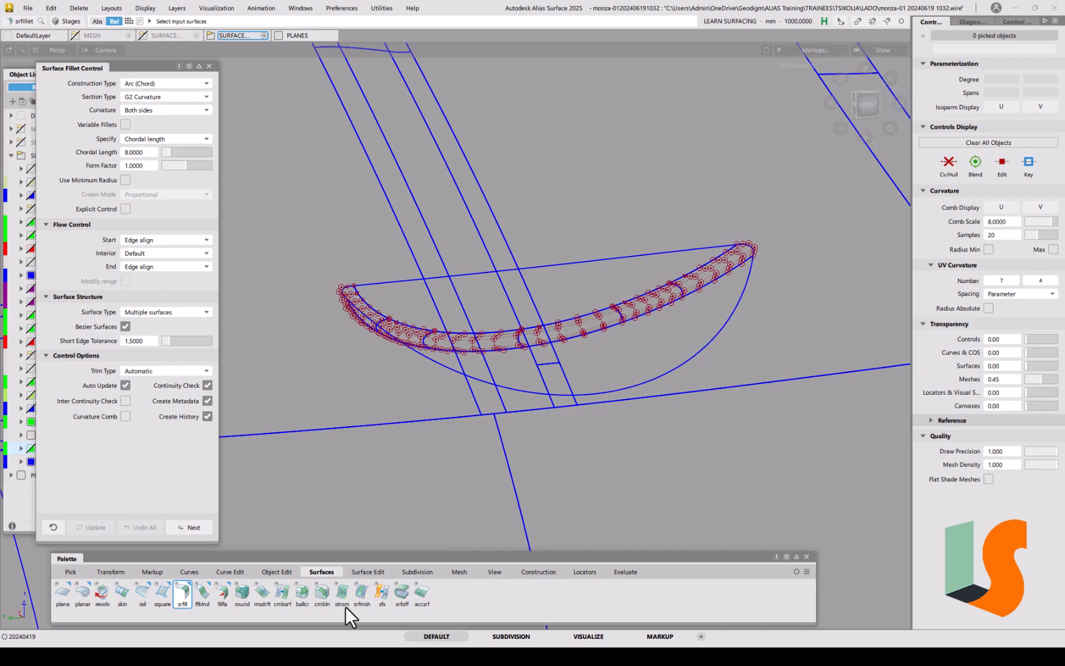
Step: Start a Project-mode trim on the draft surface, then switch to the curve projection tool
click(363, 572)
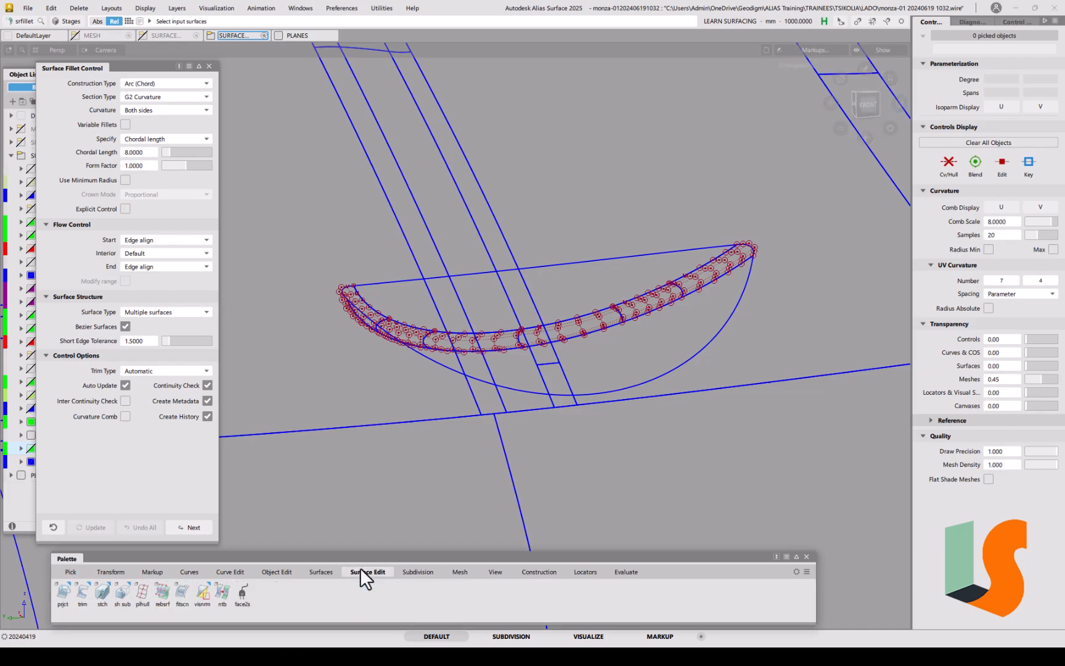
click(82, 594)
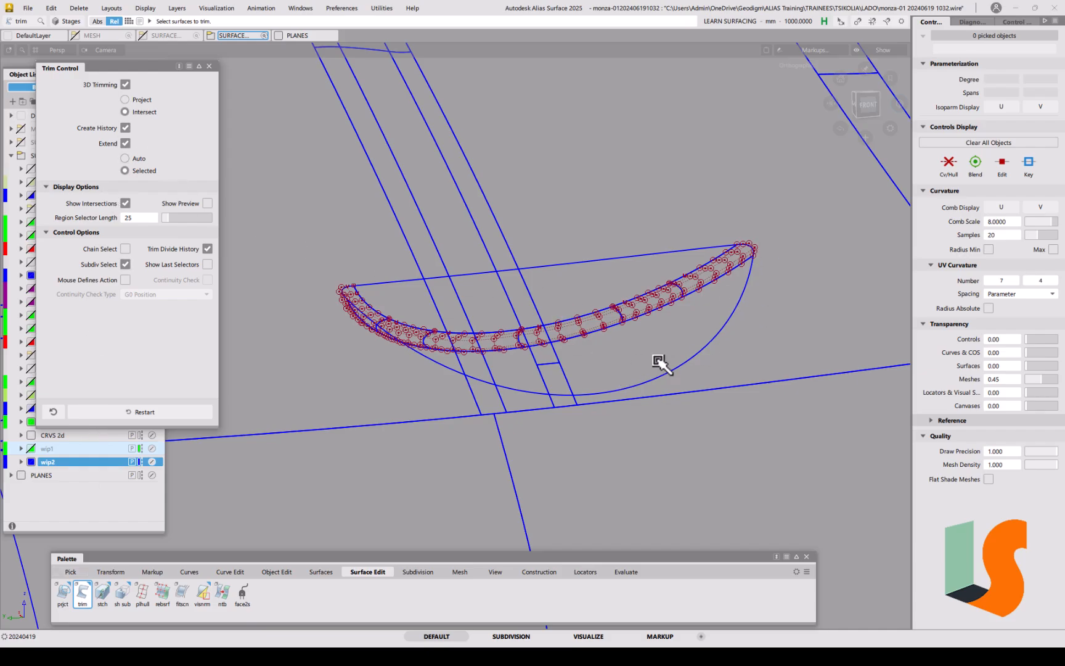
click(141, 100)
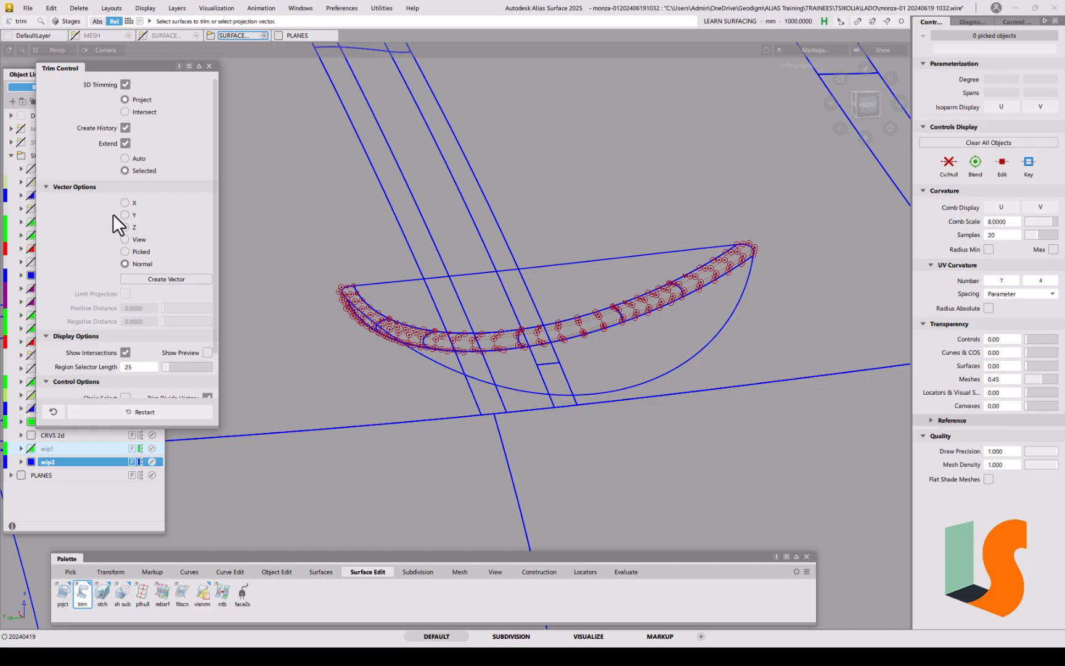
click(624, 266)
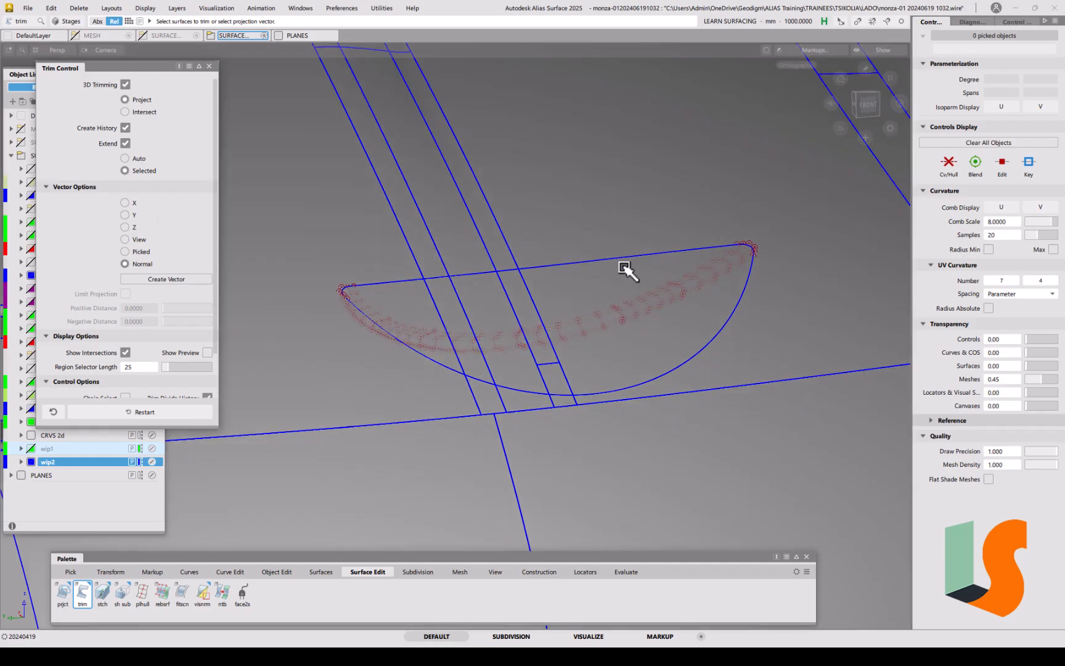
alt+shift+drag(566, 283, 599, 316)
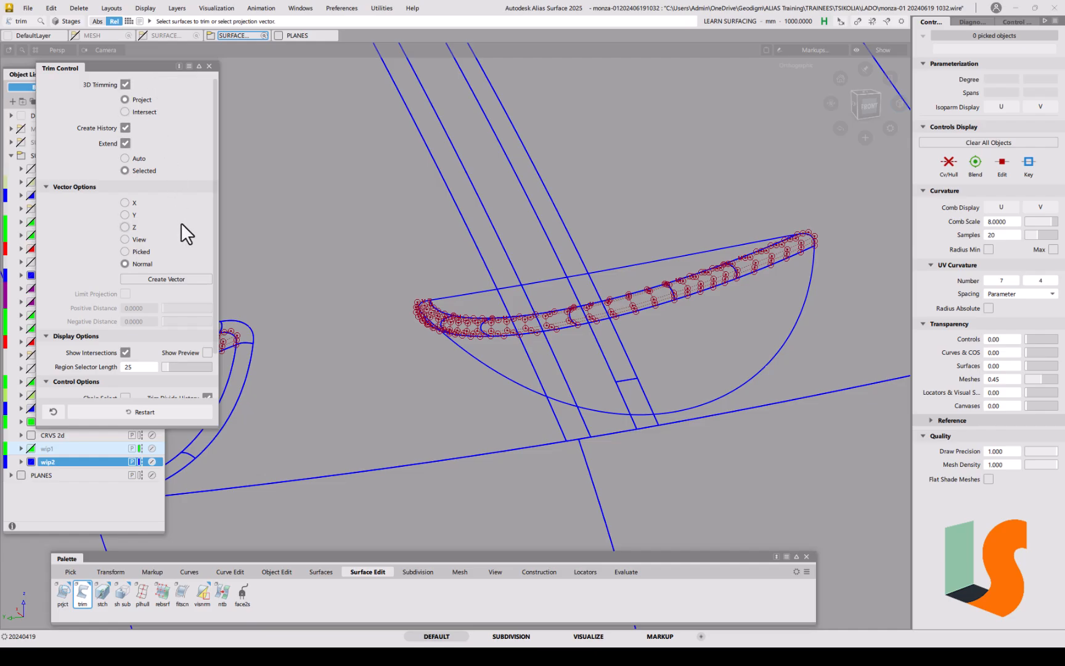
click(654, 200)
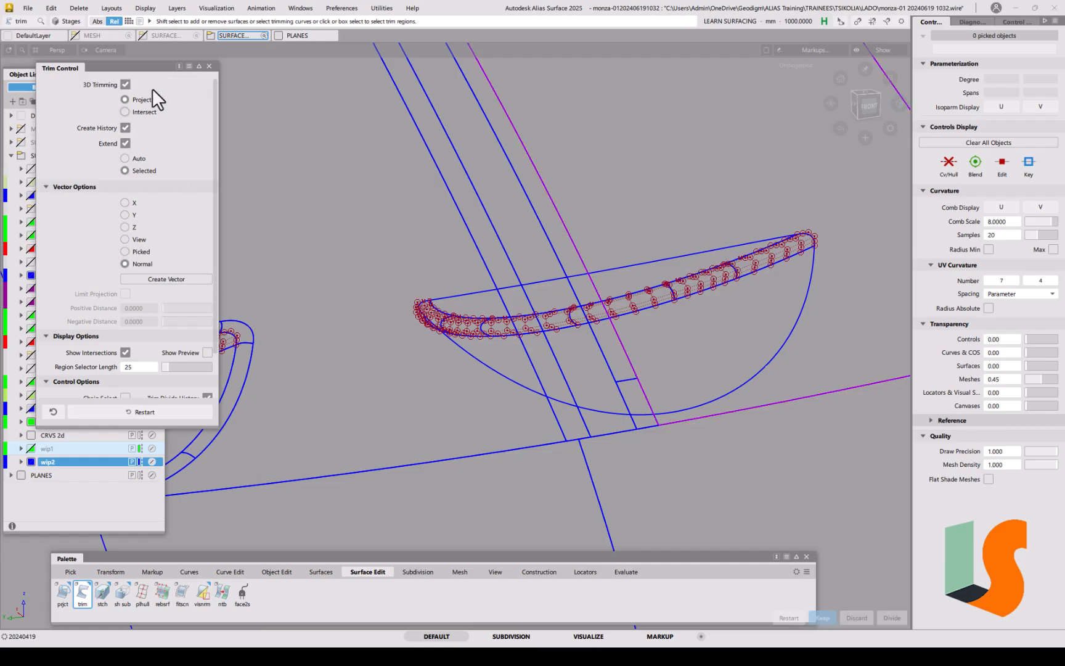
click(179, 66)
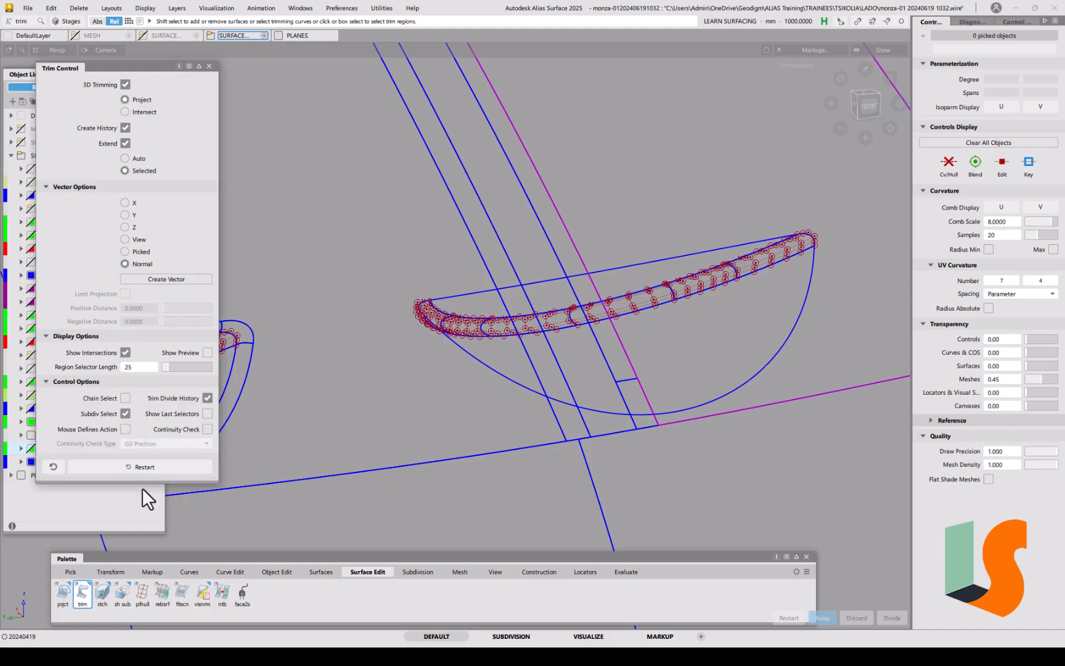
click(63, 593)
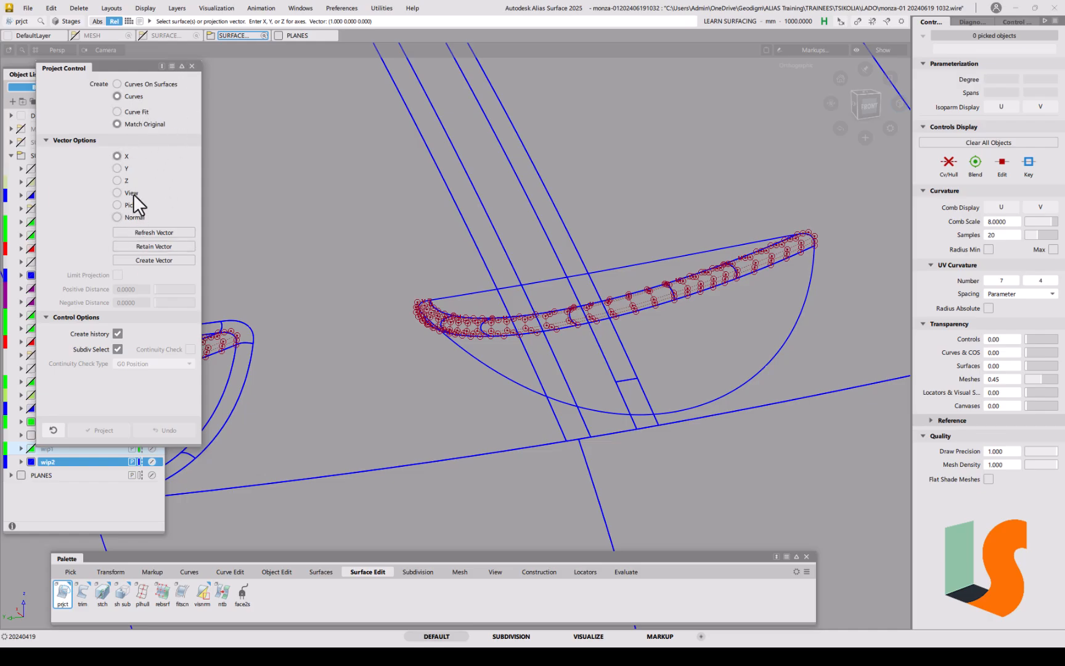
Step: Close Project Control, return to Trim, and untick Extend
click(192, 65)
click(83, 594)
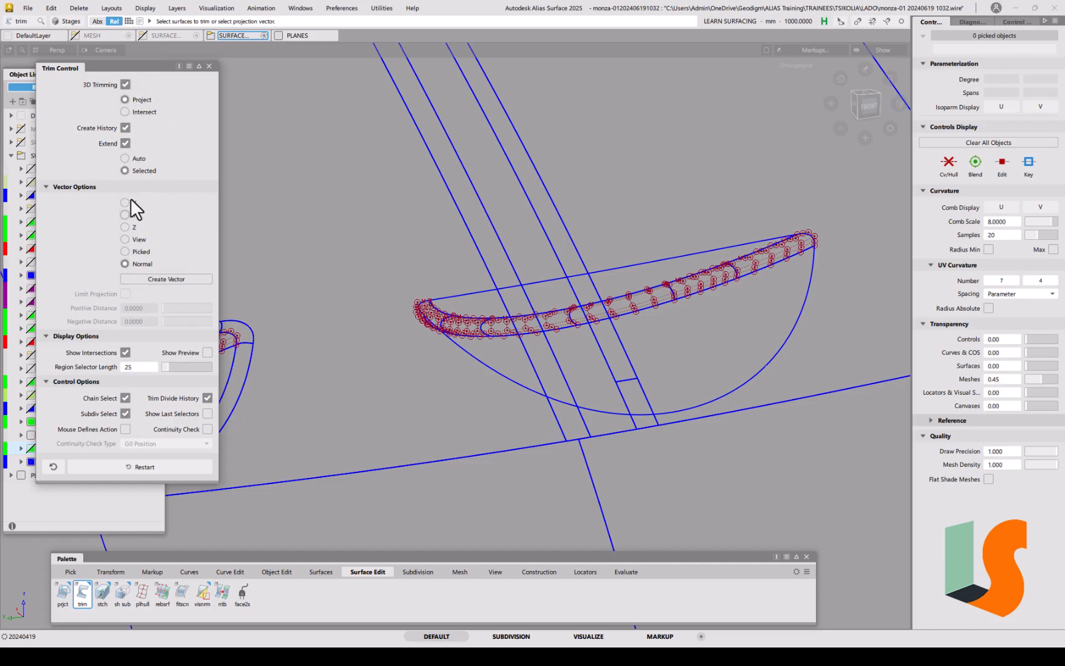
click(125, 143)
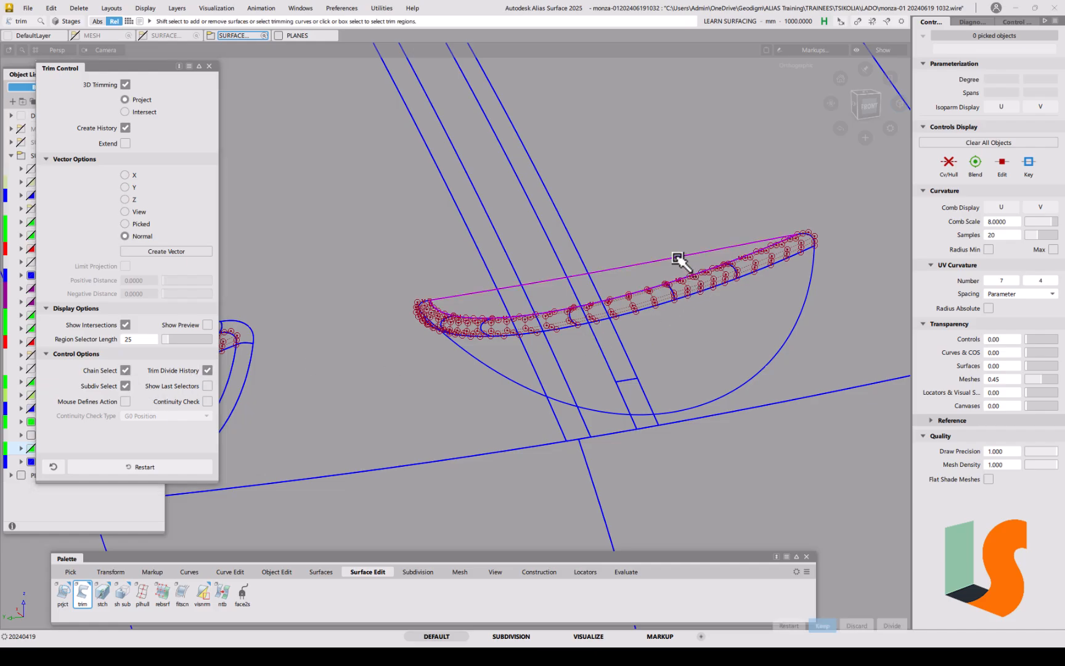
Step: Pick the half-moon shell, keep the marked region, and check the trim shaded
click(578, 255)
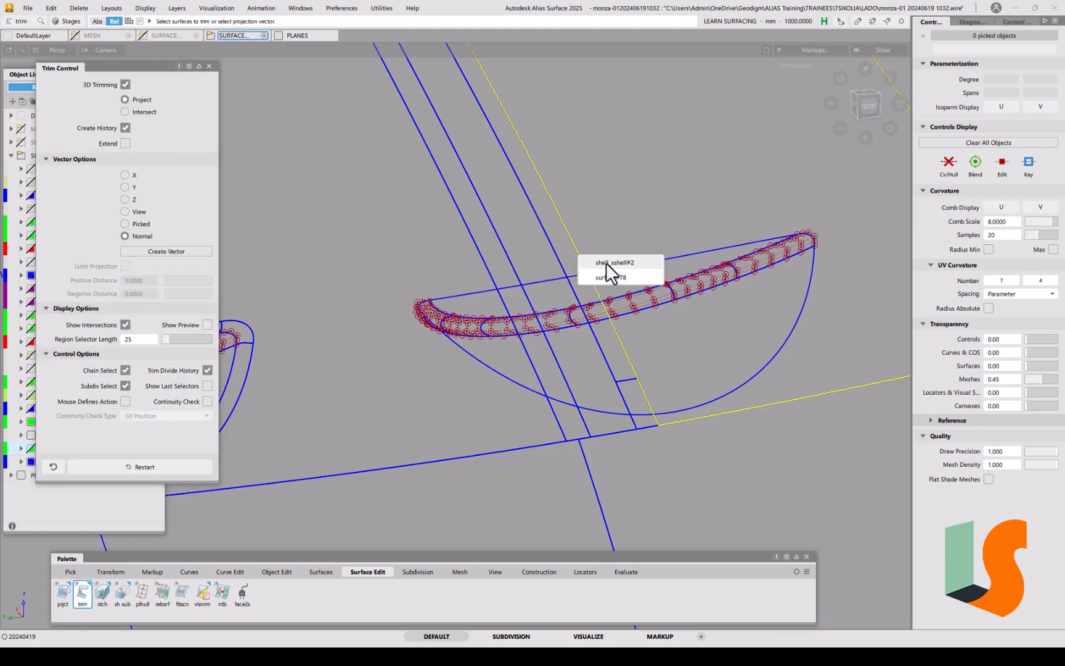
click(606, 266)
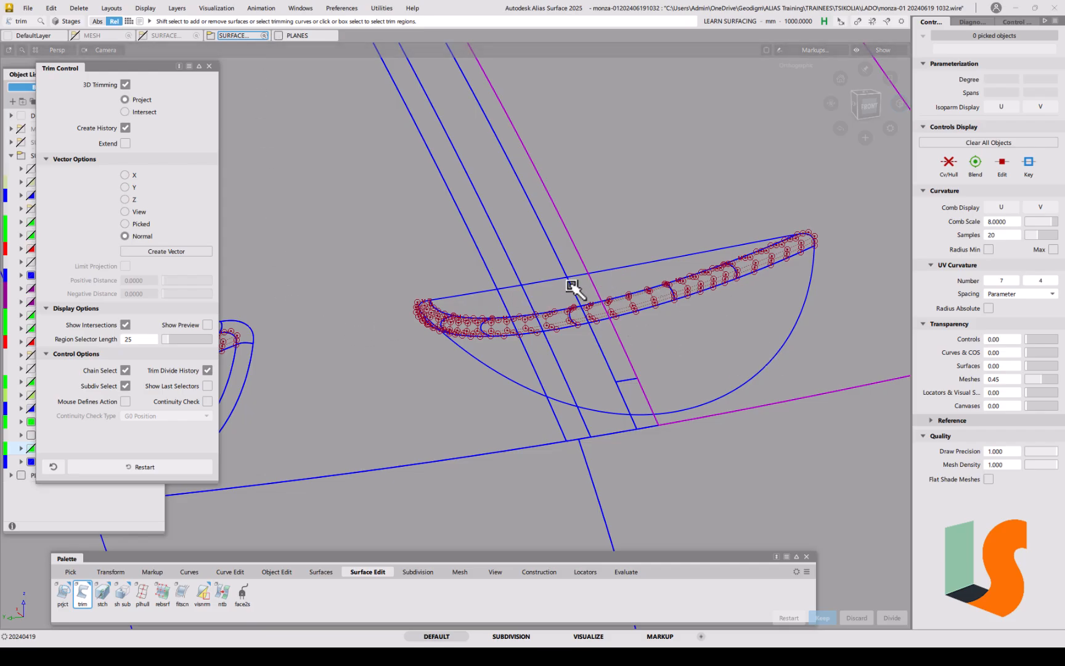
click(692, 255)
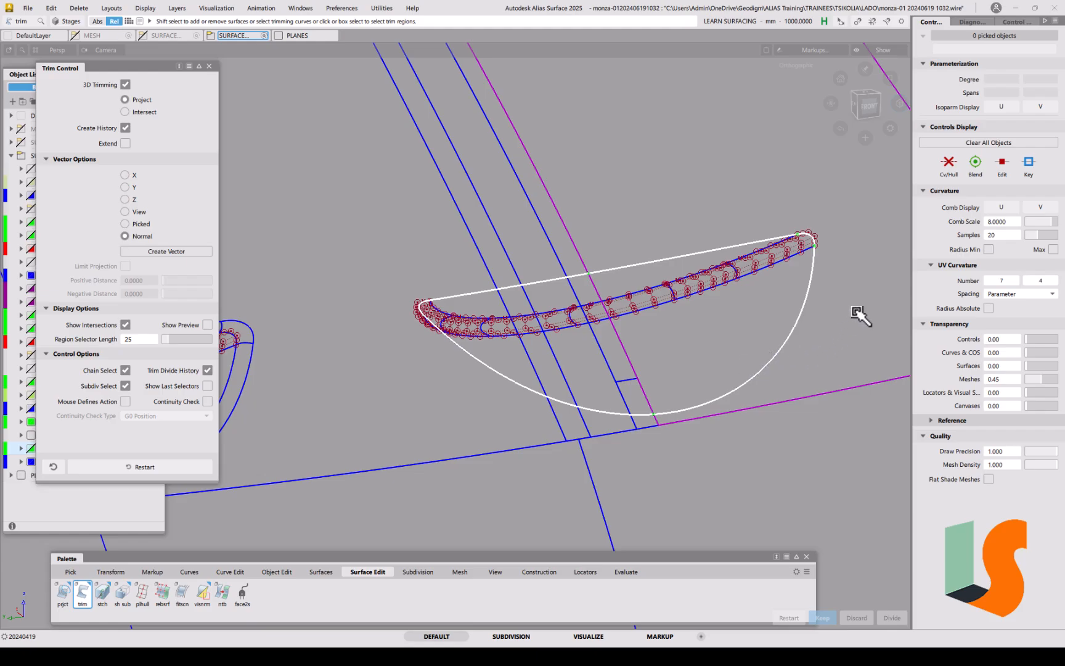
click(848, 271)
key(space)
key(5)
key(5)
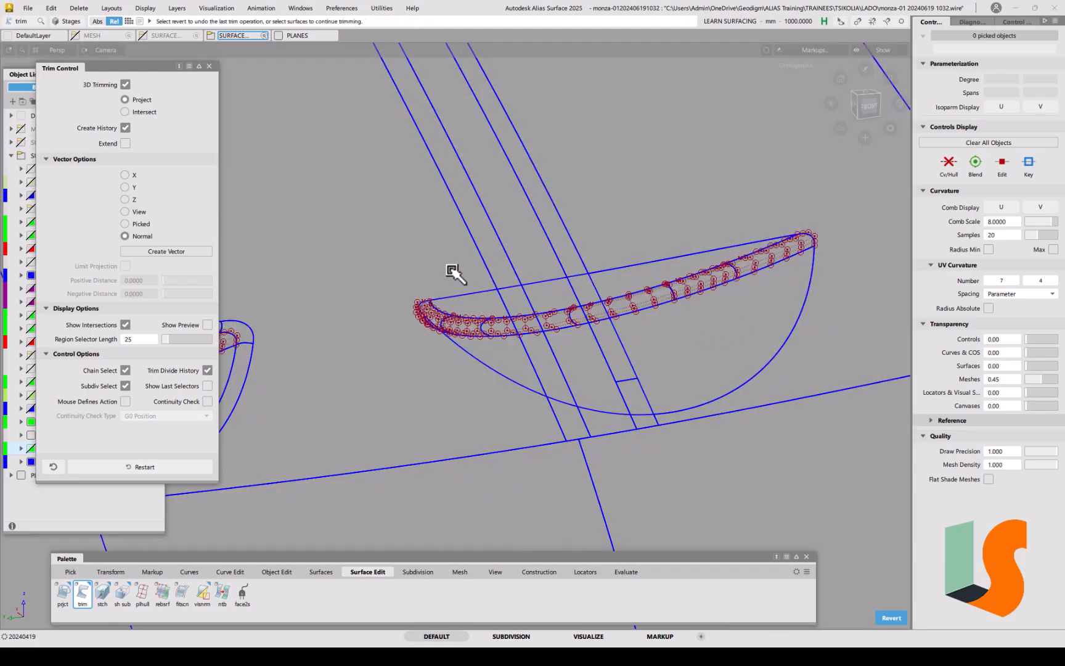
Step: Trim the half-moon surface against the strip surfaces, toggling shading to check
click(457, 296)
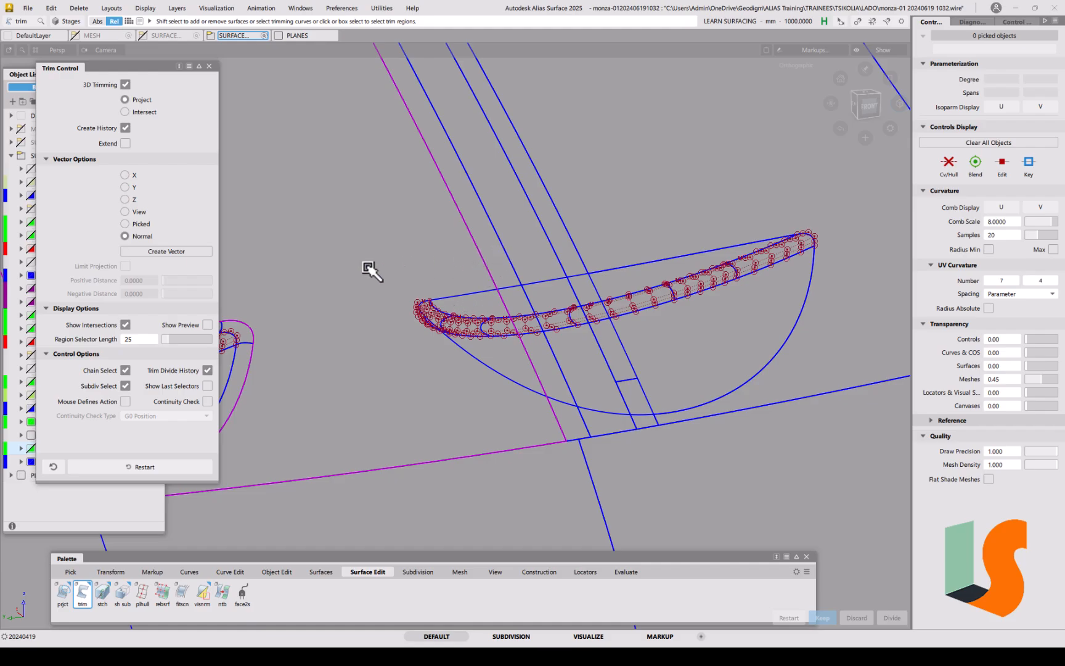
click(454, 300)
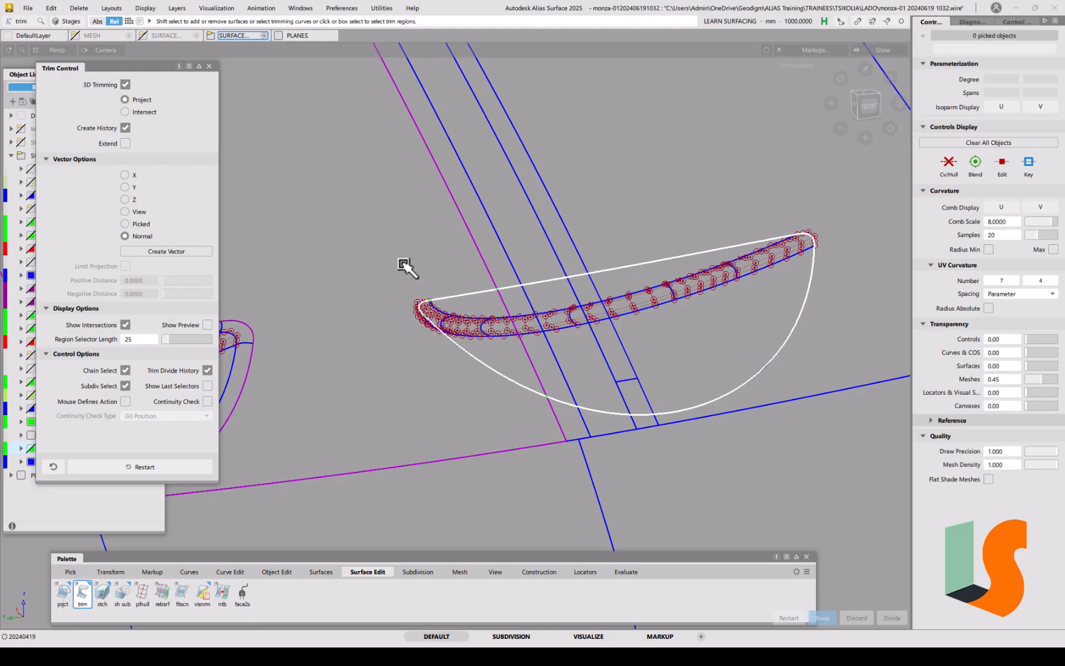
key(space)
key(F2)
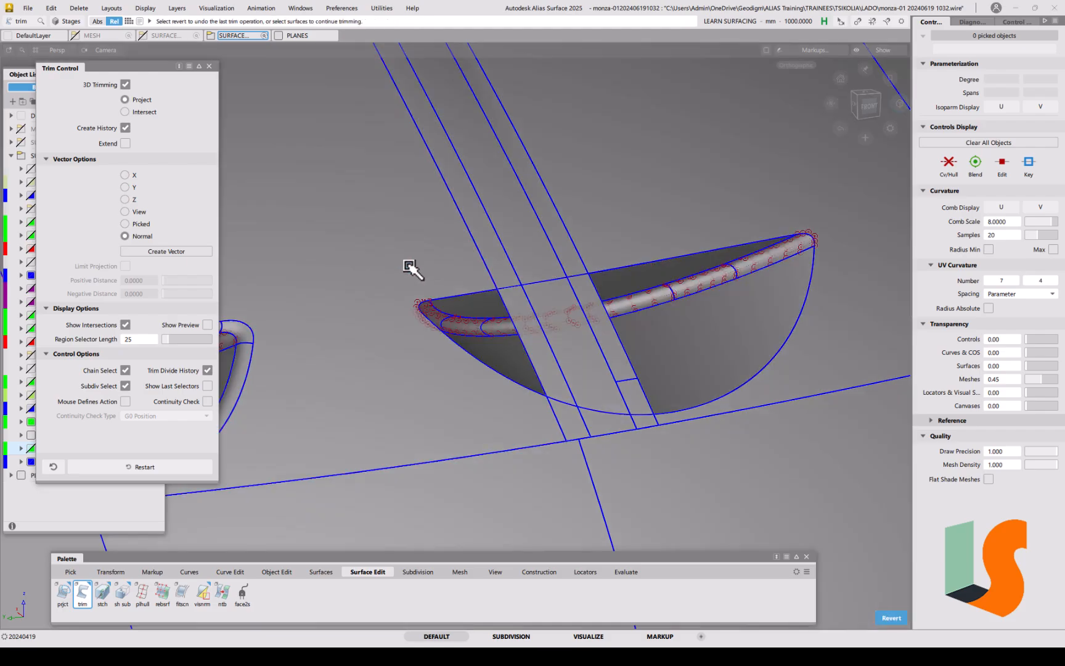
key(F2)
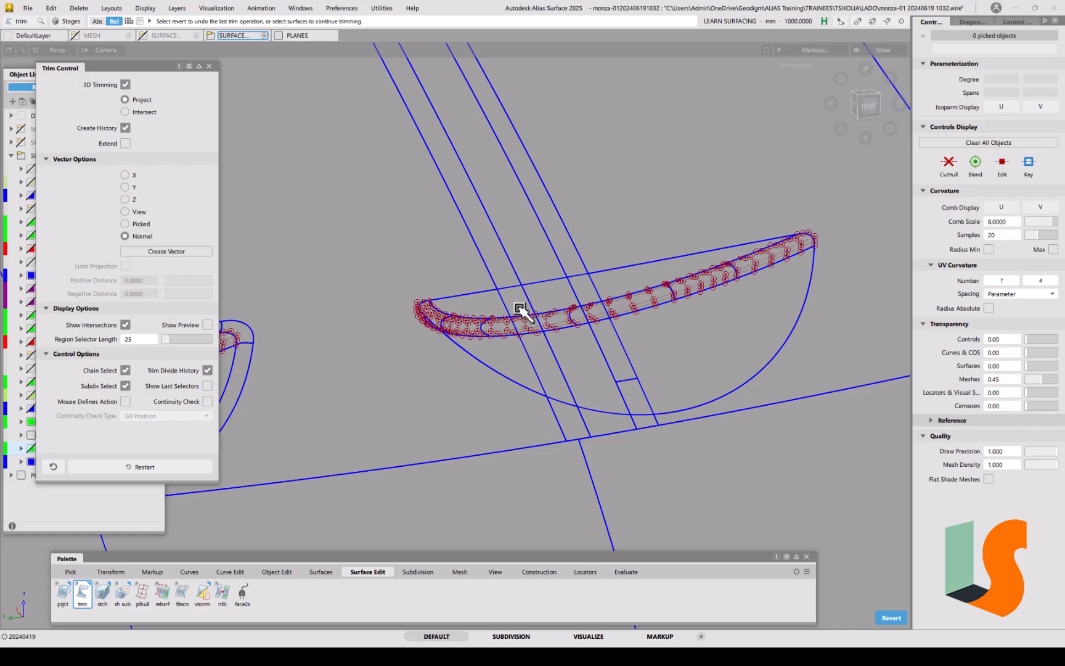
key(F2)
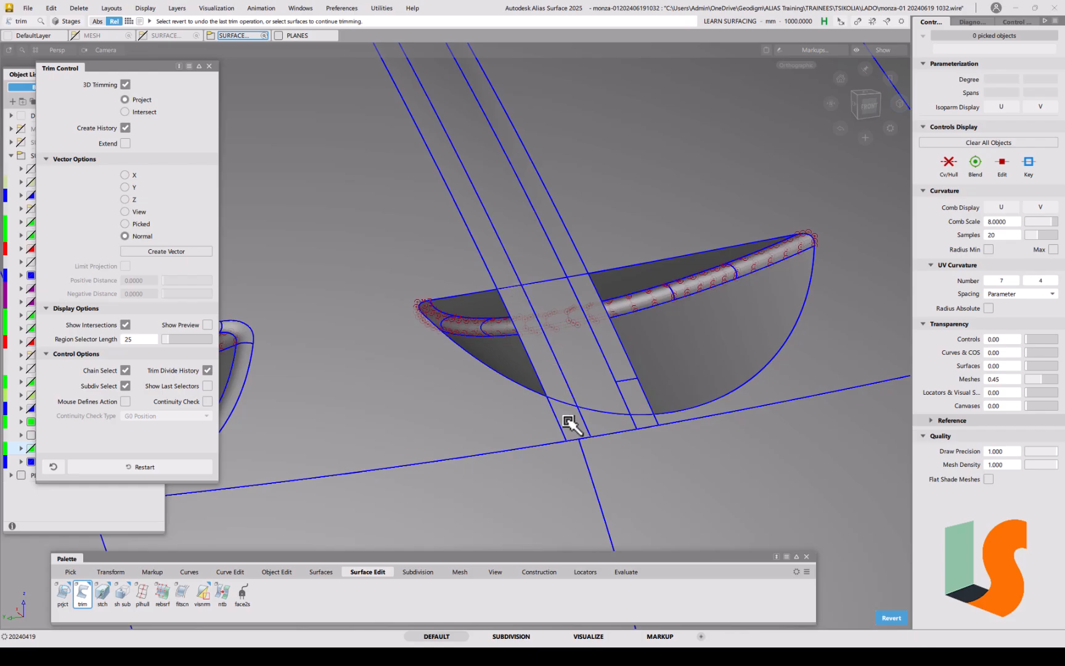
click(507, 278)
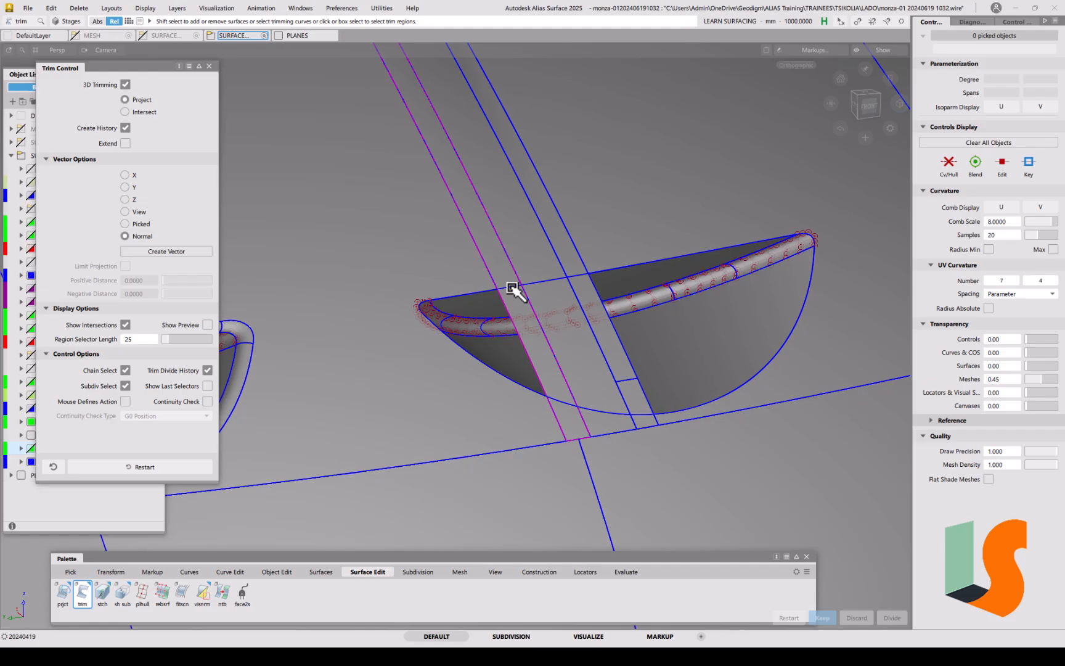
shift+click(512, 288)
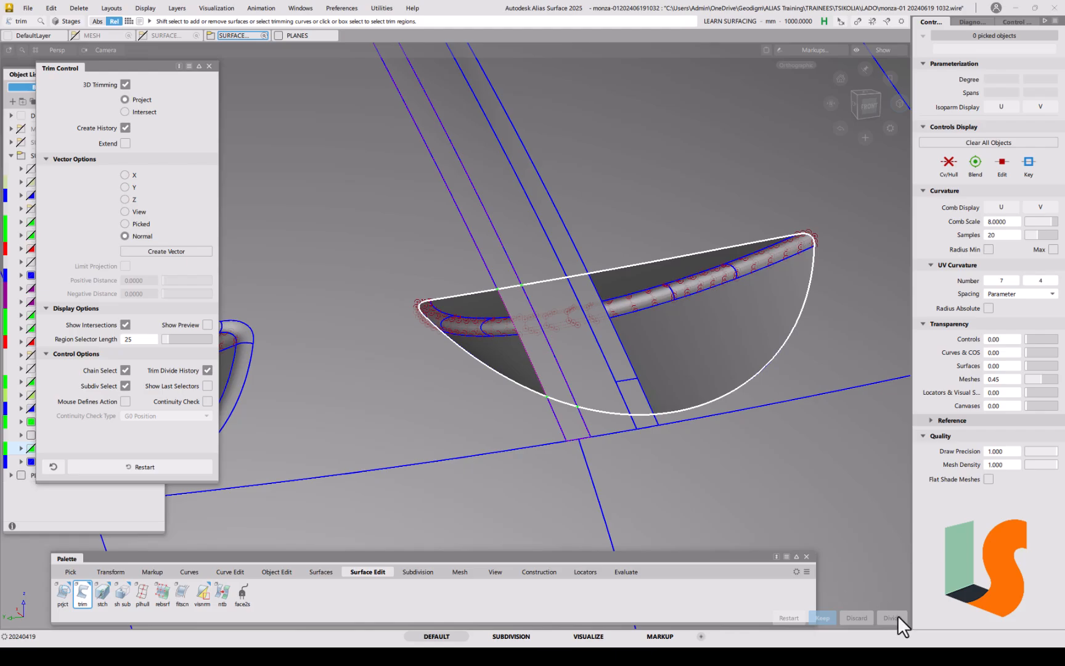
Step: Divide the half-moon surface along the crossing strip
click(572, 424)
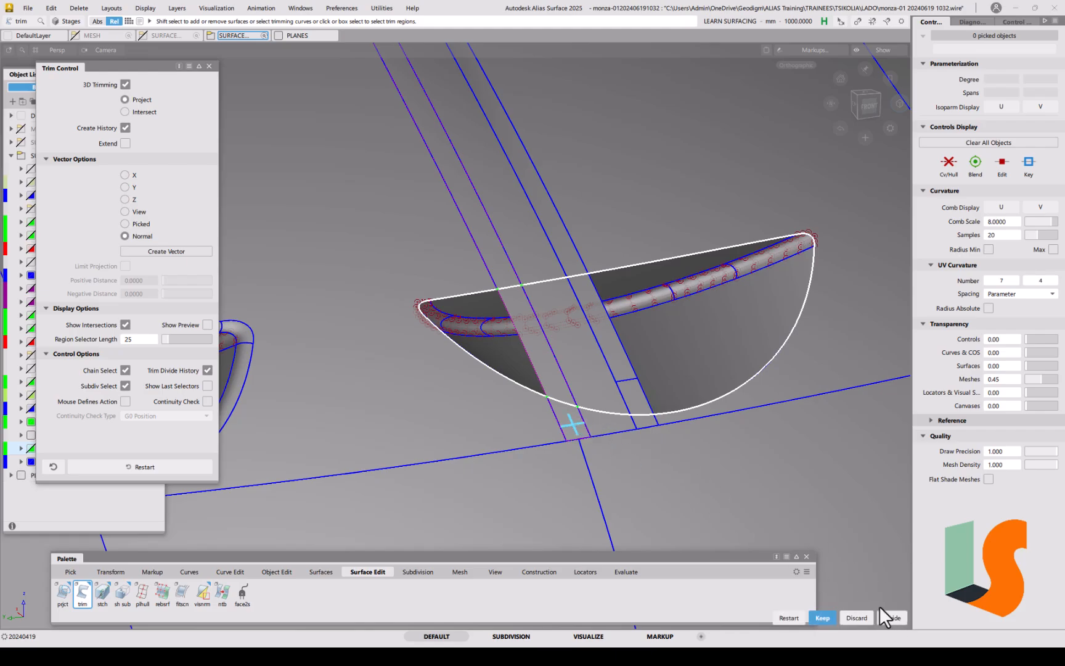
click(502, 271)
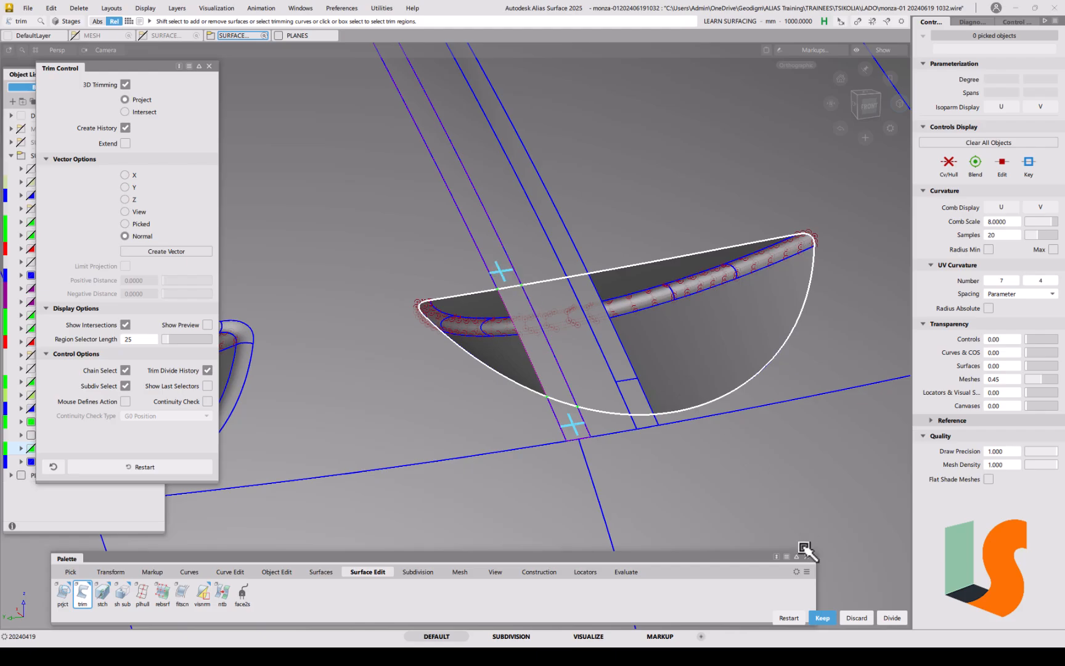
click(898, 619)
Step: Delete Fillet_srf#4 together with its history
ctrl+shift+click(548, 380)
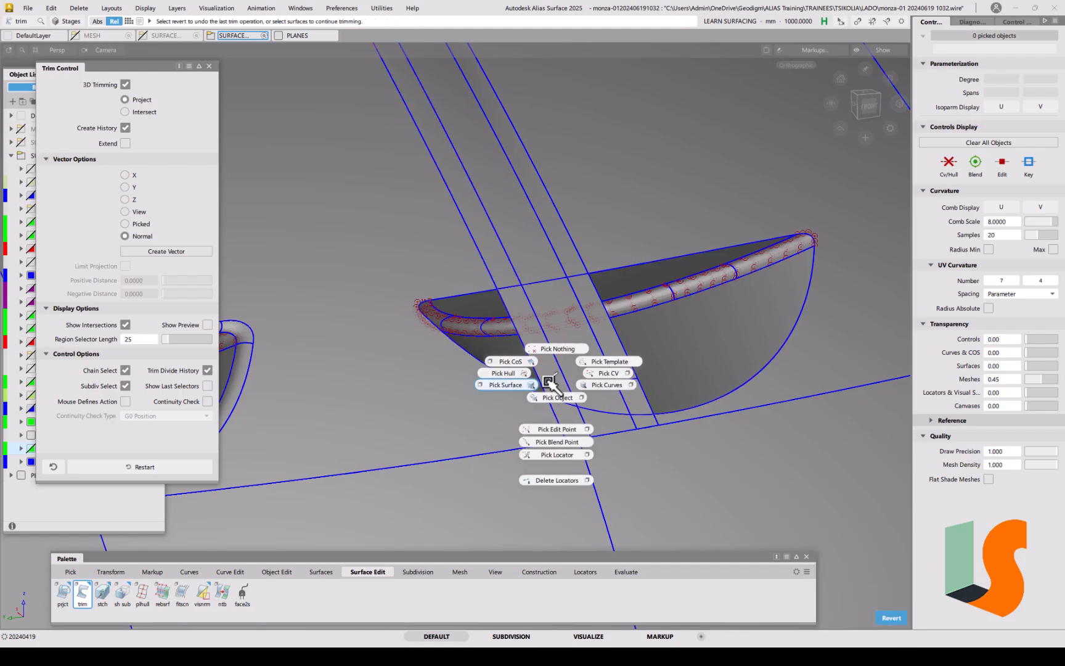
click(545, 379)
key(Delete)
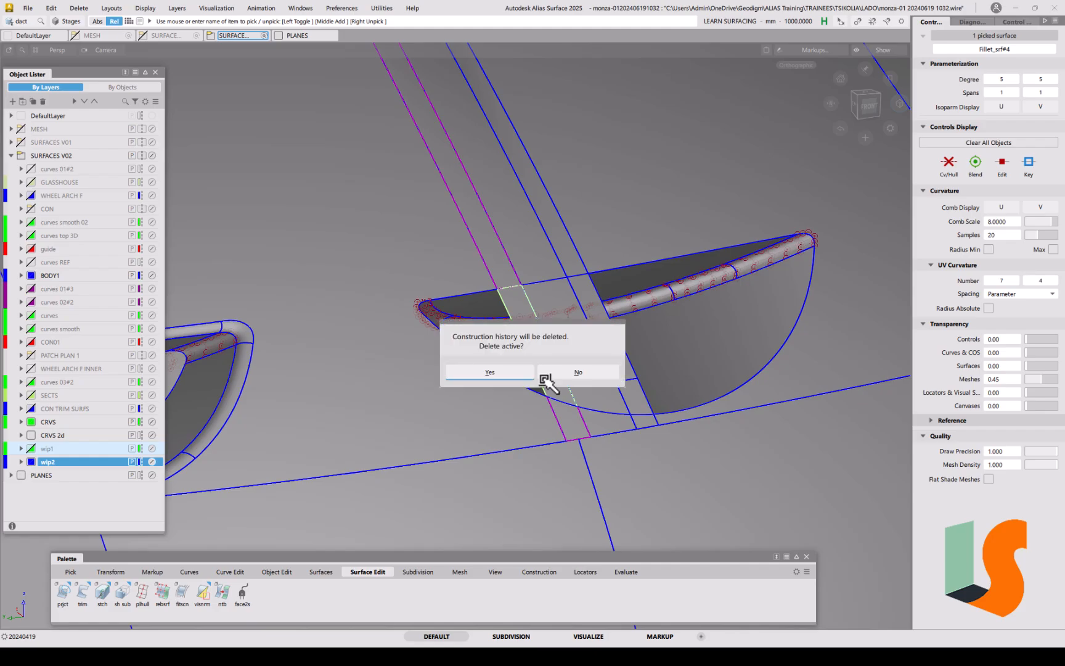
click(513, 373)
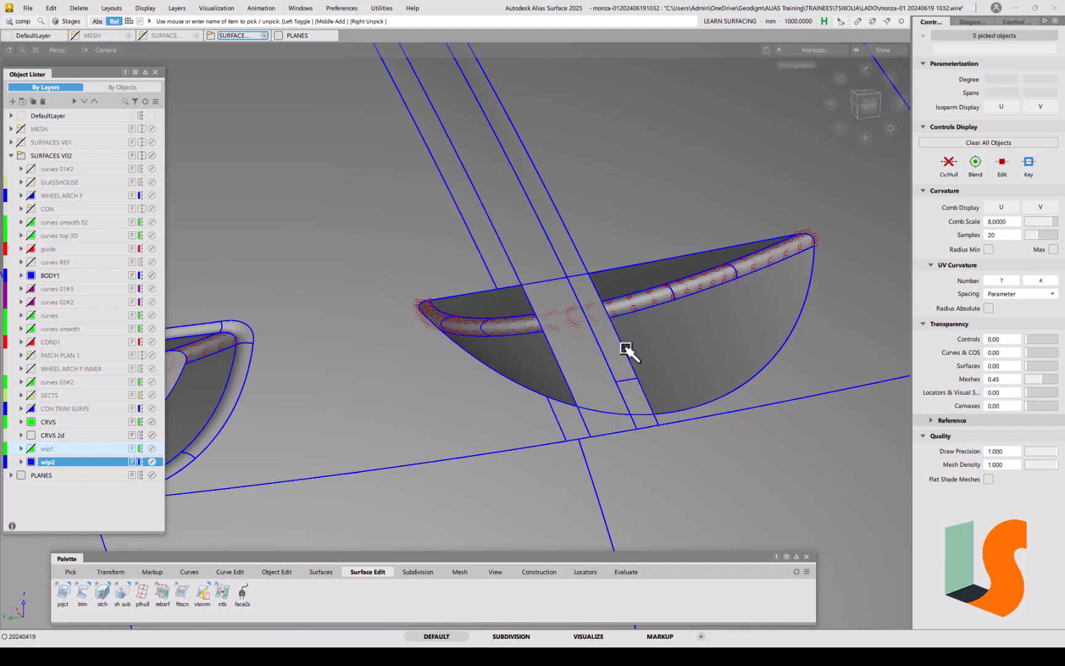
Step: Pick the small and long strip surfaces as whole surfaces
click(599, 420)
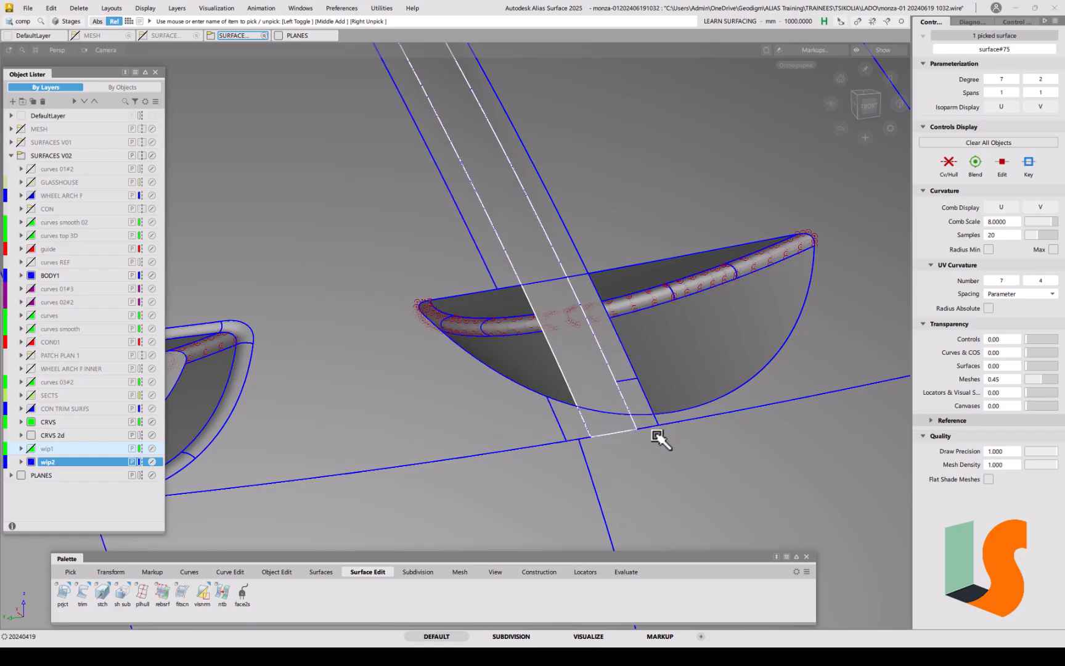
click(633, 401)
ctrl+shift+drag(625, 377, 601, 391)
click(637, 398)
click(630, 365)
Step: Trim the bowl surface with the strip, dividing it at the strip
ctrl+shift+drag(682, 397, 668, 333)
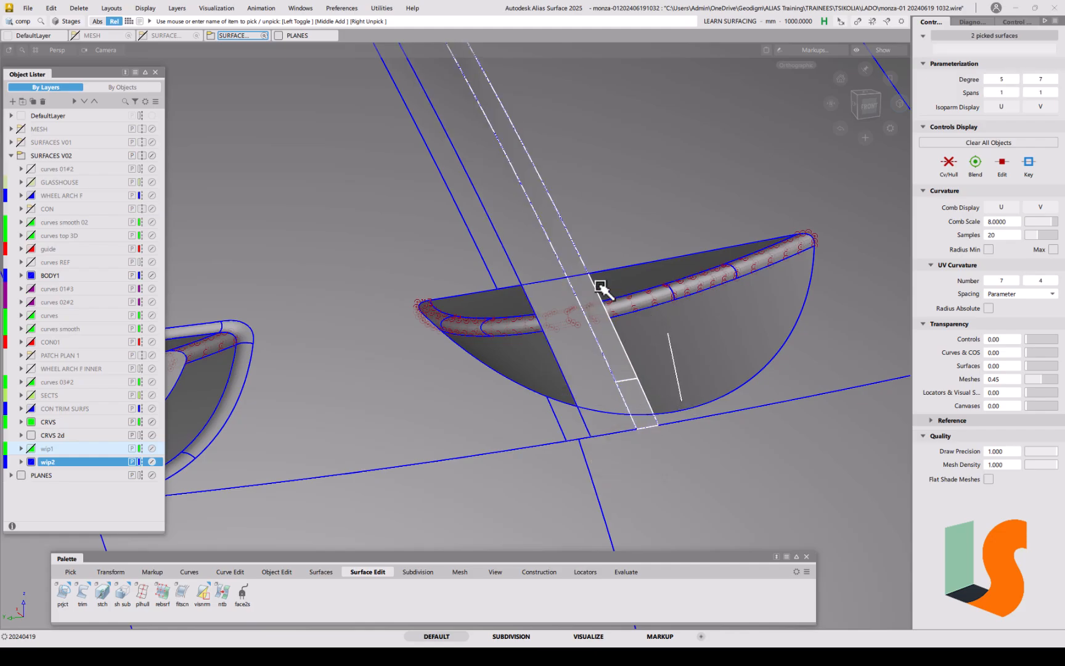
click(83, 594)
click(540, 282)
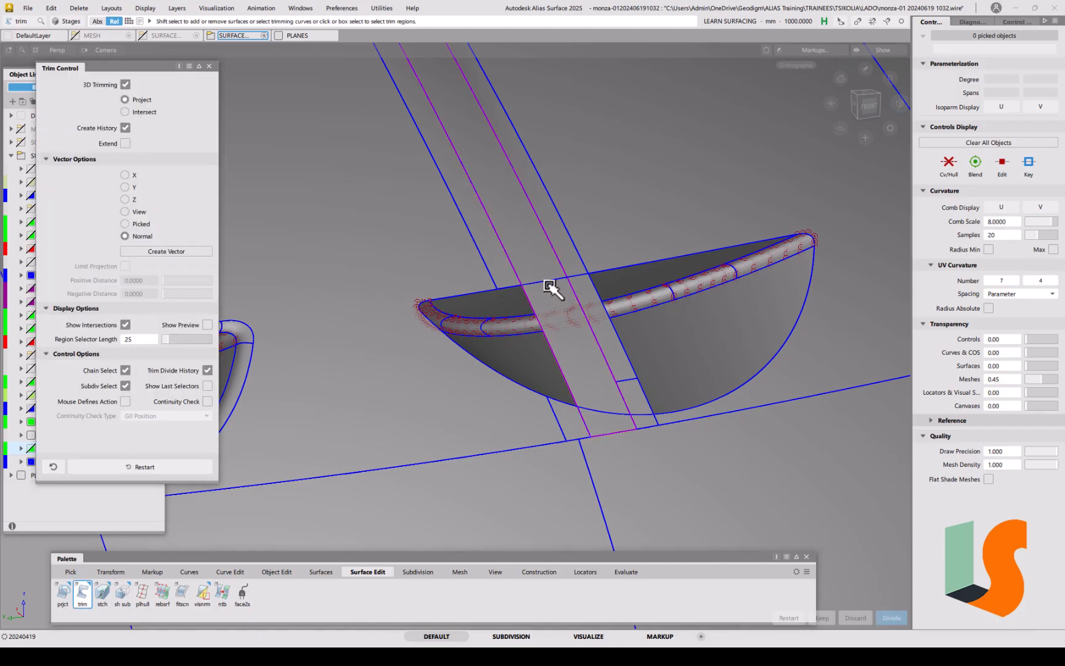
click(550, 284)
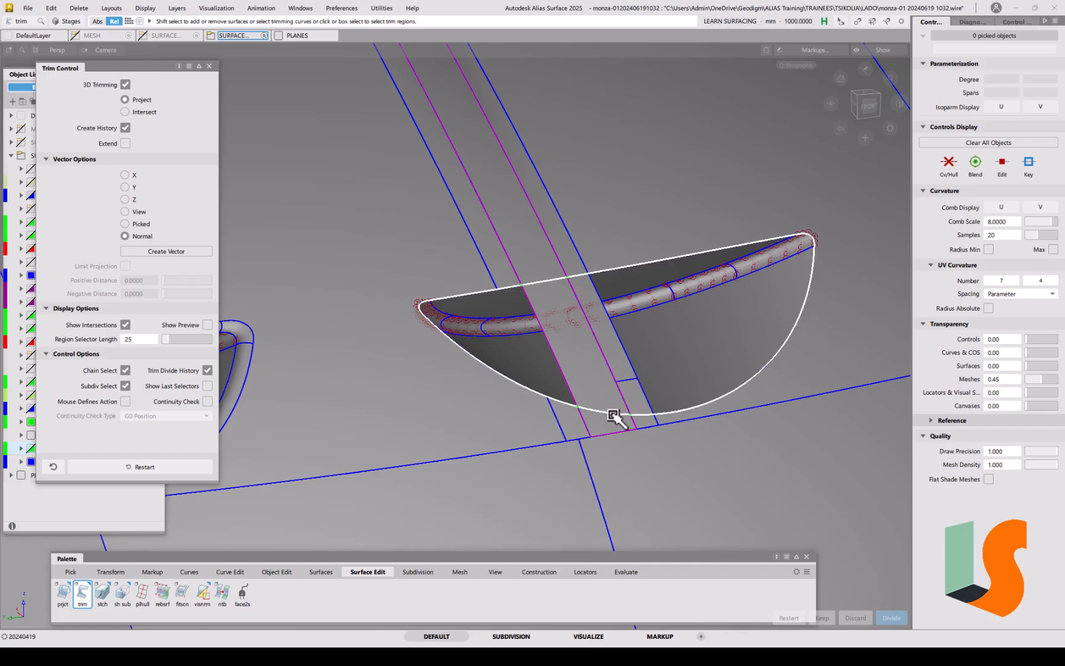
click(614, 424)
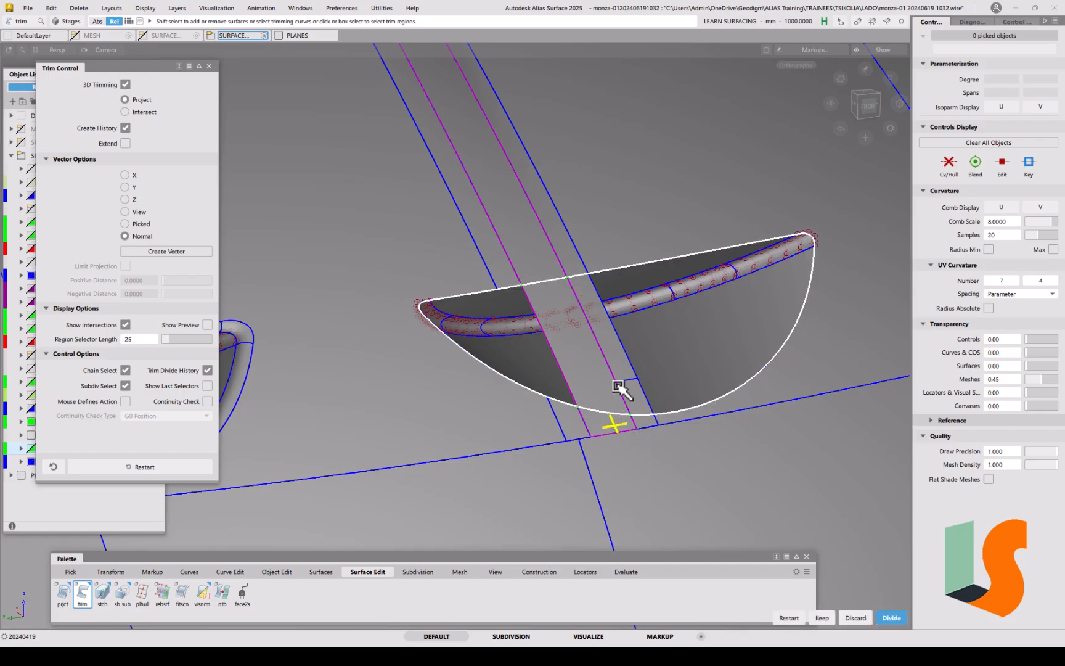
click(546, 264)
key(space)
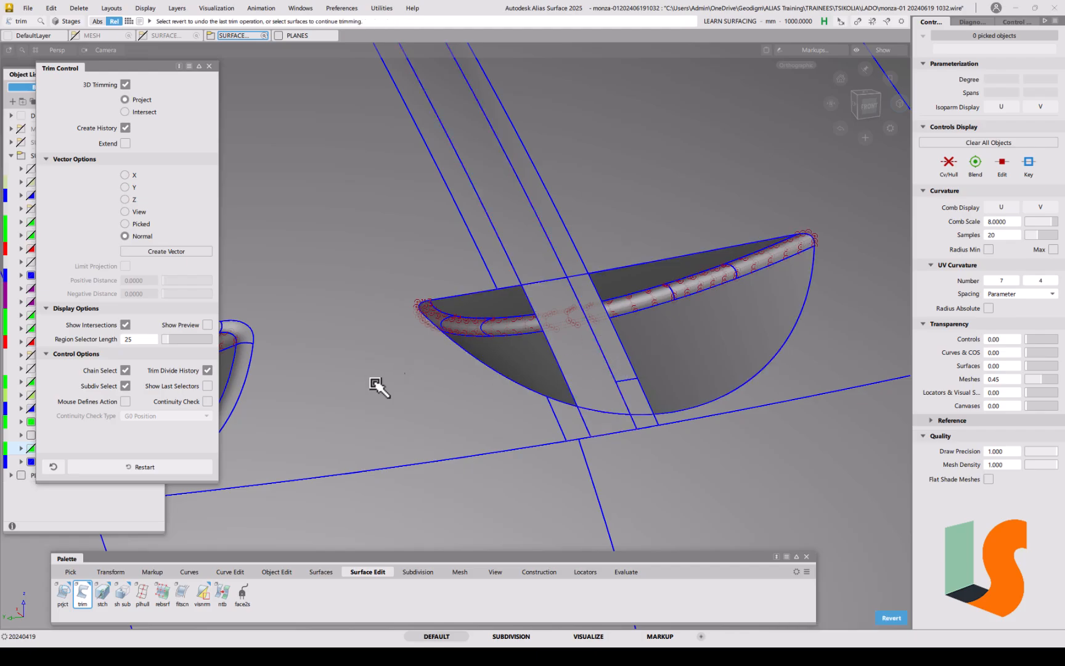
Step: Turn off Chain Select and trim the bowl along its top edge, keeping it
click(576, 271)
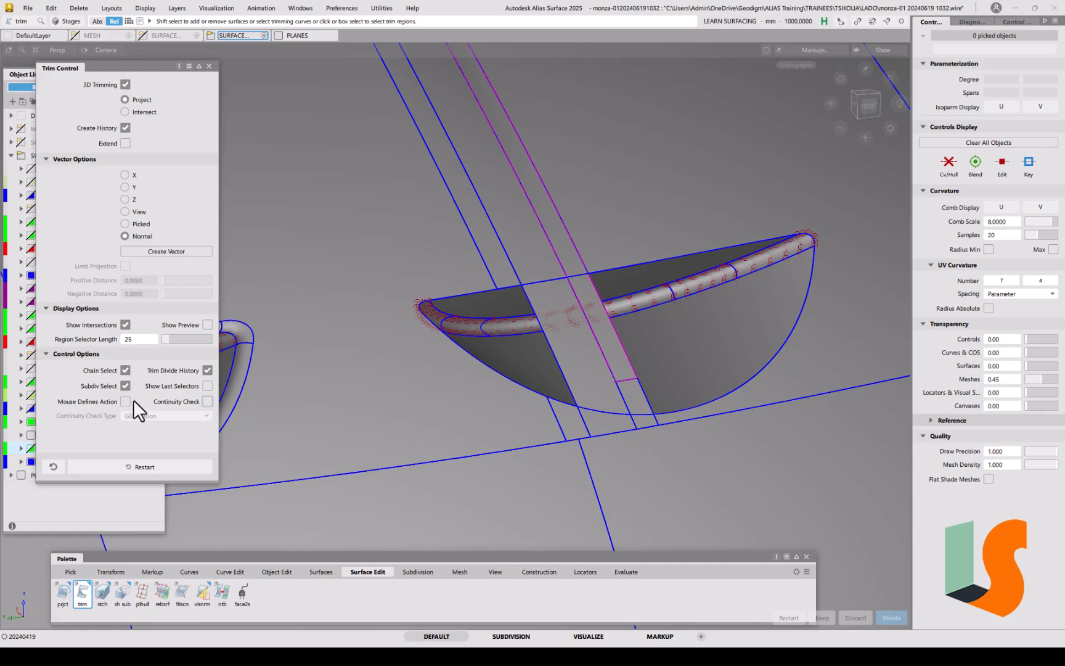
click(125, 369)
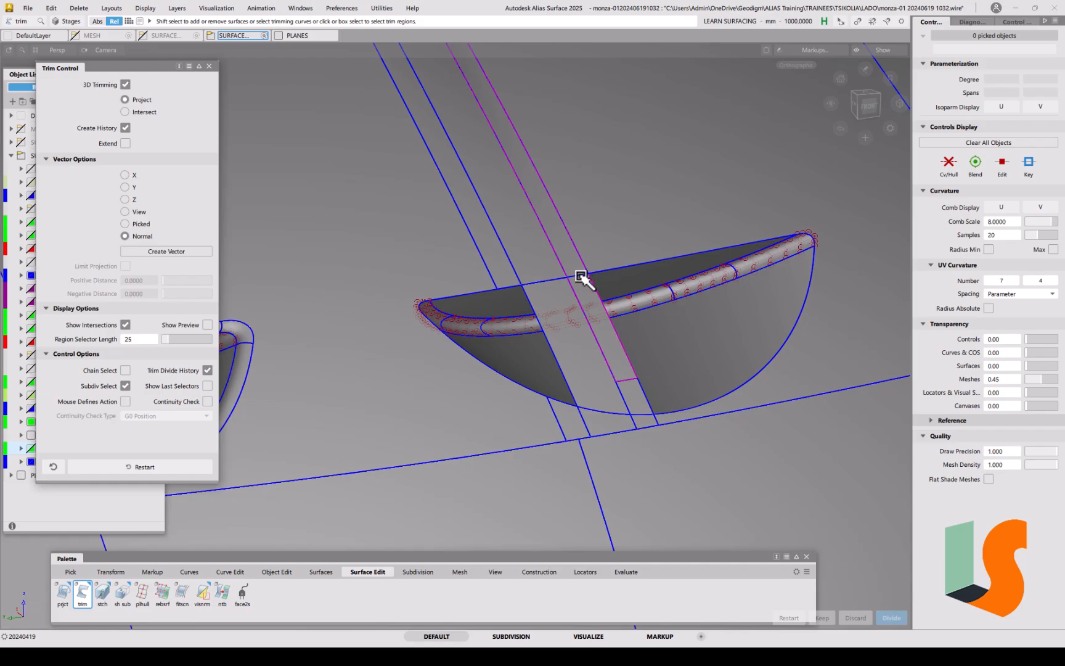
click(567, 264)
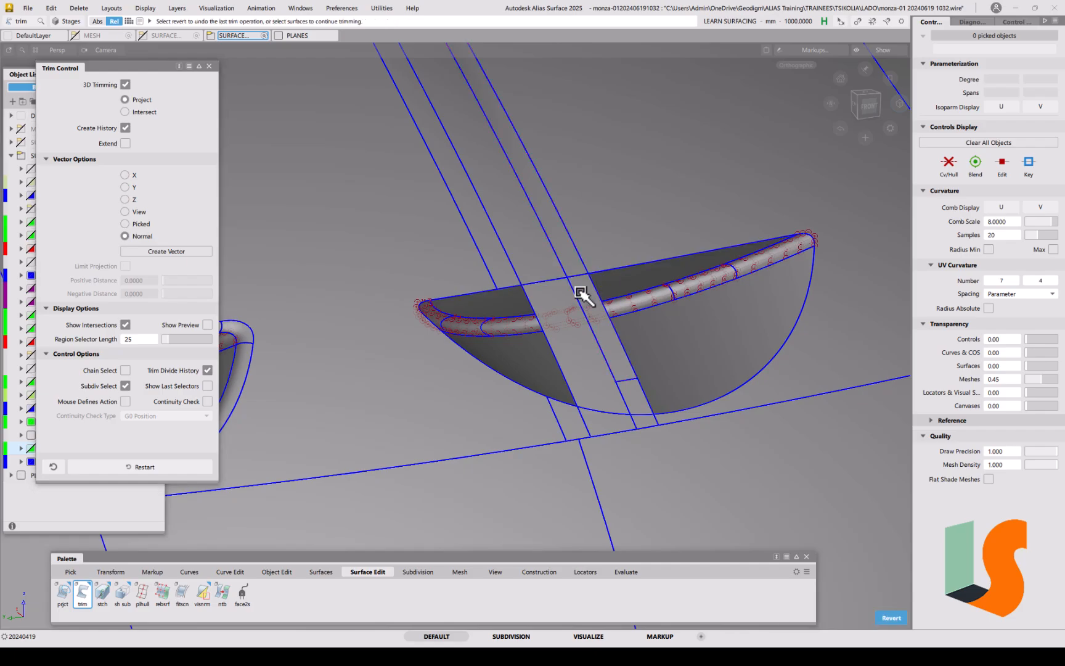
key(ctrl+z)
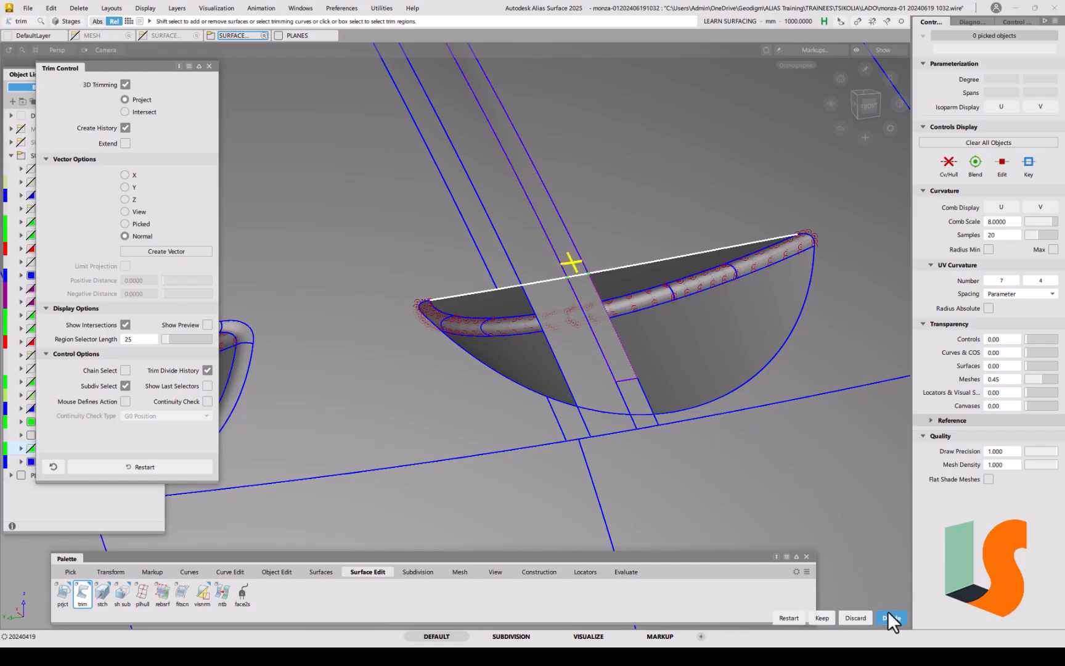
click(831, 617)
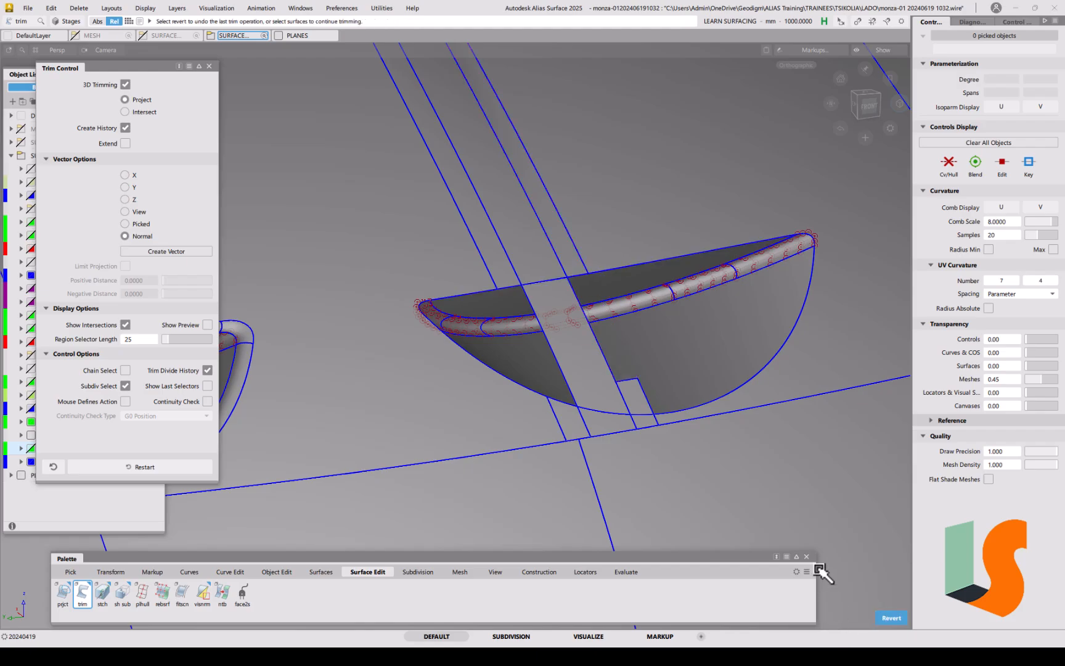
Step: Trim the strip surface back against the draft surface and keep the strip region
click(635, 385)
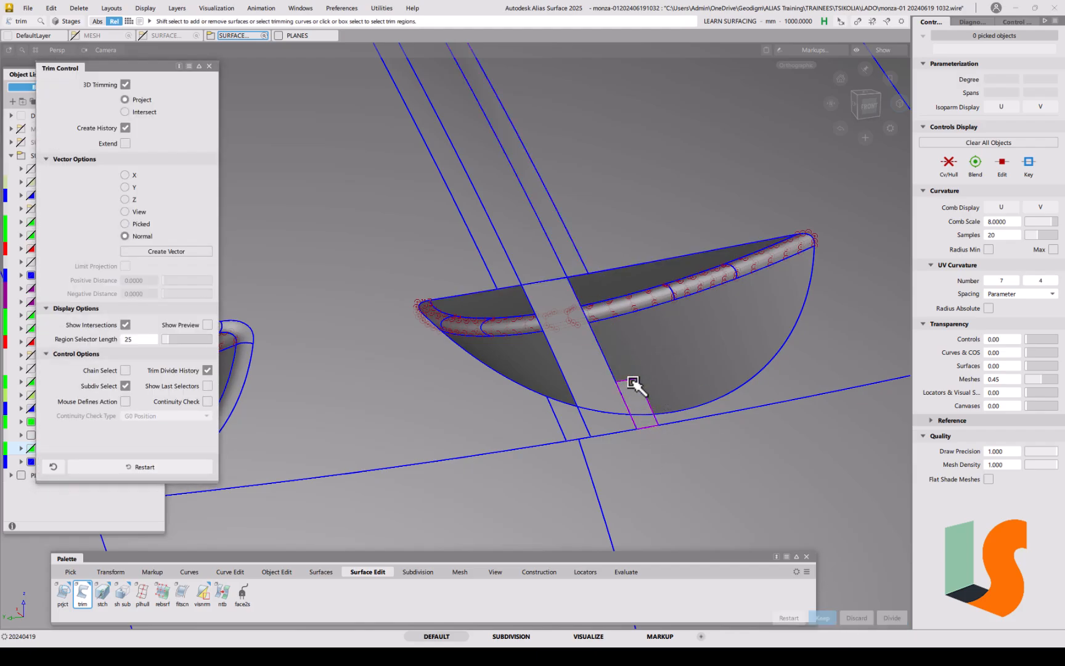
click(648, 415)
click(666, 426)
click(646, 420)
key(space)
click(611, 398)
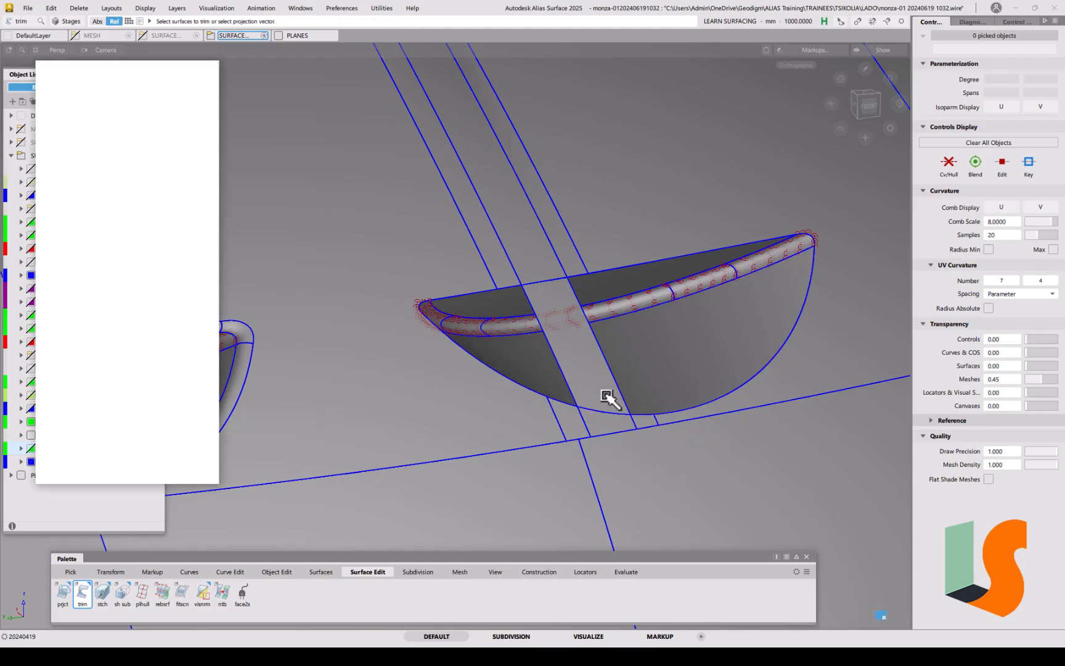
key(Delete)
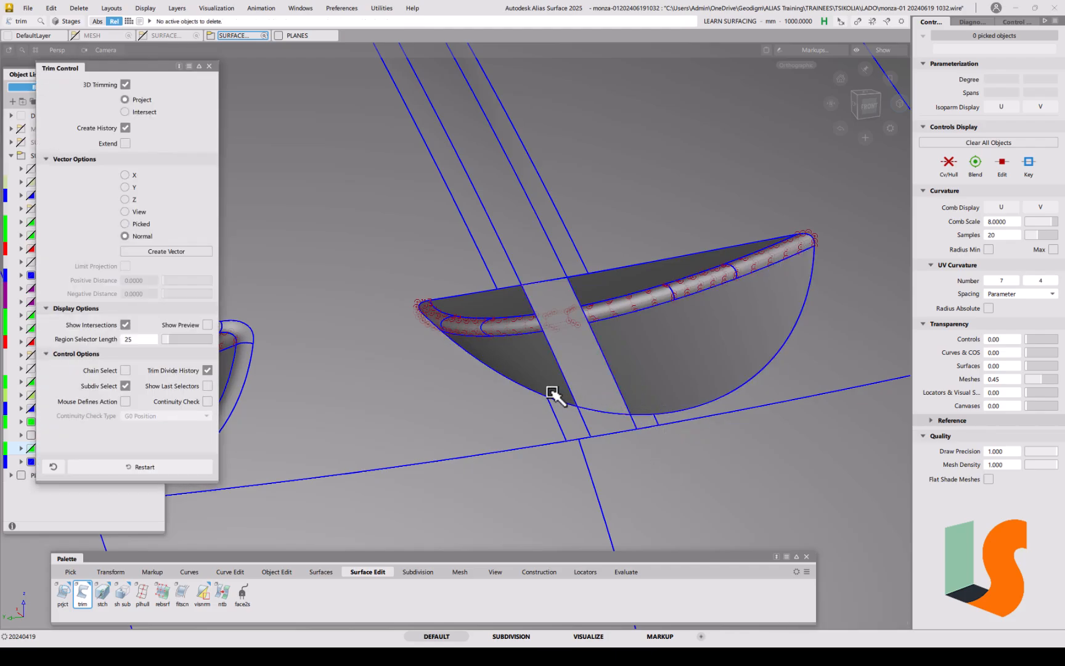
ctrl+shift+drag(603, 388, 587, 378)
click(589, 381)
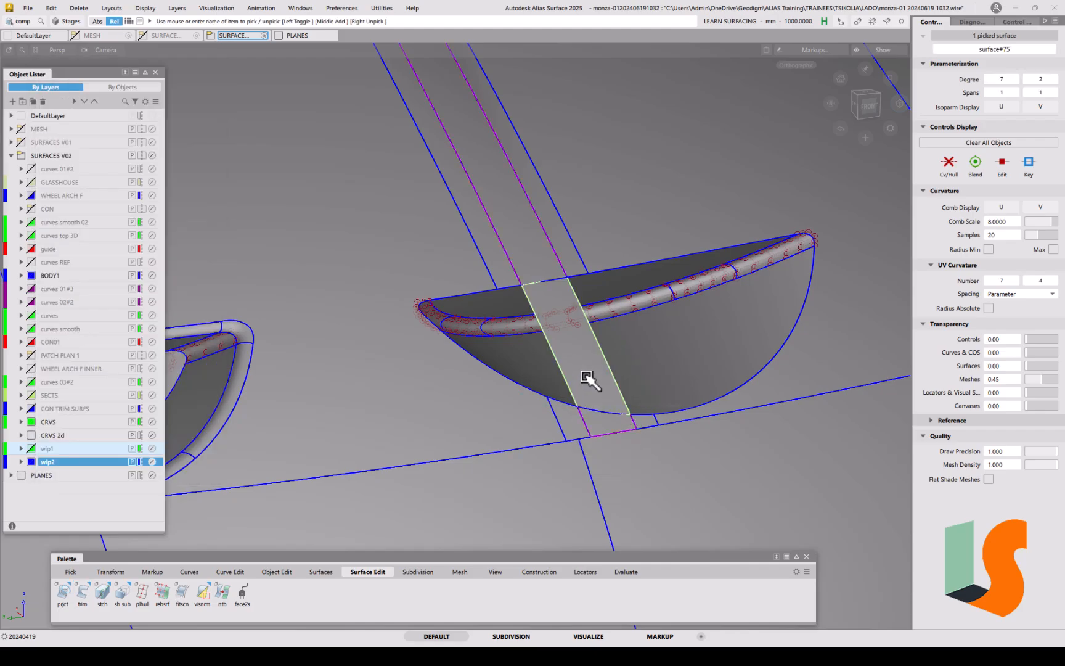
key(Delete)
click(508, 376)
alt+shift+drag(619, 327, 510, 354)
key(alt+m)
alt+shift+right_drag(524, 338, 520, 395)
alt+shift+middle_drag(516, 302, 502, 370)
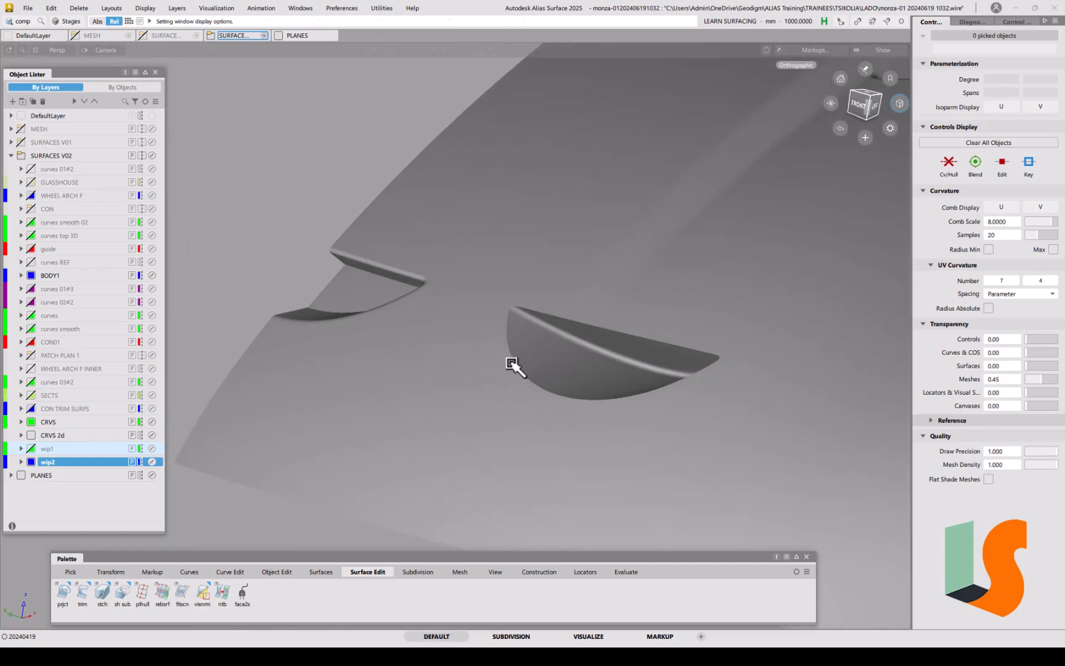
alt+shift+drag(533, 365, 498, 377)
alt+shift+middle_drag(412, 346, 412, 367)
alt+shift+drag(412, 367, 543, 363)
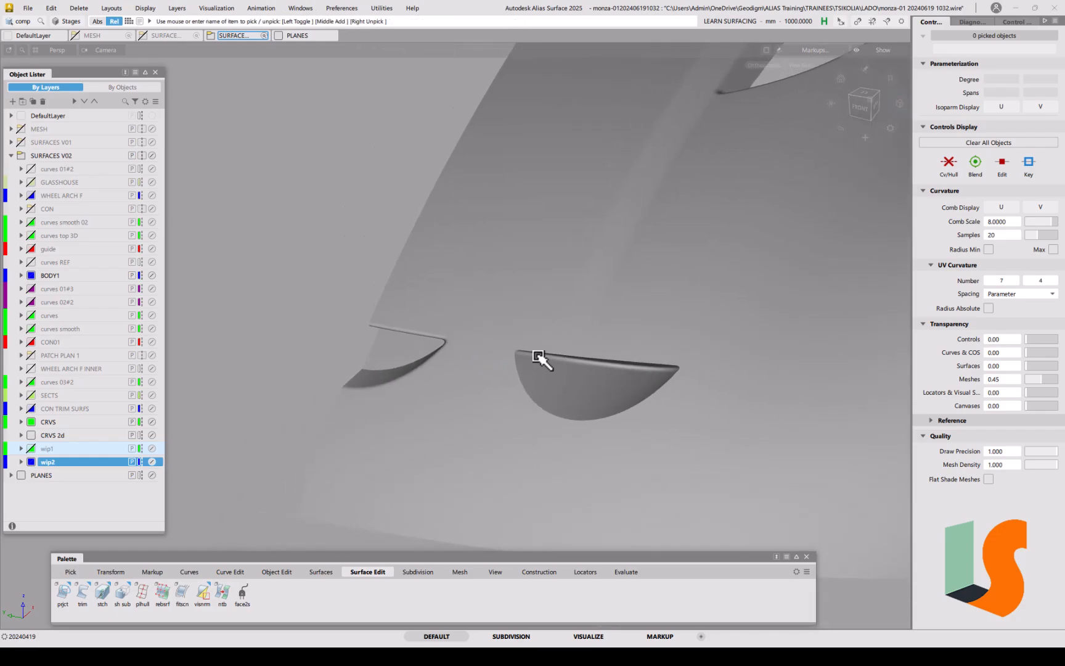
alt+shift+right_drag(519, 296, 423, 341)
alt+shift+drag(424, 340, 558, 365)
alt+shift+middle_drag(558, 365, 529, 373)
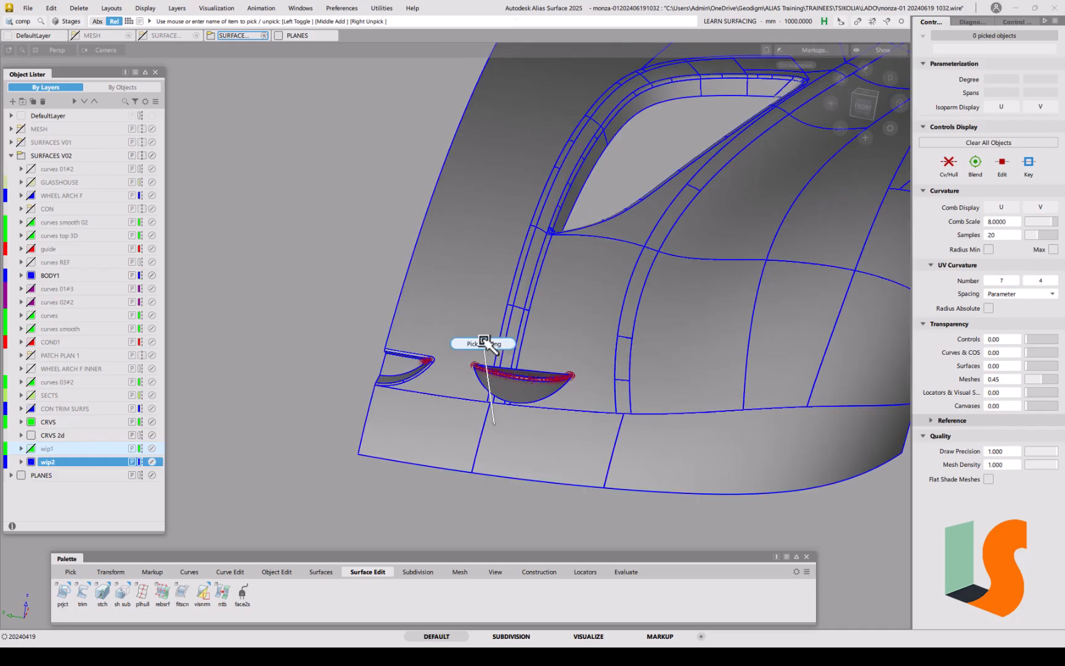
mouse_move(484, 364)
alt+shift+right_down()
mouse_move(460, 395)
mouse_move(473, 350)
alt+shift+right_up()
alt+shift+drag(474, 350, 544, 377)
alt+shift+middle_drag(543, 377, 509, 389)
alt+shift+drag(540, 385, 462, 390)
alt+shift+right_drag(461, 390, 472, 369)
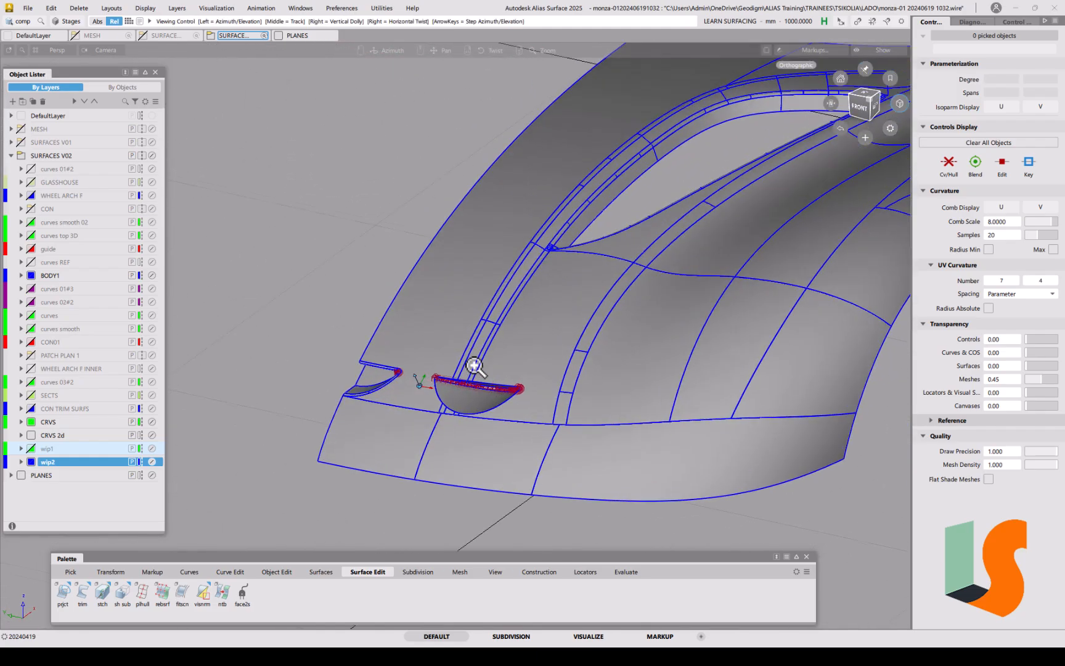
alt+shift+middle_drag(471, 368, 472, 397)
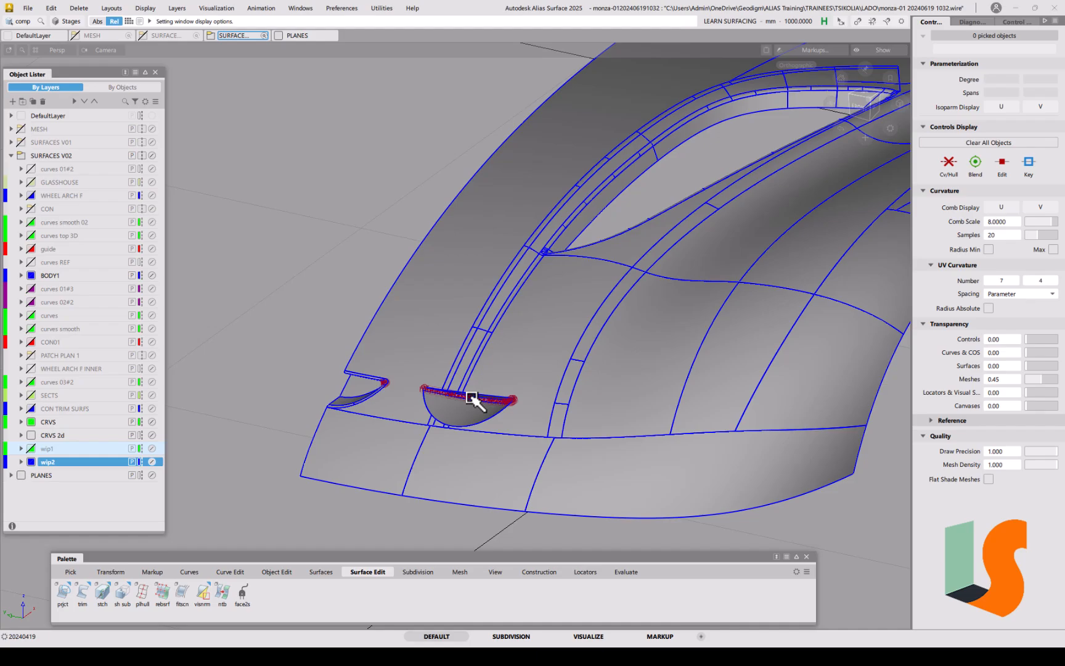
key(F1)
mouse_move(436, 397)
alt+shift+mouse_down()
mouse_move(469, 383)
mouse_move(471, 364)
mouse_move(518, 432)
mouse_move(394, 397)
mouse_move(445, 404)
alt+shift+mouse_up()
alt+shift+right_drag(444, 404, 392, 371)
alt+shift+drag(392, 371, 446, 398)
alt+shift+right_drag(445, 398, 508, 415)
alt+shift+drag(507, 415, 474, 402)
alt+shift+right_drag(495, 388, 546, 400)
alt+shift+middle_drag(546, 400, 585, 393)
alt+shift+drag(554, 375, 604, 383)
key(5)
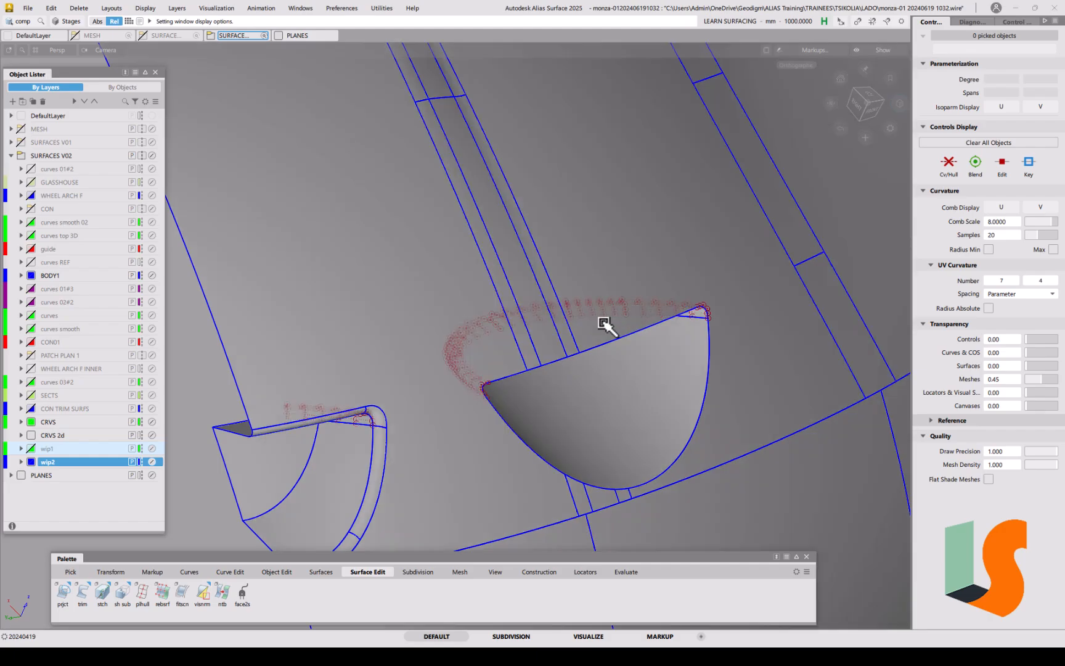
mouse_move(718, 345)
alt+shift+mouse_down()
mouse_move(708, 330)
mouse_move(623, 381)
alt+shift+mouse_up()
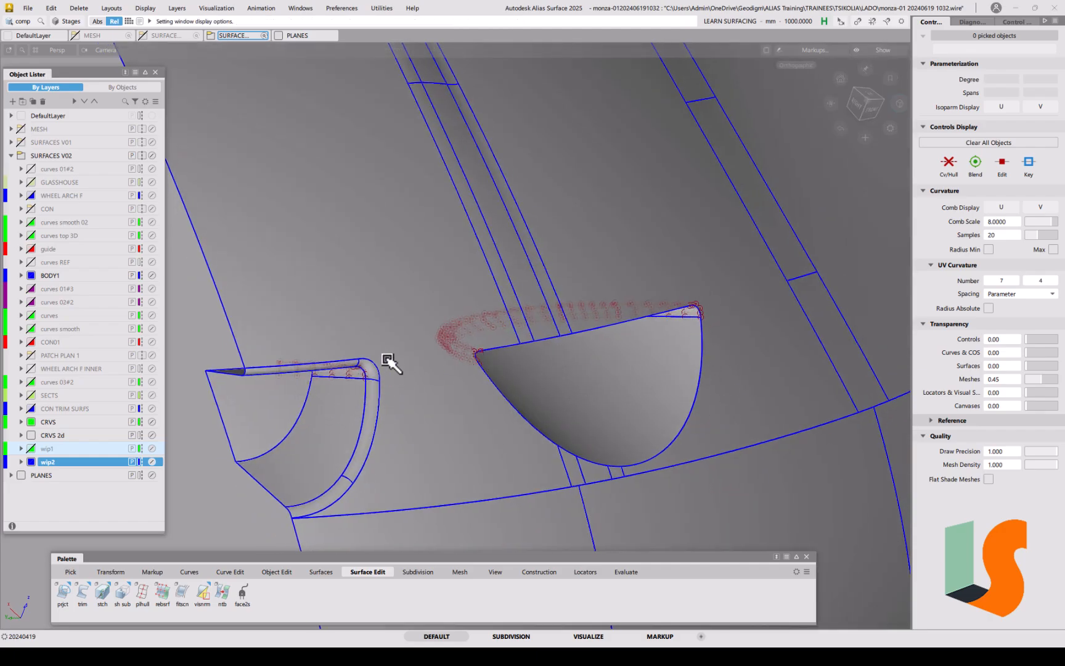
ctrl+shift+click(395, 420)
Step: Pick the tube fillet surface and briefly open and close the srfillet tool
ctrl+shift+drag(394, 420, 373, 428)
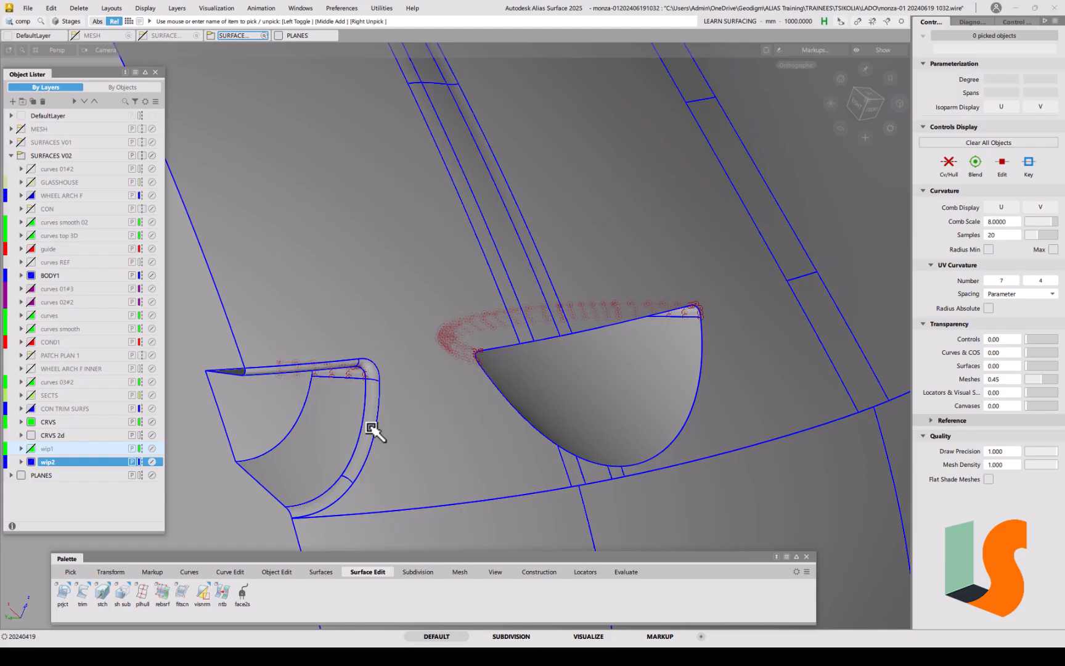
click(370, 428)
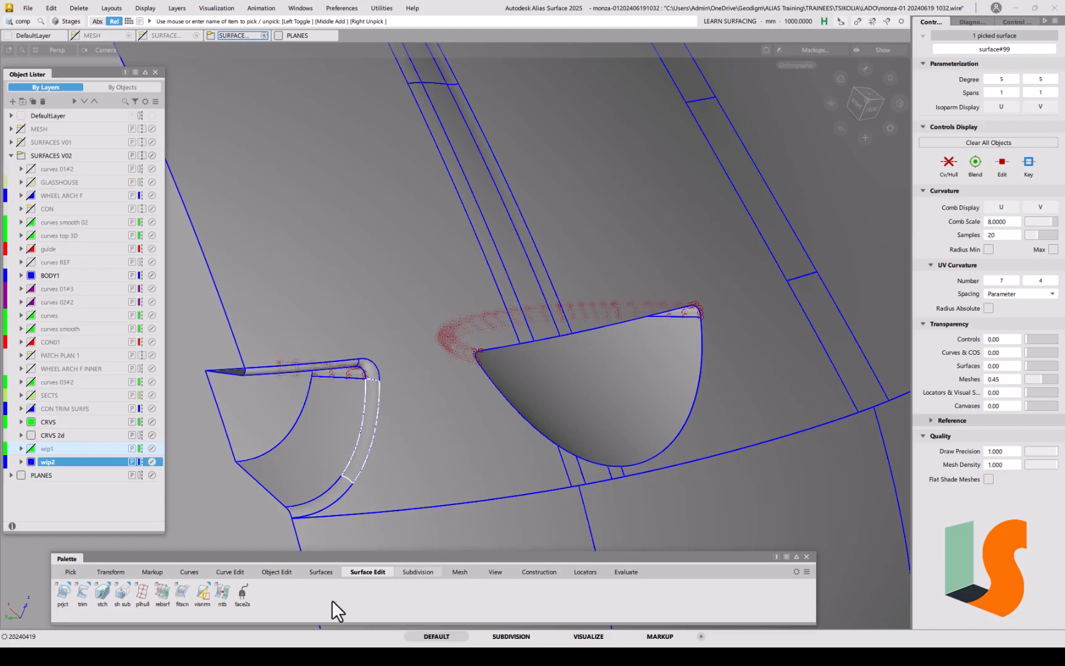
click(322, 572)
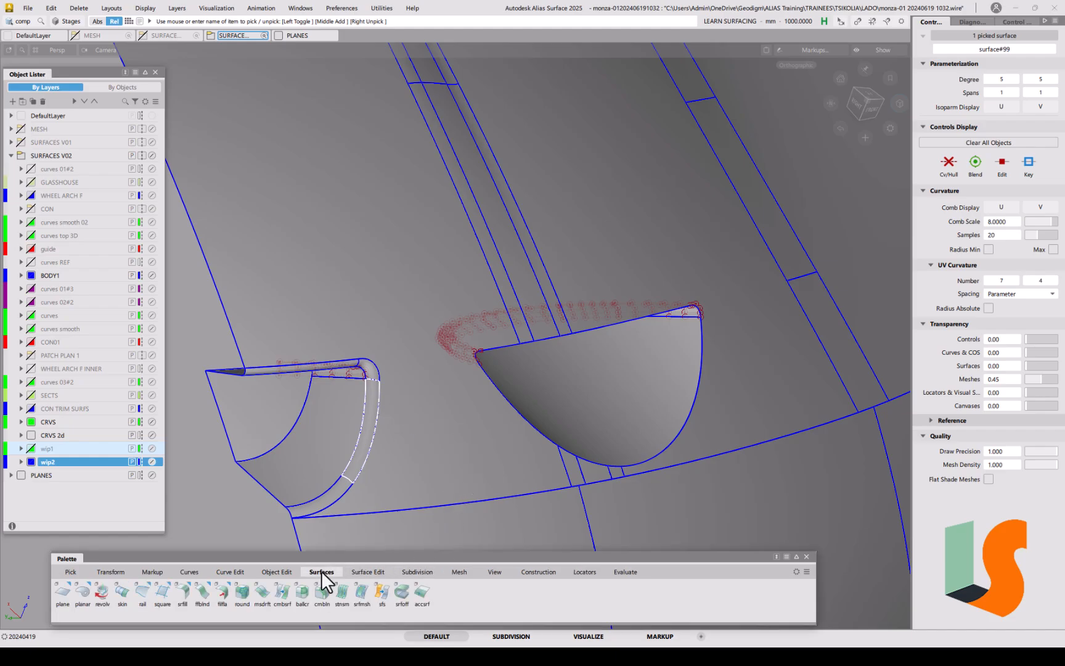
click(182, 592)
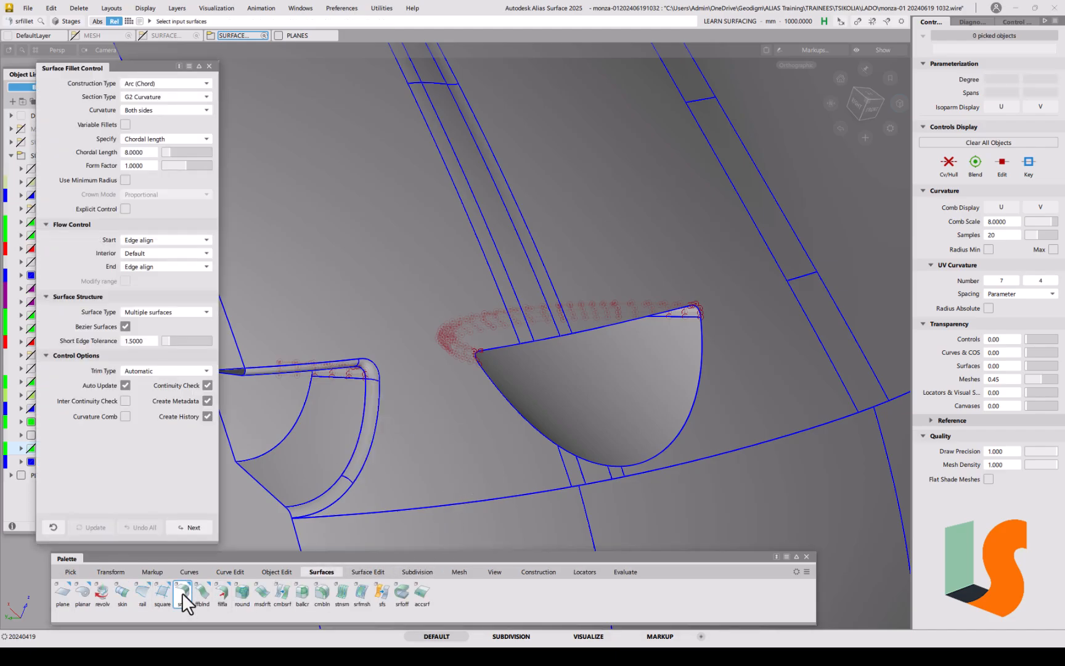
click(209, 66)
Step: Pick strip surface#101 on the left scoop's top edge and zoom in on it
alt+shift+right_drag(431, 316, 449, 326)
alt+shift+middle_drag(449, 325, 509, 311)
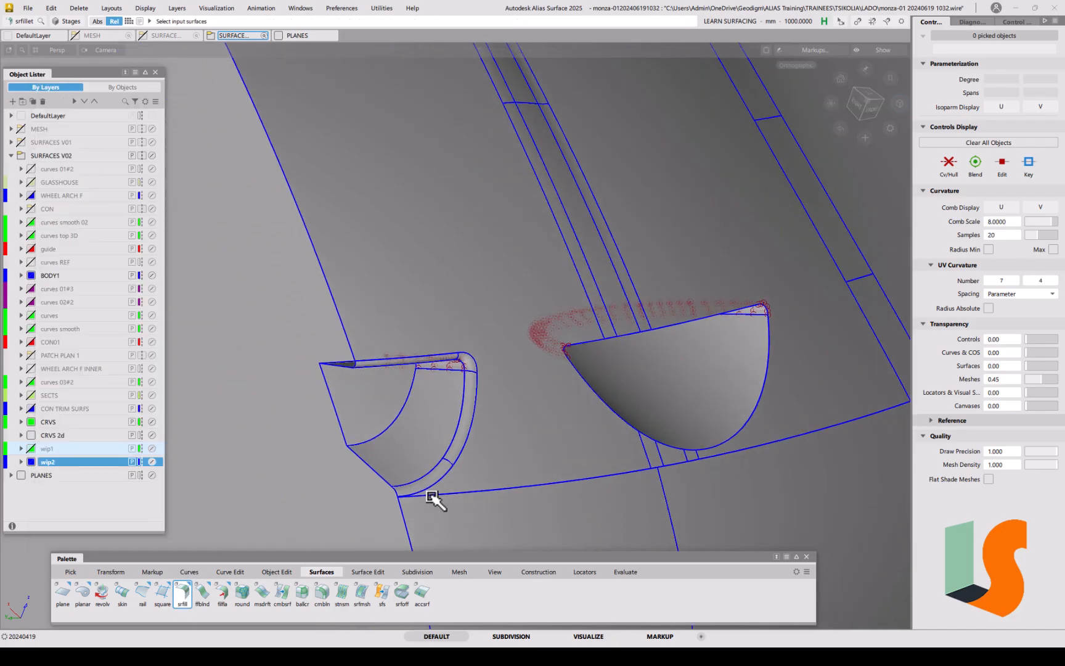
ctrl+shift+drag(405, 441, 386, 434)
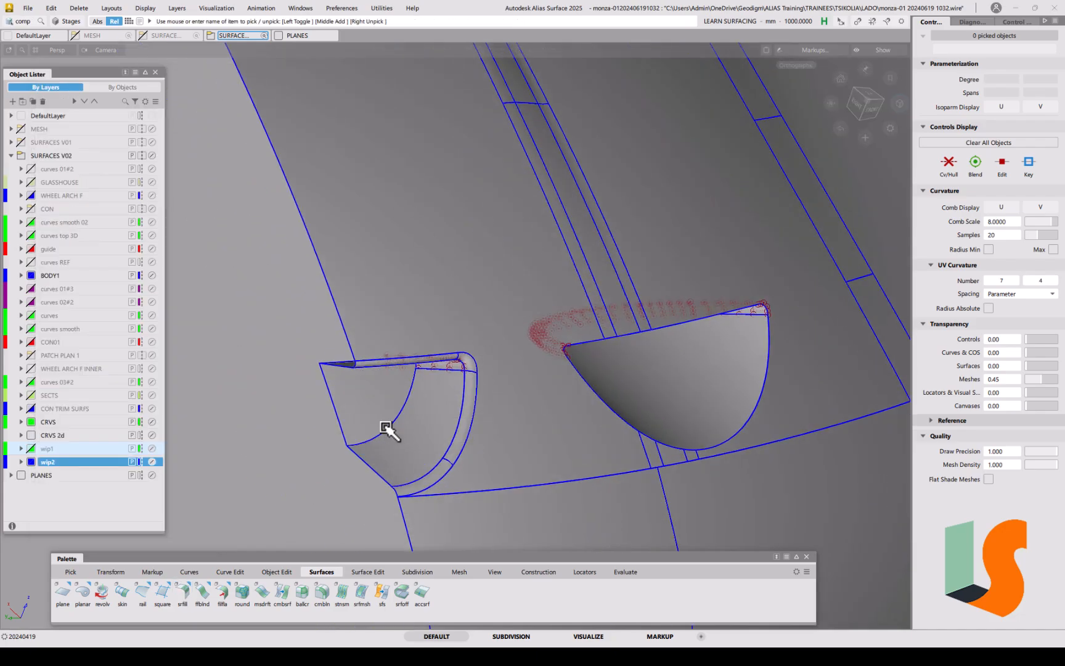
click(363, 365)
click(385, 383)
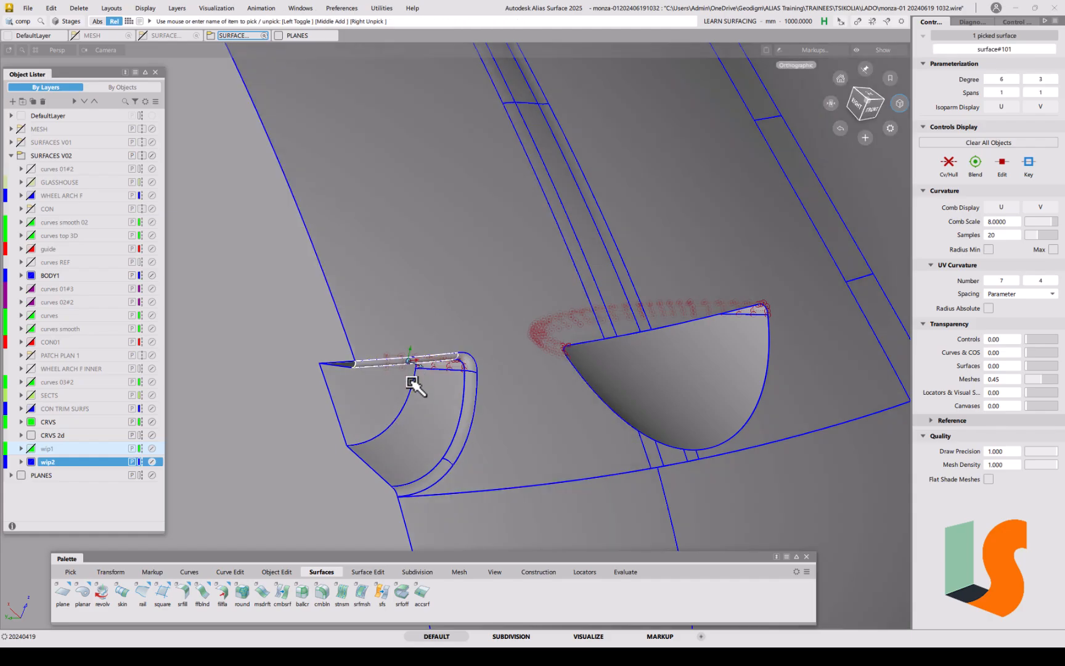
alt+shift+right_drag(412, 381, 410, 334)
alt+shift+drag(409, 334, 426, 301)
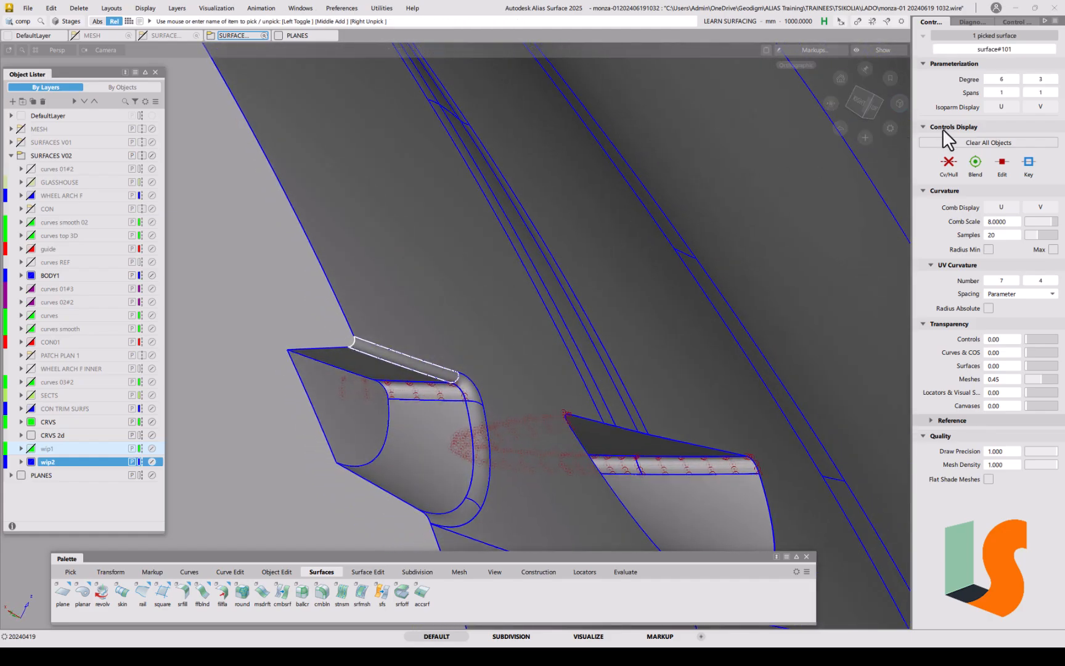
Step: Show the strip surface's control vertices and orbit around the scoop
click(947, 172)
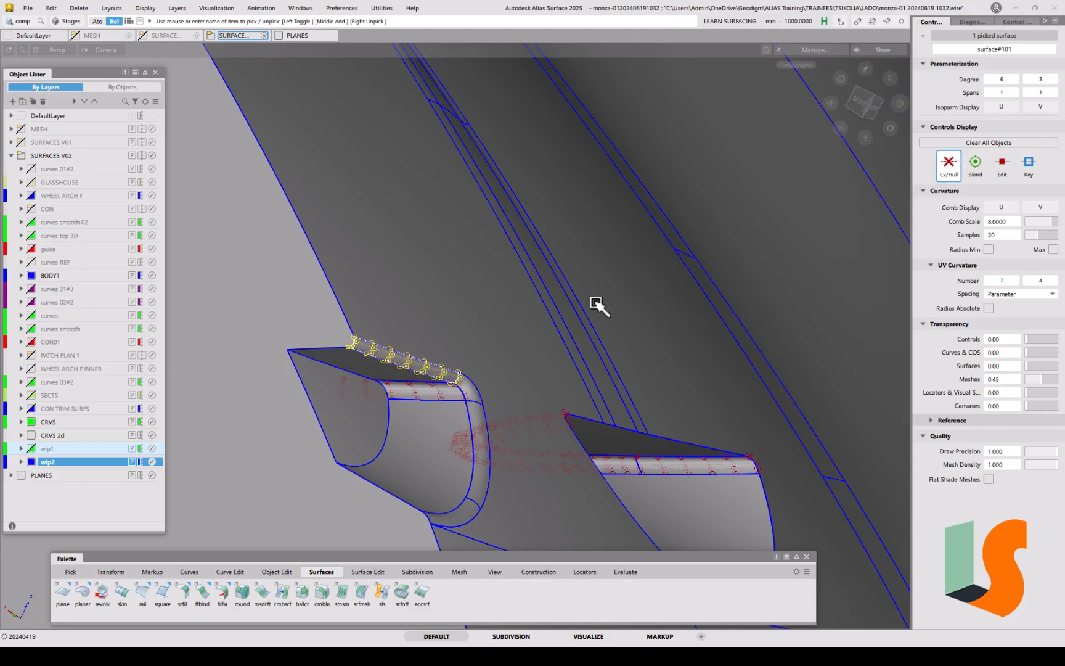
right_click(423, 373)
alt+shift+right_drag(423, 373, 409, 283)
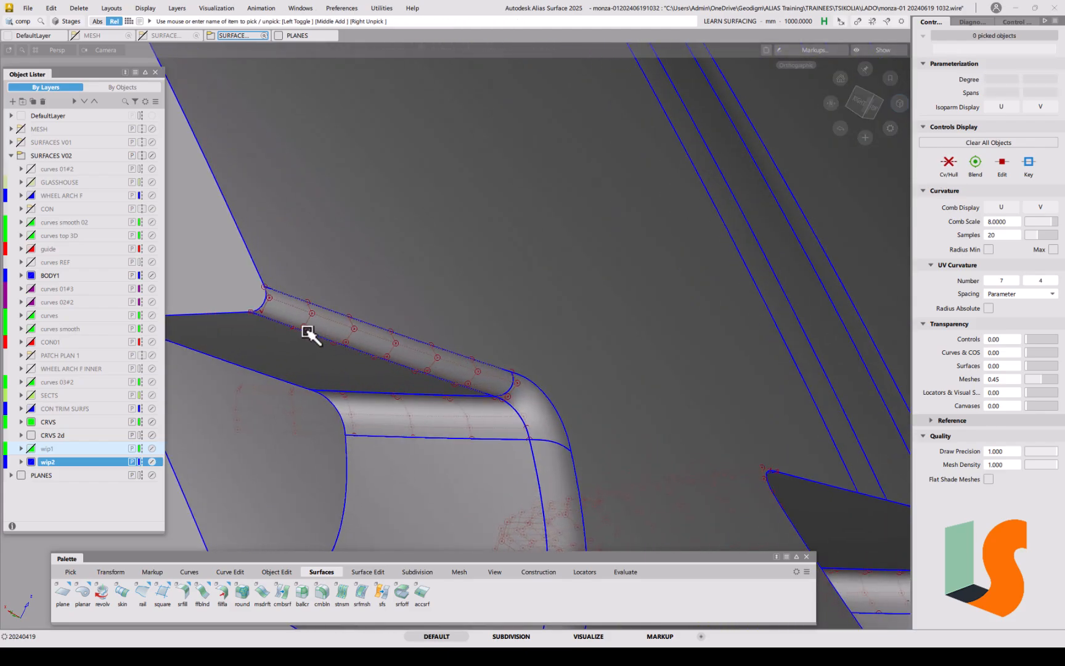
alt+shift+drag(310, 328, 488, 343)
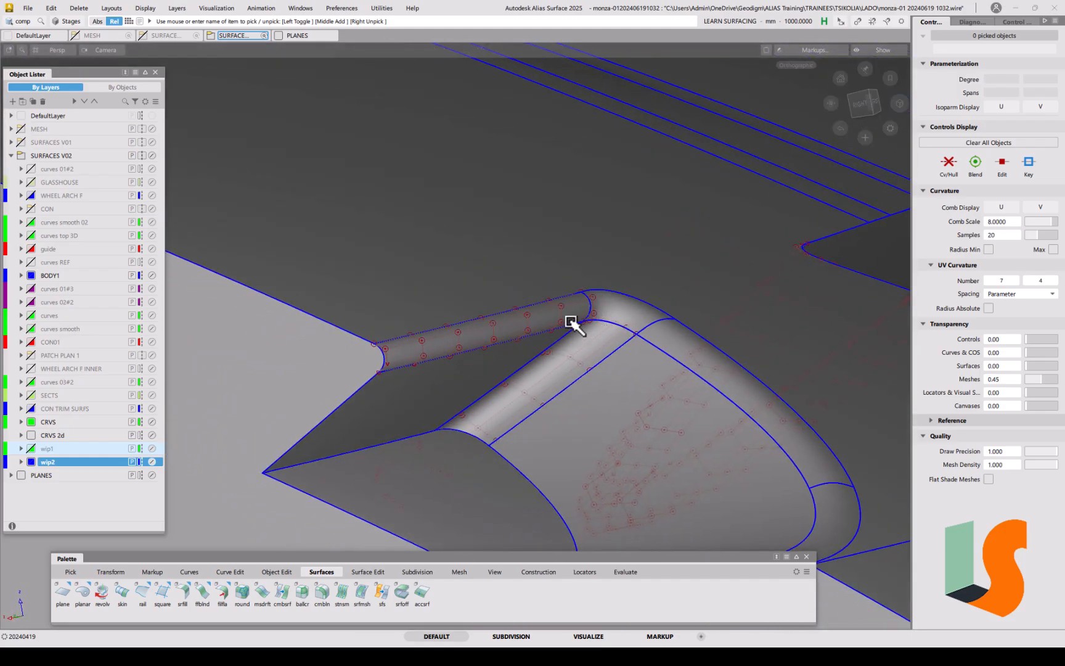
alt+shift+drag(642, 362, 529, 341)
Step: Show Cv/Hull on the strip and curved corner fillet, then tumble to inspect
click(503, 317)
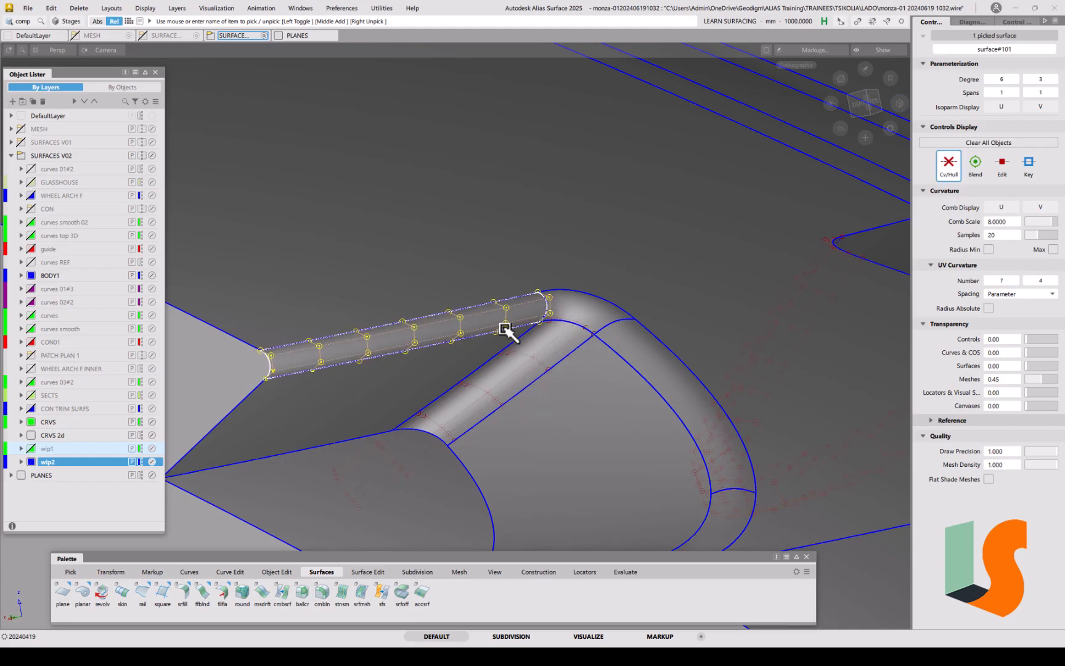
click(635, 350)
click(950, 163)
click(708, 321)
alt+shift+drag(708, 321, 500, 376)
alt+shift+drag(407, 316, 428, 322)
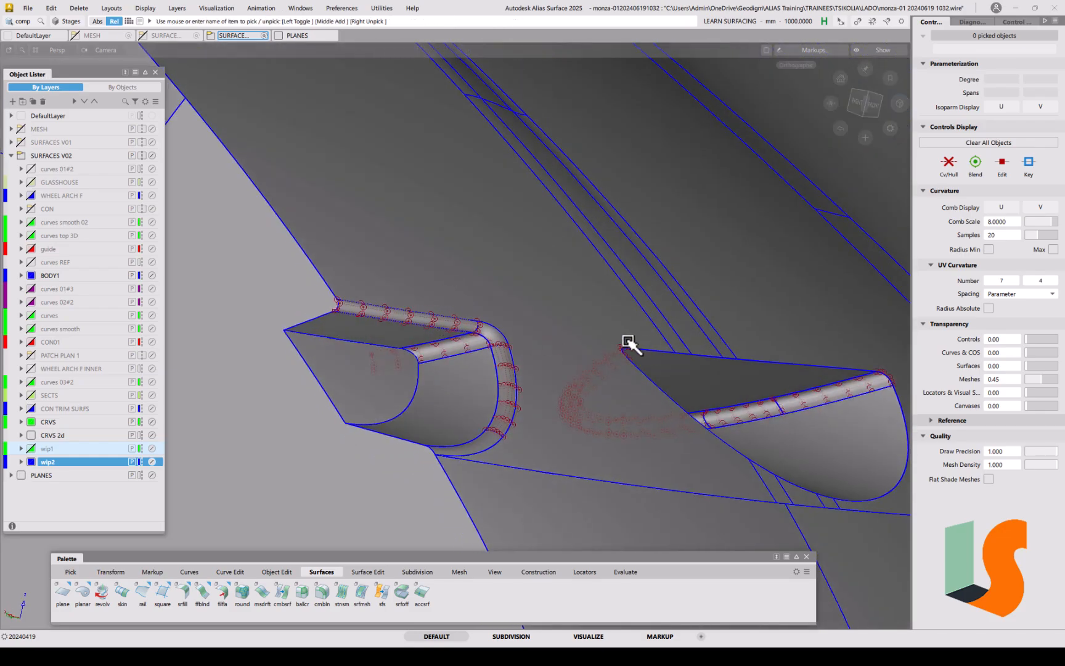
alt+shift+drag(622, 345, 604, 352)
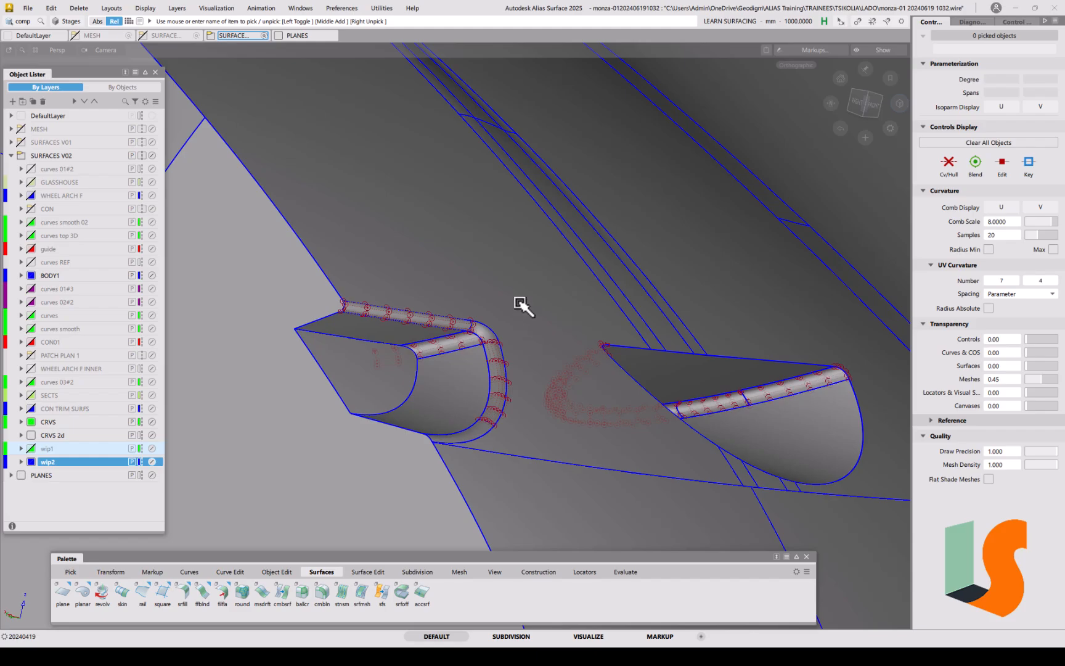
click(27, 8)
click(46, 128)
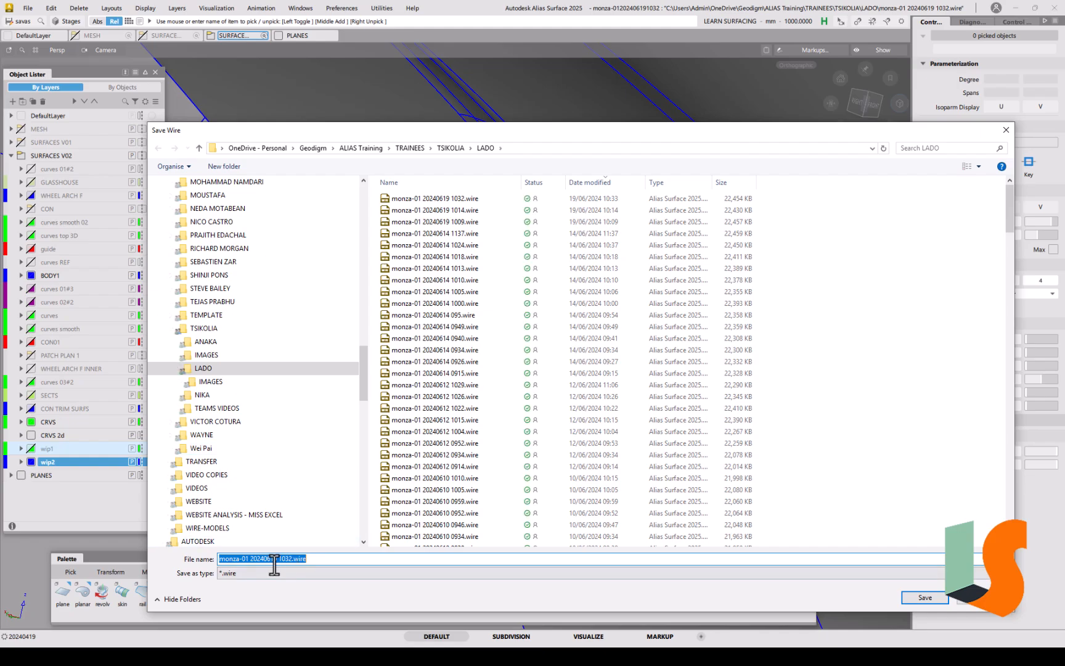
click(286, 559)
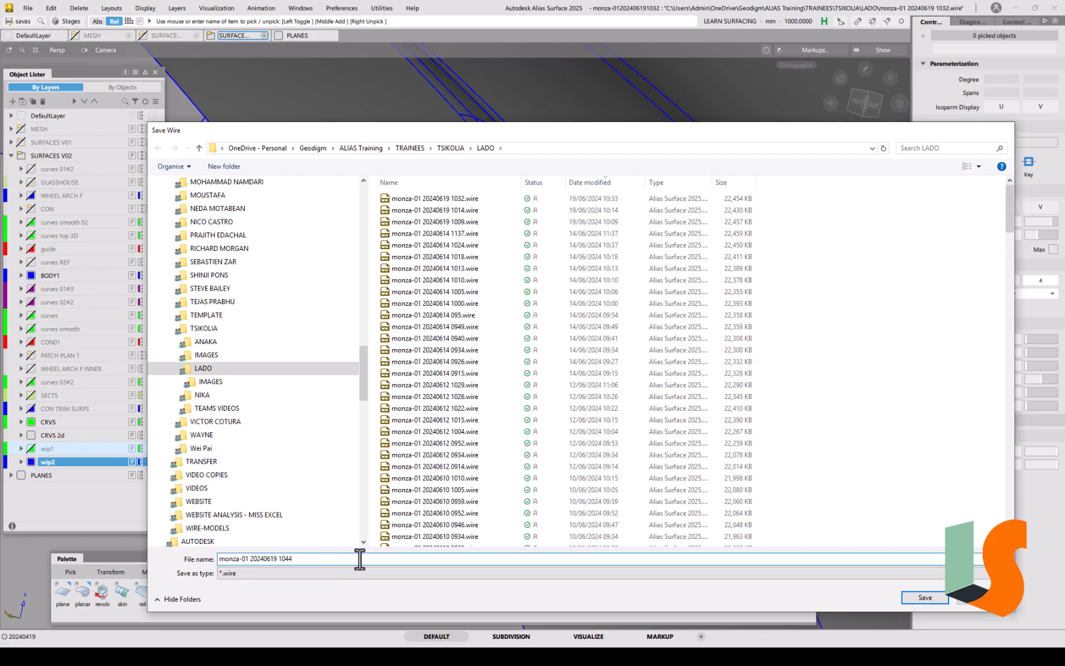
text(44)
key(Return)
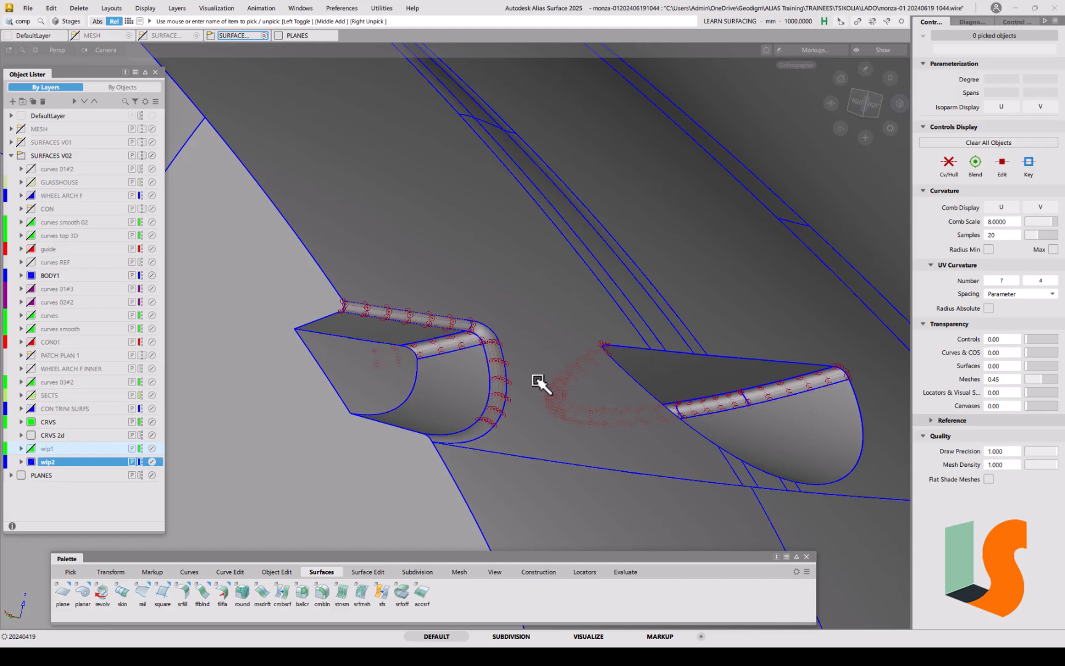
alt+shift+right_drag(508, 398, 513, 311)
key(F2)
mouse_move(478, 354)
alt+shift+mouse_down()
mouse_move(508, 323)
mouse_move(495, 293)
mouse_move(511, 285)
mouse_move(471, 305)
alt+shift+mouse_up()
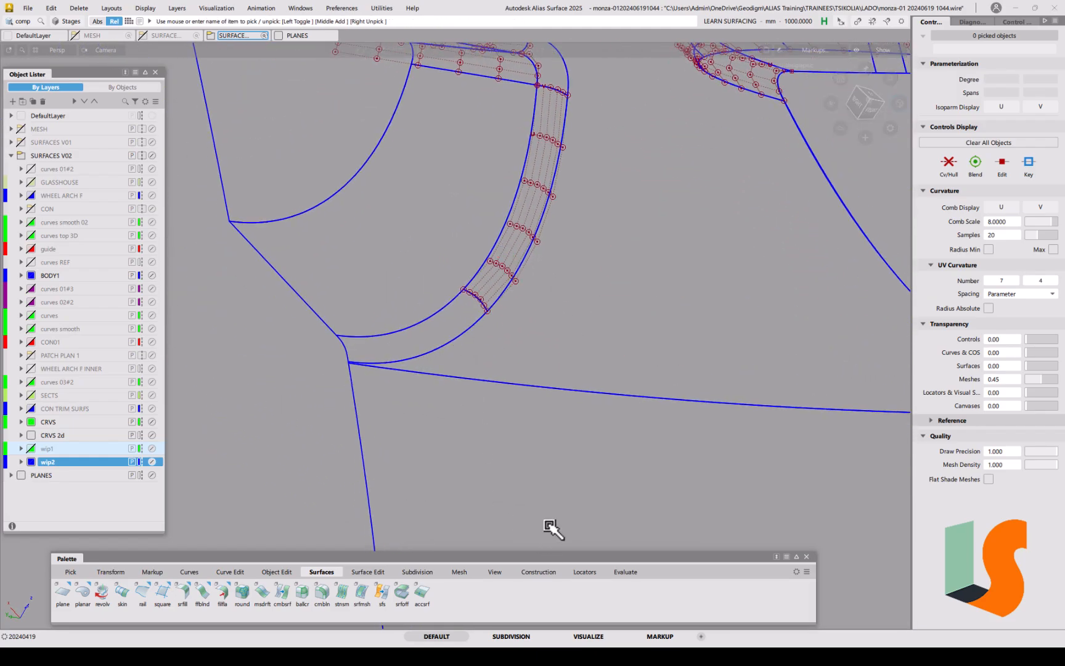
Step: Pick Fillet_piece#147 and open srfillet, declining to load its stored options
click(574, 572)
ctrl+shift+drag(448, 356, 432, 368)
click(435, 340)
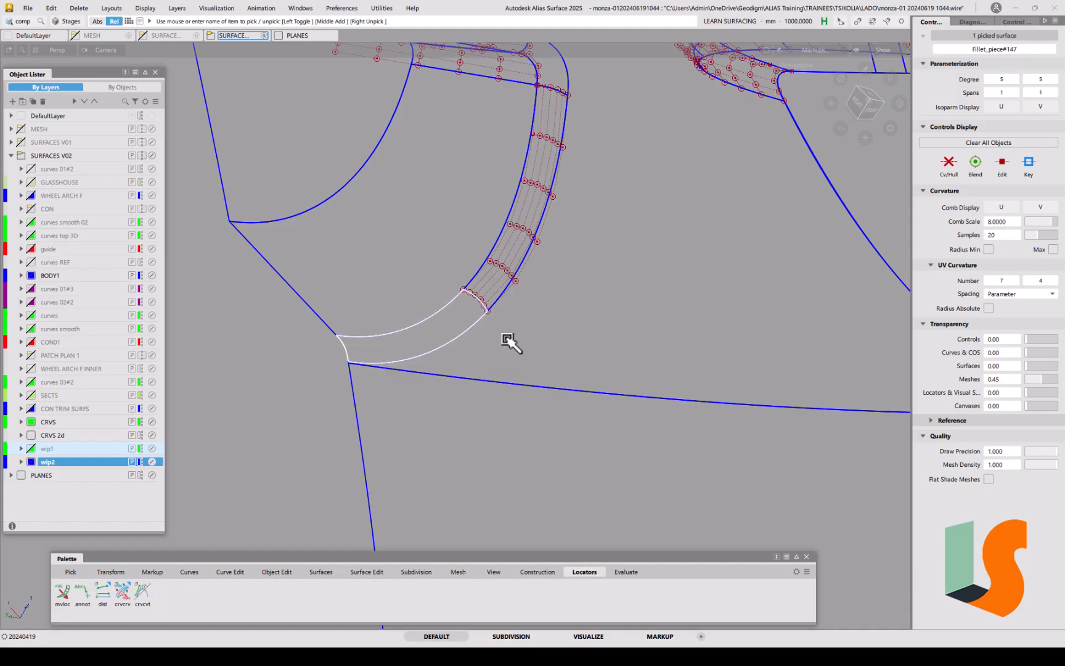
click(321, 571)
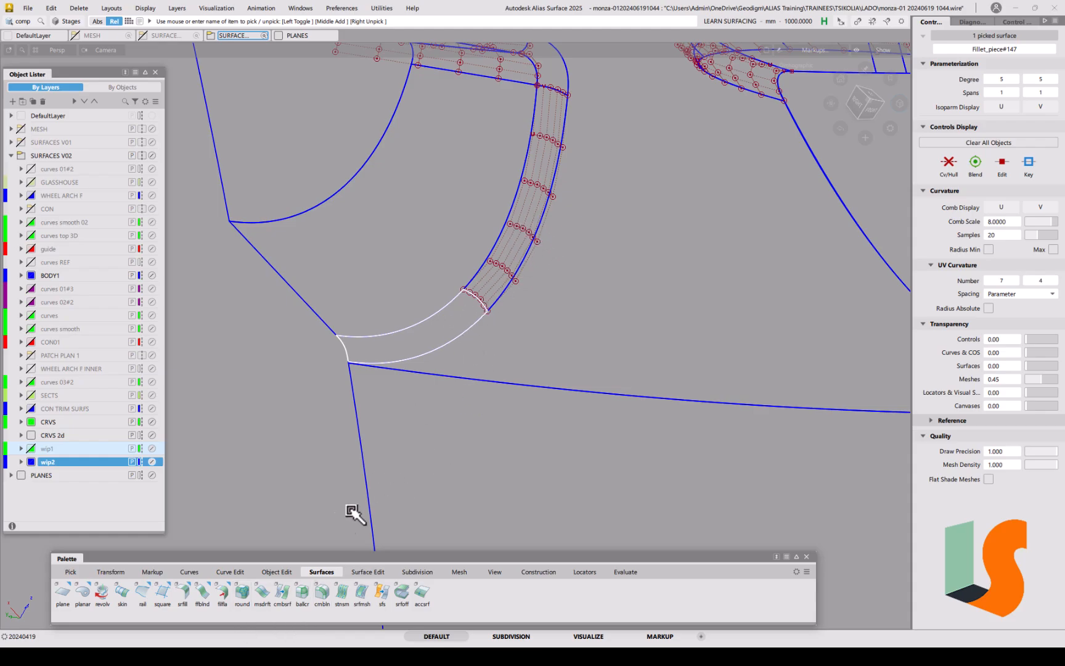
click(182, 594)
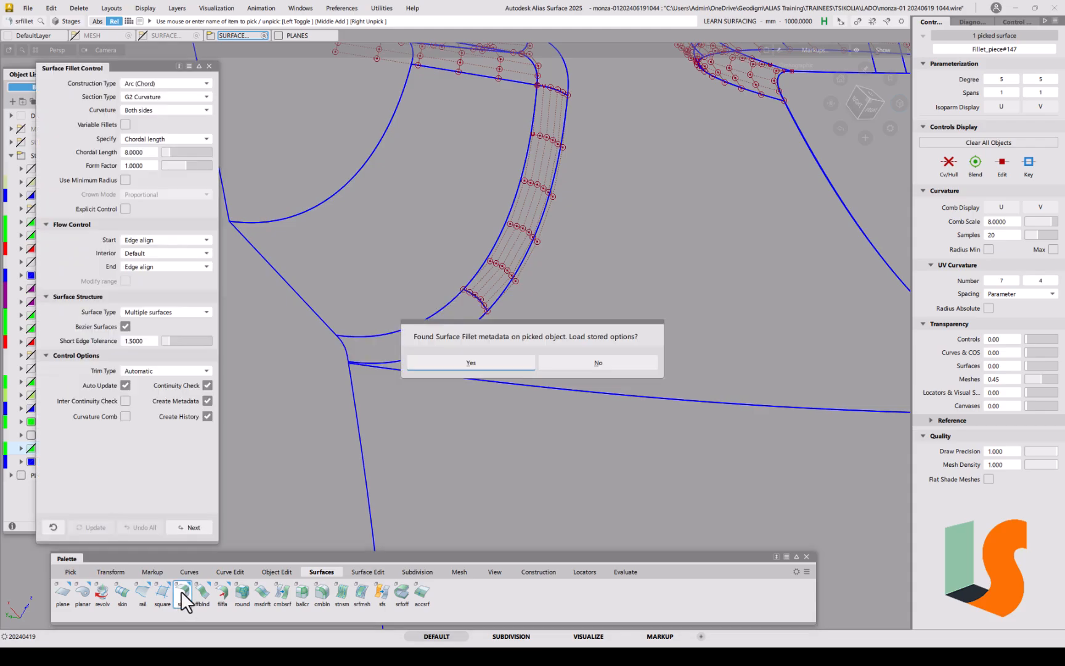
click(476, 364)
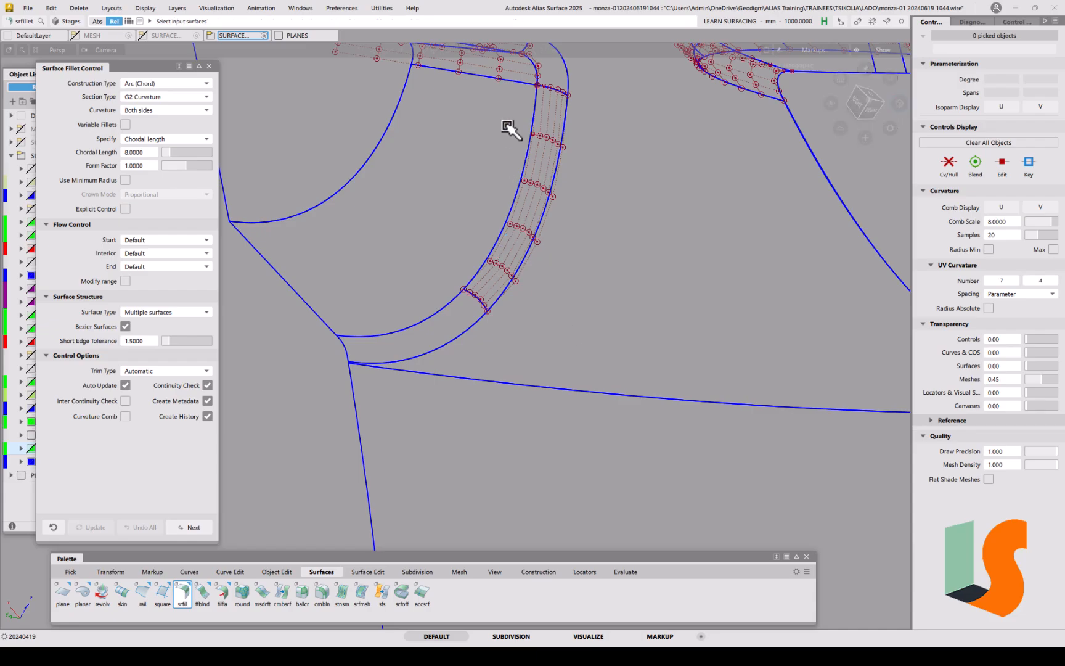
Step: Select the six surfaces around the wheel-arch corner and start a surface fillet on them
alt+shift+drag(546, 197, 623, 321)
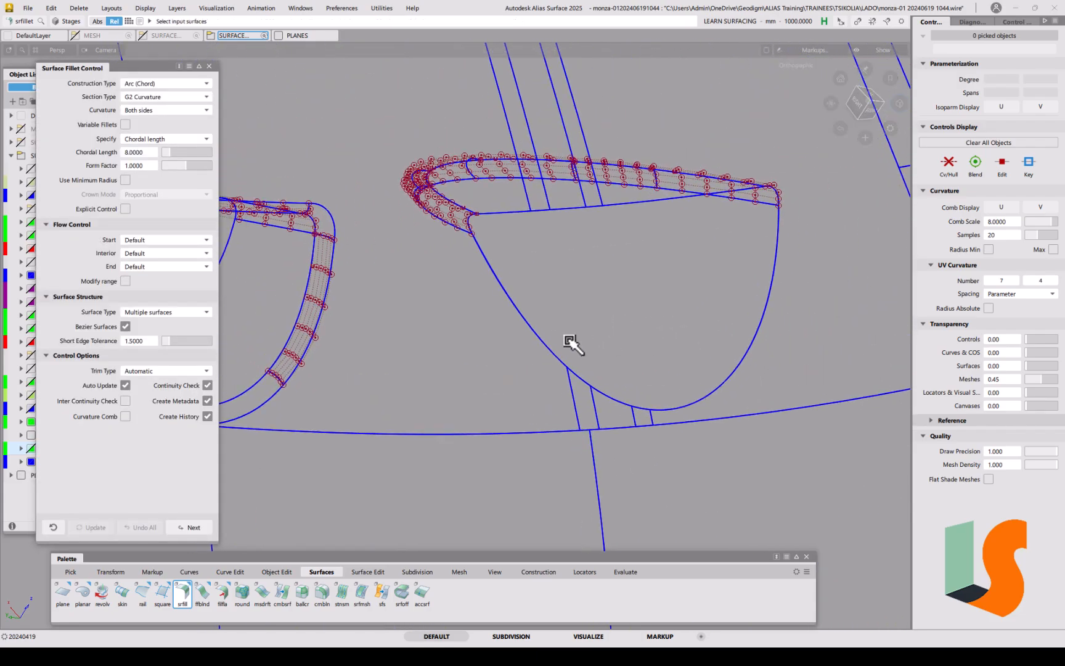
ctrl+shift+click(551, 394)
drag(532, 350, 682, 418)
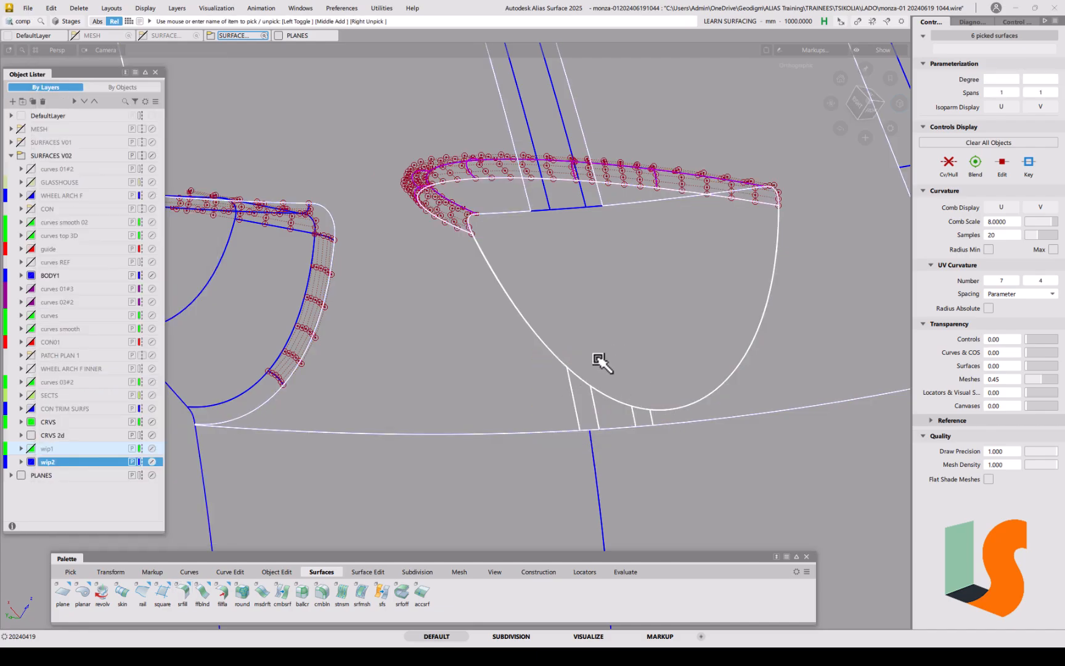
click(179, 595)
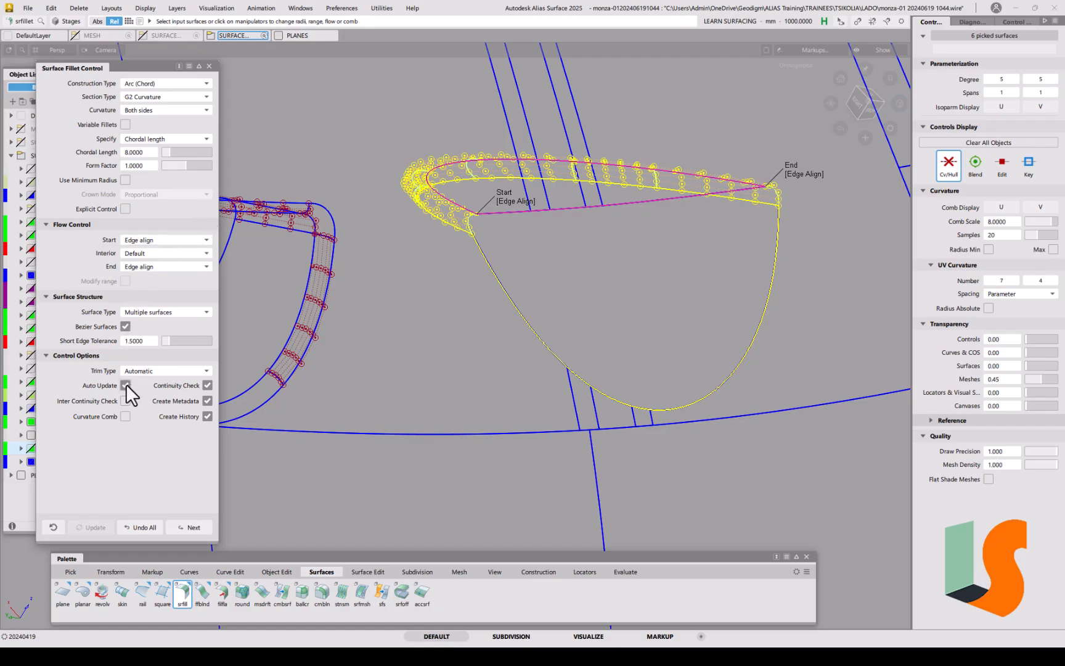
Step: Set fillet Flow Control Start and End to Default, then re-pick the six corner surfaces
click(170, 240)
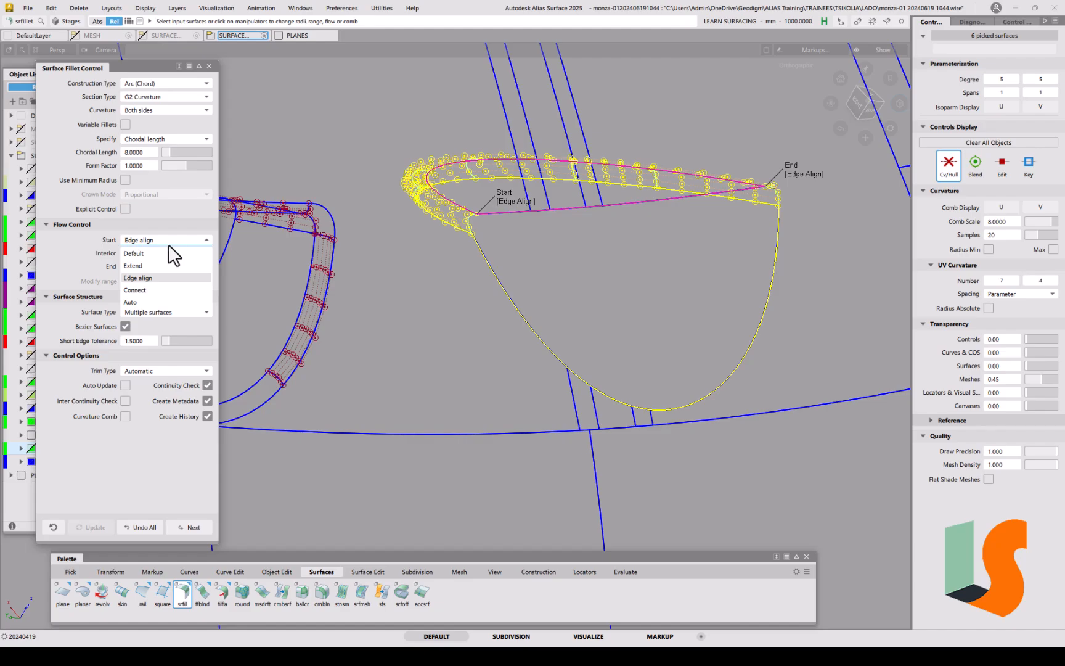
click(159, 266)
click(160, 266)
click(156, 280)
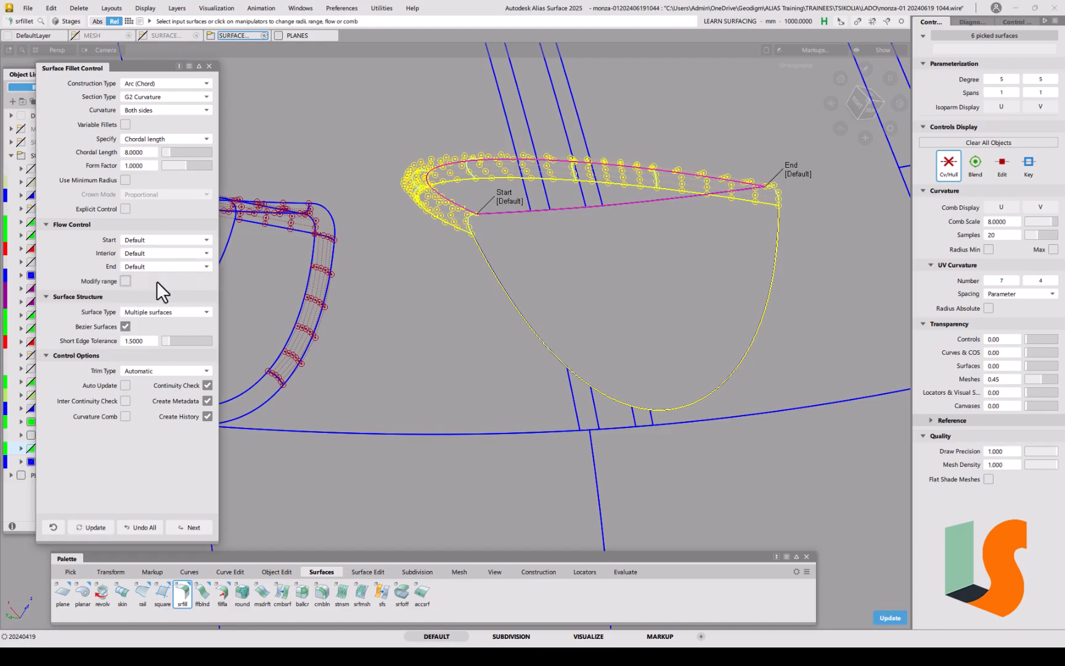
alt+shift+drag(657, 209, 614, 219)
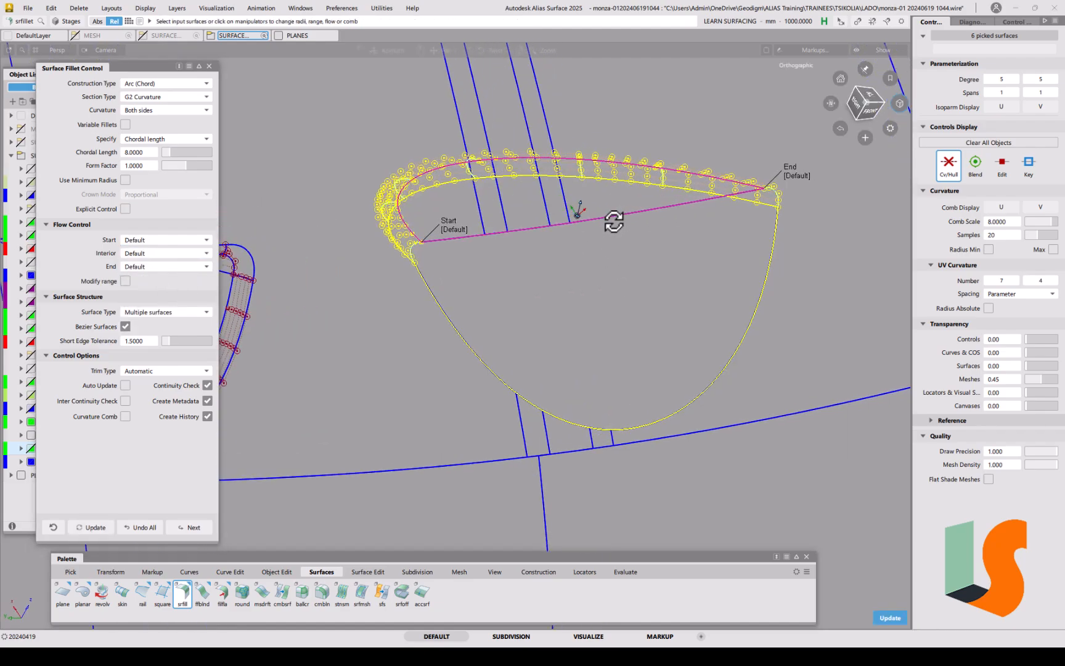
ctrl+shift+drag(584, 356, 705, 420)
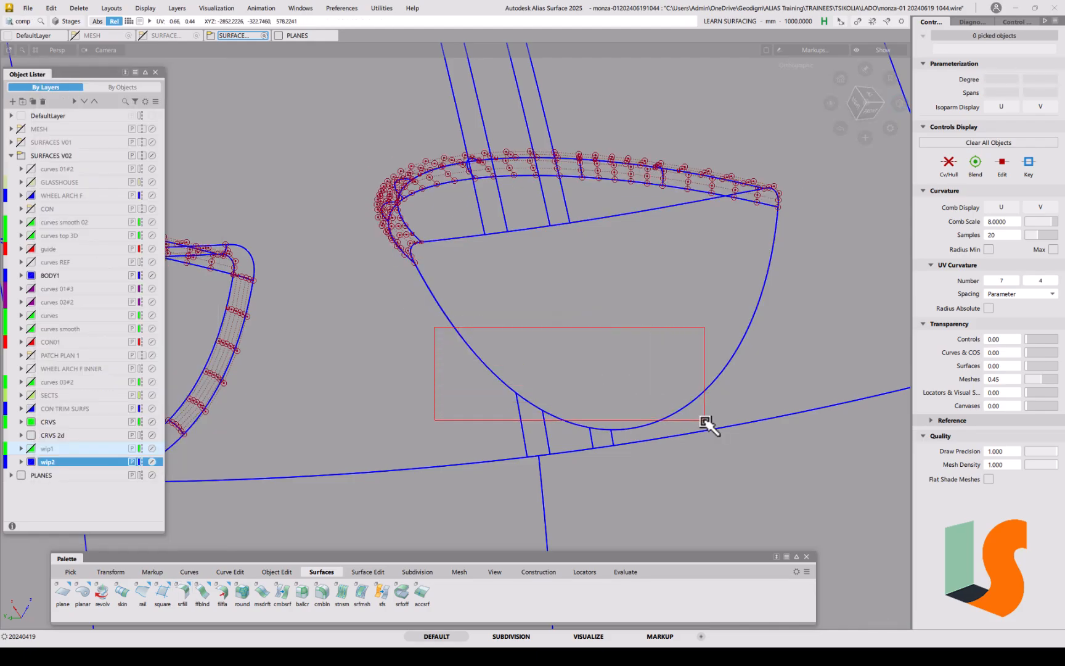
drag(610, 412, 608, 417)
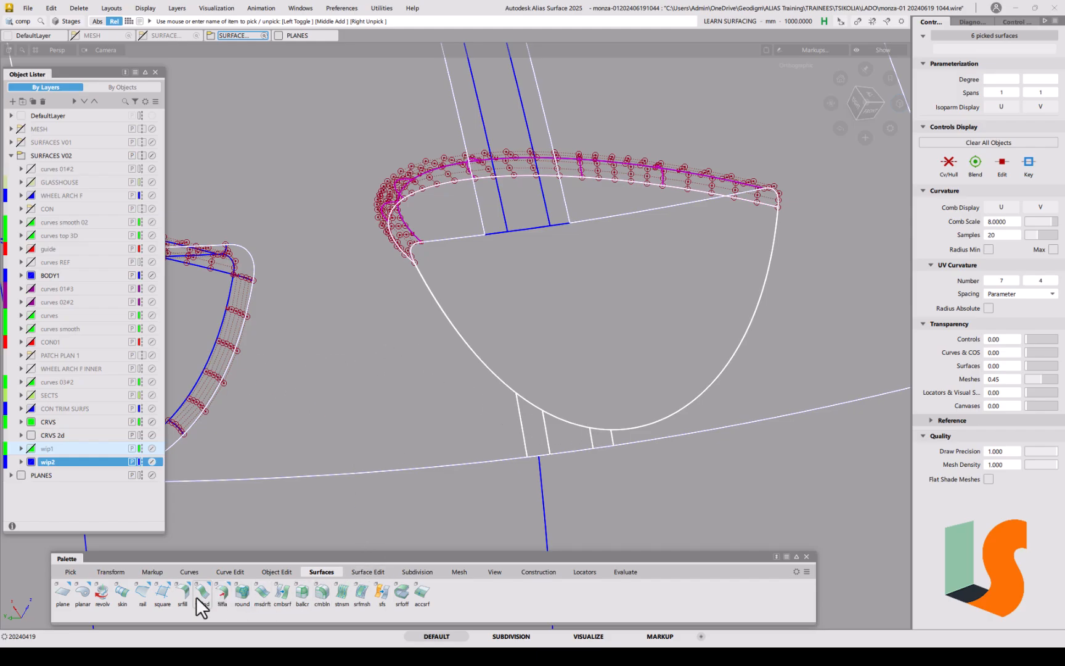
Step: Run the surface fillet and pick the surfaces along the fillet's lower edge
click(179, 593)
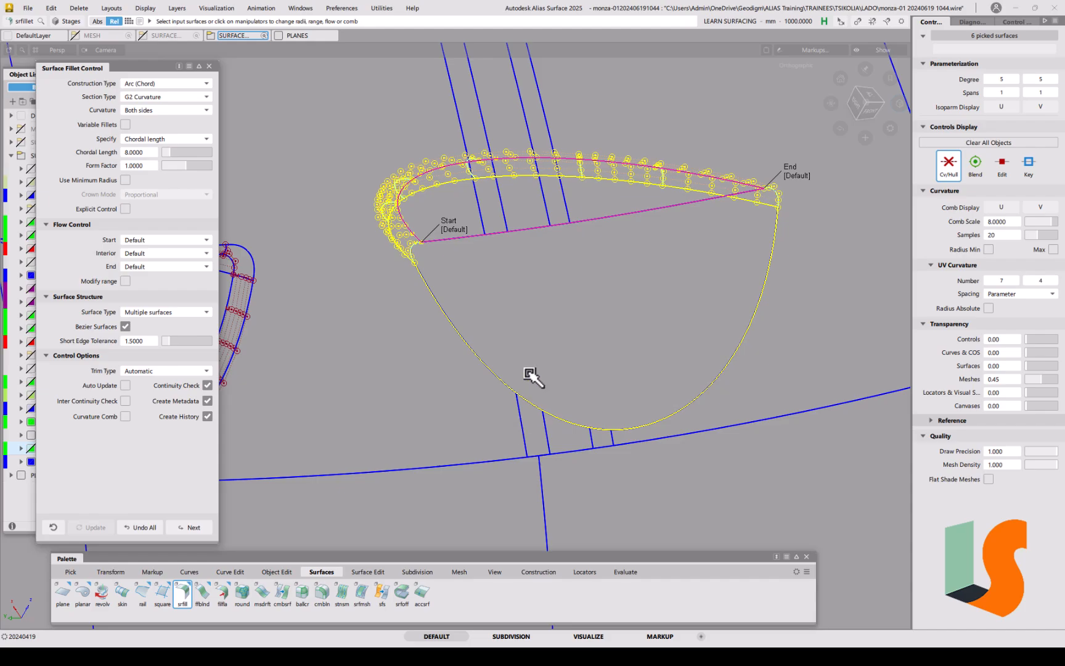
drag(508, 428, 649, 388)
drag(616, 434, 590, 390)
alt+shift+drag(602, 256, 498, 247)
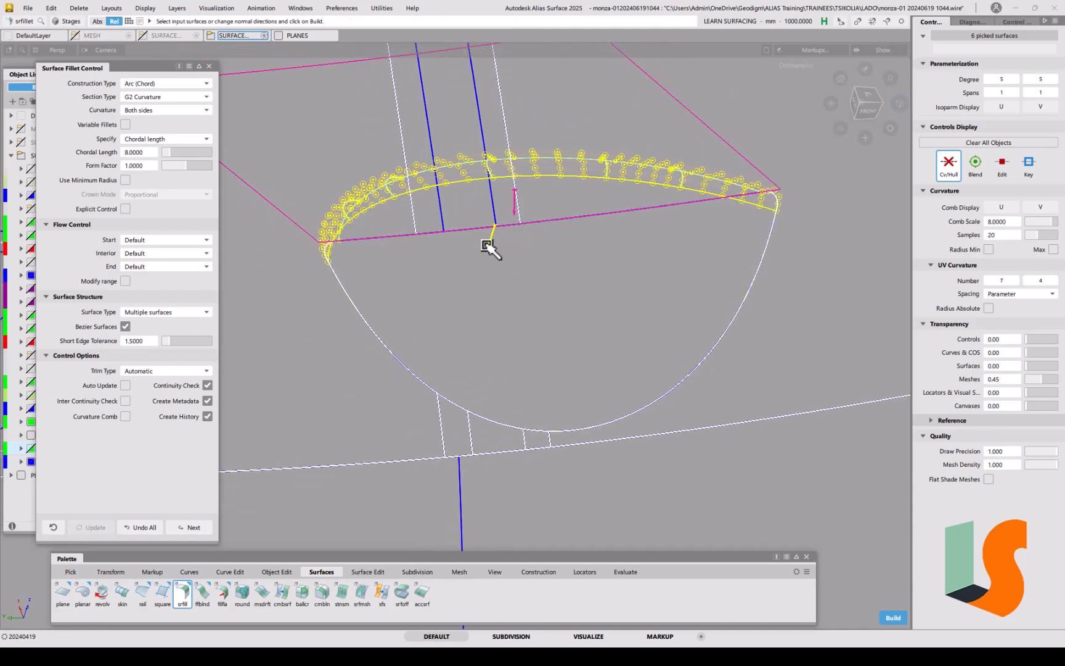
alt+shift+drag(450, 235, 616, 256)
alt+shift+middle_drag(617, 255, 577, 277)
alt+shift+right_drag(577, 277, 574, 321)
alt+shift+middle_drag(574, 321, 622, 295)
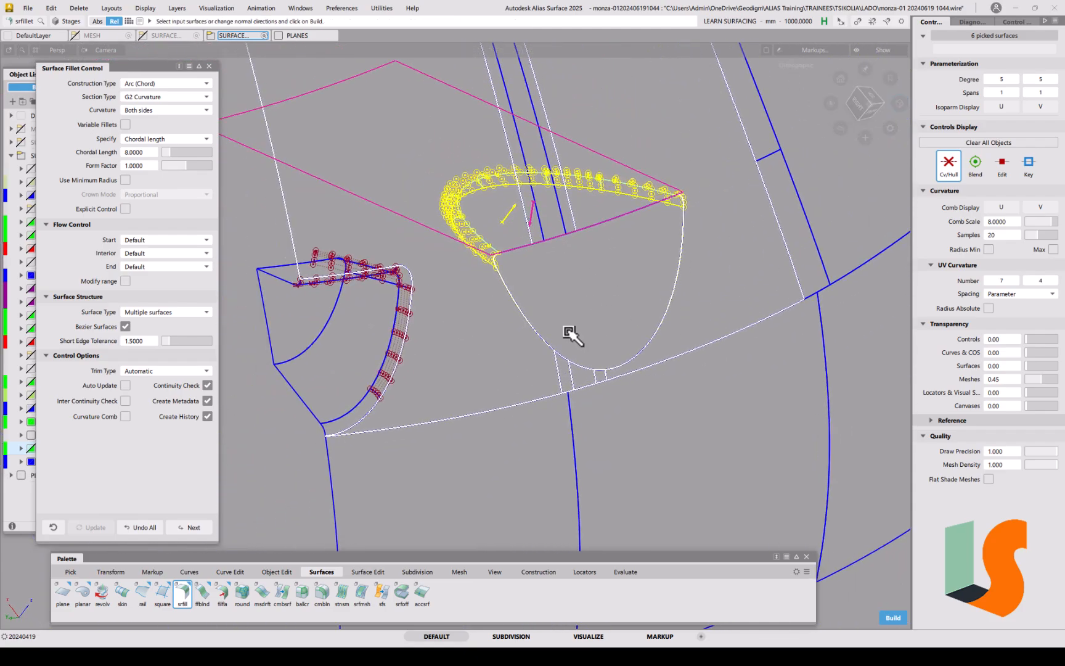
ctrl+shift+drag(655, 422, 527, 349)
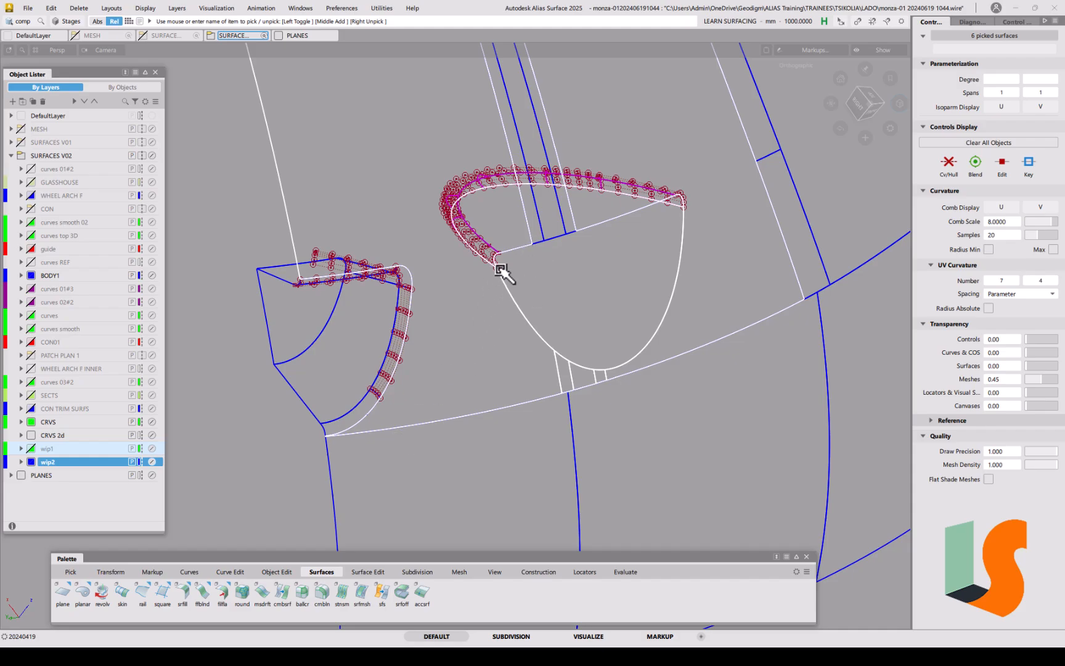
Step: Isolate the picked surfaces in wireframe, restart srfill and clear its input surfaces
key(alt+h)
key(1)
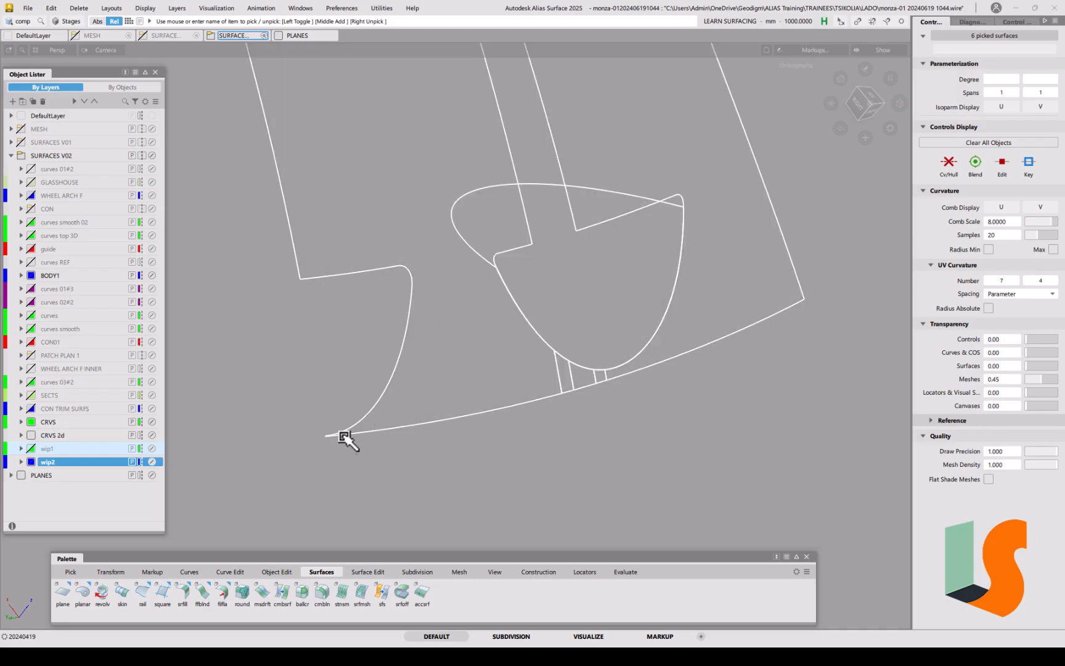
click(189, 599)
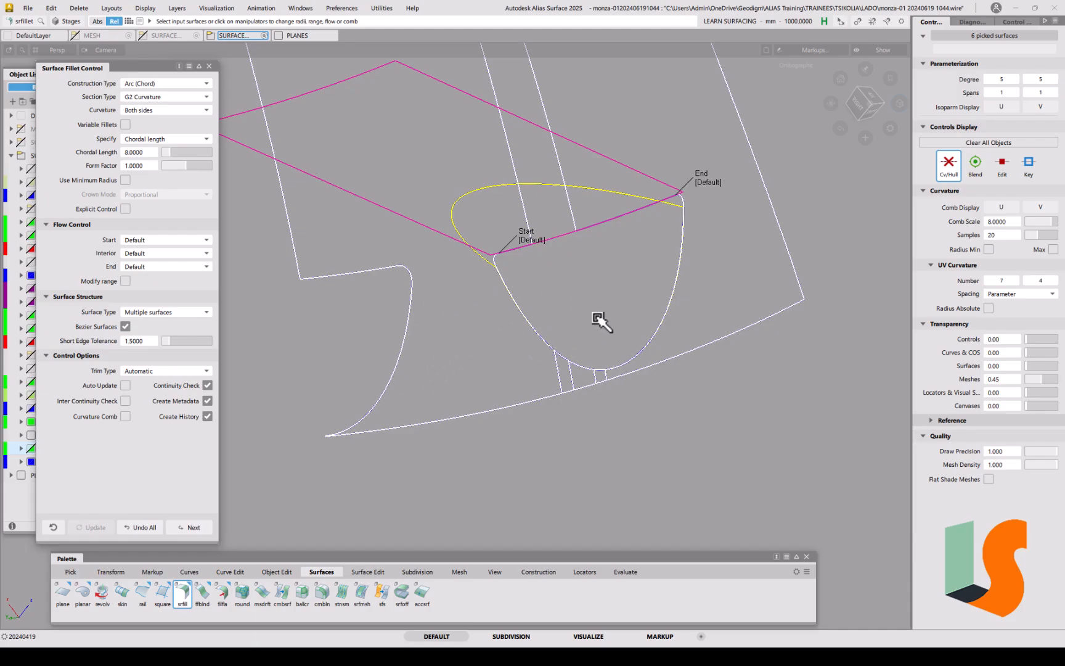
alt+shift+drag(581, 352, 421, 306)
alt+shift+drag(526, 314, 464, 340)
alt+shift+right_drag(481, 310, 535, 311)
alt+shift+middle_drag(503, 316, 500, 373)
key(ctrl+z)
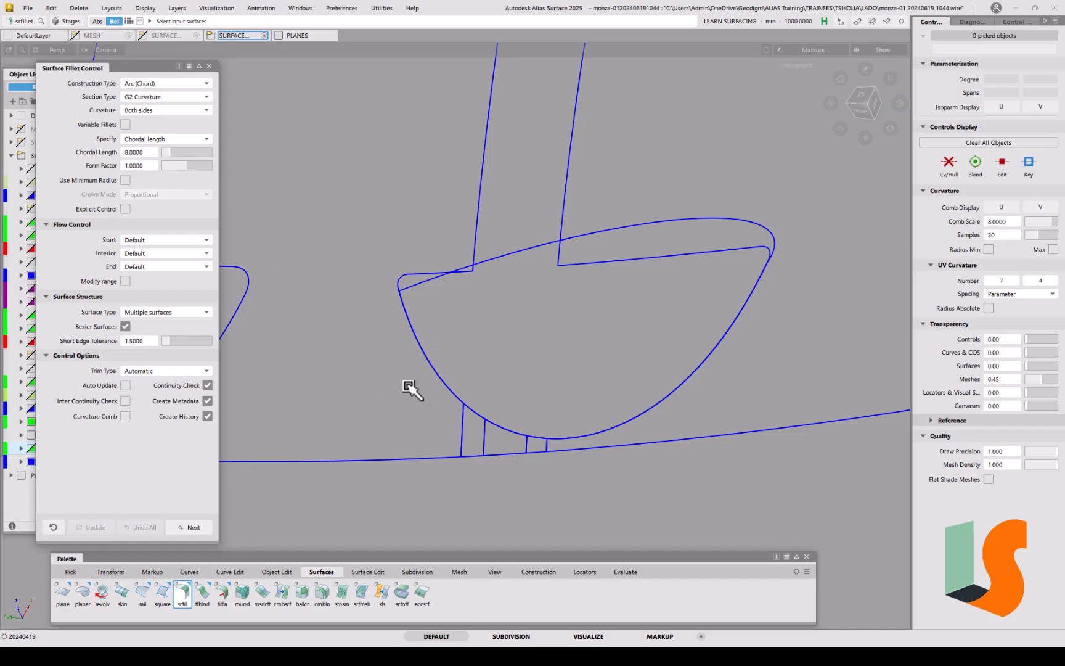
Step: Choose the wall and bowl surfaces and build a first fillet between them
click(432, 356)
alt+shift+drag(521, 313, 534, 293)
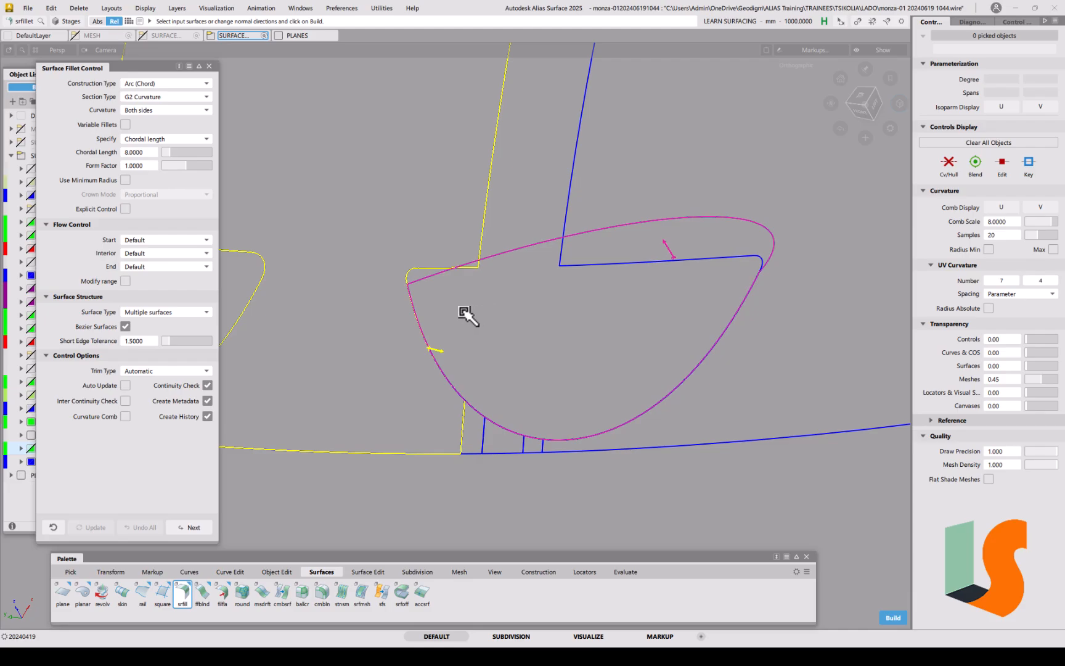
alt+shift+drag(483, 352, 664, 270)
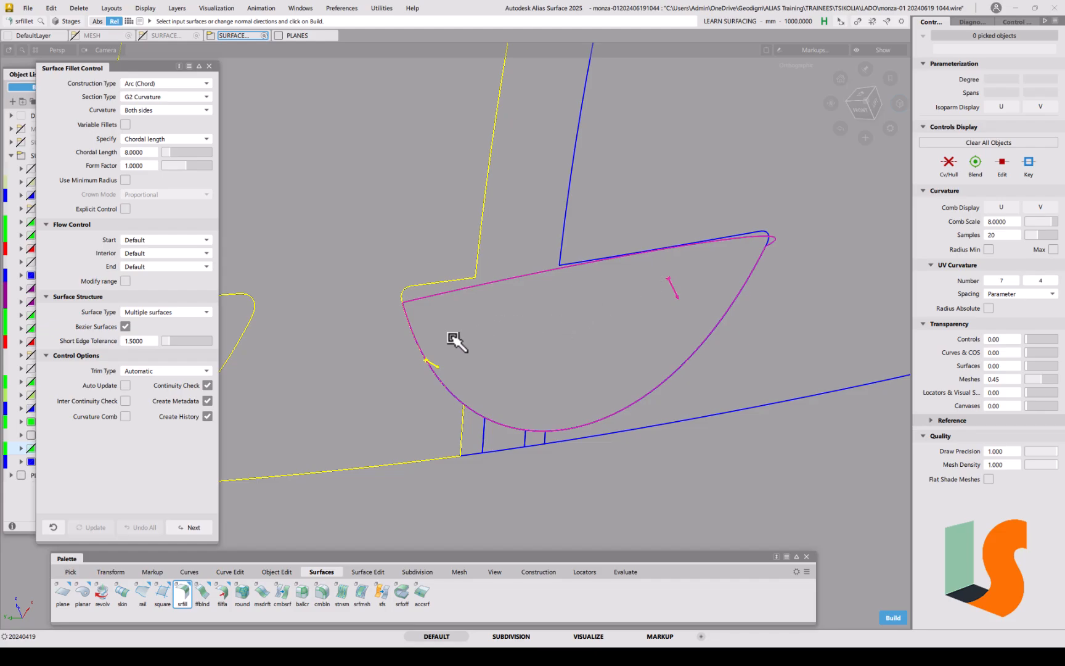
key(space)
alt+shift+drag(440, 290, 471, 322)
alt+shift+right_drag(470, 322, 481, 280)
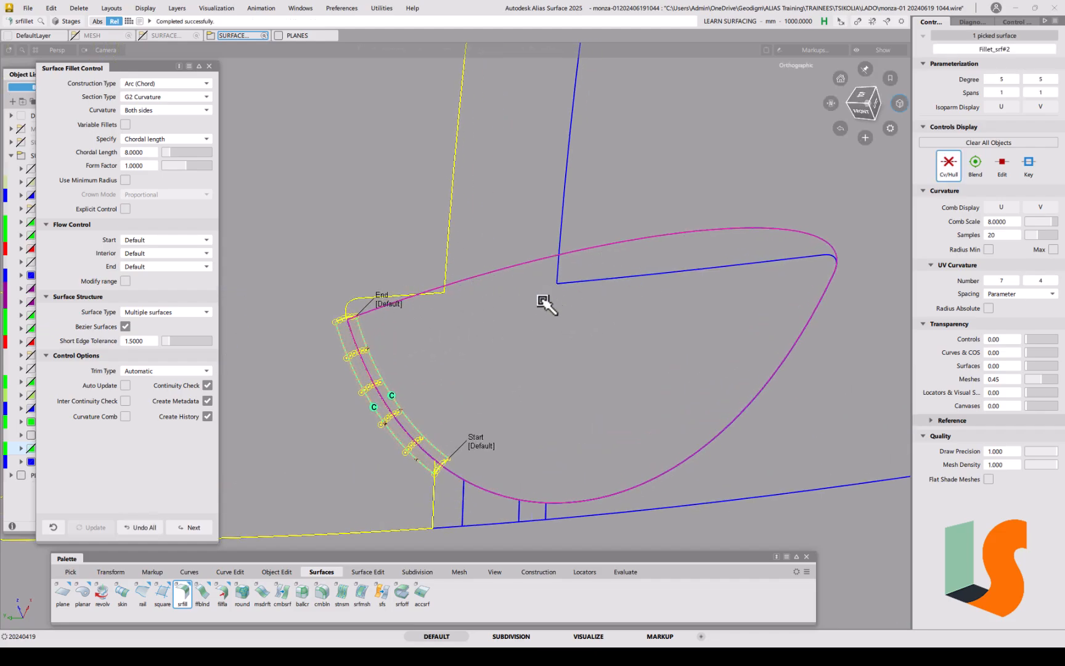
alt+shift+drag(527, 315, 538, 358)
alt+shift+middle_drag(548, 359, 504, 225)
alt+shift+drag(450, 275, 471, 291)
alt+shift+middle_drag(468, 290, 505, 267)
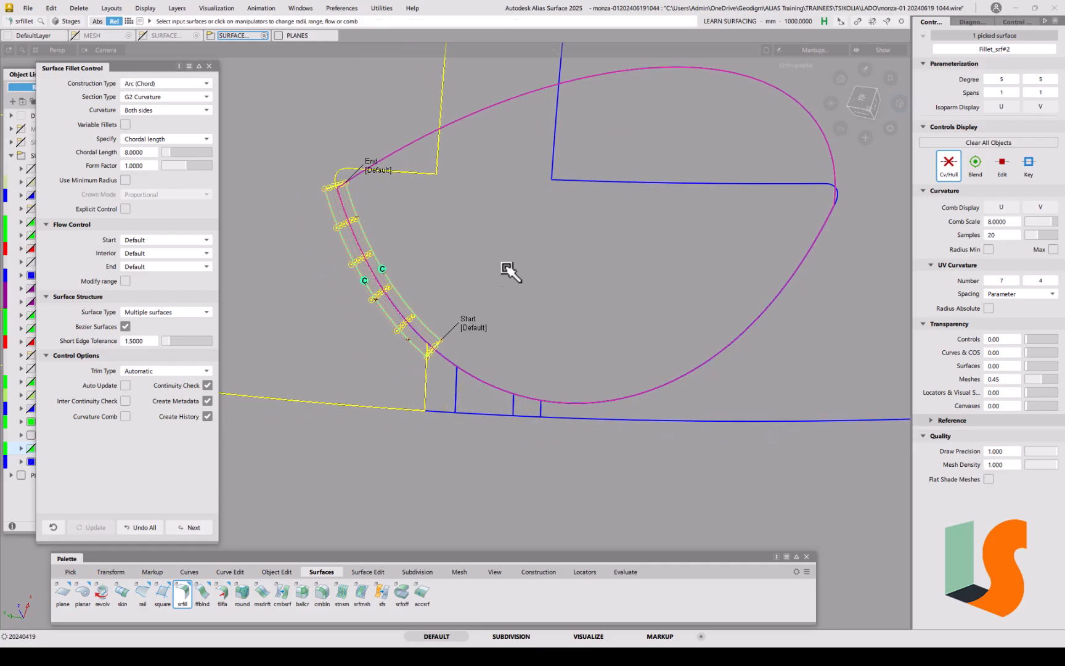
Step: Reselect the six corner surfaces, clear the fillet inputs and restart a fresh surface fillet
drag(454, 359, 551, 407)
alt+shift+drag(430, 345, 408, 330)
mouse_move(442, 371)
alt+shift+mouse_down()
mouse_move(476, 398)
mouse_move(487, 375)
mouse_move(440, 353)
alt+shift+mouse_up()
ctrl+shift+drag(392, 383, 366, 395)
drag(411, 334, 552, 435)
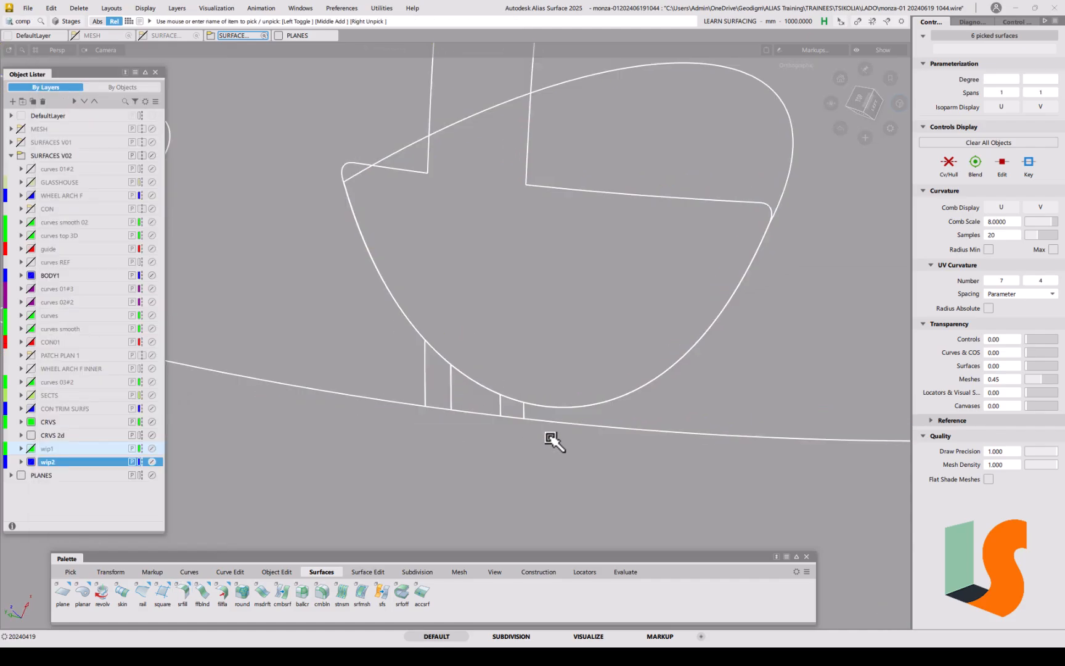
click(181, 595)
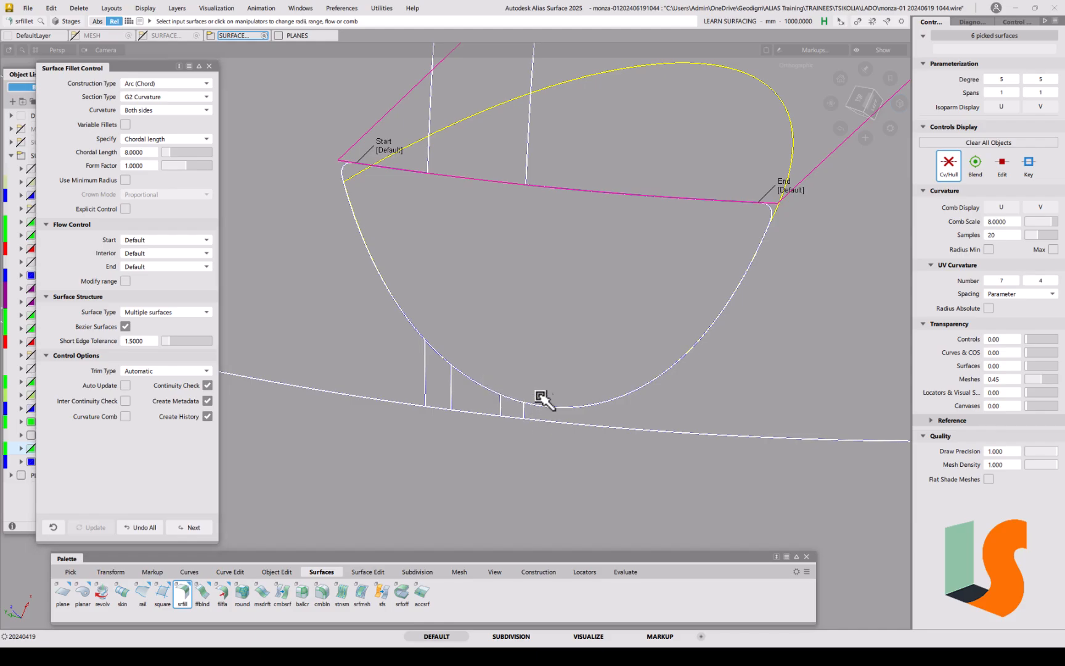
key(ctrl+z)
ctrl+shift+drag(423, 376, 407, 385)
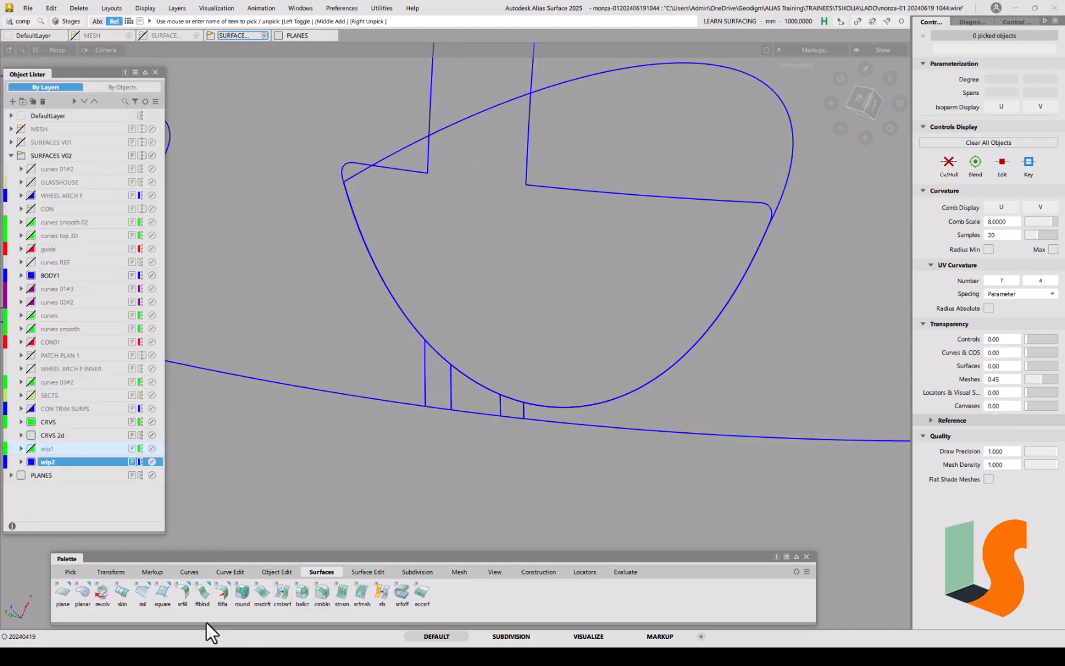
click(183, 593)
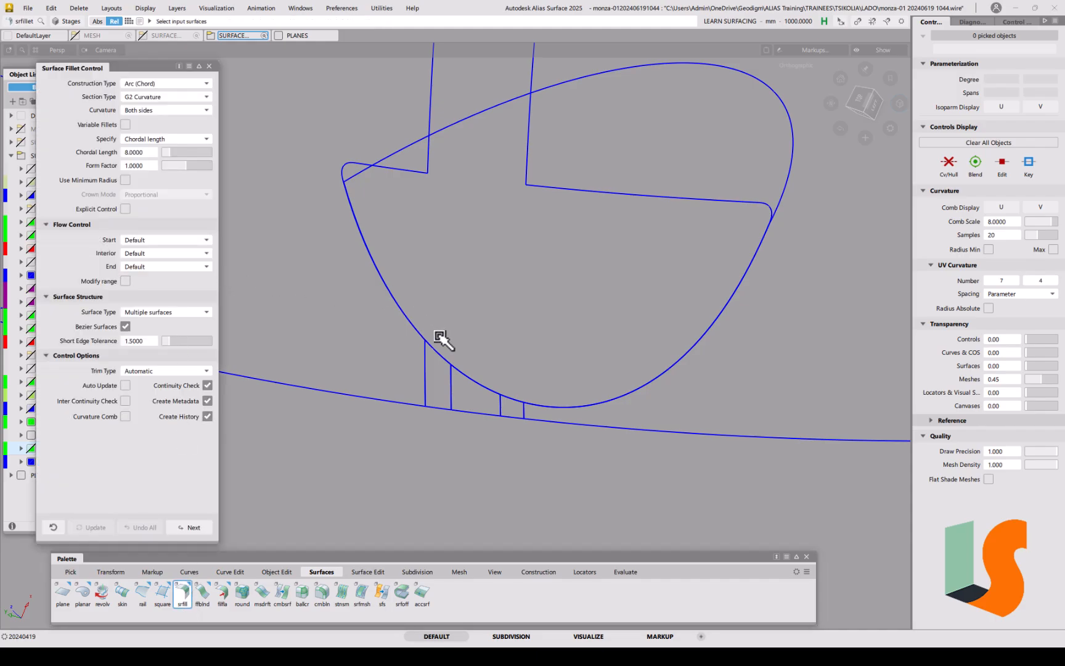
Step: Pick the two surfaces sharing the curved edge, flip the bowl normal and build Fillet_srf#2
drag(410, 293, 396, 324)
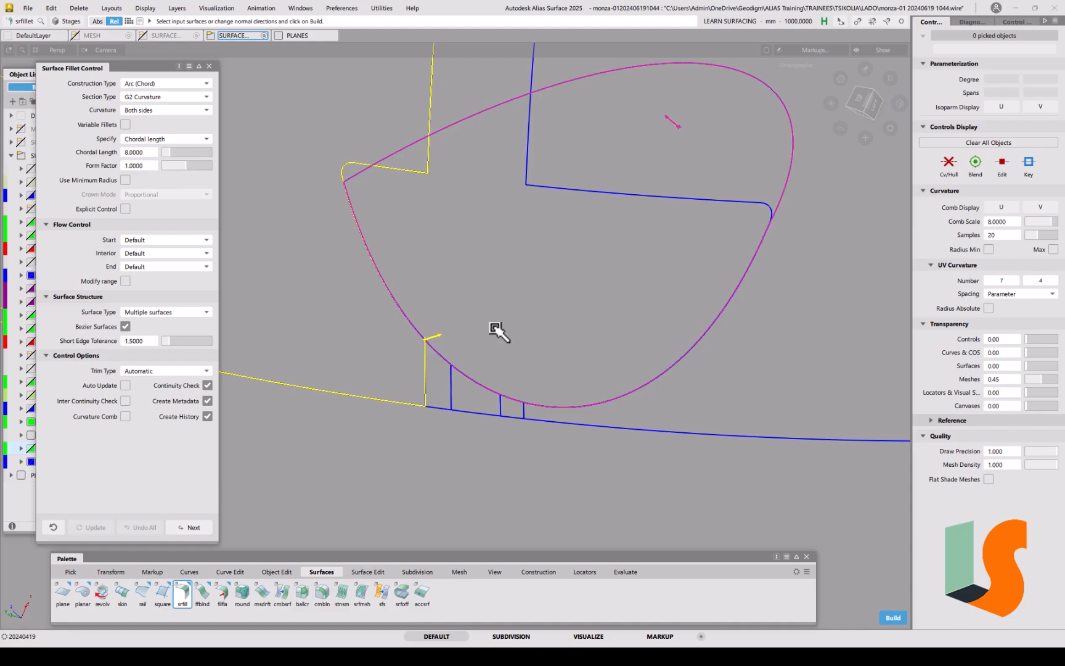
alt+shift+drag(533, 295, 631, 304)
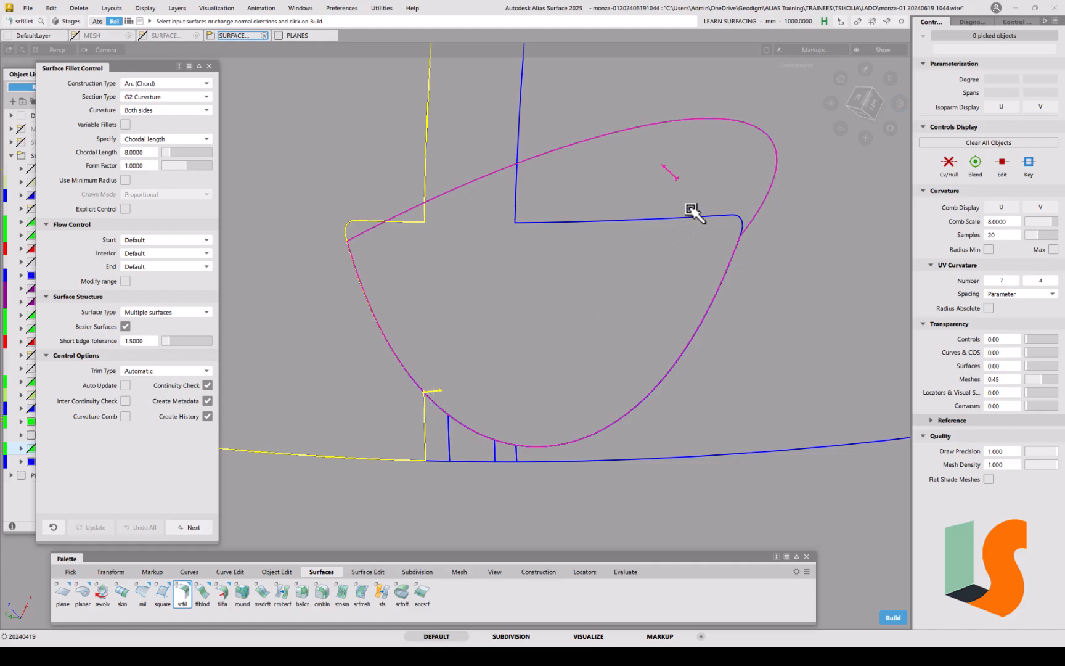
click(668, 169)
key(space)
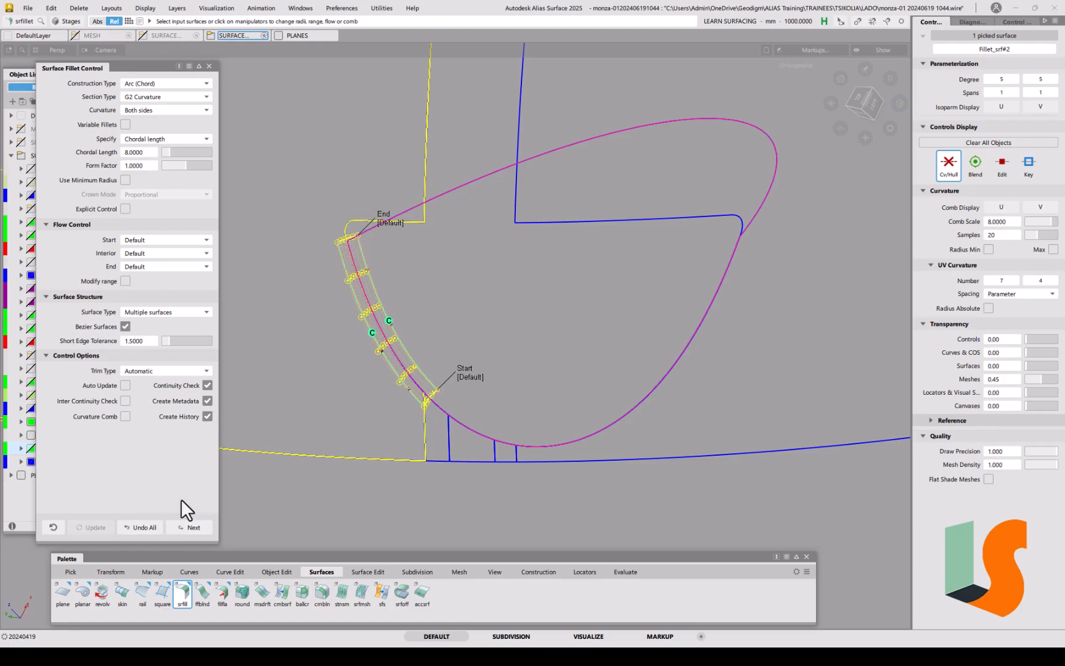
click(154, 372)
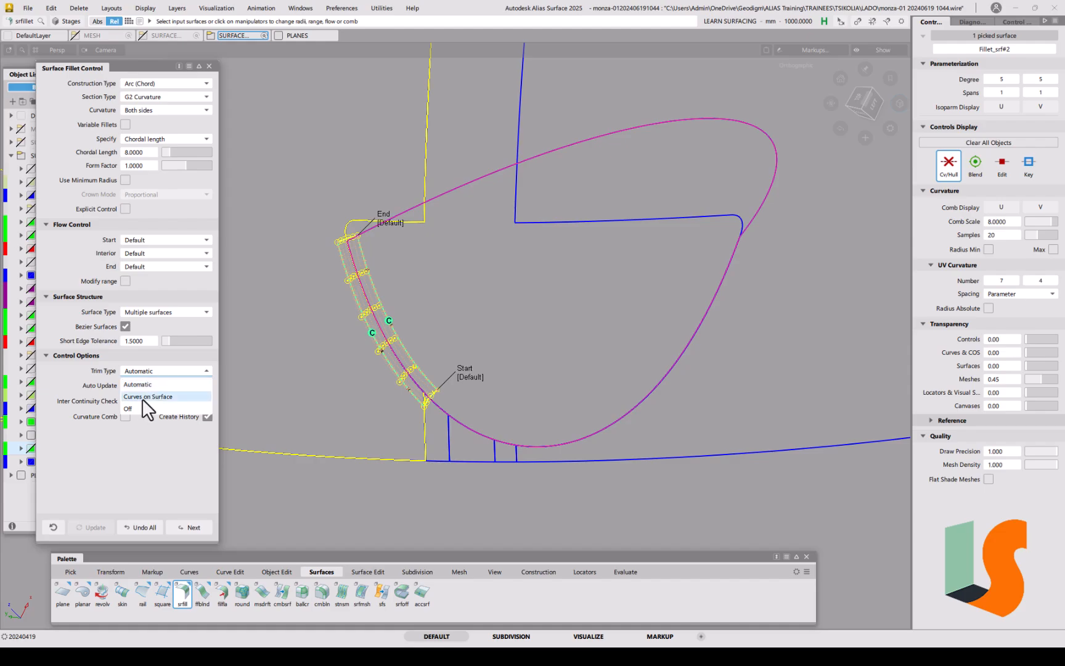
Step: Set trim type to Curves on Surface with automatic update and commit the fillet
click(148, 396)
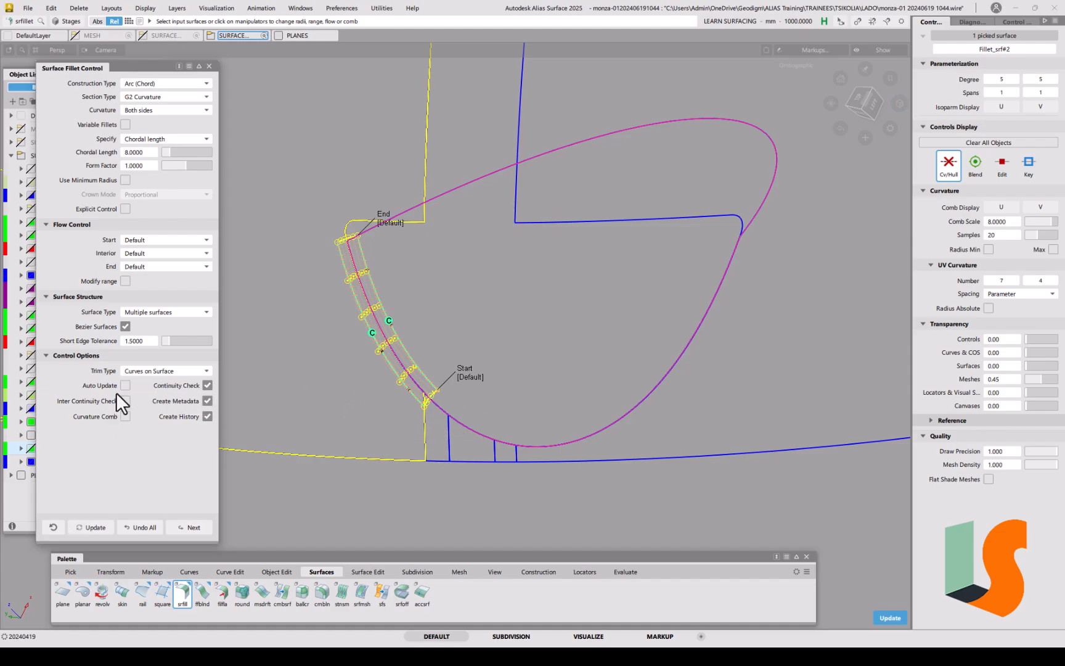
click(125, 385)
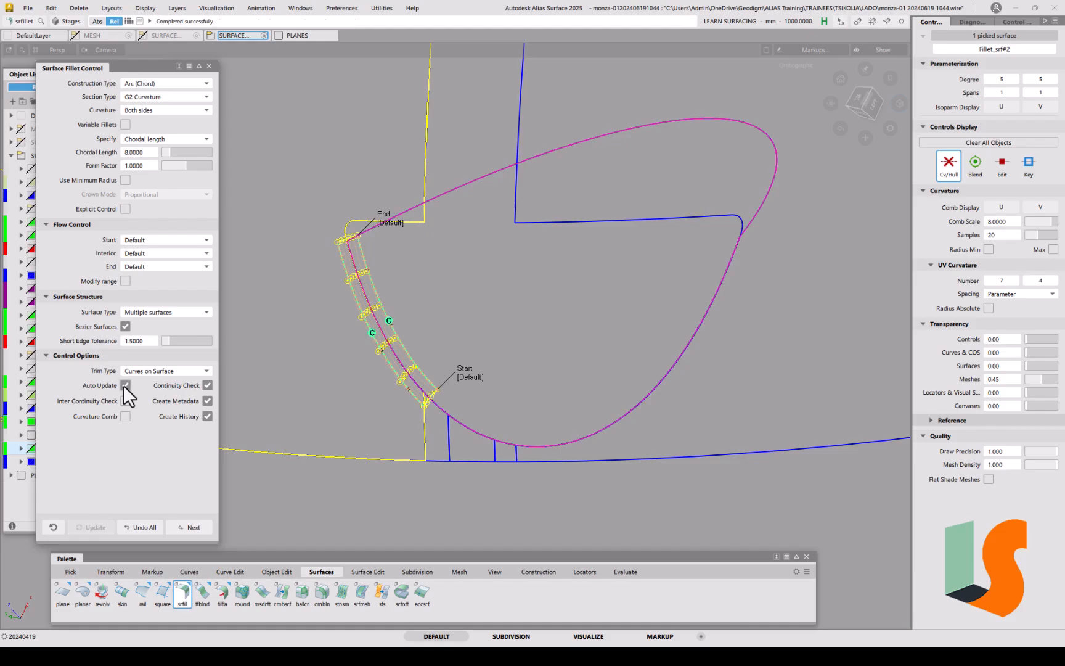
click(195, 528)
click(439, 424)
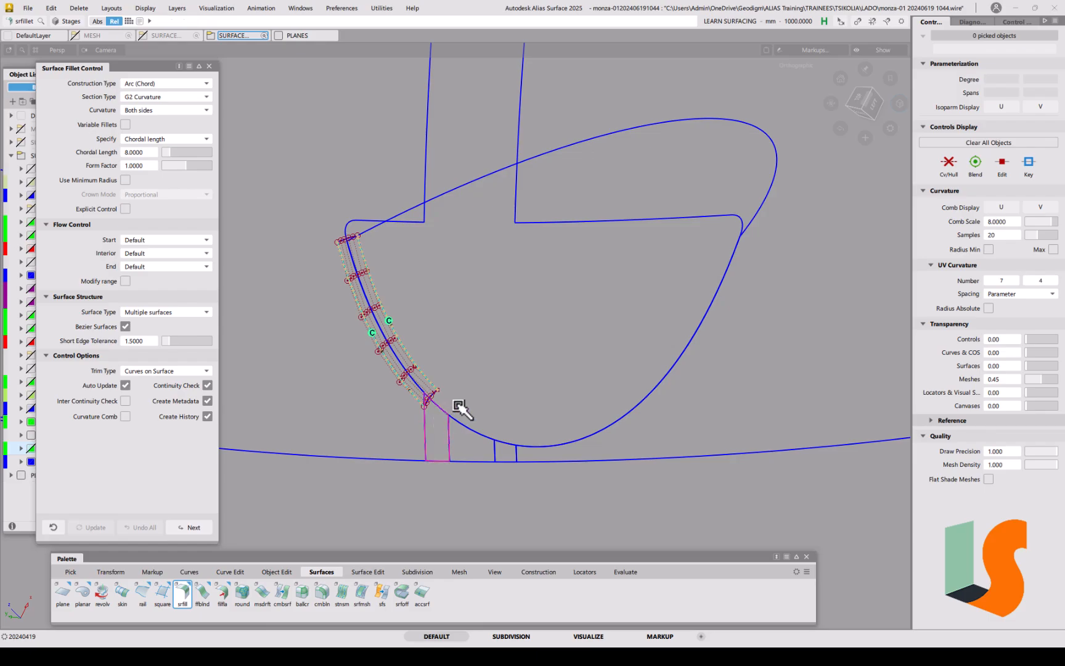
click(460, 408)
alt+shift+right_drag(444, 438, 468, 374)
alt+shift+middle_drag(468, 374, 463, 251)
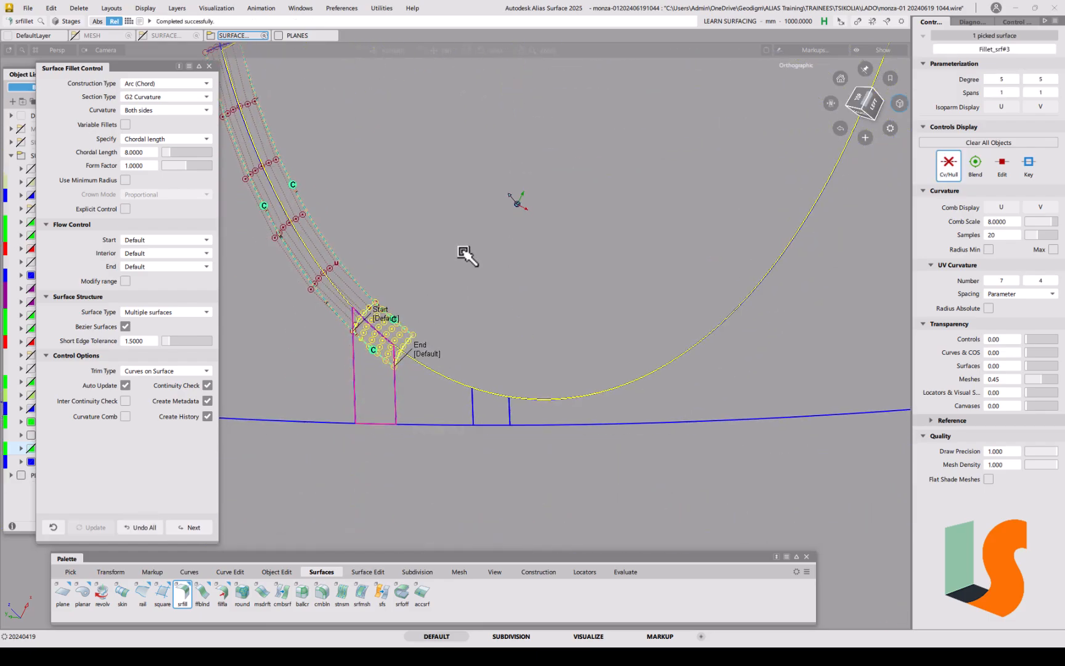
Step: Commit Fillet_srf#4 and build the next fillet along the arch
click(205, 528)
click(423, 388)
click(469, 338)
click(190, 527)
click(490, 412)
key(space)
alt+shift+drag(504, 383, 689, 372)
alt+shift+right_drag(690, 372, 654, 407)
alt+shift+middle_drag(657, 410, 388, 466)
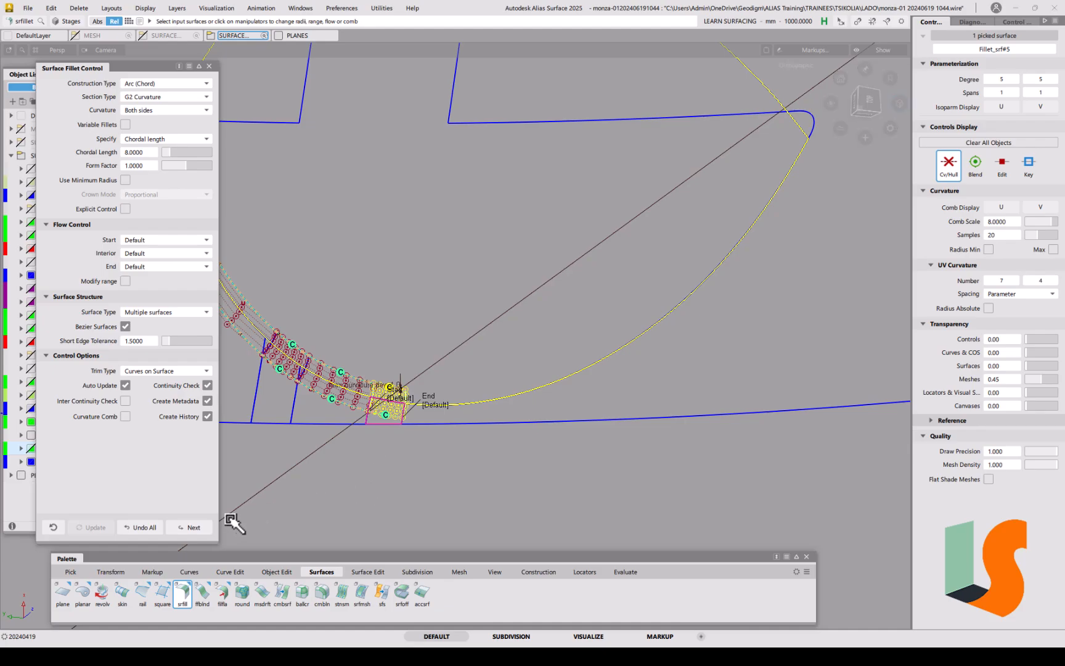
Step: Build the fillet between the picked surfaces along the wheel arch and commit it
click(188, 527)
click(555, 382)
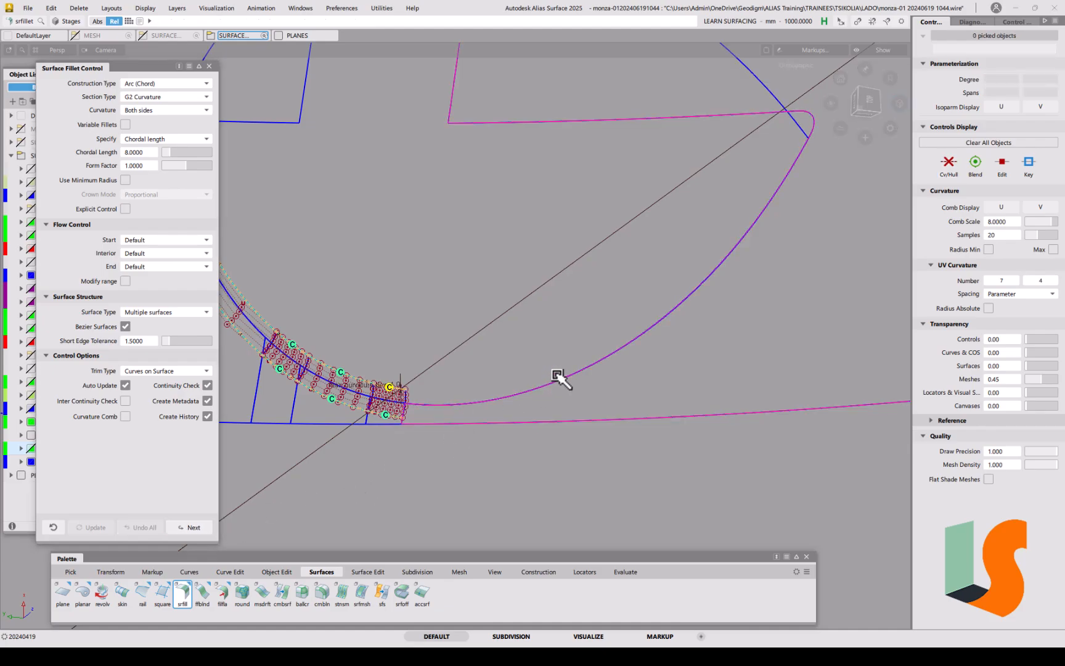
alt+shift+drag(484, 364, 455, 352)
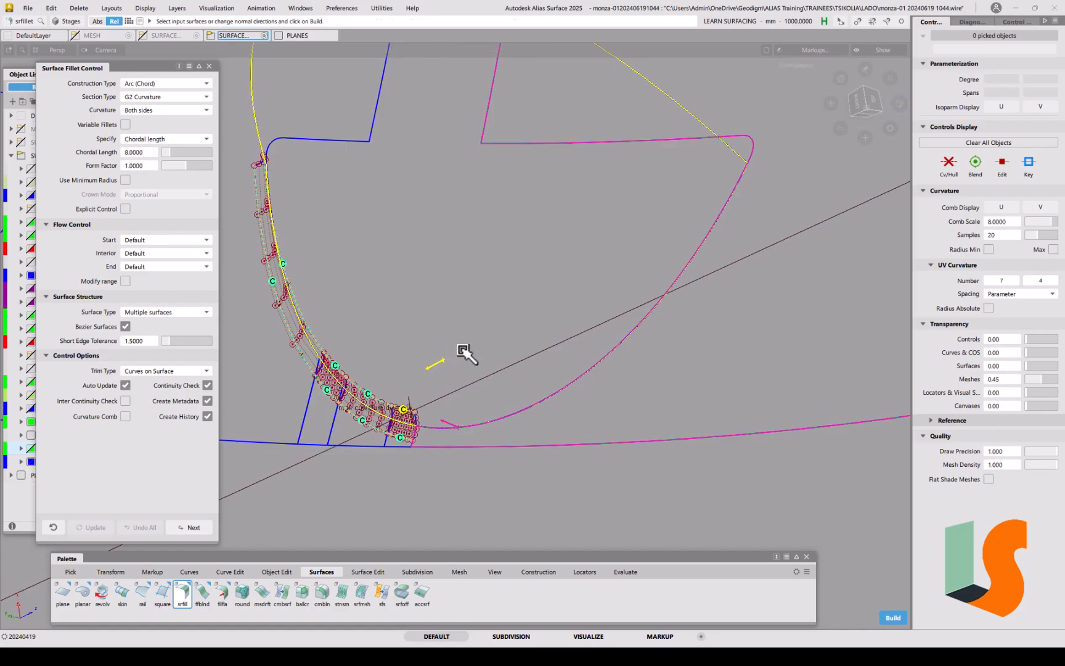
key(space)
alt+shift+drag(568, 329, 543, 362)
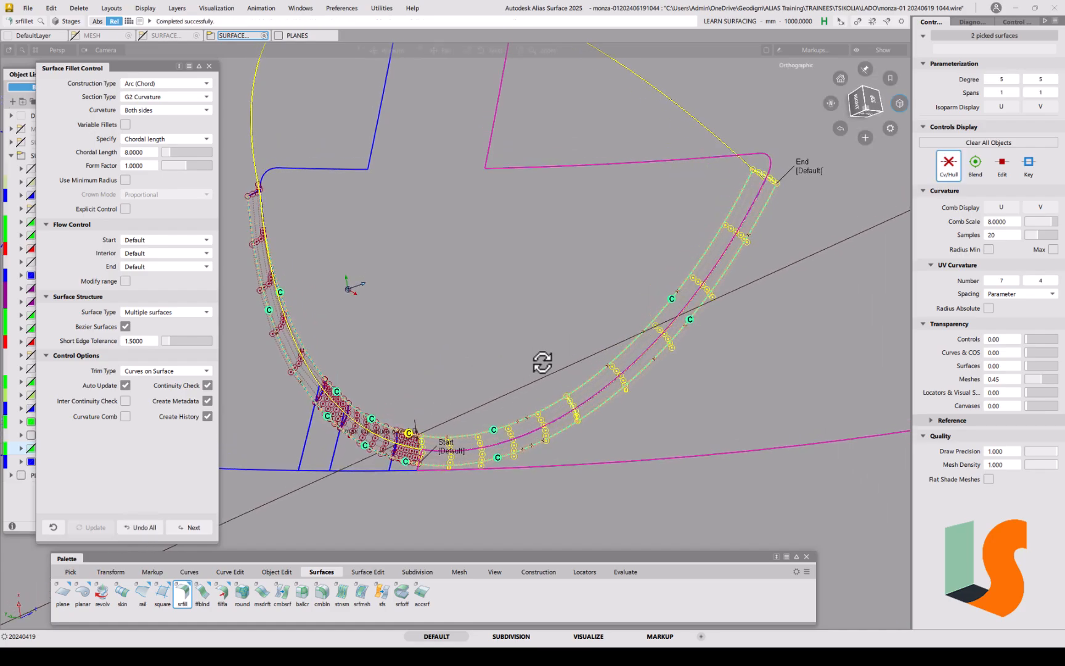
alt+shift+middle_drag(543, 362, 547, 295)
key(space)
Step: Zoom and orbit to inspect the fillet corner, clearing the parameter marker there
alt+shift+right_drag(391, 375, 399, 285)
alt+shift+middle_drag(464, 363, 503, 315)
alt+shift+drag(507, 356, 346, 324)
alt+shift+right_drag(445, 322, 435, 359)
alt+shift+middle_drag(436, 359, 476, 364)
alt+shift+drag(476, 362, 416, 340)
alt+shift+right_drag(455, 327, 468, 314)
alt+shift+drag(469, 326, 532, 336)
drag(552, 337, 599, 341)
alt+shift+drag(498, 344, 549, 388)
click(581, 483)
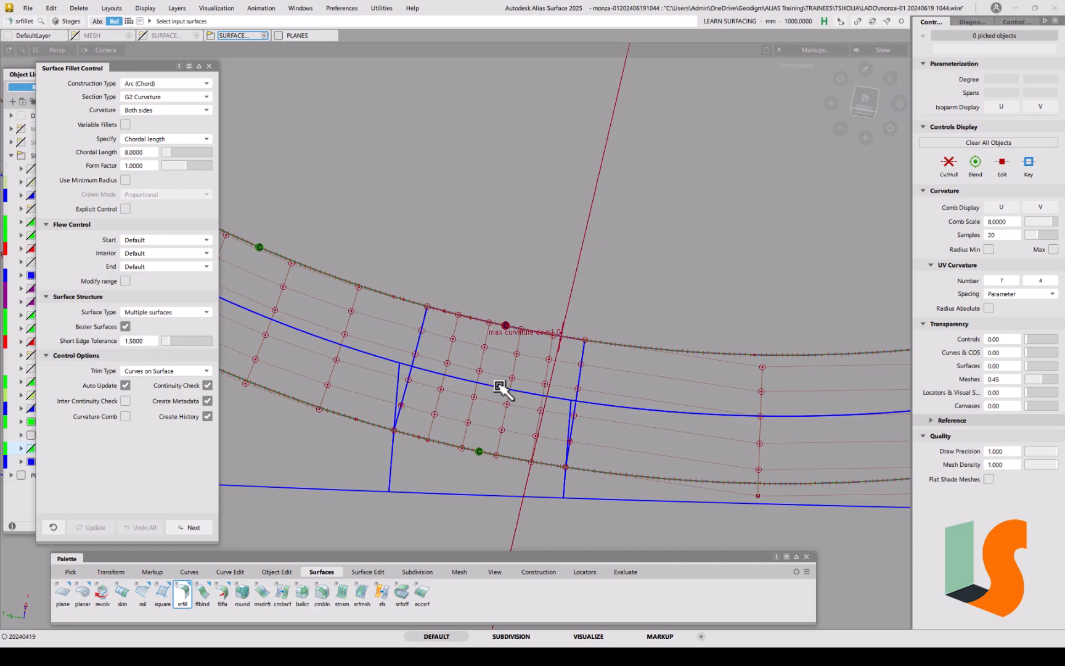
Step: Run srfcon on both patch edges, showing curvature deviations near 0.45 and 0.61
alt+shift+drag(380, 390, 404, 388)
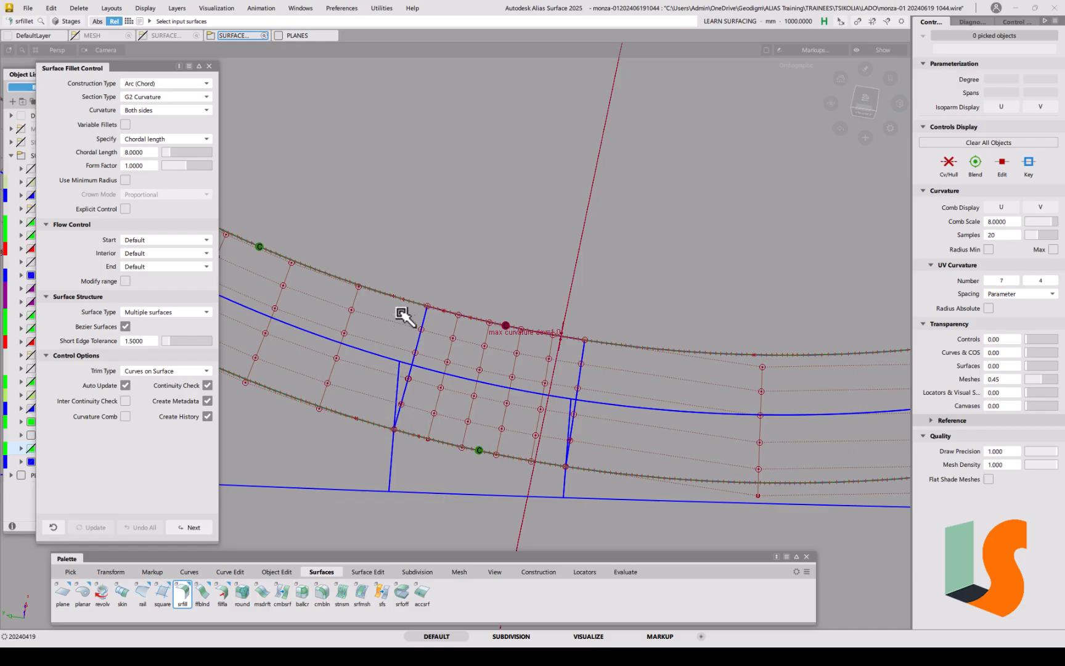
alt+shift+drag(500, 380, 513, 342)
click(625, 571)
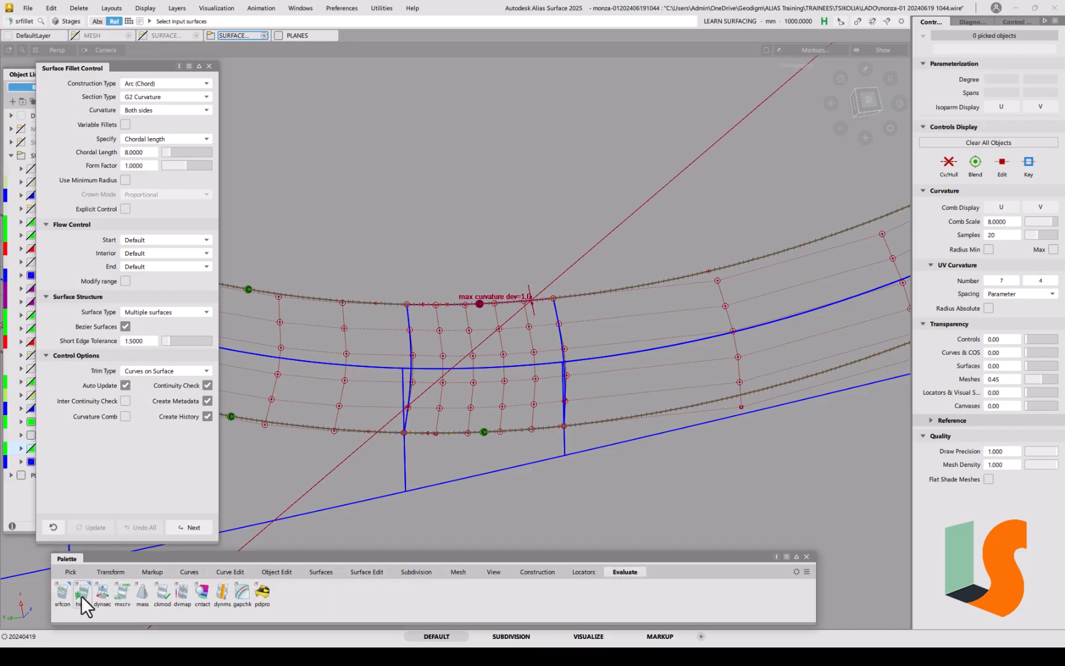
double_click(64, 593)
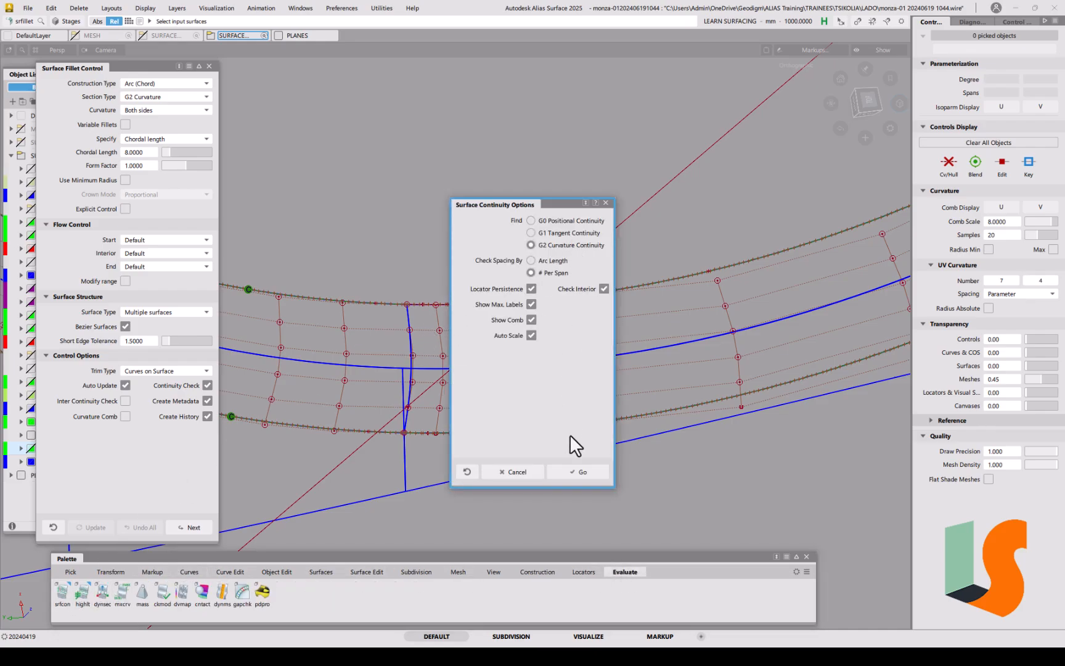
click(578, 471)
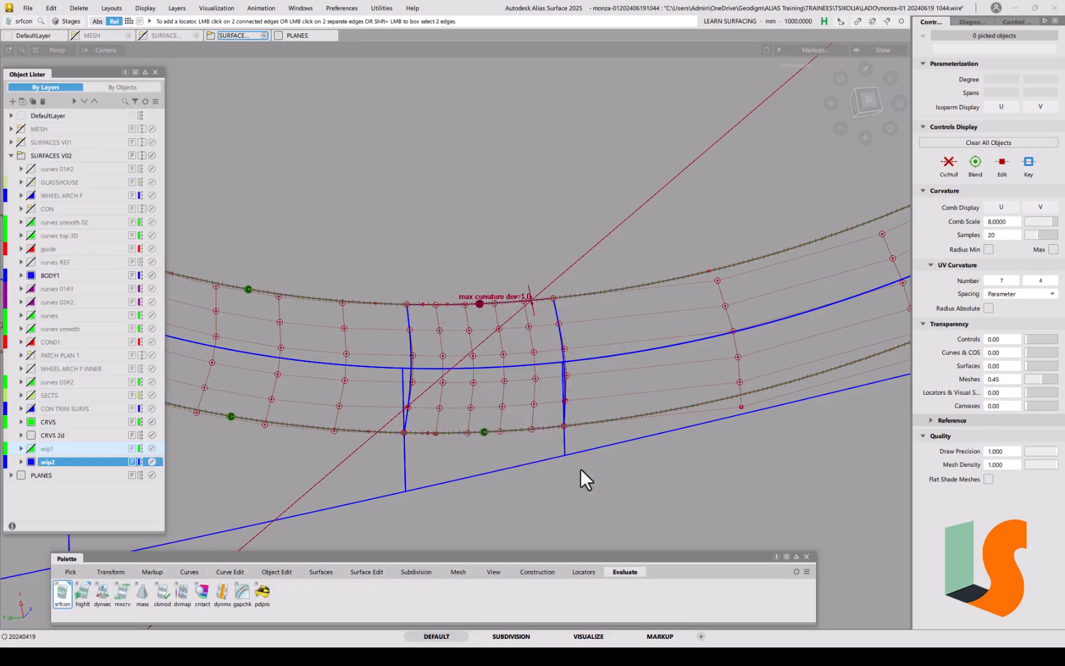
click(411, 336)
click(564, 343)
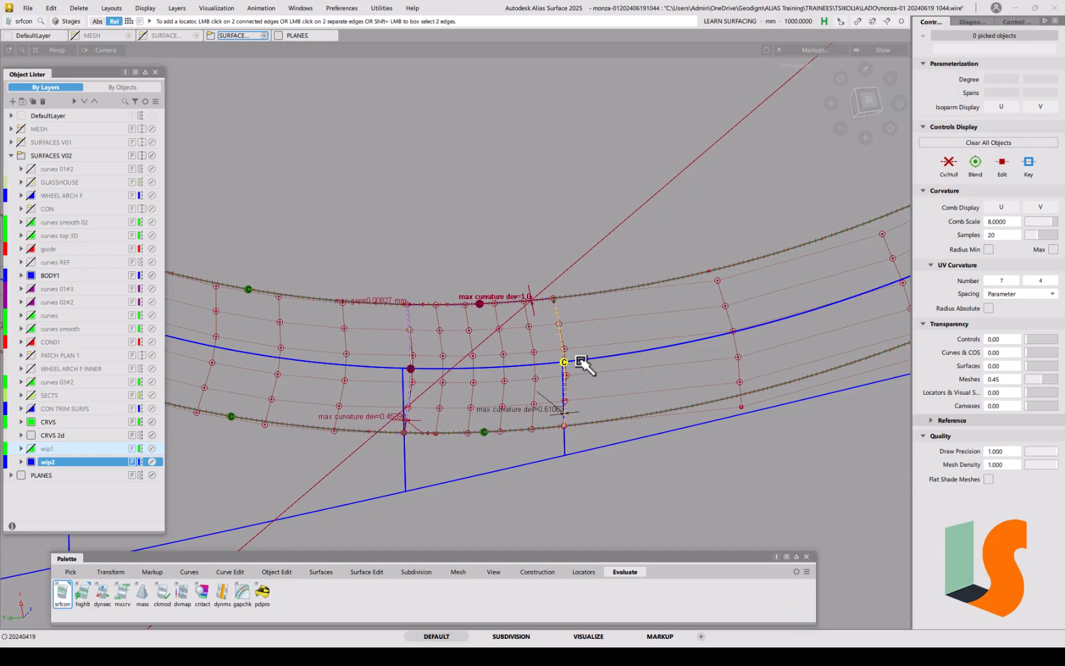
scroll(586, 352, up, 2)
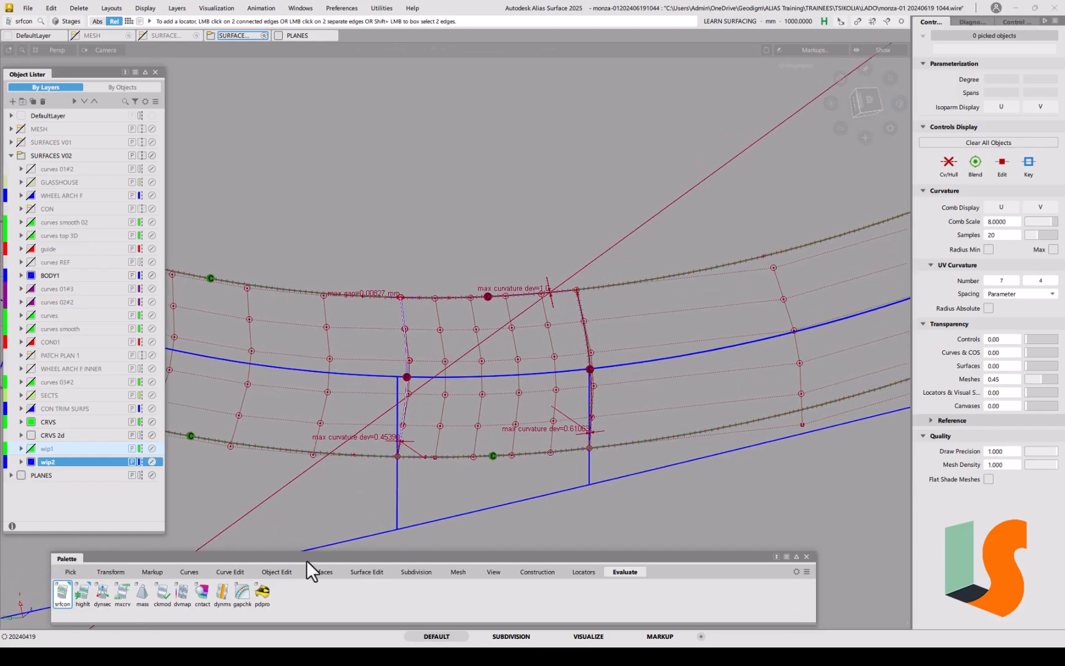
Step: Open the Align options and set continuity to G2
click(278, 572)
double_click(161, 594)
click(127, 106)
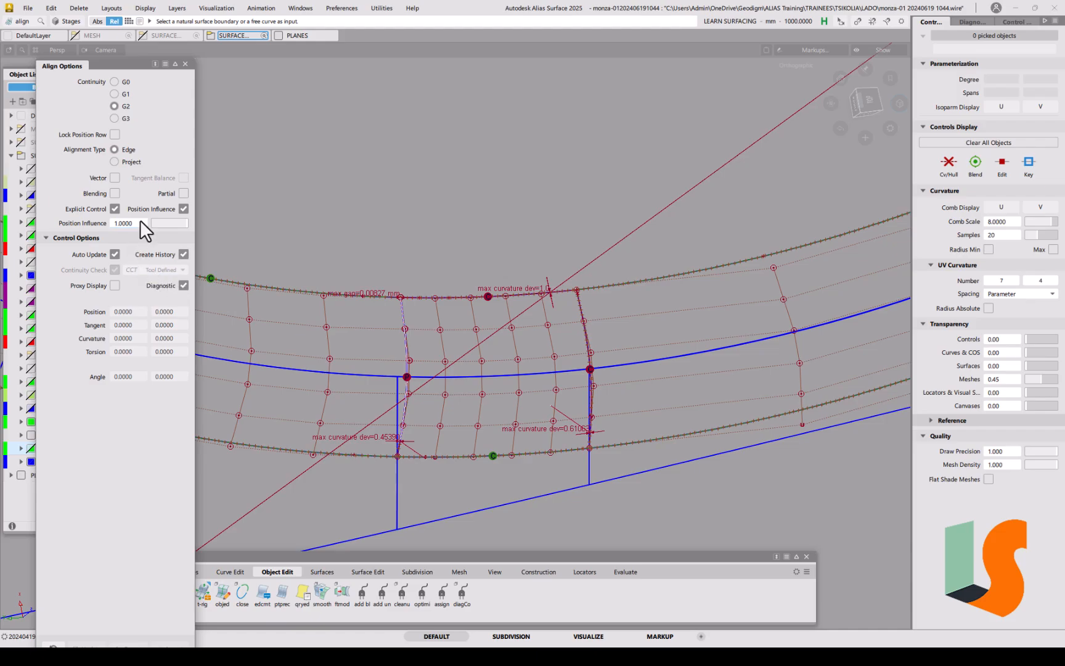
Step: G2-align the corner patch's left side edge to its neighbouring surface, removing history
click(407, 333)
click(427, 349)
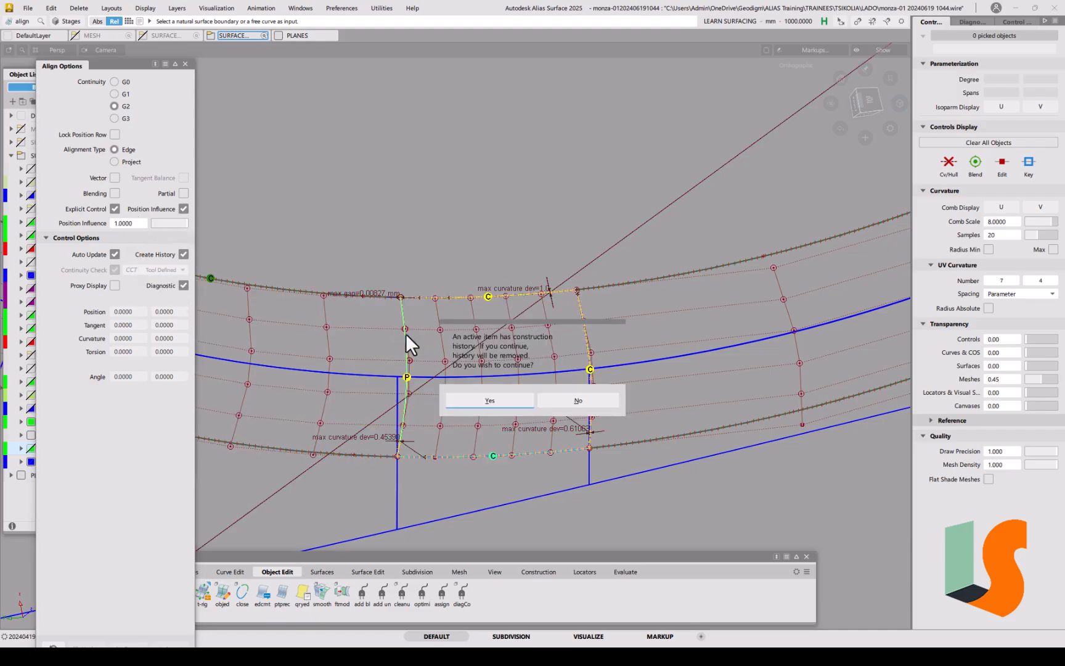
click(490, 400)
click(407, 340)
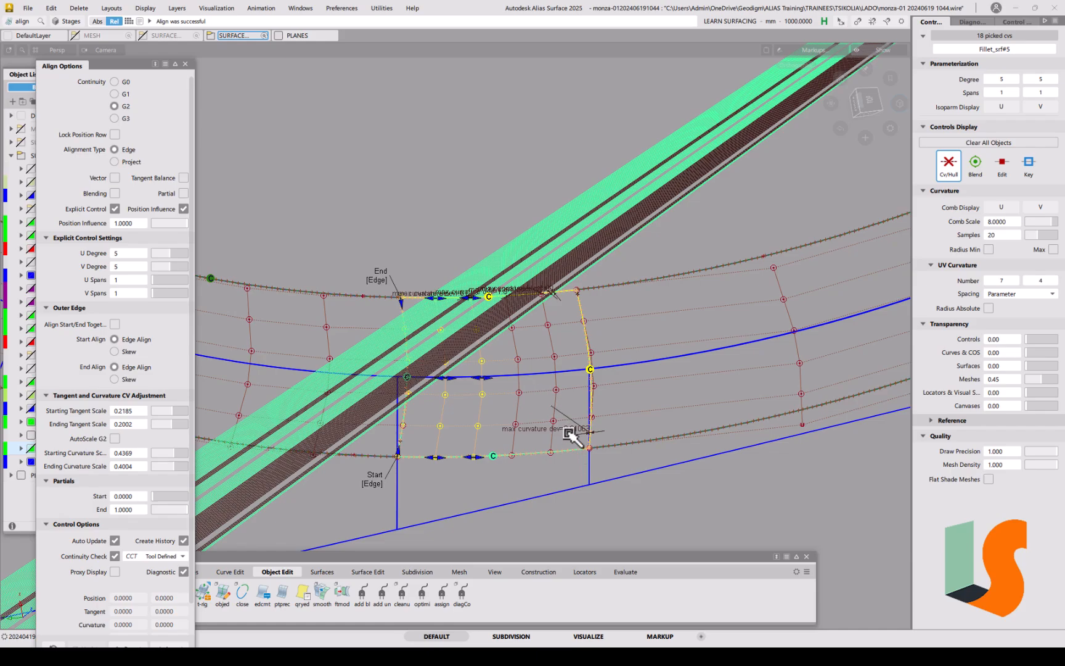
key(space)
Step: Align the patch's other side edge to the adjacent surface edge
click(583, 320)
click(583, 320)
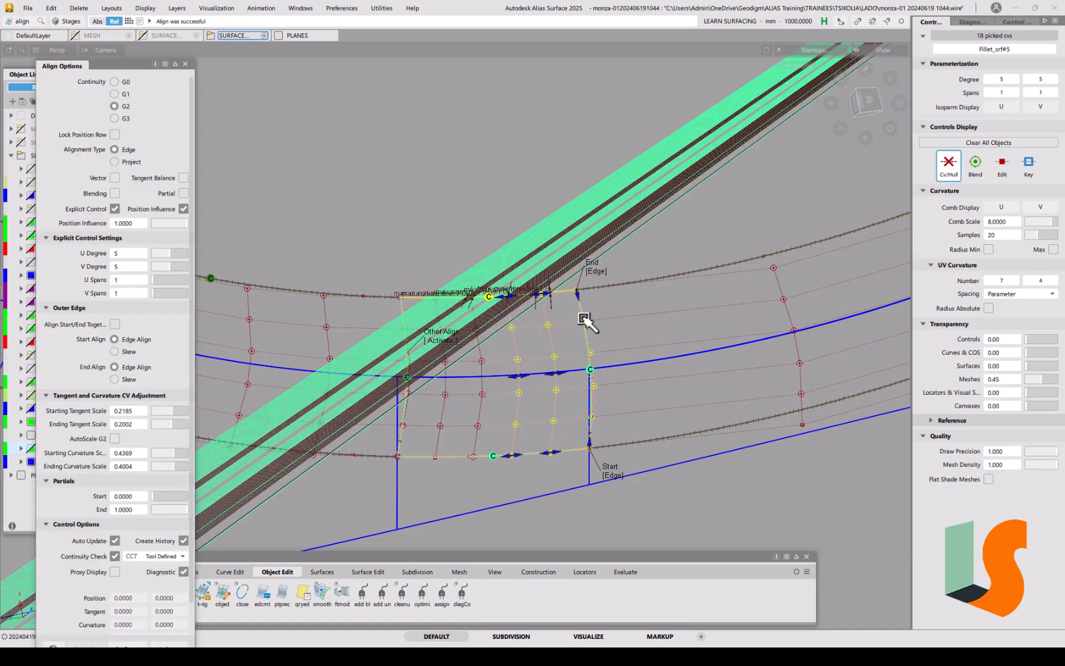
key(space)
ctrl+shift+drag(552, 329, 494, 295)
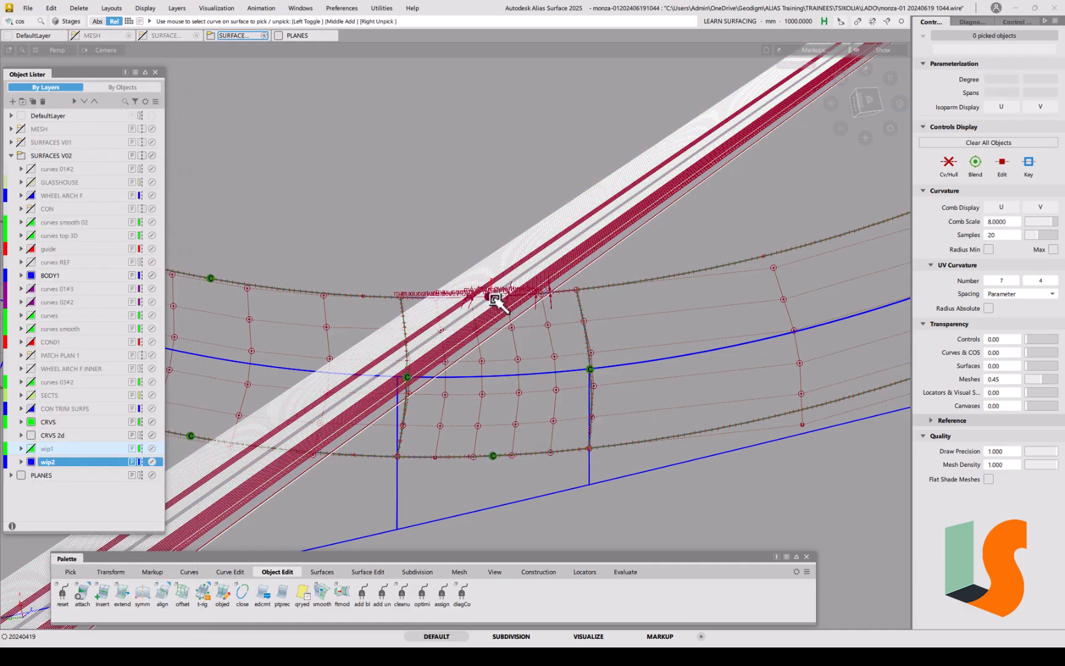
Step: Delete the curve-on-surface on the draft surface and reopen Align with G2 and Project
click(494, 295)
key(Delete)
click(489, 363)
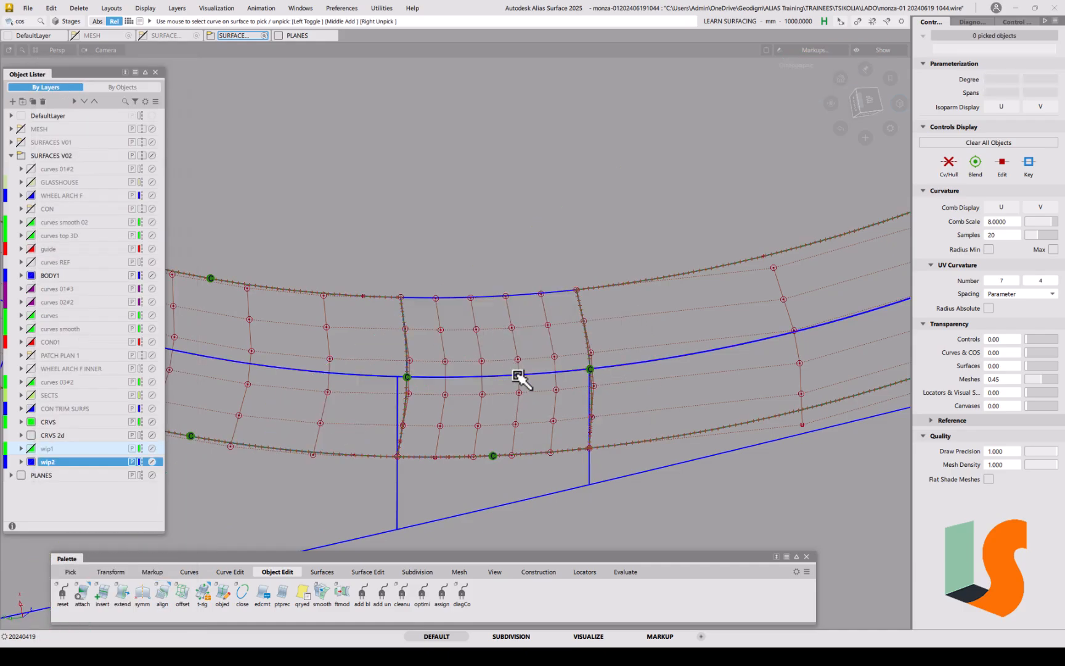
double_click(161, 593)
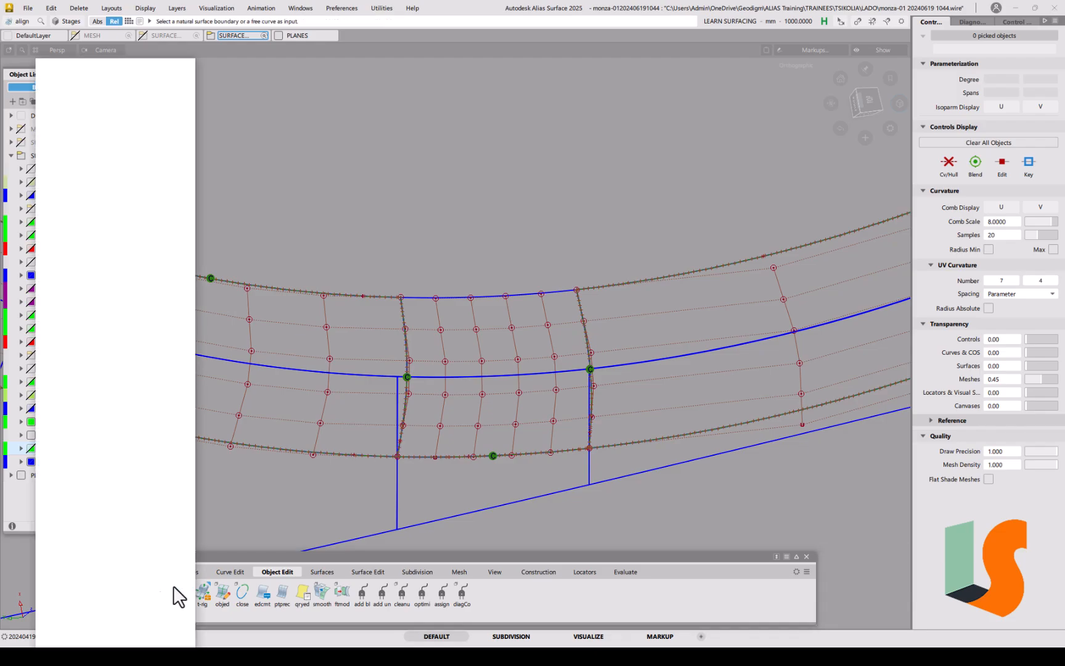
click(111, 106)
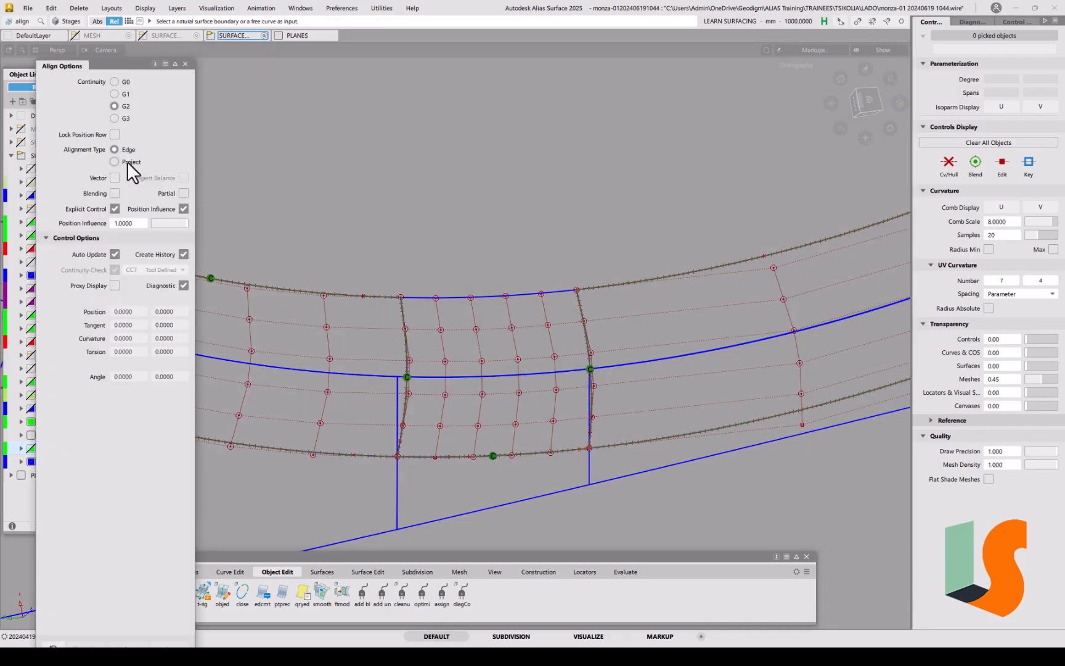
click(127, 161)
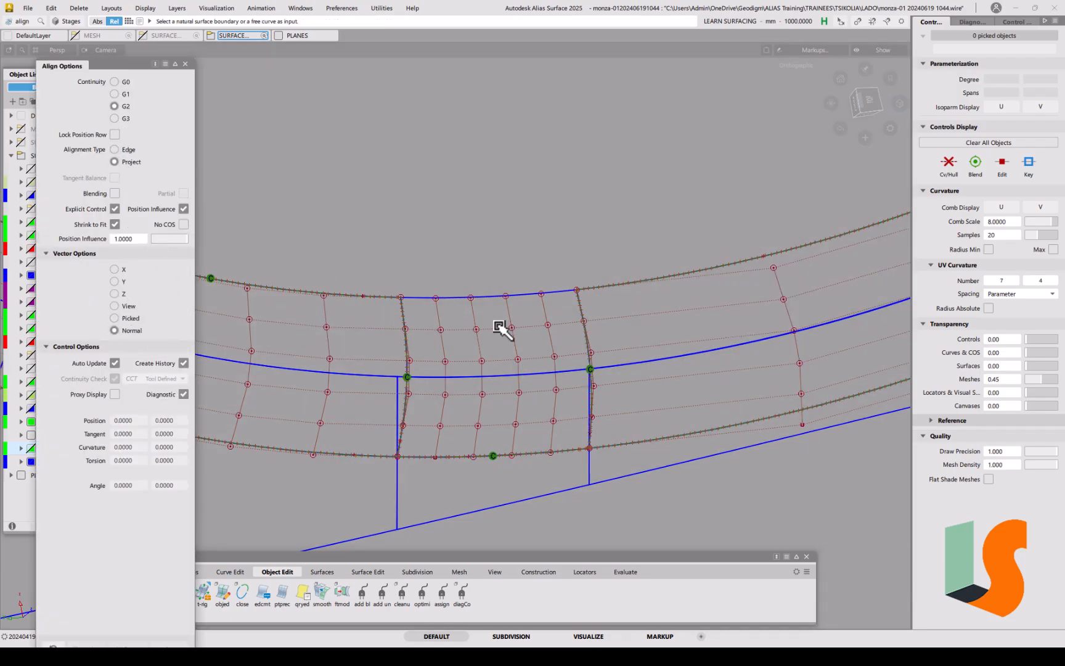
Step: Align the patch's top boundary to the draft surface isoparm with Position Influence 0
click(505, 295)
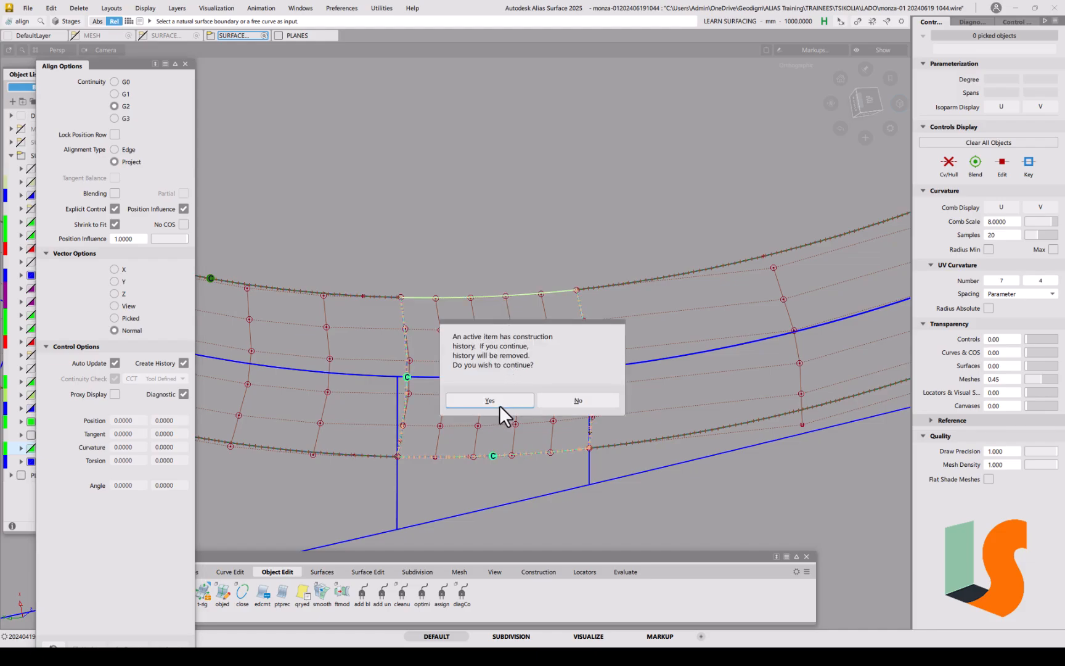
click(566, 401)
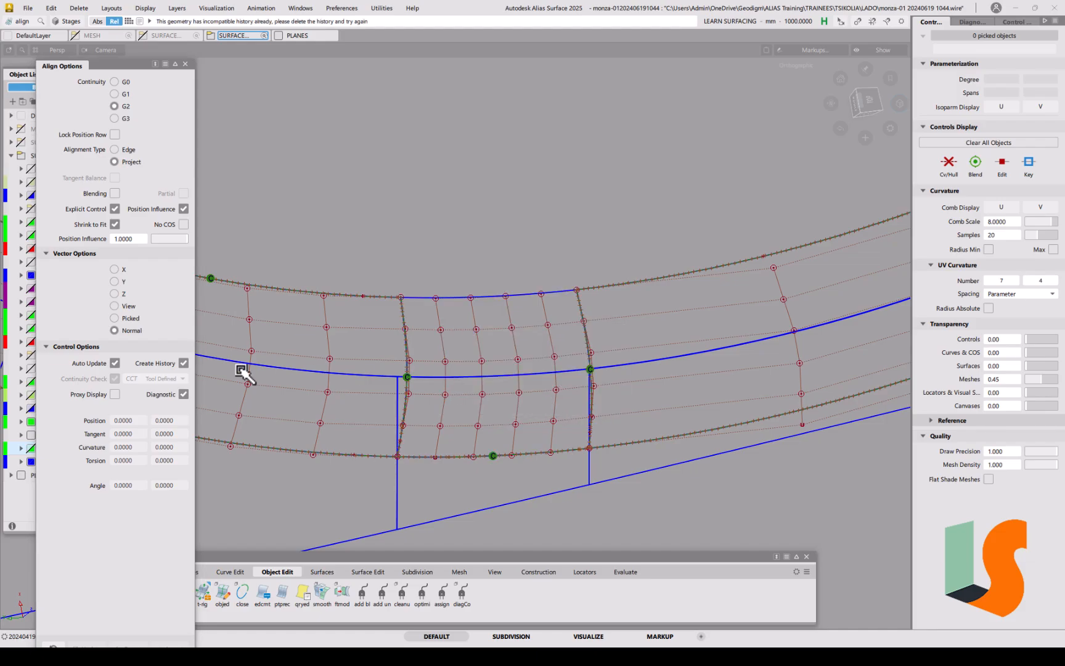
click(523, 298)
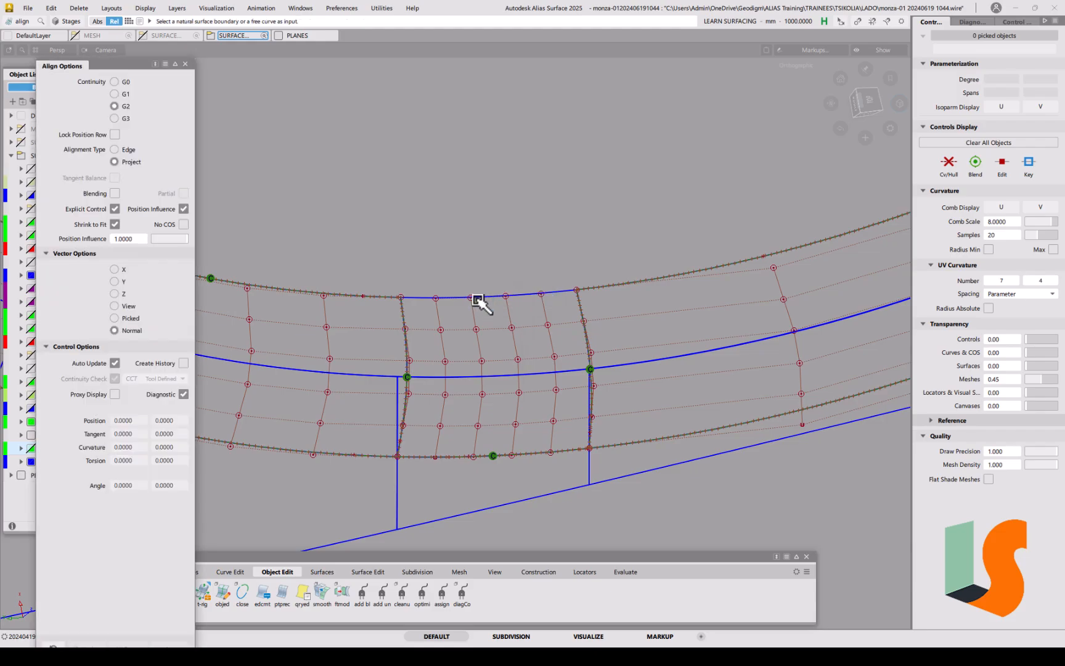
click(488, 298)
click(502, 404)
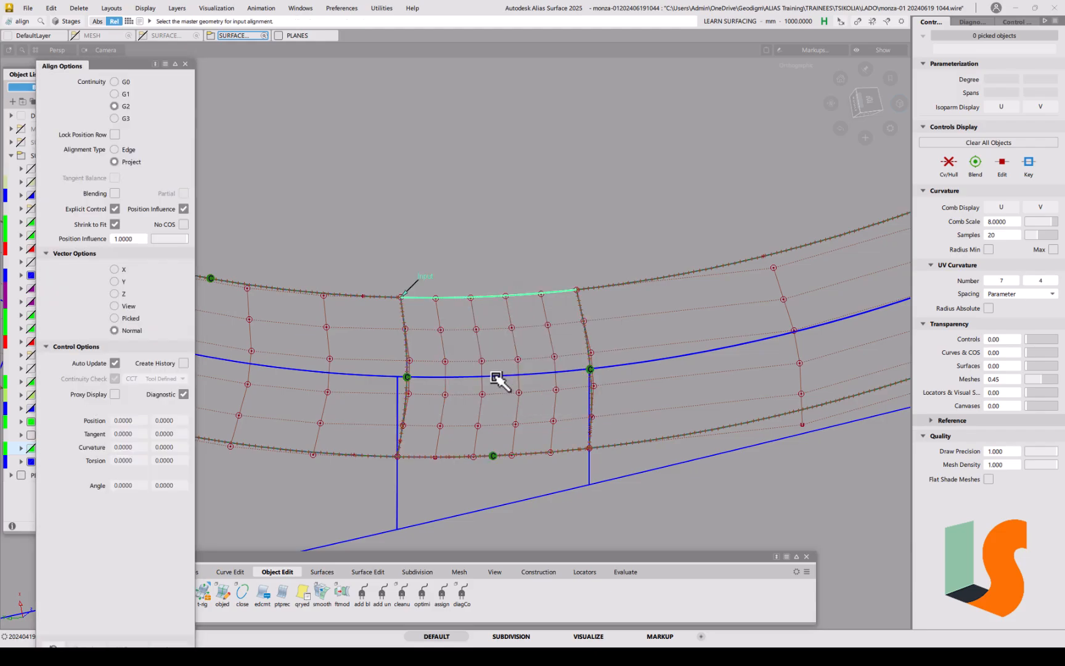
click(497, 377)
click(516, 397)
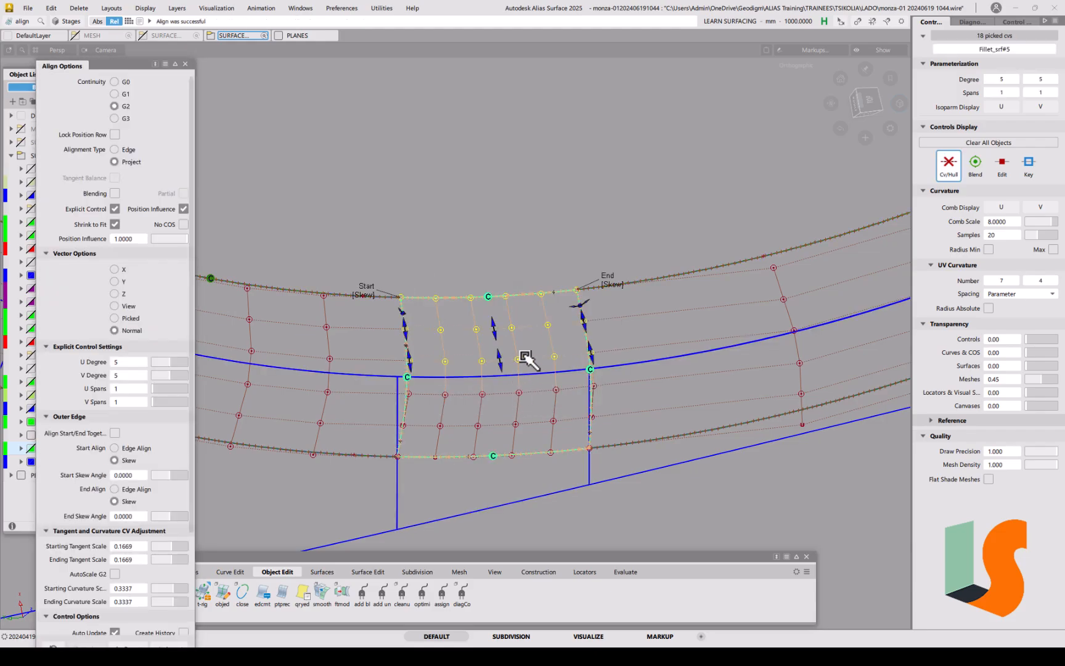
drag(167, 238, 99, 228)
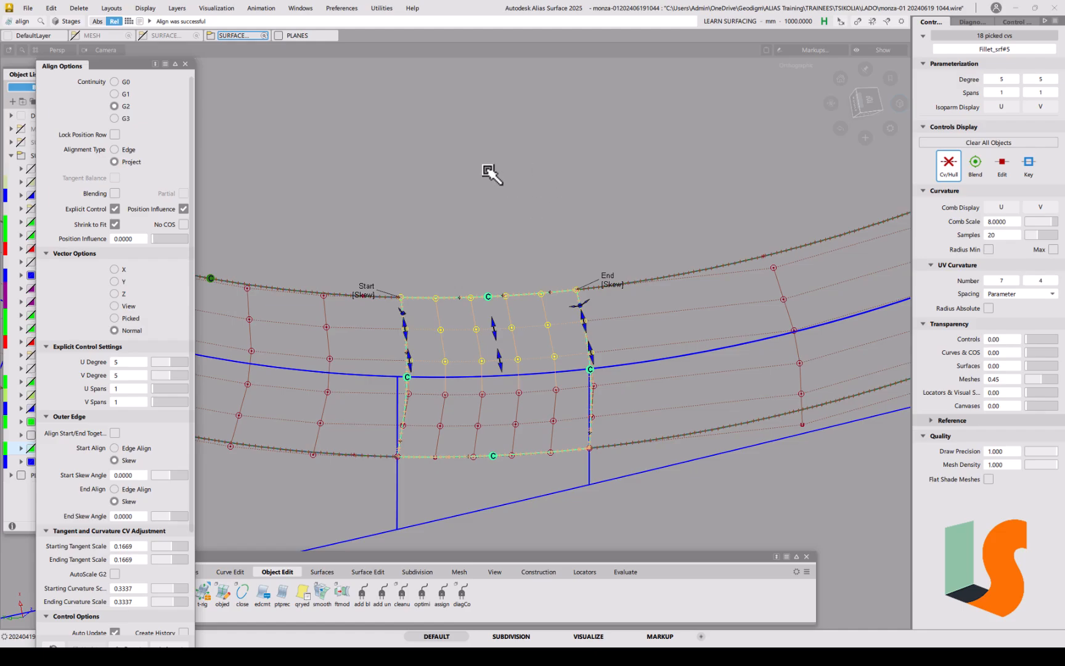
scroll(614, 231, down, 3)
alt+shift+drag(601, 350, 498, 405)
Step: Delete the curve-on-surface on draft_srf#15, accepting the loss of history
scroll(473, 374, up, 8)
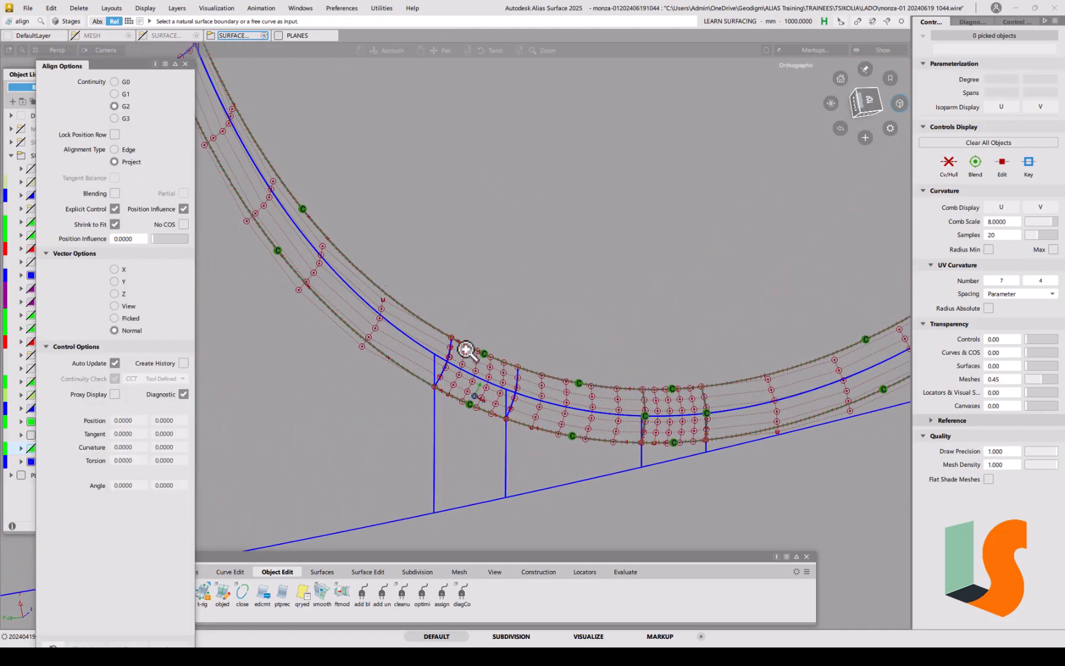
ctrl+shift+drag(514, 398, 490, 390)
click(505, 352)
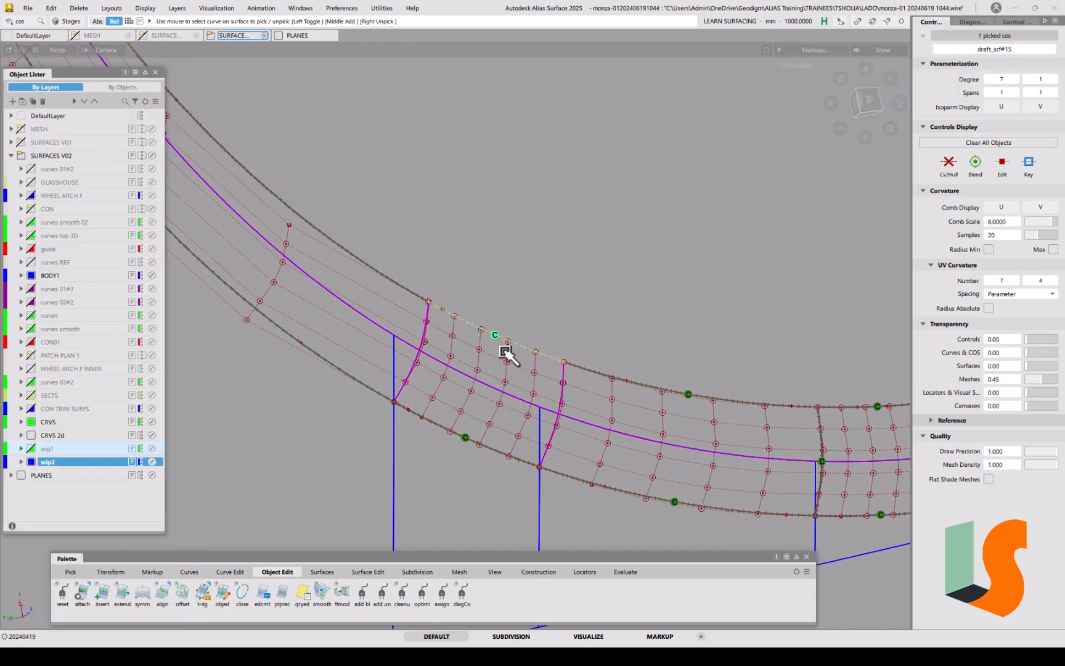
key(Delete)
click(497, 374)
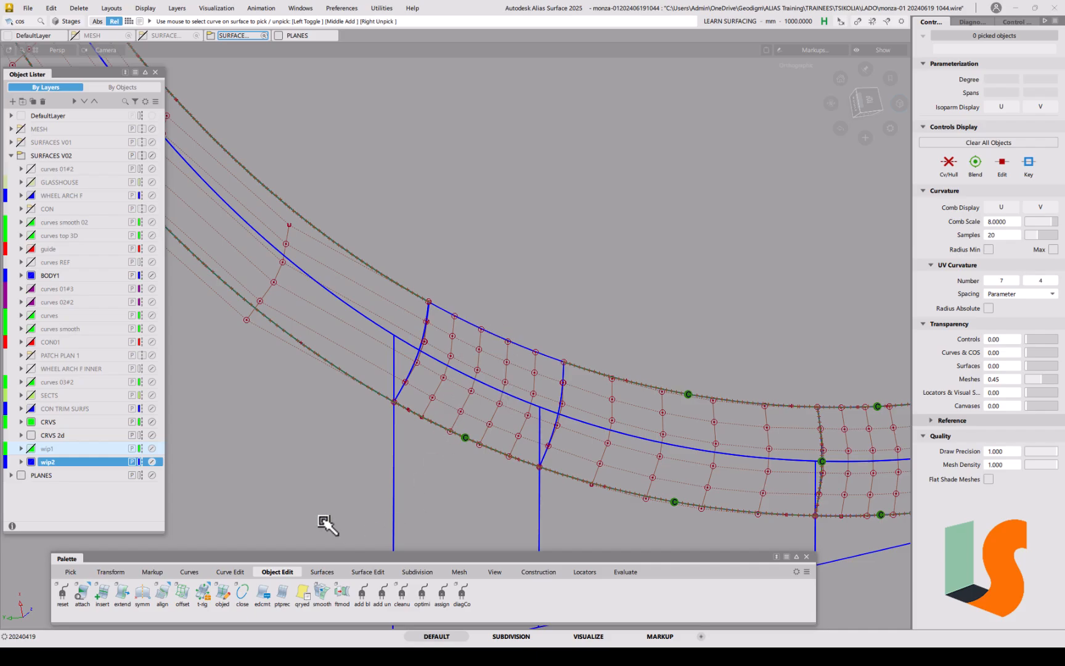
Step: G2 edge-align Fillet_srf#3's left edge to the adjacent surface edge
double_click(161, 593)
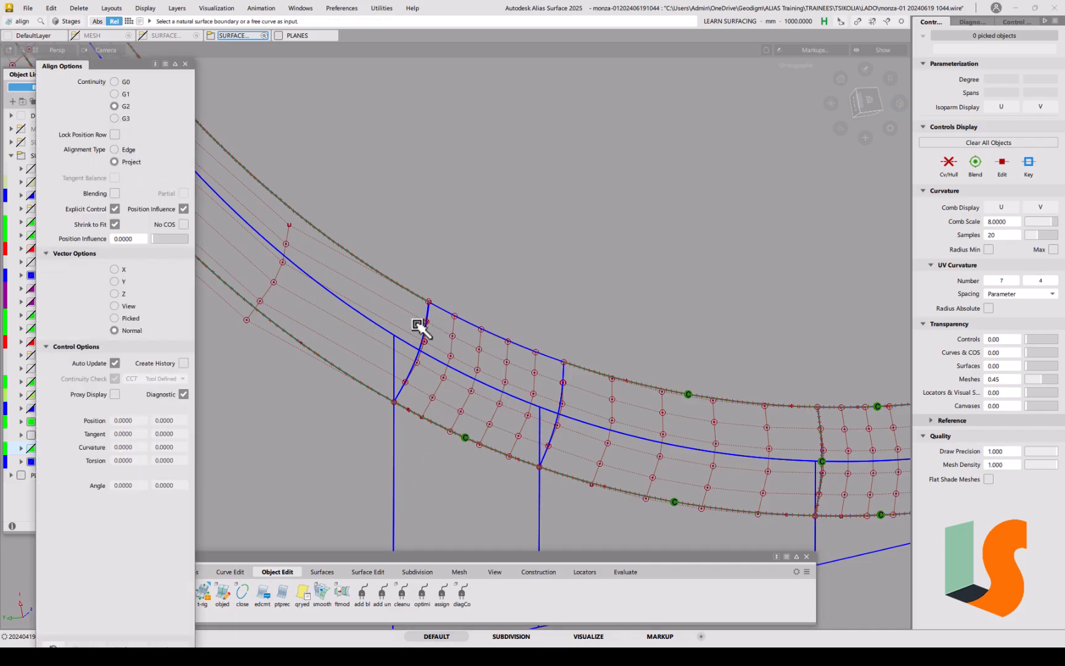
click(114, 149)
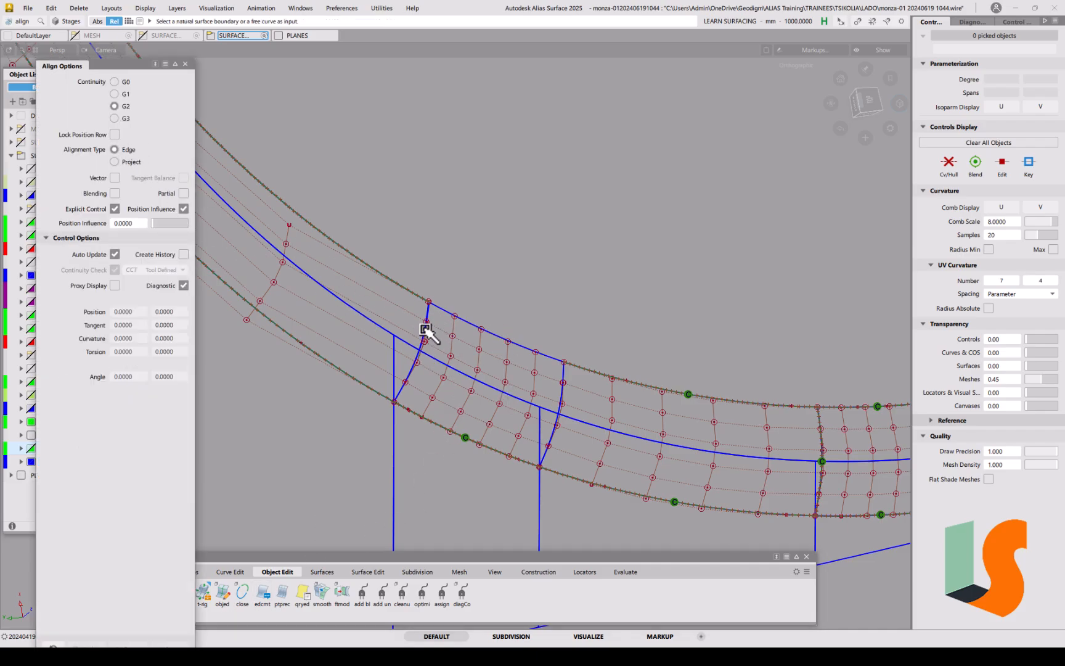
click(426, 330)
click(448, 350)
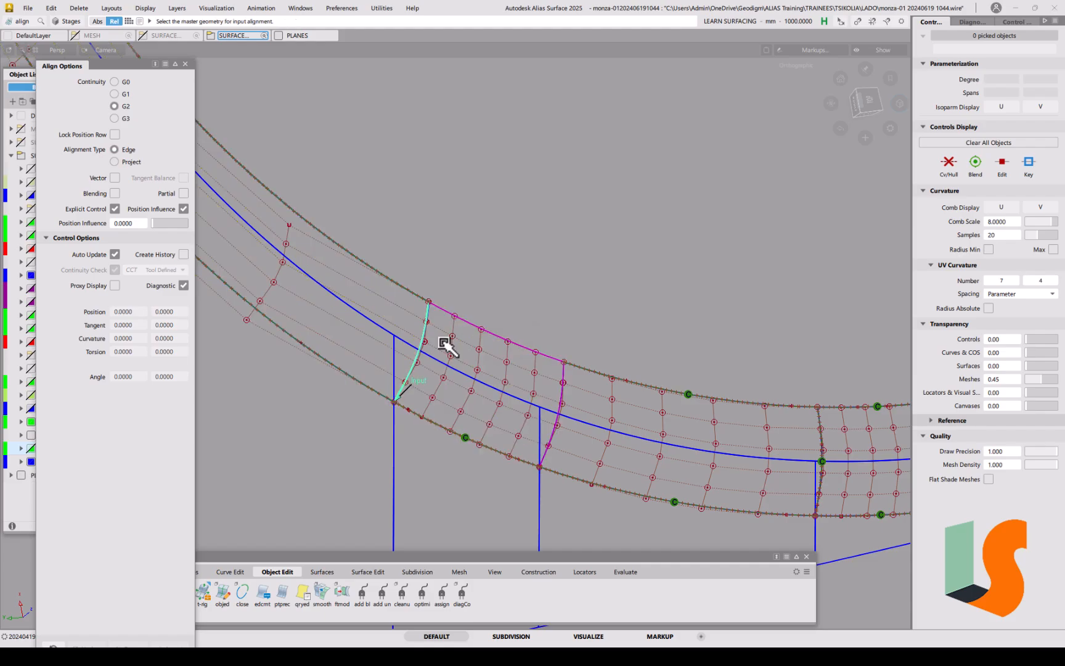
click(425, 312)
Step: Align the other fillet patch edge to its neighbouring edge with position influence 1.0
ctrl+shift+drag(536, 518, 403, 424)
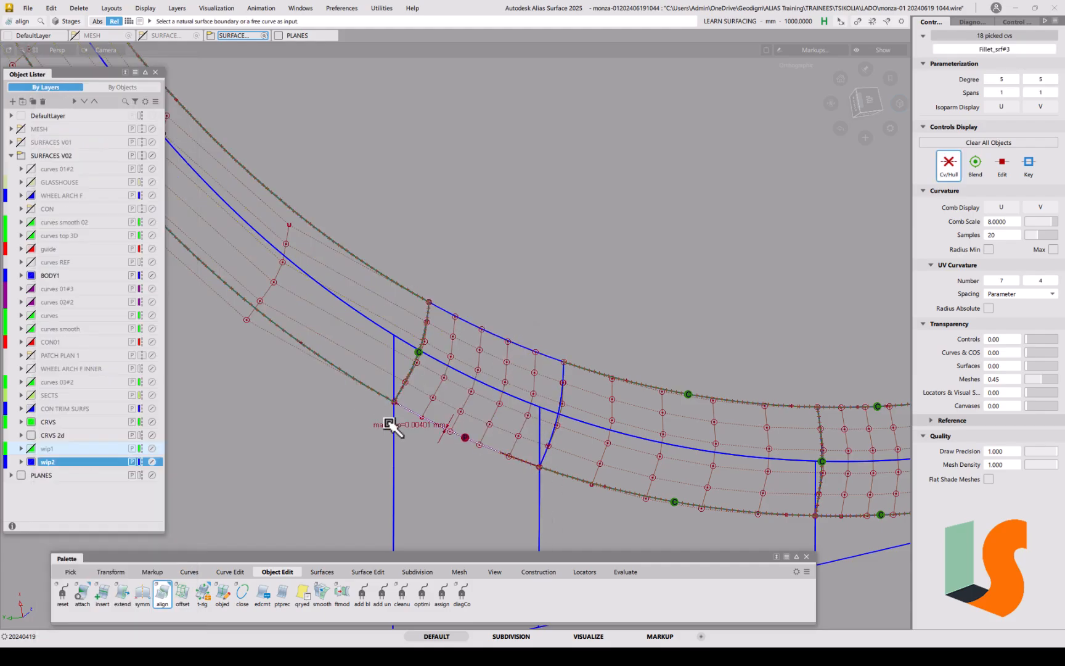
click(567, 383)
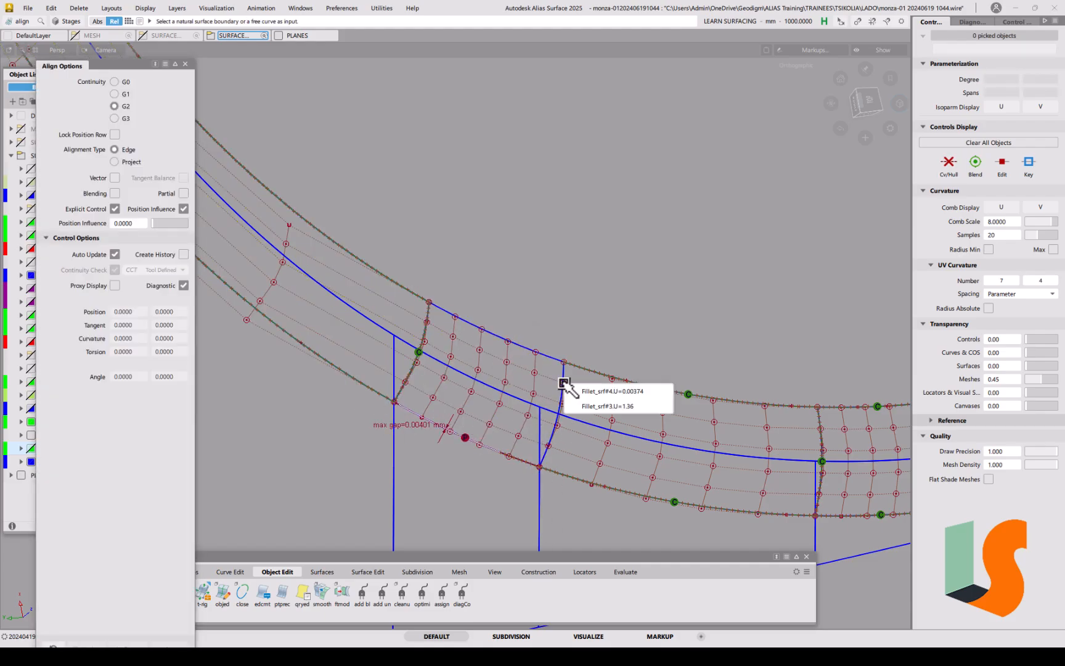
click(587, 408)
click(563, 388)
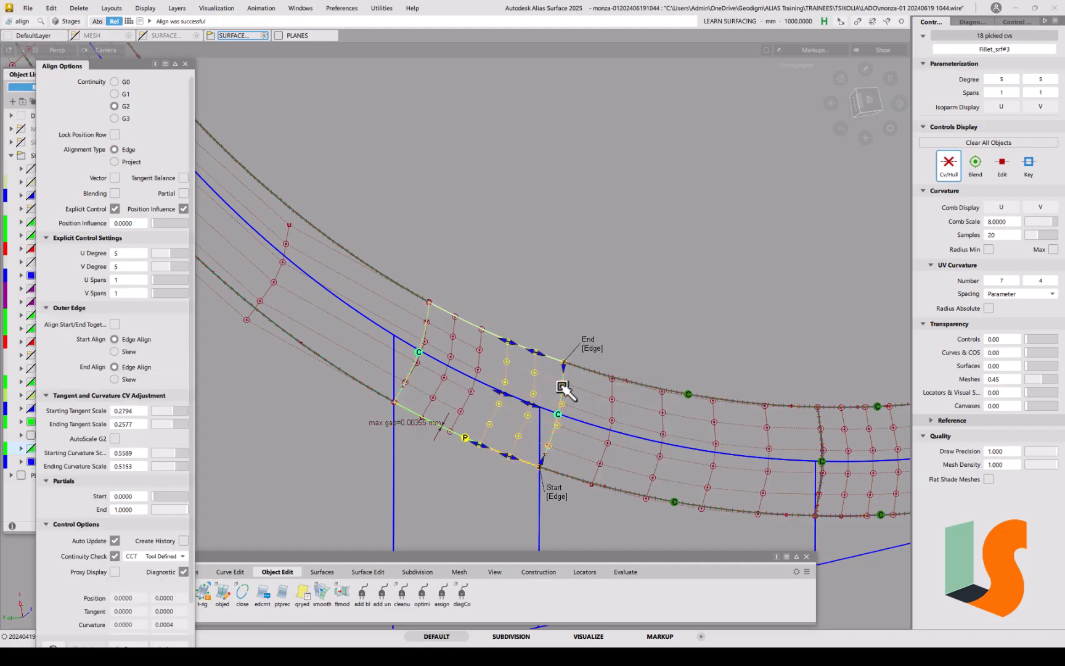
drag(156, 224, 194, 224)
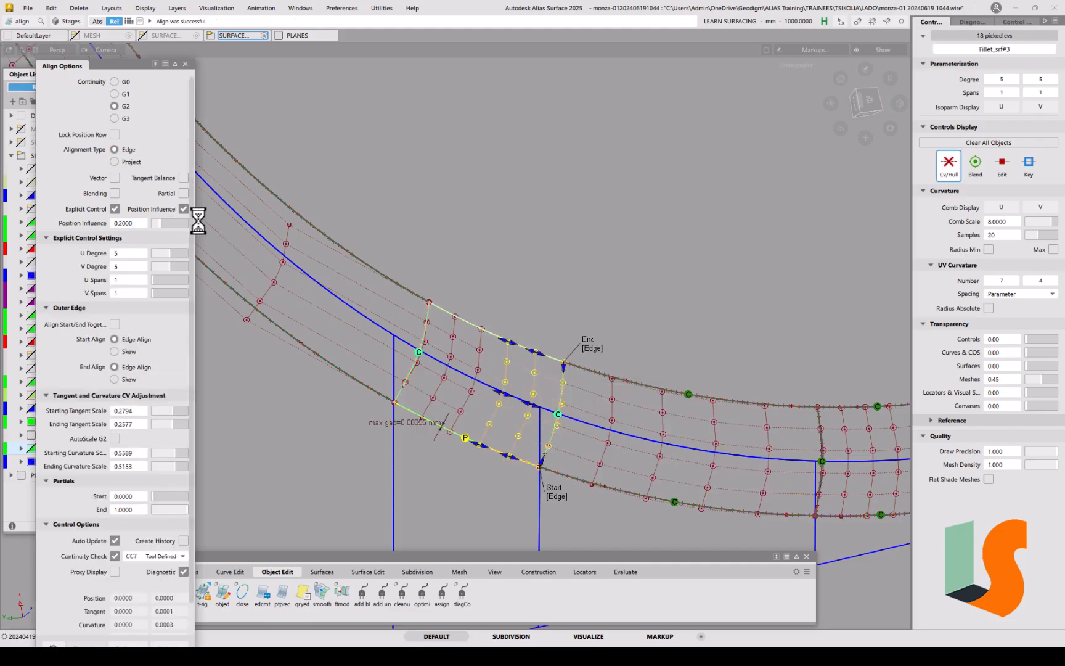
Step: Re-align Fillet_srf#3's left edge to its master edge and reframe the wheel-arch corner
ctrl+shift+drag(657, 479, 427, 317)
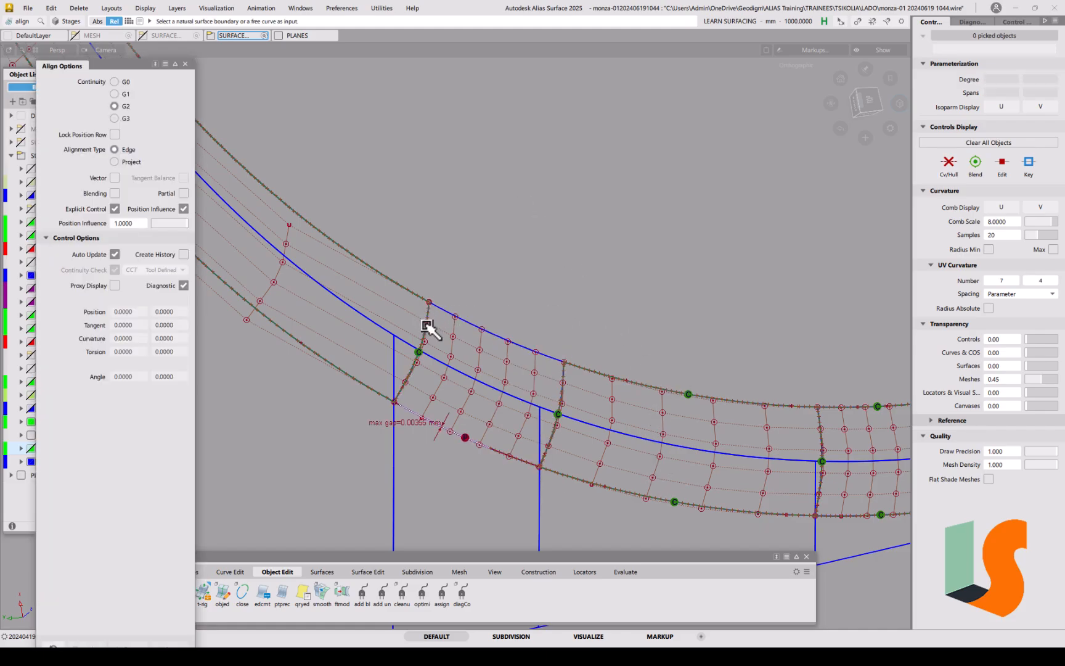
click(427, 327)
click(431, 332)
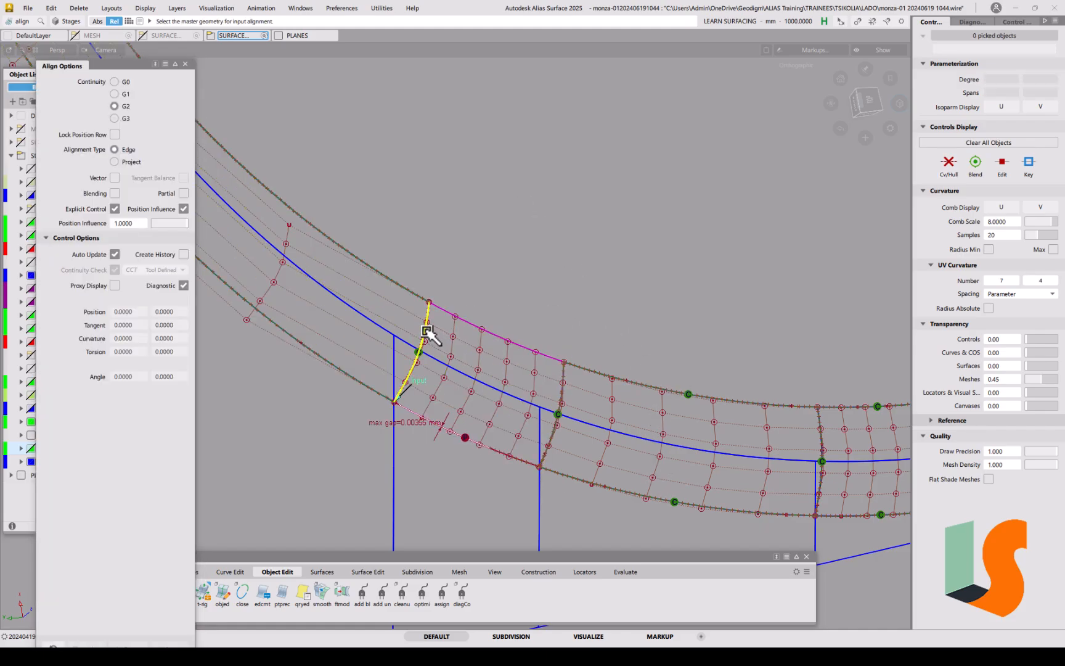
click(428, 329)
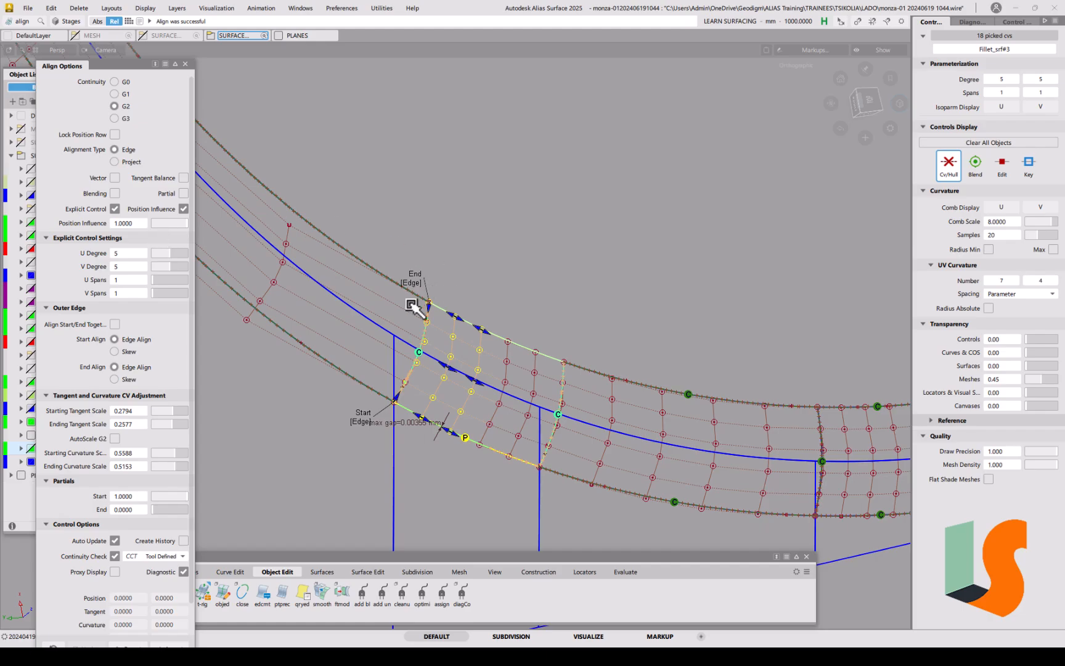
ctrl+shift+drag(566, 457, 566, 396)
alt+shift+right_drag(476, 422, 518, 407)
alt+shift+middle_drag(519, 407, 511, 317)
ctrl+shift+drag(436, 399, 409, 389)
Step: Delete the curve-on-surface lying on the fillet surface
click(395, 349)
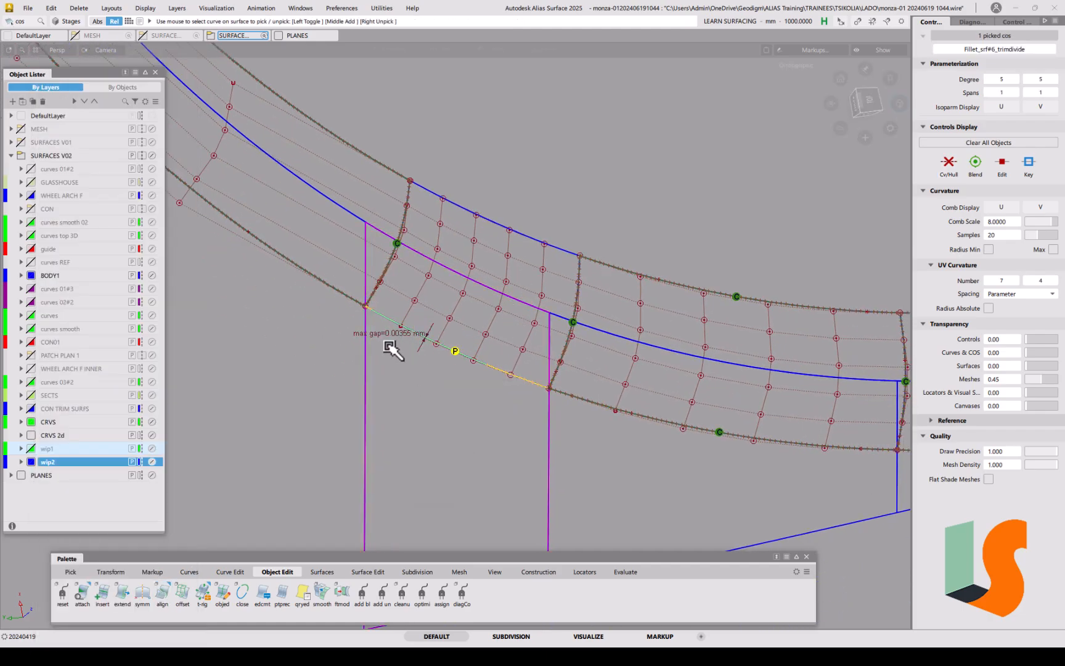
key(Delete)
click(463, 365)
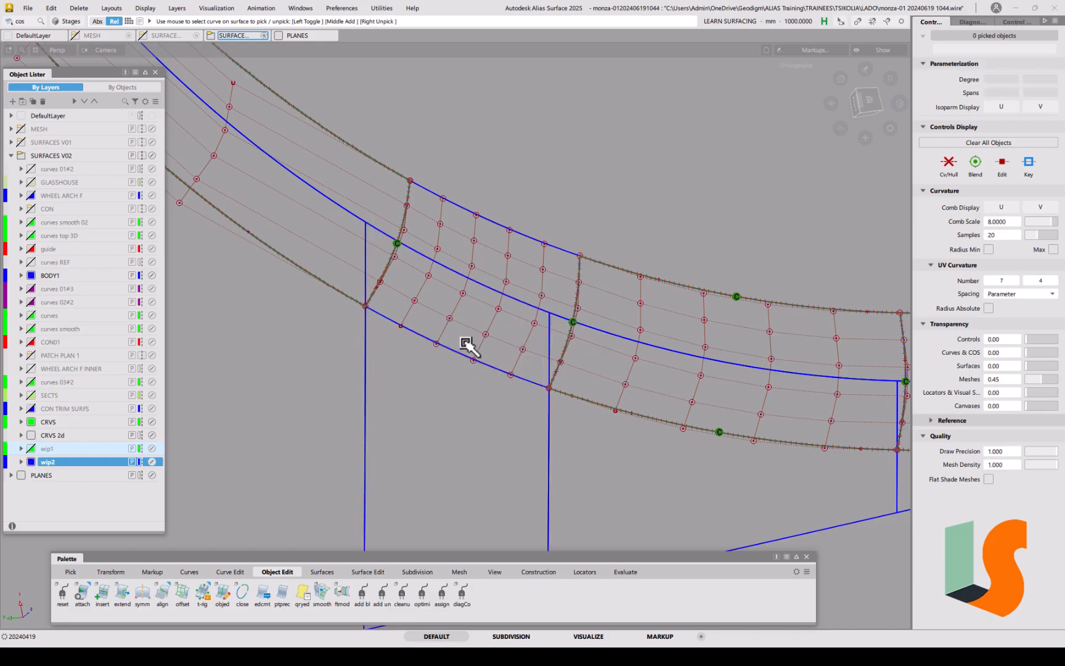
Step: Project-align the patch's lower boundary to the blue curve, raising U degree to 7
double_click(162, 596)
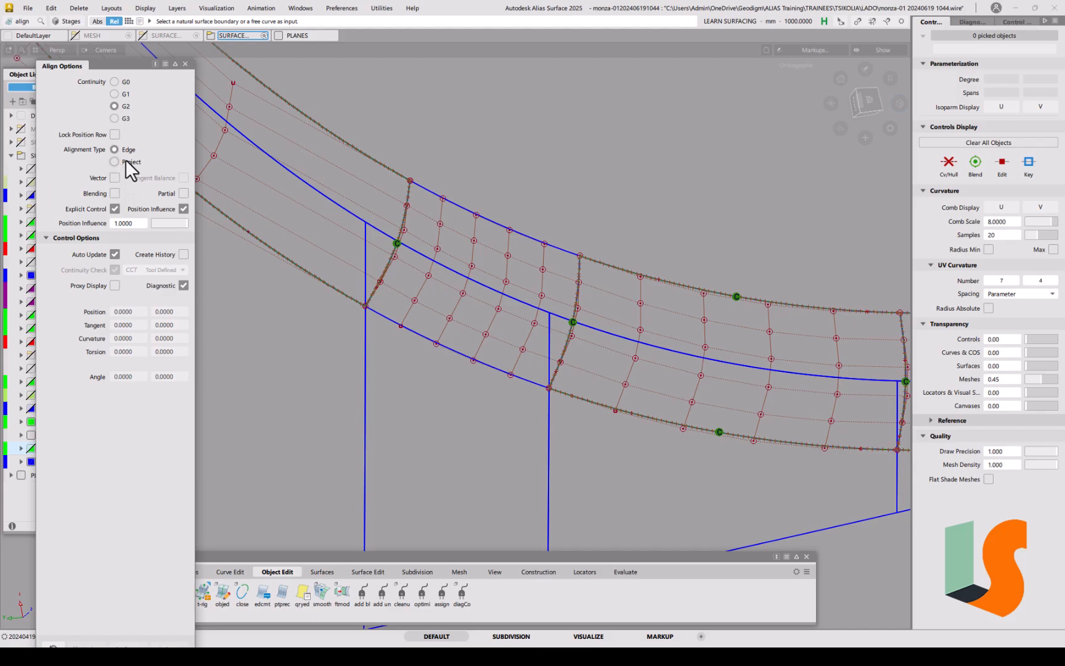
click(125, 161)
click(457, 350)
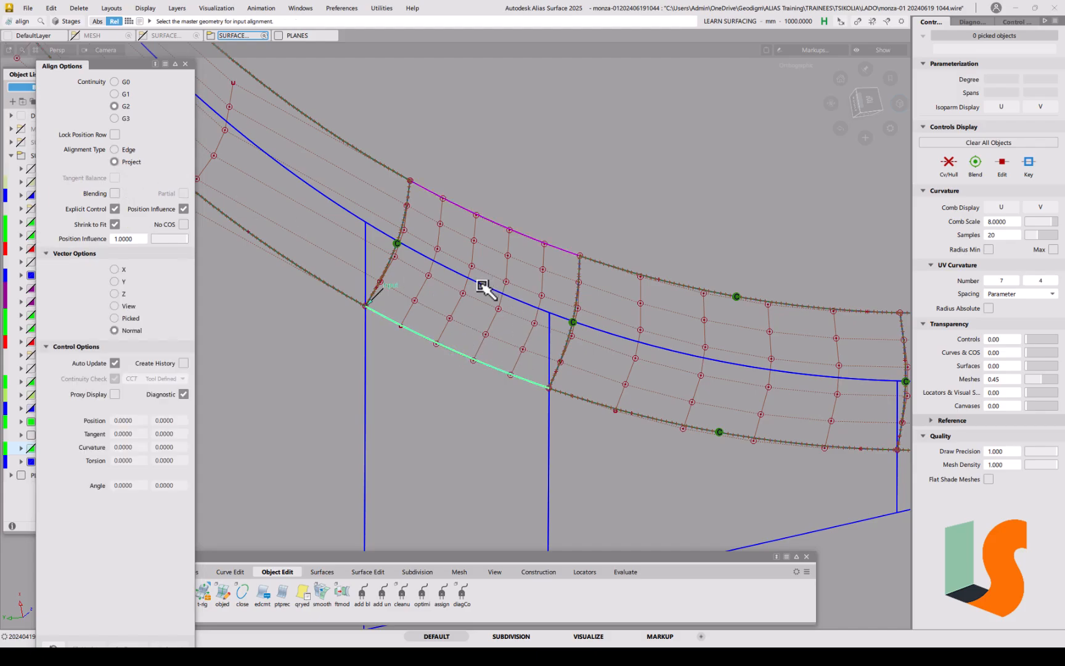
click(484, 288)
click(496, 295)
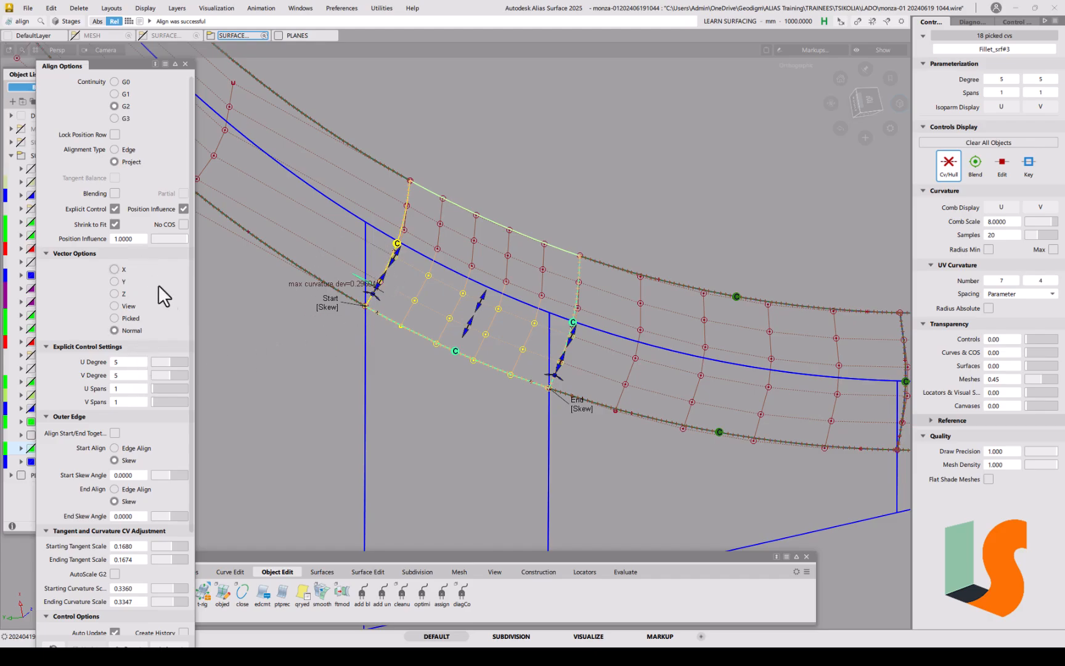
click(175, 362)
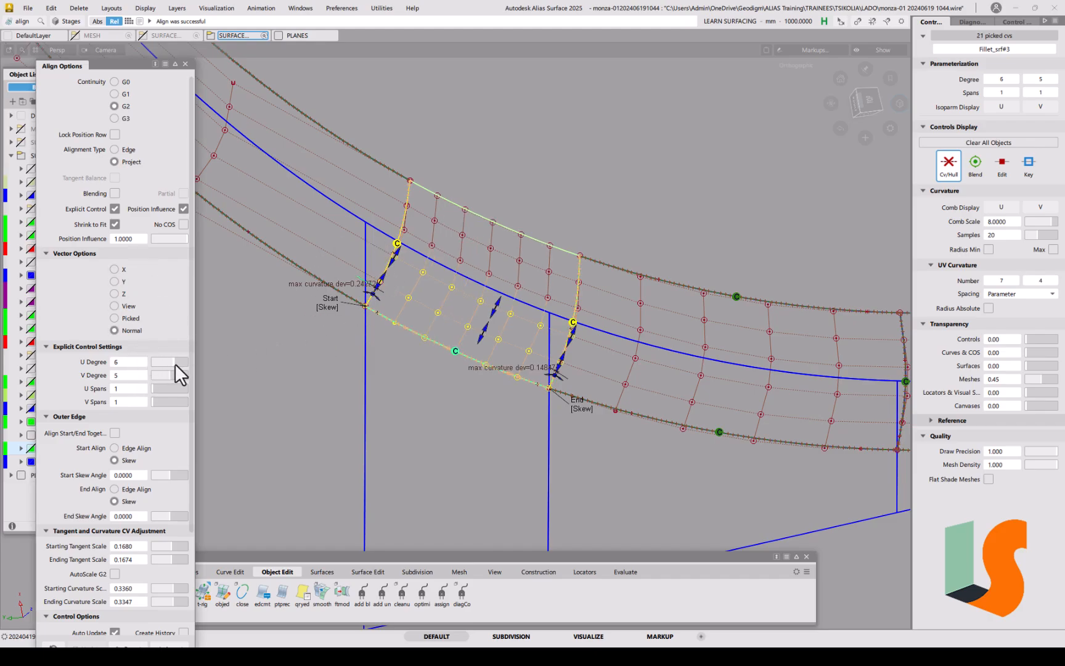
click(176, 363)
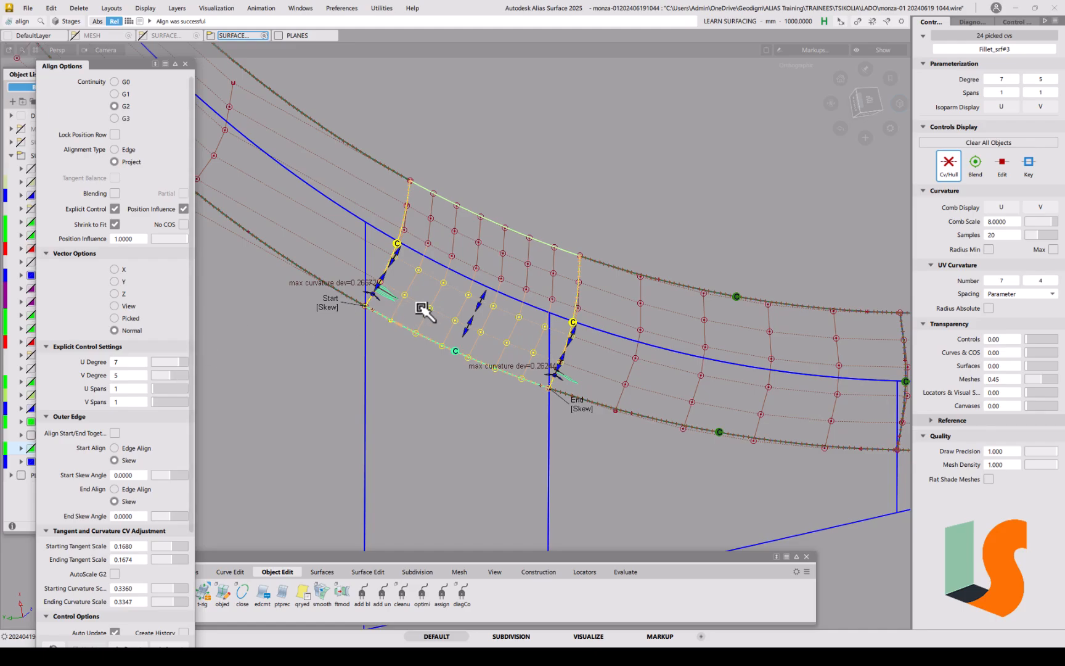
click(398, 406)
alt+shift+drag(400, 339, 397, 324)
alt+shift+right_drag(397, 324, 445, 363)
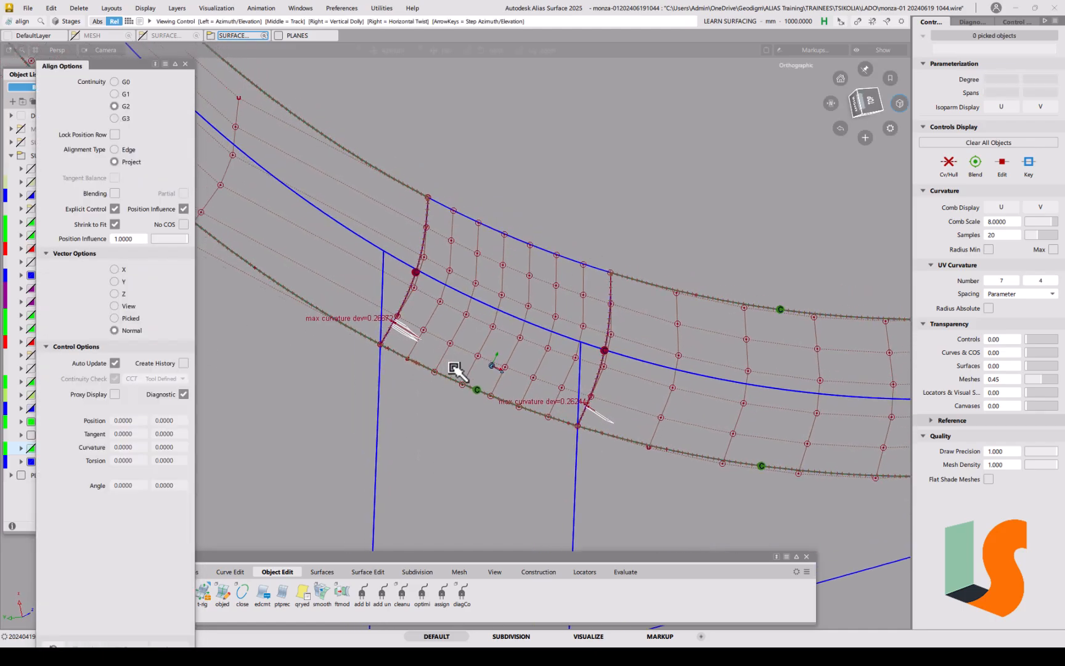
alt+shift+middle_drag(449, 368, 455, 376)
alt+shift+drag(540, 383, 545, 388)
alt+shift+right_drag(444, 378, 460, 337)
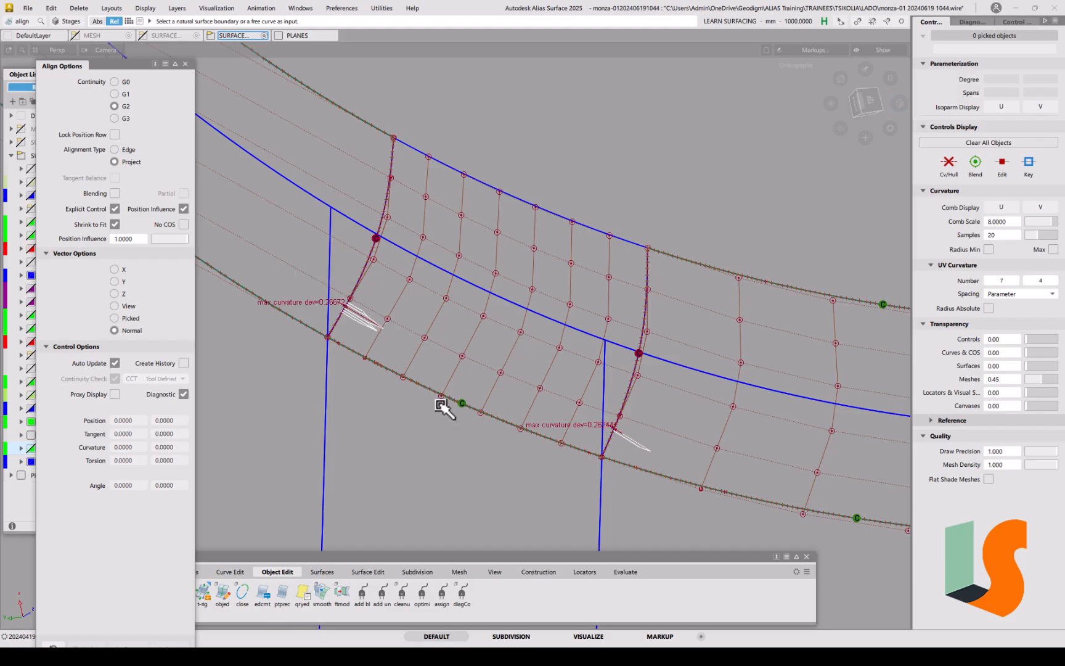
Step: Move a Fillet_srf#3 CV along its normal with Transform CV at sensitivity 5000
key(t)
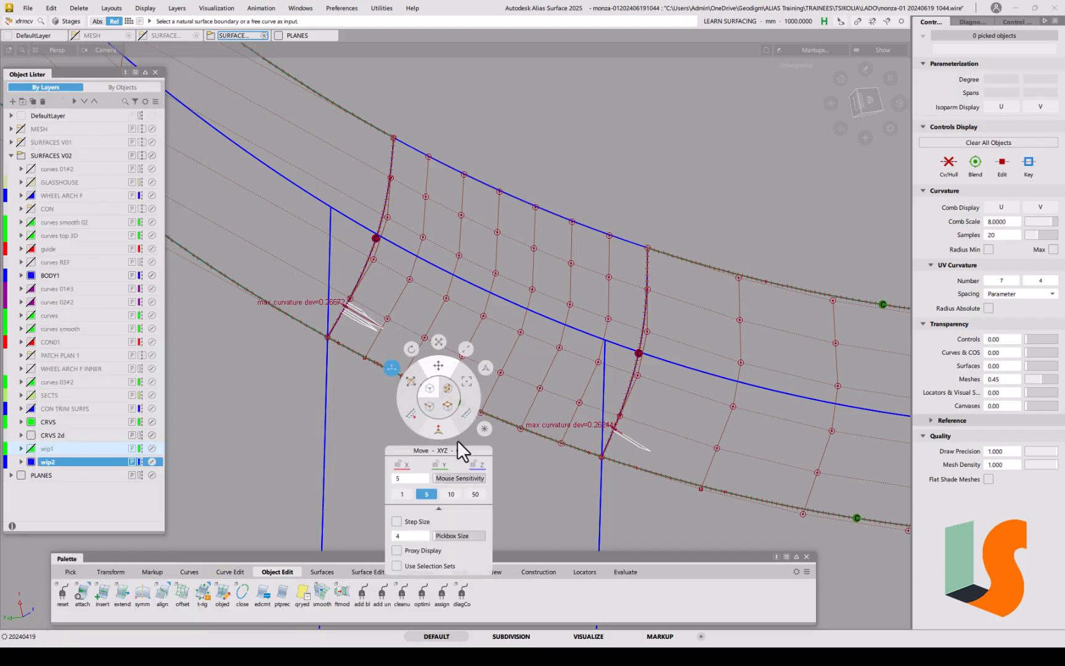
click(440, 430)
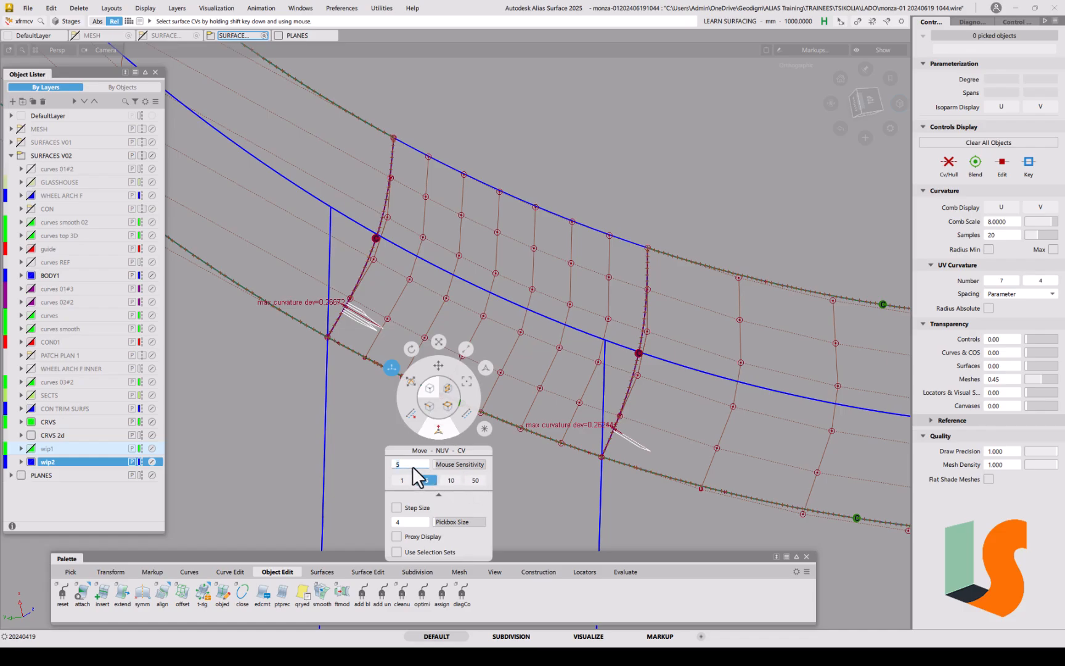
text(0)
key(Return)
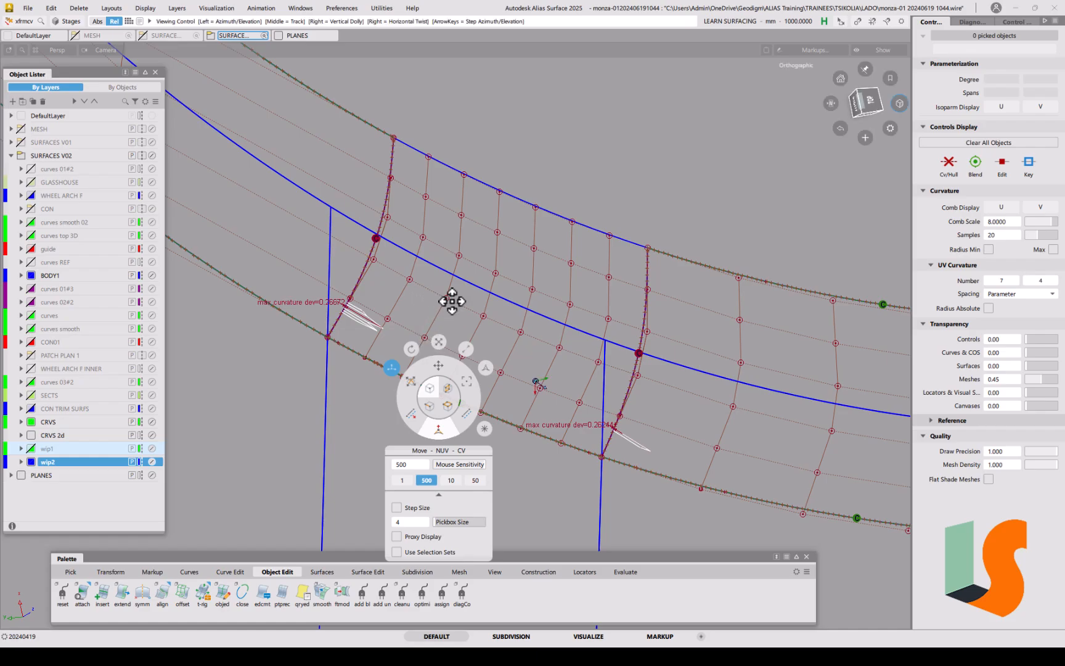
alt+shift+middle_drag(452, 304, 421, 266)
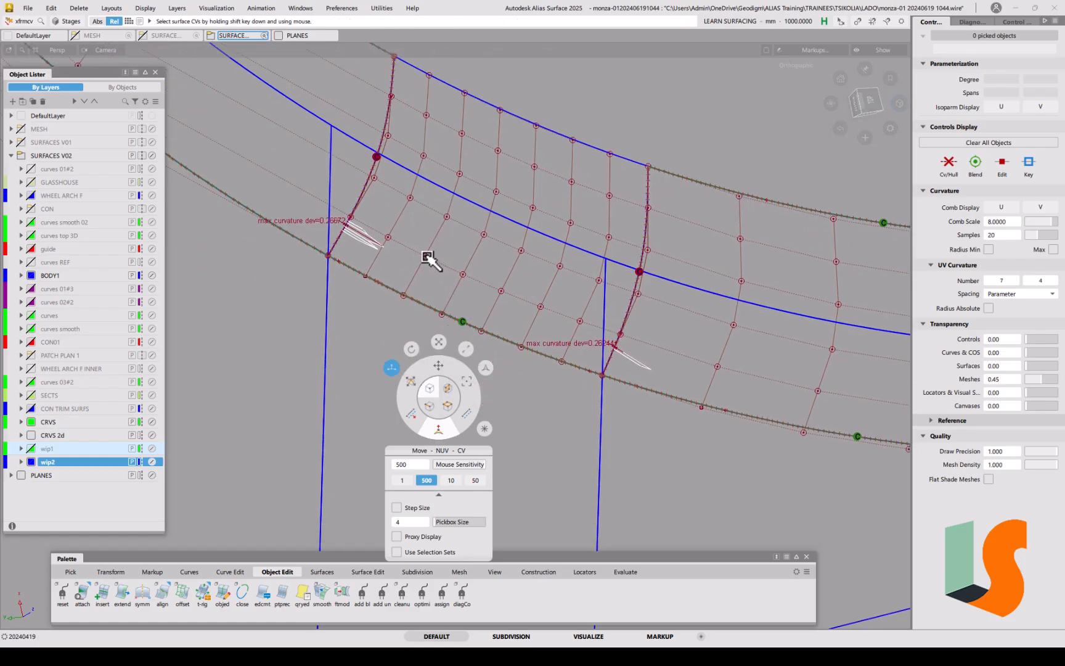
click(425, 256)
drag(254, 329, 251, 330)
key(ctrl+z)
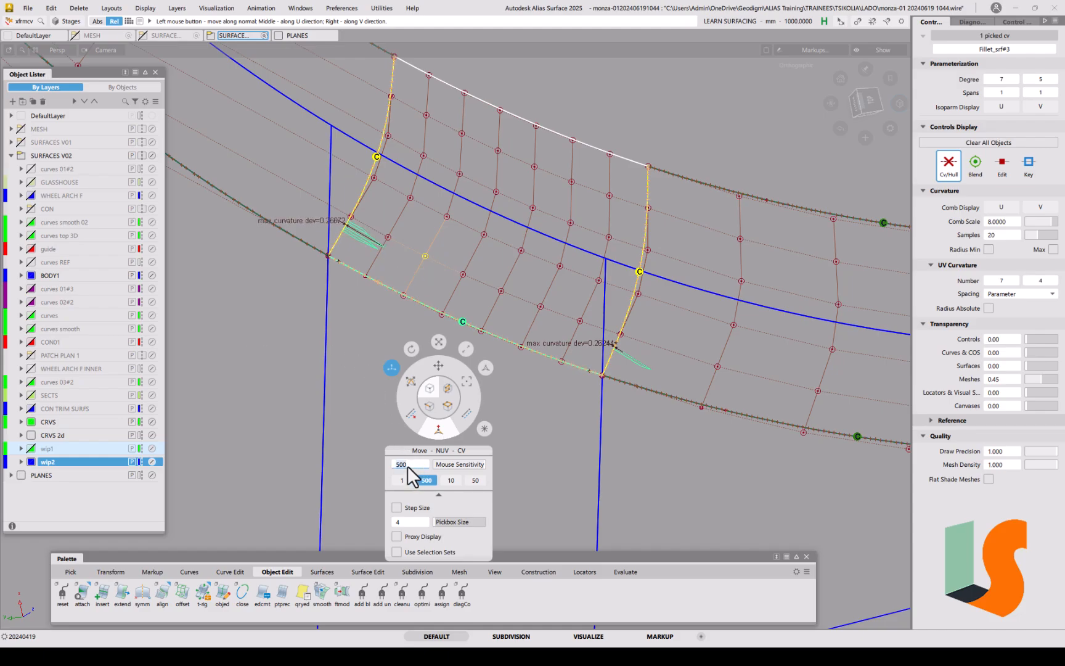
text(0)
key(Return)
drag(258, 331, 247, 331)
Step: Nudge the neighbouring CV and the left-edge corner vertex of Fillet_srf#3
click(447, 217)
mouse_move(281, 339)
mouse_down()
mouse_move(263, 339)
mouse_move(280, 342)
mouse_up()
key(ctrl+z)
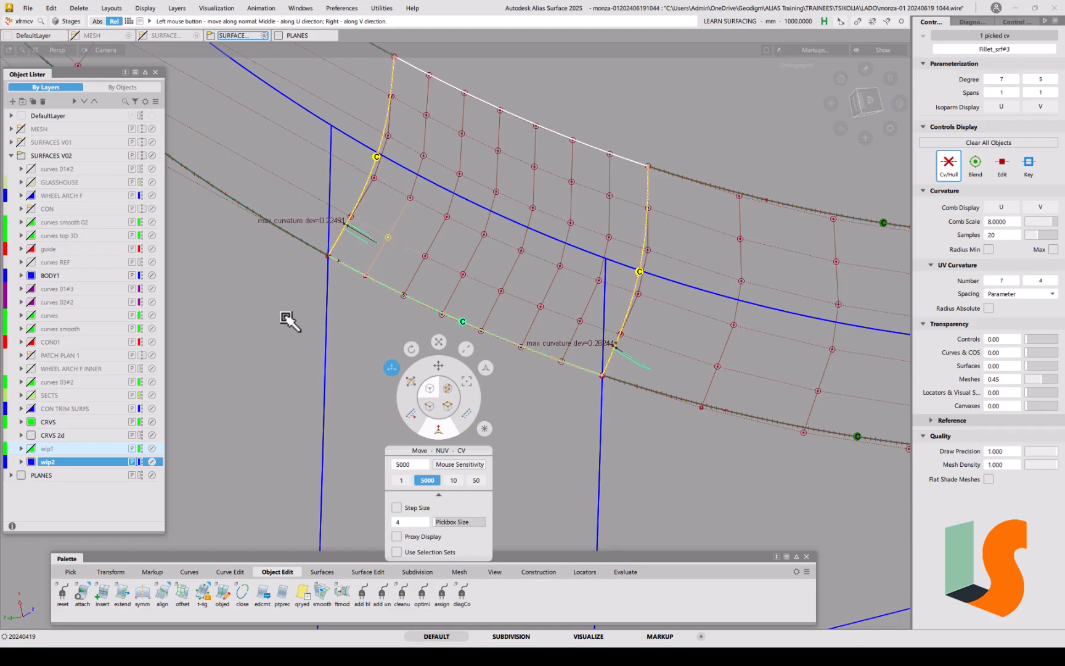
drag(287, 321, 283, 318)
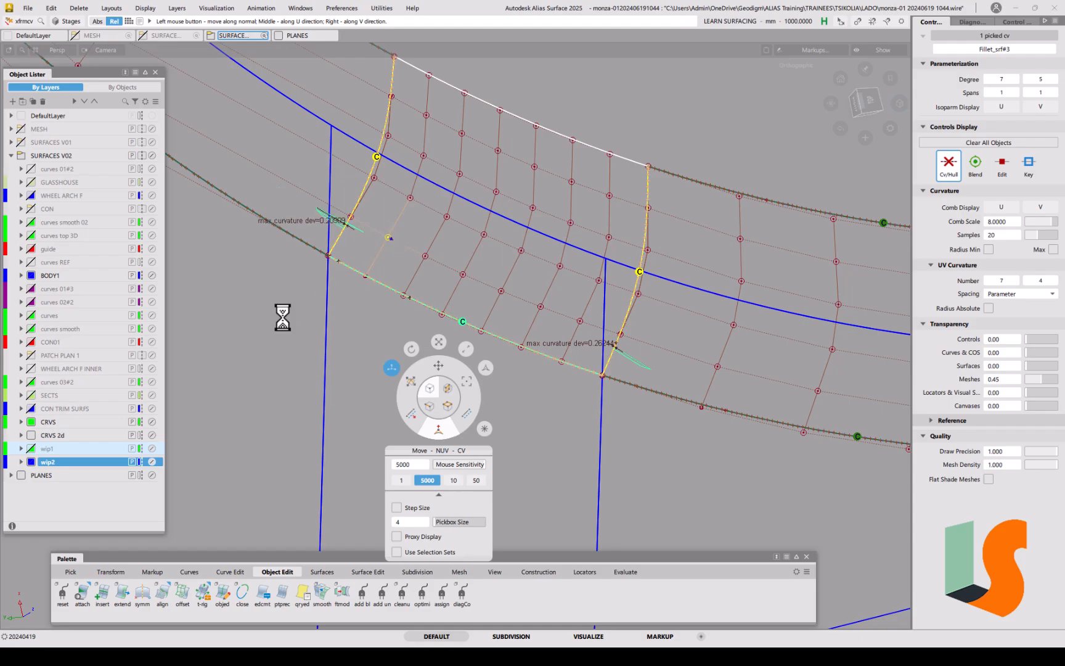
click(349, 219)
click(370, 241)
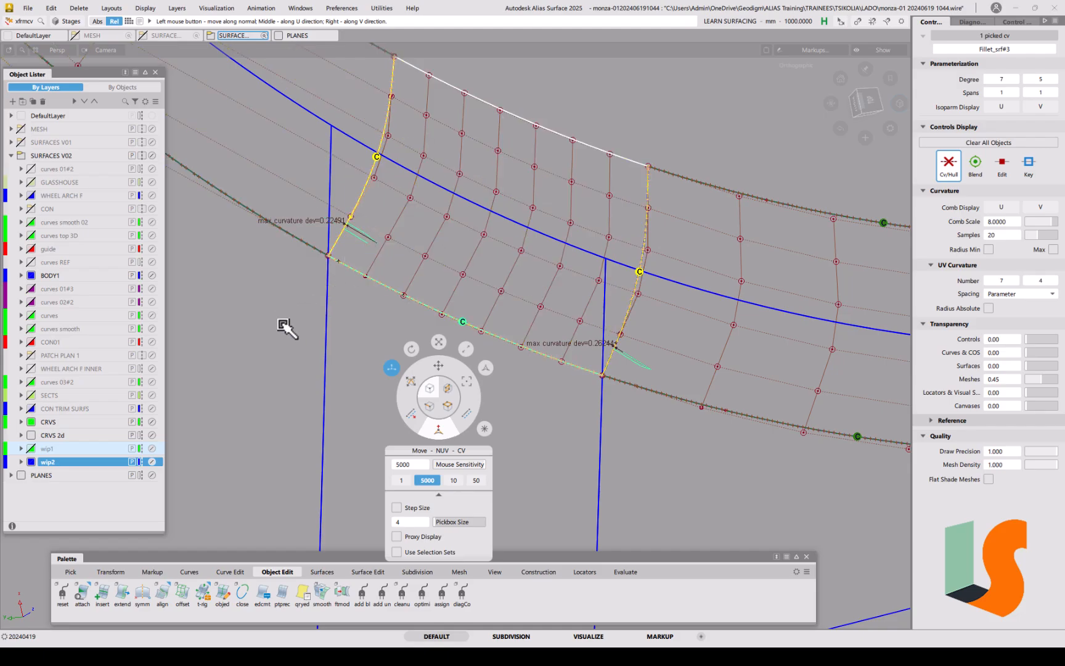
mouse_move(287, 328)
mouse_down()
mouse_move(278, 322)
mouse_move(282, 329)
mouse_up()
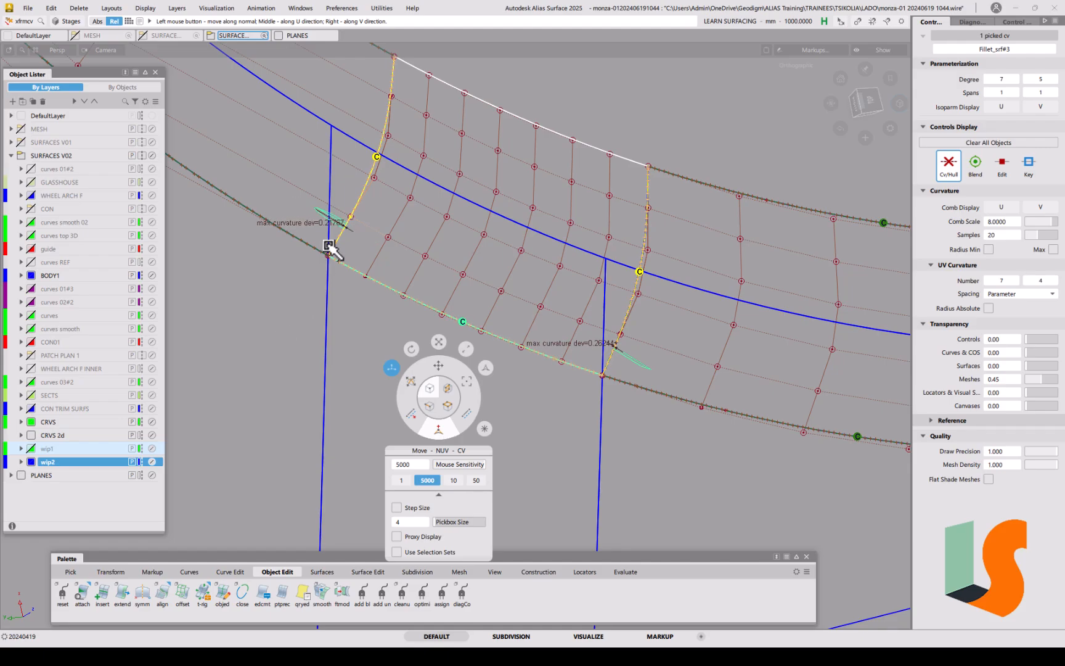
click(543, 291)
Step: Nudge a patch CV to improve the right-edge continuity
alt+shift+right_drag(542, 291, 548, 292)
alt+shift+drag(548, 293, 590, 338)
shift+click(549, 326)
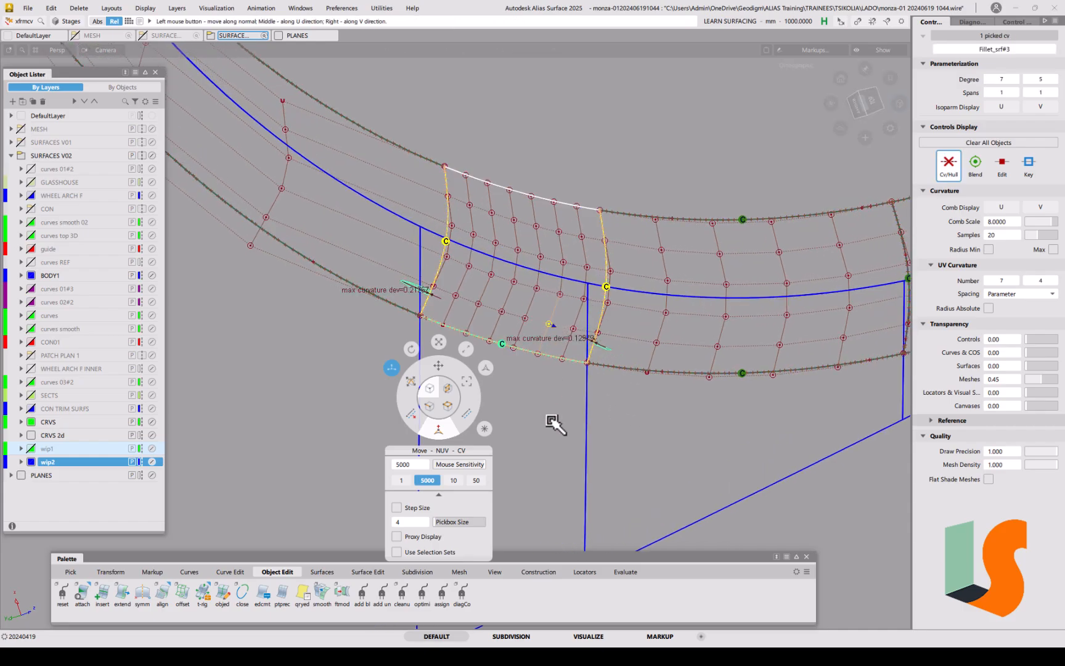
drag(553, 421, 555, 421)
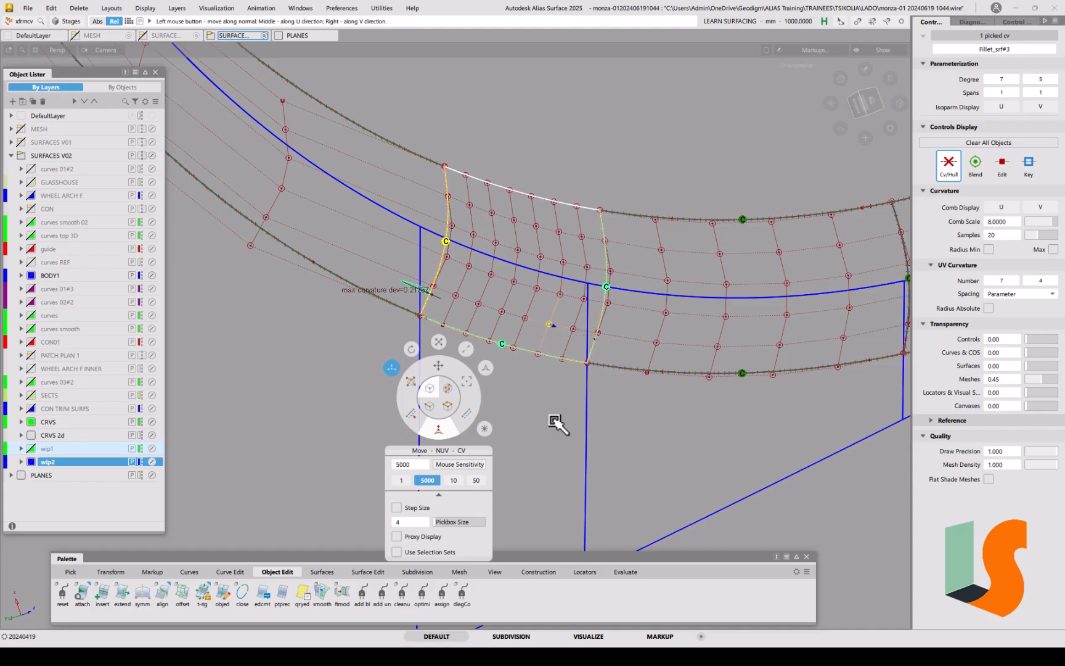
shift+click(572, 391)
Step: Move two CVs near the left edge, bringing max curvature deviation to about 0.24
alt+shift+drag(512, 302, 533, 251)
alt+shift+middle_drag(538, 186, 533, 234)
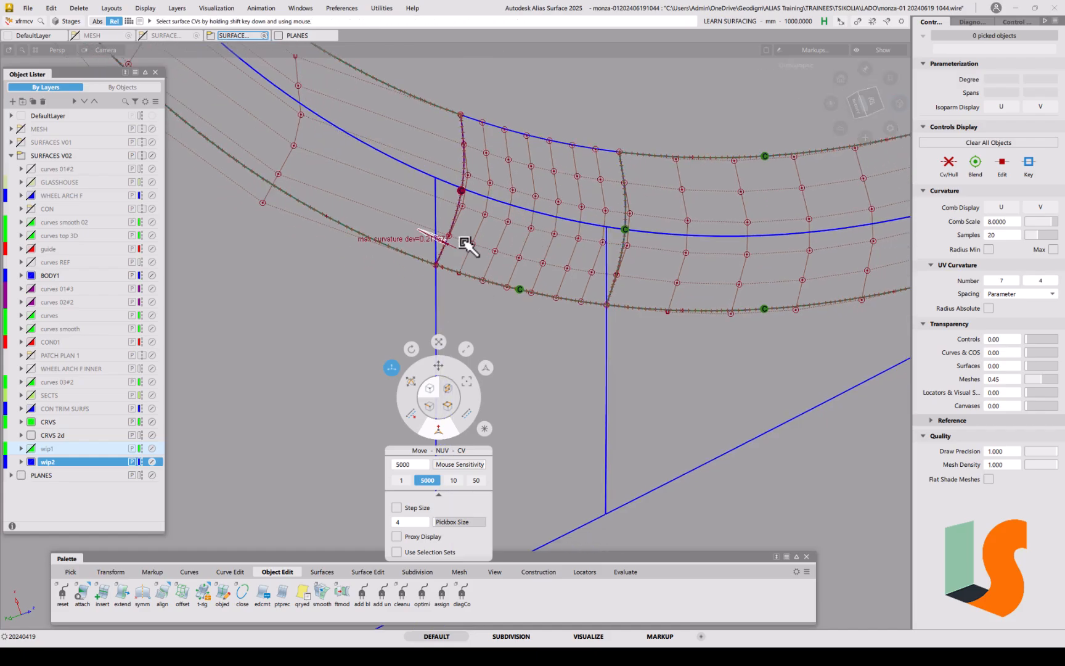
scroll(475, 251, up, 3)
alt+shift+middle_drag(500, 207, 500, 235)
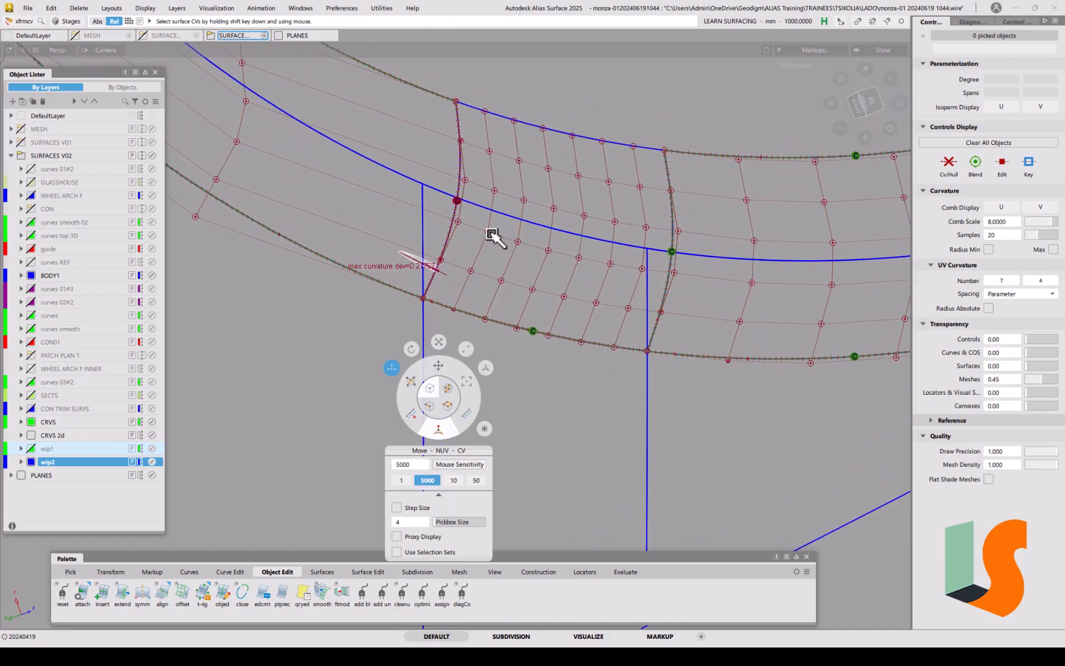
click(491, 235)
drag(565, 391, 563, 390)
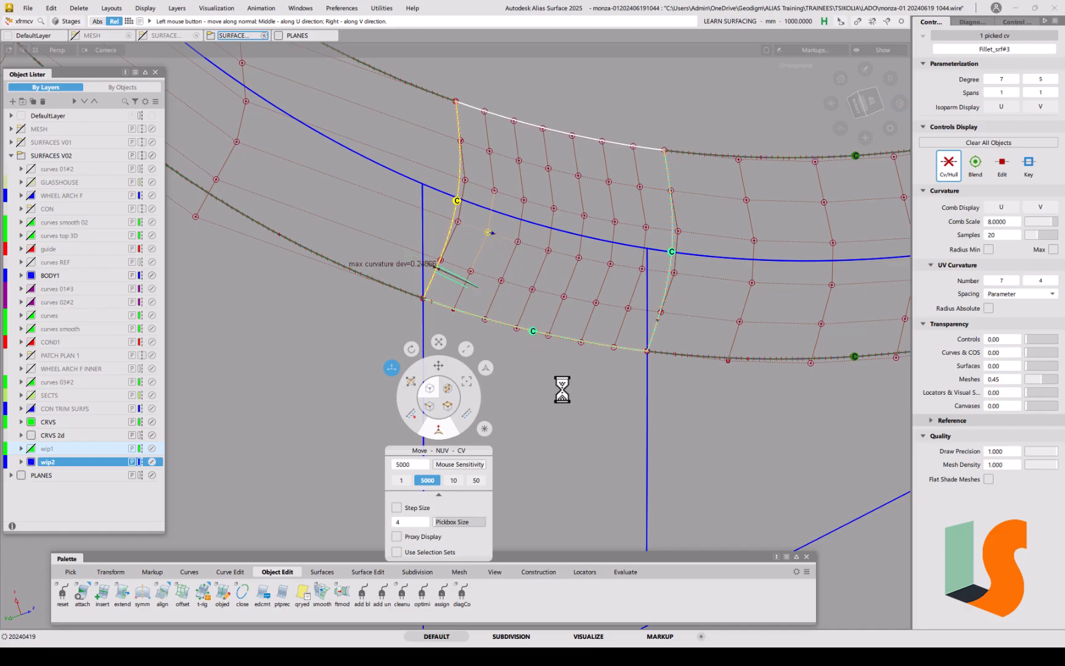
click(459, 222)
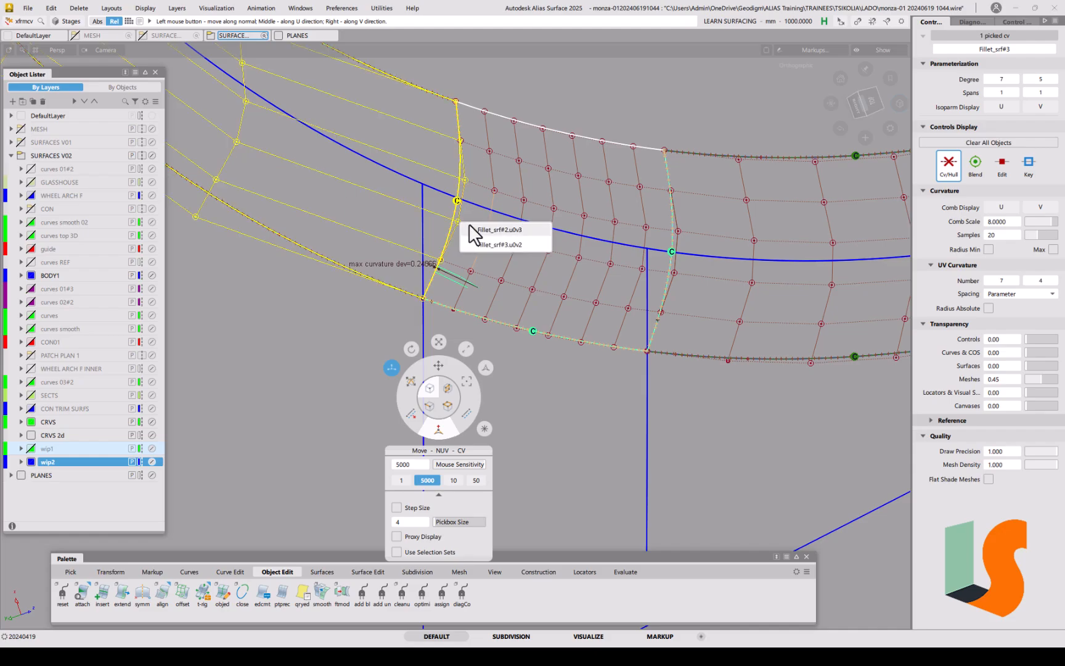
click(487, 245)
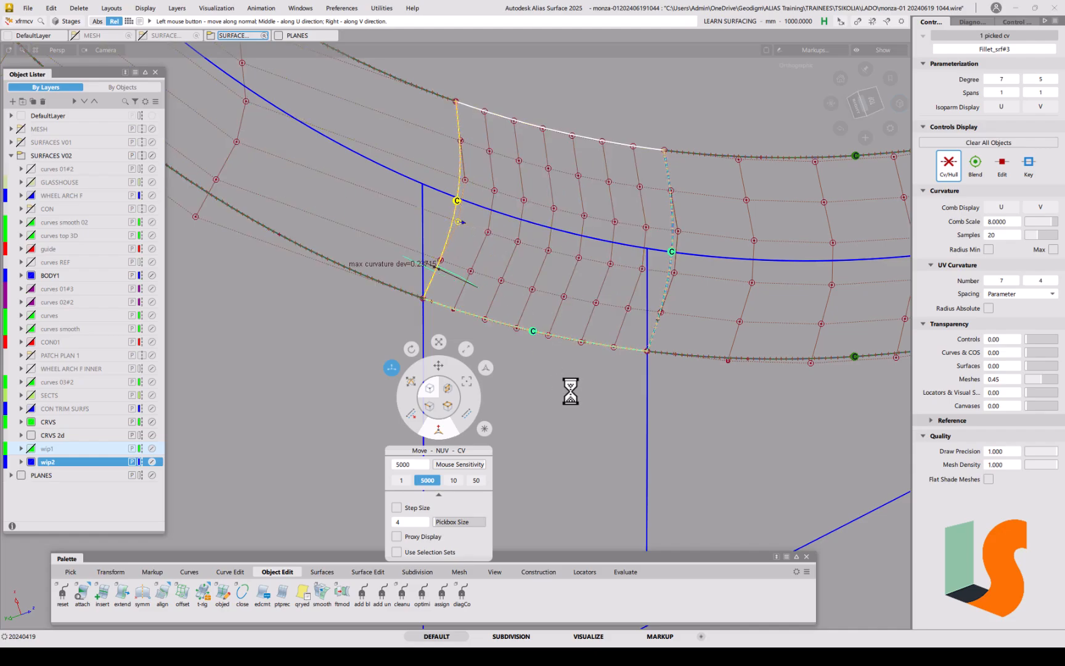
drag(575, 392, 579, 394)
shift+click(562, 358)
alt+shift+right_drag(469, 266, 506, 281)
alt+shift+middle_drag(551, 319, 554, 342)
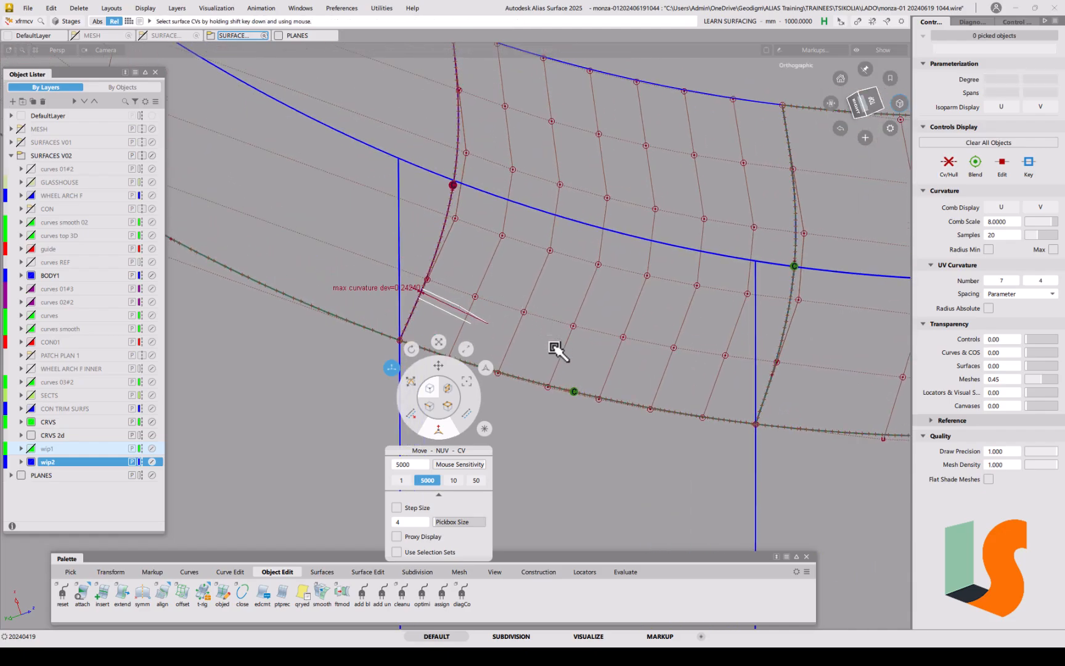
alt+shift+right_drag(540, 276, 478, 267)
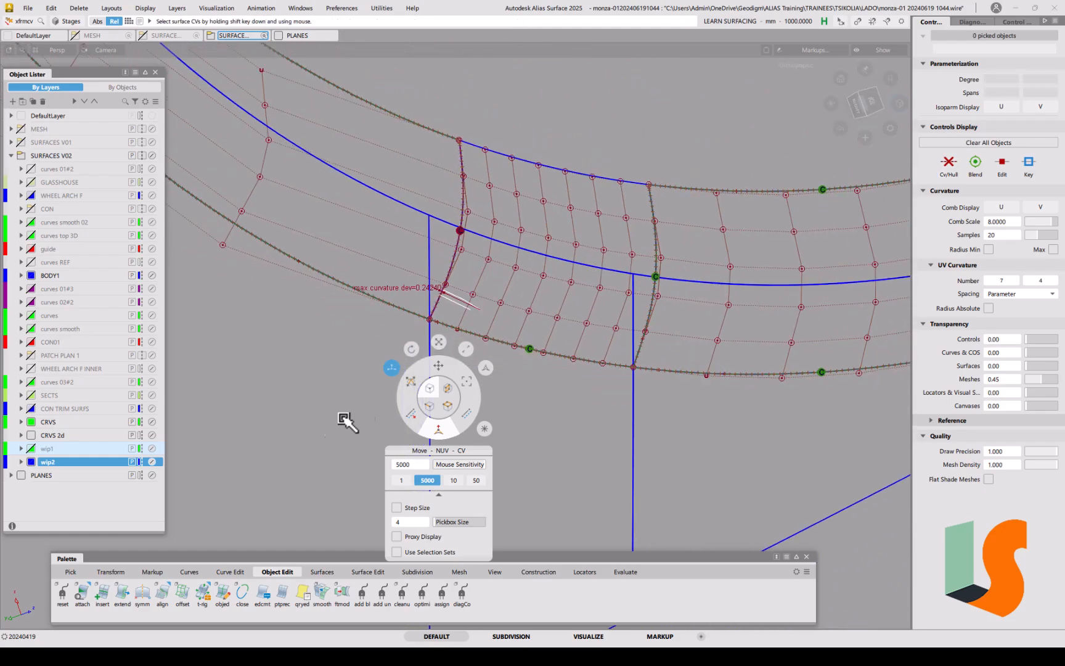
Step: G1 edge-align Fillet_srf#3's side edge to its neighbour with a G2 curvature continuity check
double_click(163, 598)
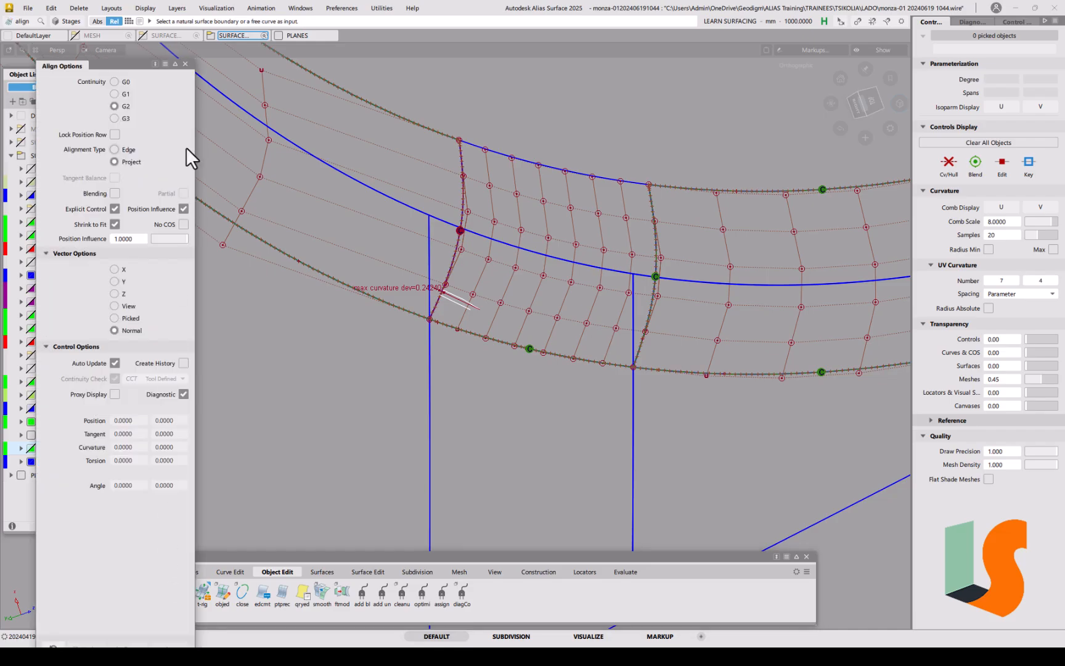
click(467, 192)
click(488, 211)
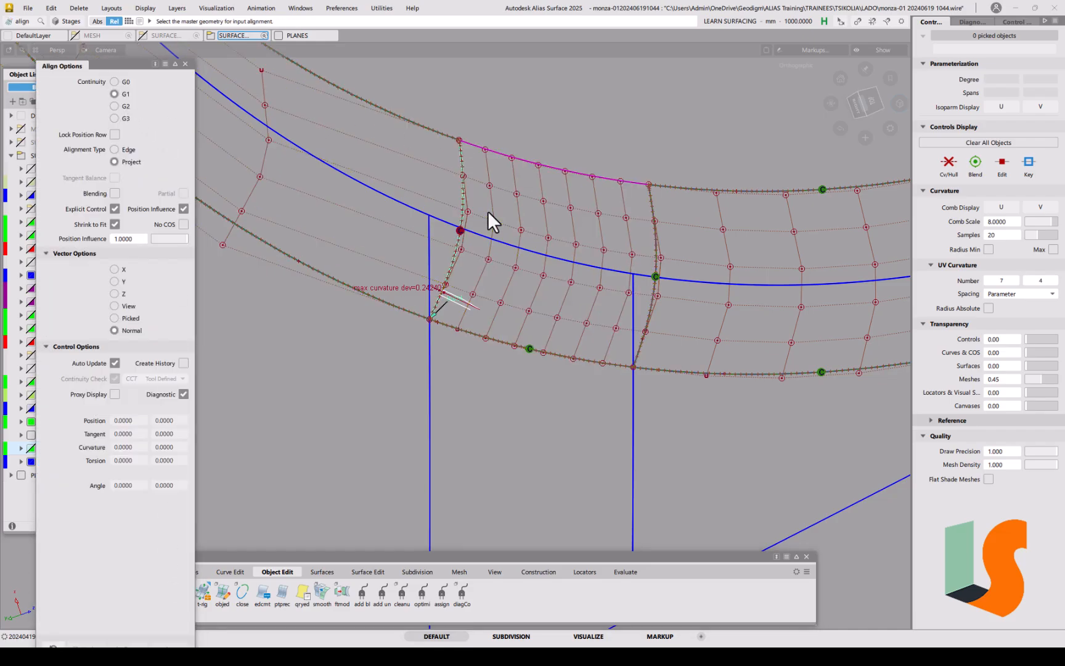
click(133, 149)
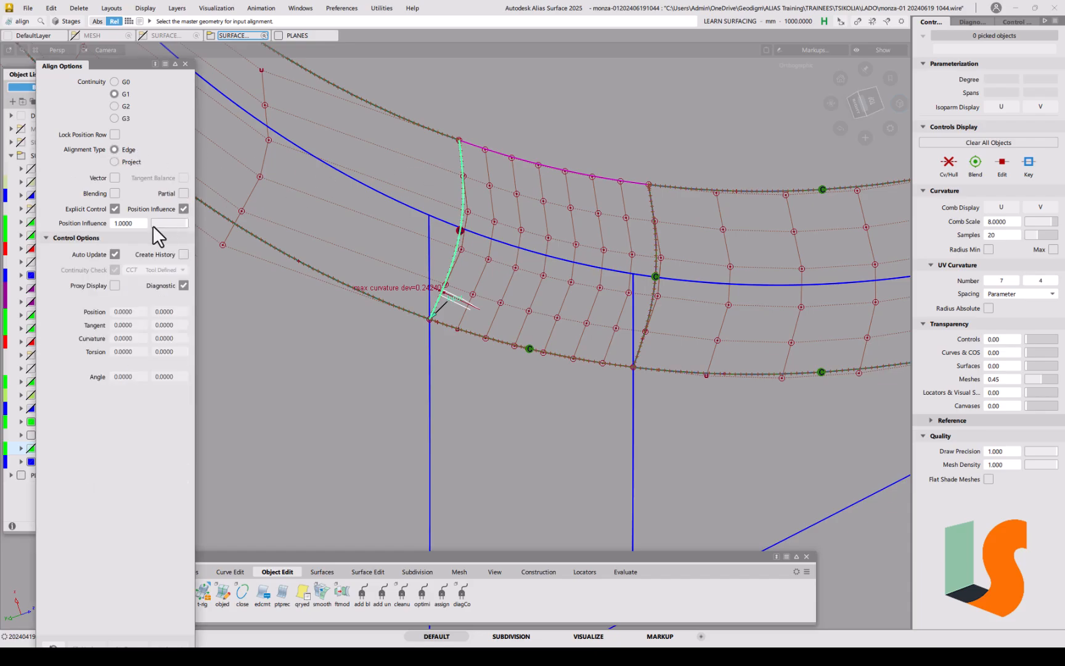
click(464, 180)
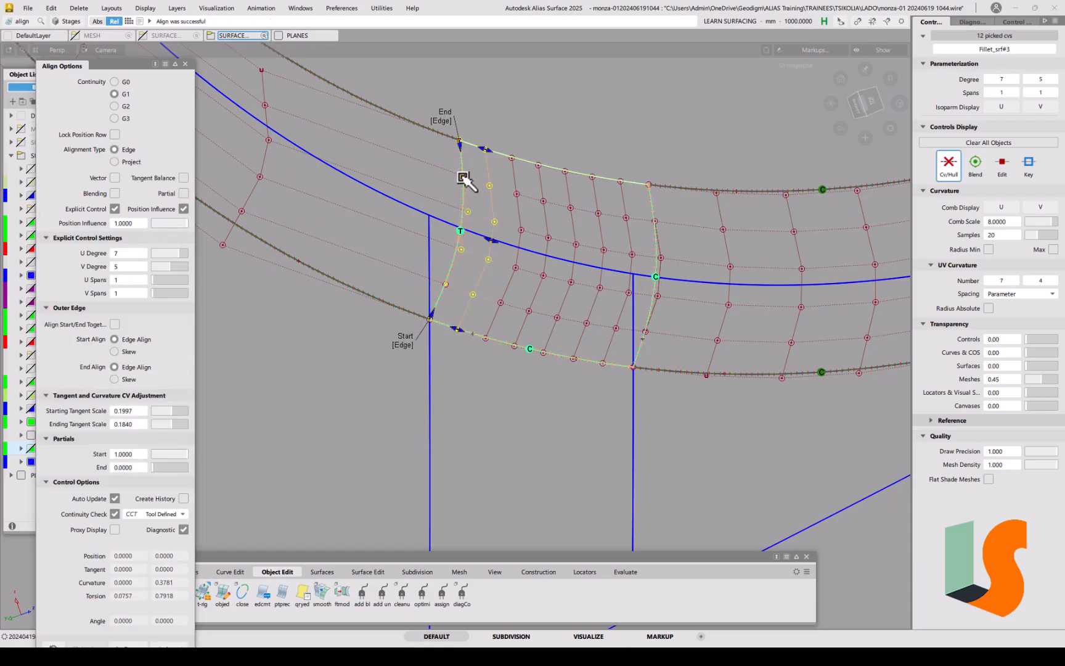
click(157, 514)
click(161, 564)
ctrl+shift+drag(472, 410, 479, 344)
alt+shift+middle_drag(497, 347, 484, 373)
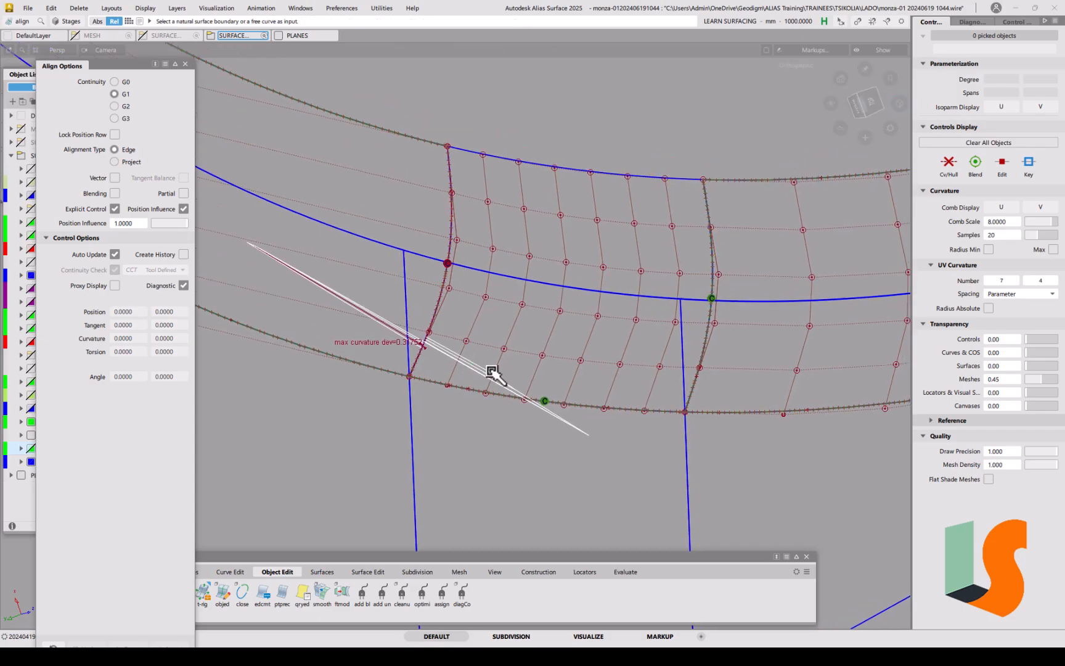
Step: Shift a Fillet_srf#3 control point slightly along U in NUV mode
key(t)
key(space)
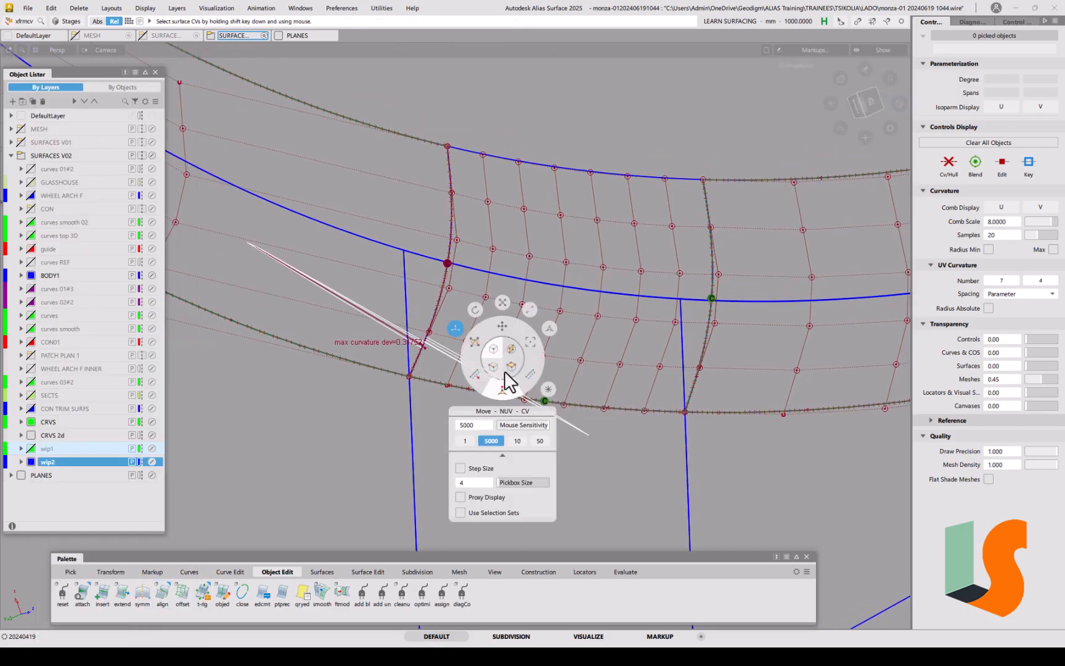
click(496, 396)
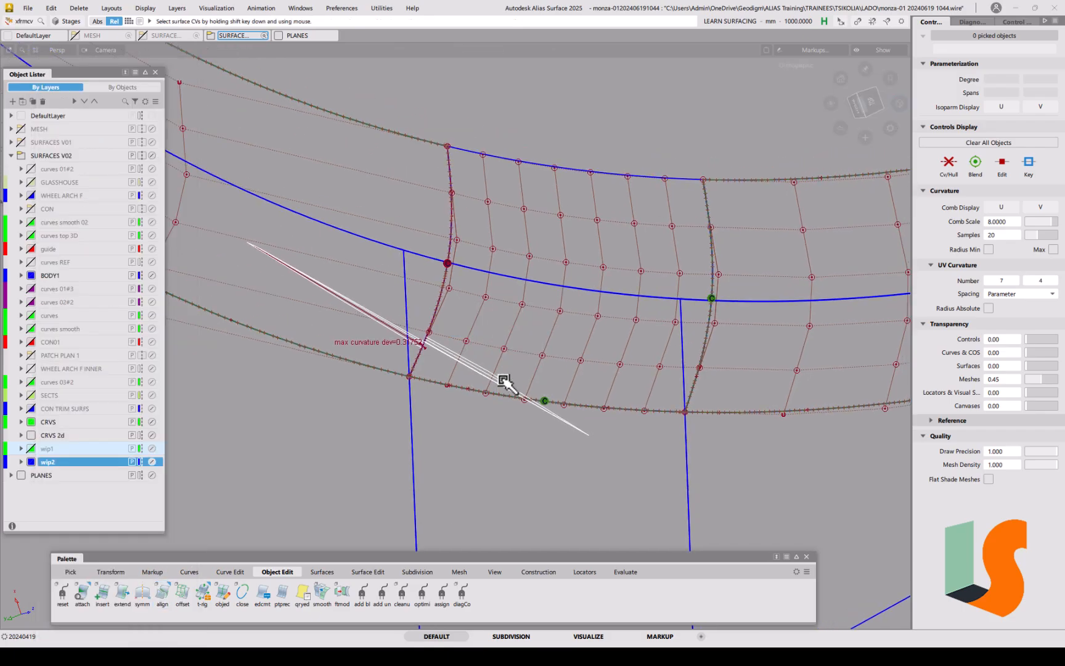
click(504, 349)
middle_drag(535, 479, 513, 478)
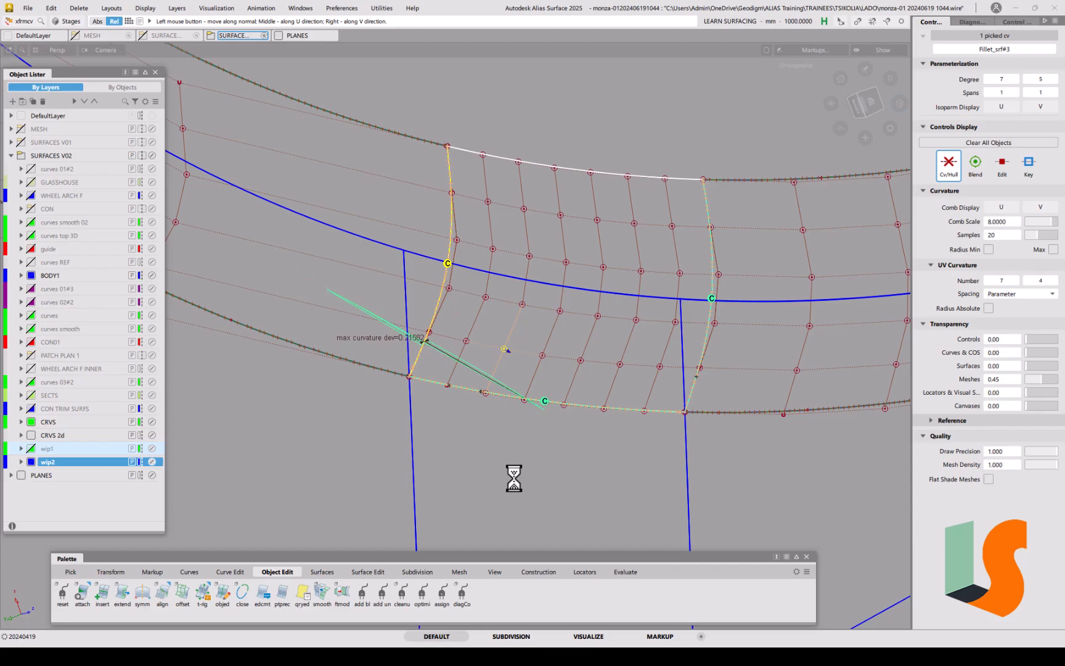
ctrl+shift+drag(504, 437, 505, 362)
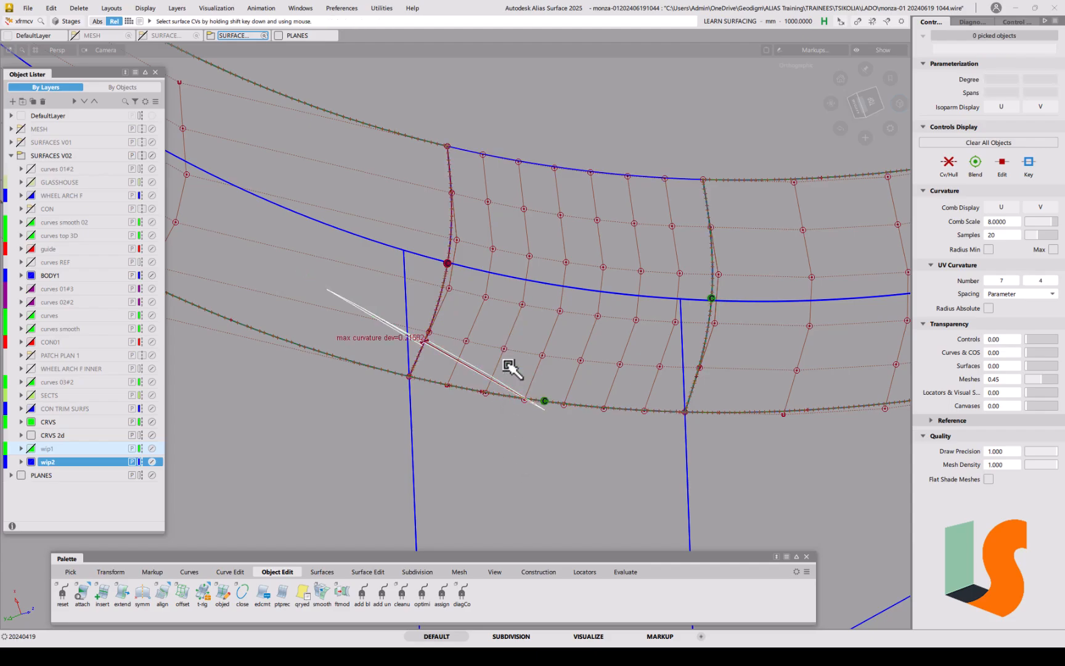
Step: Slide two interior control points along the surface, lowering max curvature deviation to about 0.22
key(space)
click(480, 347)
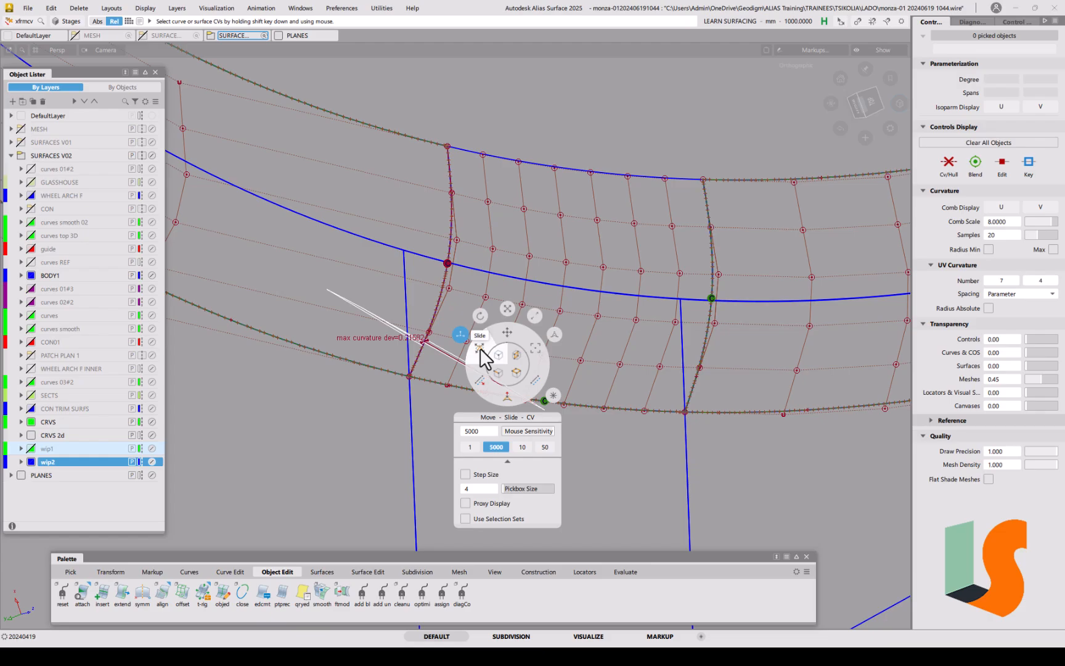
click(468, 345)
drag(463, 352, 521, 304)
click(506, 351)
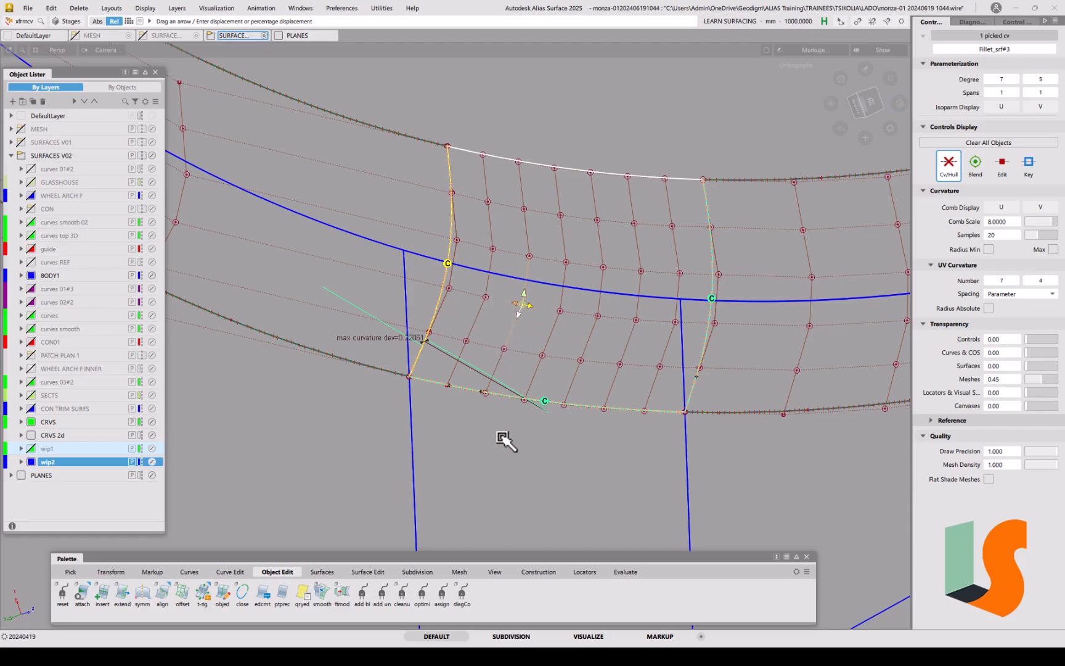
drag(495, 443, 510, 389)
alt+shift+right_drag(510, 388, 511, 367)
alt+shift+drag(536, 365, 572, 404)
alt+shift+right_drag(543, 370, 543, 396)
alt+shift+middle_drag(543, 396, 523, 446)
alt+shift+right_drag(463, 484, 370, 477)
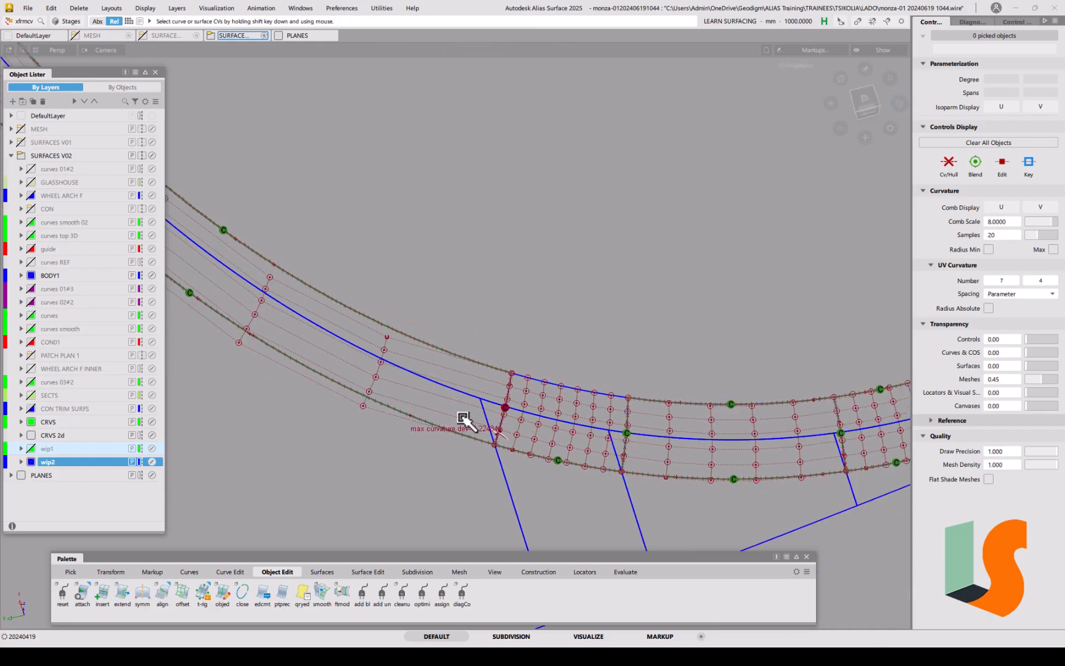
alt+shift+right_drag(466, 416, 473, 376)
alt+shift+middle_drag(473, 375, 447, 338)
alt+shift+drag(407, 407, 388, 392)
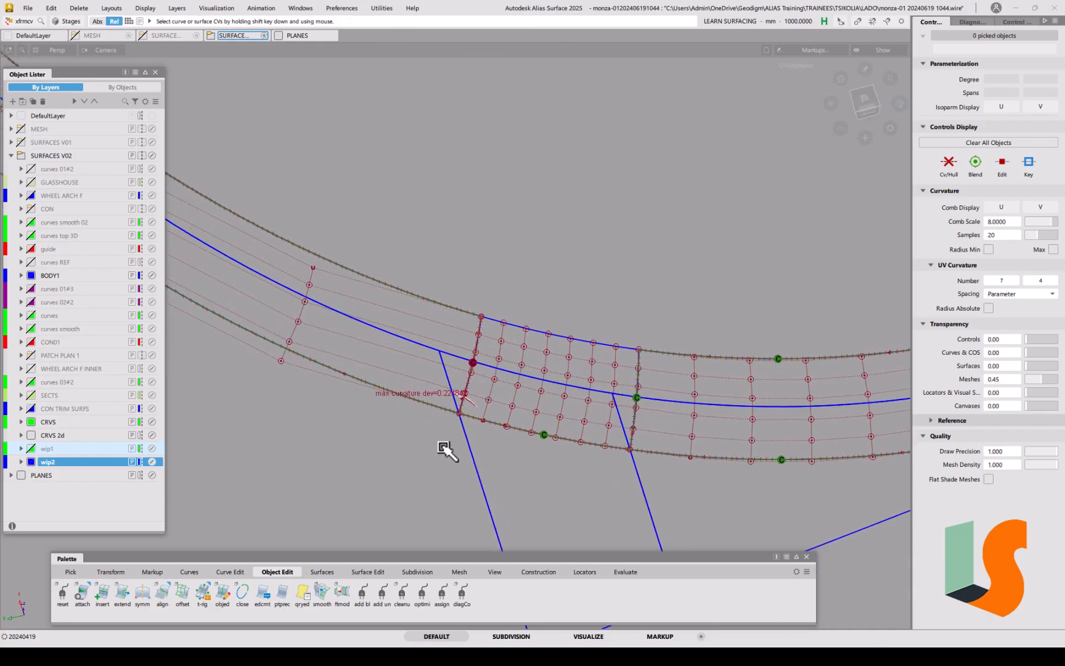
Step: Detach the neighbouring arch surface at parameter 0.43, accepting the history loss
drag(84, 596, 128, 636)
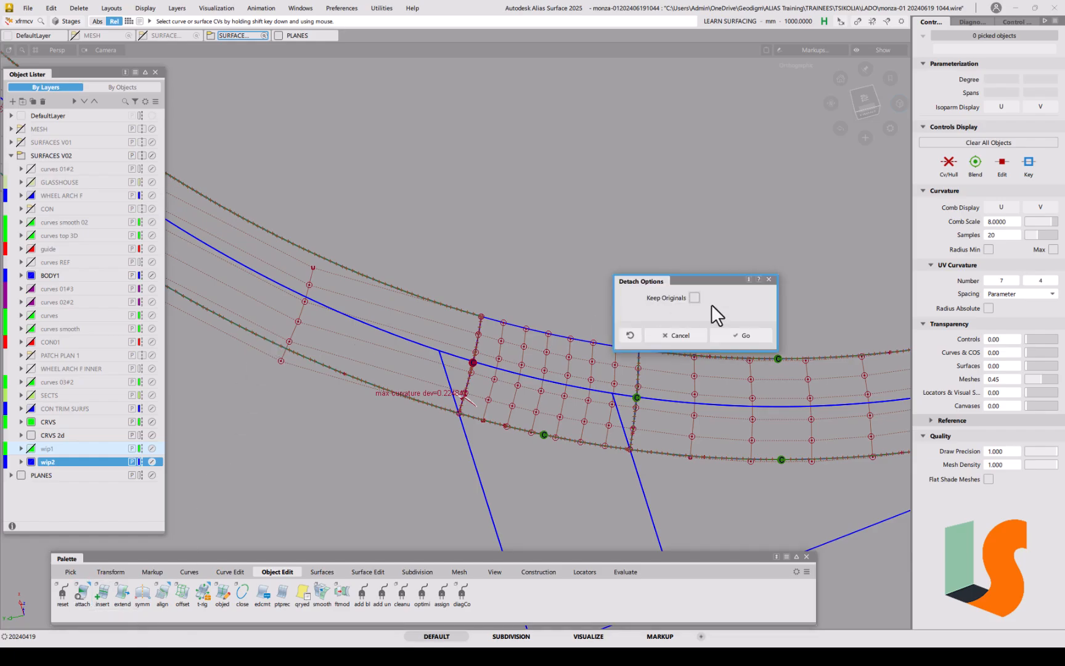
click(746, 335)
mouse_move(481, 340)
mouse_down()
mouse_move(475, 347)
mouse_move(496, 345)
mouse_move(416, 317)
mouse_move(414, 330)
mouse_up()
click(490, 400)
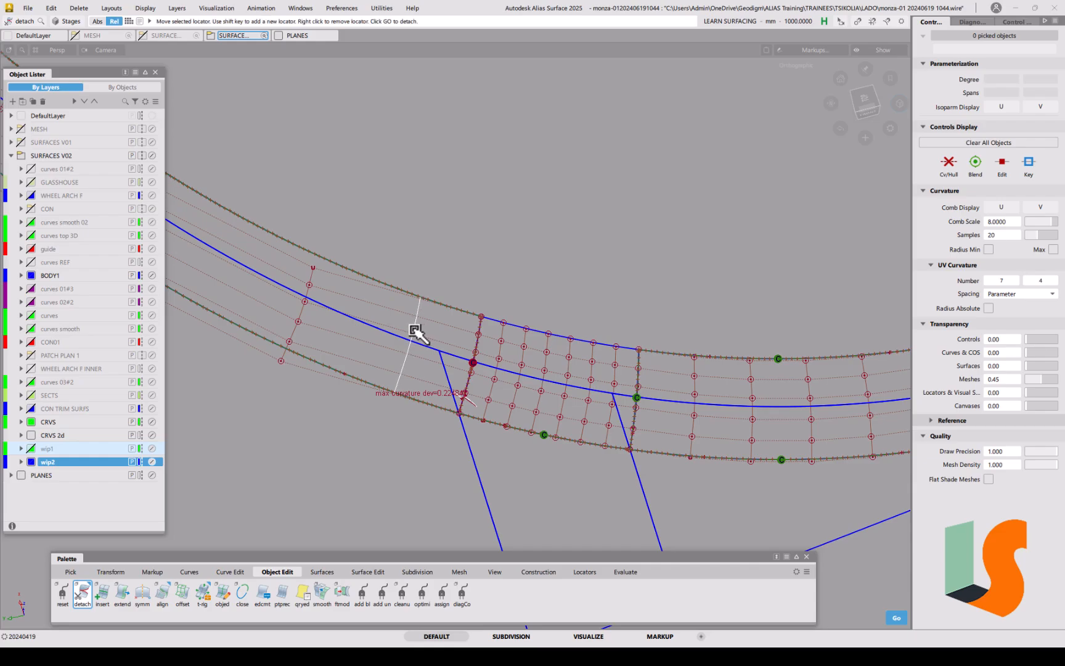
key(space)
Step: Delete the old curvature locators along the left surface's edge
ctrl+shift+drag(502, 445, 498, 366)
alt+shift+right_drag(447, 389, 444, 349)
alt+shift+middle_drag(444, 350, 495, 389)
ctrl+shift+drag(459, 423, 465, 503)
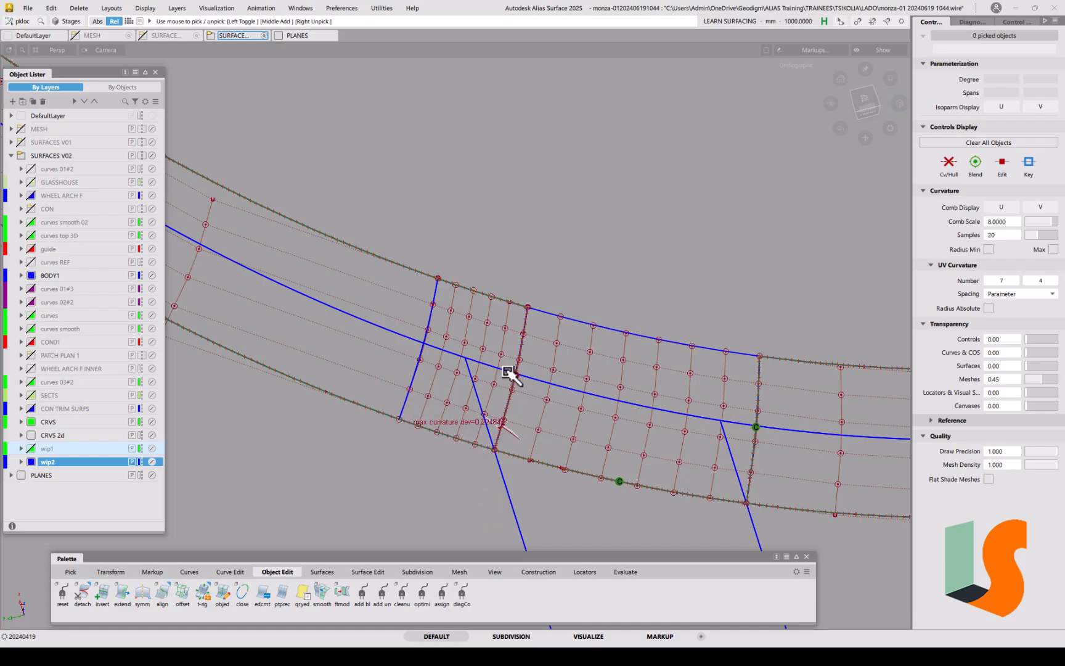
click(515, 375)
drag(443, 276, 406, 461)
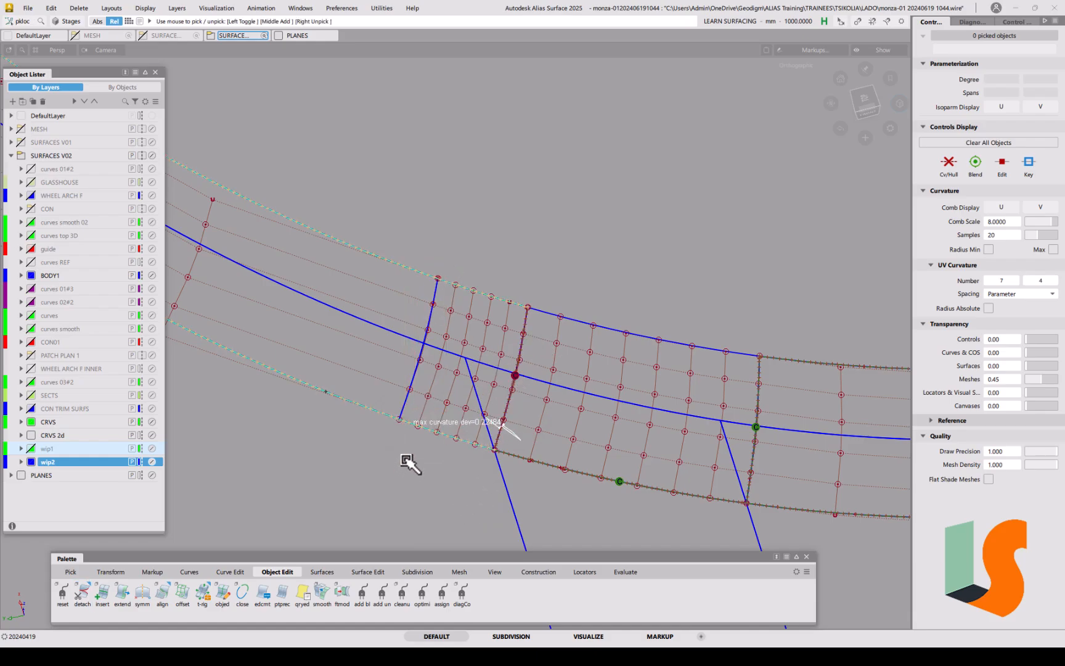
key(Delete)
click(490, 363)
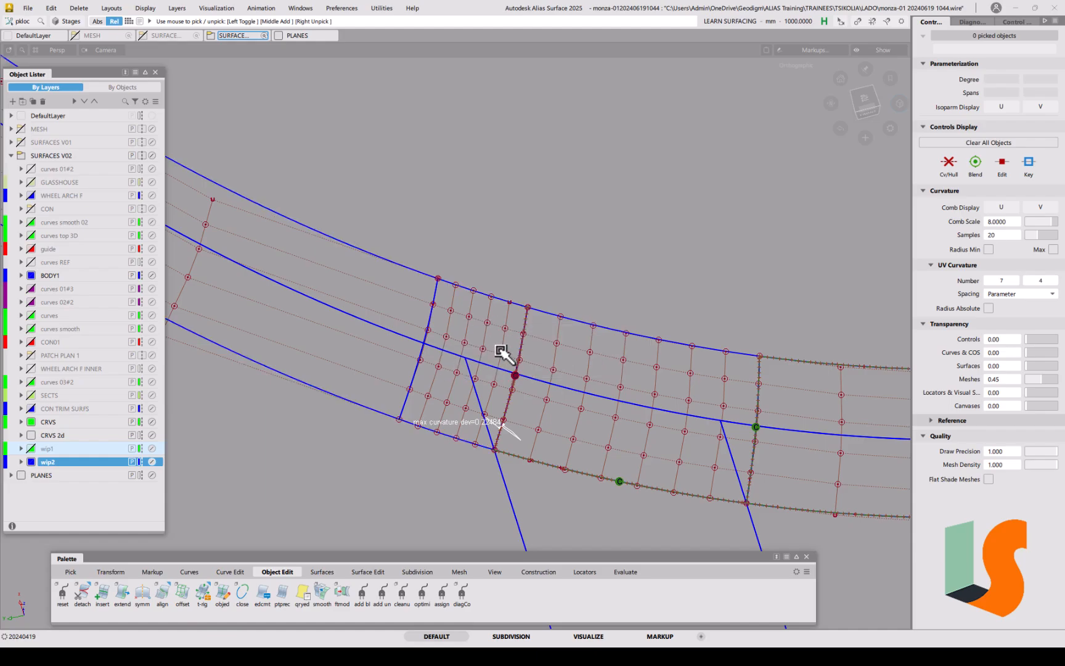
click(624, 571)
Step: Check G2 curvature continuity at the lower-left, top and left patch edges
double_click(63, 593)
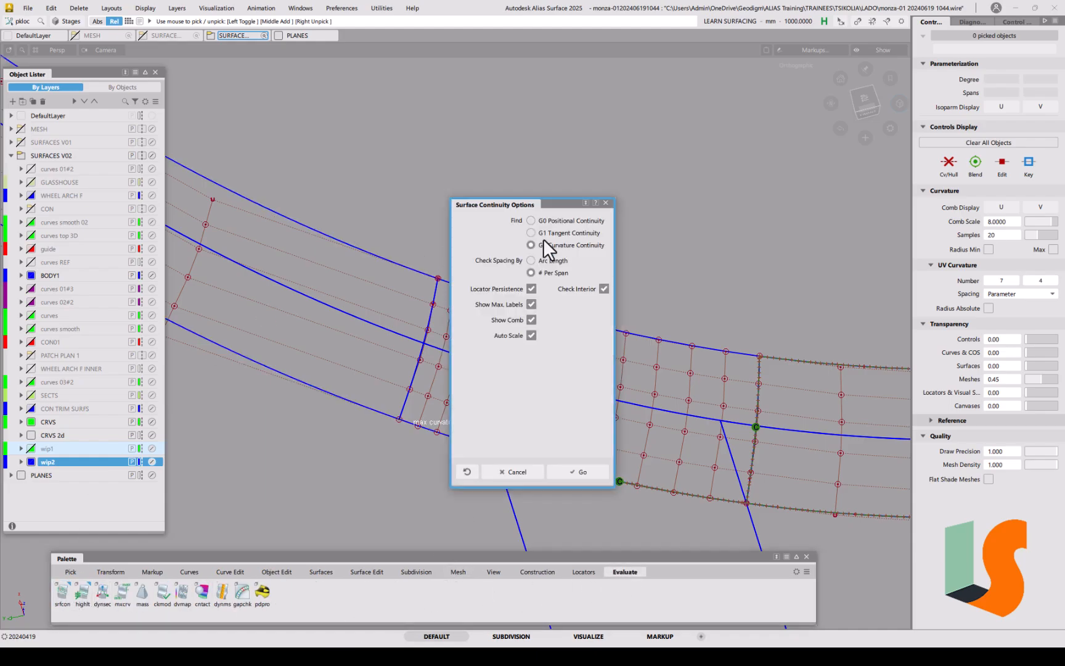
click(578, 472)
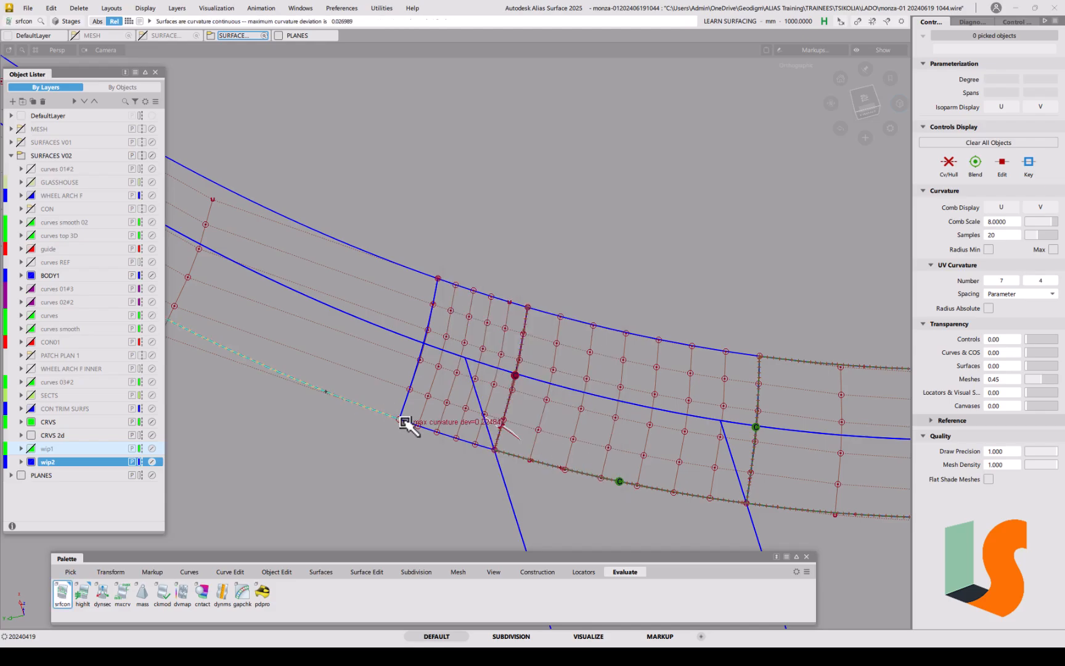
click(462, 440)
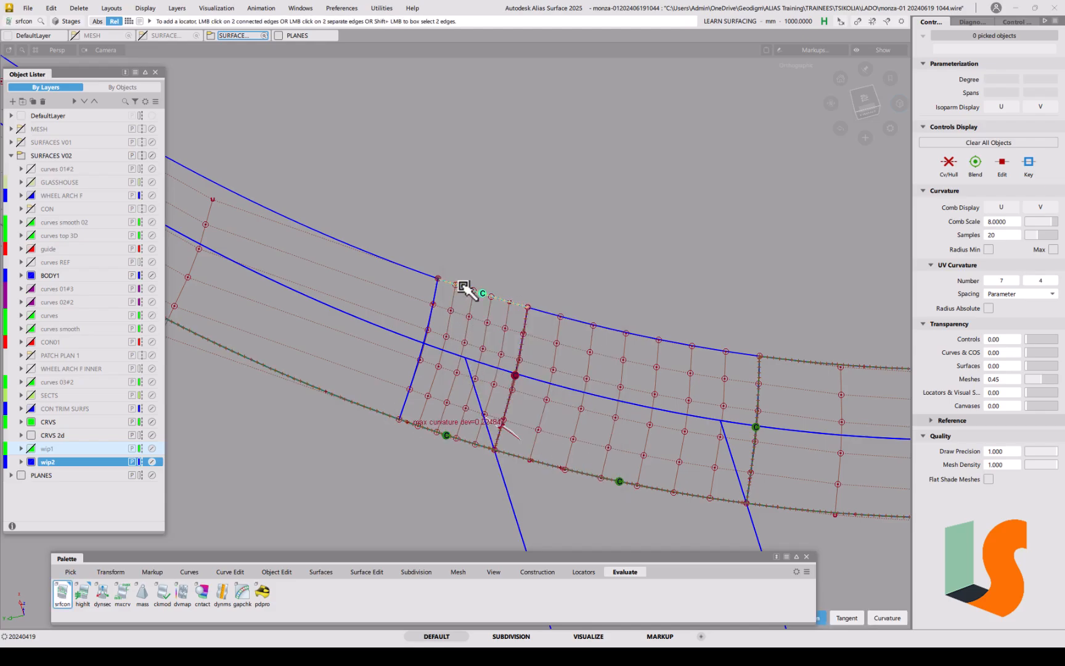
click(419, 276)
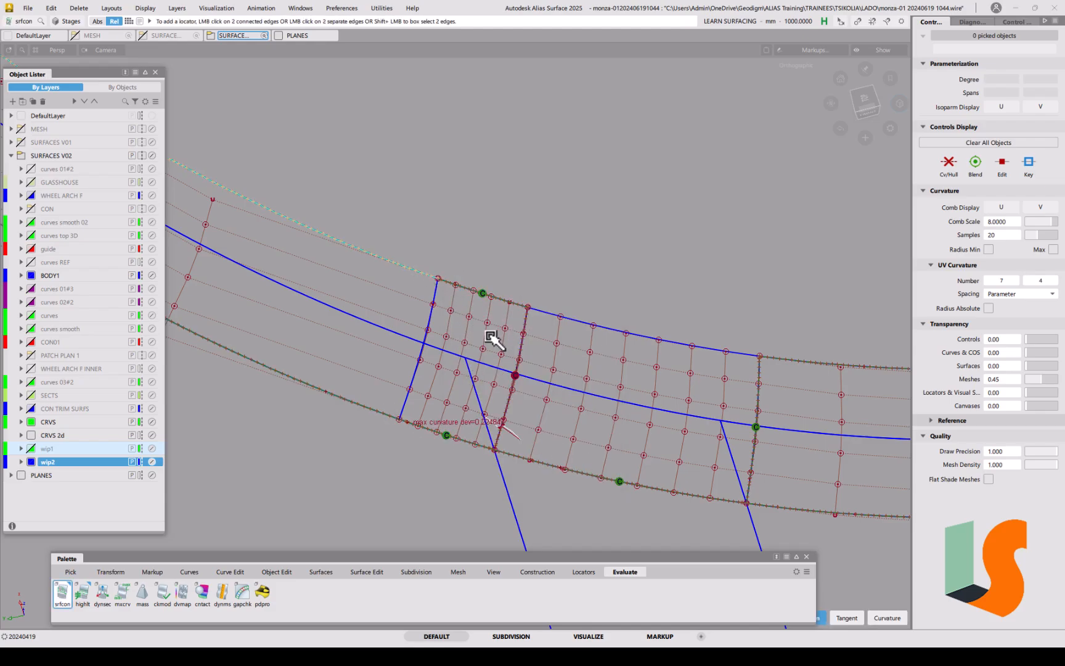
click(429, 315)
alt+shift+right_drag(523, 420, 546, 411)
mouse_move(546, 412)
alt+shift+middle_down()
mouse_move(521, 405)
mouse_move(512, 414)
alt+shift+middle_up()
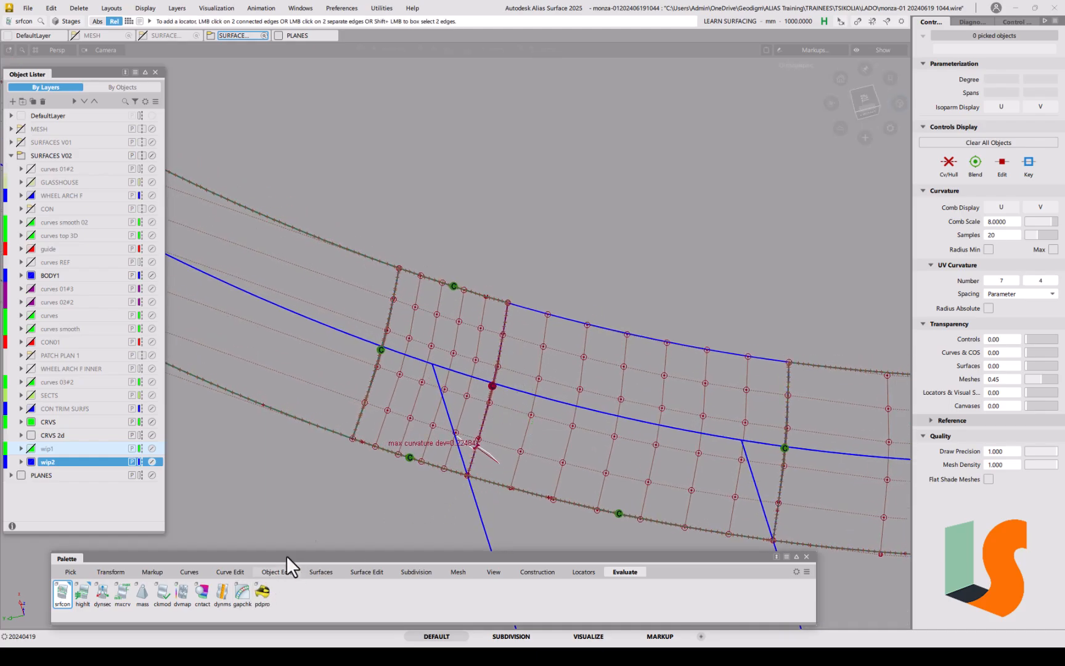
Step: G2-align the Fillet_srf#2 edge to its neighbour and view the whole wheel arch
click(277, 571)
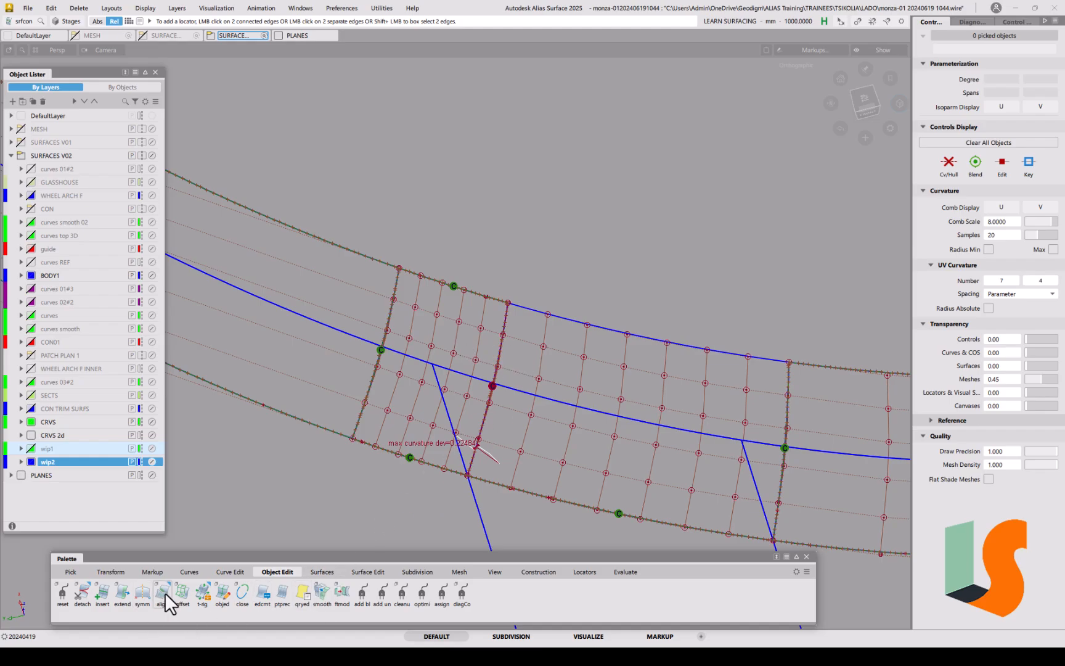
double_click(166, 596)
click(130, 106)
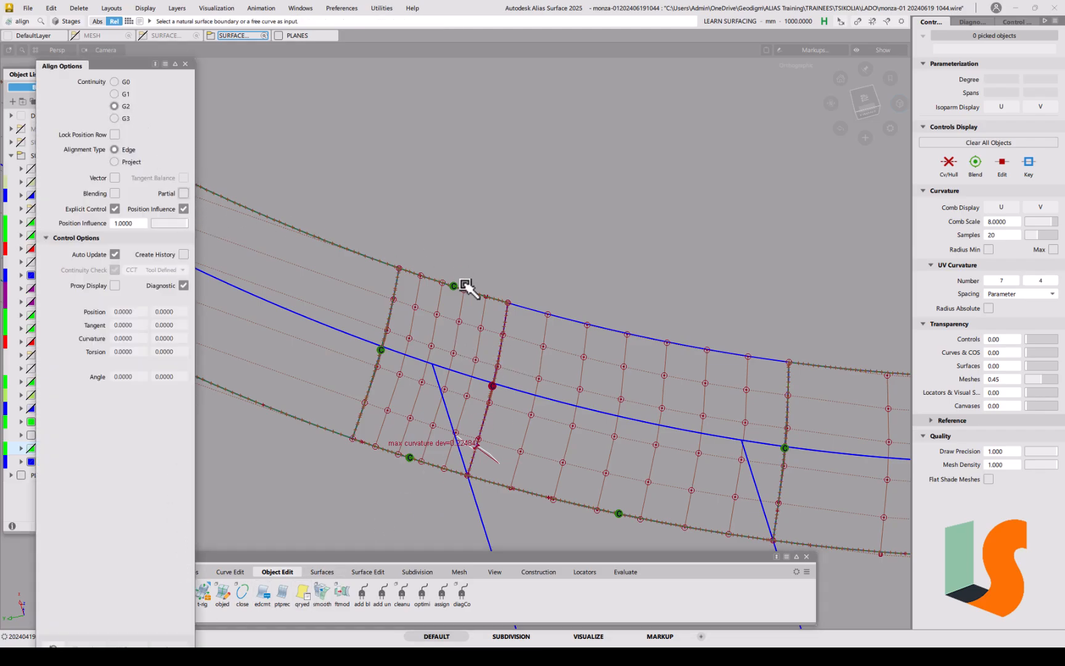
click(503, 334)
click(507, 341)
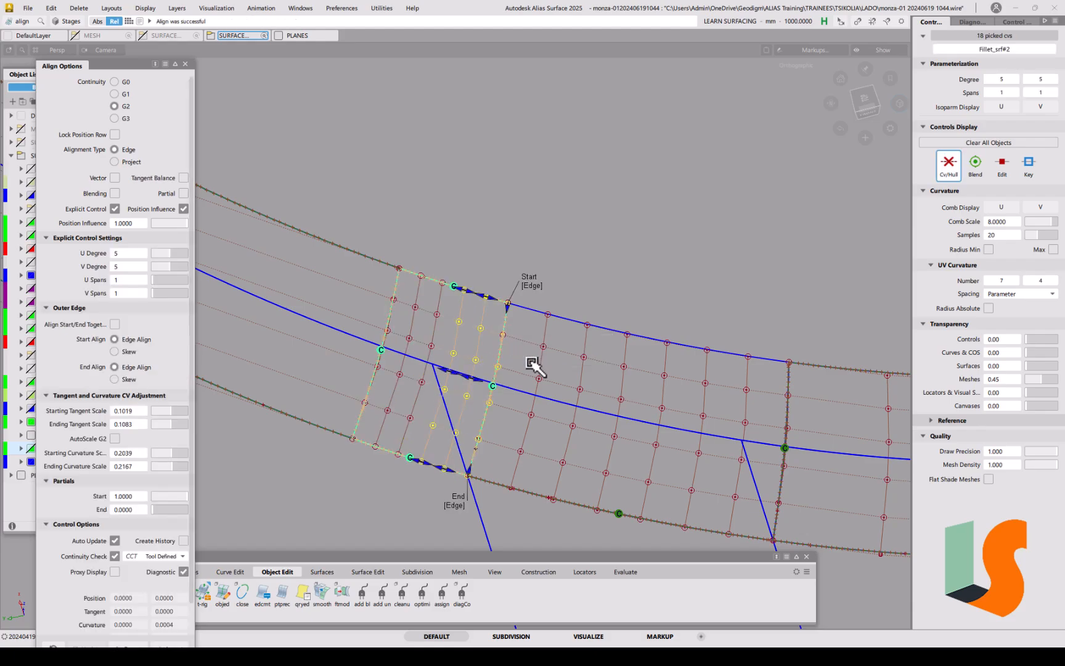
click(552, 233)
alt+shift+right_drag(561, 241, 571, 416)
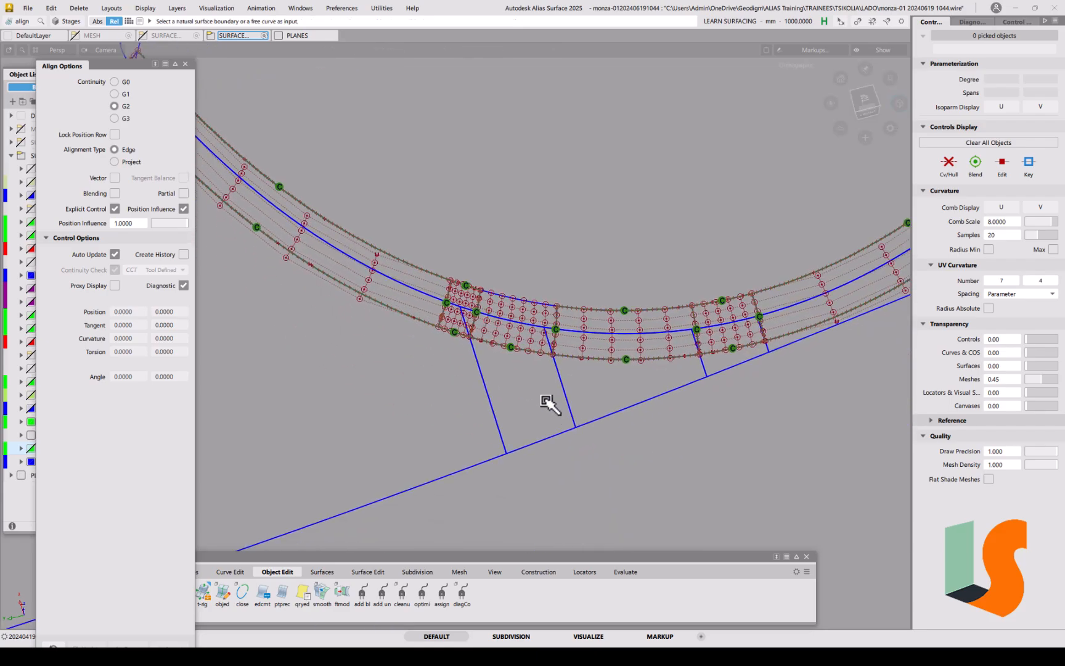
alt+shift+middle_drag(663, 310, 615, 338)
alt+shift+right_drag(616, 338, 501, 404)
alt+shift+middle_drag(778, 297, 578, 447)
alt+shift+right_drag(655, 264, 628, 322)
alt+shift+middle_drag(629, 289, 552, 321)
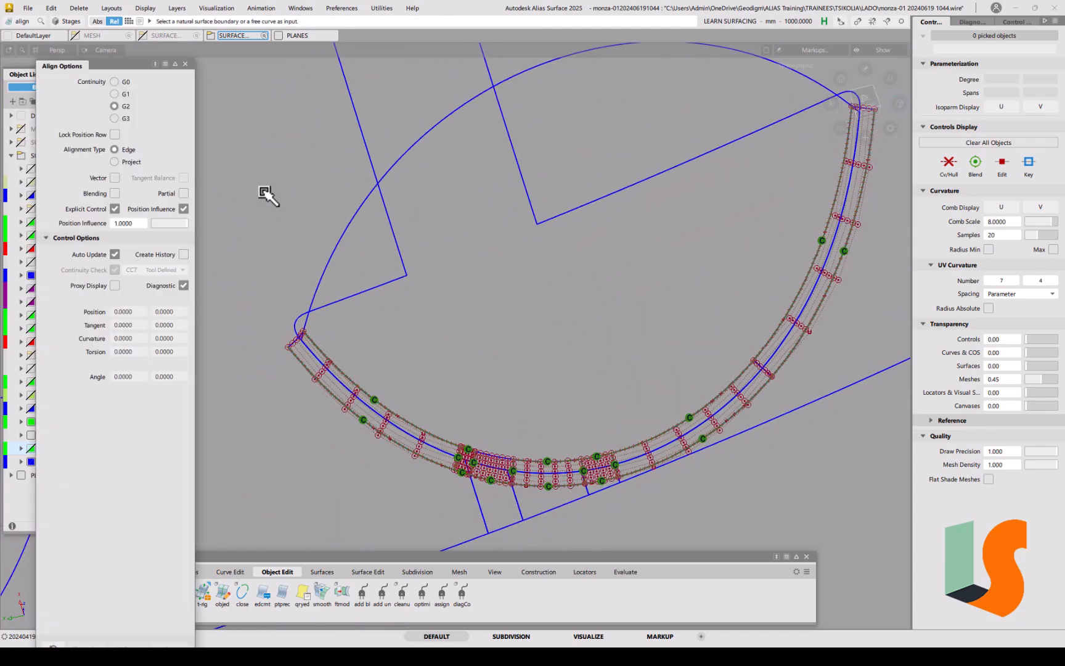
click(28, 8)
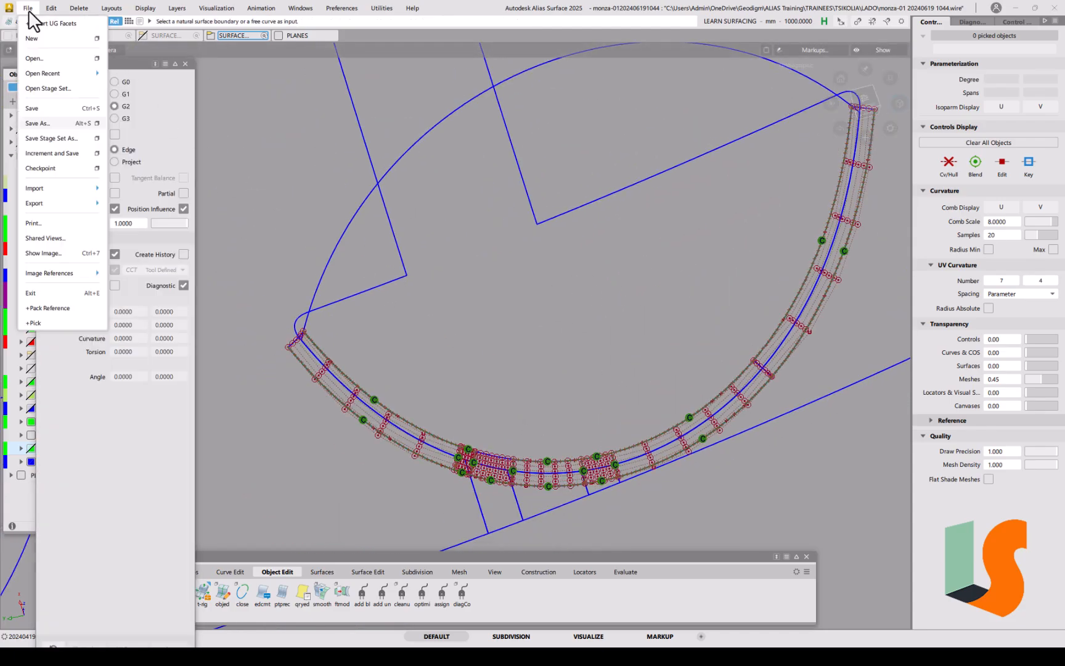
click(32, 122)
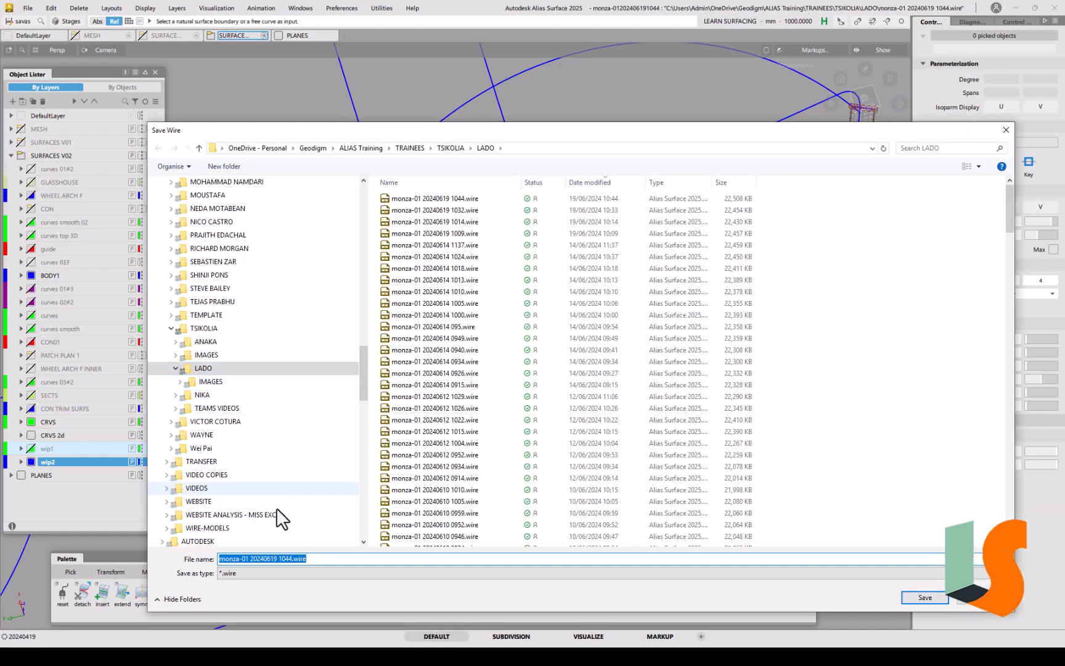
click(285, 558)
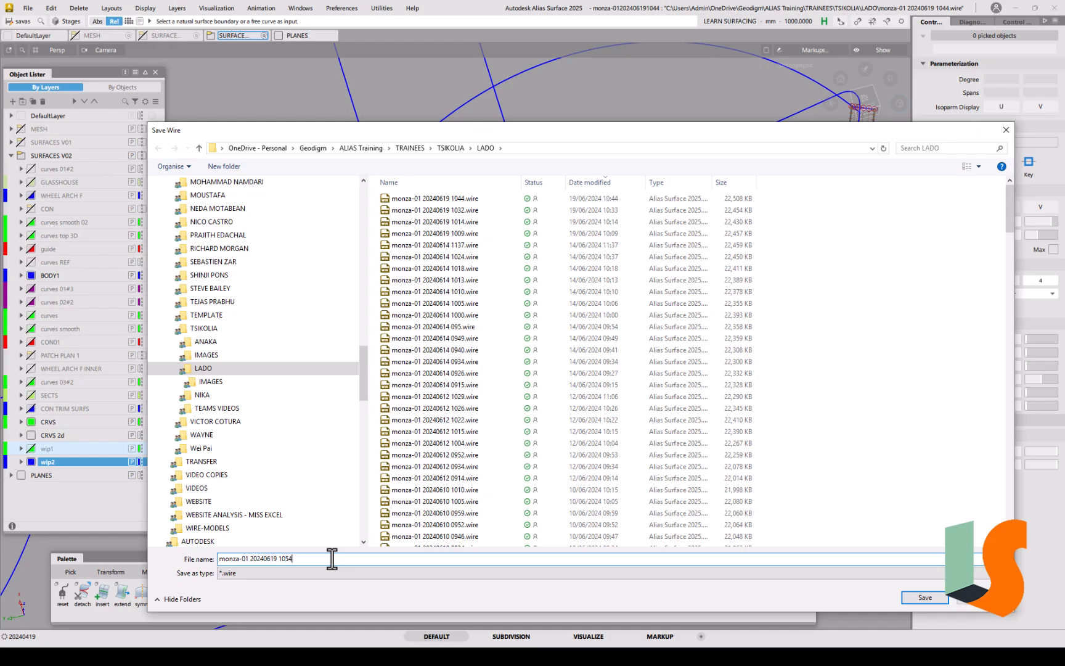
key(Return)
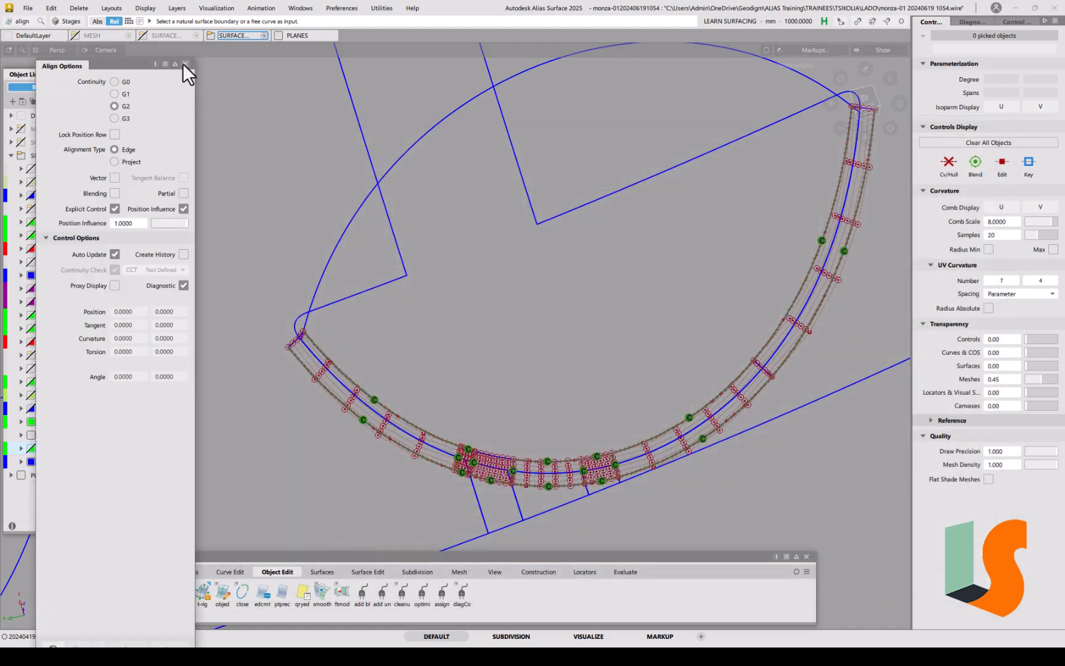
click(185, 63)
alt+shift+drag(475, 250, 585, 297)
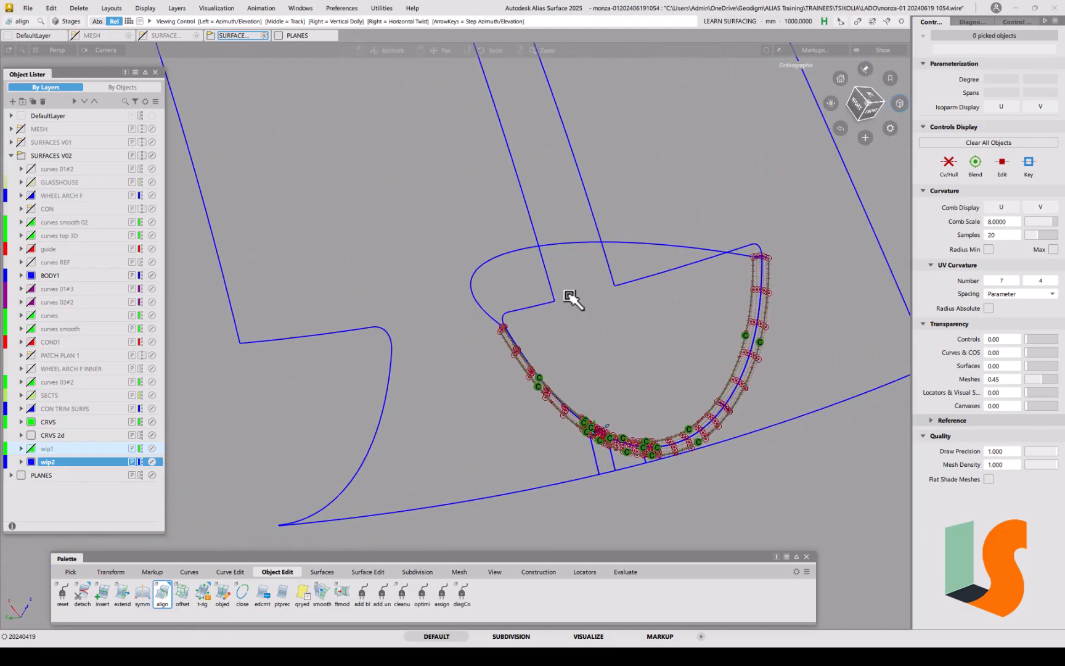
alt+shift+right_drag(648, 309, 676, 248)
alt+shift+middle_drag(675, 249, 545, 331)
alt+shift+right_drag(581, 245, 527, 280)
alt+shift+middle_drag(524, 278, 635, 231)
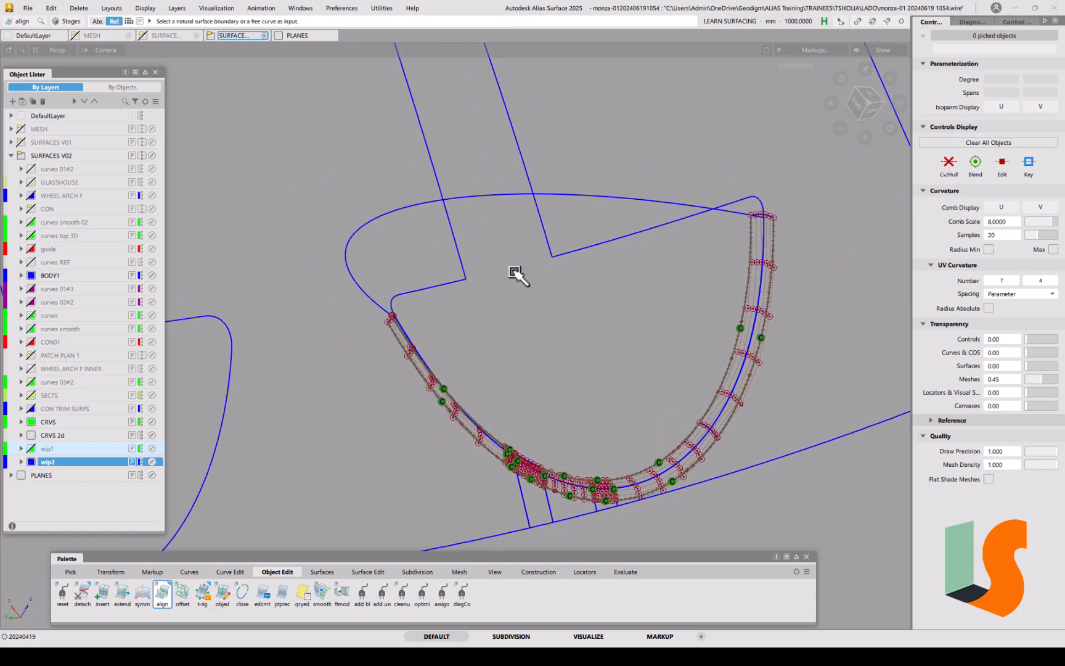
alt+shift+middle_drag(511, 274, 581, 263)
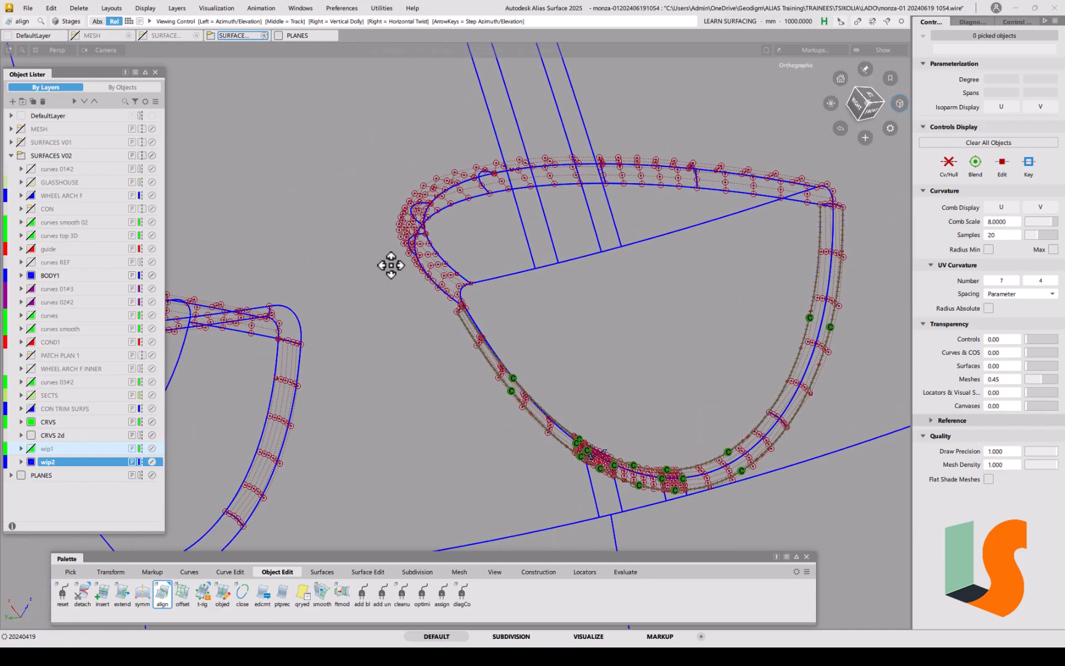
alt+shift+middle_drag(376, 266, 416, 309)
alt+shift+drag(361, 324, 401, 278)
alt+shift+right_drag(375, 273, 370, 87)
alt+shift+drag(352, 249, 409, 266)
alt+shift+right_drag(409, 266, 410, 346)
alt+shift+middle_drag(487, 363, 351, 339)
alt+shift+drag(493, 350, 327, 320)
mouse_move(472, 314)
alt+shift+middle_down()
mouse_move(412, 341)
mouse_move(486, 312)
alt+shift+middle_up()
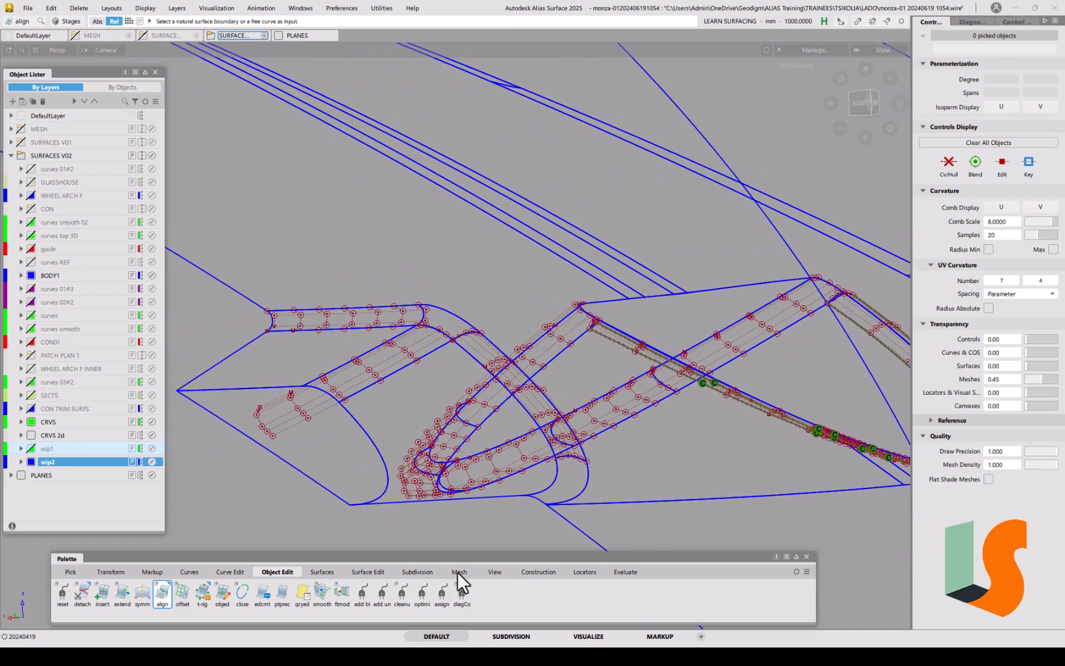
Step: Run a crvcrv deviation check from the strip's top edge to the draft surface trim edge
click(564, 573)
click(122, 593)
click(319, 311)
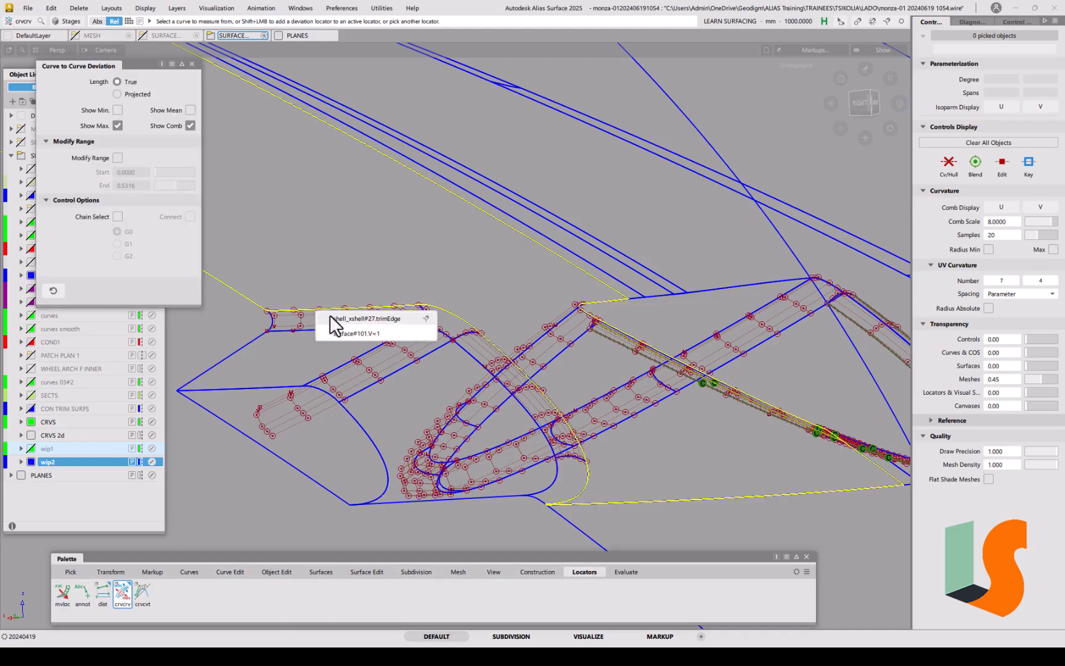
click(331, 319)
click(320, 332)
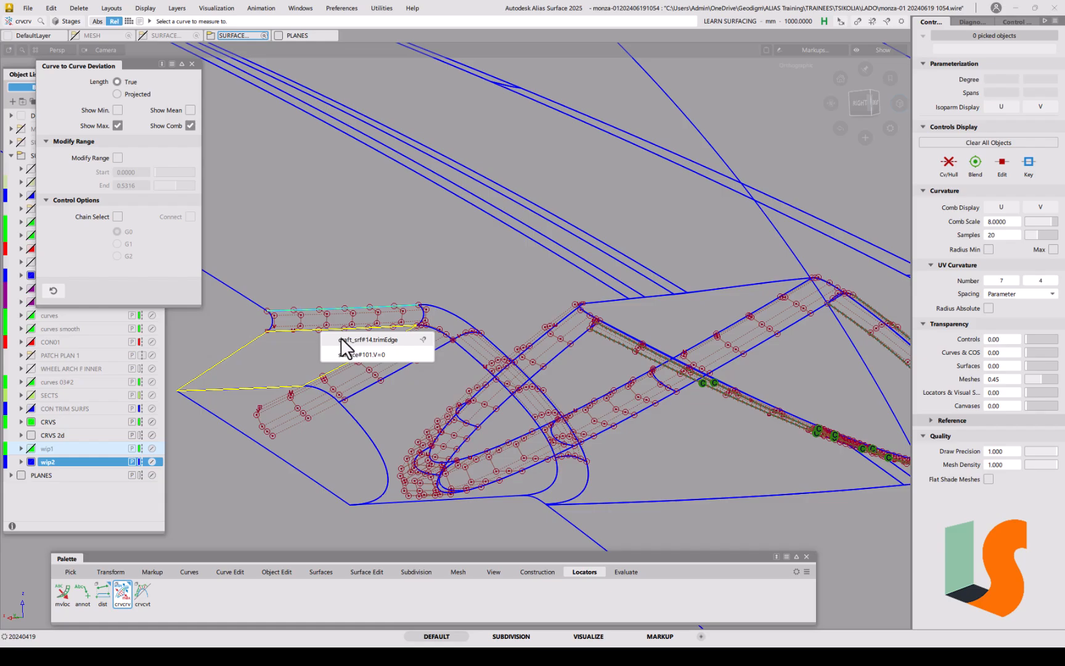
click(343, 339)
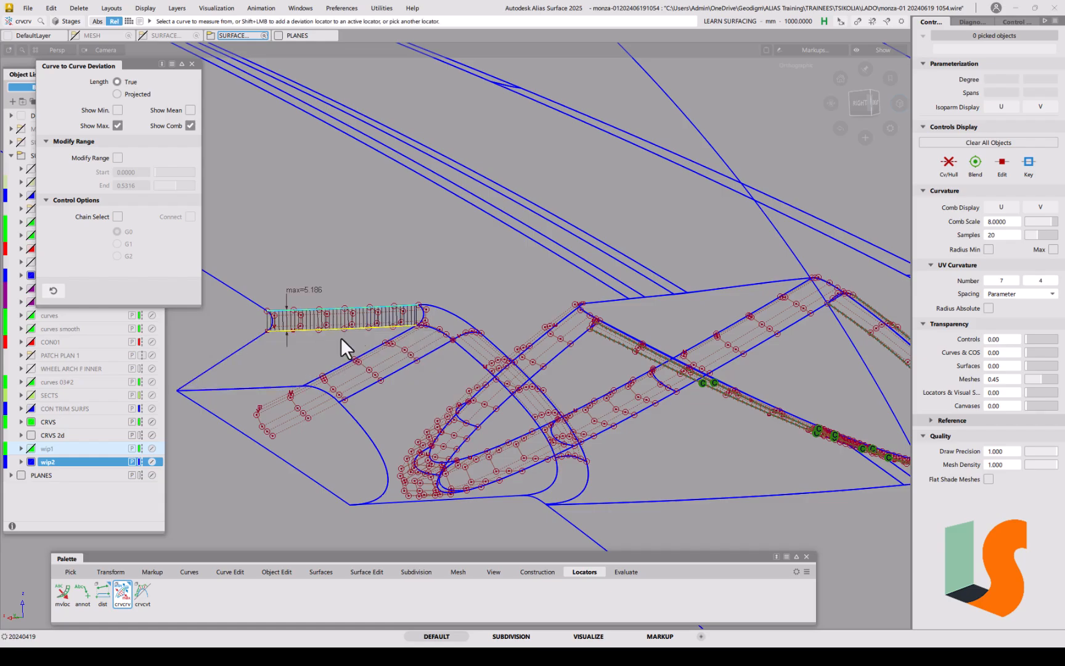
Step: Inspect the deviation comb reporting max 5.186, then switch to Pick Locator
alt+shift+right_drag(330, 356, 338, 265)
alt+shift+drag(333, 269, 435, 308)
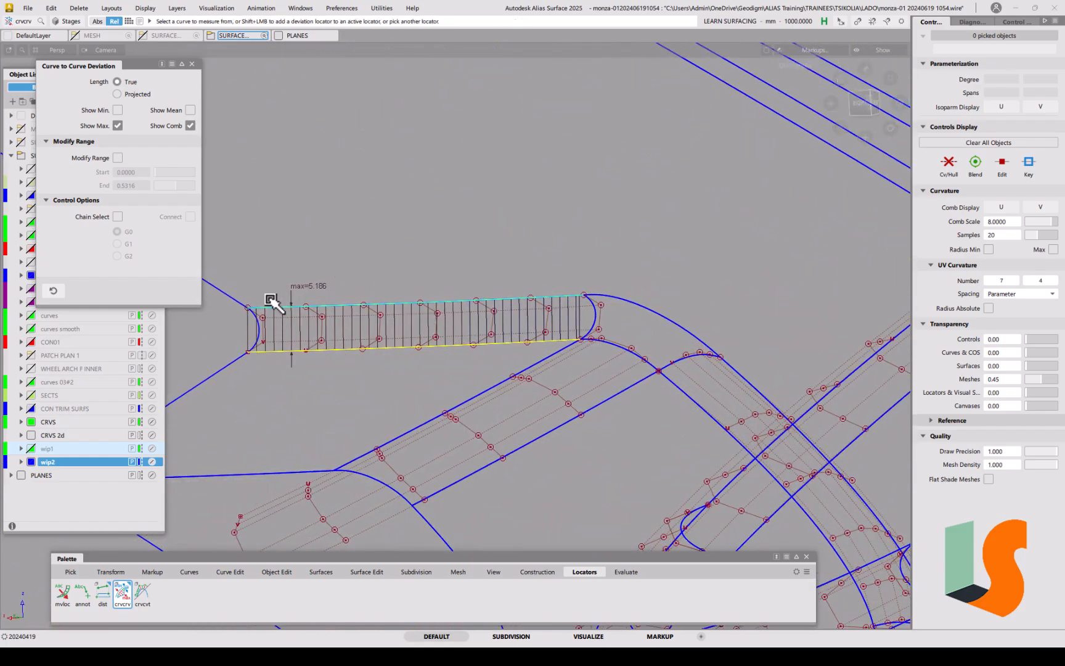
ctrl+shift+drag(417, 402, 416, 338)
alt+shift+right_drag(390, 348, 533, 393)
ctrl+shift+click(399, 371)
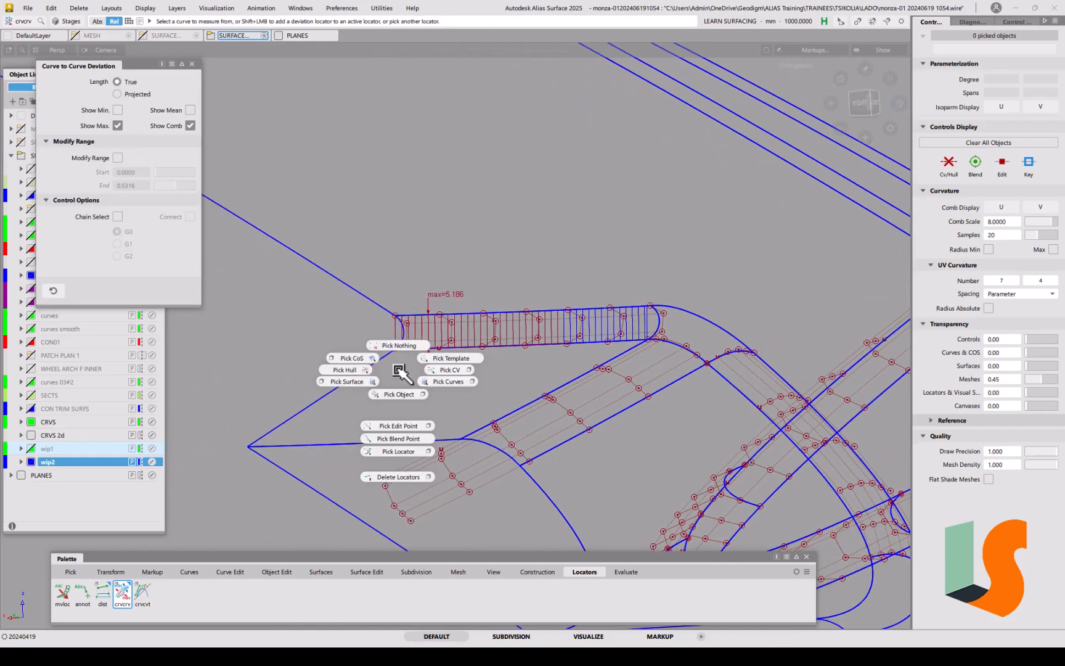
click(403, 450)
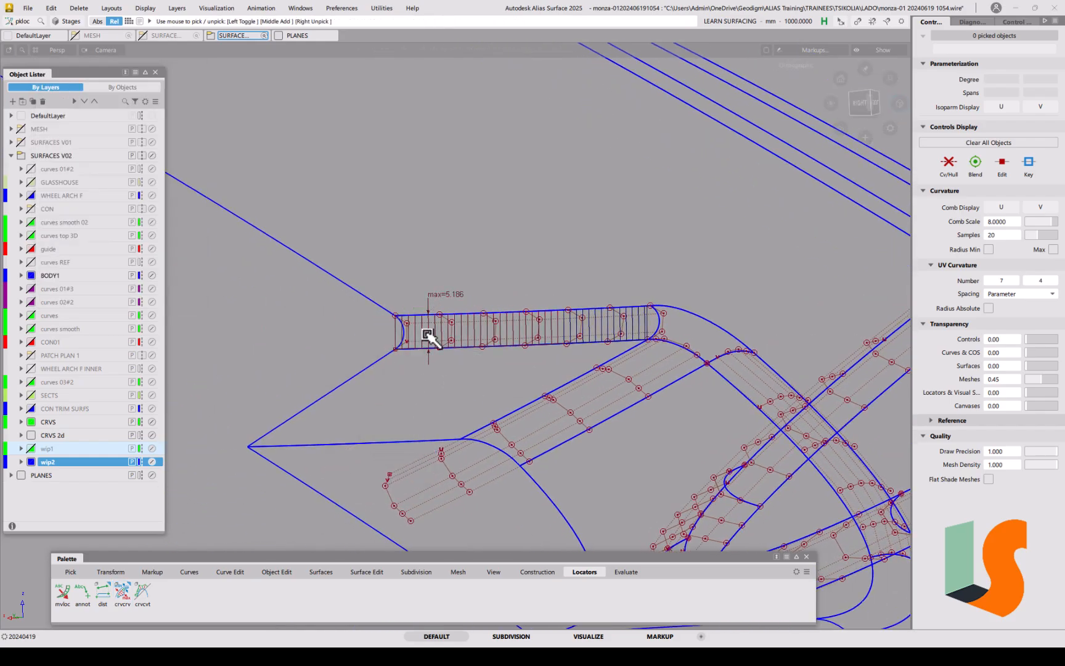
Step: Delete the deviation locator and isolate the three surfaces of the upper patch
key(Delete)
click(500, 365)
ctrl+shift+drag(402, 376, 377, 382)
drag(370, 298, 408, 339)
key(alt+h)
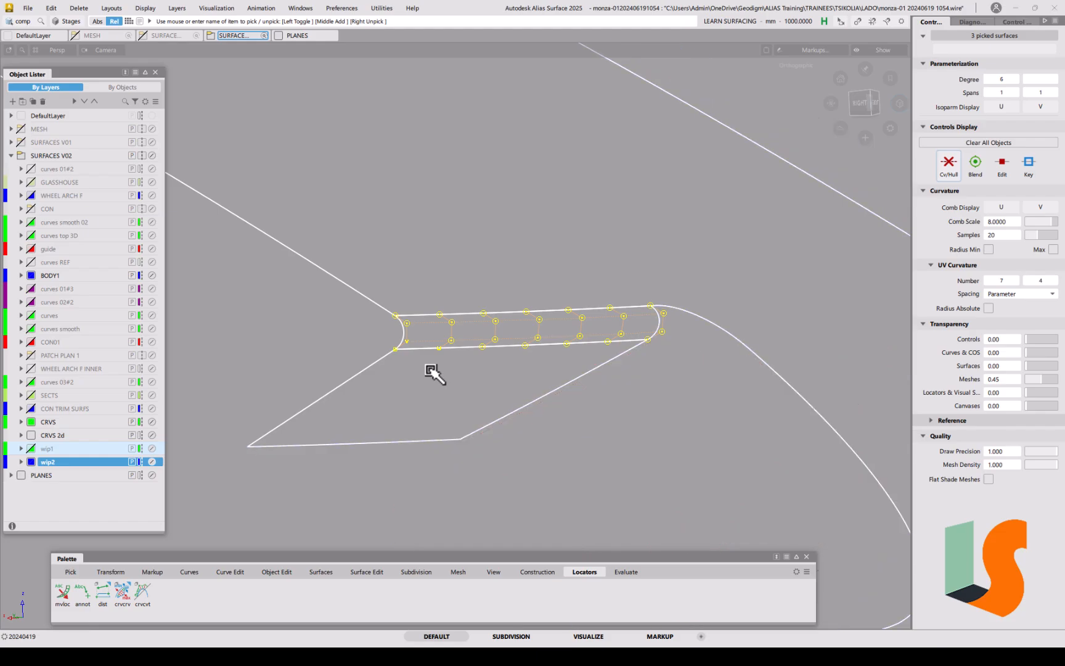
Step: Untrim the three patch surfaces back to their full extents
key(alt+u)
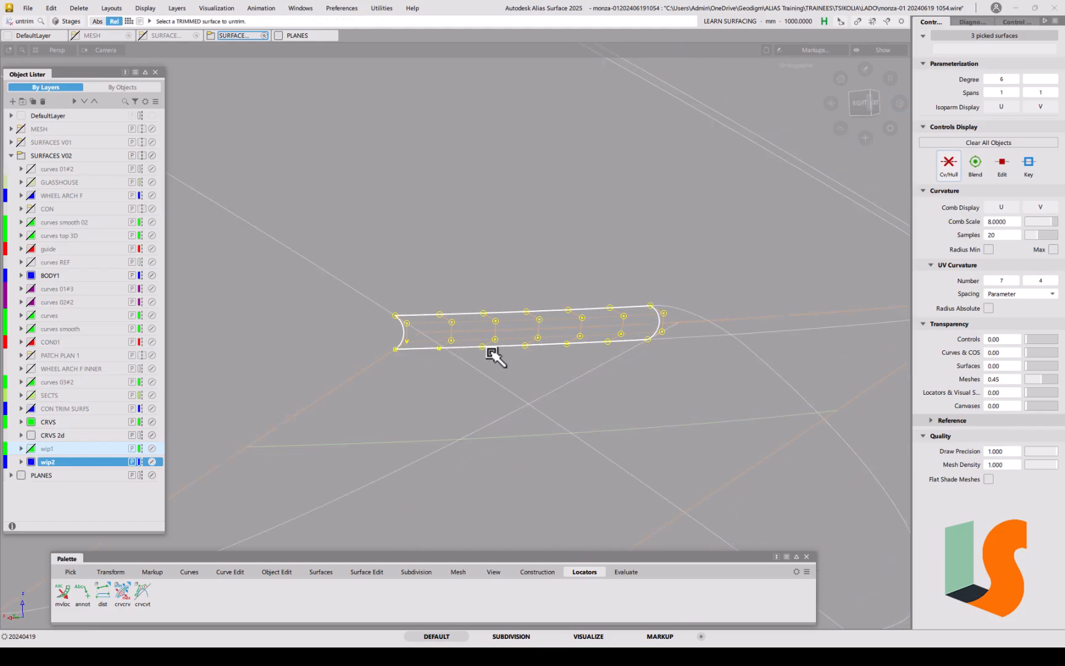
ctrl+shift+drag(540, 404, 542, 349)
alt+shift+right_drag(521, 348, 527, 333)
alt+shift+middle_drag(528, 333, 518, 345)
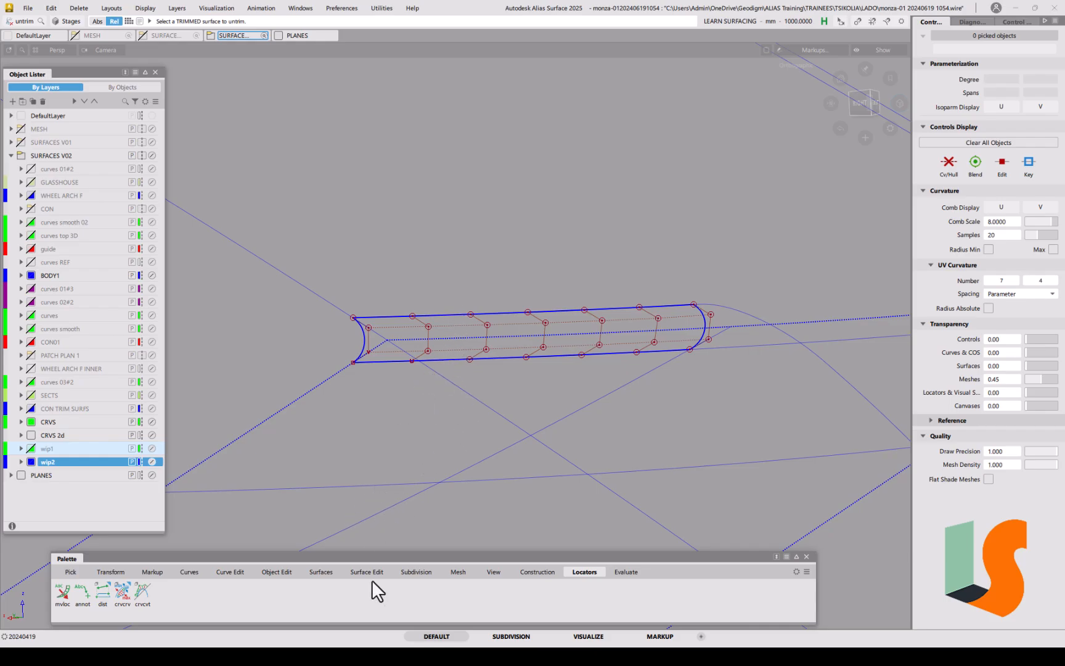
click(320, 572)
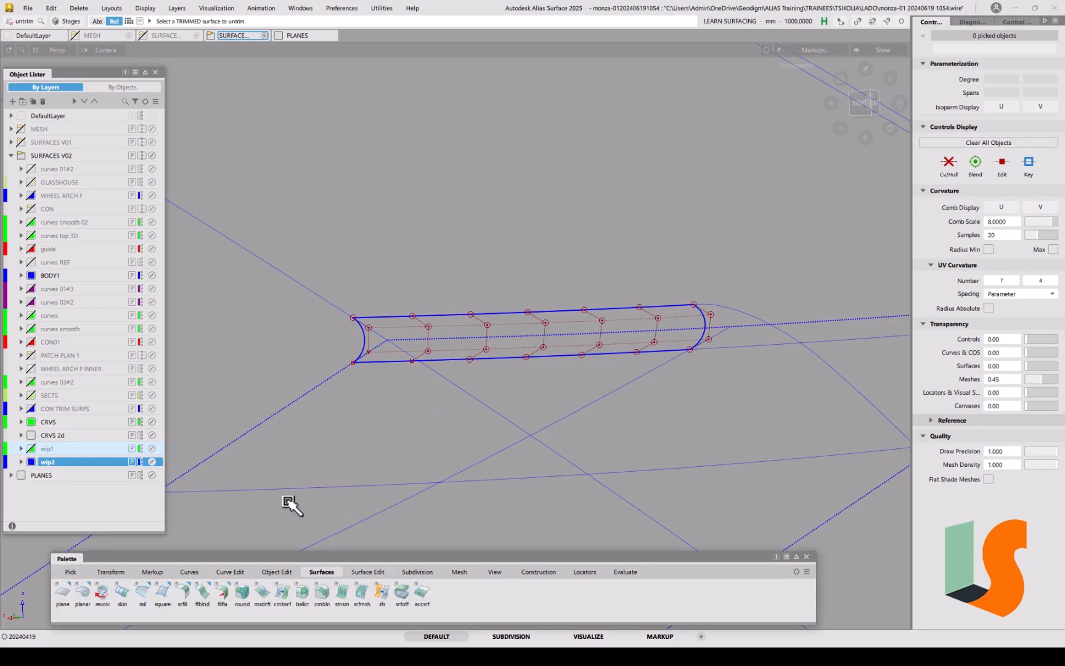
Step: Pick surface#101 with the surface fillet tool to check its degree
click(179, 596)
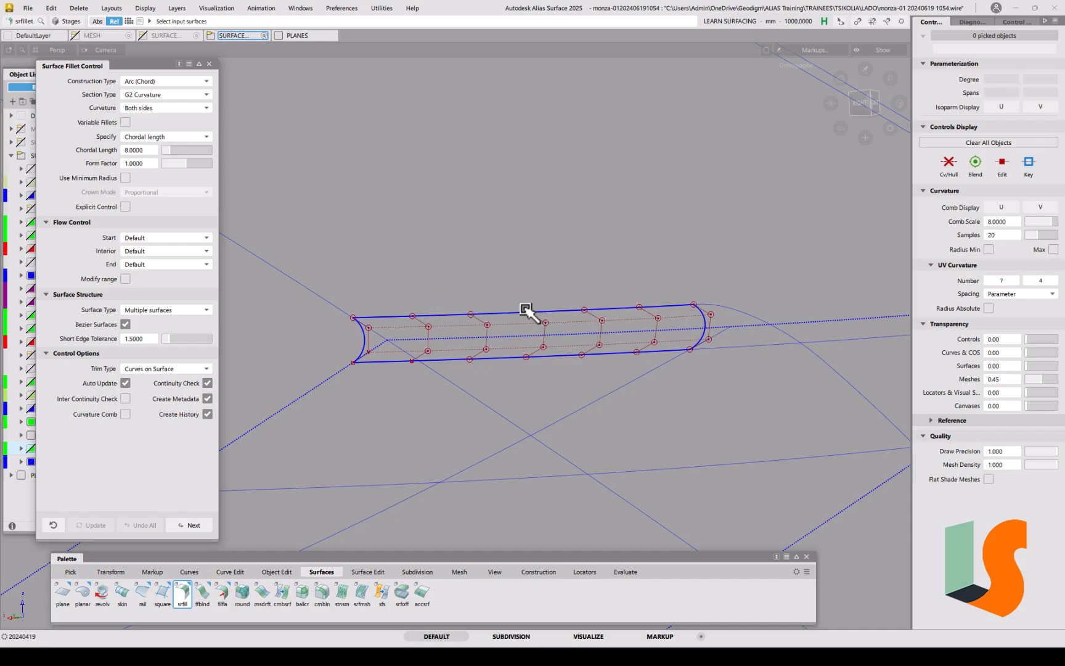
ctrl+shift+click(372, 365)
ctrl+shift+drag(372, 365, 354, 374)
click(369, 342)
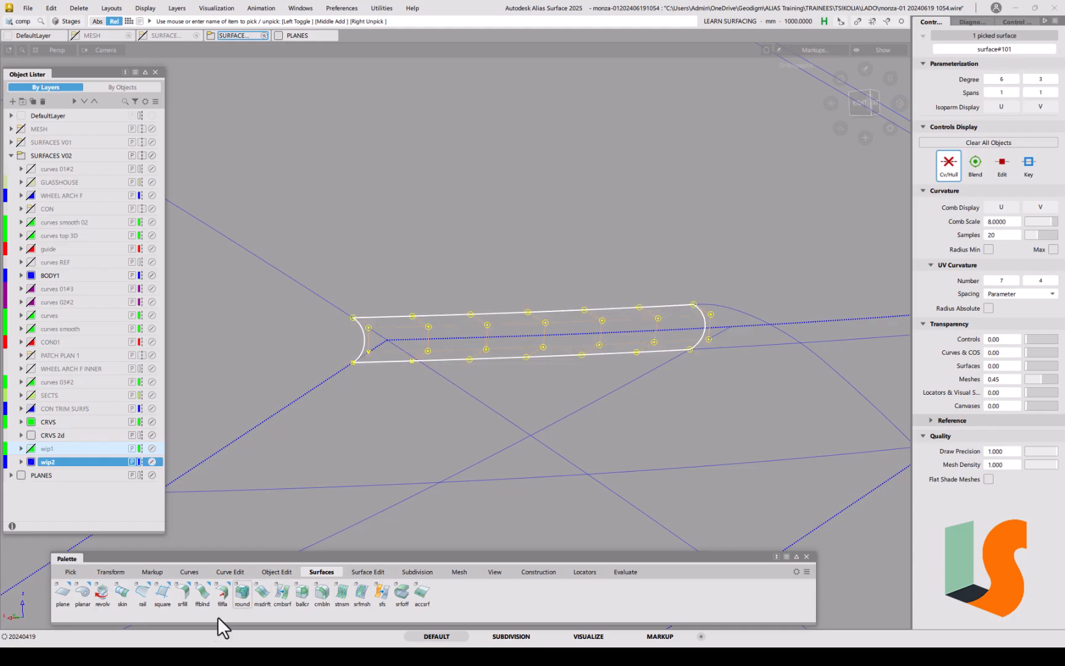
click(184, 593)
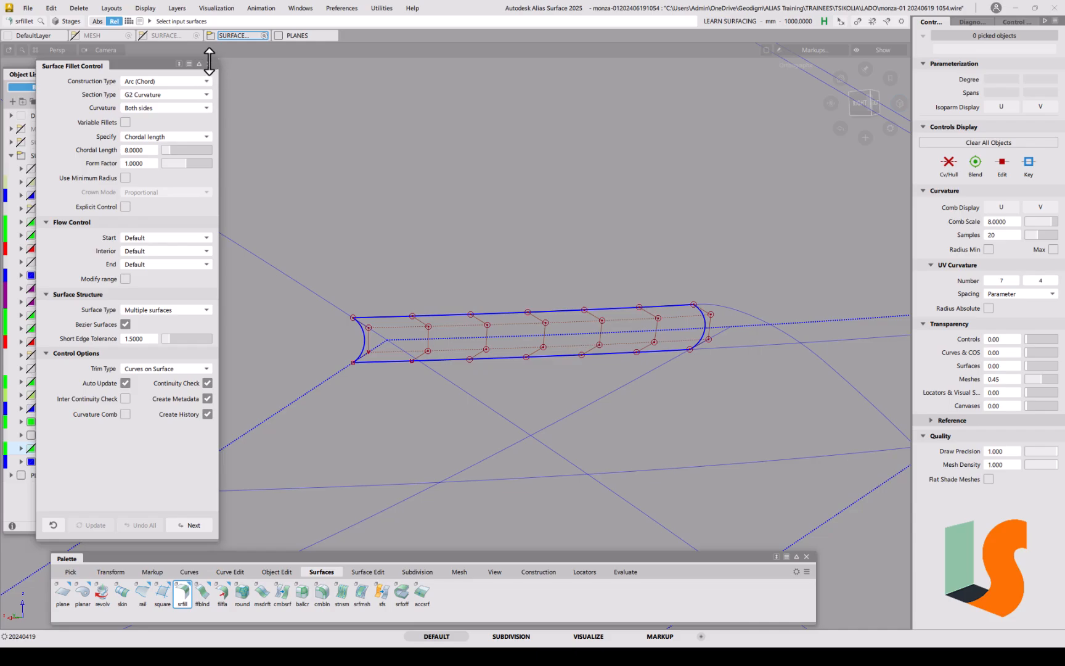
Step: Build a radius-3 fillet with construction Radius, section G1 Circular and trim type Off between both strip surfaces
click(181, 82)
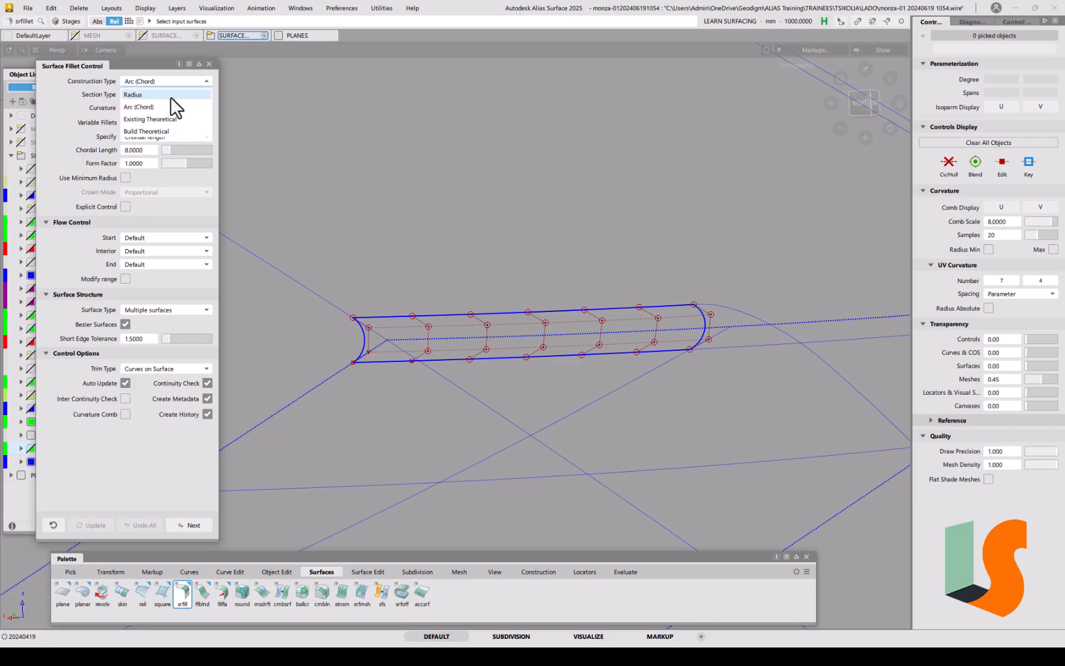
click(170, 96)
click(153, 96)
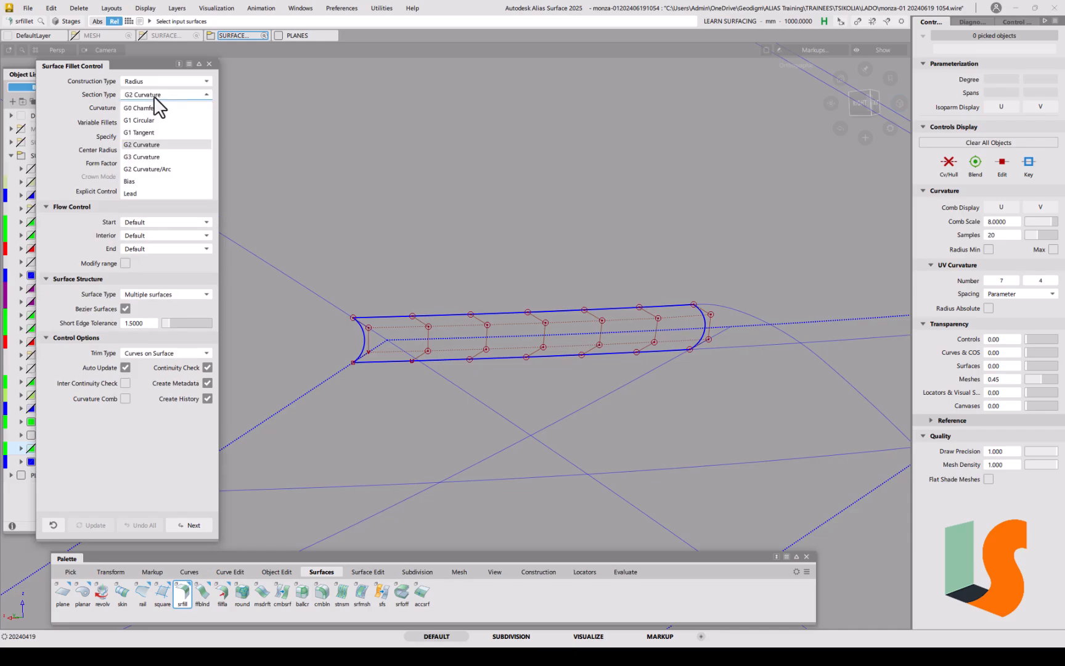
click(151, 121)
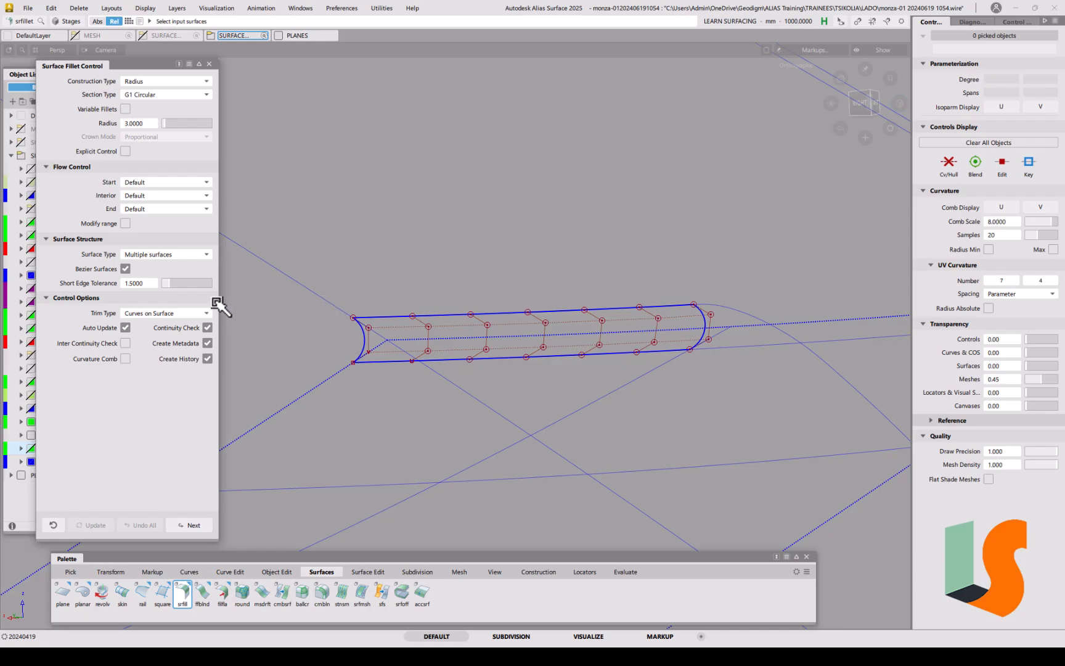
click(188, 313)
click(170, 349)
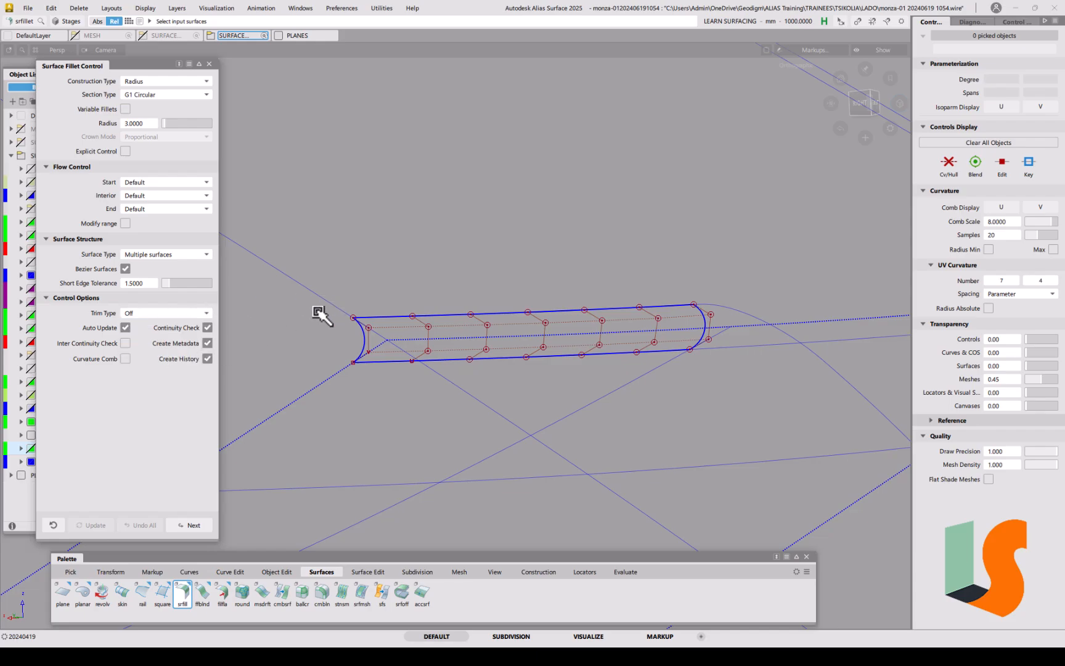
click(331, 377)
click(432, 354)
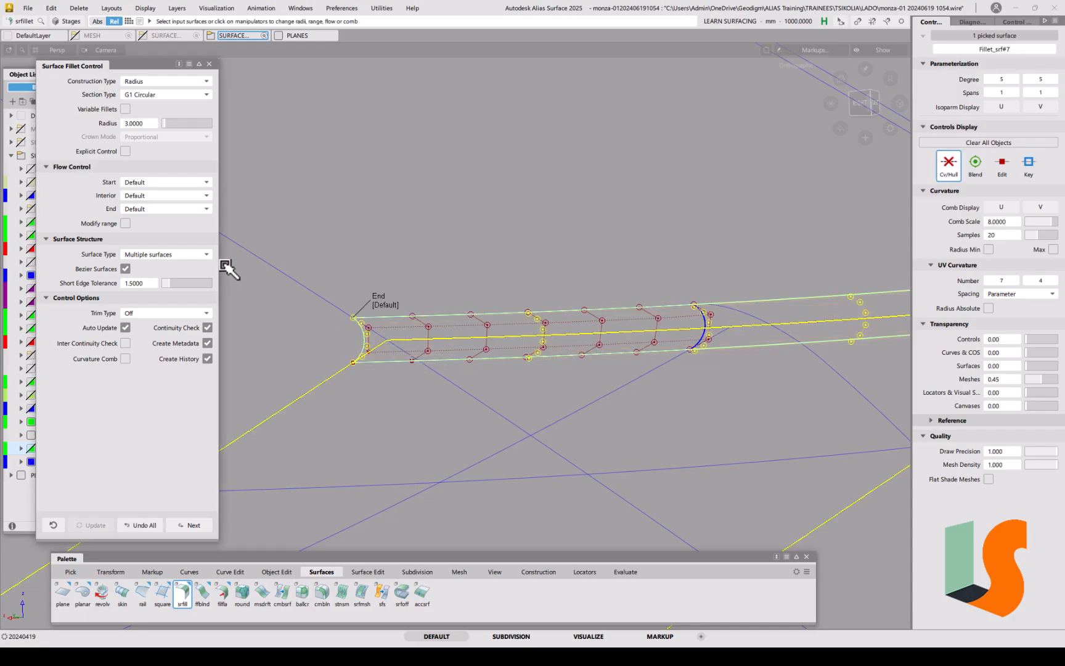
Step: Enable explicit control and set the fillet to U degree 5 and V degree 3
alt+shift+right_drag(389, 330, 425, 331)
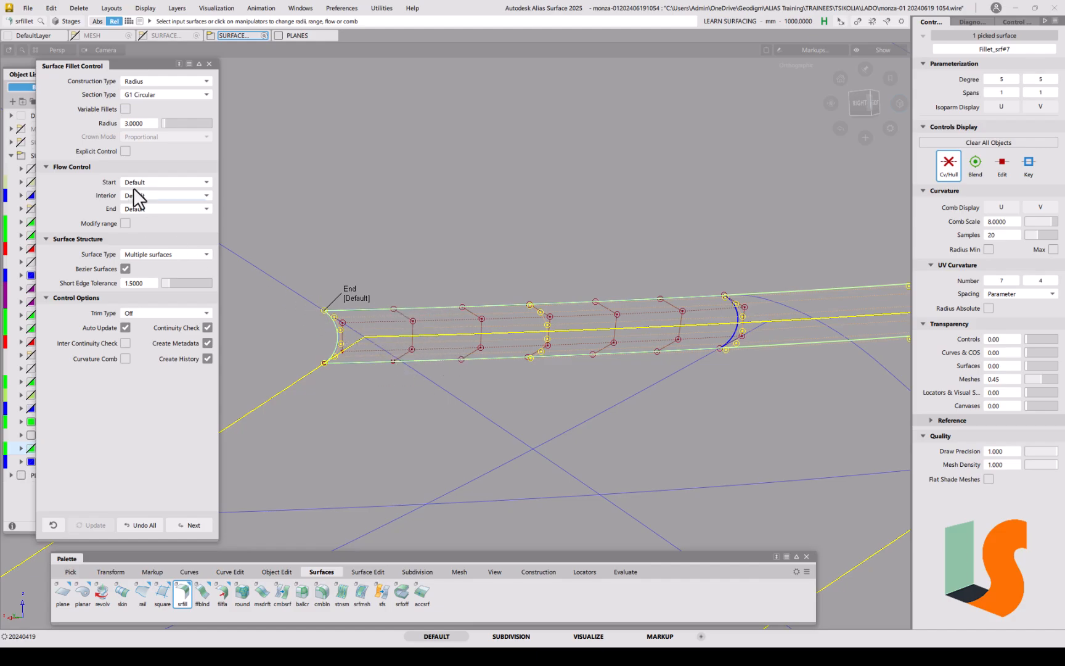
click(123, 151)
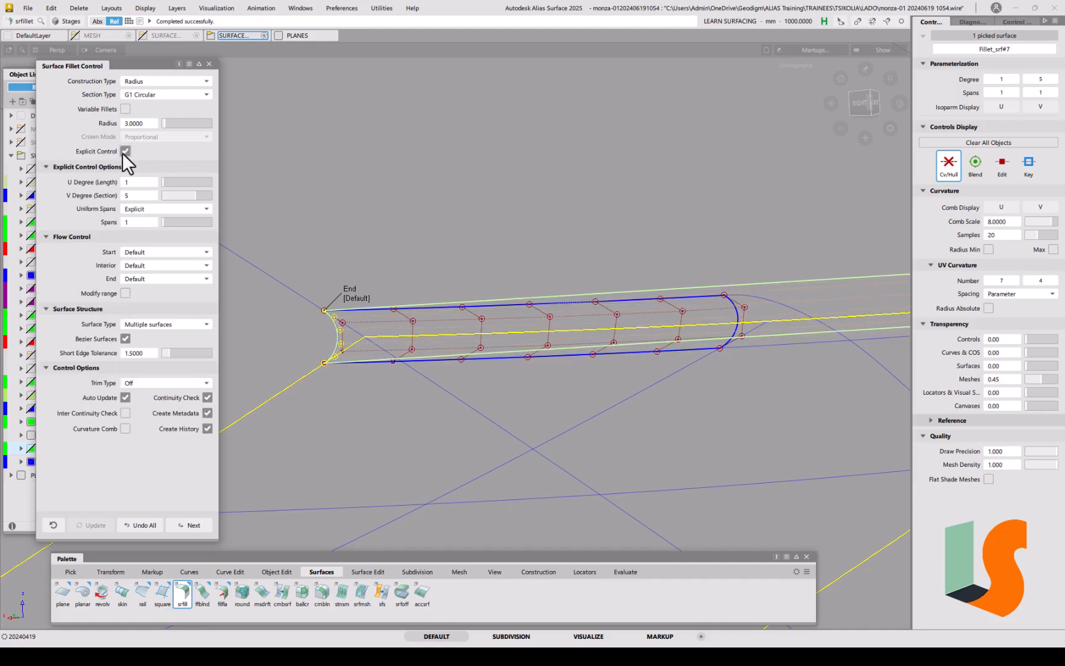
mouse_move(184, 182)
mouse_down()
mouse_move(211, 181)
mouse_move(188, 183)
mouse_up()
alt+shift+right_drag(578, 245, 563, 343)
alt+shift+drag(563, 343, 533, 335)
alt+shift+right_drag(534, 335, 539, 191)
alt+shift+middle_drag(452, 273, 543, 240)
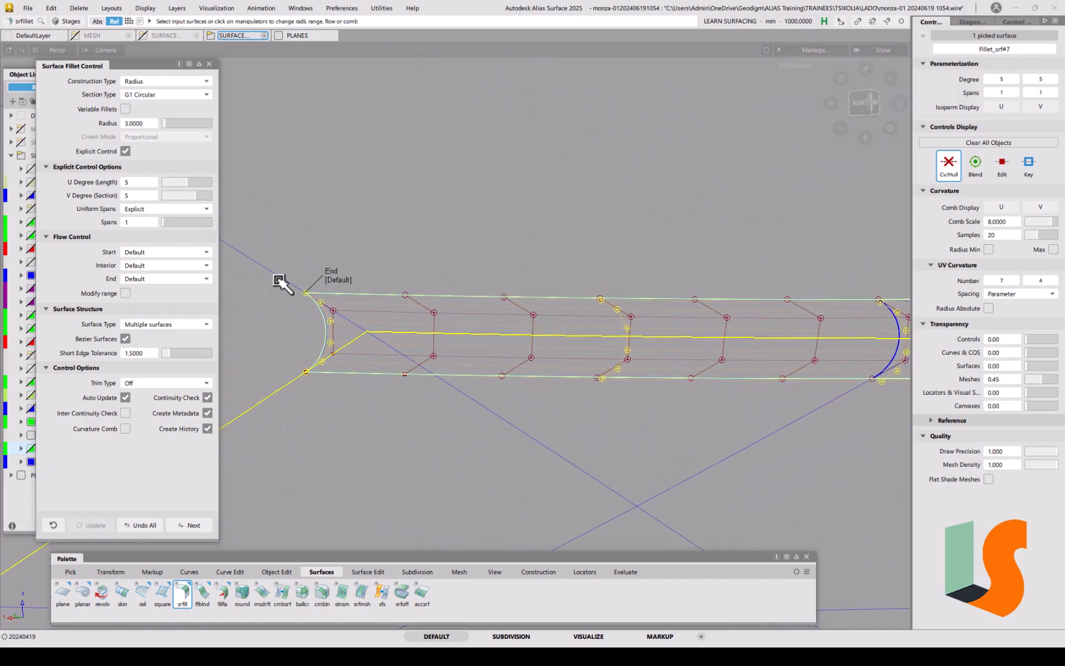
click(177, 195)
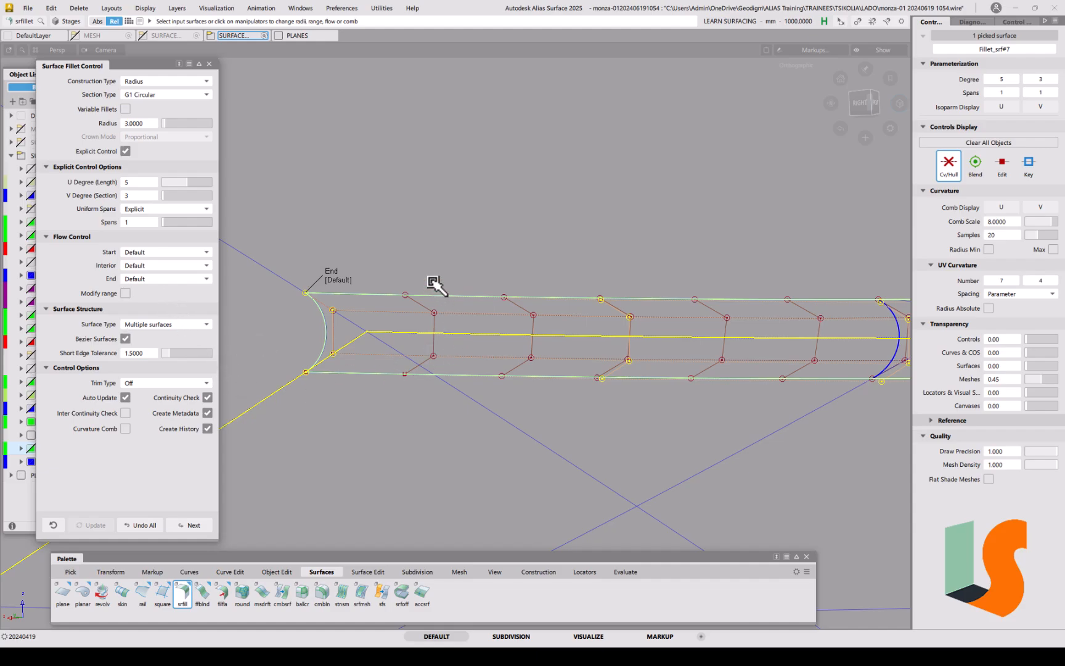
Step: Inspect the degree 5 by 3 fillet from several angles, then discard it with Undo All
alt+shift+right_drag(440, 214, 447, 304)
alt+shift+drag(581, 302, 486, 292)
alt+shift+middle_drag(487, 292, 478, 278)
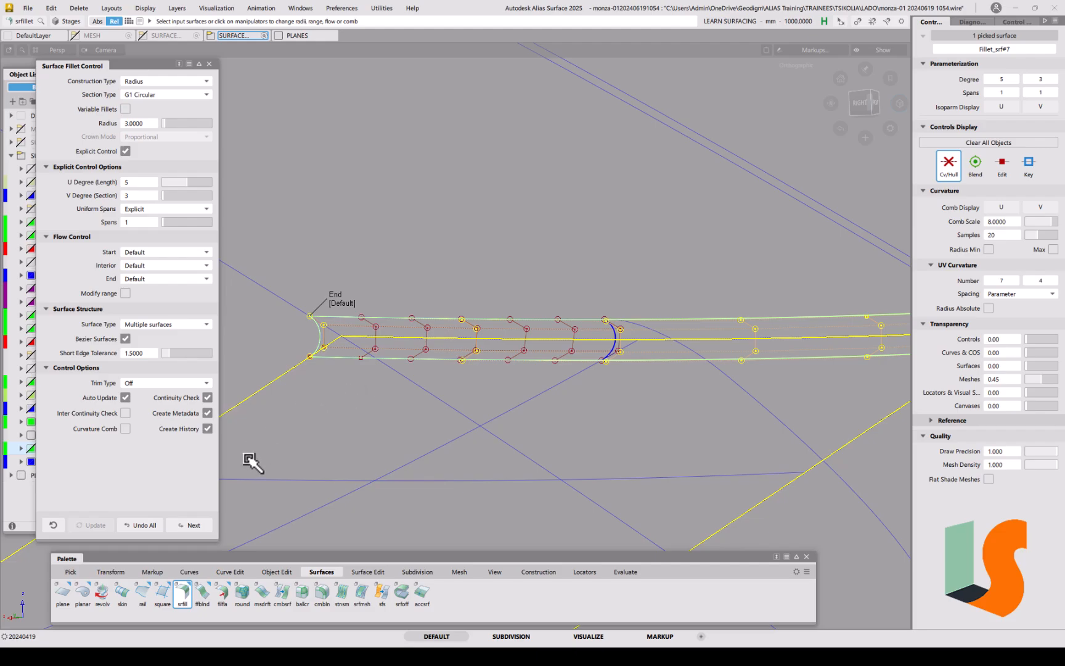
click(154, 525)
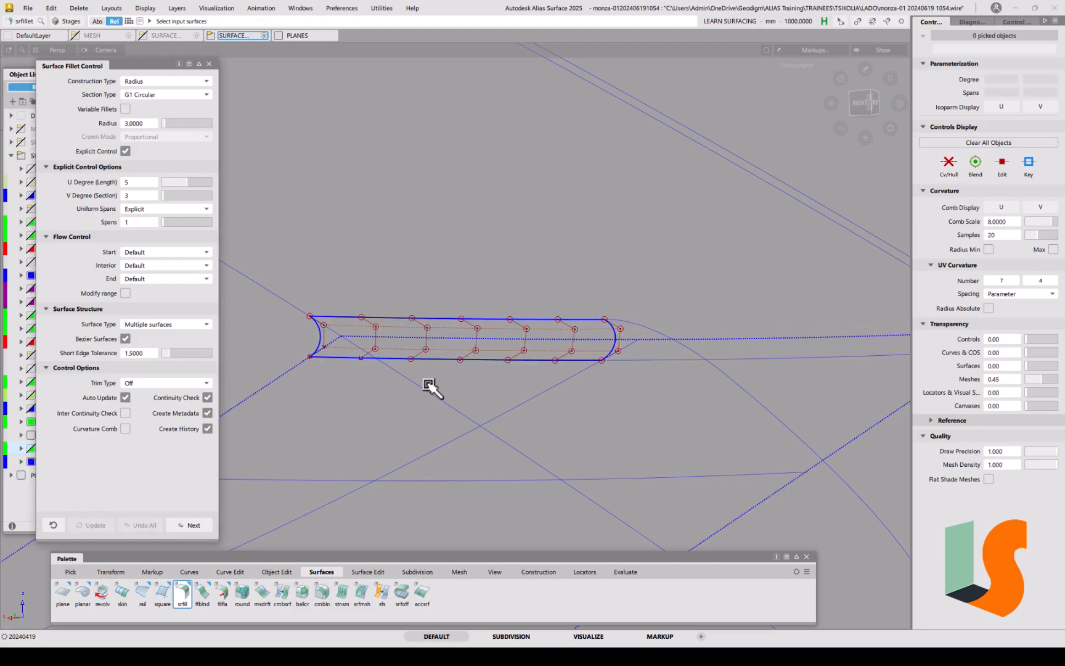
Step: Trim the lower surface back to the slot edge
key(t)
click(288, 370)
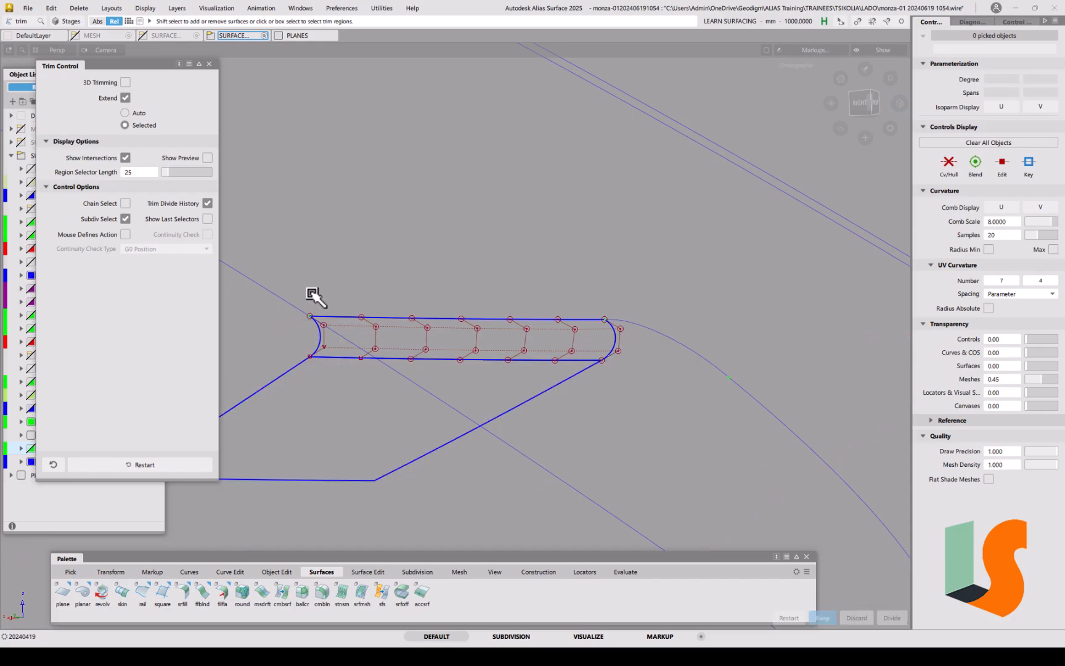
key(space)
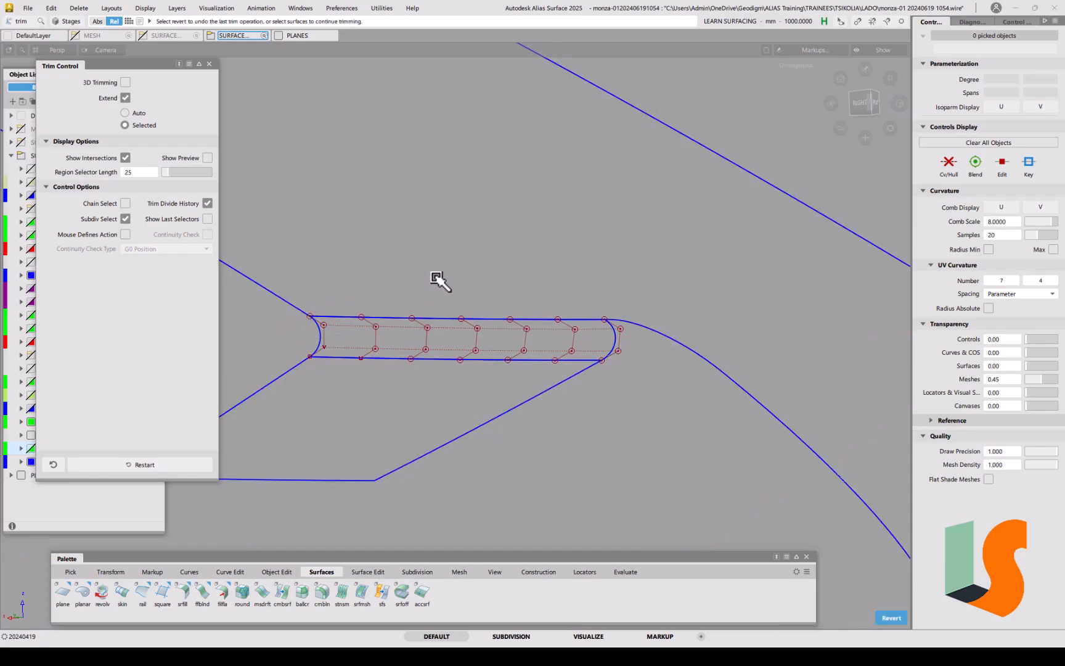
Step: Unhide all surfaces and box-select the six surfaces around the wheel-arch corner
key(alt+v)
alt+shift+right_drag(585, 359, 589, 431)
key(alt+s)
key(alt+s)
alt+shift+middle_drag(700, 347, 535, 378)
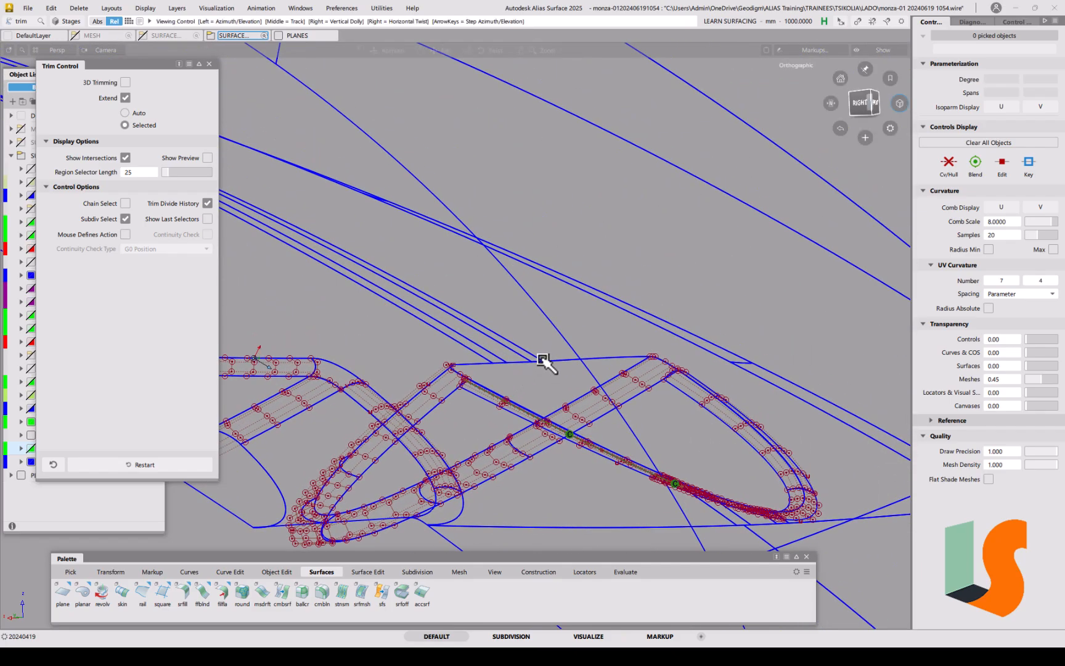
alt+shift+drag(545, 360, 463, 376)
alt+shift+right_drag(462, 375, 441, 363)
alt+shift+middle_drag(441, 362, 519, 372)
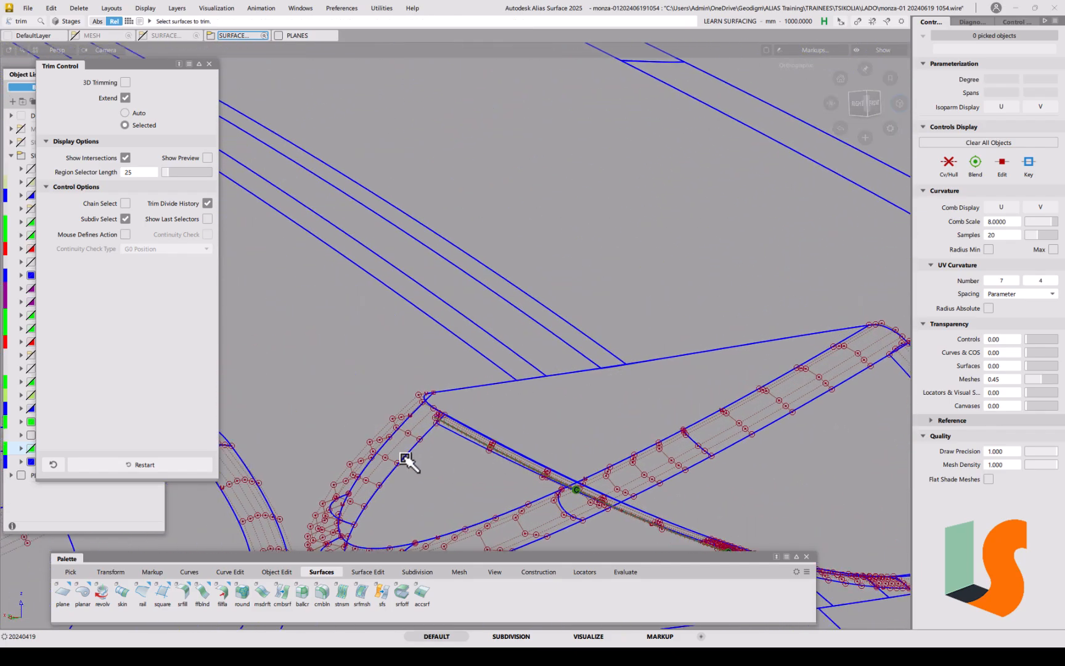
ctrl+shift+drag(517, 393, 493, 405)
drag(542, 369, 656, 390)
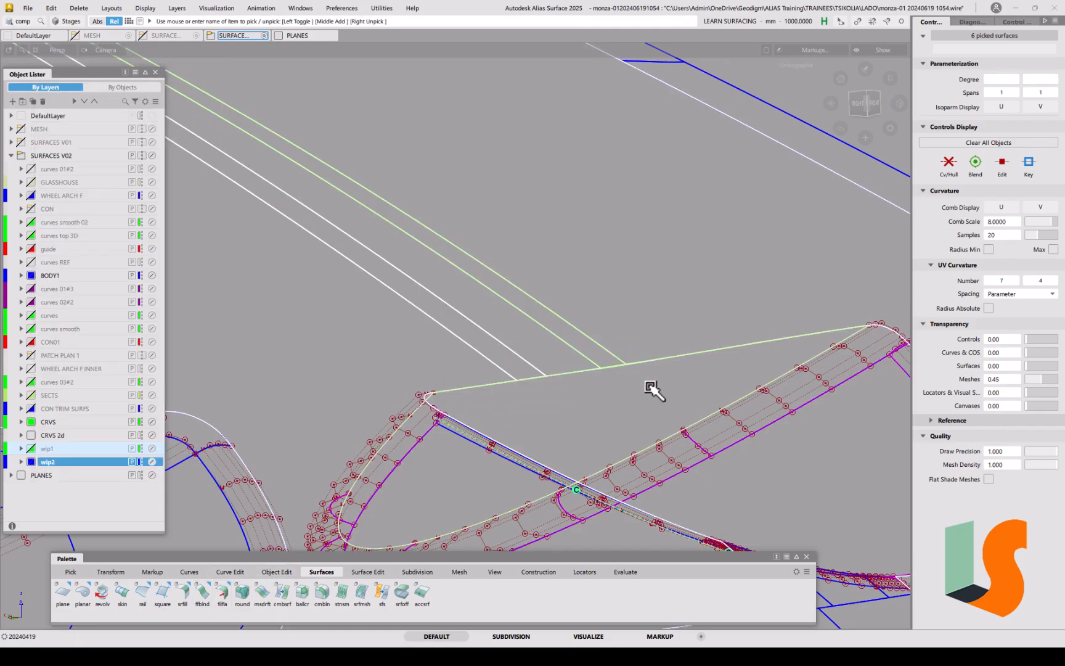
Step: Isolate the six corner surfaces and delete their construction history, confirming Yes
key(alt+h)
key(alt+d)
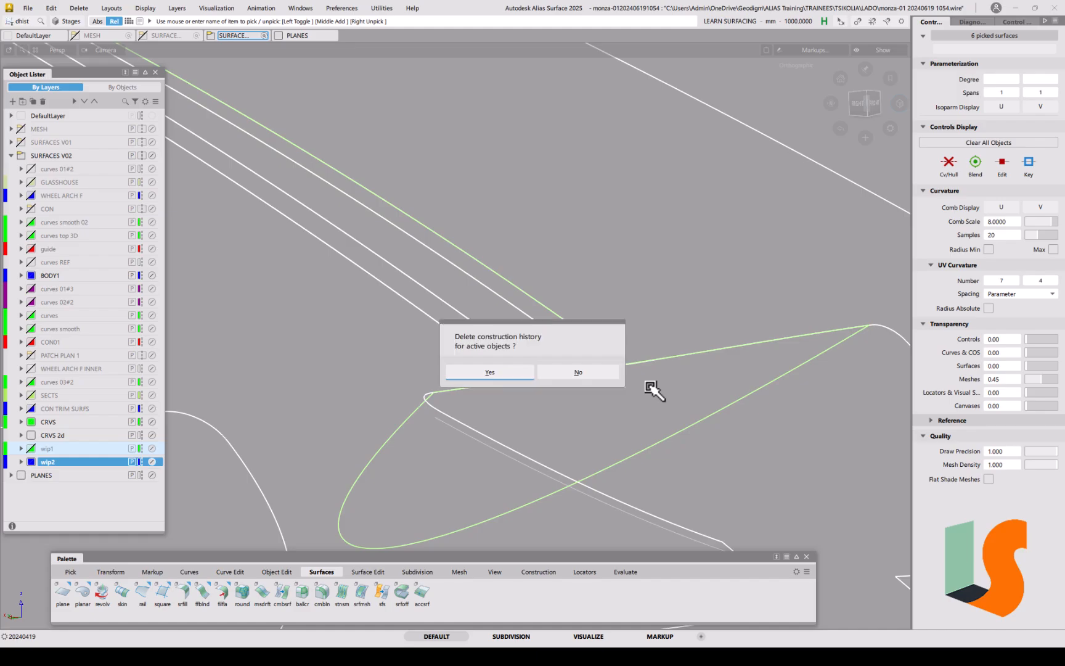
click(490, 374)
click(567, 334)
alt+shift+right_drag(569, 338, 488, 261)
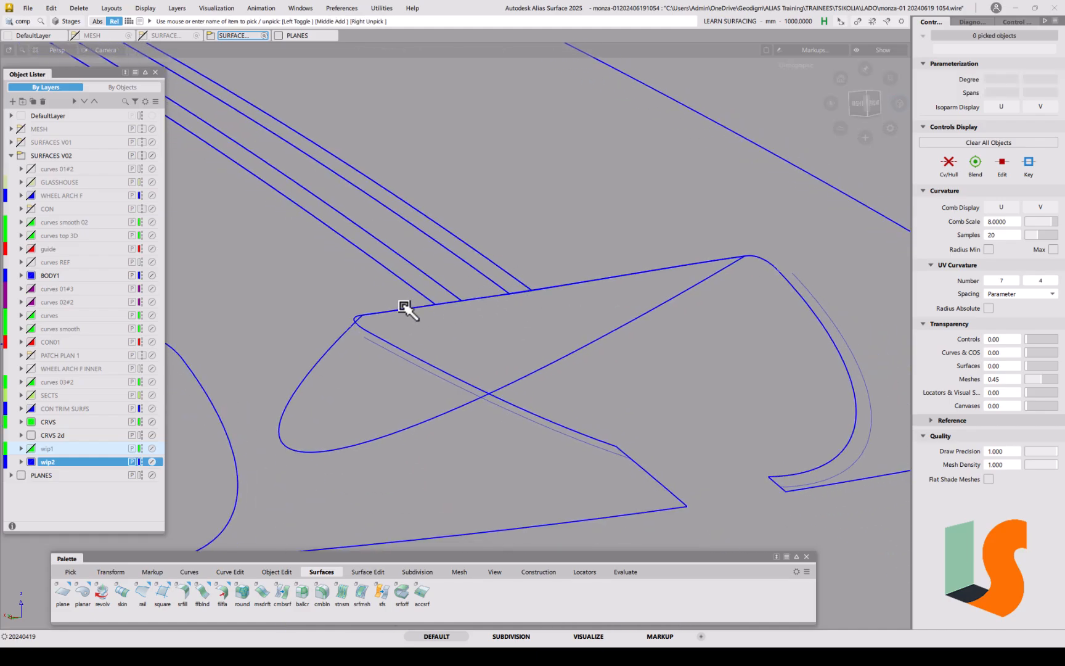
click(182, 593)
Step: Build the radius-3 fillet between the picked surfaces with Trim Type set to Curves on Surface
drag(410, 322, 546, 271)
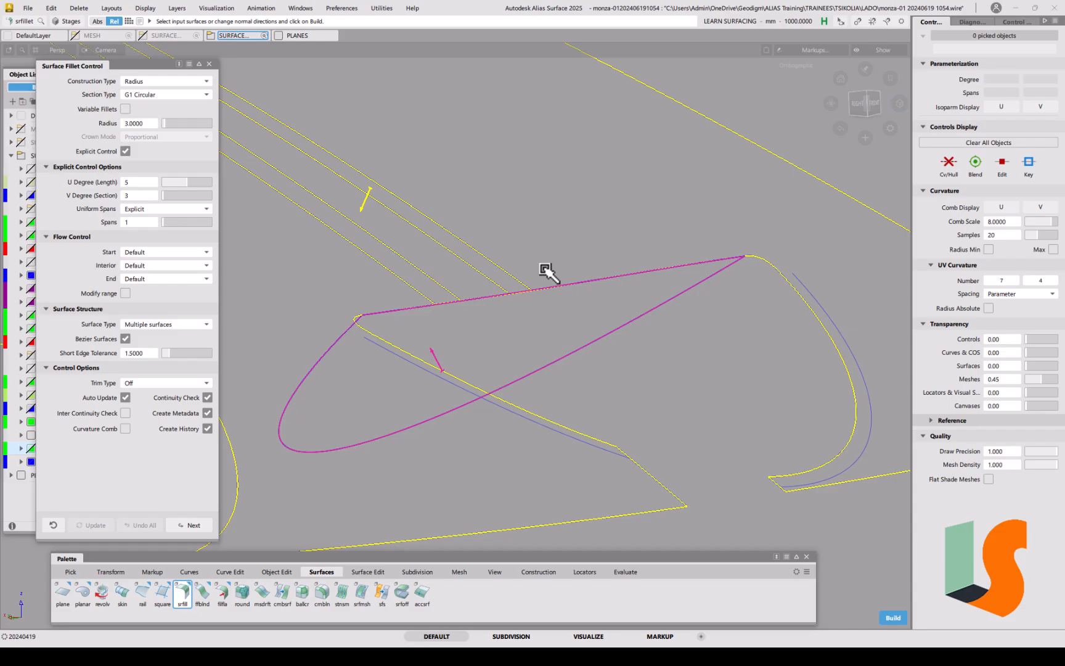
key(space)
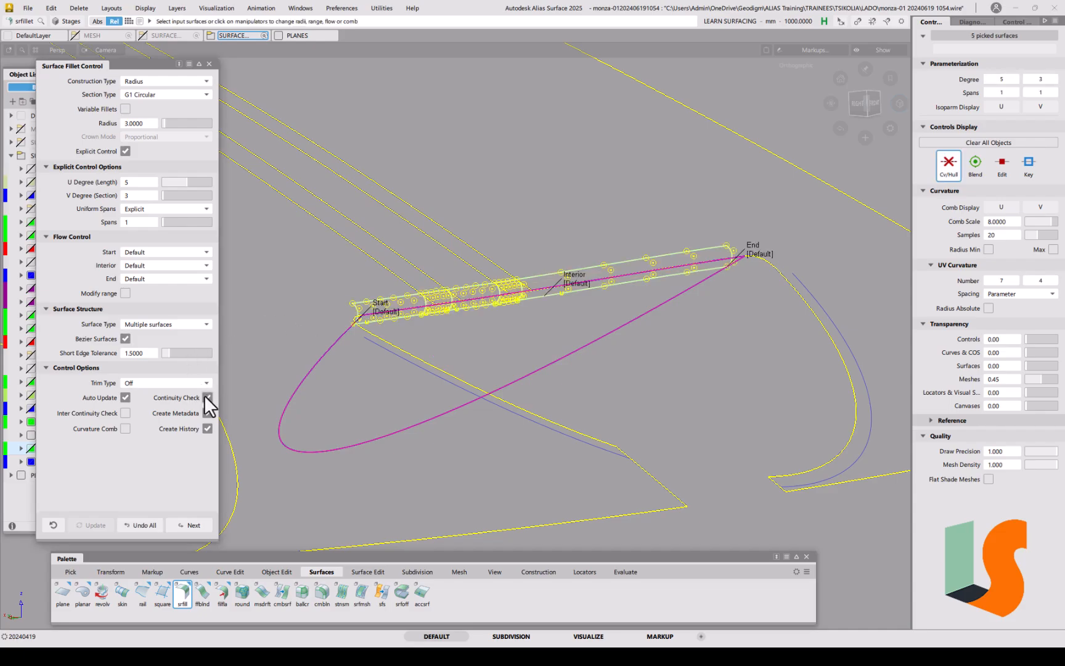
click(168, 383)
click(162, 409)
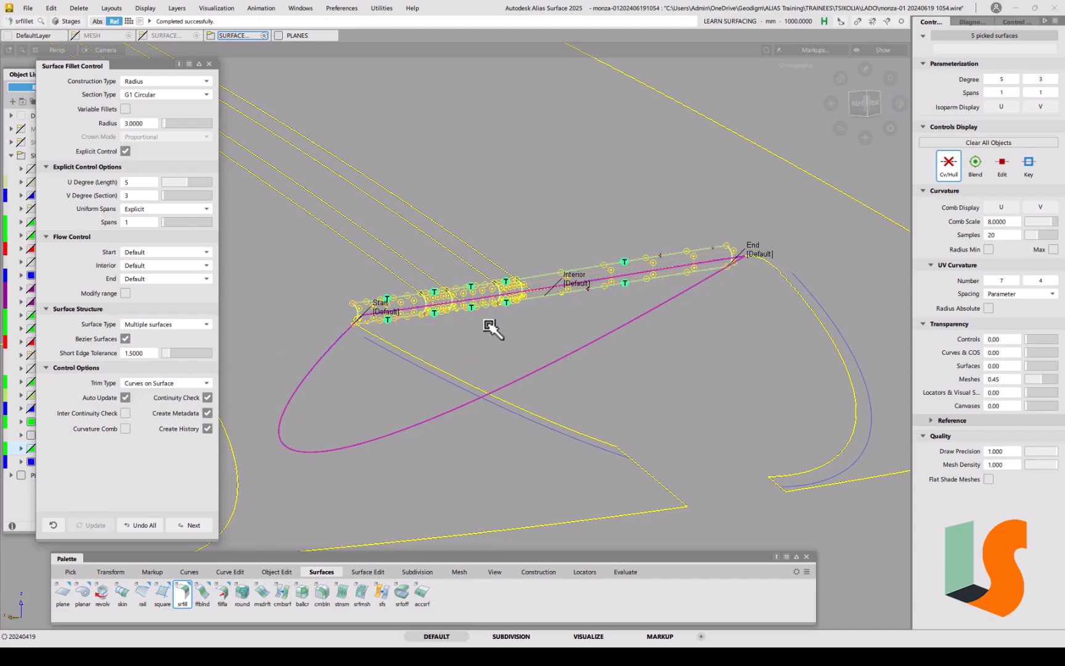
alt+shift+right_drag(454, 299, 457, 204)
alt+shift+middle_drag(457, 203, 611, 232)
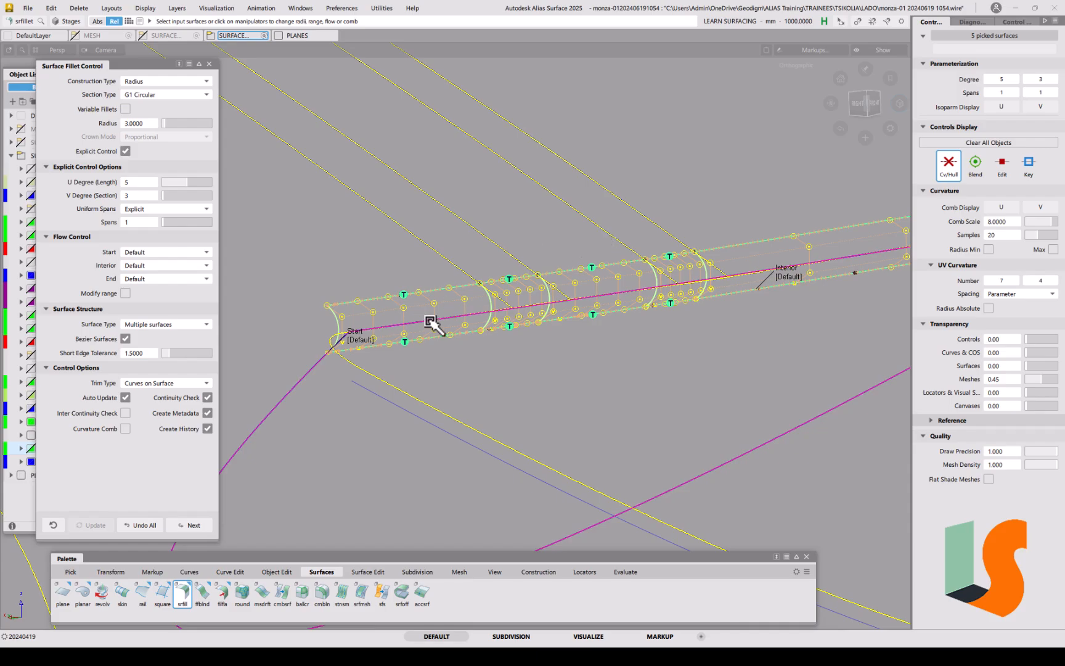
alt+shift+drag(453, 322, 487, 310)
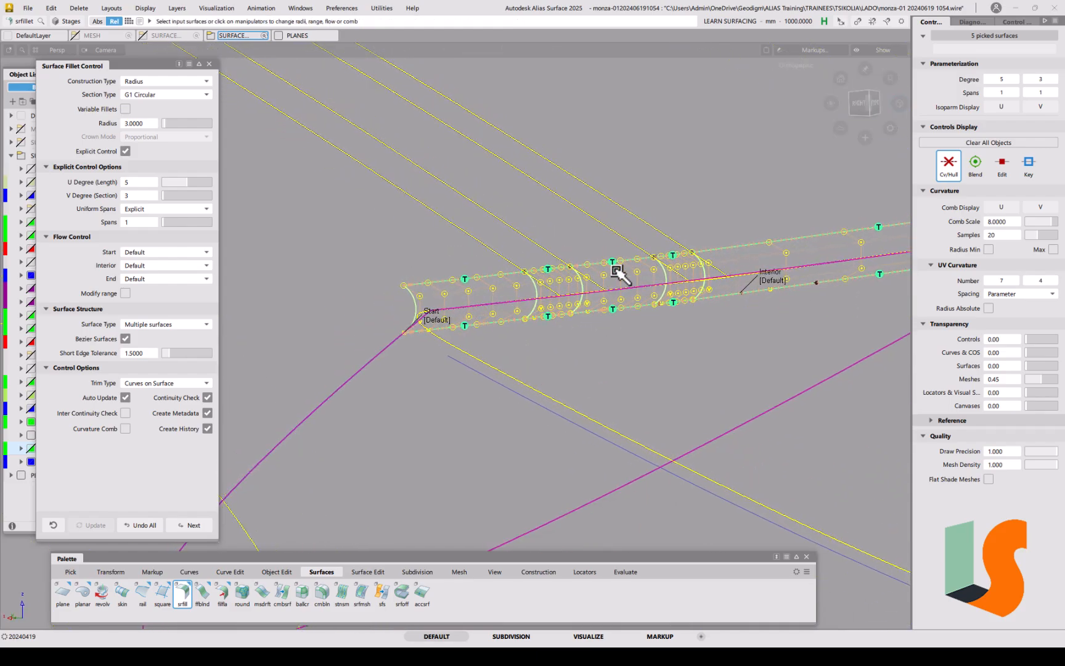
alt+shift+drag(661, 262, 578, 376)
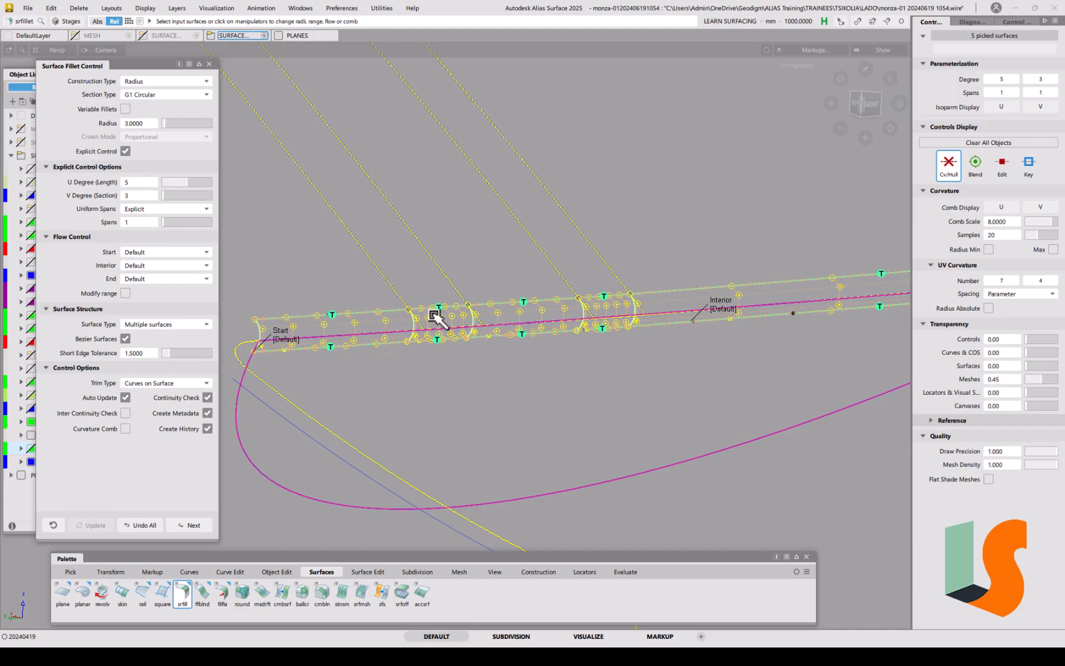
Step: Turn on the Inter Continuity Check, inspect the whole fillet, and commit it
click(125, 413)
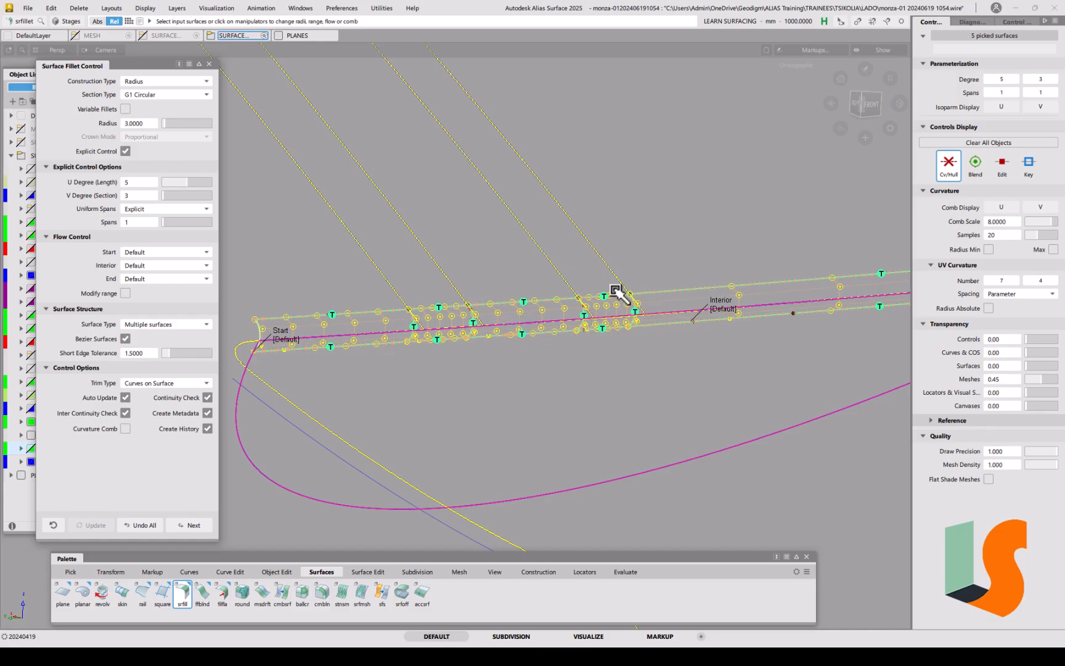
alt+shift+right_drag(535, 345, 597, 379)
alt+shift+middle_drag(597, 379, 557, 400)
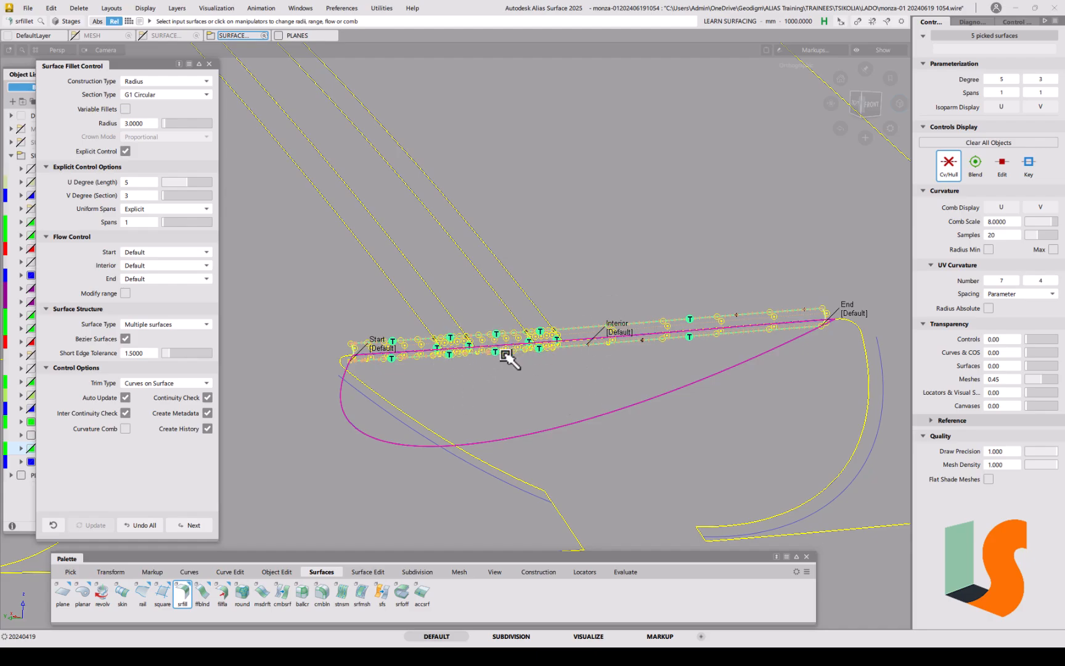
alt+shift+drag(475, 383, 479, 385)
alt+shift+right_drag(479, 386, 472, 209)
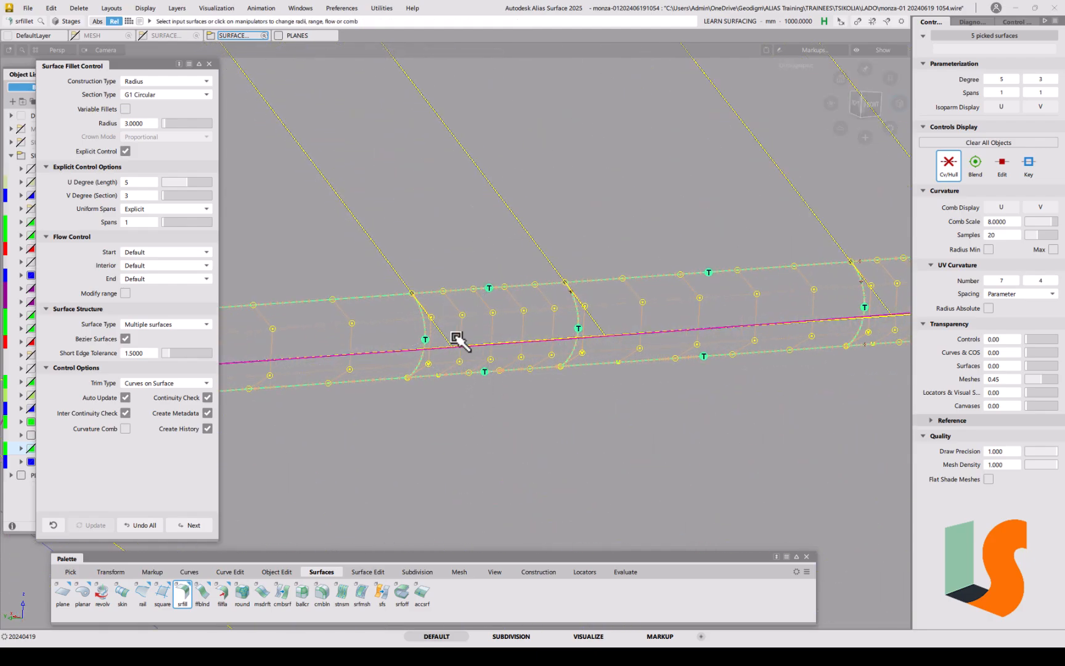
key(space)
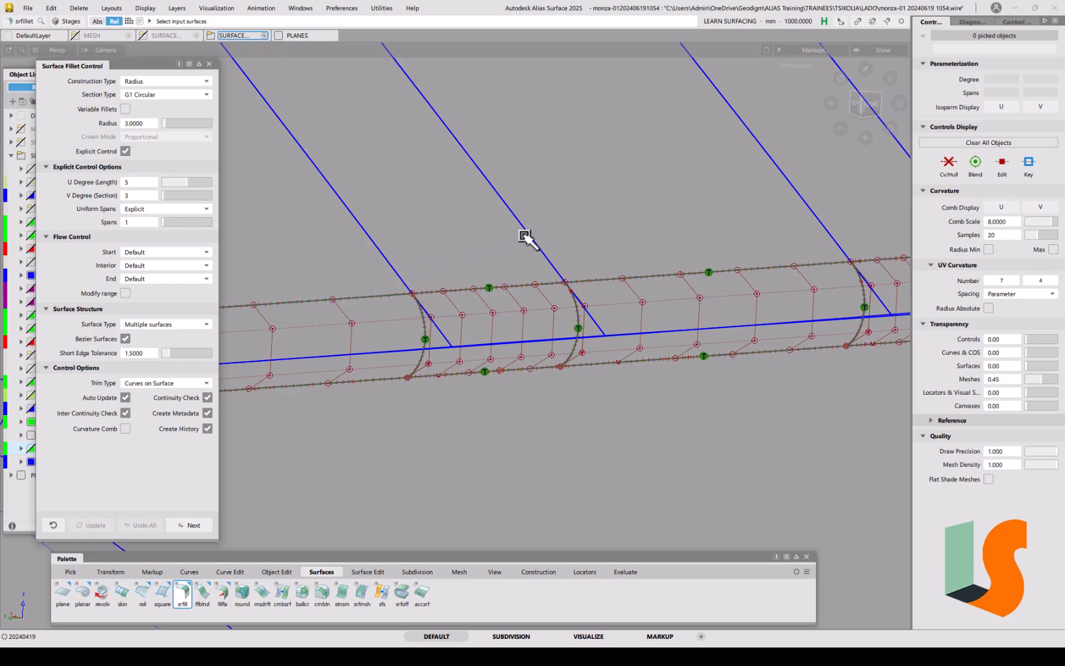
alt+shift+right_drag(499, 343, 509, 453)
alt+shift+right_drag(553, 327, 544, 360)
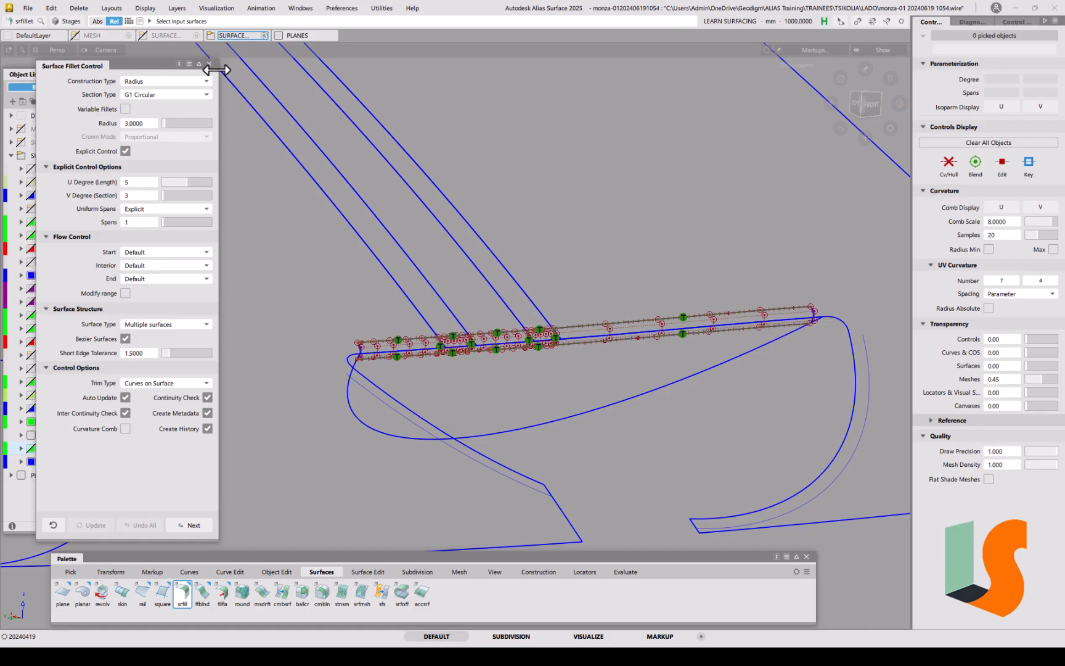
Step: Close the fillet settings and bring back the hidden geometry to view the whole opening
click(209, 64)
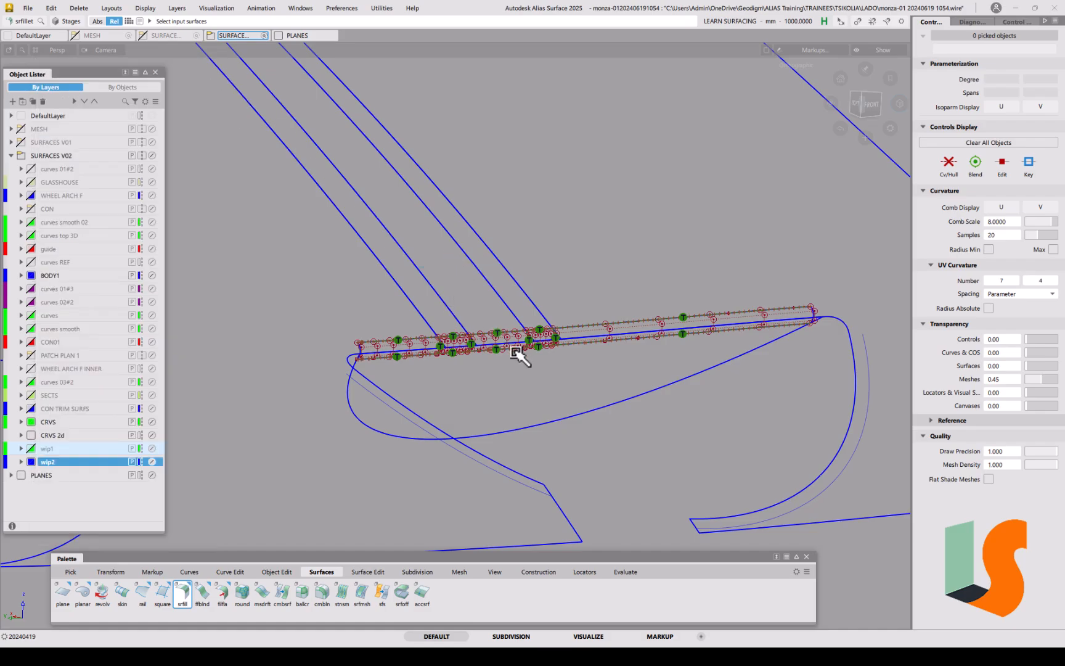
key(ctrl+z)
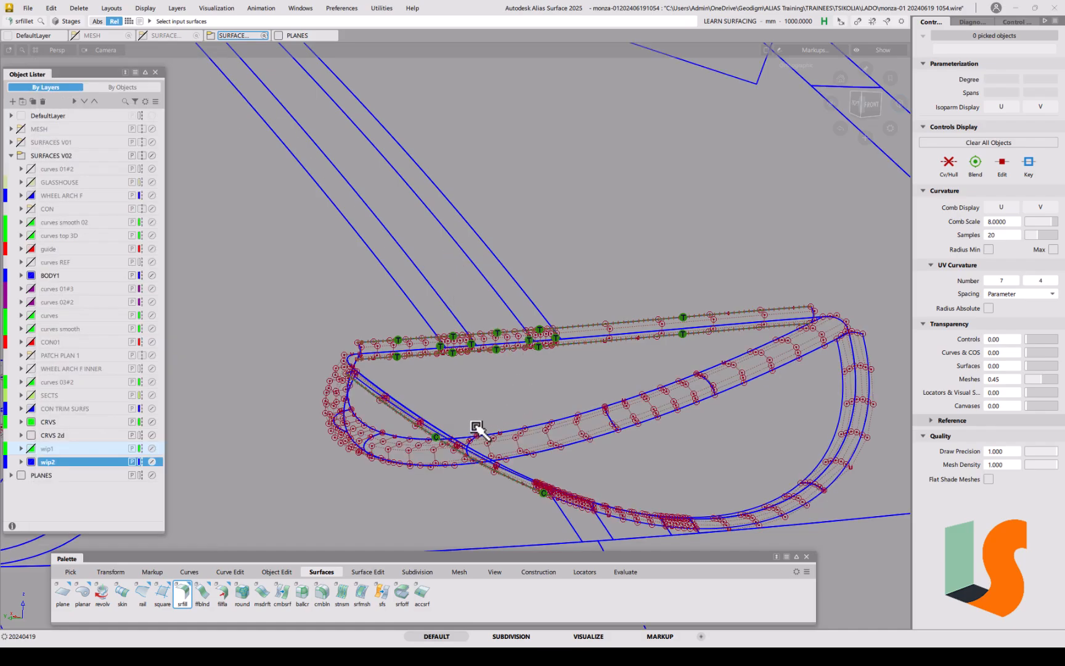
alt+shift+drag(360, 361, 430, 381)
alt+shift+right_drag(447, 351, 525, 374)
alt+shift+middle_drag(524, 374, 414, 382)
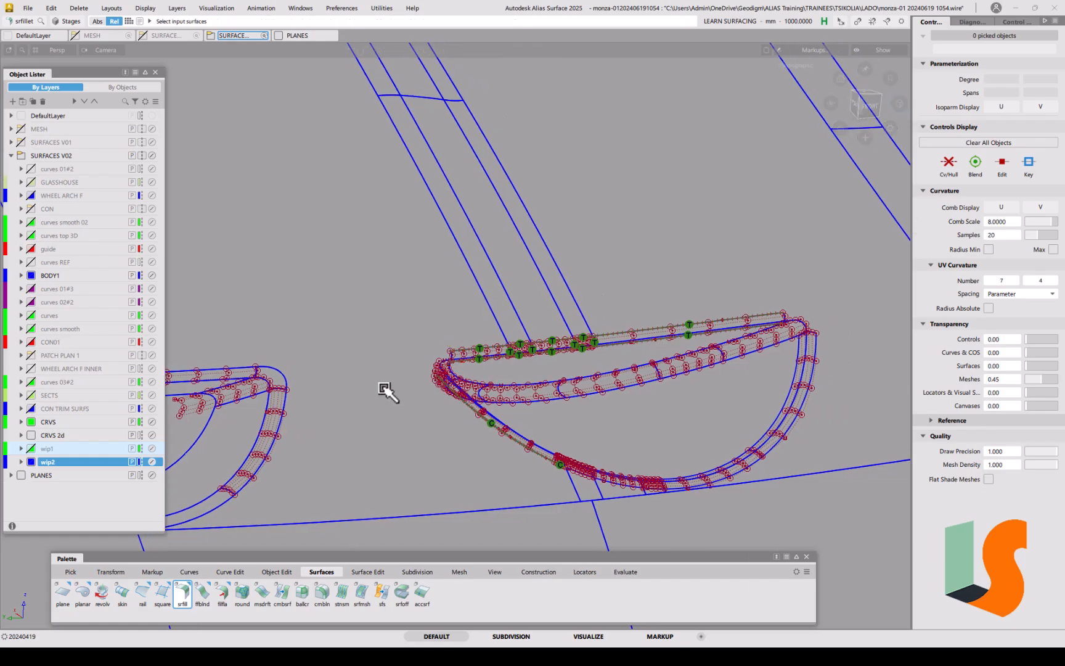
Step: Duplicate the rounded corner patch and move the copy toward the new fillet corner
ctrl+shift+drag(295, 387, 277, 399)
click(279, 377)
key(ctrl+v)
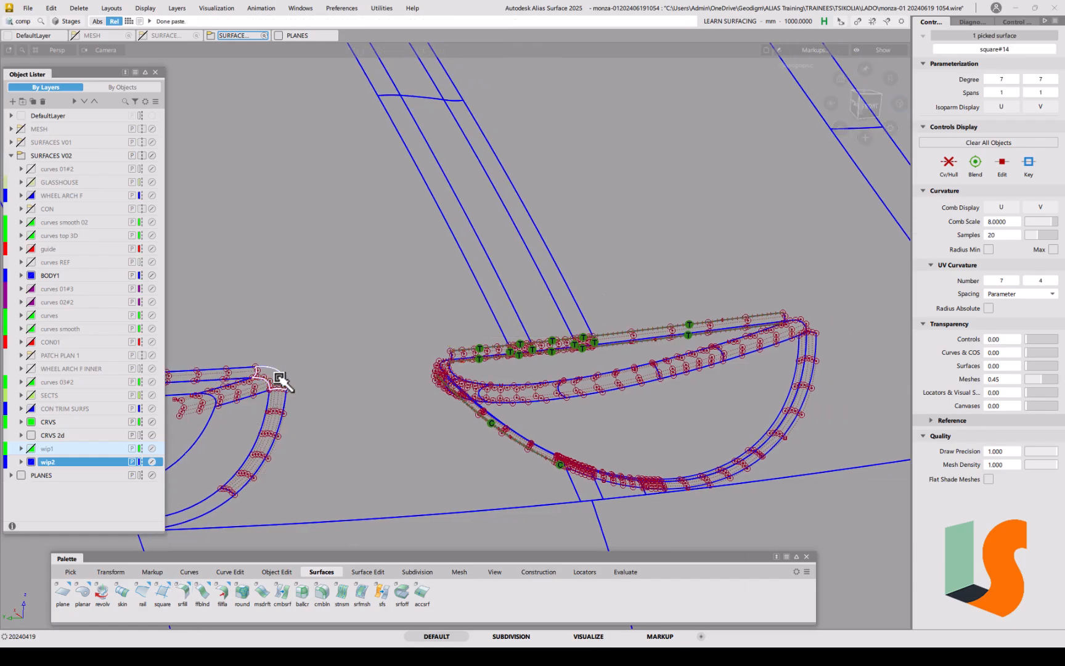
ctrl+shift+middle_drag(348, 378, 328, 326)
middle_drag(309, 245, 772, 227)
alt+shift+right_drag(774, 228, 827, 271)
alt+shift+middle_drag(827, 272, 563, 300)
alt+shift+right_drag(564, 299, 863, 305)
alt+shift+middle_drag(863, 305, 506, 344)
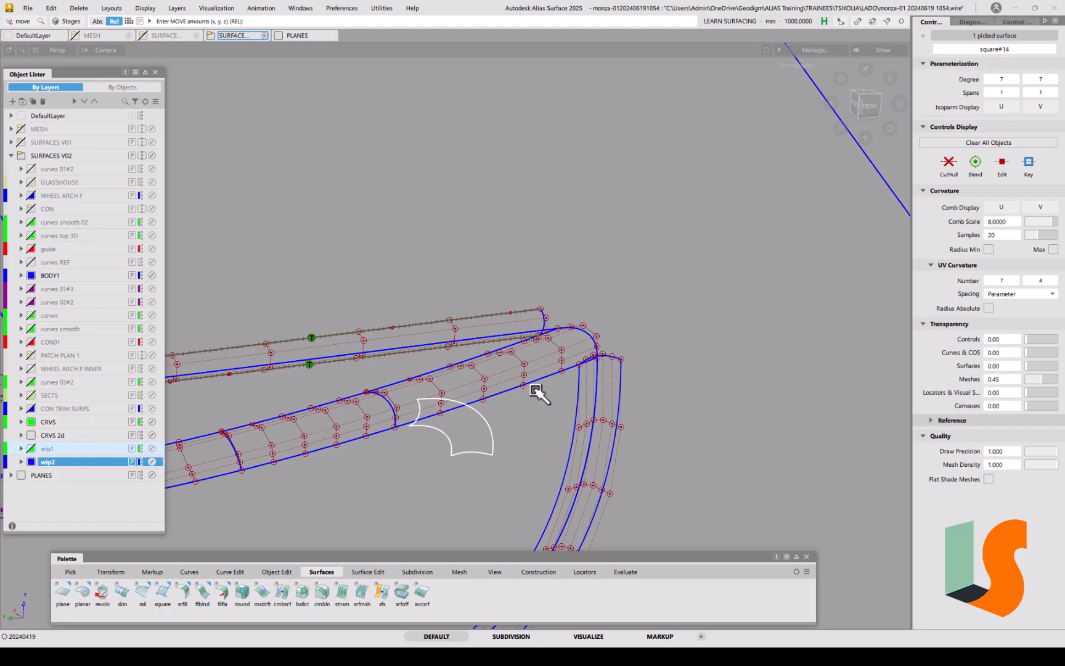
mouse_move(555, 381)
alt+shift+middle_down()
mouse_move(560, 414)
mouse_move(545, 382)
alt+shift+middle_up()
Step: Set the copy's pivot at its lower-left corner and snap it onto the corner junction
ctrl+shift+middle_drag(484, 449, 522, 438)
ctrl+alt+drag(454, 435, 422, 451)
ctrl+shift+middle_drag(521, 444, 521, 422)
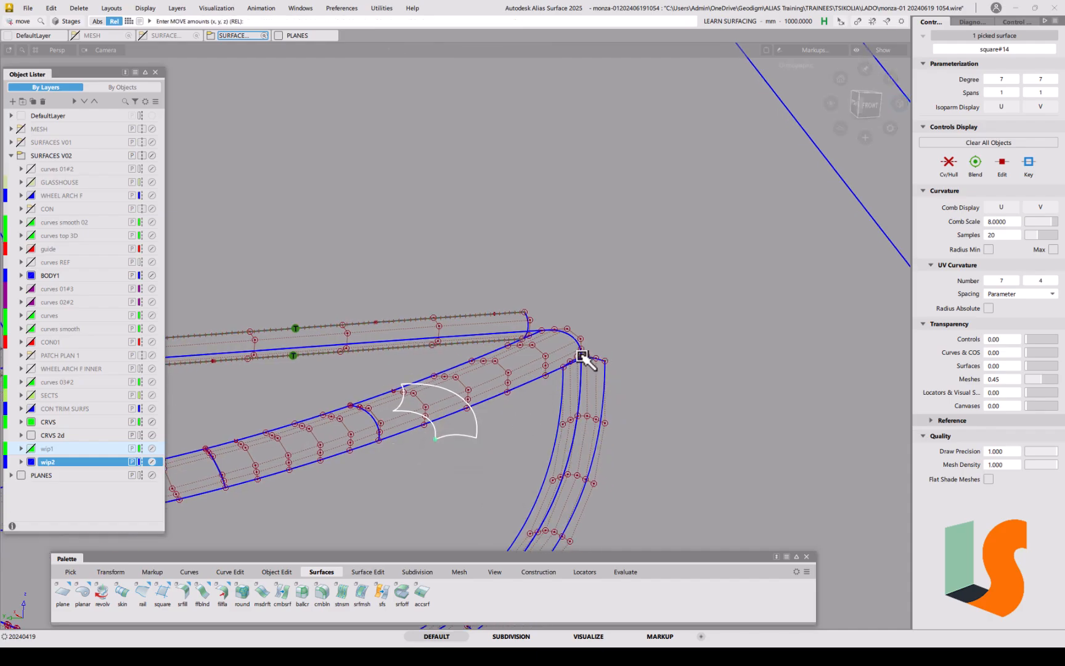
ctrl+alt+drag(593, 357, 552, 369)
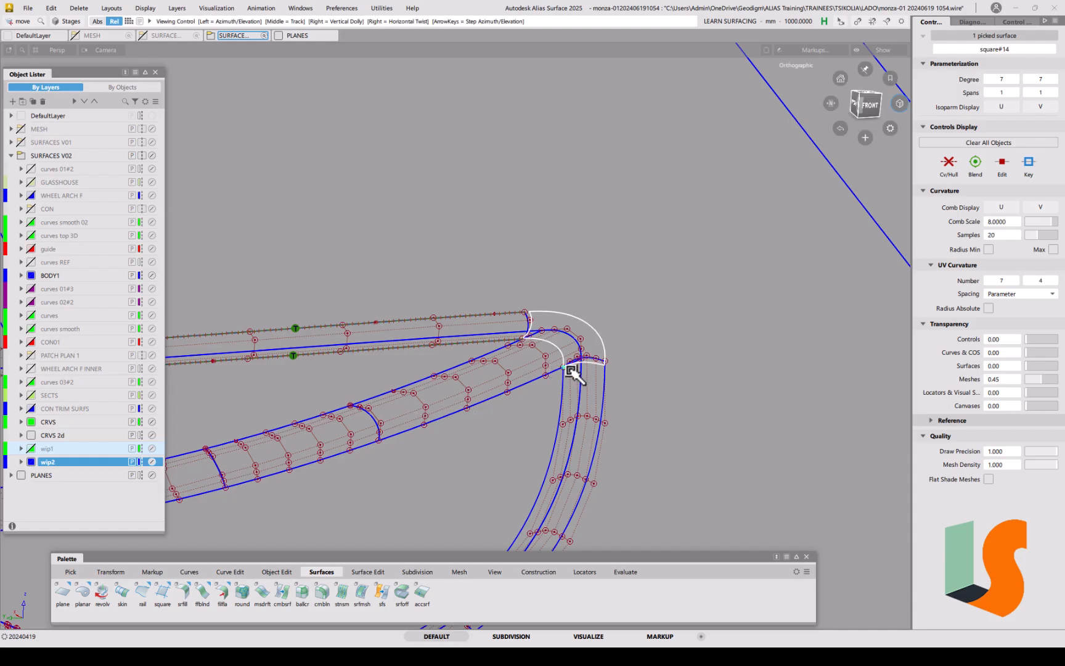
alt+shift+right_drag(573, 375, 602, 336)
alt+shift+middle_drag(601, 335, 521, 414)
alt+shift+right_drag(520, 414, 515, 375)
alt+shift+drag(492, 376, 502, 397)
alt+shift+right_drag(502, 398, 510, 438)
alt+shift+drag(510, 439, 552, 372)
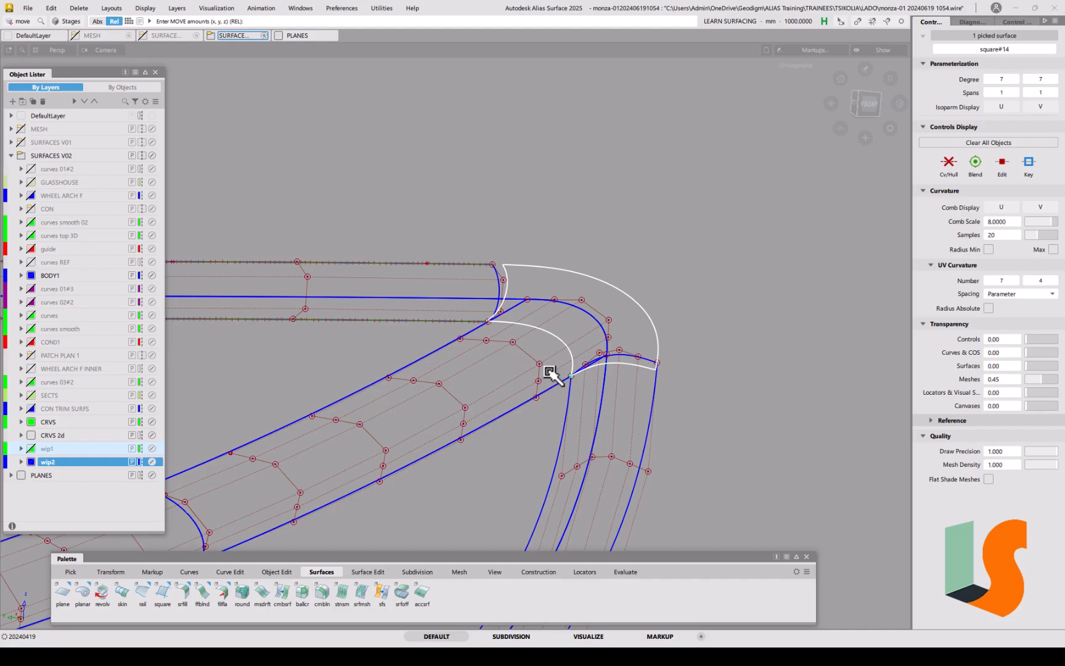
Step: Template the copied patch as a grey reference, then select nearby objects and cancel an attempted delete
key(alt+t)
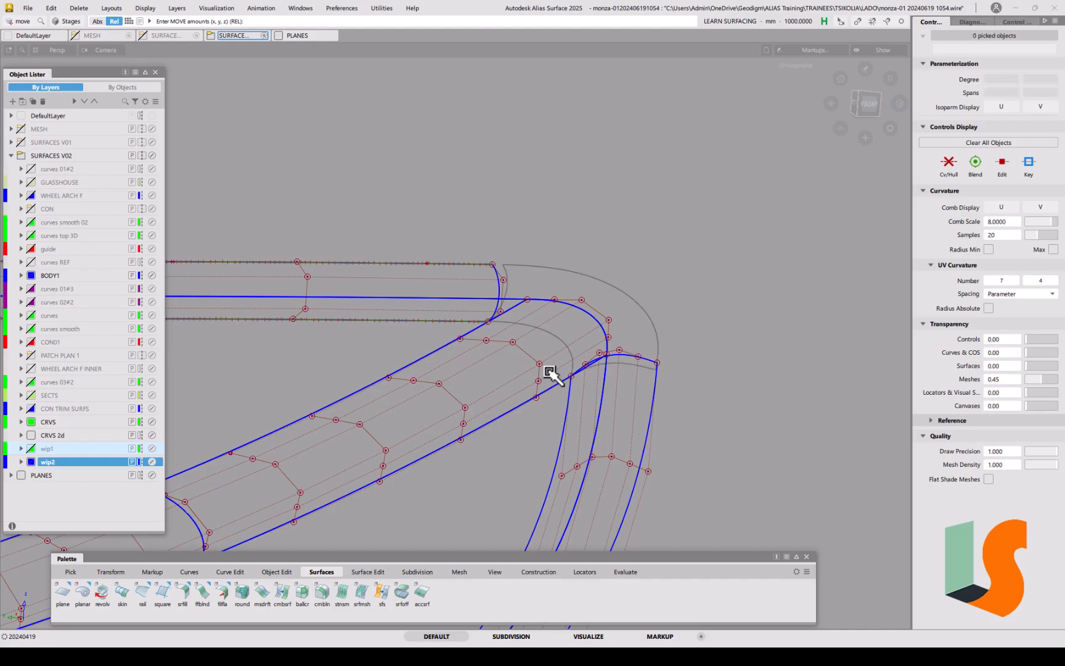
mouse_move(578, 404)
ctrl+shift+mouse_down()
mouse_move(578, 337)
mouse_move(601, 323)
mouse_move(518, 304)
mouse_move(552, 317)
mouse_move(571, 361)
mouse_move(514, 358)
mouse_move(566, 333)
mouse_move(578, 388)
mouse_move(542, 369)
mouse_move(616, 362)
mouse_move(564, 349)
mouse_move(600, 357)
mouse_move(578, 359)
mouse_move(569, 400)
mouse_move(594, 371)
ctrl+shift+mouse_up()
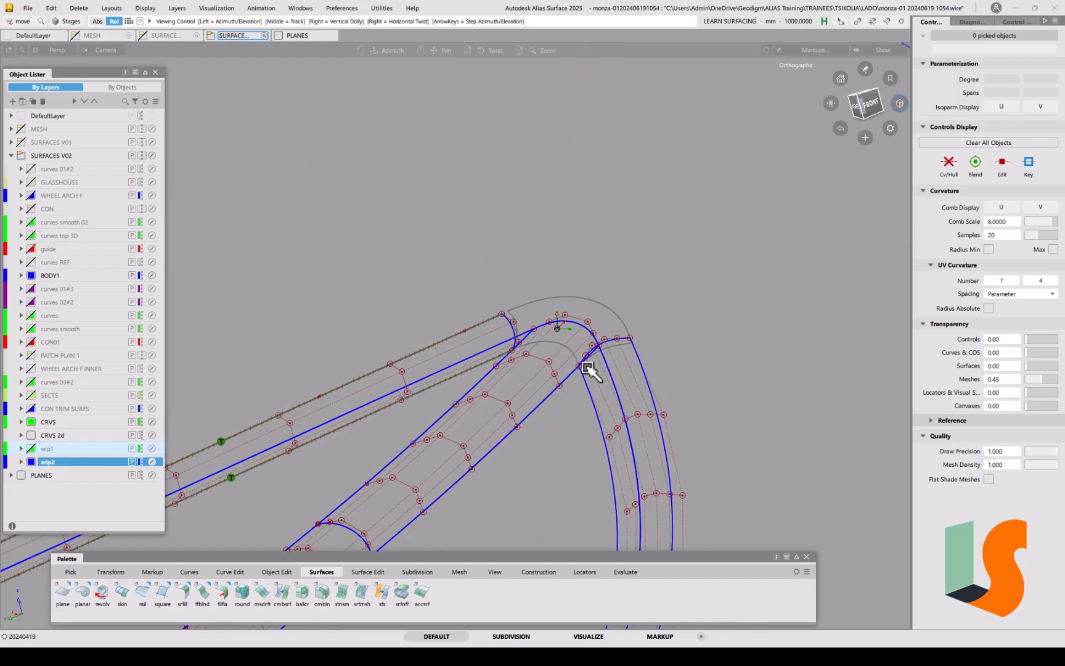
ctrl+shift+click(535, 381)
ctrl+shift+drag(543, 395, 503, 397)
drag(423, 271, 658, 389)
ctrl+shift+drag(524, 365, 566, 355)
click(601, 314)
key(Delete)
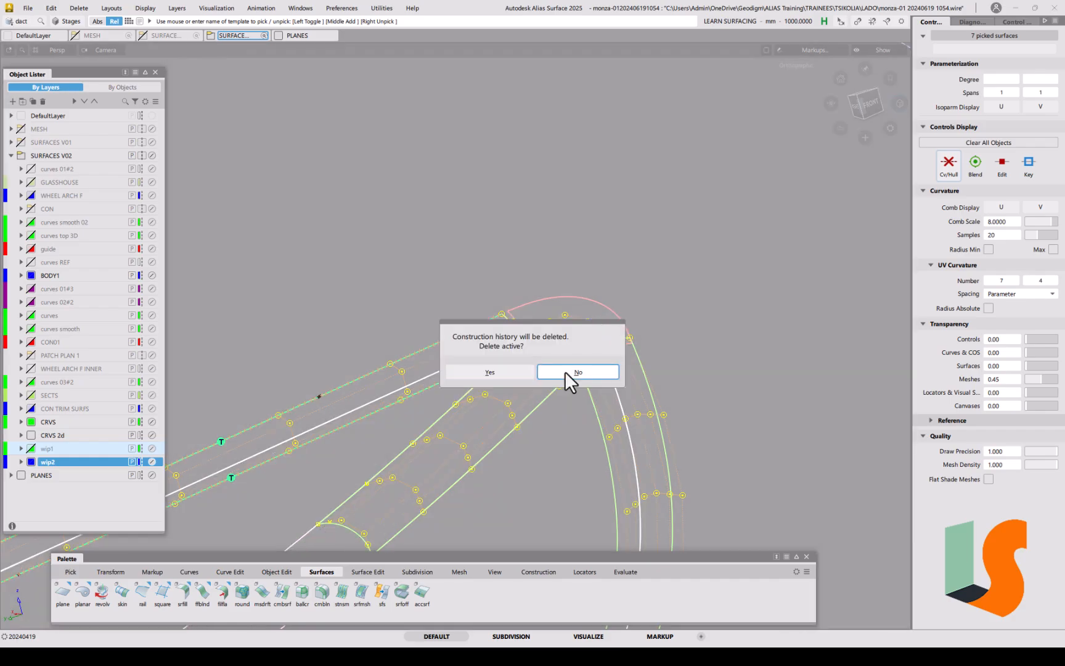
click(566, 371)
Step: Pick the two curves on surface at the fillet corner and delete them, confirming Yes
alt+shift+drag(594, 432, 426, 357)
drag(455, 300, 458, 330)
drag(630, 389, 665, 407)
key(Delete)
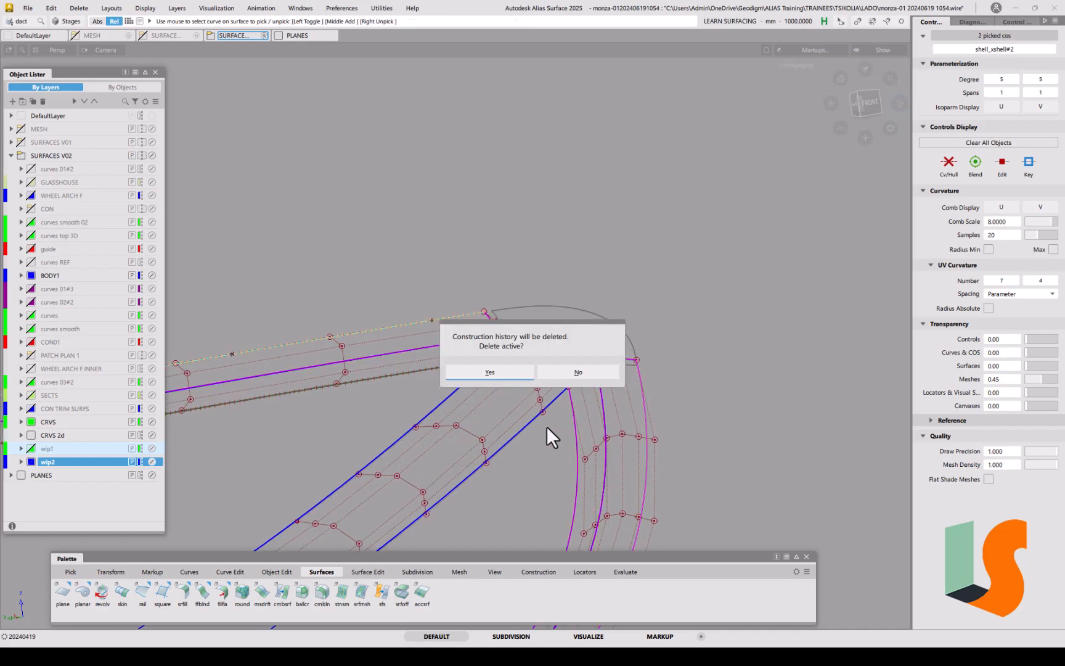
click(490, 372)
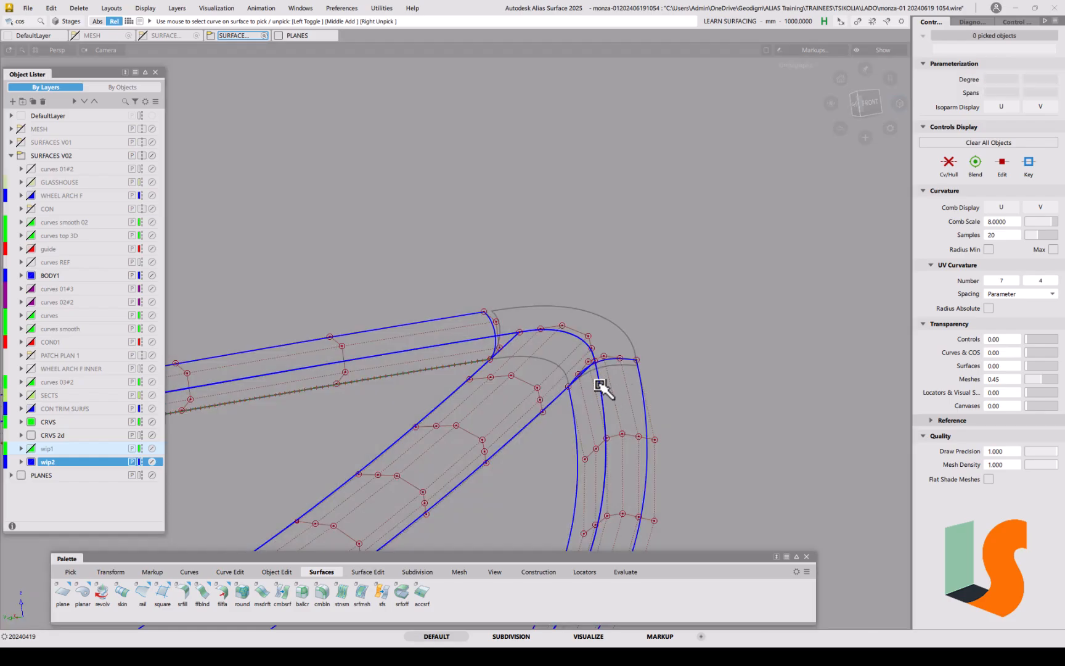
Step: Extend the corner fillet surface ends by about 3.6 mm
alt+shift+right_drag(615, 365, 649, 376)
ctrl+shift+middle_drag(574, 352, 547, 358)
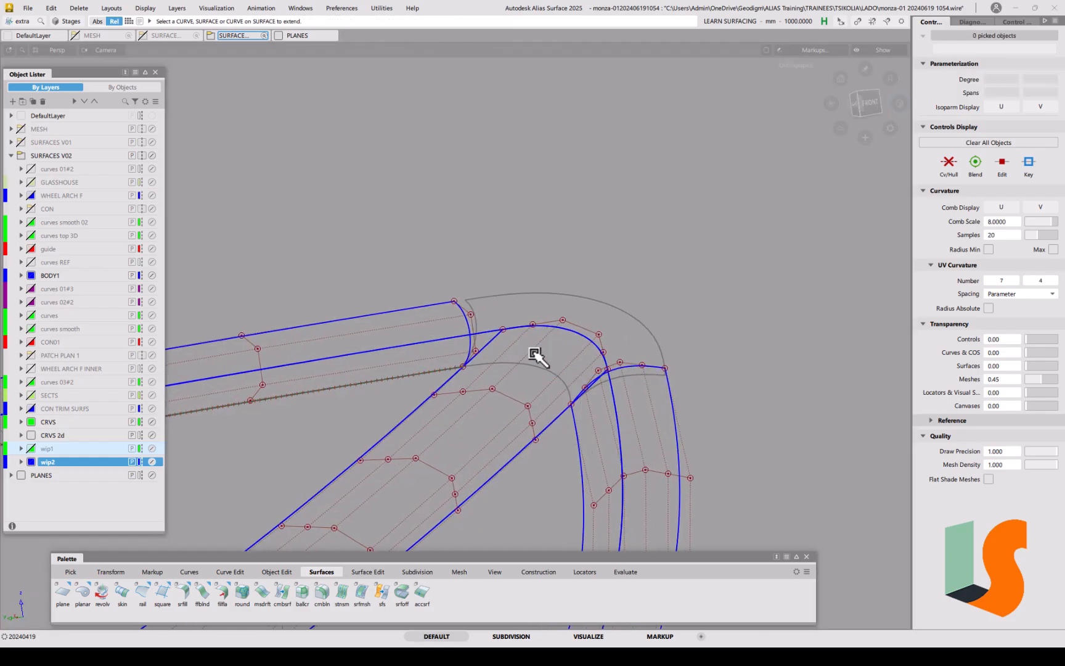
click(467, 305)
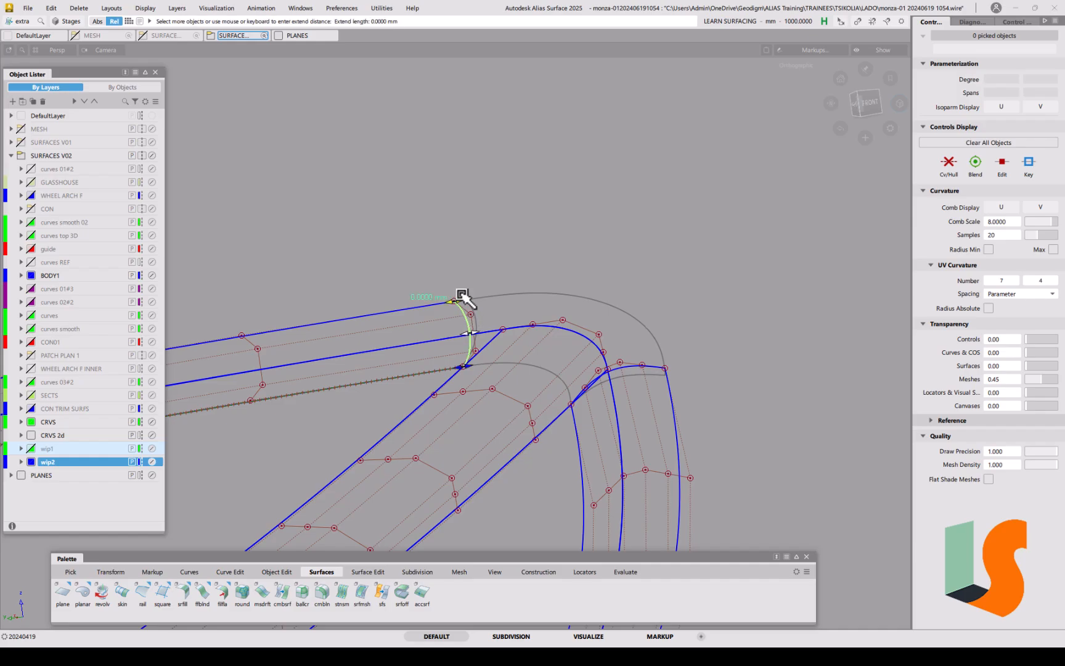
click(635, 365)
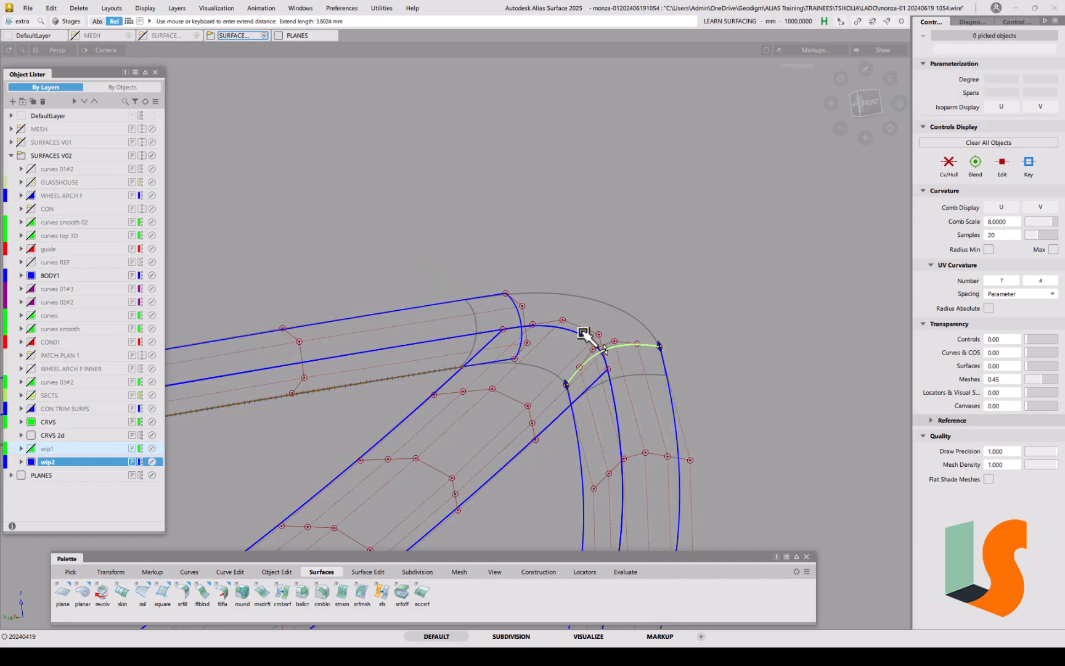
alt+shift+drag(588, 333, 534, 324)
ctrl+shift+middle_drag(679, 424, 653, 381)
alt+shift+drag(638, 374, 443, 245)
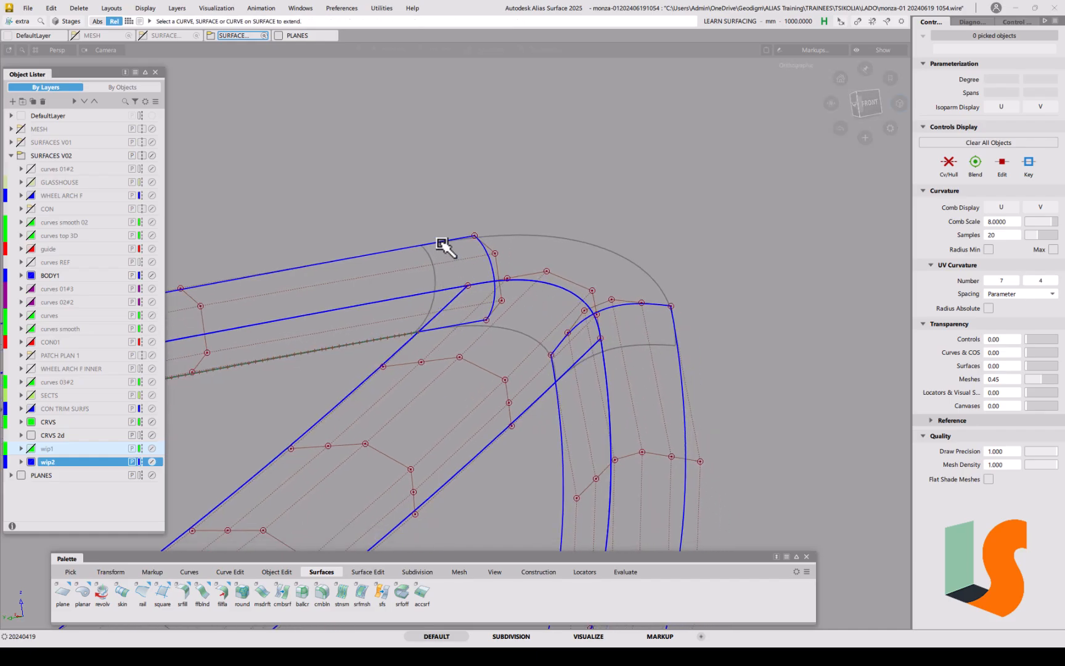
alt+shift+drag(689, 353, 638, 328)
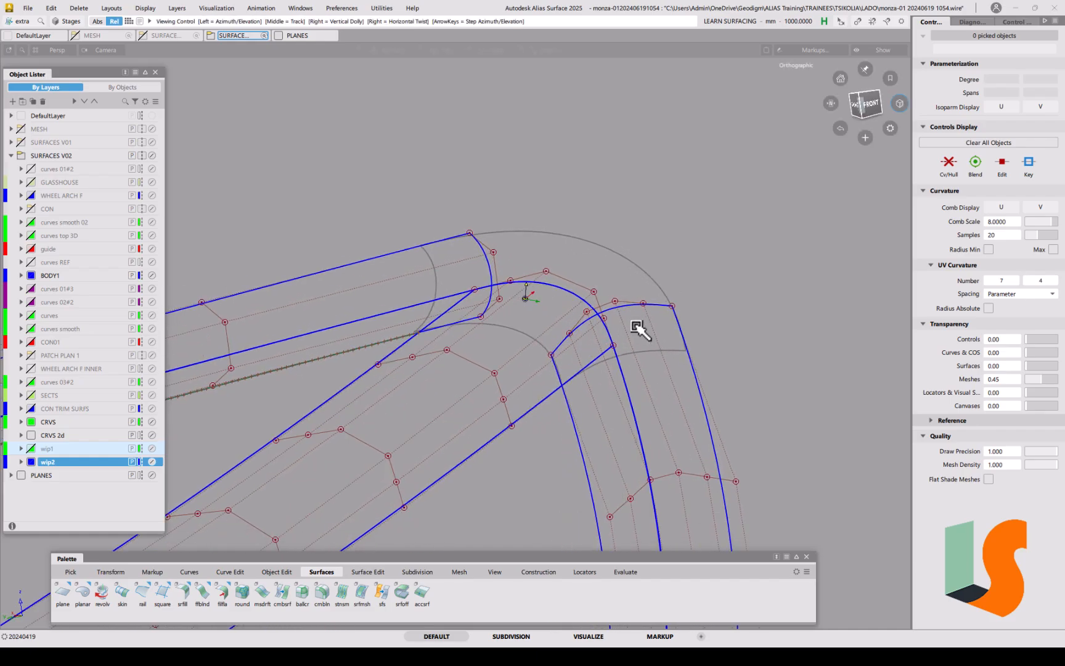
Step: Restore square#14 from grey template back to normal geometry
ctrl+shift+click(521, 273)
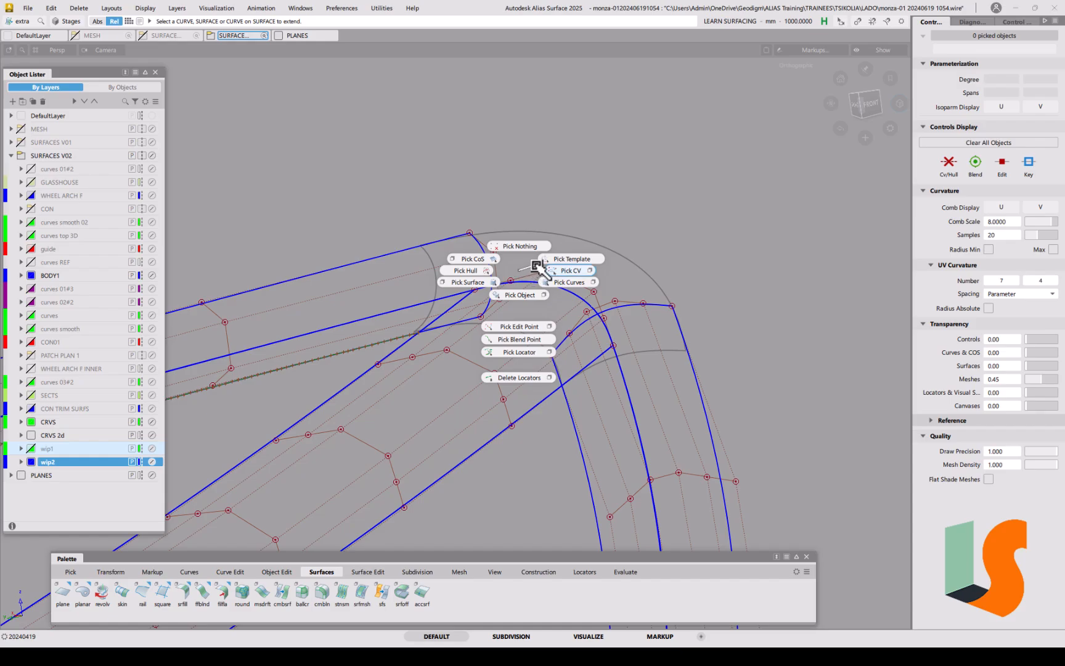
ctrl+shift+drag(544, 267, 570, 259)
click(604, 272)
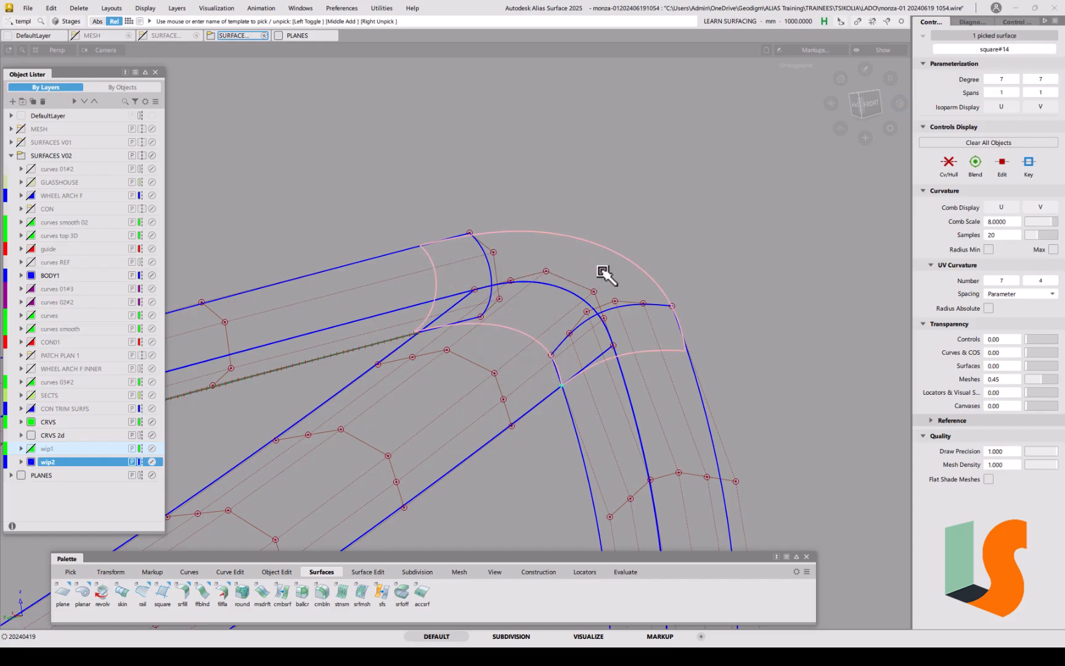
click(604, 272)
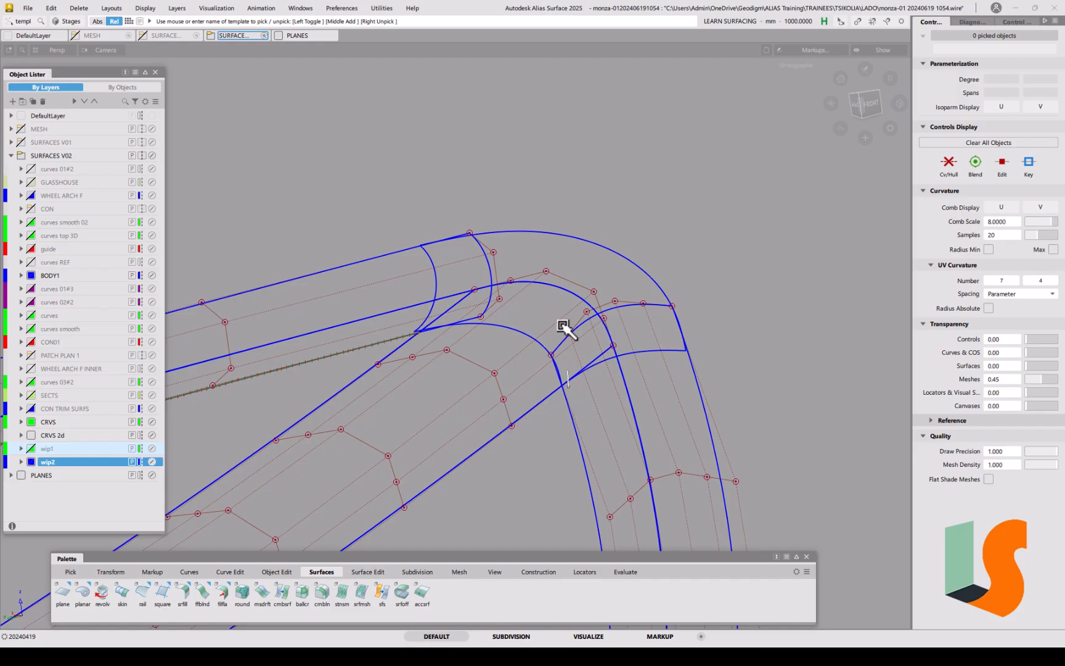
click(230, 571)
Step: Duplicate the outer arc edge with No rebuild, Interactive off, creating degree-7 rebuildCurve#79
double_click(63, 593)
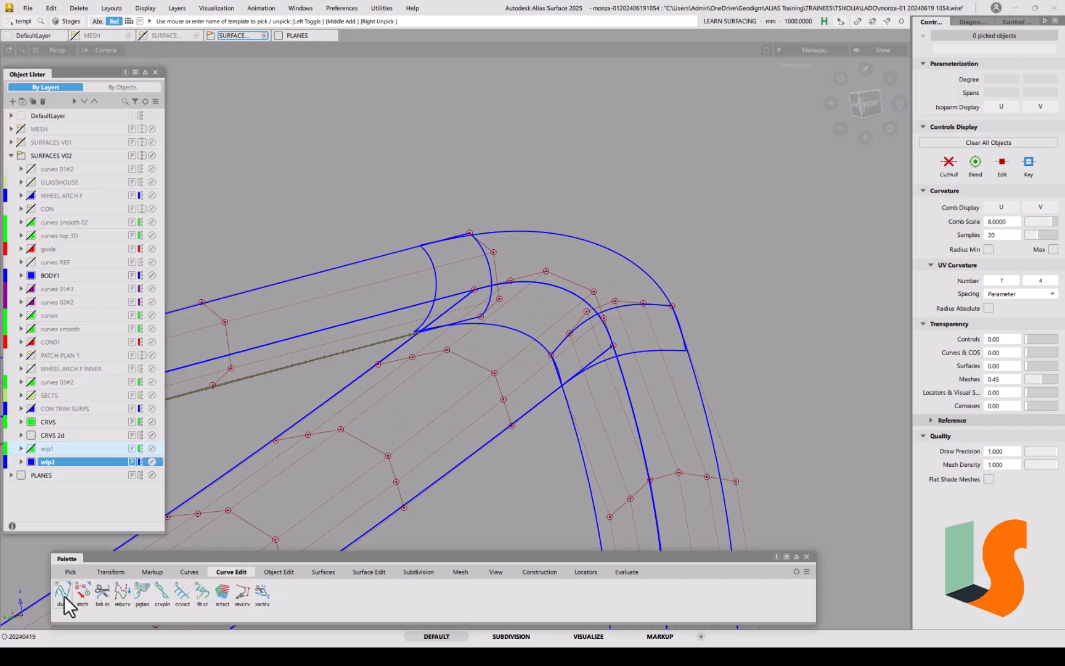
click(523, 233)
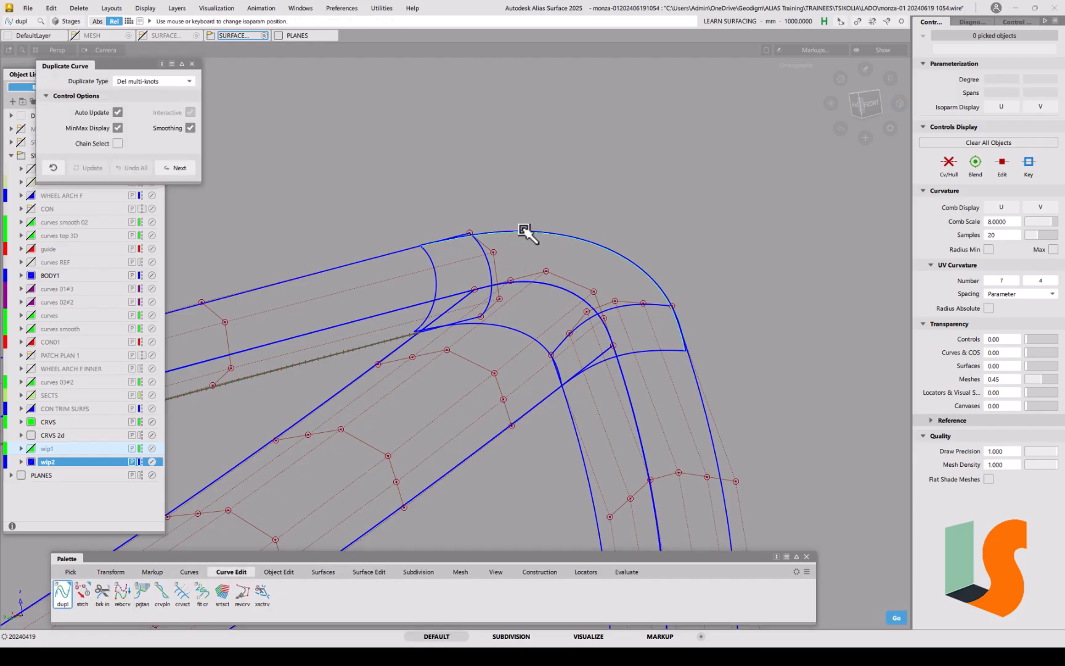
click(383, 242)
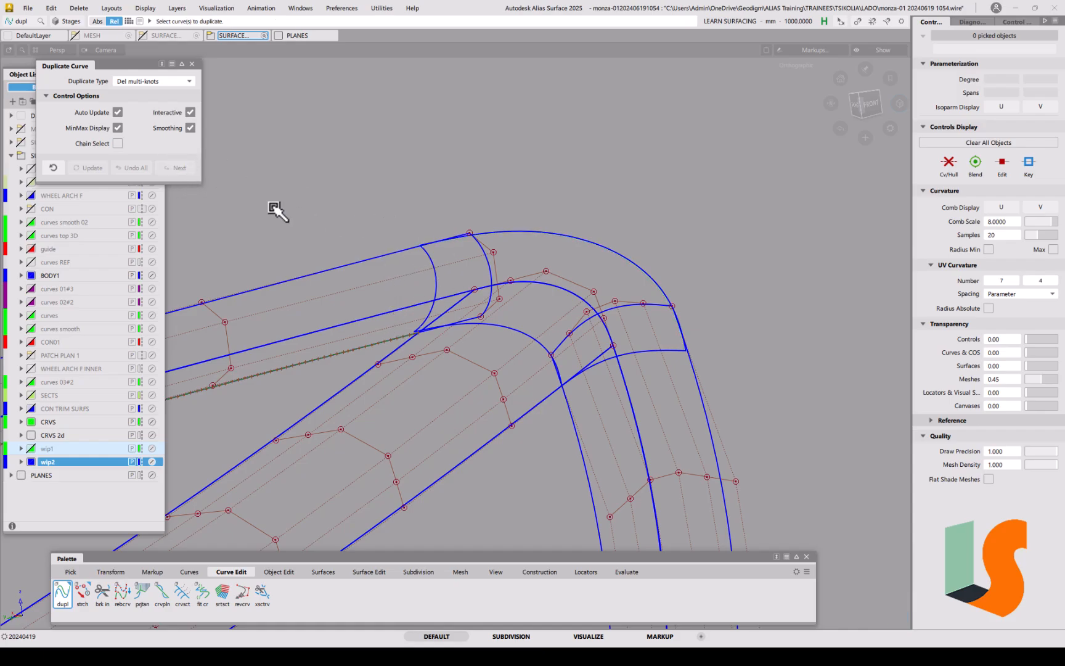
click(189, 112)
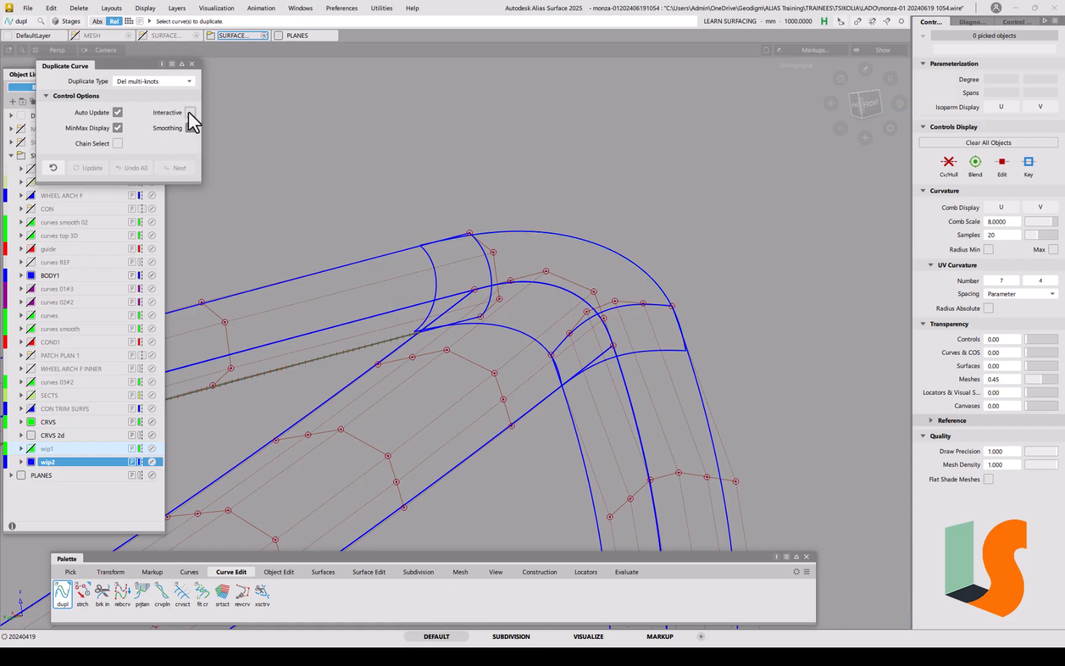
click(162, 83)
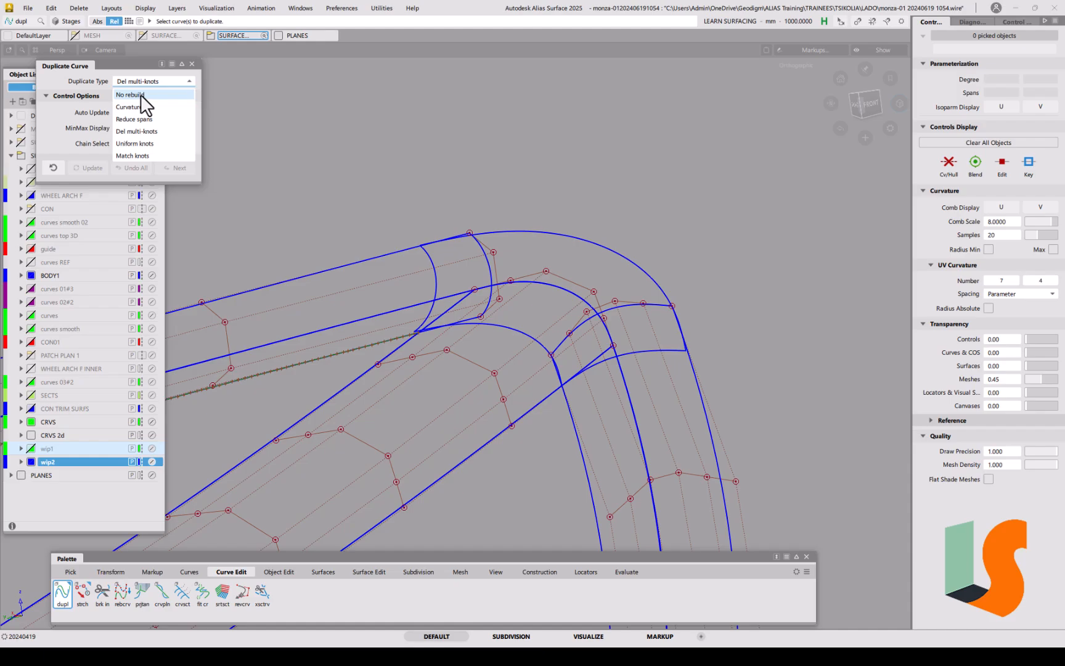
click(141, 95)
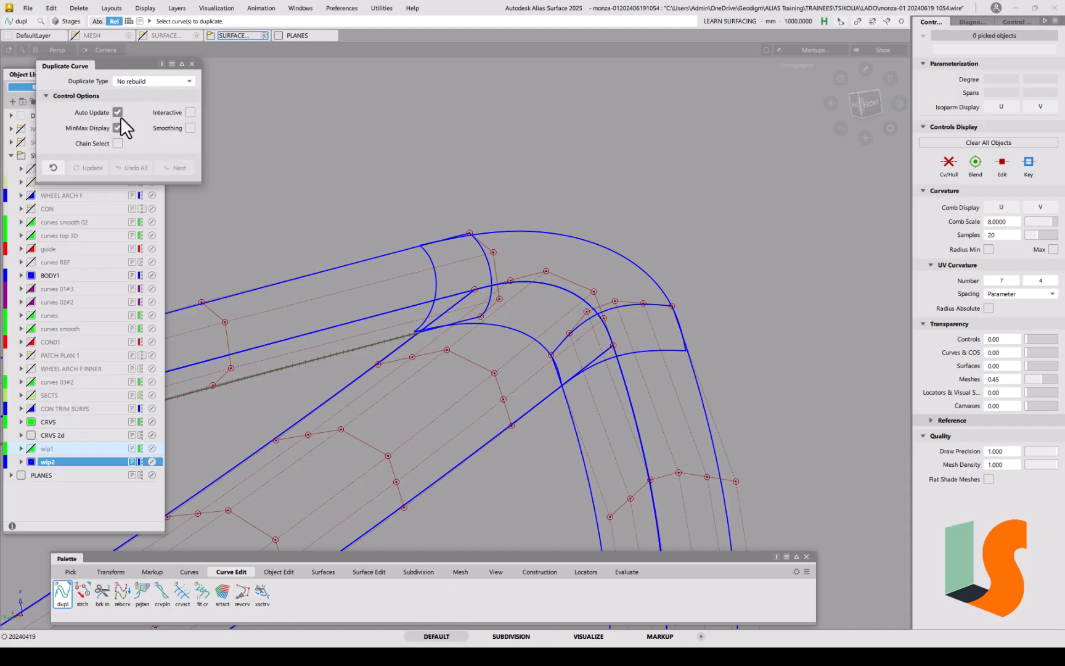
click(545, 233)
key(space)
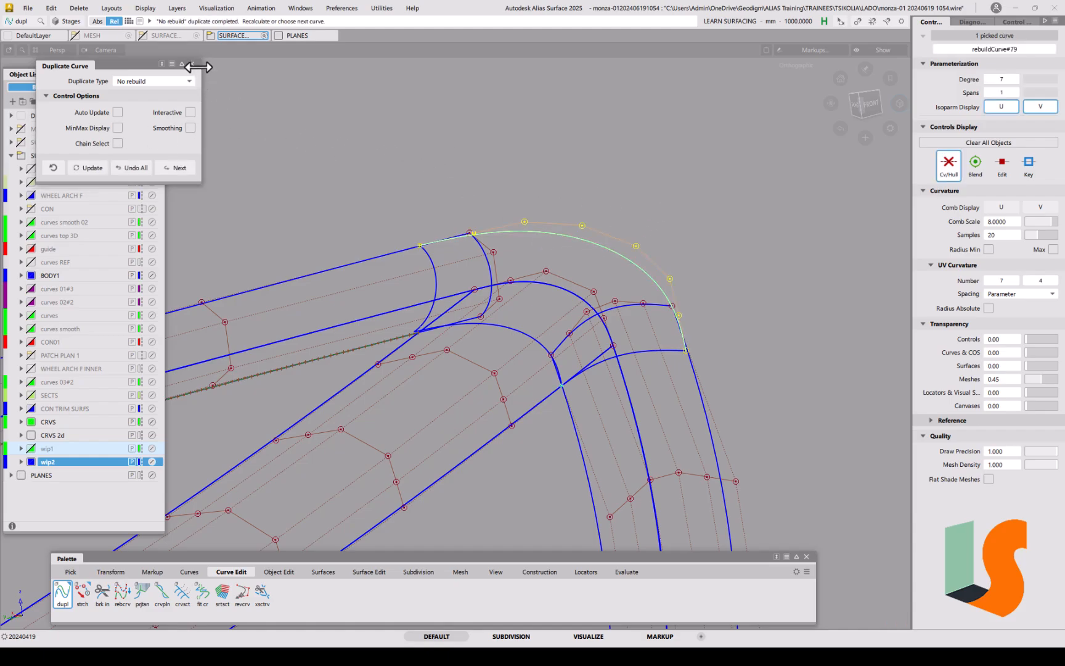
ctrl+shift+drag(577, 313, 500, 292)
ctrl+shift+click(543, 288)
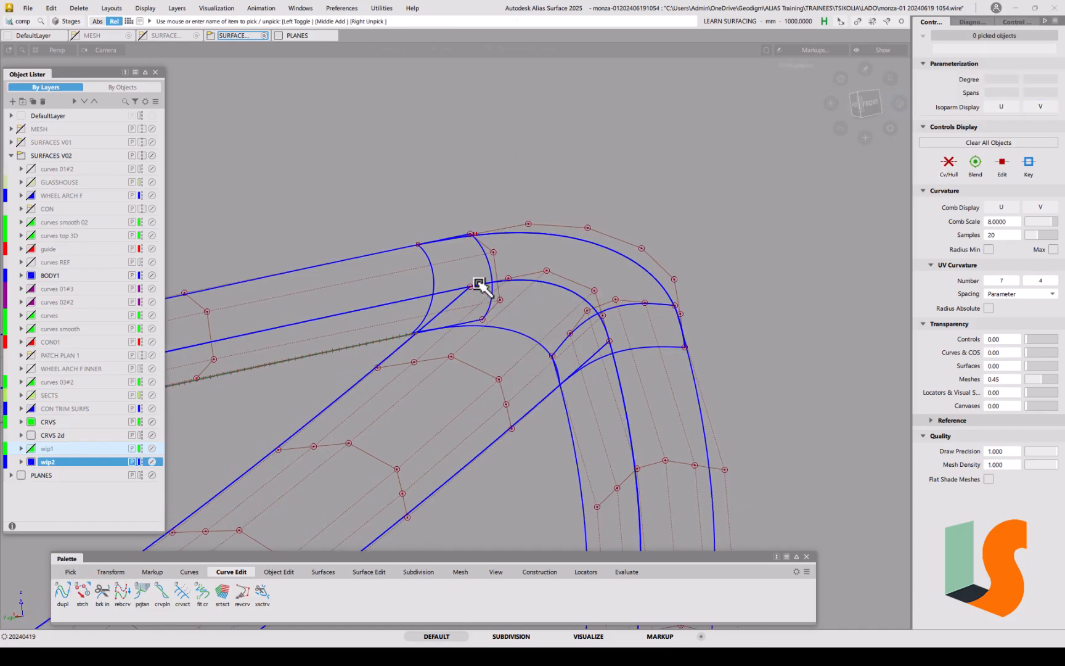
Step: Delete the left corner surface patch
click(433, 273)
key(Delete)
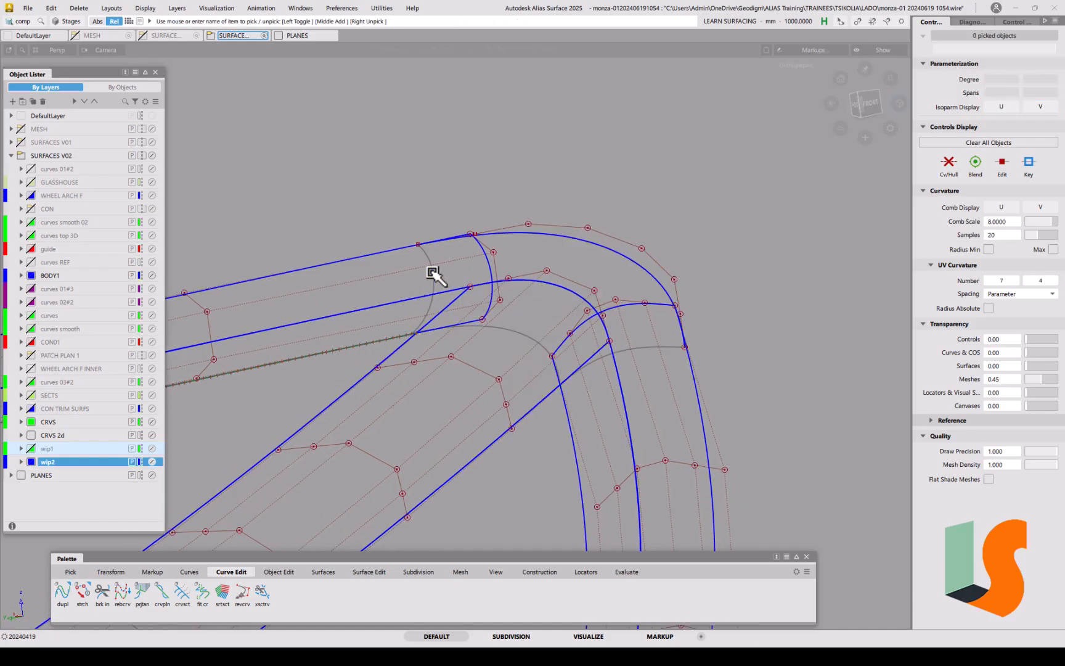
alt+shift+middle_drag(435, 306, 426, 321)
alt+shift+right_drag(426, 322, 462, 353)
alt+shift+drag(462, 353, 492, 386)
alt+shift+drag(574, 352, 592, 352)
alt+shift+right_drag(592, 352, 616, 364)
Step: Untemplate square#14 so it displays as normal geometry
ctrl+shift+click(497, 355)
ctrl+shift+click(497, 356)
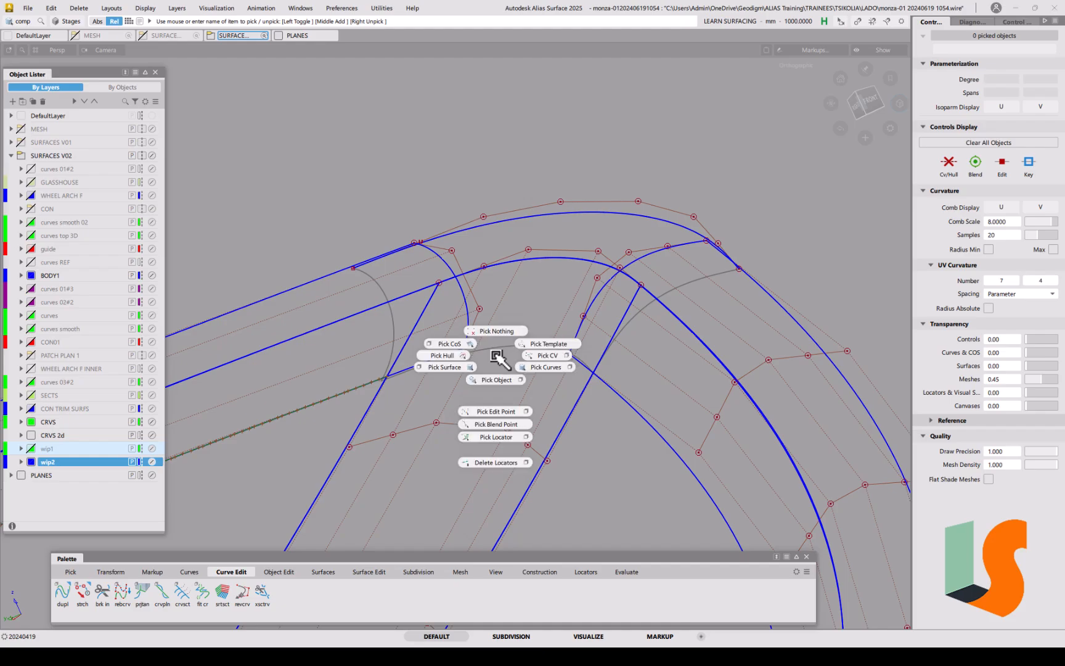
ctrl+shift+drag(494, 374, 528, 350)
click(522, 358)
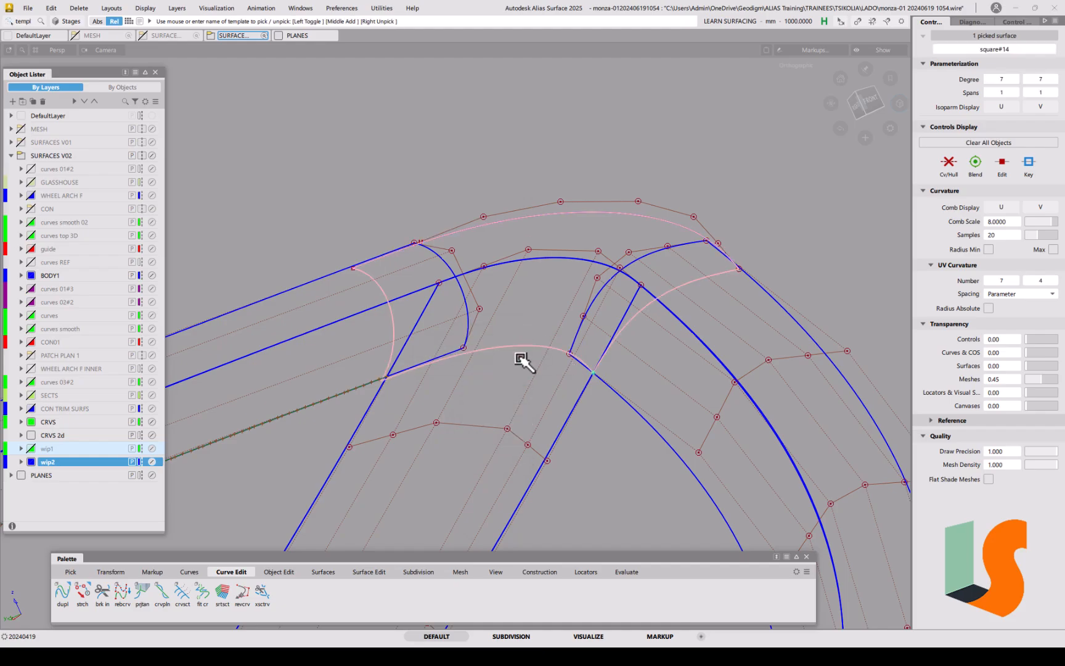
click(522, 358)
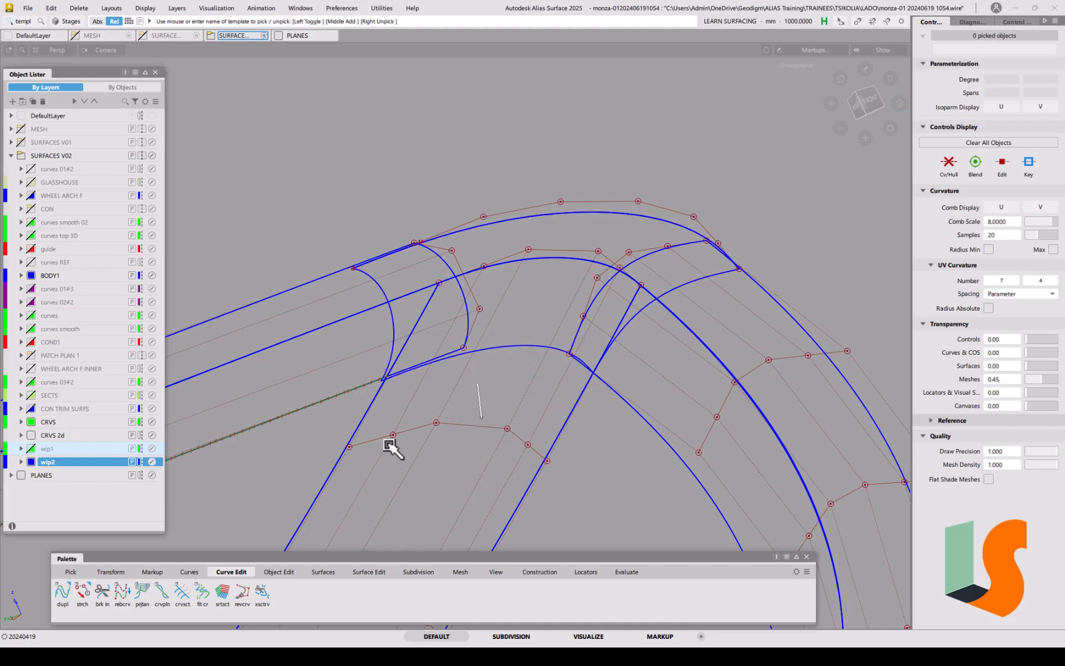
Step: Duplicate the inner arc edge as a new curve with dupl
click(62, 591)
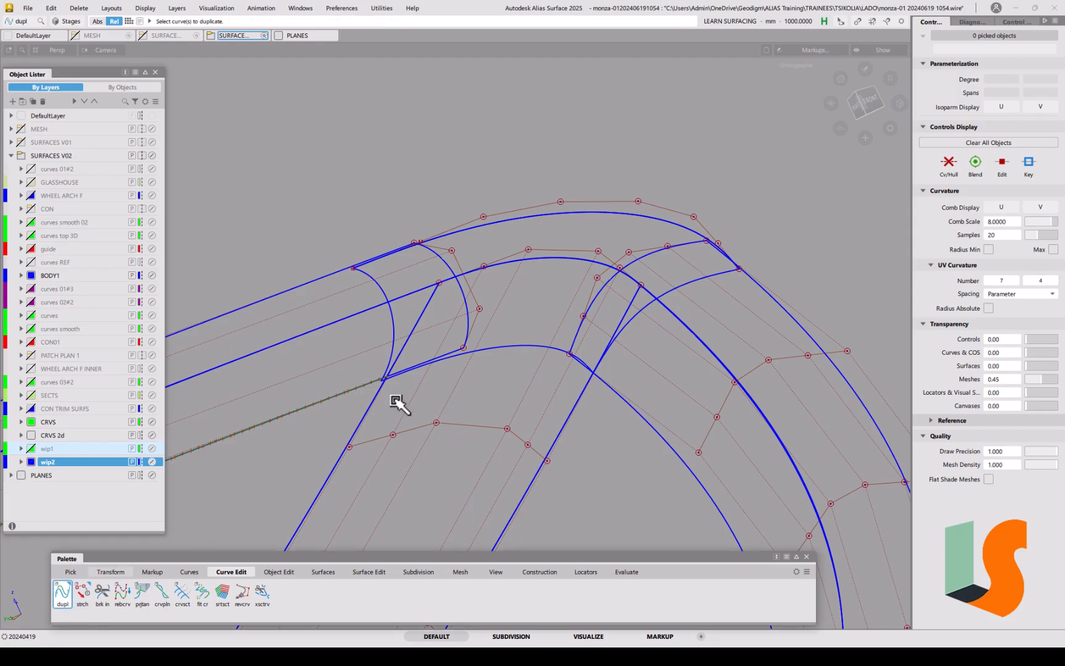
click(484, 350)
ctrl+shift+drag(496, 381, 459, 336)
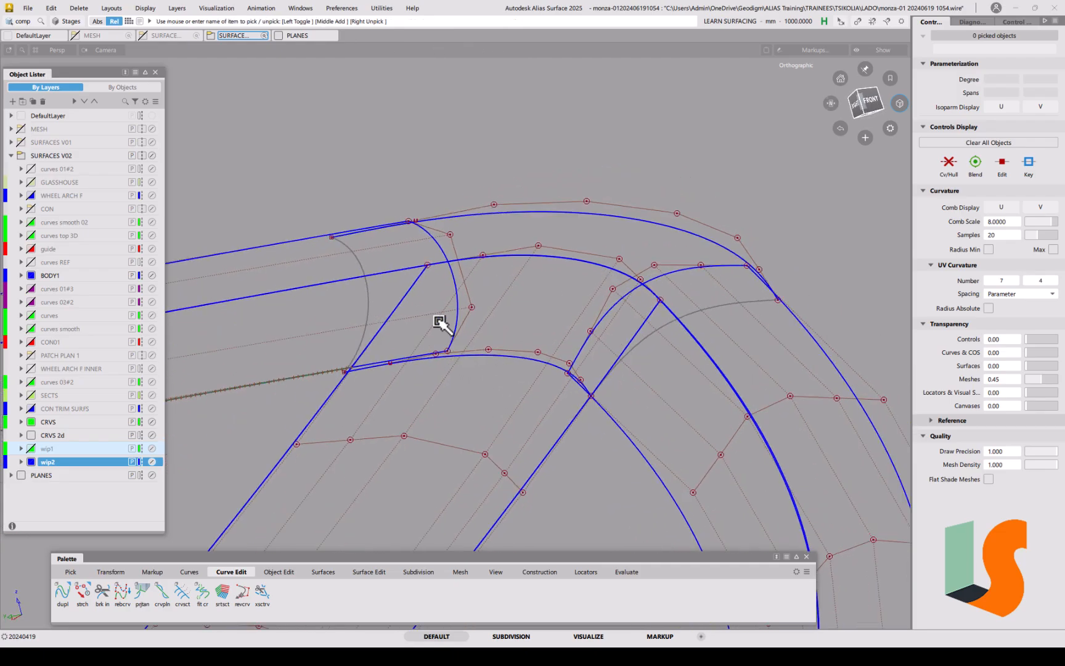
alt+shift+drag(580, 301, 540, 340)
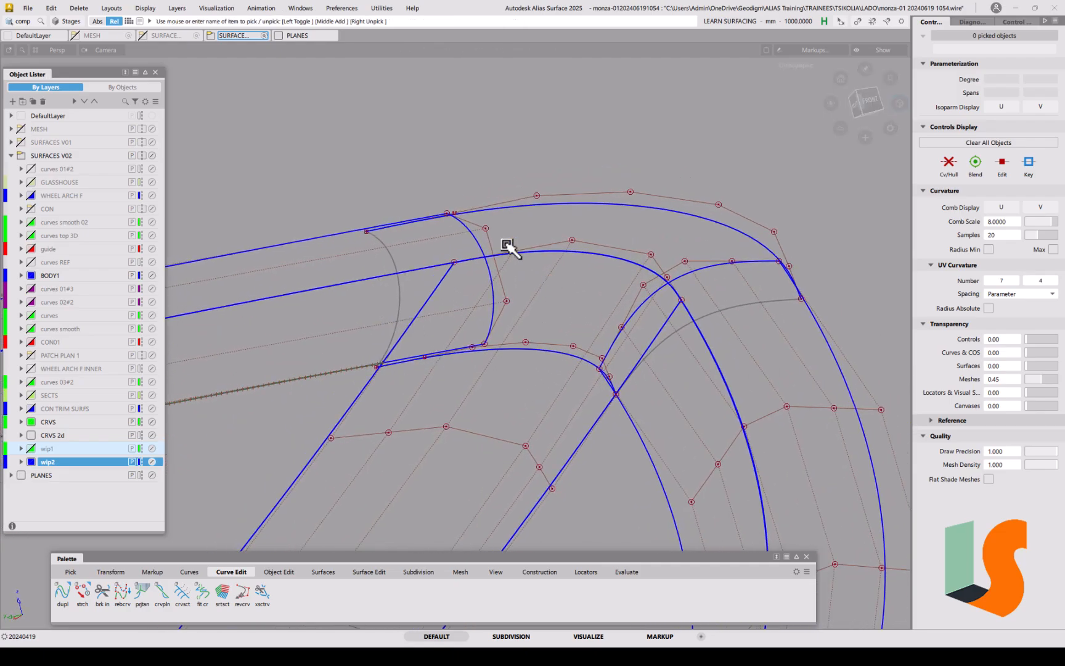
alt+shift+drag(533, 380, 573, 403)
Step: Reduce rebuildCurve#80 to degree 5 with 1 span in the Parameterization Editor
drag(588, 323, 574, 363)
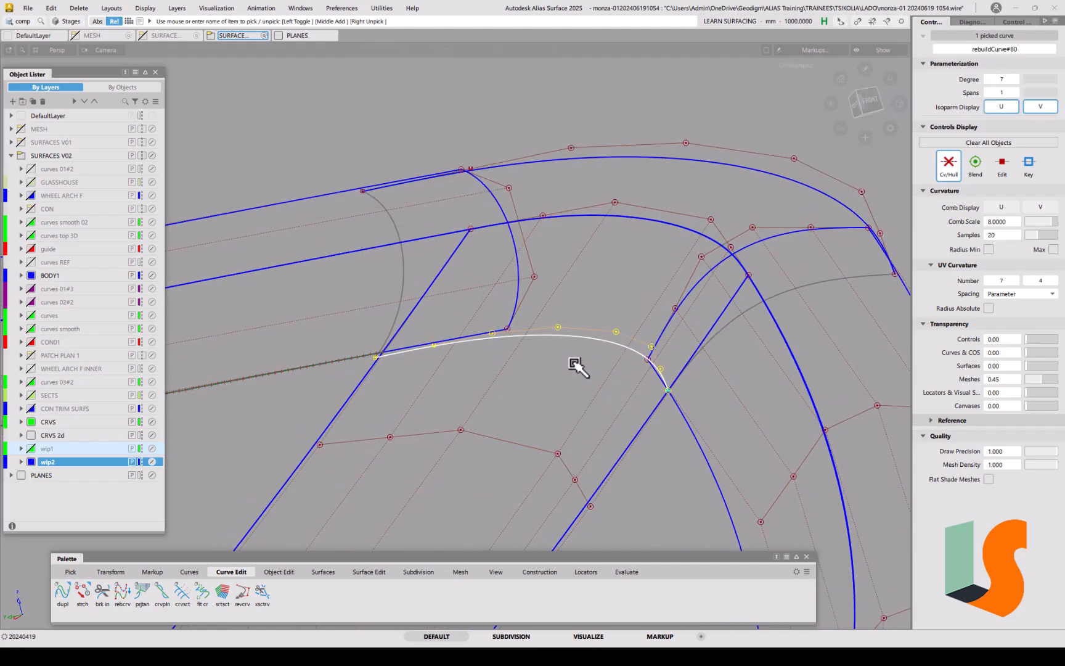
key(p)
click(656, 385)
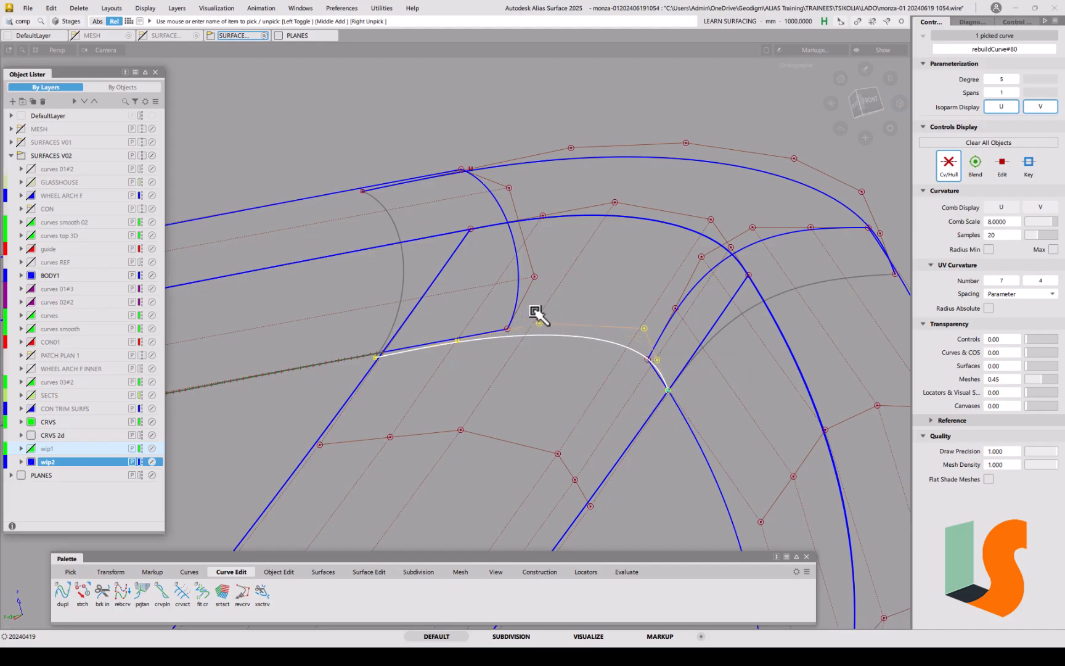
click(444, 450)
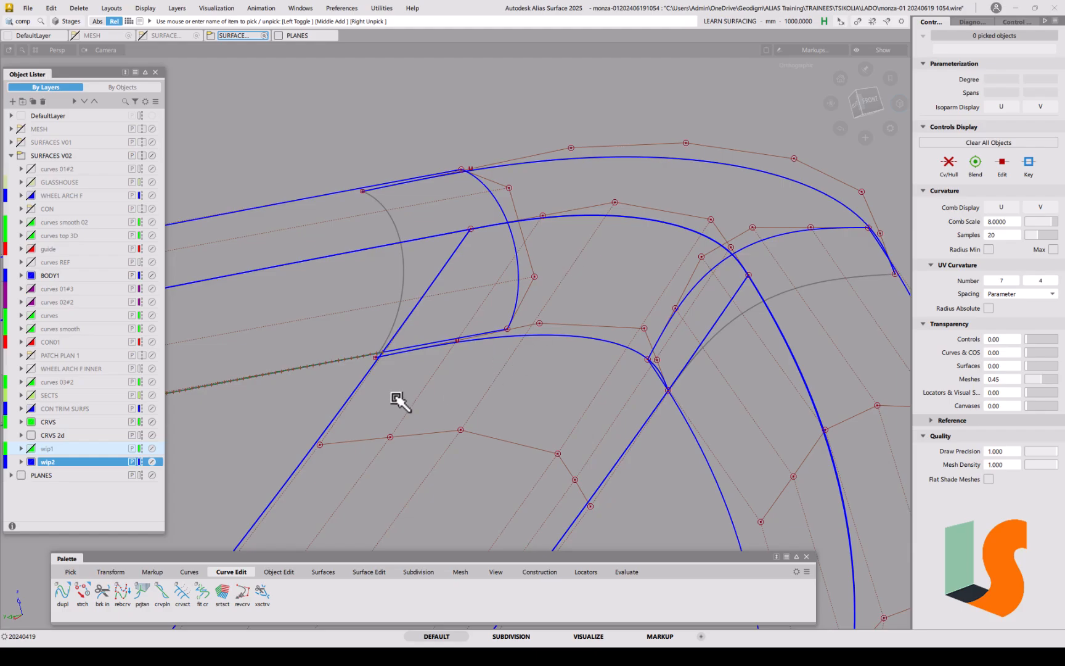
click(282, 572)
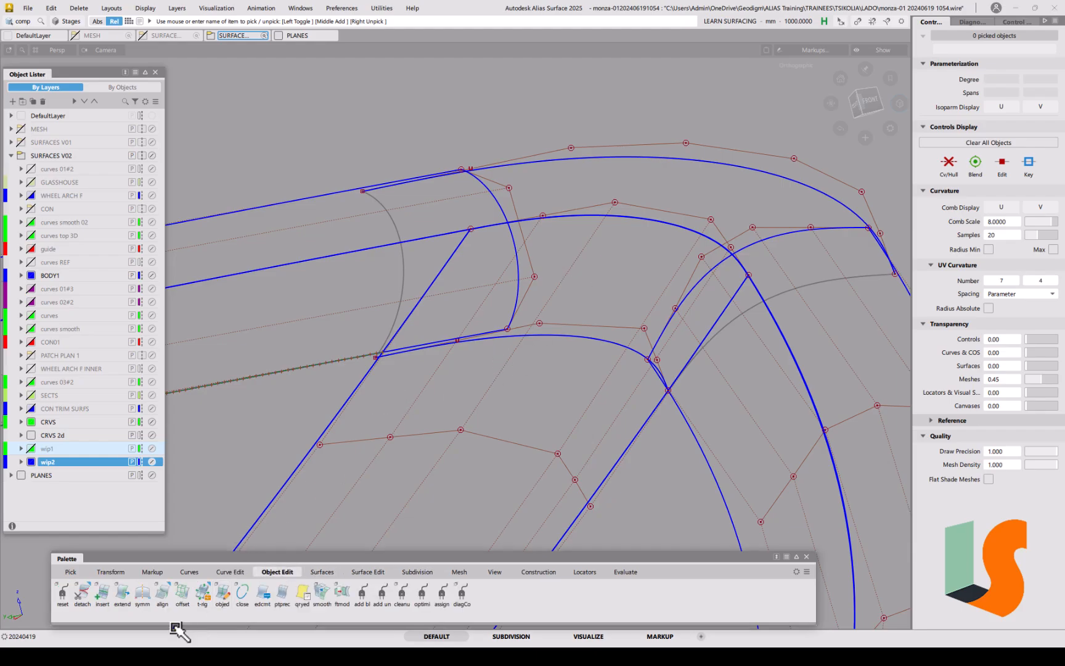
double_click(161, 595)
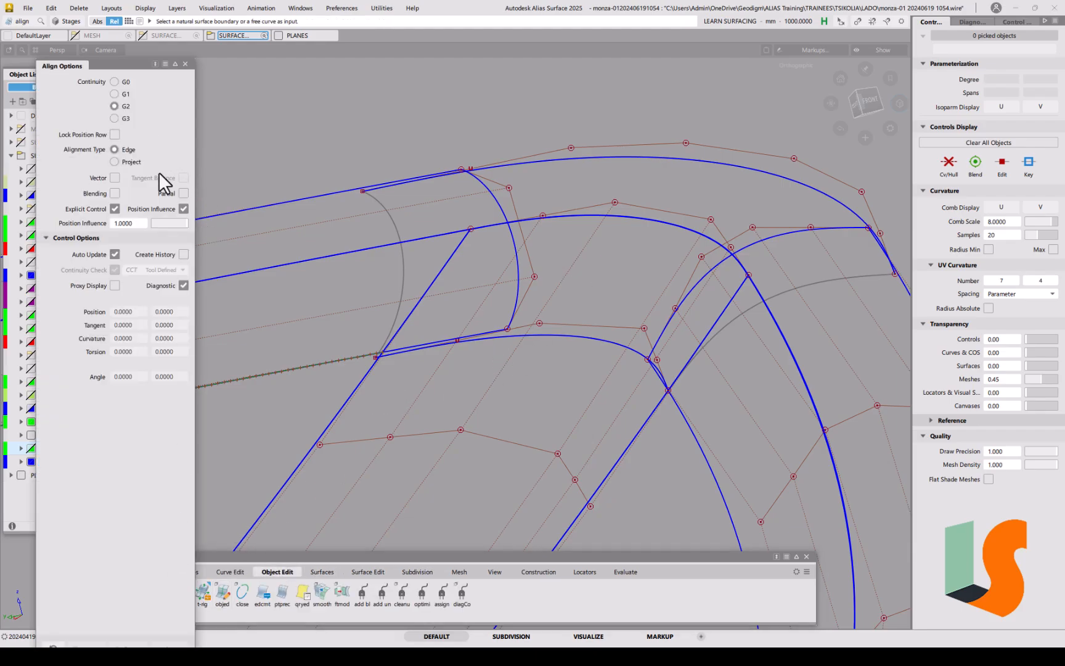
Step: G2-align rebuildCurve#80's left end to draftsurf#16.cos11 with Create History on
click(183, 254)
click(389, 359)
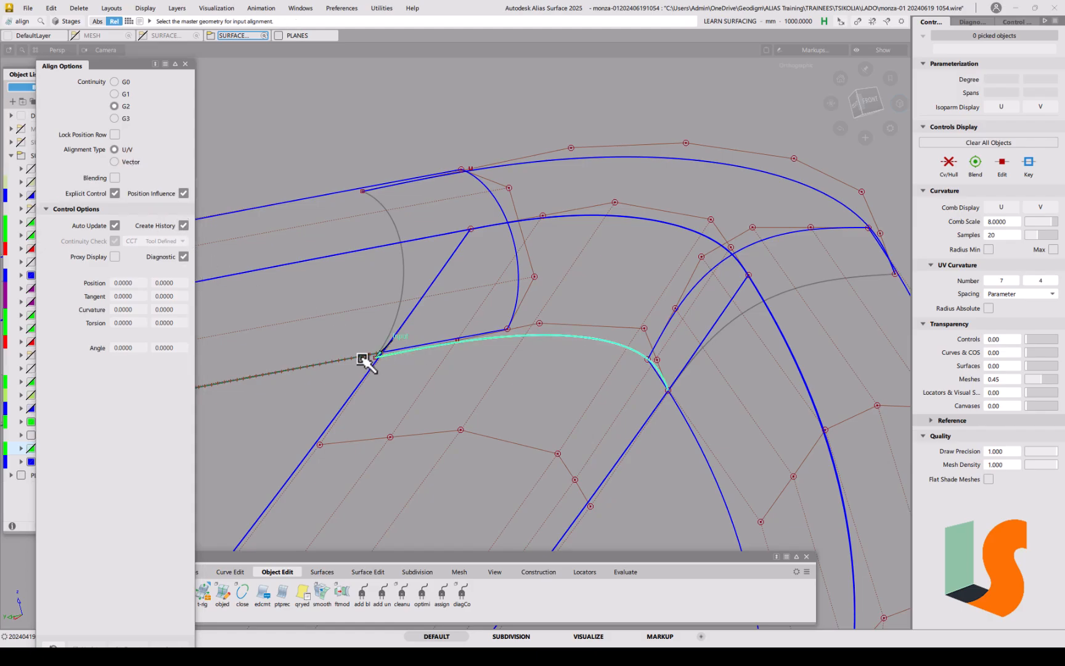
click(364, 359)
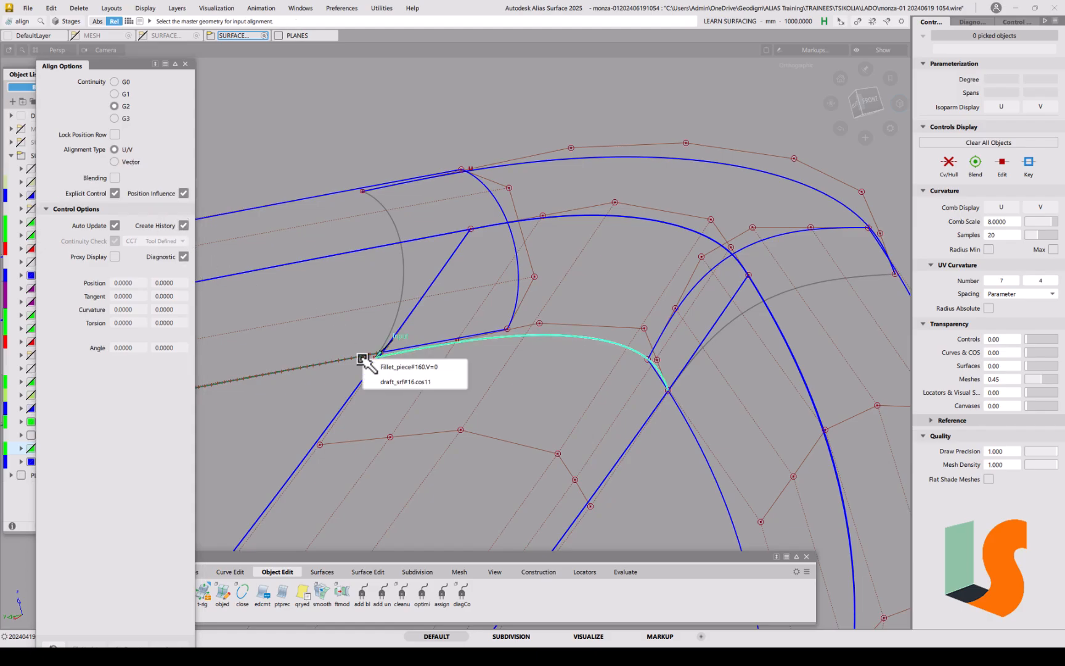
click(394, 378)
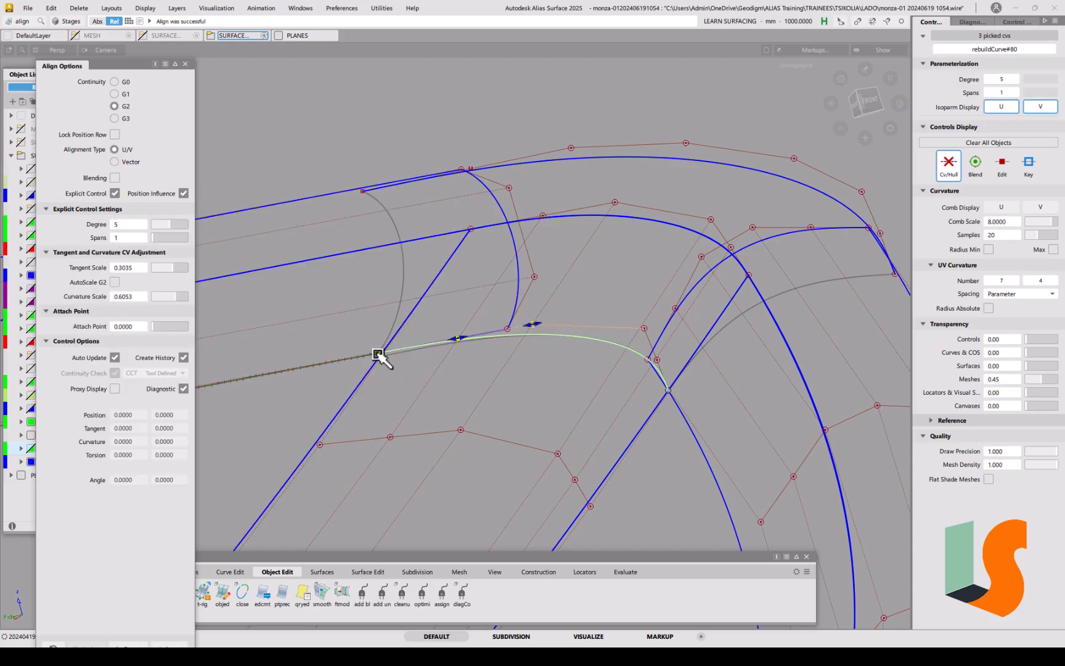
alt+shift+right_drag(382, 358, 370, 292)
alt+shift+middle_drag(370, 292, 395, 333)
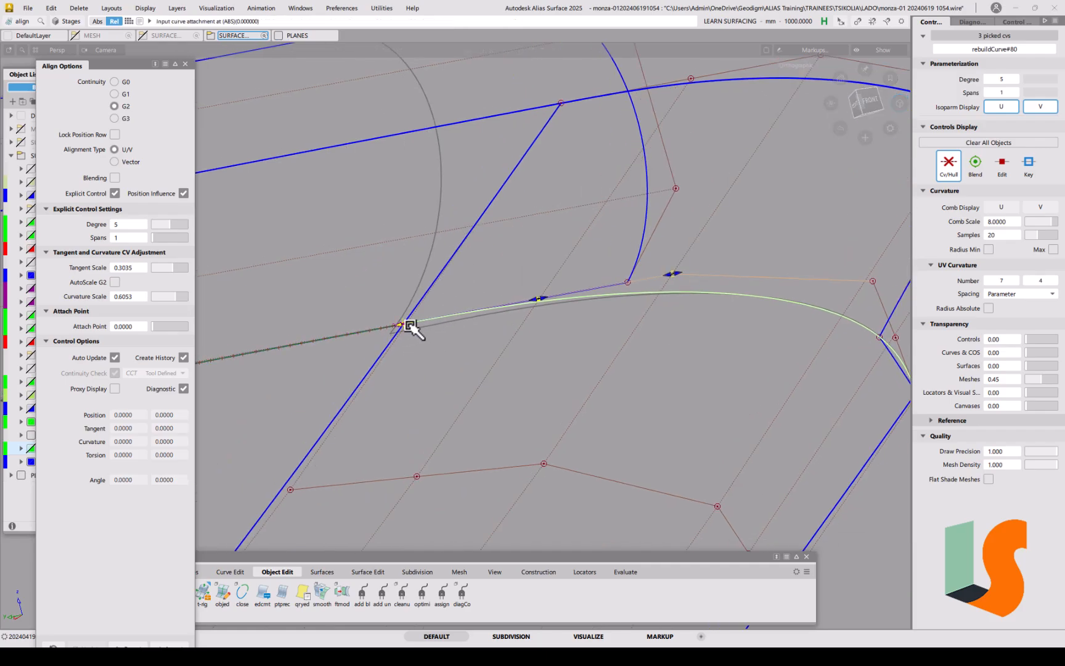
alt+shift+right_drag(438, 297, 490, 359)
alt+shift+drag(487, 358, 607, 389)
alt+shift+middle_drag(608, 389, 542, 371)
click(655, 379)
click(649, 369)
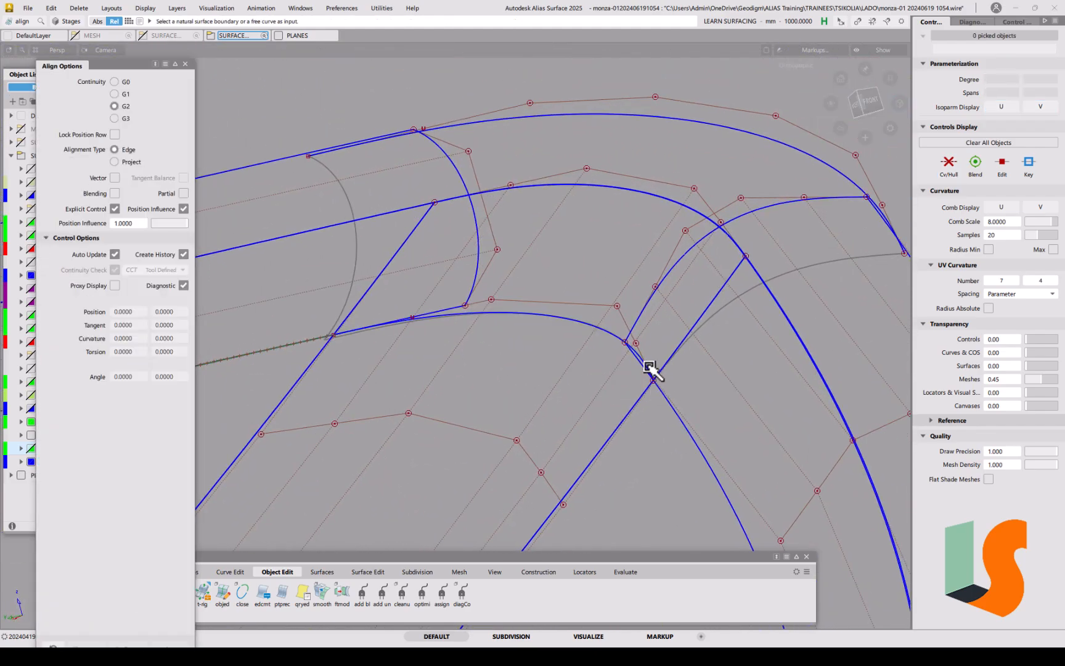
Step: G2-align the curve's right end to the adjacent surface edge
click(649, 370)
click(664, 394)
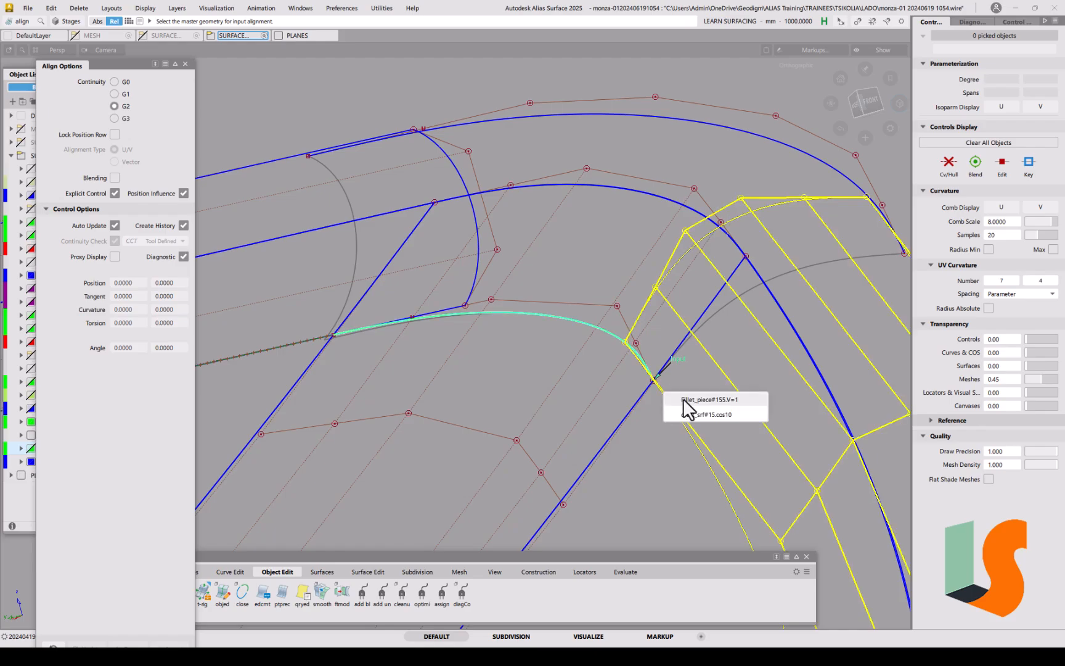
click(689, 415)
click(654, 384)
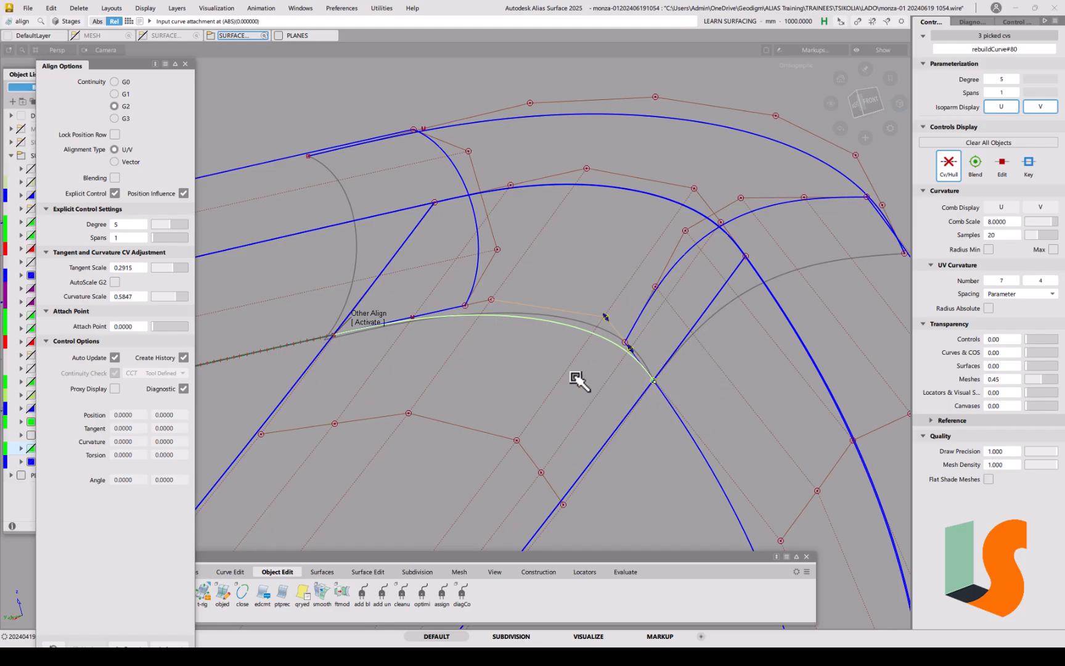
ctrl+shift+drag(607, 456, 600, 434)
ctrl+shift+drag(484, 314, 456, 296)
alt+shift+click(503, 313)
Step: Tune the end scaling to tangent 0.3026 and curvature 0.5981
ctrl+shift+middle_drag(464, 294, 519, 293)
click(445, 281)
alt+shift+right_drag(519, 292, 495, 300)
alt+shift+middle_drag(370, 360, 465, 348)
mouse_move(466, 348)
alt+shift+mouse_down()
mouse_move(509, 311)
mouse_move(475, 338)
alt+shift+mouse_up()
alt+shift+right_drag(476, 338, 466, 302)
alt+shift+middle_drag(466, 302, 538, 346)
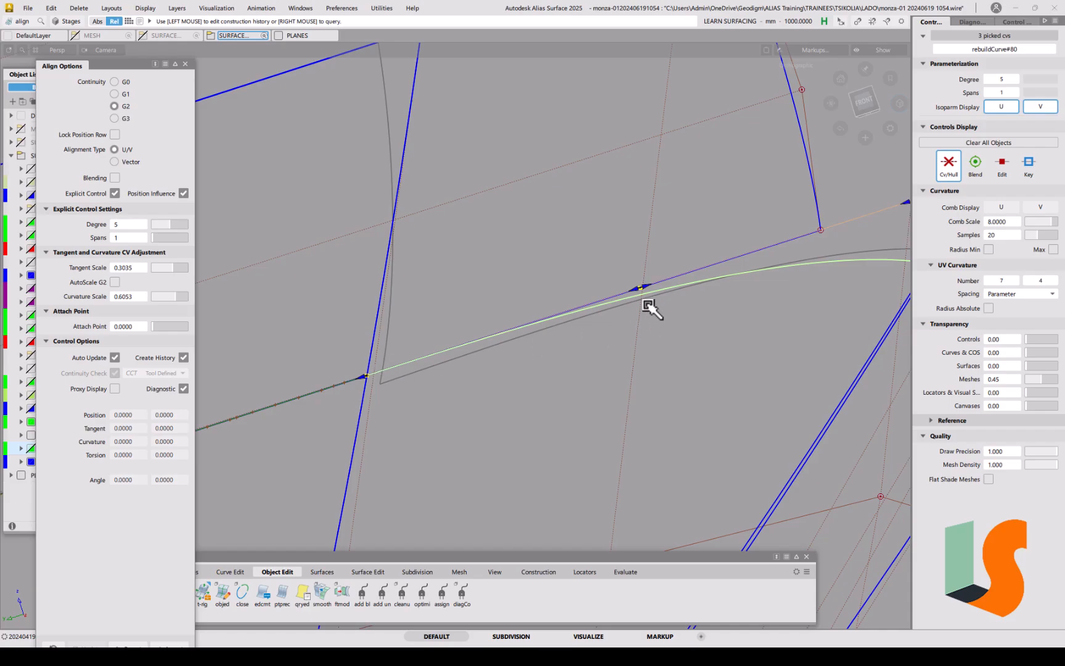
alt+shift+right_drag(759, 308, 740, 305)
alt+shift+middle_drag(740, 306, 588, 362)
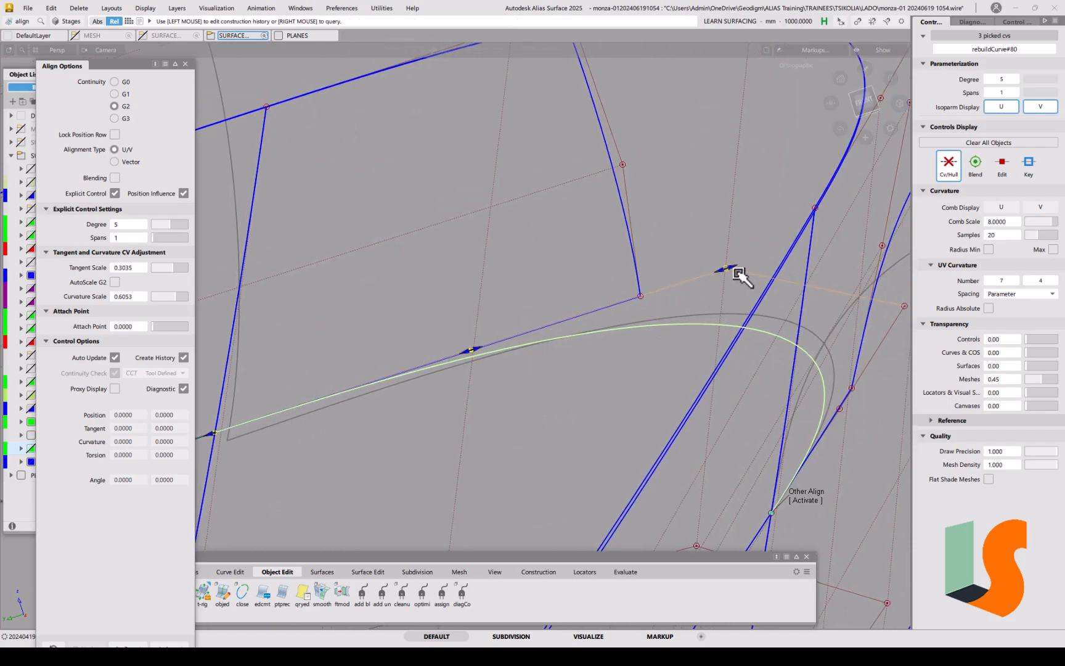
drag(723, 276, 720, 275)
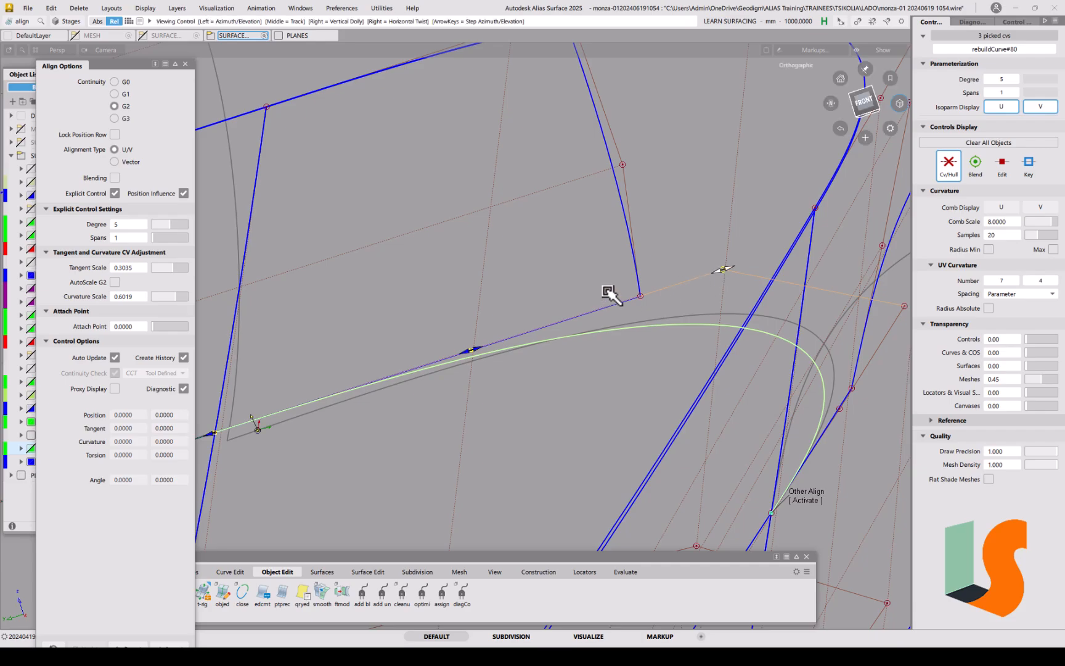
alt+shift+right_drag(610, 296, 522, 357)
mouse_move(575, 321)
alt+shift+mouse_down()
mouse_move(712, 317)
mouse_move(647, 352)
mouse_move(588, 361)
mouse_move(725, 321)
mouse_move(706, 501)
mouse_move(766, 373)
mouse_move(704, 388)
mouse_move(785, 338)
alt+shift+mouse_up()
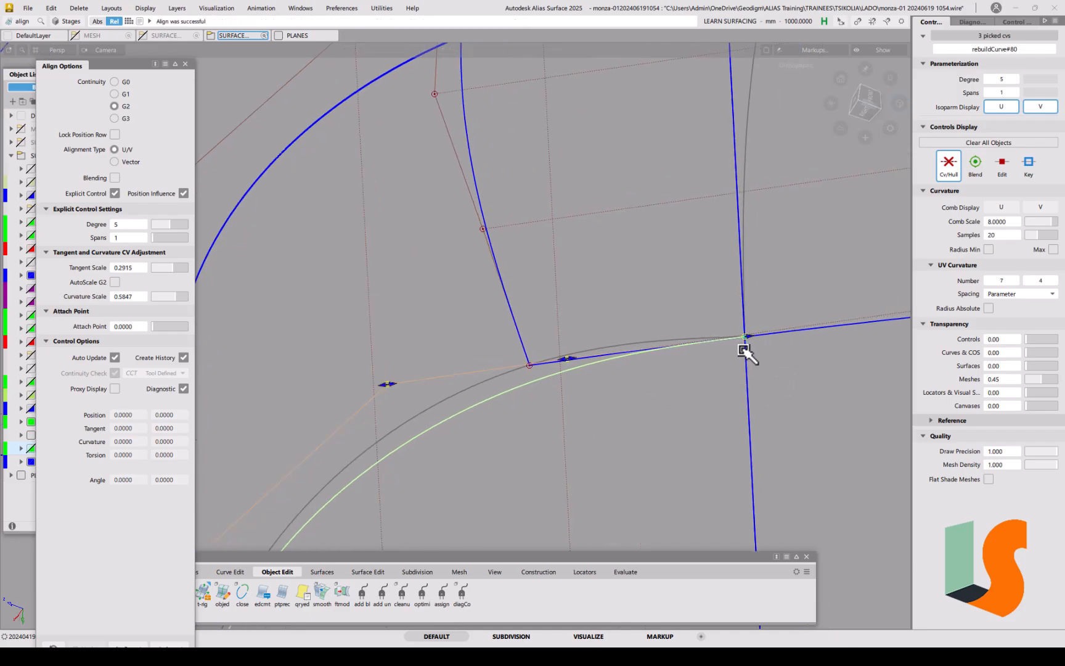
drag(577, 359, 570, 361)
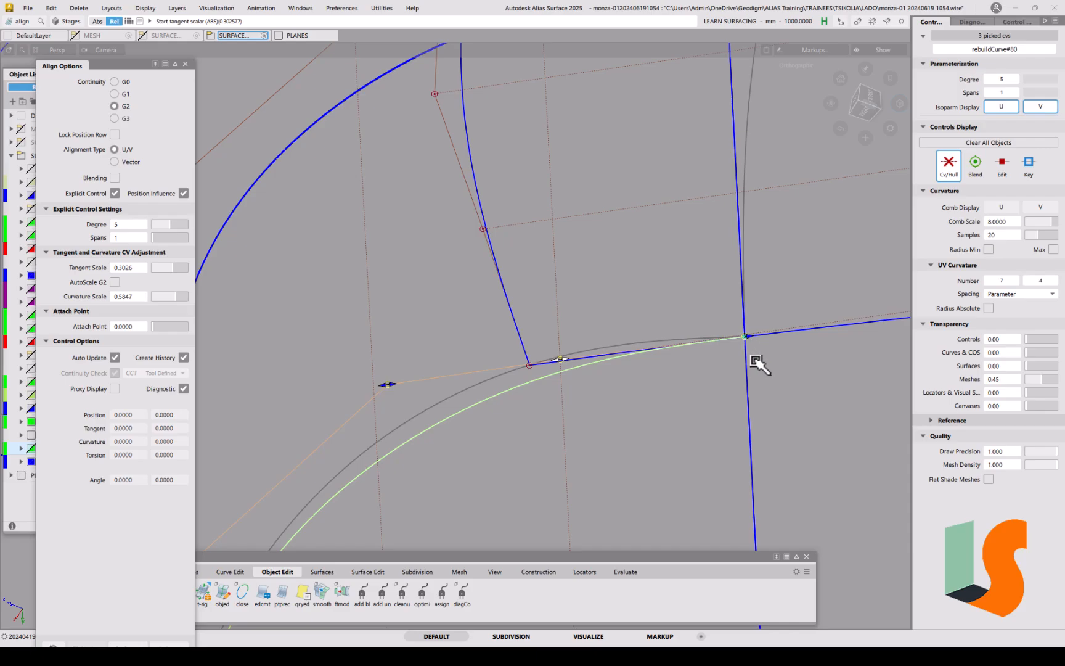
drag(393, 386, 382, 387)
Step: Measure rebuildCurve#80's deviation from the surface with a crvsrf locator
click(506, 451)
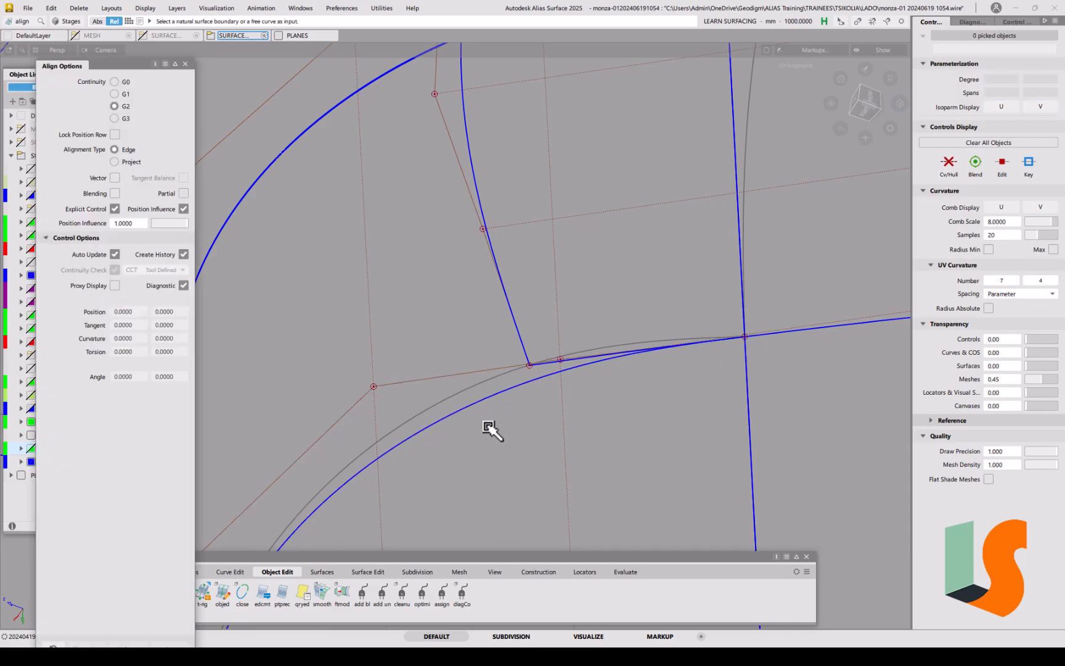
click(582, 571)
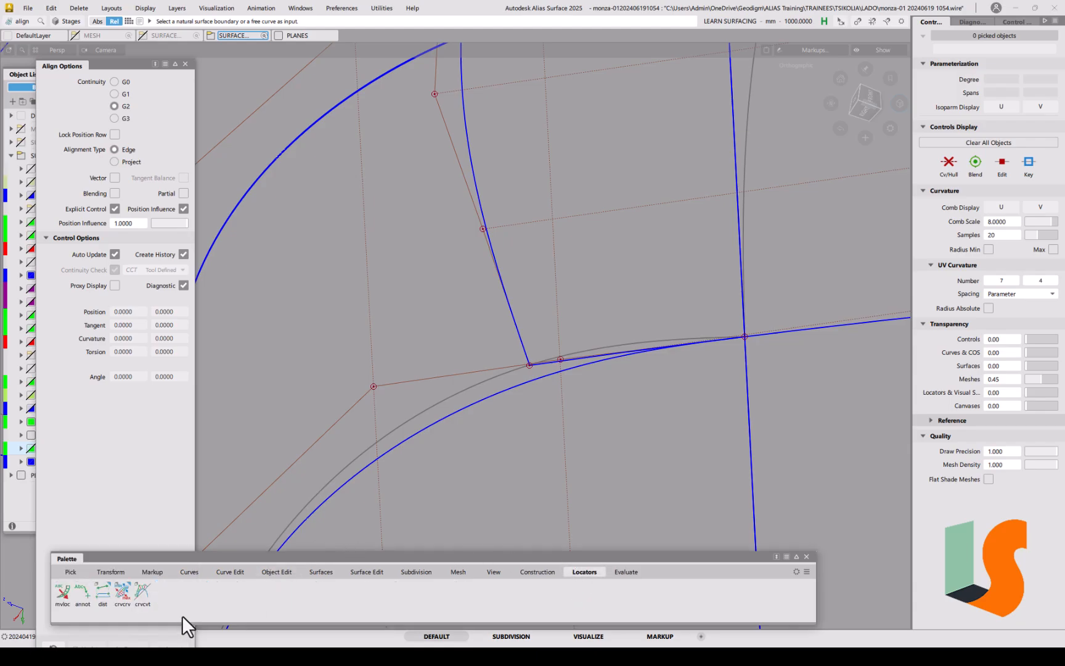
click(122, 594)
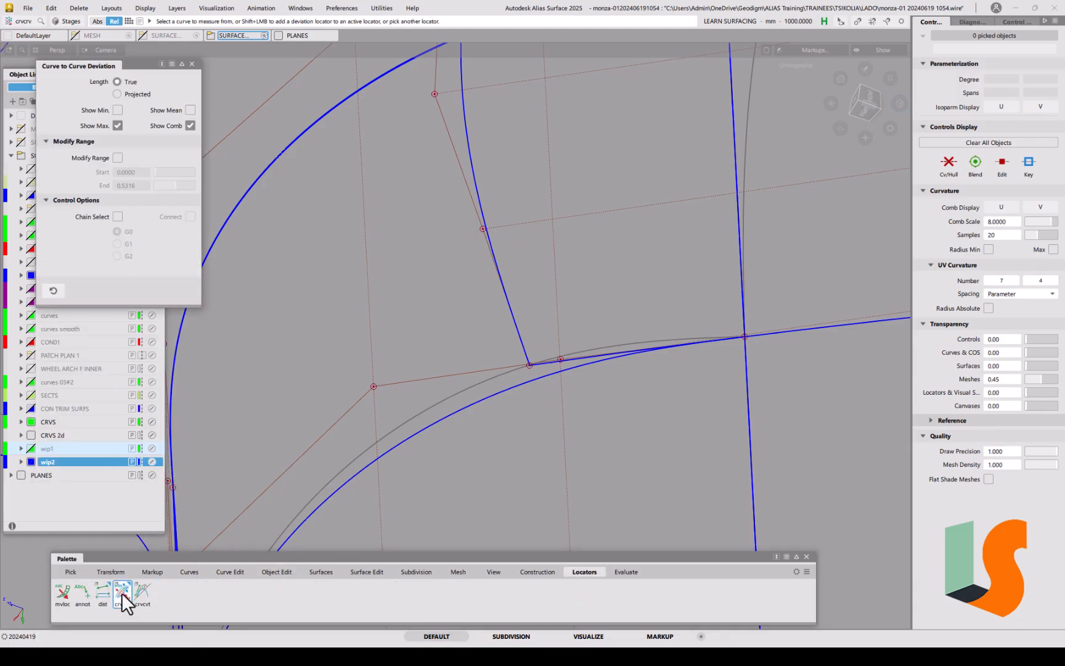
click(192, 64)
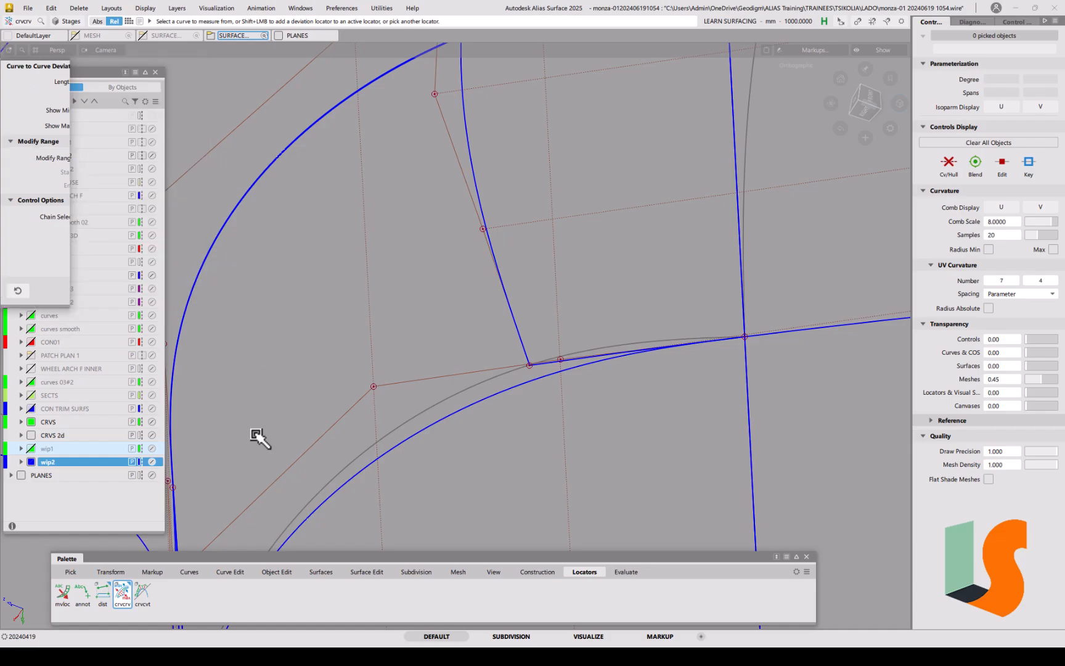
drag(127, 597, 127, 606)
click(485, 399)
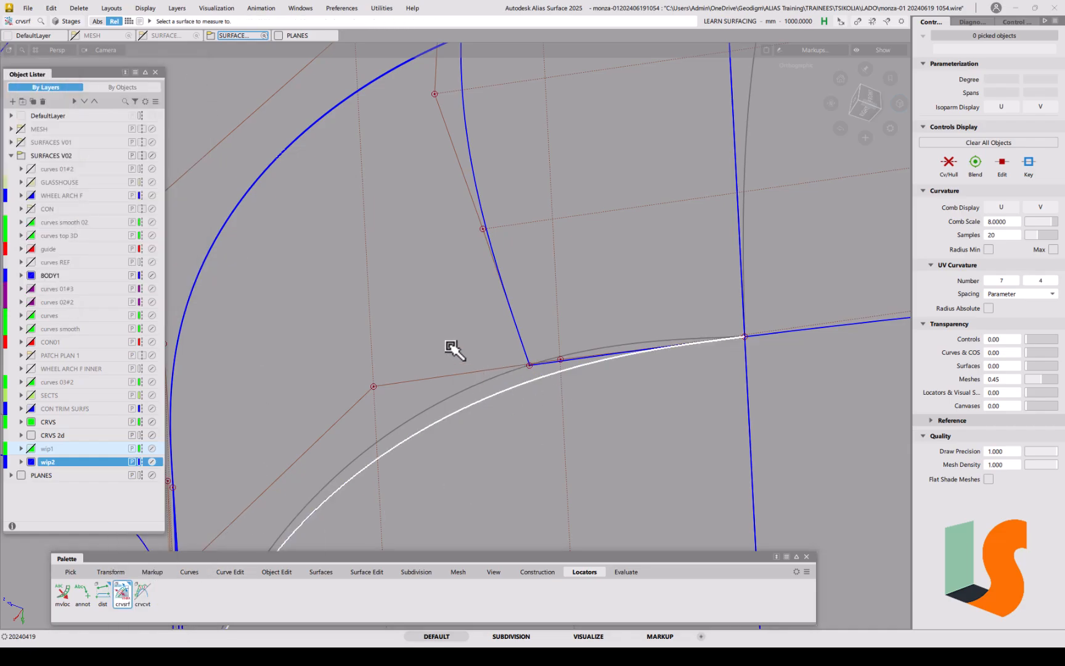
click(374, 344)
alt+shift+right_drag(488, 330, 375, 447)
alt+shift+middle_drag(345, 462, 516, 290)
alt+shift+drag(537, 355, 360, 388)
alt+shift+right_drag(360, 388, 487, 332)
Step: Retune end scaling to tangent 0.3035 and curvature 0.5972, reaching max deviation 0.005
key(ctrl+q)
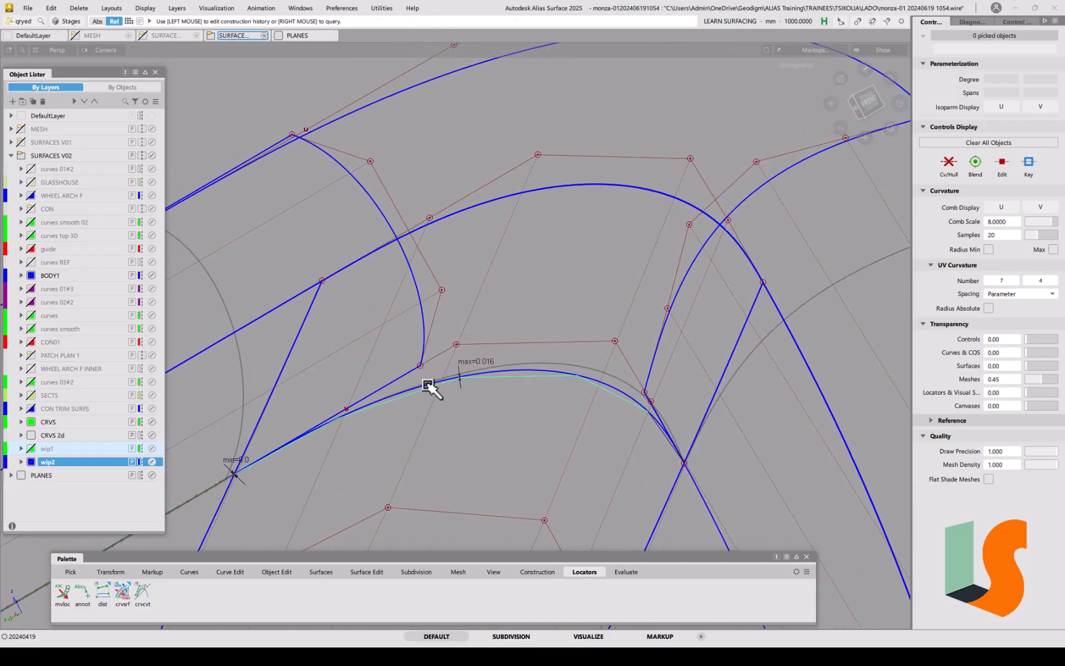
click(429, 387)
drag(452, 352, 452, 352)
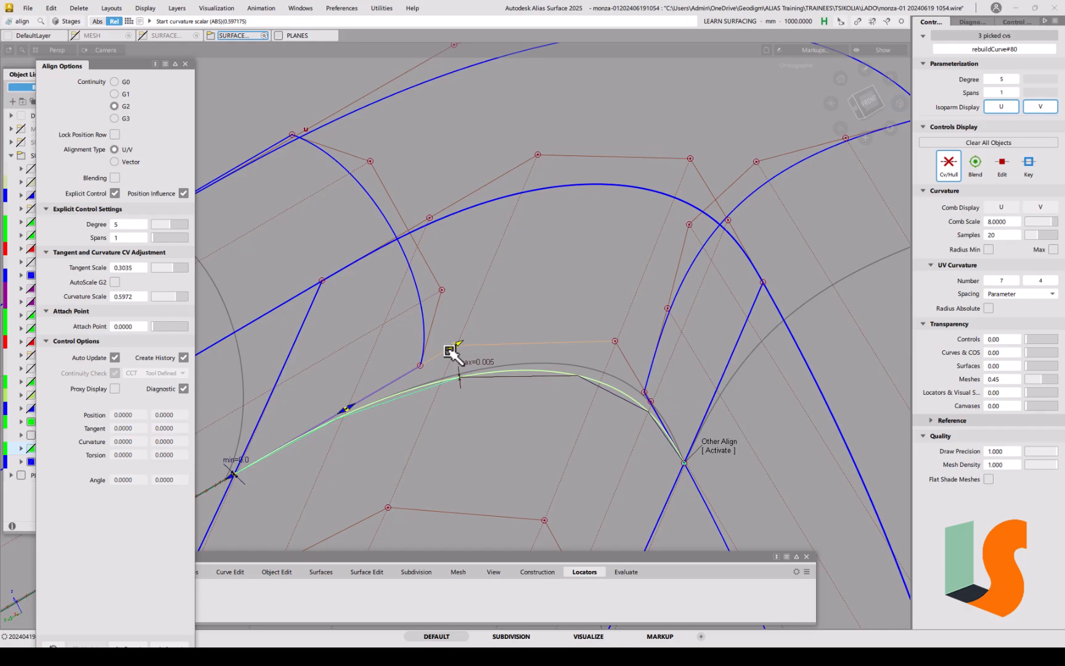
ctrl+shift+drag(564, 419, 568, 366)
alt+shift+middle_drag(568, 367, 567, 328)
alt+shift+right_drag(567, 329, 558, 362)
alt+shift+middle_drag(558, 362, 575, 293)
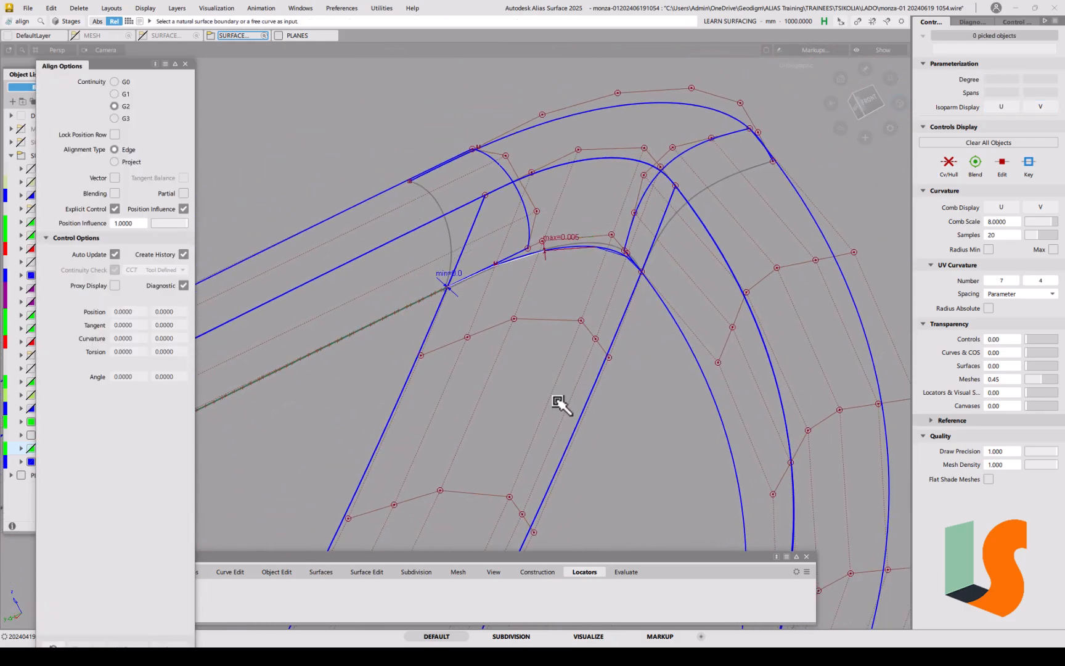
Step: Trim-convert surface#102 along the edge curve with Normal projection into a degree-5, one-span patch
click(185, 65)
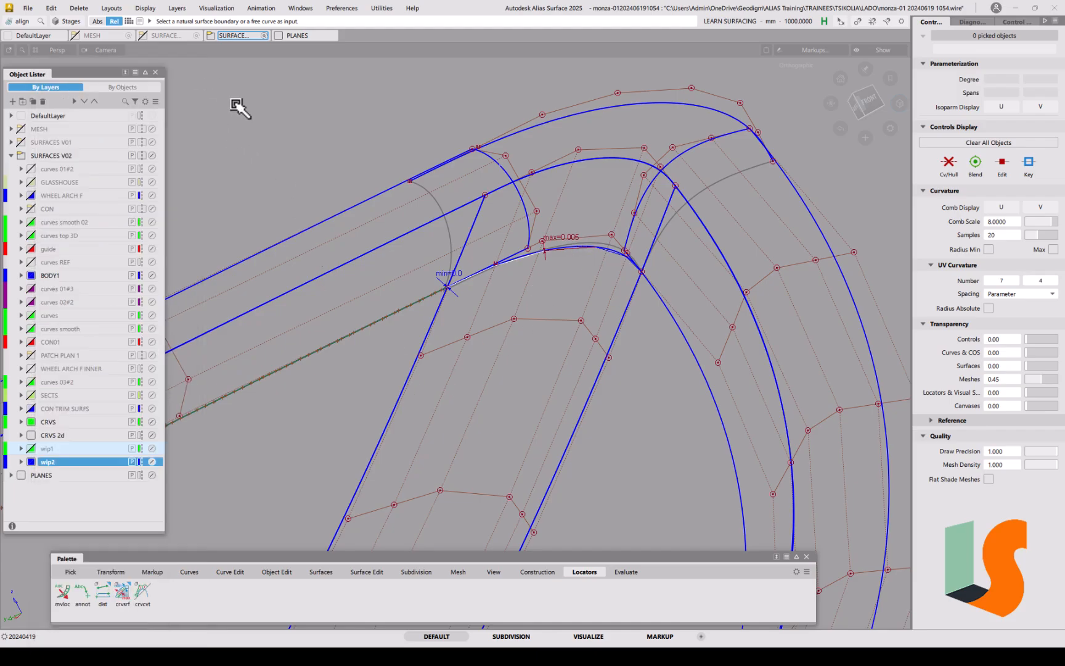
click(368, 572)
drag(80, 596, 154, 605)
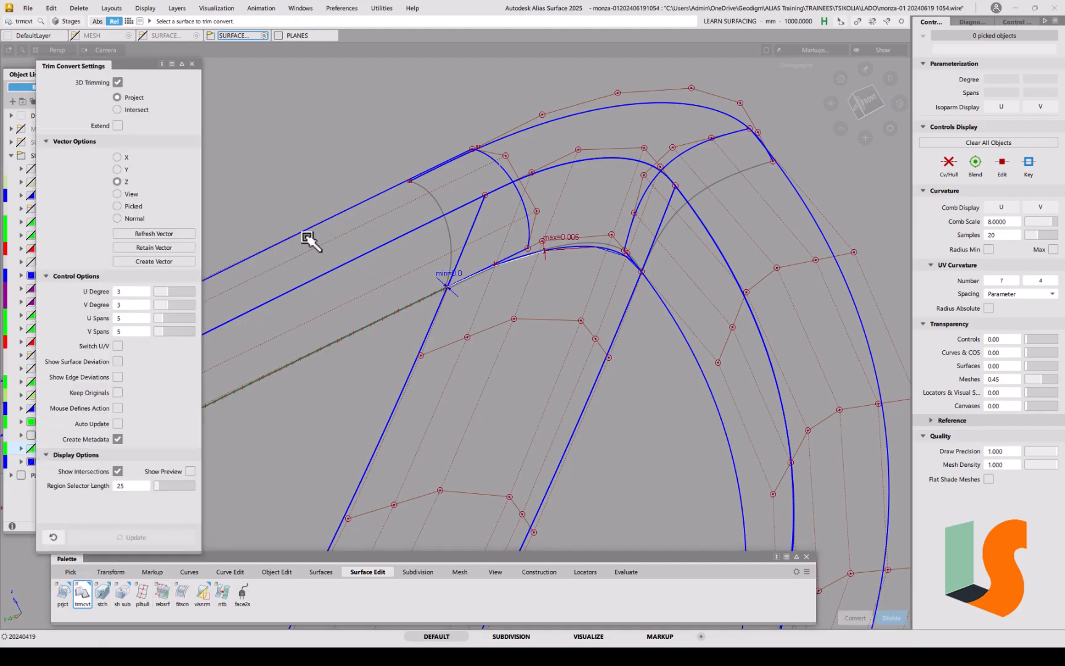
click(134, 219)
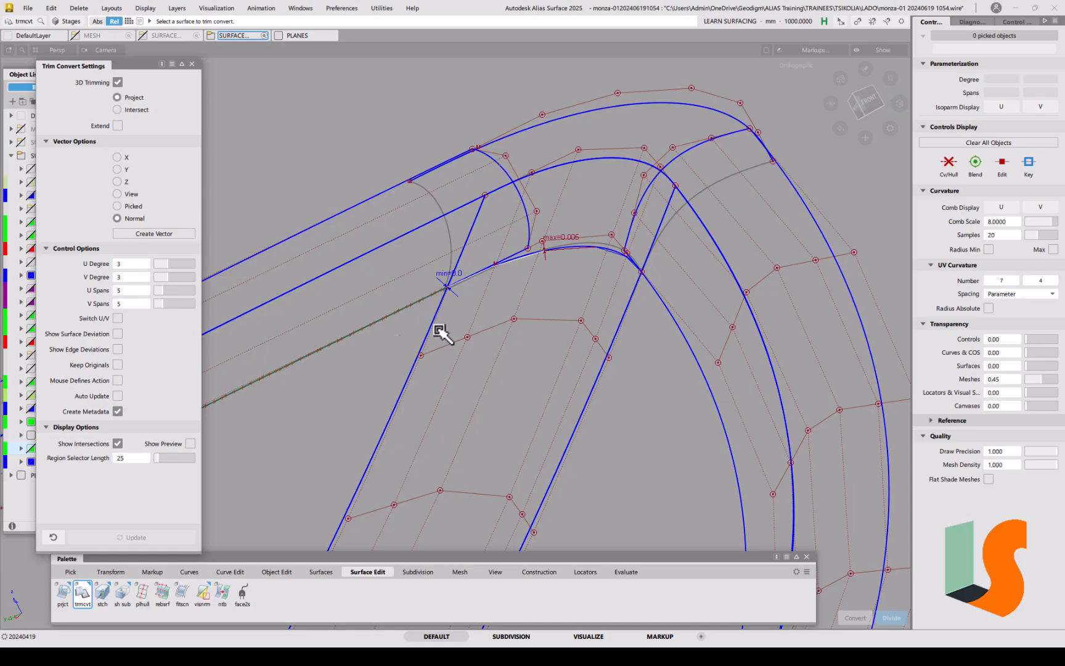
click(632, 164)
click(605, 251)
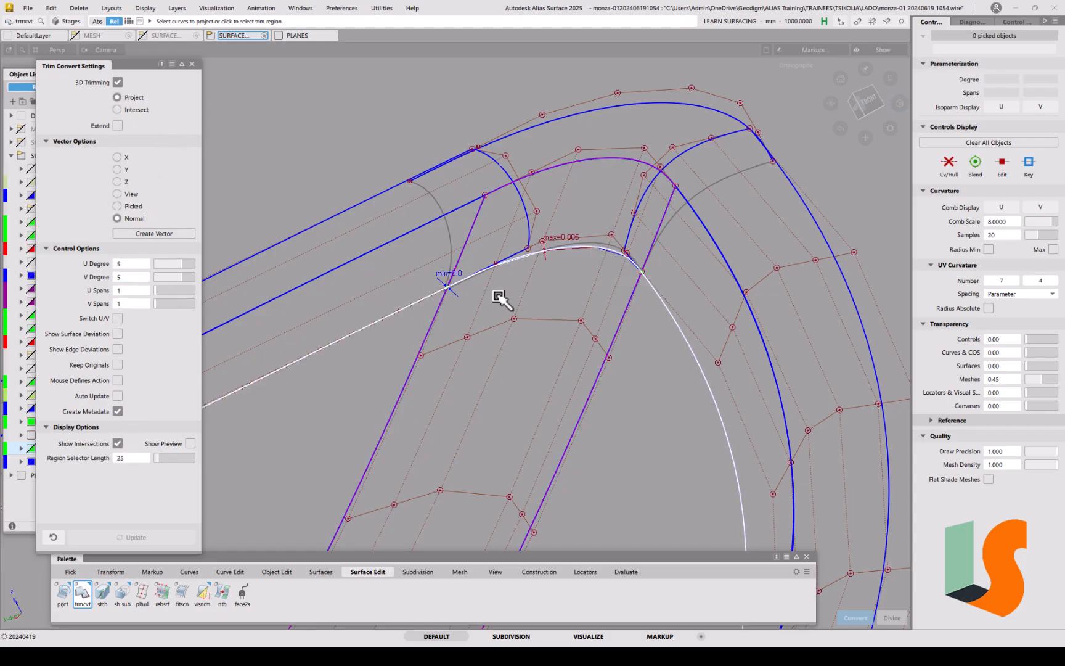
click(611, 316)
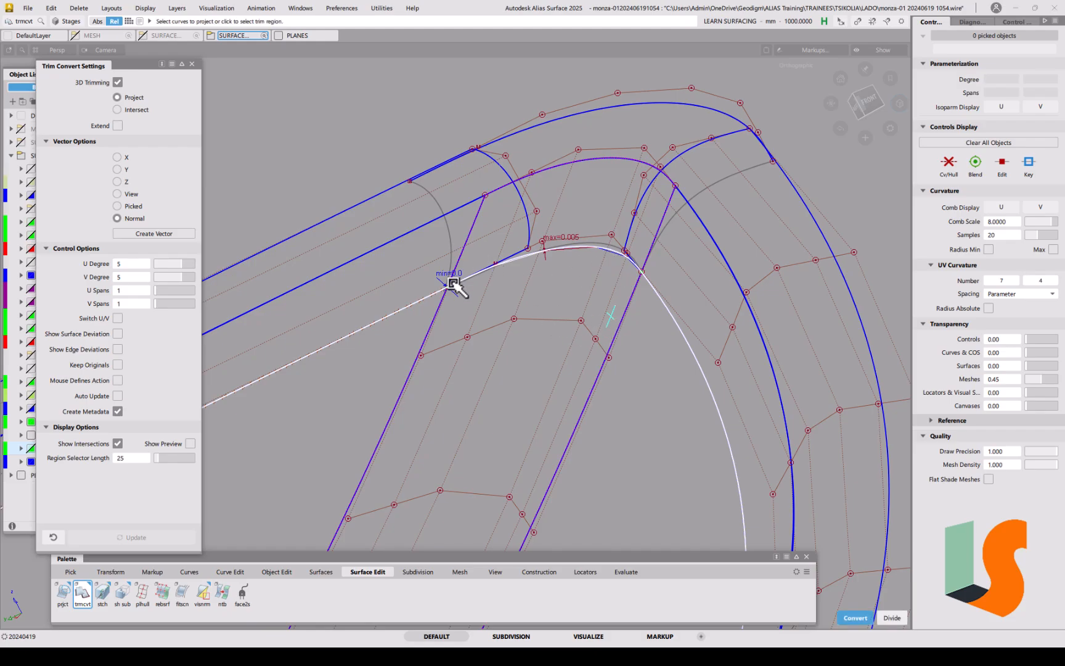
key(space)
ctrl+shift+drag(554, 337, 550, 319)
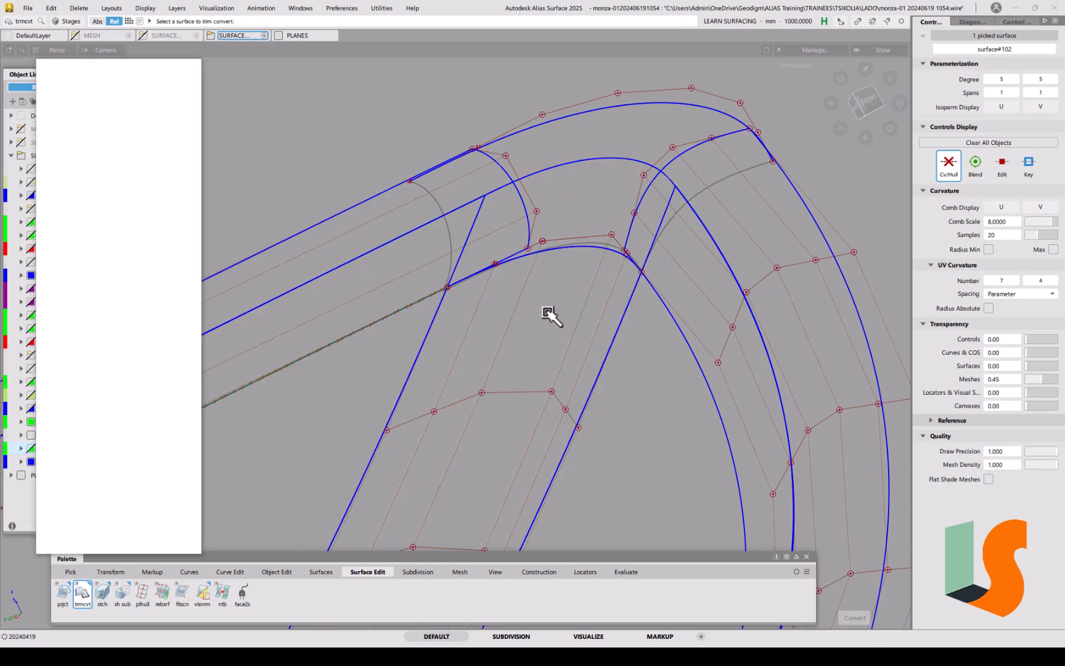
alt+shift+right_drag(550, 319, 531, 342)
alt+shift+middle_drag(532, 342, 565, 278)
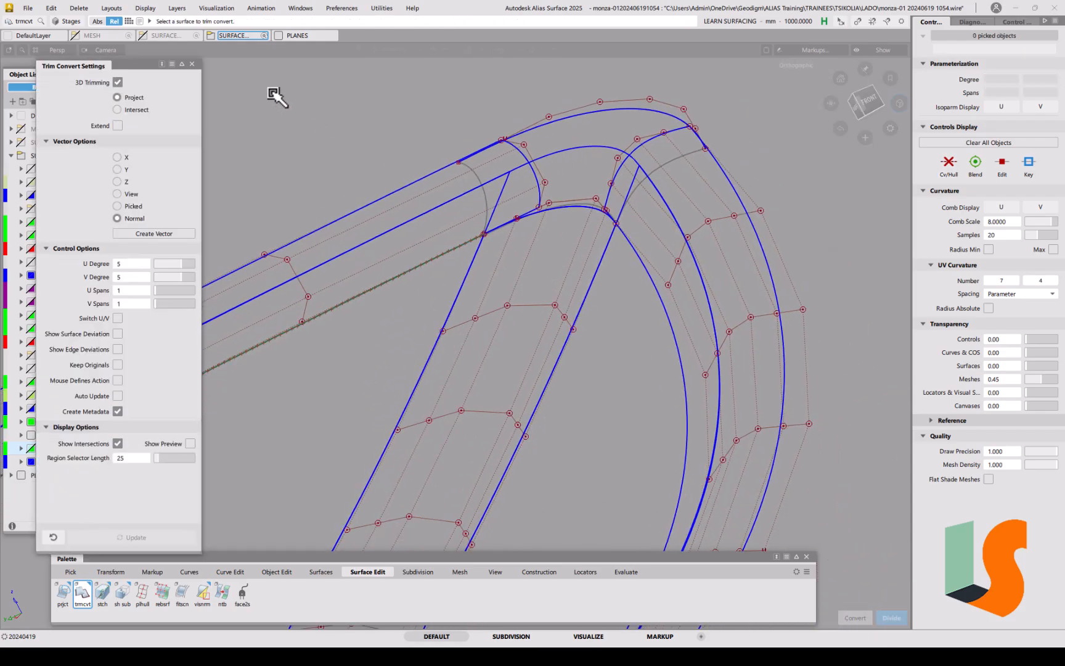
click(192, 64)
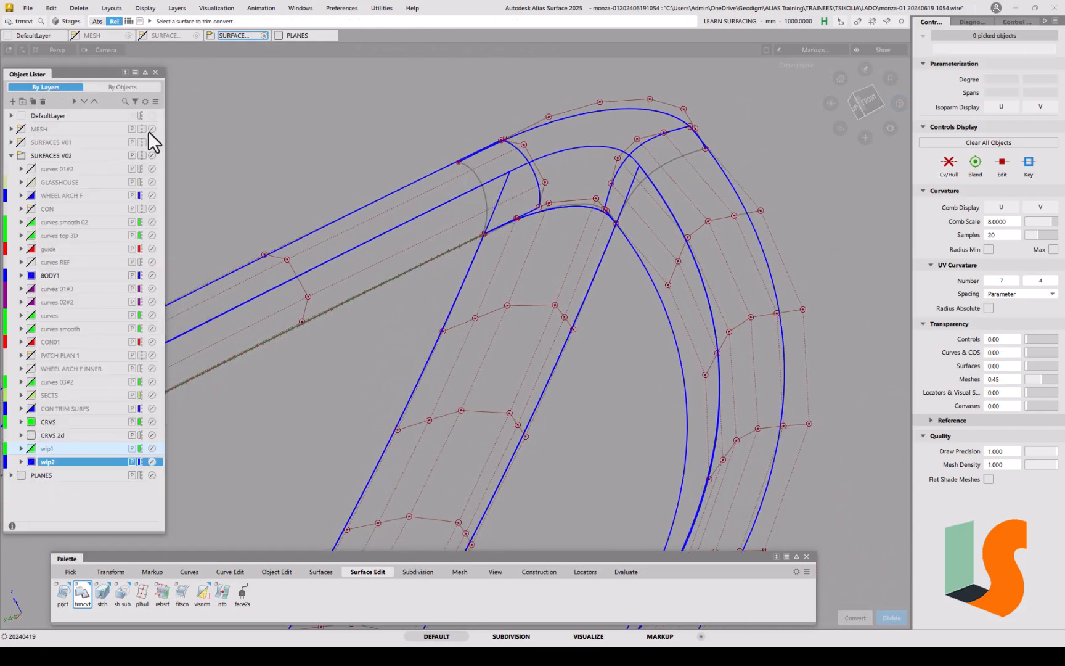
click(24, 6)
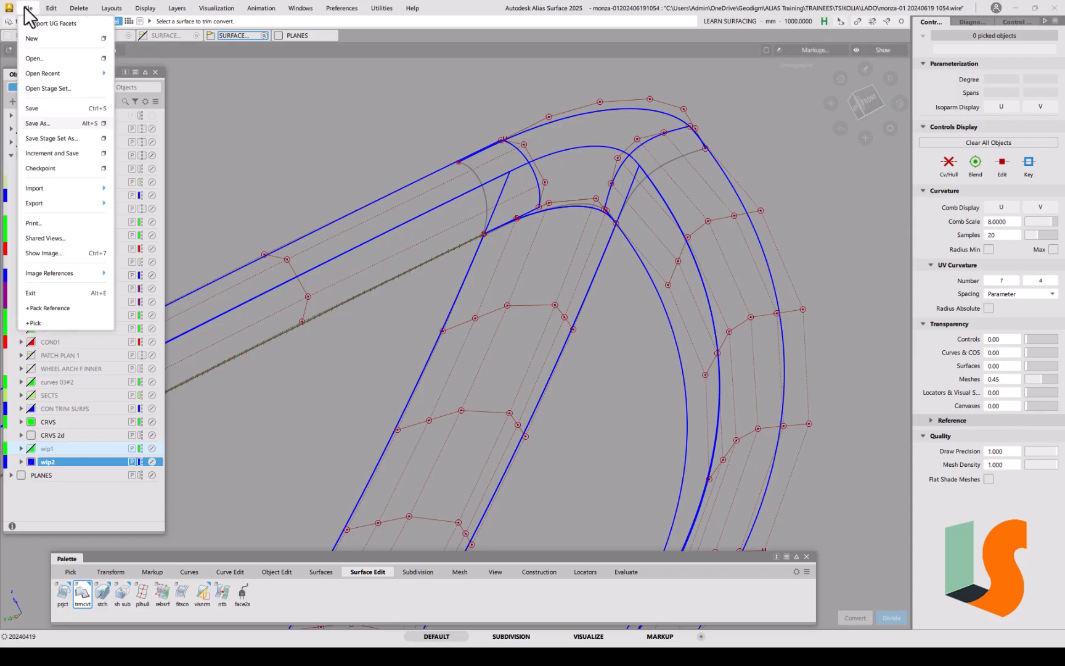
click(39, 121)
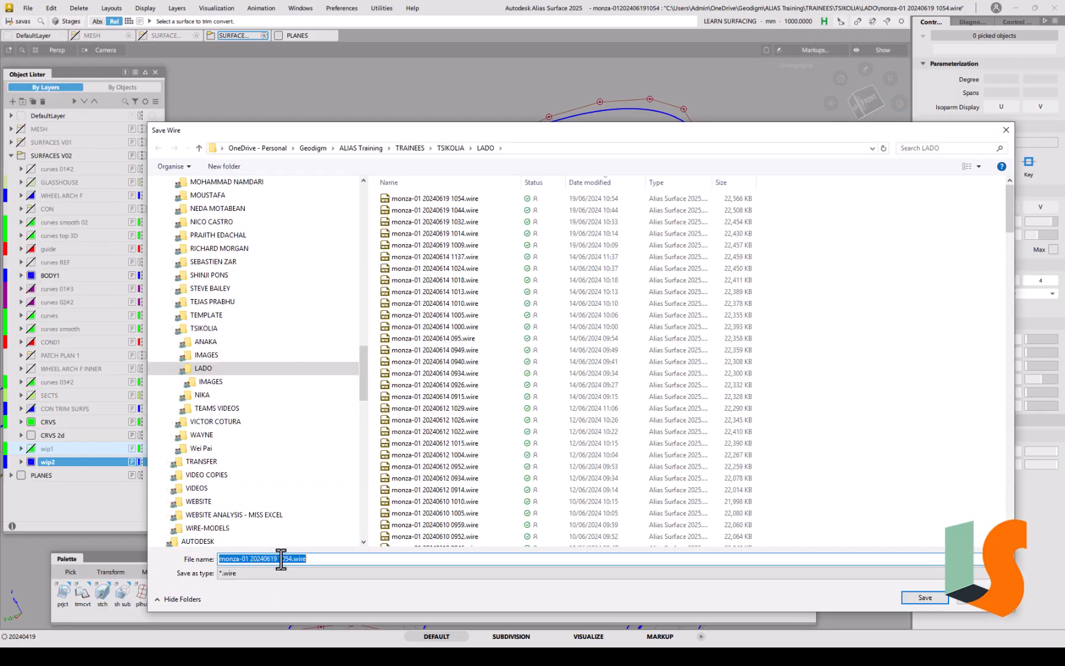
drag(281, 558, 360, 556)
text(104)
key(Return)
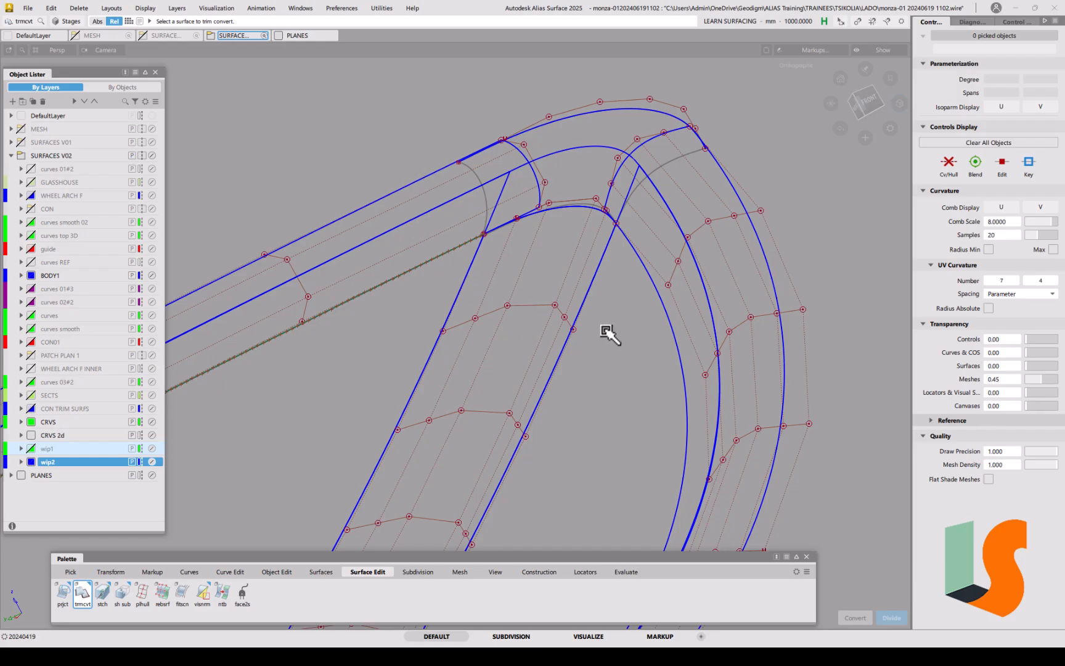
key(alt+shift)
Step: Partially G2-align surface#102's edge to the neighbour, ending at 0.0998 with Edge Align
alt+shift+drag(608, 214, 528, 326)
alt+shift+right_drag(528, 326, 362, 449)
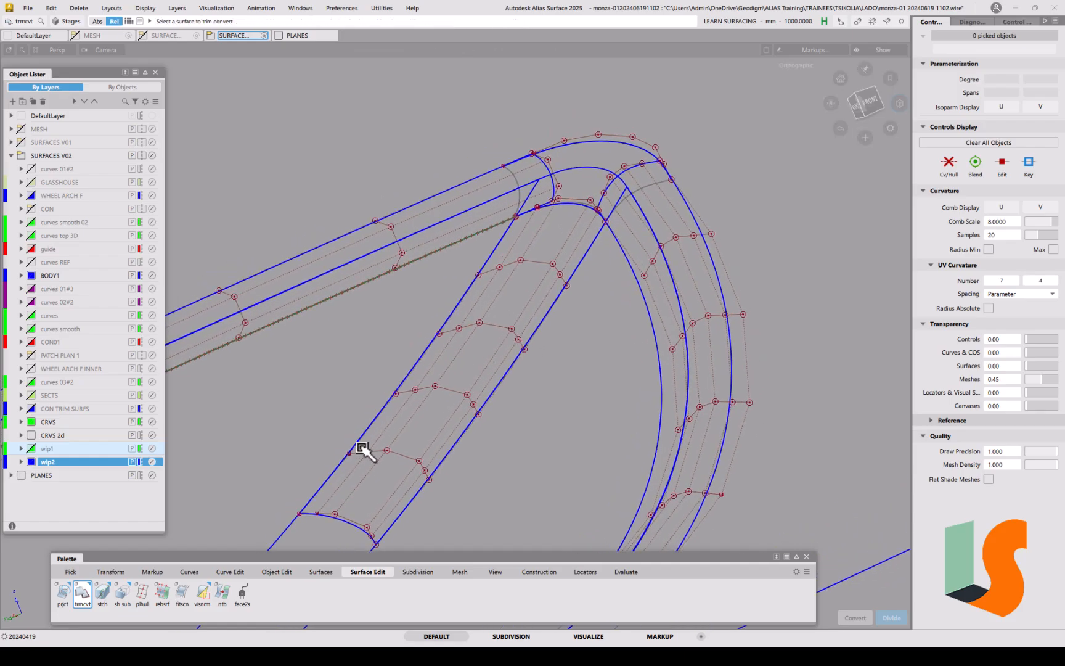
click(266, 569)
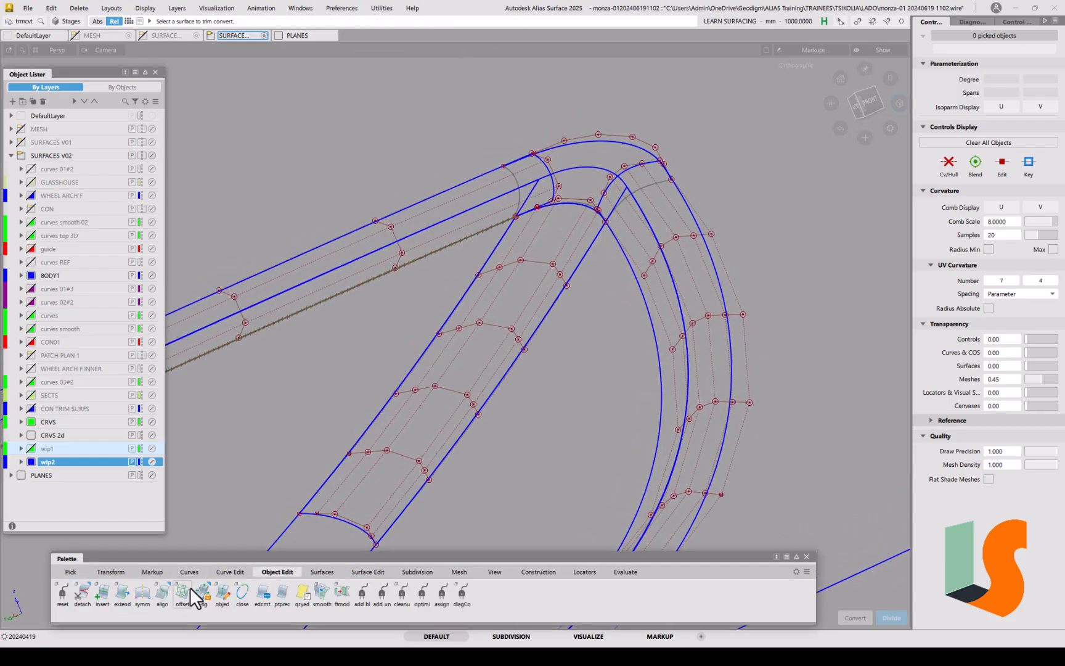
double_click(159, 591)
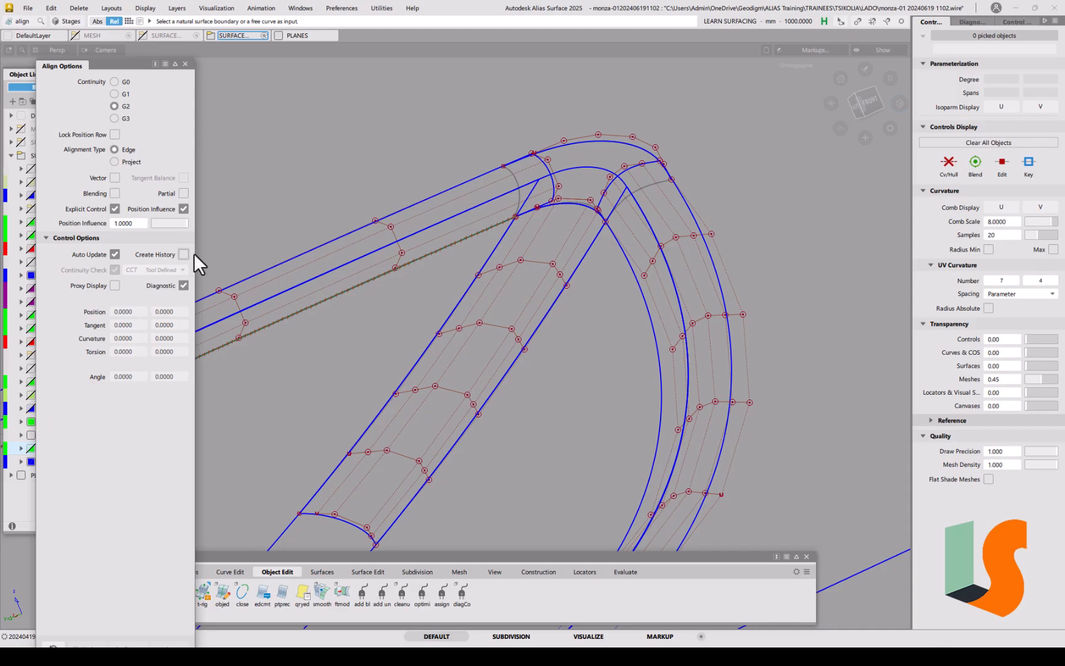
click(571, 282)
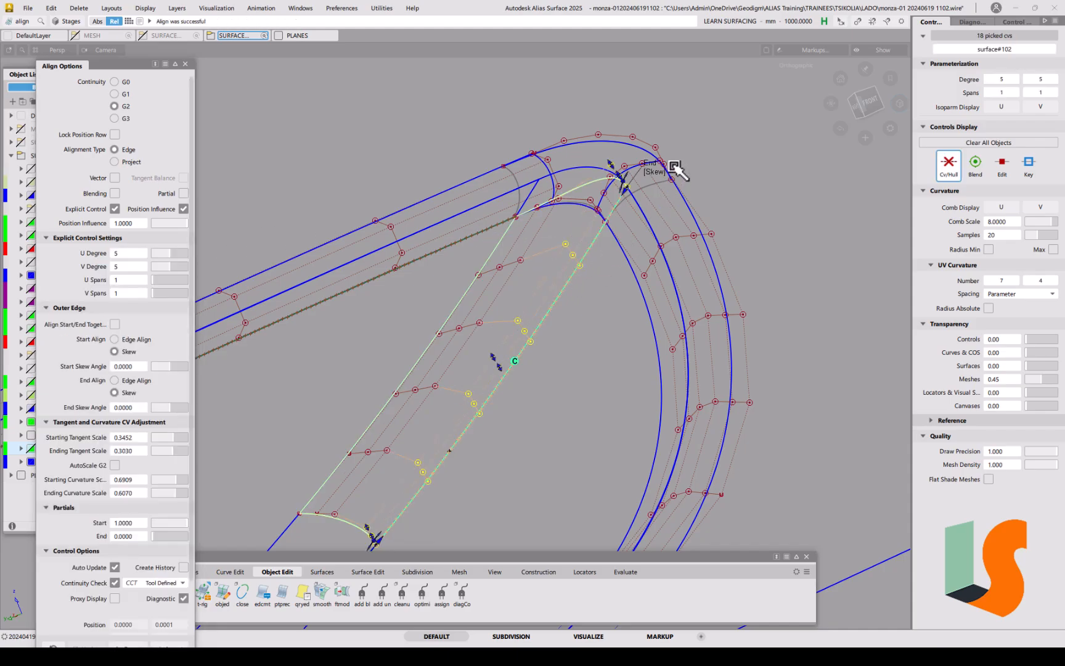
click(184, 194)
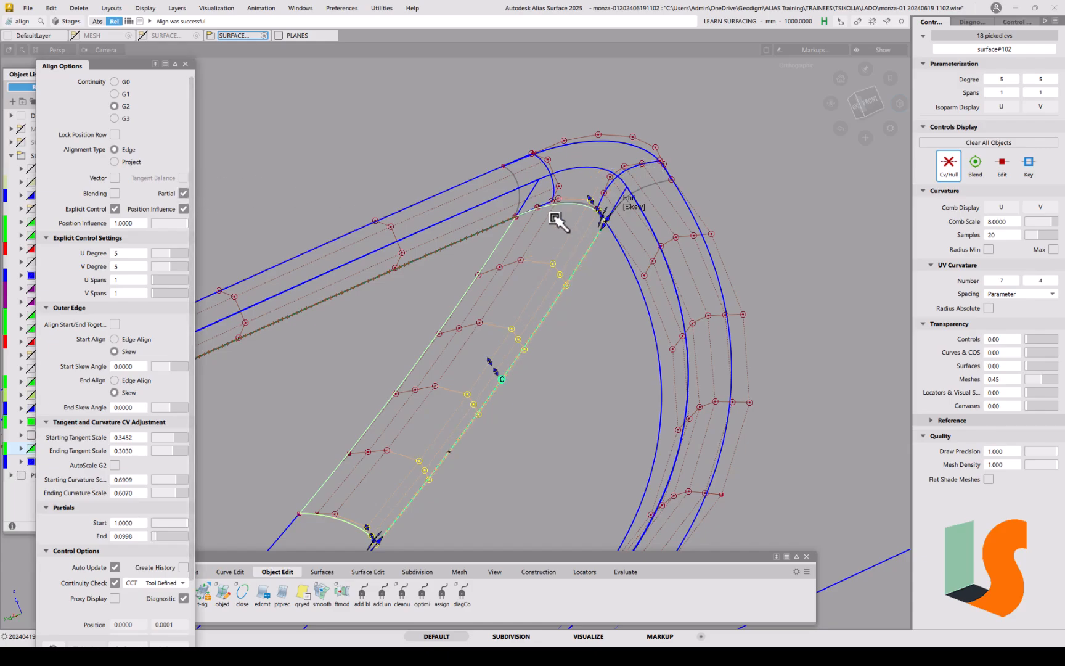
click(635, 206)
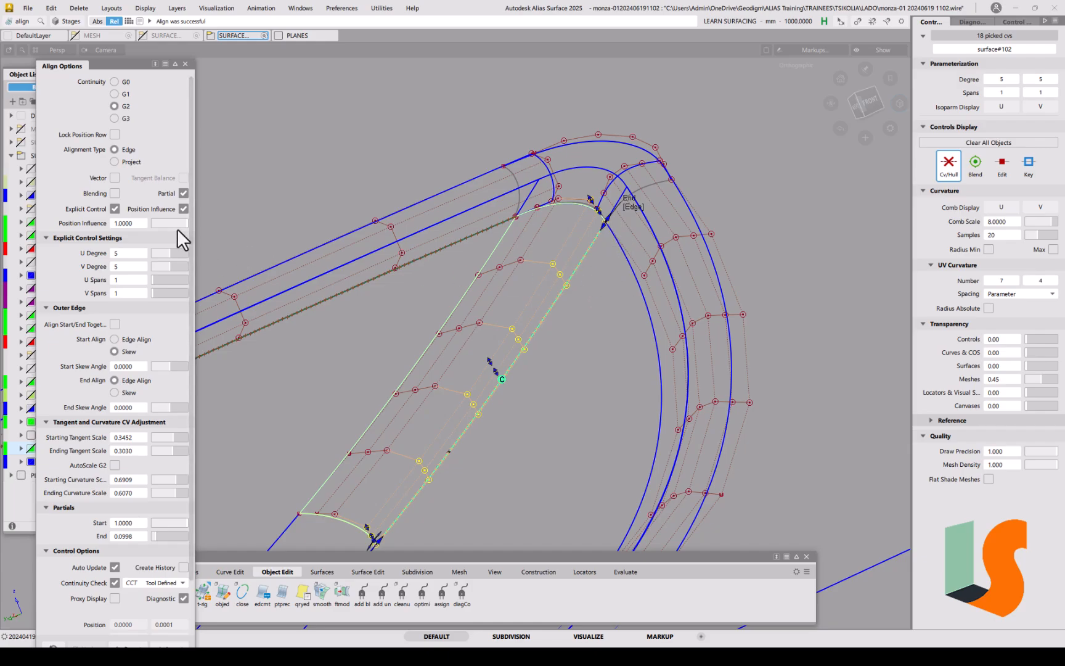
Step: Set Align Position Influence to 0 and align the surface's left boundary to its neighbouring curve
drag(181, 225, 148, 225)
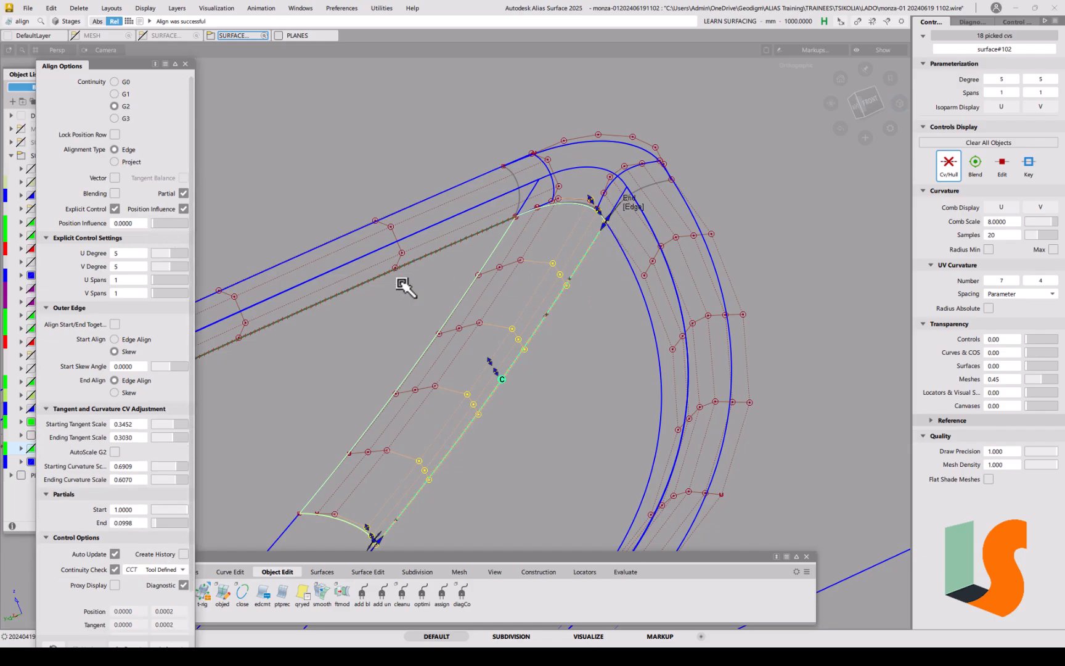
ctrl+shift+drag(579, 328, 529, 261)
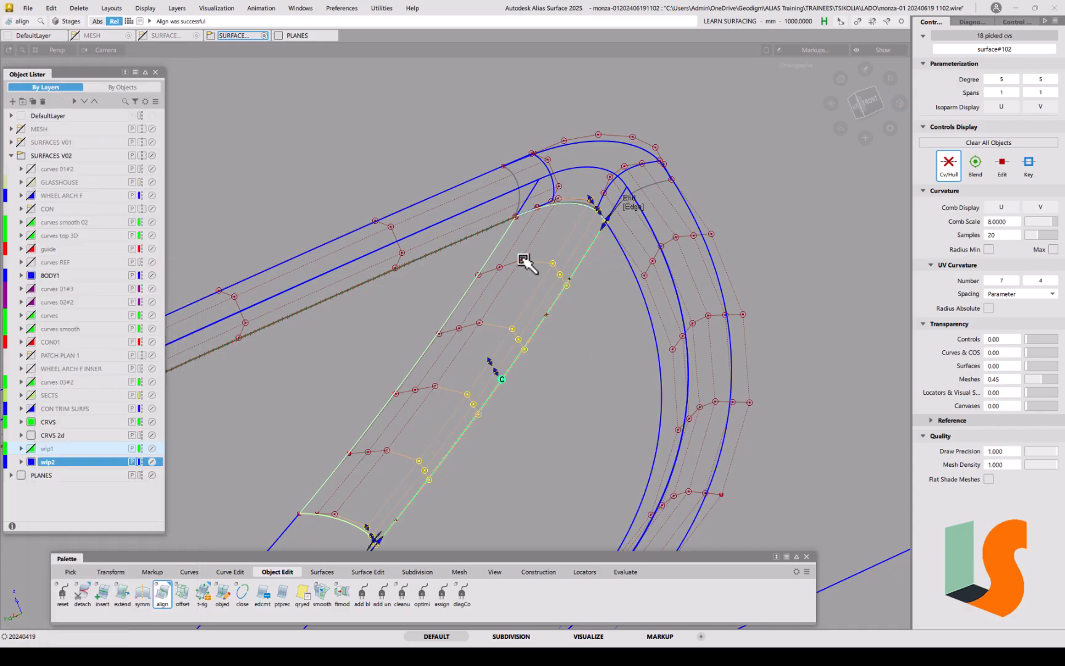
click(504, 240)
click(505, 239)
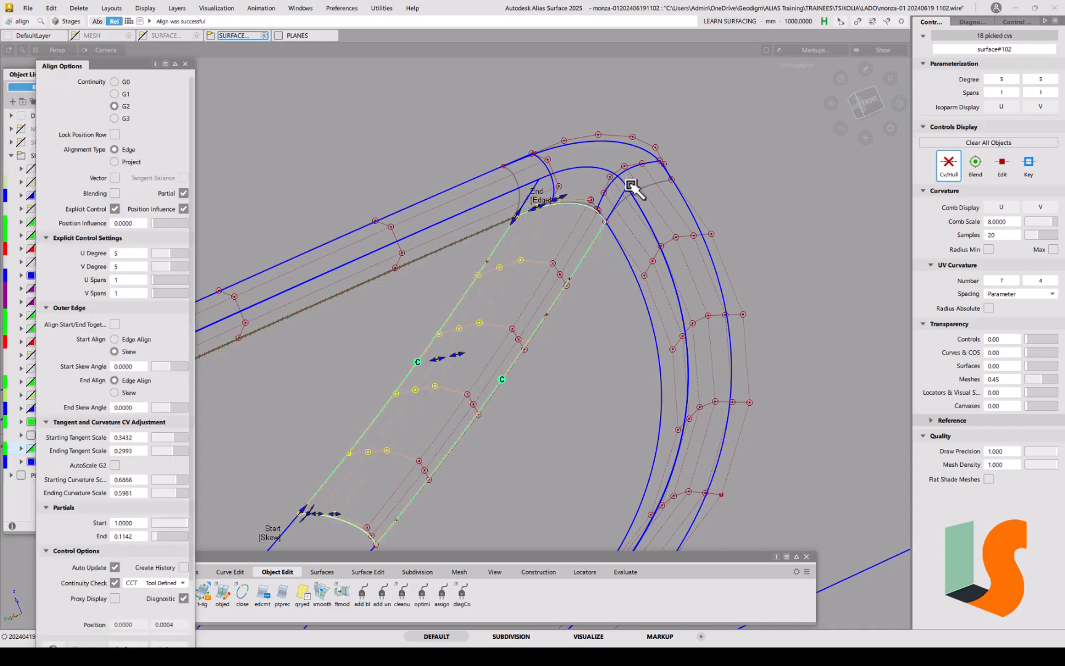
ctrl+shift+drag(571, 393, 578, 239)
alt+shift+right_drag(578, 238, 583, 100)
alt+shift+middle_drag(588, 104, 564, 264)
alt+shift+right_drag(563, 264, 569, 231)
alt+shift+middle_drag(569, 232, 559, 345)
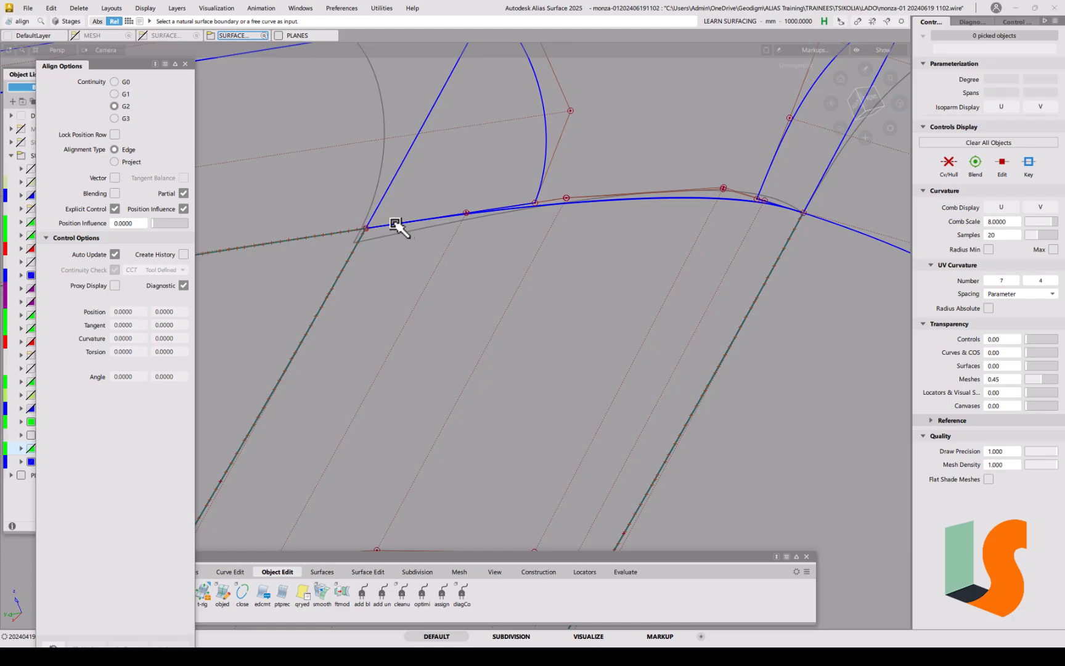
Step: Pick rebuildCurve#80 as a component and delete its construction history
ctrl+shift+drag(671, 246, 691, 254)
drag(658, 170, 640, 226)
click(505, 375)
alt+shift+right_drag(547, 261, 578, 283)
alt+shift+drag(578, 283, 452, 278)
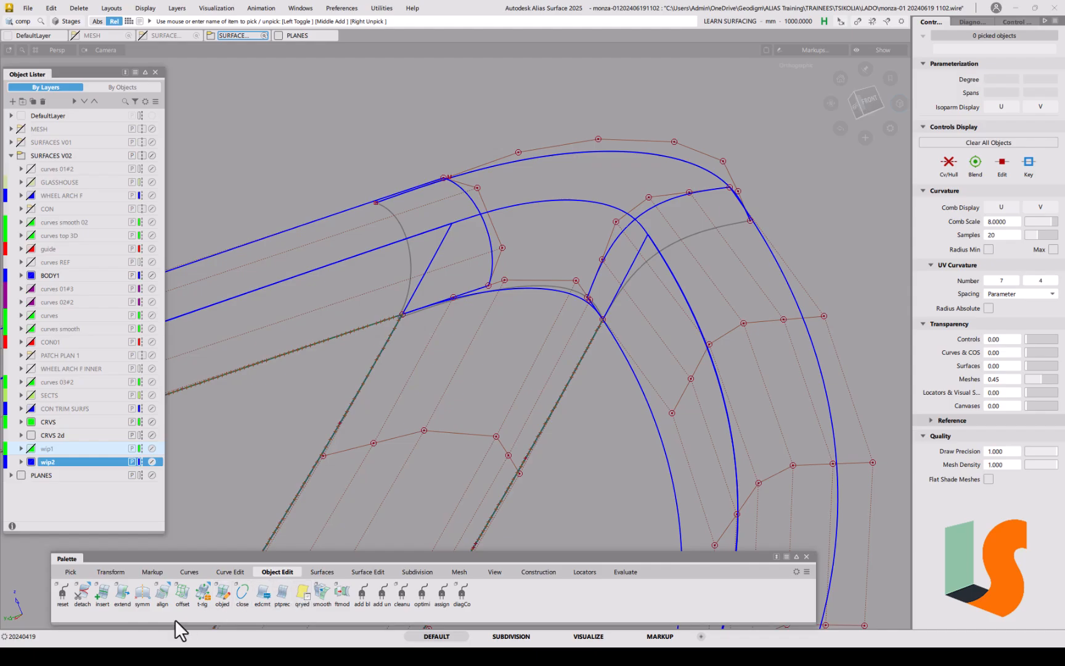
Step: Align rebuildCurve#79's end to the neighbouring curve with Partial turned off
double_click(163, 594)
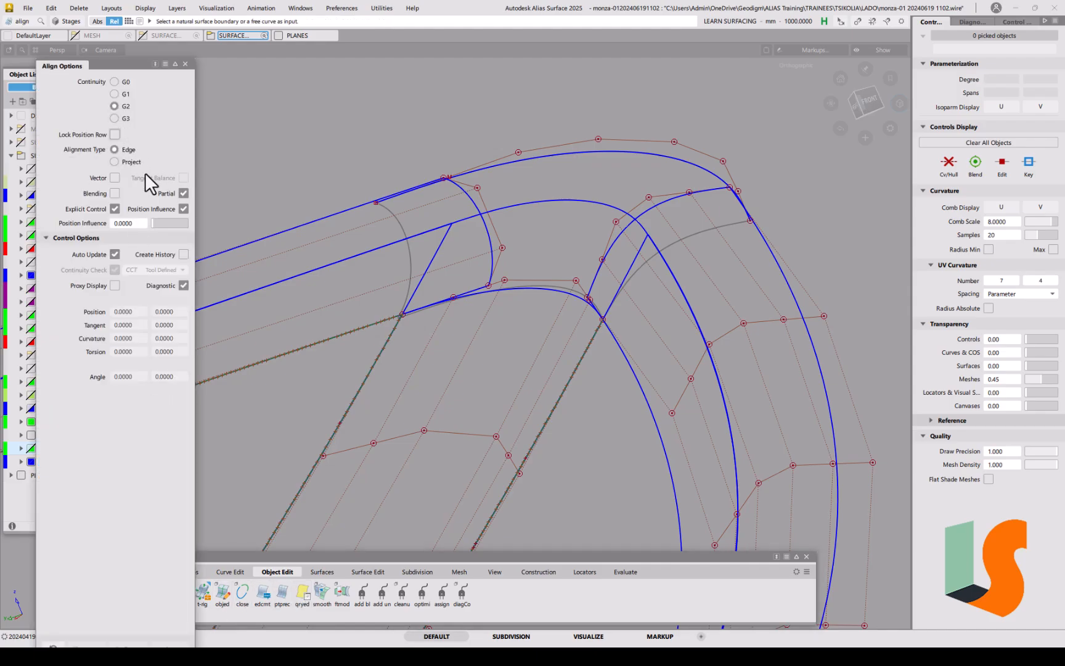
click(183, 193)
click(389, 200)
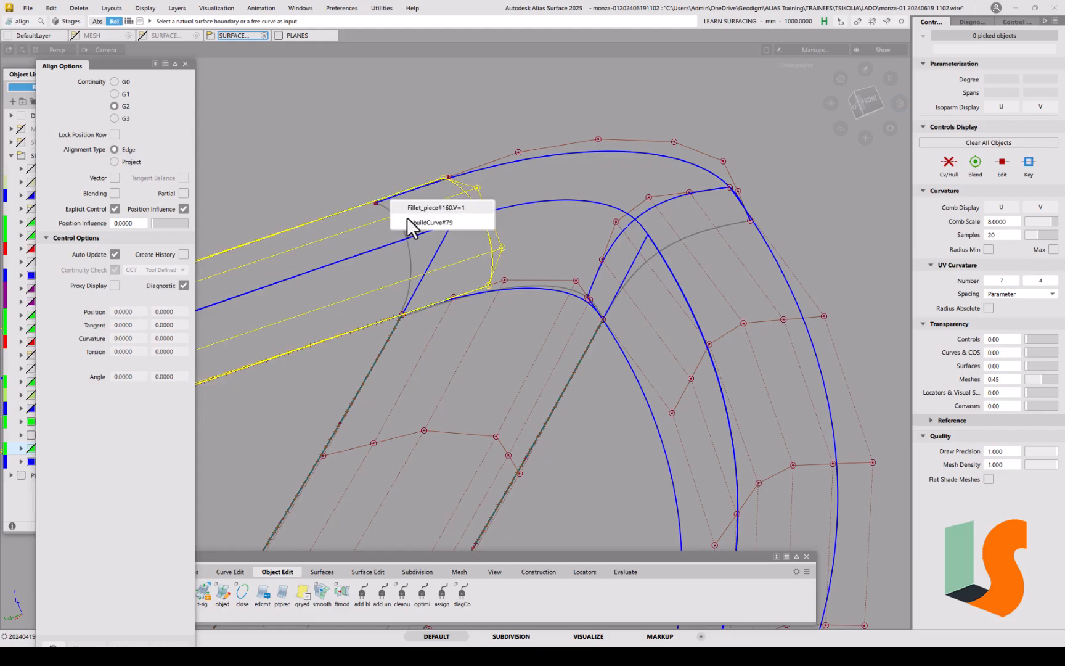
click(409, 222)
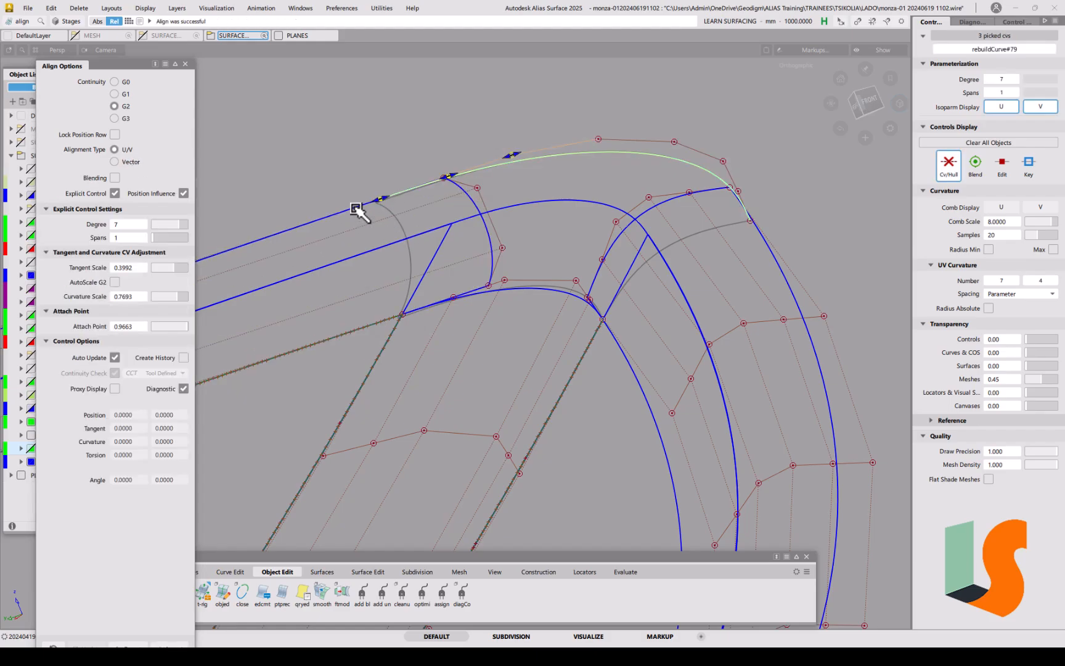
alt+shift+drag(429, 204, 336, 206)
alt+shift+right_drag(335, 206, 341, 209)
alt+shift+middle_drag(341, 209, 381, 207)
click(372, 229)
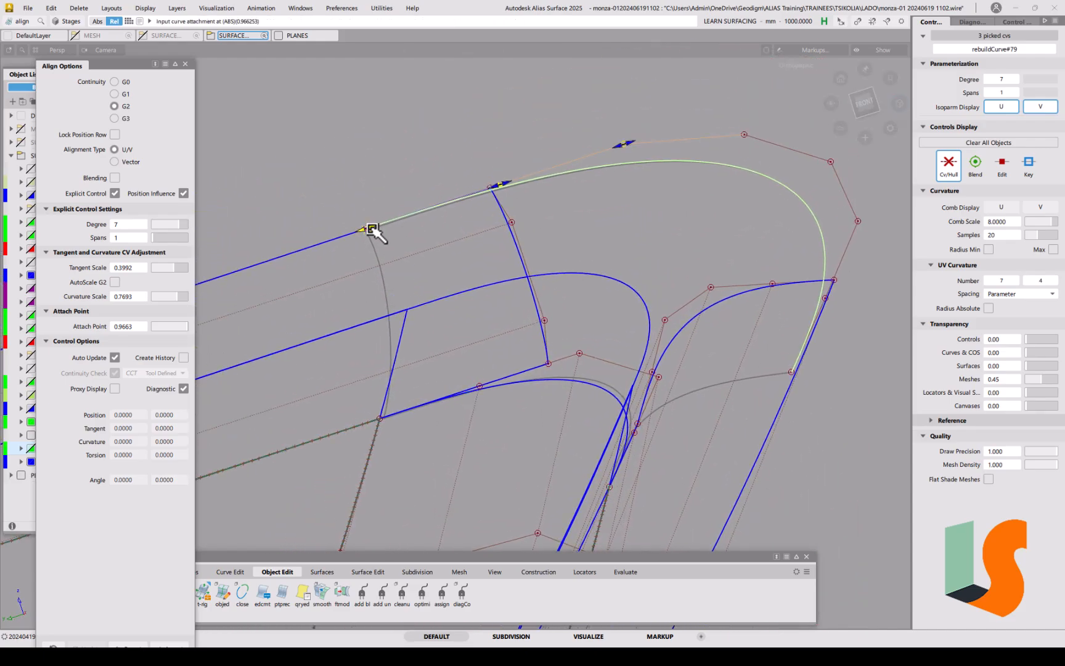
drag(372, 229, 373, 229)
ctrl+shift+drag(456, 301, 453, 248)
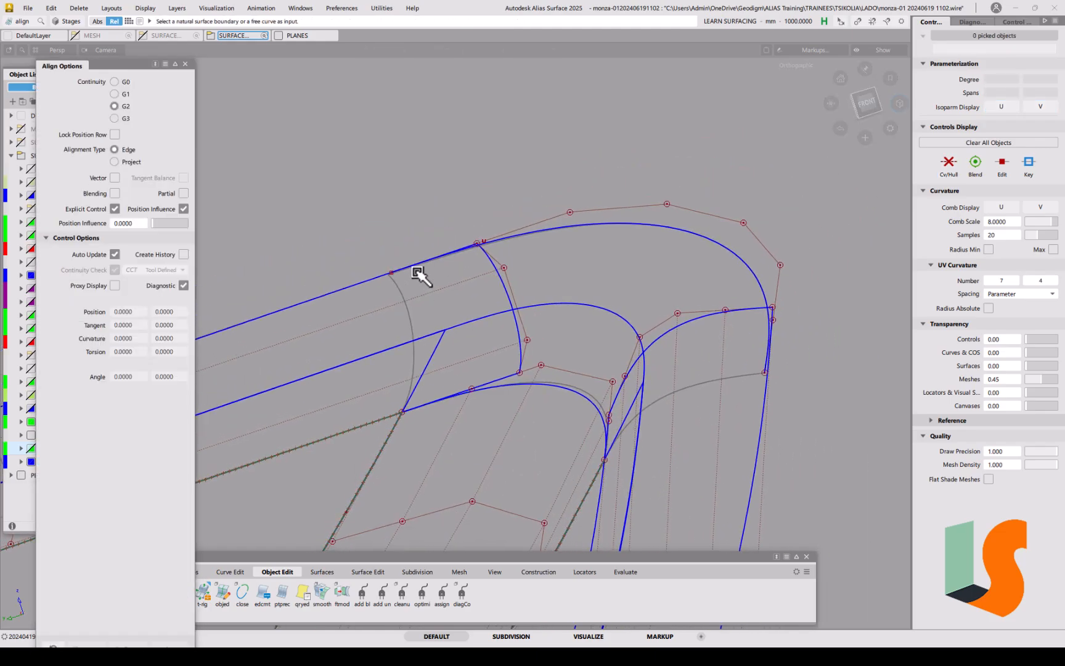
Step: Realign rebuildCurve#79 to the blue master curve with Create History enabled
key(ctrl+q)
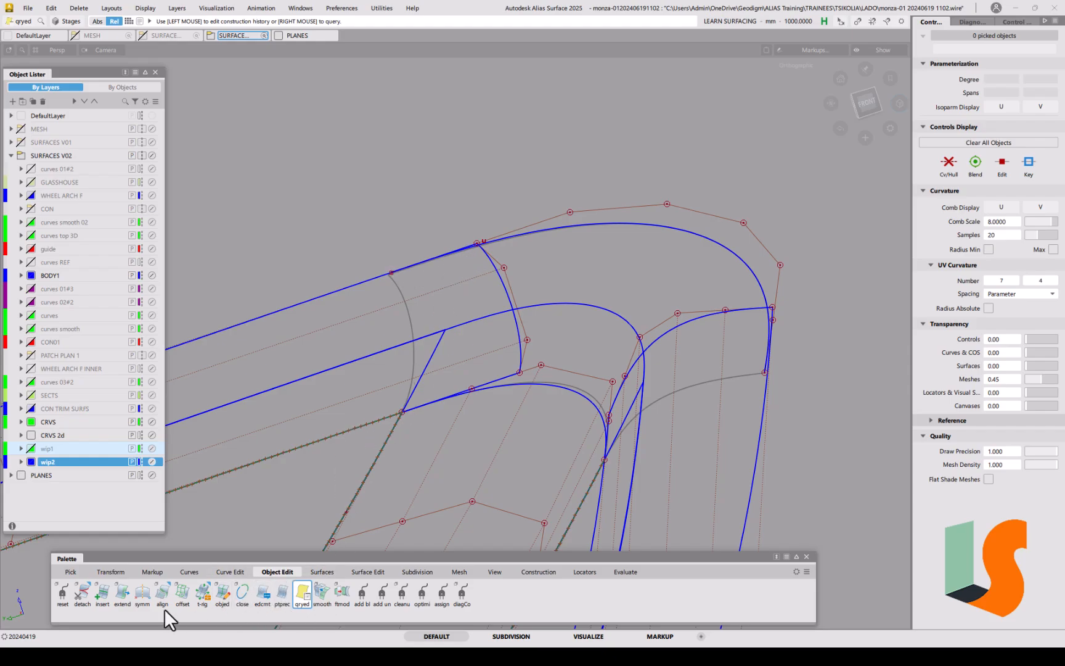
click(162, 592)
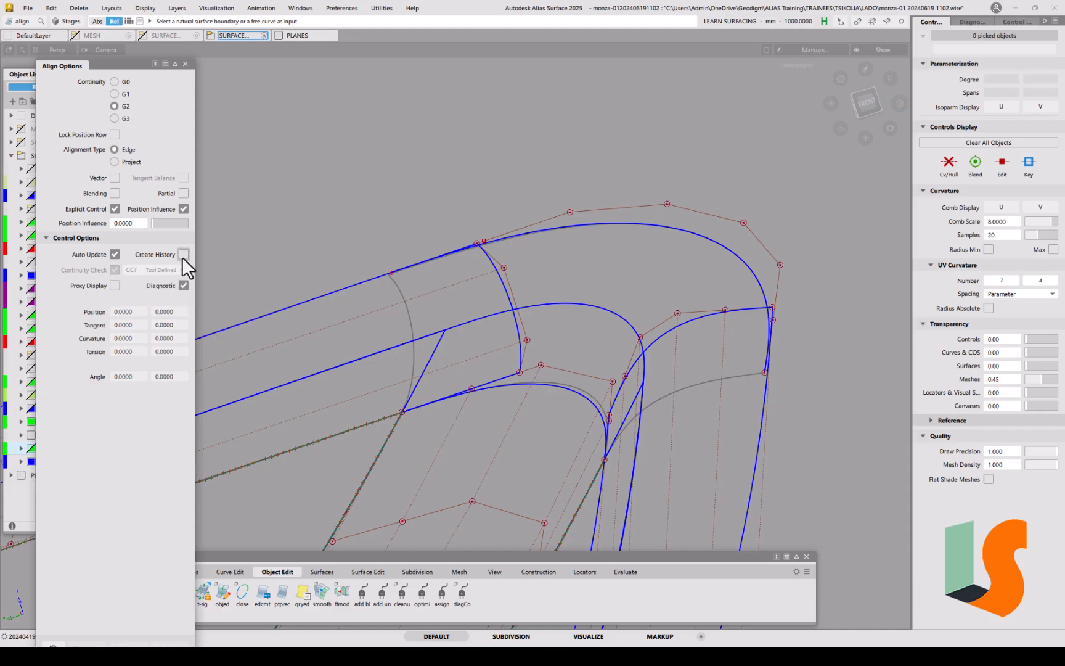
click(413, 273)
click(428, 294)
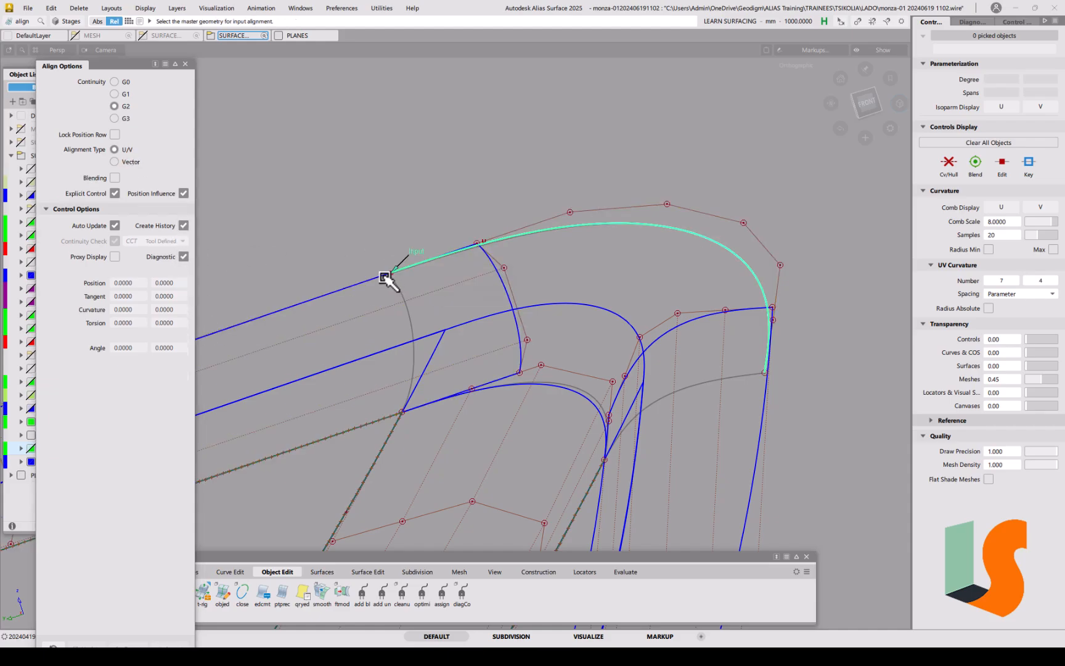
click(374, 277)
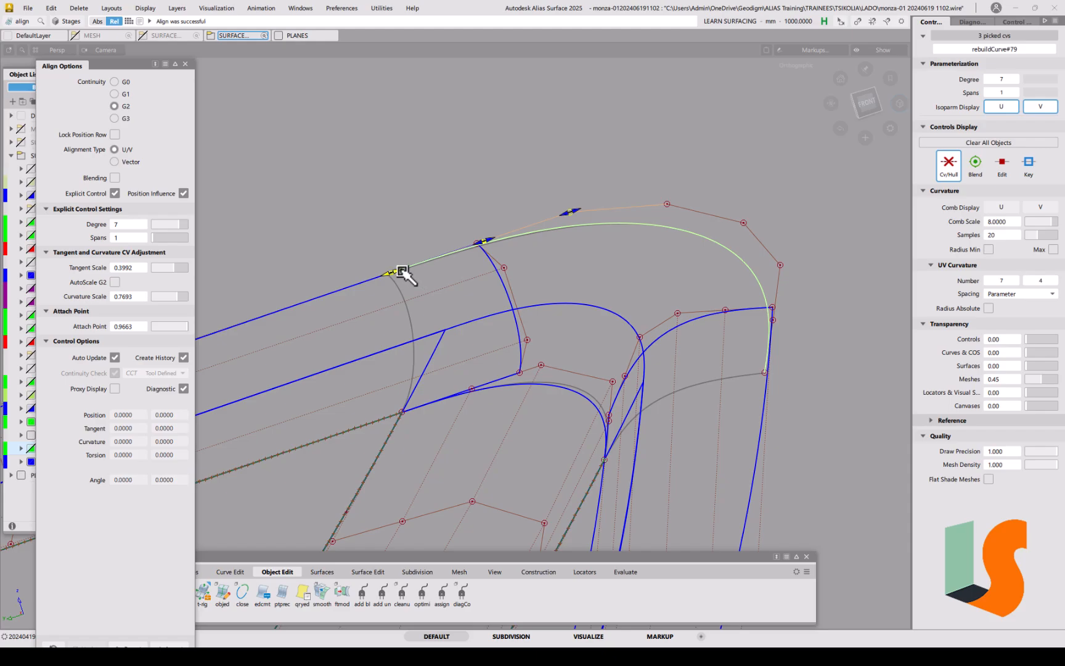
mouse_move(402, 271)
mouse_down()
mouse_move(378, 282)
mouse_move(406, 270)
mouse_up()
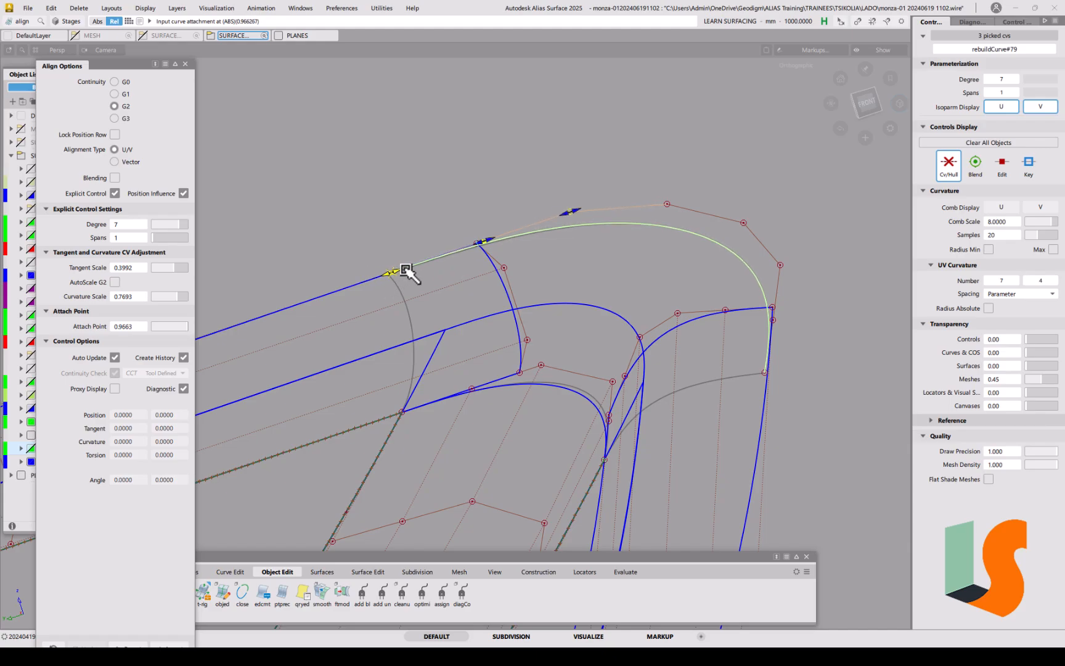
click(369, 303)
ctrl+shift+drag(365, 303, 344, 294)
drag(360, 254, 403, 281)
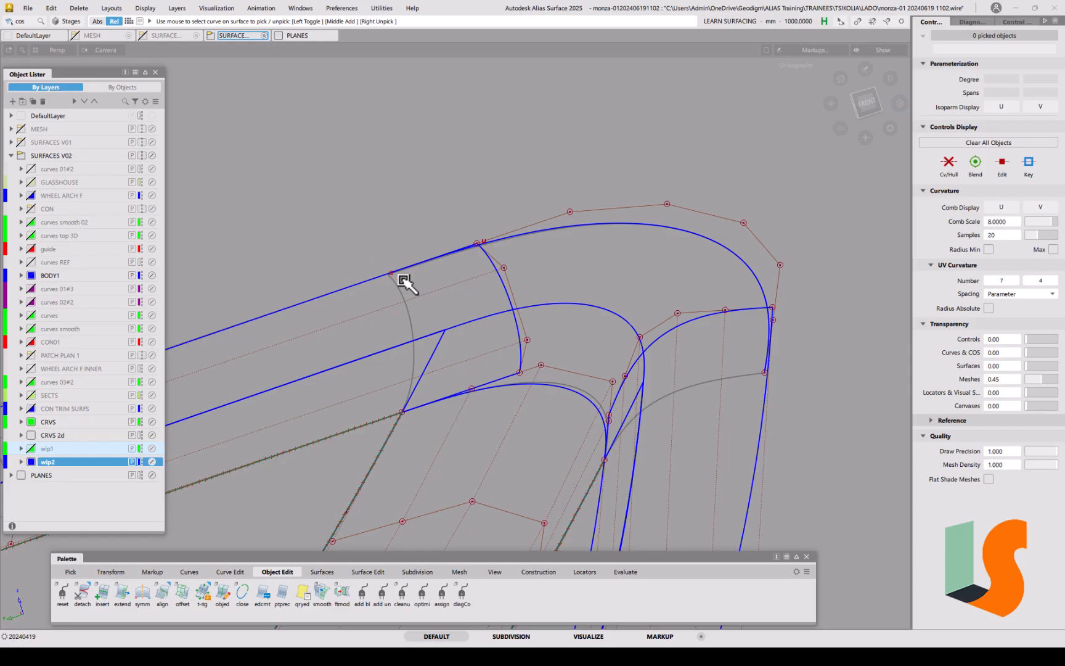
Step: Show edit points and Query Edit rebuildCurve#79, setting its attach point to about 0.9657
click(1003, 168)
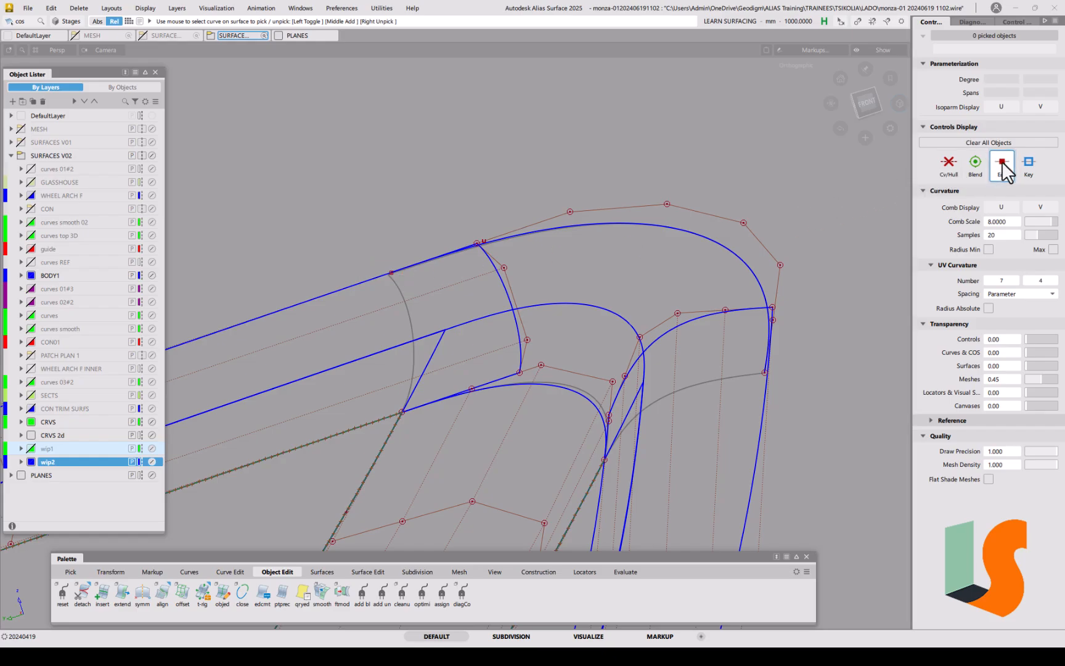
ctrl+shift+drag(403, 298, 408, 317)
click(393, 273)
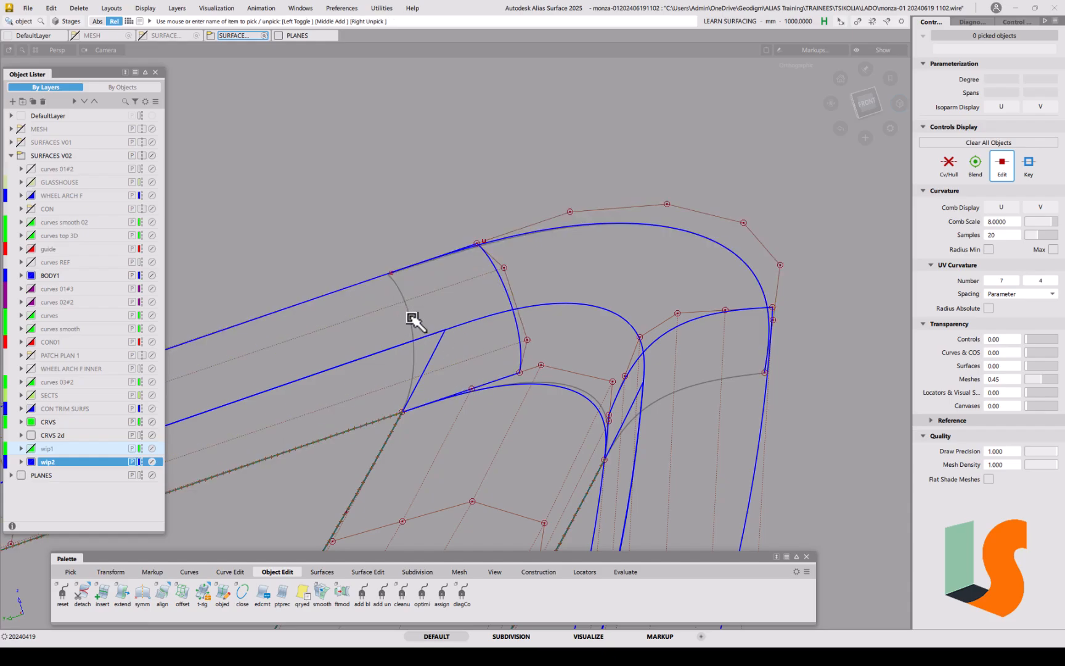
key(q)
click(396, 273)
alt+shift+right_drag(404, 312, 385, 287)
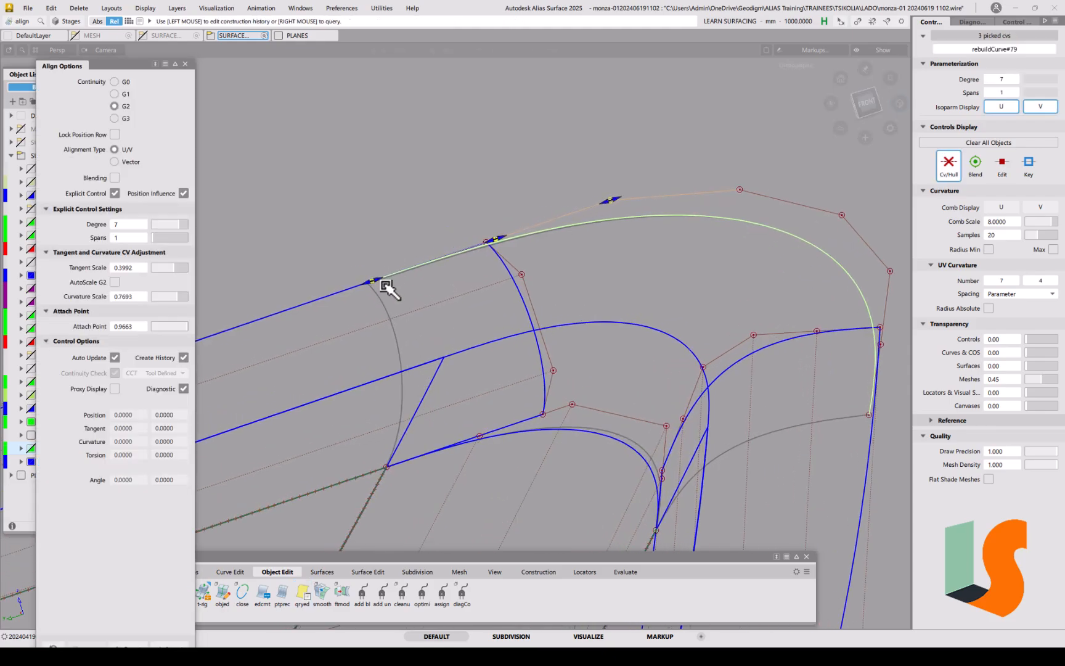
drag(383, 282, 348, 291)
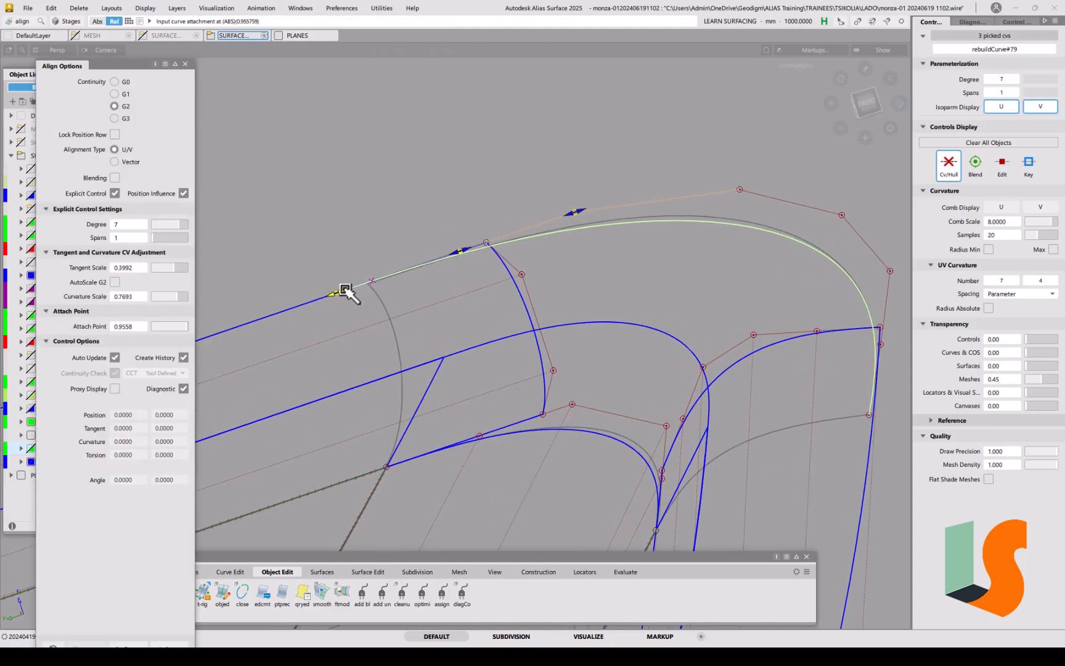
click(382, 347)
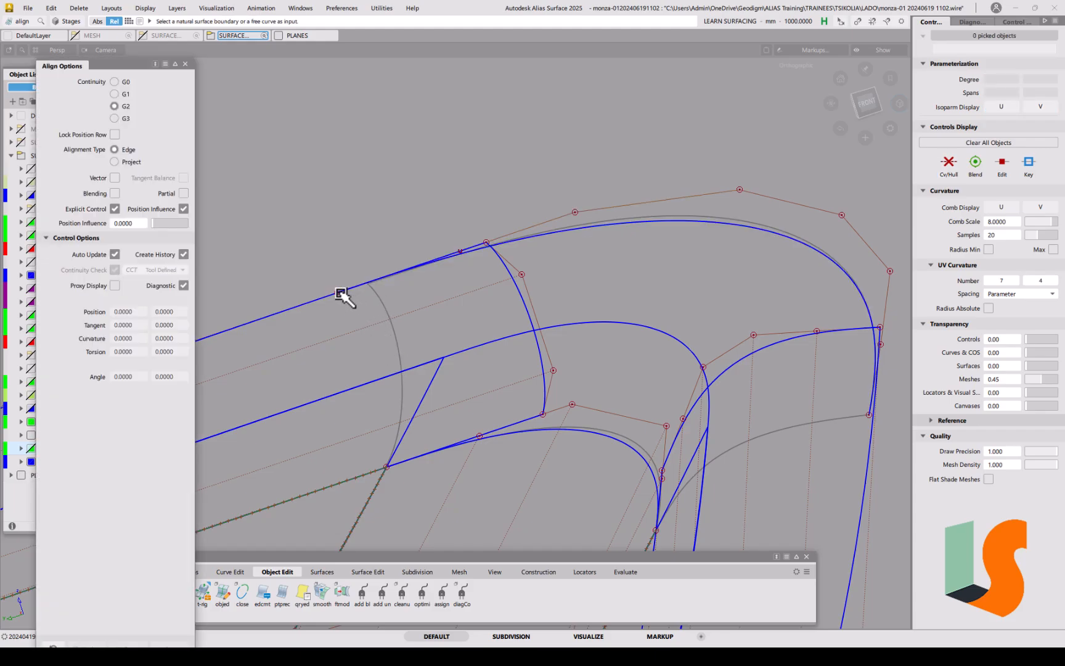
key(q)
click(340, 295)
drag(345, 291, 378, 281)
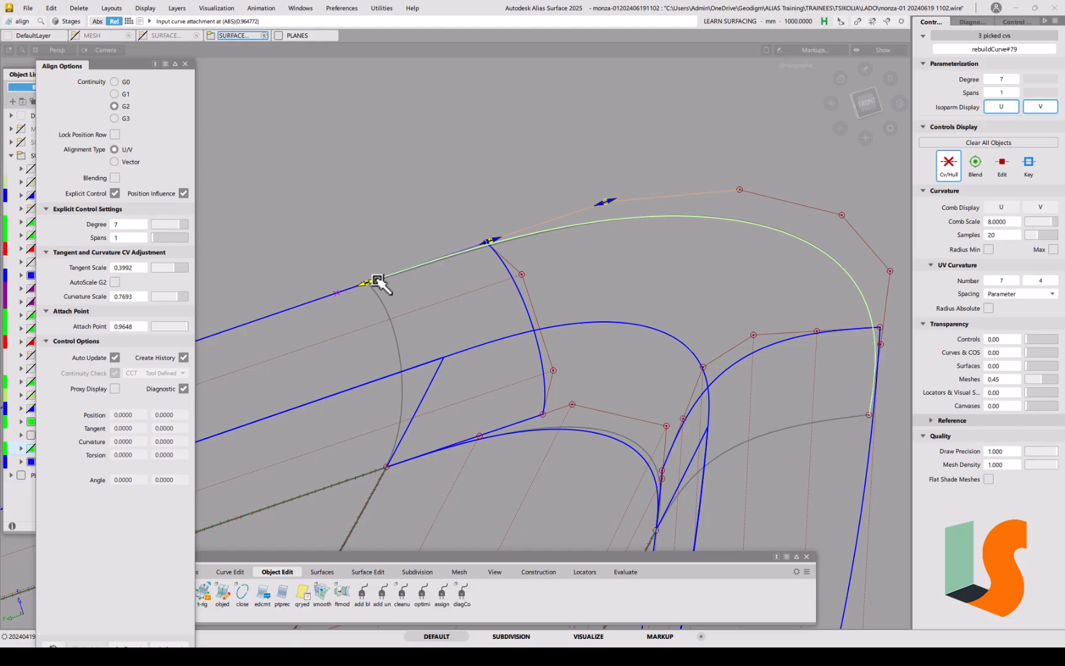
alt+shift+drag(383, 302, 334, 290)
alt+shift+drag(404, 338, 676, 304)
click(667, 354)
Step: Align rebuildCurve#79's other end to the adjoining straight curve, attach point about 0.9467
alt+shift+middle_drag(592, 300, 667, 314)
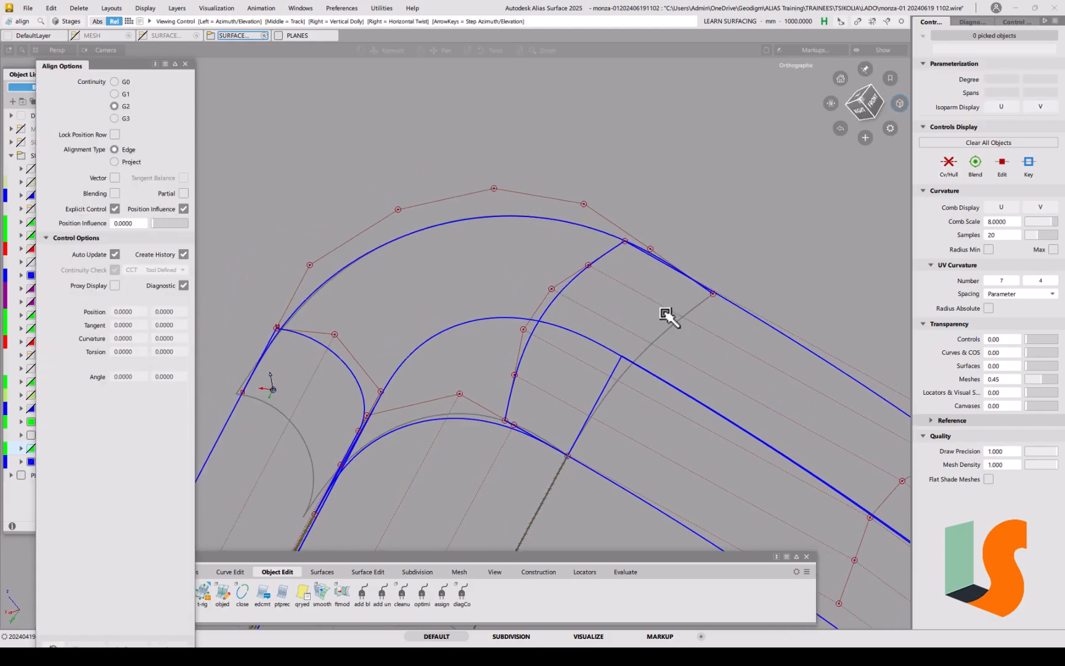
click(708, 290)
click(745, 305)
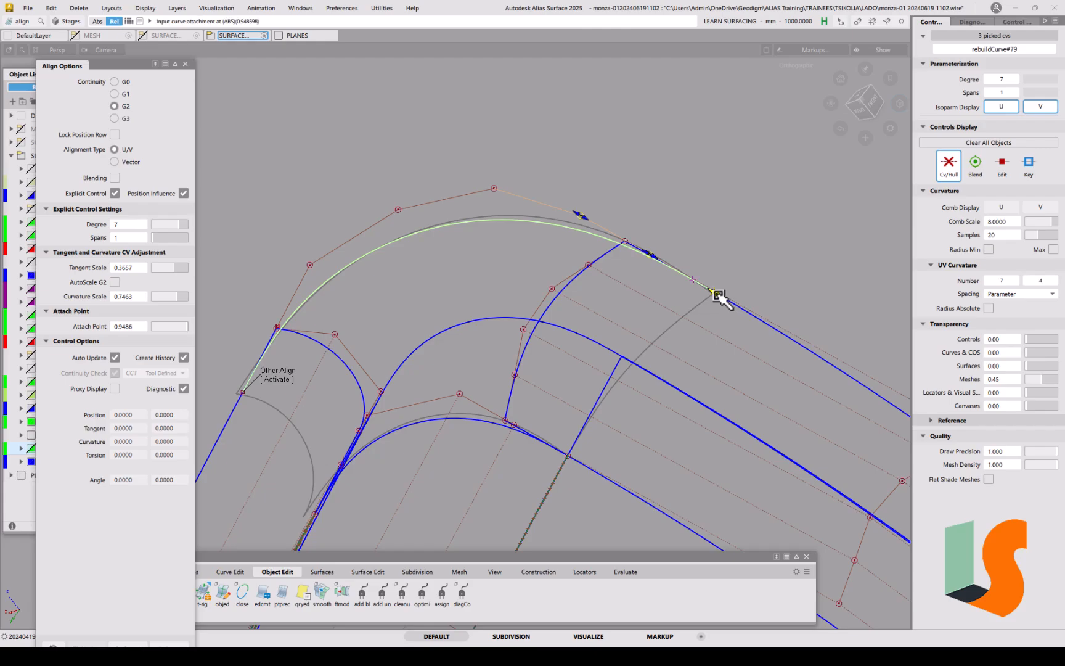
alt+shift+right_drag(738, 301, 795, 302)
alt+shift+middle_drag(797, 302, 716, 310)
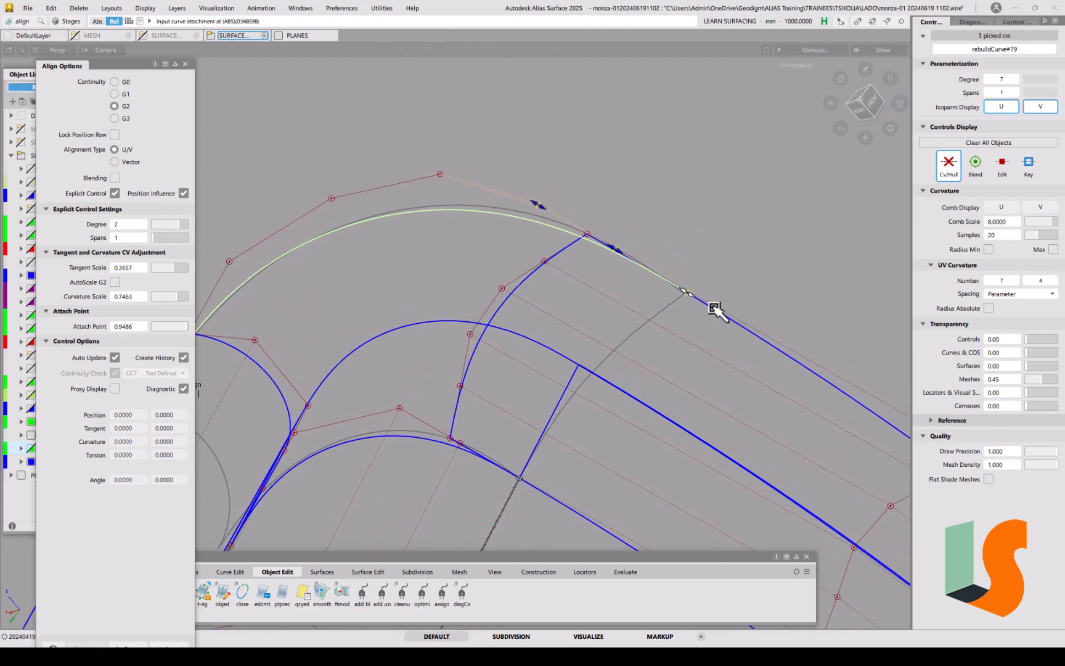
mouse_move(690, 296)
mouse_down()
mouse_move(739, 326)
mouse_move(761, 282)
mouse_up()
click(728, 317)
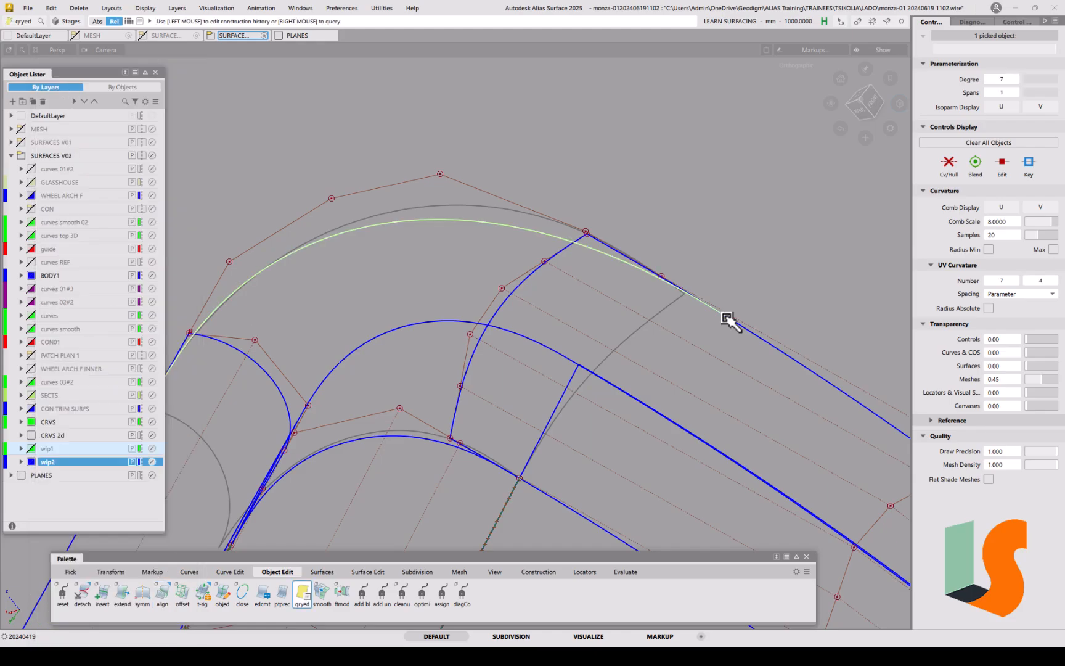
drag(734, 321, 690, 295)
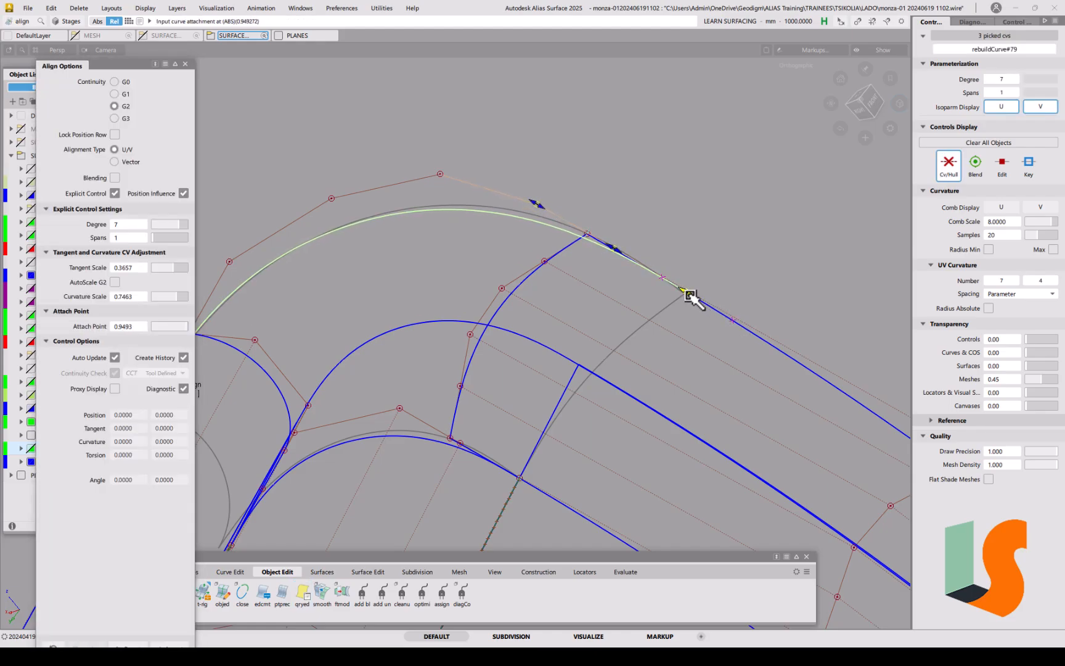
alt+shift+drag(656, 324, 574, 296)
alt+shift+drag(504, 286, 647, 298)
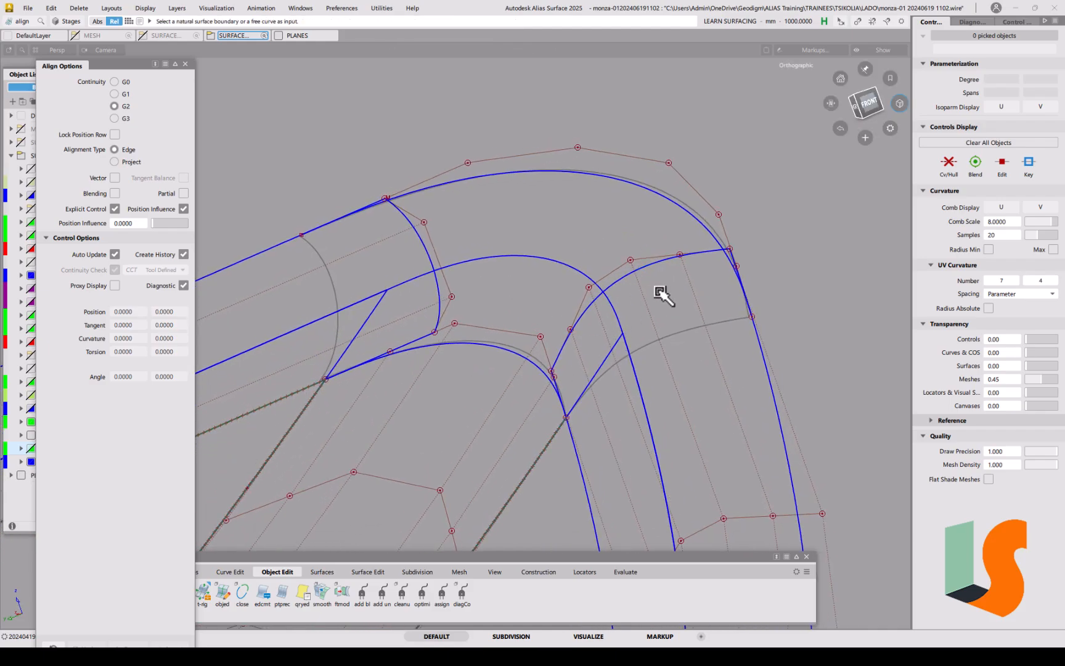
Step: Create InfinitePlane#12 from three points at the left wheel-arch corner using 3 Pt mode
click(185, 64)
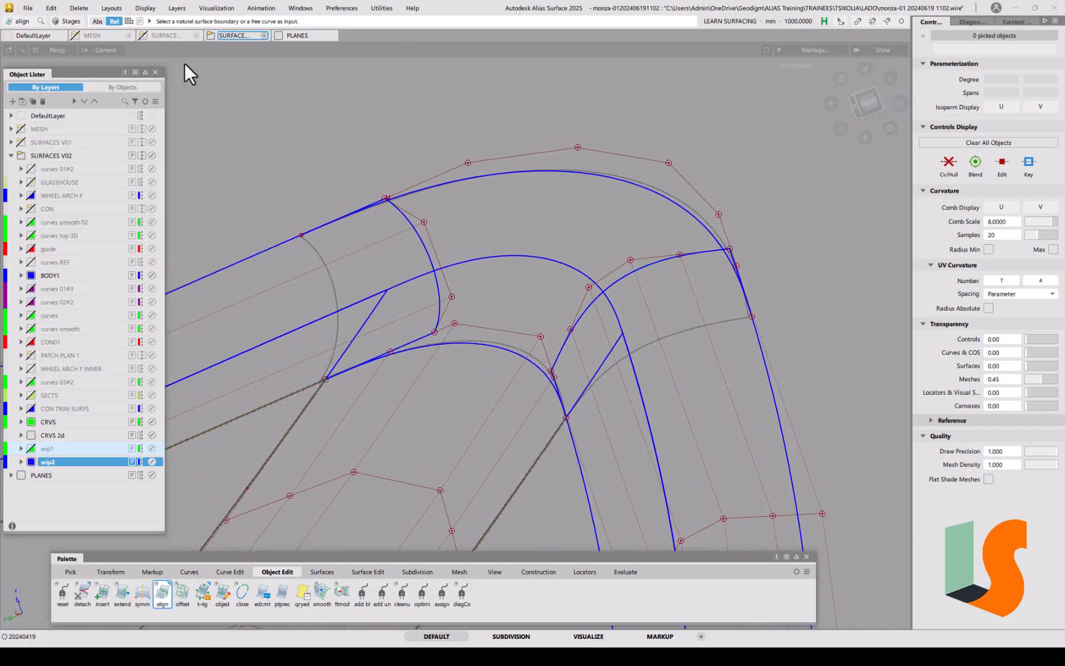
click(538, 577)
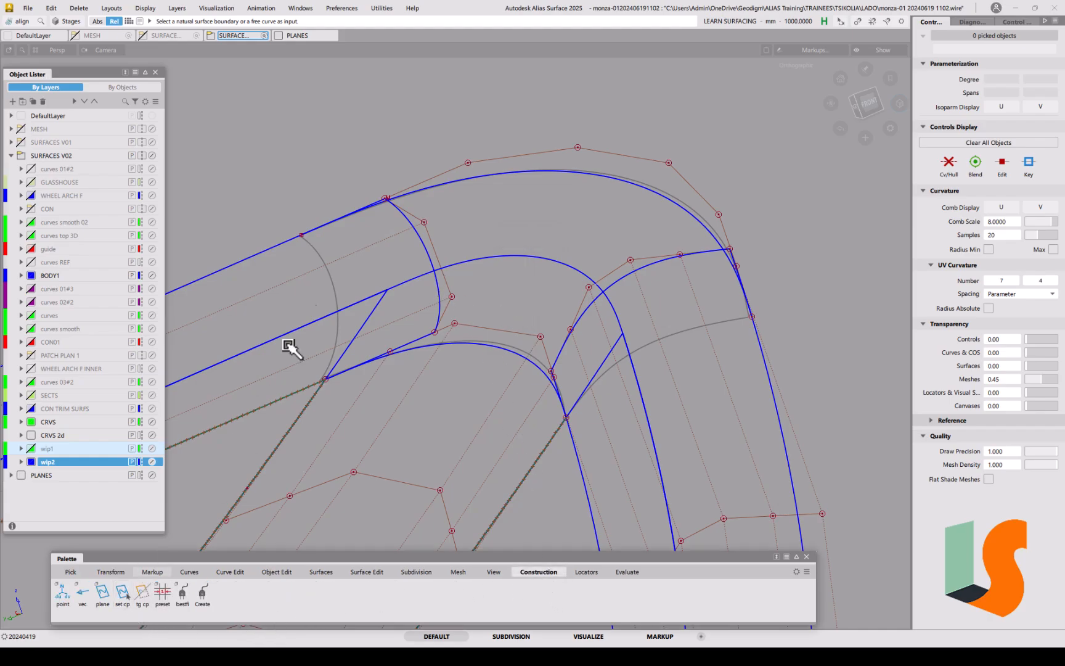
double_click(102, 594)
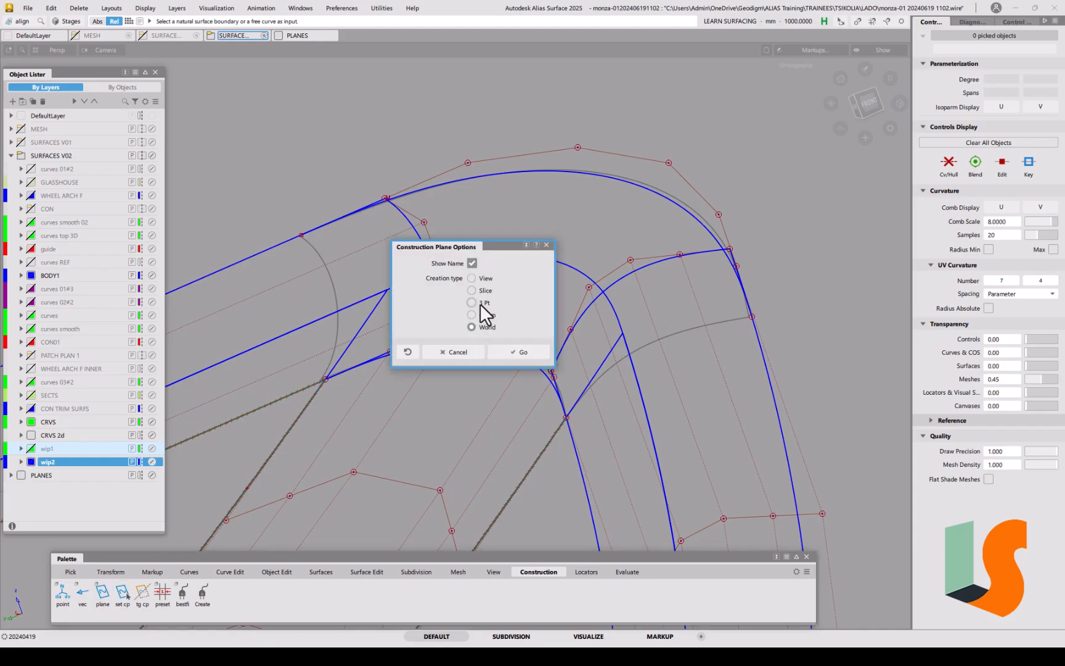
click(521, 352)
click(326, 379)
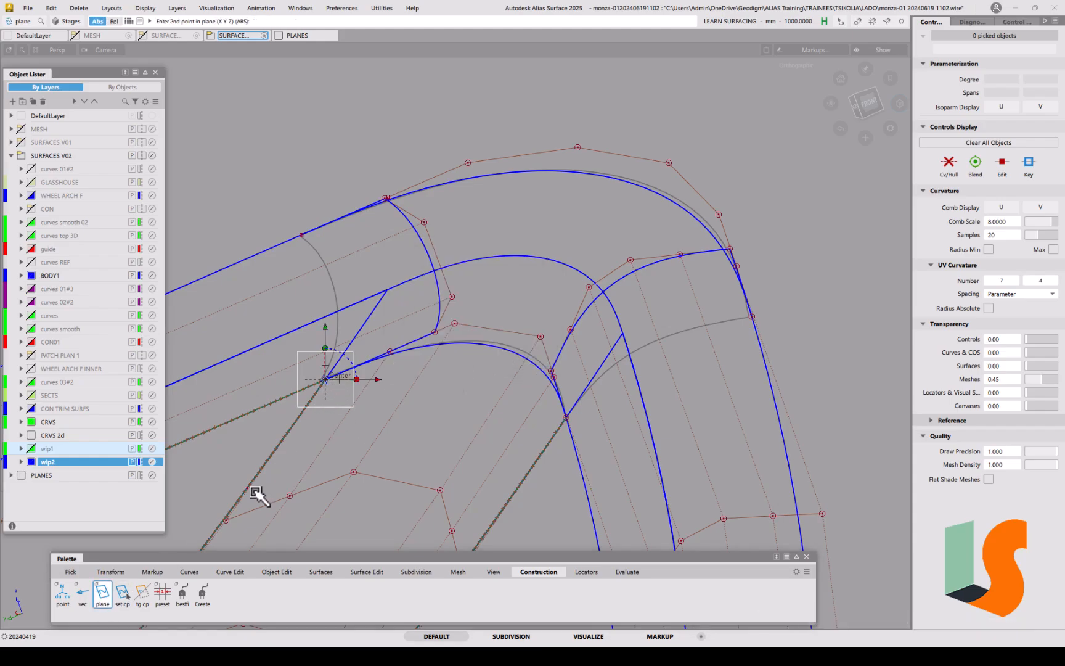
click(224, 518)
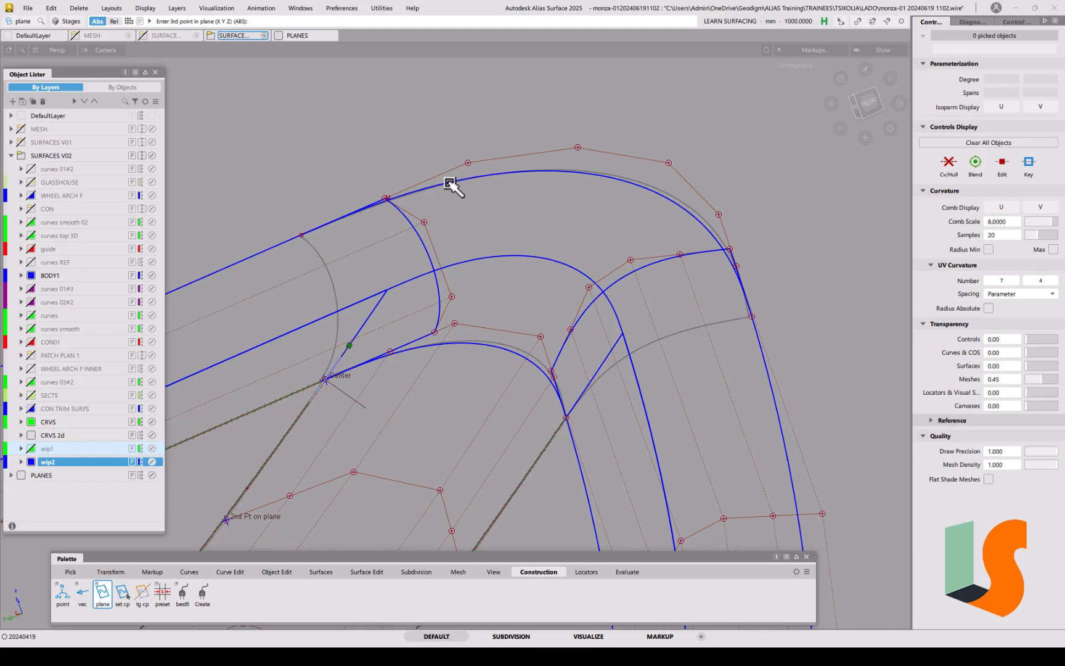
click(347, 214)
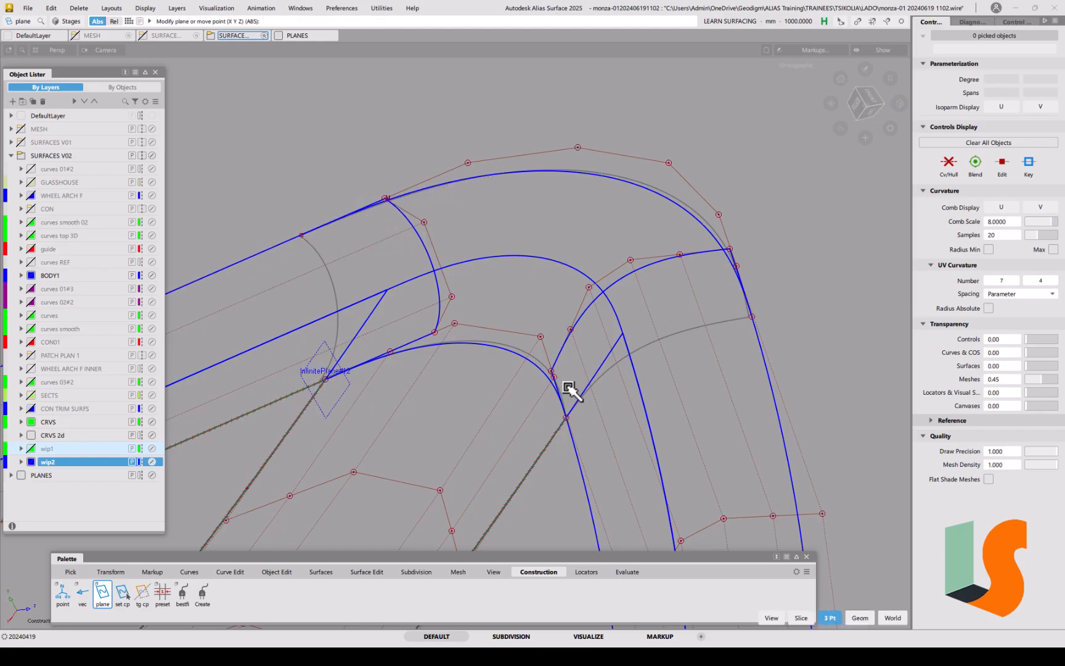
Step: Create InfinitePlane#13 from three curve points and CVs at the right corner
alt+shift+middle_drag(583, 435, 586, 283)
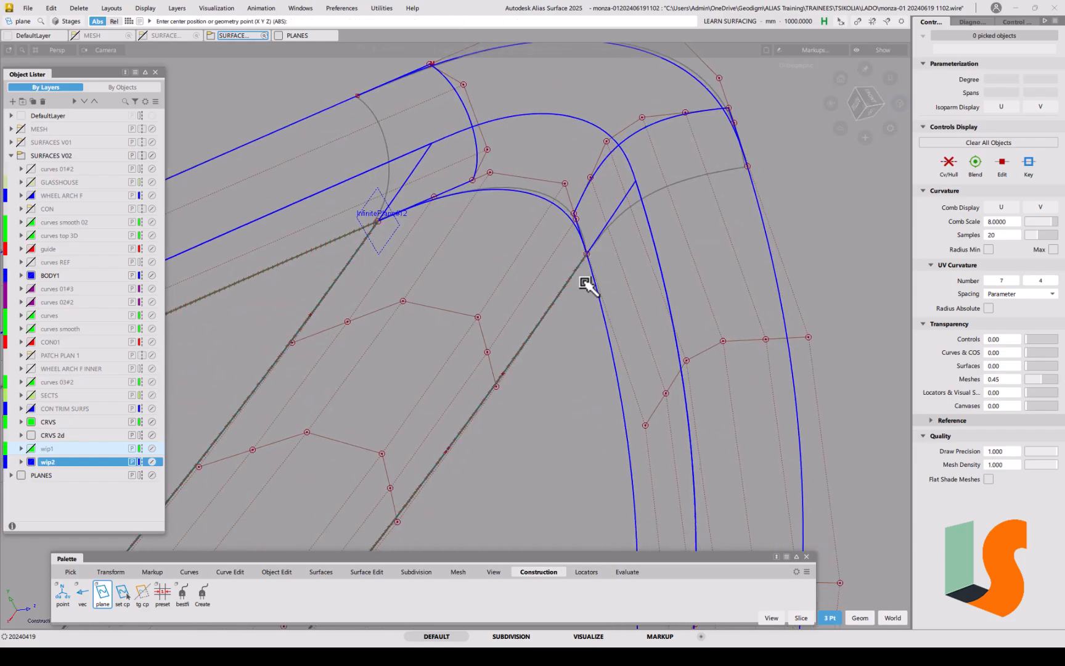
click(587, 254)
click(506, 396)
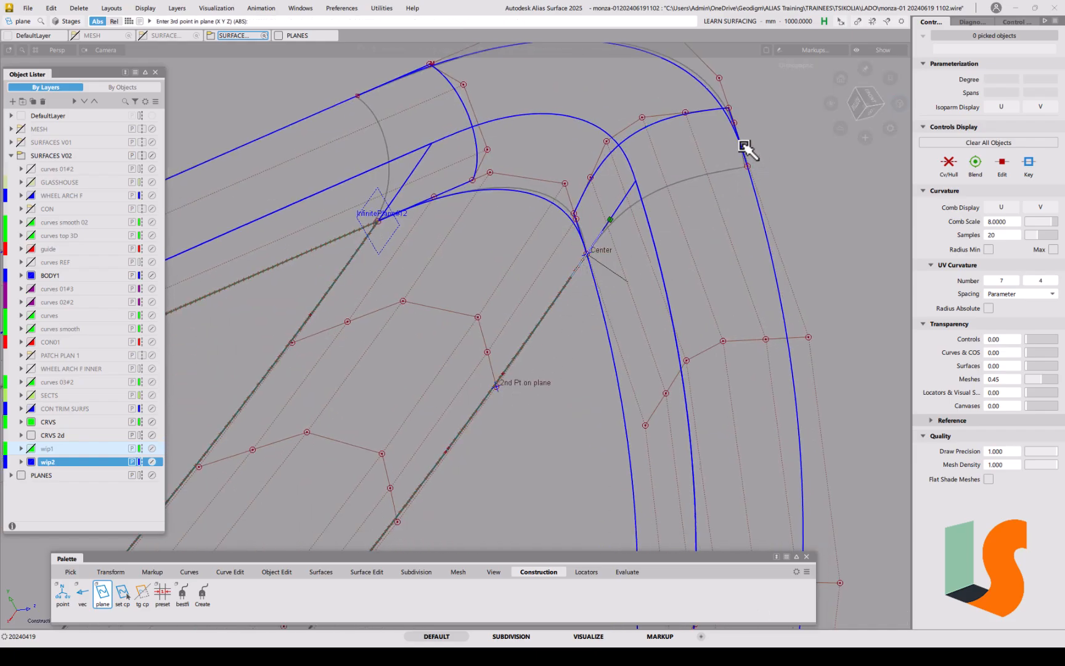
drag(715, 97, 759, 172)
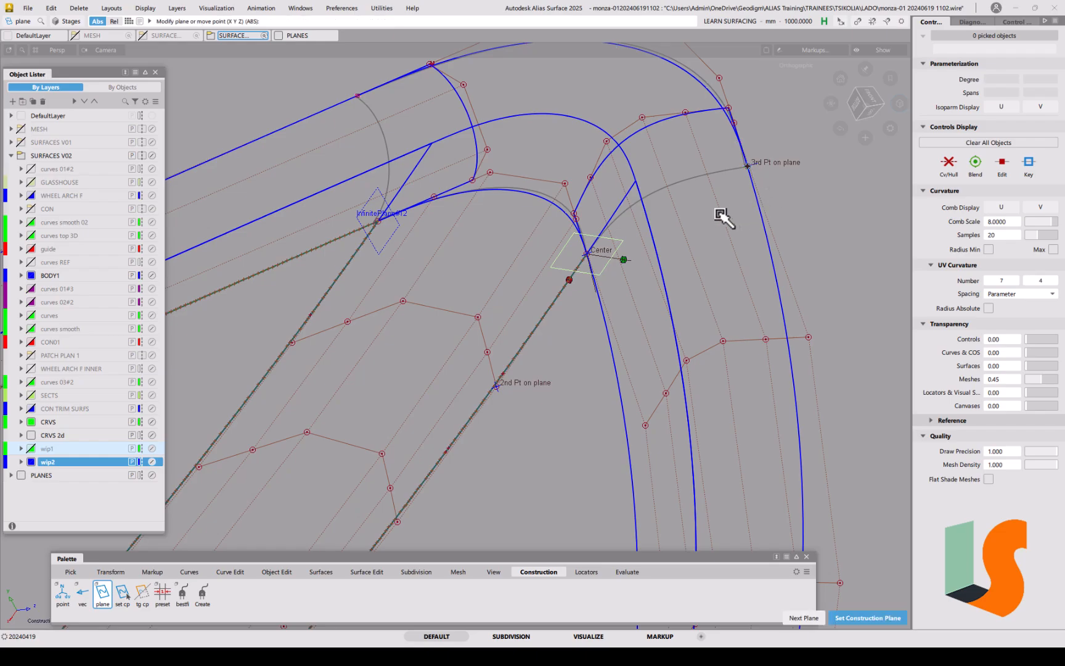
alt+shift+middle_drag(711, 205, 682, 284)
mouse_move(682, 284)
alt+shift+mouse_down()
mouse_move(692, 273)
mouse_move(688, 292)
alt+shift+mouse_up()
alt+shift+middle_drag(687, 292, 604, 312)
key(space)
alt+shift+middle_drag(545, 216, 623, 193)
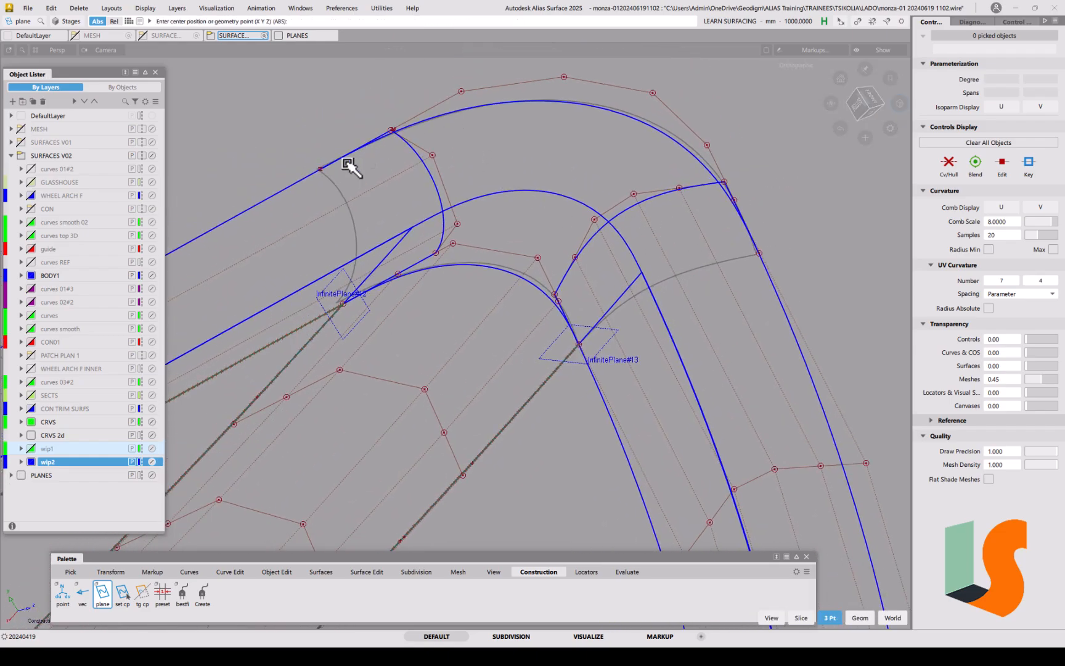
ctrl+shift+click(492, 164)
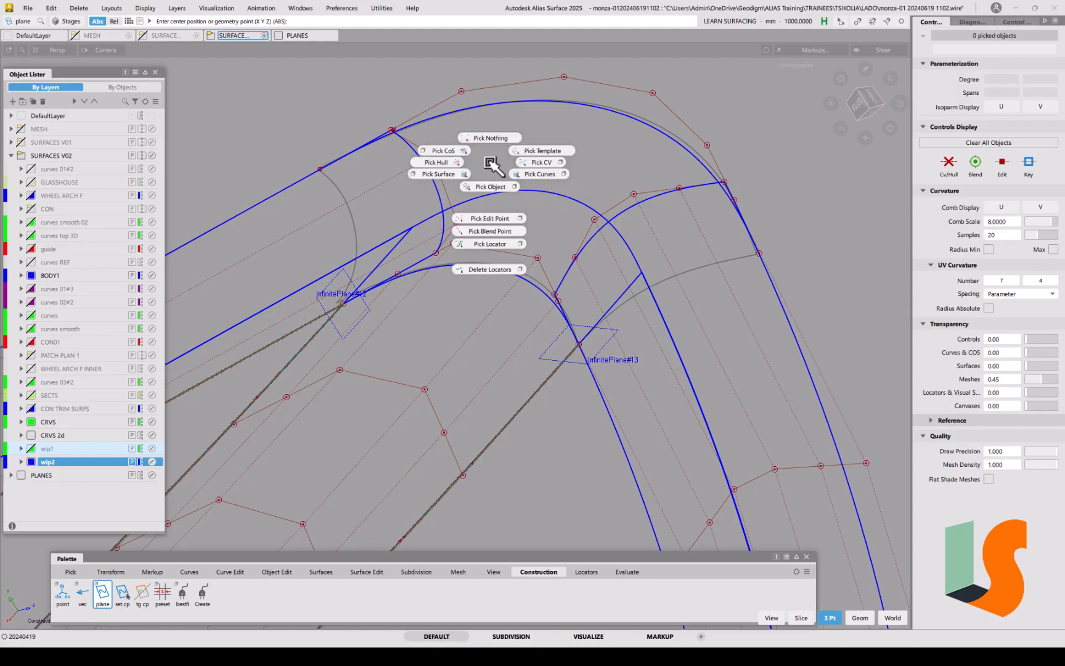
alt+shift+drag(441, 192, 415, 199)
alt+shift+right_drag(407, 189, 431, 225)
alt+shift+middle_drag(432, 226, 518, 187)
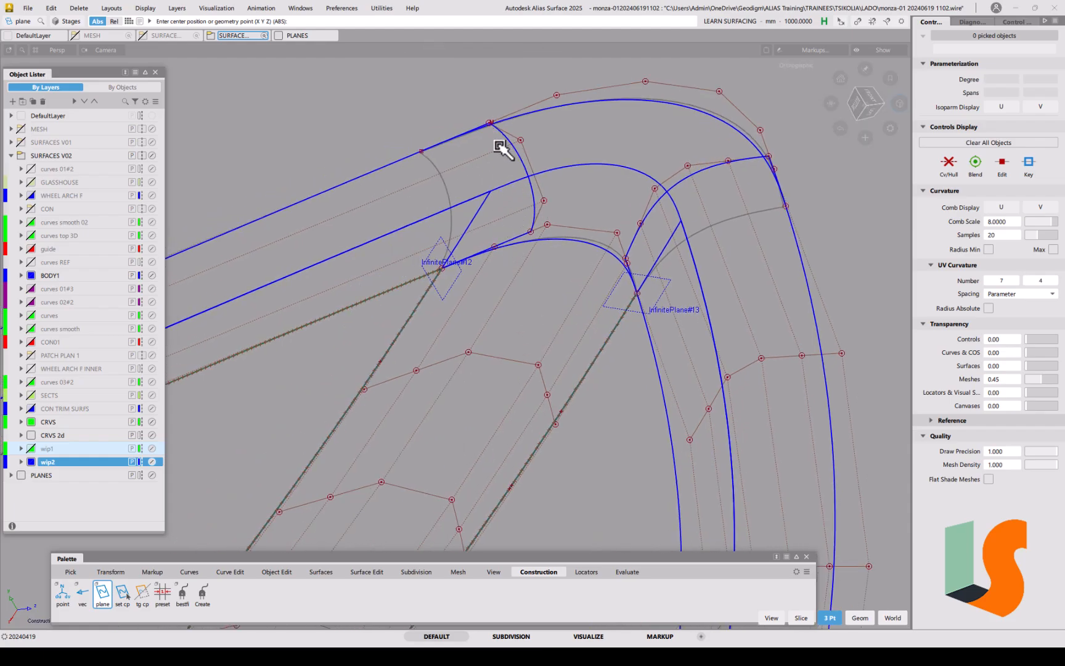
click(380, 571)
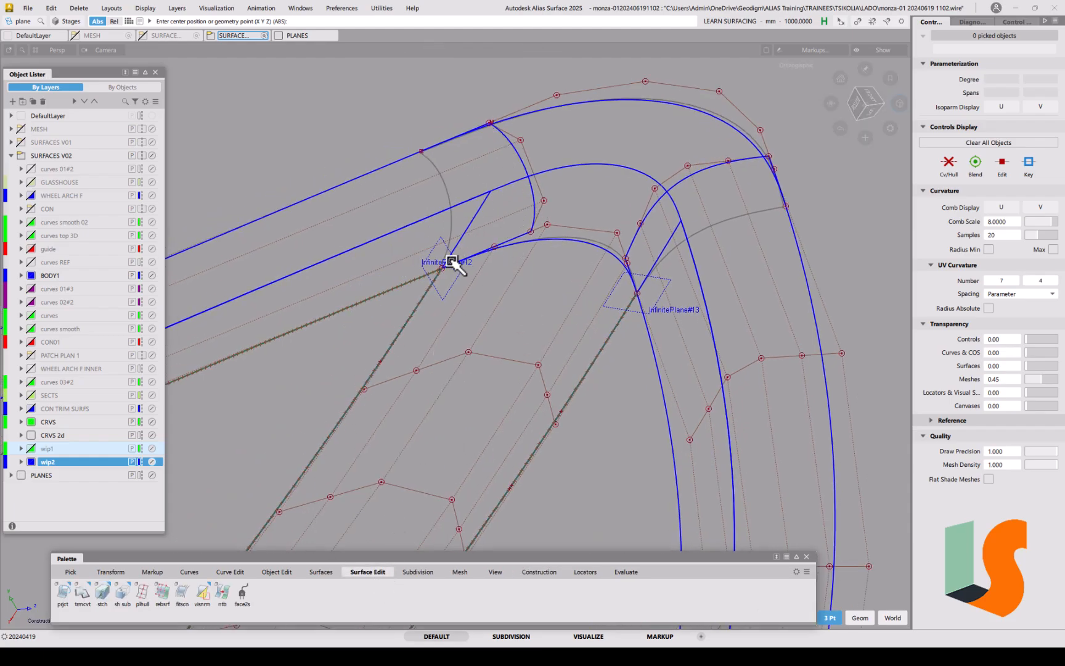
Step: Trim-convert the upper straight surface at InfinitePlane#12 into surface#103, degree 5×3, one span
double_click(83, 594)
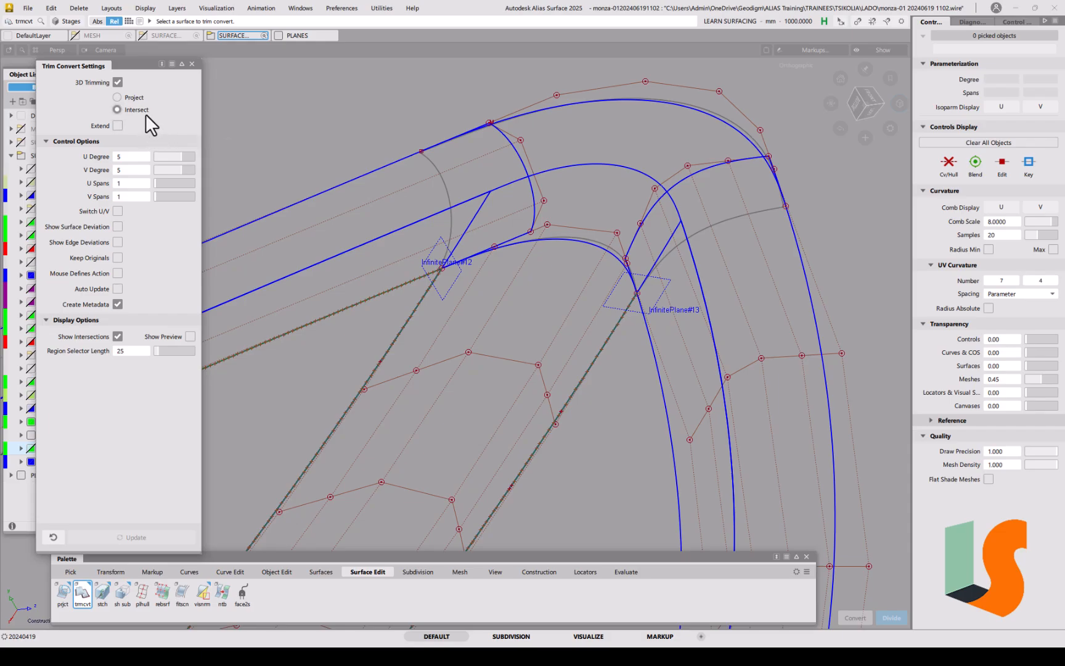
click(505, 135)
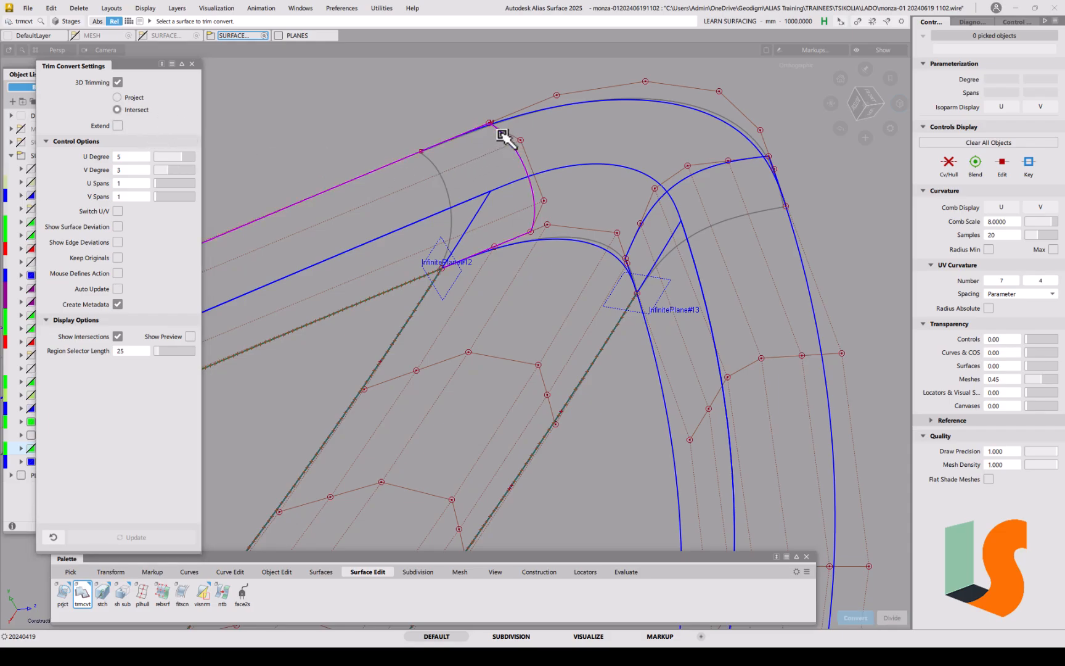
click(444, 238)
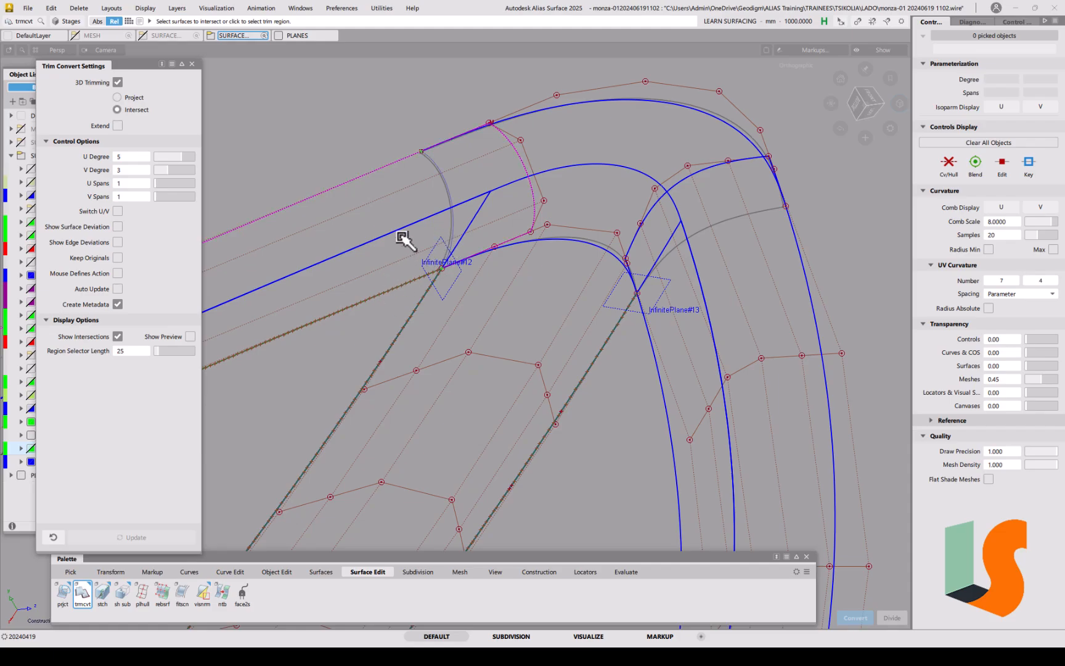
click(379, 184)
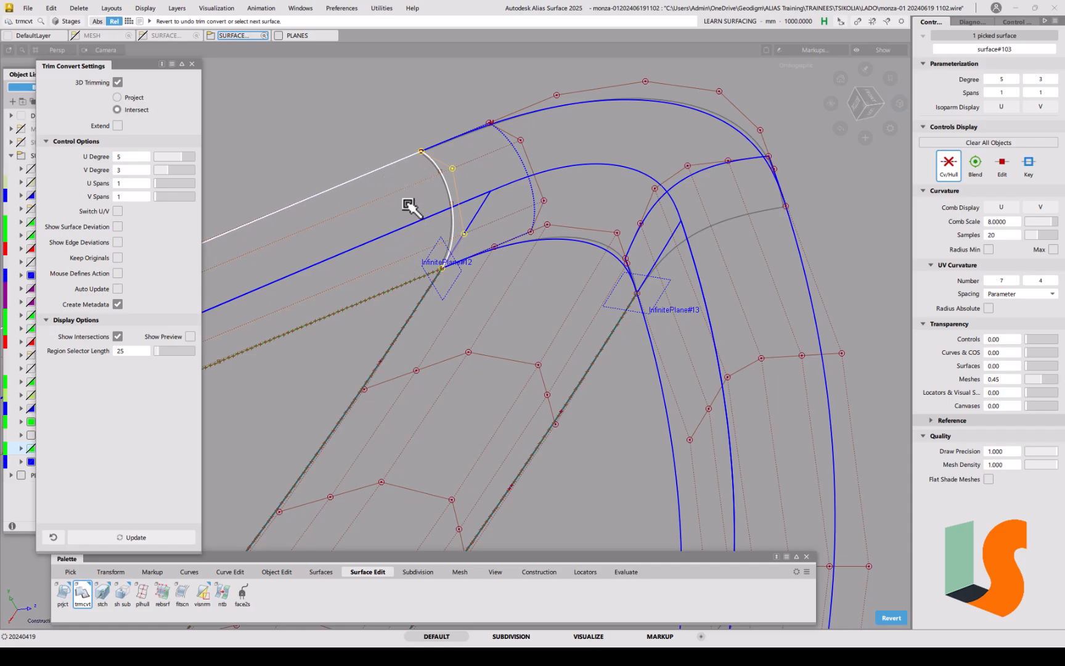
click(398, 174)
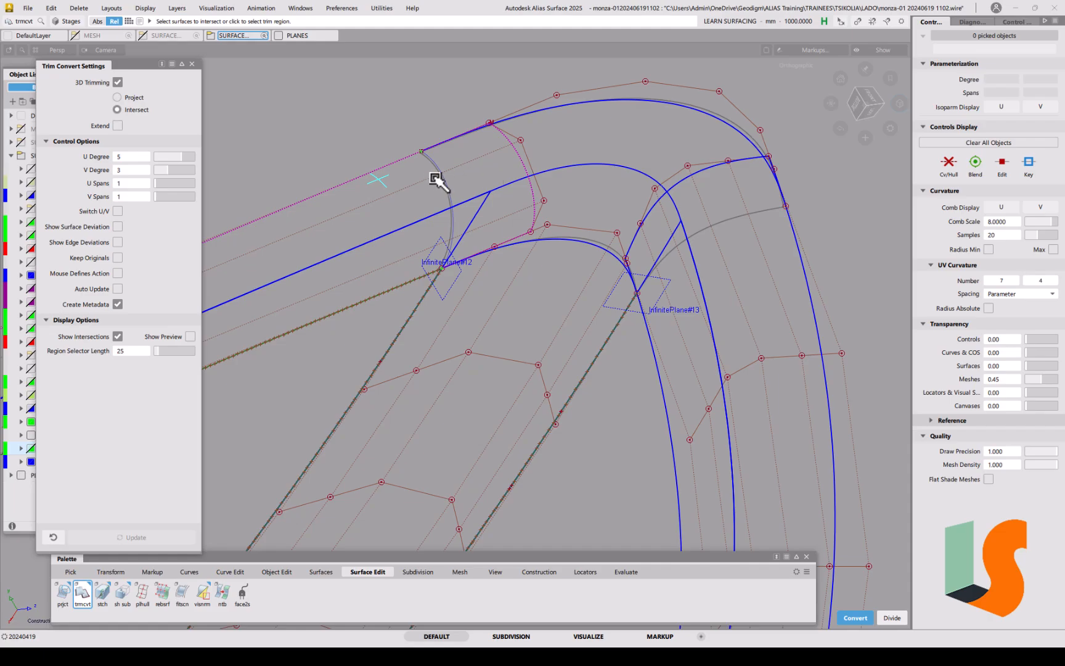
key(space)
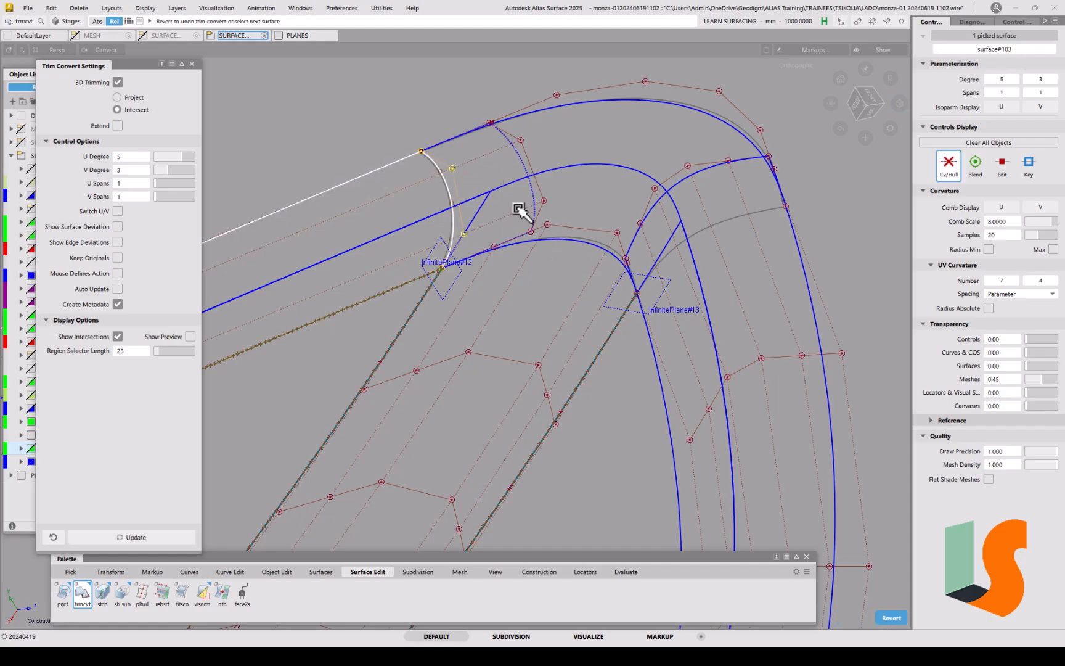
click(517, 218)
alt+shift+right_drag(517, 218, 474, 237)
alt+shift+middle_drag(474, 237, 450, 264)
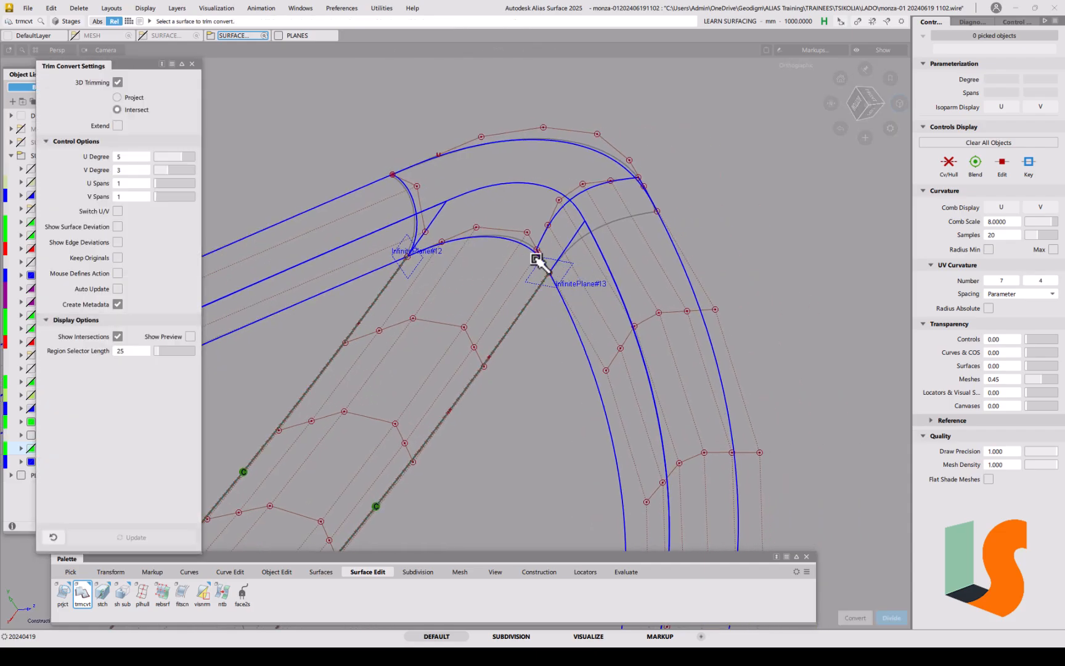
Step: Pick the outer curved corner surface and InfinitePlane#13 as its cutting plane for trim convert
click(593, 189)
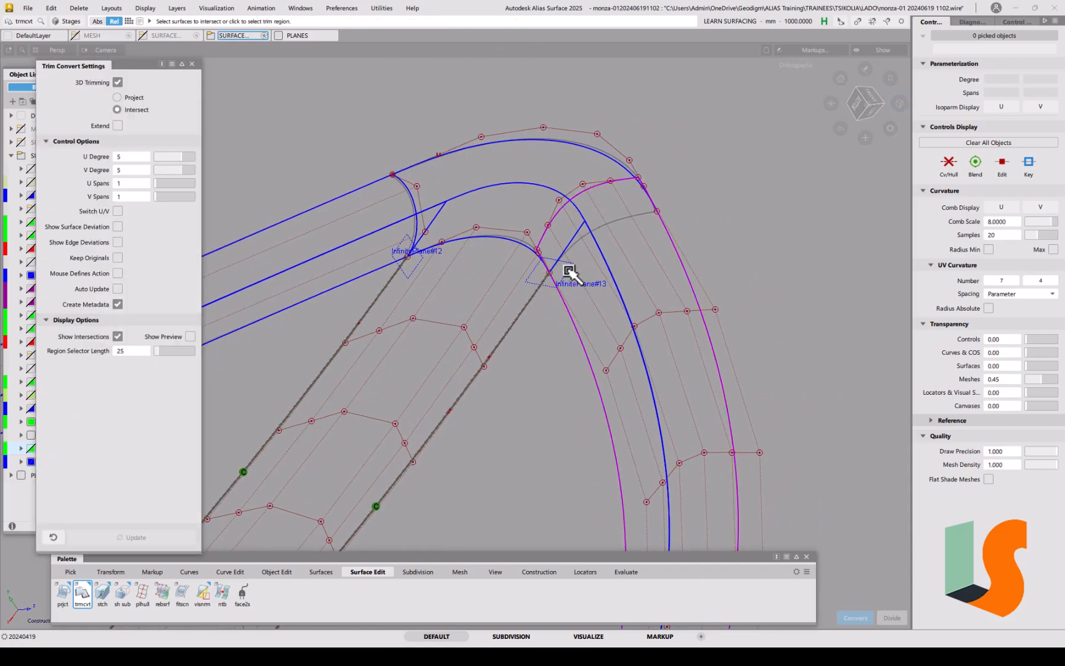
click(567, 278)
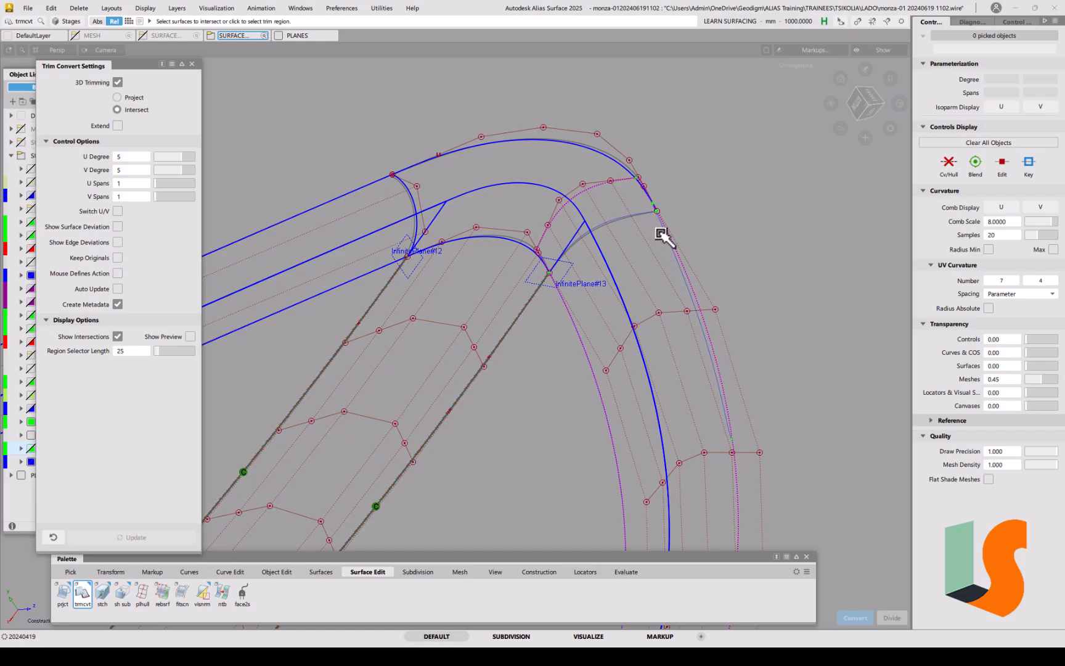
alt+shift+drag(658, 225, 639, 218)
alt+shift+right_drag(638, 218, 638, 167)
alt+shift+middle_drag(637, 167, 504, 276)
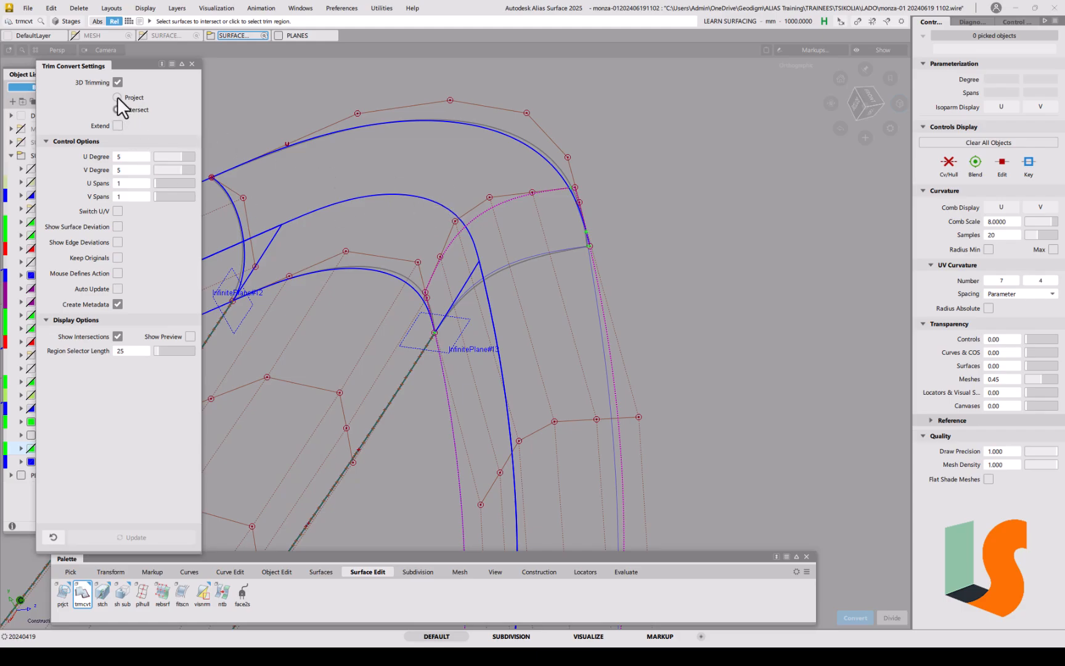
key(ctrl+z)
click(511, 205)
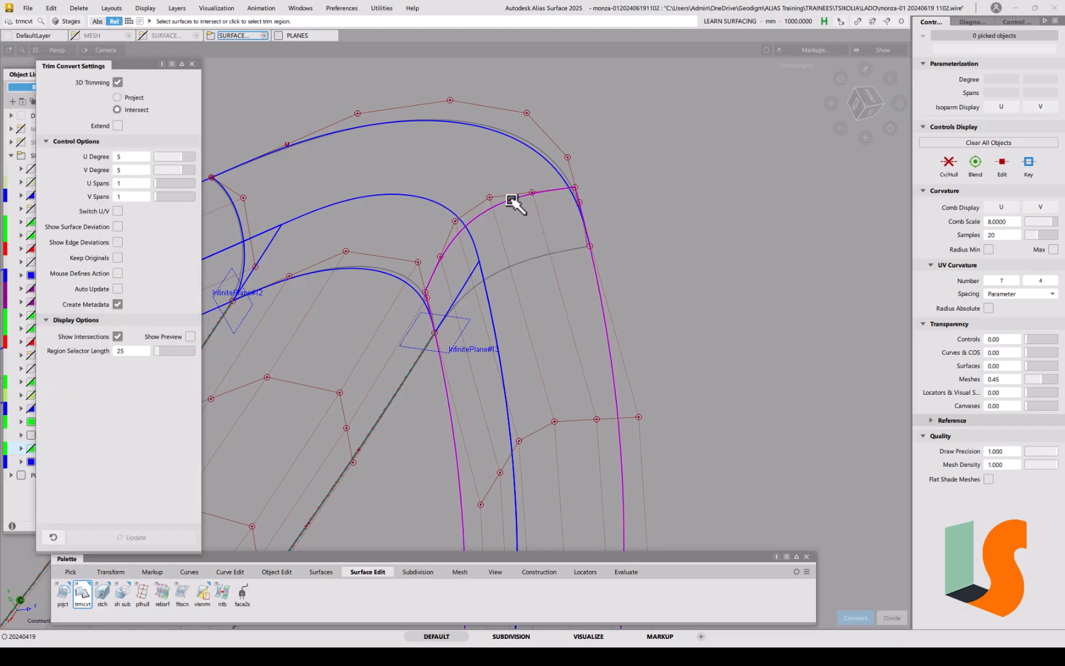
click(467, 334)
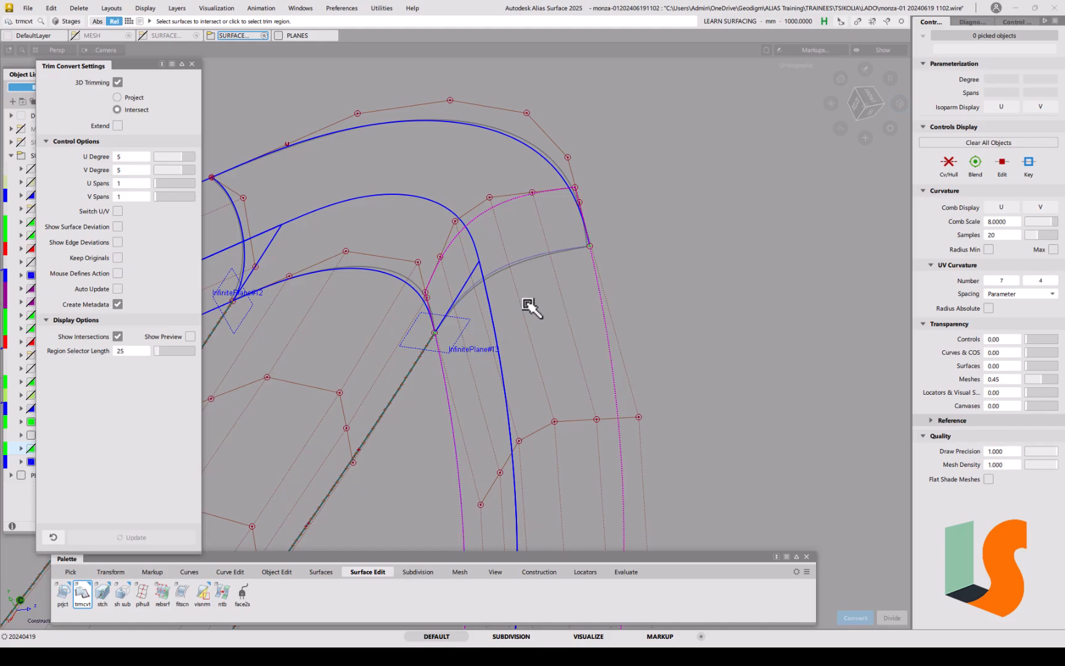
key(5)
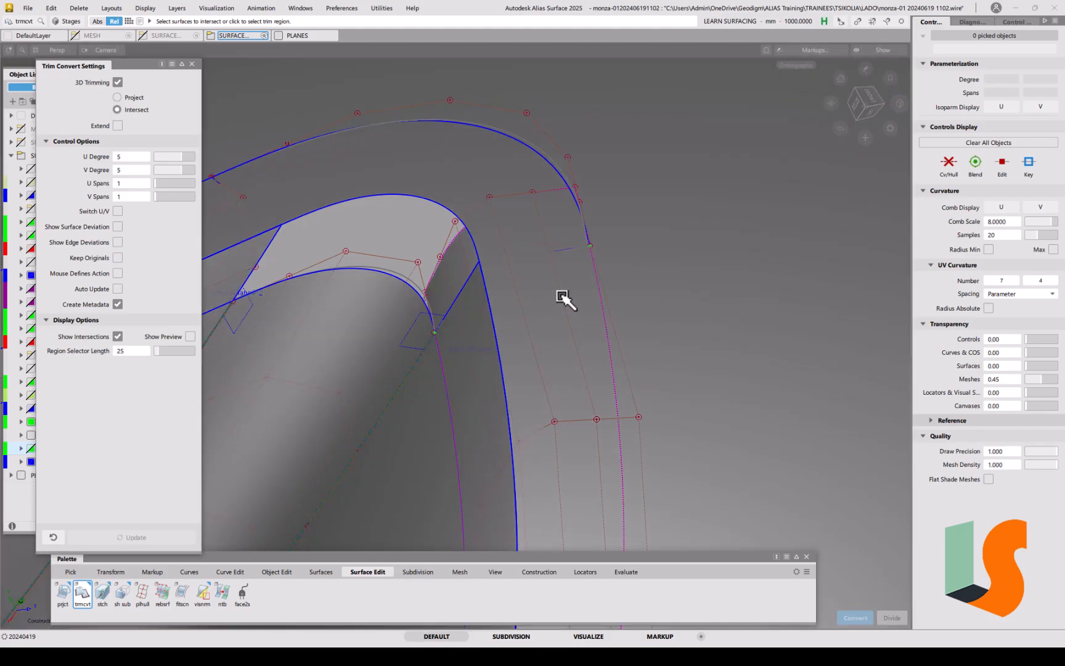
key(5)
key(5)
key(5)
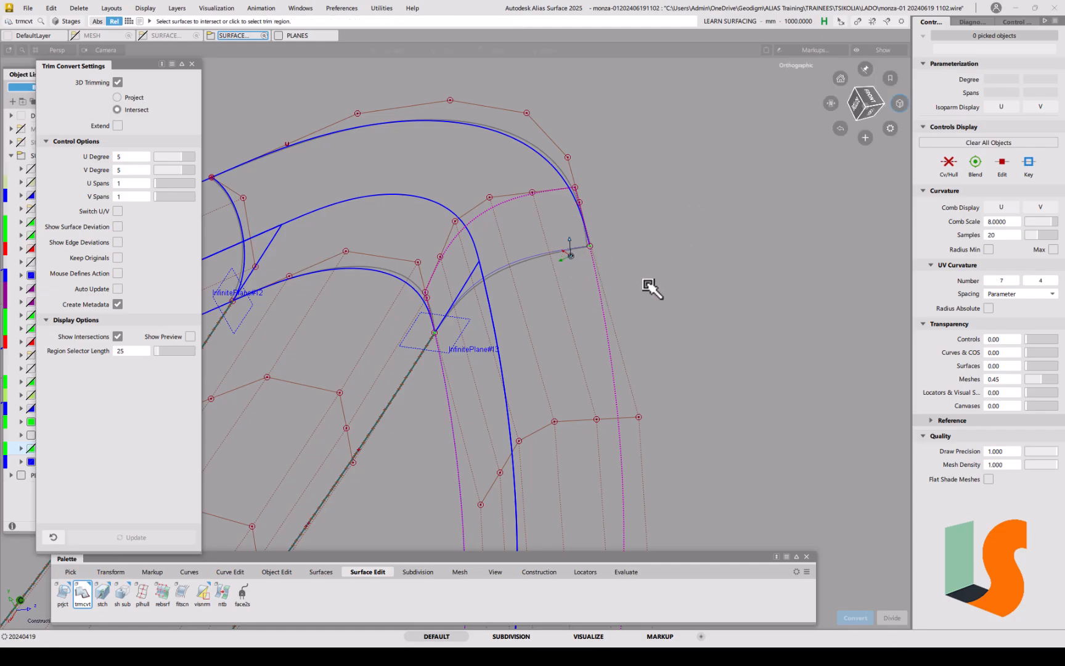
key(5)
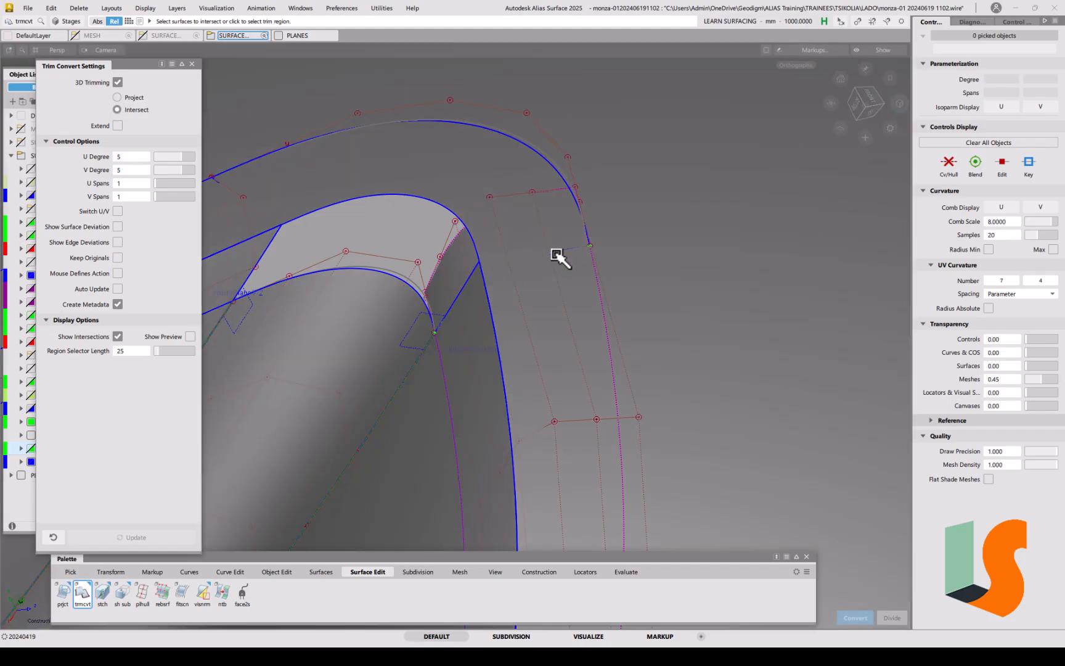
Step: Keep the corner region and convert it to a degree-5, one-span patch, then close the settings
alt+shift+drag(661, 312, 497, 150)
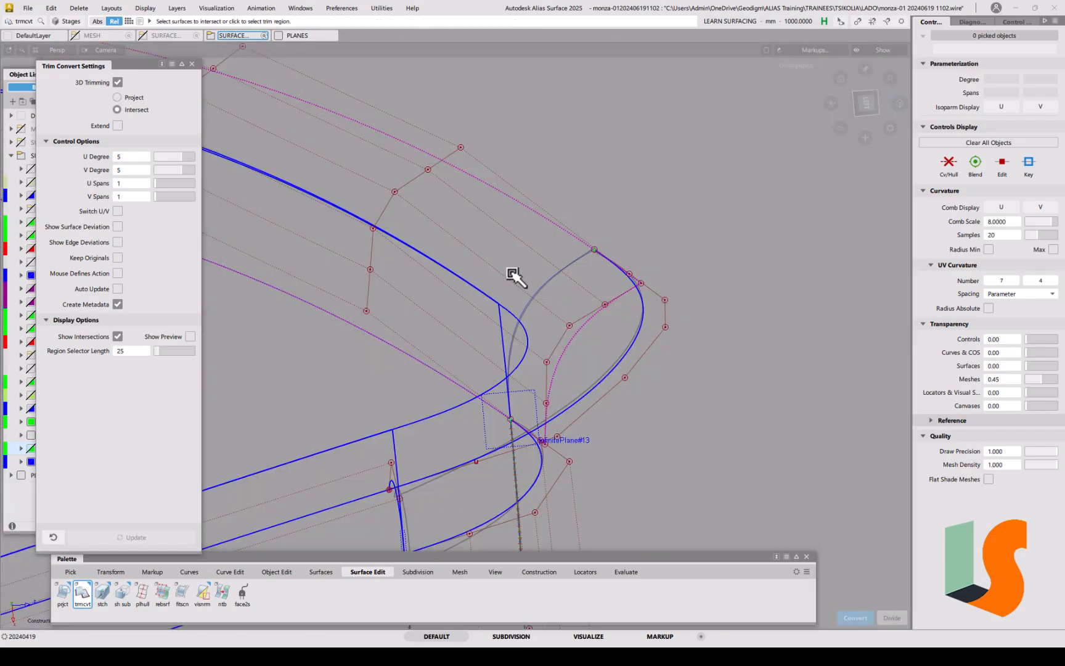
click(515, 242)
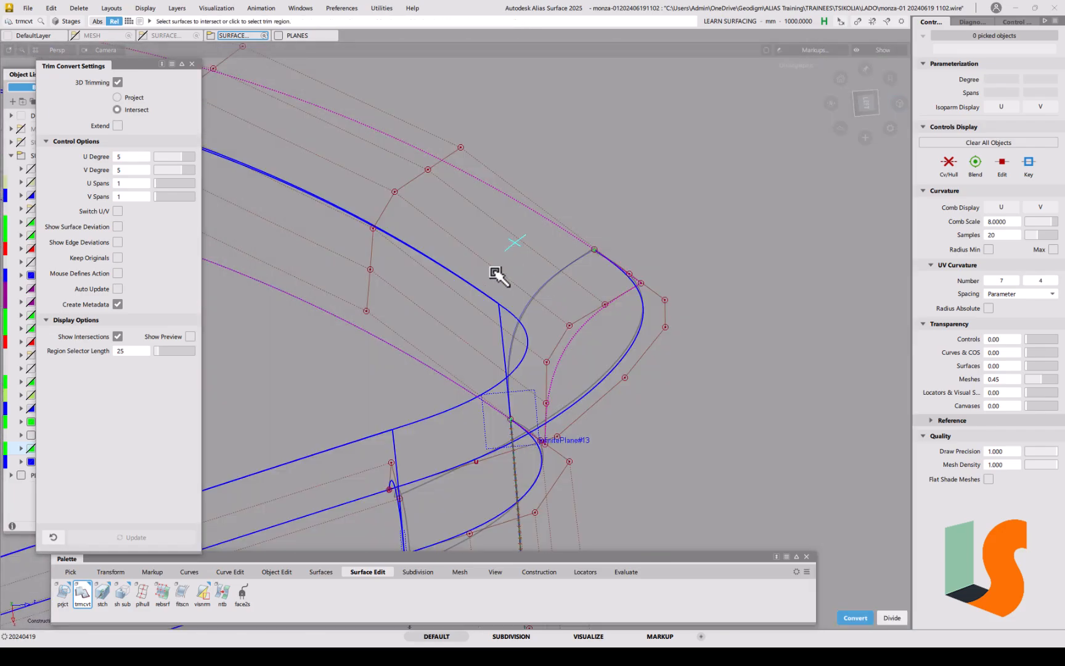
key(space)
key(space)
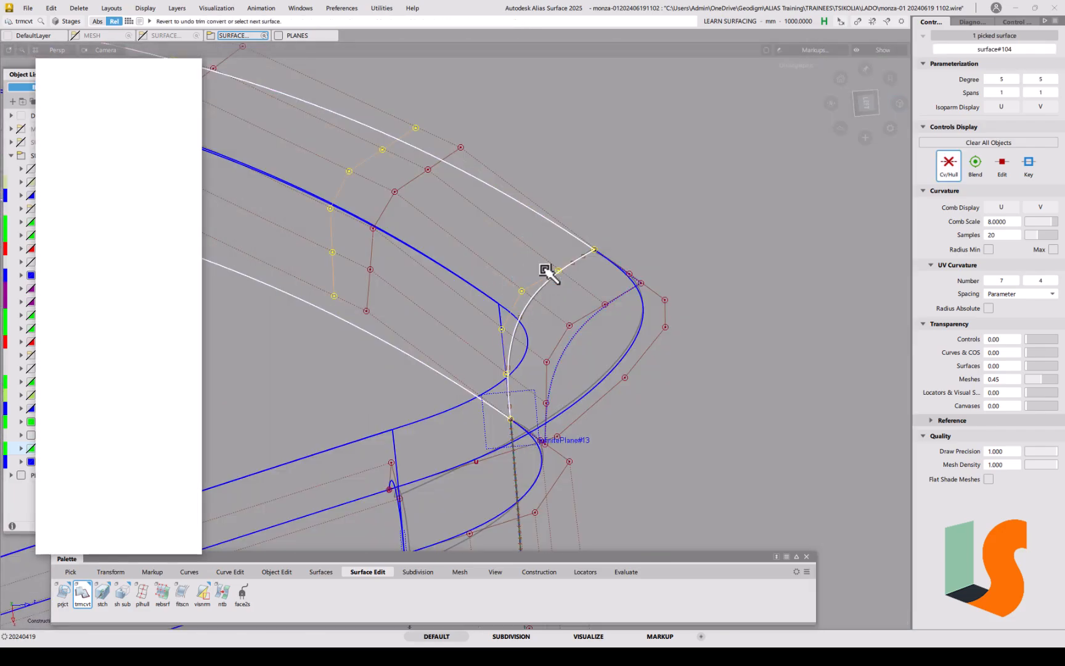
key(5)
key(5)
mouse_move(484, 254)
alt+shift+mouse_down()
mouse_move(557, 278)
mouse_move(601, 274)
mouse_move(602, 292)
mouse_move(545, 293)
alt+shift+mouse_up()
key(5)
alt+shift+middle_drag(545, 293, 647, 286)
key(5)
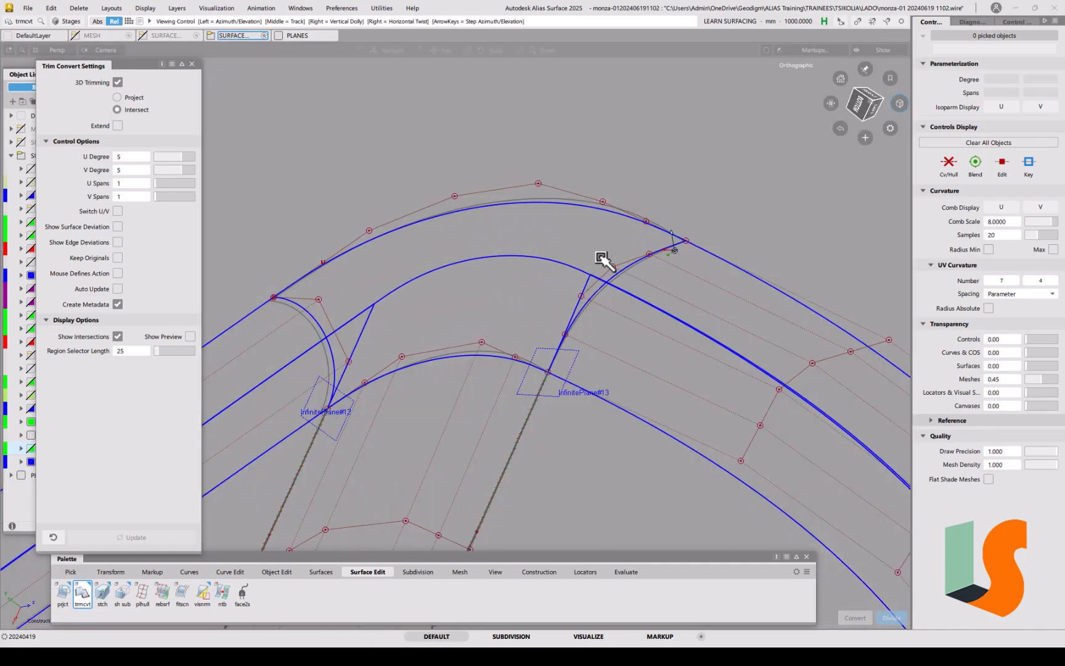
alt+shift+right_drag(598, 251, 487, 302)
alt+shift+middle_drag(487, 302, 603, 250)
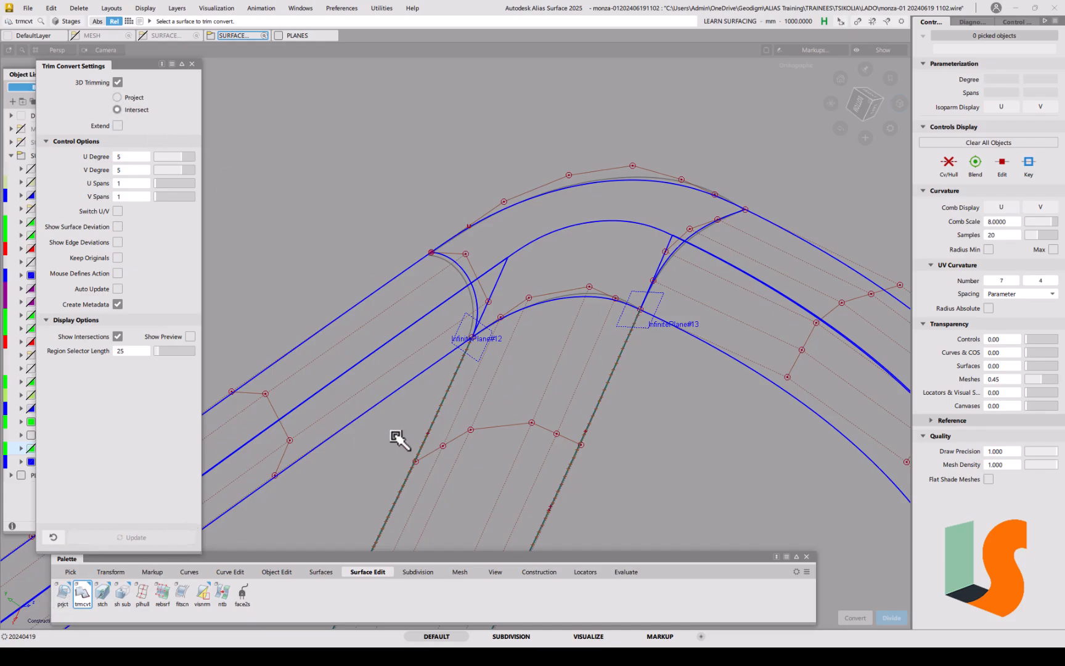
alt+shift+drag(618, 286, 557, 292)
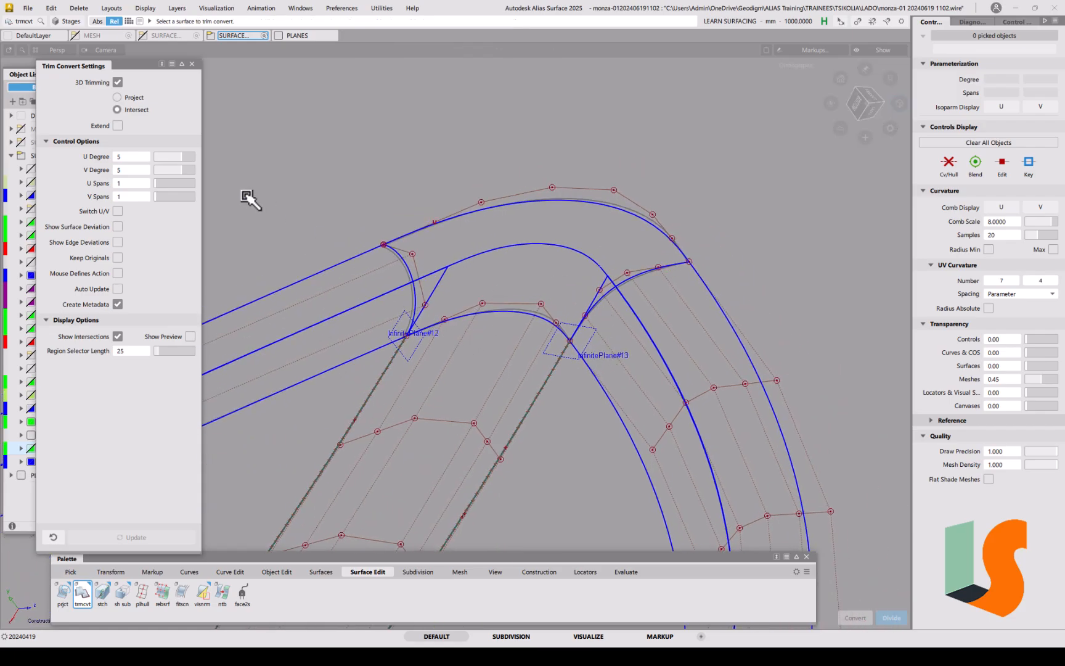
click(191, 64)
alt+shift+drag(419, 214, 483, 304)
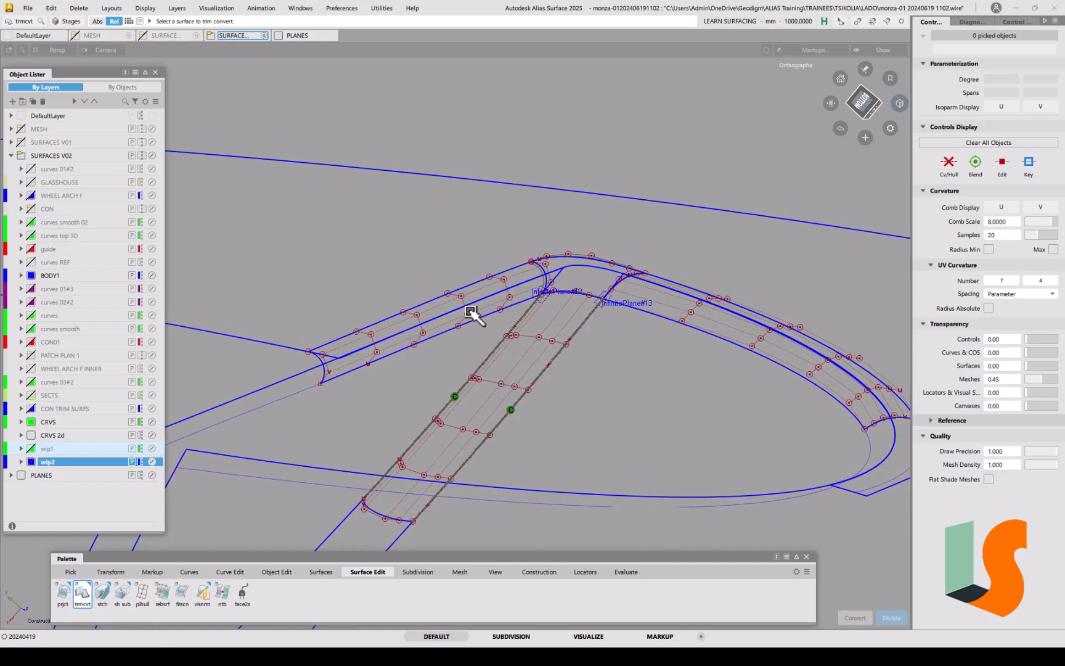
Step: Pick curve-on-surface draft_srf#16, display its edit points, then deselect it
alt+shift+right_drag(534, 270, 515, 287)
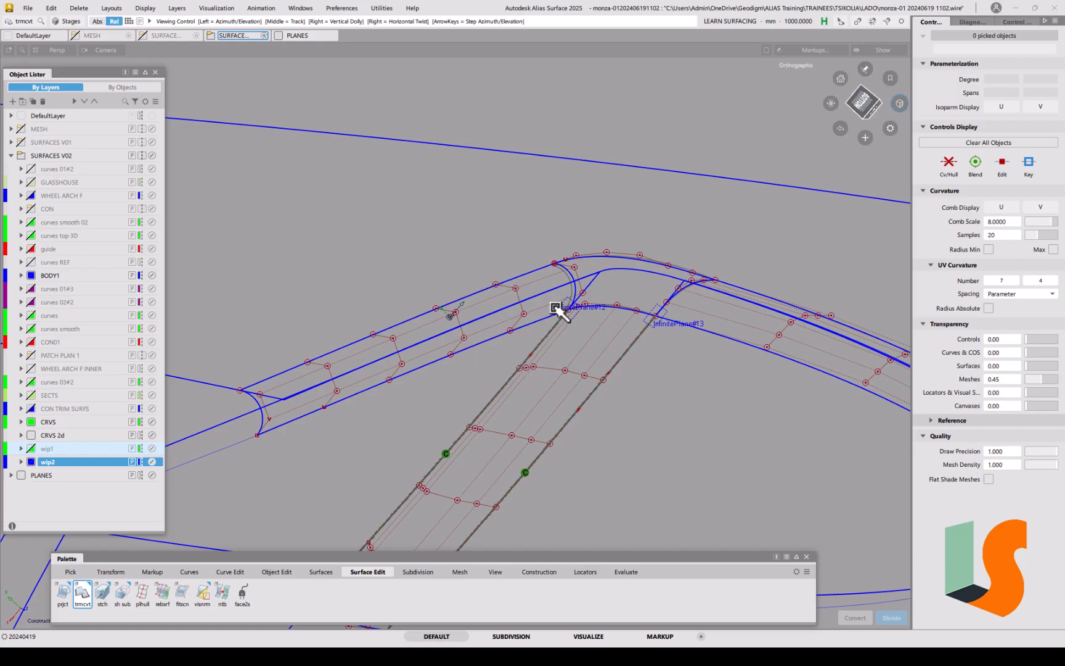
alt+shift+drag(555, 305, 557, 297)
alt+shift+right_drag(558, 298, 535, 332)
alt+shift+drag(536, 332, 487, 280)
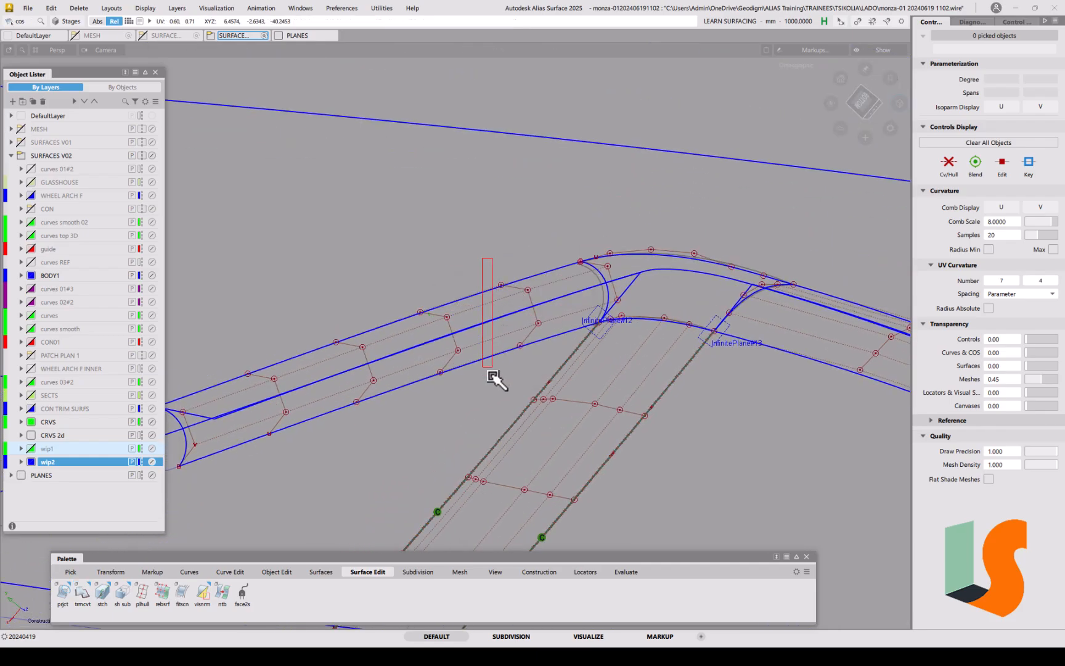
click(498, 376)
click(1002, 164)
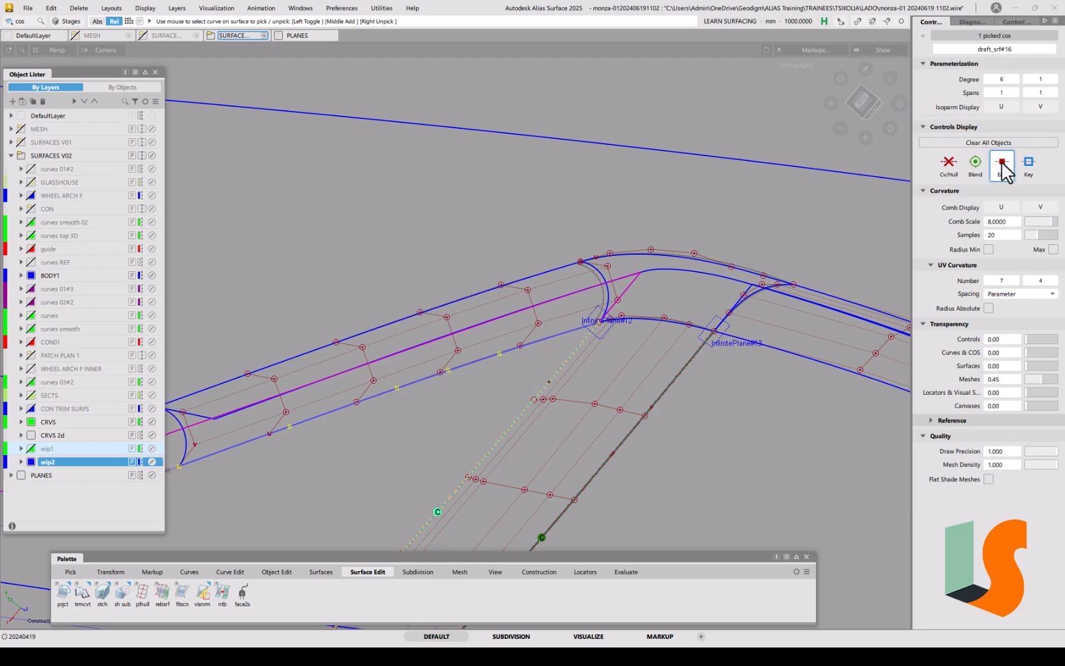
alt+shift+drag(521, 289, 614, 252)
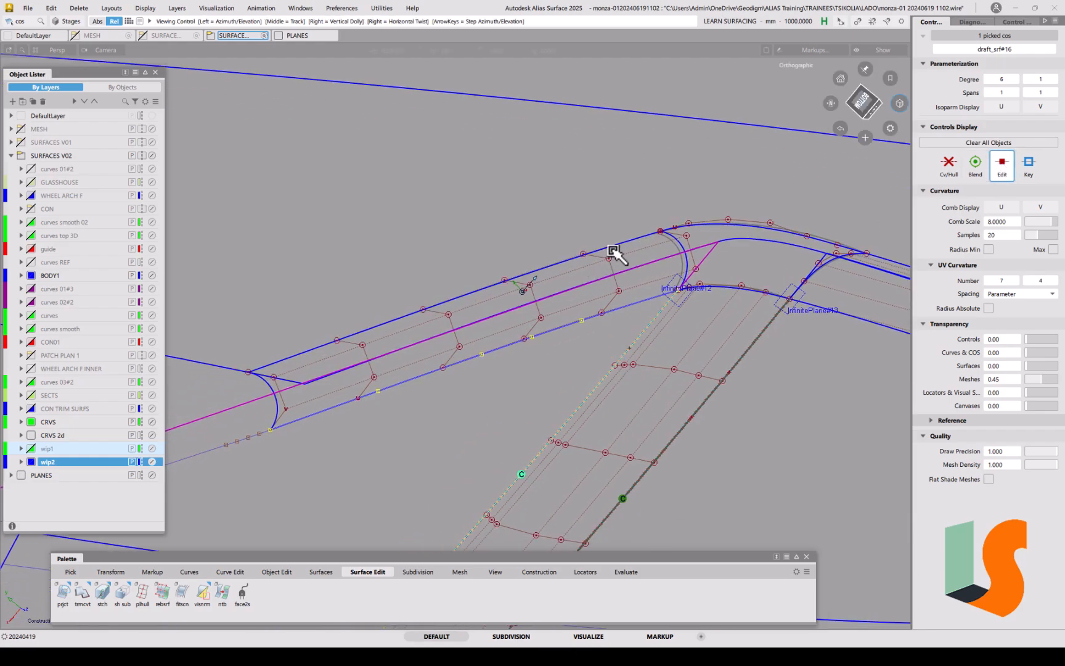
click(486, 349)
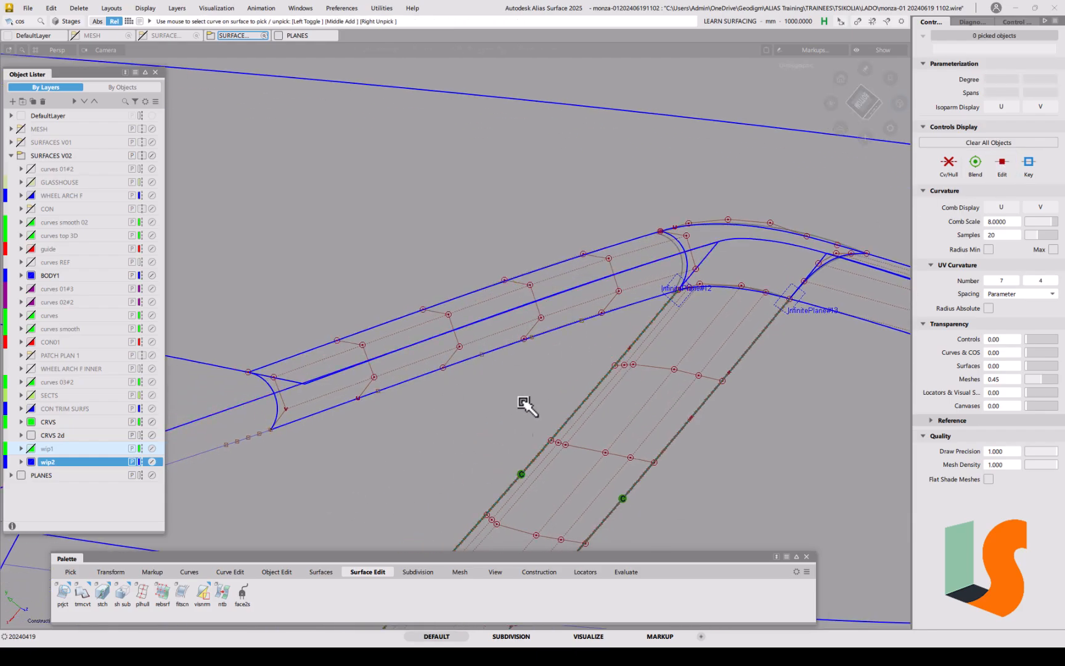
Step: Run srfcon and place continuity locators on the corner edge and the outer arch edge
click(624, 571)
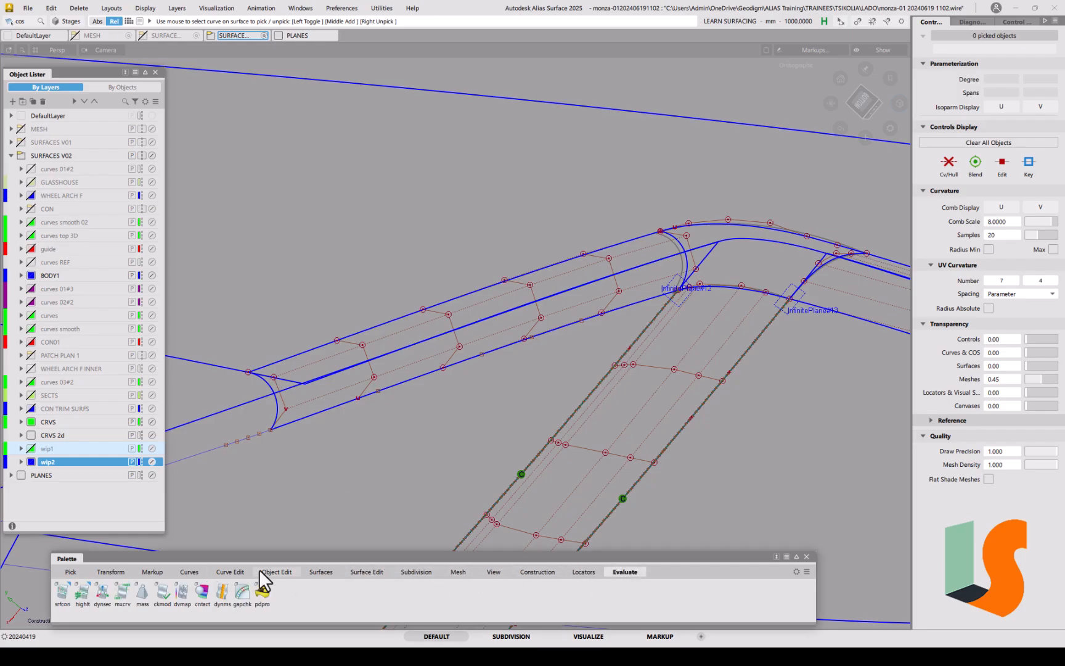
double_click(61, 593)
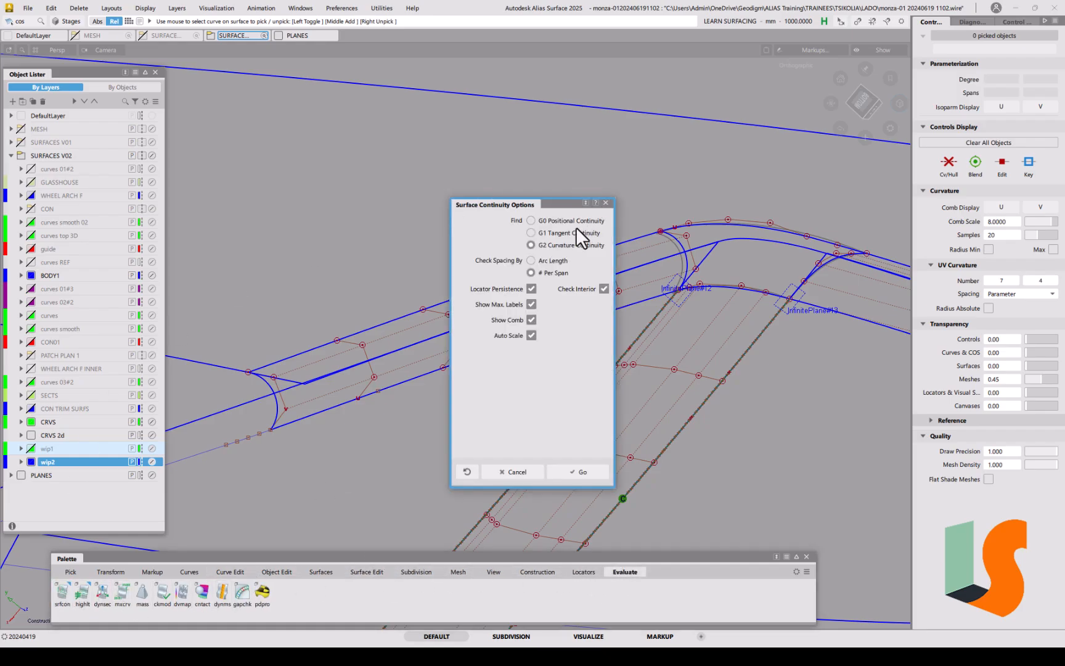
click(583, 471)
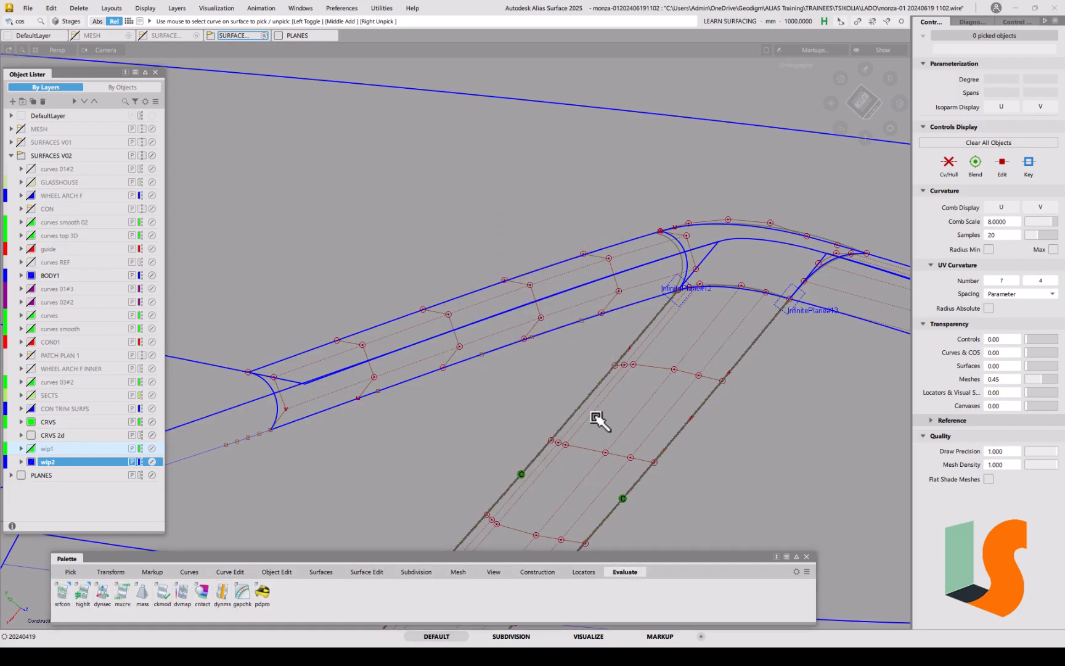
click(580, 322)
alt+shift+drag(580, 323, 627, 336)
alt+shift+drag(737, 333, 684, 276)
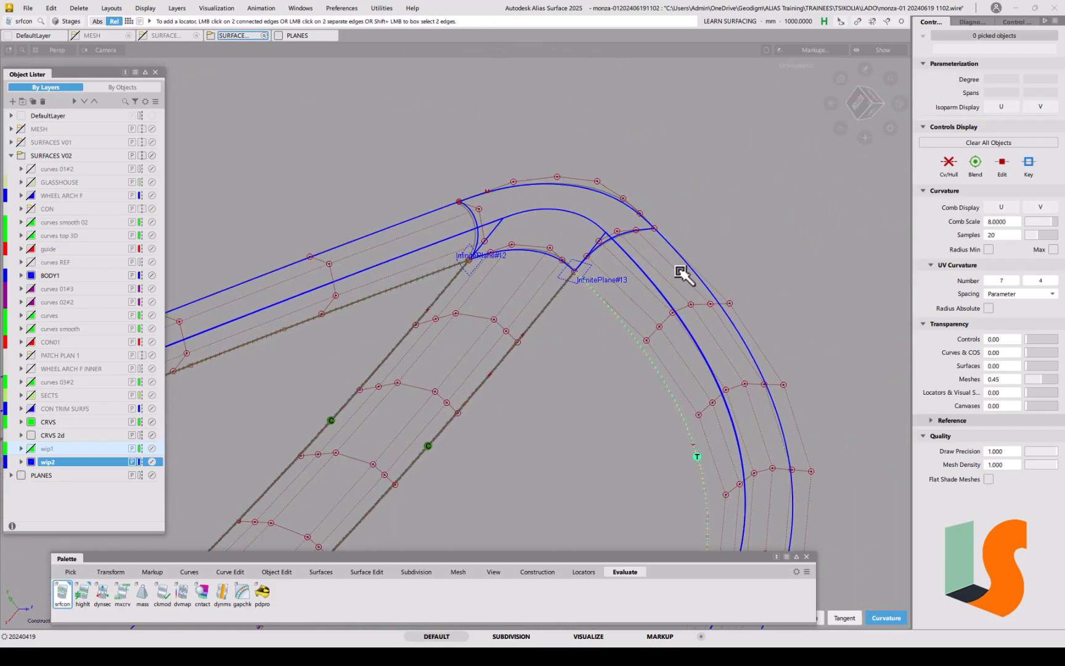
click(686, 264)
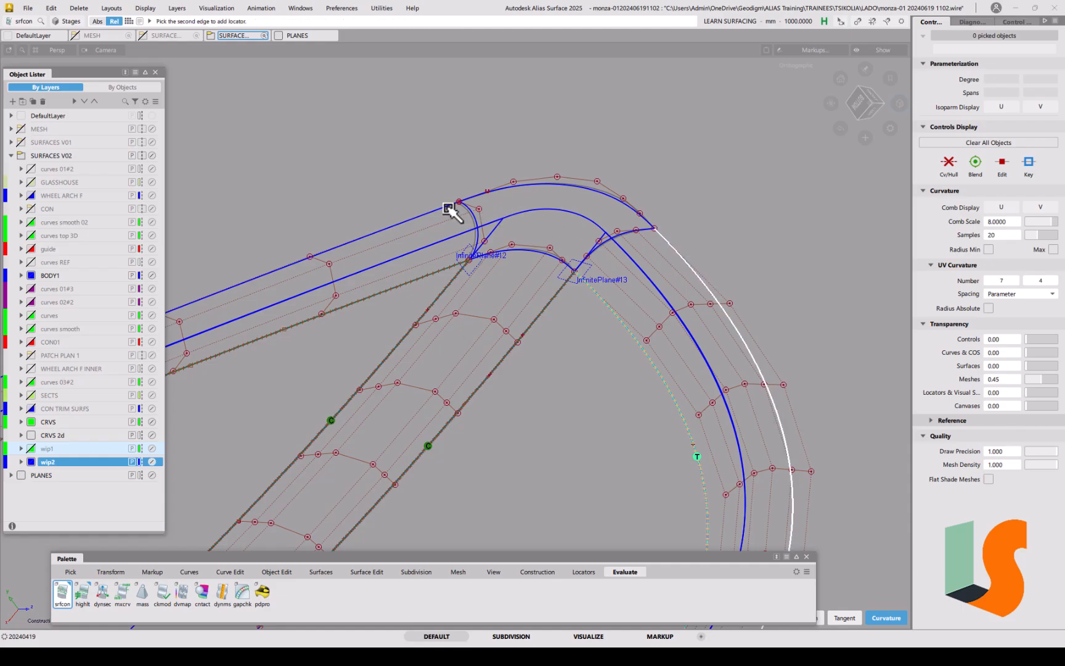
alt+shift+drag(521, 341, 486, 265)
alt+shift+middle_drag(485, 265, 634, 271)
alt+shift+right_drag(524, 266, 501, 304)
click(276, 572)
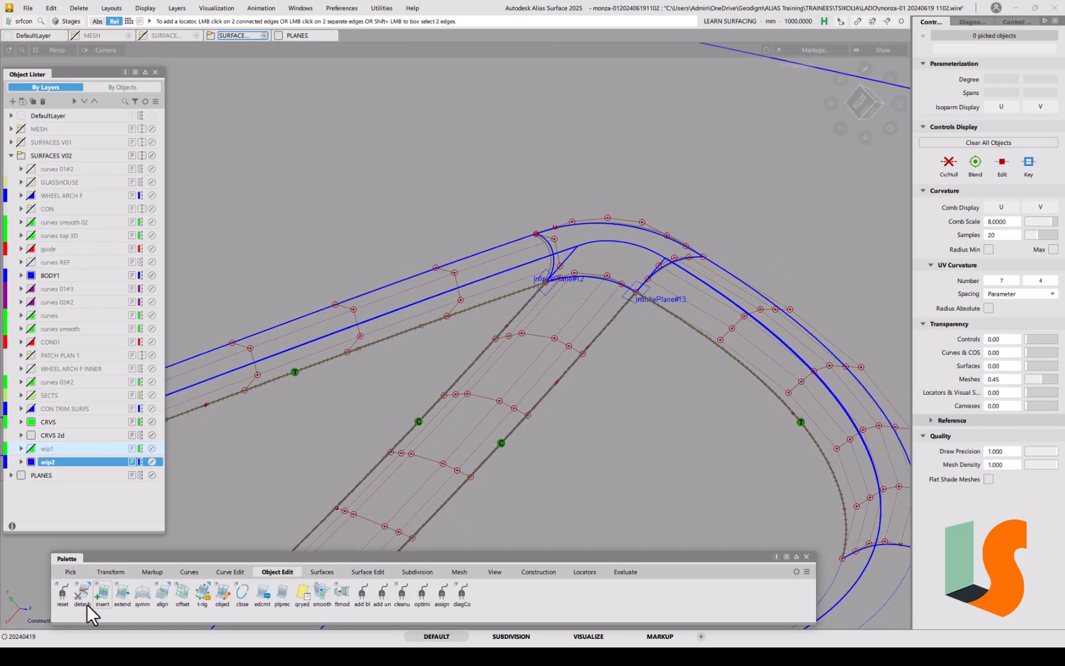
Step: Align the first corner surface edge to the neighbouring blue curve by projection
double_click(163, 592)
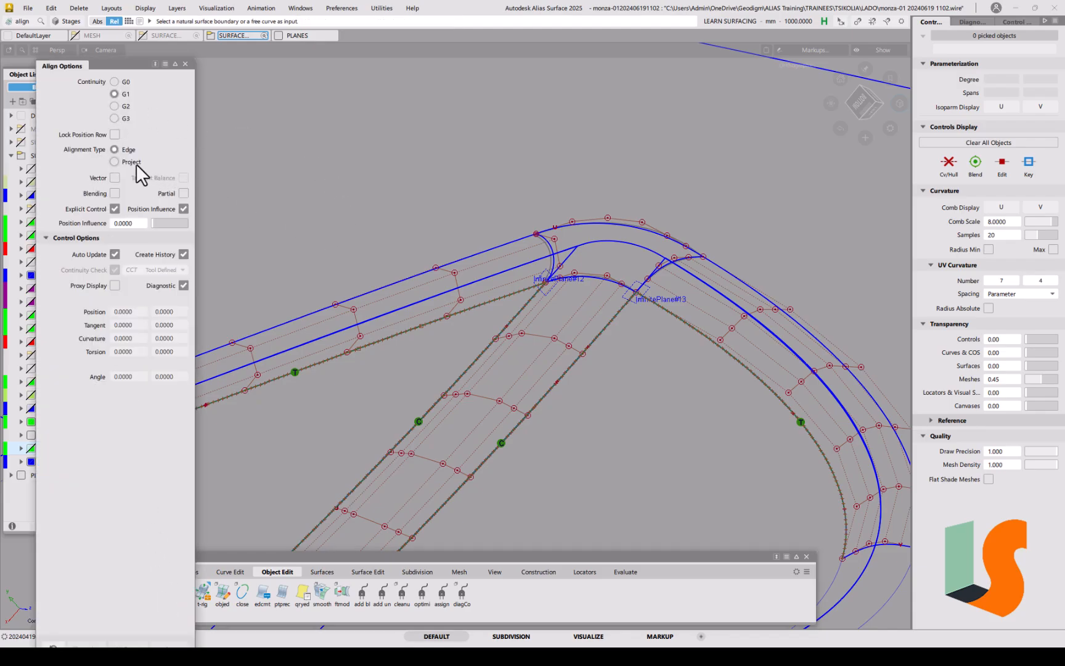
click(115, 162)
alt+shift+middle_drag(310, 307, 471, 261)
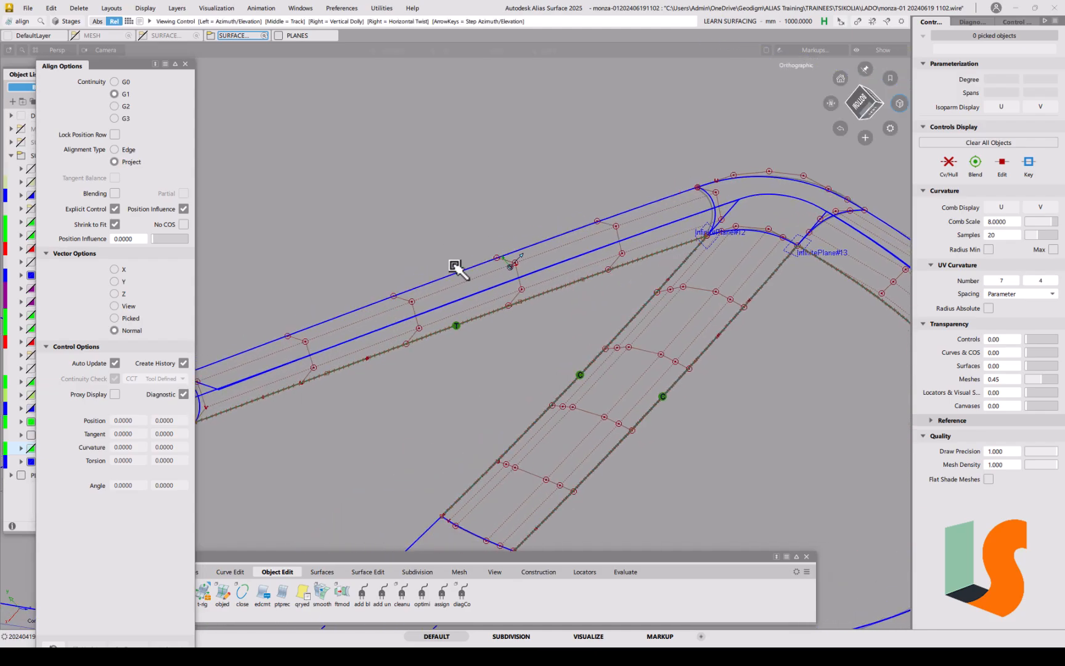
click(433, 282)
alt+shift+middle_drag(403, 252, 539, 200)
alt+shift+right_drag(539, 200, 519, 208)
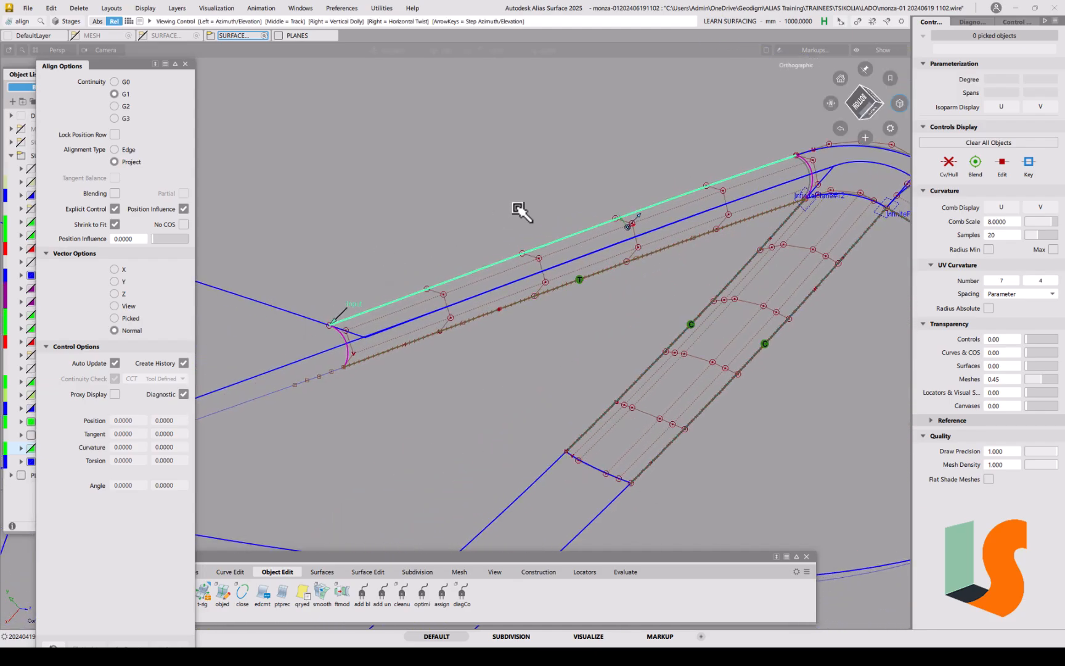
click(304, 315)
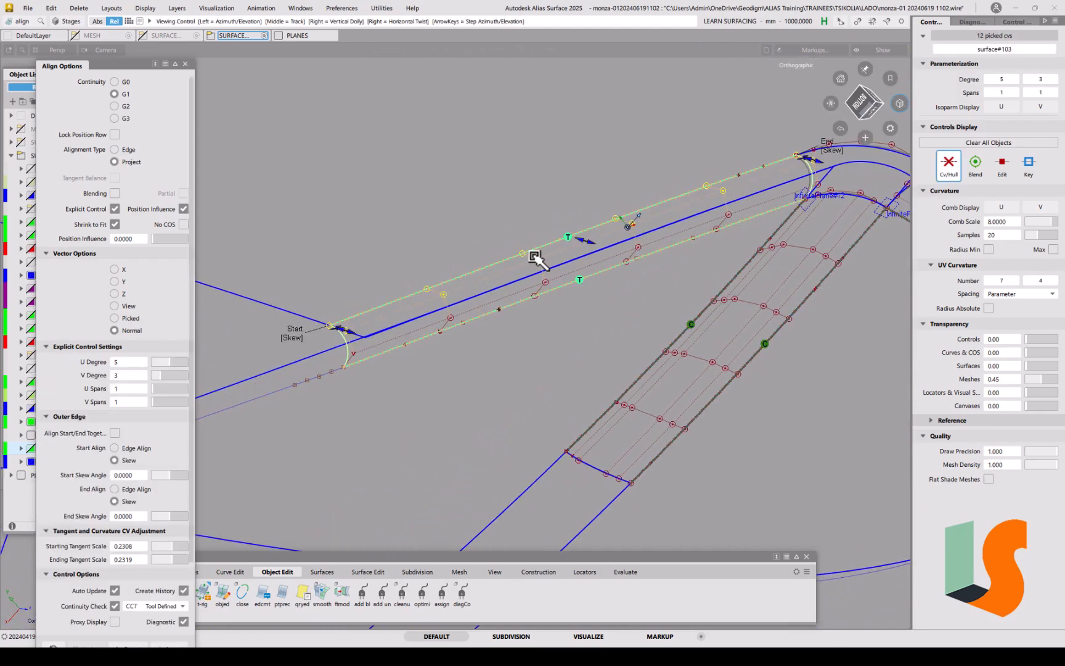
Step: Align the other corner's outer edge to the blue curve with G2 curvature continuity
alt+shift+middle_drag(535, 250, 458, 284)
alt+shift+middle_drag(602, 229, 364, 277)
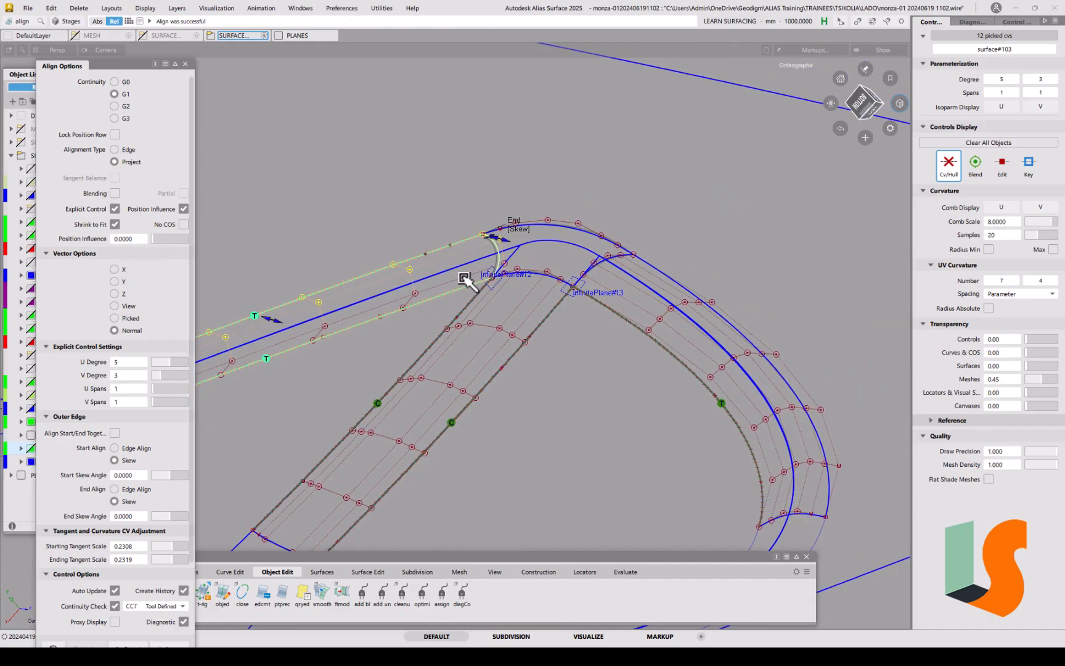
alt+shift+drag(491, 290, 548, 284)
alt+shift+middle_drag(575, 254, 475, 286)
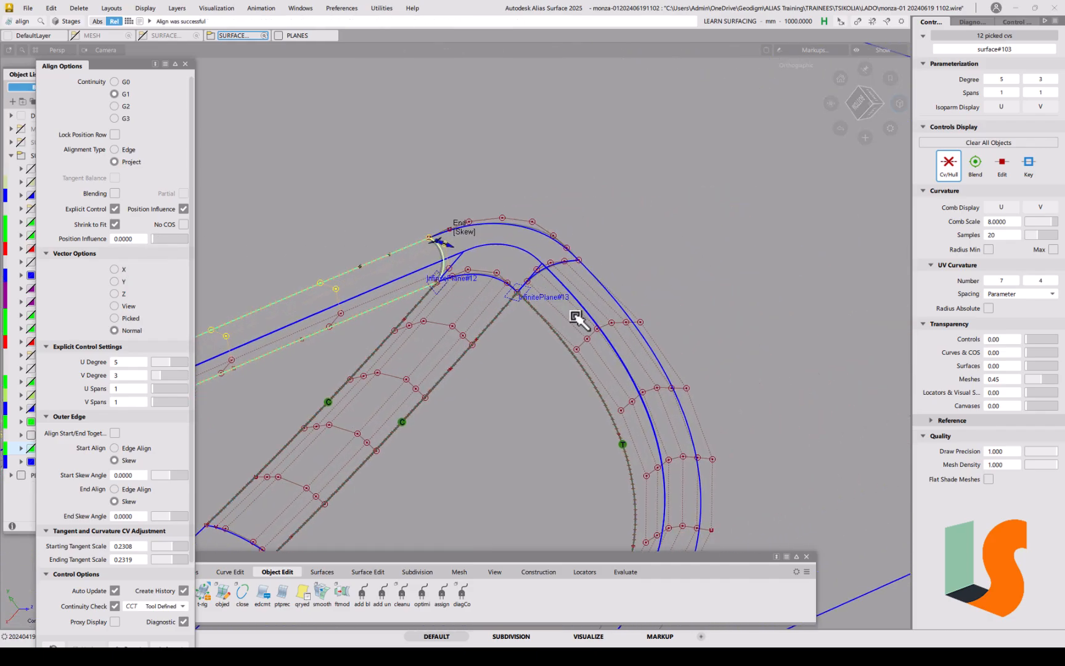
click(593, 281)
click(594, 280)
alt+shift+right_drag(604, 232, 611, 398)
click(609, 429)
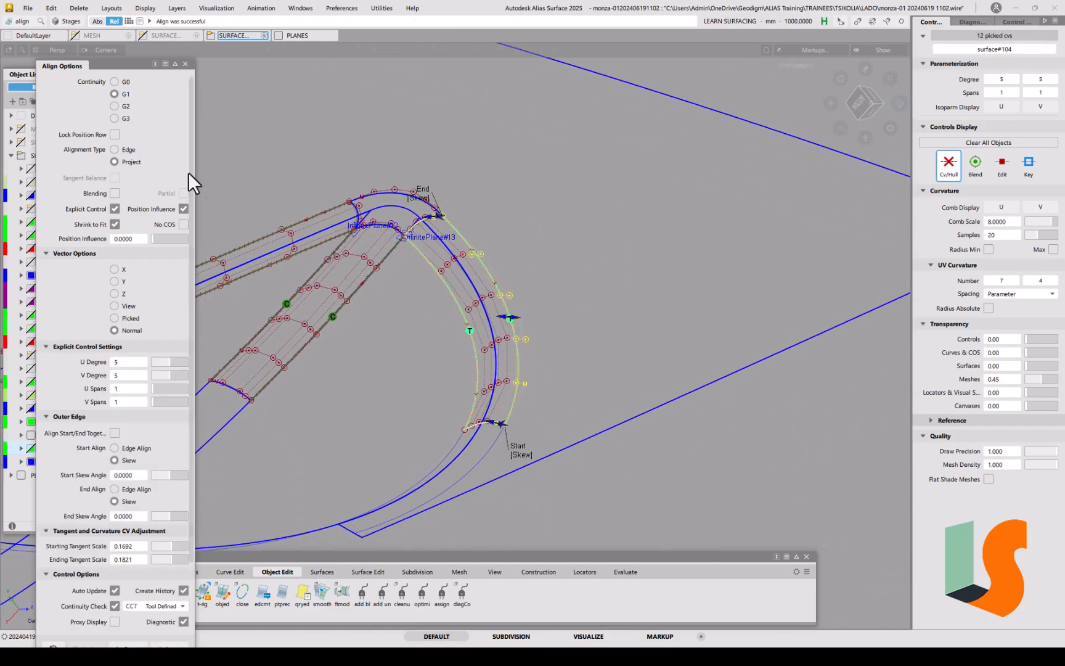
click(125, 108)
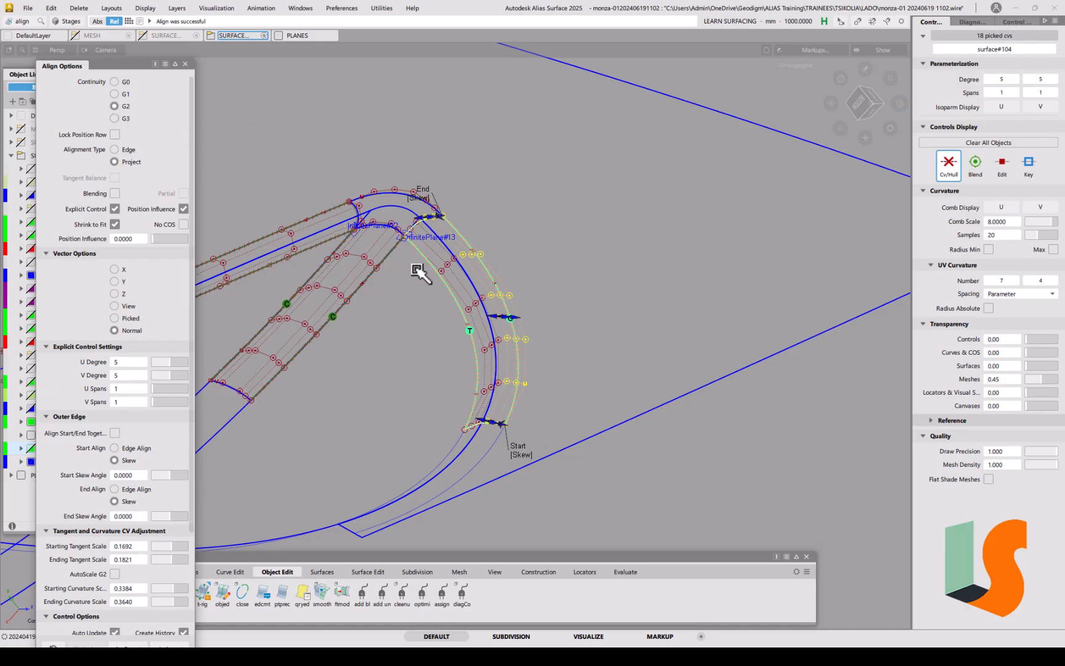
click(440, 297)
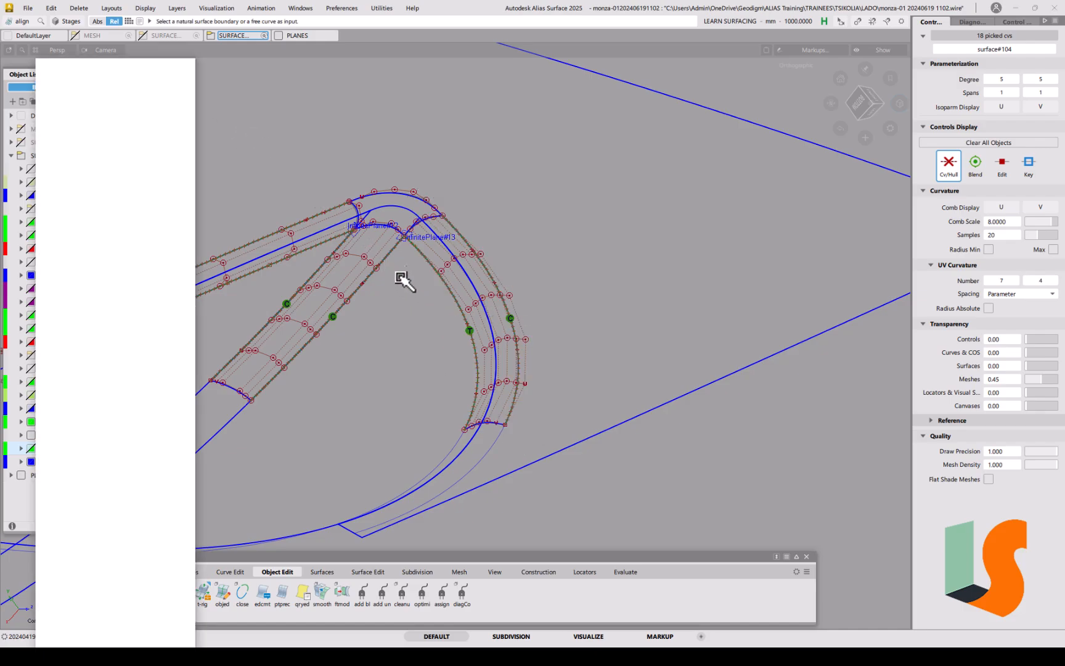
Step: Zoom and orbit in to inspect the aligned corner blend
alt+shift+right_drag(402, 288, 440, 216)
alt+shift+middle_drag(440, 216, 519, 309)
alt+shift+right_drag(396, 250, 548, 268)
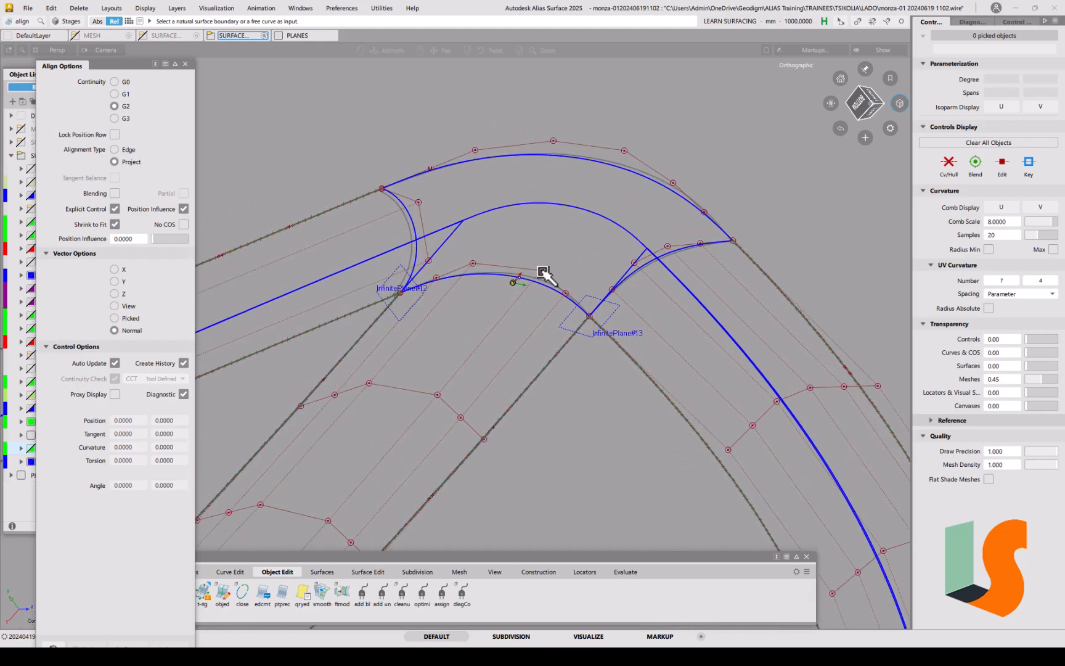
mouse_move(530, 291)
alt+shift+mouse_down()
mouse_move(476, 279)
mouse_move(524, 300)
alt+shift+mouse_up()
alt+shift+middle_drag(523, 301, 572, 353)
alt+shift+drag(531, 292, 523, 333)
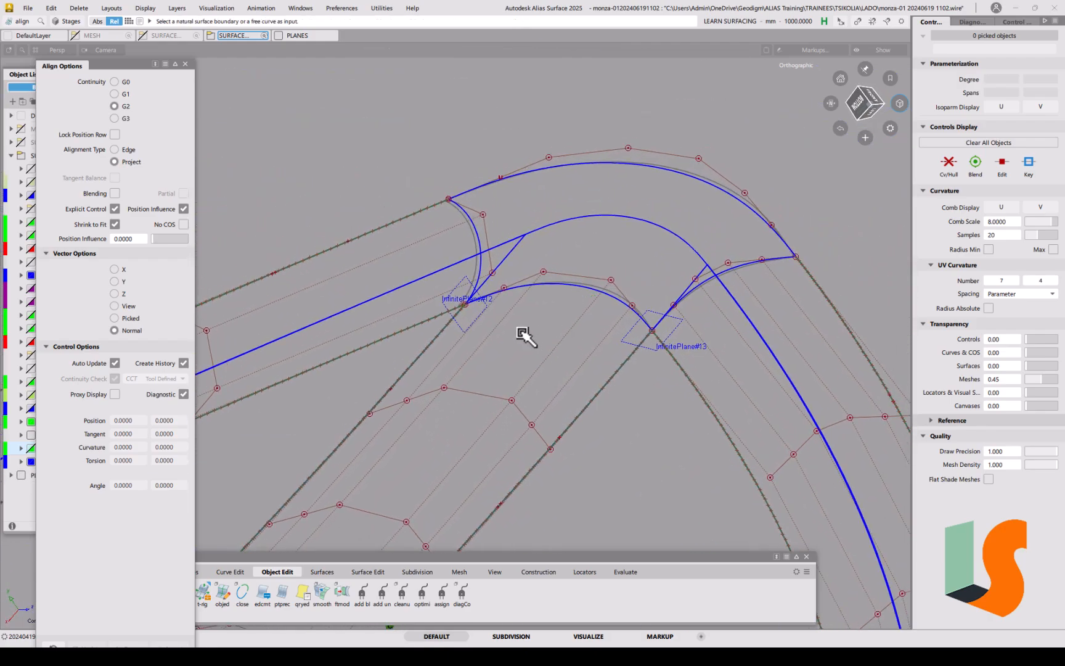
Step: Close the align options and start a new four-sided square surface
click(187, 61)
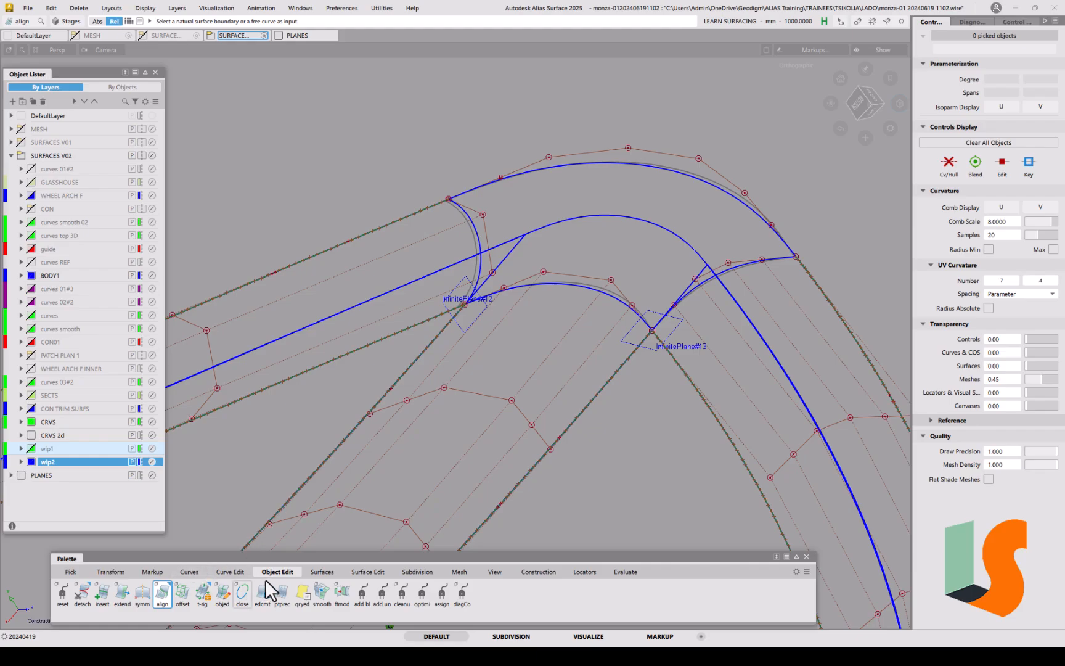
click(321, 572)
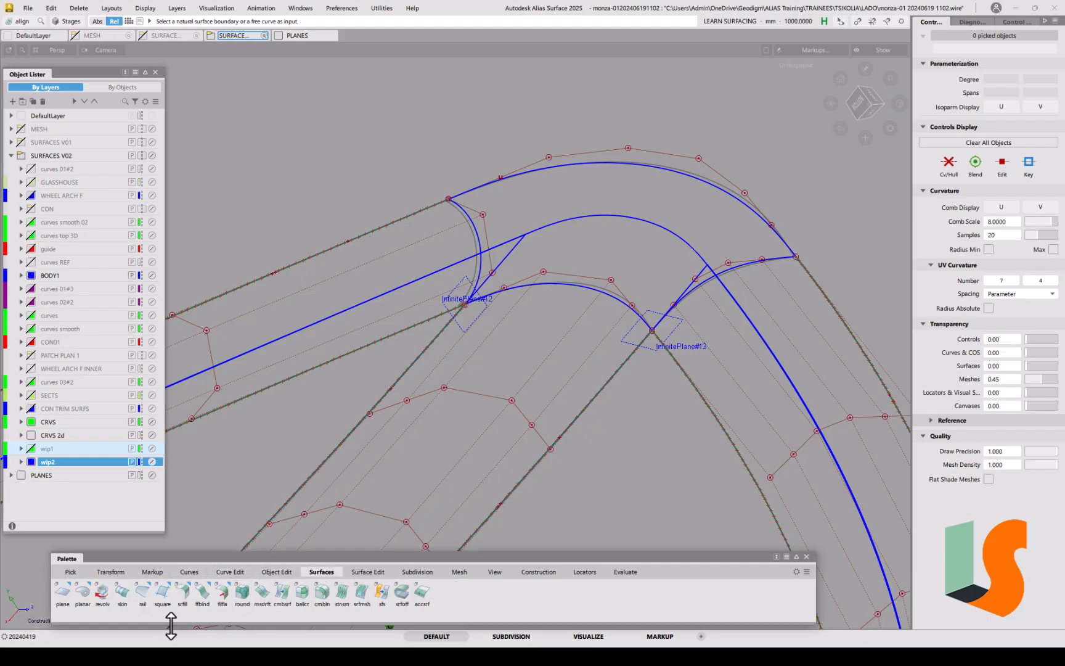
click(163, 594)
Step: Set Square boundaries 1–3 to G0 Position, G2 Curvature and G1 Tangent, leaving boundary 4 at Tangent Angle
click(154, 95)
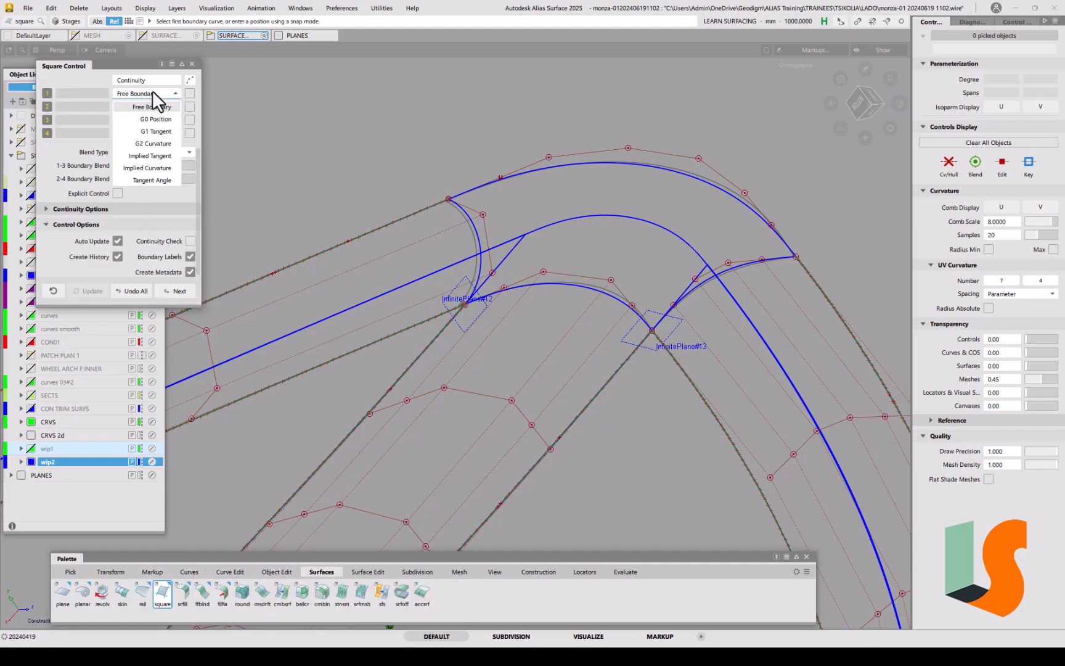
click(147, 119)
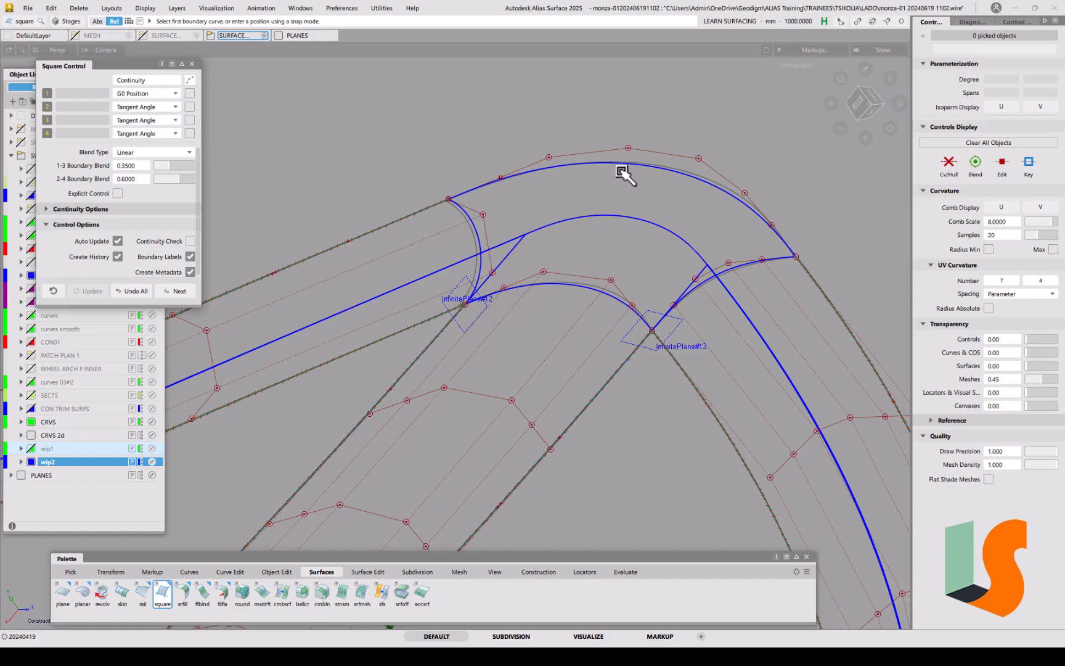
click(160, 107)
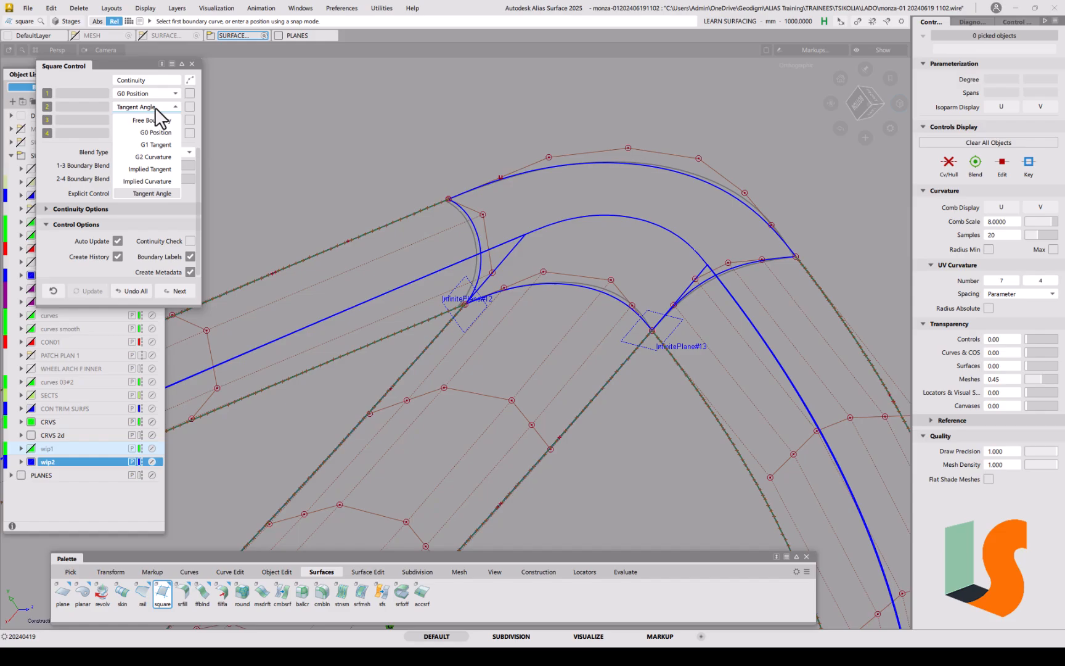
click(153, 157)
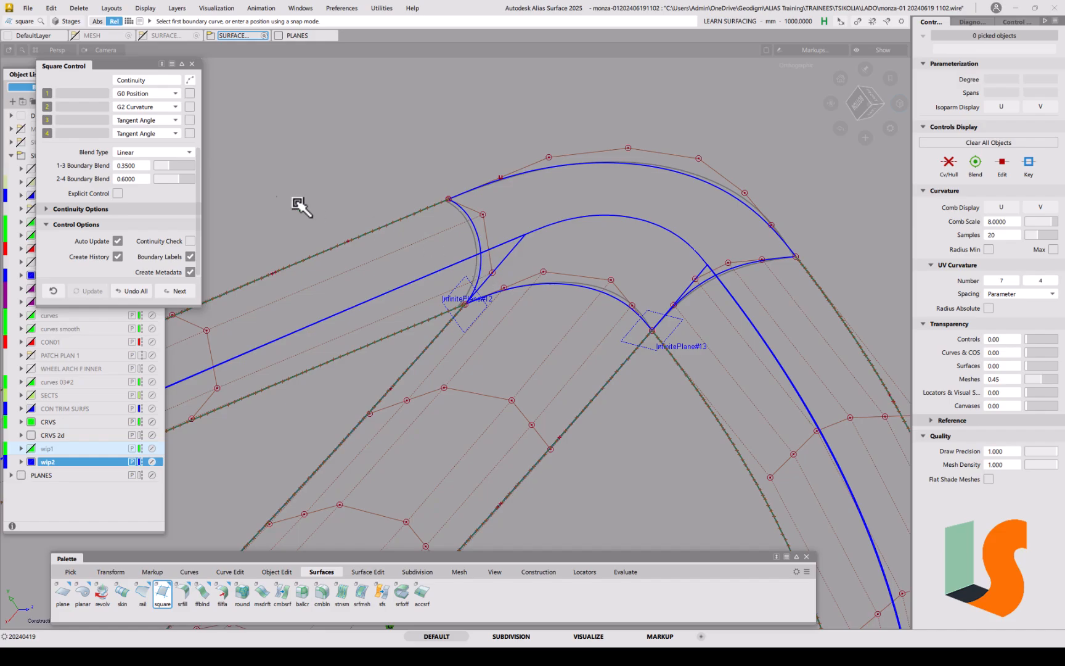
click(132, 119)
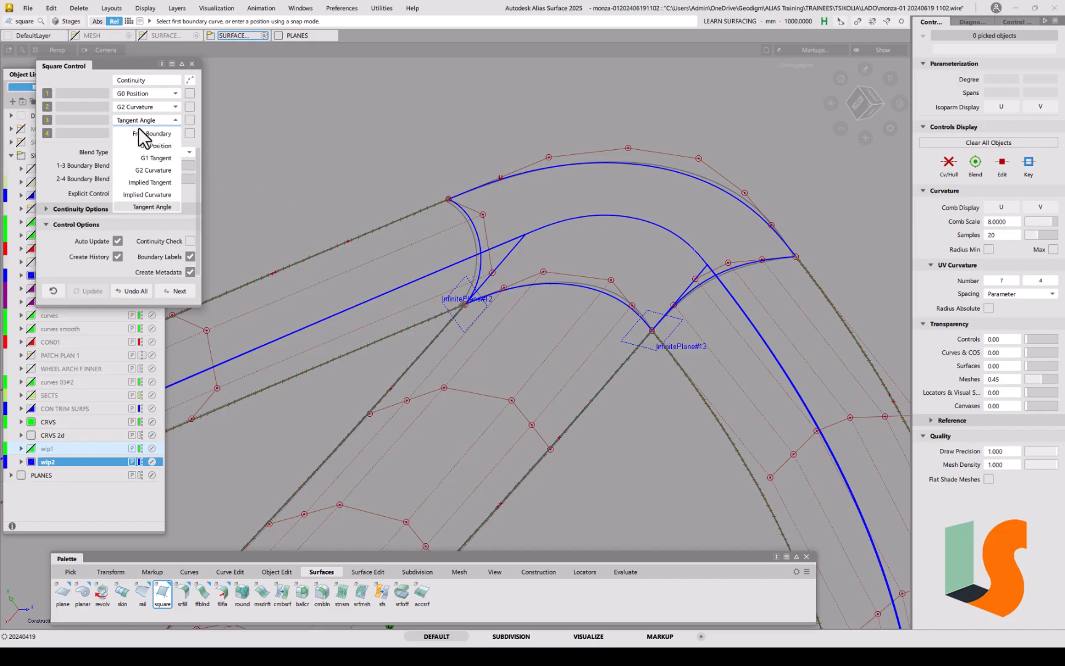
click(145, 162)
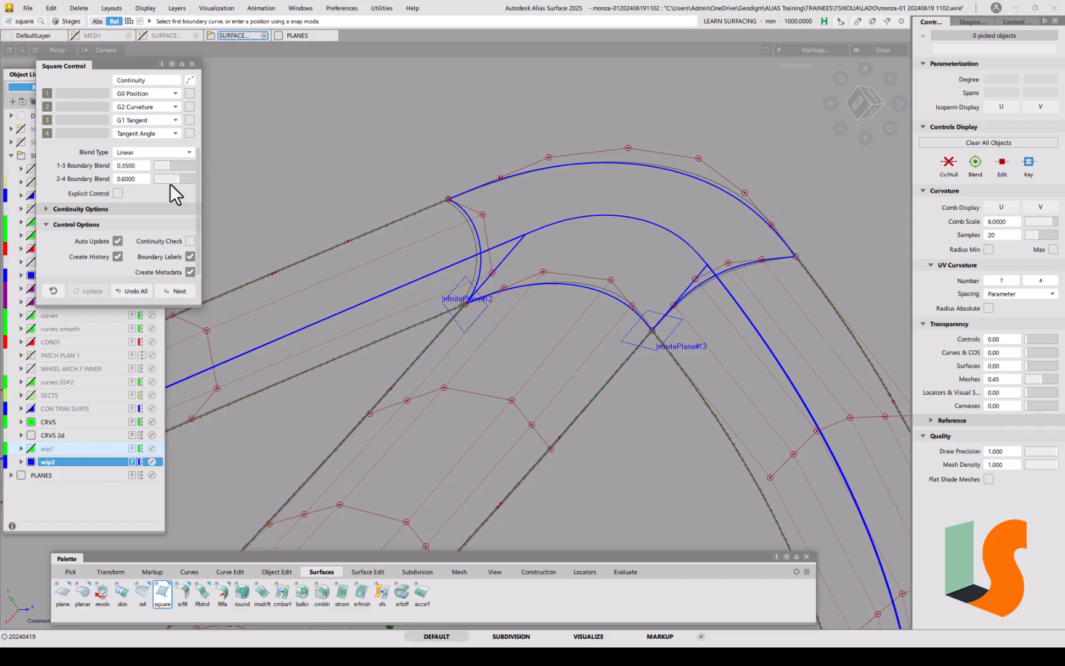
click(145, 133)
click(180, 78)
click(159, 65)
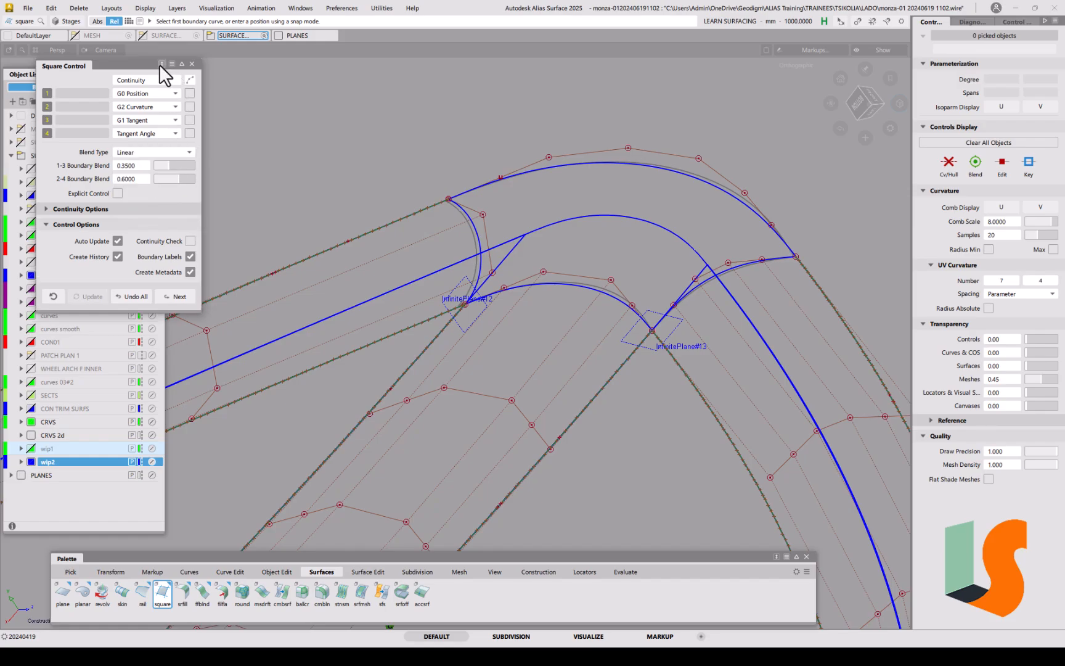
Step: Make boundary 4 colinear and set both the 1-3 and 2-4 boundary blends to 0.5
click(45, 209)
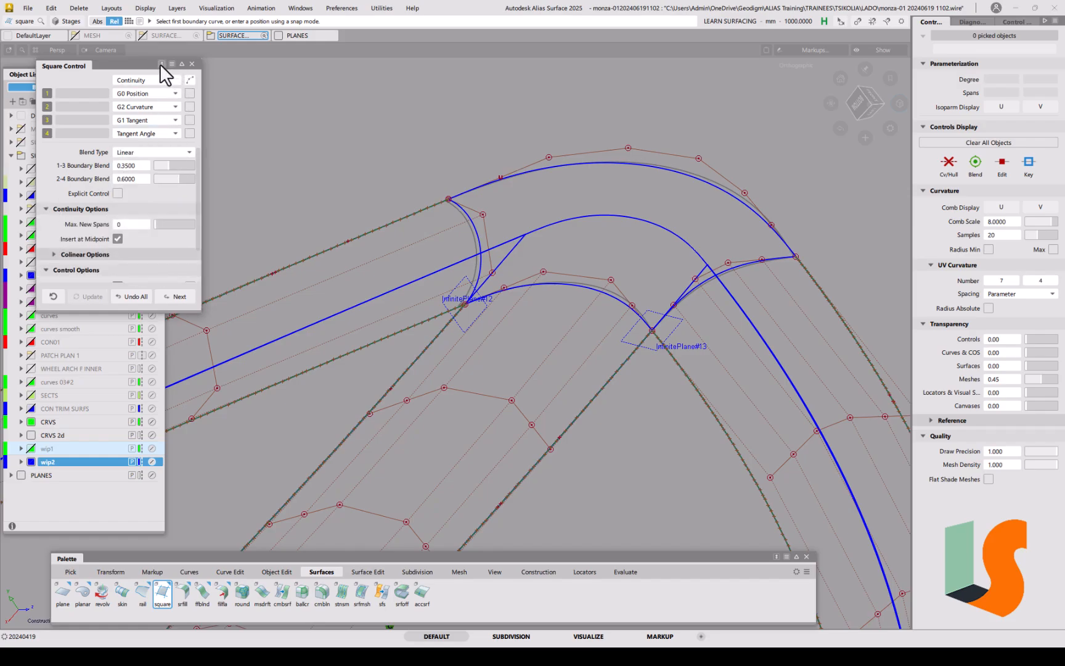
click(53, 254)
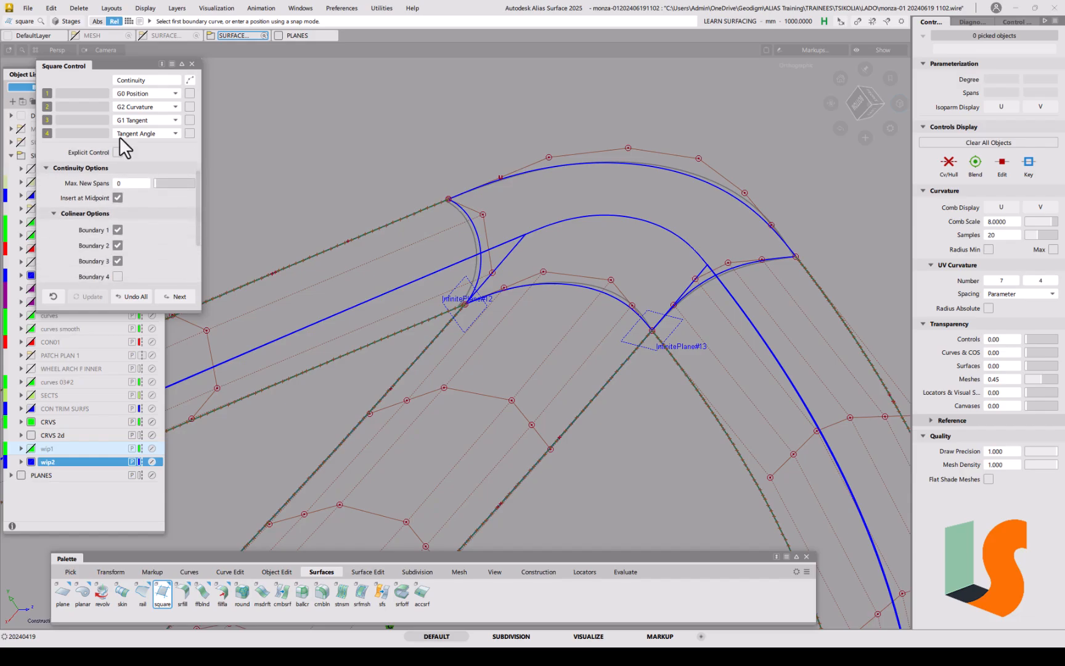
click(163, 64)
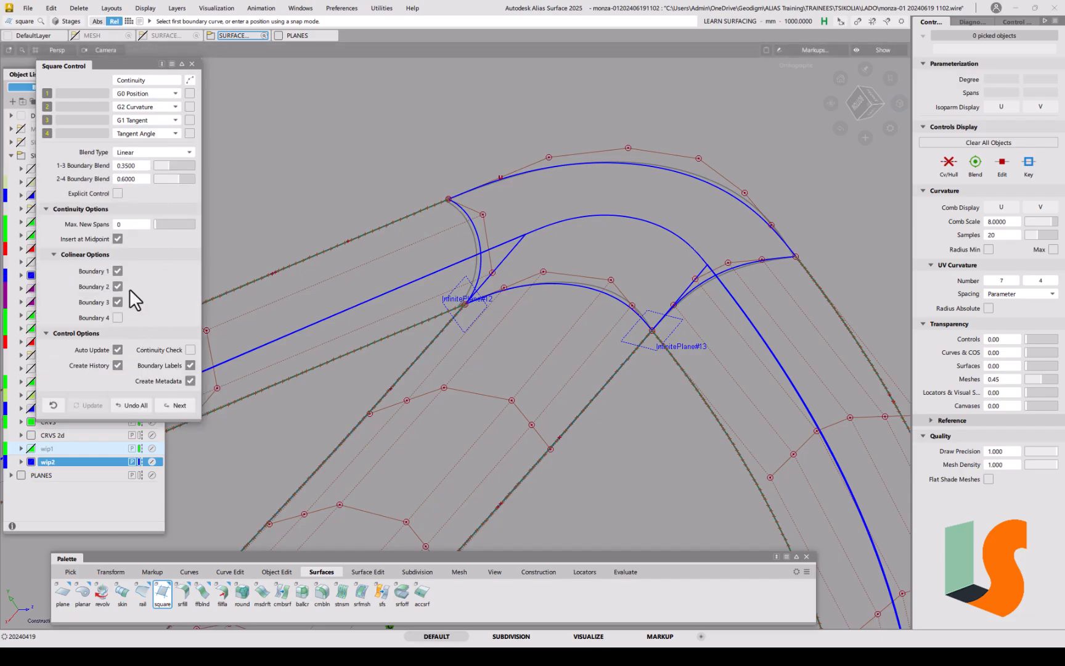
click(118, 317)
text(.5)
key(Tab)
text(0.5)
key(Return)
click(536, 171)
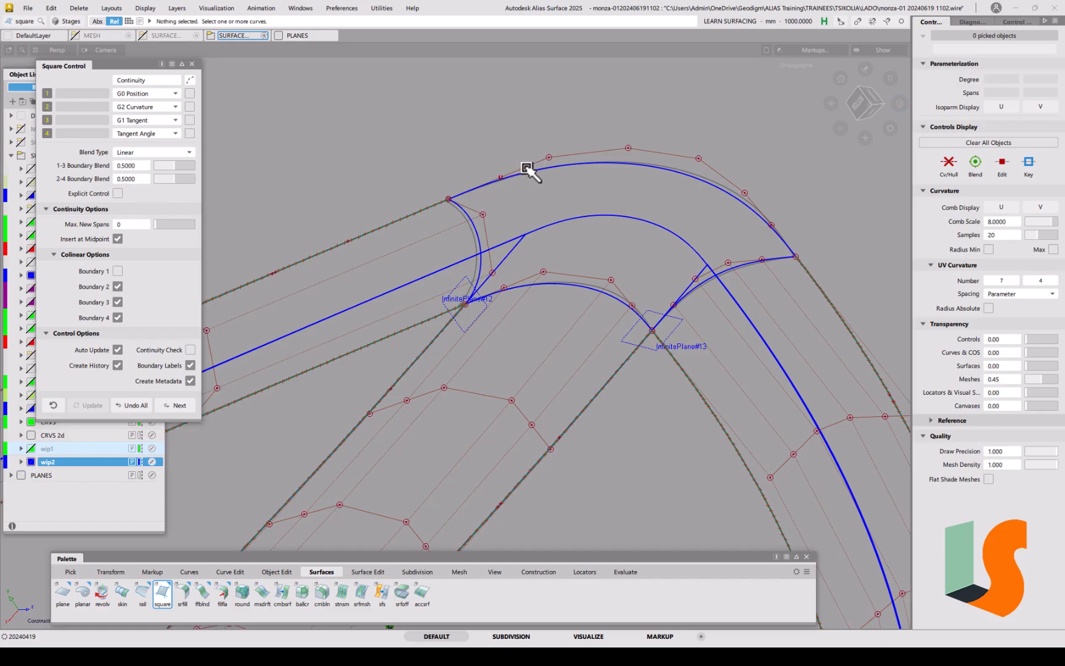
Step: Pick the top, left, inner and right arch curves as square boundaries 1–4
click(594, 163)
click(480, 234)
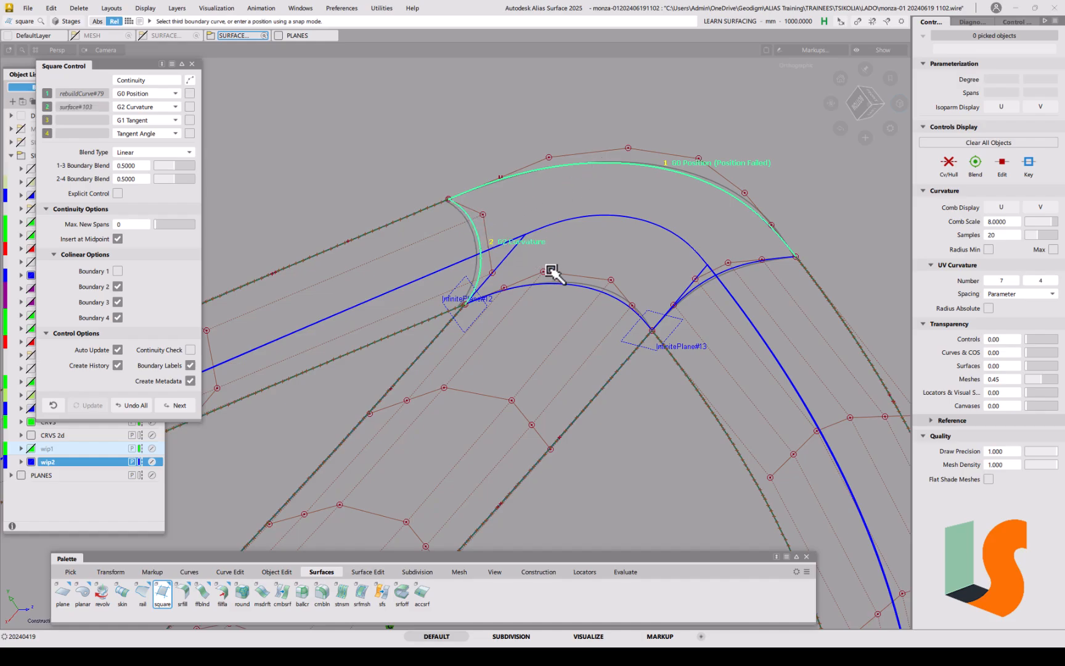
click(576, 286)
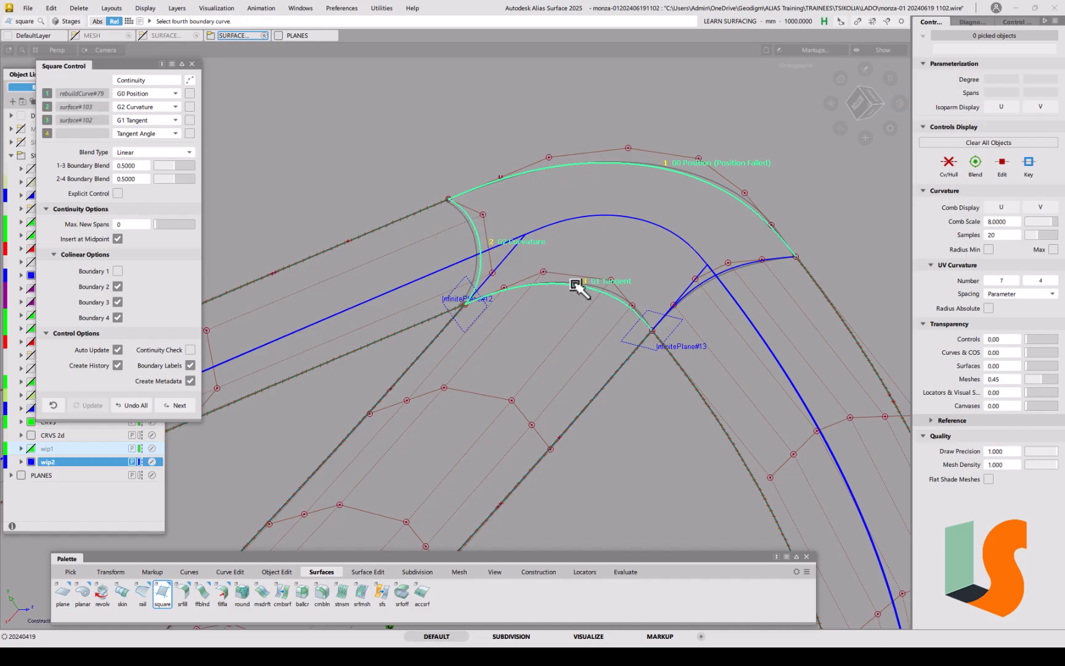
click(736, 269)
alt+shift+drag(691, 281, 573, 290)
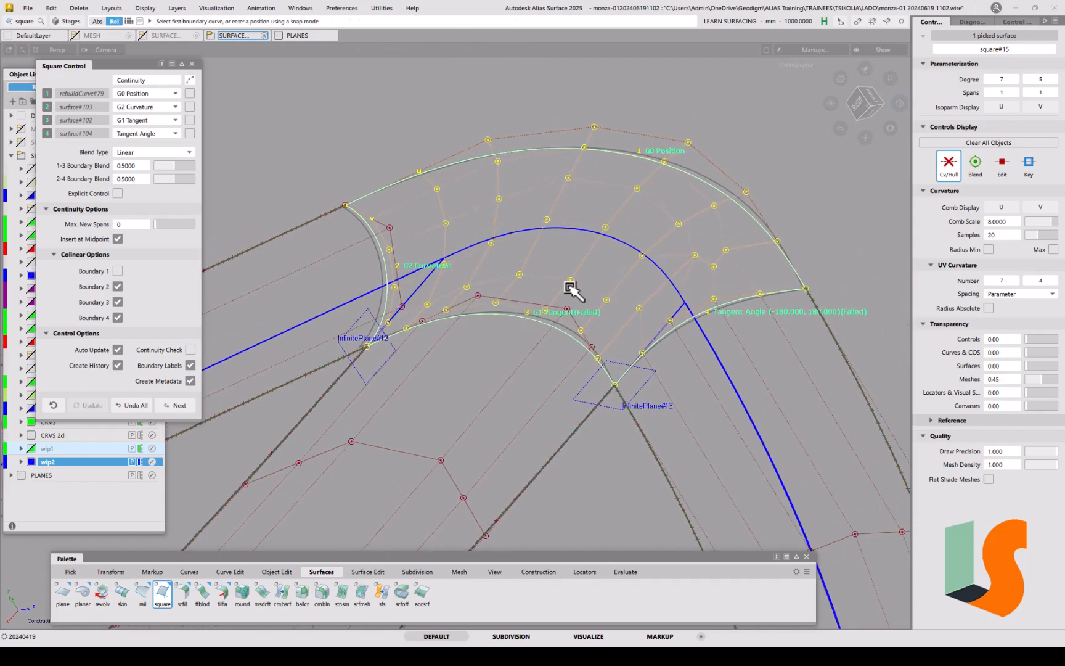
Step: Try G1 Tangent for boundary 4, then switch it to G2 Curvature
click(148, 133)
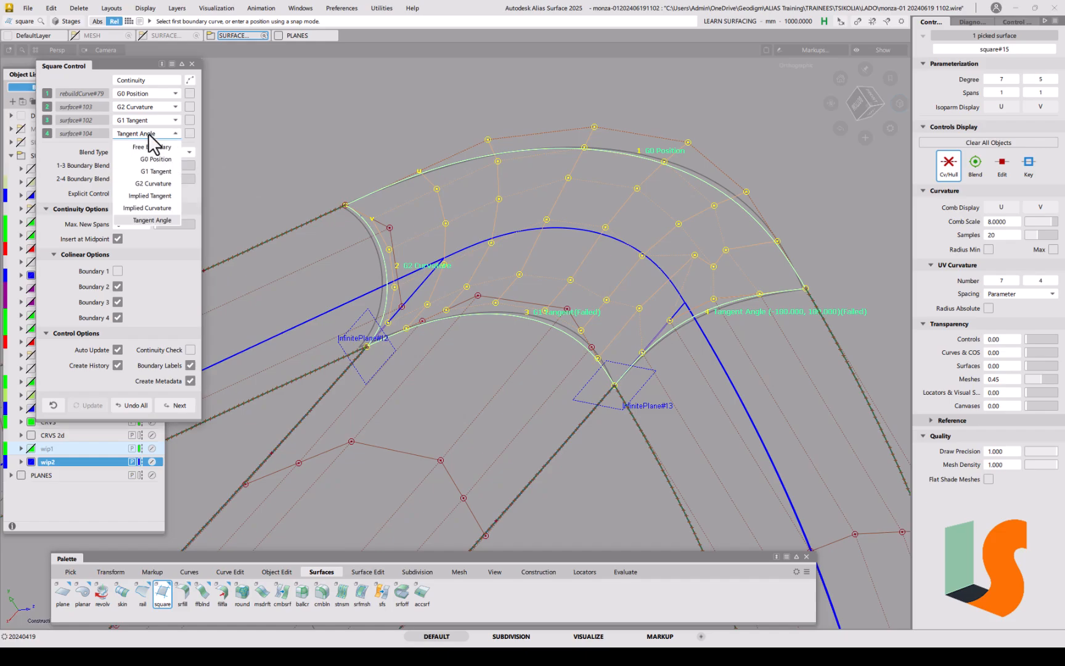
click(156, 172)
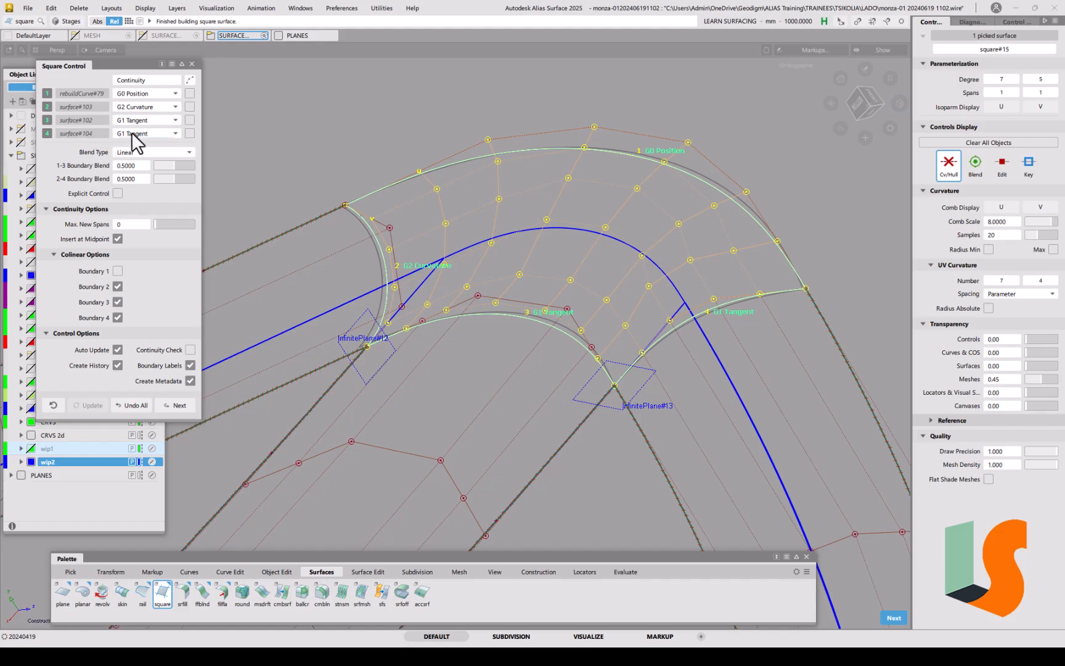
click(135, 131)
click(151, 188)
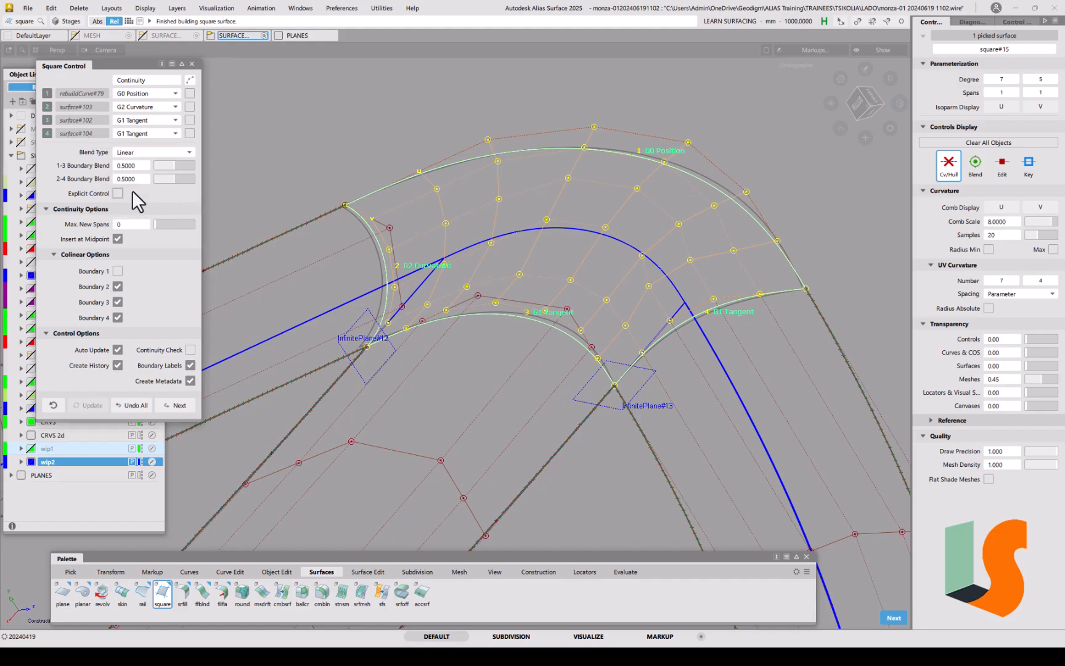
click(144, 133)
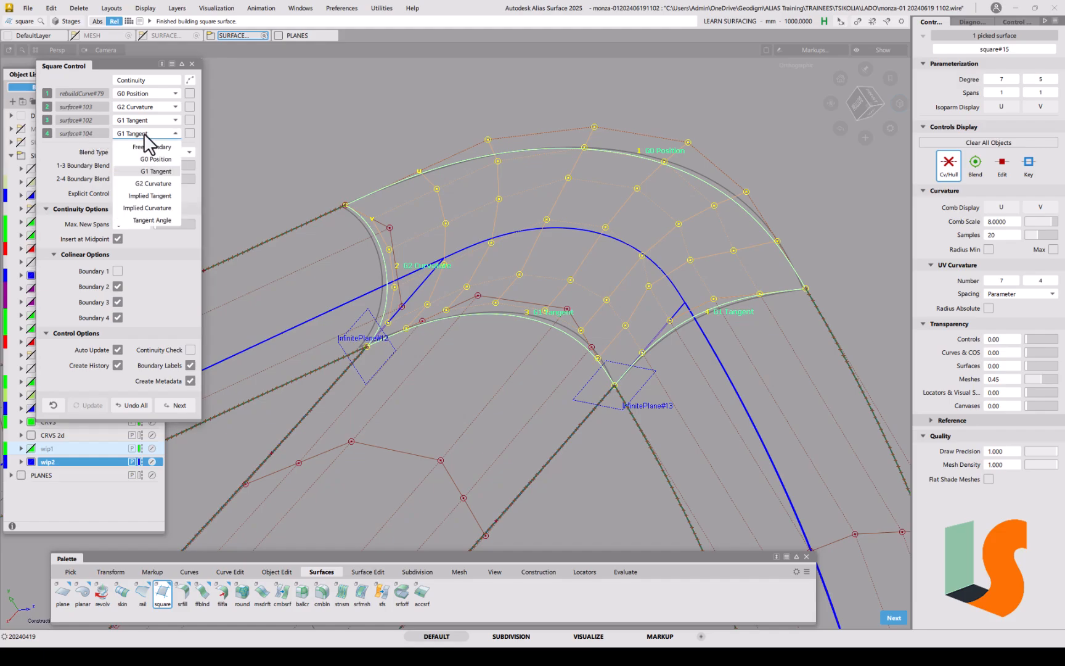
click(157, 188)
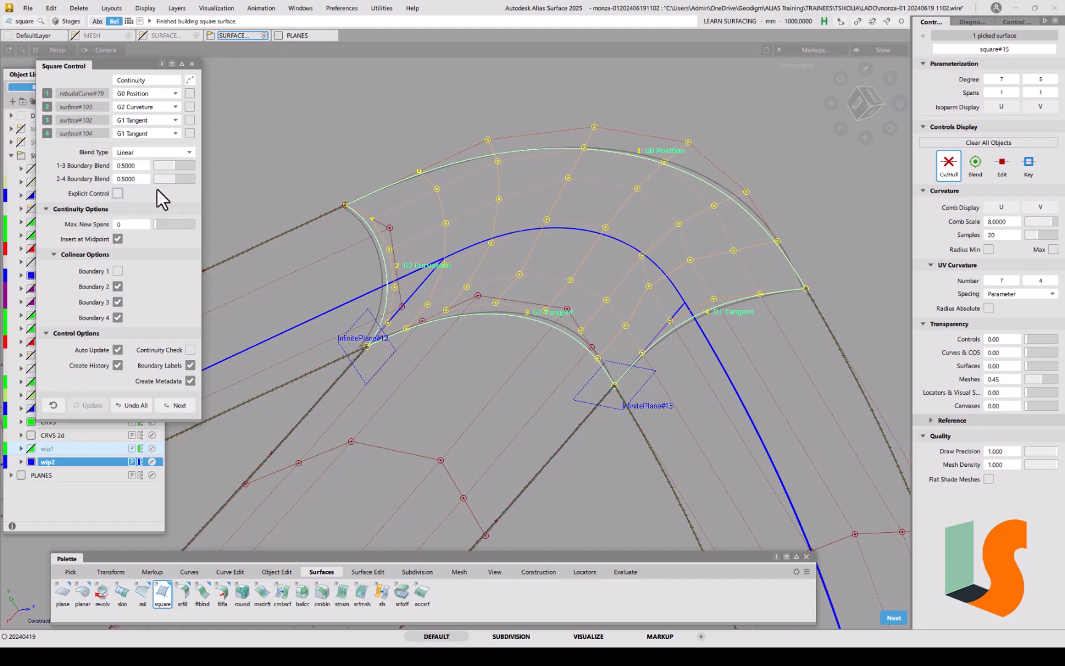
click(151, 135)
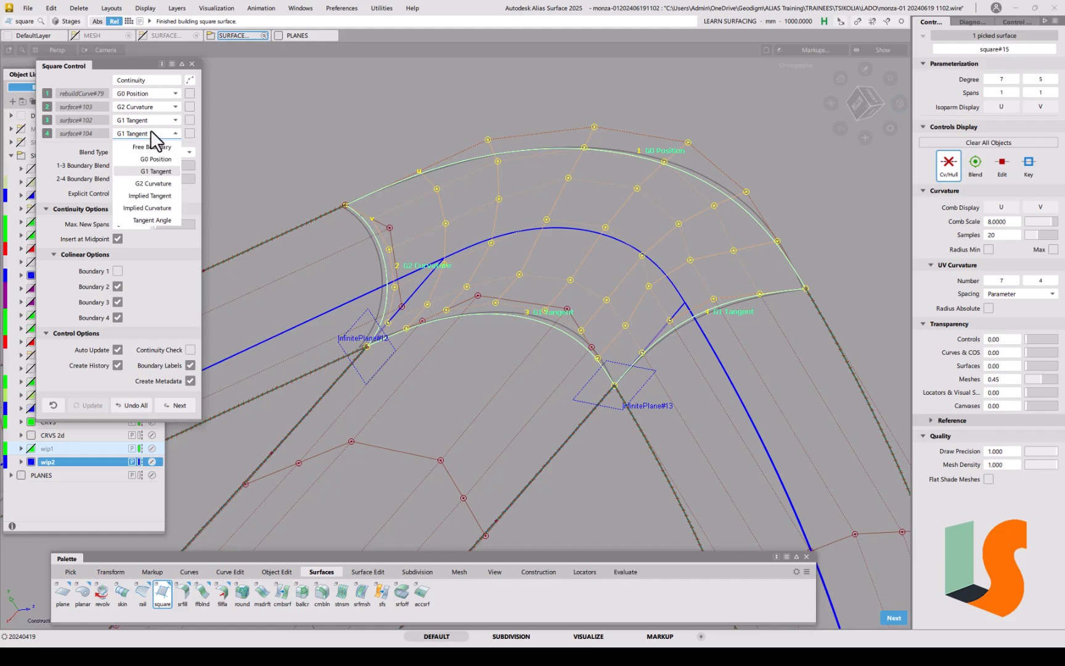
click(154, 183)
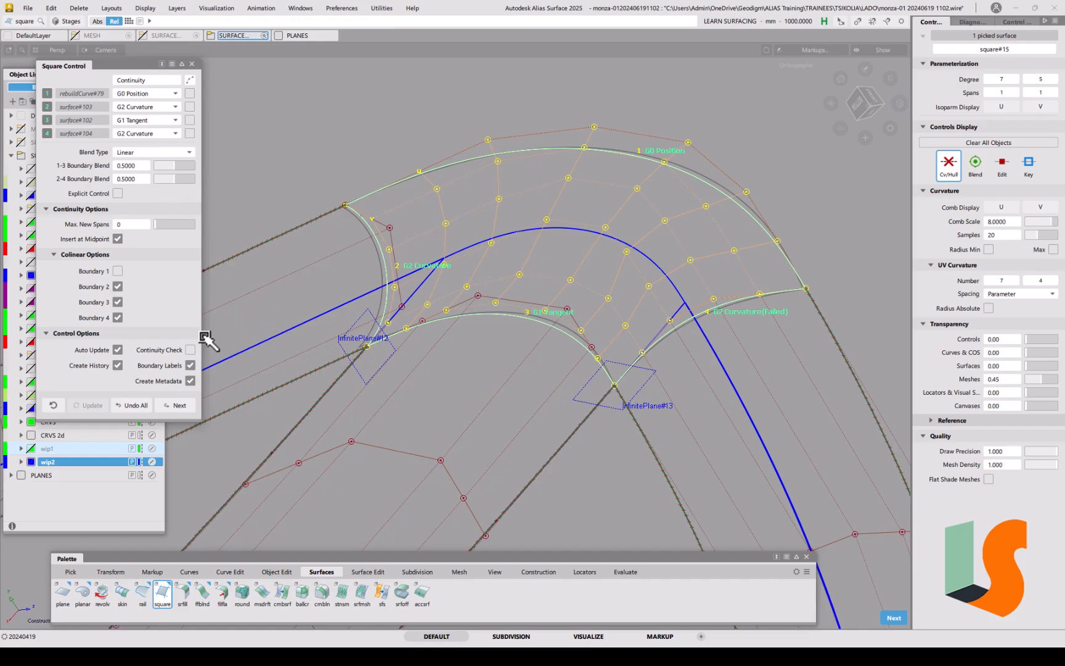
Step: Turn on continuity checks and enable explicit control at degree 5×5, one span
click(189, 350)
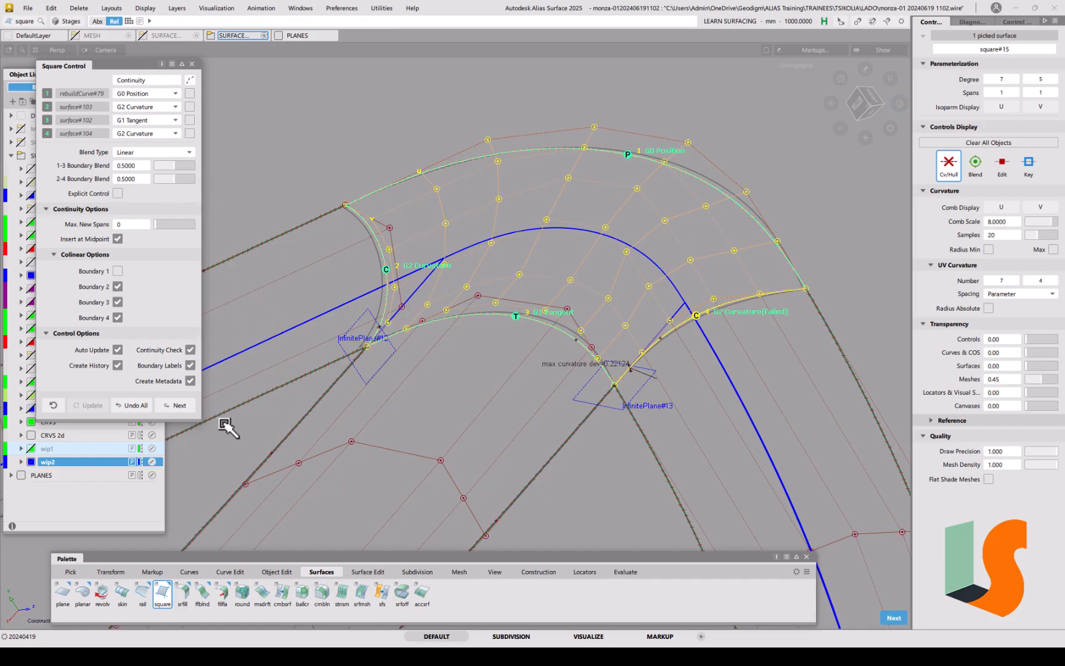
alt+shift+drag(597, 308, 492, 340)
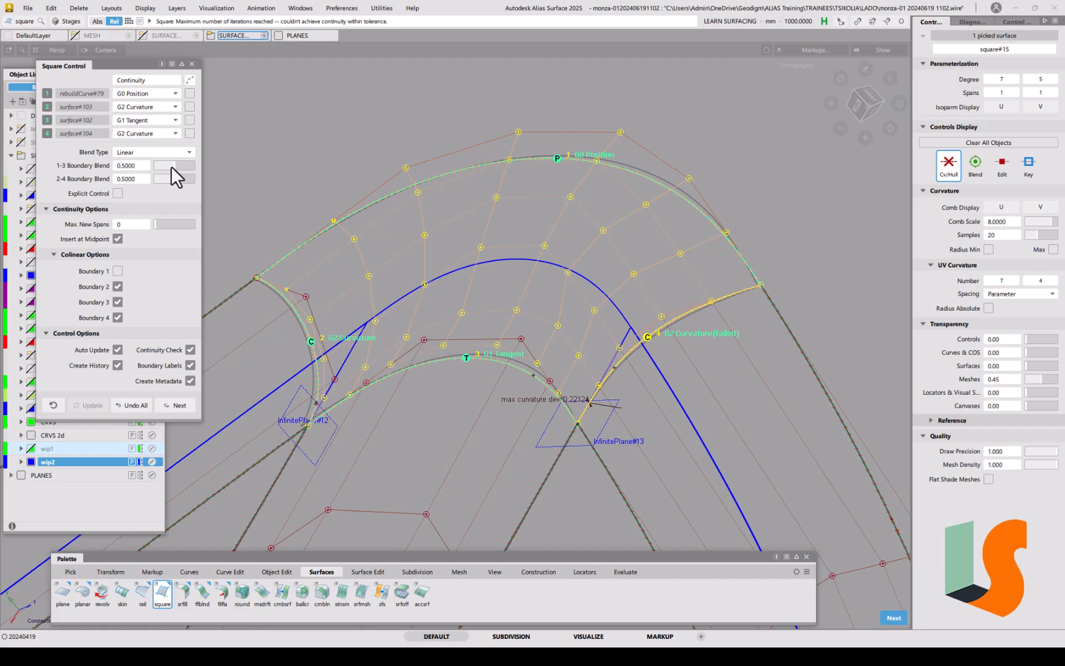
click(118, 194)
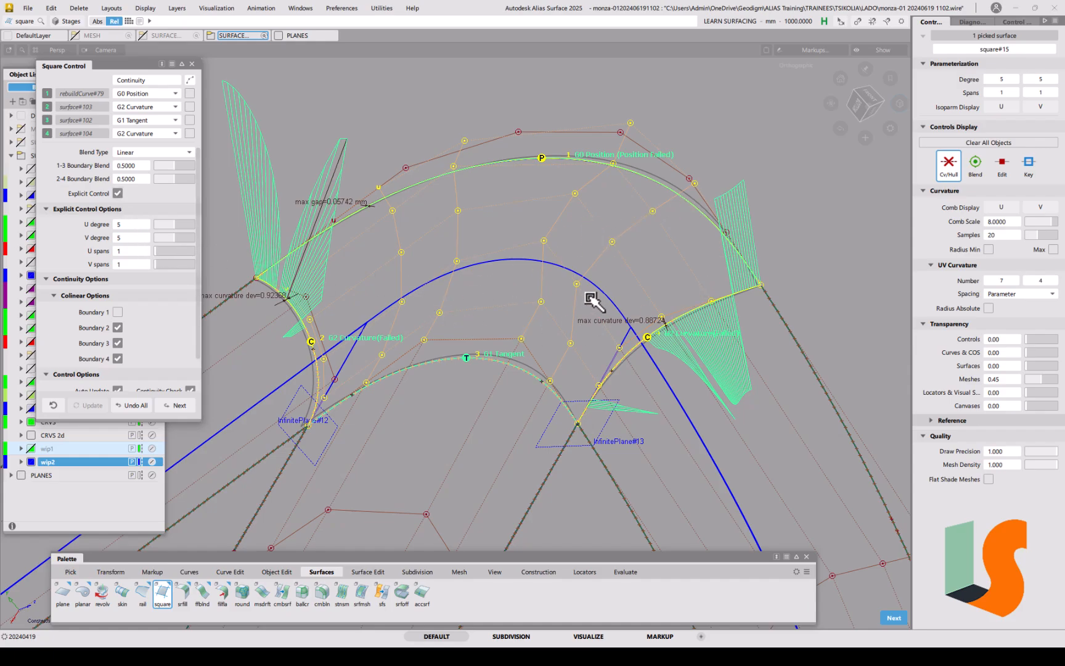
Step: Inspect the curvature combs and lower the 1-3 boundary blend to 0.35
key(alt+shift)
mouse_move(600, 295)
alt+shift+mouse_down()
mouse_move(616, 290)
mouse_move(598, 293)
alt+shift+mouse_up()
alt+shift+middle_drag(599, 307, 611, 324)
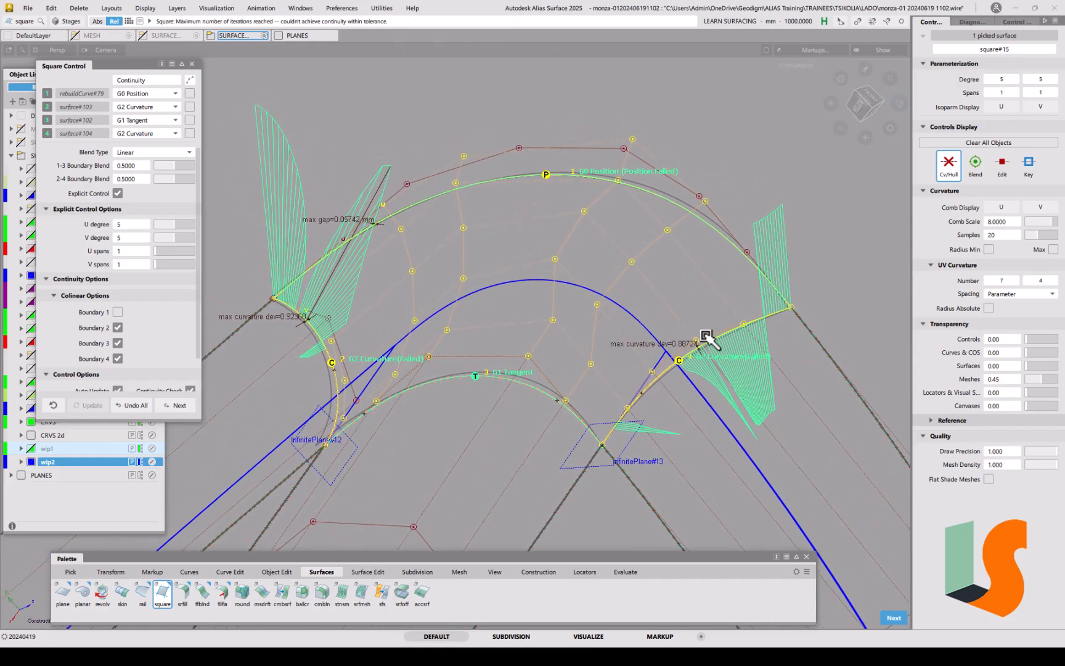
alt+shift+drag(631, 316, 574, 288)
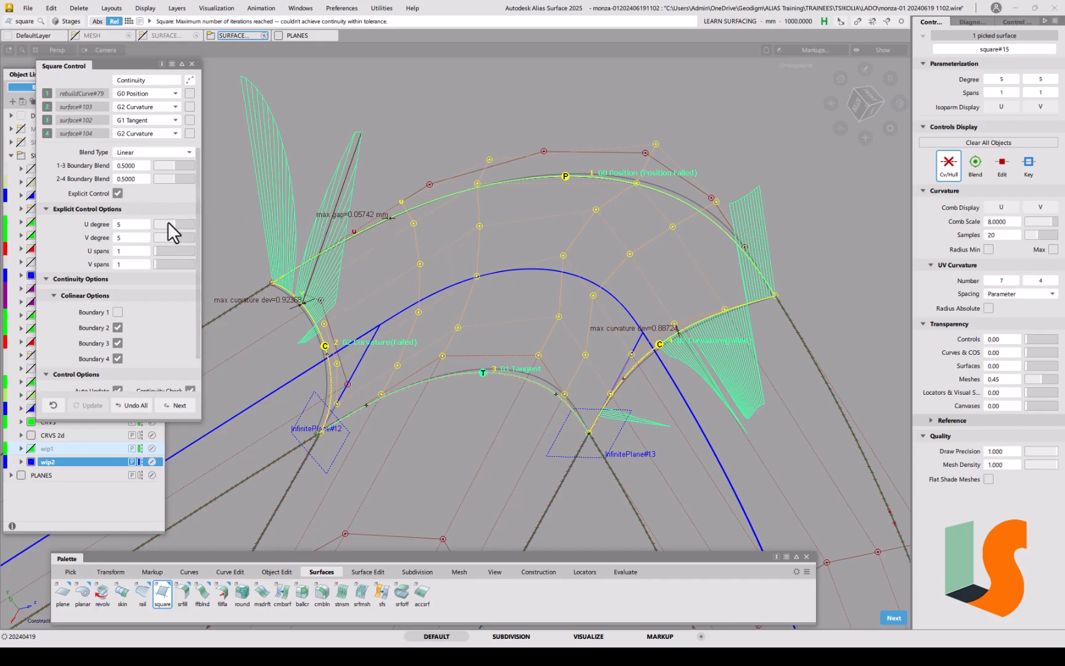
mouse_move(177, 166)
mouse_down()
mouse_move(168, 165)
mouse_move(179, 178)
mouse_move(172, 188)
mouse_move(168, 166)
mouse_up()
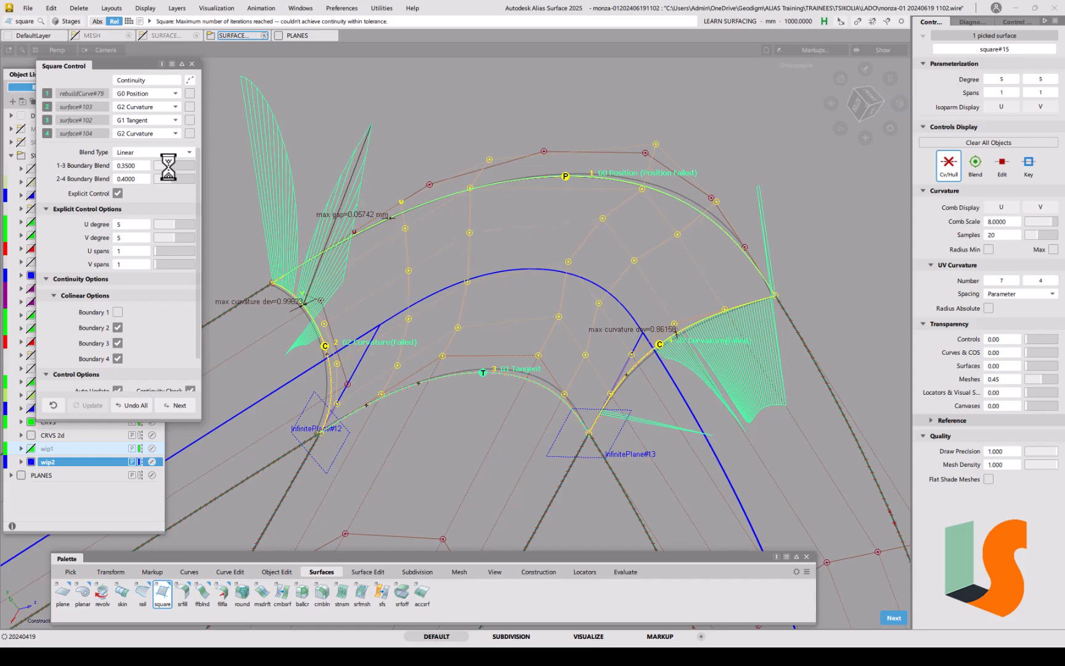
Step: Turn off construction history and commit the square surface
alt+shift+drag(538, 226, 507, 263)
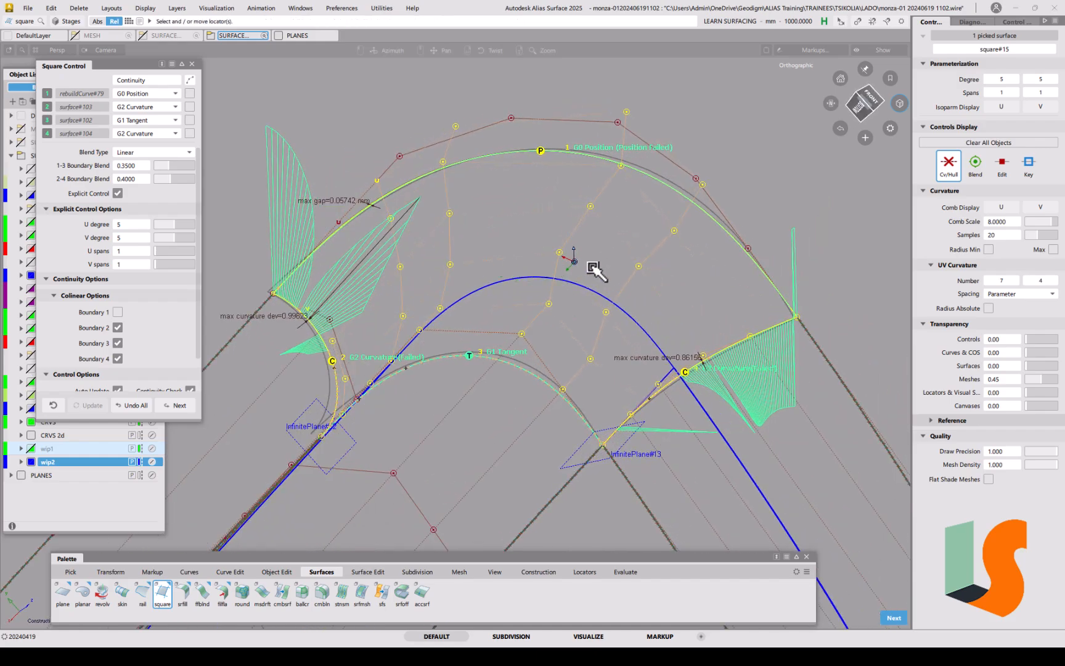
mouse_move(577, 248)
alt+shift+mouse_down()
mouse_move(600, 227)
mouse_move(571, 226)
mouse_move(569, 241)
alt+shift+mouse_up()
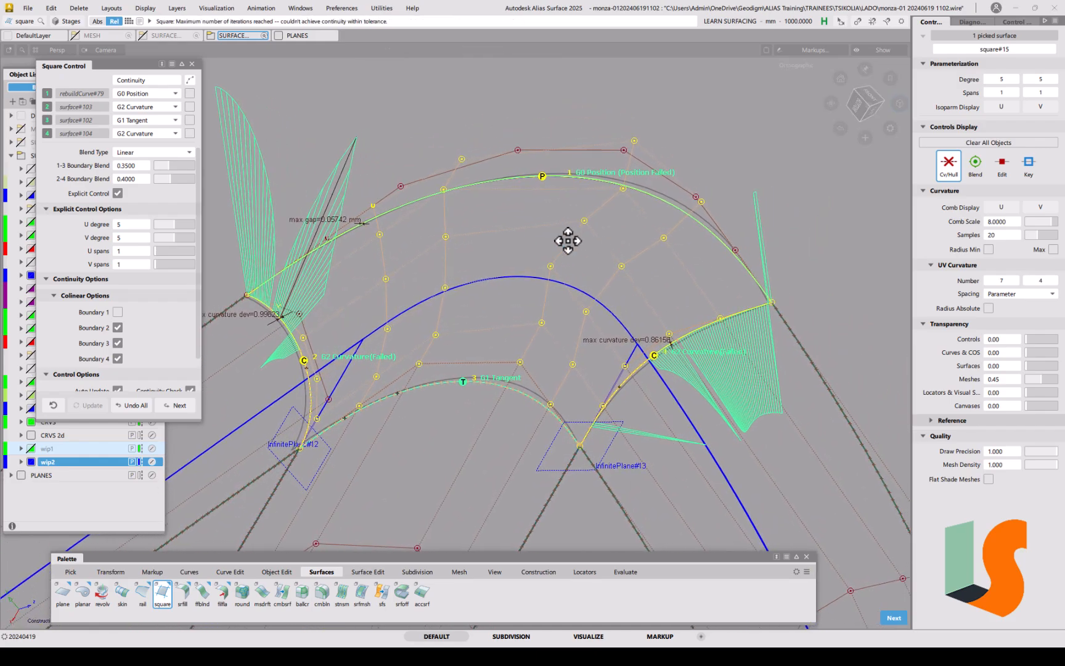
click(161, 64)
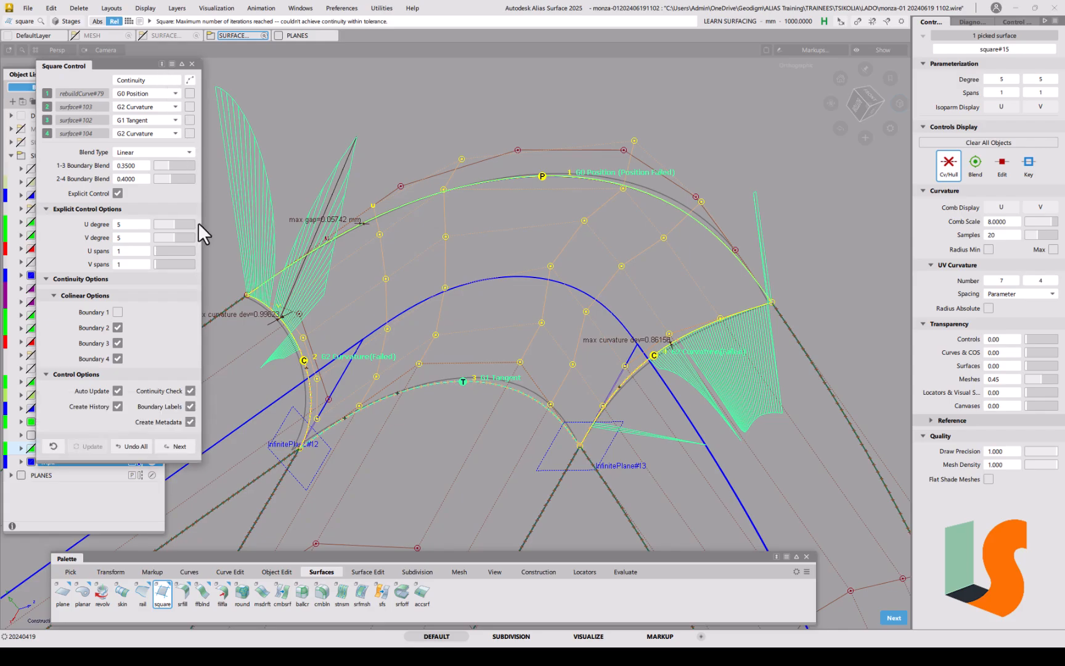
click(117, 406)
key(space)
alt+shift+drag(515, 355, 490, 338)
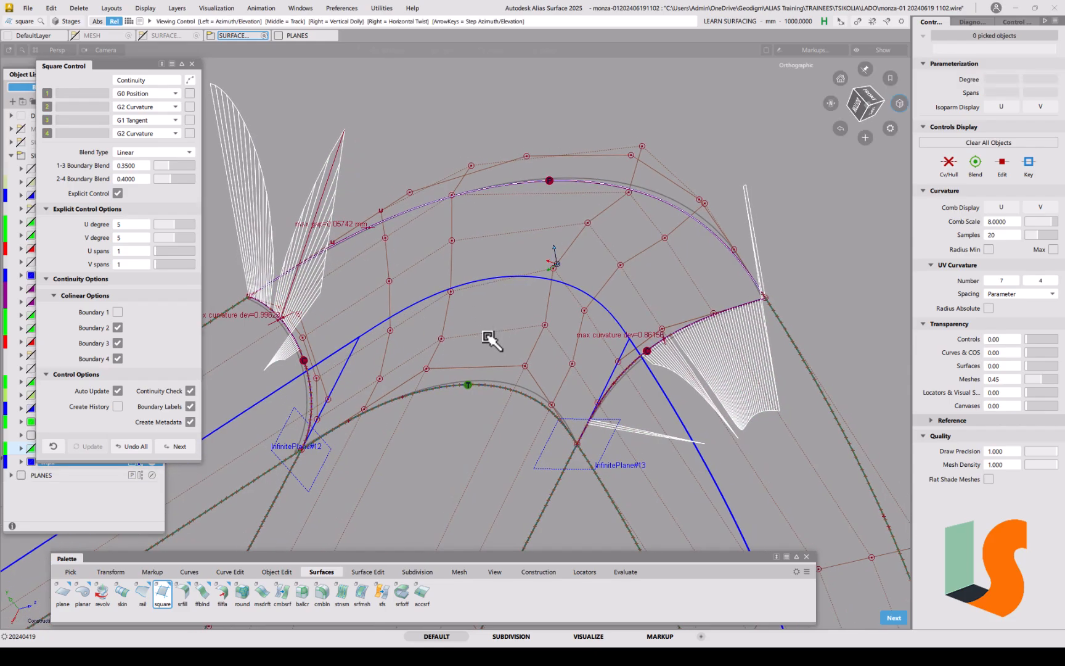
alt+shift+middle_drag(491, 338, 533, 301)
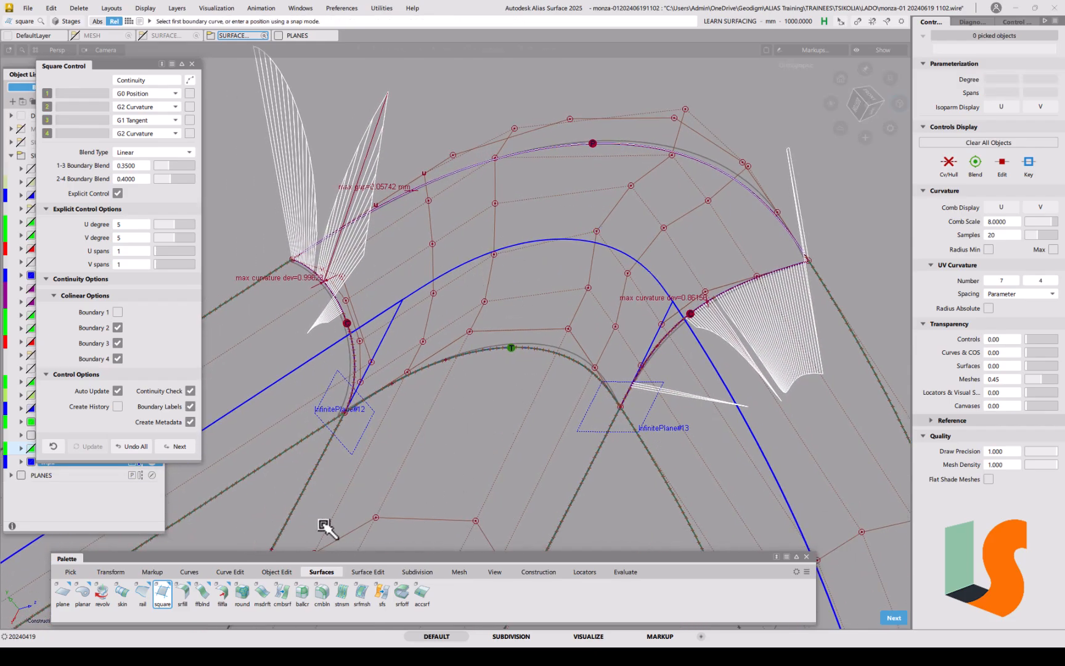
click(266, 572)
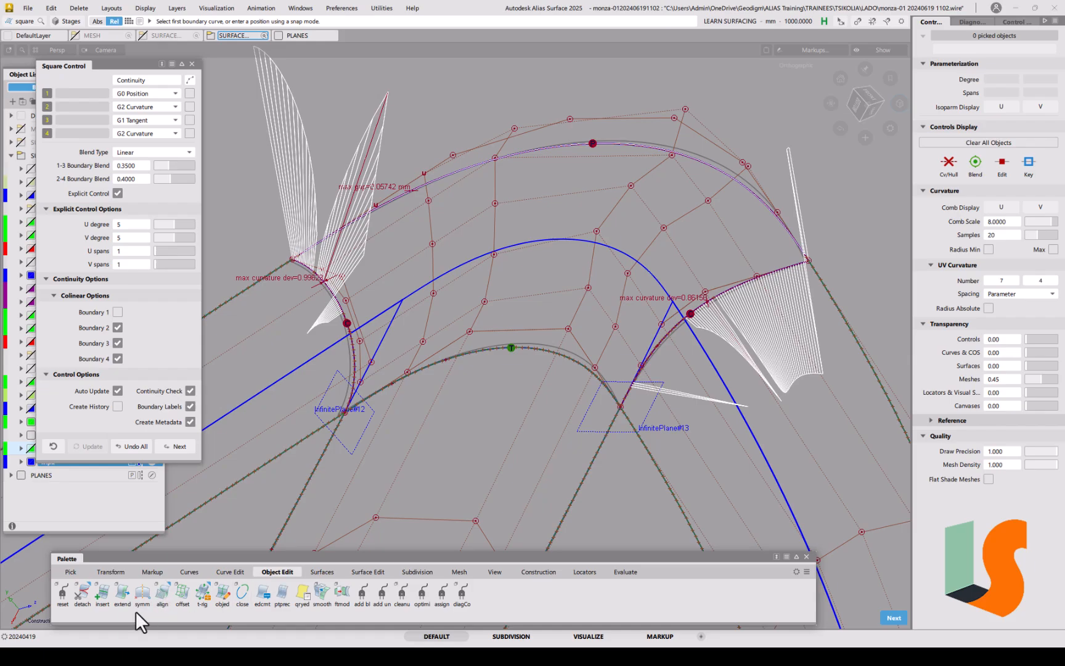
Step: Align the corner surface's left edge G2 by edge to the neighbouring surface
double_click(162, 595)
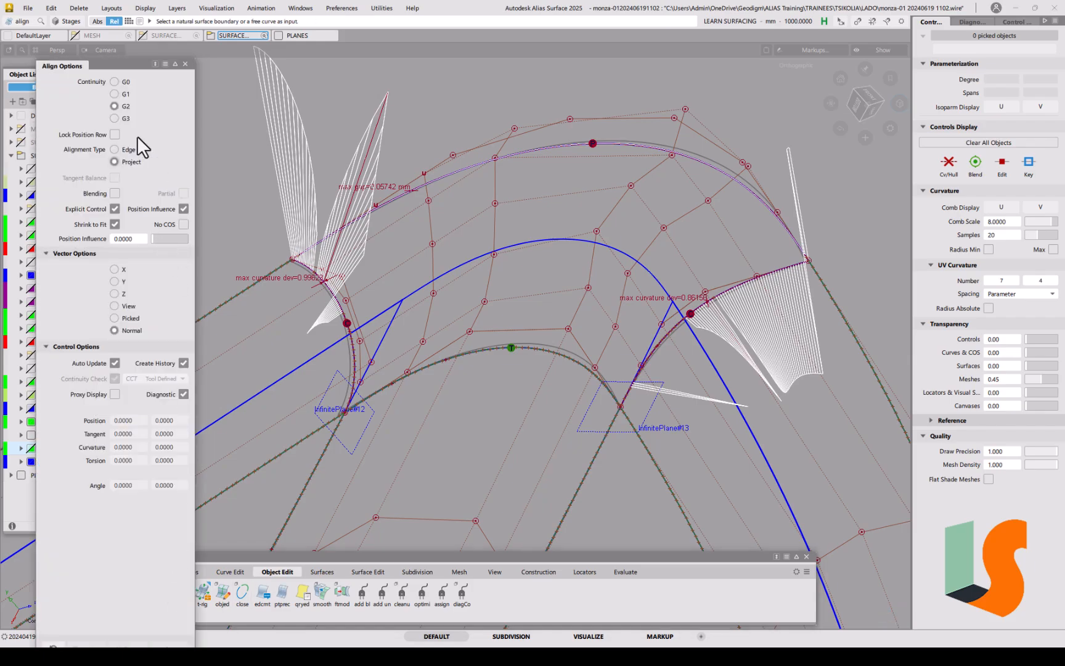
click(127, 150)
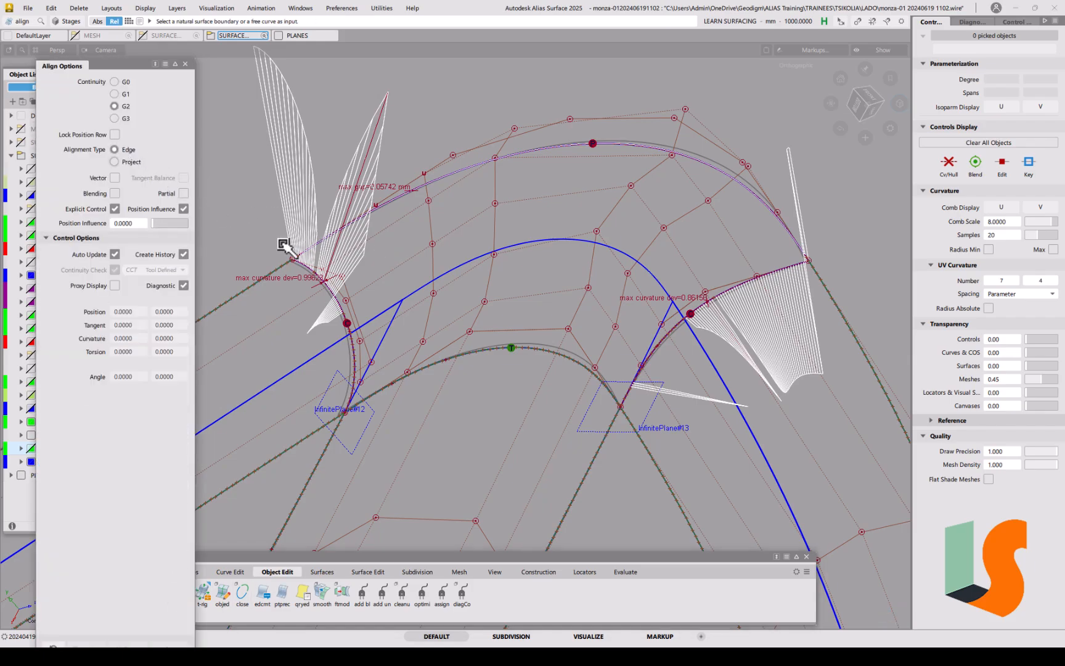
click(331, 293)
click(354, 299)
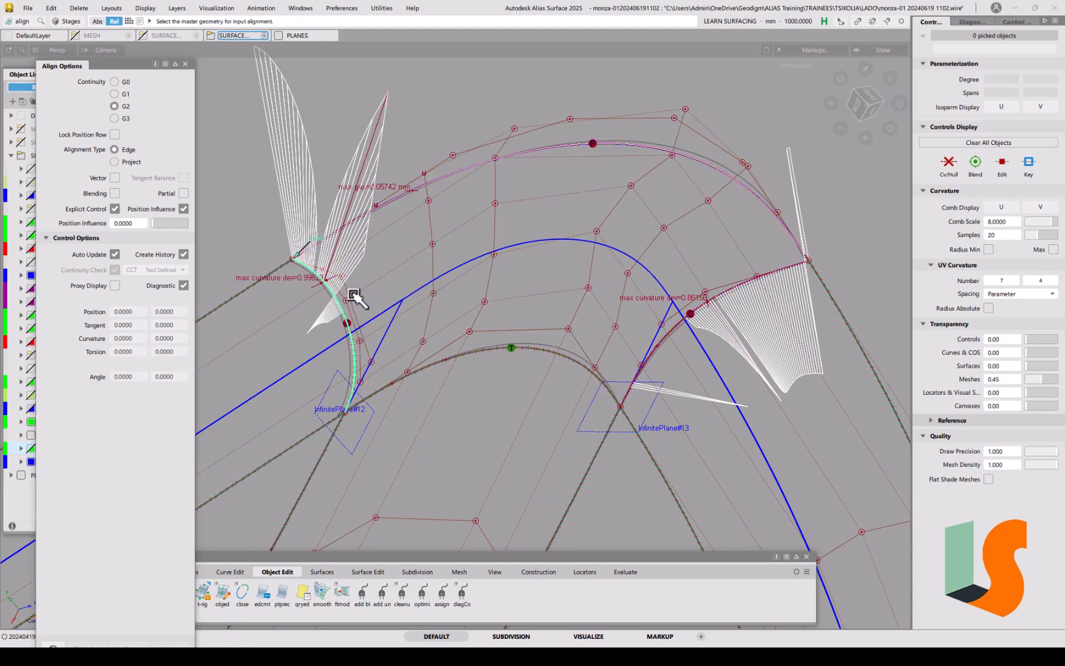
click(337, 298)
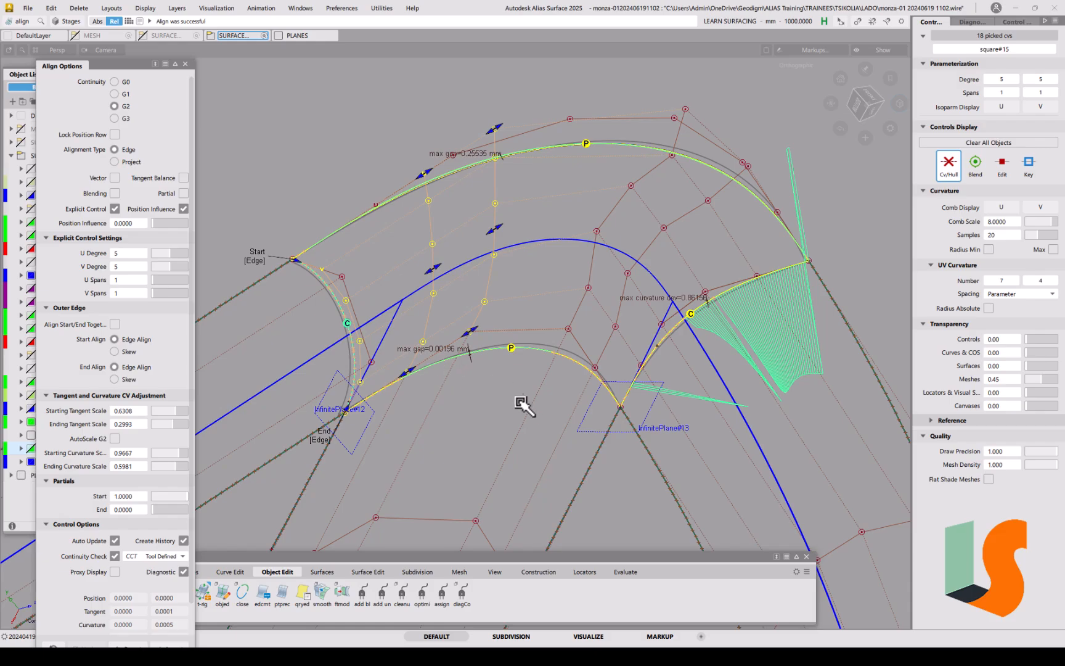
key(space)
Step: Align the right edge (square#15 U=1) G2 to its neighbouring surface edge
click(743, 293)
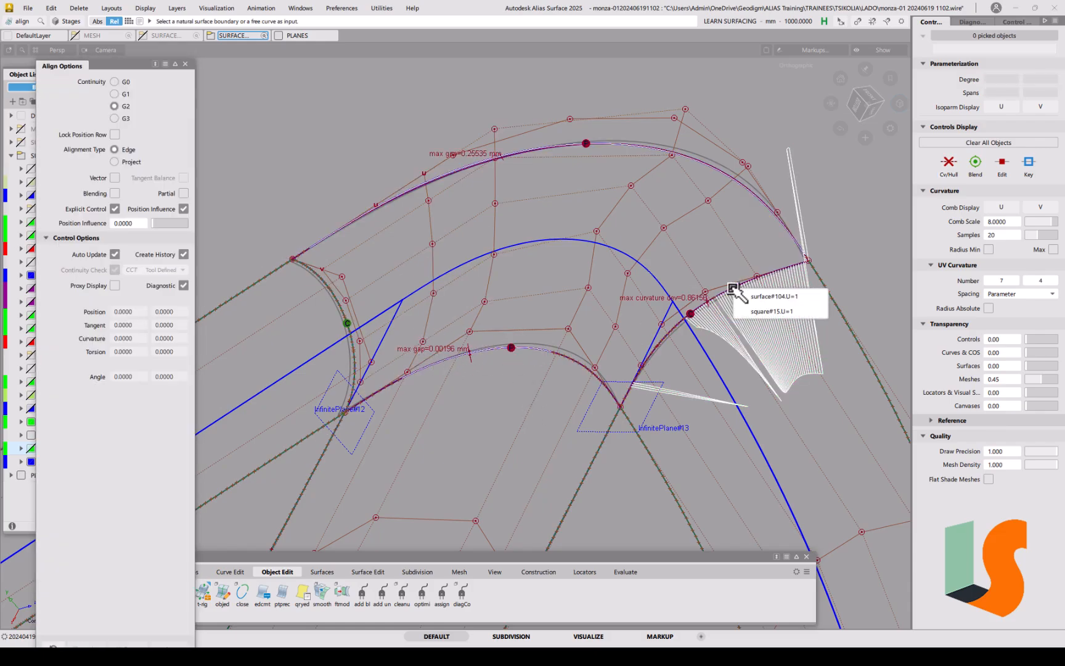
click(753, 310)
click(743, 289)
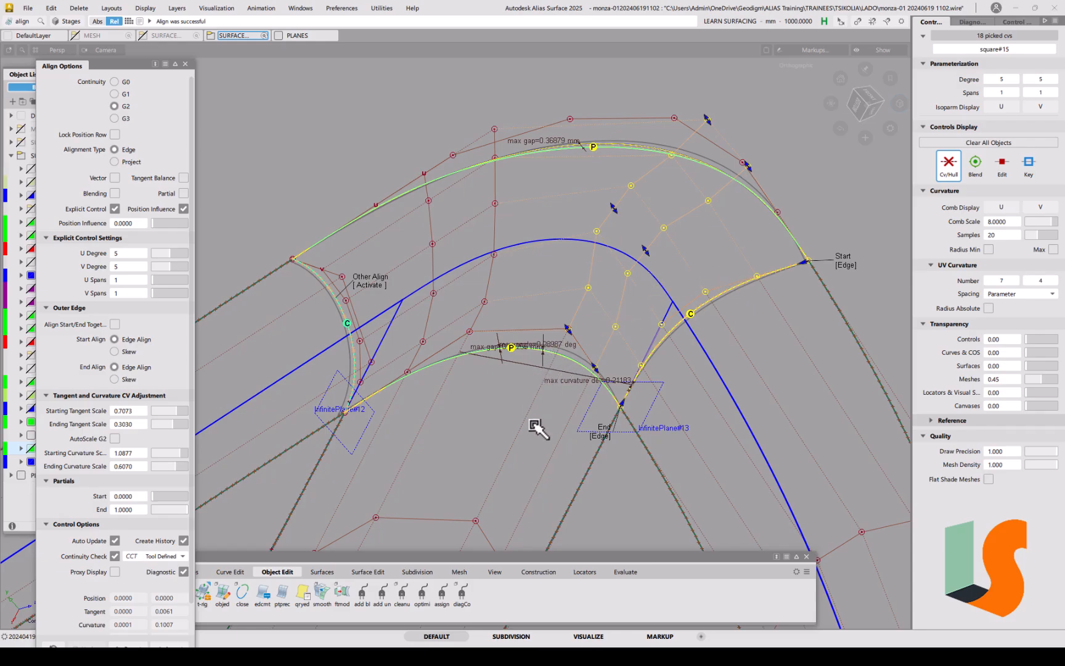
key(space)
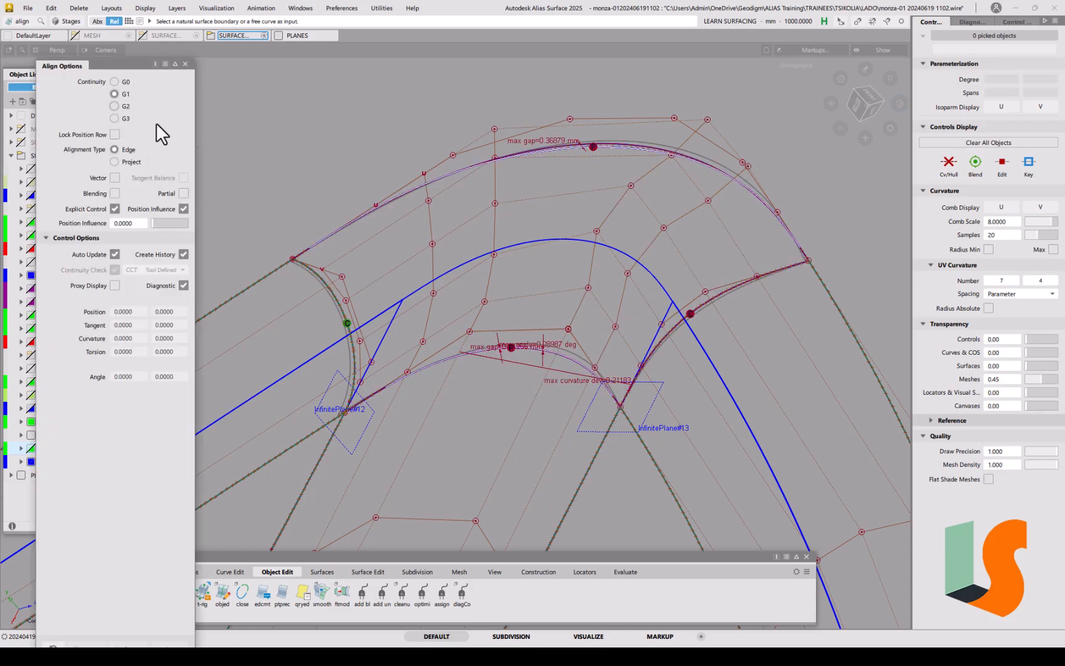
Step: Align the inner edge G1 to the wheel-arch curve with position influence 1.0, removing history
click(443, 362)
click(469, 385)
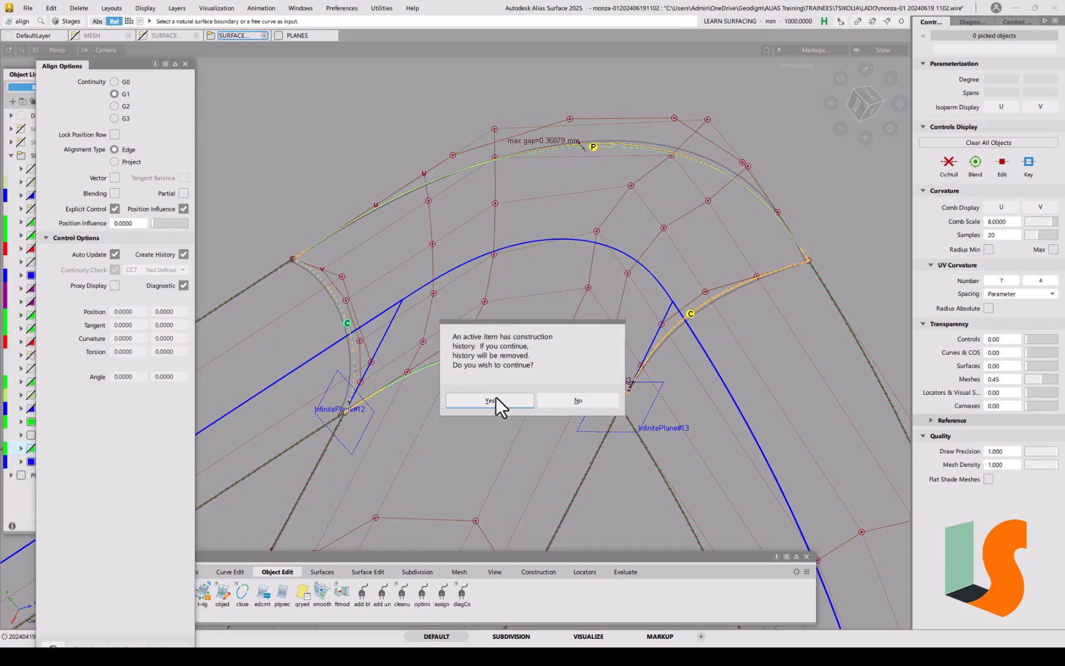
click(499, 399)
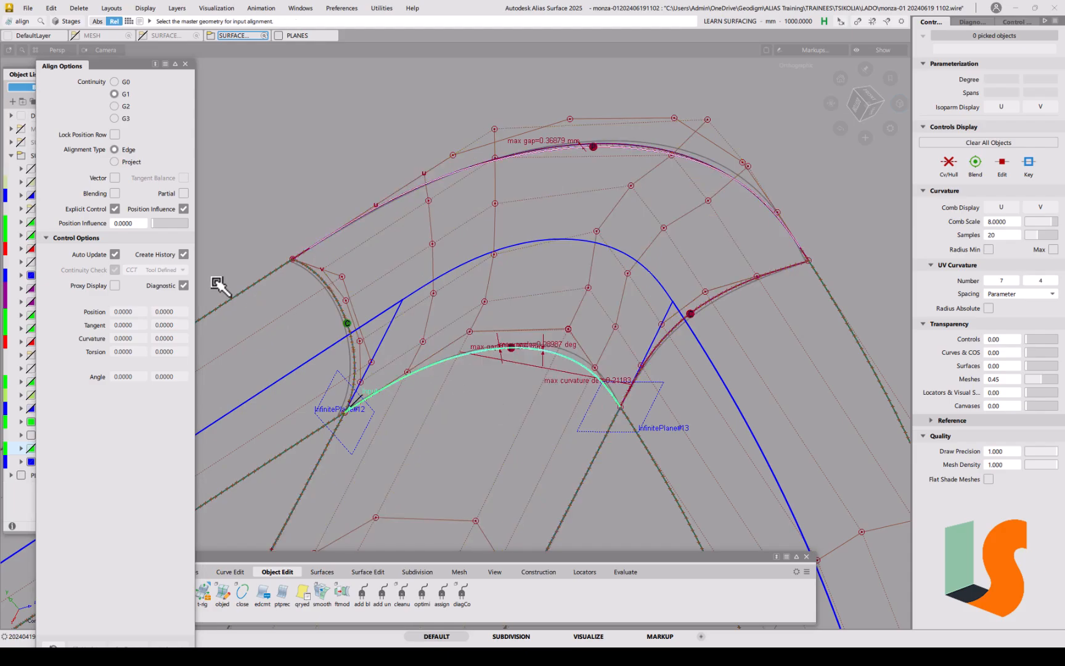
click(183, 254)
click(438, 364)
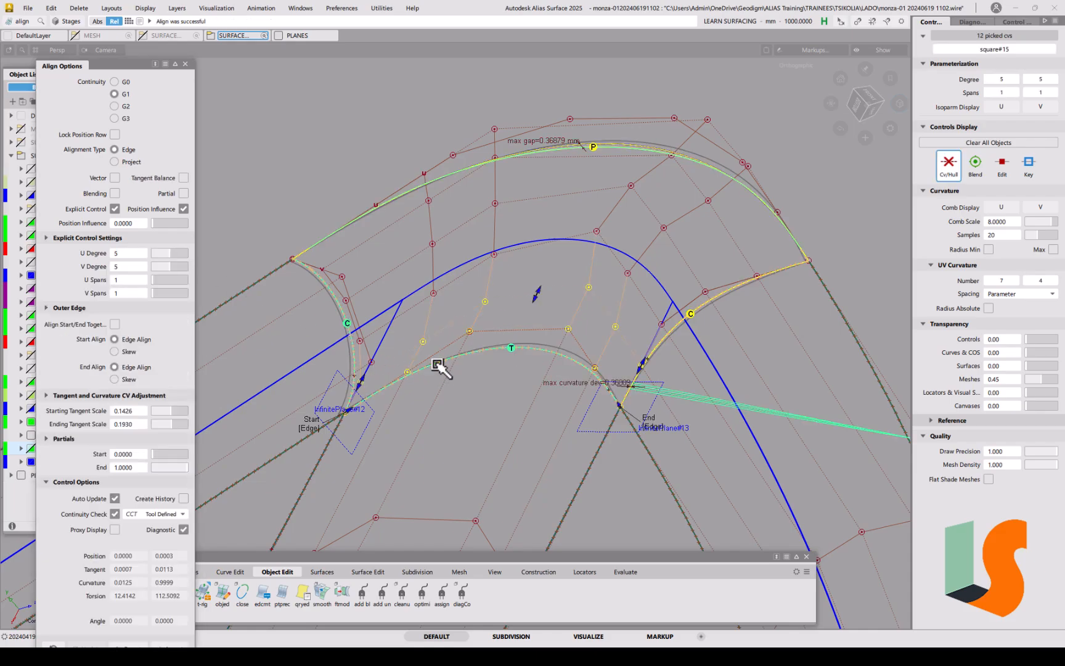
click(162, 223)
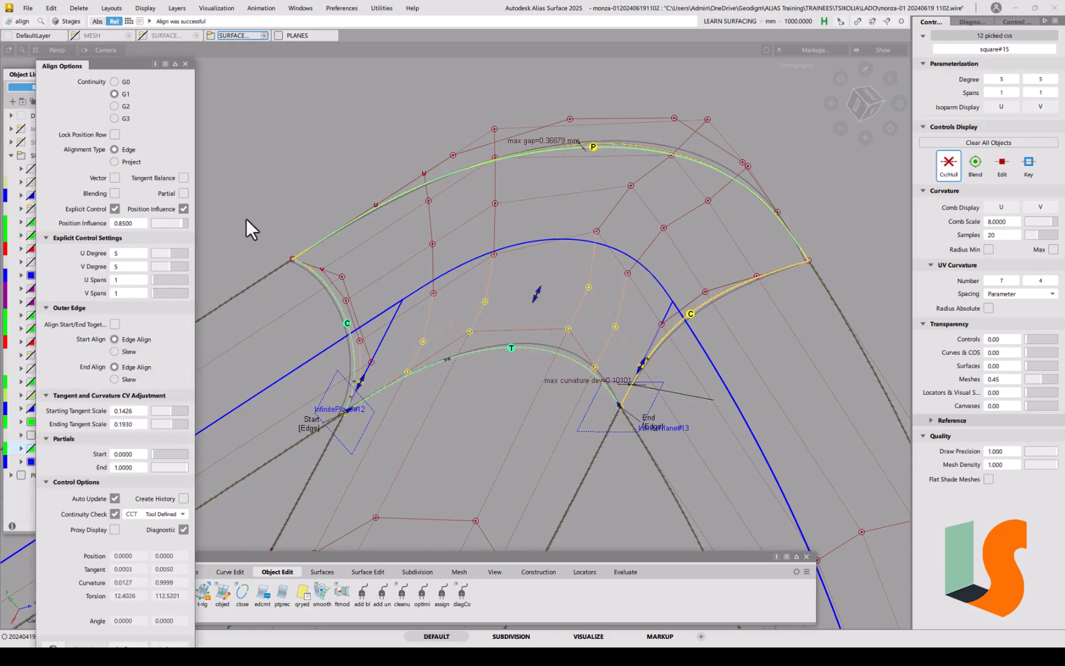
ctrl+shift+drag(588, 337, 583, 268)
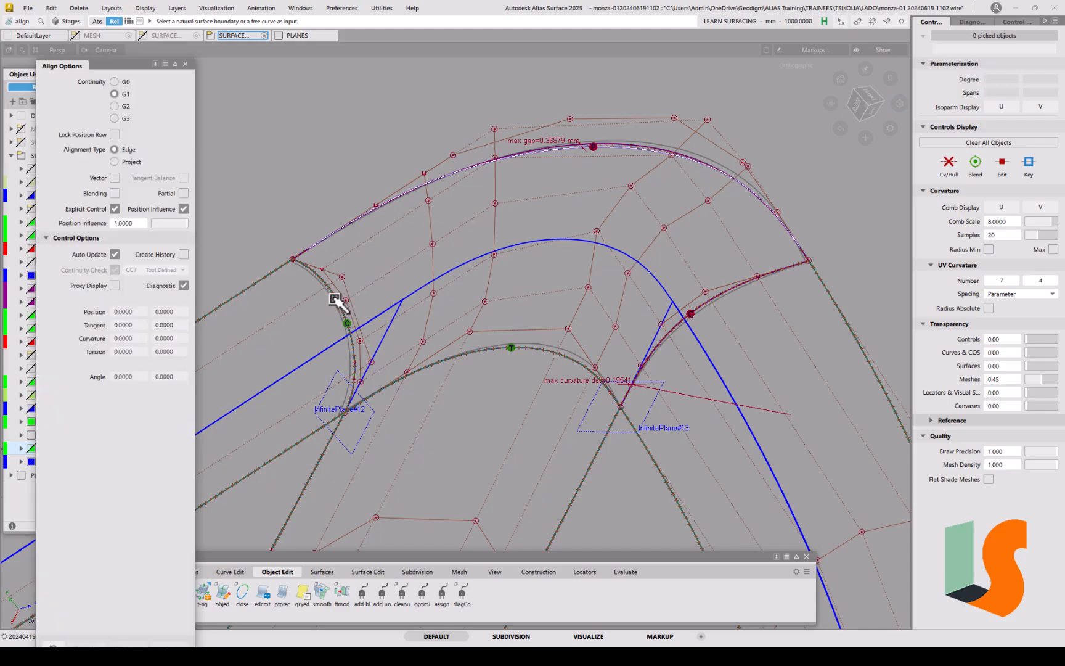
Step: Re-align the left and right edges G1 to their neighbouring surfaces
click(336, 300)
click(348, 310)
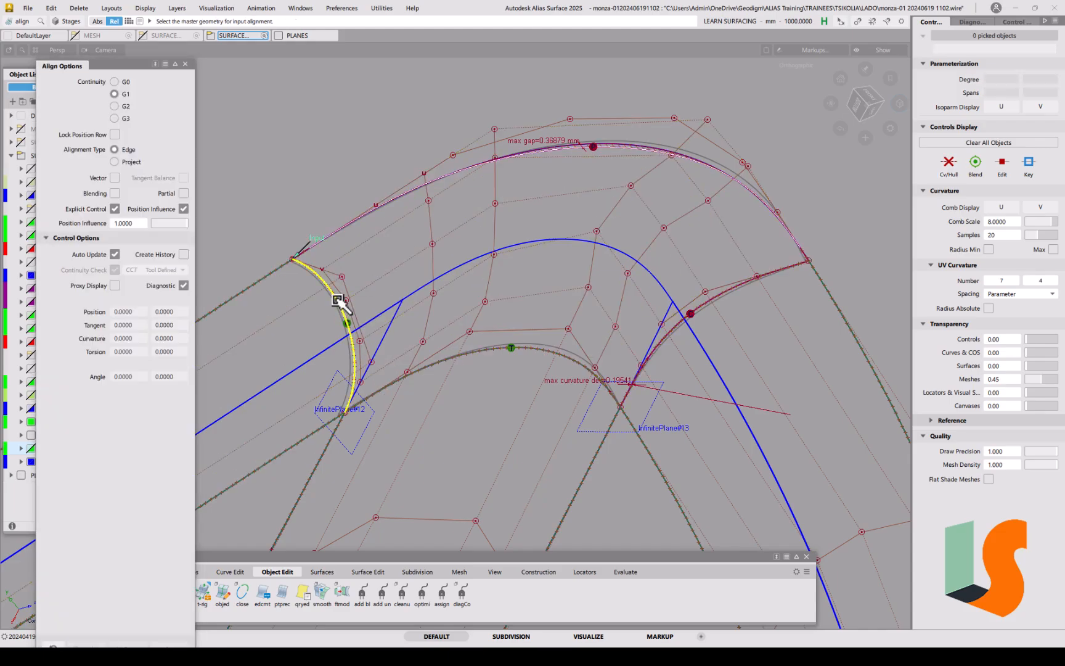
click(735, 276)
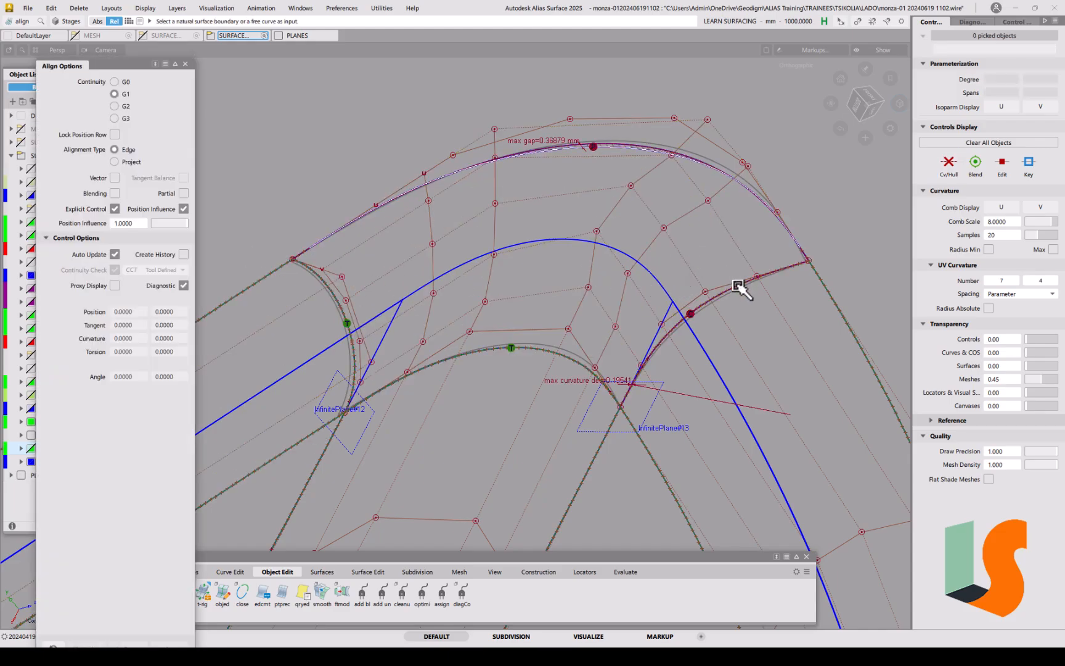
click(737, 286)
click(757, 299)
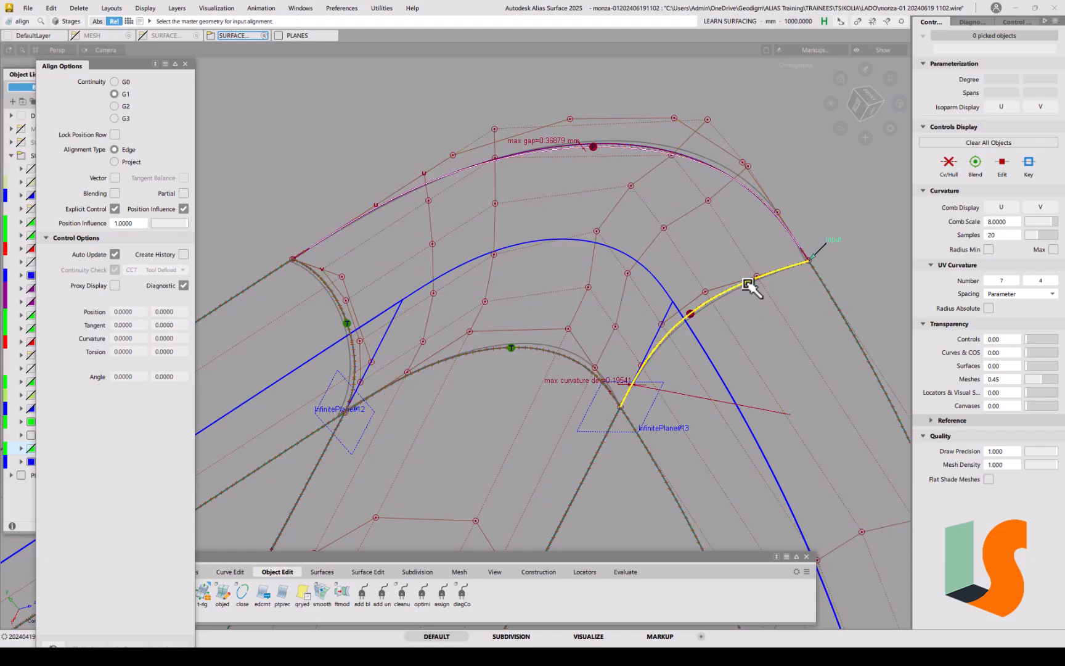
Step: Tumble the view to inspect the aligned corner and clear the CV selection
mouse_move(566, 279)
alt+shift+mouse_down()
mouse_move(573, 284)
mouse_move(554, 288)
alt+shift+mouse_up()
alt+shift+drag(550, 241, 549, 264)
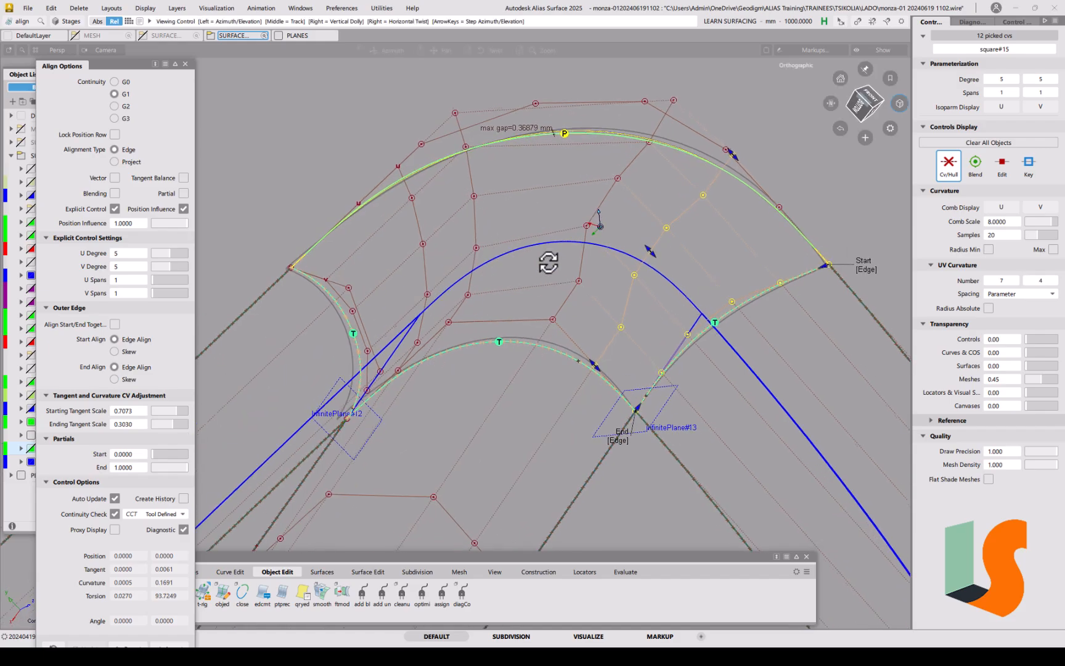
alt+shift+middle_drag(549, 264, 549, 282)
alt+shift+drag(604, 221, 616, 243)
alt+shift+middle_drag(617, 243, 597, 269)
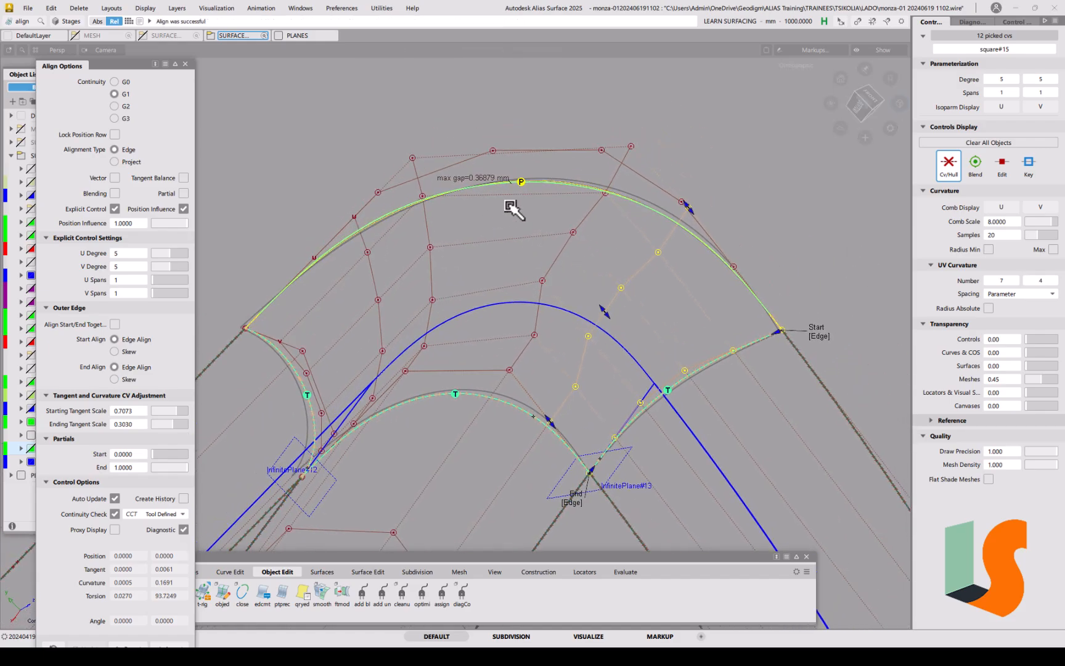
mouse_move(538, 186)
alt+shift+mouse_down()
mouse_move(532, 200)
mouse_move(515, 187)
mouse_move(538, 175)
alt+shift+mouse_up()
alt+shift+middle_drag(516, 285, 529, 227)
alt+shift+drag(540, 213, 526, 203)
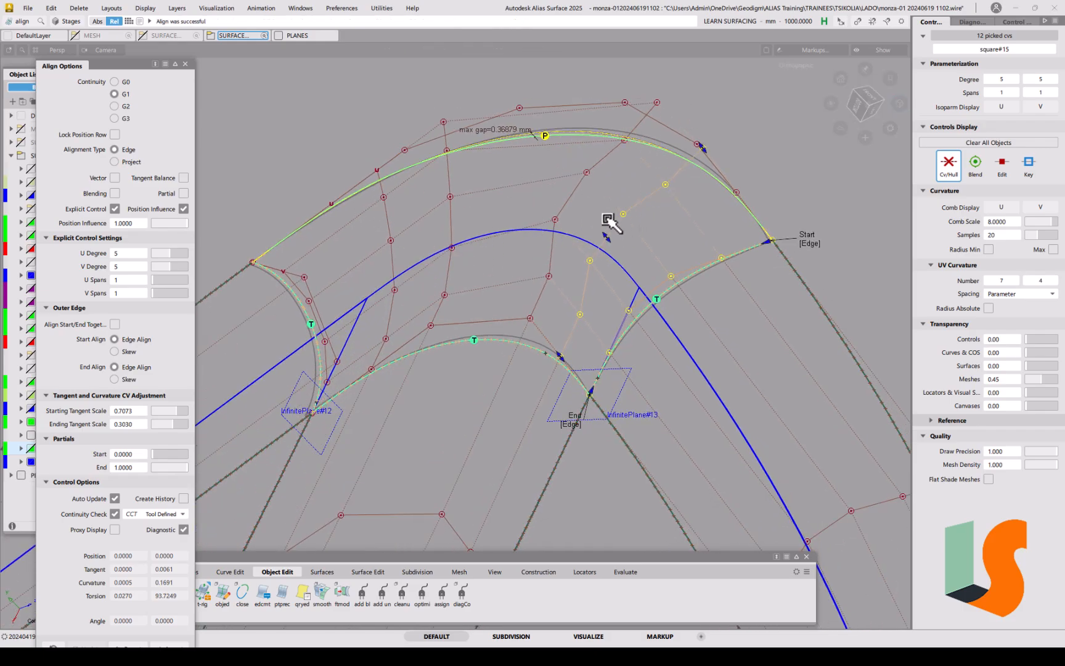
ctrl+shift+drag(523, 339, 522, 336)
ctrl+shift+drag(505, 358, 488, 368)
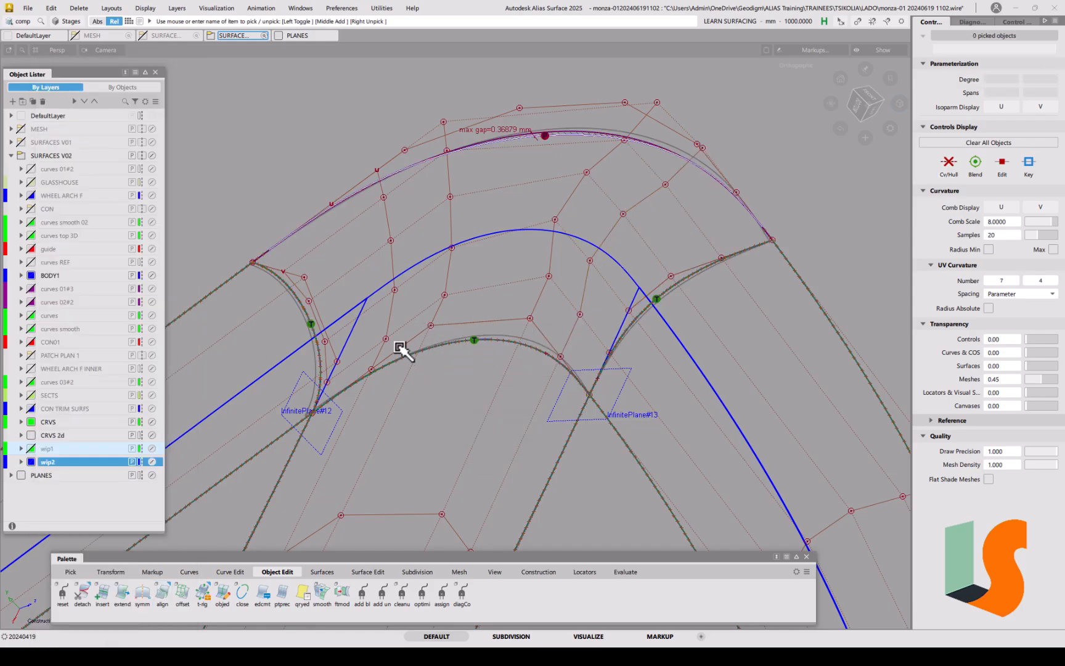
Step: Isolate the corner surface and start a three-point construction plane
click(500, 301)
key(alt+h)
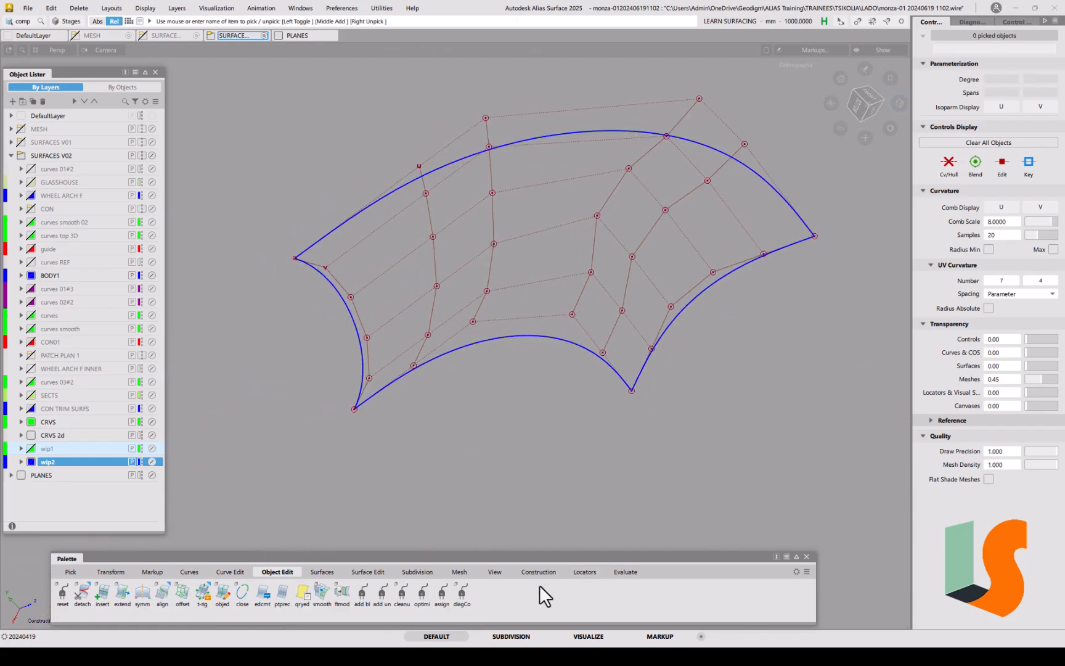
click(539, 572)
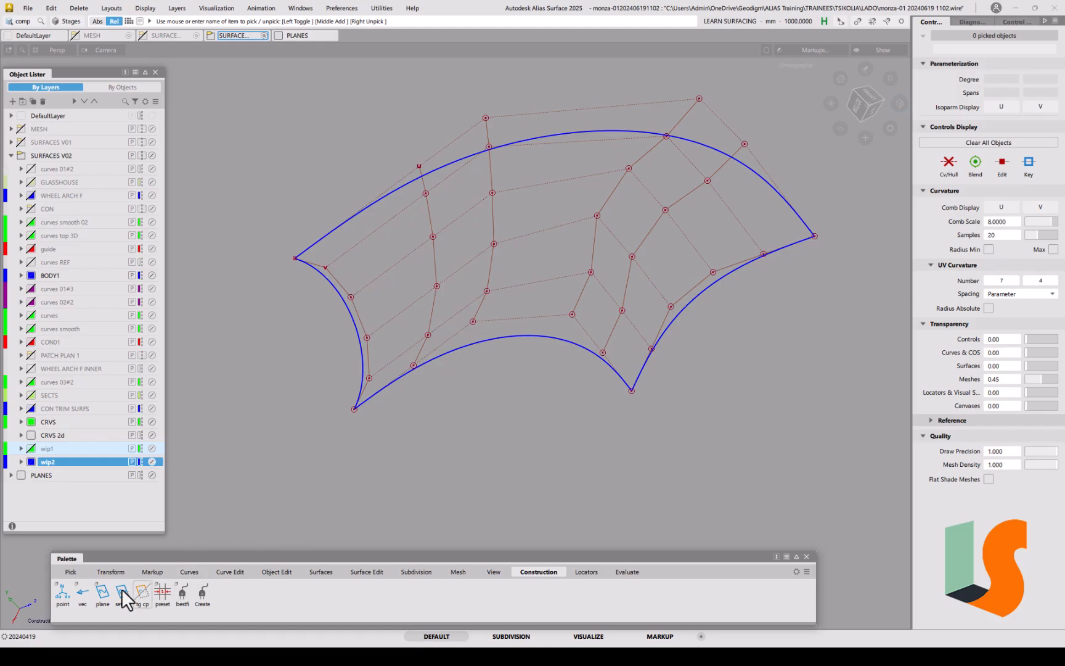
double_click(102, 596)
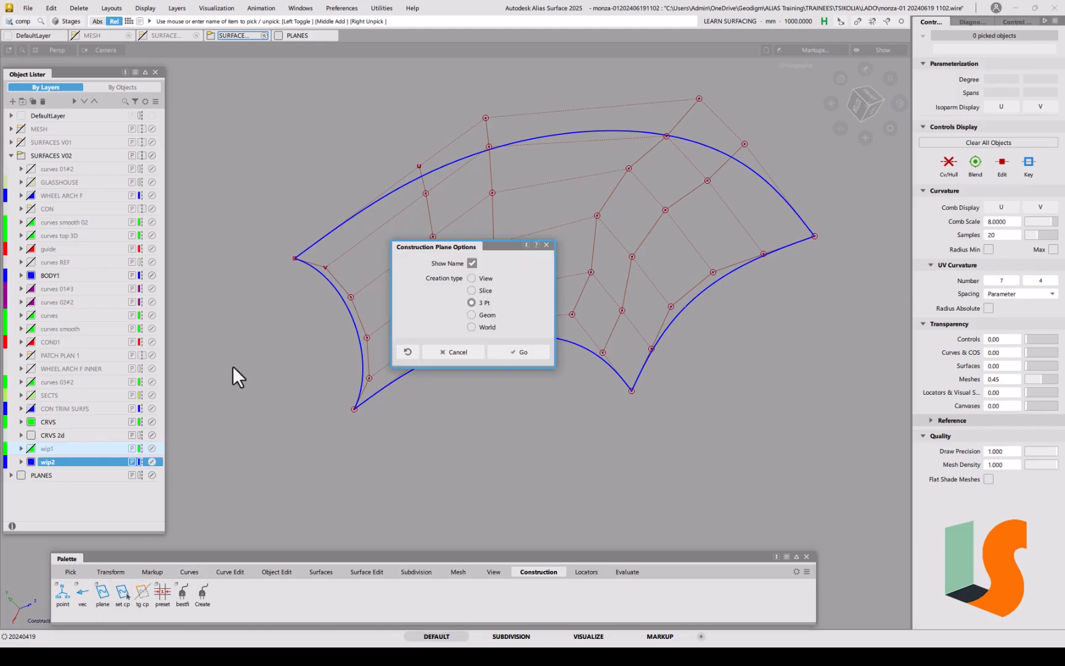
click(523, 356)
Step: Create InfinitePlane#15 through three CVs of the first row
click(413, 365)
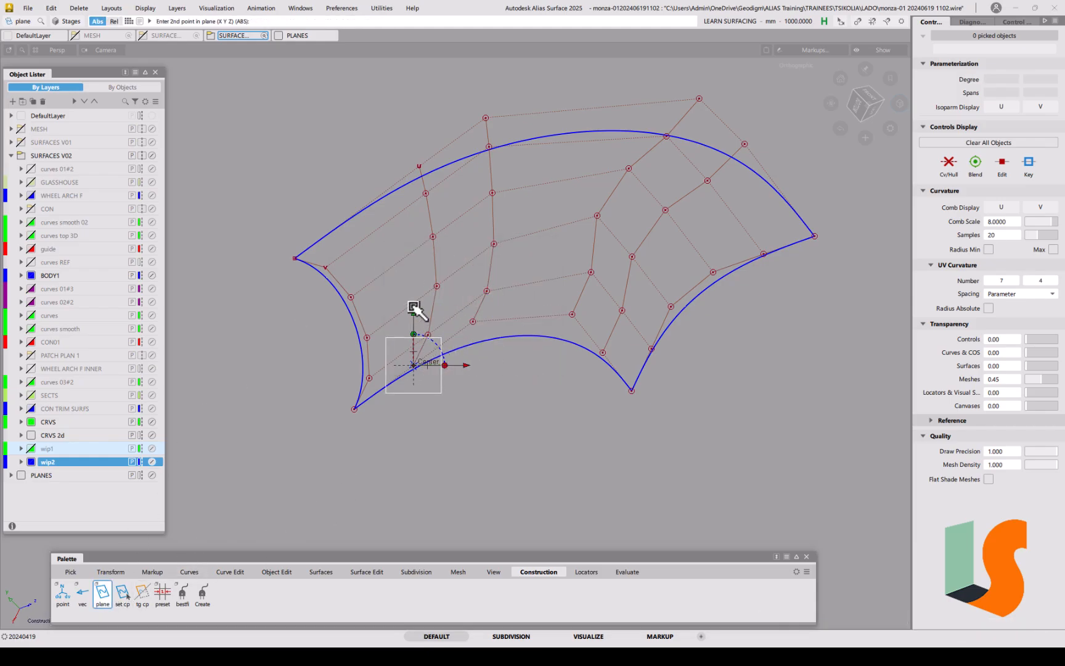
click(429, 335)
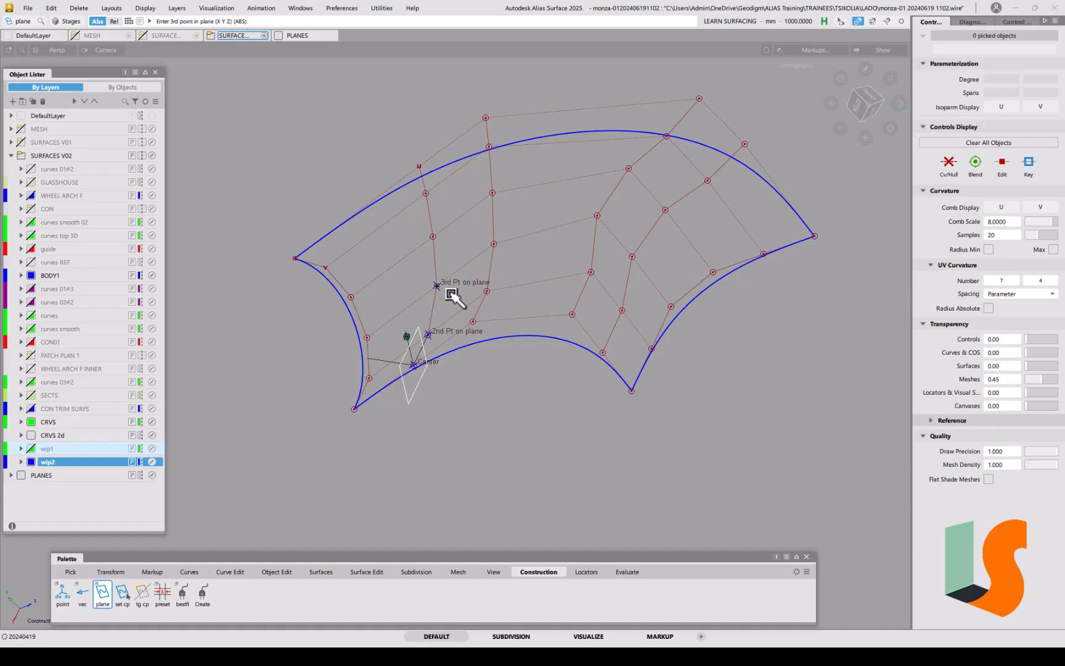
click(421, 152)
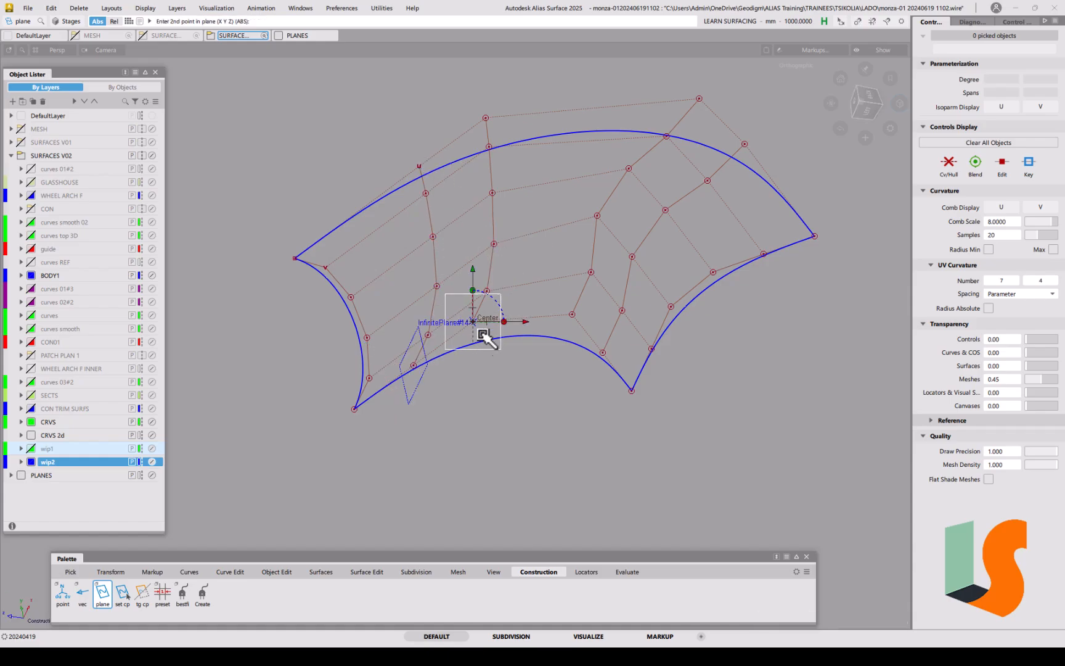
click(487, 290)
click(486, 117)
Step: Create InfinitePlane#16 and #17 through the next two CV rows
click(572, 313)
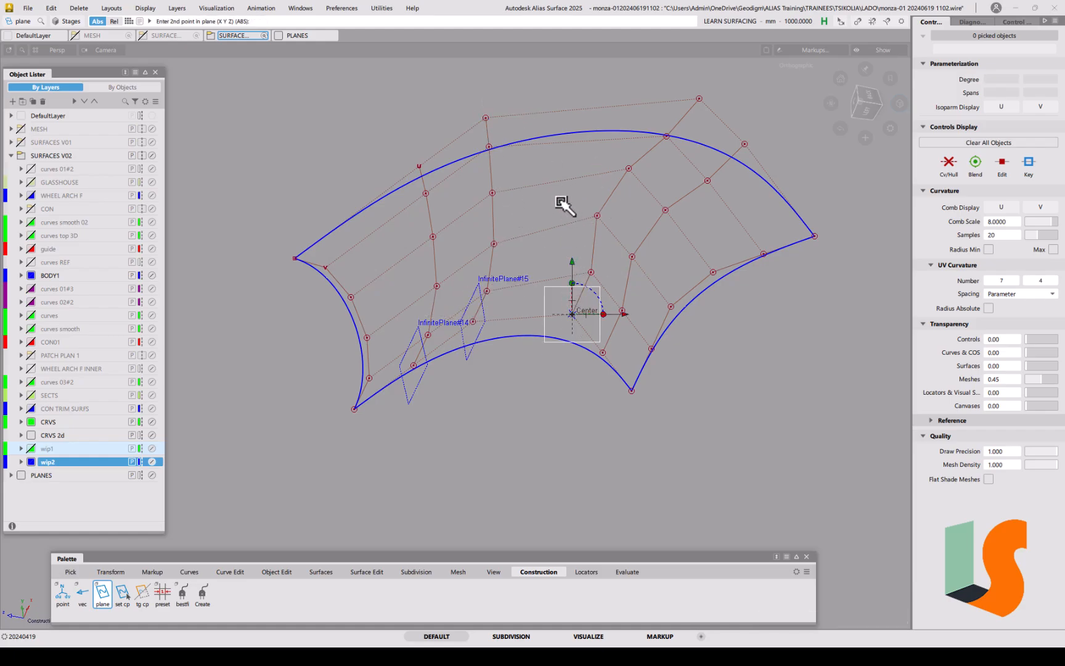
click(591, 271)
click(700, 99)
key(space)
ctrl+drag(635, 254, 611, 350)
click(647, 310)
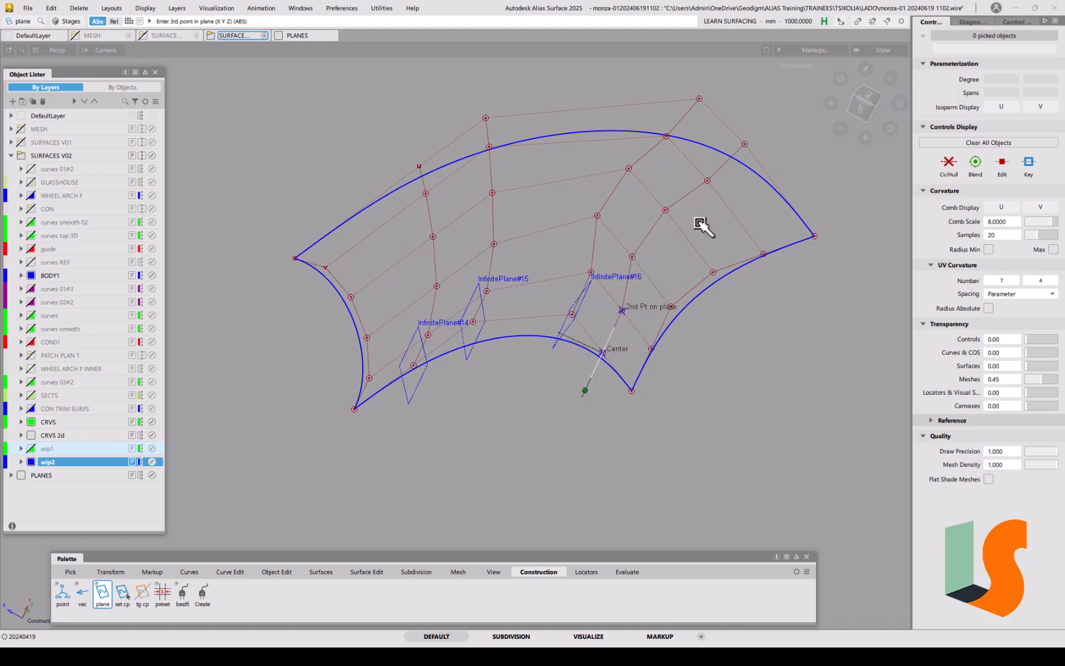
ctrl+click(764, 128)
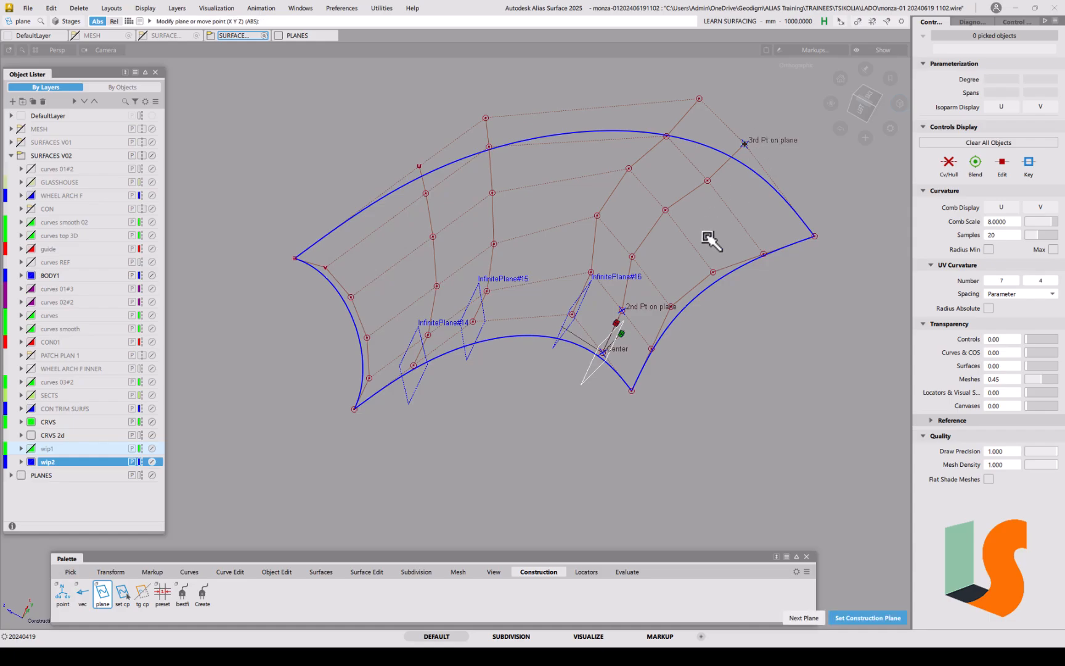
key(space)
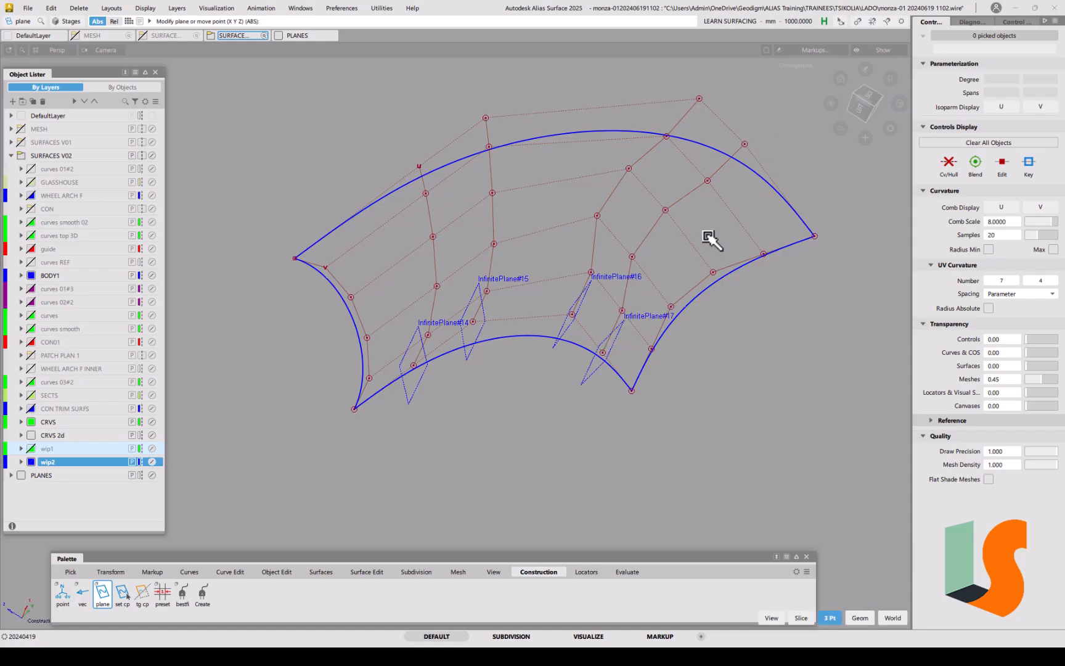
drag(867, 114, 644, 244)
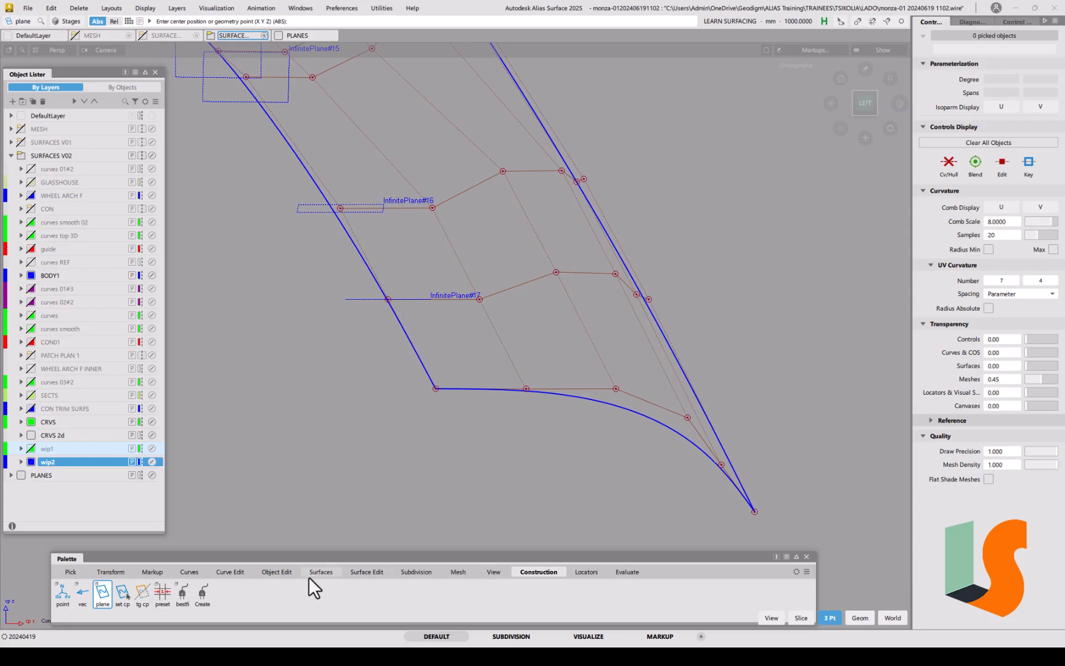
Step: Planarize the corner surface's CV row at InfinitePlane#17
click(368, 571)
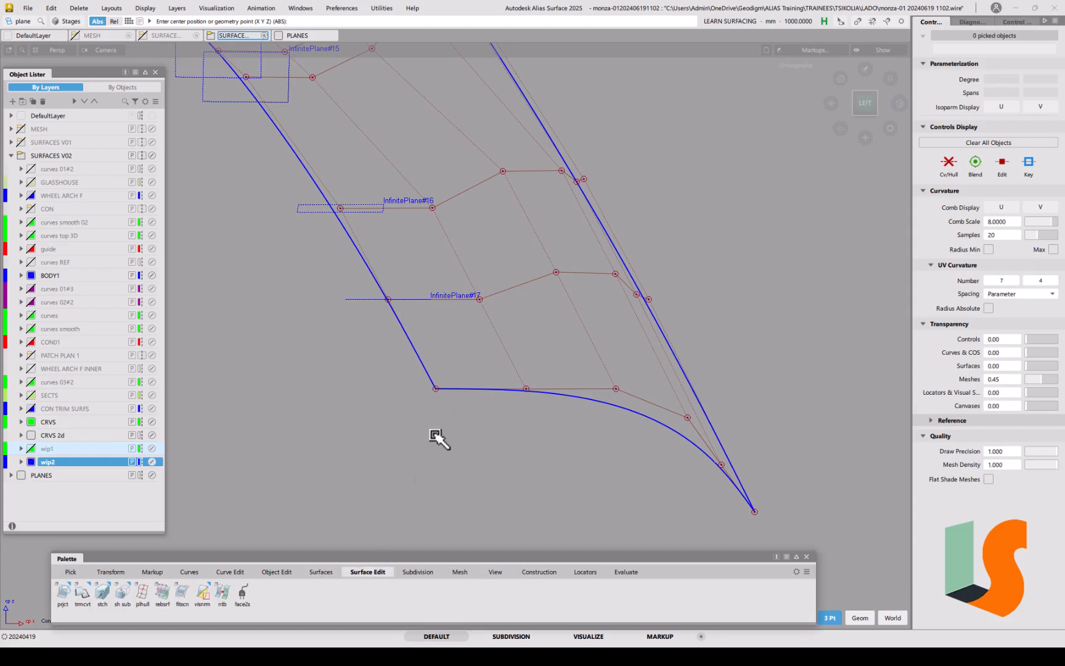
click(138, 593)
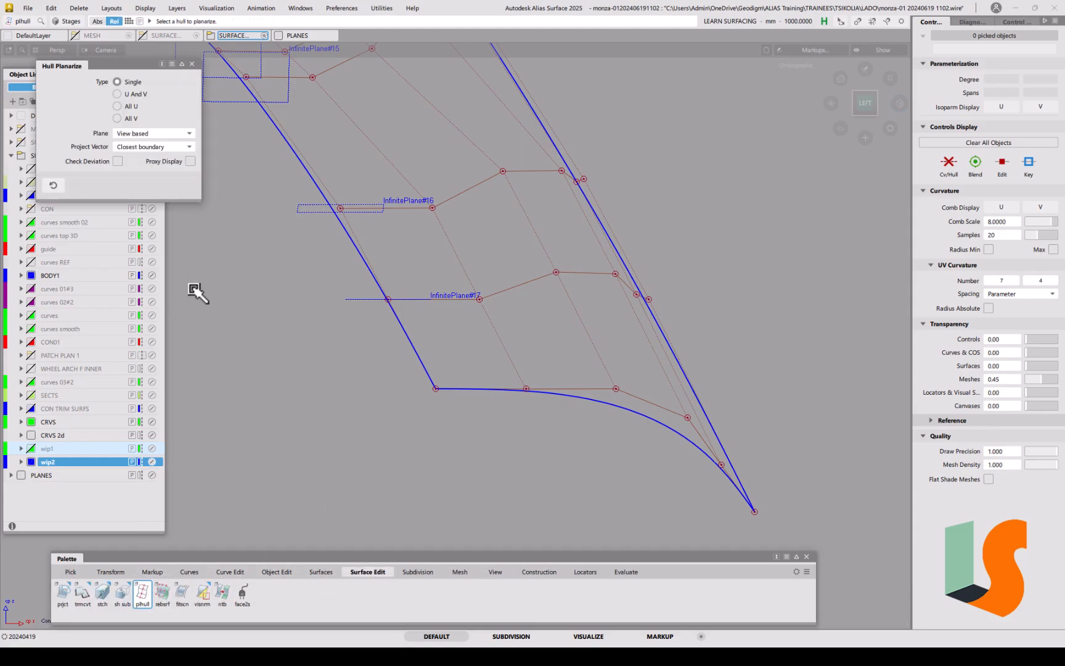
click(541, 282)
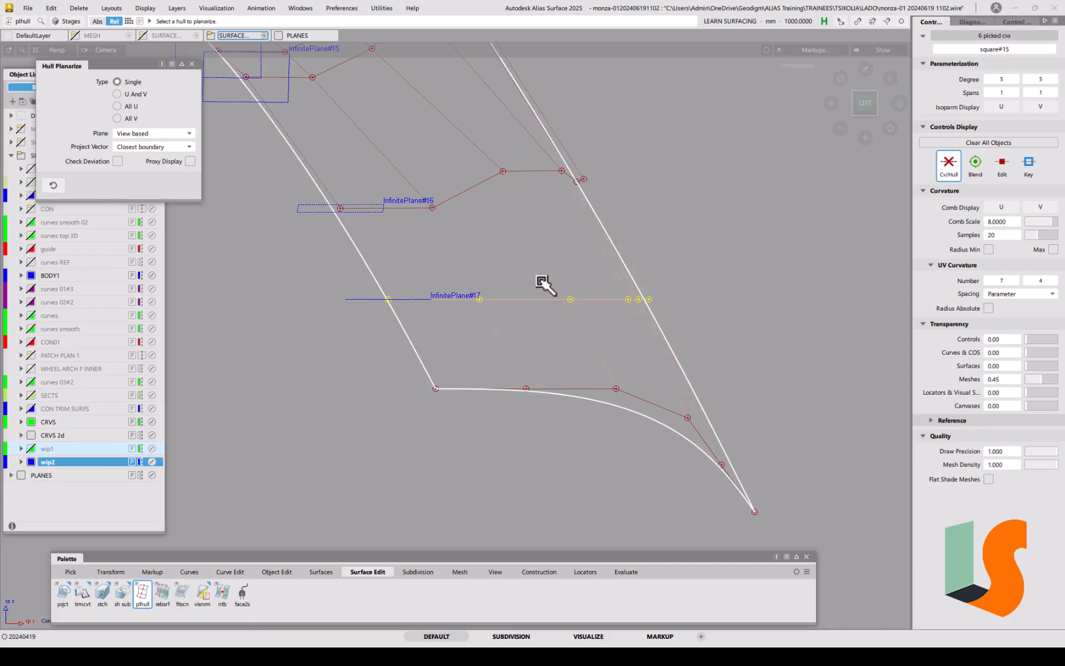
Step: Make InfinitePlane#16 the construction plane in the left view
click(528, 572)
click(122, 594)
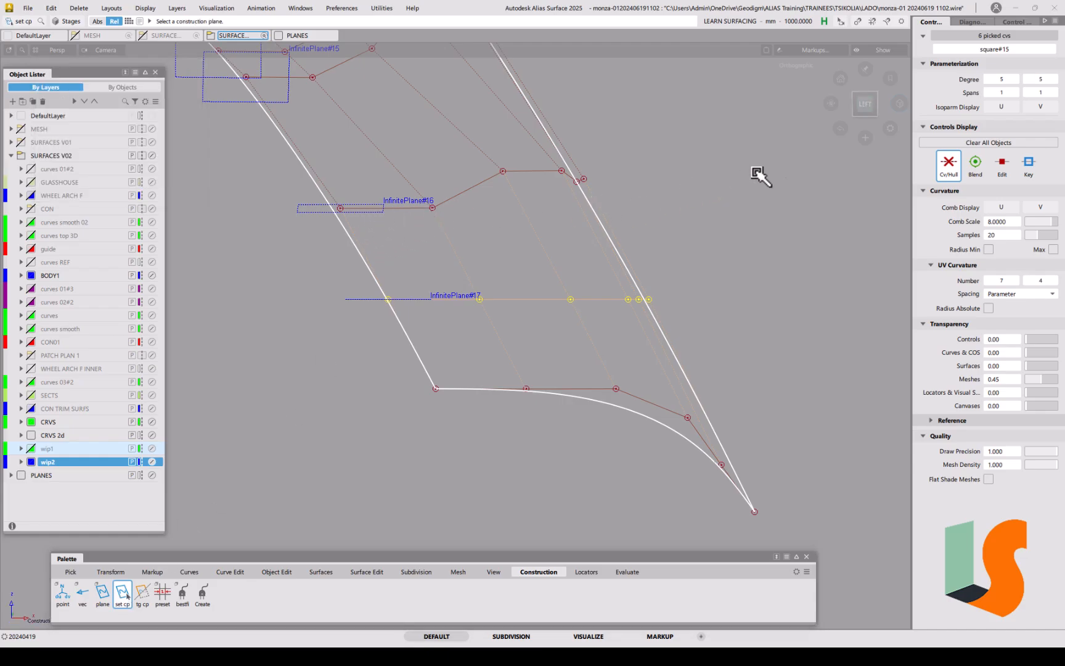
click(866, 105)
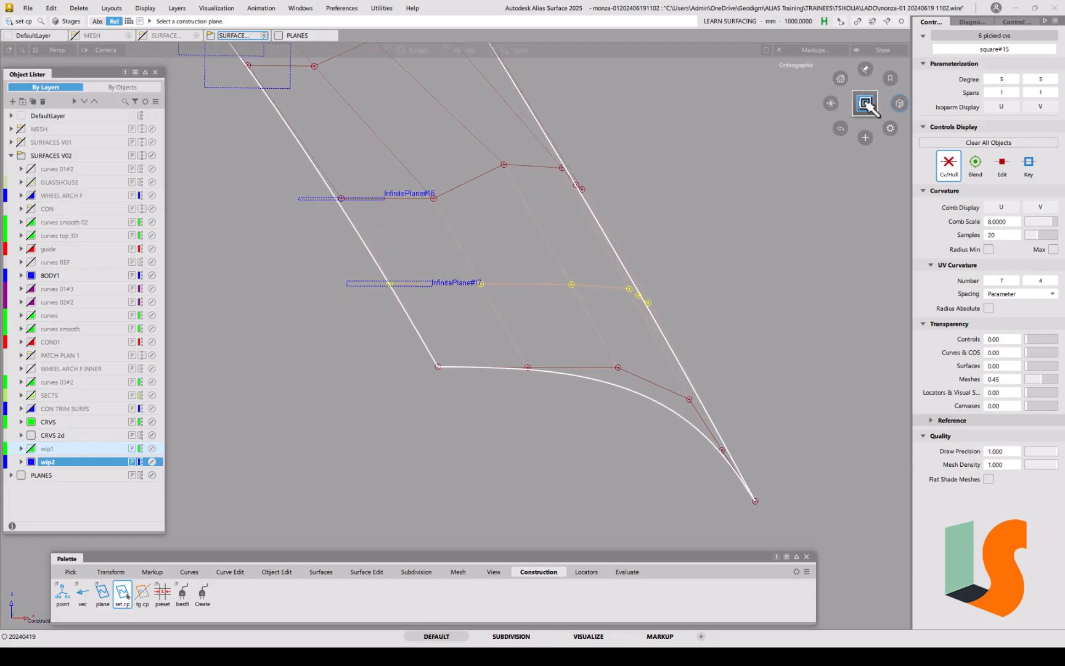
click(721, 188)
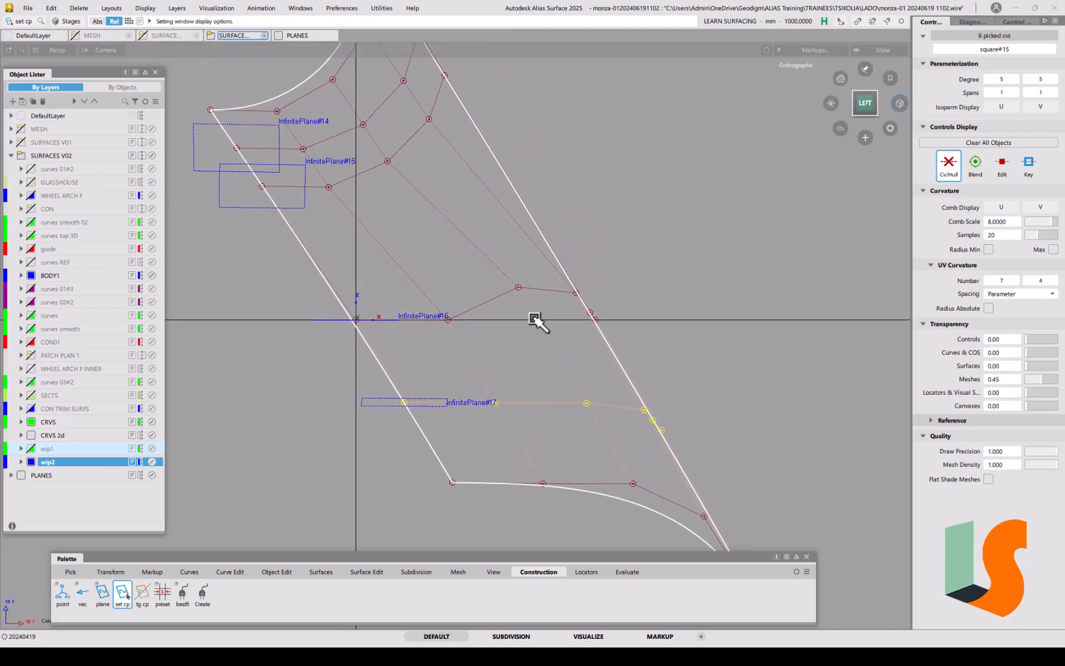
ctrl+shift+drag(527, 371, 525, 355)
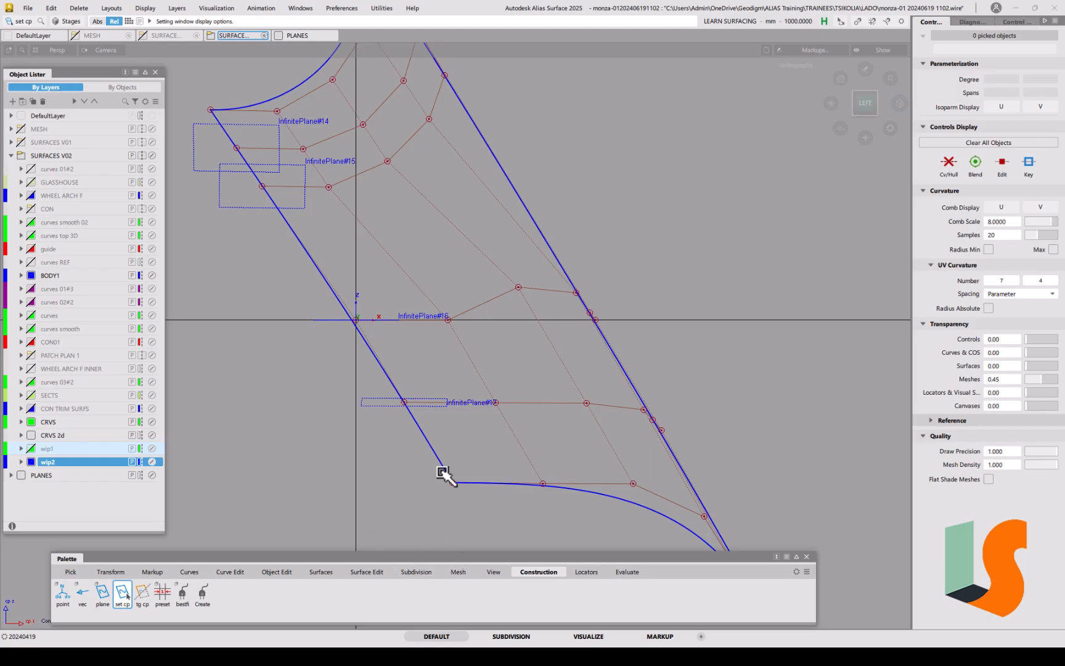
Step: Planarize the CV row at InfinitePlane#16 and return to the world construction plane
click(359, 571)
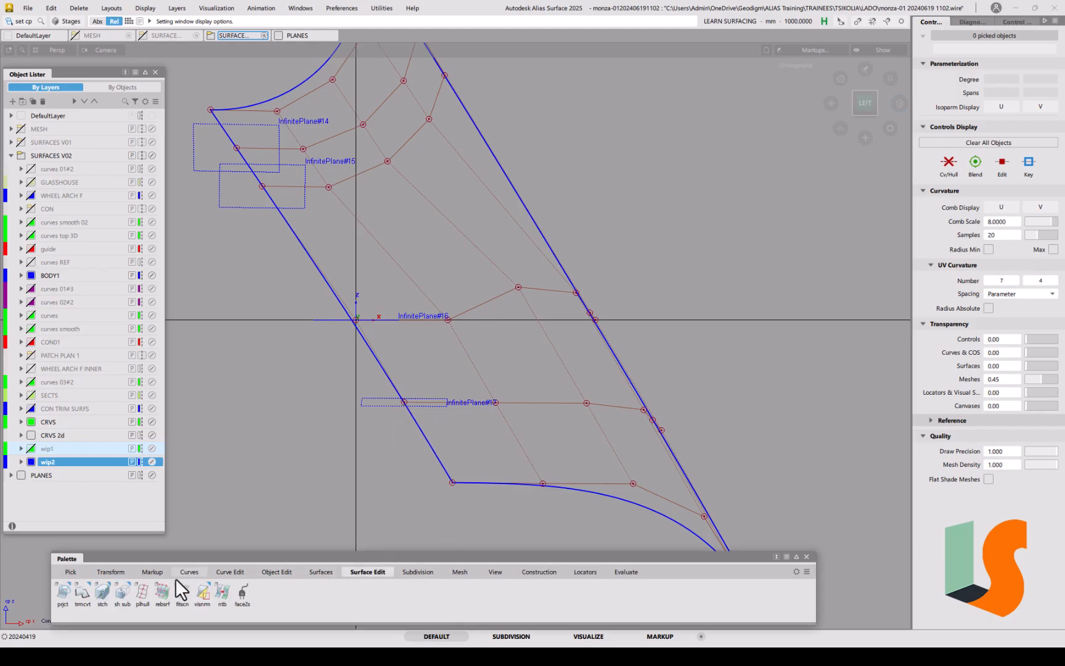
click(142, 593)
click(486, 306)
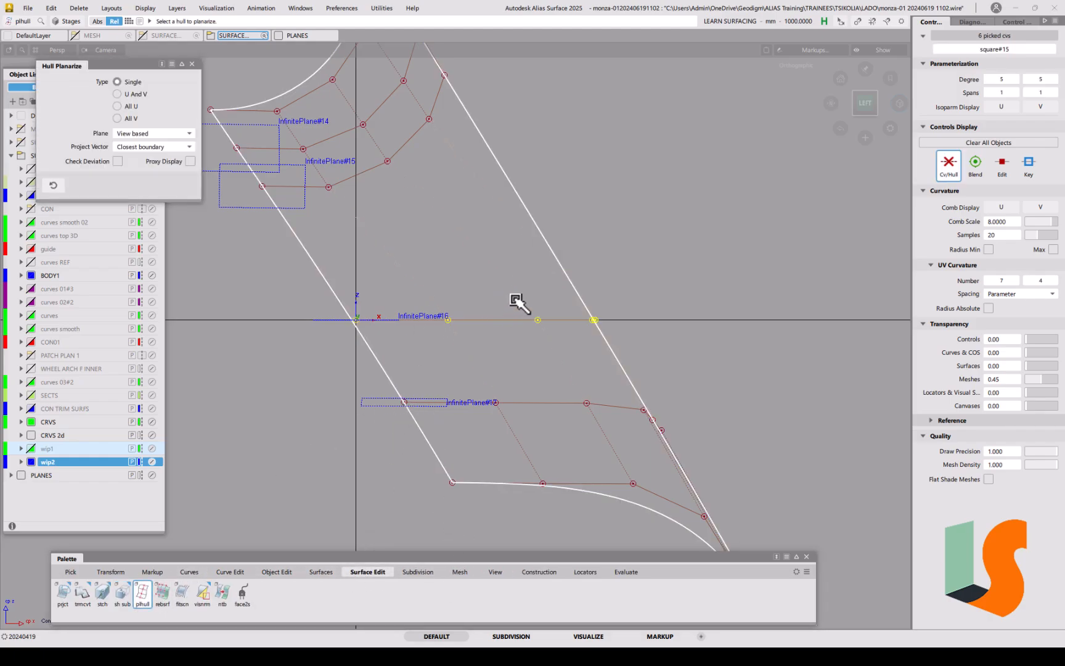
ctrl+shift+click(354, 226)
click(538, 570)
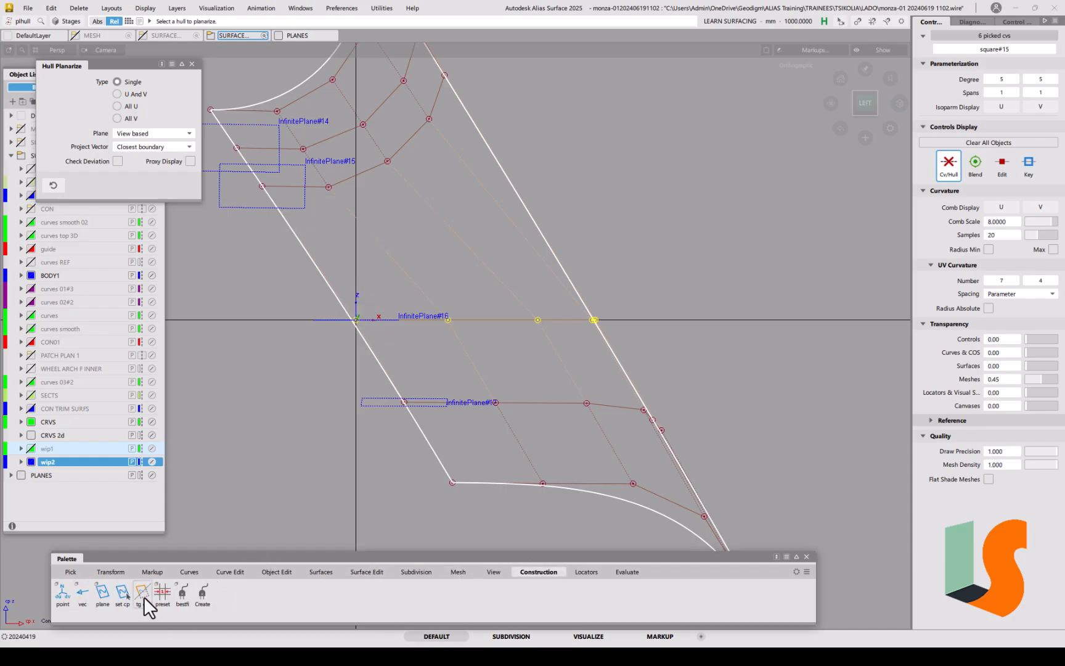
click(143, 594)
Step: Make InfinitePlane#15 the construction plane, view LEFT, and planarize its CV row with plhull
click(121, 594)
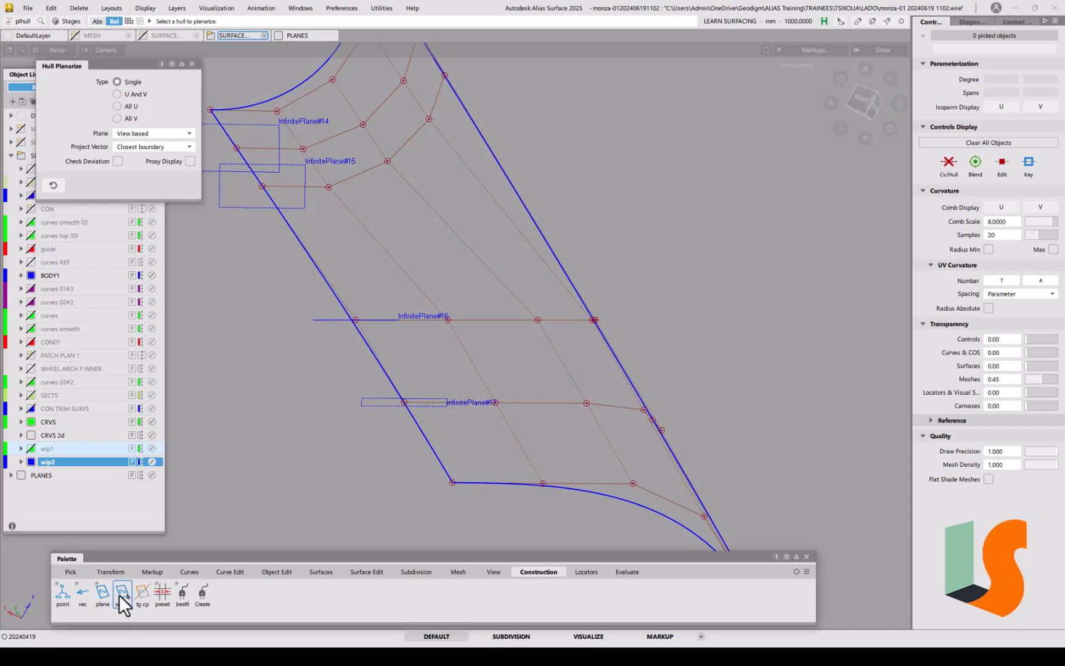
click(224, 208)
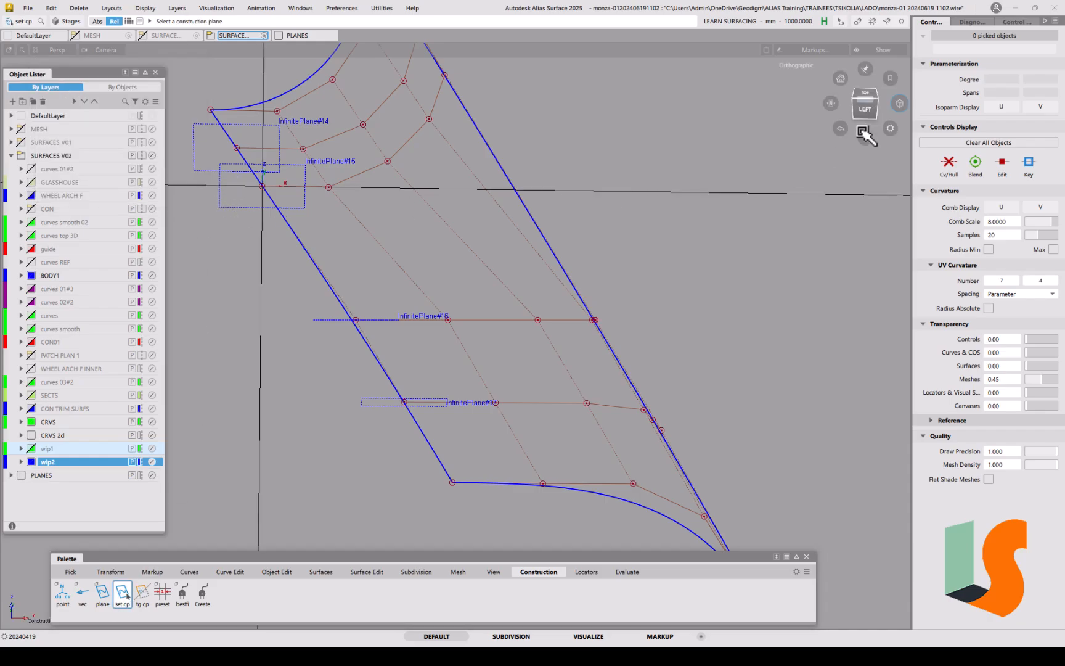
click(868, 106)
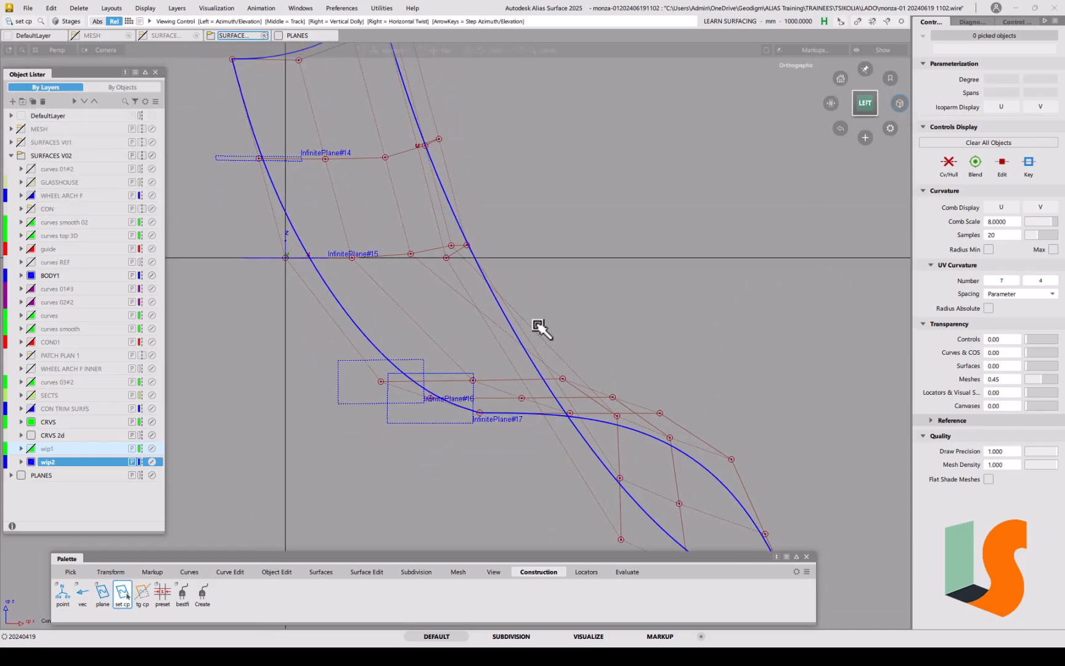
click(366, 572)
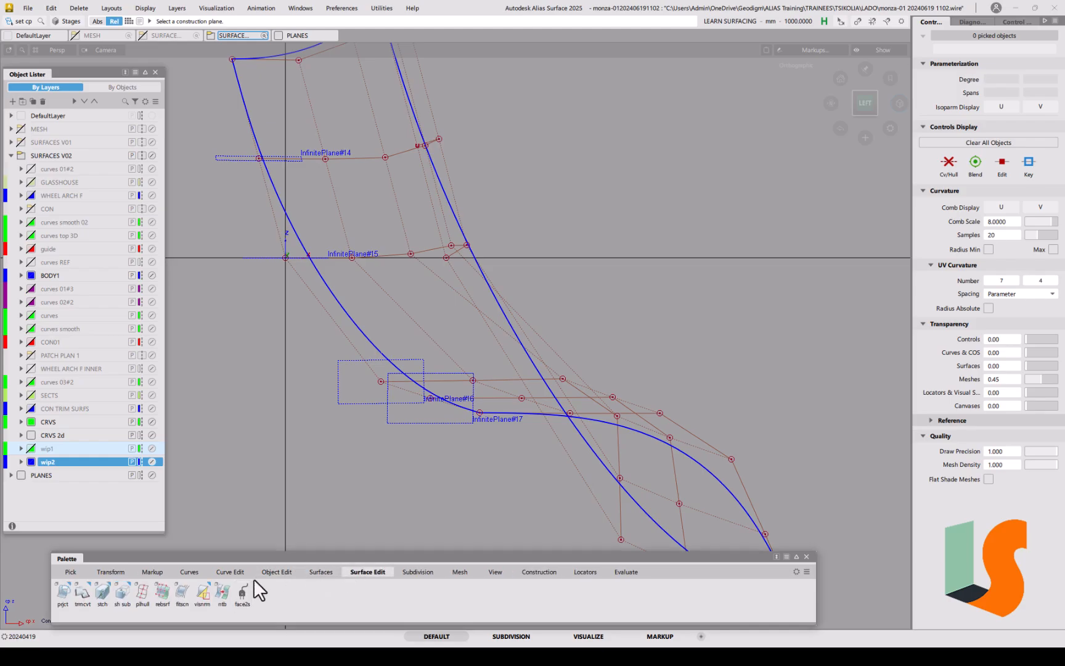
click(143, 592)
click(402, 255)
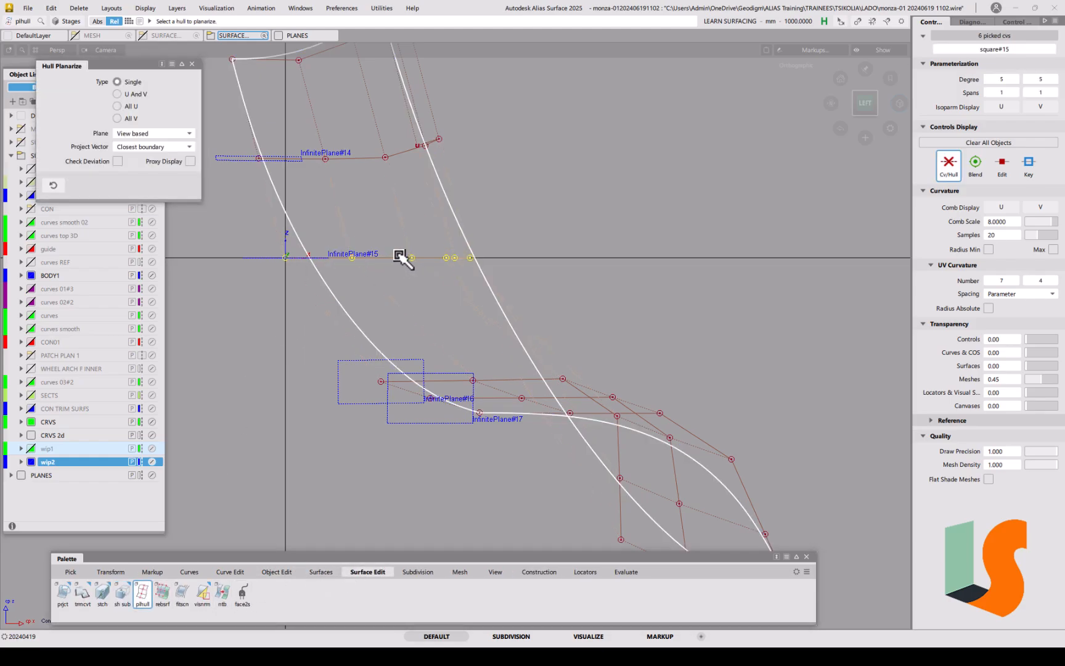
alt+shift+middle_drag(408, 236, 534, 346)
ctrl+shift+middle_click(483, 356)
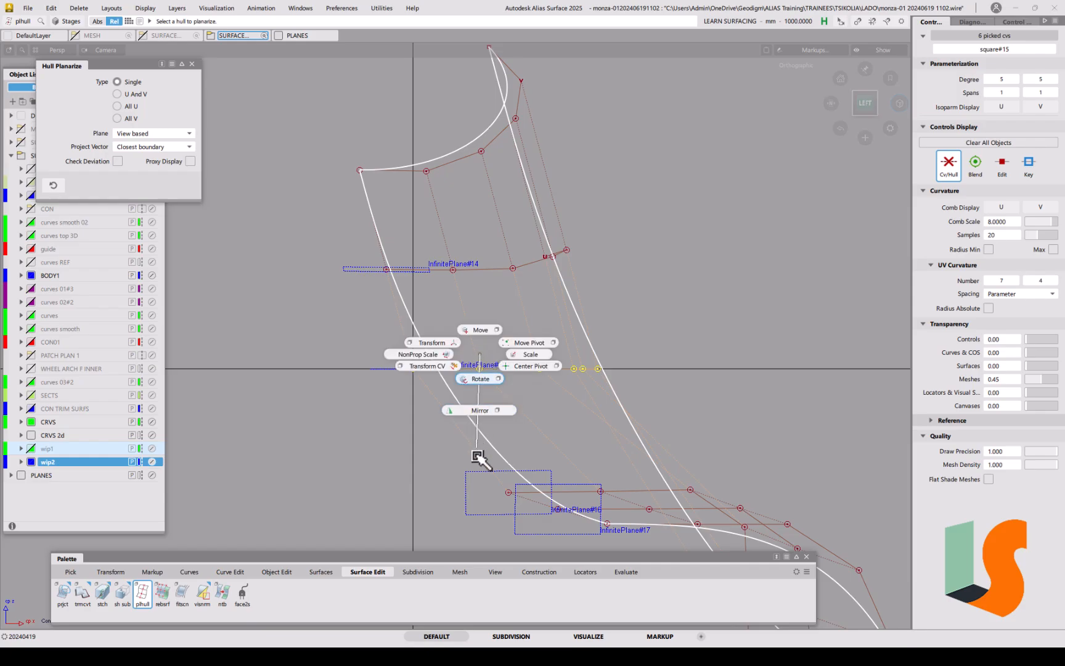
click(484, 364)
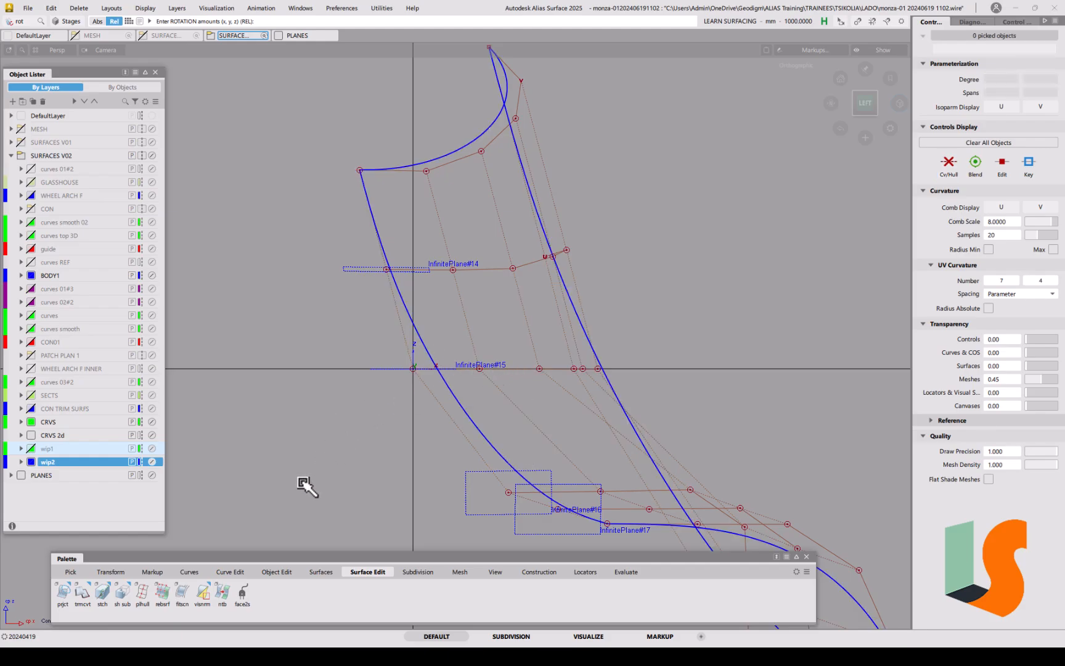
Step: Planarize the CV row at InfinitePlane#14 from the LEFT view, then tumble out to check the surface
click(545, 570)
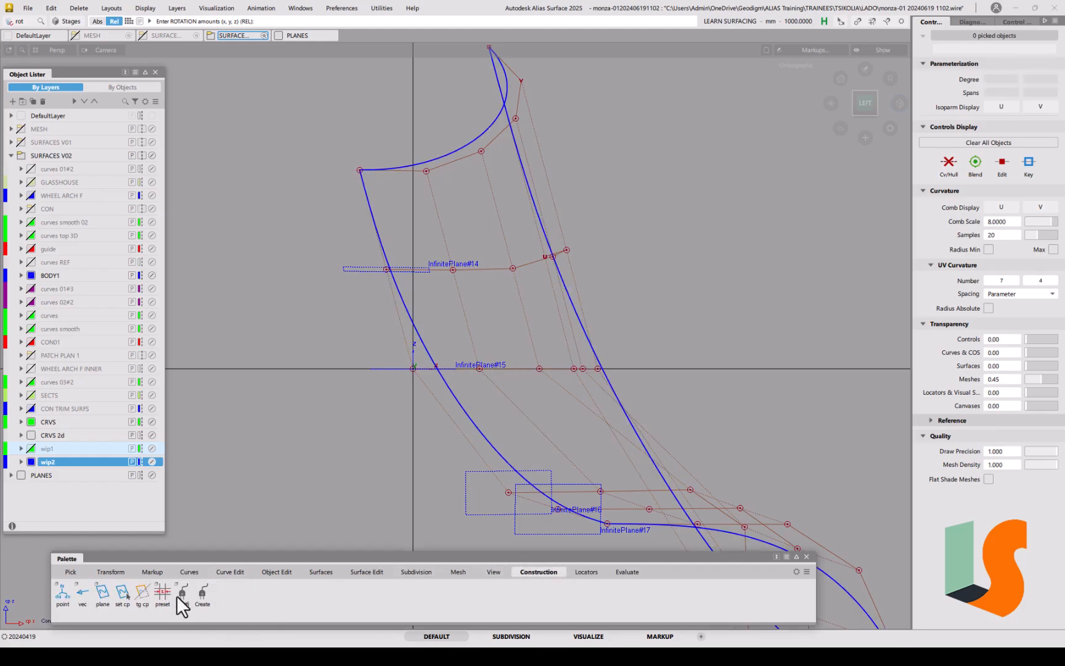
click(121, 593)
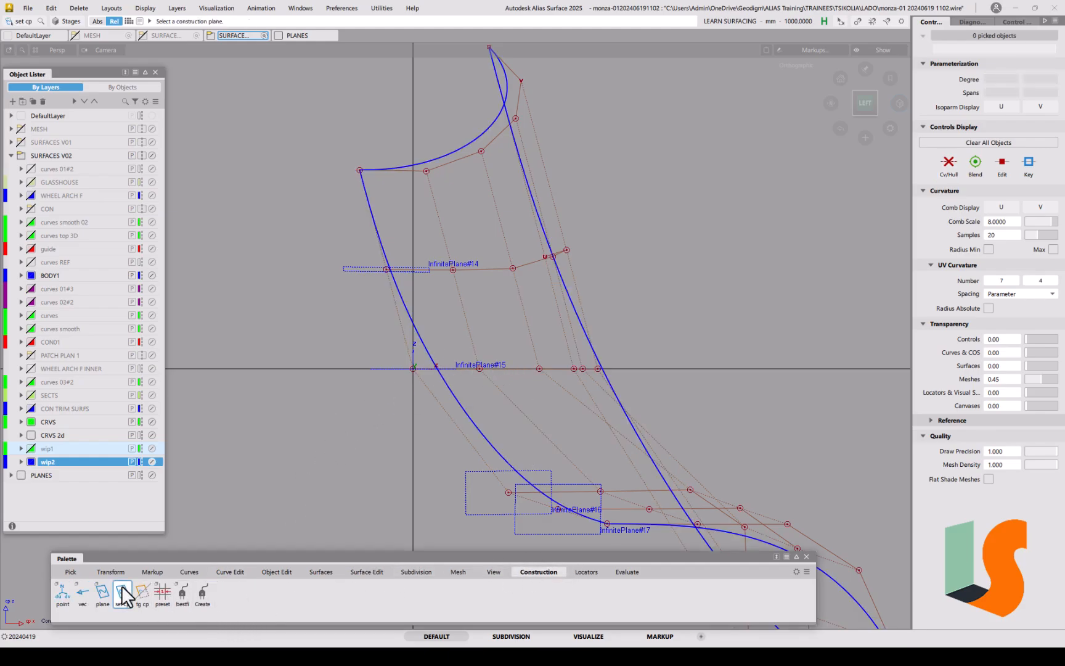
click(409, 266)
click(865, 103)
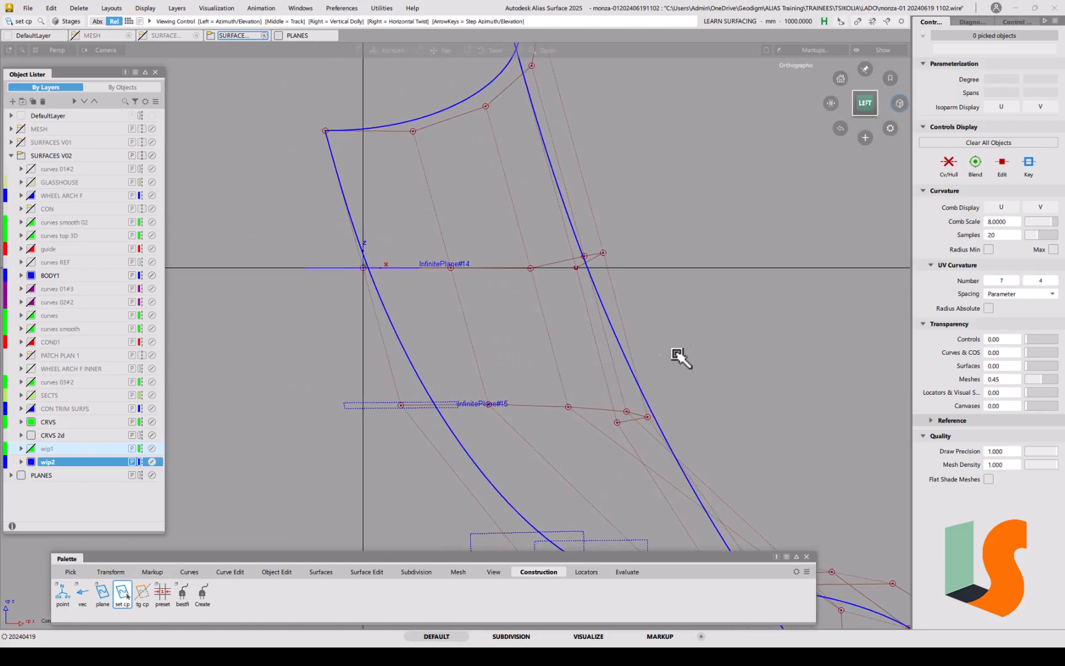
click(366, 573)
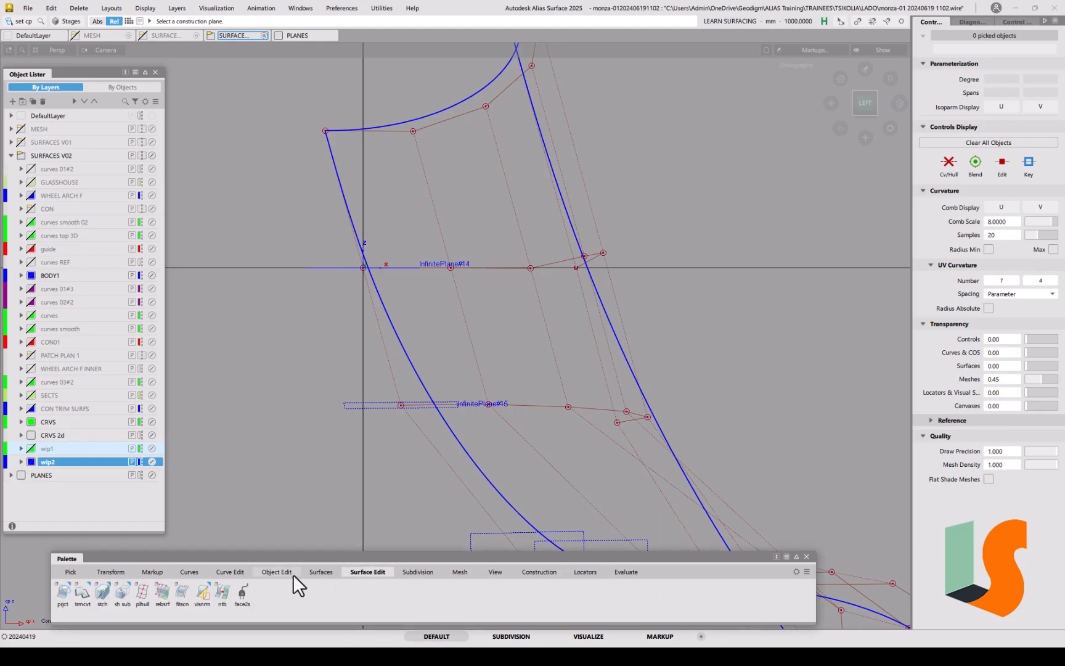
double_click(141, 594)
click(500, 268)
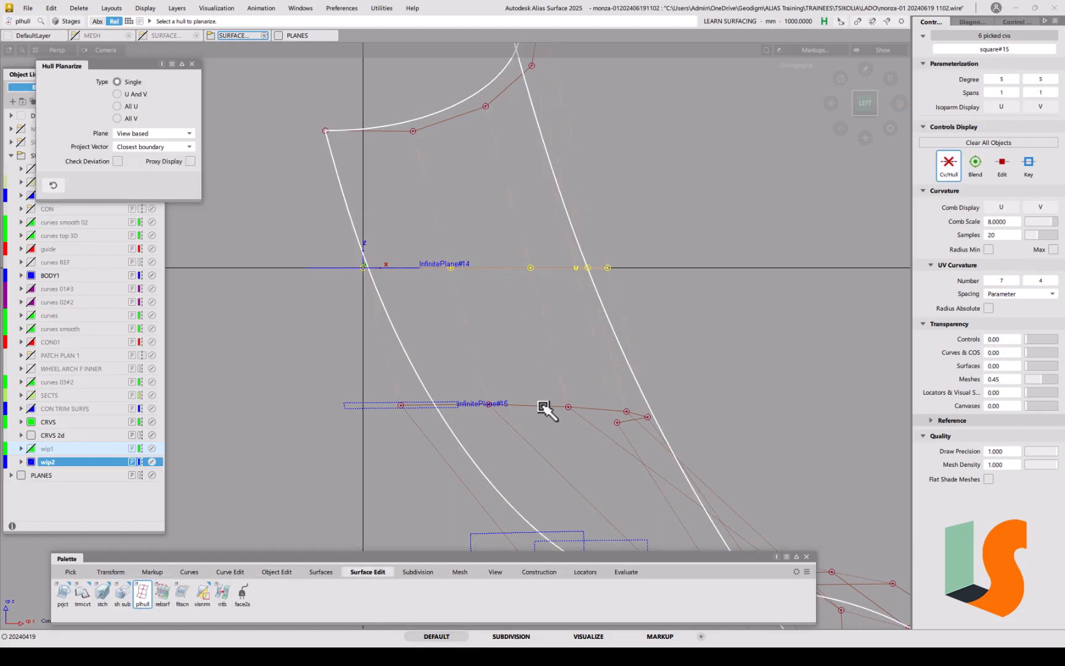
alt+shift+right_drag(535, 279, 410, 273)
alt+shift+middle_drag(410, 273, 424, 240)
alt+shift+drag(541, 347, 594, 356)
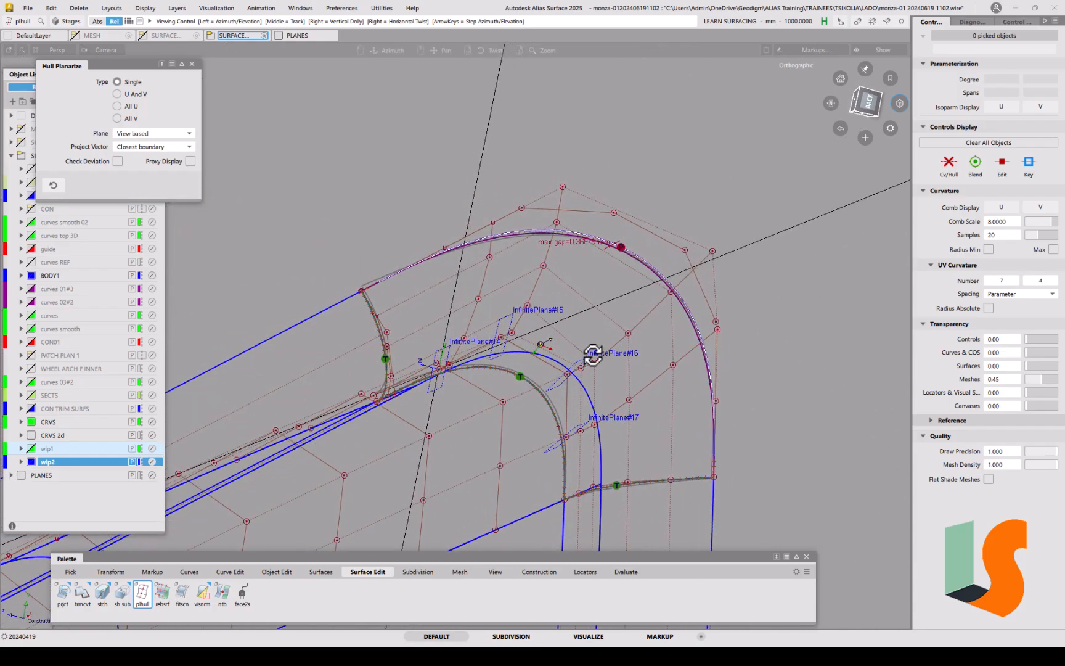
Step: Rebuild the top arch curve from degree 7 to degree 5 in the Parameterization Editor
alt+shift+drag(574, 273, 549, 283)
alt+shift+middle_drag(550, 284, 548, 283)
ctrl+shift+drag(574, 274, 591, 285)
click(599, 263)
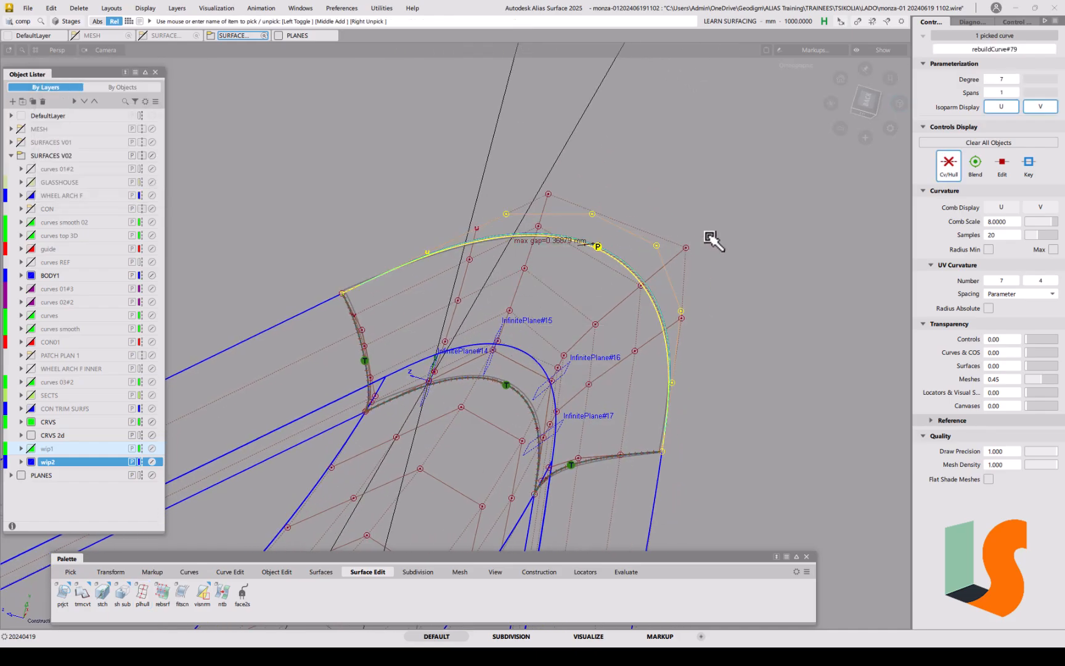
key(ctrl+d)
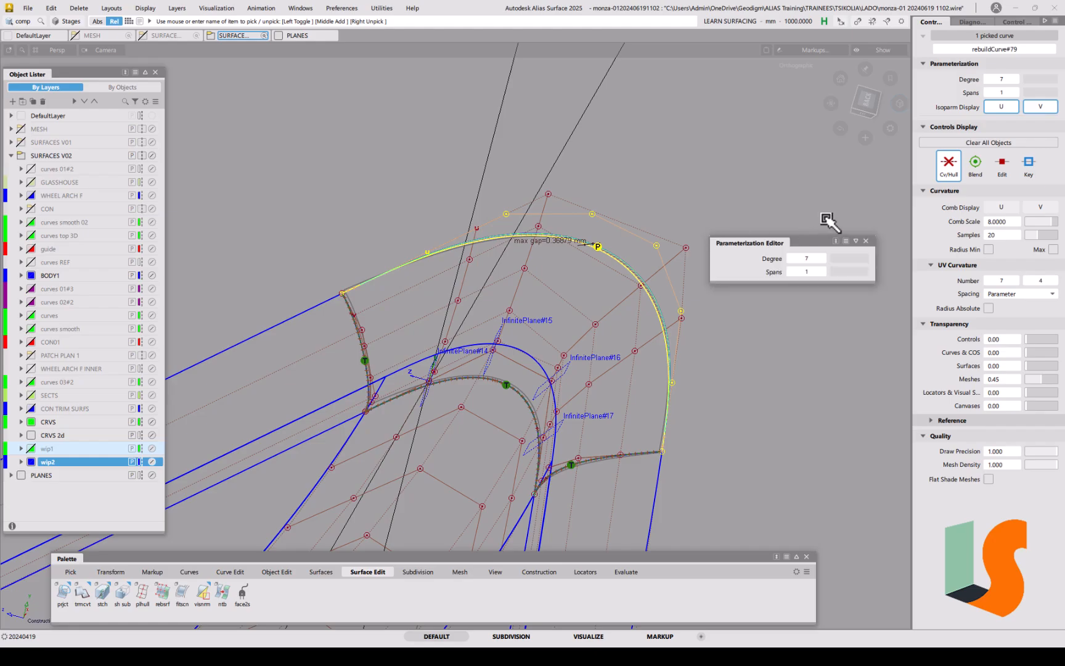
click(792, 258)
click(792, 259)
key(Return)
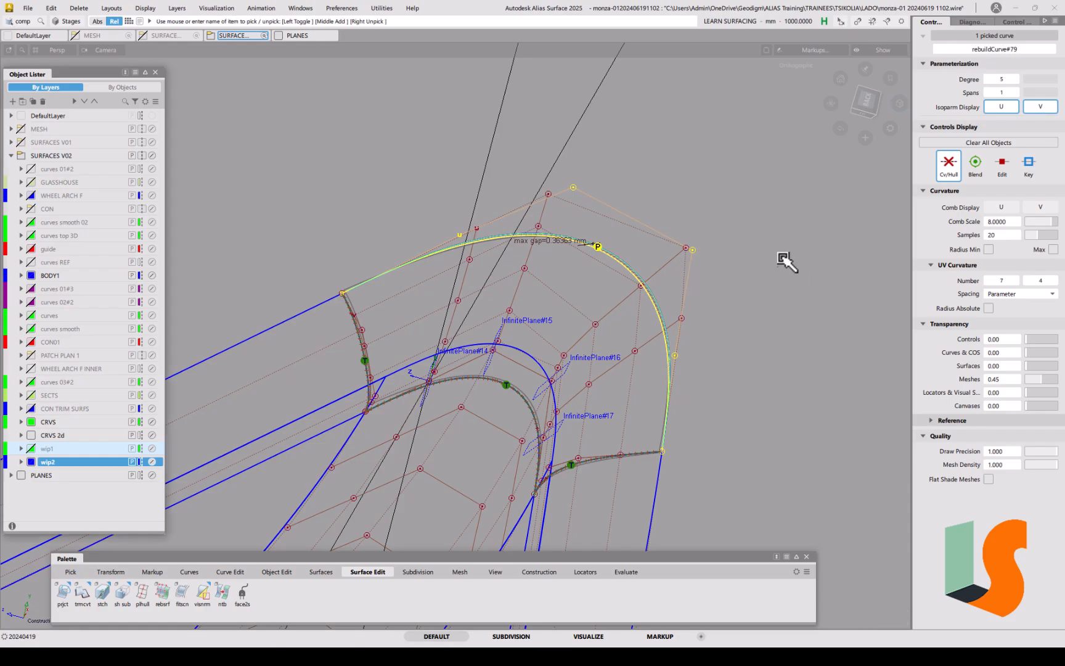
Step: Select the helper InfinitePlanes around the corner and delete them, confirming the deletion
mouse_move(654, 316)
alt+shift+mouse_down()
mouse_move(716, 335)
mouse_move(689, 343)
mouse_move(718, 326)
mouse_move(699, 312)
mouse_move(677, 335)
mouse_move(666, 330)
alt+shift+mouse_up()
mouse_move(529, 288)
alt+shift+mouse_down()
mouse_move(499, 290)
mouse_move(561, 266)
mouse_move(541, 275)
alt+shift+mouse_up()
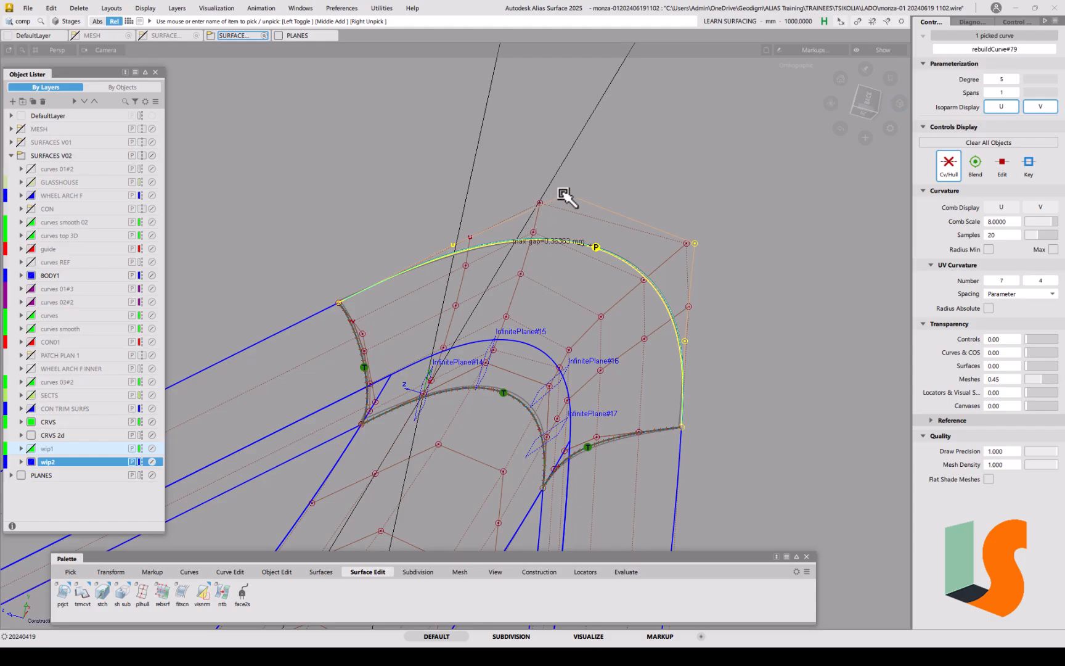
alt+shift+drag(500, 305, 542, 304)
alt+shift+middle_drag(542, 304, 516, 255)
click(484, 313)
ctrl+shift+drag(484, 314, 483, 338)
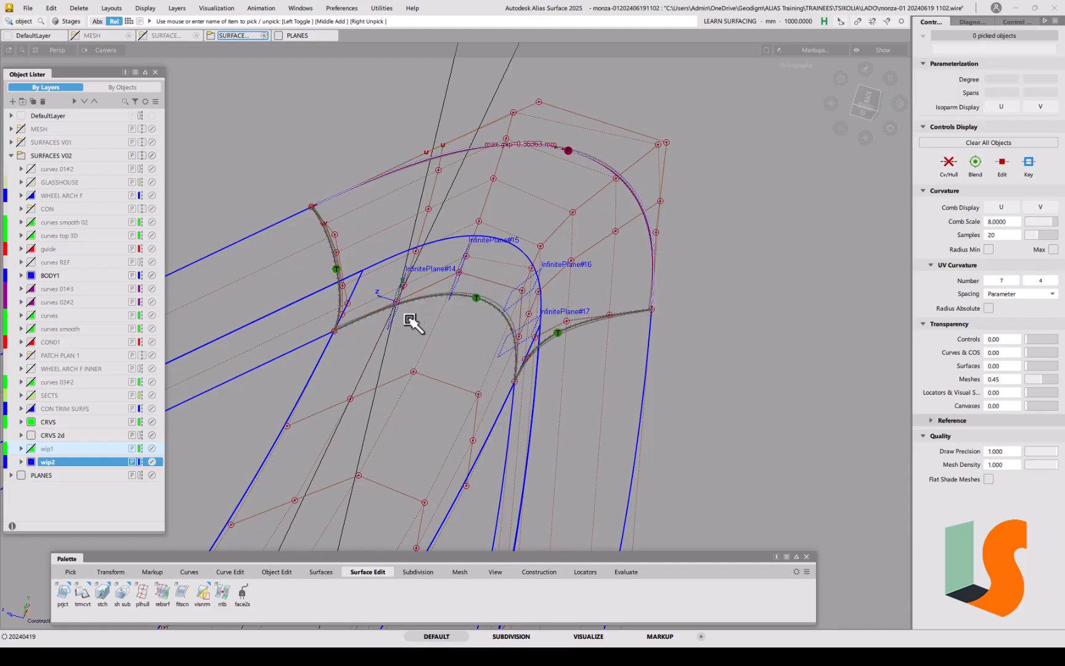
click(392, 318)
click(427, 337)
click(457, 285)
click(511, 300)
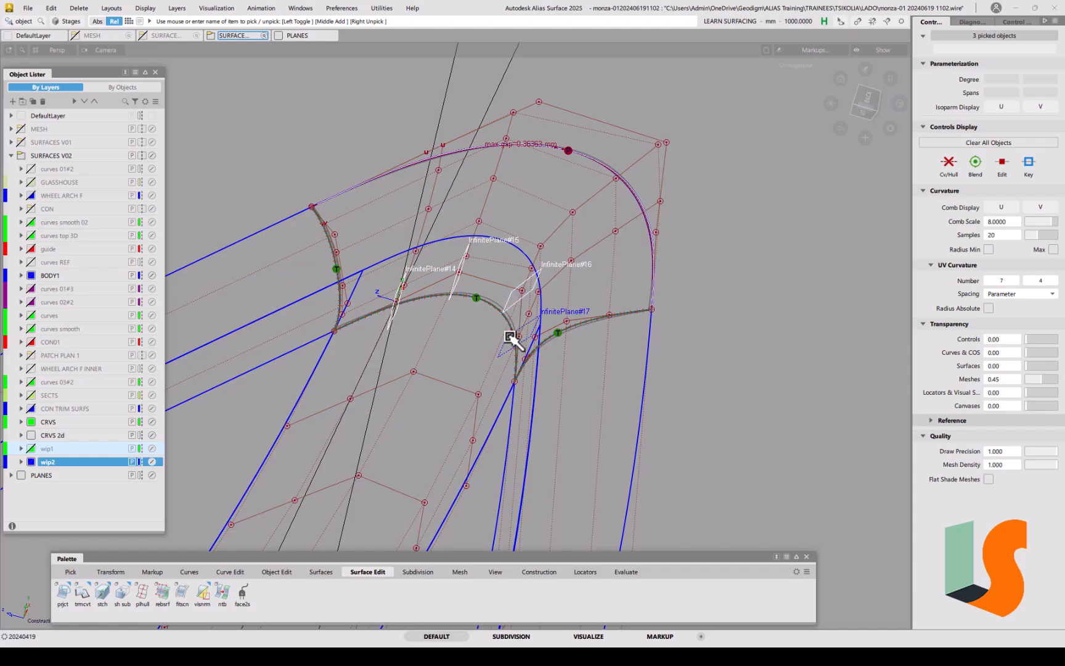
key(Delete)
click(500, 360)
Step: Orbit around the corner, switch to curve picking, and pick then deselect the top arch curve
alt+shift+drag(528, 278, 484, 280)
alt+shift+right_drag(484, 280, 524, 290)
alt+shift+middle_drag(532, 293, 490, 309)
alt+shift+drag(562, 243, 462, 234)
ctrl+shift+click(462, 234)
click(480, 242)
click(530, 217)
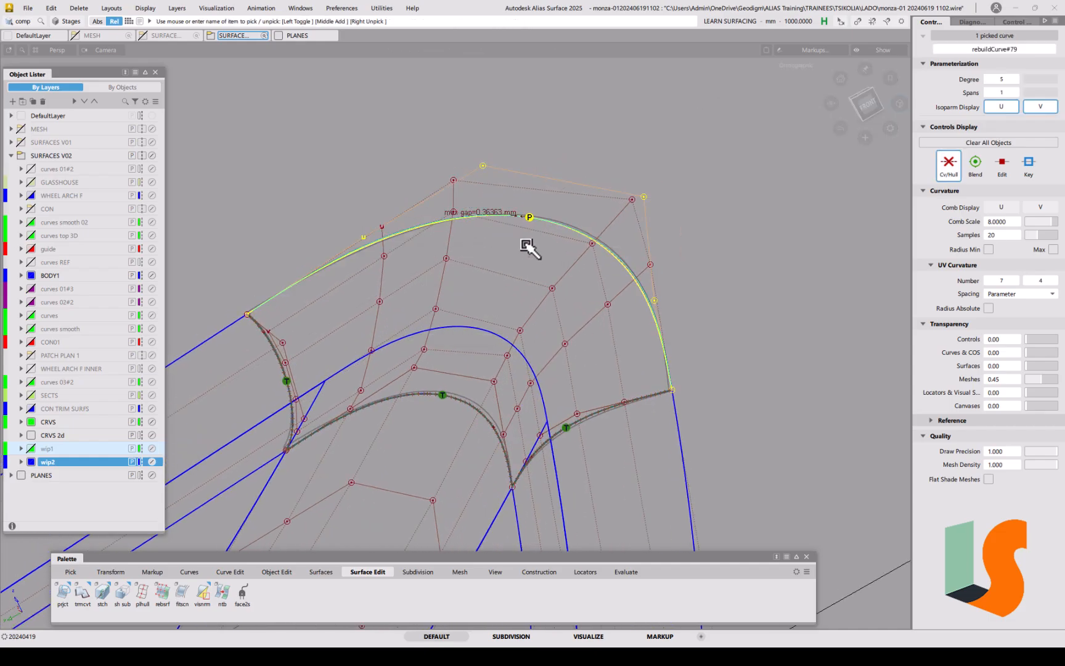
click(529, 251)
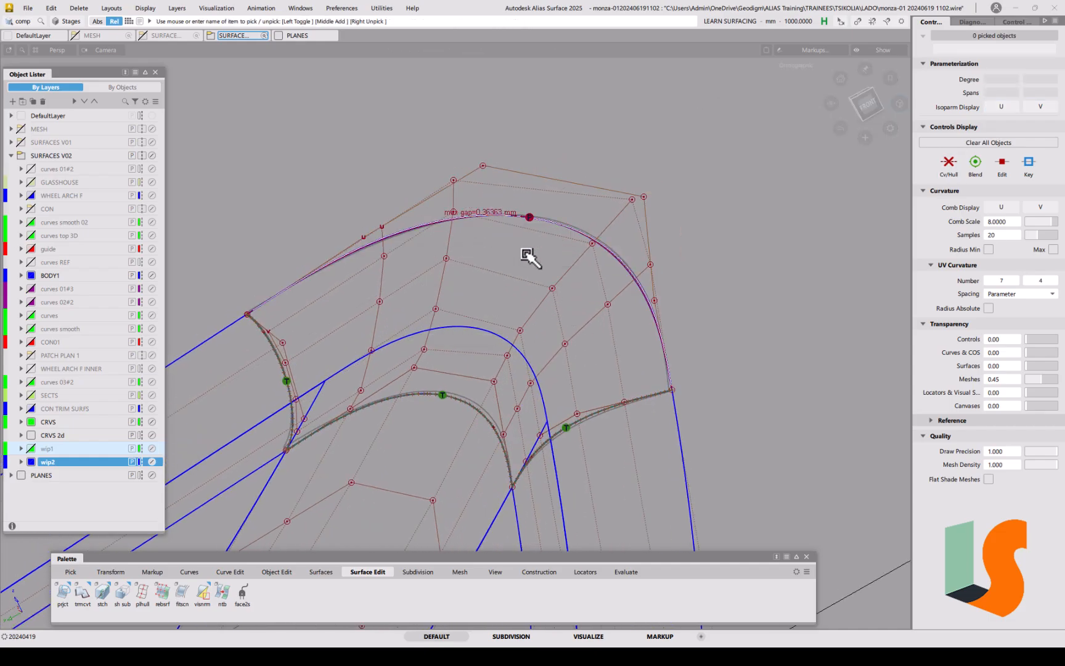
Step: Align square#15's V=0 top edge to the top arch curve with Blending on and 3 extra CV rows
click(277, 572)
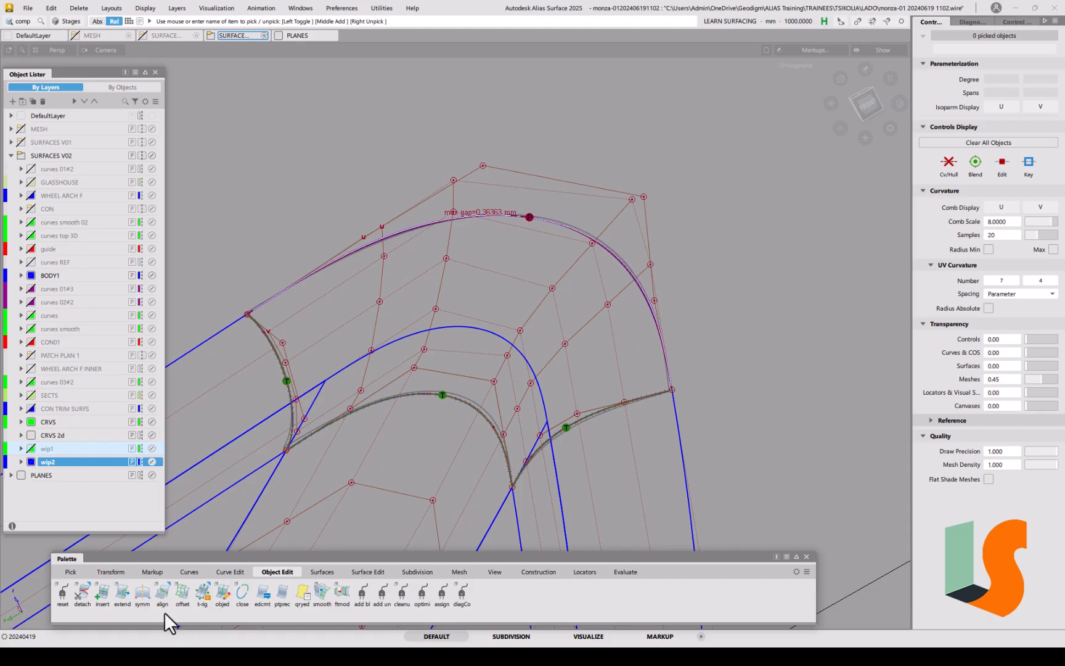
double_click(163, 596)
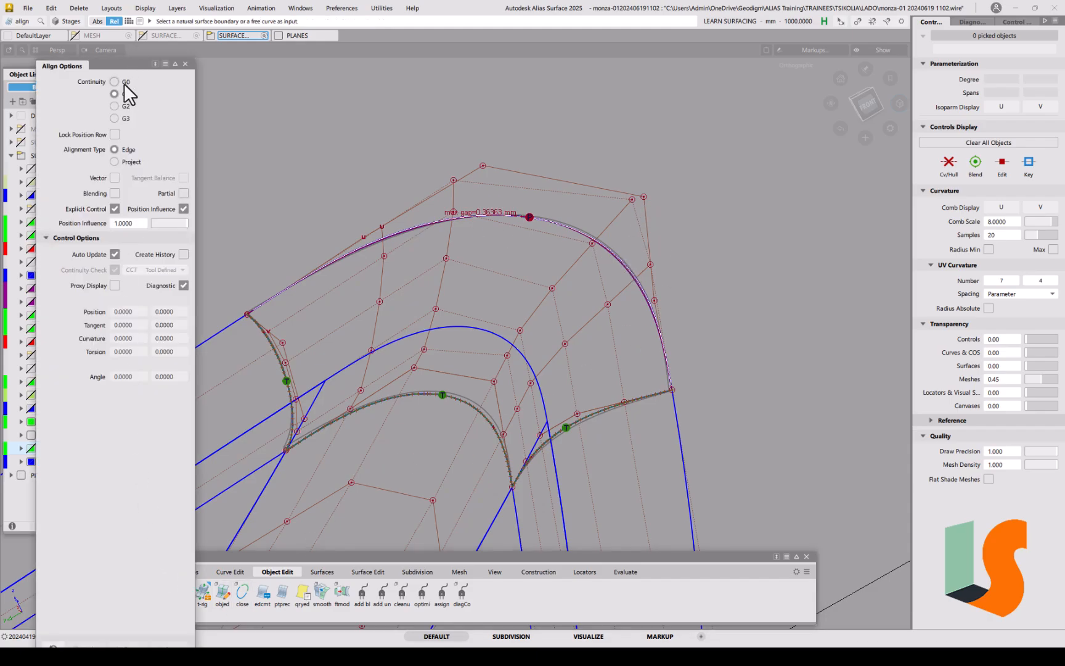
click(476, 214)
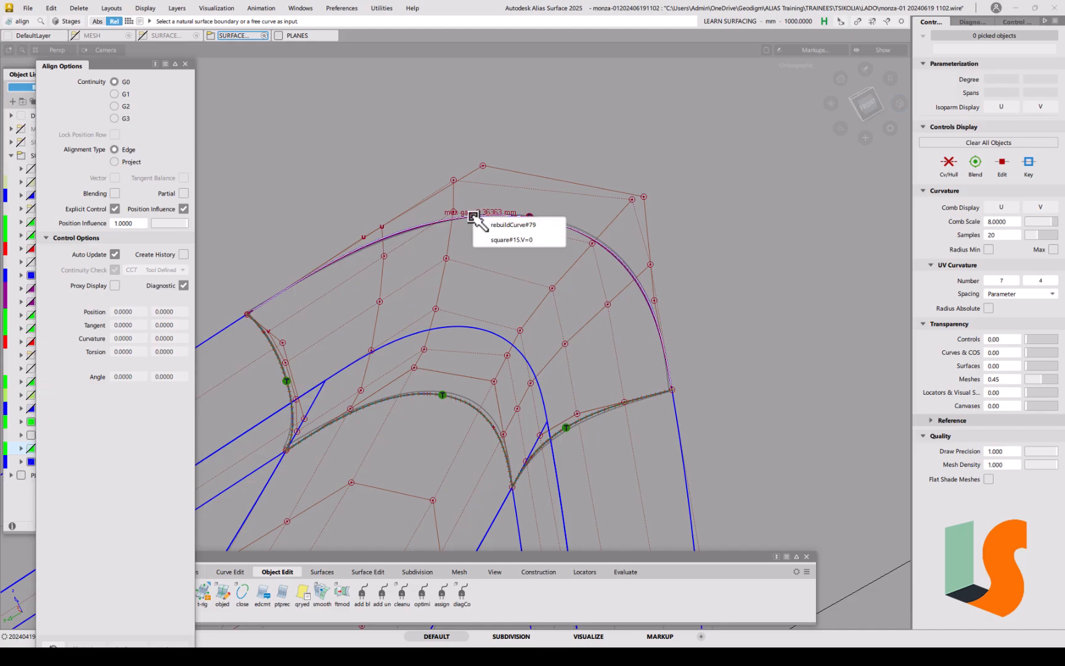
click(501, 240)
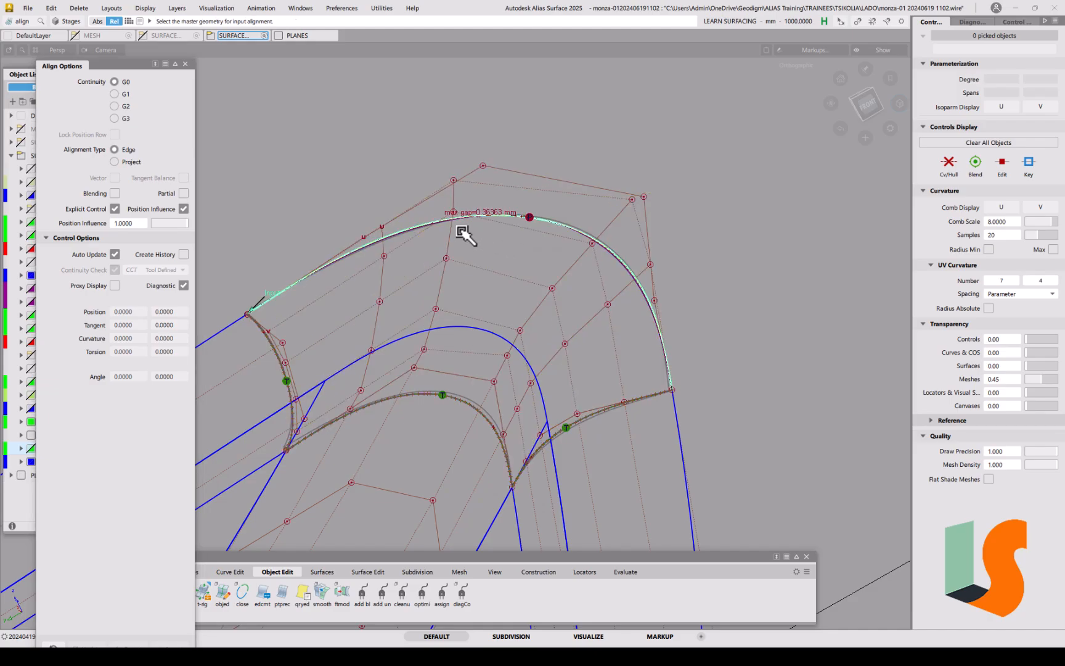
click(468, 217)
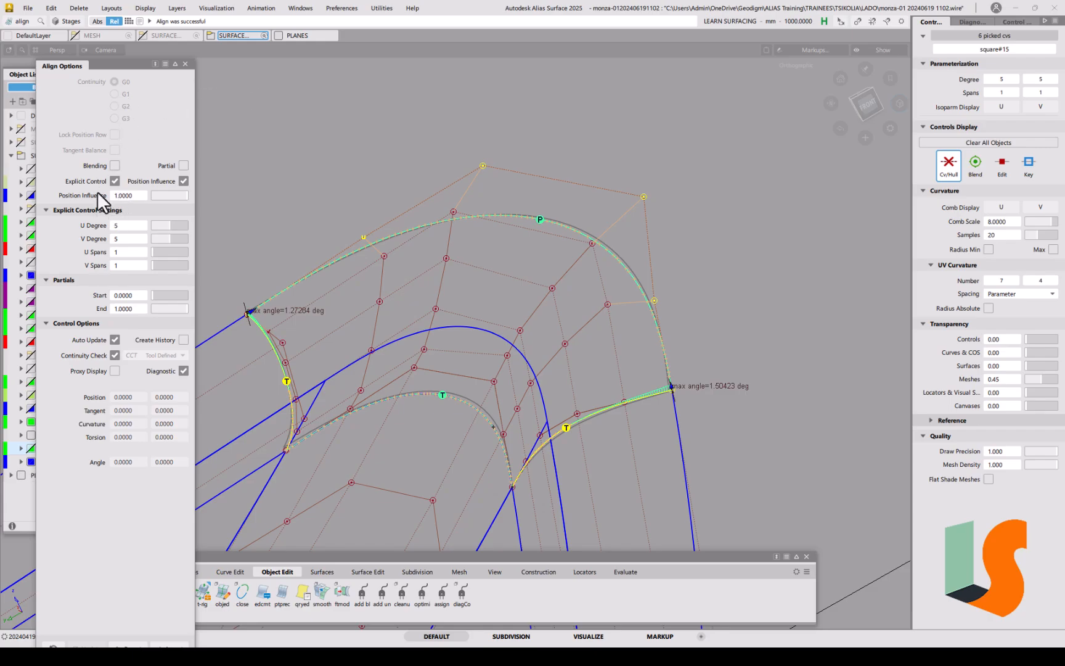
click(115, 165)
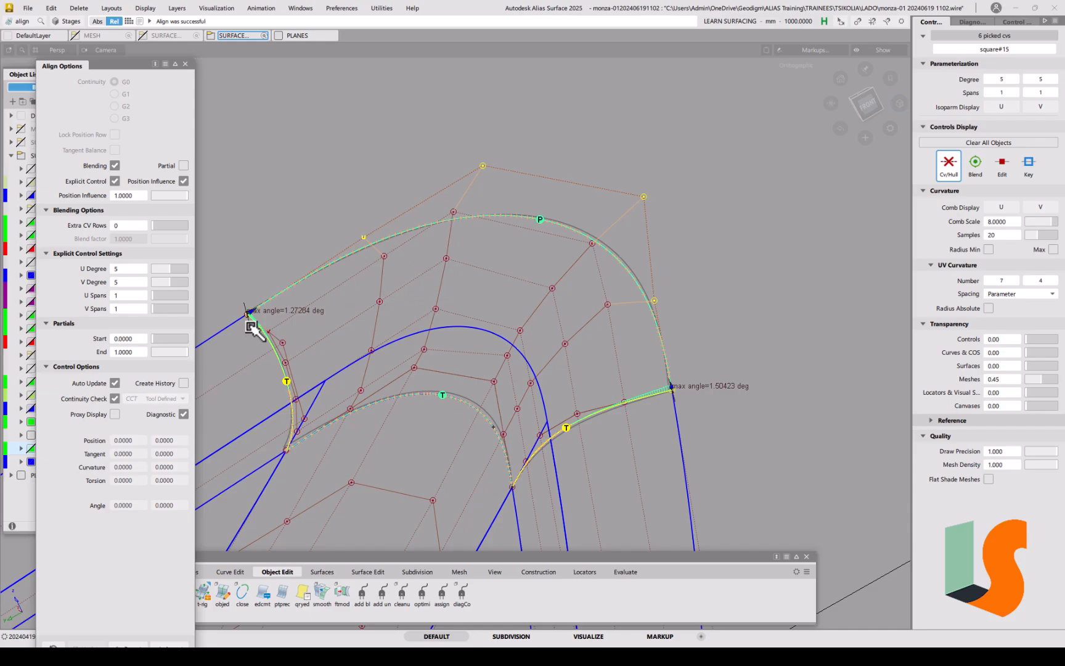
drag(157, 225, 161, 224)
mouse_move(476, 293)
alt+shift+mouse_down()
mouse_move(459, 276)
mouse_move(675, 297)
mouse_move(586, 290)
mouse_move(621, 333)
mouse_move(599, 309)
mouse_move(611, 311)
mouse_move(550, 333)
mouse_move(571, 302)
mouse_move(542, 322)
mouse_move(551, 338)
mouse_move(545, 295)
mouse_move(685, 299)
mouse_move(542, 264)
mouse_move(523, 316)
mouse_move(487, 299)
alt+shift+mouse_up()
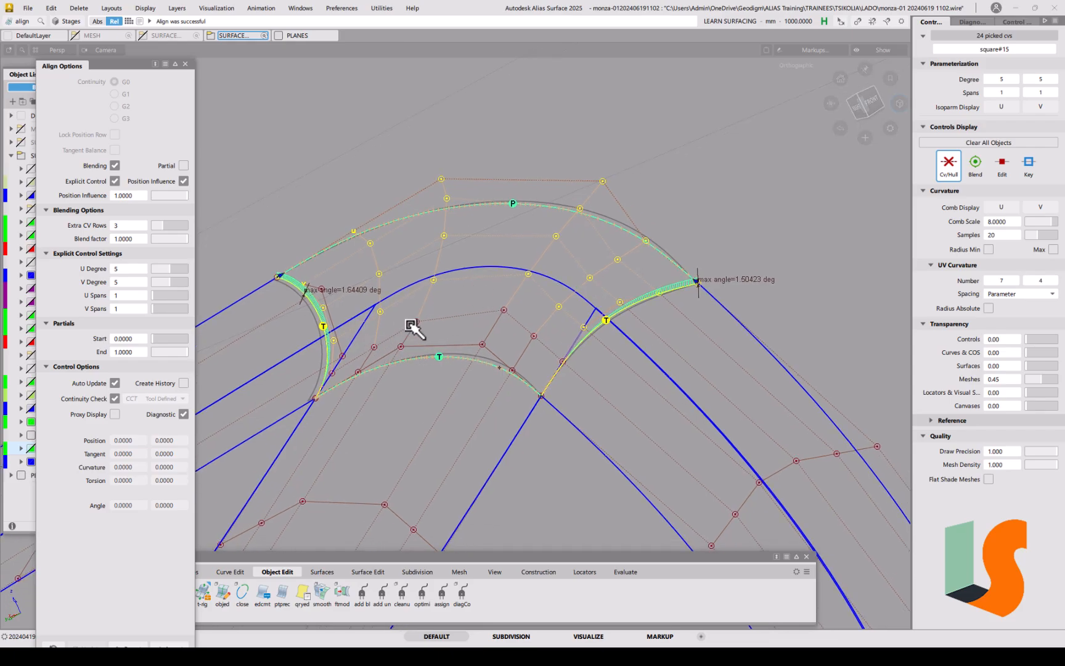
Step: Isolate the corner surface square#15 so only it is shown, then frame it in view
key(alt+m)
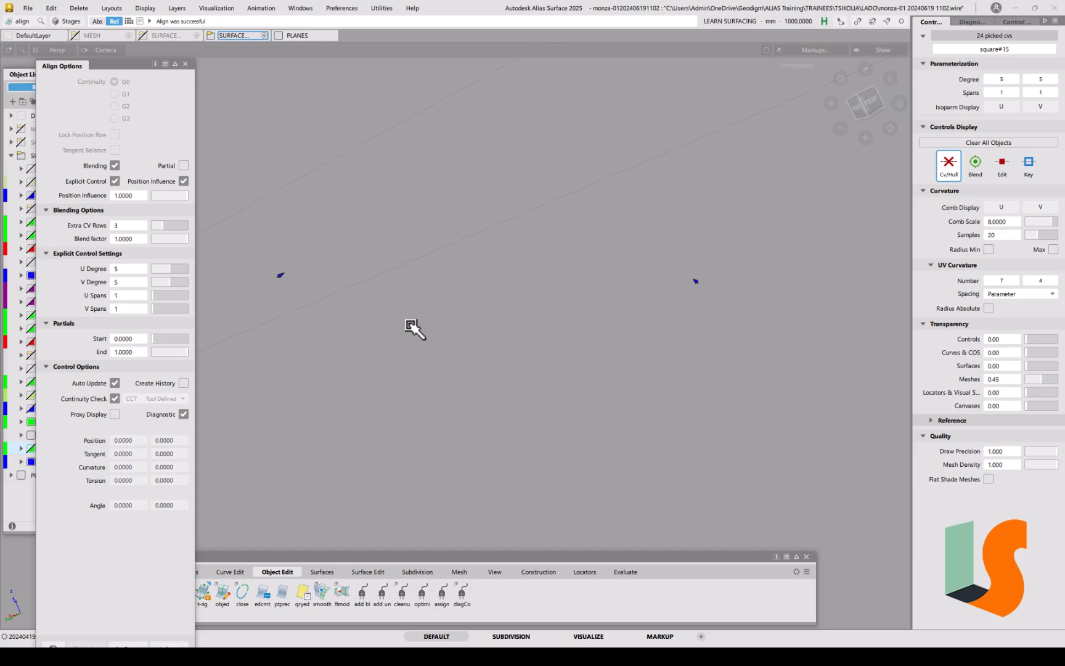
key(ctrl+z)
ctrl+shift+drag(493, 304, 456, 308)
click(484, 326)
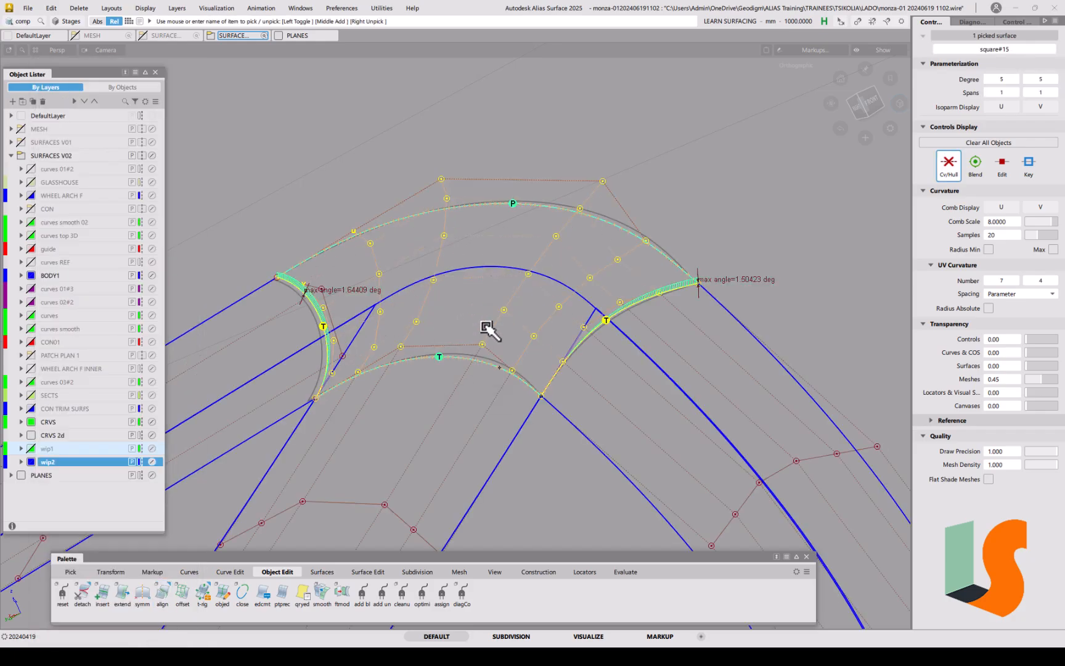
key(alt+h)
ctrl+shift+drag(512, 387, 470, 290)
alt+shift+middle_drag(471, 291, 498, 324)
alt+shift+drag(417, 327, 420, 340)
alt+shift+right_drag(420, 339, 449, 320)
alt+shift+middle_drag(449, 320, 450, 294)
alt+shift+right_drag(481, 308, 464, 321)
alt+shift+middle_drag(463, 321, 482, 310)
Step: Create a three-point construction plane from the lower-left CV, then delete the misplaced plane
click(539, 572)
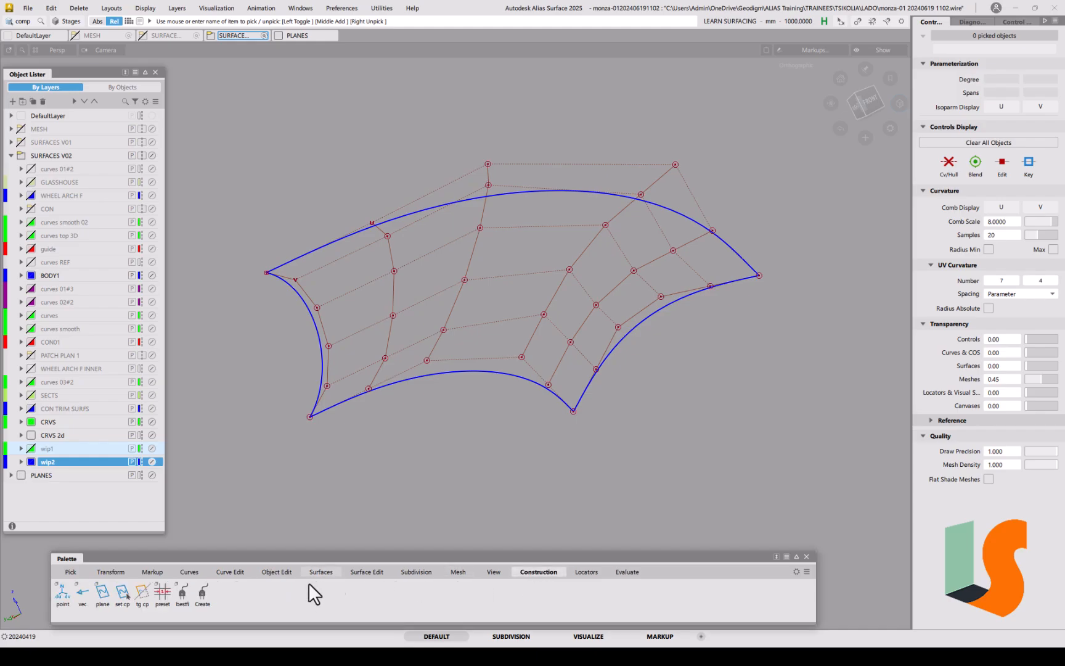
double_click(108, 599)
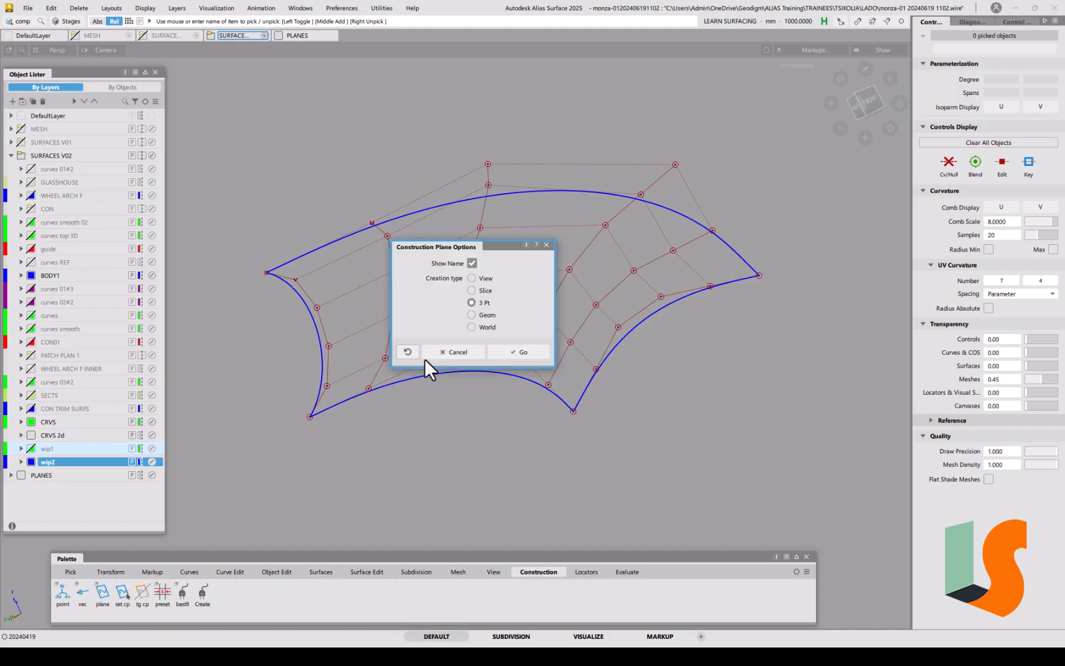
click(536, 357)
click(368, 388)
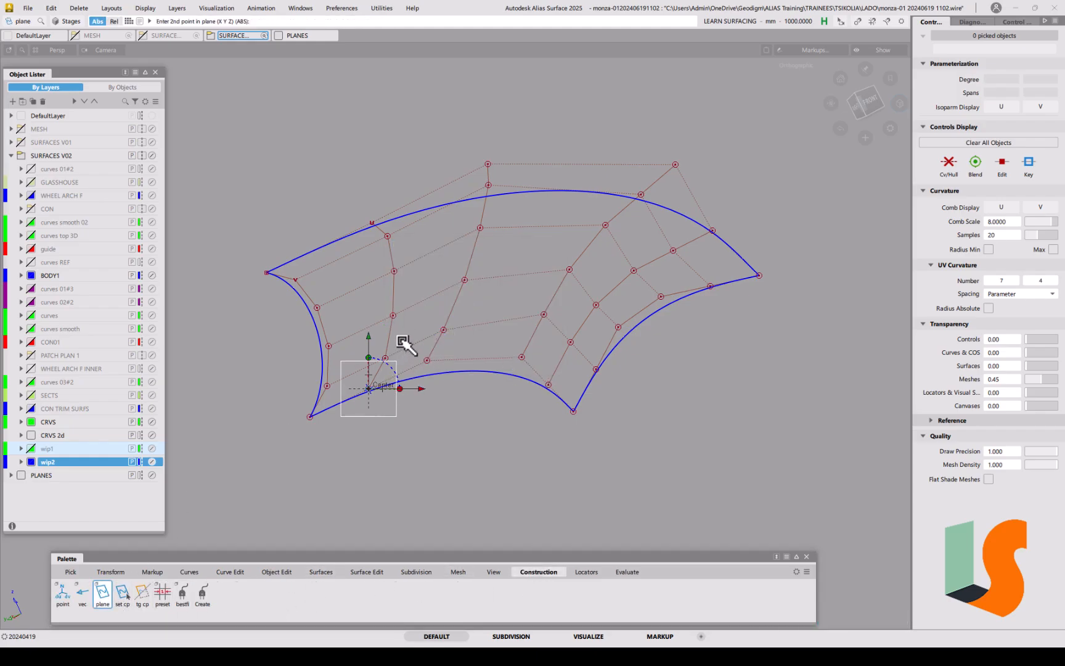
click(399, 356)
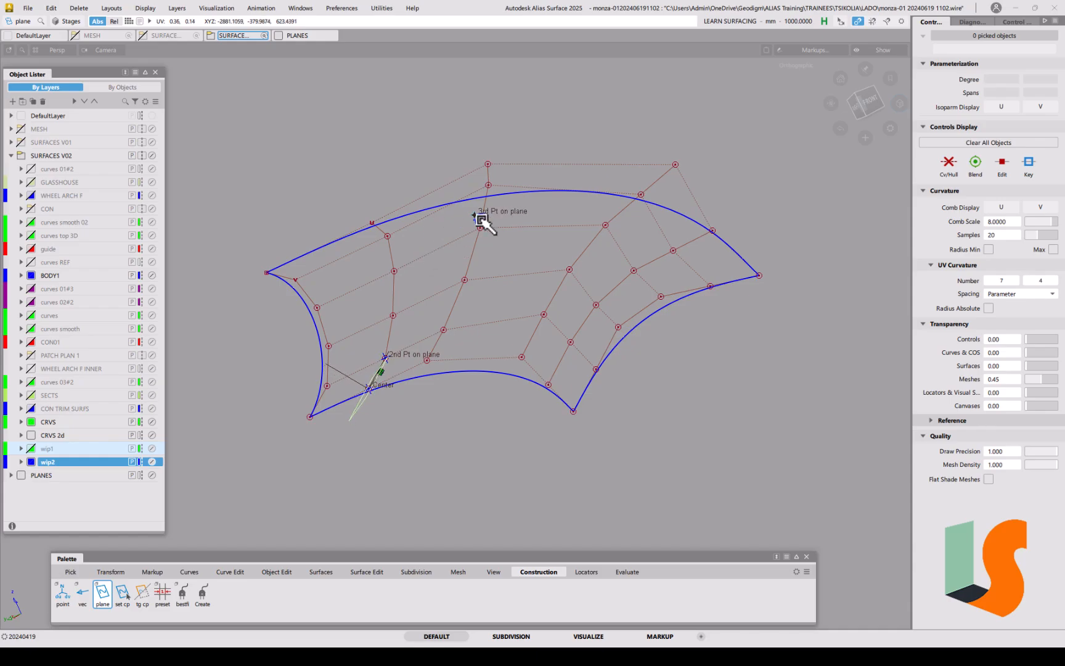
click(429, 249)
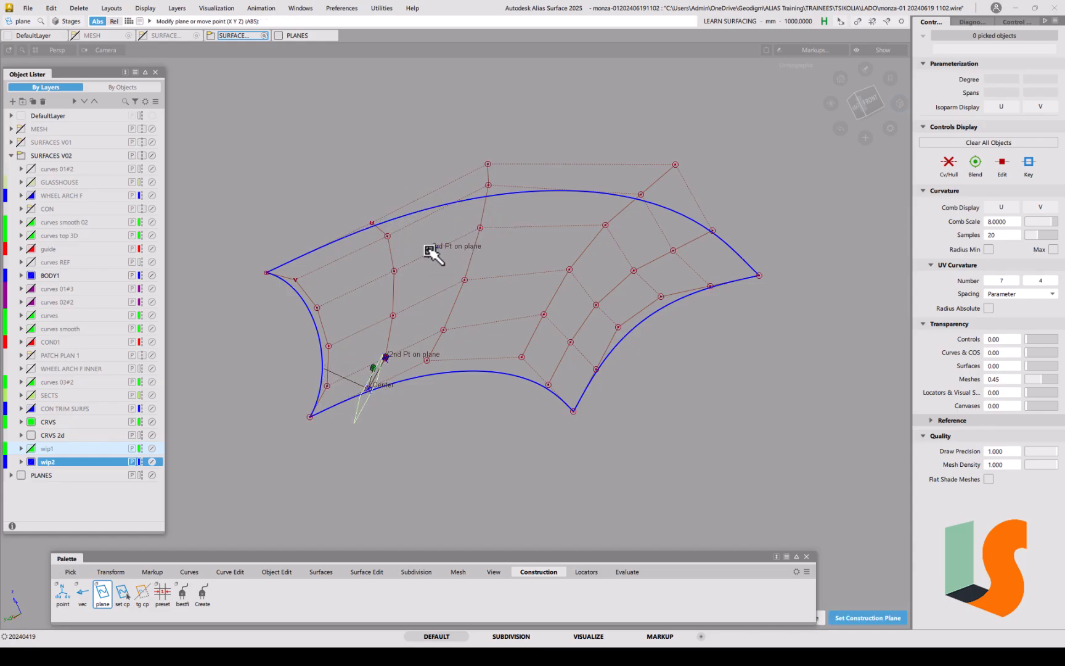
key(Delete)
click(487, 366)
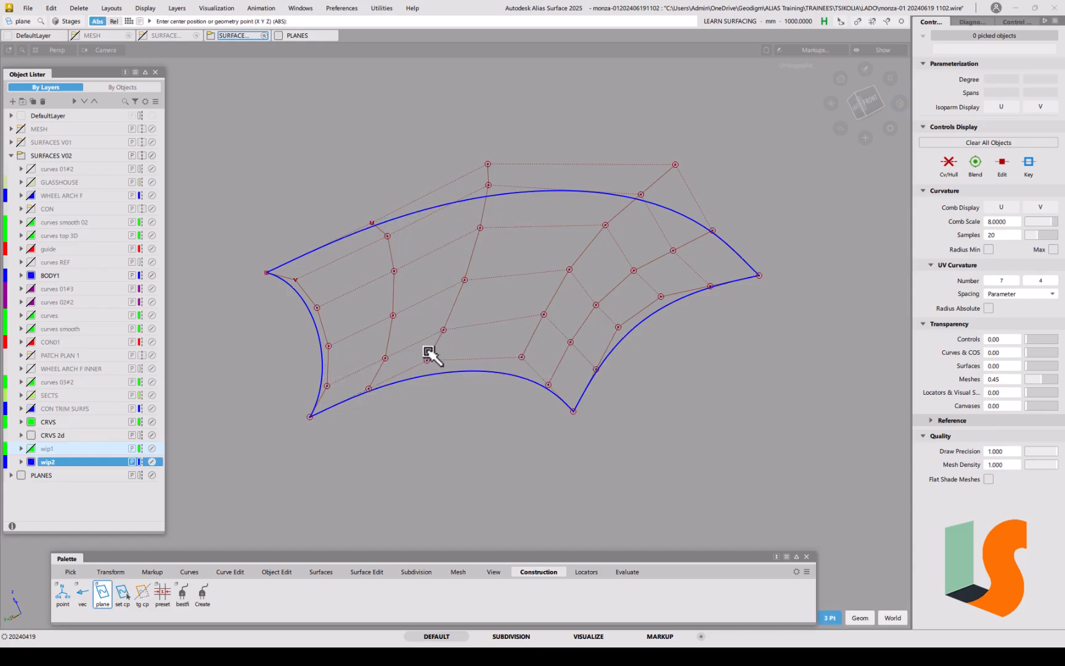
Step: Create three-point planes InfinitePlane#14 and #15 across the first two CV columns
click(369, 389)
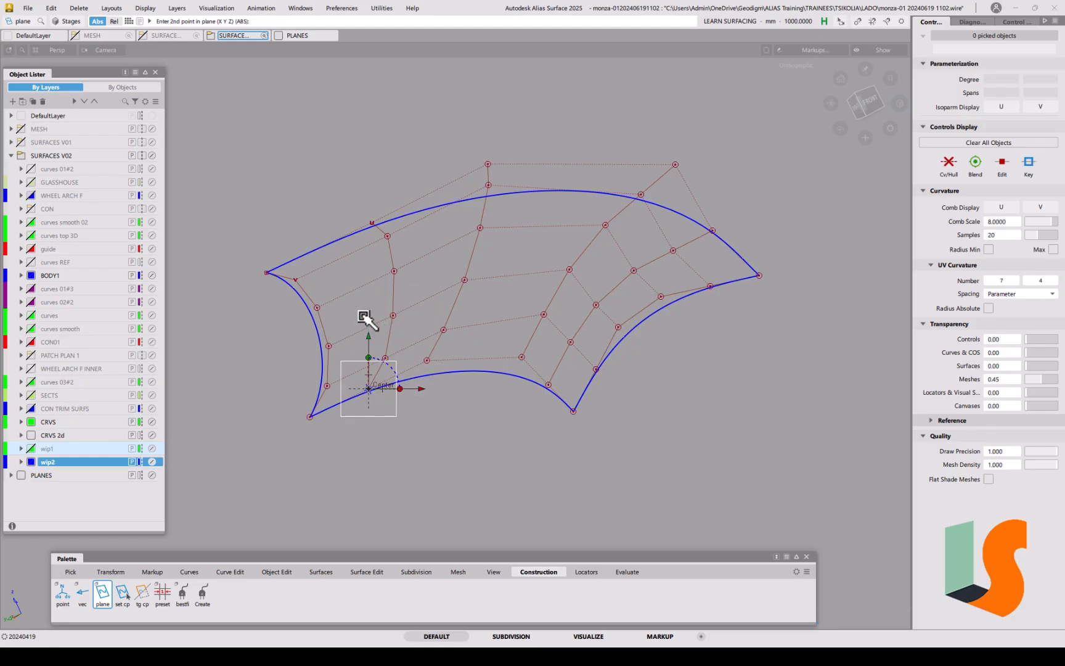
click(396, 359)
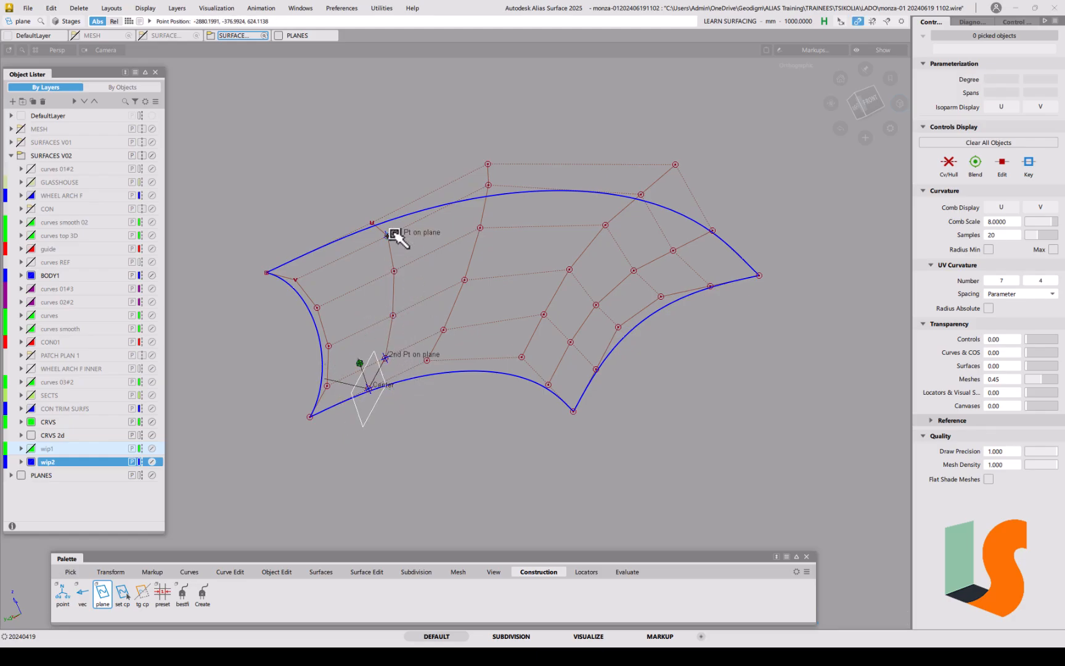
click(371, 220)
key(space)
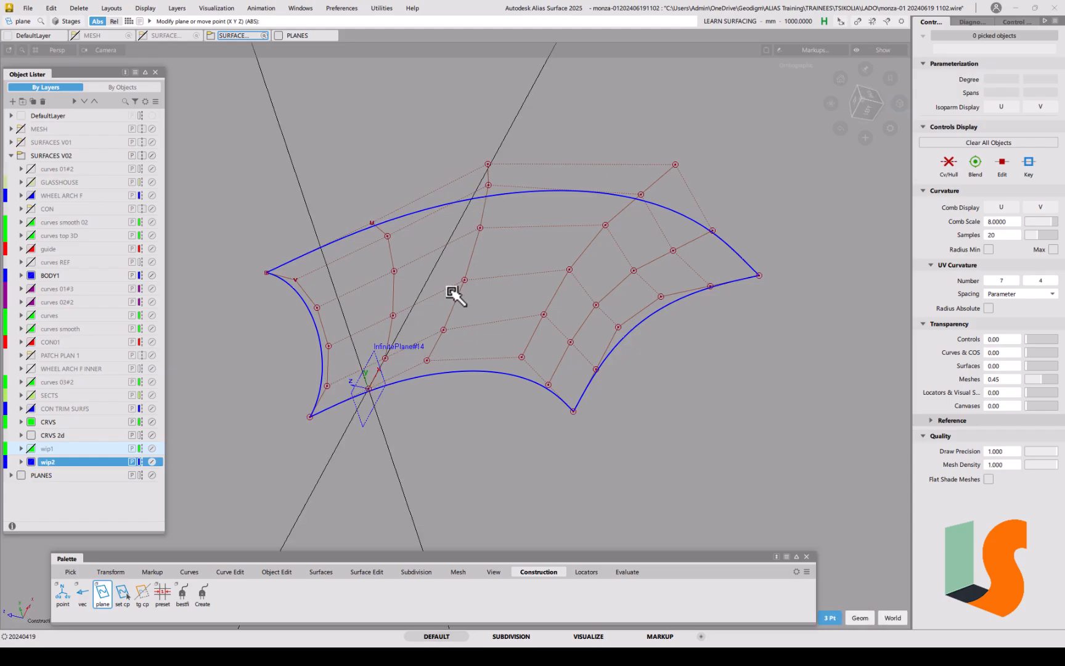
ctrl+drag(458, 341, 430, 370)
ctrl+click(445, 334)
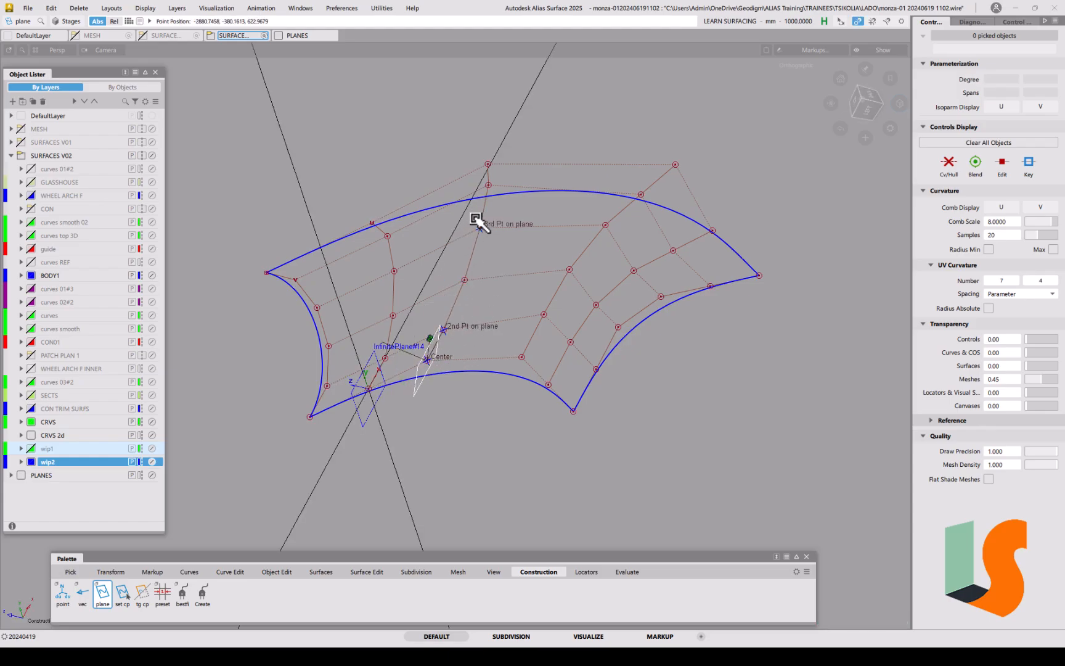
click(494, 170)
key(space)
Step: Add InfinitePlane#16 and #17 on the remaining CV columns and snap the view to LEFT
ctrl+click(521, 356)
ctrl+click(544, 312)
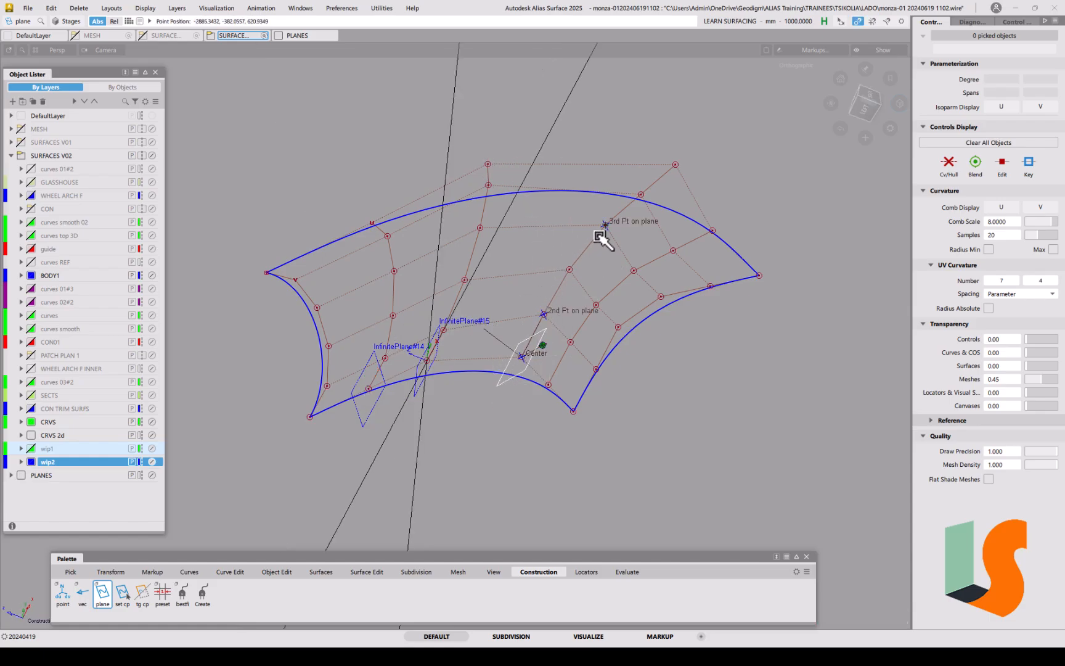
click(688, 217)
key(space)
ctrl+click(548, 384)
ctrl+click(570, 340)
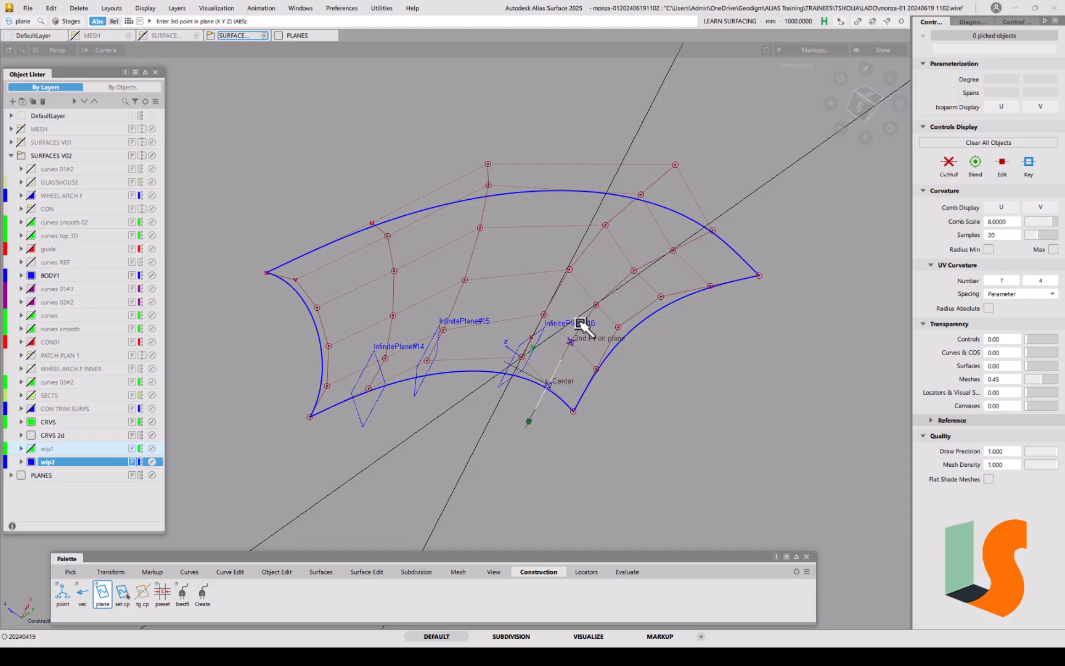
ctrl+click(710, 238)
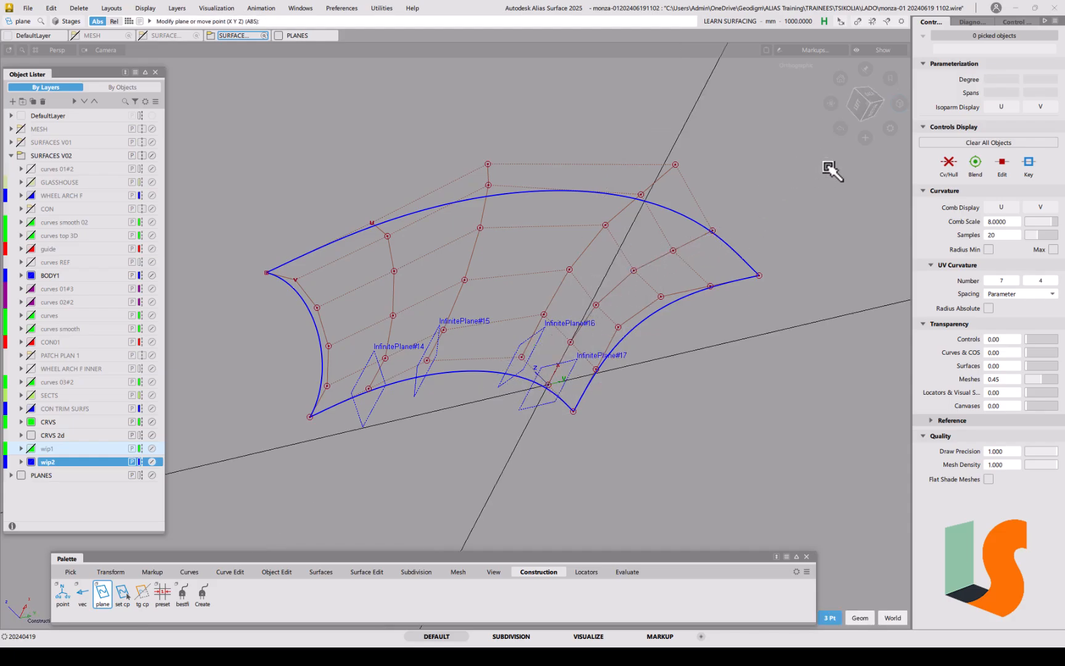
drag(863, 102, 842, 120)
alt+shift+middle_drag(631, 330, 519, 395)
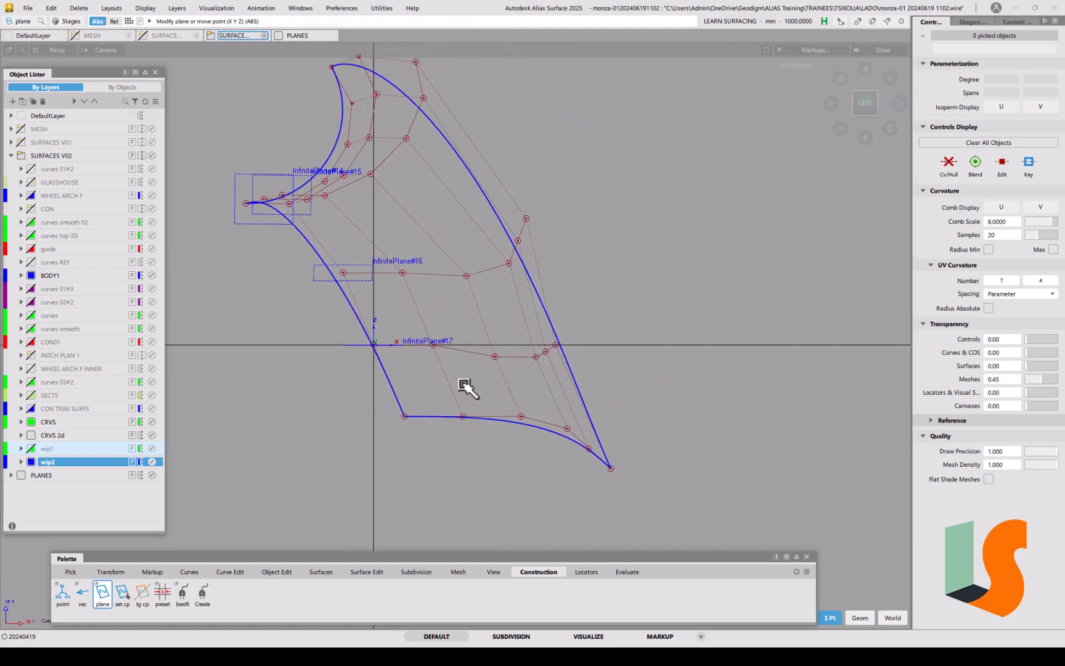
Step: Planarize the CV rows at InfinitePlane#17 and InfinitePlane#16, viewing LEFT along the plane
click(359, 573)
click(141, 594)
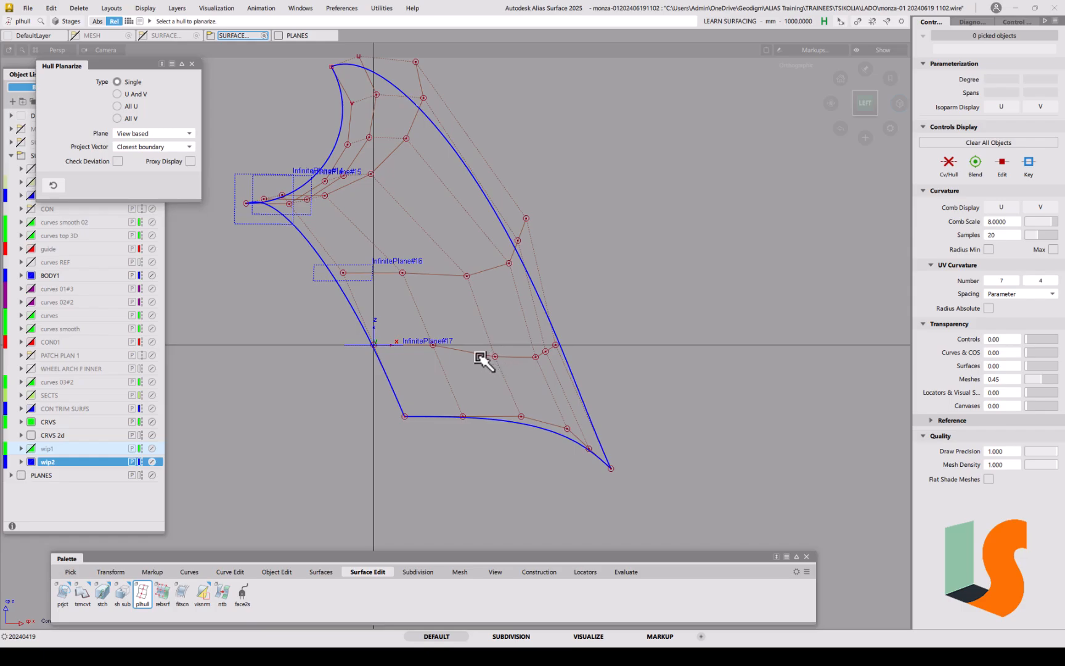
click(483, 359)
click(523, 572)
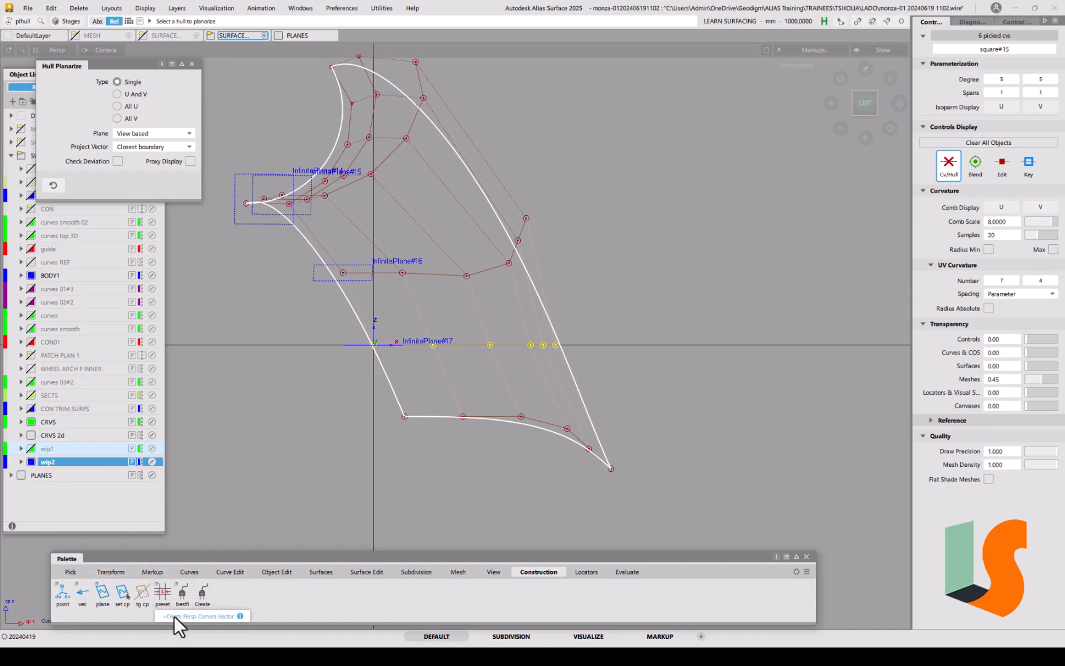
click(122, 597)
click(350, 269)
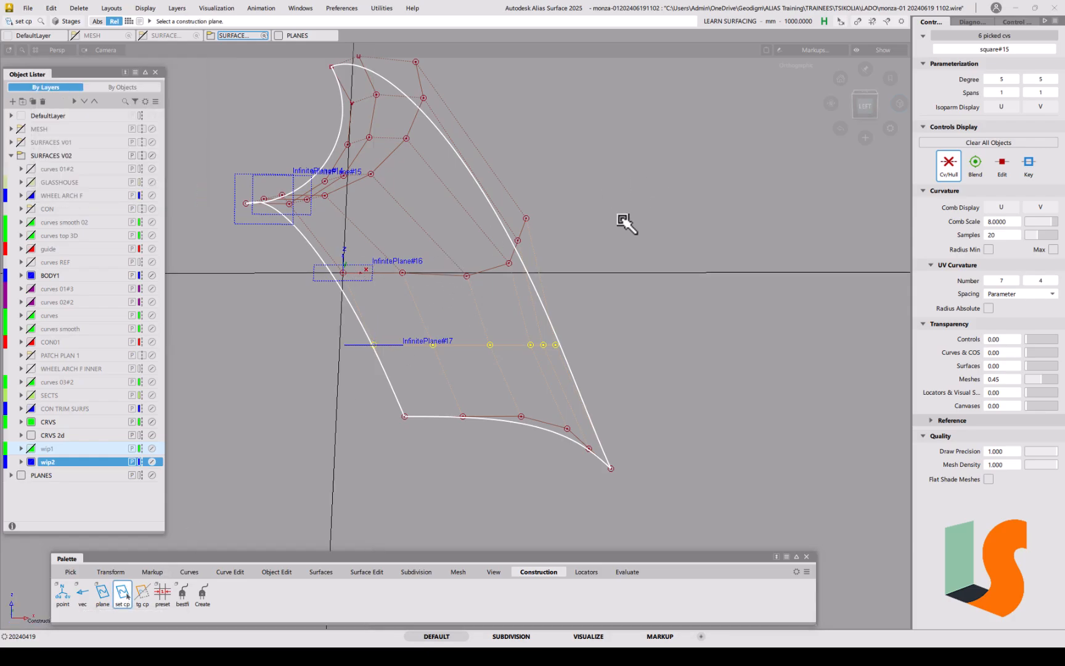
click(866, 103)
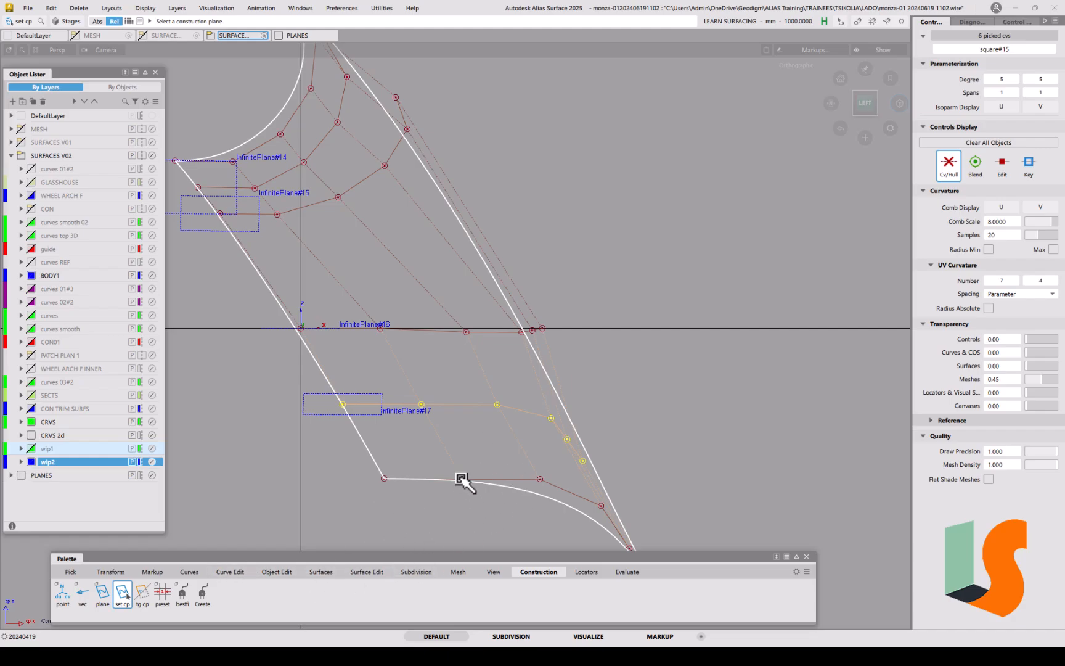
alt+shift+right_drag(464, 483, 453, 463)
alt+shift+middle_drag(453, 463, 469, 419)
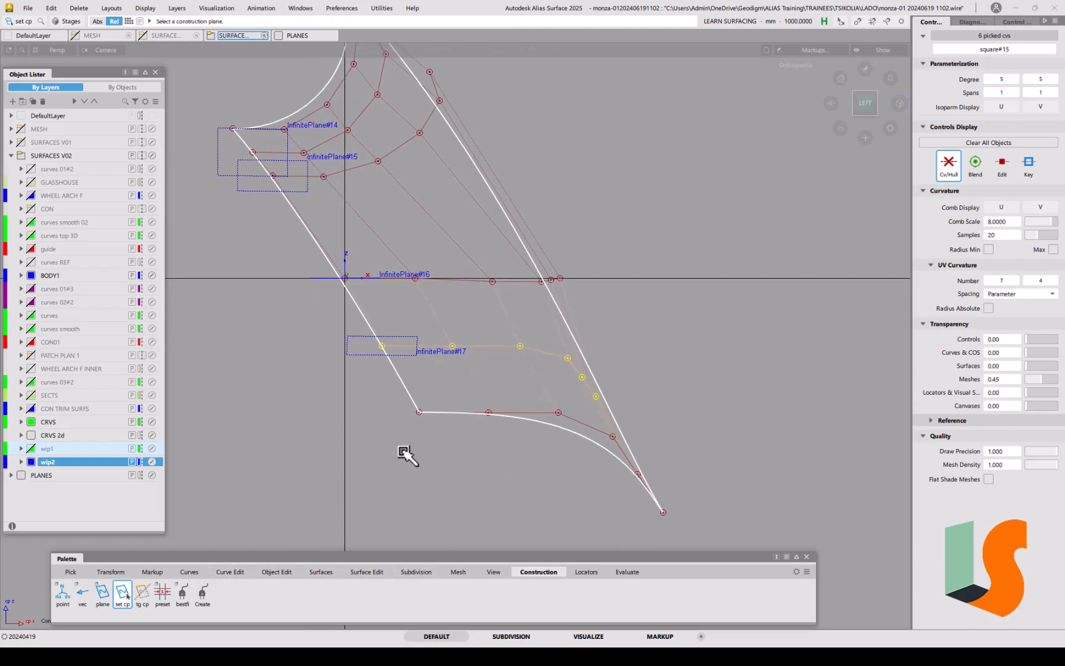
click(348, 574)
double_click(144, 591)
click(466, 280)
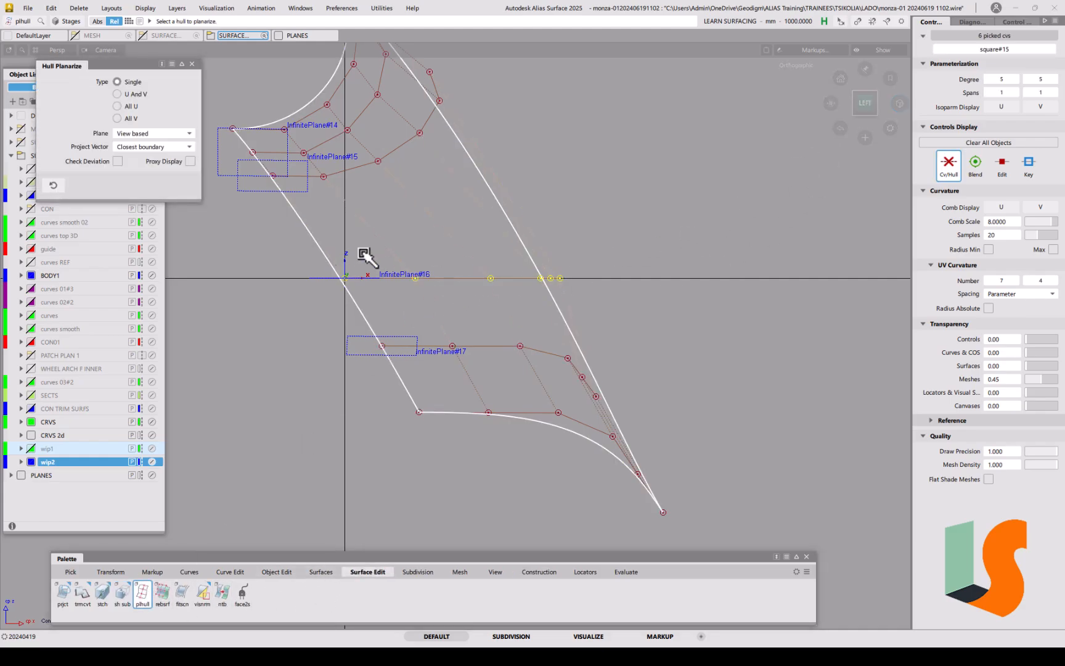
Step: Set InfinitePlane#15 as construction plane and flatten its CV row with plhull
click(536, 573)
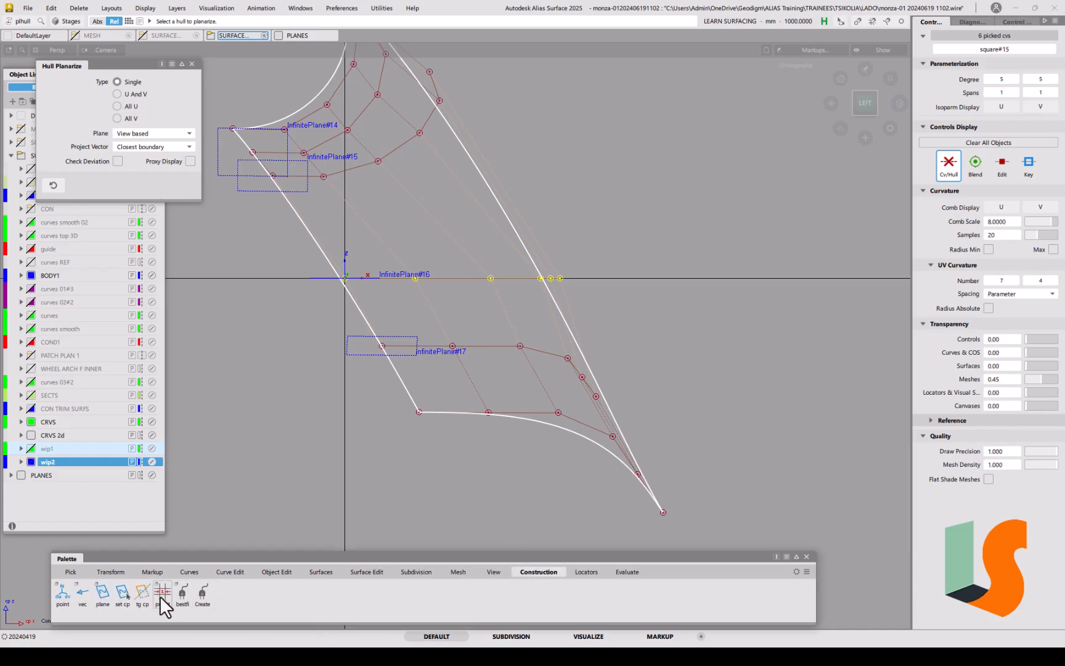
click(122, 594)
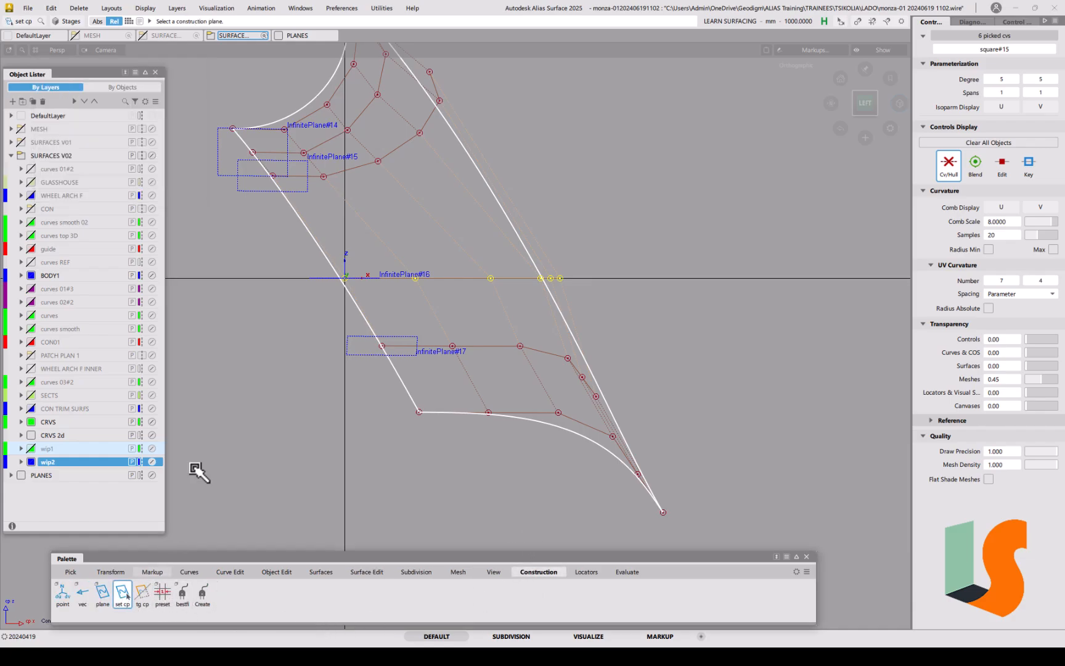
click(288, 187)
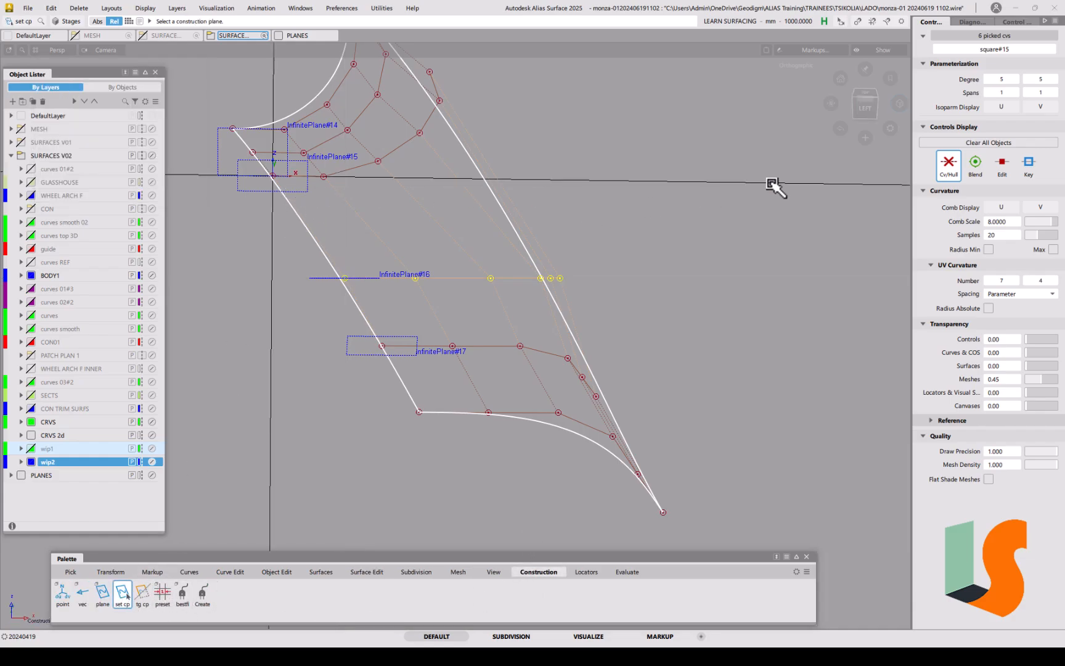
click(865, 108)
alt+shift+middle_drag(468, 209, 533, 259)
alt+shift+right_drag(533, 259, 593, 246)
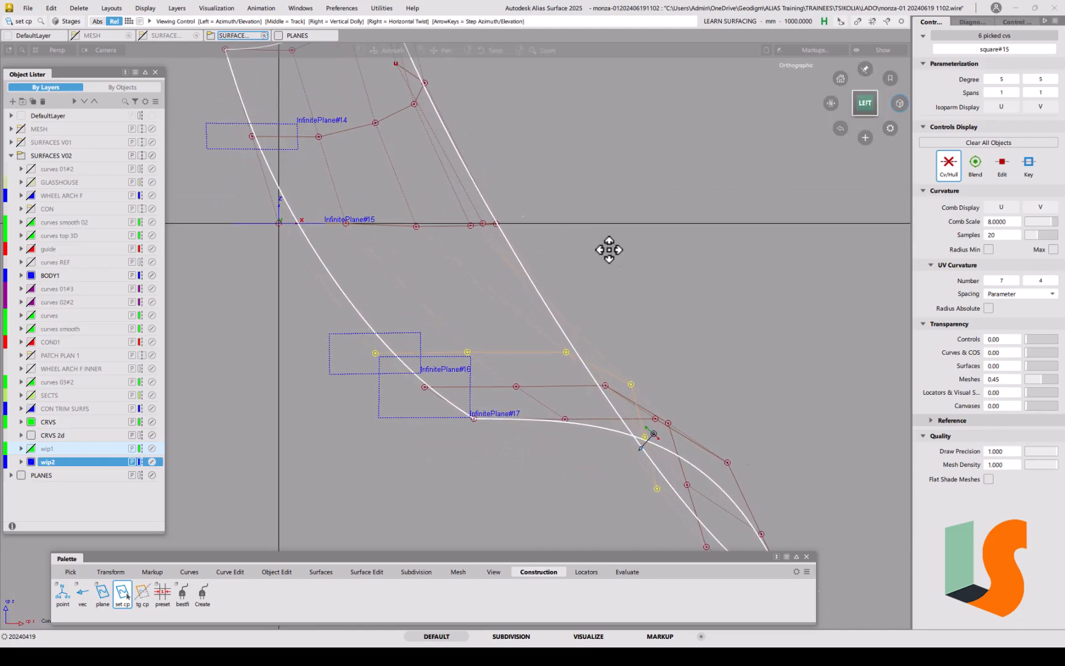
alt+shift+middle_drag(593, 246, 653, 261)
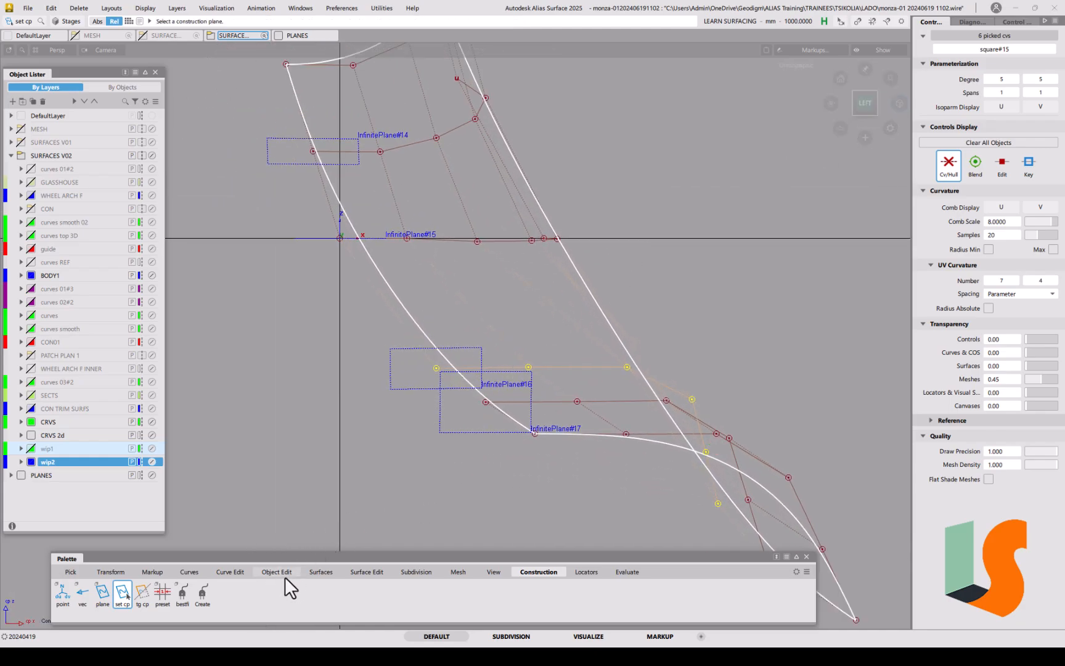
click(366, 572)
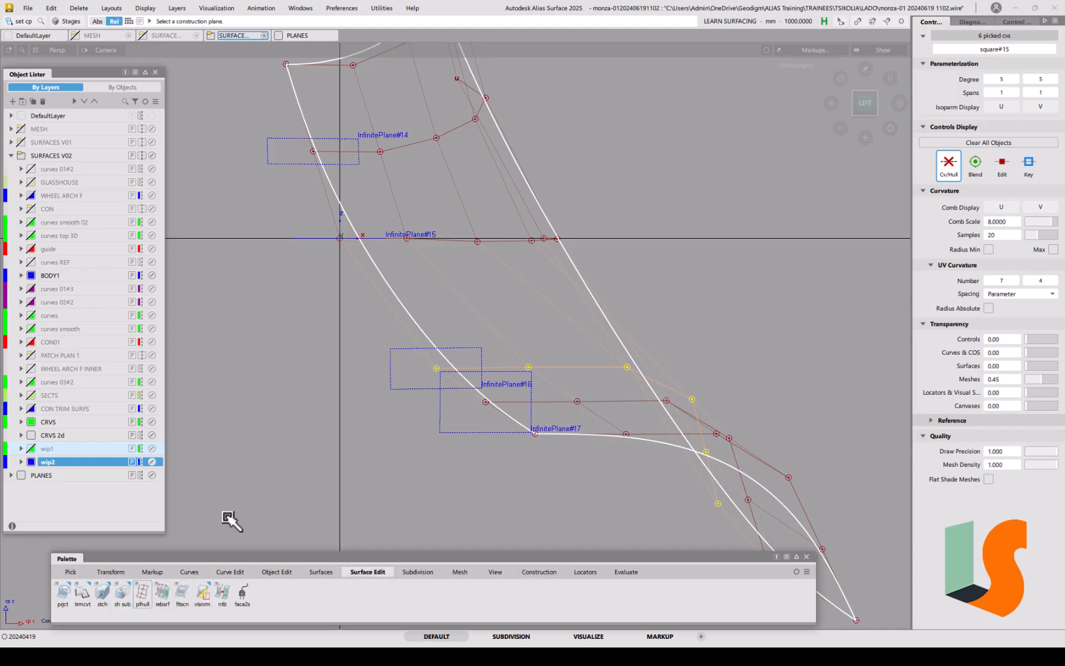
click(462, 239)
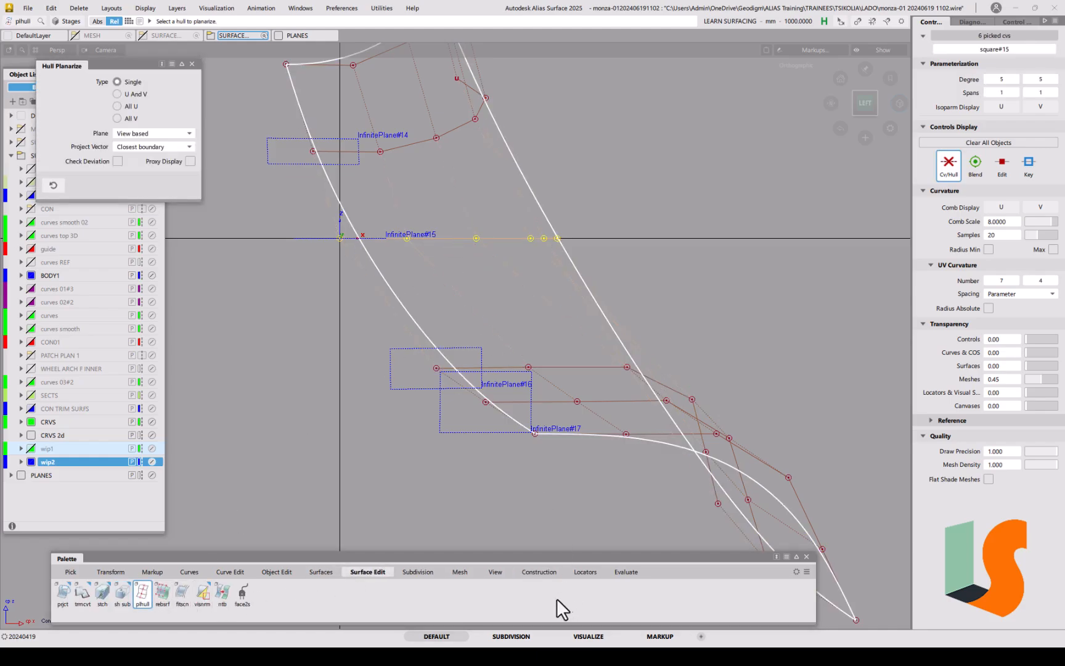
Step: Flatten the CV row at InfinitePlane#14, then tumble the view to inspect the surface
click(538, 573)
click(122, 593)
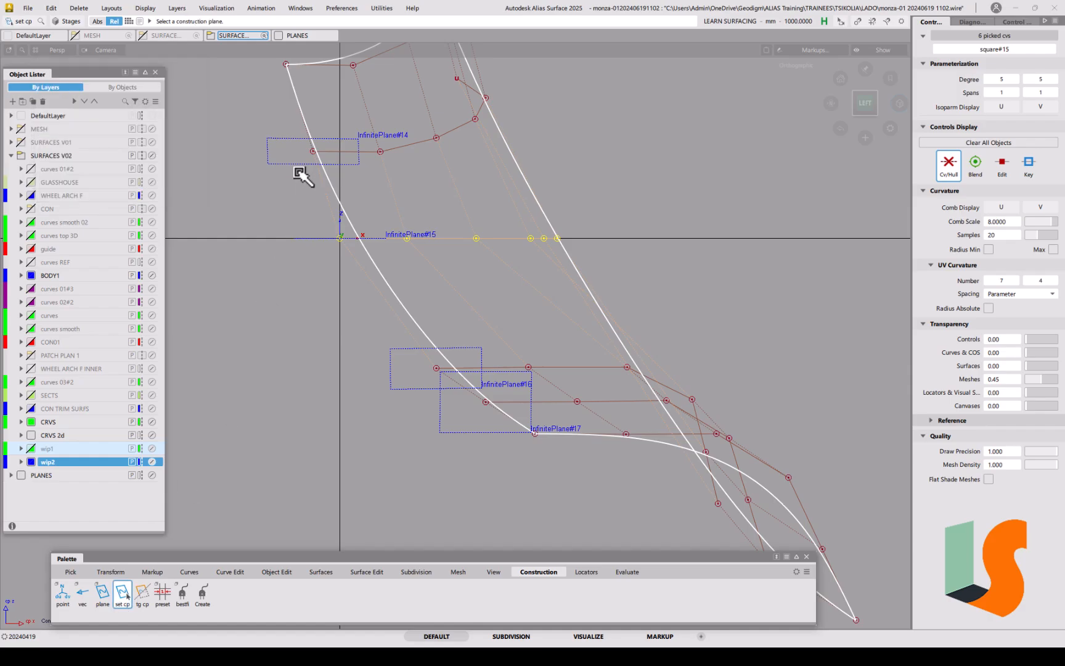
click(287, 140)
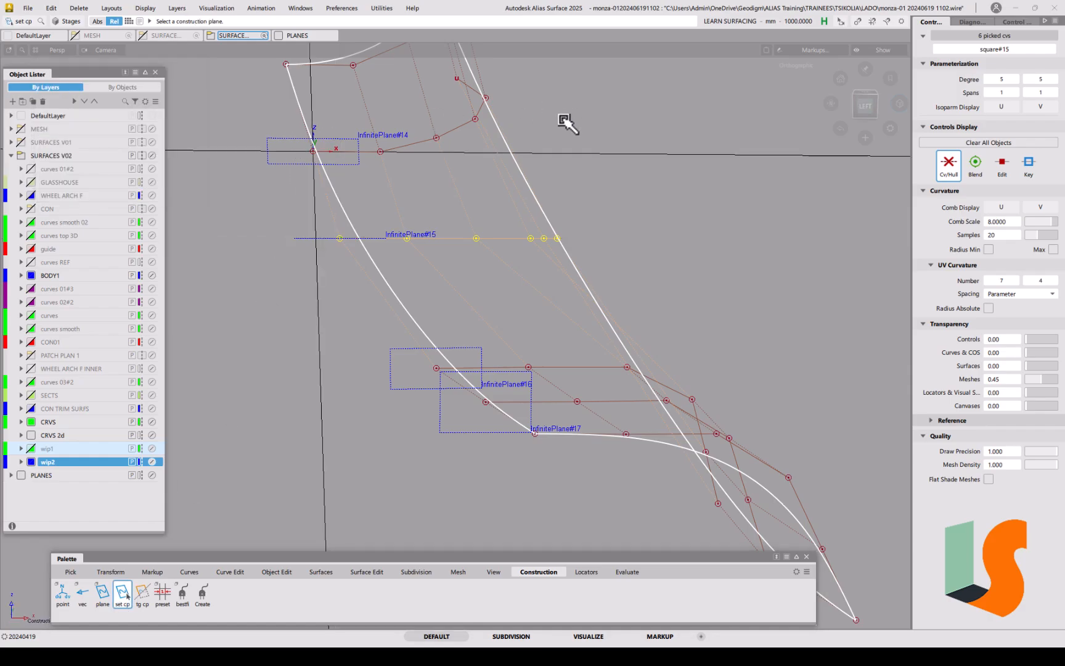
click(866, 106)
click(367, 572)
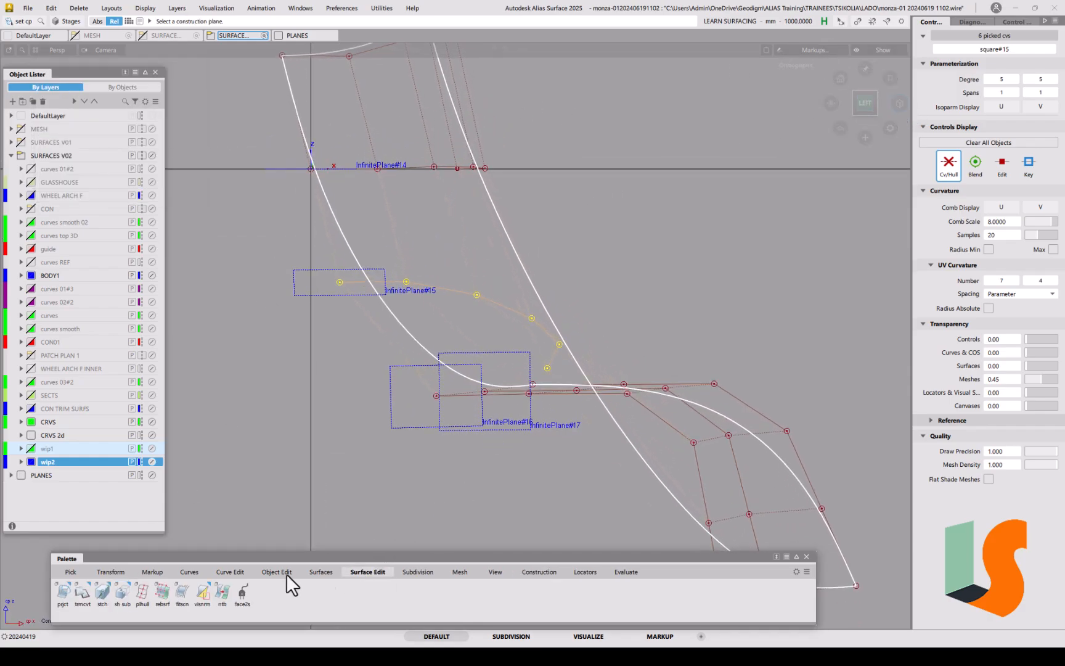
click(141, 593)
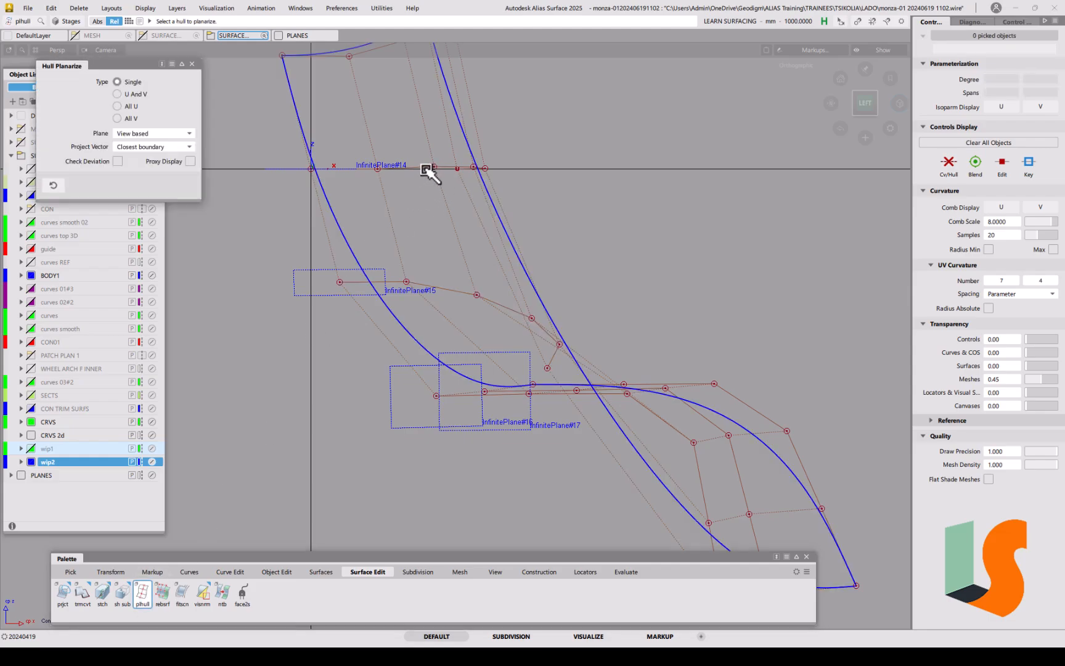
alt+shift+drag(486, 247, 521, 290)
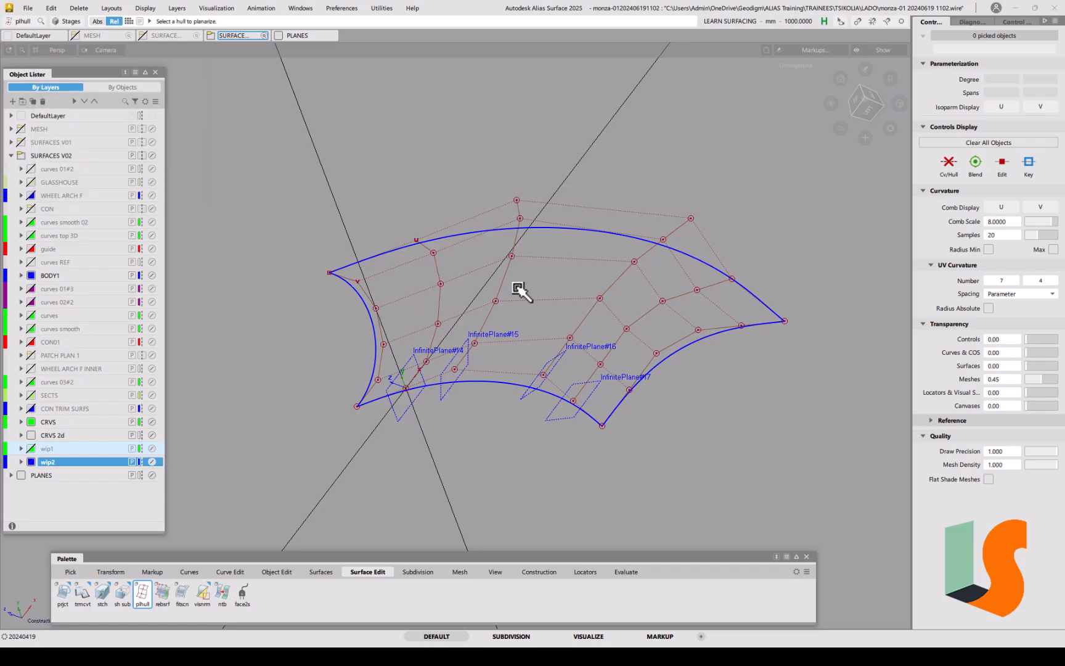
alt+shift+drag(491, 330, 502, 322)
alt+shift+click(427, 327)
alt+shift+middle_drag(535, 326, 500, 292)
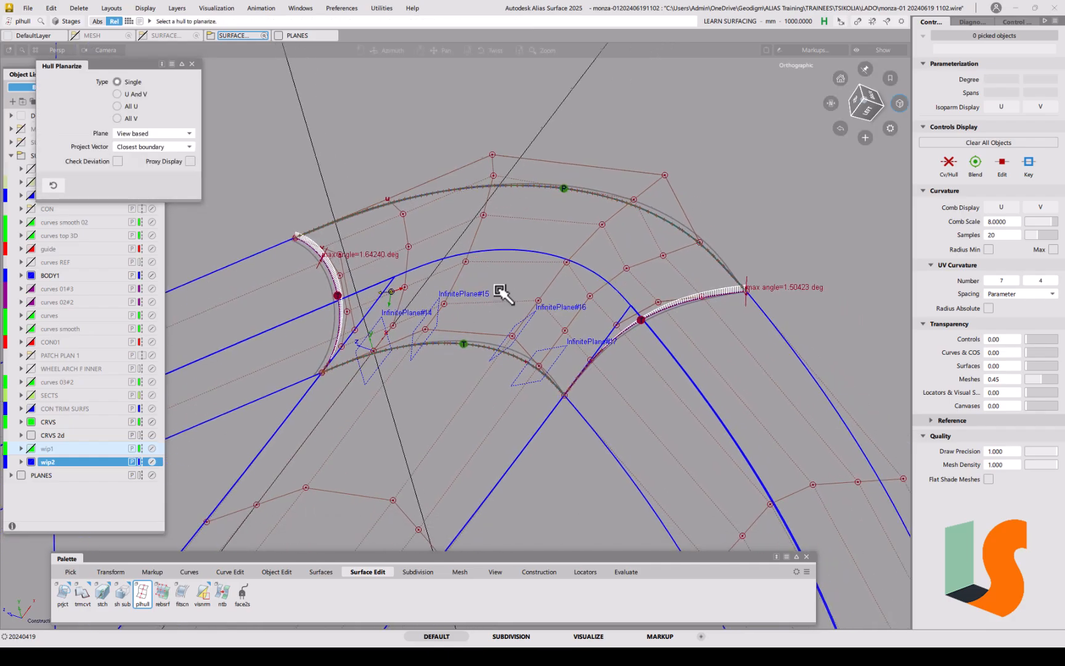
alt+shift+drag(536, 319, 596, 310)
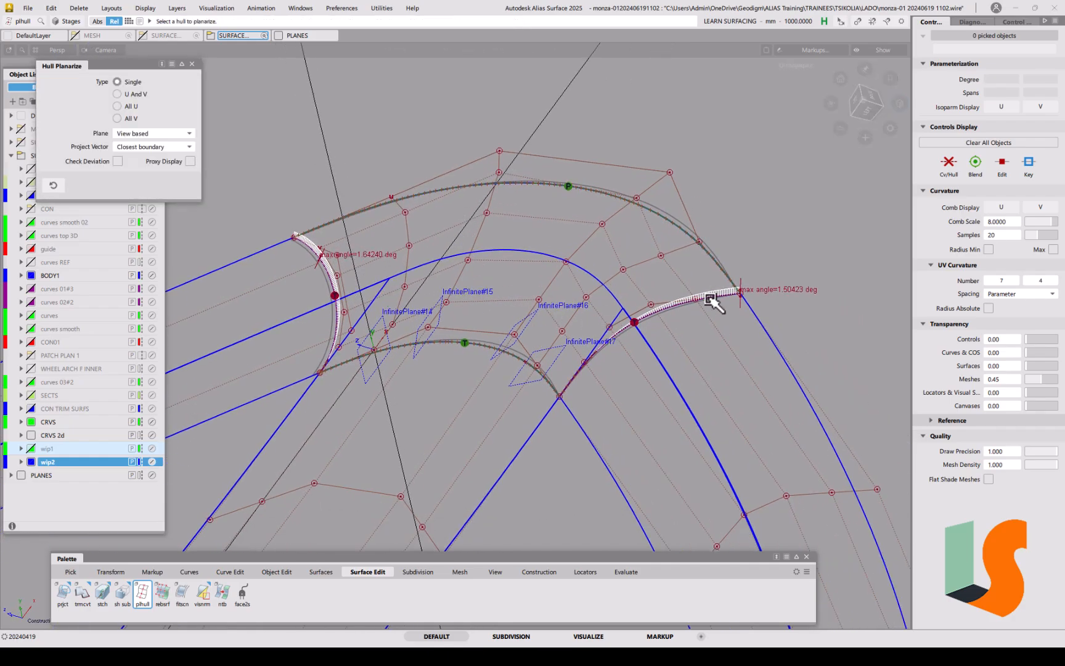
Step: With Align set to G1 and Blending off, align square#15's left edge to its neighbour
click(277, 572)
double_click(159, 592)
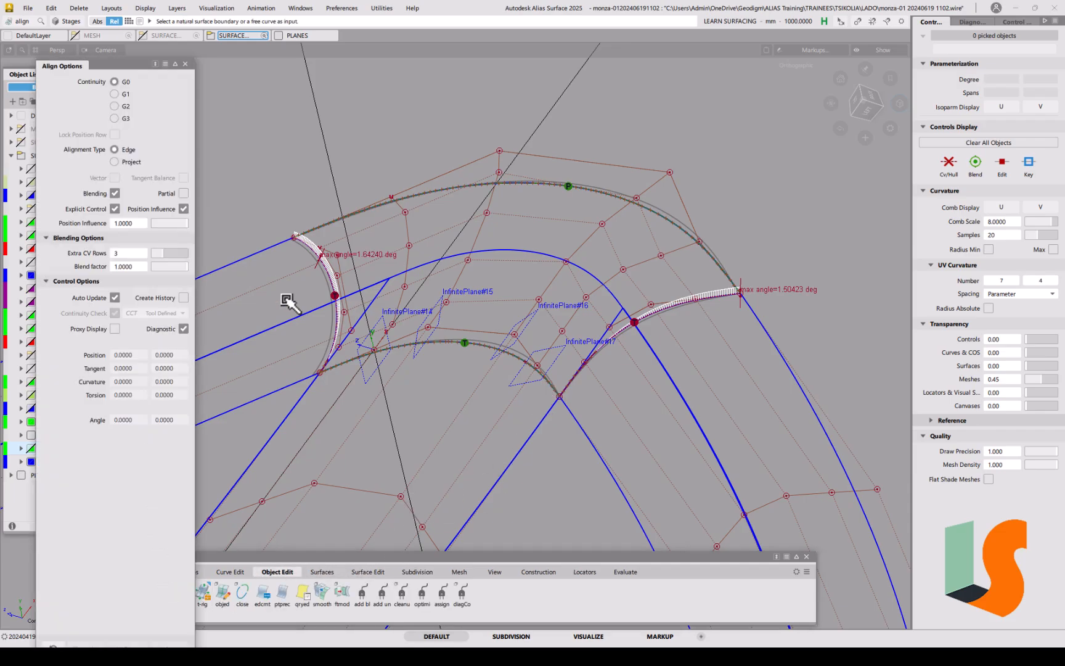
click(115, 94)
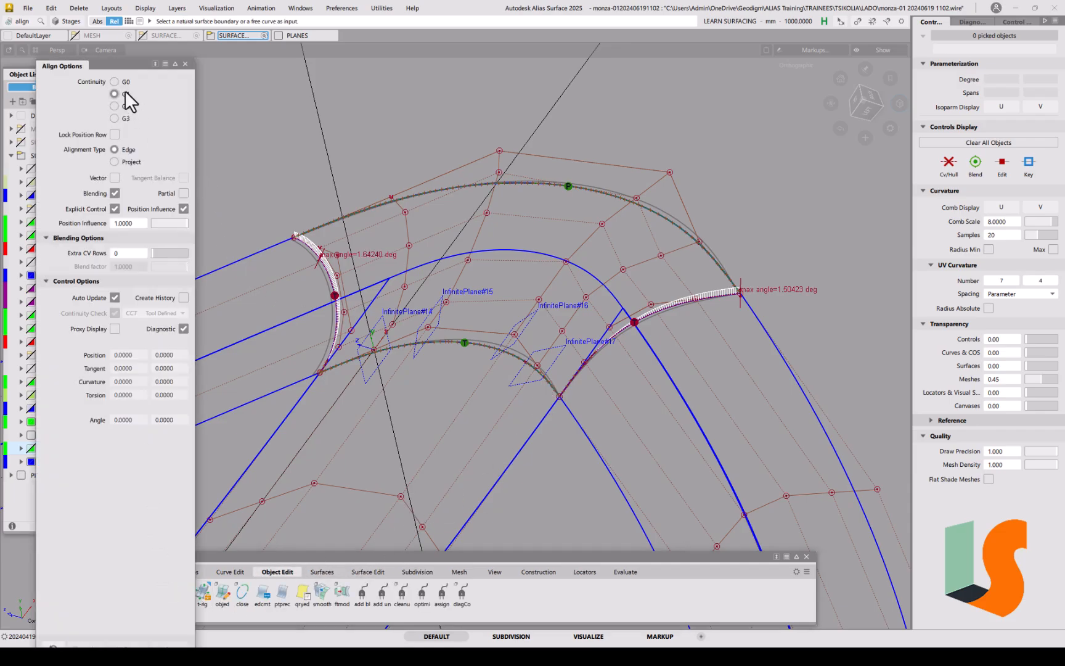
click(115, 194)
click(315, 247)
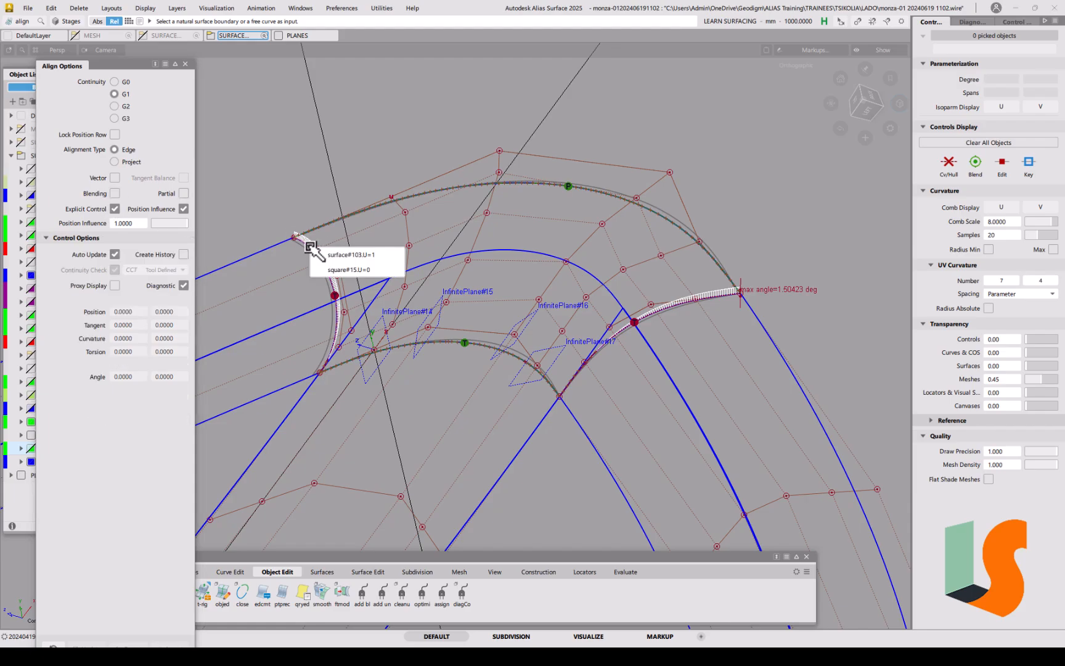
click(330, 253)
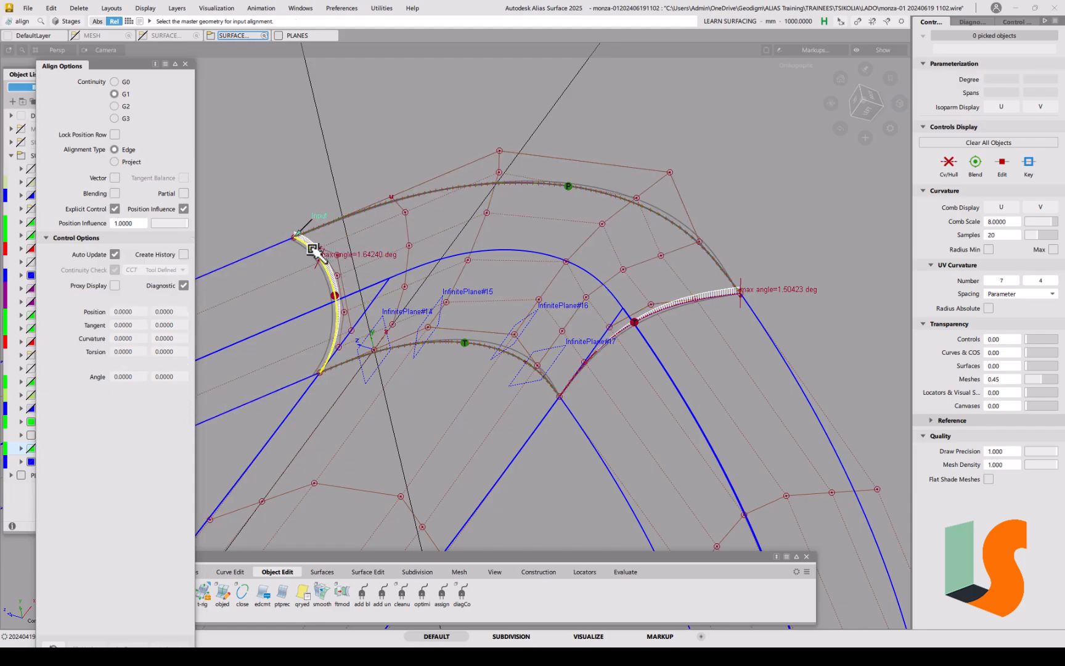
click(313, 249)
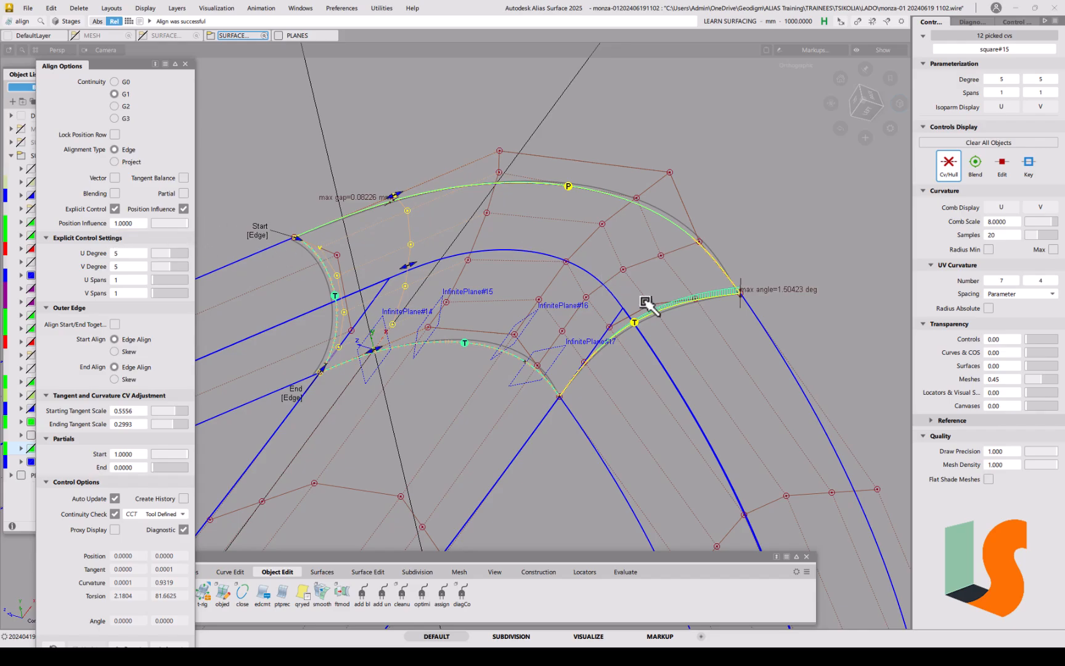
Step: Align square#15's right edge G1 to the neighbouring surface and tumble to inspect
click(684, 301)
click(704, 321)
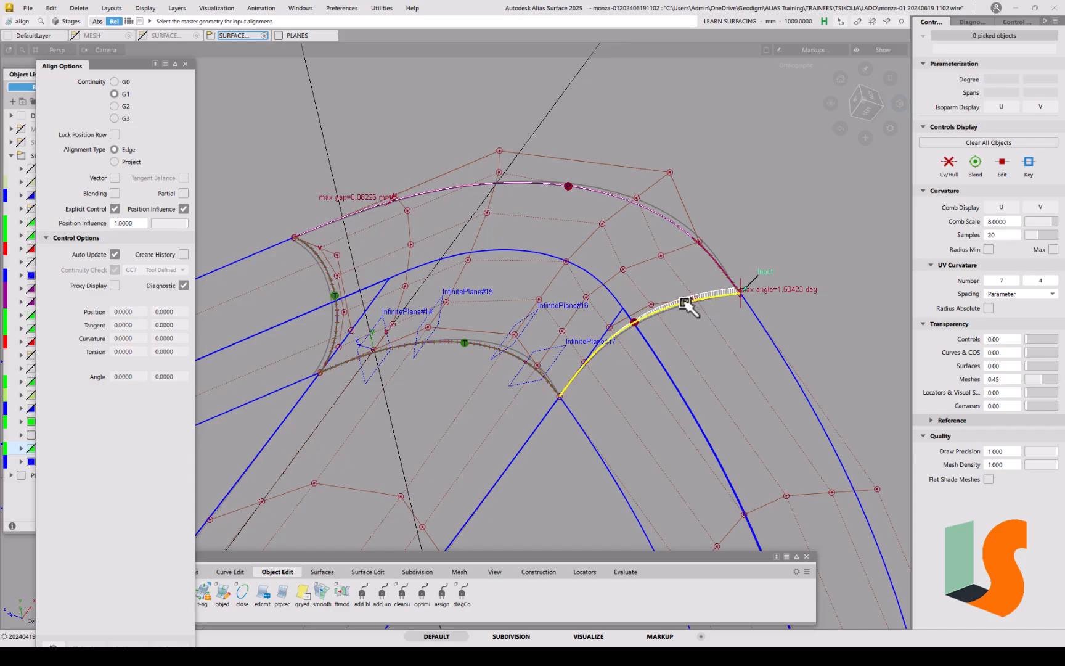
alt+shift+drag(670, 320, 623, 248)
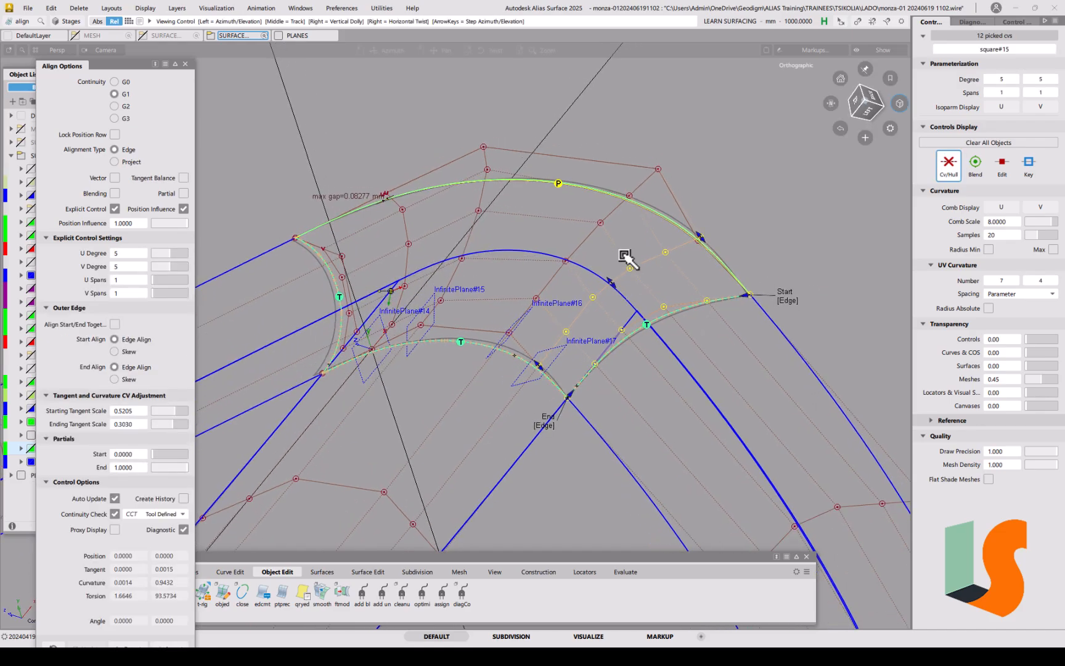
click(626, 261)
ctrl+shift+click(524, 267)
ctrl+shift+drag(525, 267, 565, 267)
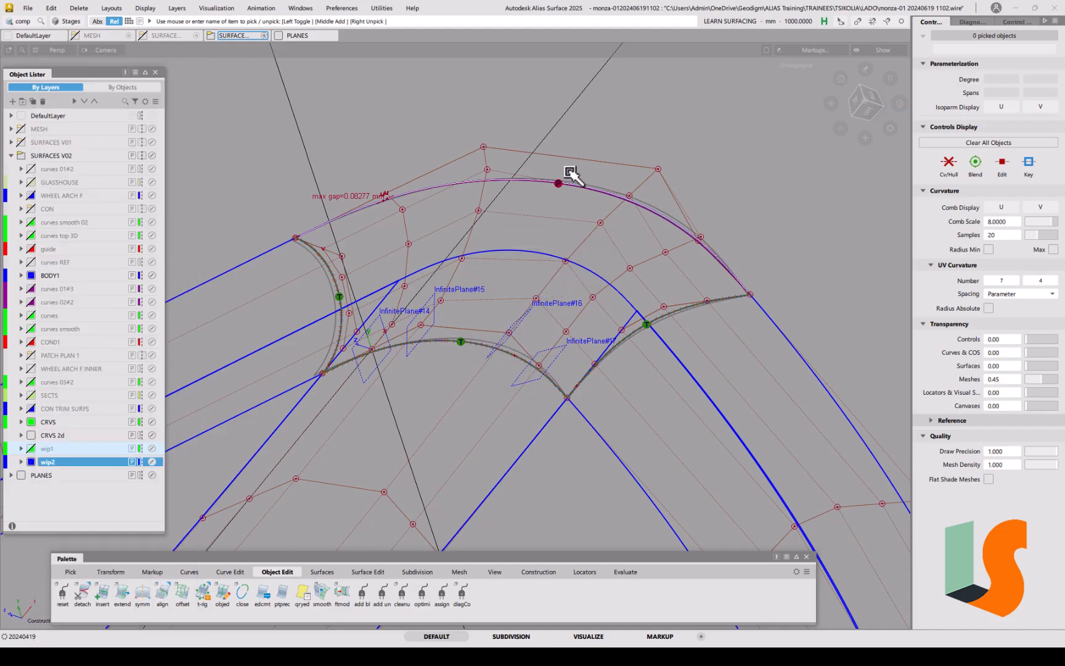
Step: Delete the rebuilt top-edge curve and the template surface square#14
click(563, 200)
key(Delete)
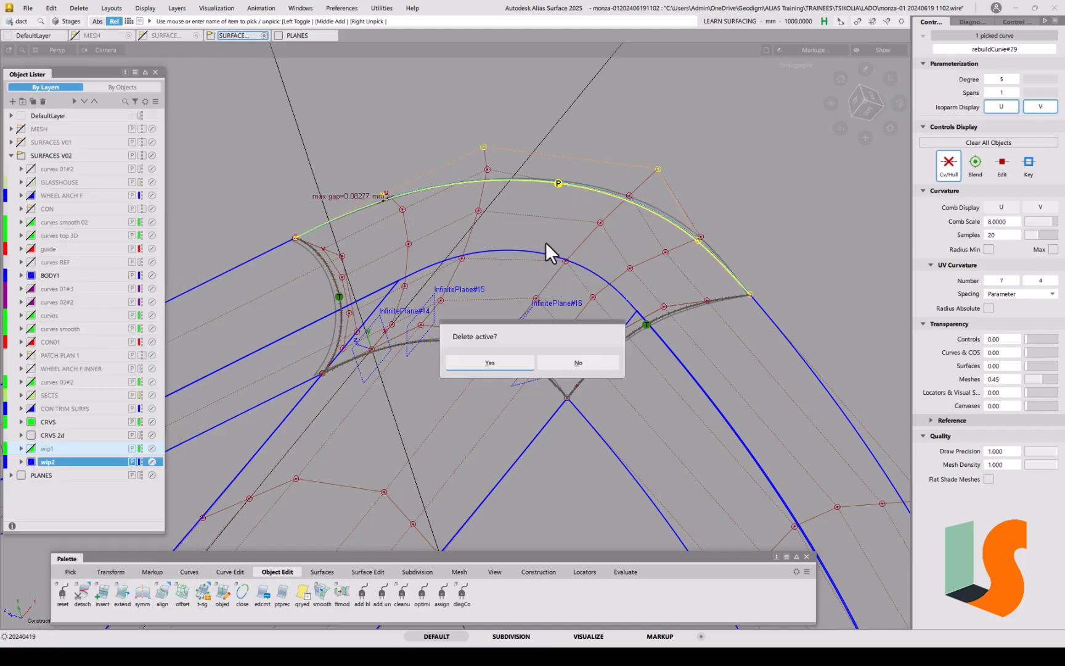
click(502, 360)
alt+shift+drag(554, 321, 575, 287)
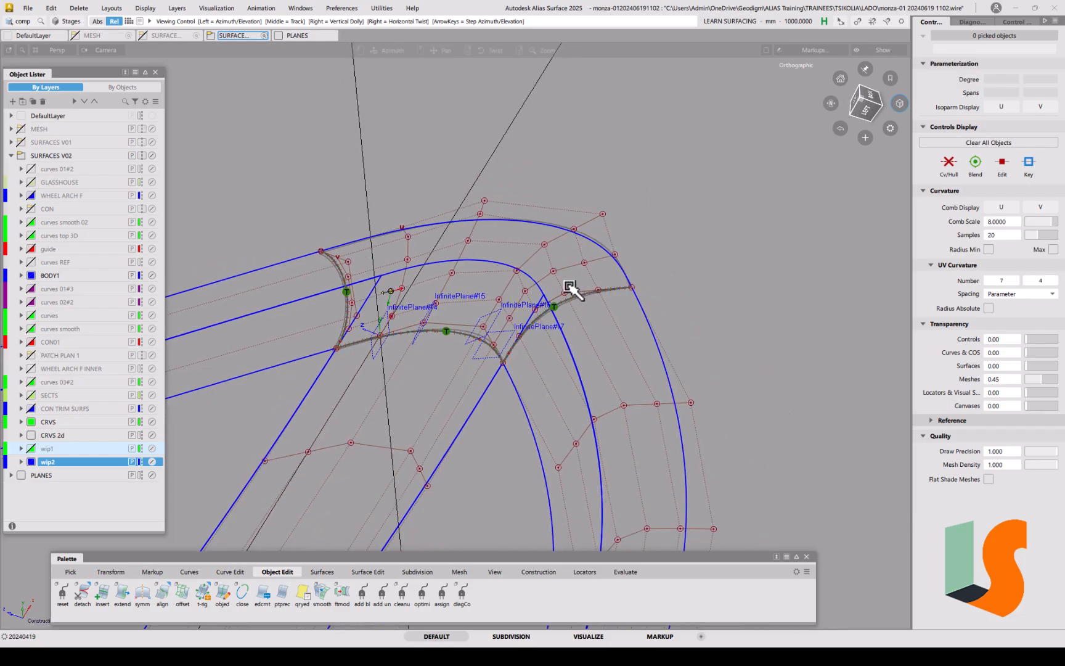
mouse_move(428, 290)
ctrl+shift+mouse_down()
mouse_move(439, 285)
mouse_move(421, 326)
mouse_move(440, 279)
ctrl+shift+mouse_up()
click(484, 248)
key(Delete)
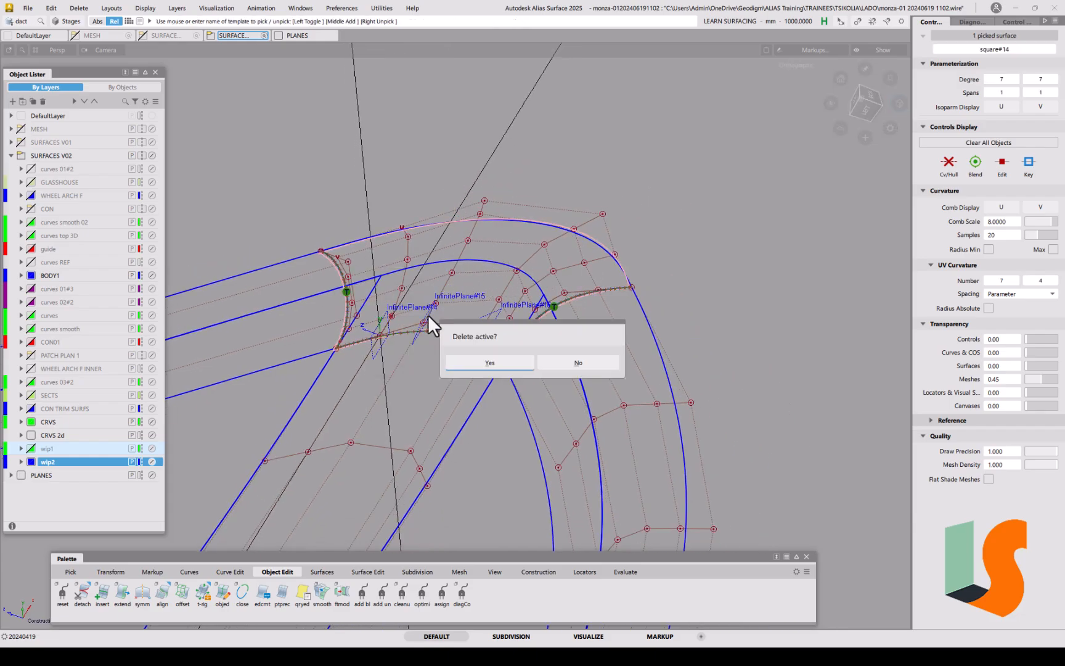
click(489, 362)
ctrl+shift+drag(459, 292, 499, 266)
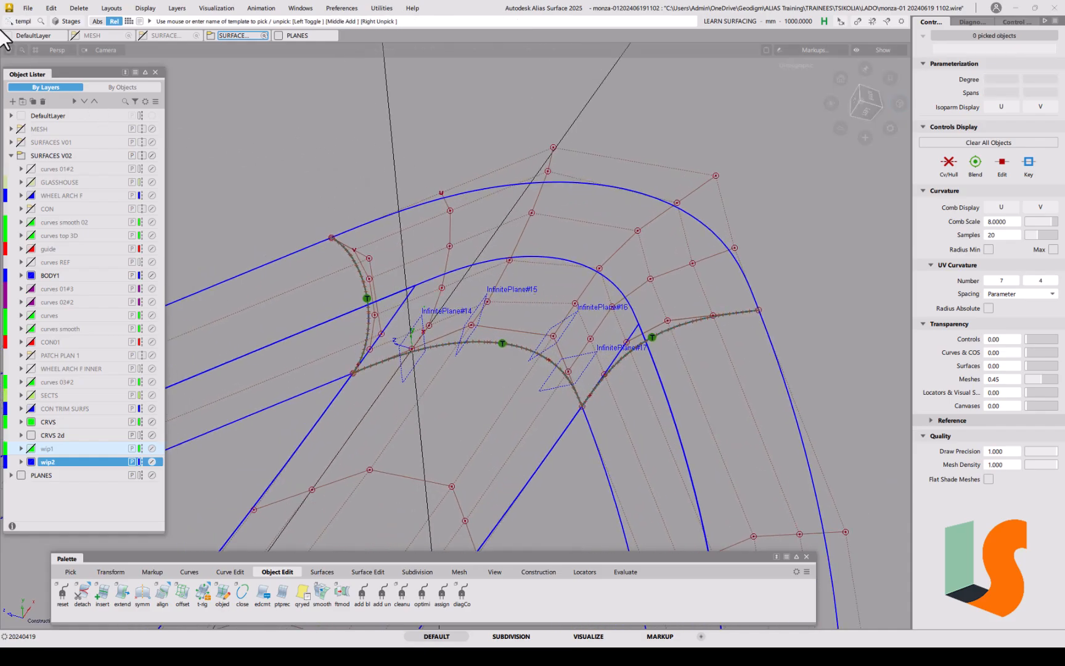
click(25, 9)
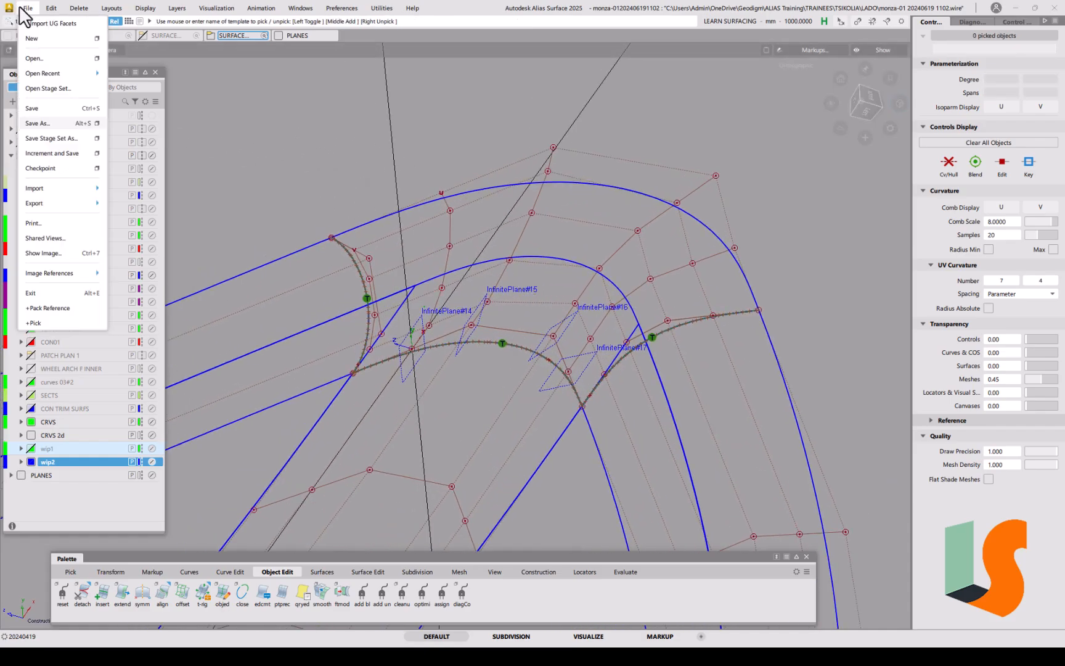
click(55, 122)
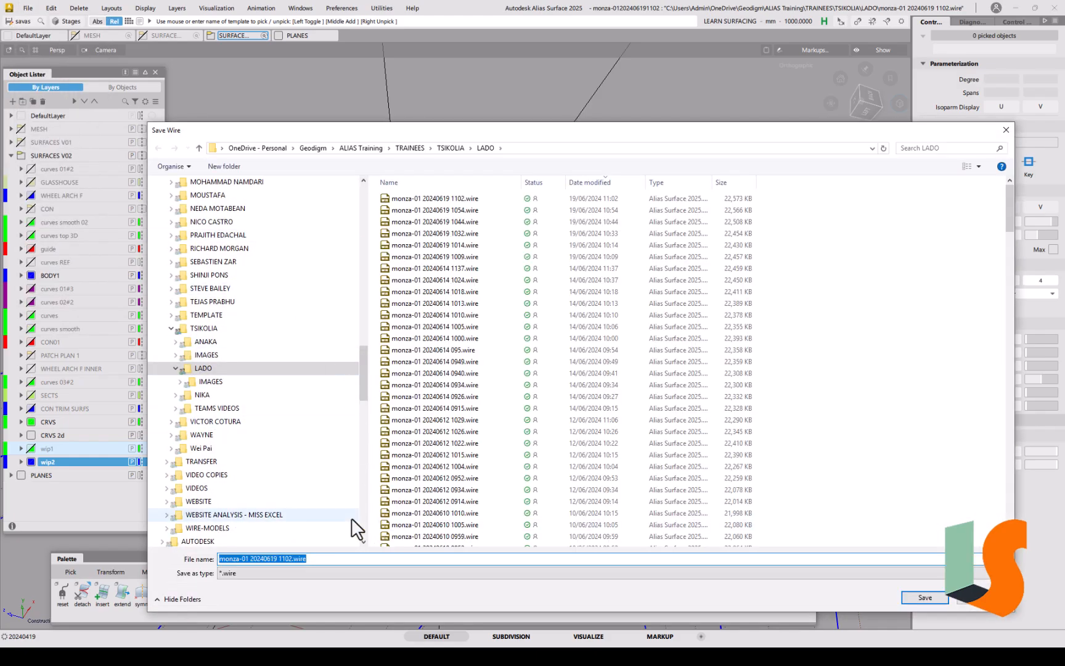
drag(285, 559, 303, 561)
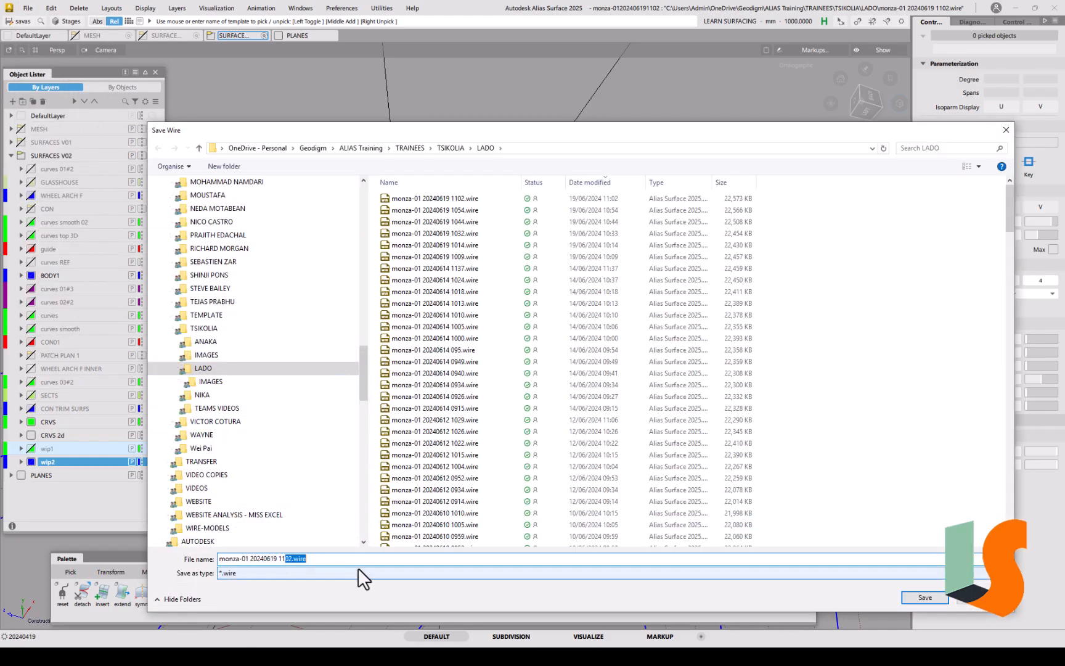
text(18)
key(Return)
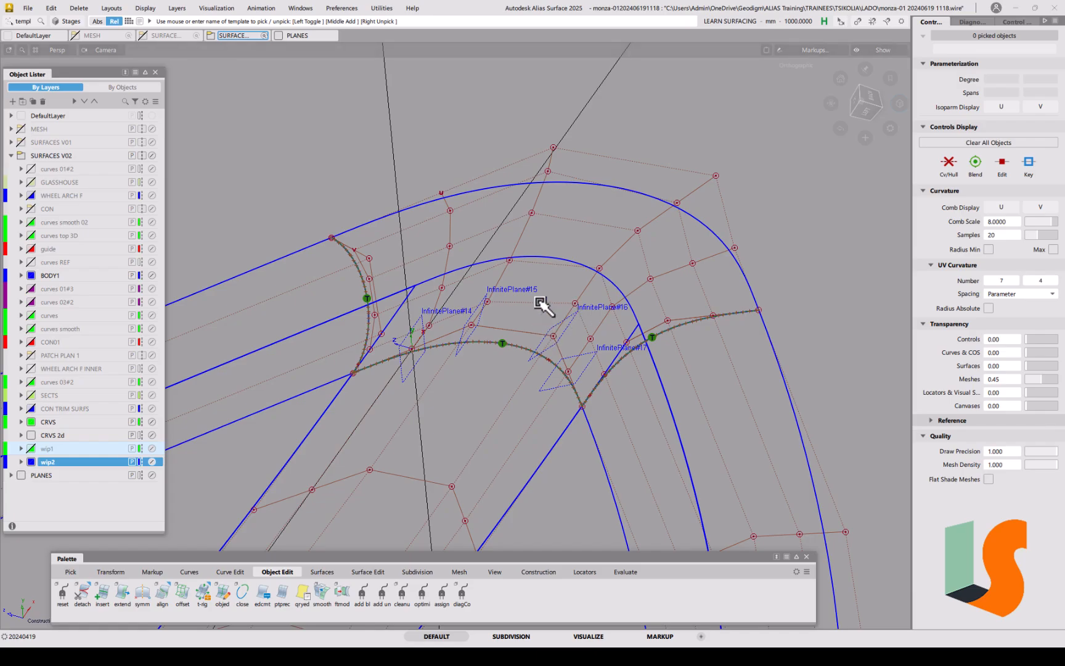
Step: Delete the four construction planes InfinitePlane#14, #15, #16 and #17 at the corner
alt+shift+drag(436, 305, 478, 361)
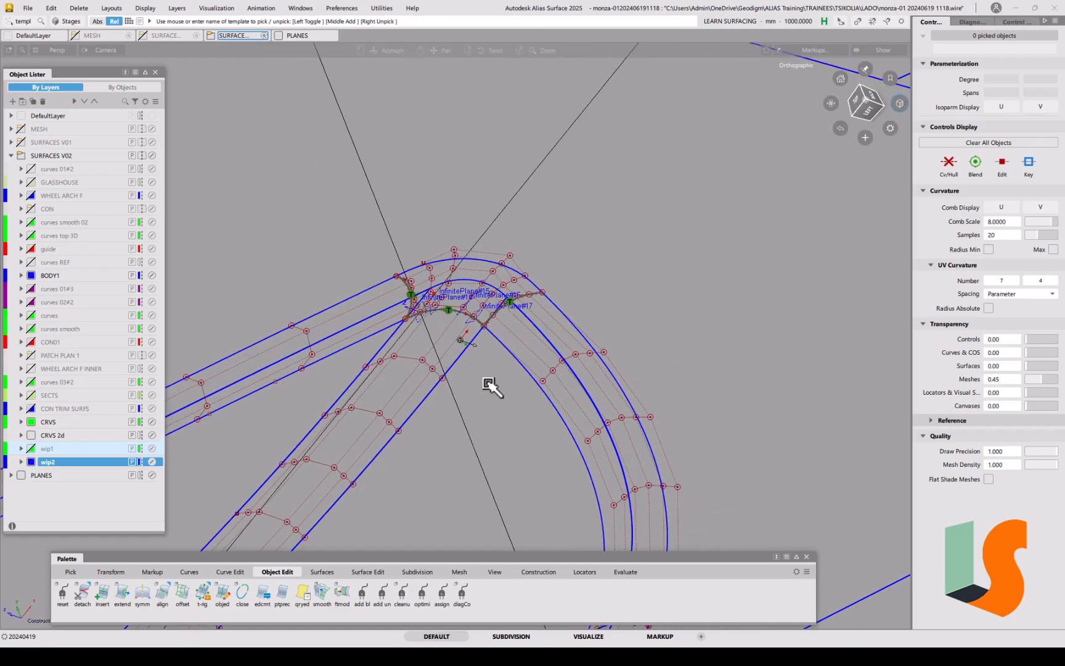
click(542, 572)
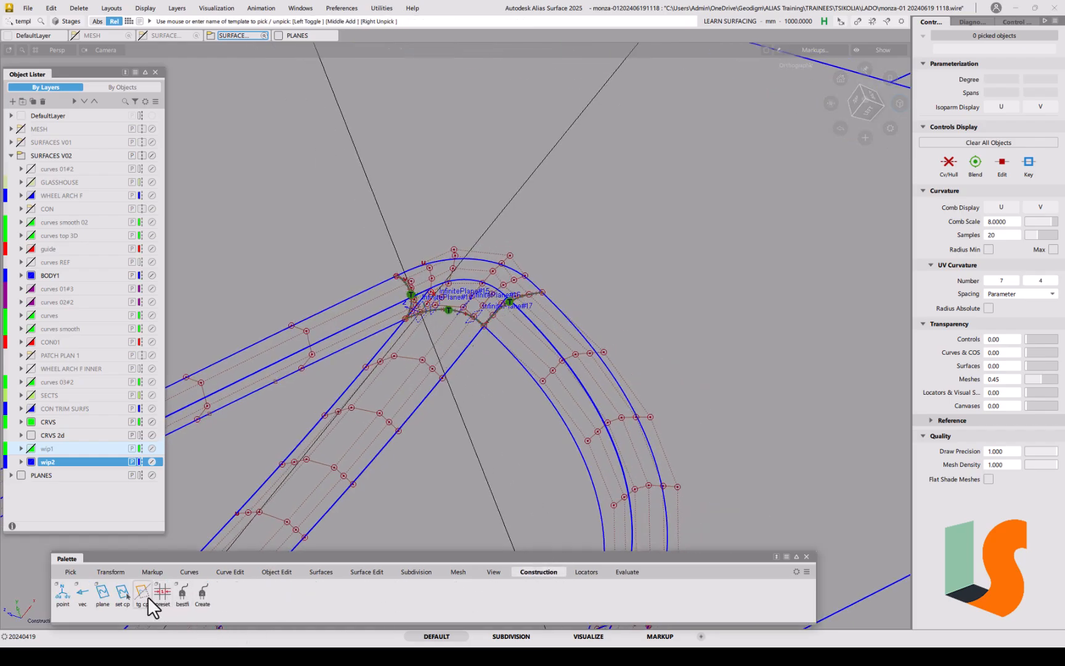
alt+shift+right_drag(440, 316, 443, 207)
alt+shift+middle_drag(443, 206, 488, 284)
alt+shift+drag(448, 347, 381, 370)
alt+shift+middle_drag(447, 347, 454, 381)
mouse_move(454, 345)
alt+shift+mouse_down()
mouse_move(426, 326)
mouse_move(447, 338)
alt+shift+mouse_up()
ctrl+shift+drag(426, 411, 428, 437)
click(410, 393)
click(457, 379)
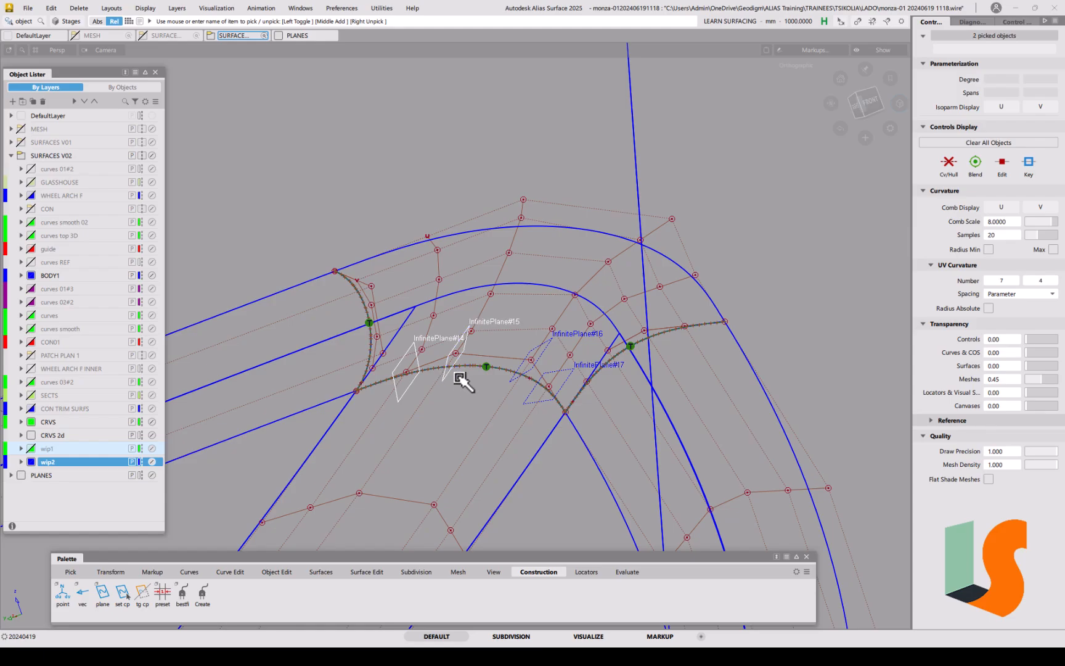
click(528, 374)
click(551, 372)
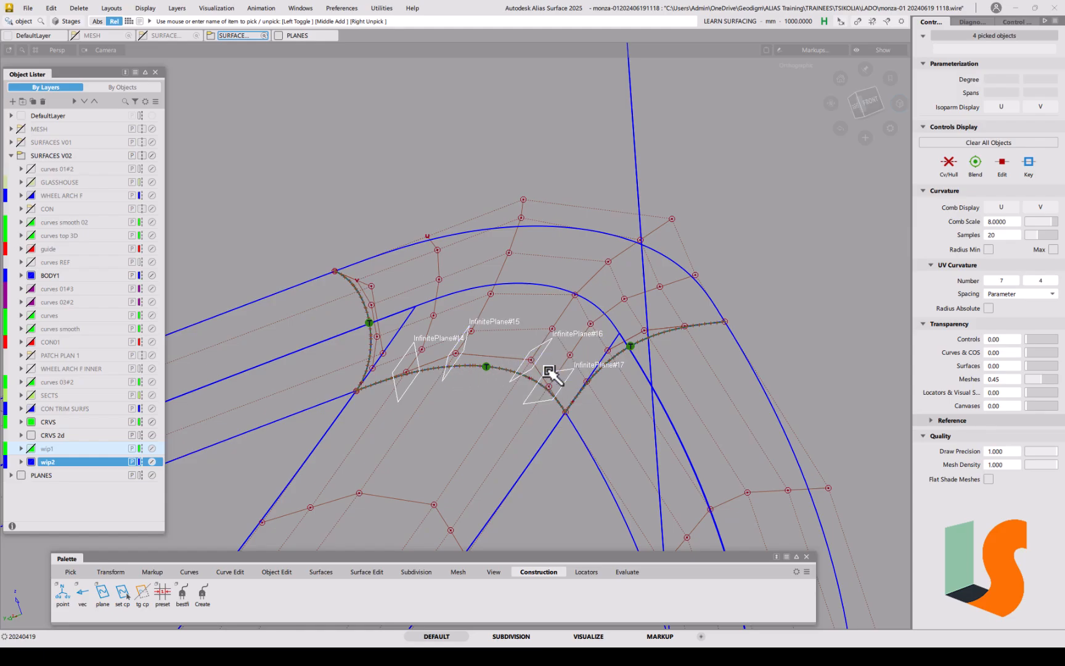
key(Delete)
click(519, 372)
Step: Inspect the wireframe loop in shaded and unshaded display, briefly picking the corner curves on surfaces
alt+shift+right_drag(535, 318, 515, 456)
alt+shift+middle_drag(515, 456, 559, 280)
alt+shift+drag(558, 280, 561, 304)
alt+shift+right_drag(561, 305, 566, 372)
key(F1)
key(F1)
alt+shift+drag(600, 311, 530, 345)
key(F1)
alt+shift+drag(425, 351, 456, 333)
key(F1)
alt+shift+right_drag(507, 361, 516, 268)
alt+shift+drag(537, 316, 566, 267)
ctrl+shift+drag(617, 325, 577, 313)
drag(331, 215, 607, 371)
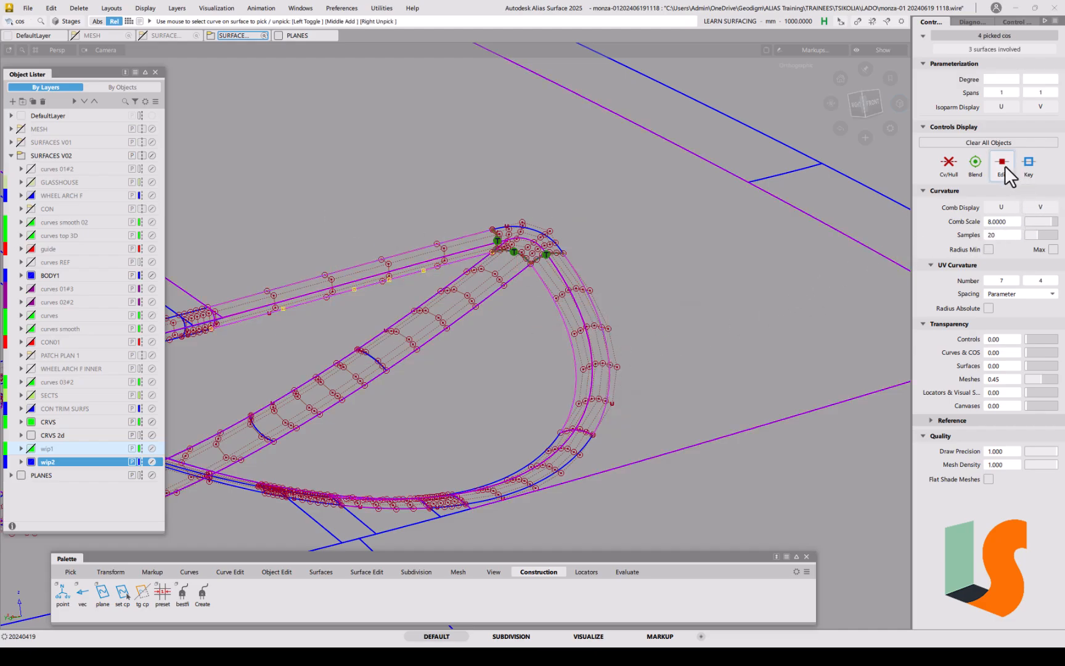
click(593, 249)
alt+shift+right_drag(577, 276, 577, 247)
alt+shift+middle_drag(577, 248, 704, 216)
alt+shift+right_drag(703, 217, 585, 345)
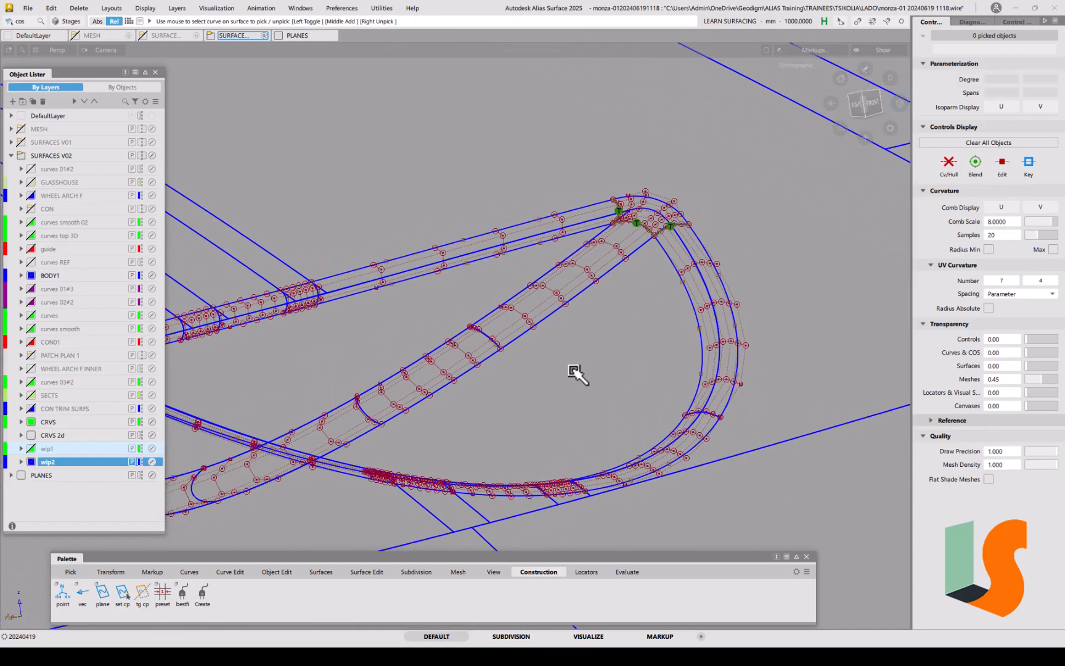
Step: Make all hidden objects and locators visible again with Display > Visible, scope All
click(625, 571)
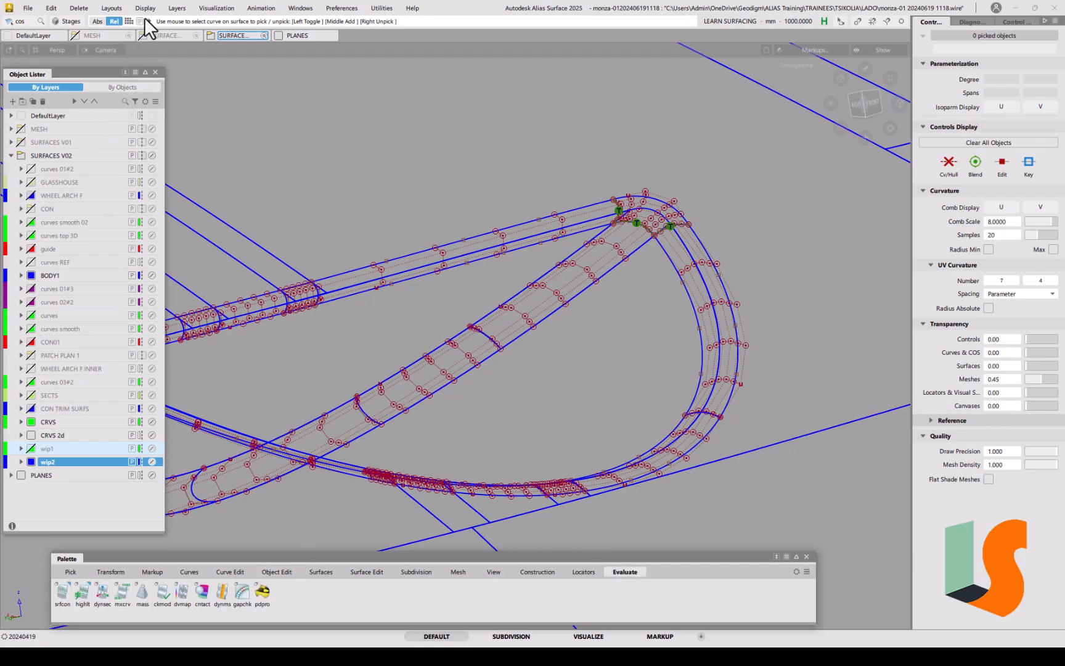
click(145, 8)
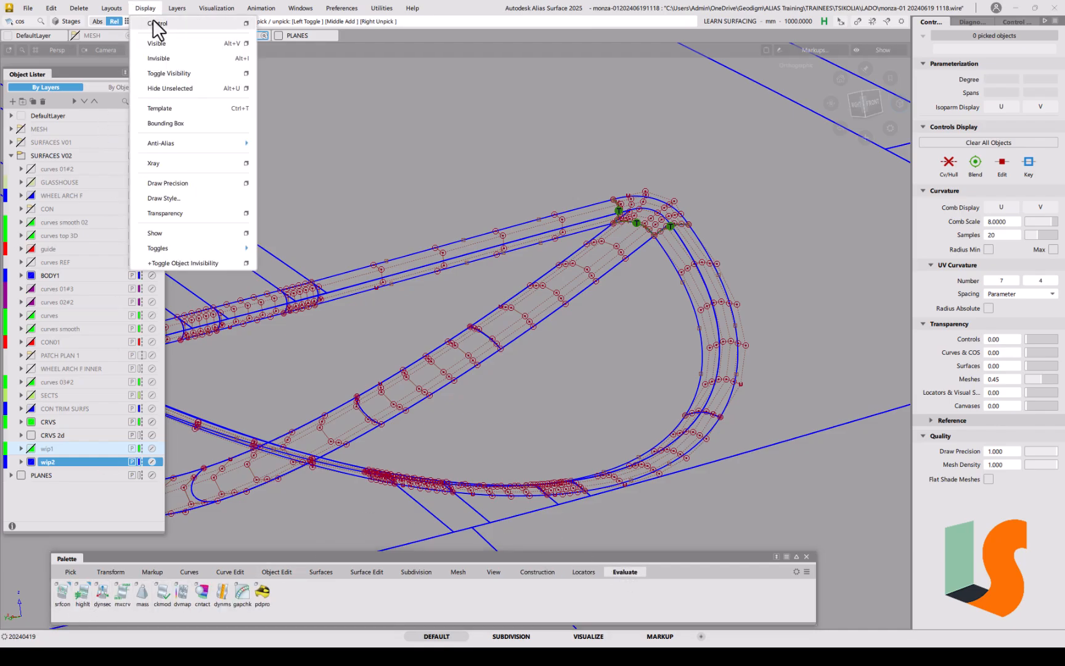
click(244, 43)
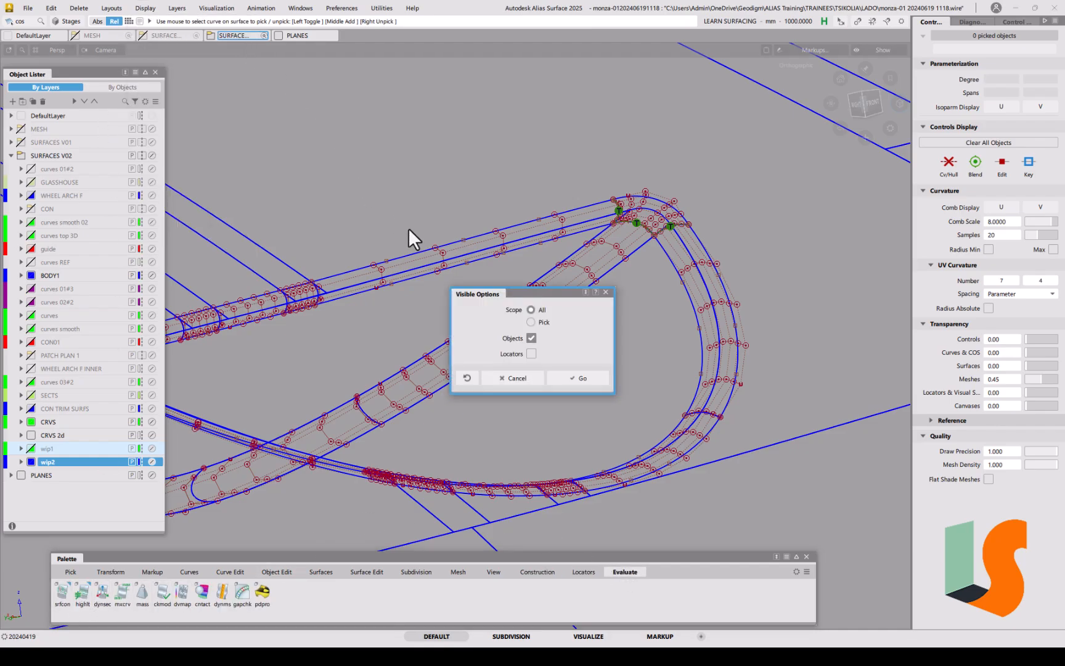
click(577, 378)
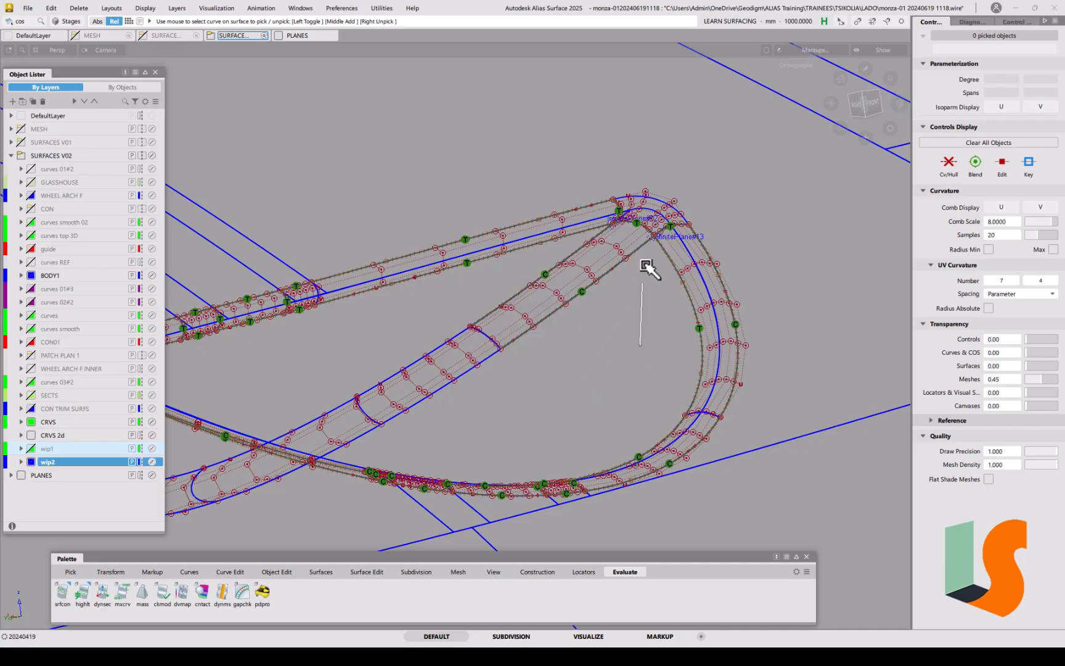
alt+shift+right_drag(641, 214, 638, 178)
alt+shift+middle_drag(637, 178, 583, 266)
alt+shift+right_drag(620, 299, 608, 203)
alt+shift+middle_drag(609, 202, 618, 258)
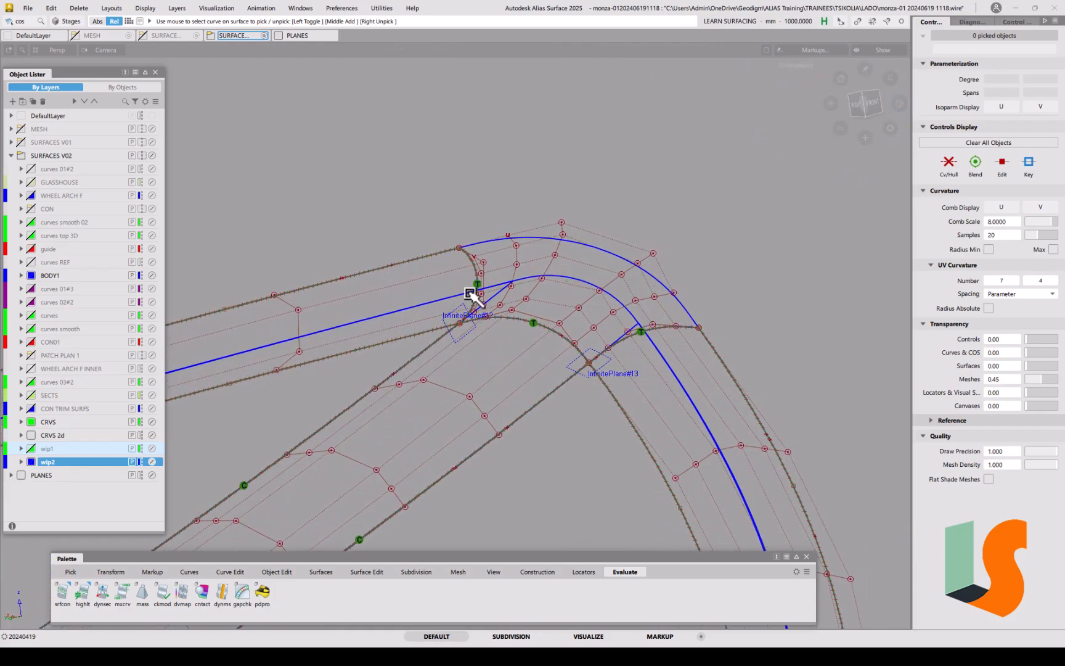
Step: Align the square#15 edge to its neighbour with G1 and Project, Position Influence 0.0000
click(283, 573)
double_click(166, 594)
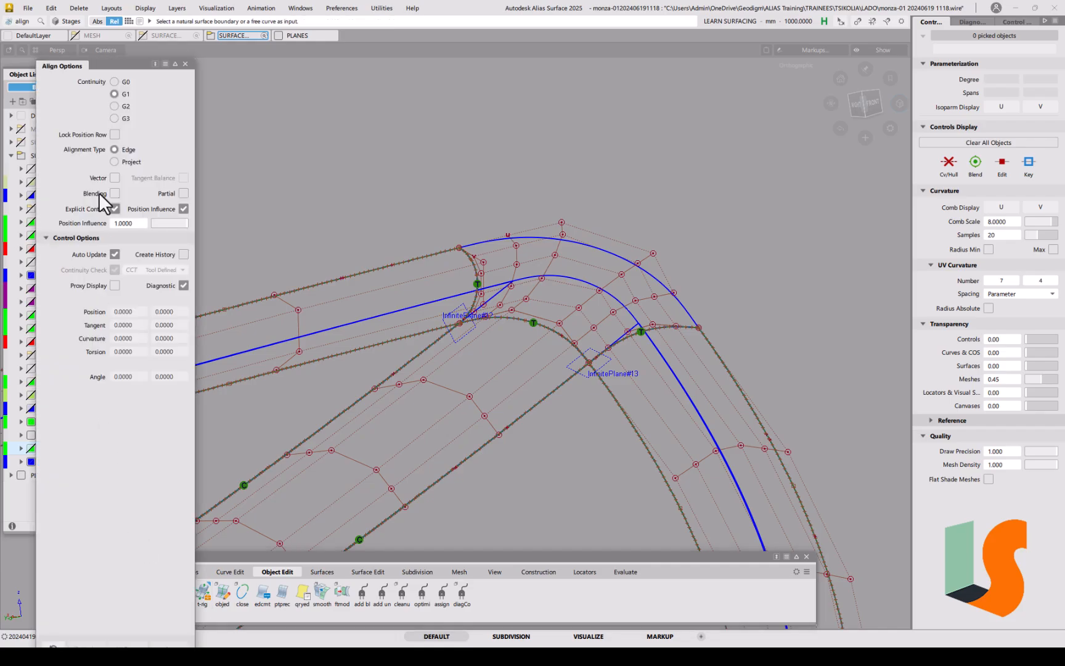
click(136, 162)
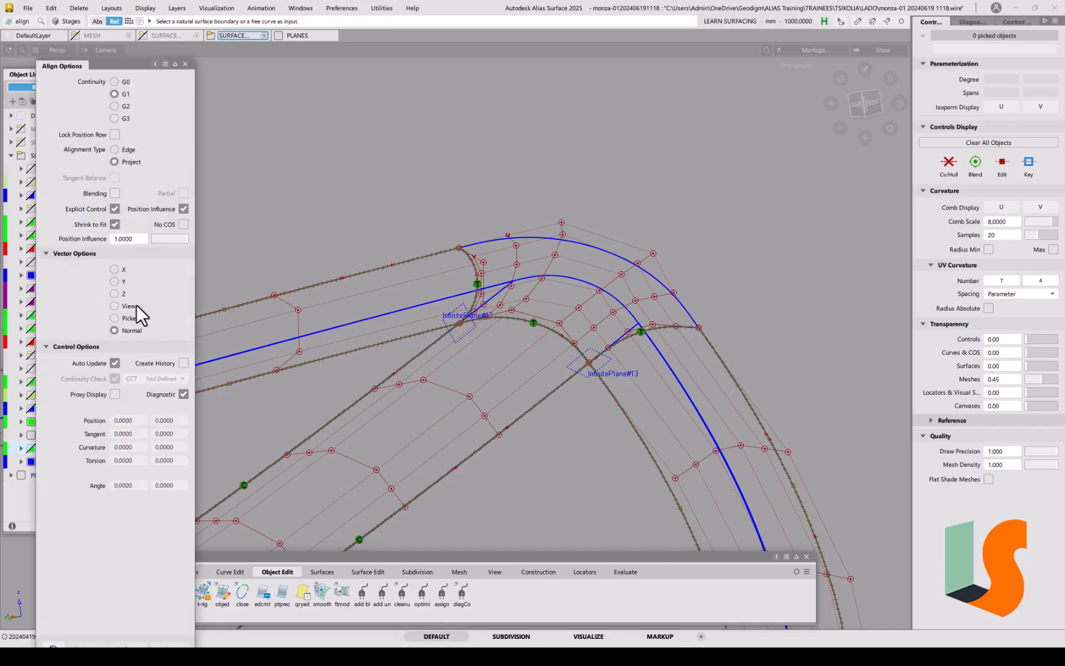
click(543, 242)
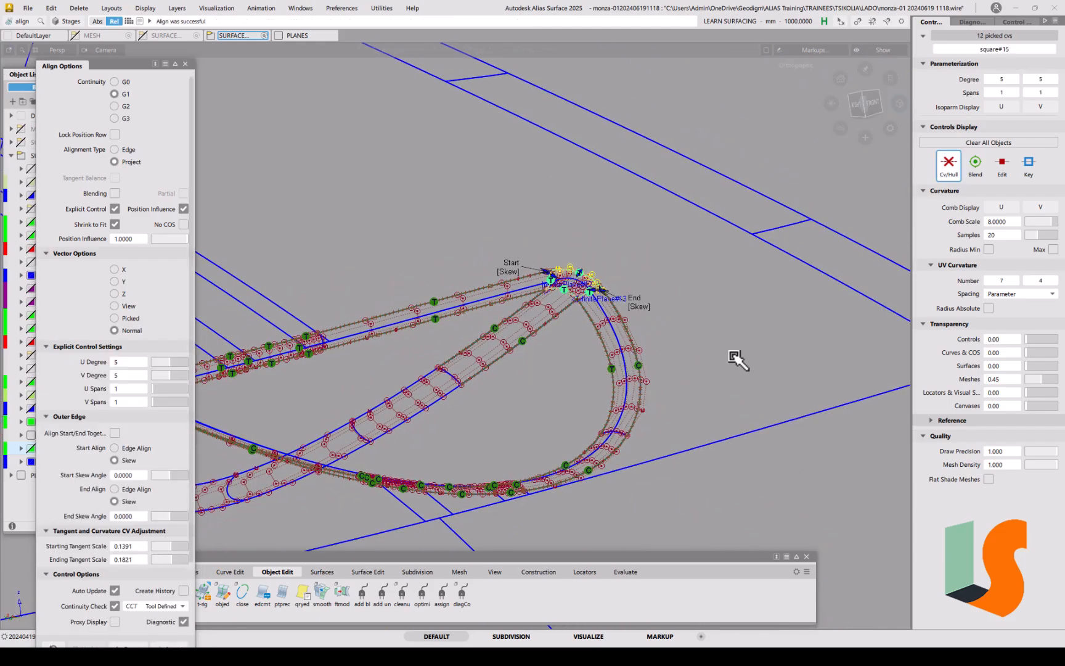
alt+shift+right_drag(571, 278, 653, 109)
drag(164, 241, 109, 241)
alt+shift+drag(553, 271, 584, 300)
click(569, 306)
alt+shift+right_drag(584, 301, 578, 302)
alt+shift+middle_drag(578, 302, 538, 266)
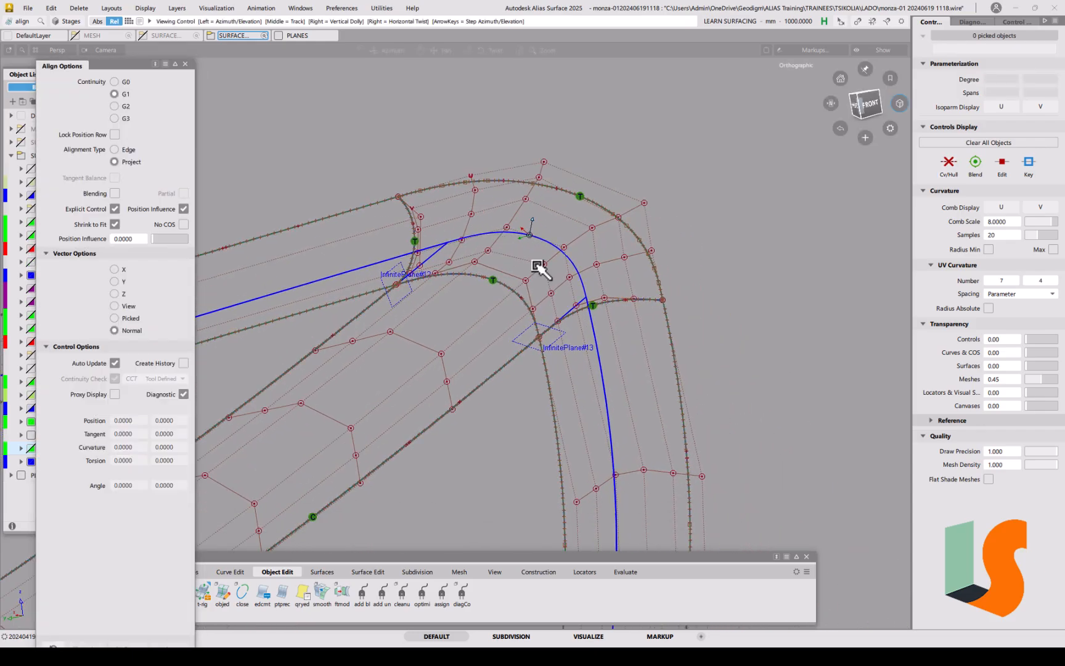
alt+shift+drag(634, 279, 606, 297)
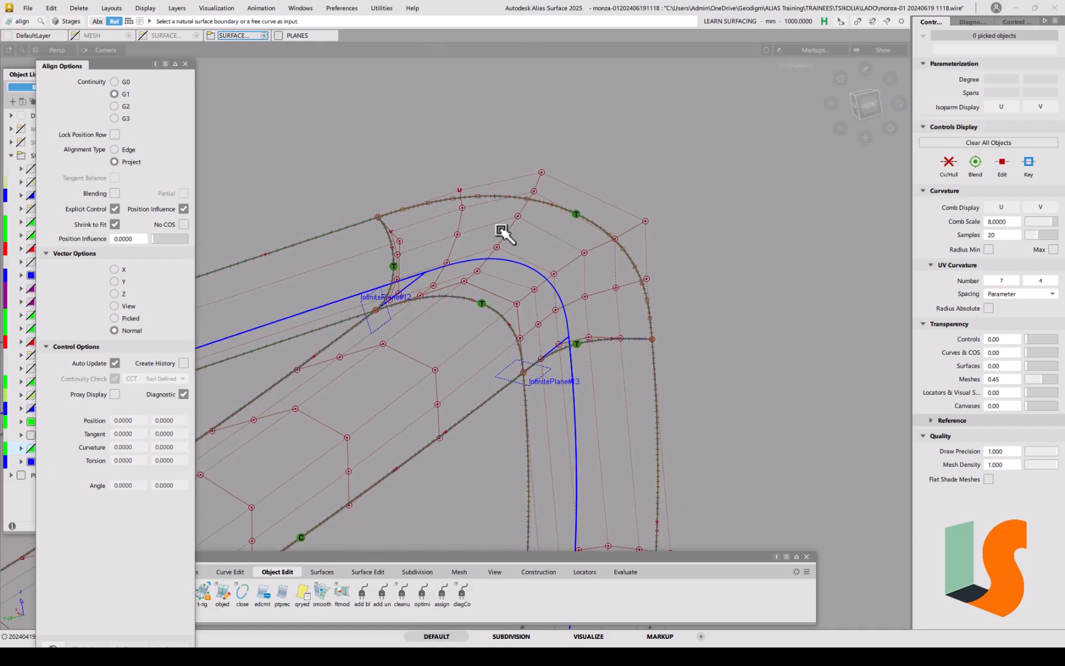
Step: Delete the leftover curve on surface along the corner surface's top edge
ctrl+shift+drag(493, 242, 463, 231)
click(516, 197)
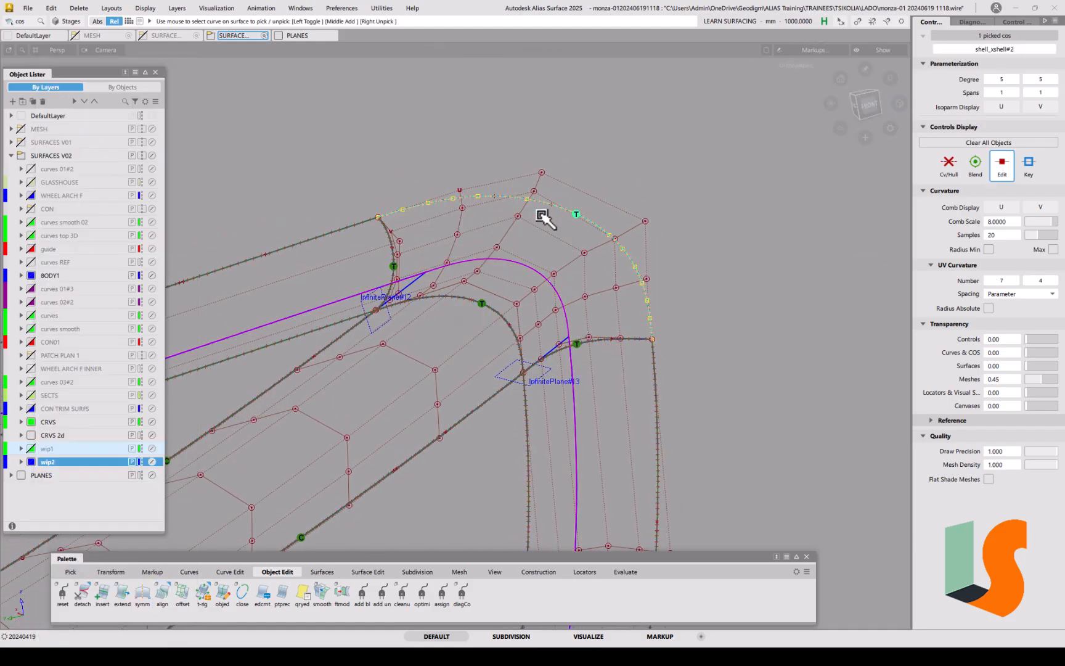
key(Delete)
click(517, 361)
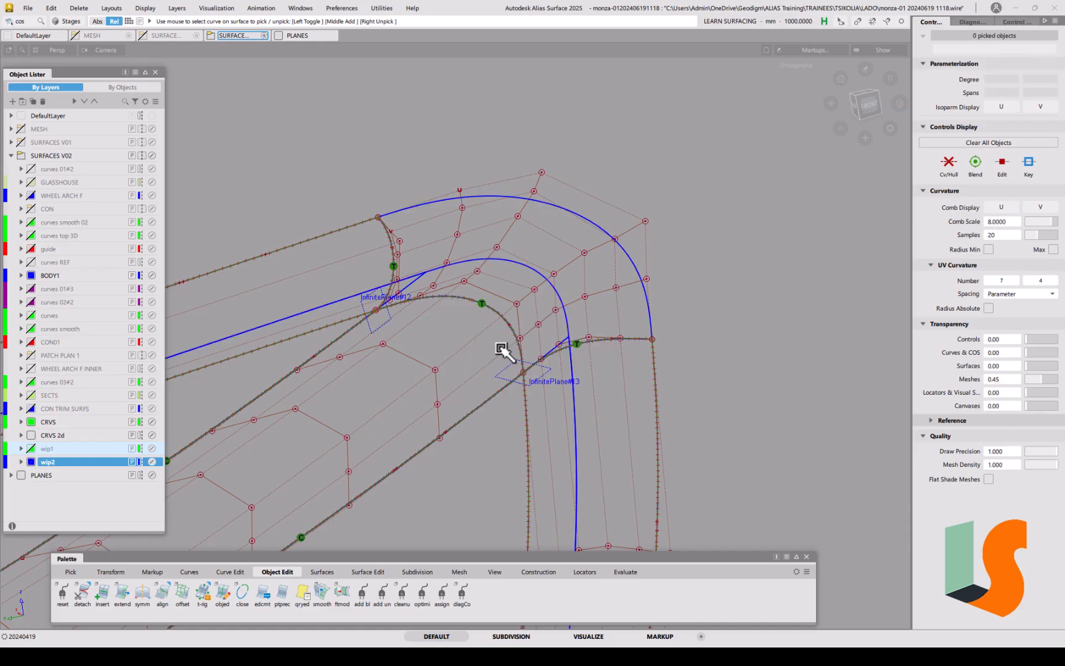
alt+shift+drag(380, 269, 353, 244)
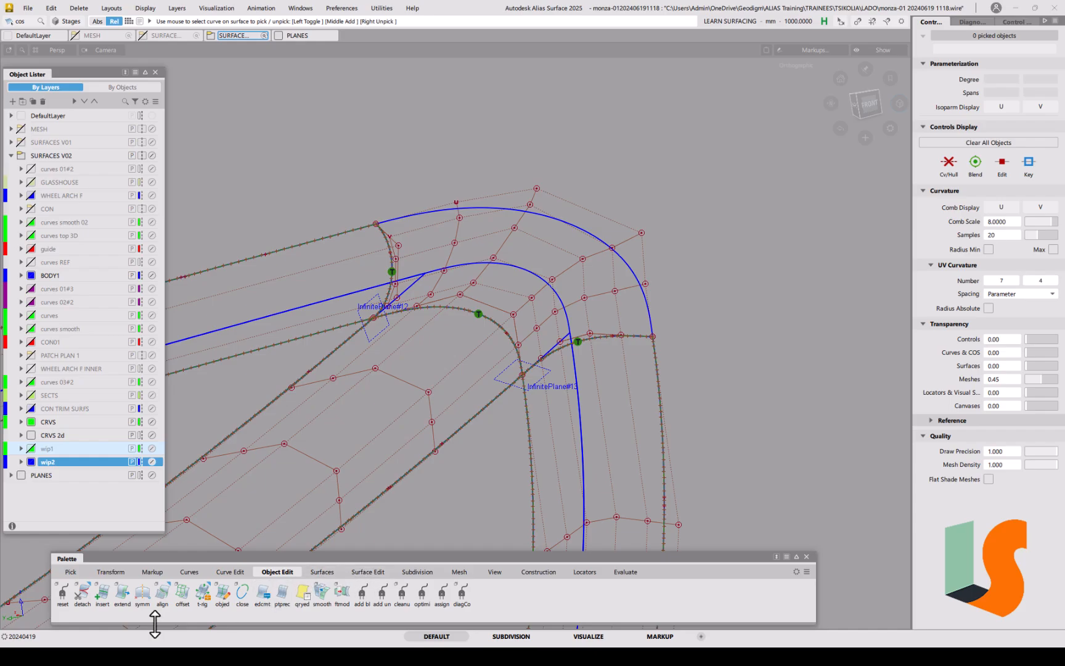
Step: G2-align the first corner-patch edge to its neighbour with Edge alignment, keeping End Align on Edge
double_click(162, 593)
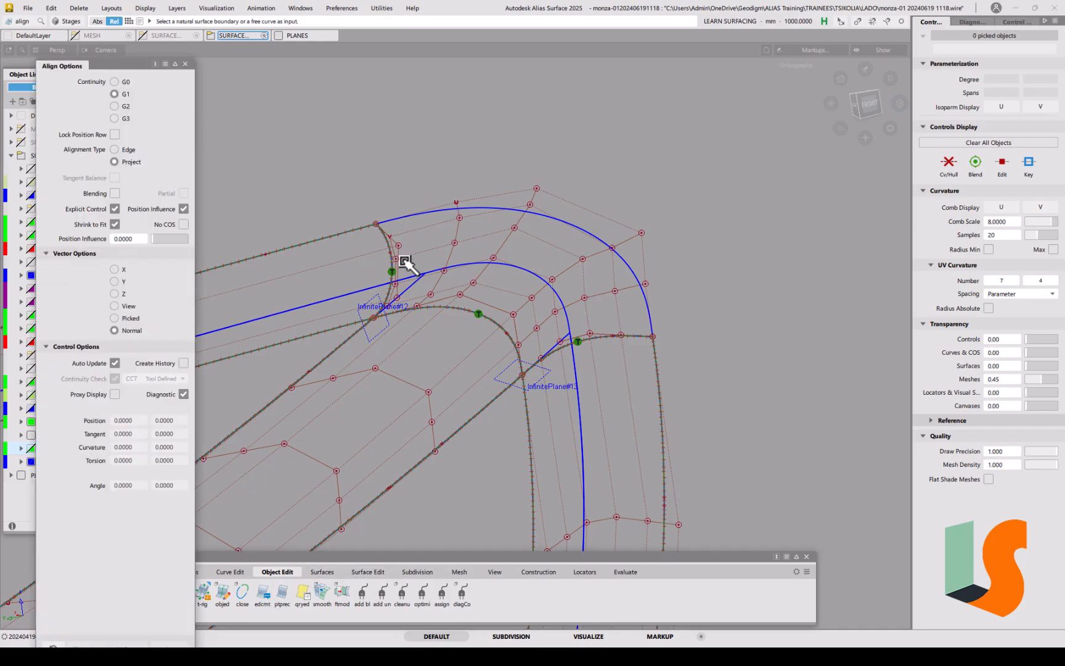
click(122, 151)
click(386, 244)
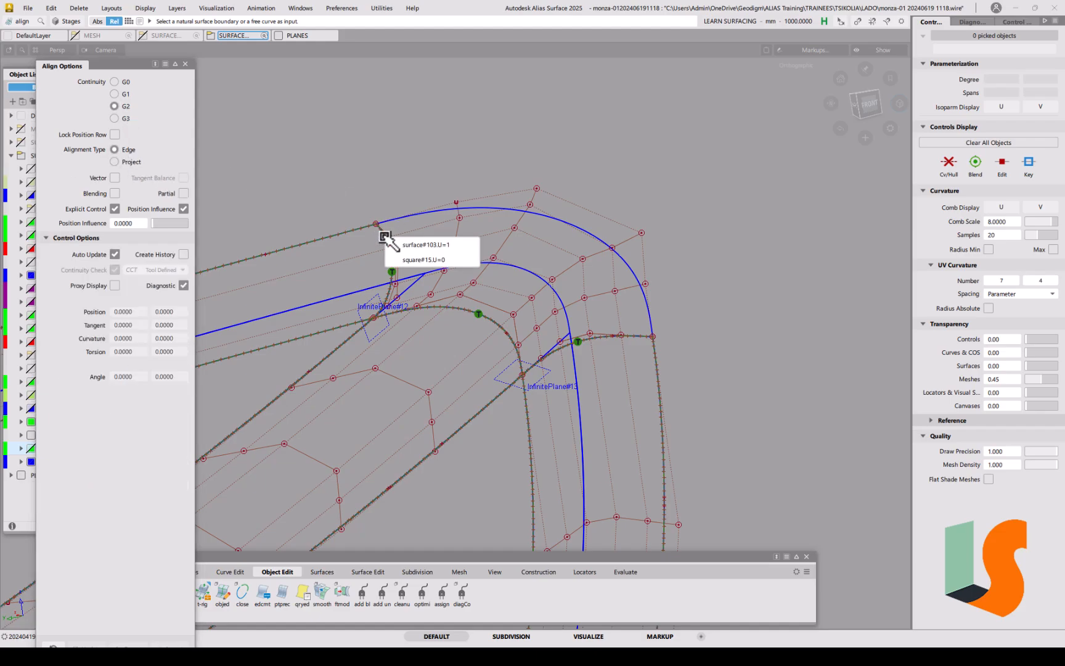
click(408, 255)
click(390, 249)
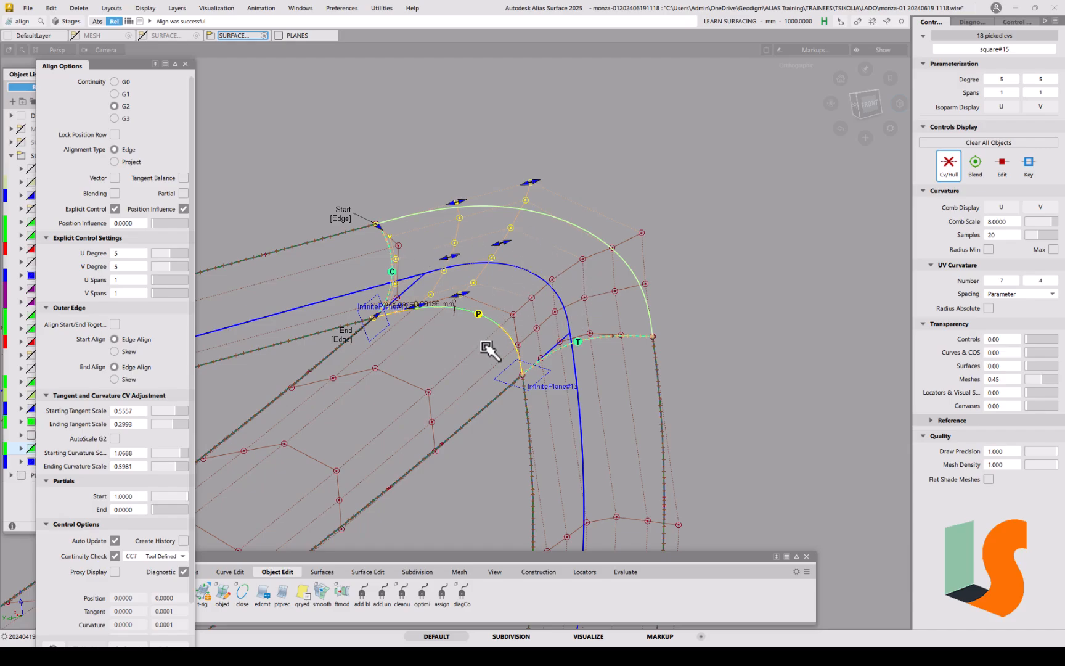
click(346, 339)
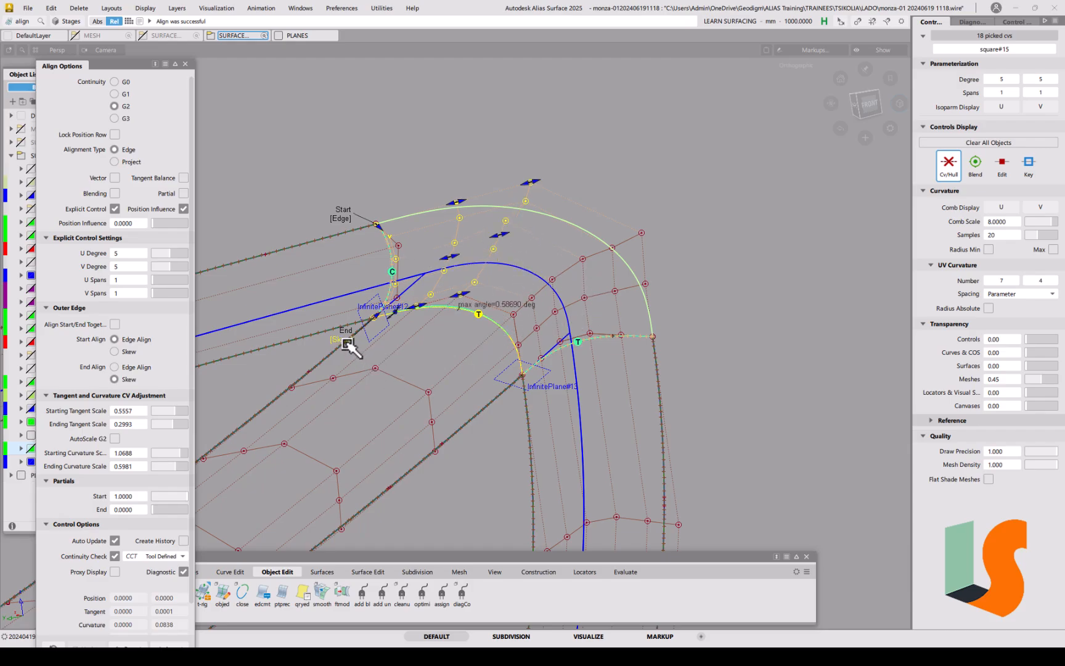
click(345, 341)
mouse_move(492, 336)
alt+shift+mouse_down()
mouse_move(442, 321)
mouse_move(488, 316)
alt+shift+mouse_up()
alt+shift+middle_drag(488, 317, 652, 309)
alt+shift+click(511, 320)
alt+shift+right_drag(550, 313, 590, 392)
Step: G2-align square#15's U=1 edge to the neighbouring curve with End Align set to Edge
key(space)
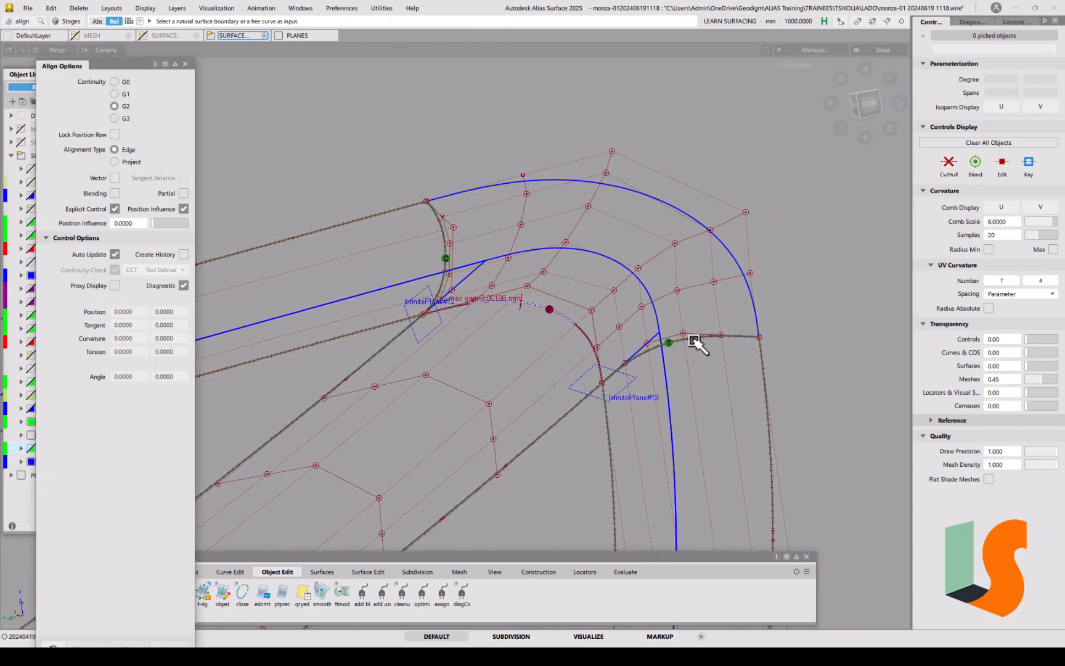
click(696, 341)
click(716, 363)
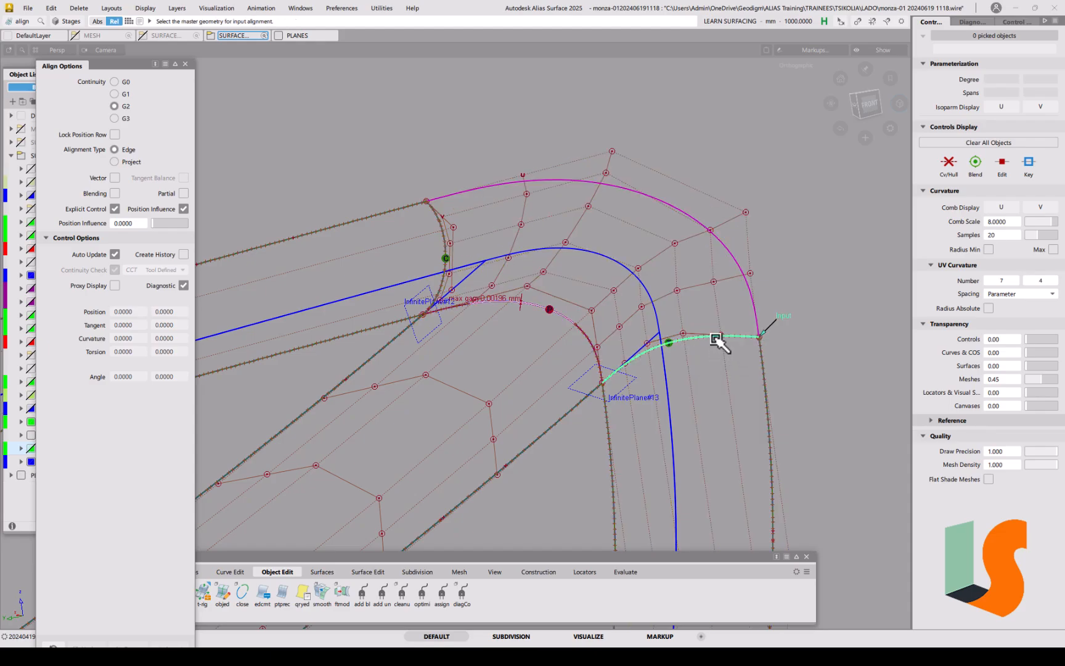
click(716, 338)
alt+shift+right_drag(702, 314, 702, 325)
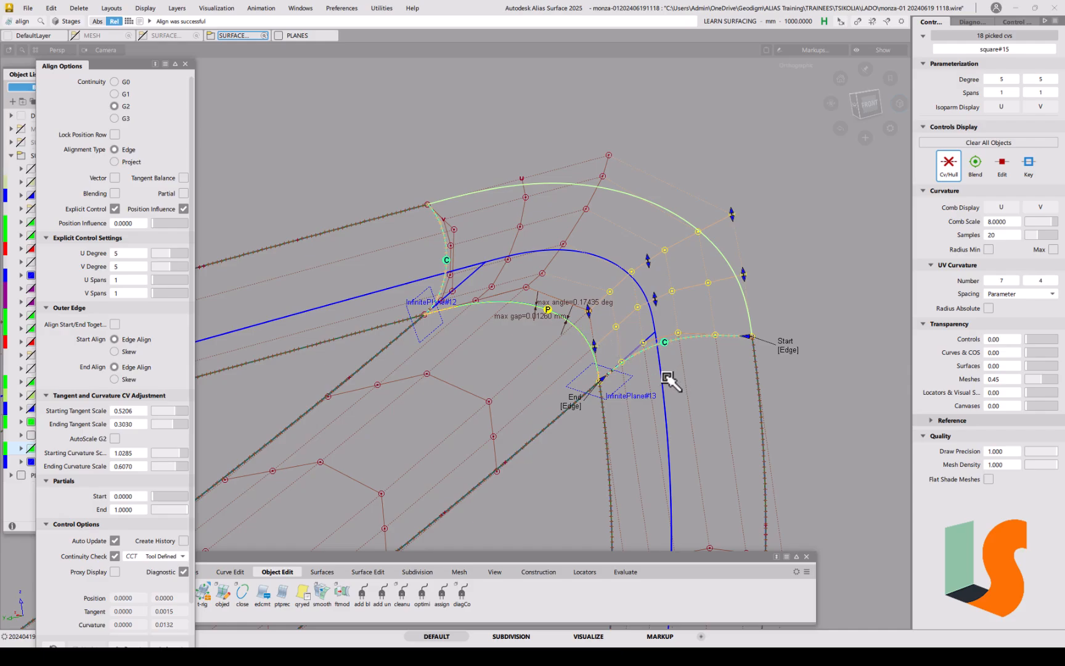
click(572, 407)
ctrl+shift+drag(652, 494, 650, 402)
alt+shift+middle_drag(642, 385, 689, 371)
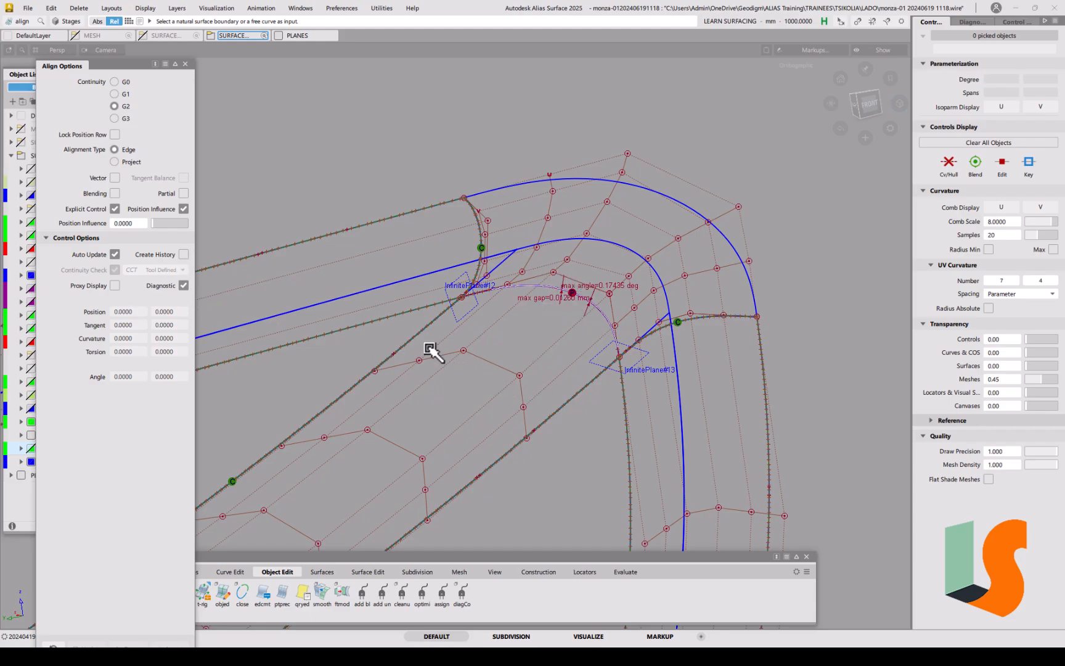
Step: Snap surface#102's U=1 edge to the arch curve with G0 continuity
click(114, 82)
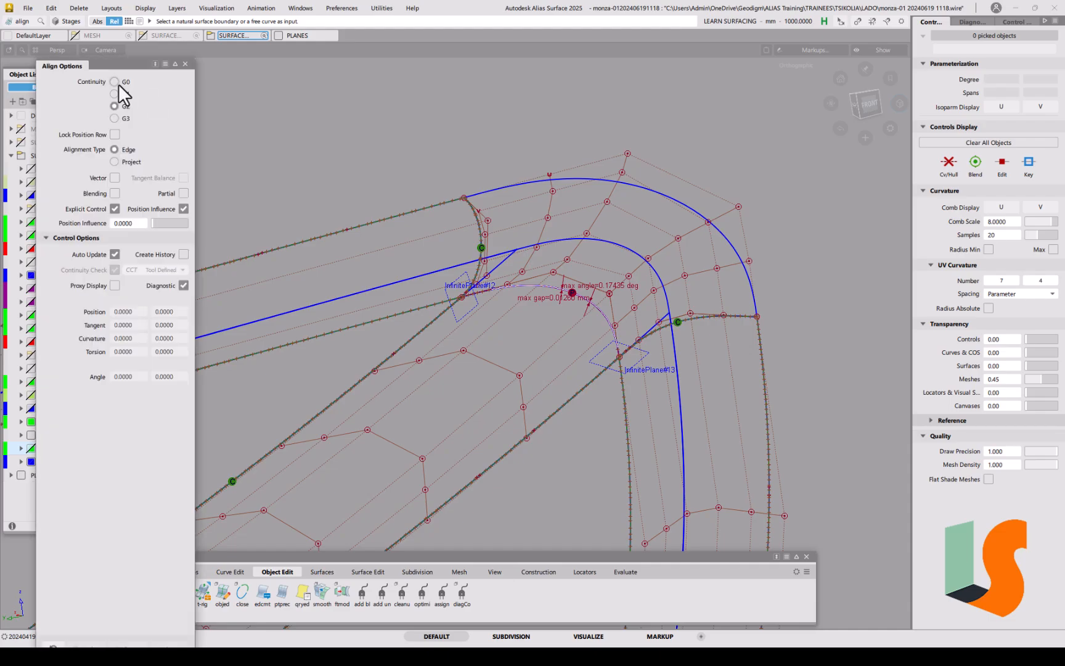
click(532, 287)
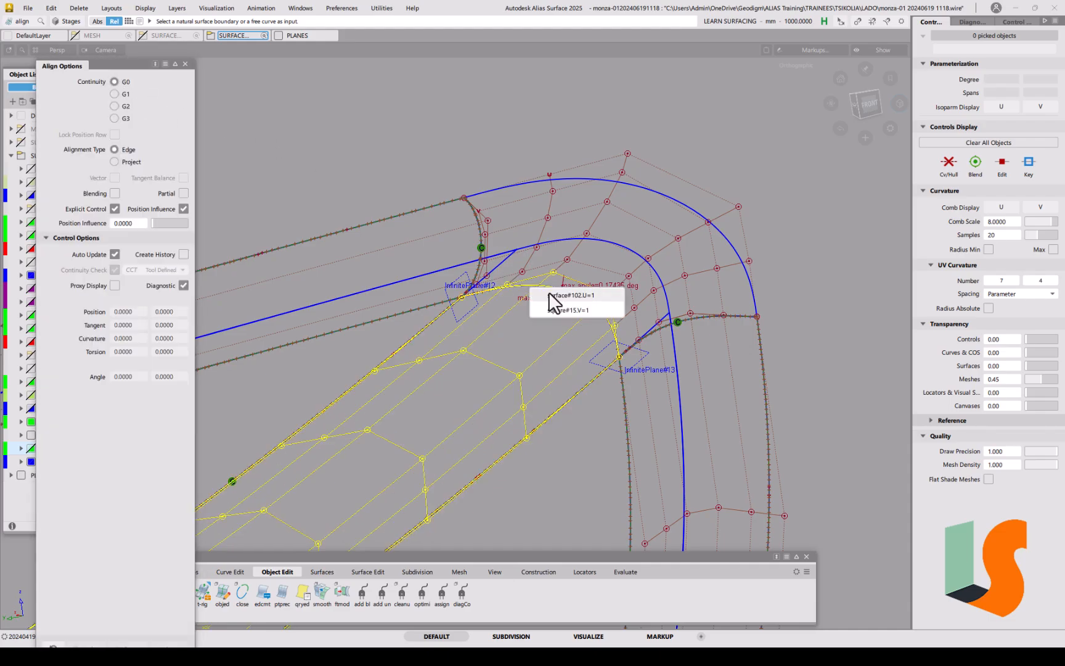
click(550, 295)
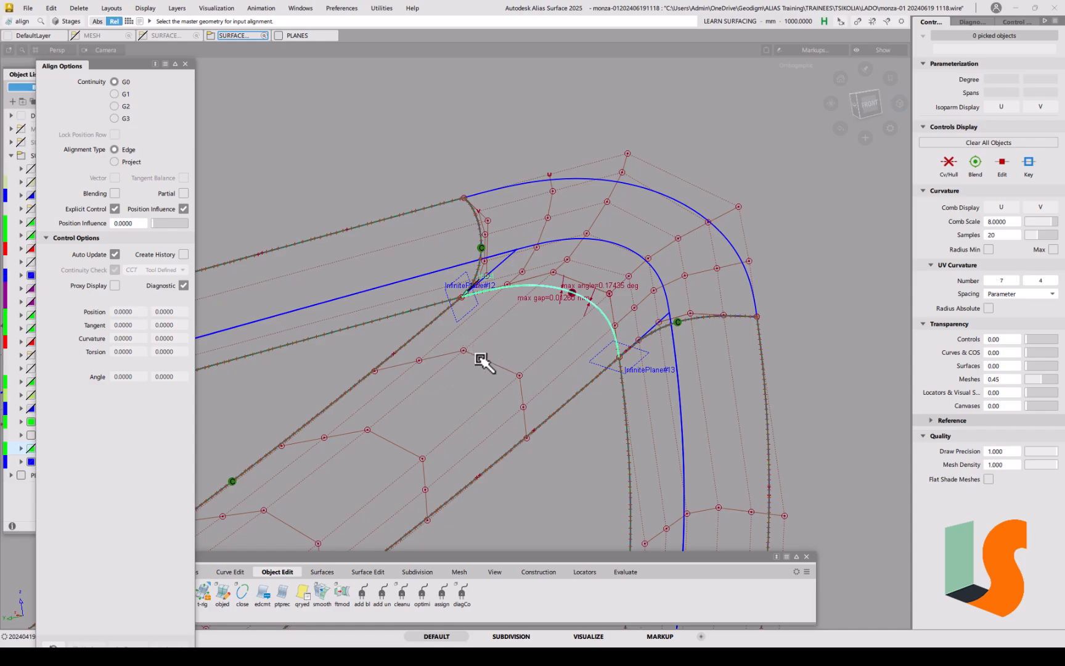
click(551, 288)
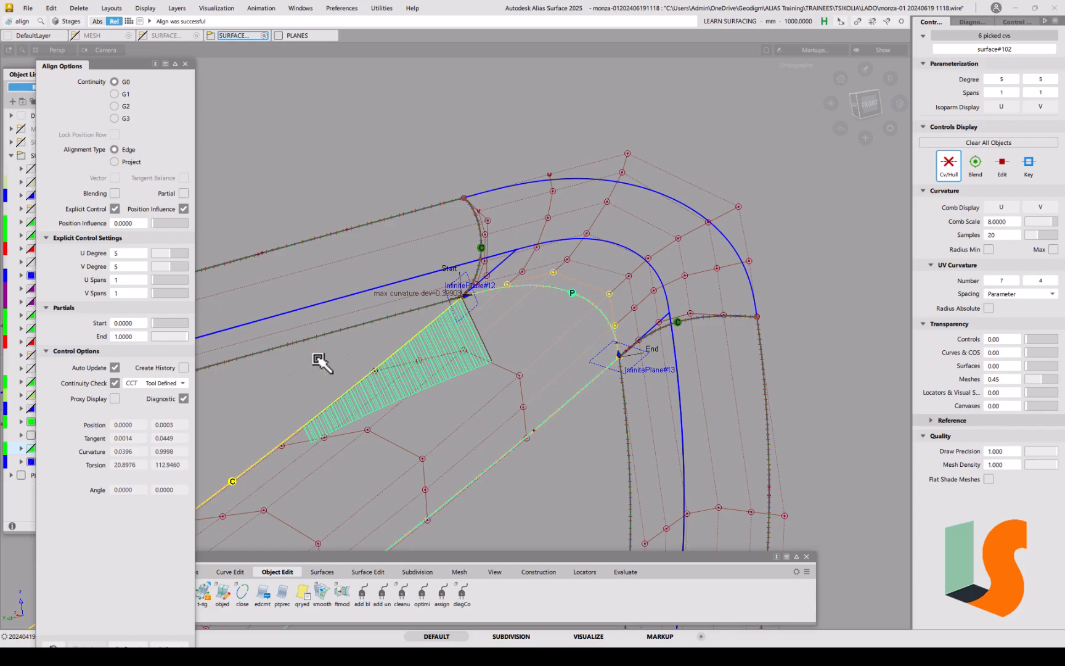
click(395, 334)
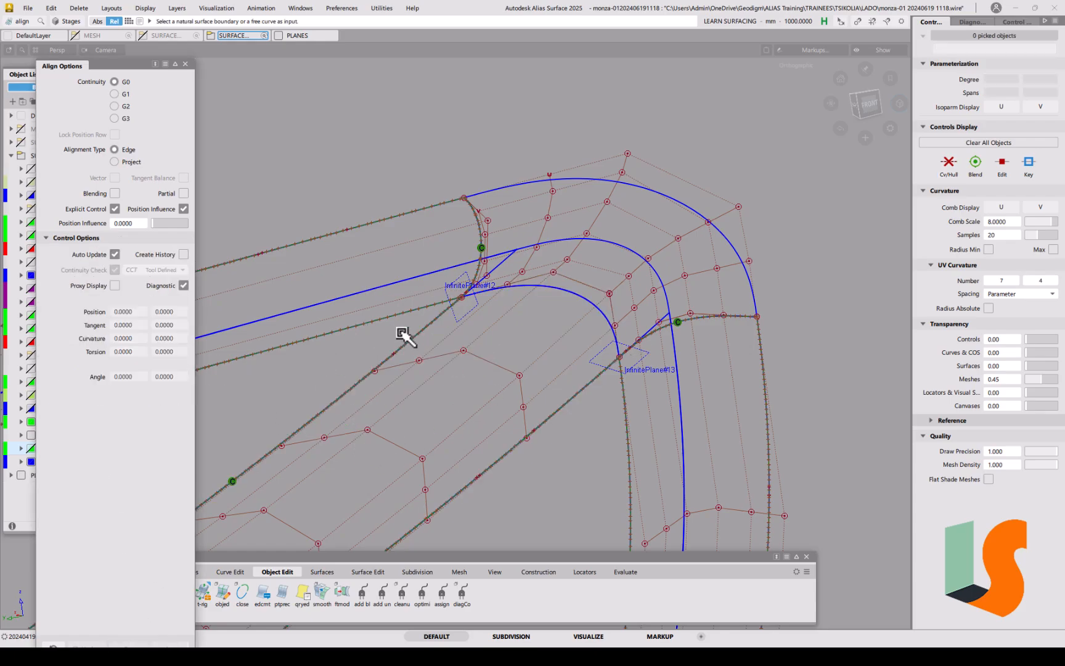
Step: G1-align square#15's V=1 edge to surface#102
click(576, 298)
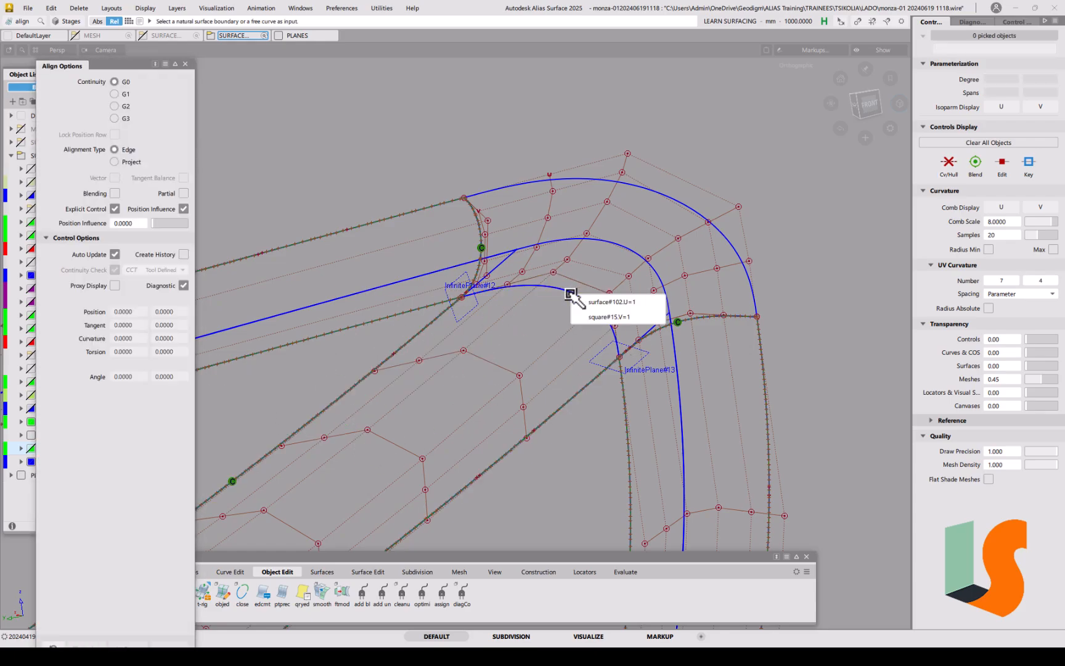
click(597, 313)
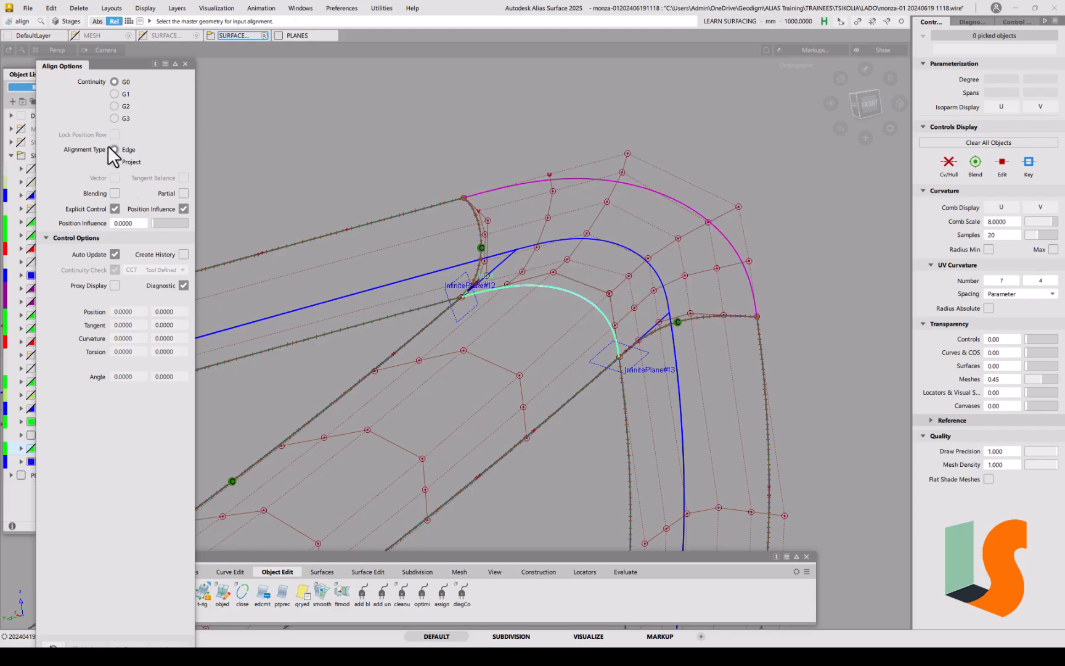
click(115, 94)
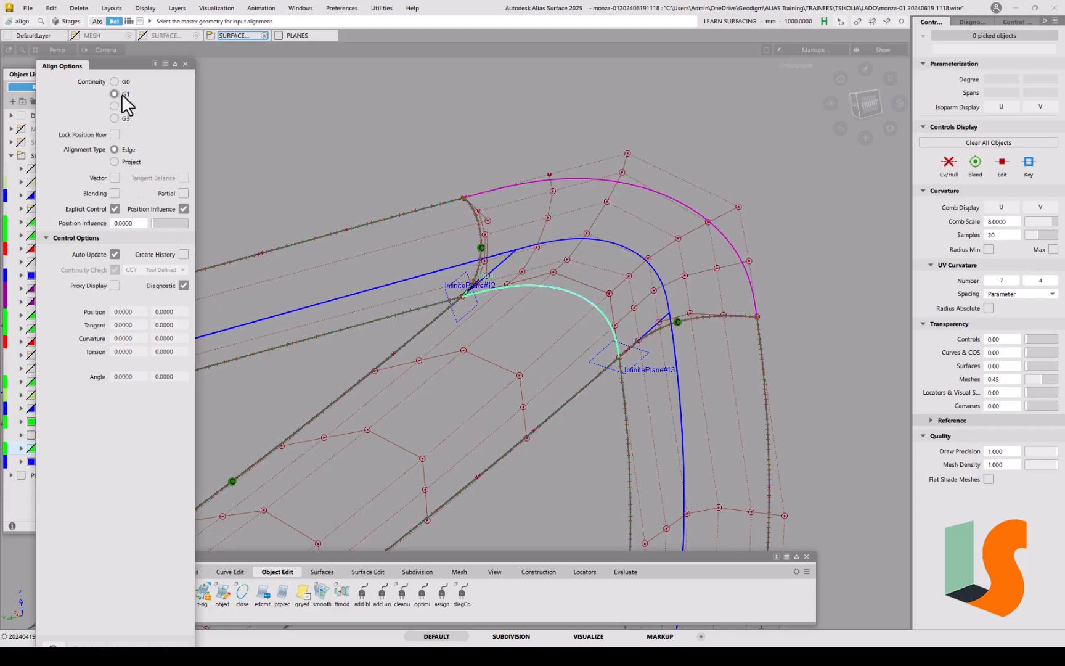
click(534, 287)
alt+shift+right_drag(649, 359, 656, 319)
alt+shift+drag(633, 327, 559, 280)
alt+shift+middle_drag(558, 295, 638, 364)
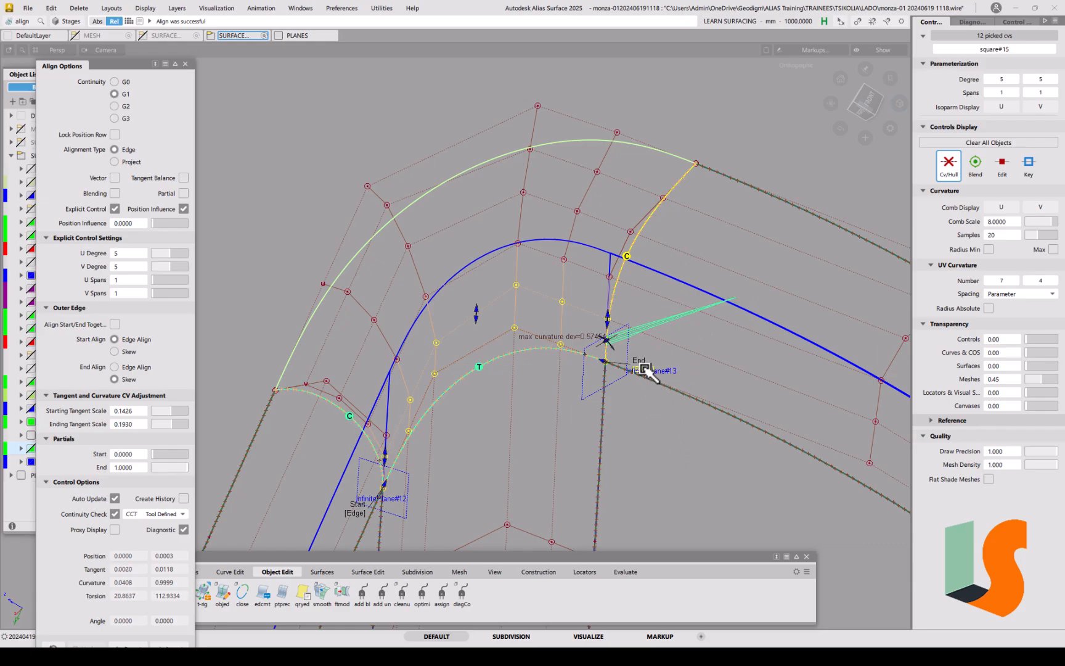
Step: Drag a square#15 control point repeatedly to lower curvature deviation, undoing the last move
ctrl+shift+drag(644, 373, 656, 437)
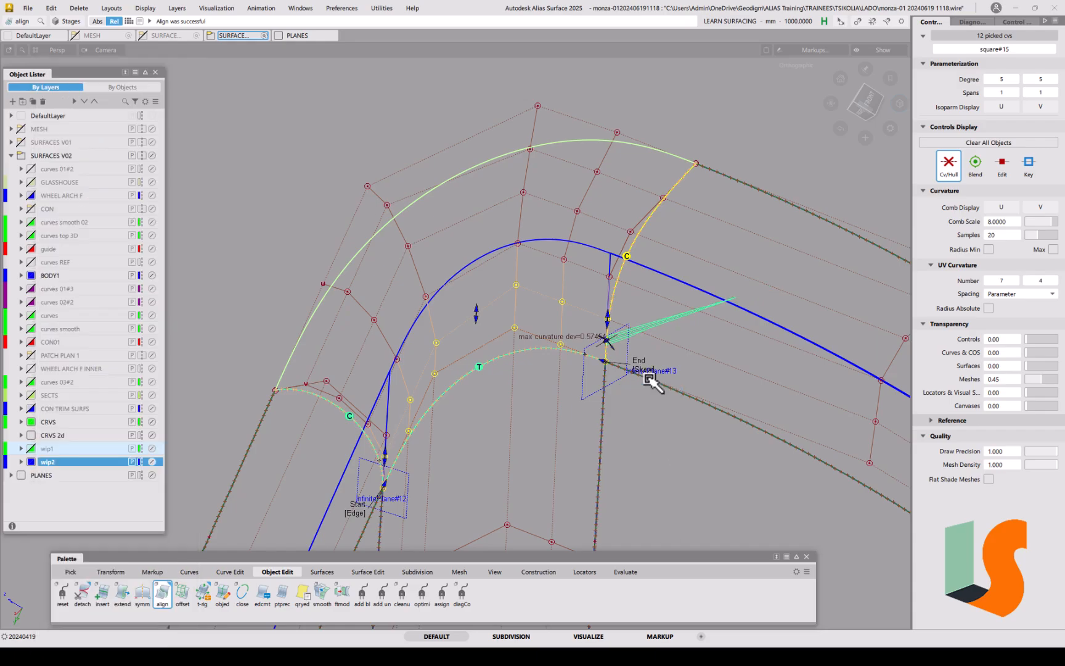
key(w)
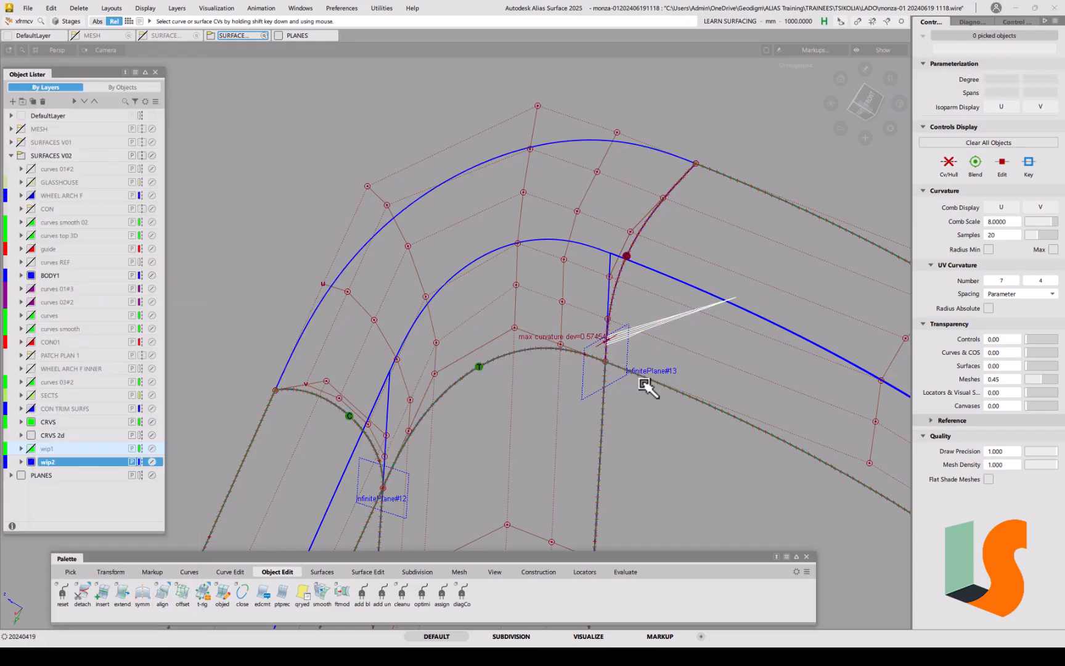
click(645, 415)
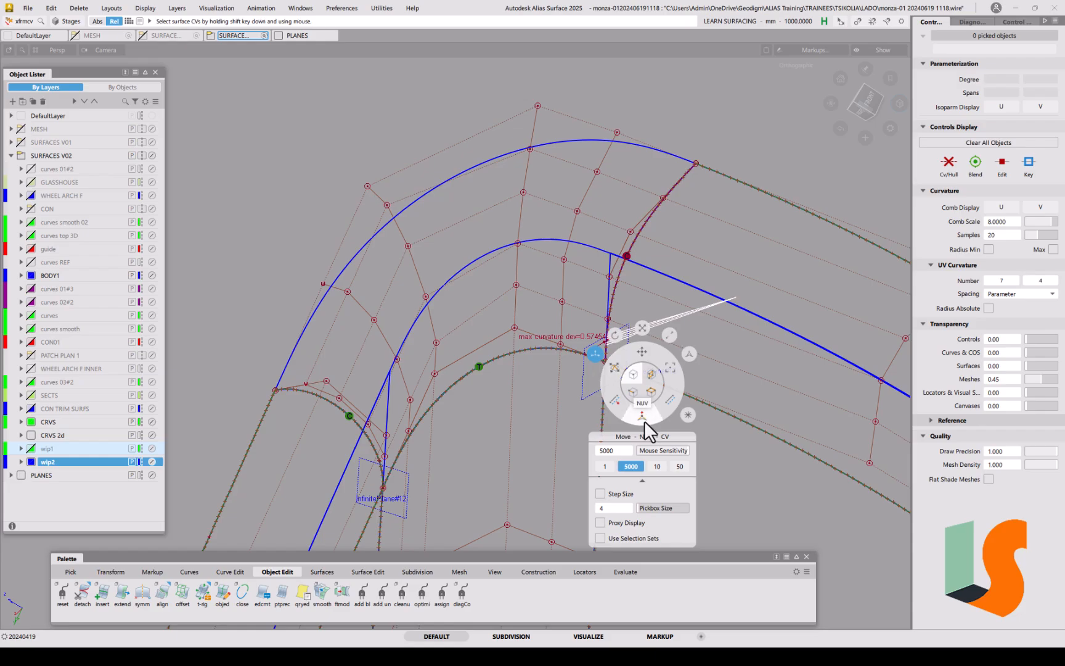
click(516, 286)
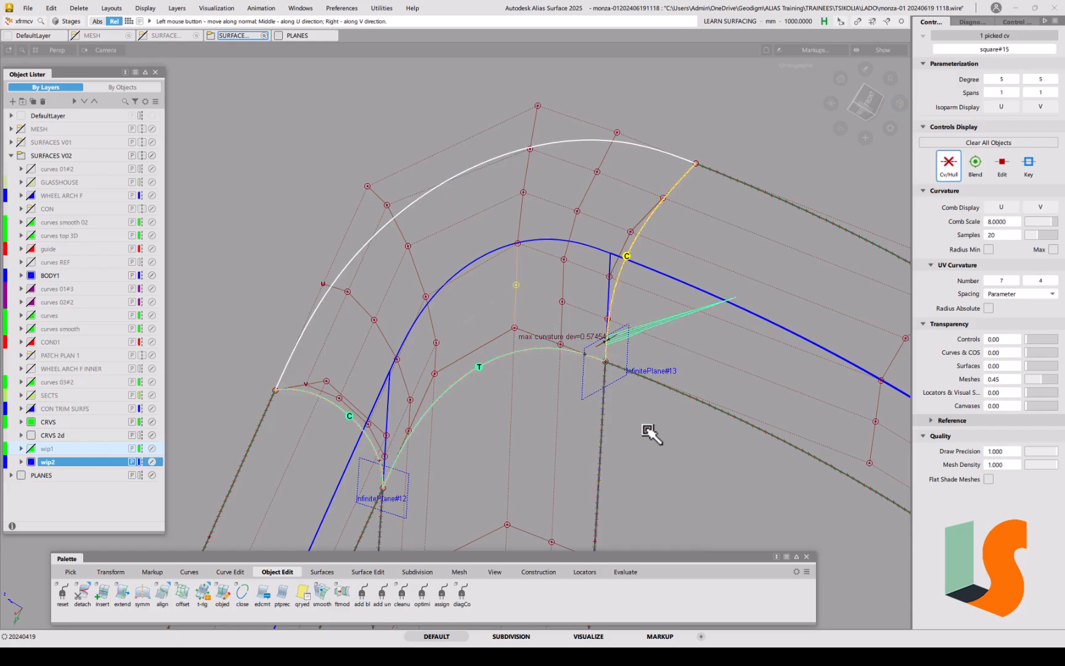
drag(665, 447, 547, 488)
drag(662, 436, 577, 435)
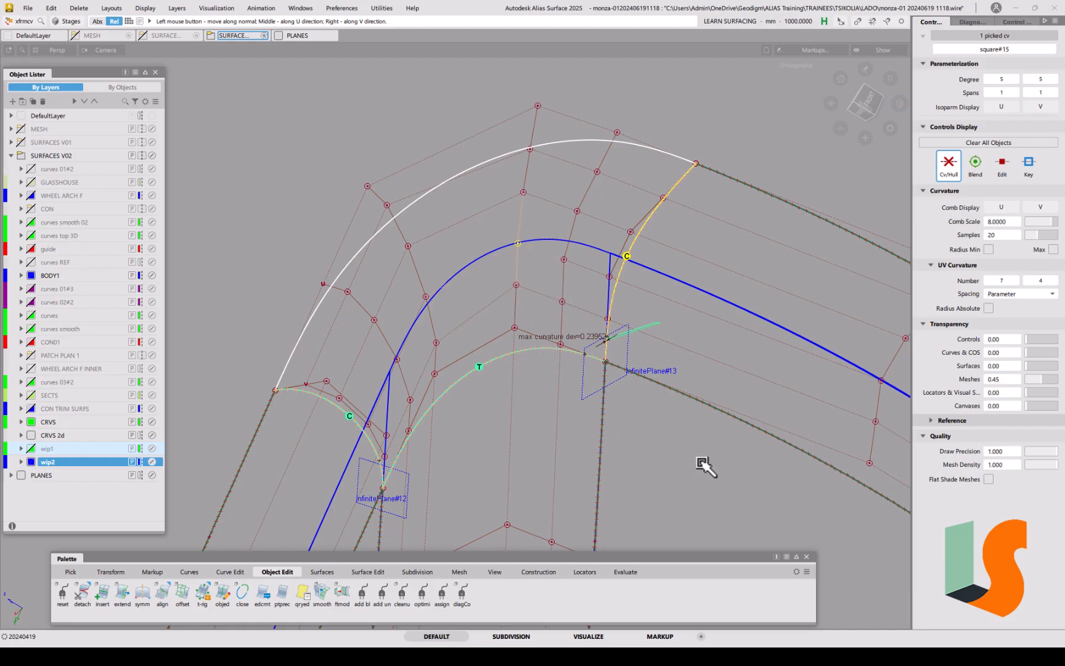
drag(681, 466, 519, 487)
drag(636, 434, 439, 472)
drag(668, 434, 442, 466)
drag(629, 445, 442, 474)
drag(647, 437, 428, 473)
drag(678, 459, 671, 395)
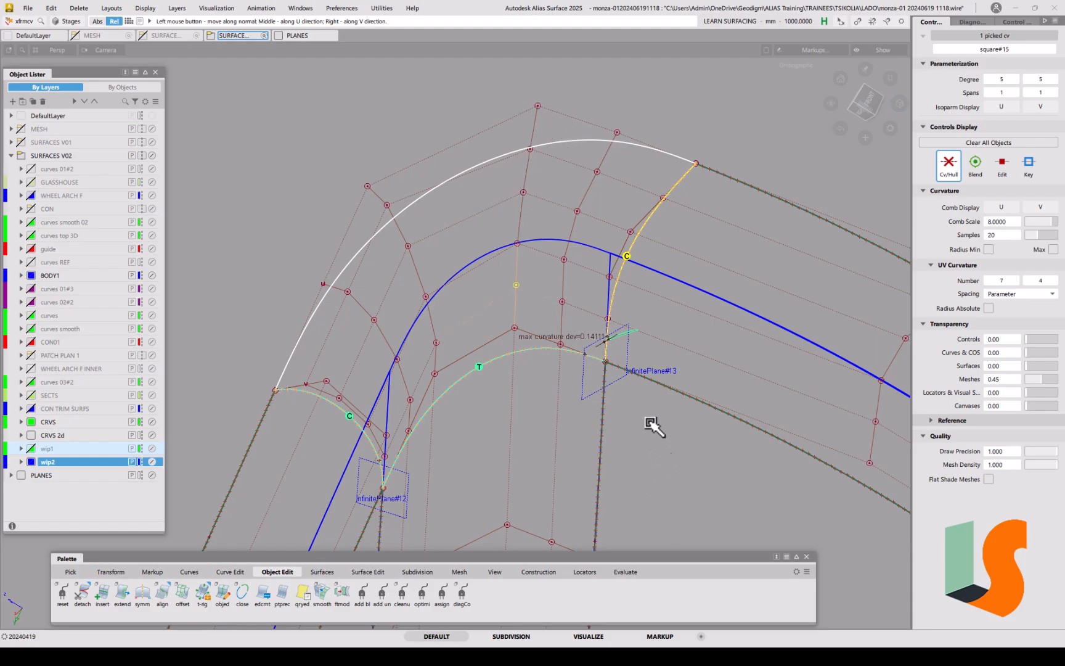
drag(653, 487, 608, 483)
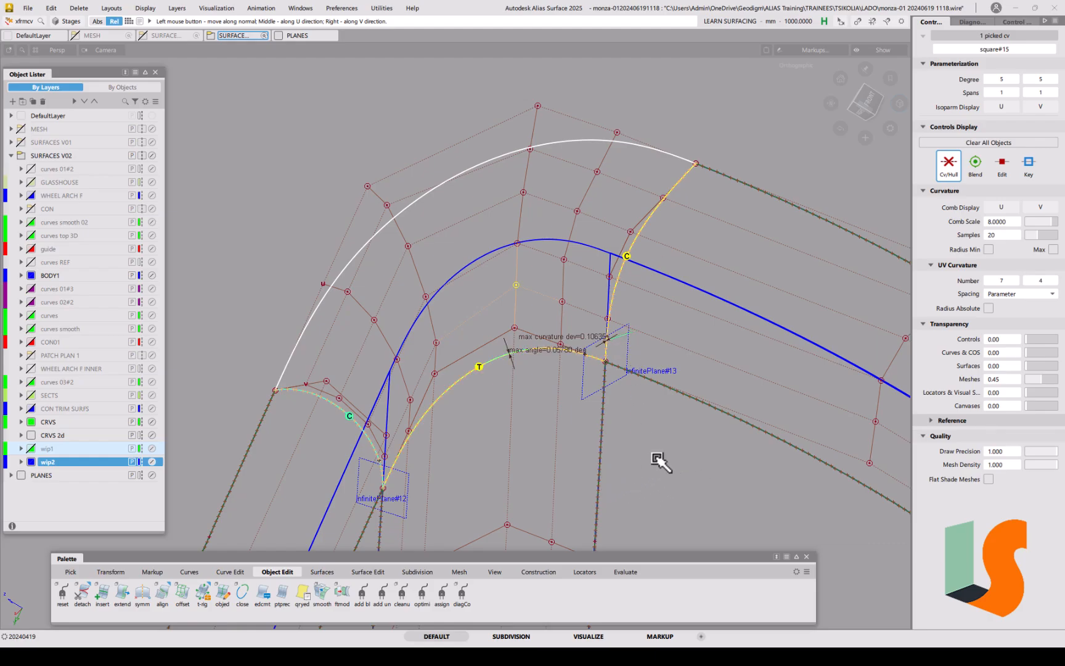
key(ctrl+z)
Step: Move a second patch control point until max curvature deviation drops to about 0.106
click(518, 244)
drag(681, 476, 479, 349)
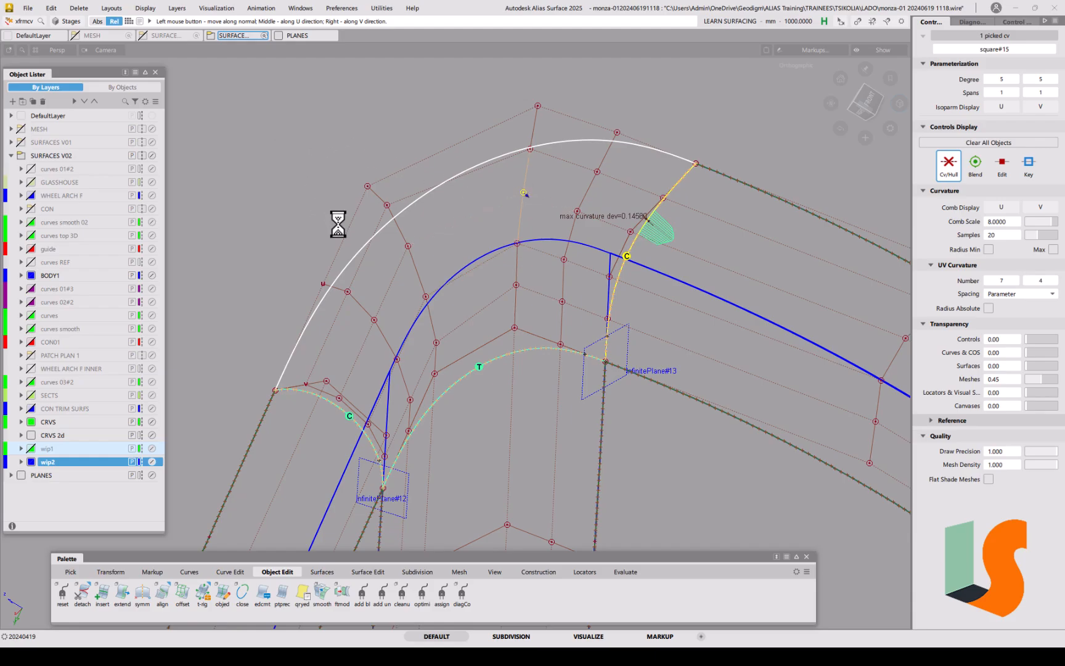
drag(362, 249, 320, 168)
drag(286, 258, 292, 195)
mouse_move(641, 362)
ctrl+shift+mouse_down()
mouse_move(651, 300)
mouse_move(625, 272)
mouse_move(638, 295)
mouse_move(626, 209)
ctrl+shift+mouse_up()
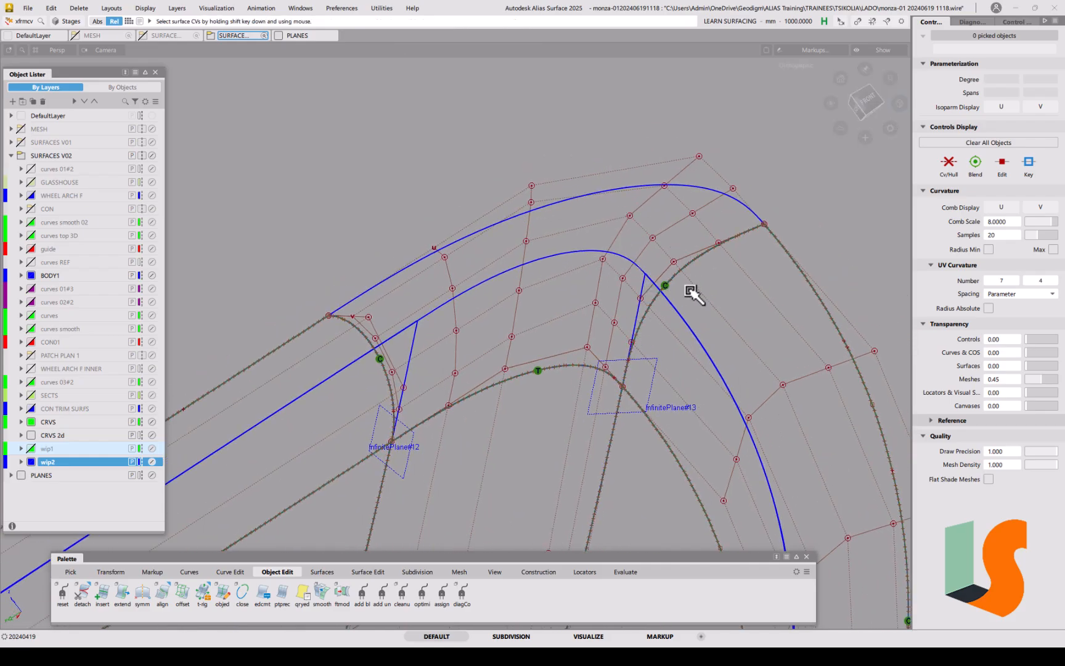
alt+shift+drag(695, 299, 669, 352)
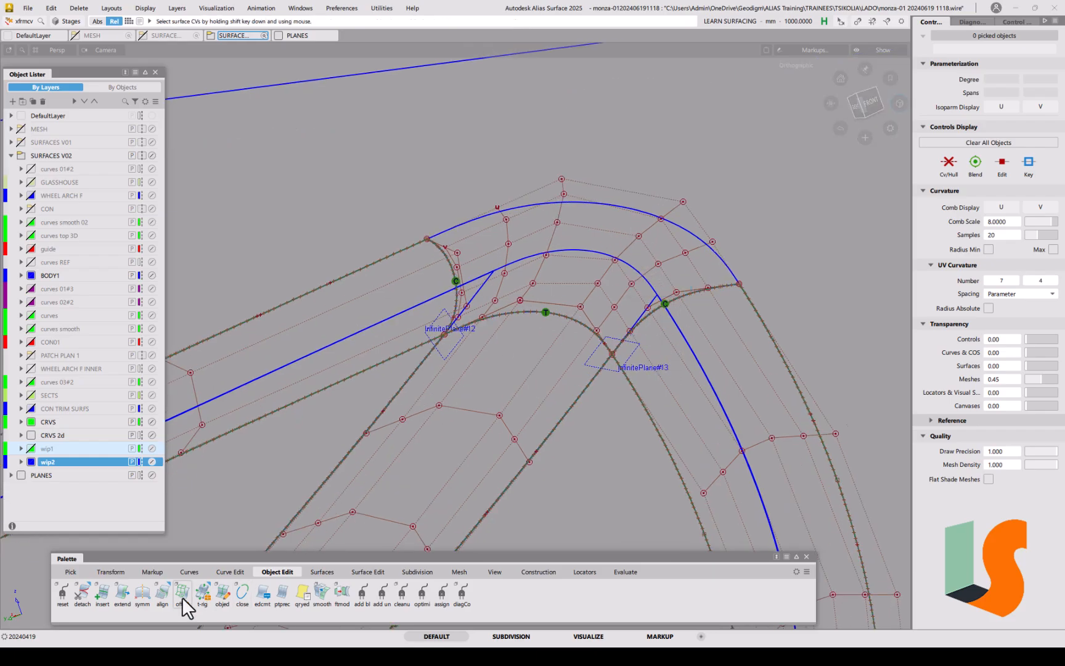
Step: G1-align the corner surface's top edge to square#15 using Project alignment
double_click(166, 596)
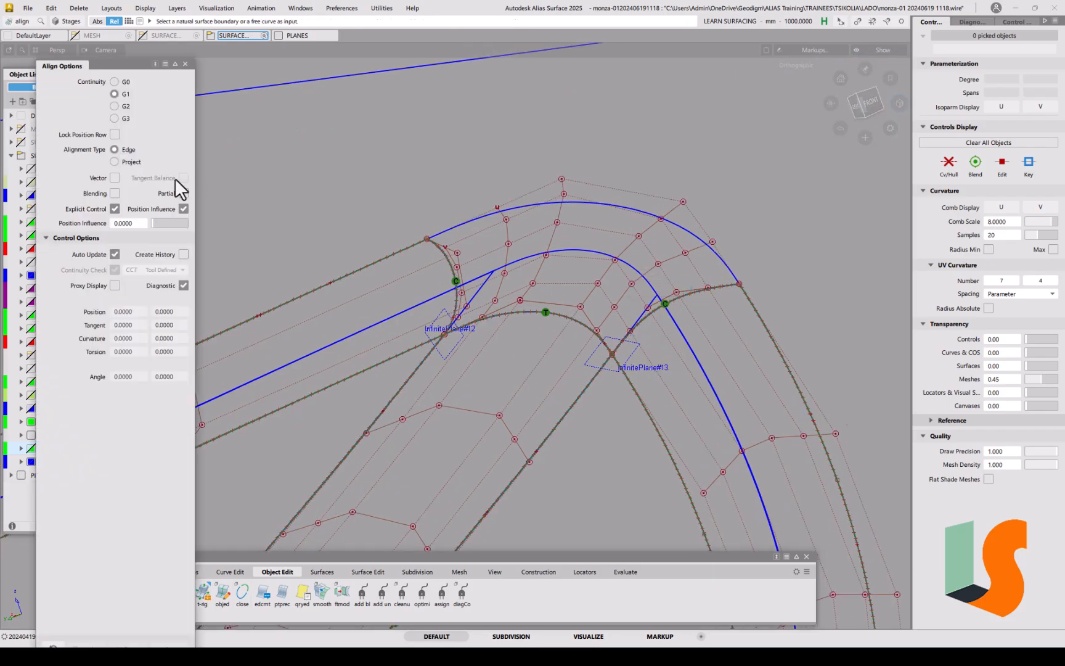
click(138, 163)
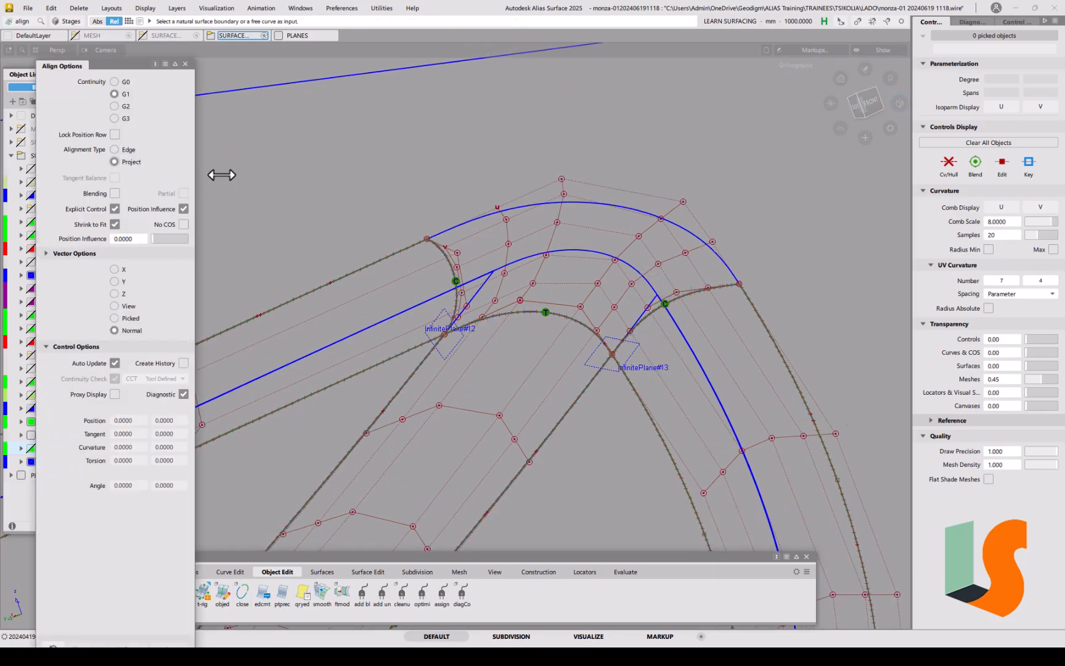
click(614, 206)
alt+shift+drag(671, 159, 703, 357)
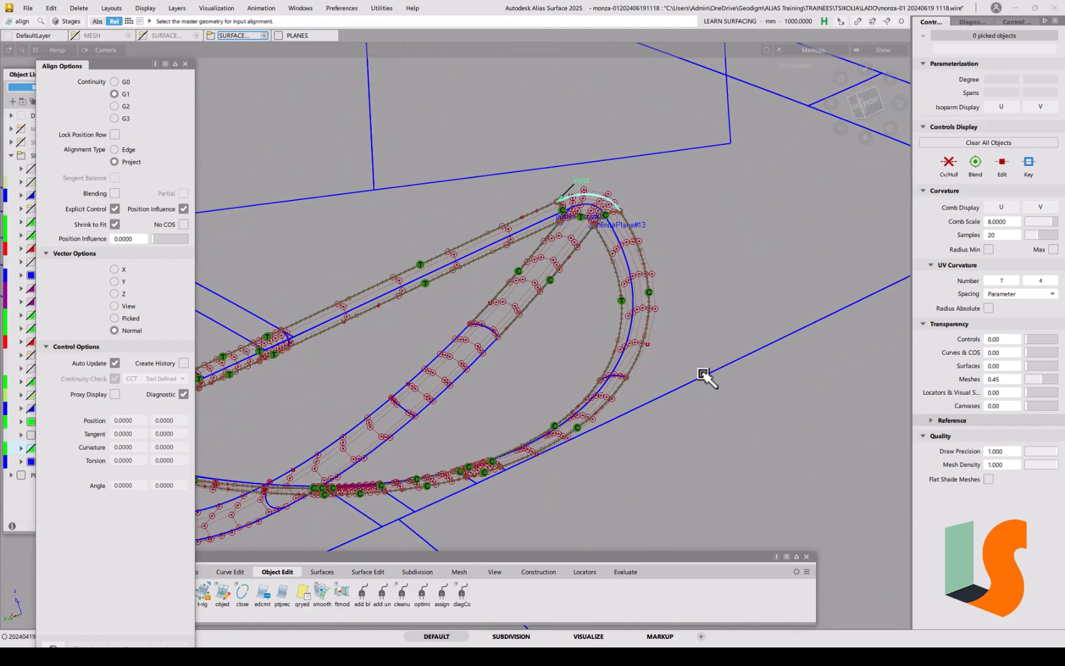
click(718, 379)
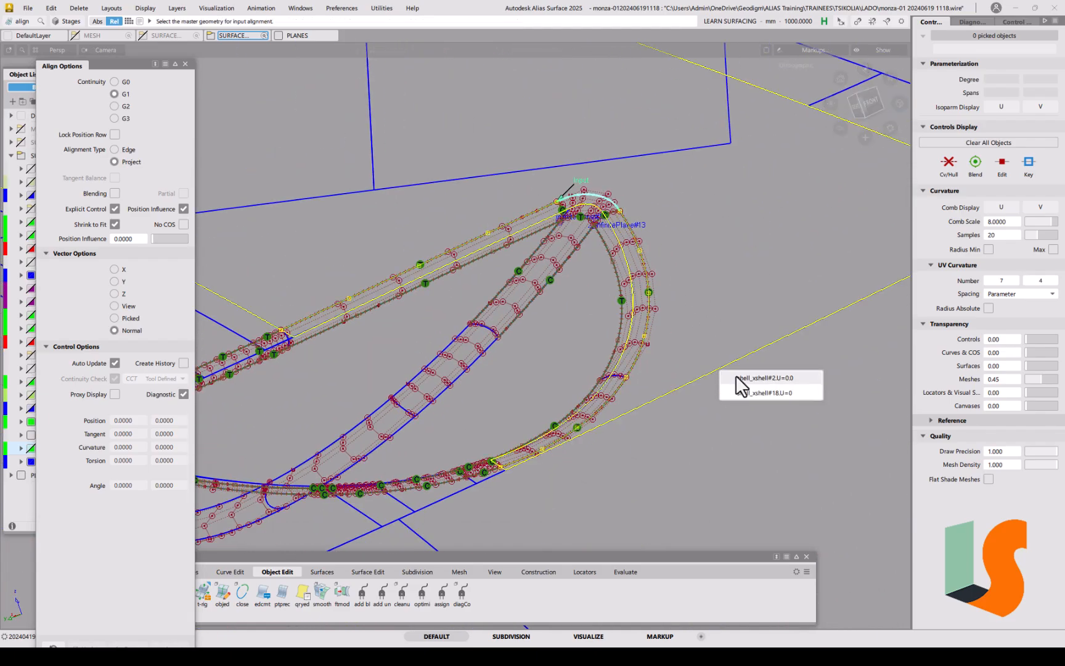
click(740, 378)
scroll(670, 217, up, 6)
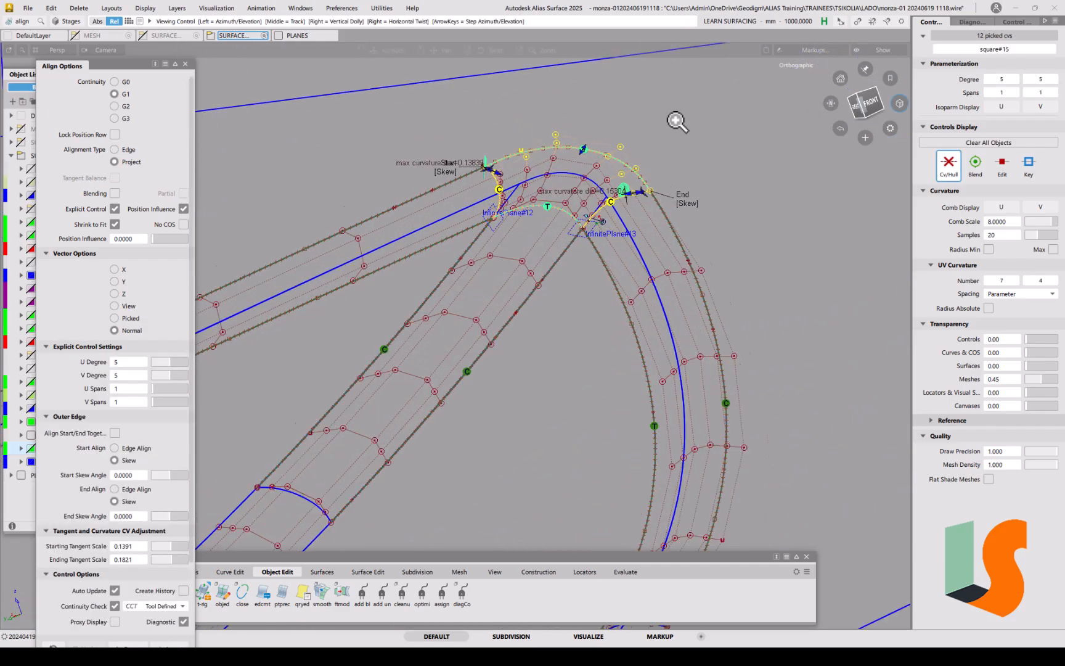
alt+shift+right_drag(700, 229, 697, 161)
alt+shift+middle_drag(697, 161, 711, 206)
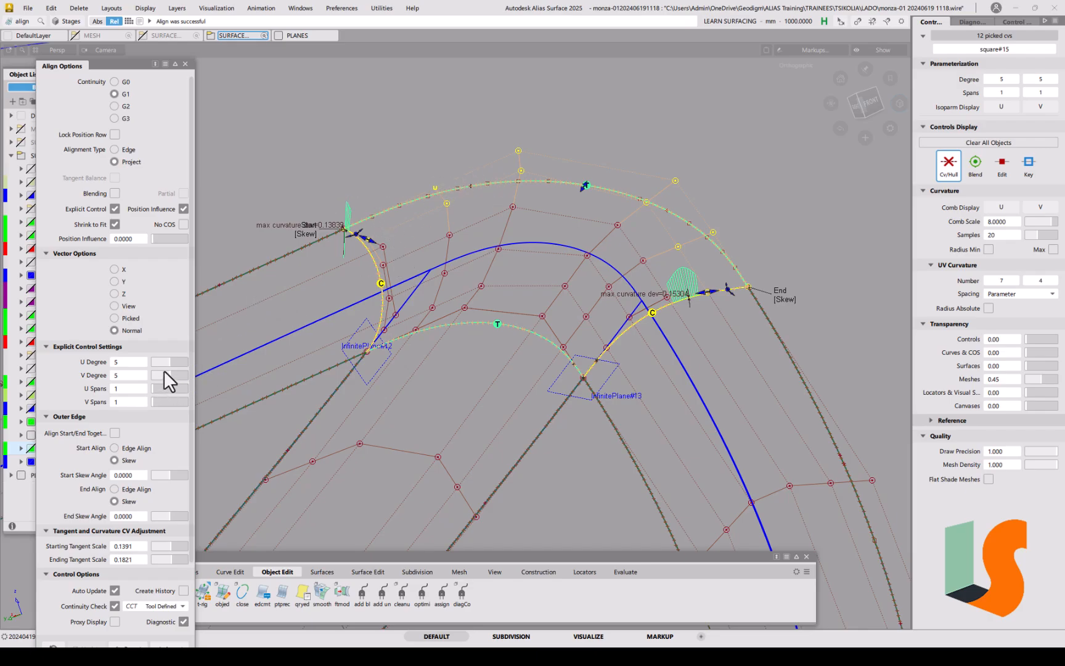
Step: Raise the corner surface's U degree from 5 to 7 and accept the alignment
drag(163, 360, 175, 364)
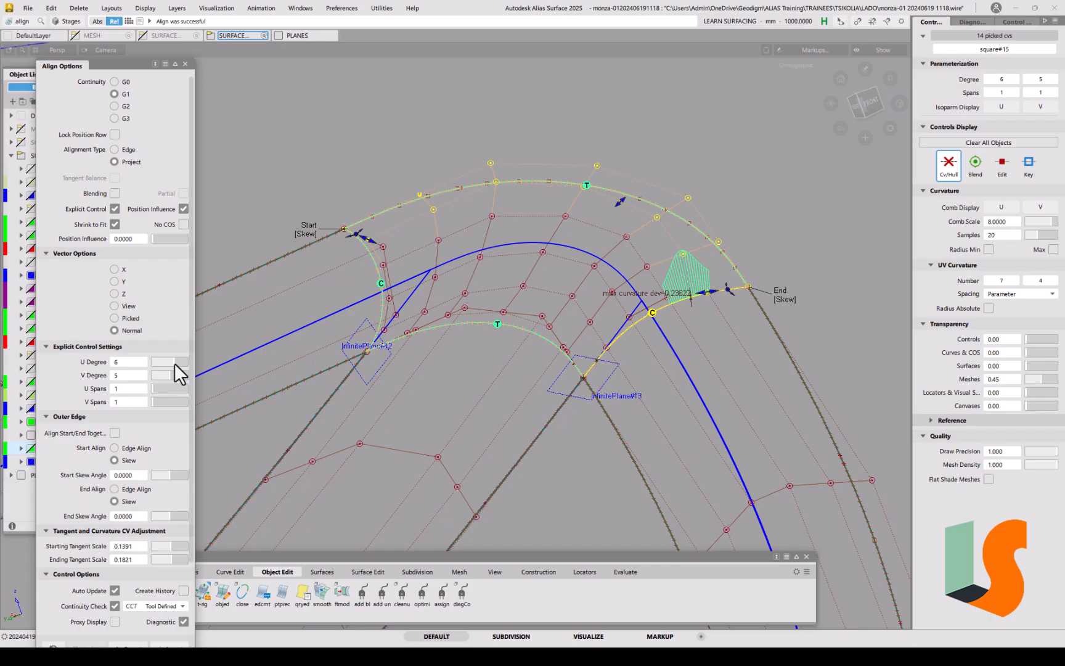
click(178, 363)
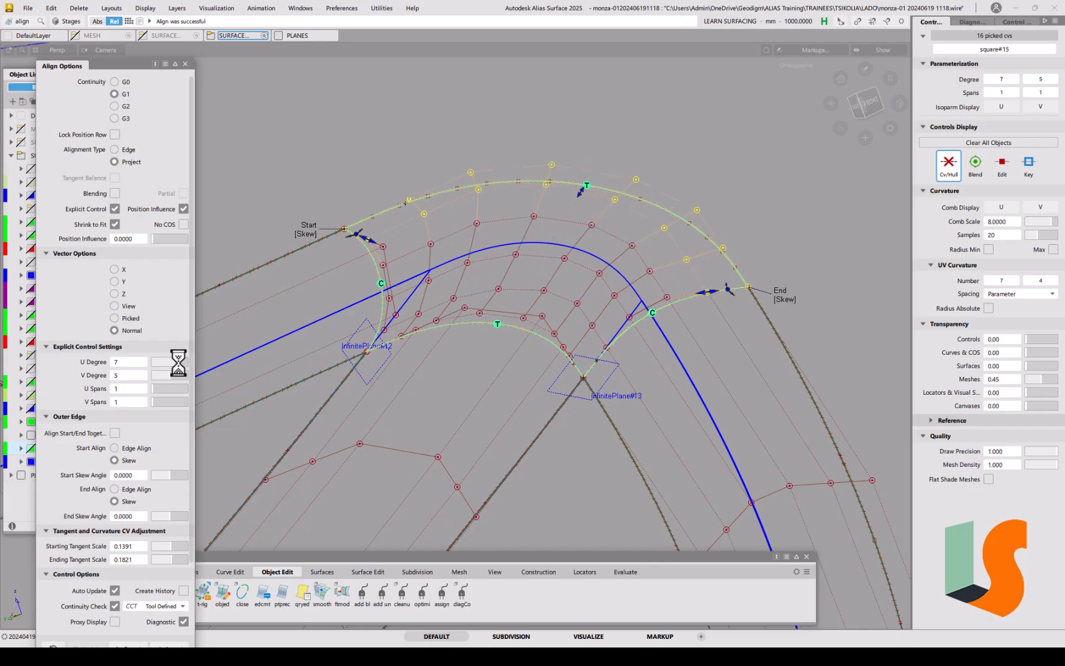
ctrl+shift+drag(497, 267, 503, 200)
alt+shift+right_drag(503, 201, 506, 240)
alt+shift+middle_drag(505, 240, 538, 219)
alt+shift+right_drag(537, 218, 580, 404)
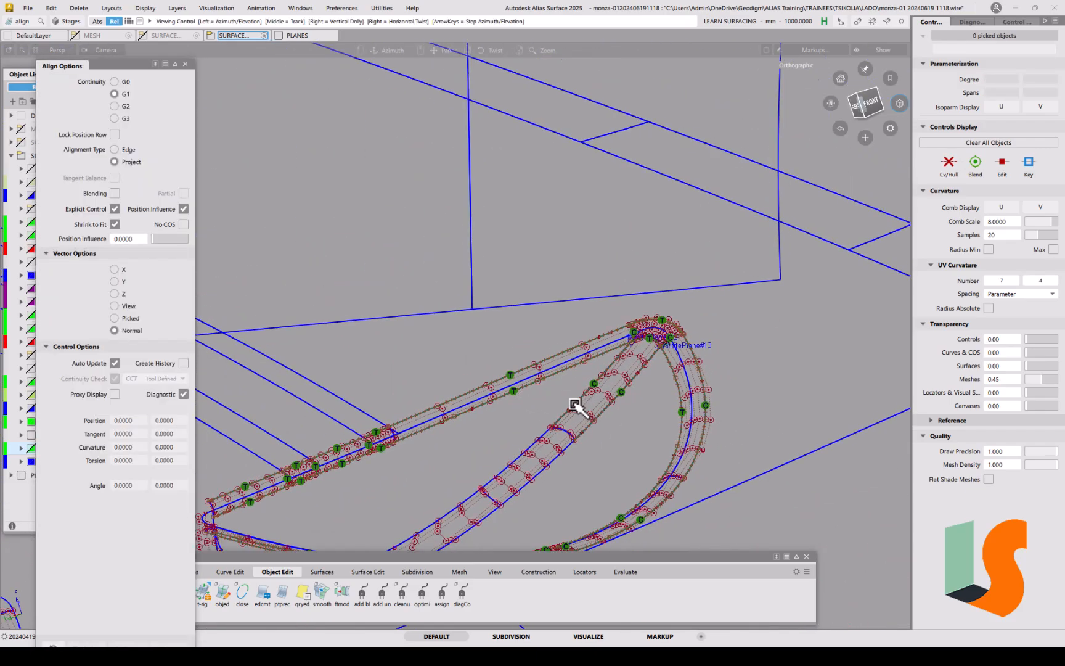
alt+shift+drag(580, 404, 576, 336)
alt+shift+middle_drag(575, 336, 578, 334)
click(24, 13)
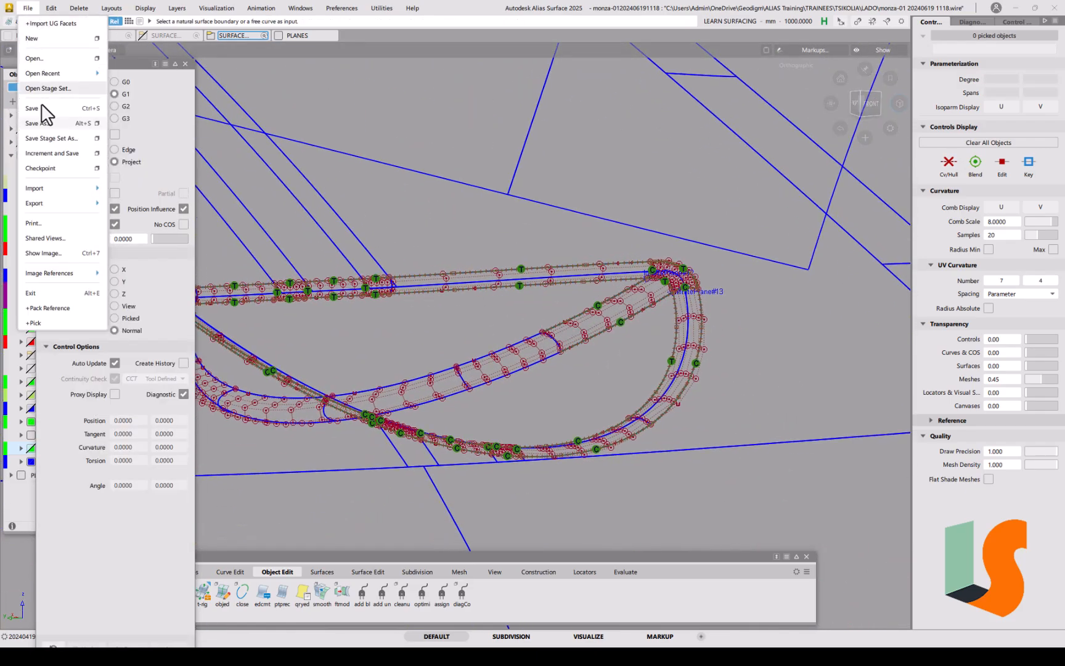
click(39, 124)
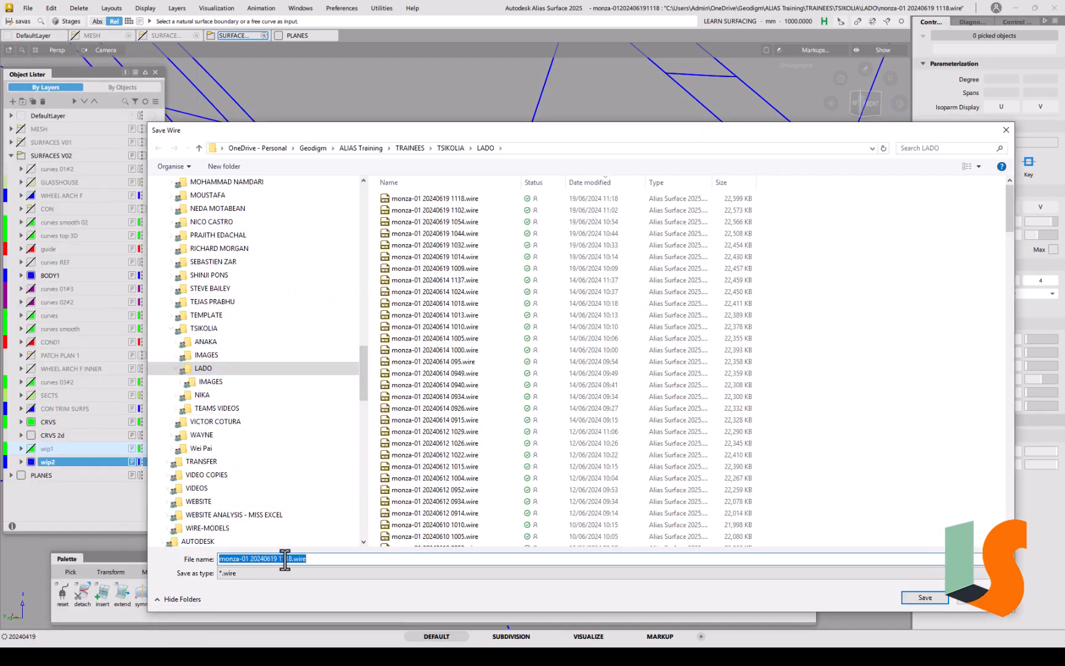
drag(284, 558, 349, 557)
text(23)
key(Return)
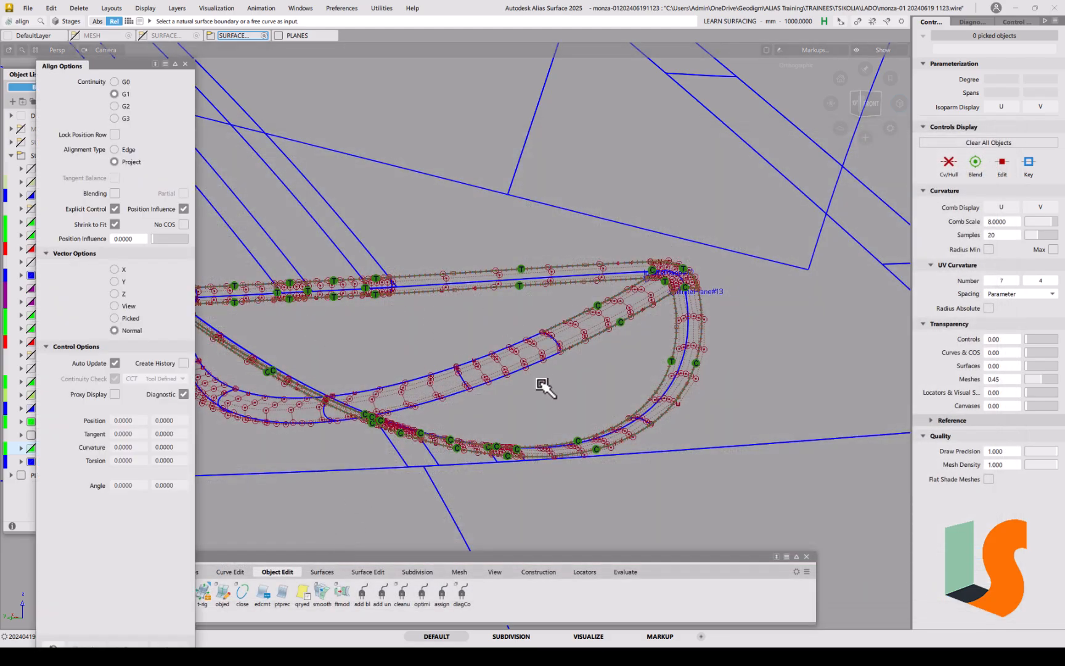
Step: Attempt trimming two large arch surfaces with the Trim tool, leaving them unchanged, and shade
alt+shift+drag(559, 345, 566, 294)
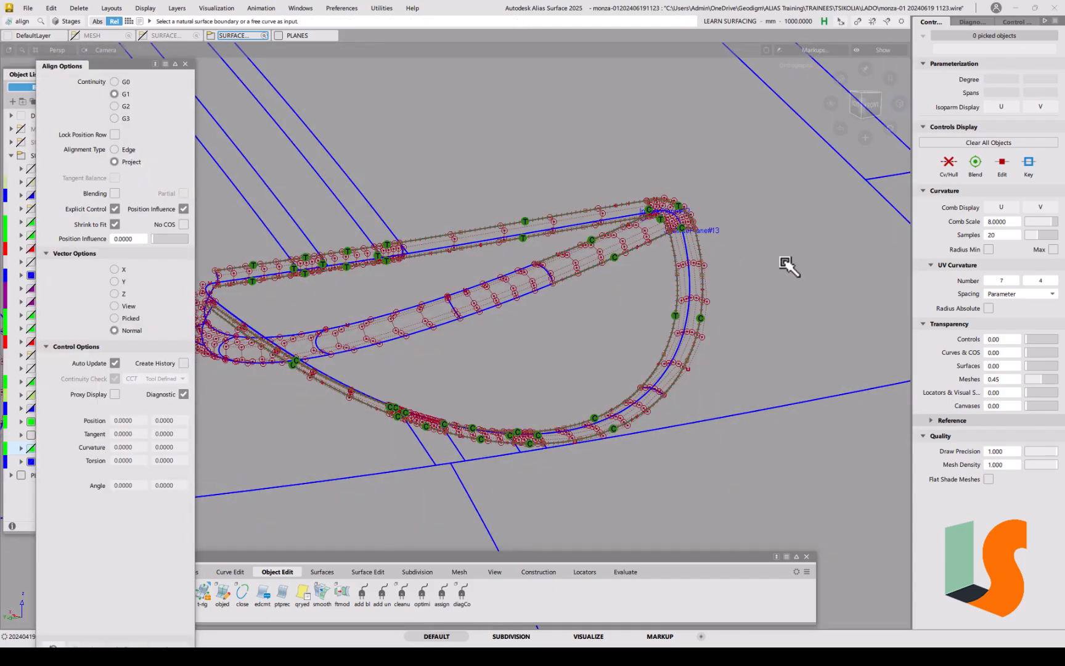
key(t)
click(781, 263)
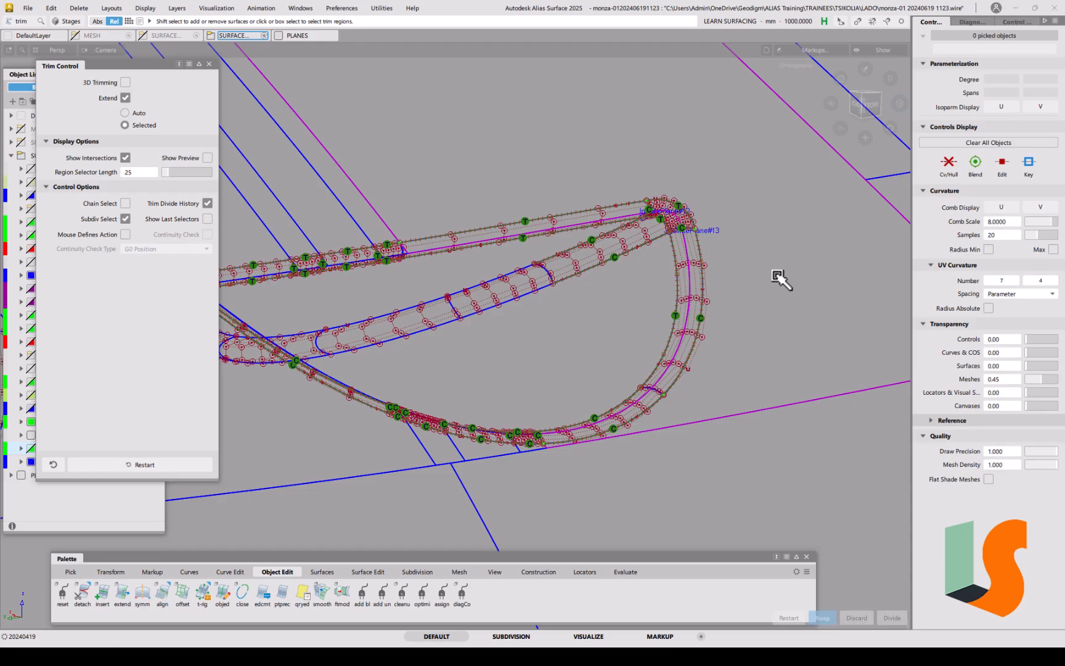
click(775, 287)
key(space)
key(5)
key(5)
click(654, 298)
click(648, 293)
key(space)
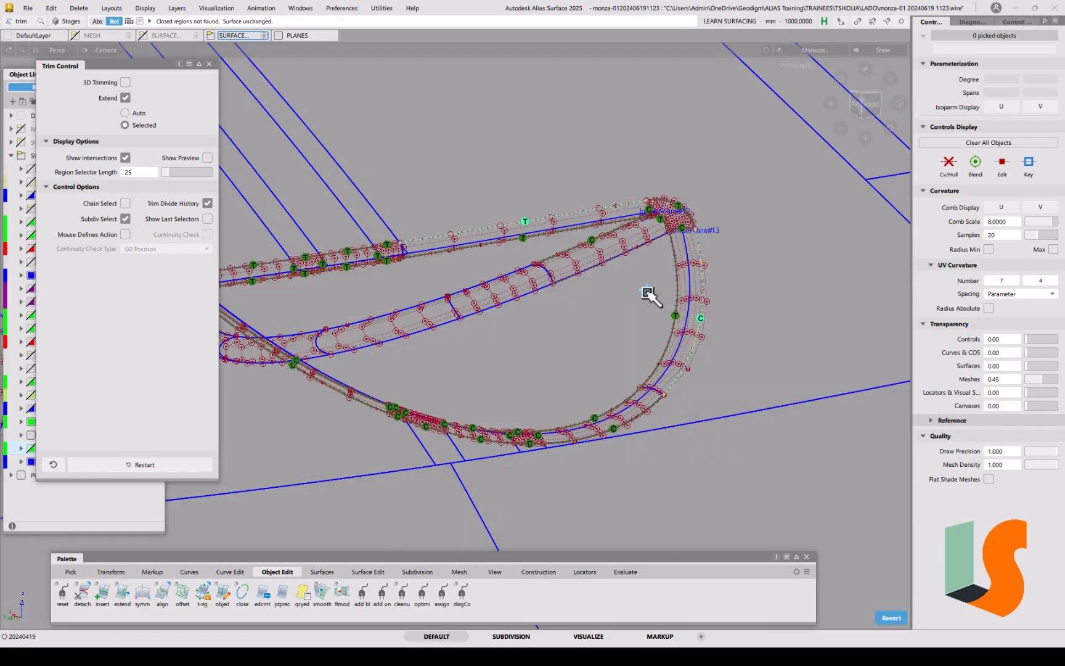
key(5)
Step: Pick the arch strip surface for trimming and zoom in closely on it
alt+shift+drag(601, 308, 538, 373)
alt+shift+middle_drag(538, 373, 793, 280)
mouse_move(501, 360)
alt+shift+mouse_down()
mouse_move(516, 309)
mouse_move(442, 329)
alt+shift+mouse_up()
click(427, 326)
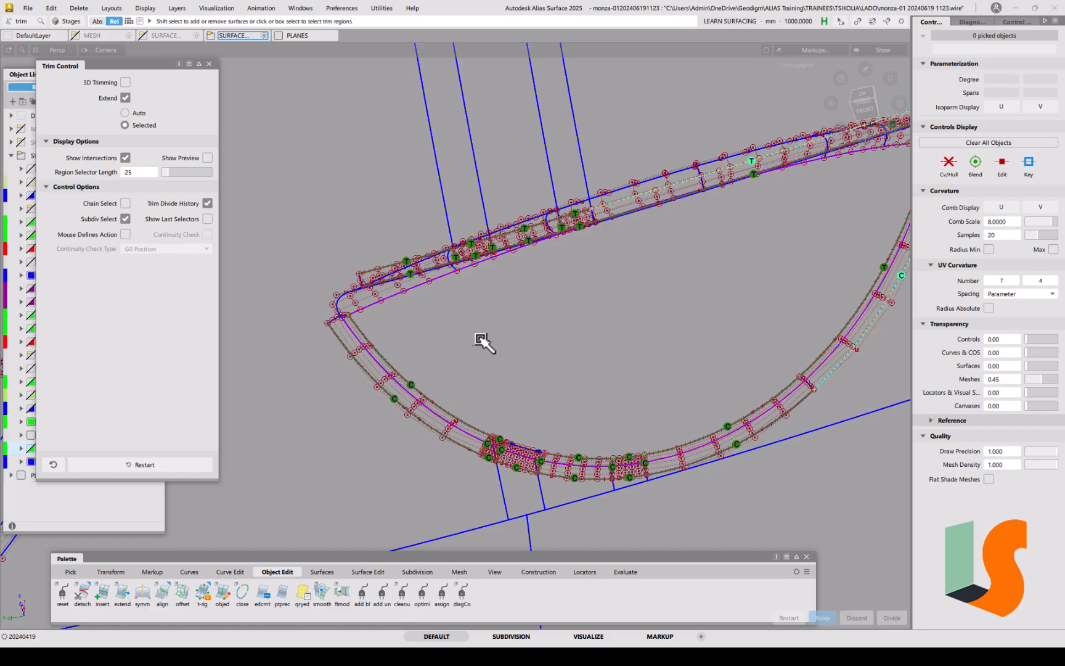
alt+shift+right_drag(525, 442, 603, 411)
alt+shift+middle_drag(613, 467, 517, 306)
alt+shift+right_drag(484, 357, 531, 339)
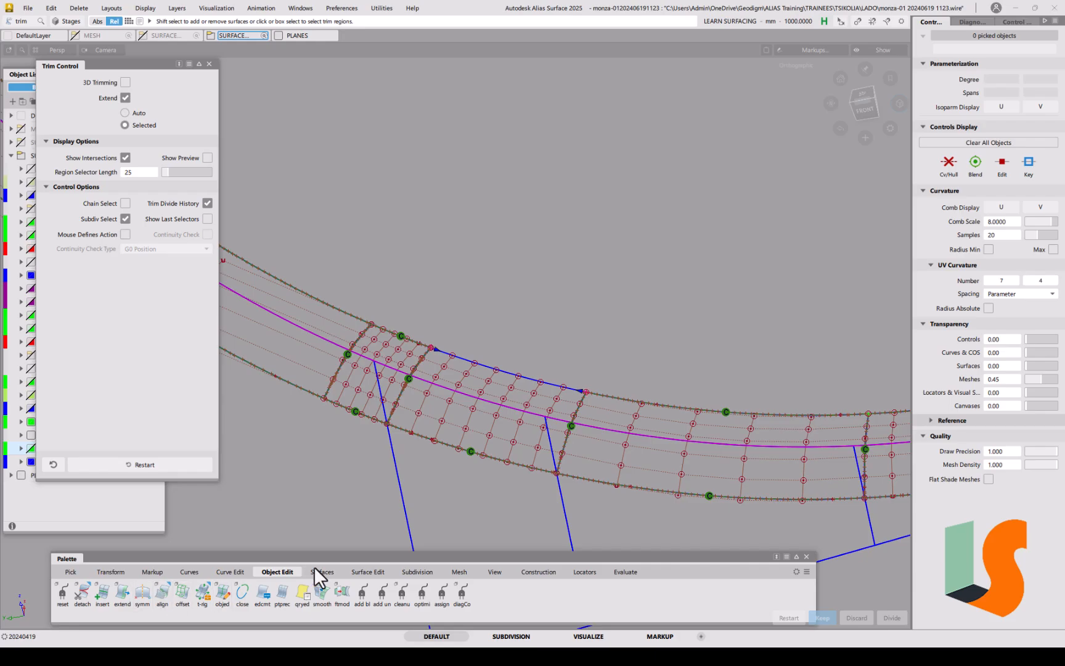
Step: Set Trim Surface to 3D Trimming with Project and trim the first strip surface
click(369, 571)
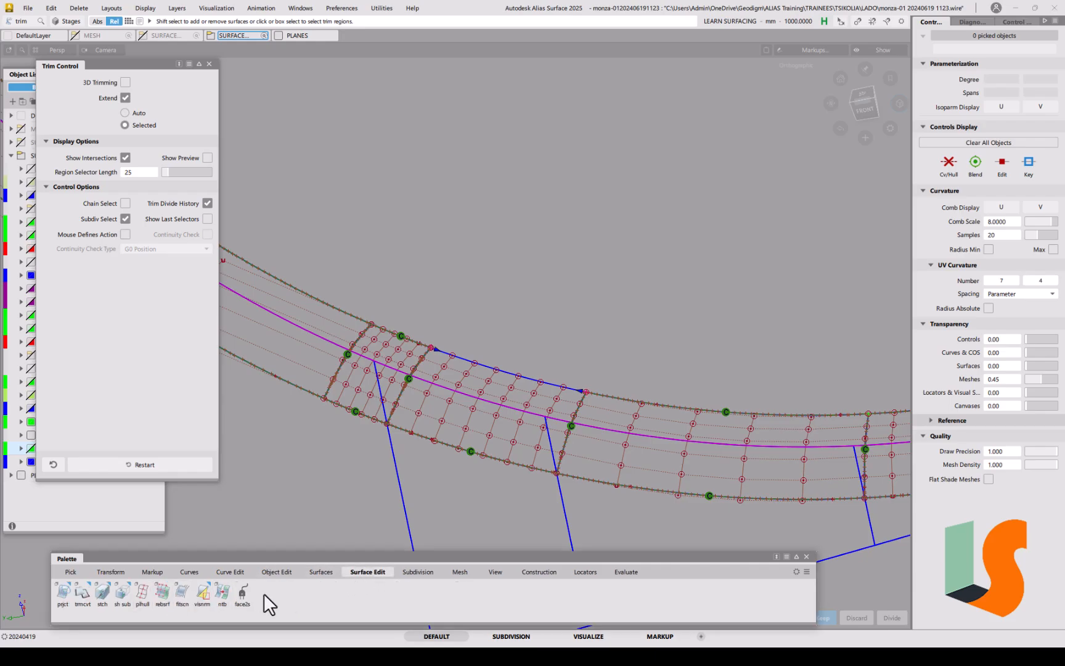
click(82, 593)
drag(80, 590, 93, 588)
drag(161, 572, 160, 573)
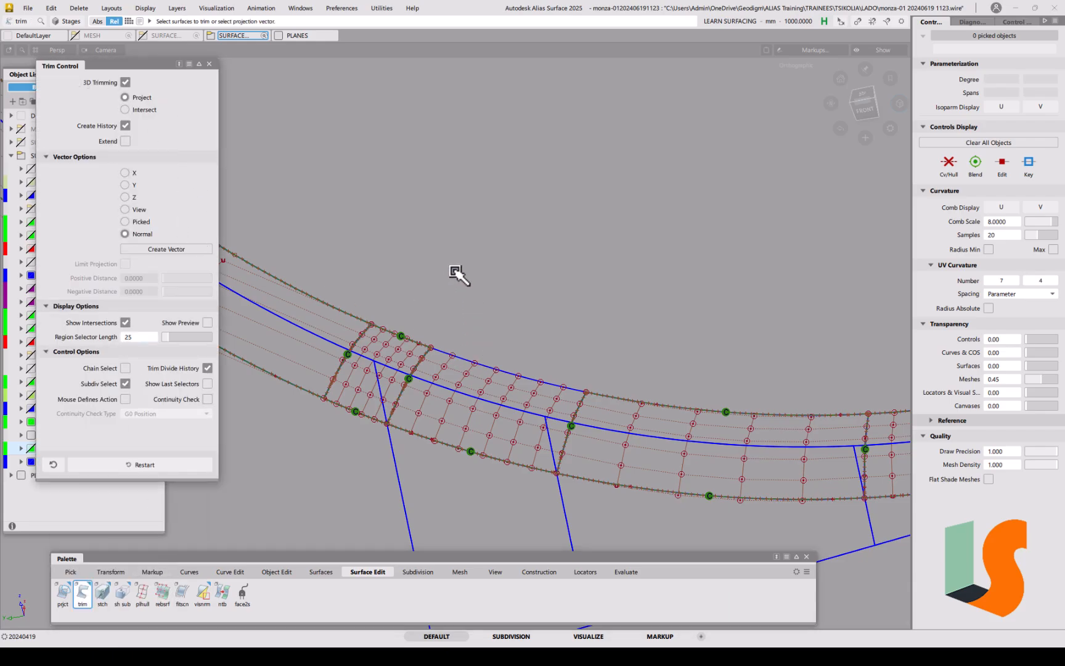
click(449, 391)
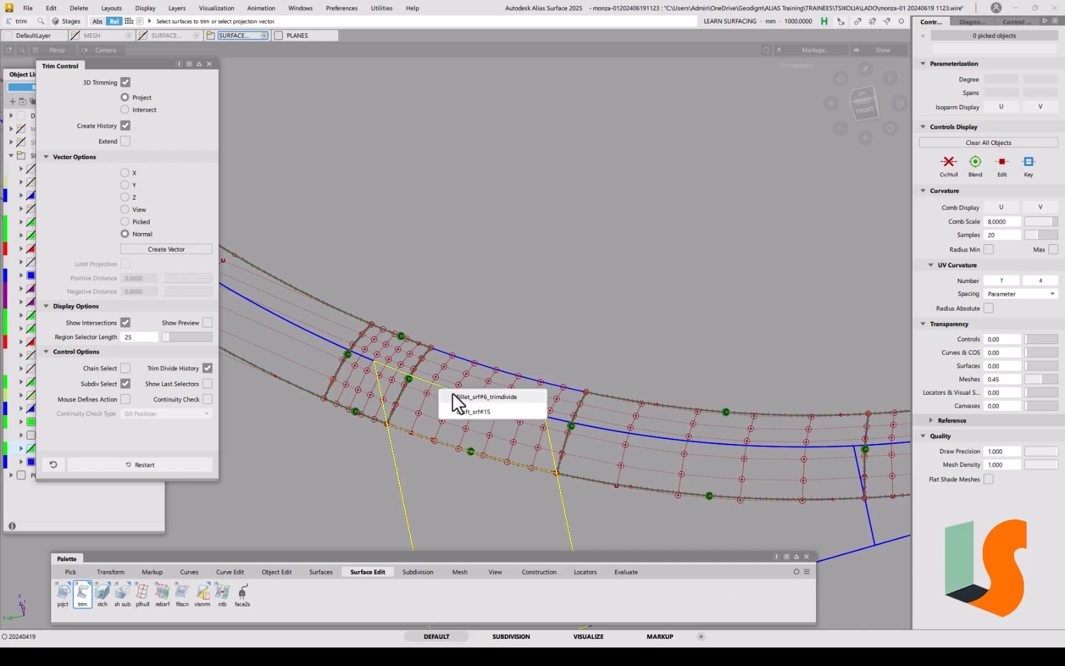
click(461, 408)
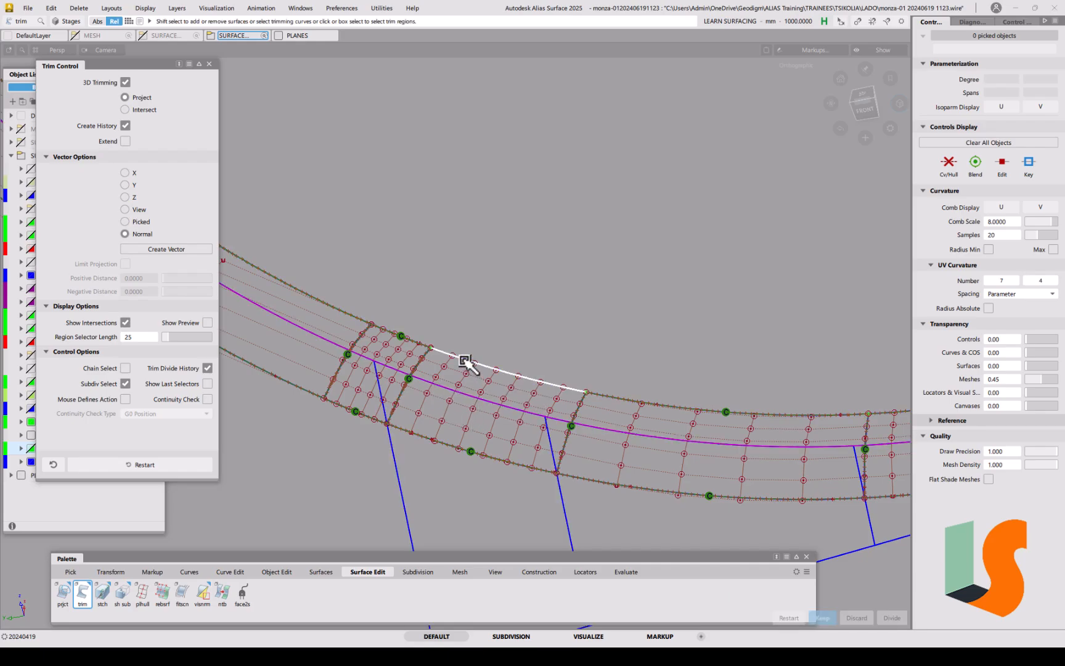
click(522, 337)
key(space)
Step: Trim the lower strip, its neighbouring surface and both upper strips to the arch curves
alt+shift+right_drag(526, 341, 535, 434)
ctrl+shift+drag(536, 434, 506, 461)
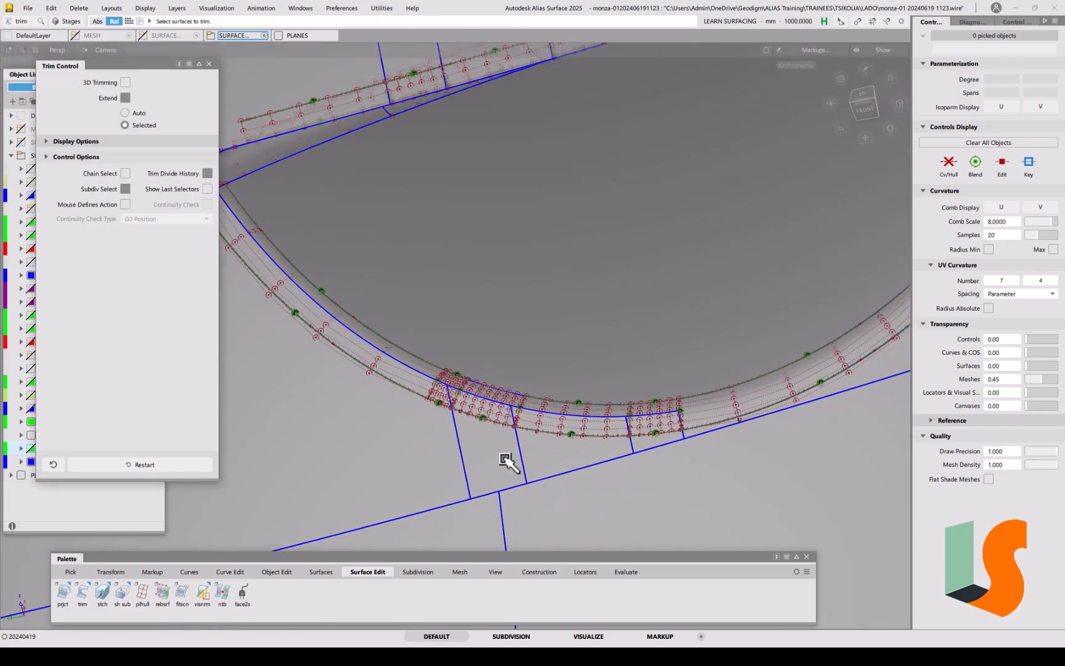
click(489, 460)
key(space)
click(639, 443)
key(space)
alt+shift+right_drag(582, 356, 581, 408)
alt+shift+middle_drag(591, 392, 534, 439)
click(478, 157)
key(space)
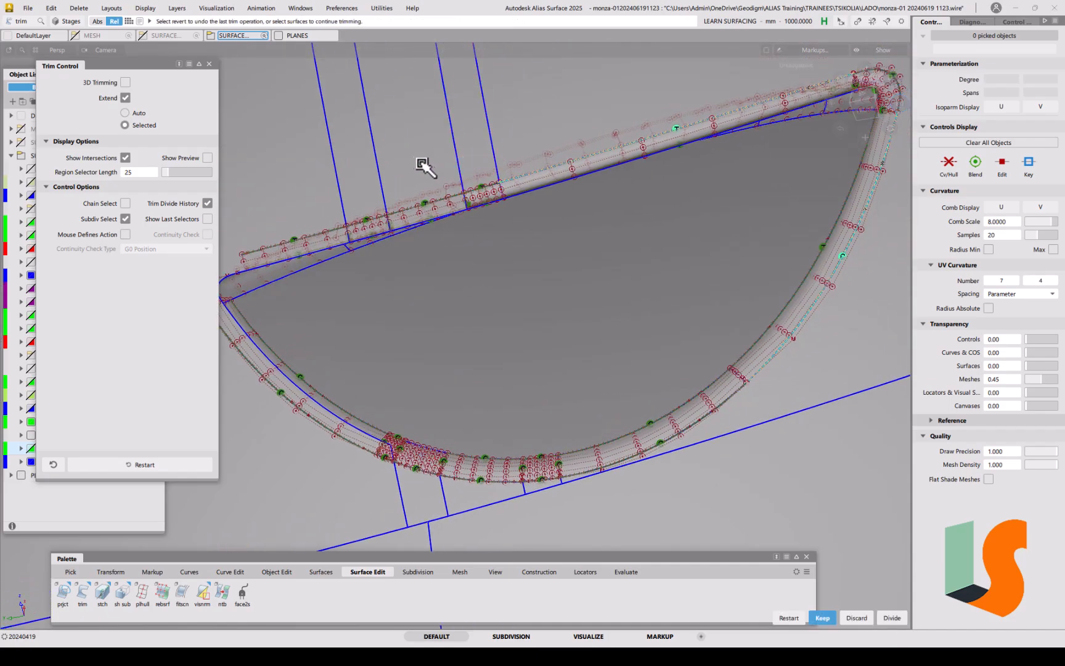
click(372, 183)
key(space)
Step: Trim the inner arch surface, cutting away the area between strip and tube
alt+shift+drag(491, 368, 606, 311)
click(531, 325)
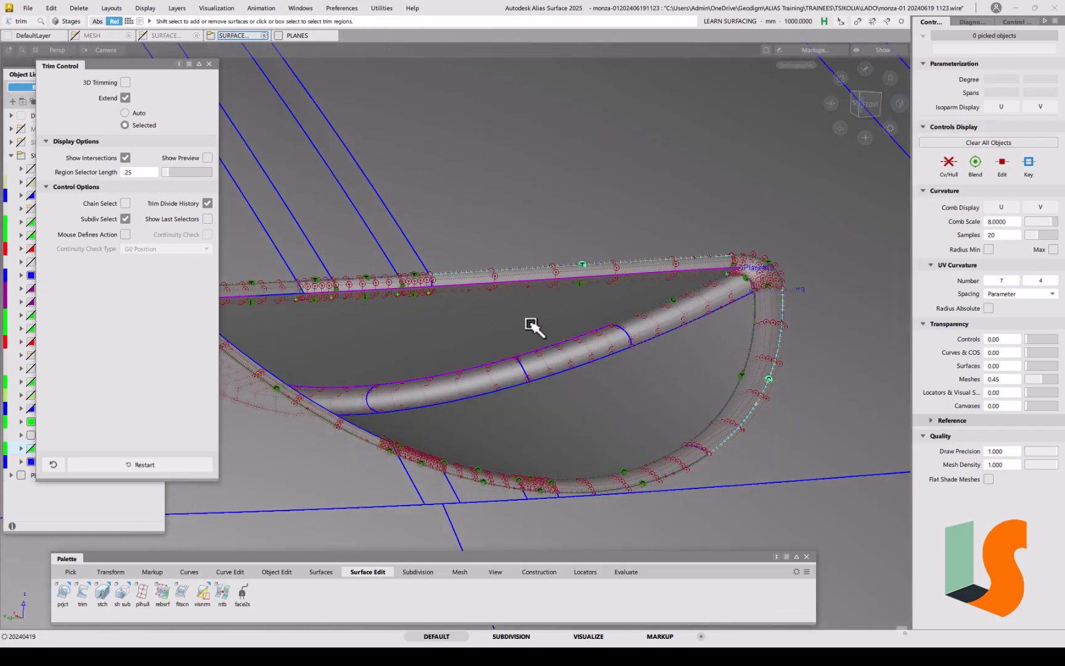
click(475, 329)
key(space)
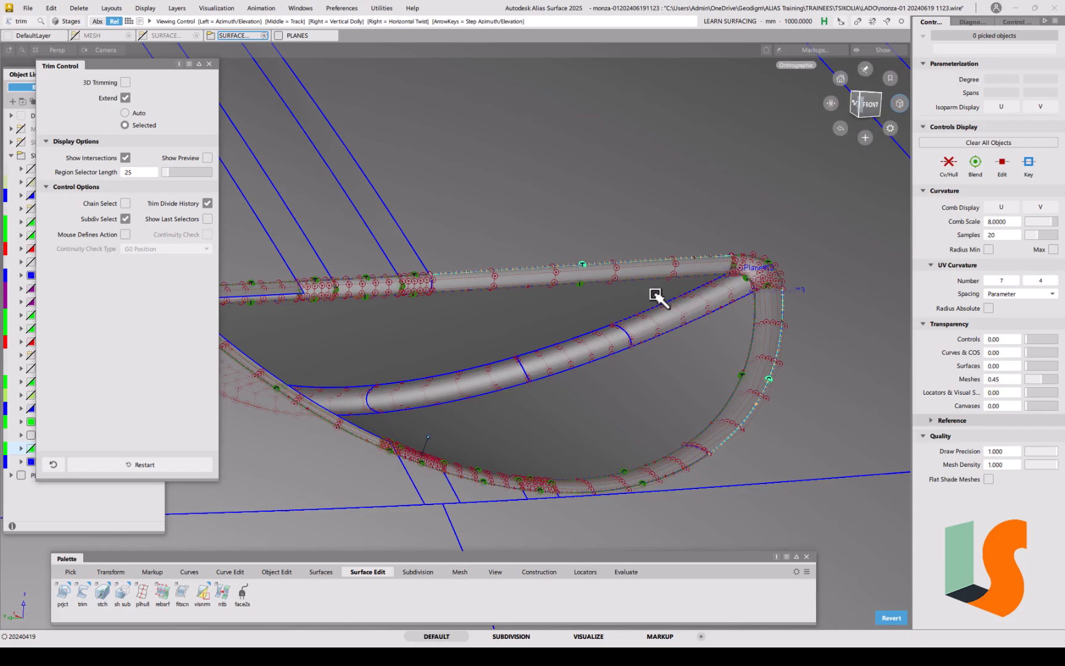
alt+shift+drag(656, 295, 672, 317)
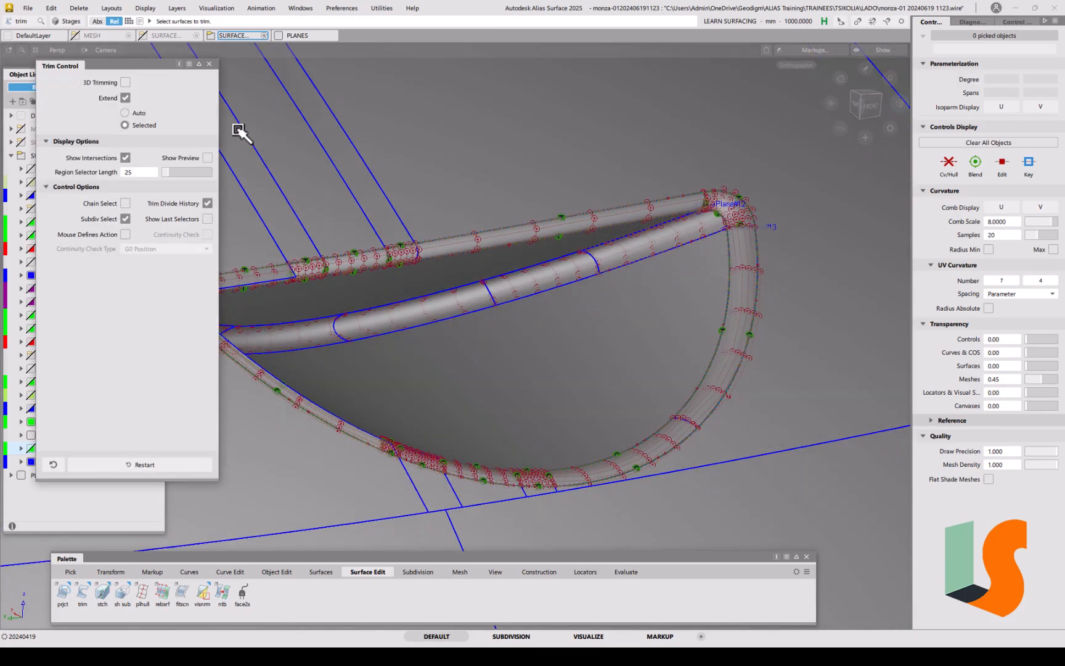
Step: Delete all locators and switch to shaded-only display without wireframes or CVs
click(79, 8)
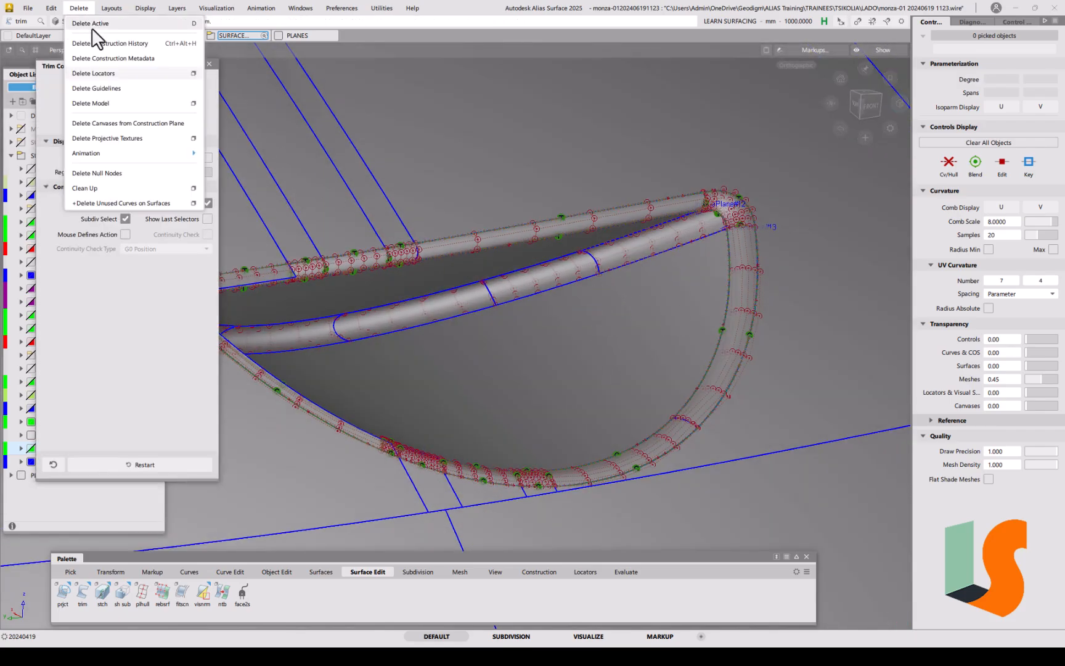
click(105, 73)
key(F10)
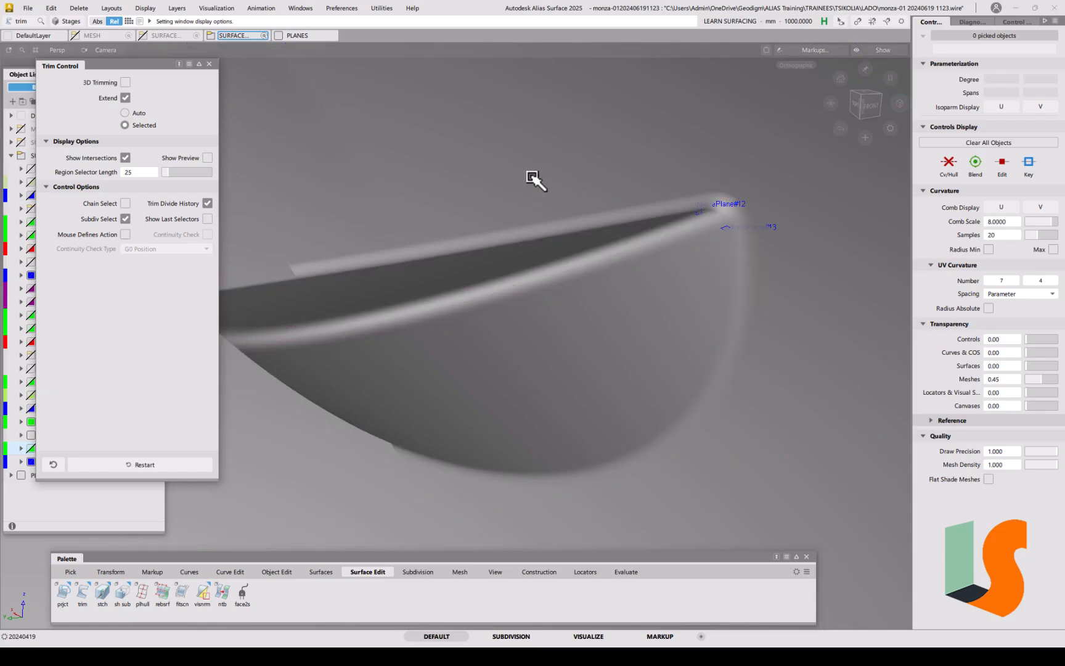
Step: Tumble and zoom around the shaded body to inspect the trimmed arch cut-outs
mouse_move(725, 214)
alt+shift+mouse_down()
mouse_move(788, 247)
mouse_move(678, 252)
mouse_move(692, 260)
mouse_move(650, 248)
alt+shift+mouse_up()
alt+shift+right_drag(650, 250, 644, 357)
mouse_move(655, 292)
alt+shift+mouse_down()
mouse_move(661, 308)
mouse_move(642, 274)
mouse_move(566, 283)
mouse_move(536, 300)
mouse_move(685, 315)
mouse_move(602, 295)
mouse_move(630, 257)
mouse_move(637, 288)
mouse_move(699, 237)
mouse_move(675, 235)
mouse_move(647, 280)
mouse_move(671, 326)
mouse_move(635, 285)
mouse_move(682, 238)
mouse_move(662, 272)
alt+shift+mouse_up()
alt+shift+drag(428, 226, 573, 338)
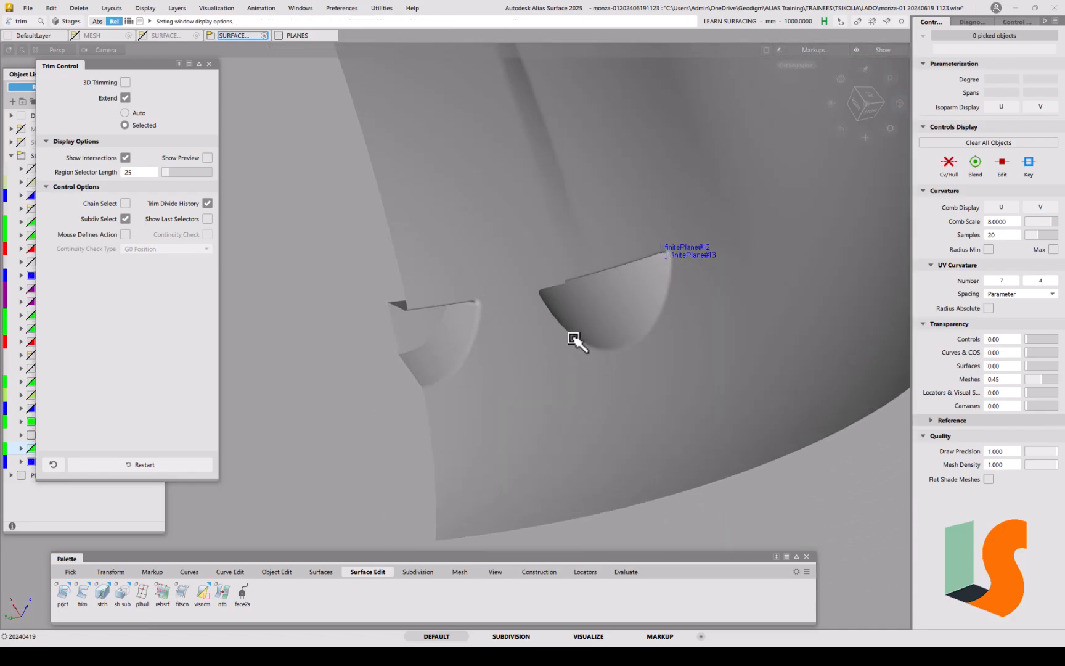
alt+shift+middle_drag(645, 275, 642, 299)
alt+shift+right_drag(642, 299, 661, 386)
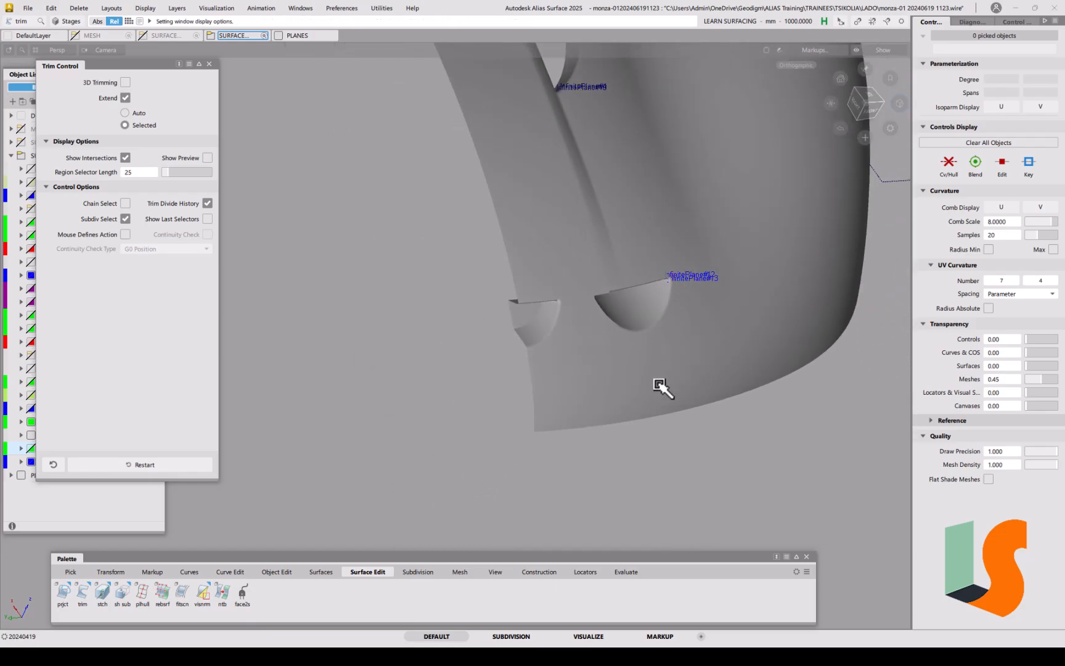
alt+shift+drag(671, 347, 450, 348)
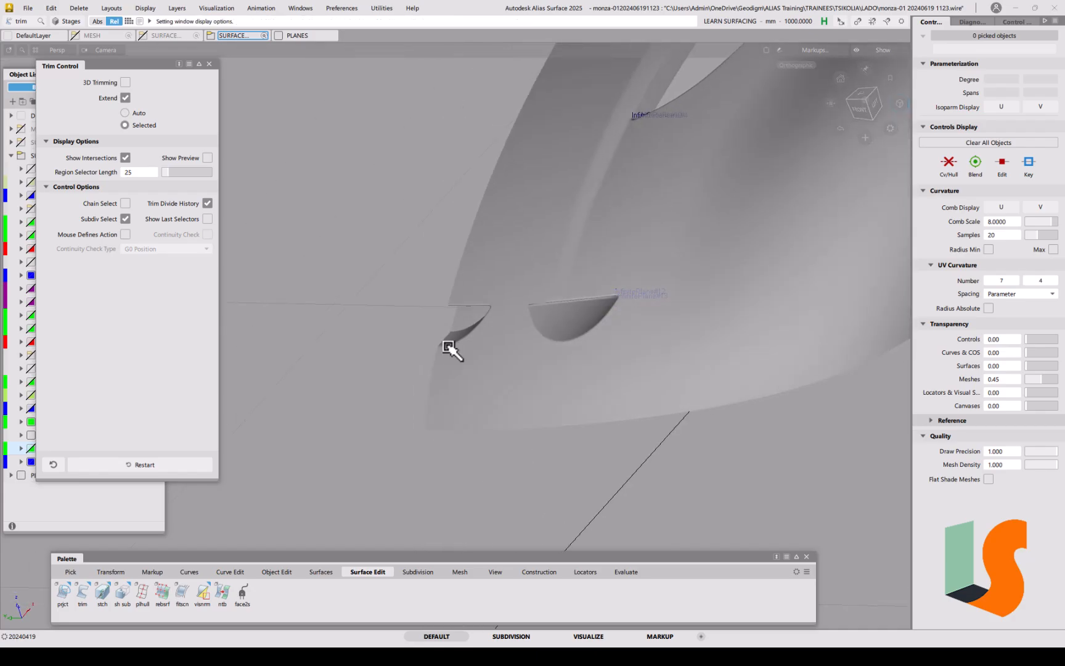